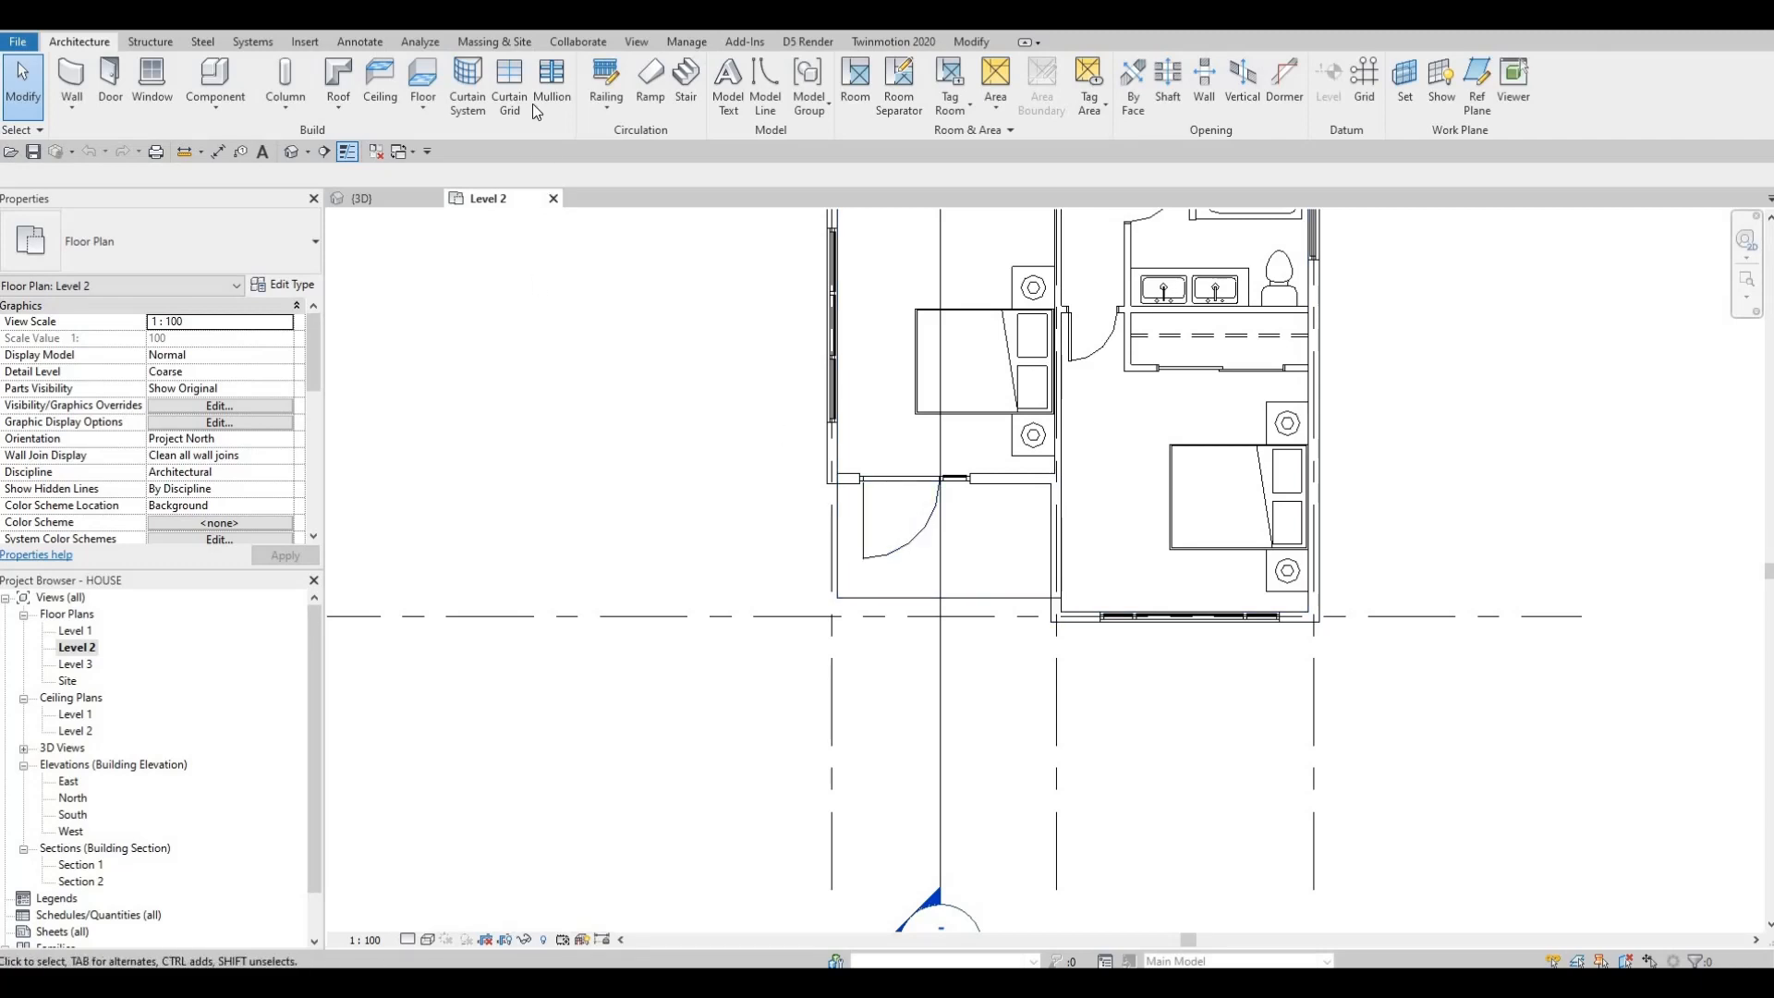
Sketch an L-shaped 900mm Pipe railing path along the Level 2 balcony's edges, about 1560 mm down the side and 3050 mm across the front
{"action": "left_click", "coordinate": [601, 78]}
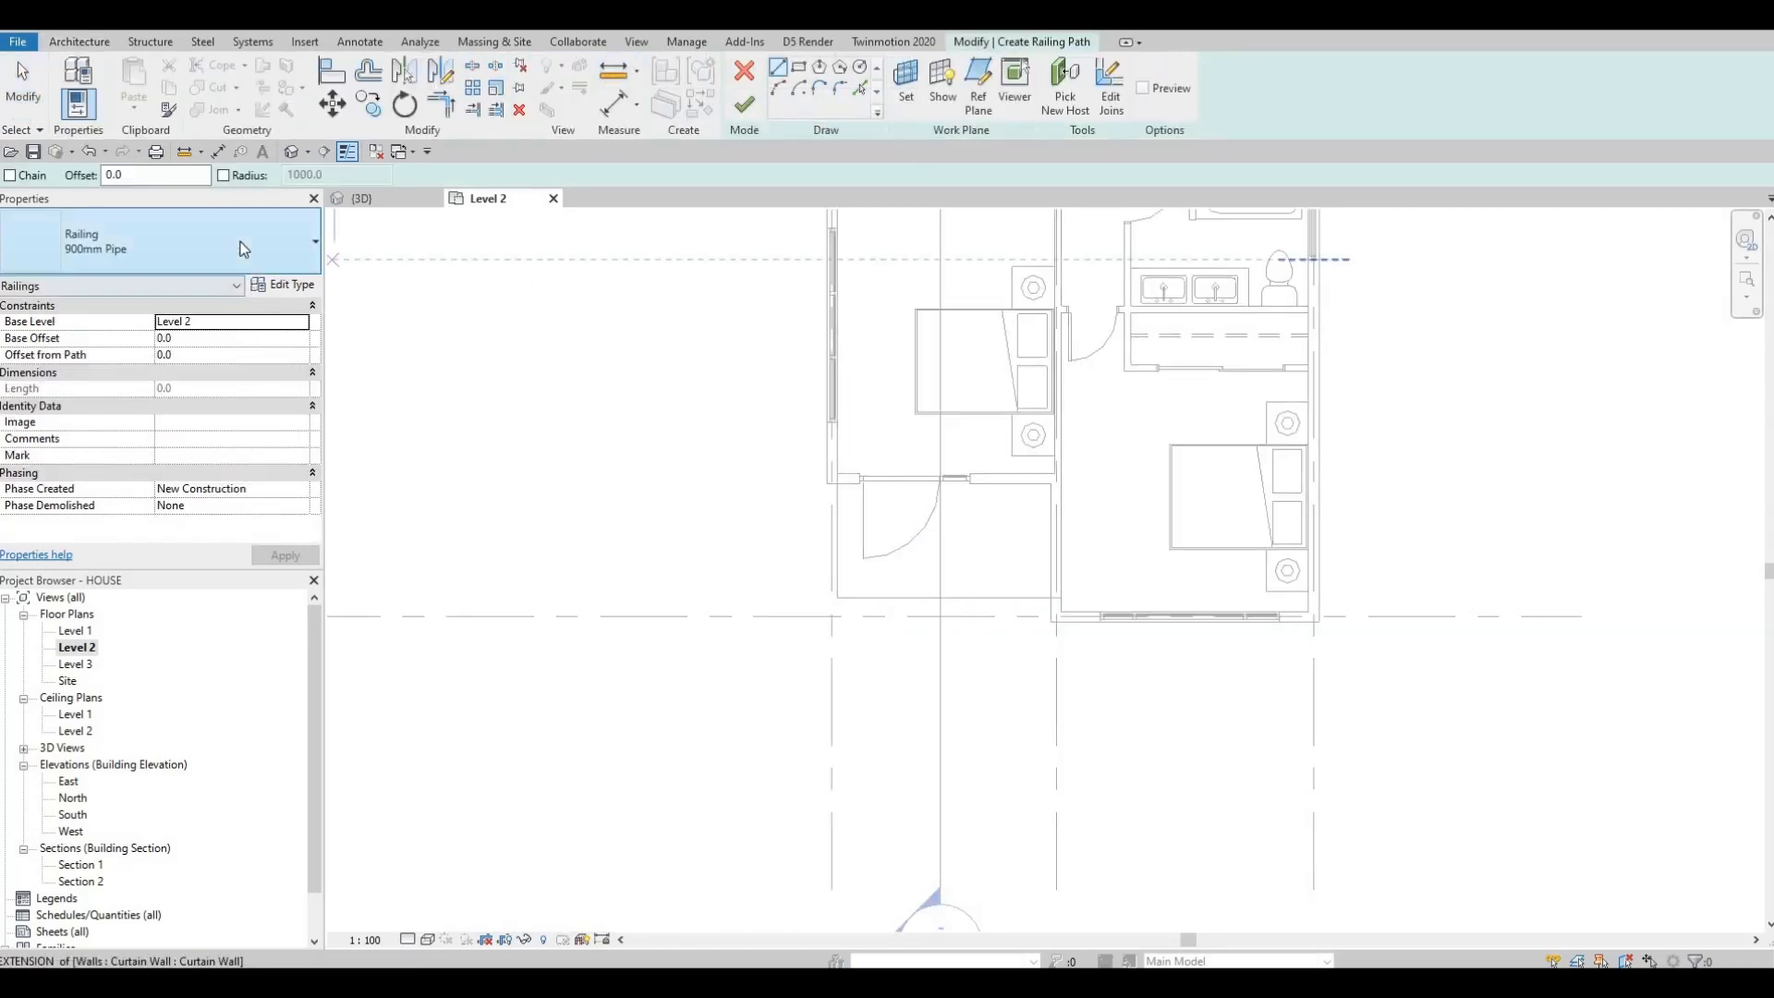
{"action": "left_click", "coordinate": [243, 250]}
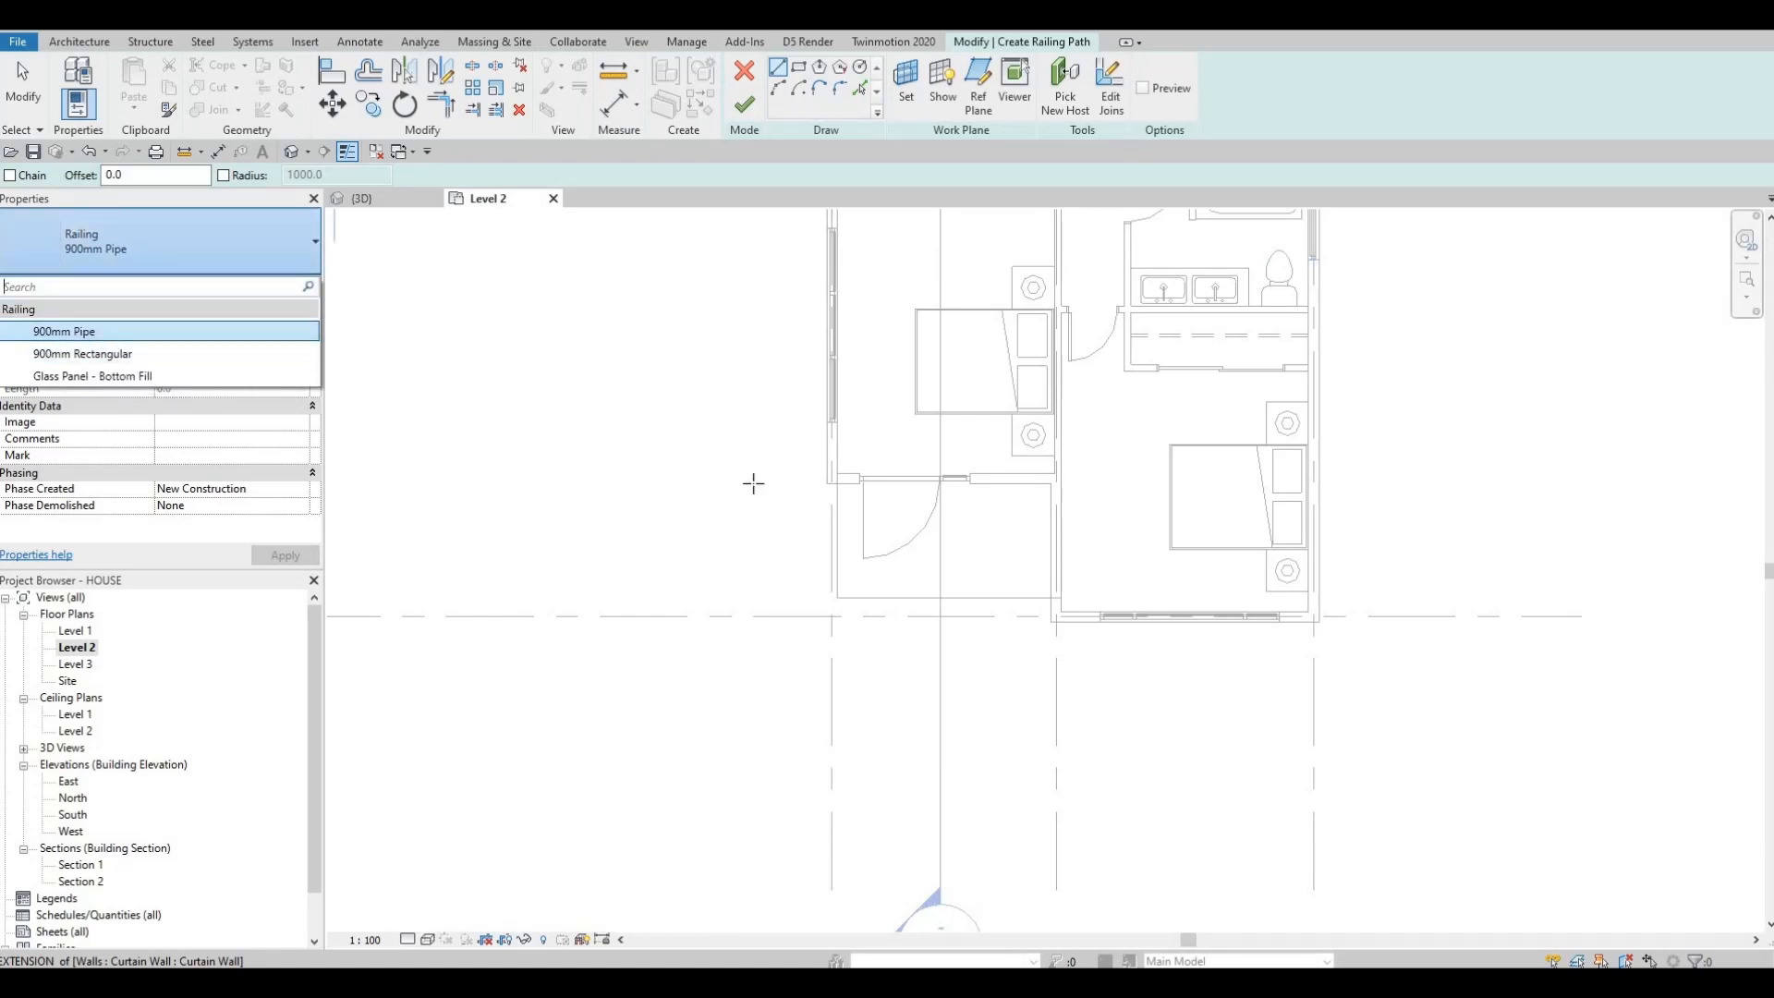
{"action": "scroll", "coordinate": [843, 515], "scroll_direction": "up", "scroll_amount": 3}
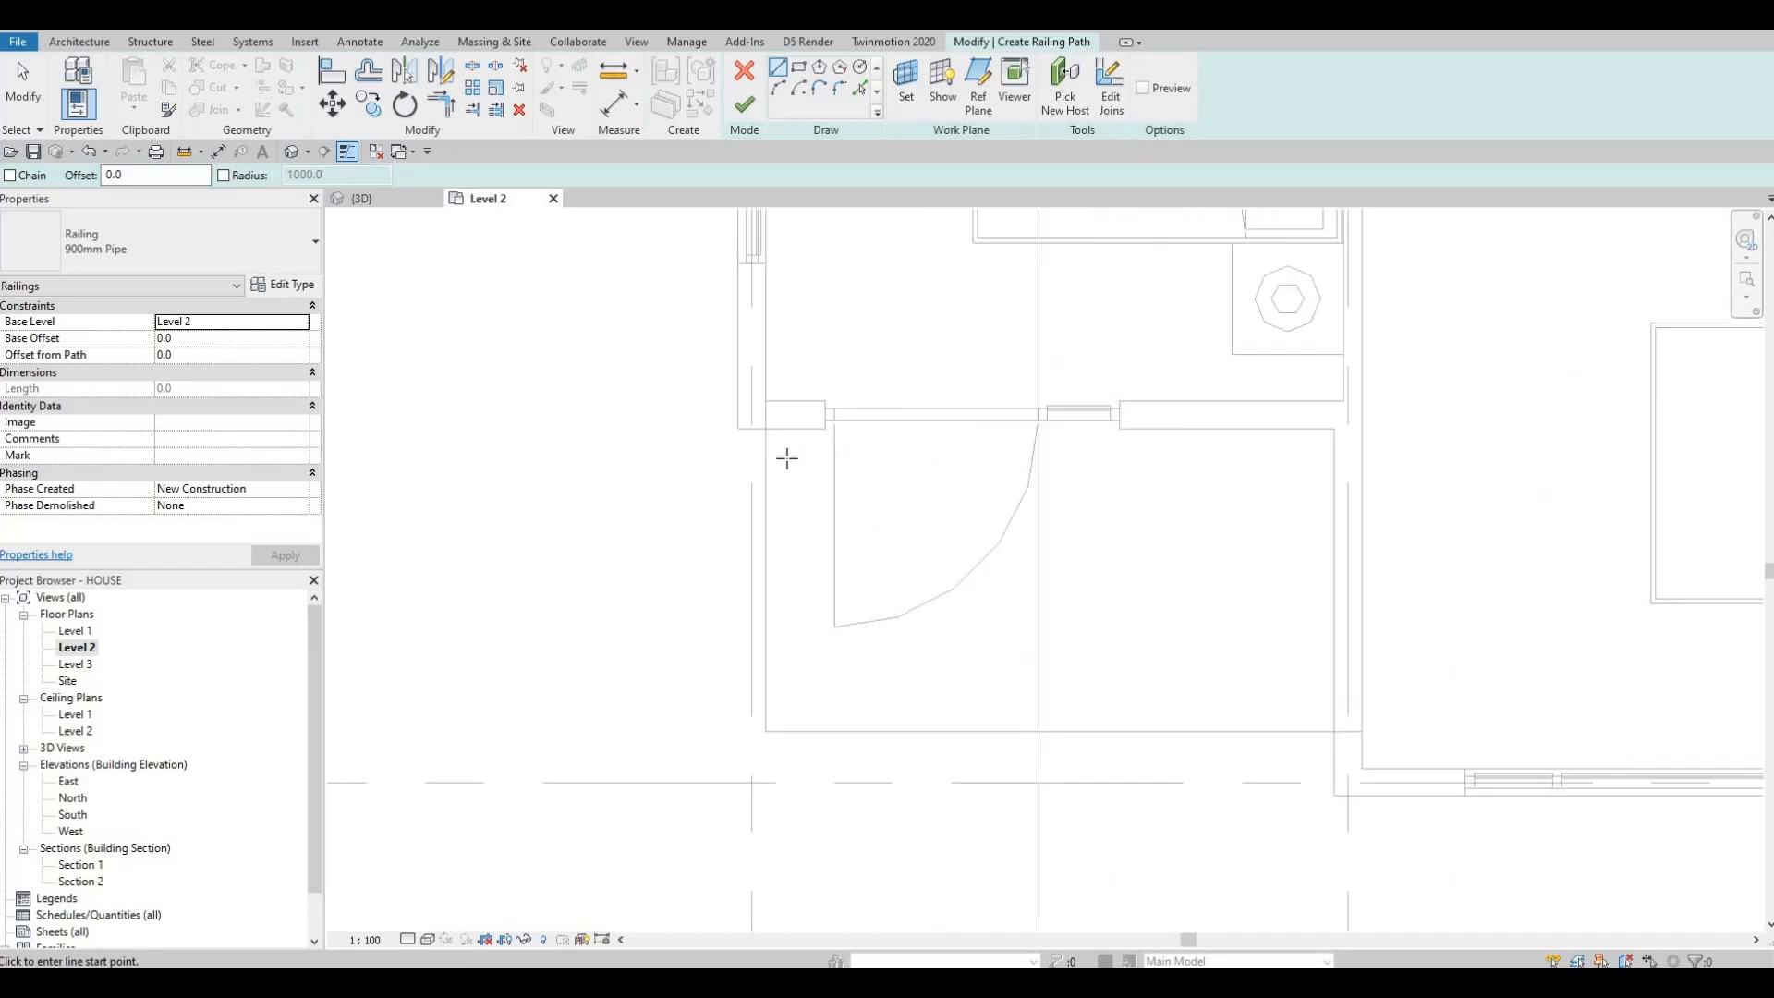
{"action": "left_click", "coordinate": [774, 430]}
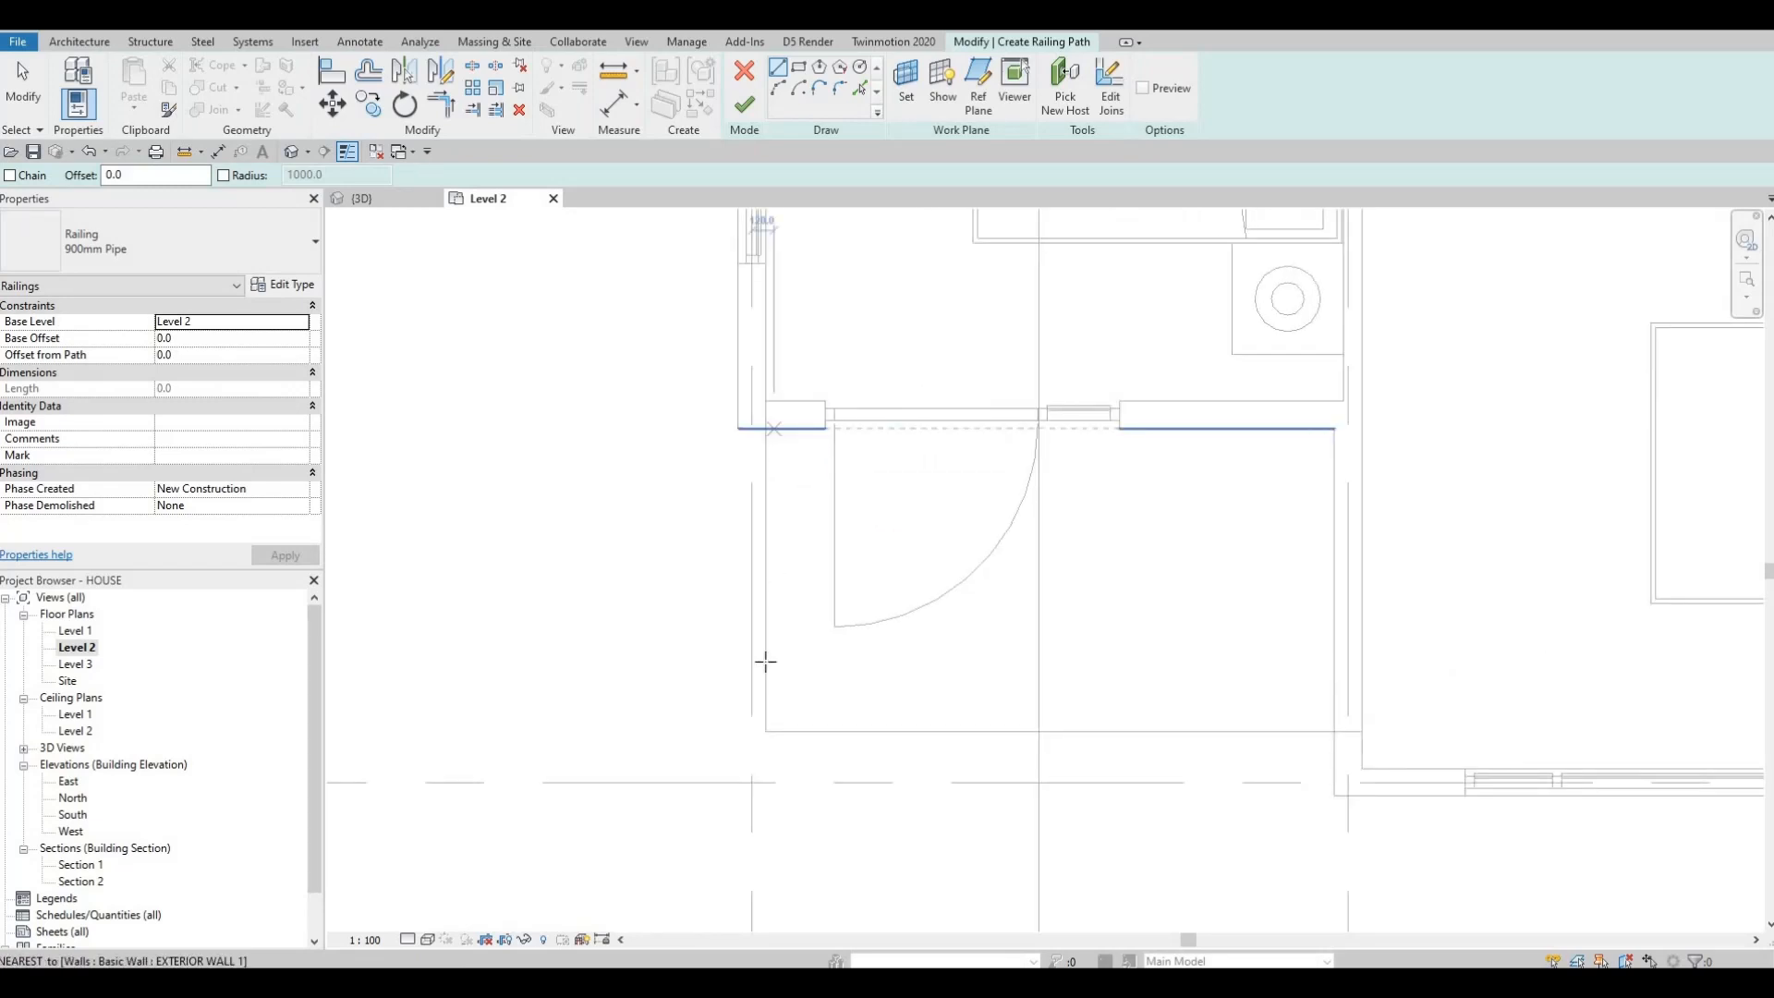
{"action": "left_click", "coordinate": [772, 714]}
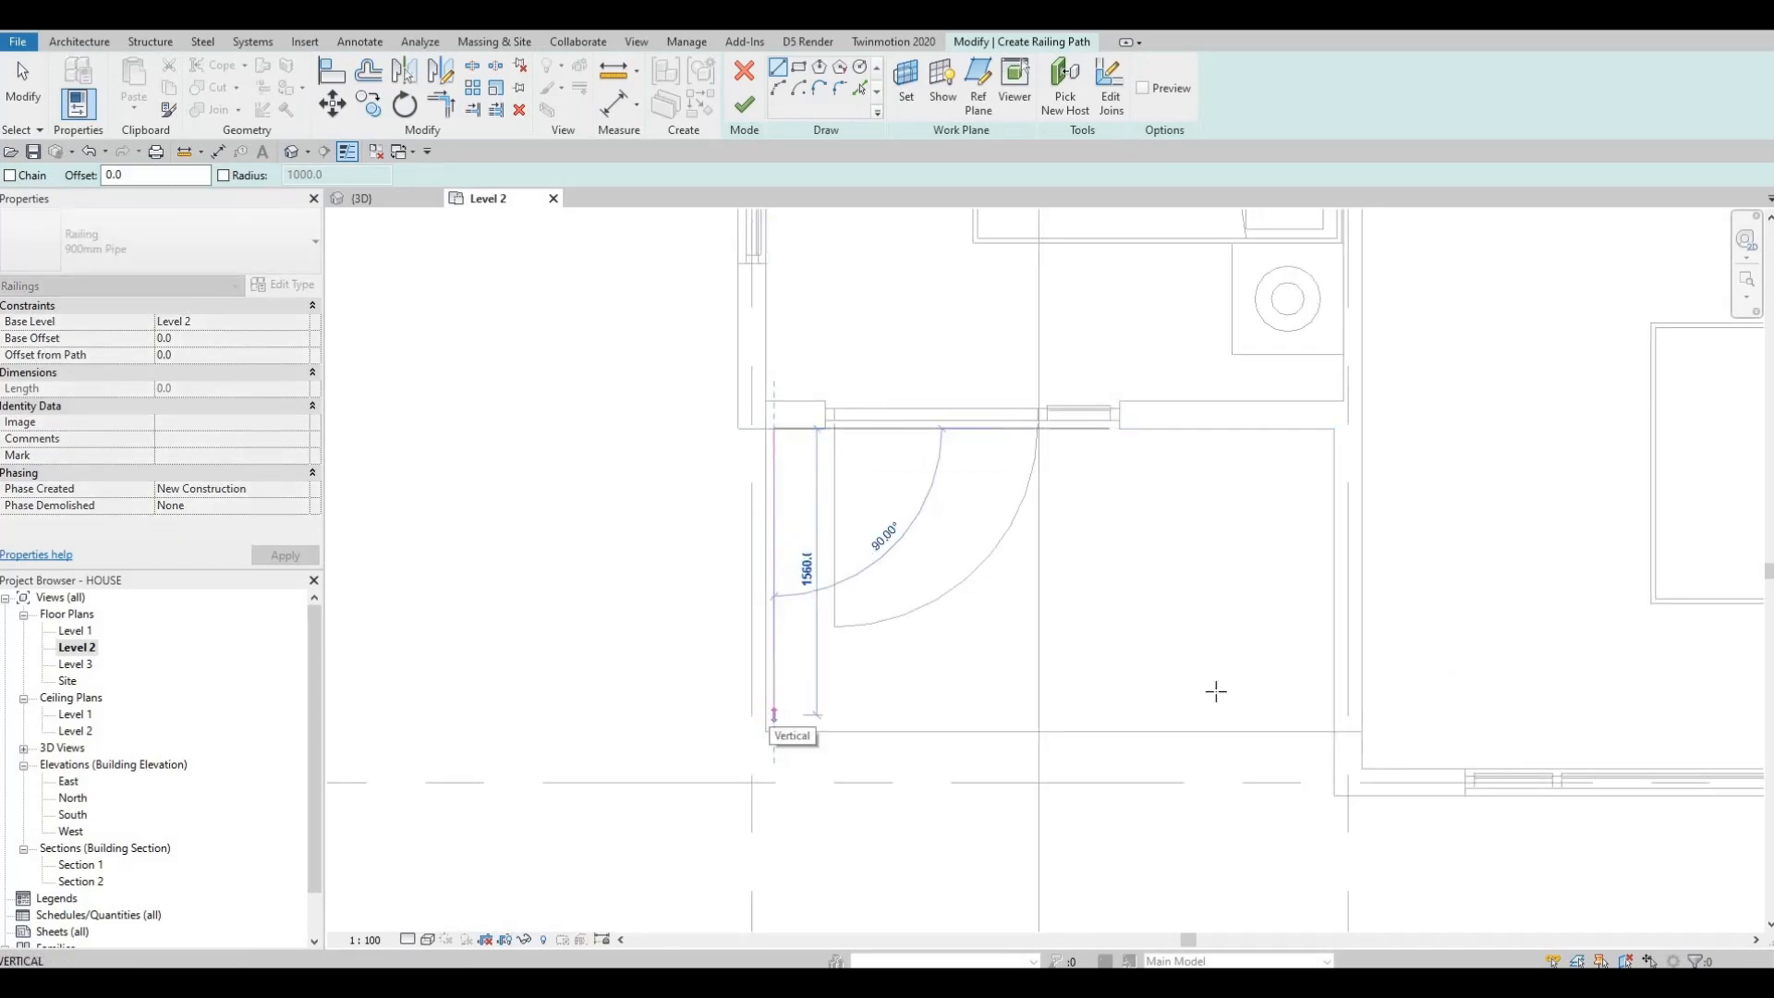
{"action": "left_click", "coordinate": [1335, 714]}
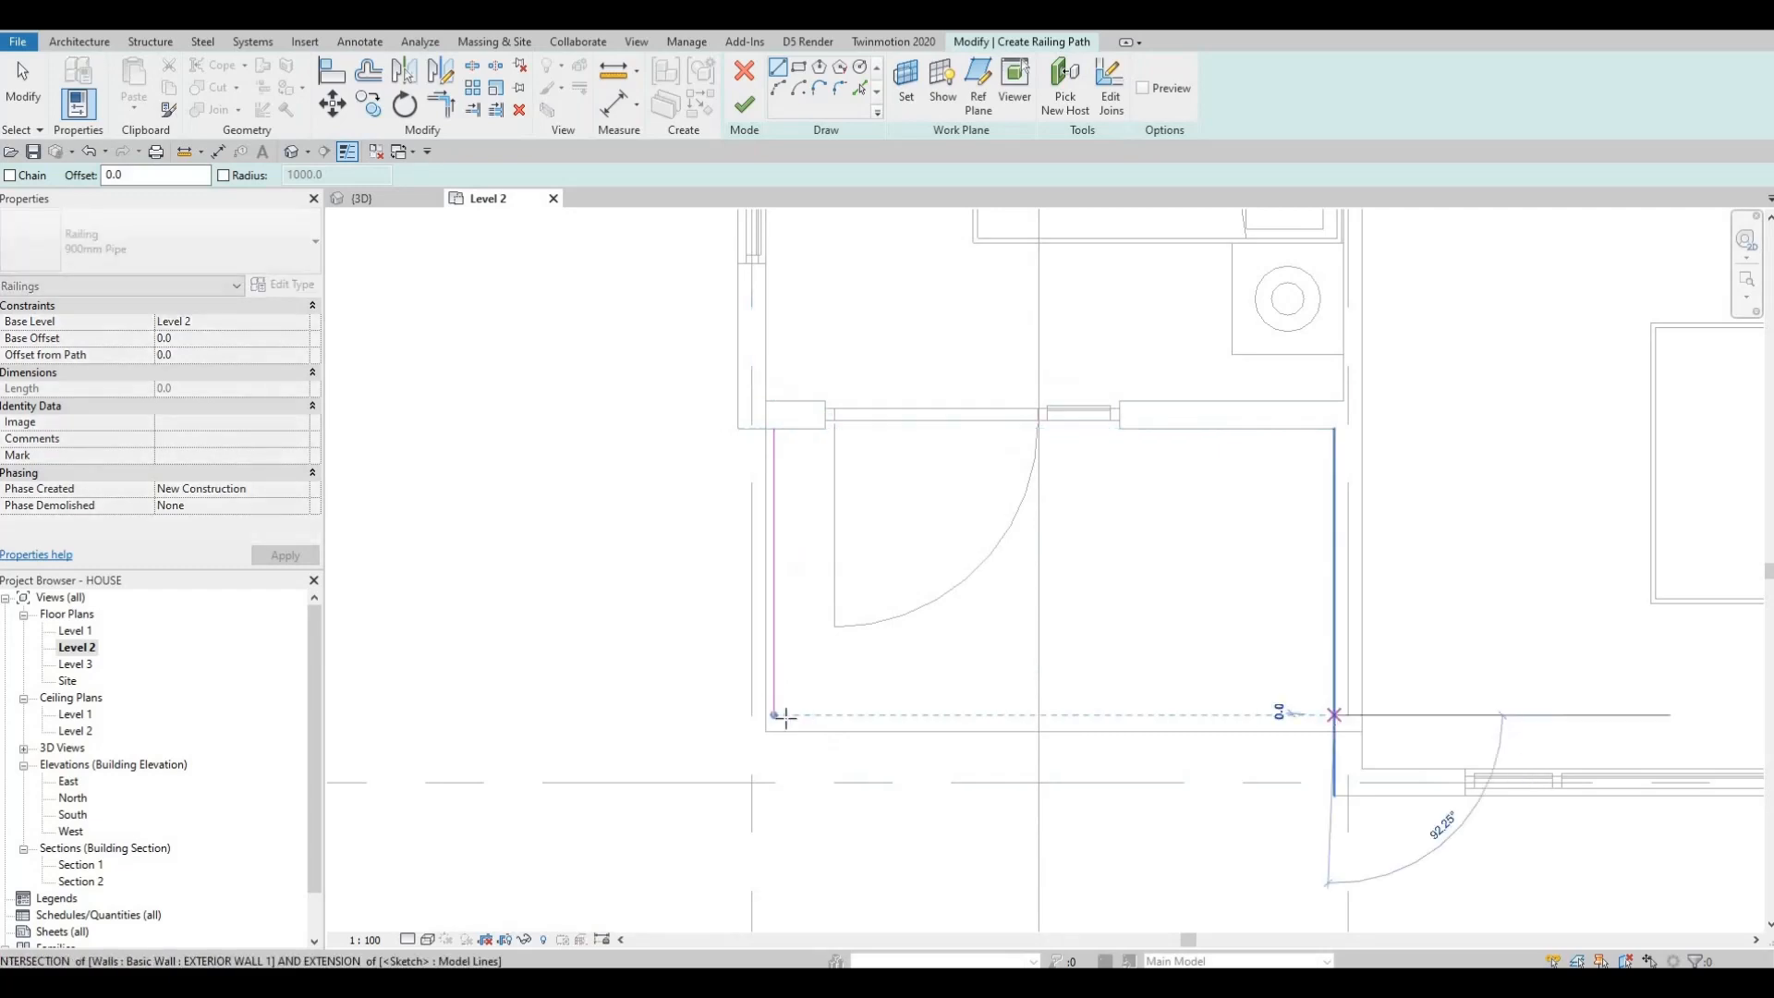
{"action": "left_click", "coordinate": [774, 714]}
{"action": "key", "text": "Escape"}
{"action": "key", "text": "Escape"}
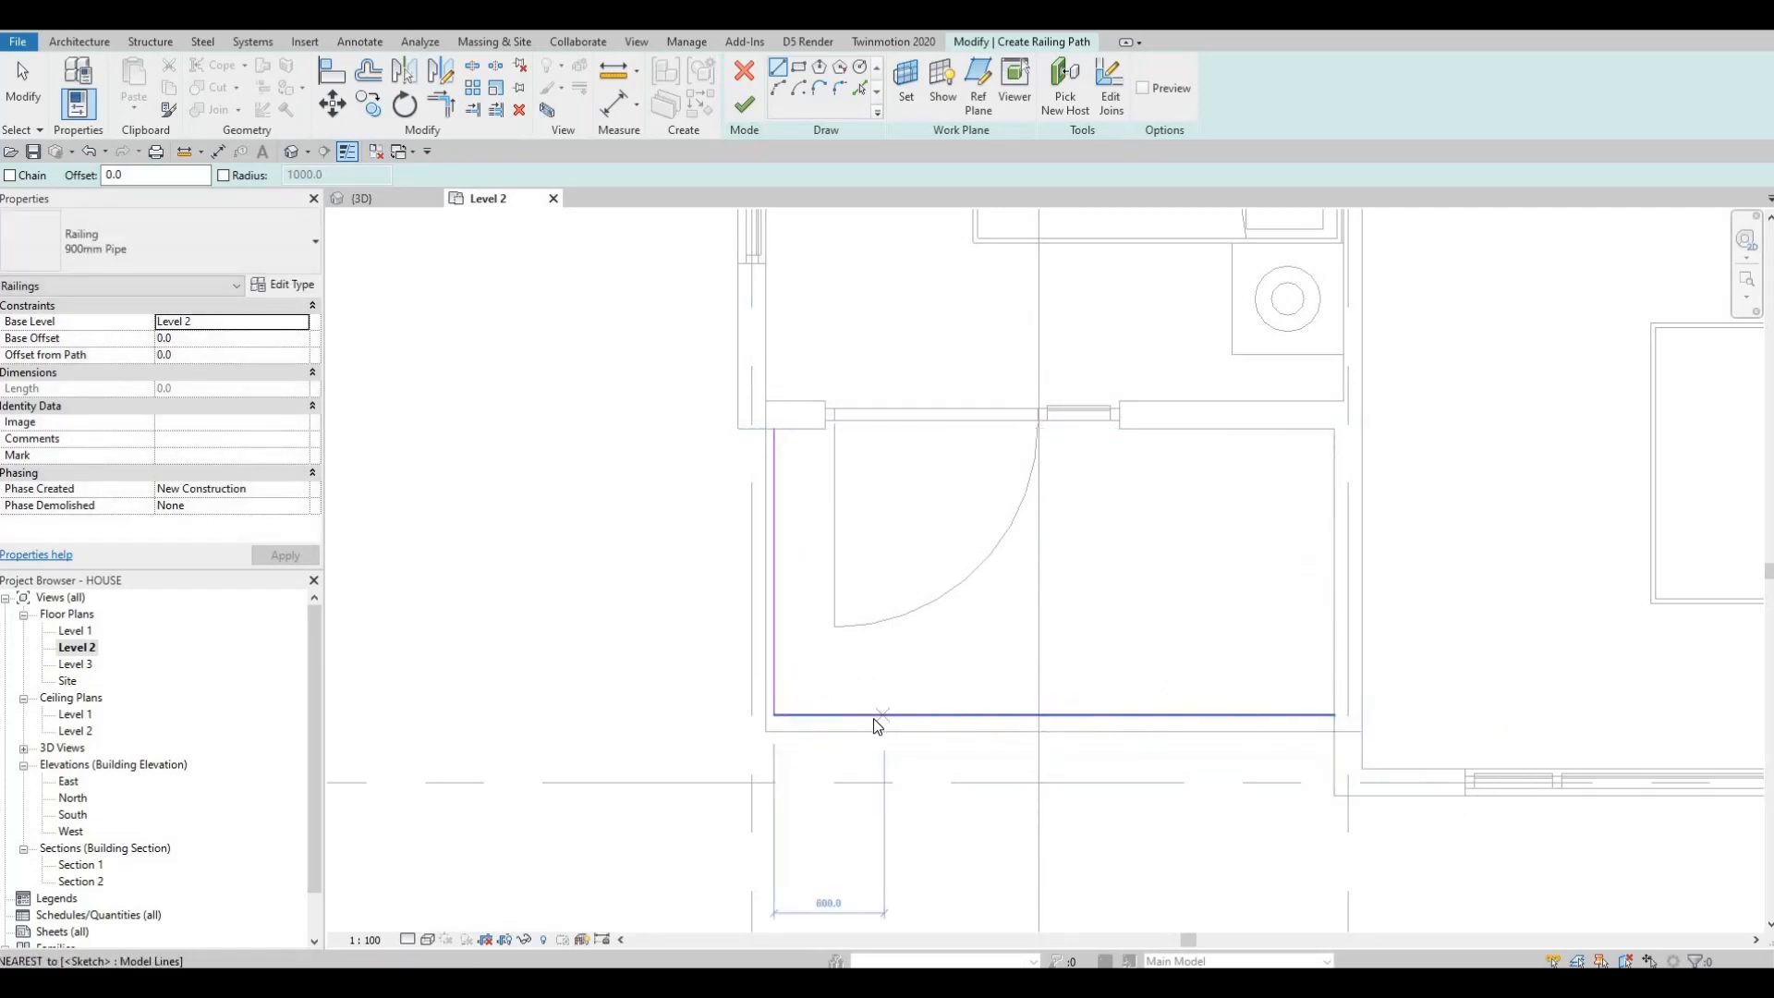
Shift the front railing path line about 20 mm toward the balcony's slab edge and finish the railing sketch
{"action": "left_click", "coordinate": [872, 718]}
{"action": "left_click_drag", "start_coordinate": [872, 718], "coordinate": [872, 721]}
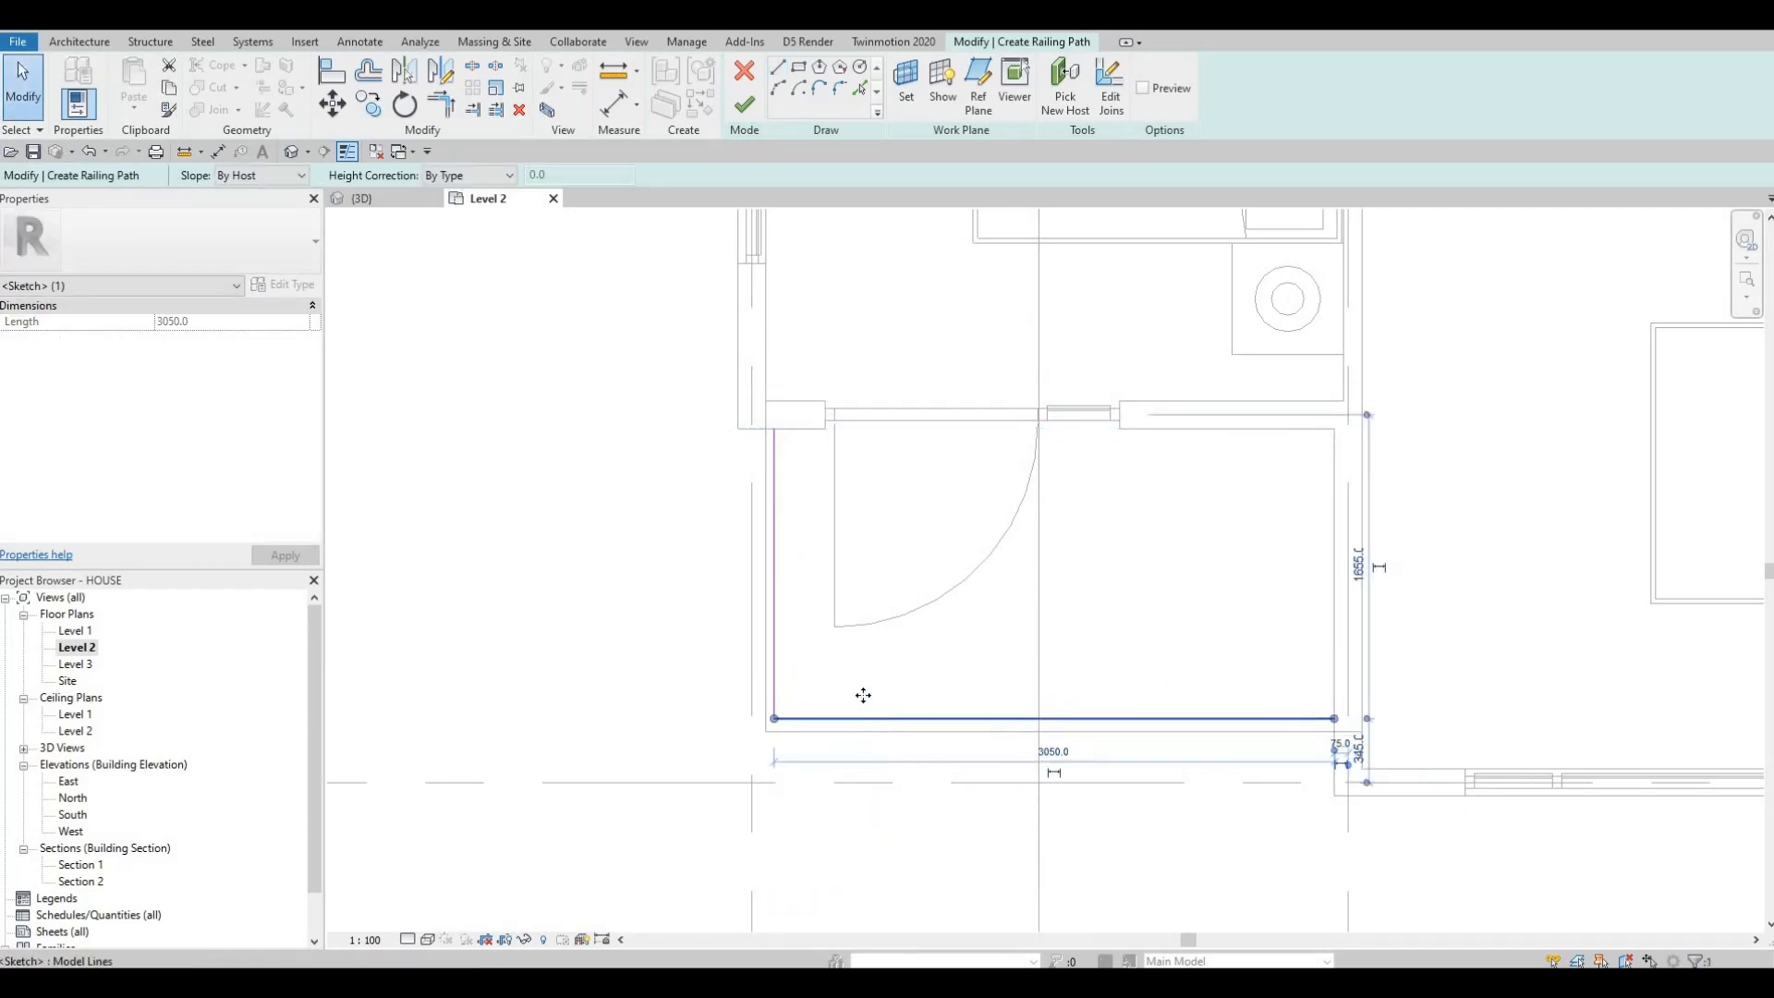
{"action": "left_click", "coordinate": [744, 105]}
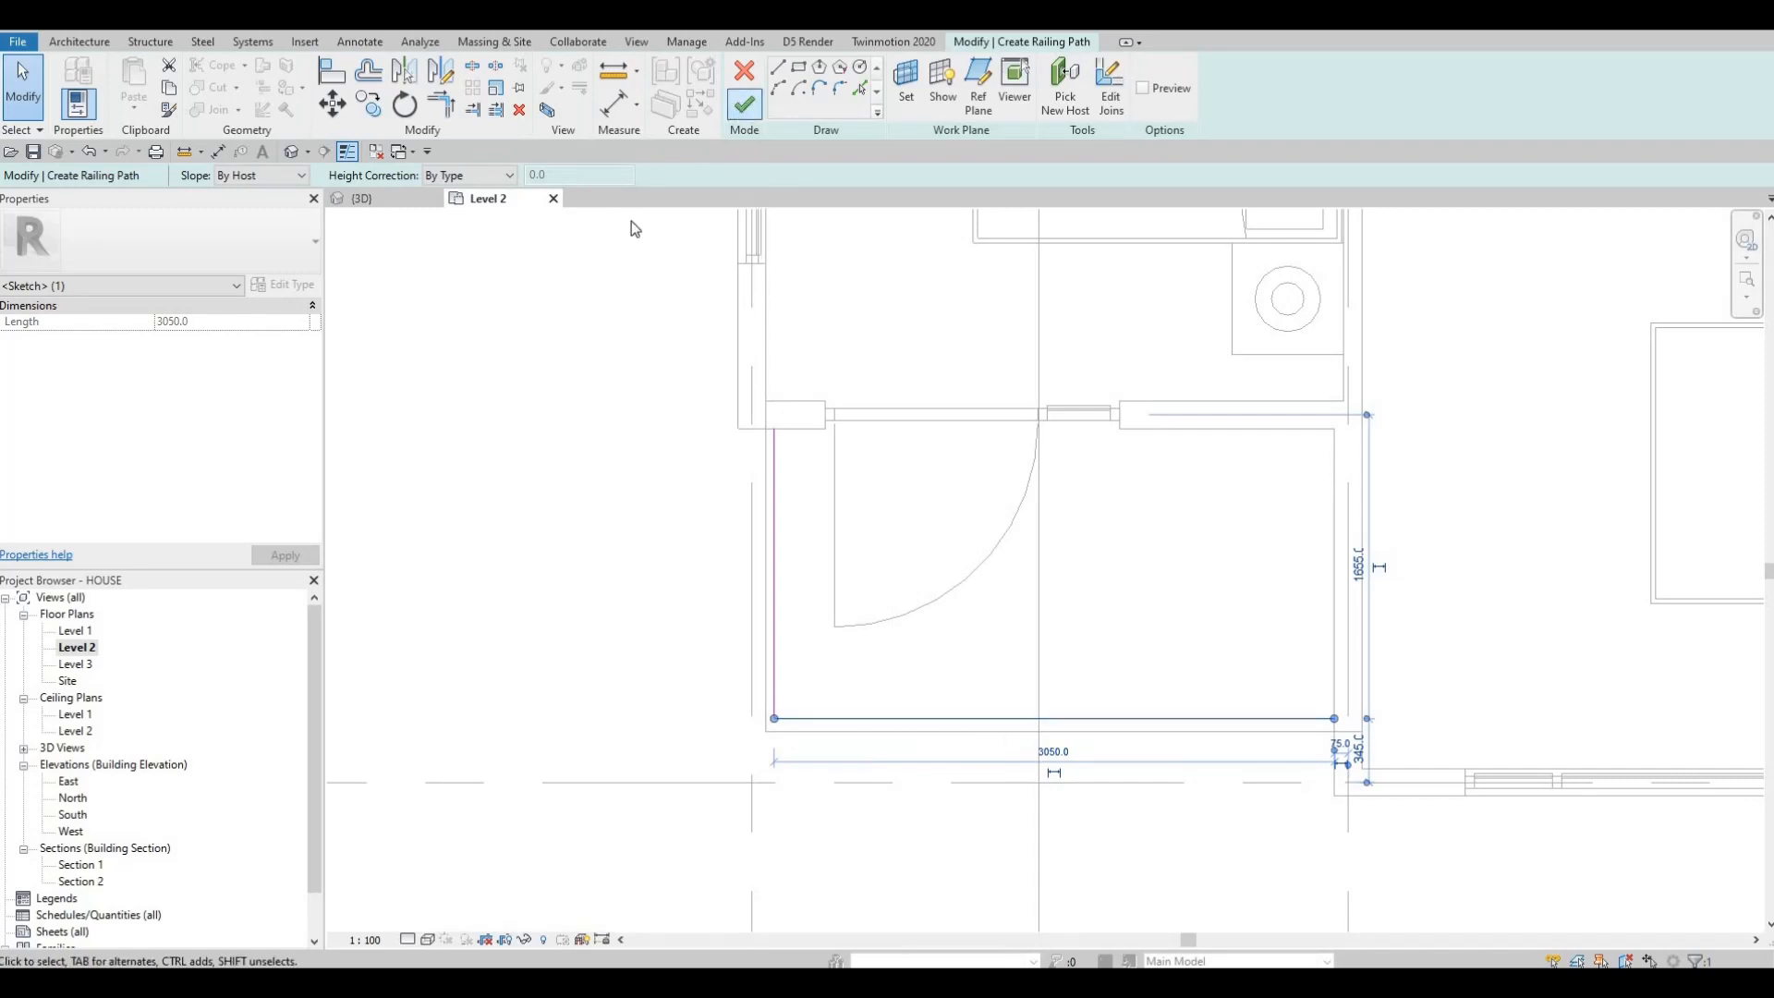
Close the inactive views and show the balcony railing up close in the default 3D view
{"action": "left_click", "coordinate": [376, 151]}
{"action": "left_click", "coordinate": [301, 153]}
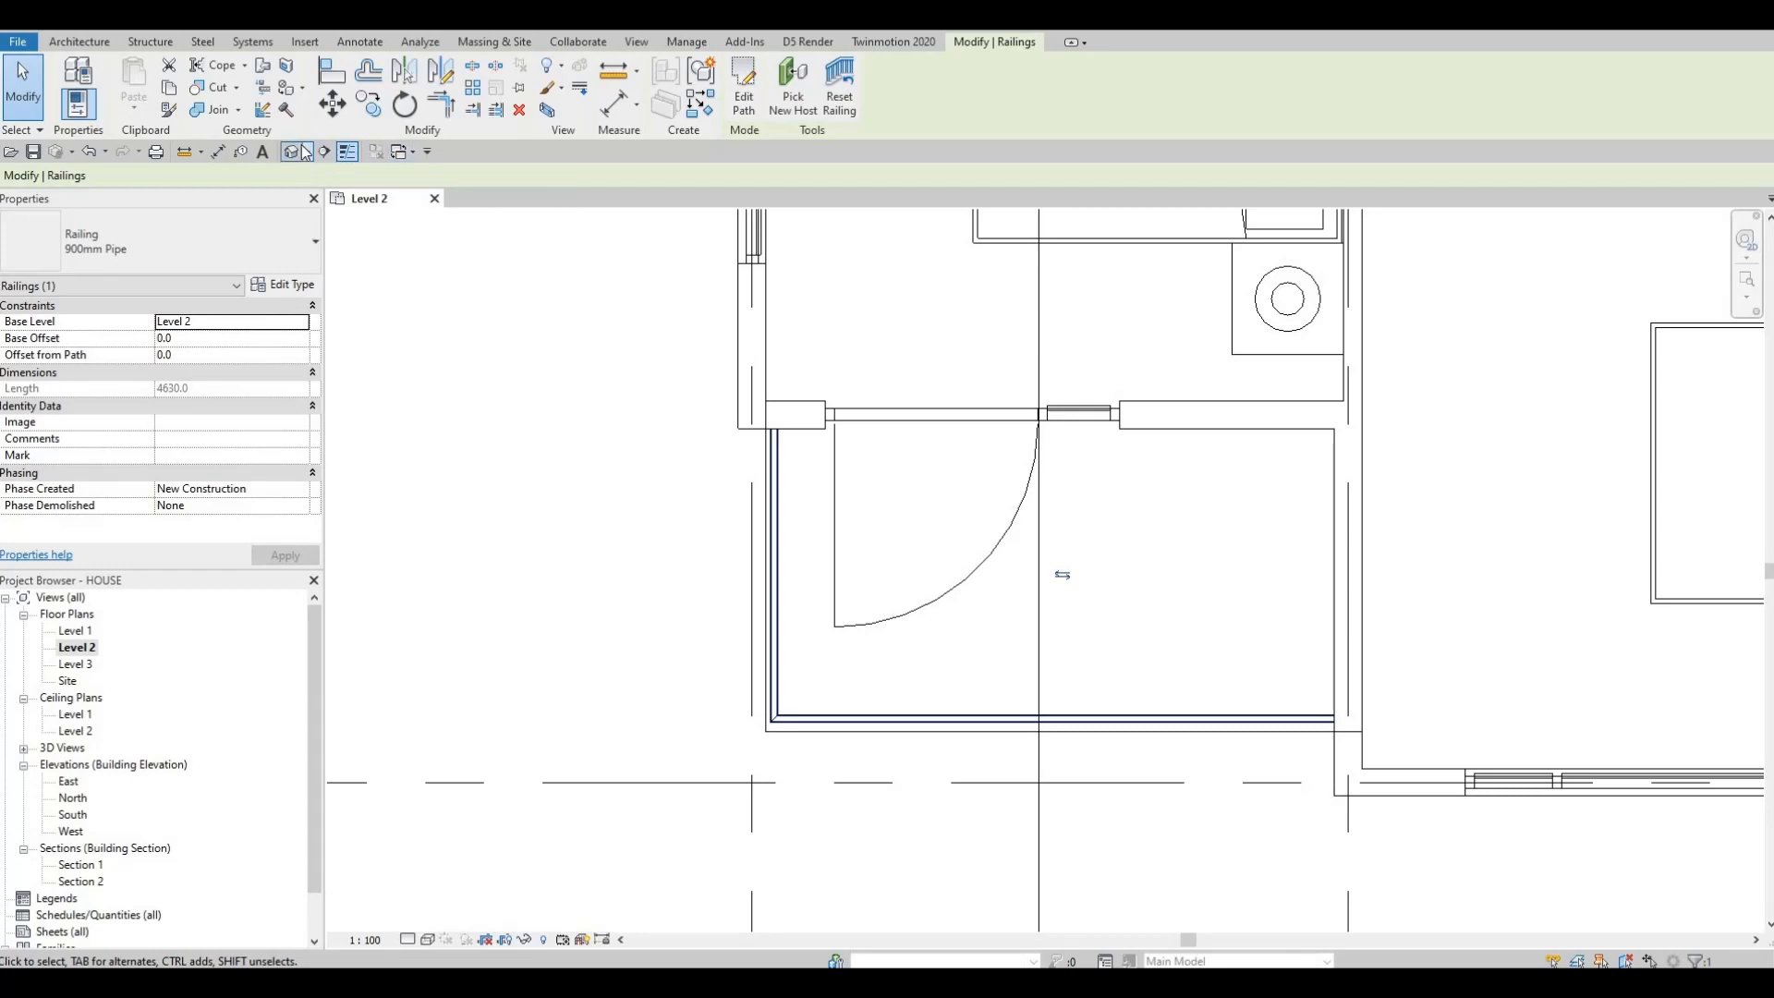
{"action": "middle_click_drag", "start_coordinate": [1135, 765], "coordinate": [1016, 555], "text": "shift"}
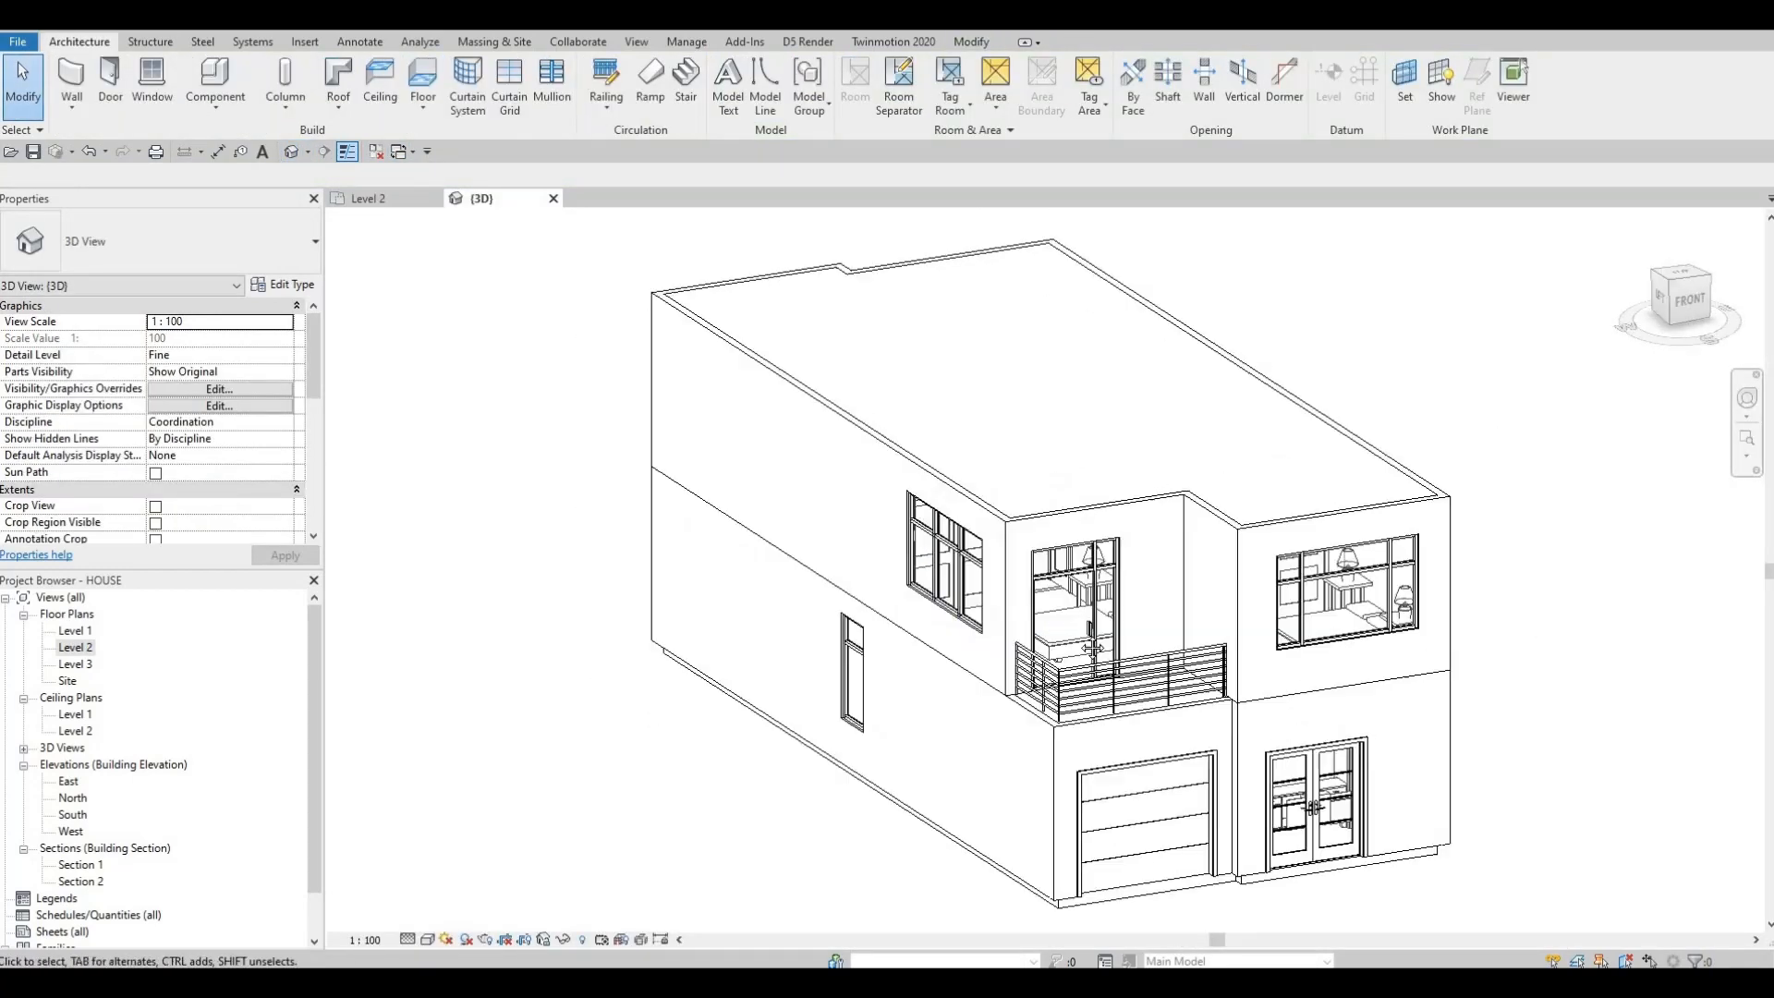
{"action": "scroll", "coordinate": [1004, 486], "scroll_direction": "up", "scroll_amount": 5}
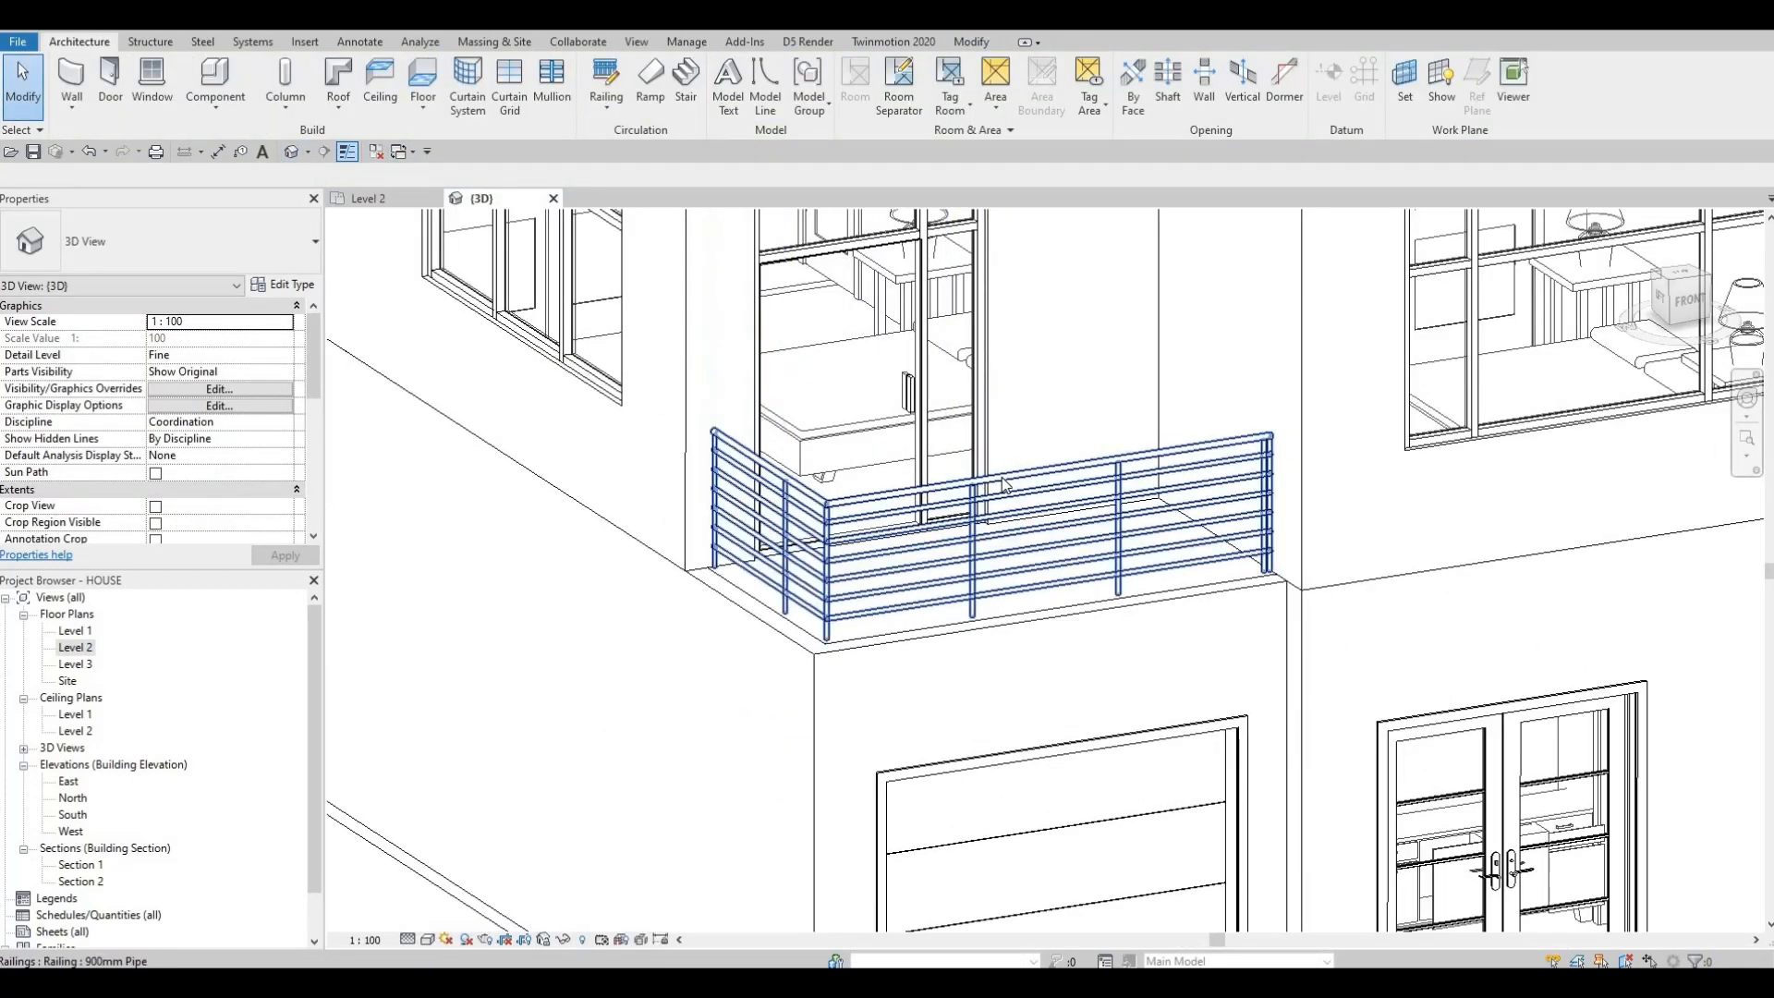
Try the 900mm Rectangular and Glass Panel - Bottom Fill types on the balcony railing, returning it to 900mm Pipe
{"action": "left_click", "coordinate": [1004, 485]}
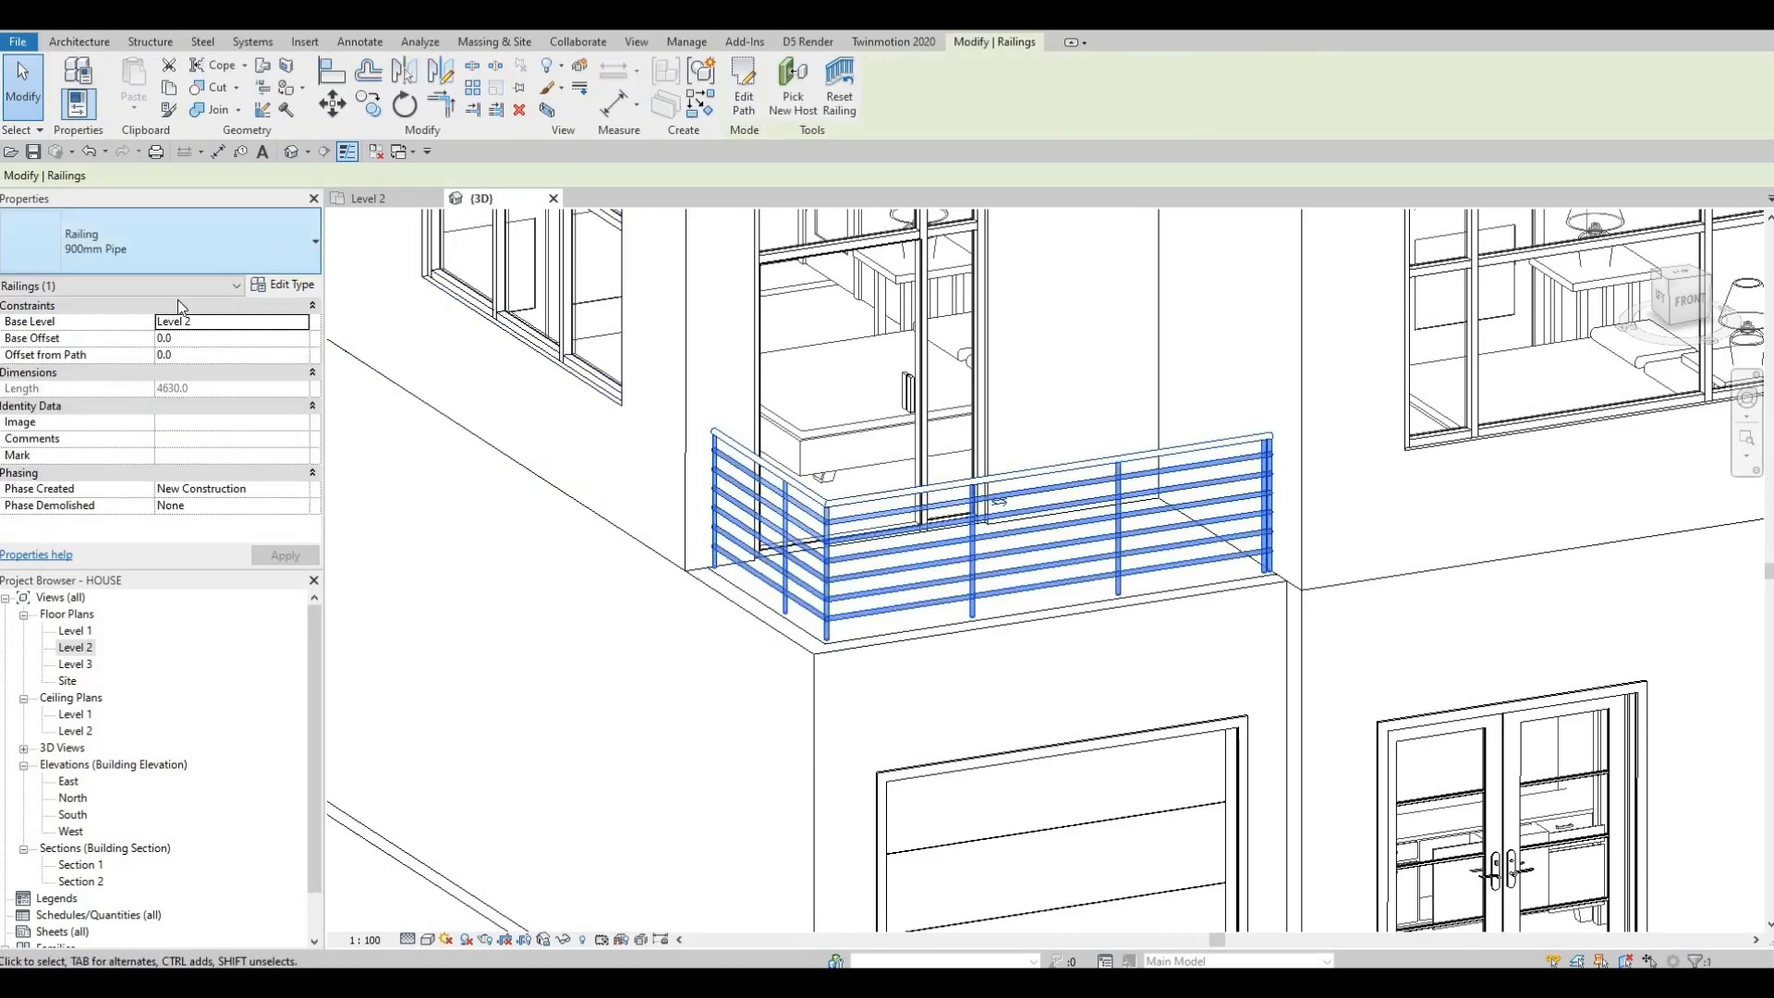
{"action": "left_click", "coordinate": [276, 240]}
{"action": "left_click", "coordinate": [185, 354]}
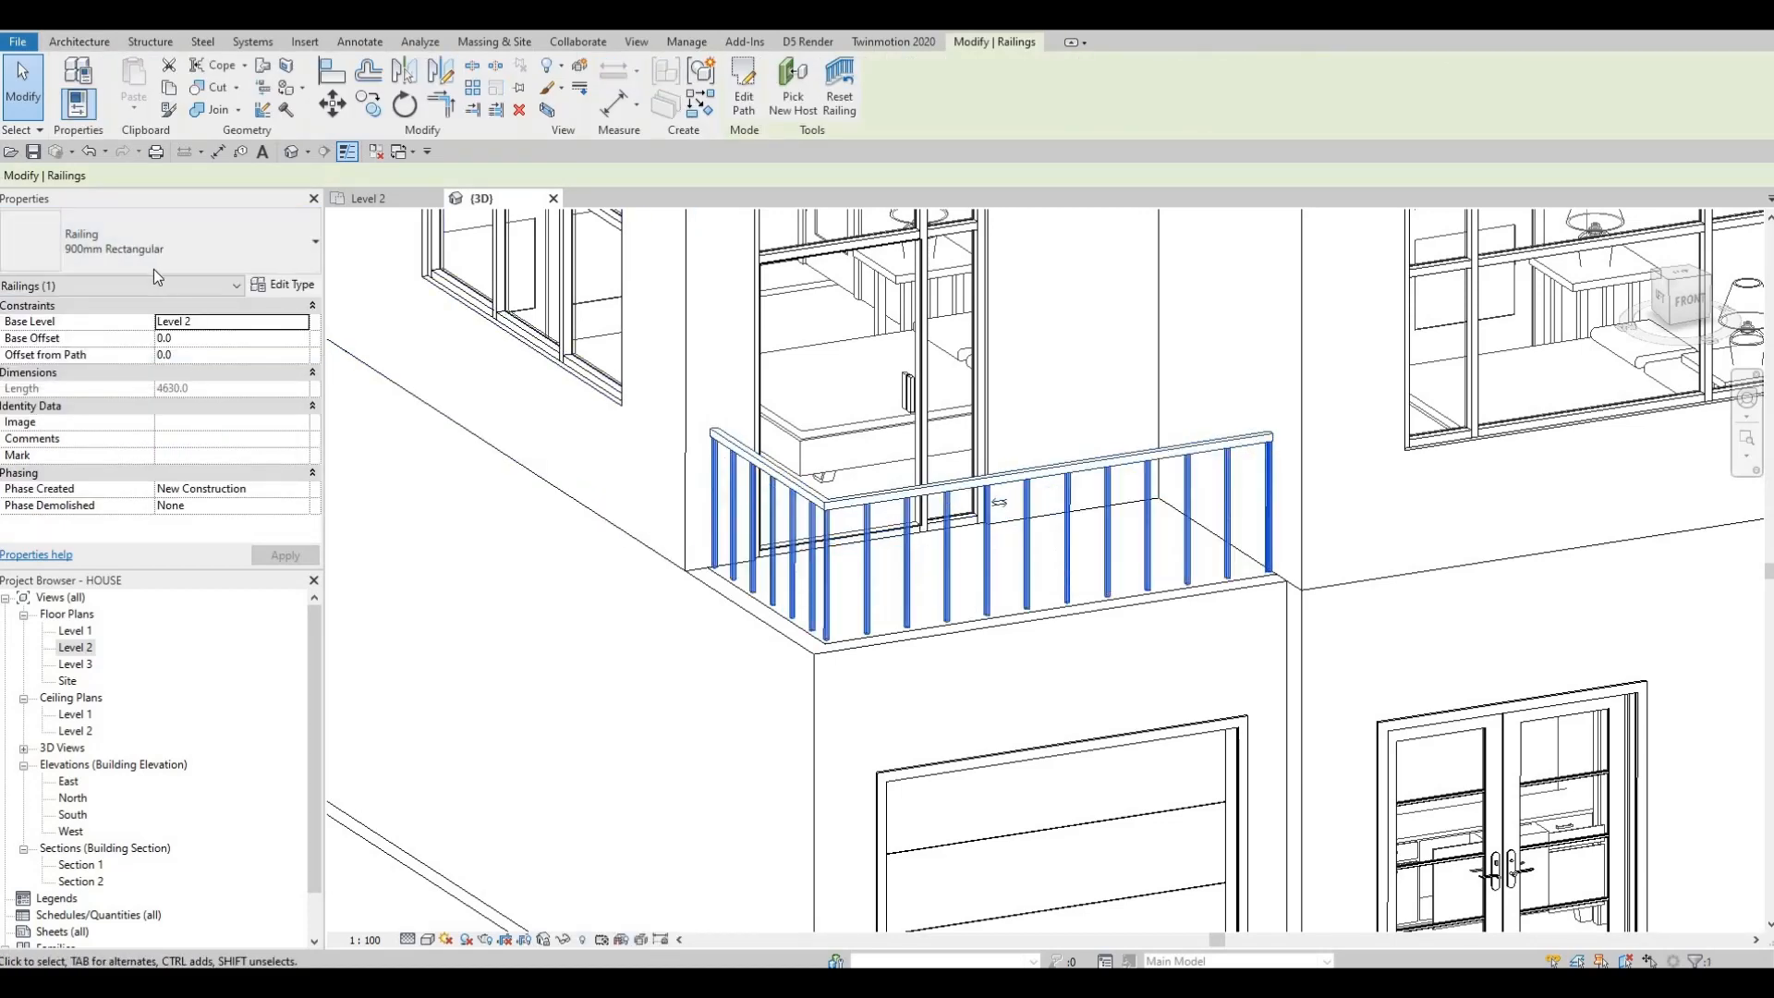
{"action": "left_click", "coordinate": [189, 259]}
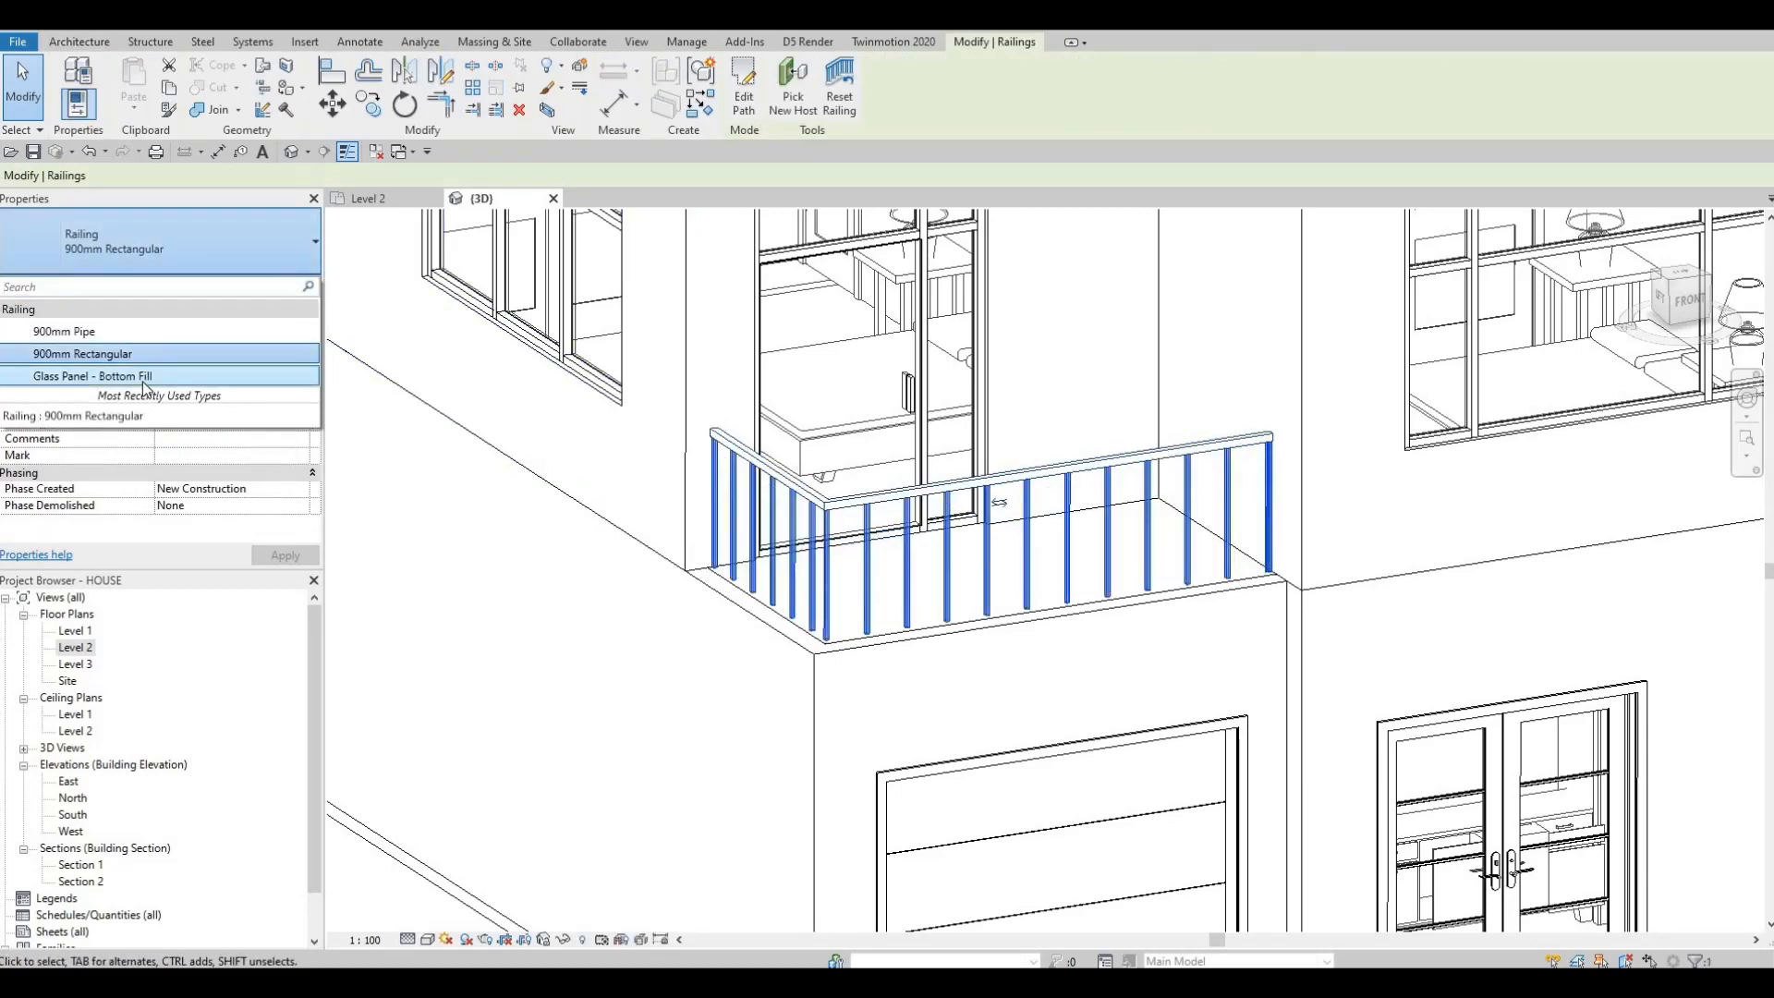
{"action": "left_click", "coordinate": [142, 381]}
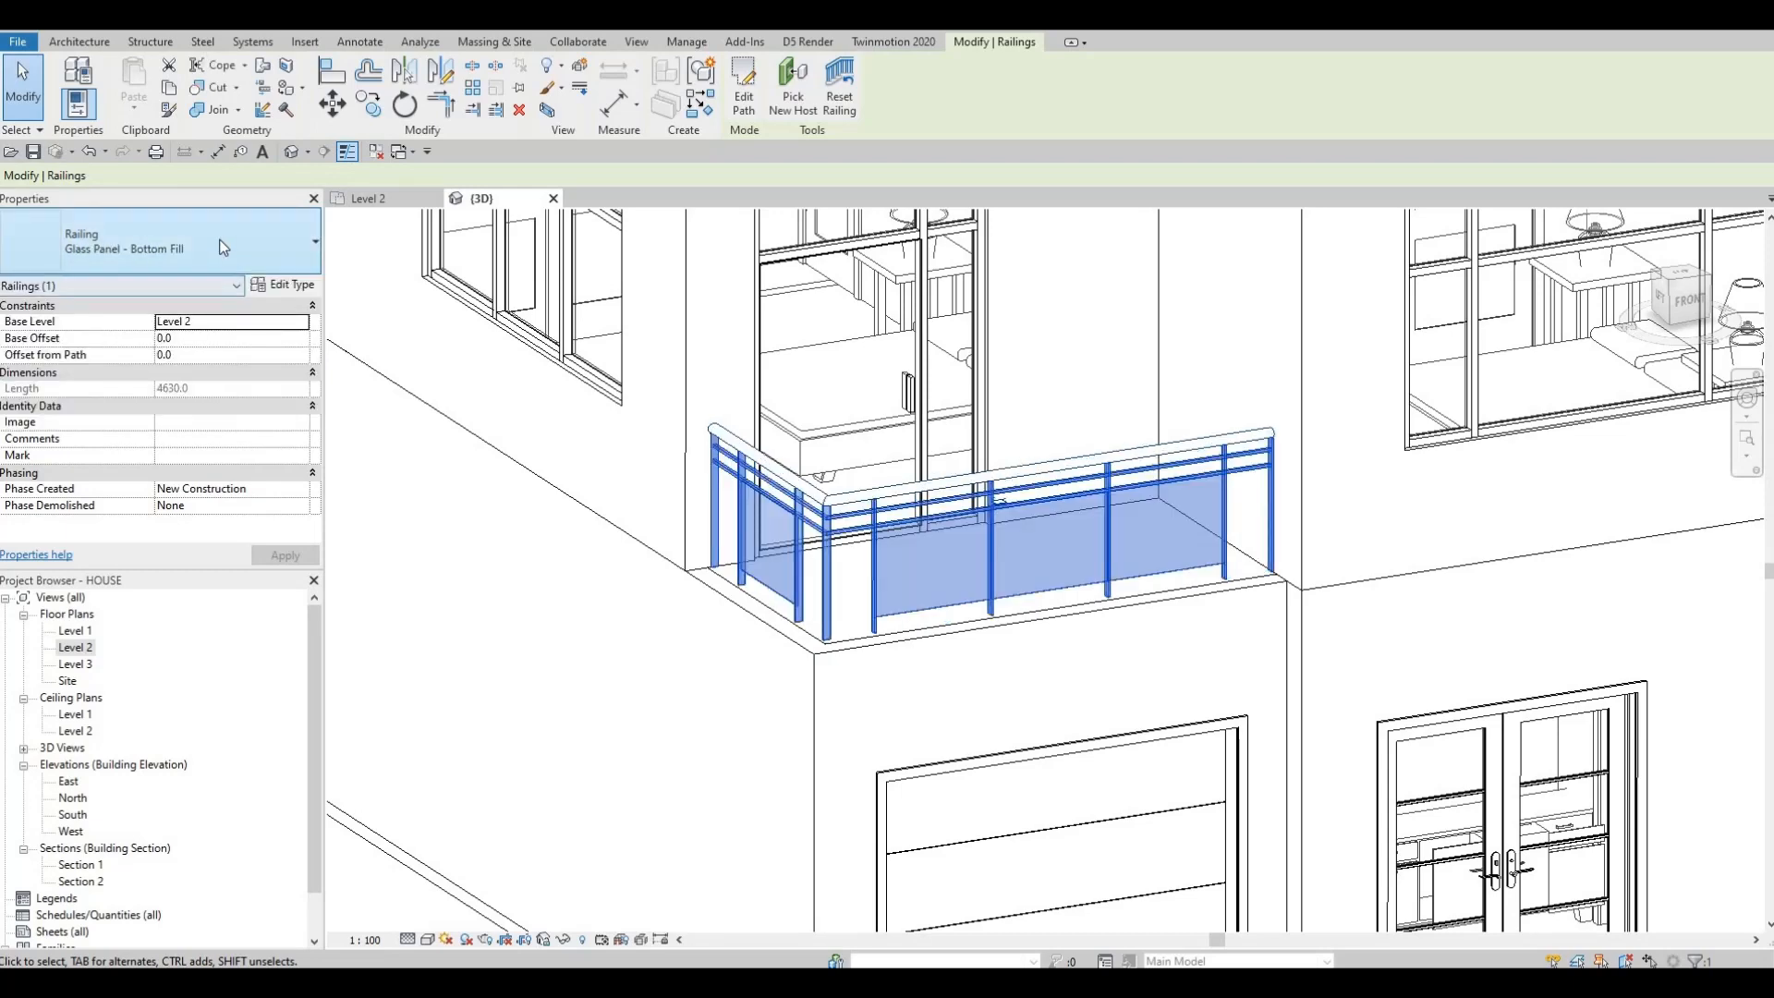
{"action": "left_click", "coordinate": [181, 244]}
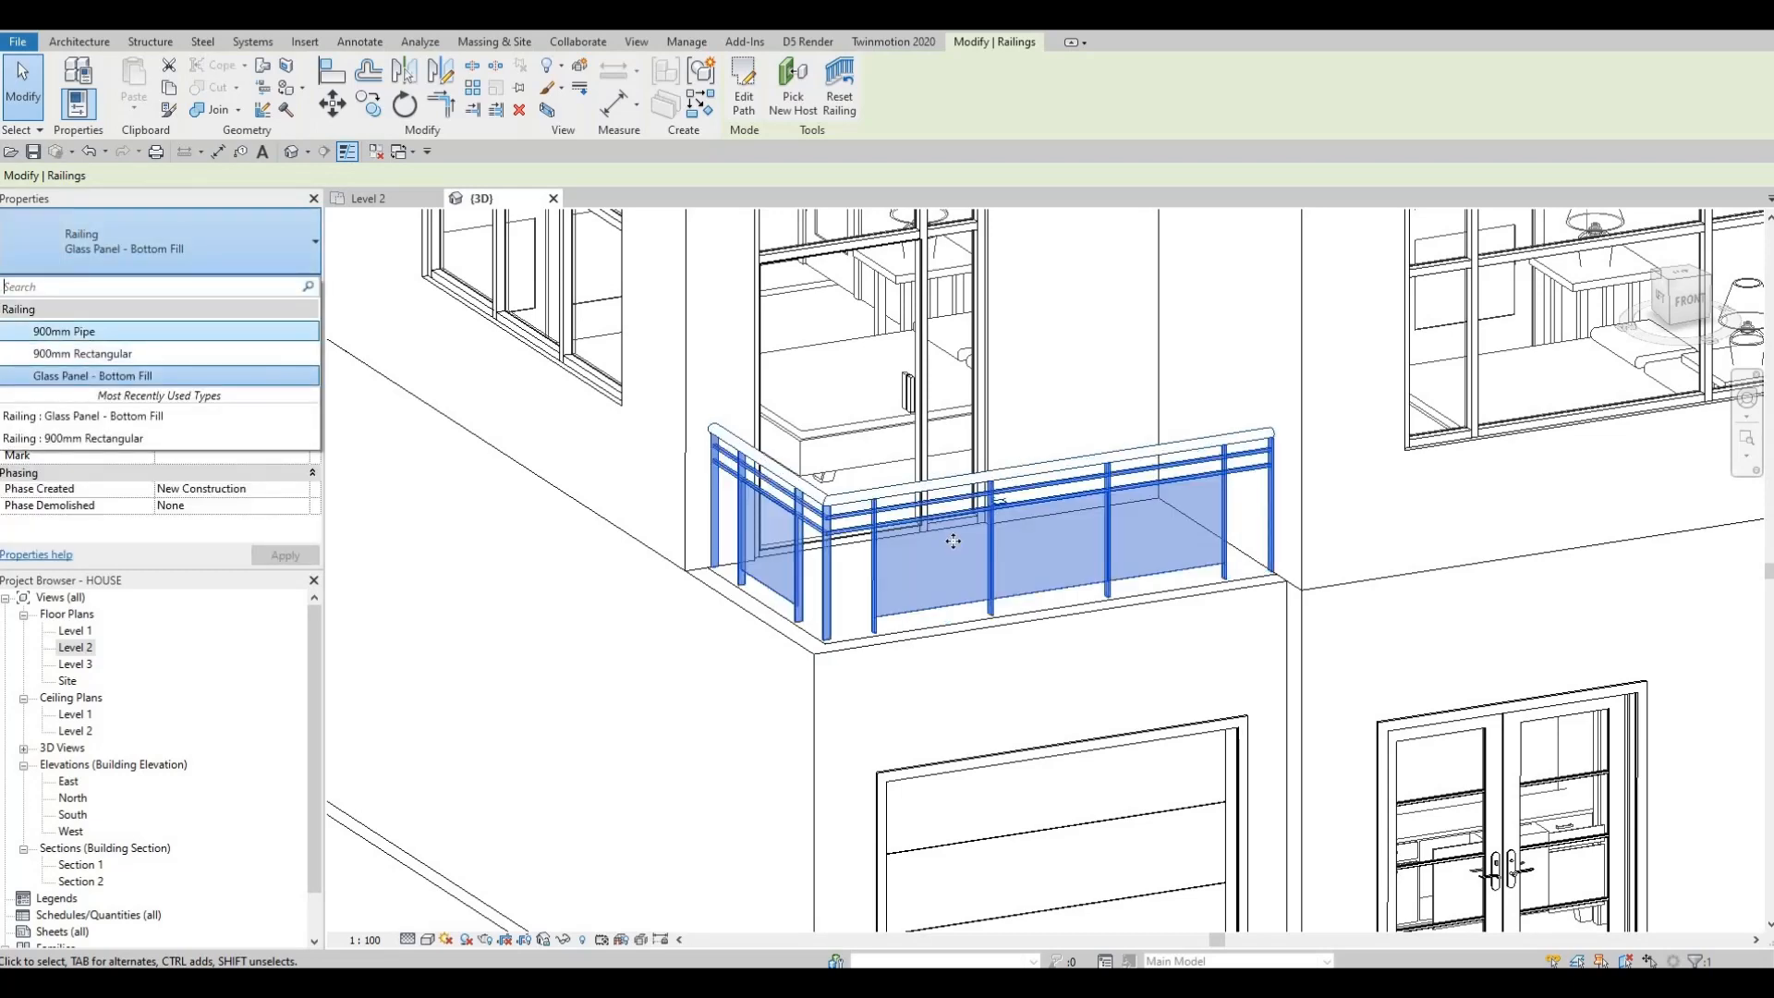
{"action": "left_click", "coordinate": [111, 331]}
{"action": "key", "text": "Escape"}
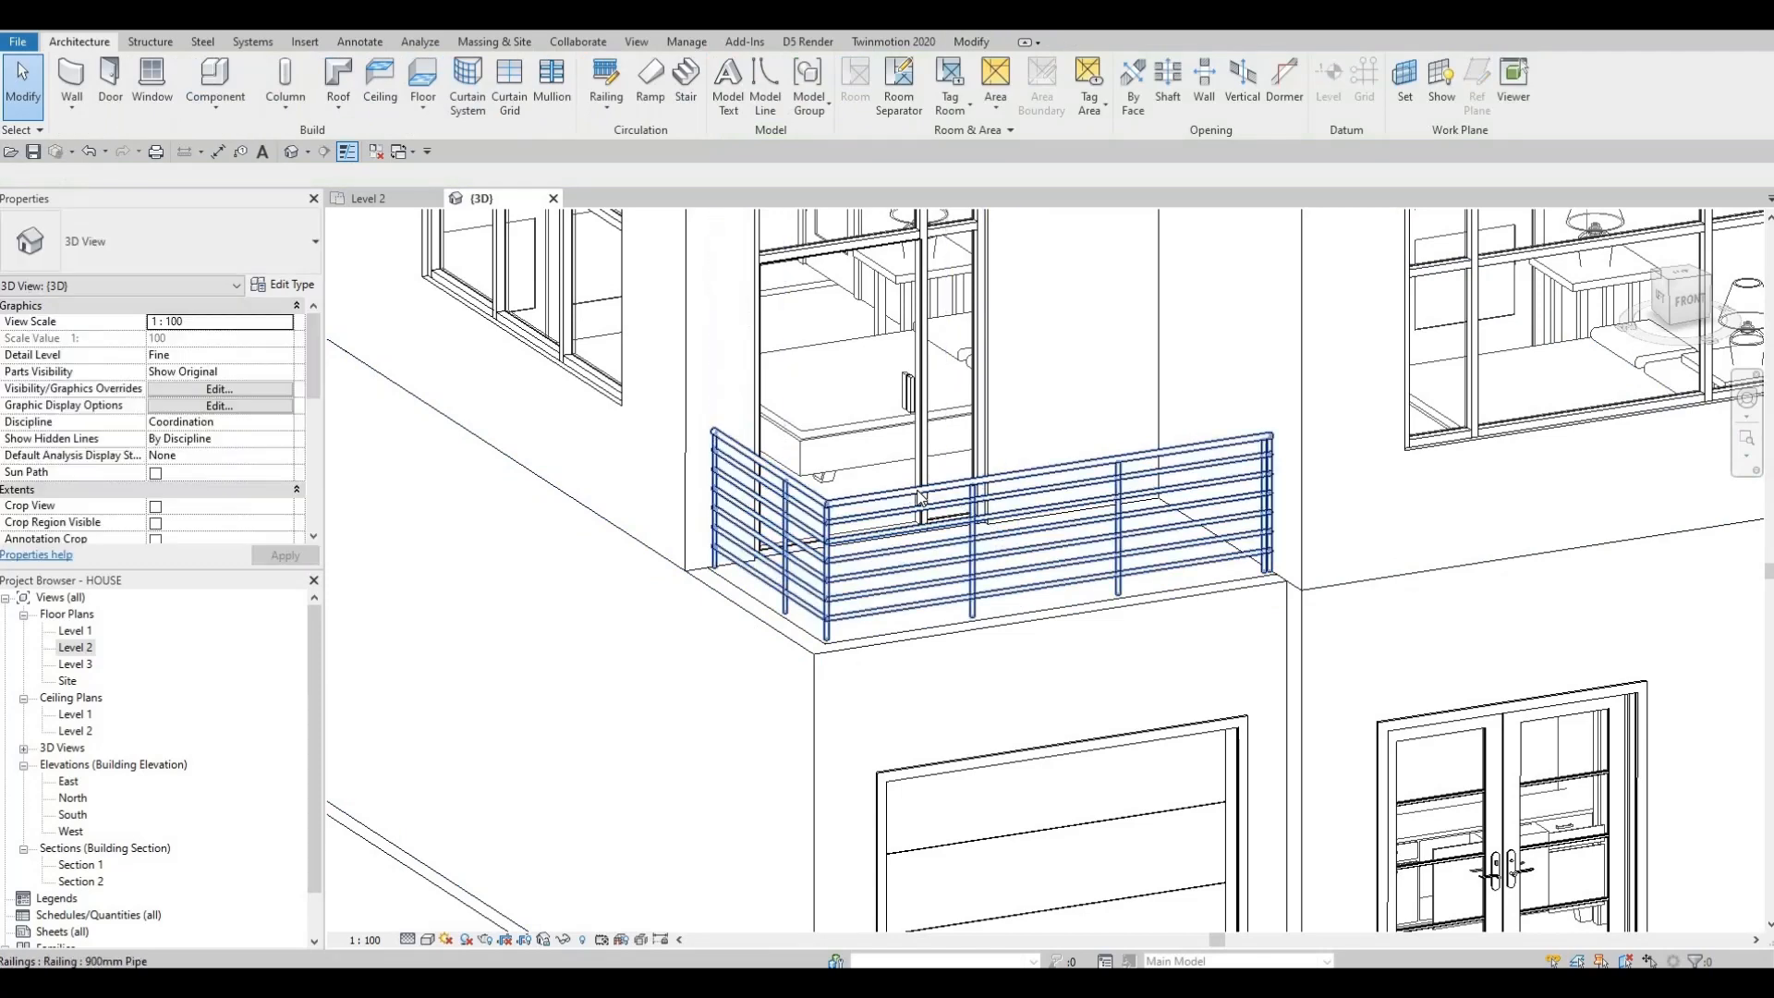
Duplicate the balcony railing's type as 900mm Pipe 2
{"action": "left_click", "coordinate": [756, 465]}
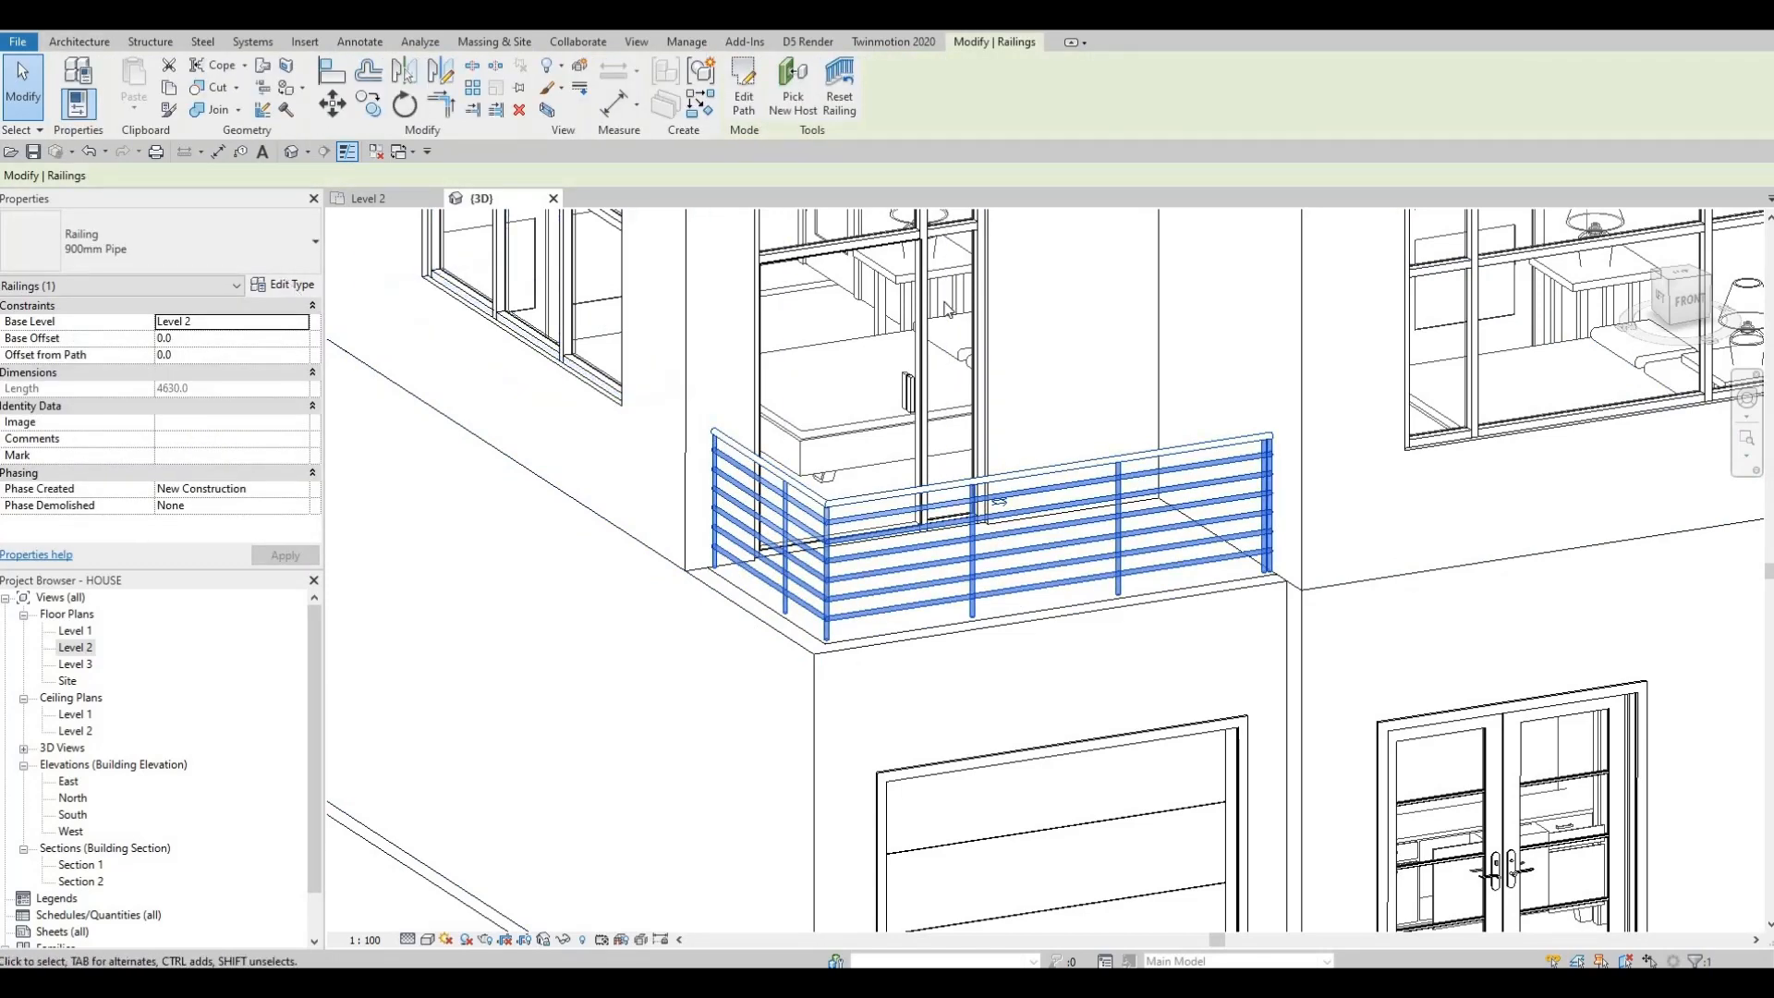
{"action": "left_click", "coordinate": [290, 284]}
{"action": "left_click", "coordinate": [862, 234]}
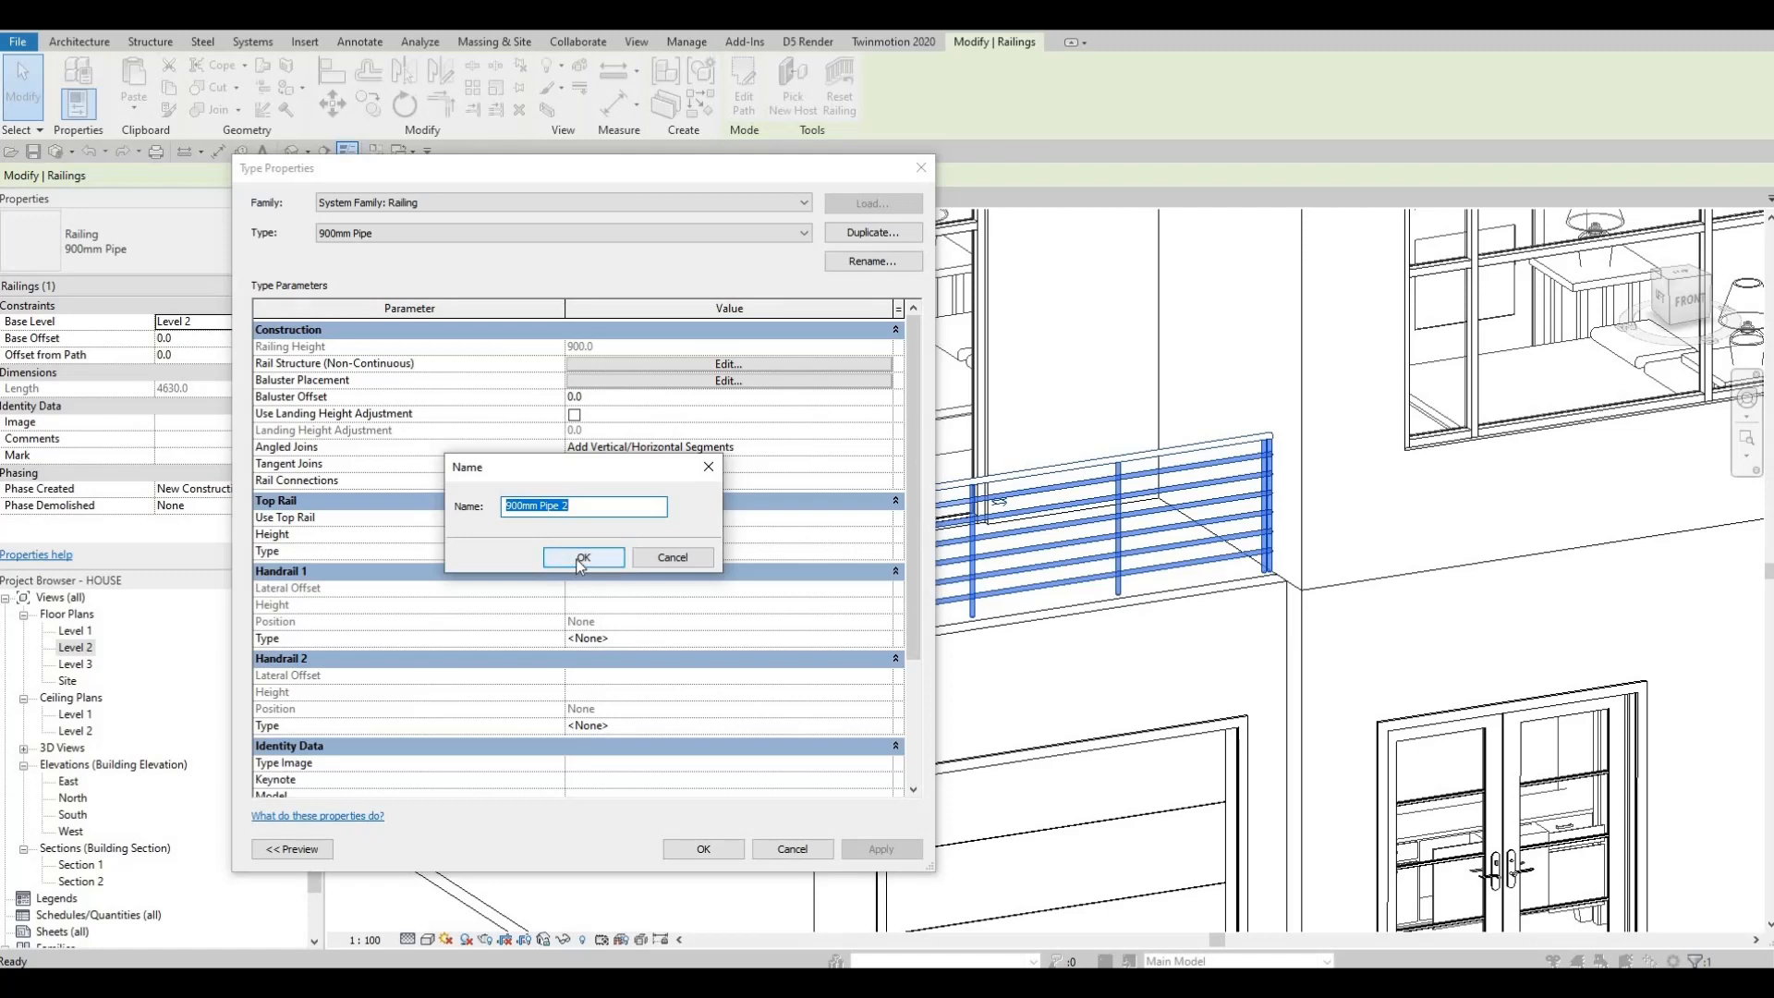
{"action": "left_click", "coordinate": [583, 556]}
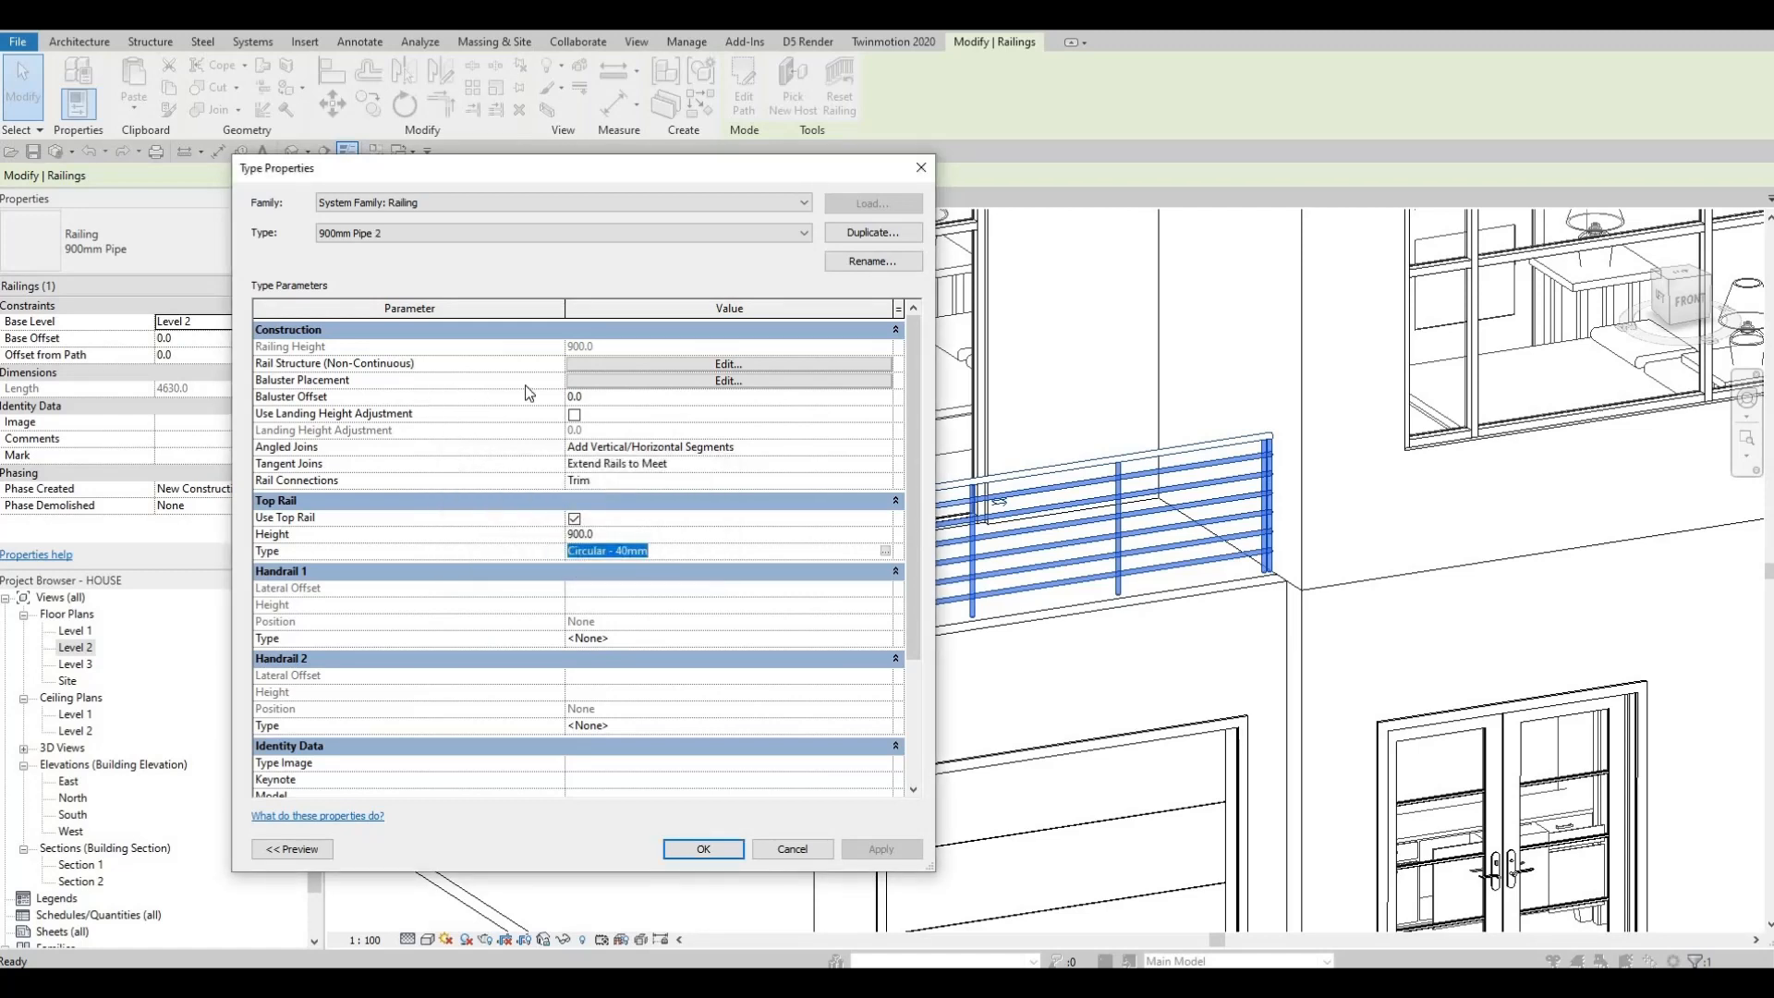
In the baluster placement of 900mm Pipe 2, set the start post's space to 30 and the end post's space to -30, and apply the type changes
{"action": "left_click", "coordinate": [596, 381]}
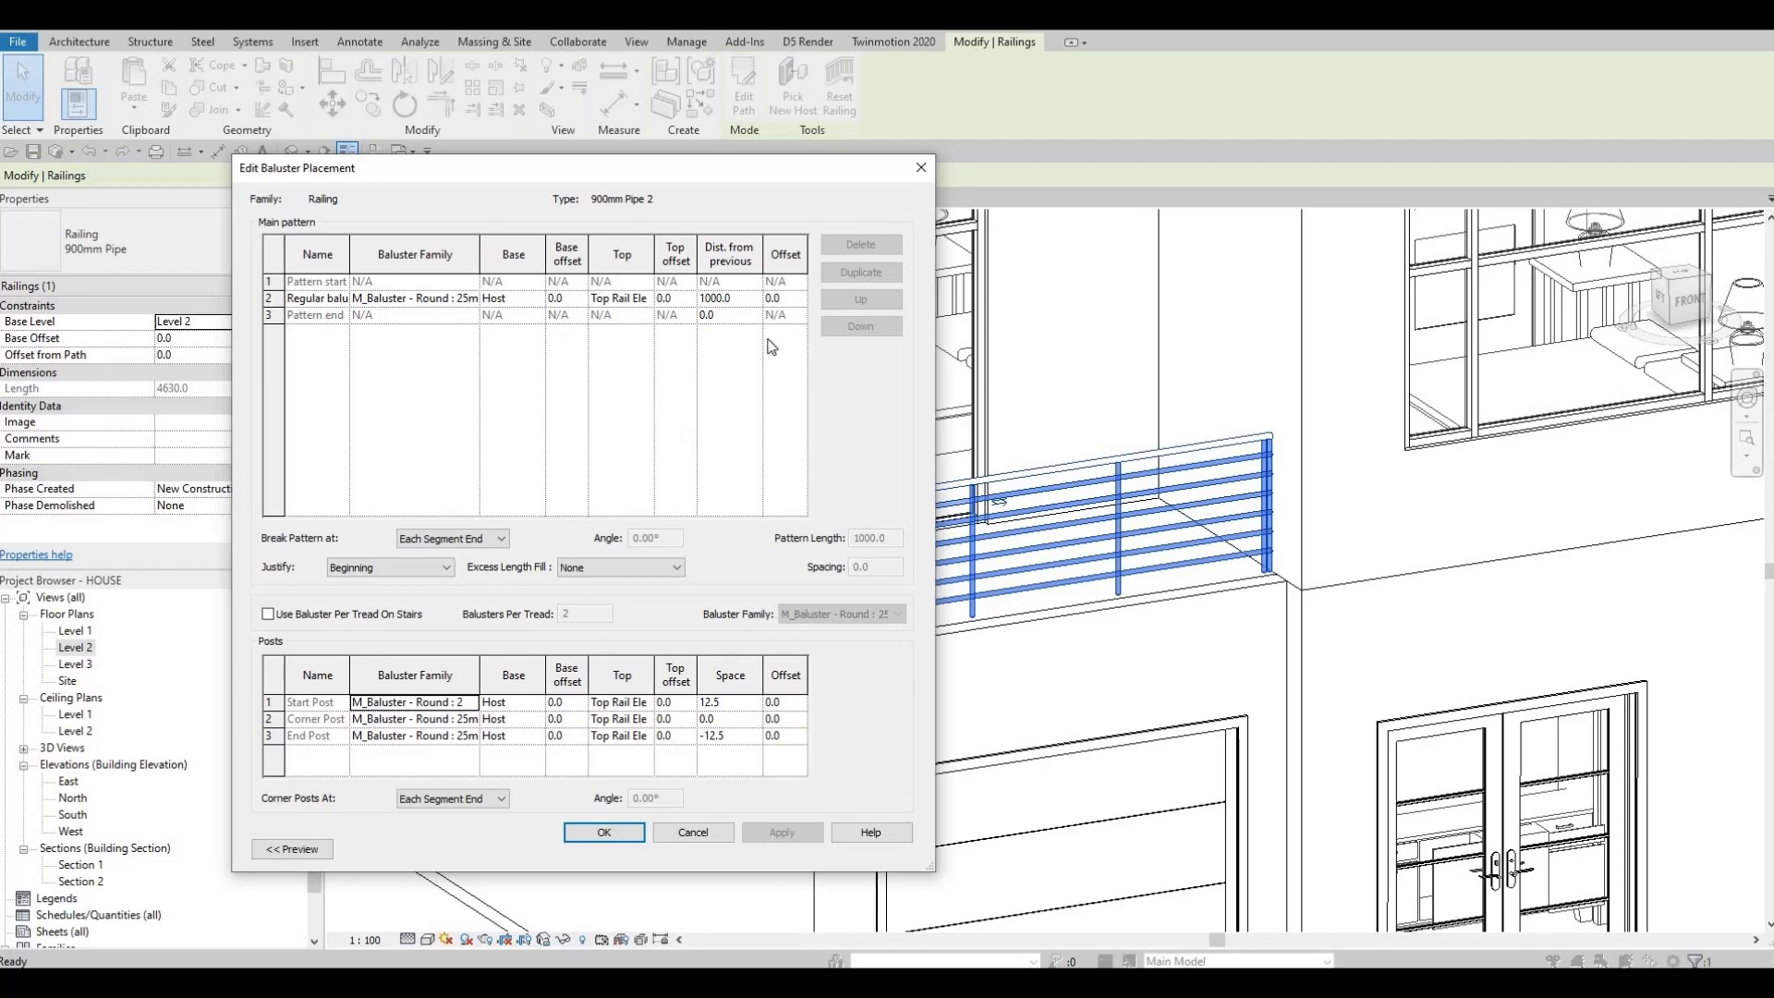
{"action": "left_click_drag", "start_coordinate": [776, 167], "coordinate": [1070, 135]}
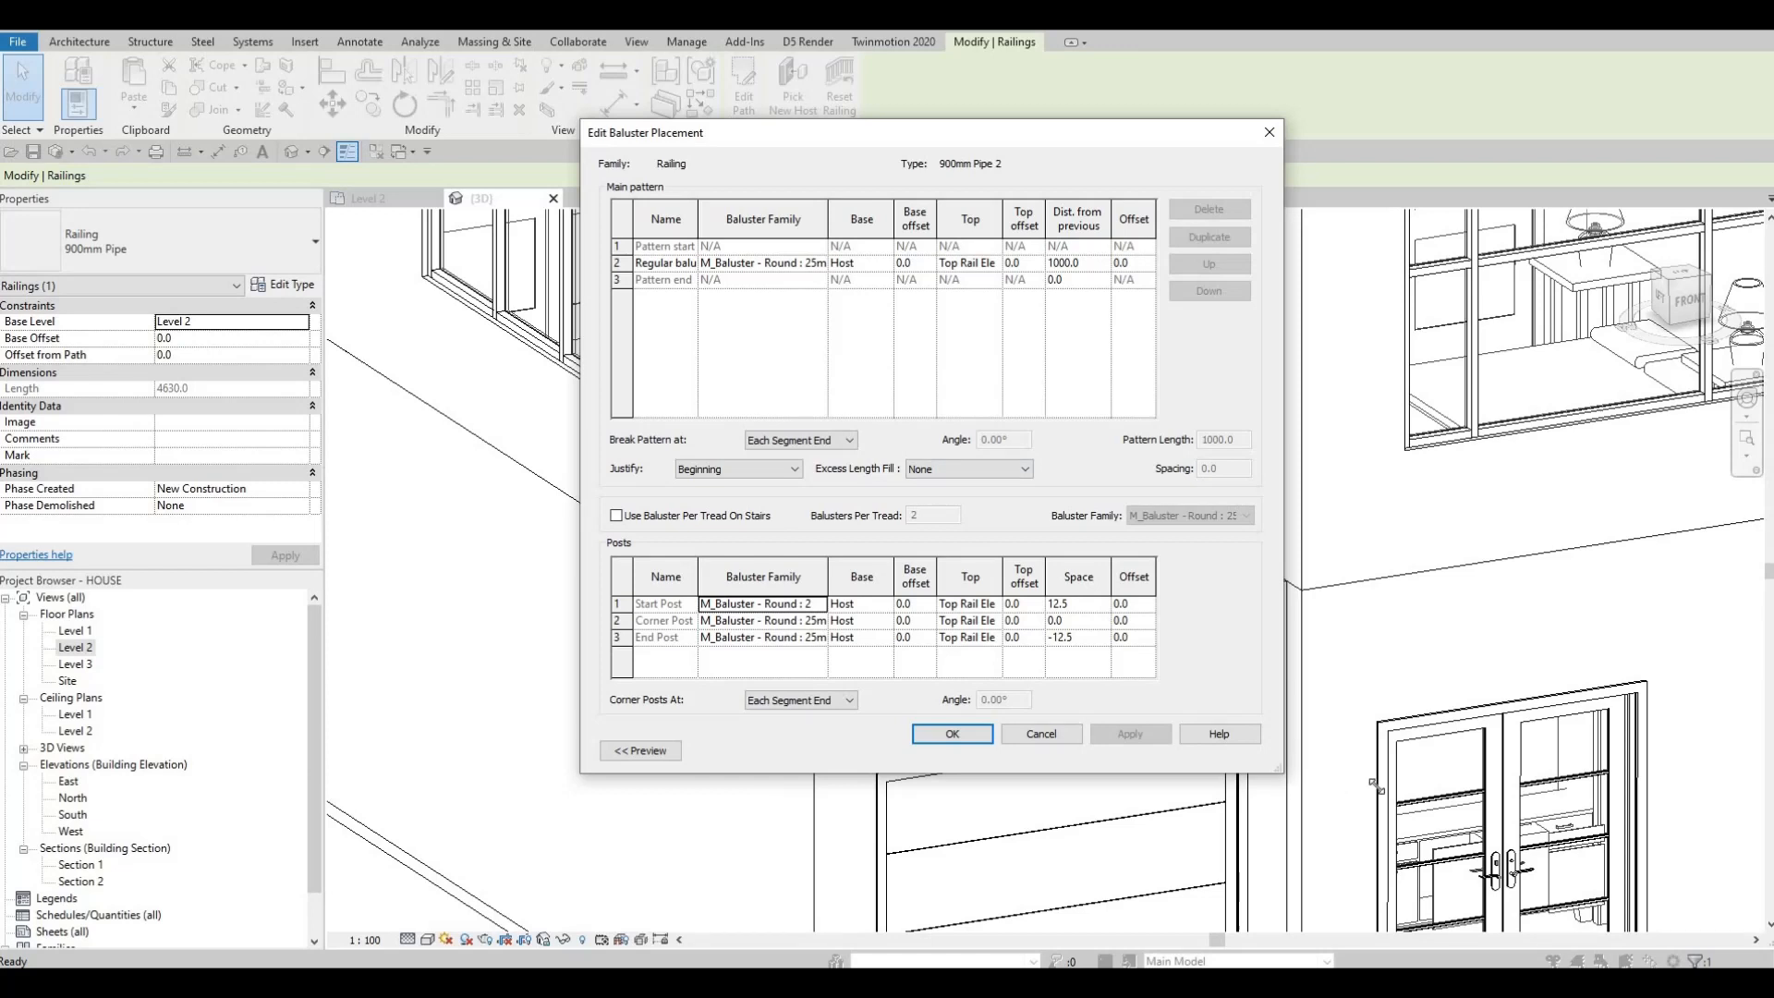
{"action": "left_click_drag", "start_coordinate": [1280, 769], "coordinate": [1454, 802]}
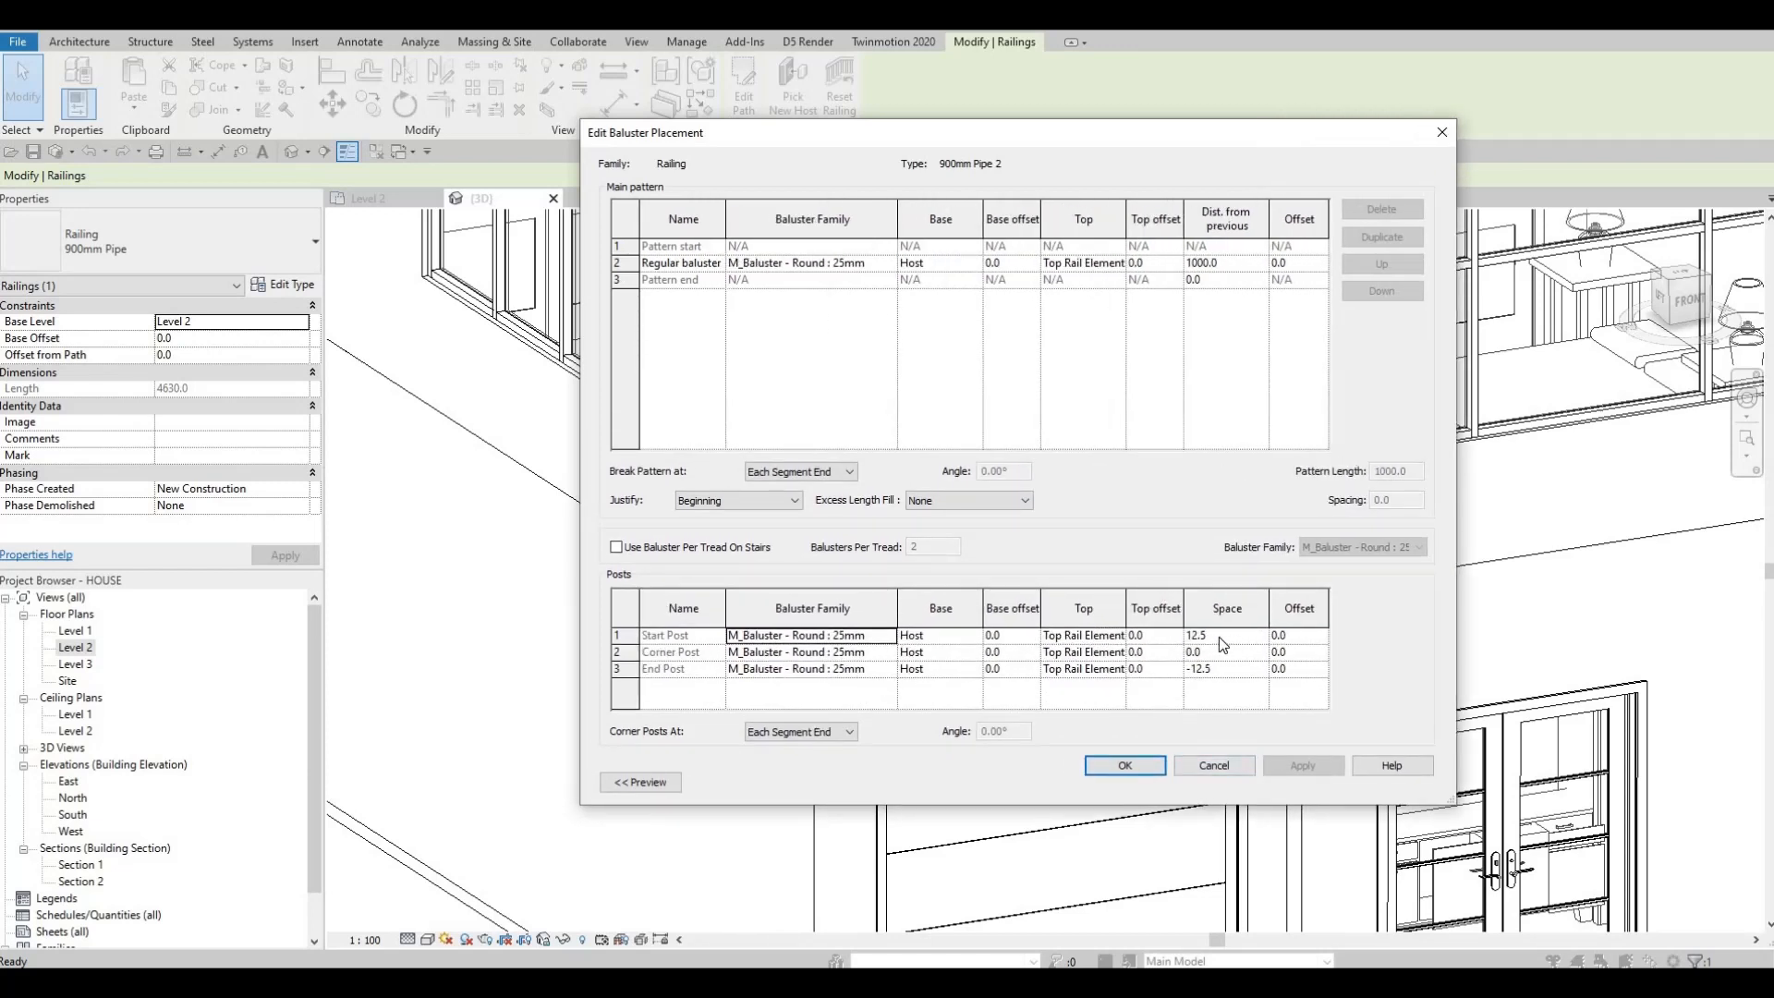
{"action": "left_click", "coordinate": [1218, 635]}
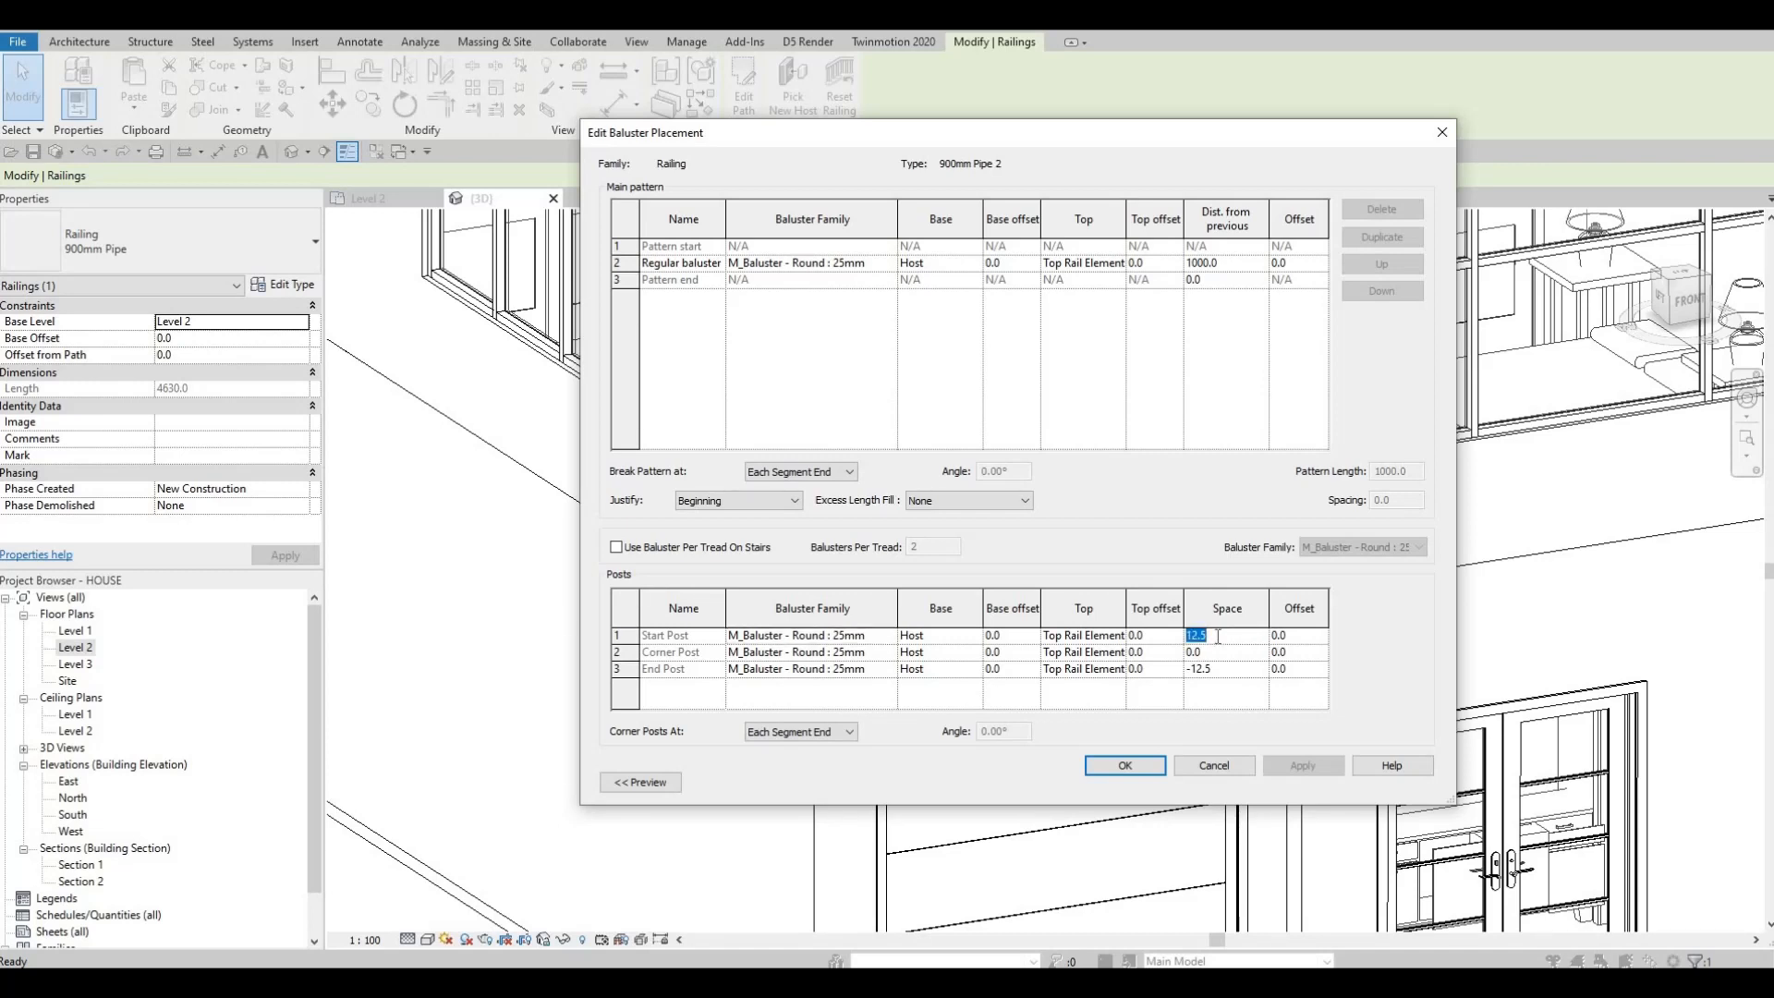
{"action": "type", "text": "30"}
{"action": "key", "text": "ctrl+a"}
{"action": "type", "text": "-30"}
{"action": "left_click", "coordinate": [1122, 766]}
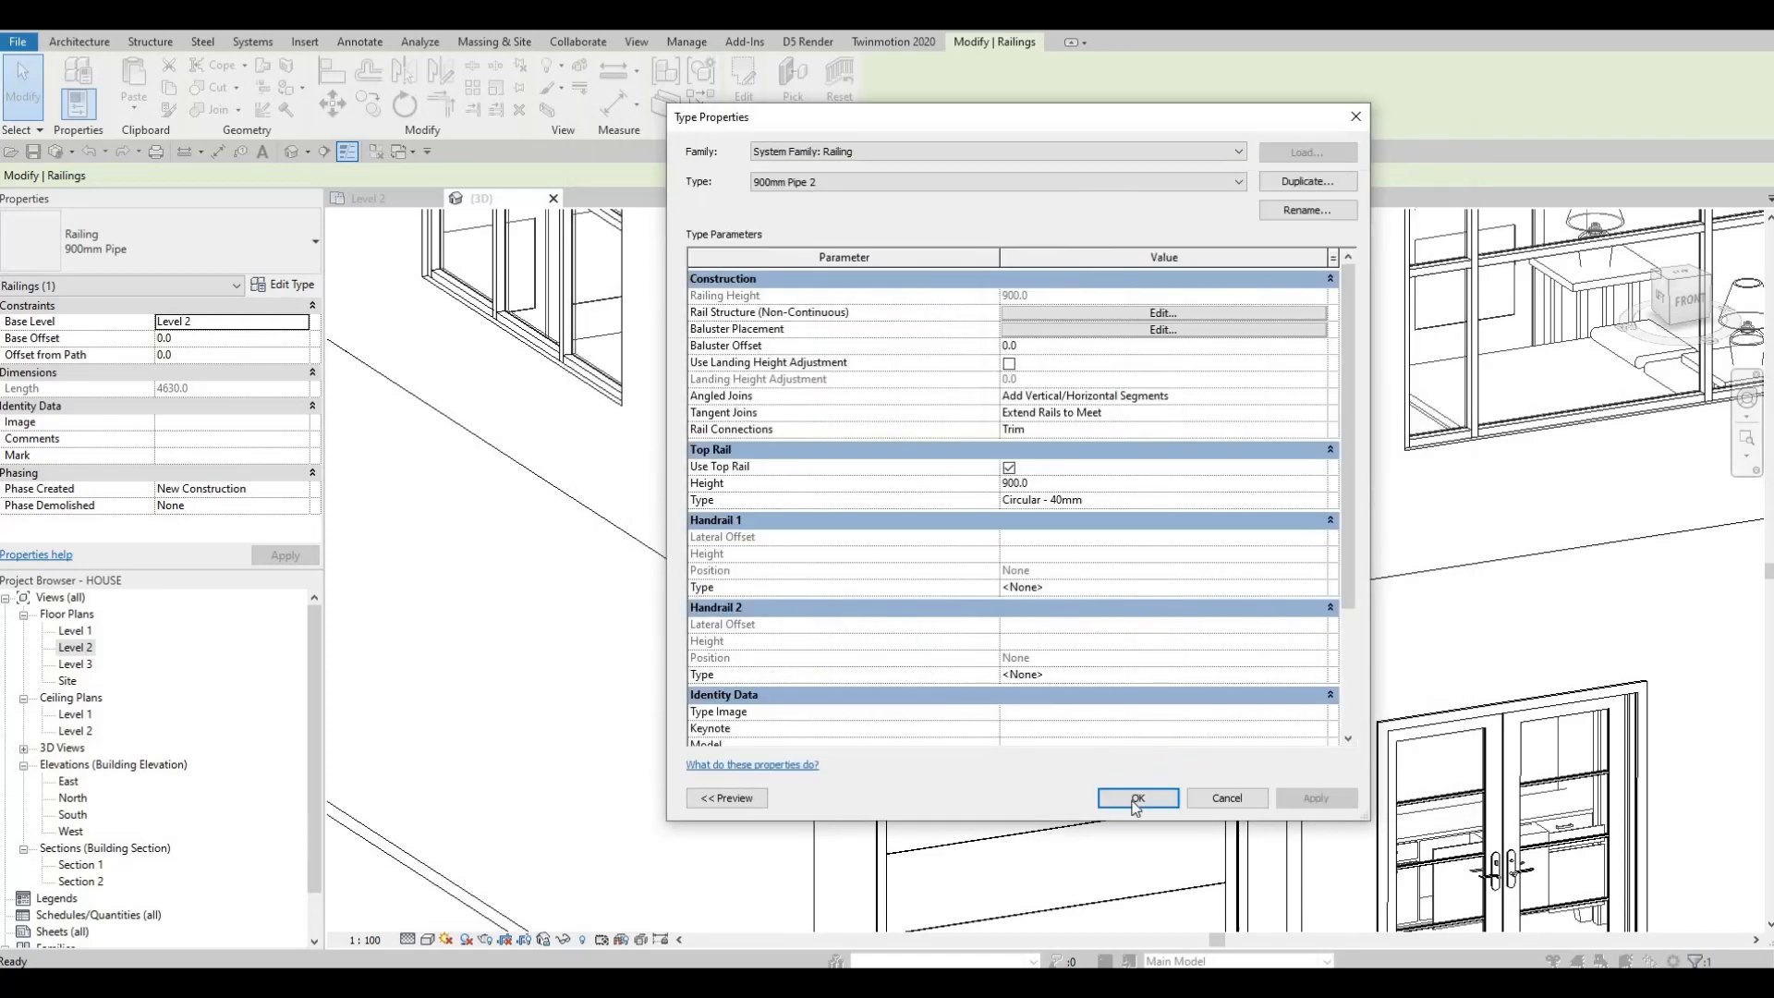
{"action": "left_click", "coordinate": [1130, 800]}
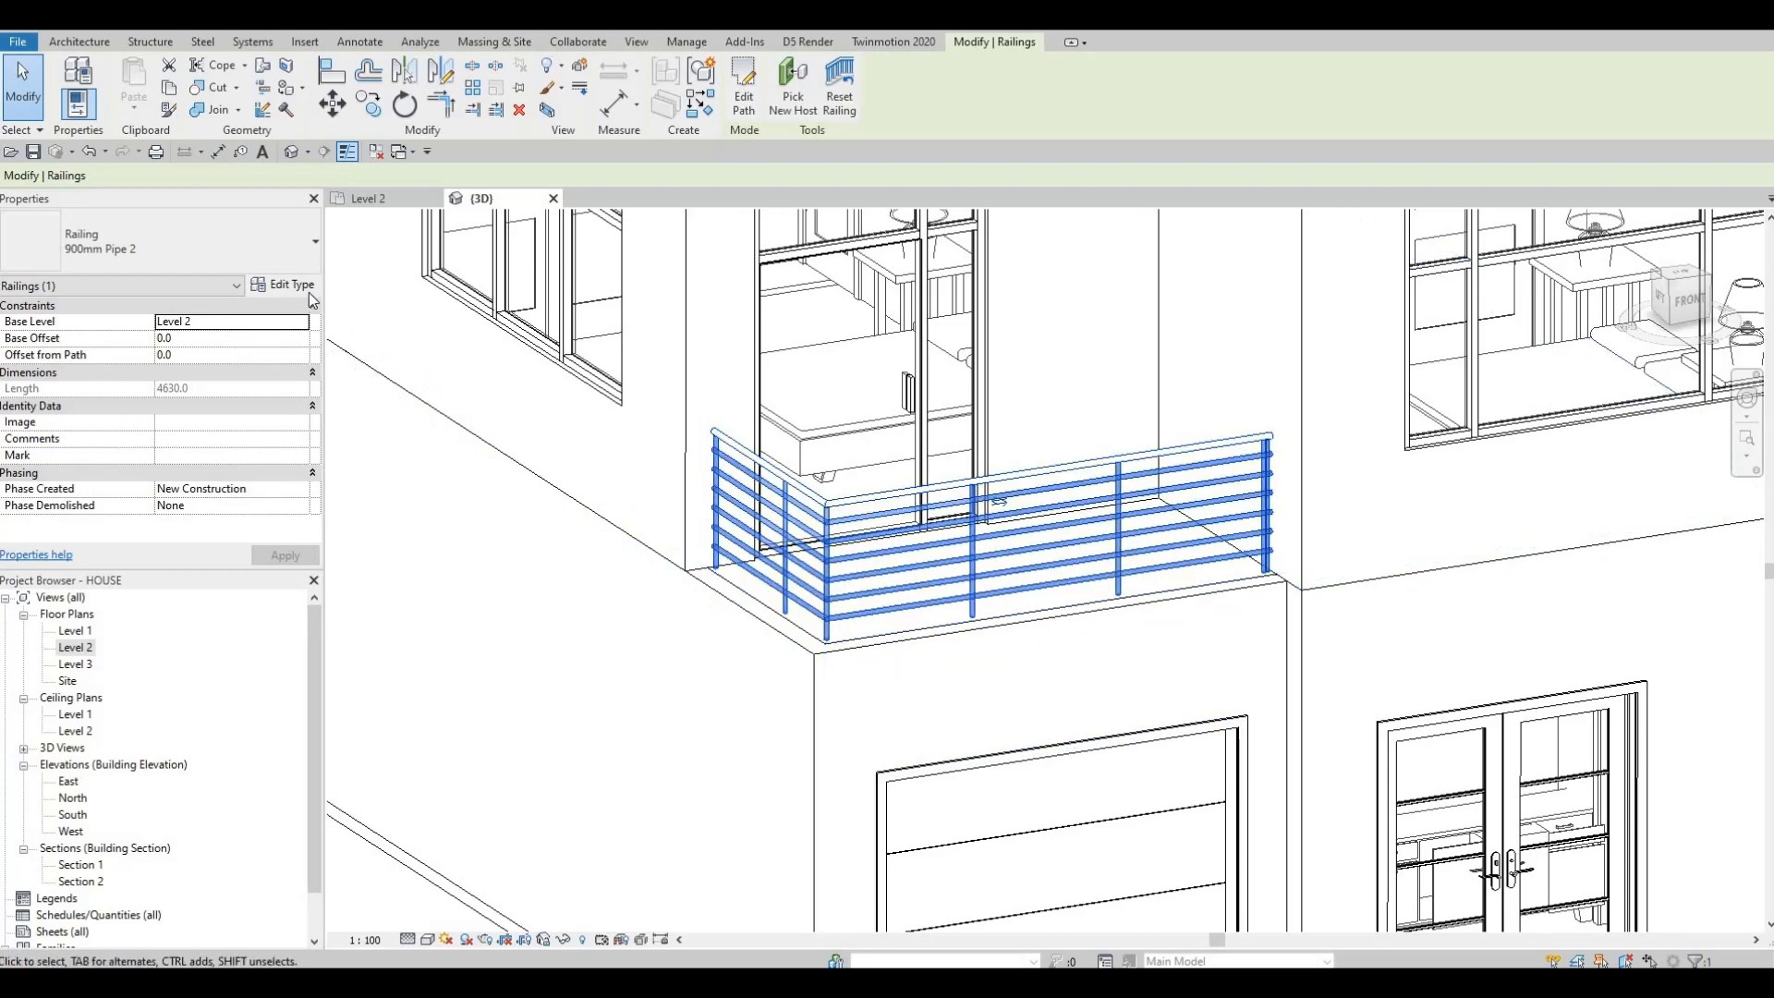
Open the non-continuous rail structure of the balcony railing's 900mm Pipe 2 type for editing
{"action": "left_click", "coordinate": [305, 286]}
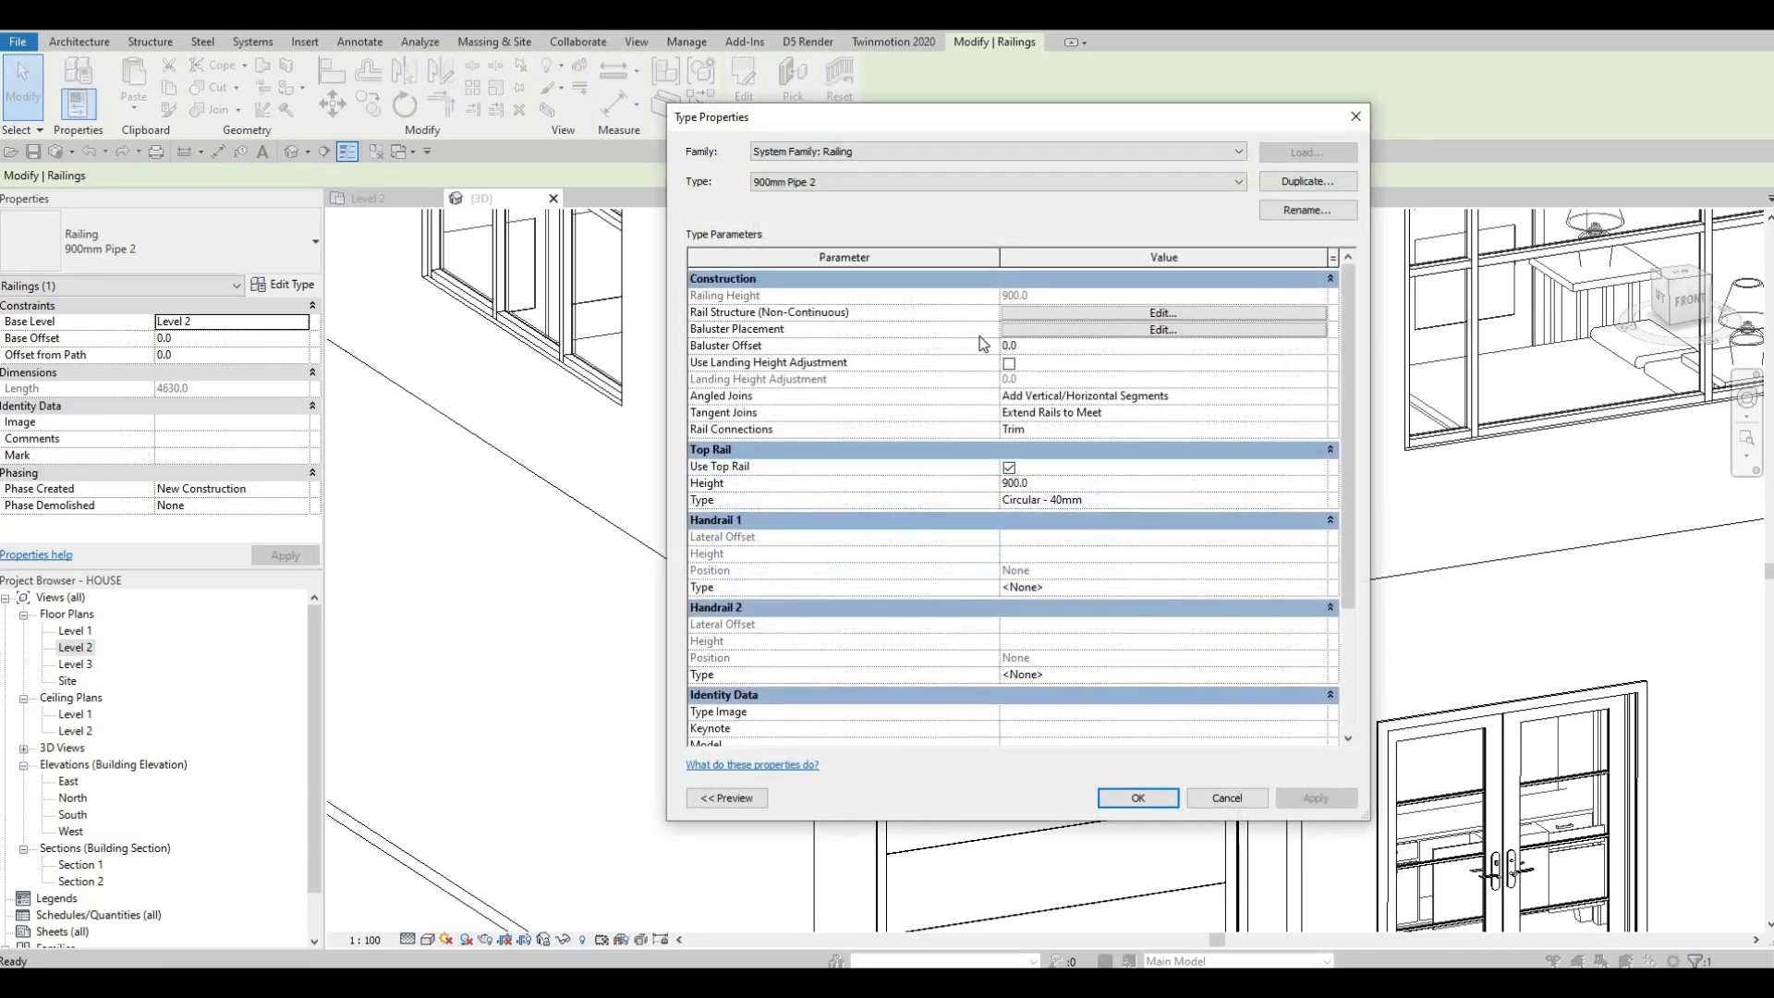
{"action": "left_click", "coordinate": [1037, 314]}
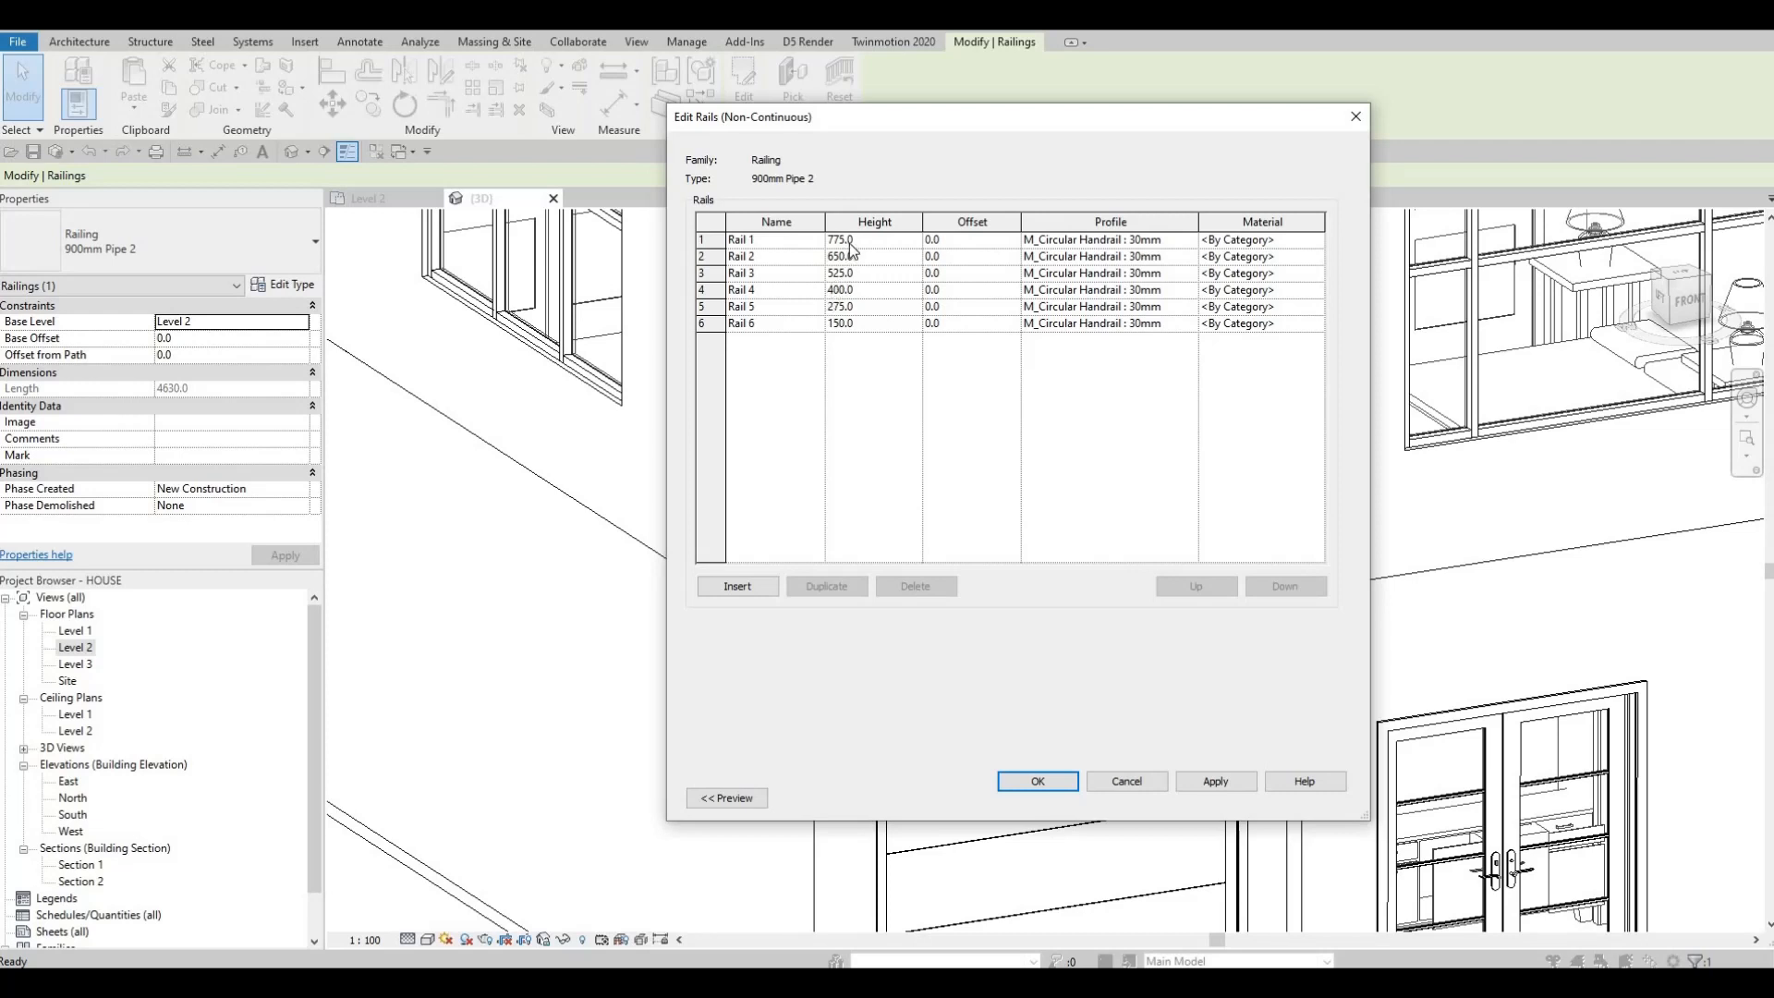
{"action": "left_click", "coordinate": [869, 322]}
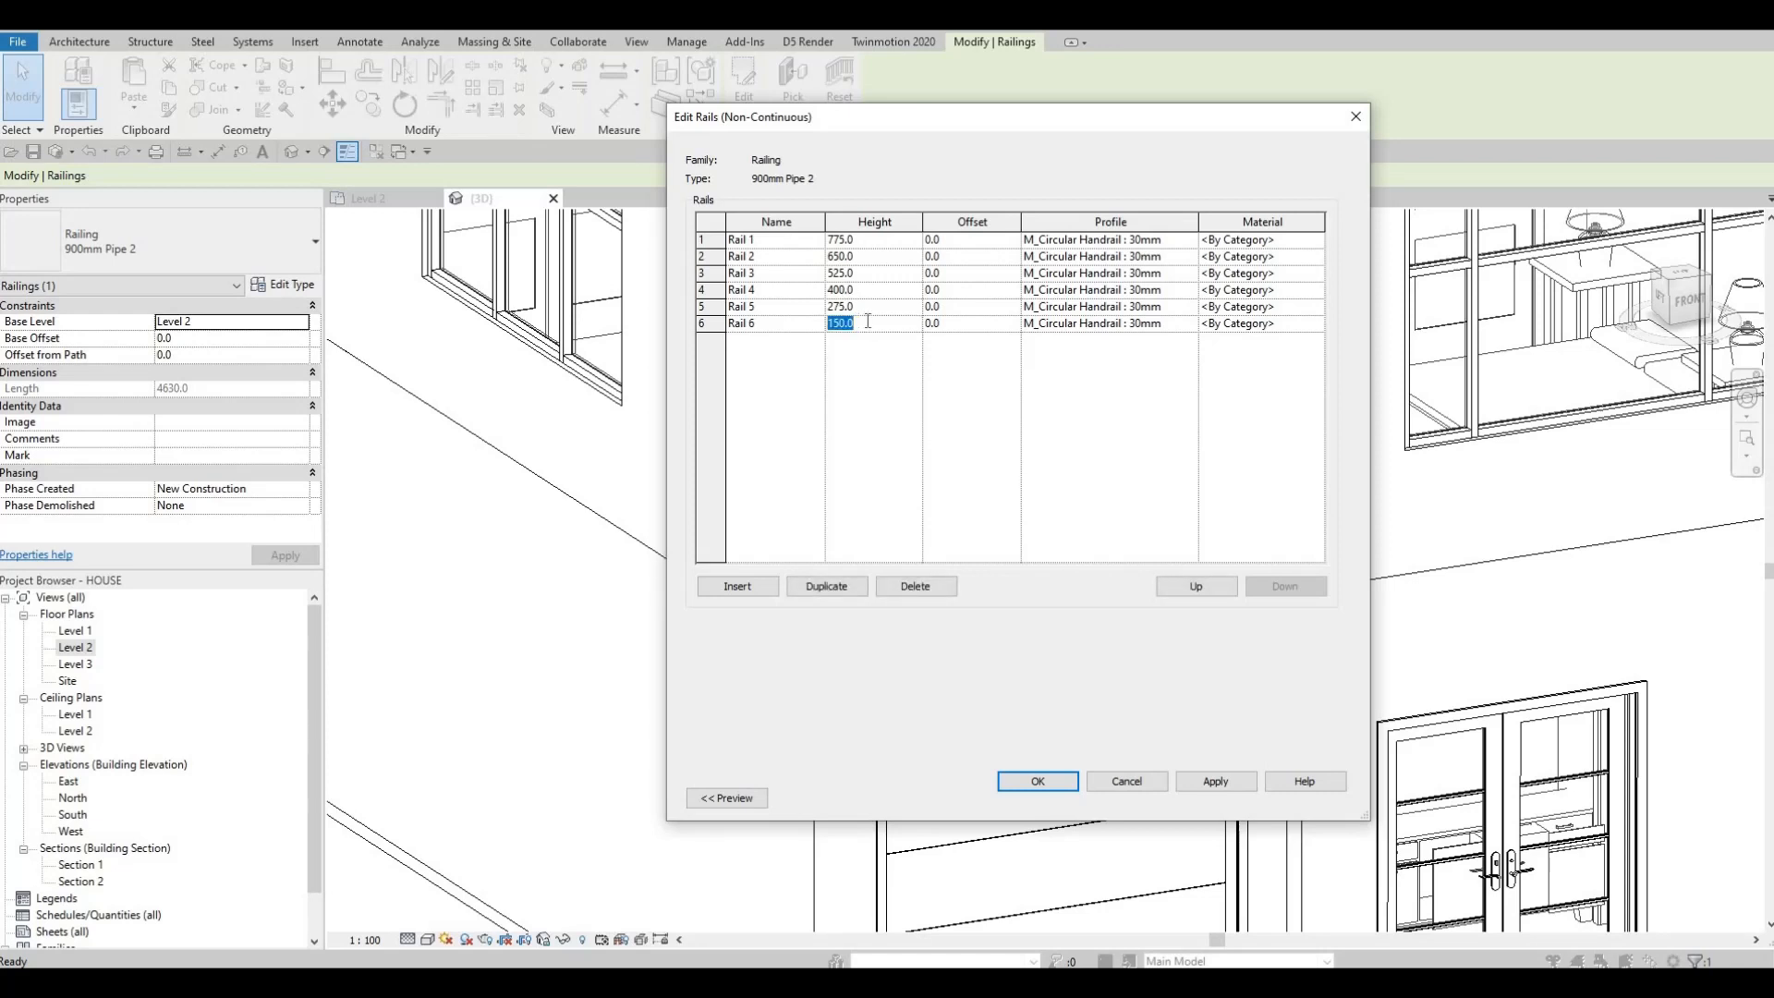
{"action": "type", "text": "300"}
{"action": "left_click", "coordinate": [868, 311]}
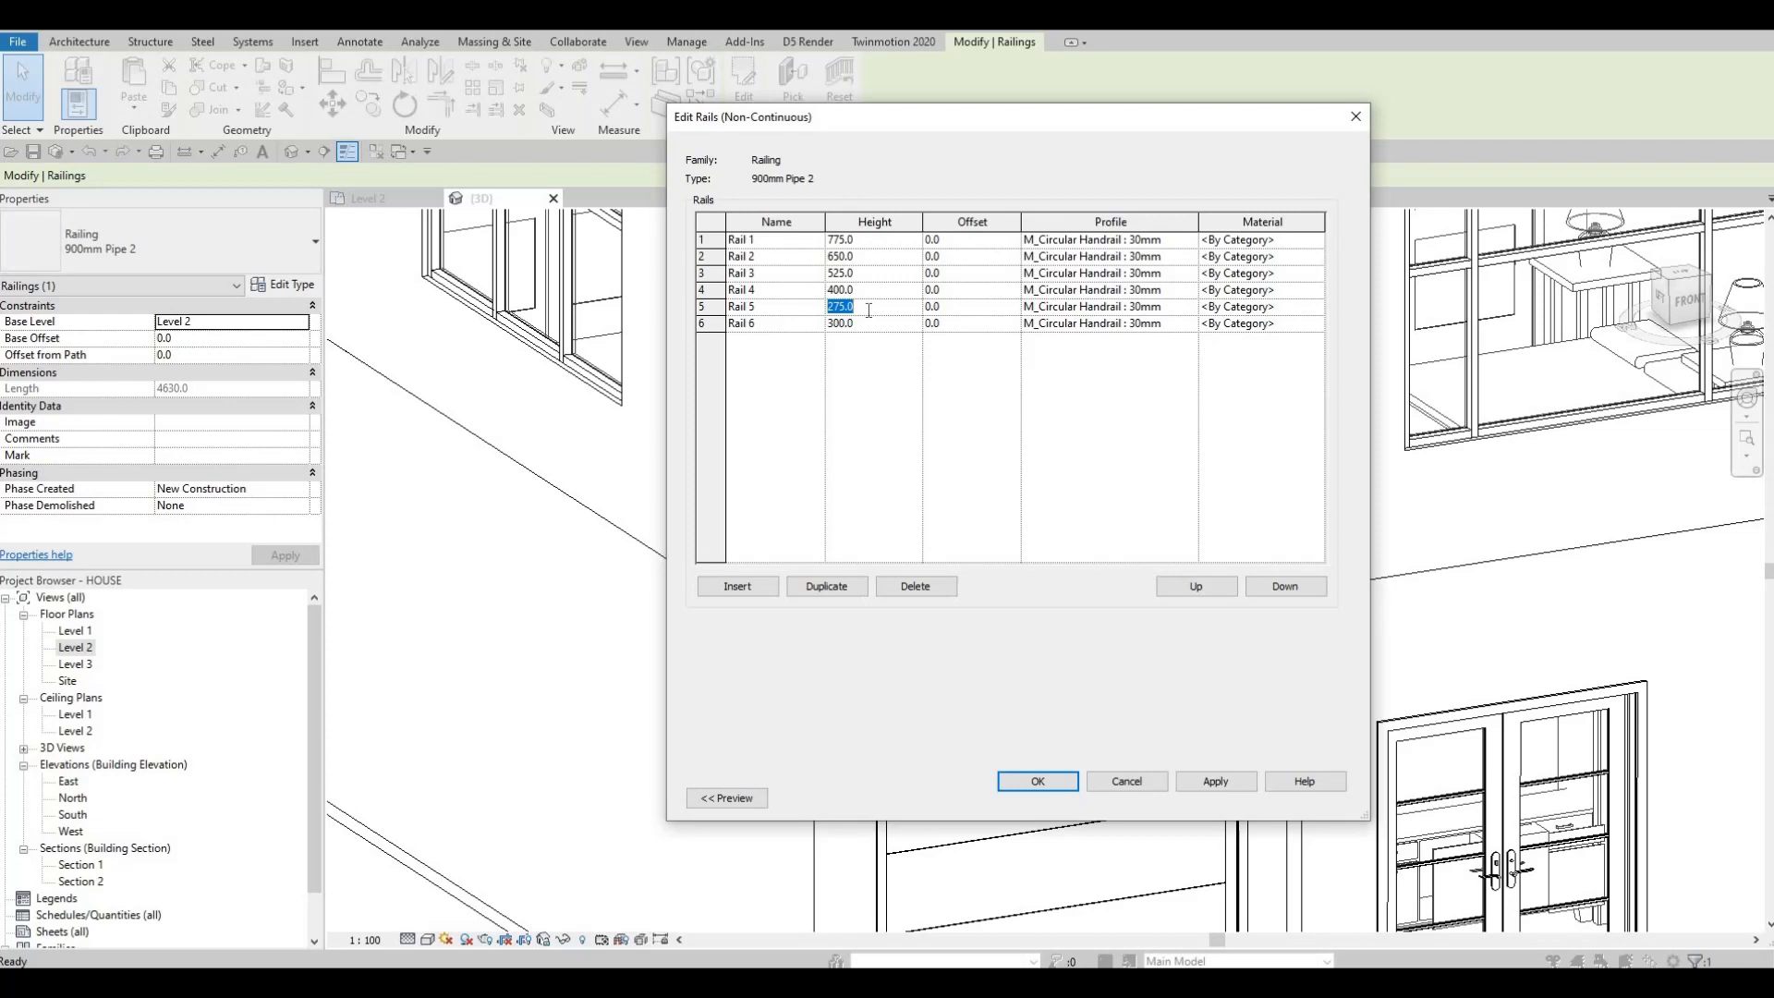
{"action": "left_click", "coordinate": [872, 322]}
{"action": "type", "text": "150"}
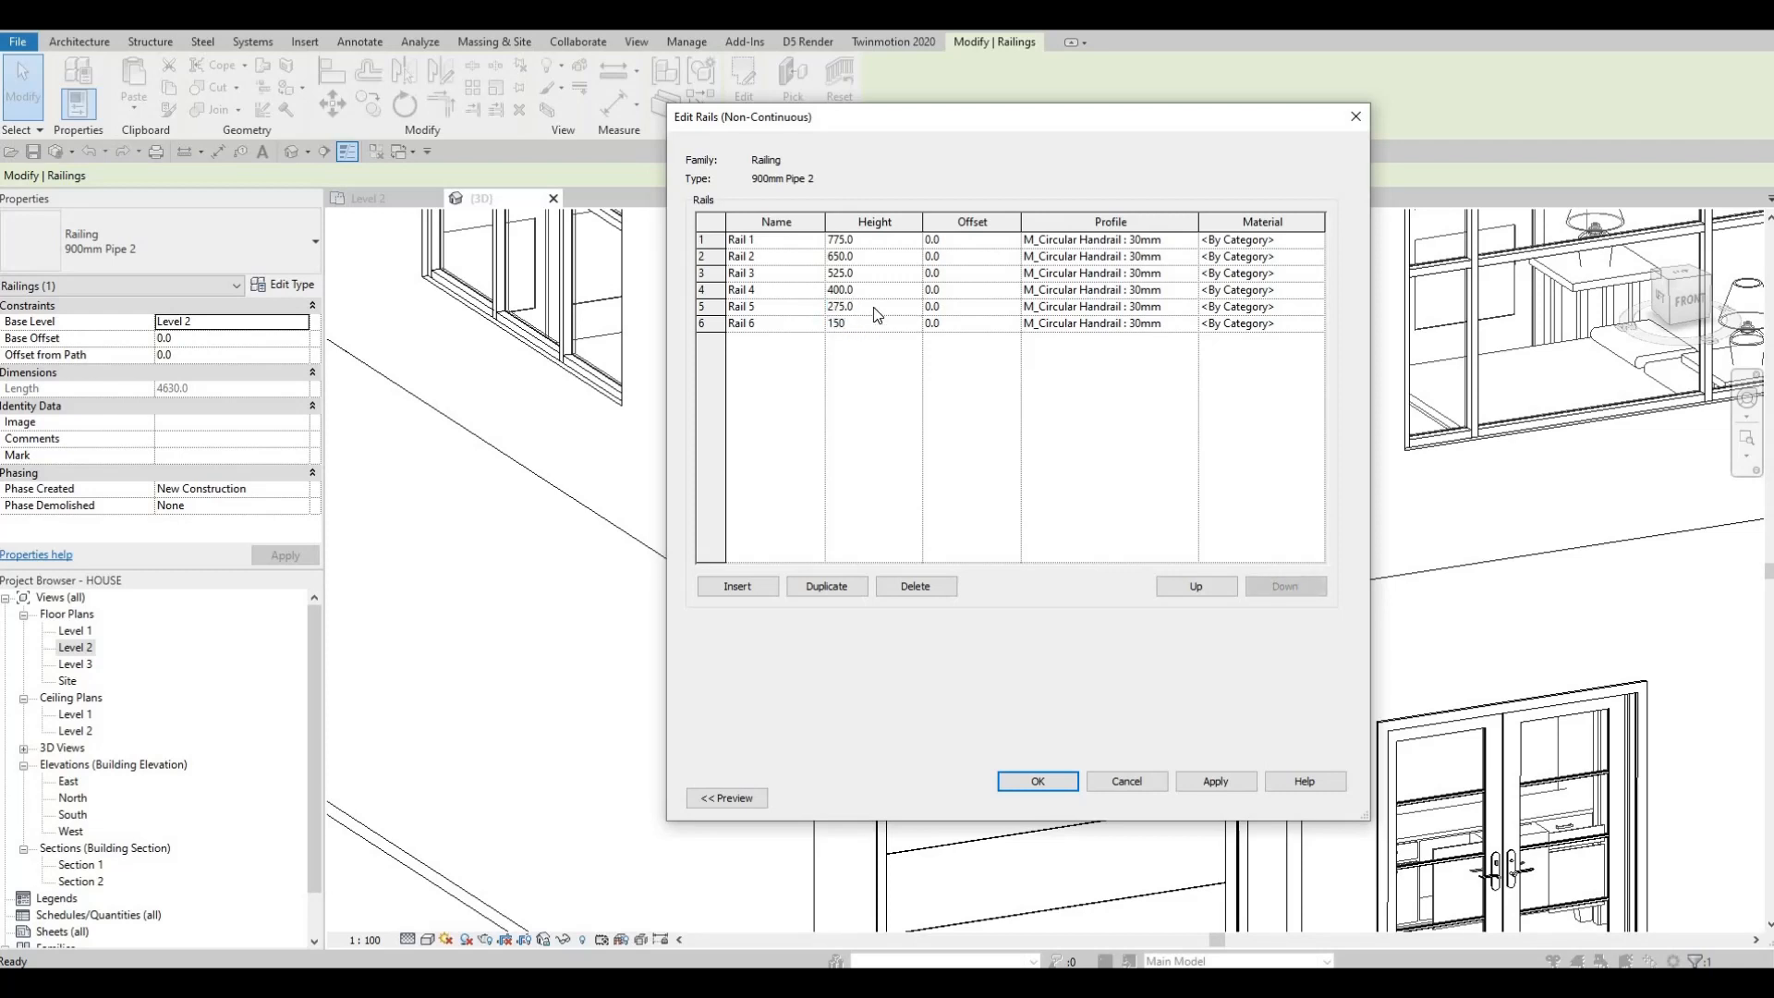
Set the height of Rail 5 to 300 and the height of Rail 4 to 450
{"action": "left_click", "coordinate": [875, 307]}
{"action": "type", "text": "300"}
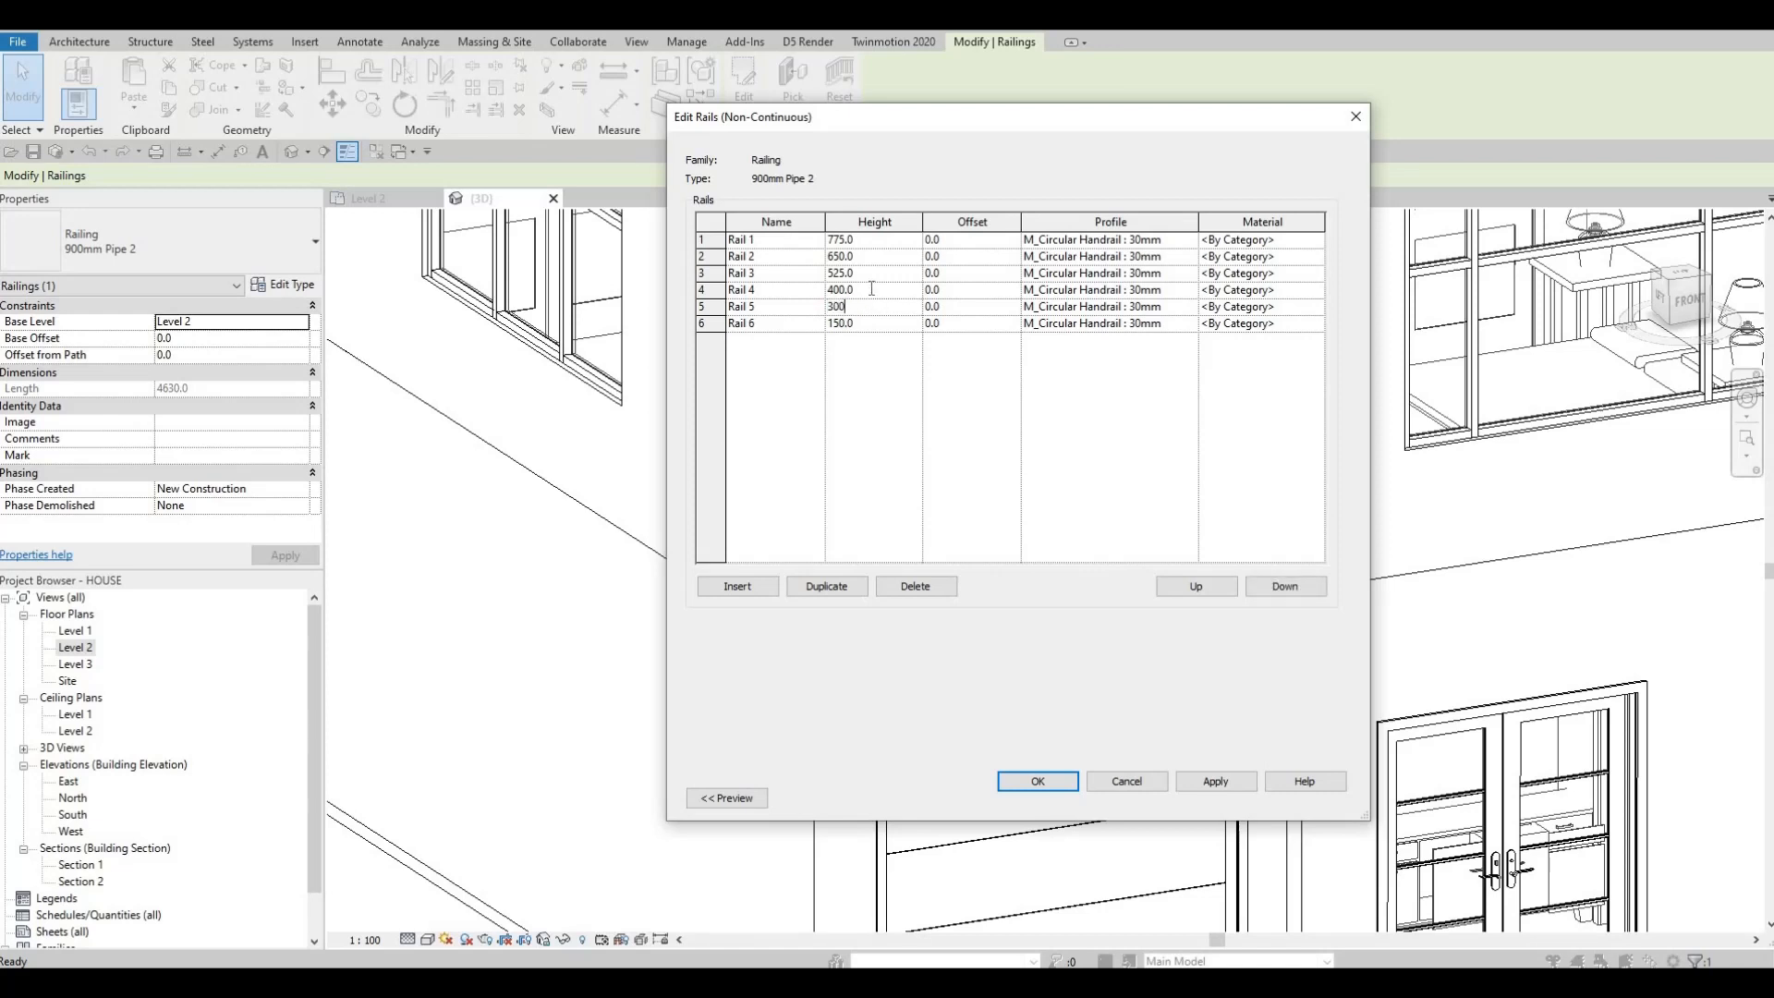
{"action": "left_click", "coordinate": [872, 288]}
{"action": "type", "text": "450"}
Set the height of Rail 3 to 600 and the height of Rail 2 to 750
{"action": "left_click", "coordinate": [870, 273]}
{"action": "key", "text": "F1"}
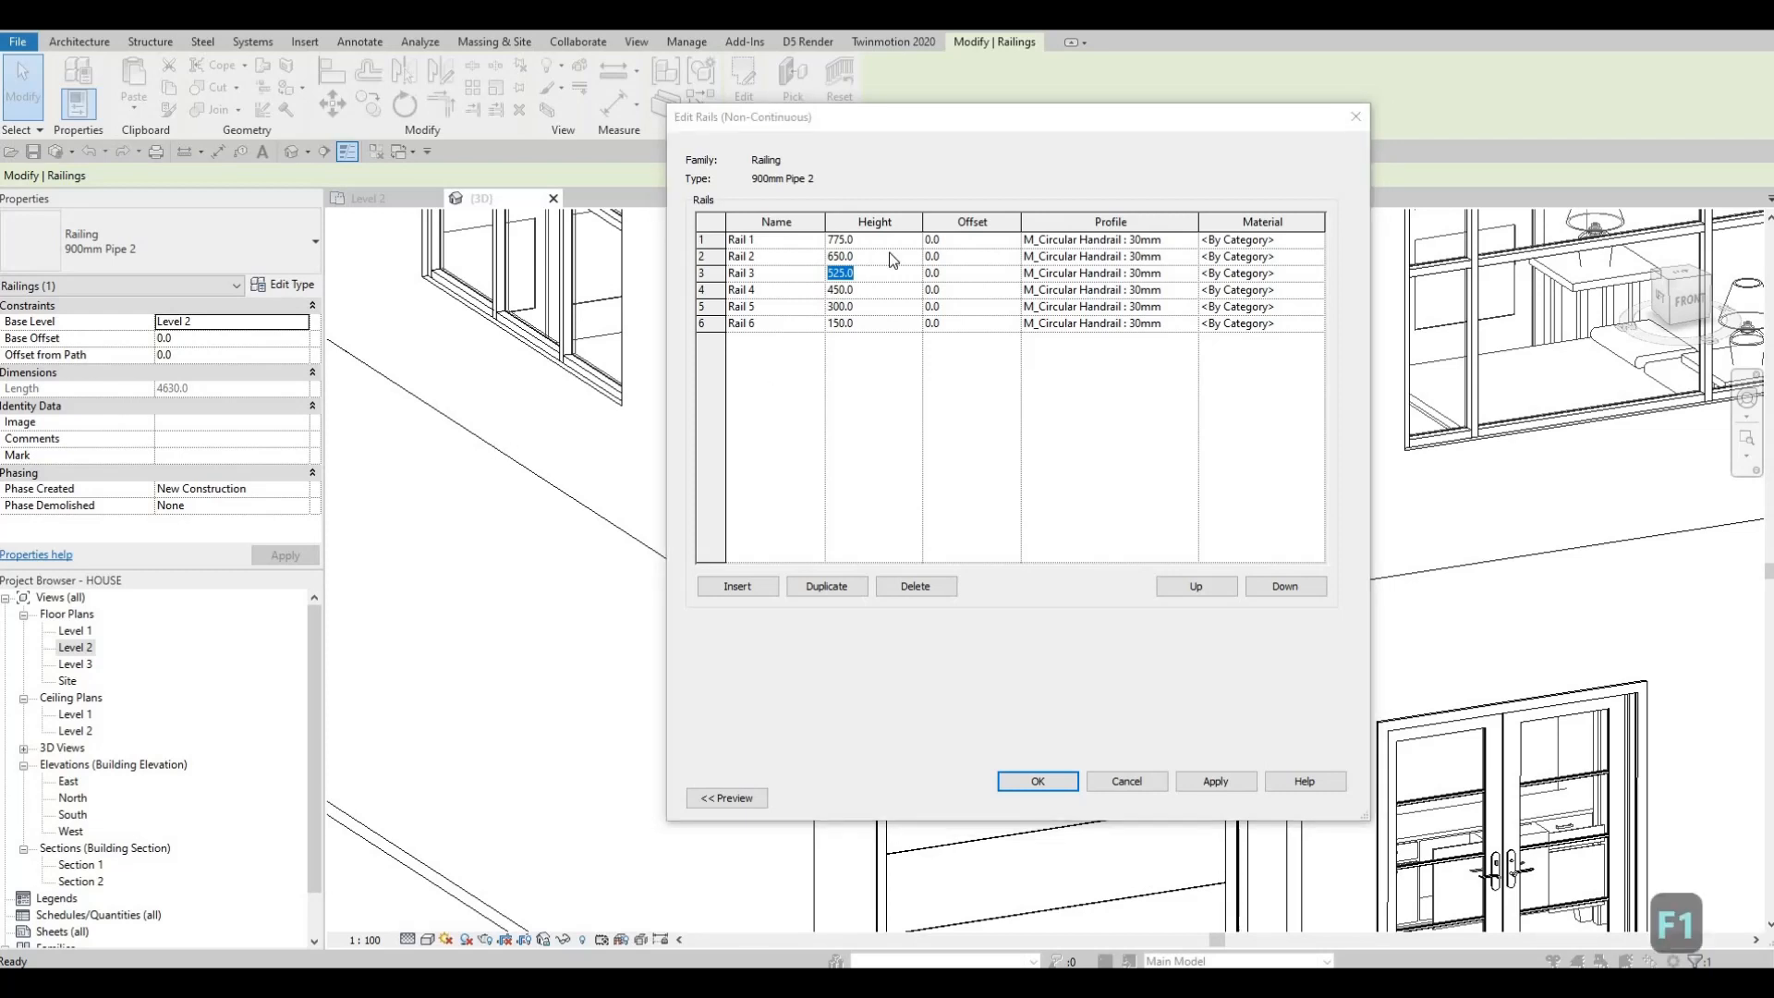
{"action": "left_click", "coordinate": [862, 272]}
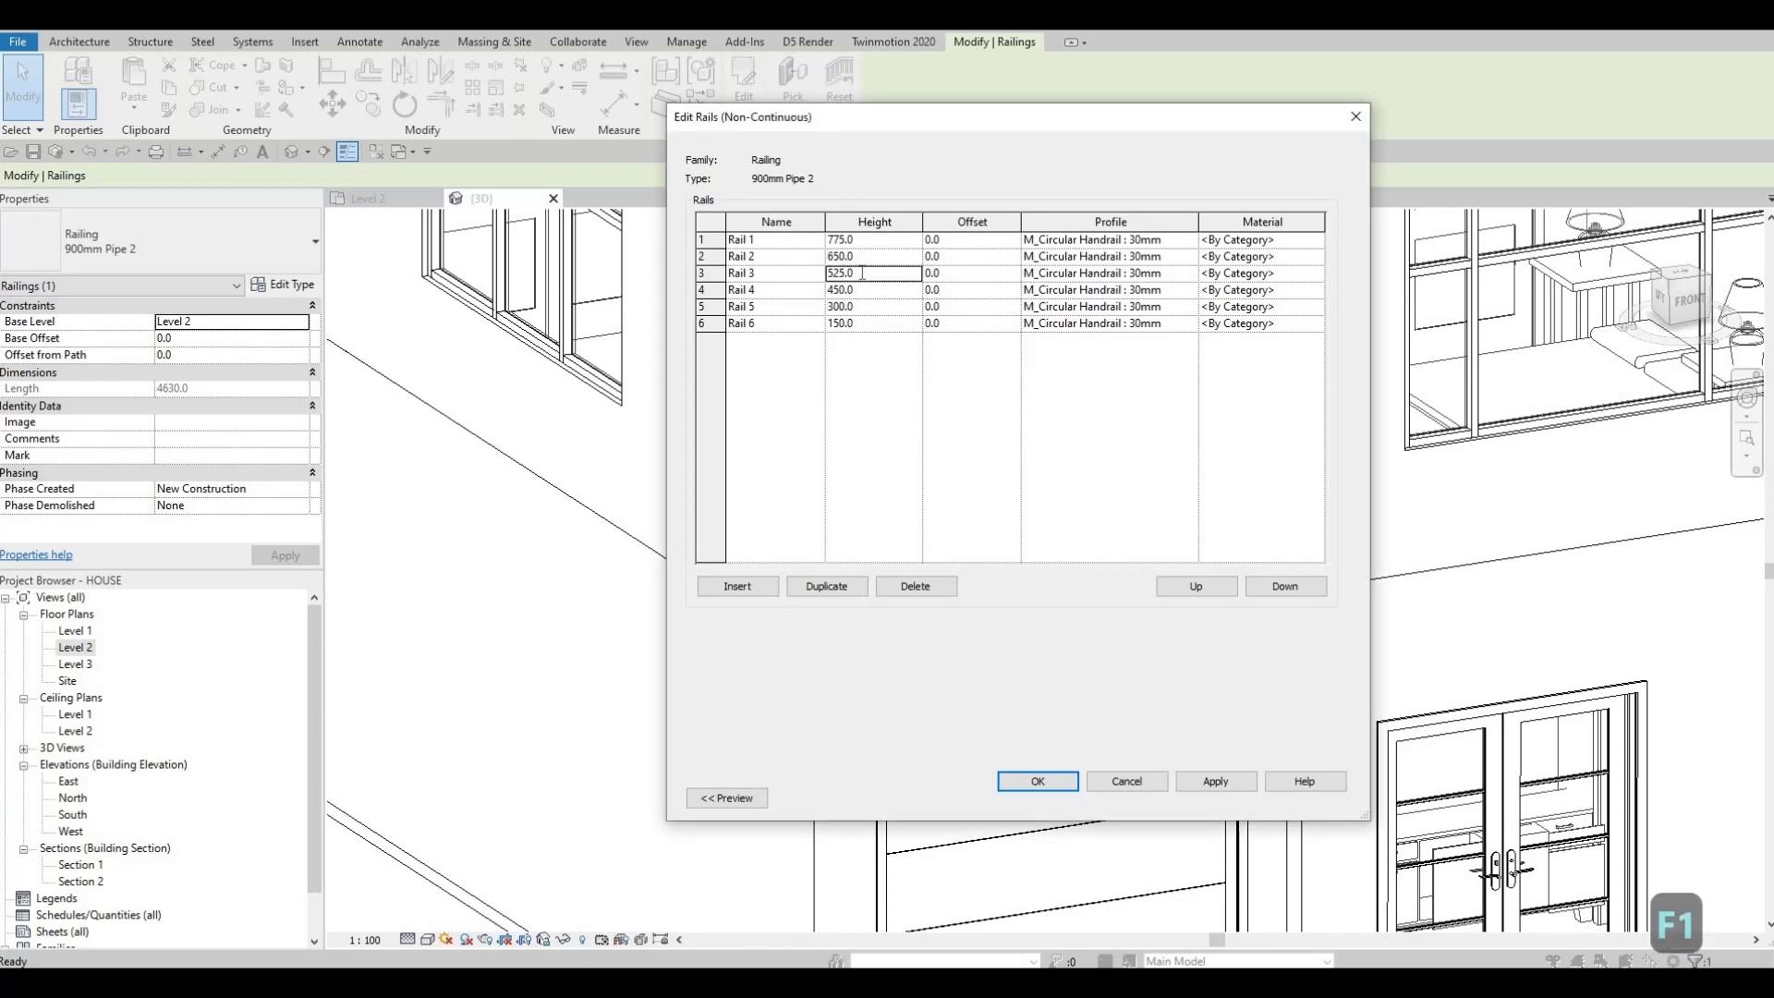
{"action": "left_click_drag", "start_coordinate": [855, 273], "coordinate": [810, 269]}
{"action": "type", "text": "600"}
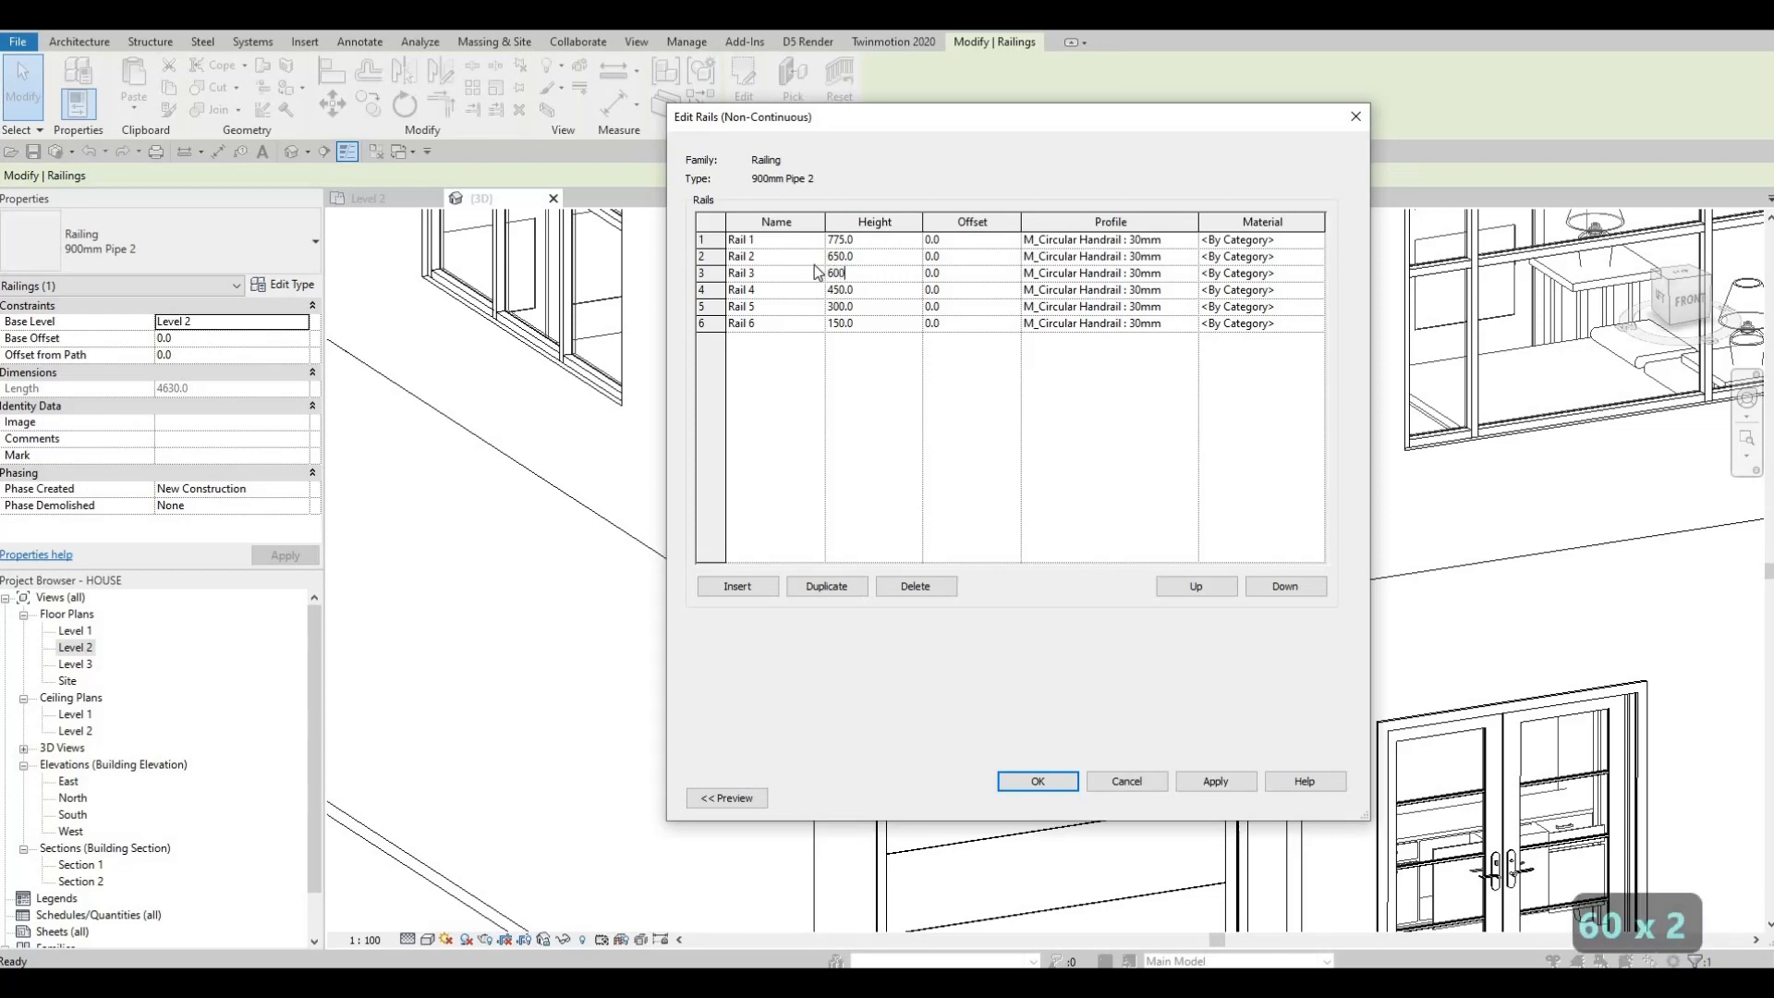
{"action": "left_click", "coordinate": [880, 255]}
{"action": "type", "text": "750"}
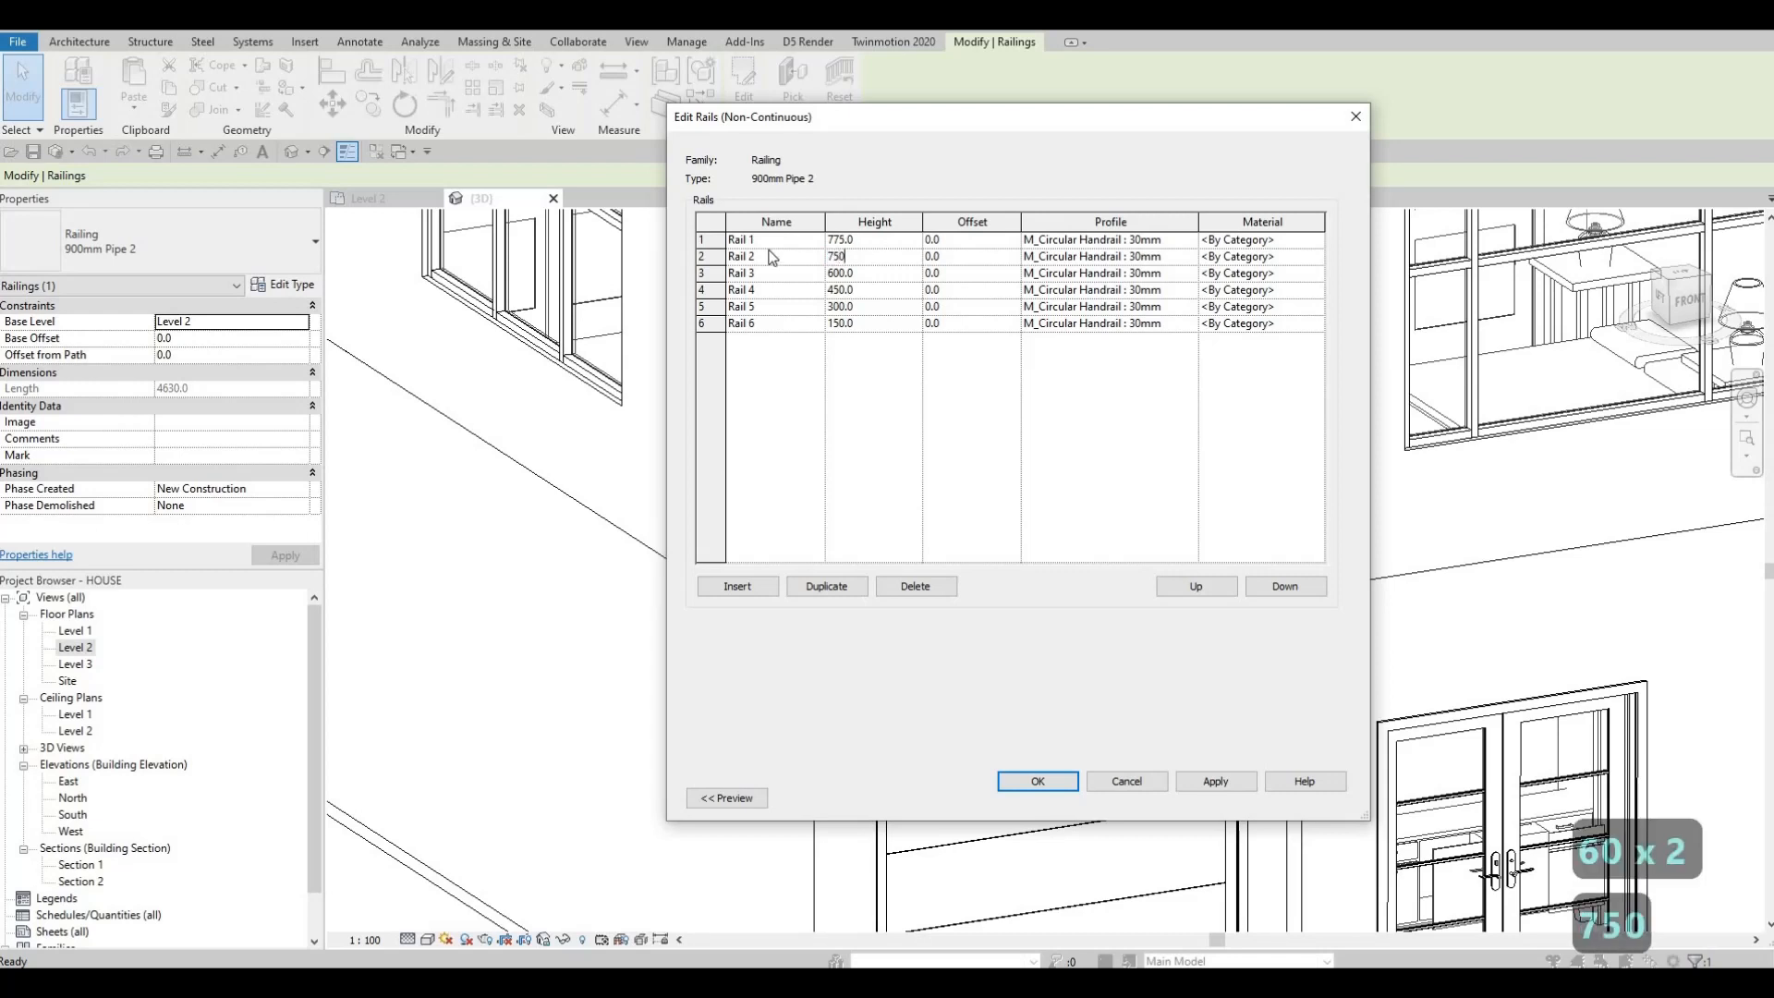
Delete Rail 1 from the non-continuous rail structure and apply the changes to the 900mm Pipe 2 type
{"action": "left_click", "coordinate": [727, 239]}
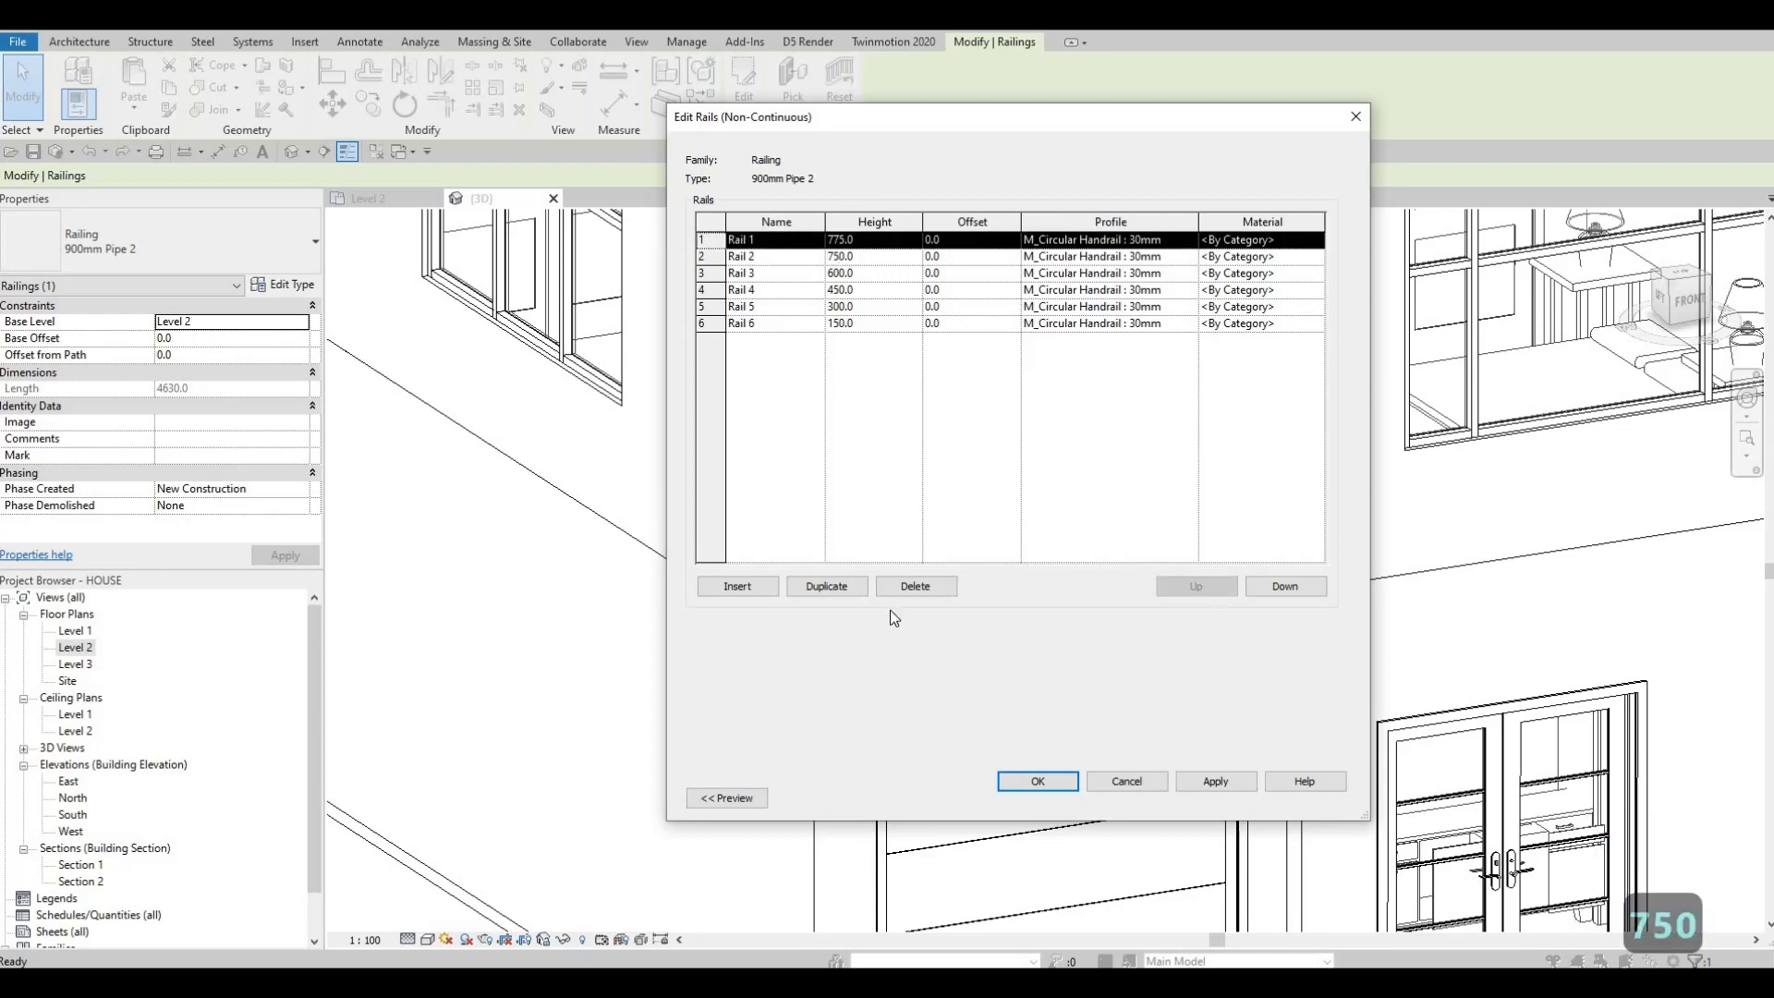
{"action": "left_click", "coordinate": [908, 589]}
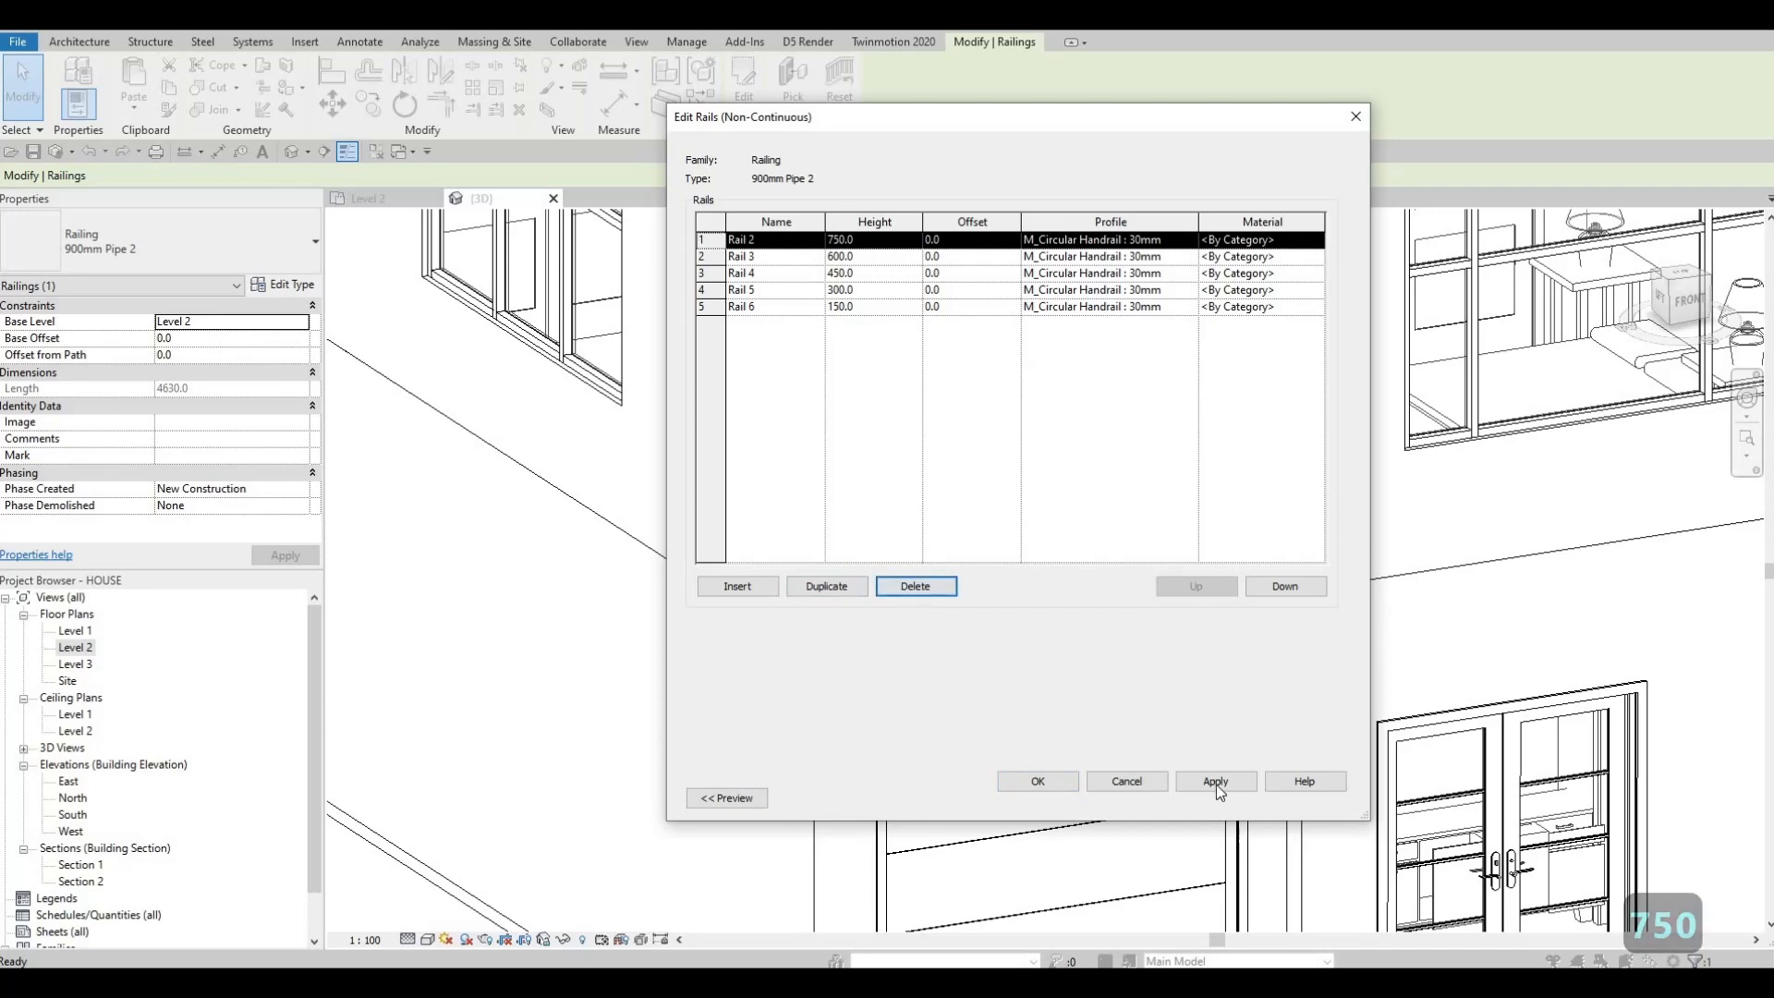
{"action": "left_click", "coordinate": [1216, 783]}
{"action": "left_click", "coordinate": [1037, 782]}
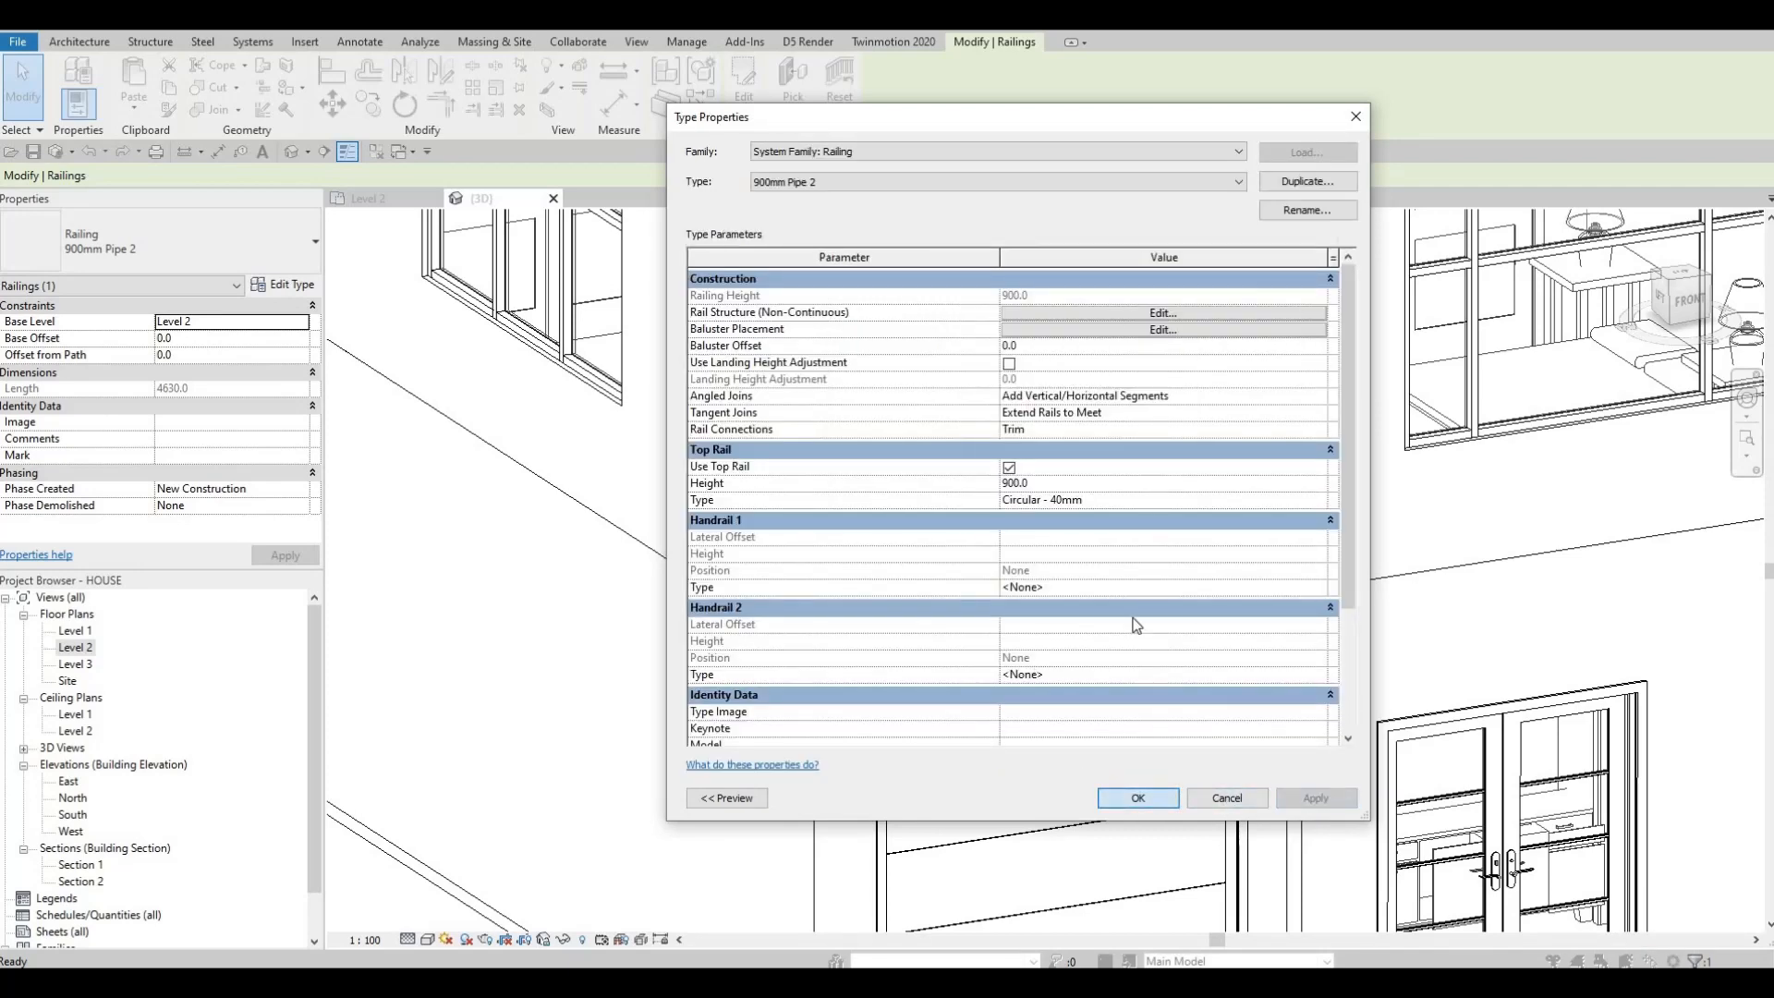
{"action": "key", "text": "Return"}
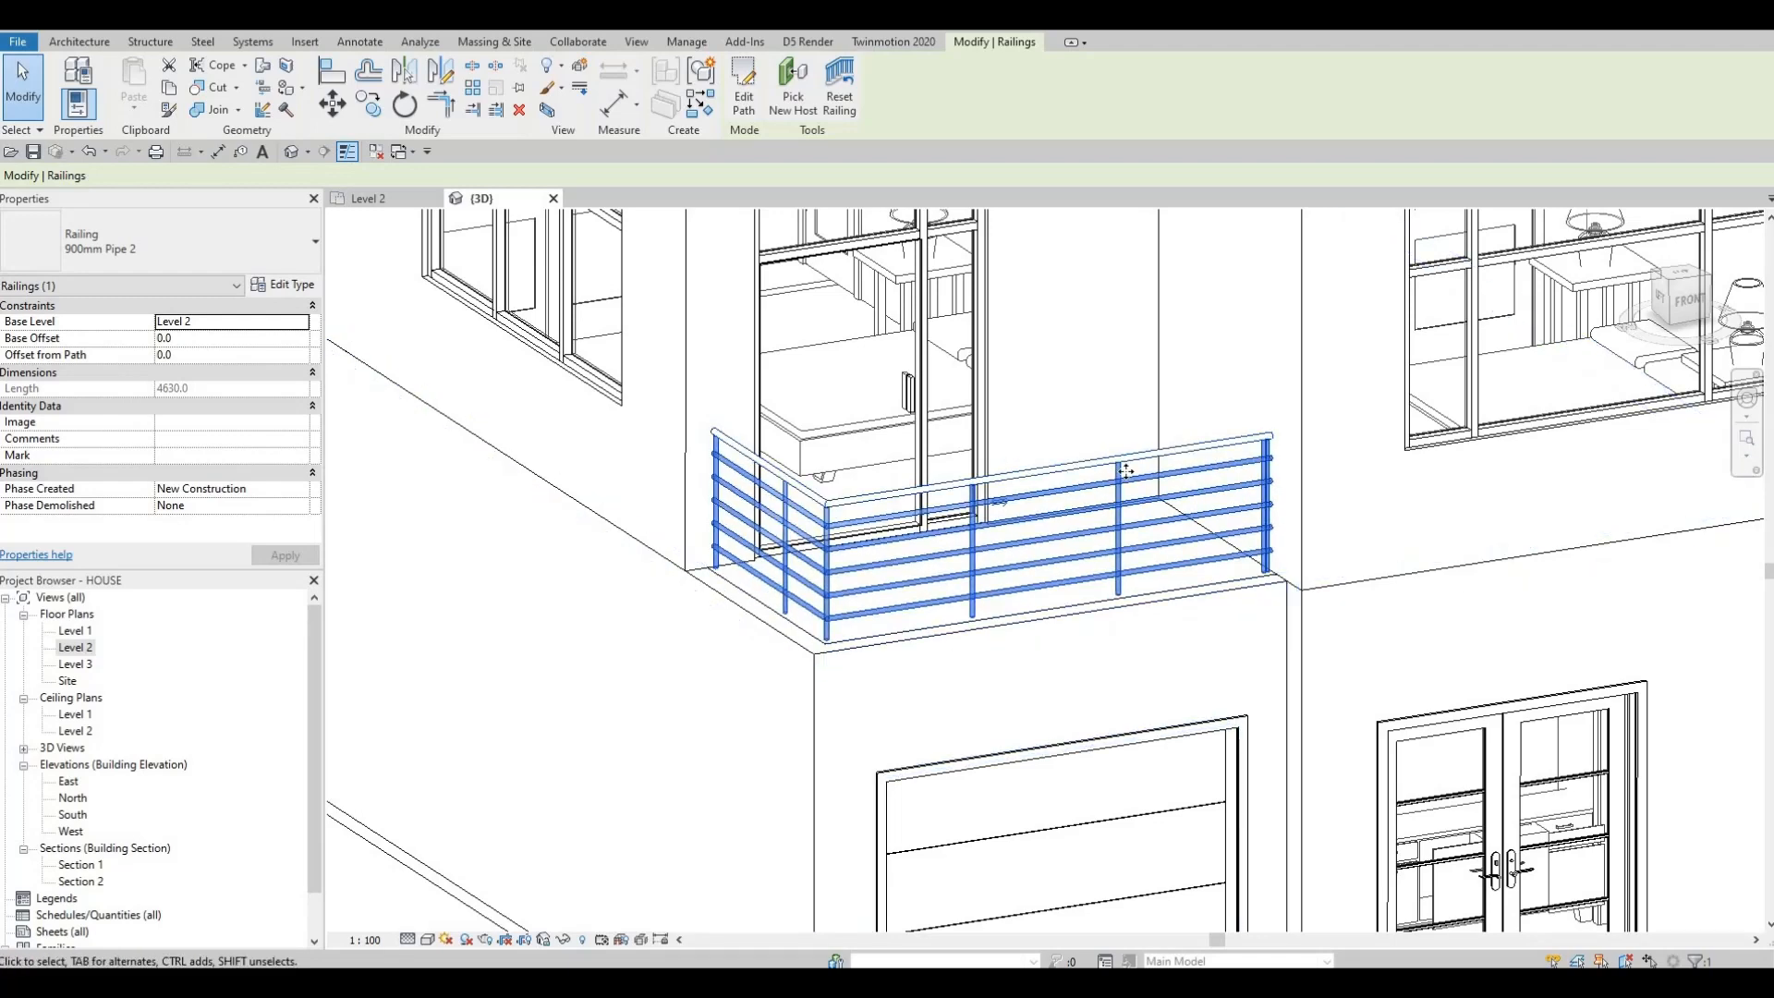
Change the profile of the railing's Circular - 40mm top rail type to M_Rectangular Handrail : 50 x 50mm
{"action": "left_click", "coordinate": [273, 287]}
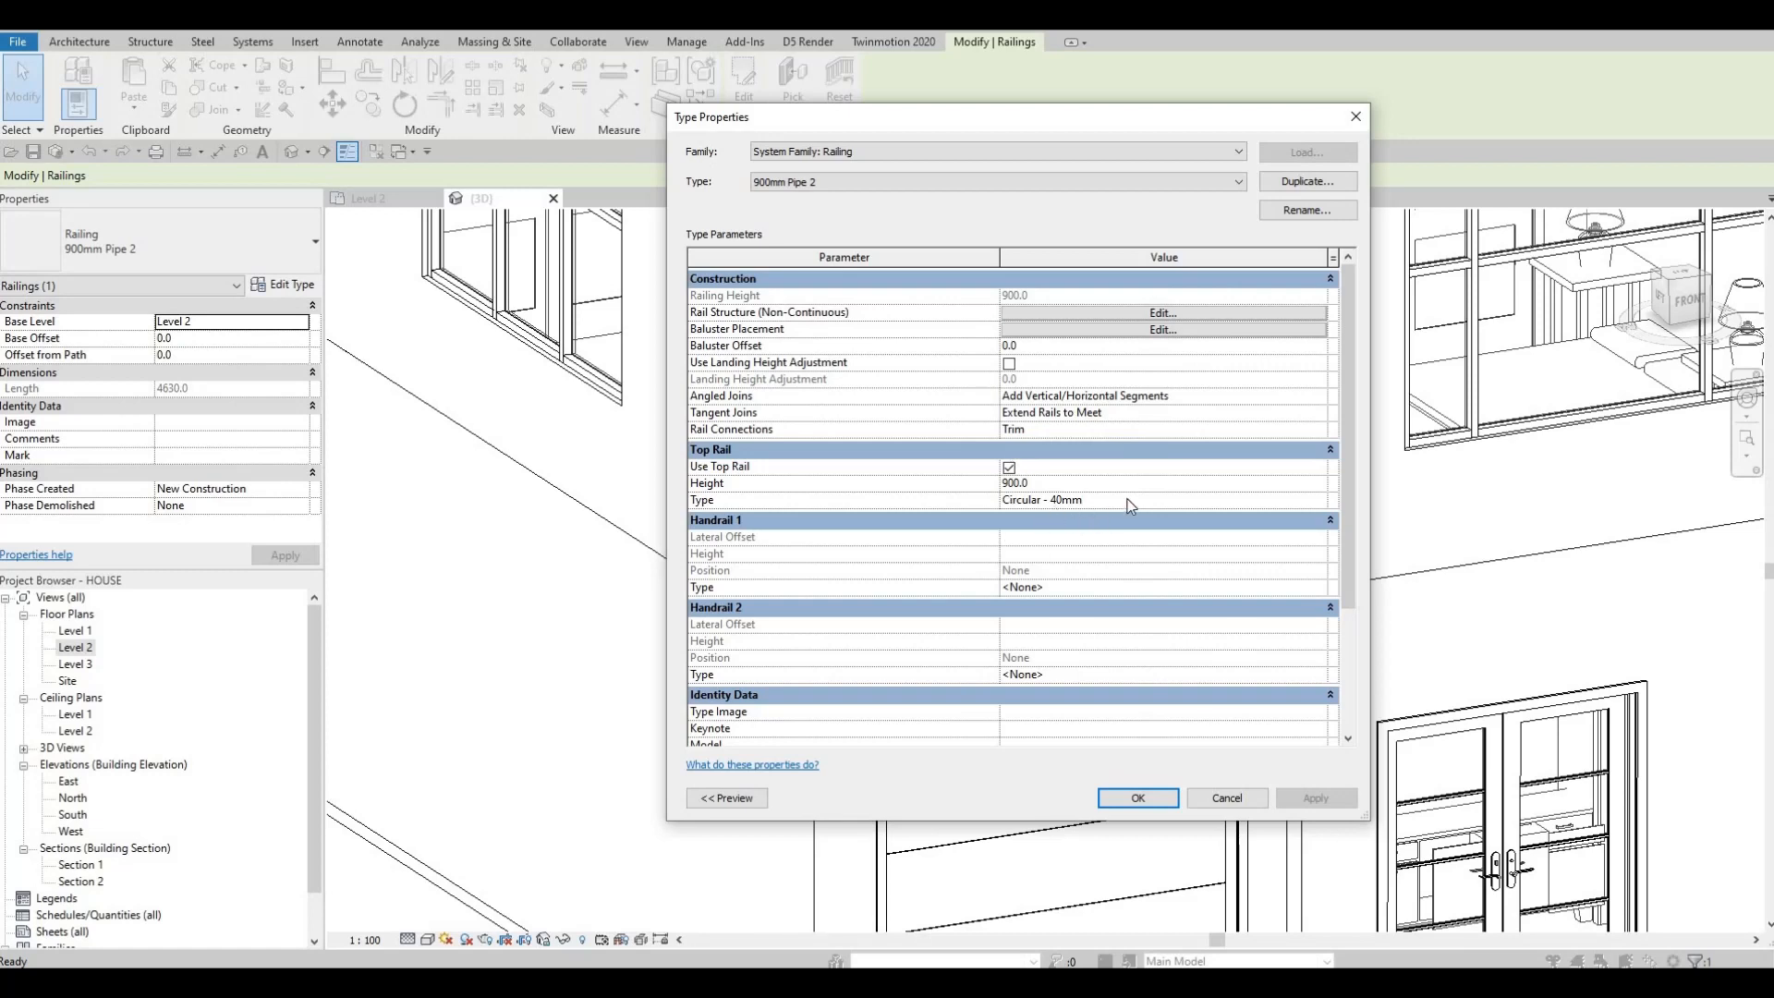
{"action": "left_click", "coordinate": [1219, 500]}
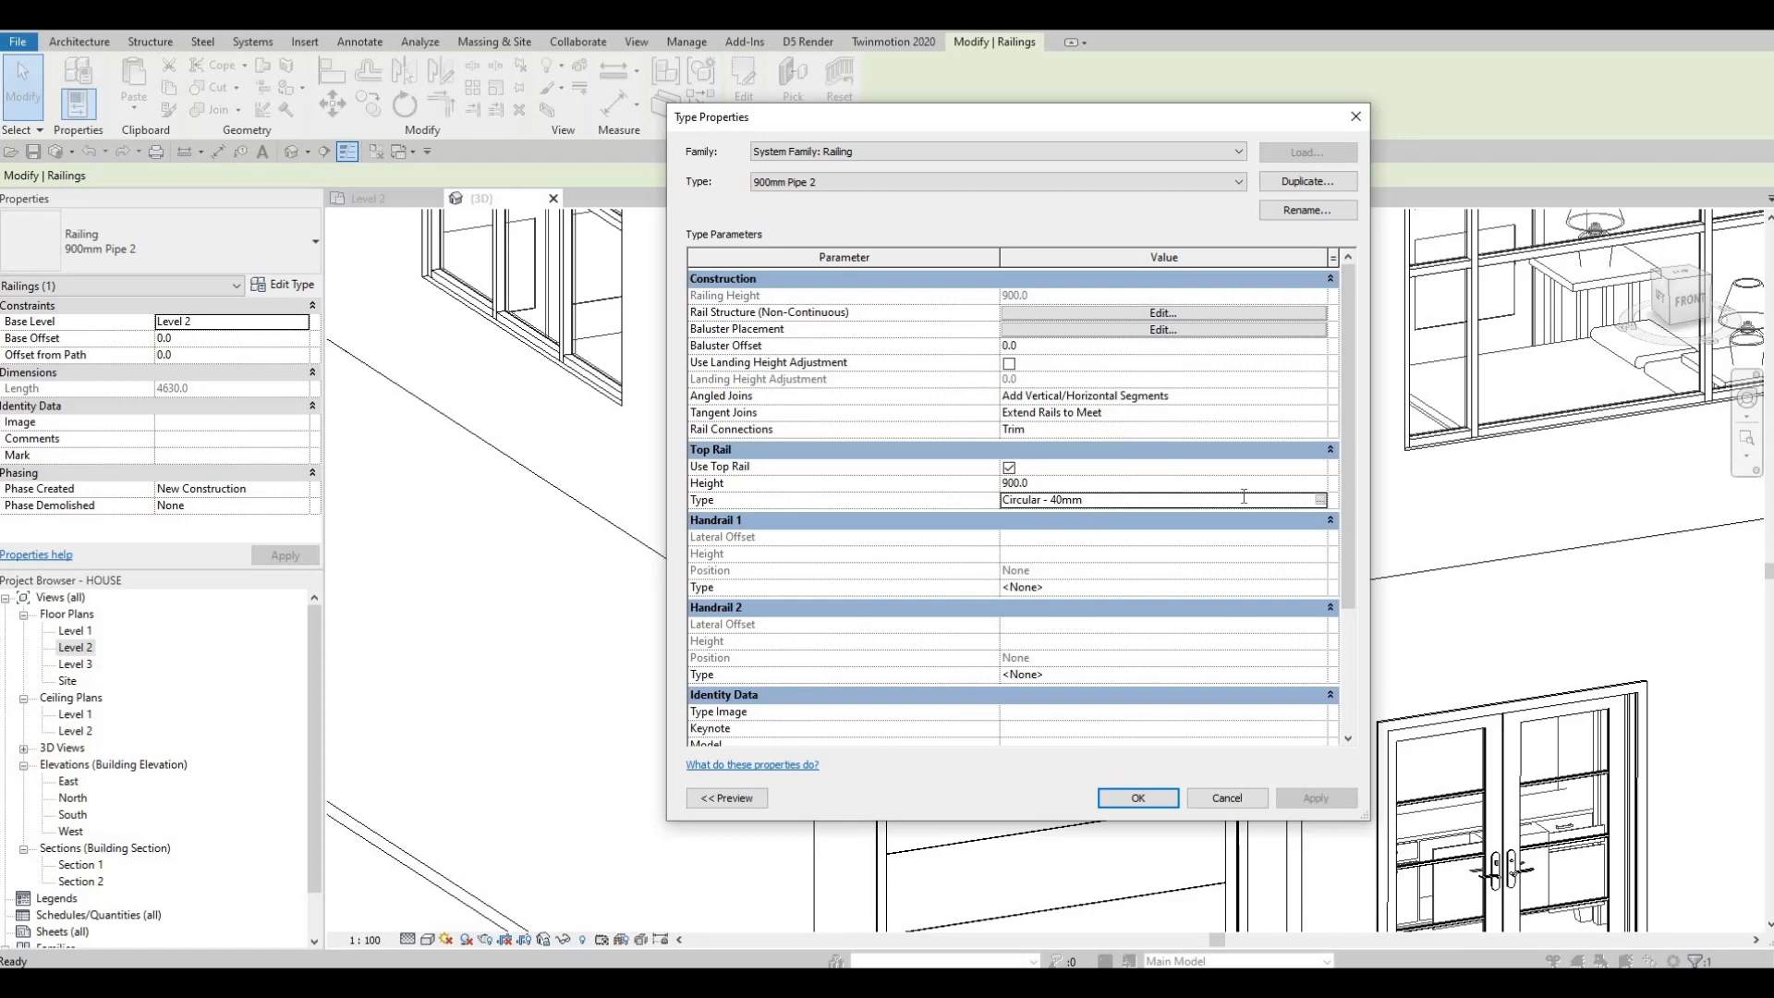
{"action": "left_click", "coordinate": [1322, 500]}
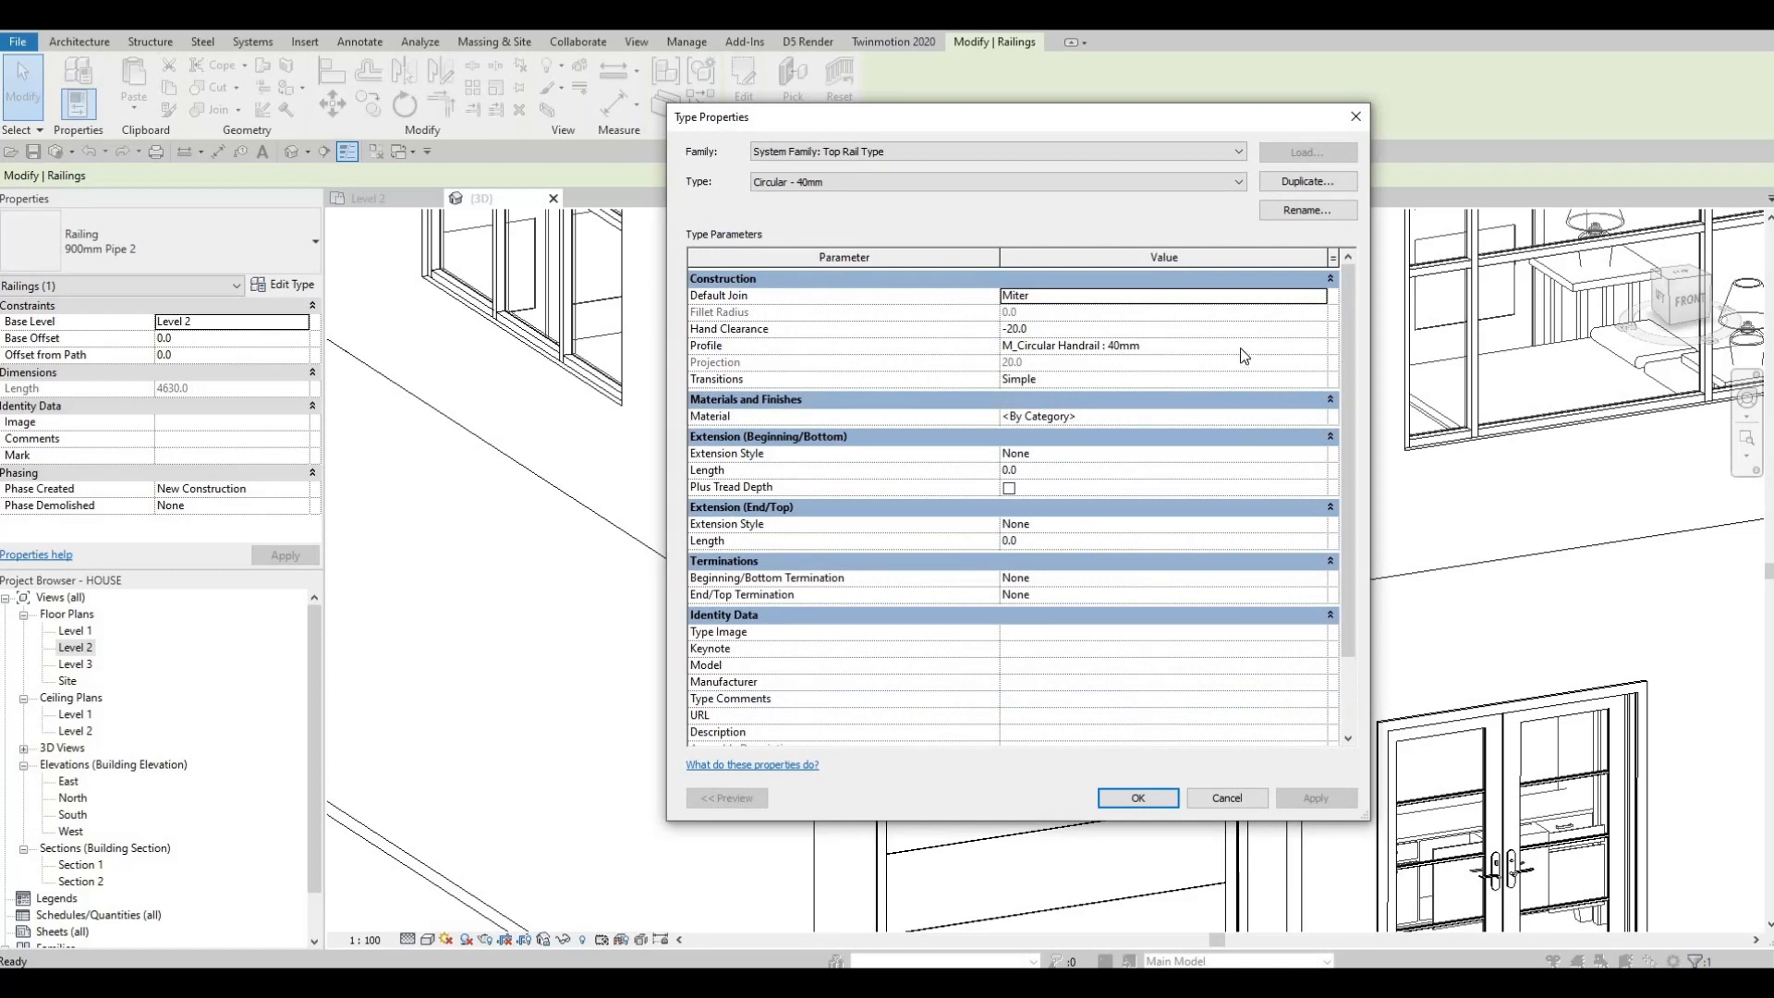
{"action": "left_click", "coordinate": [1240, 348]}
{"action": "left_click", "coordinate": [1238, 348]}
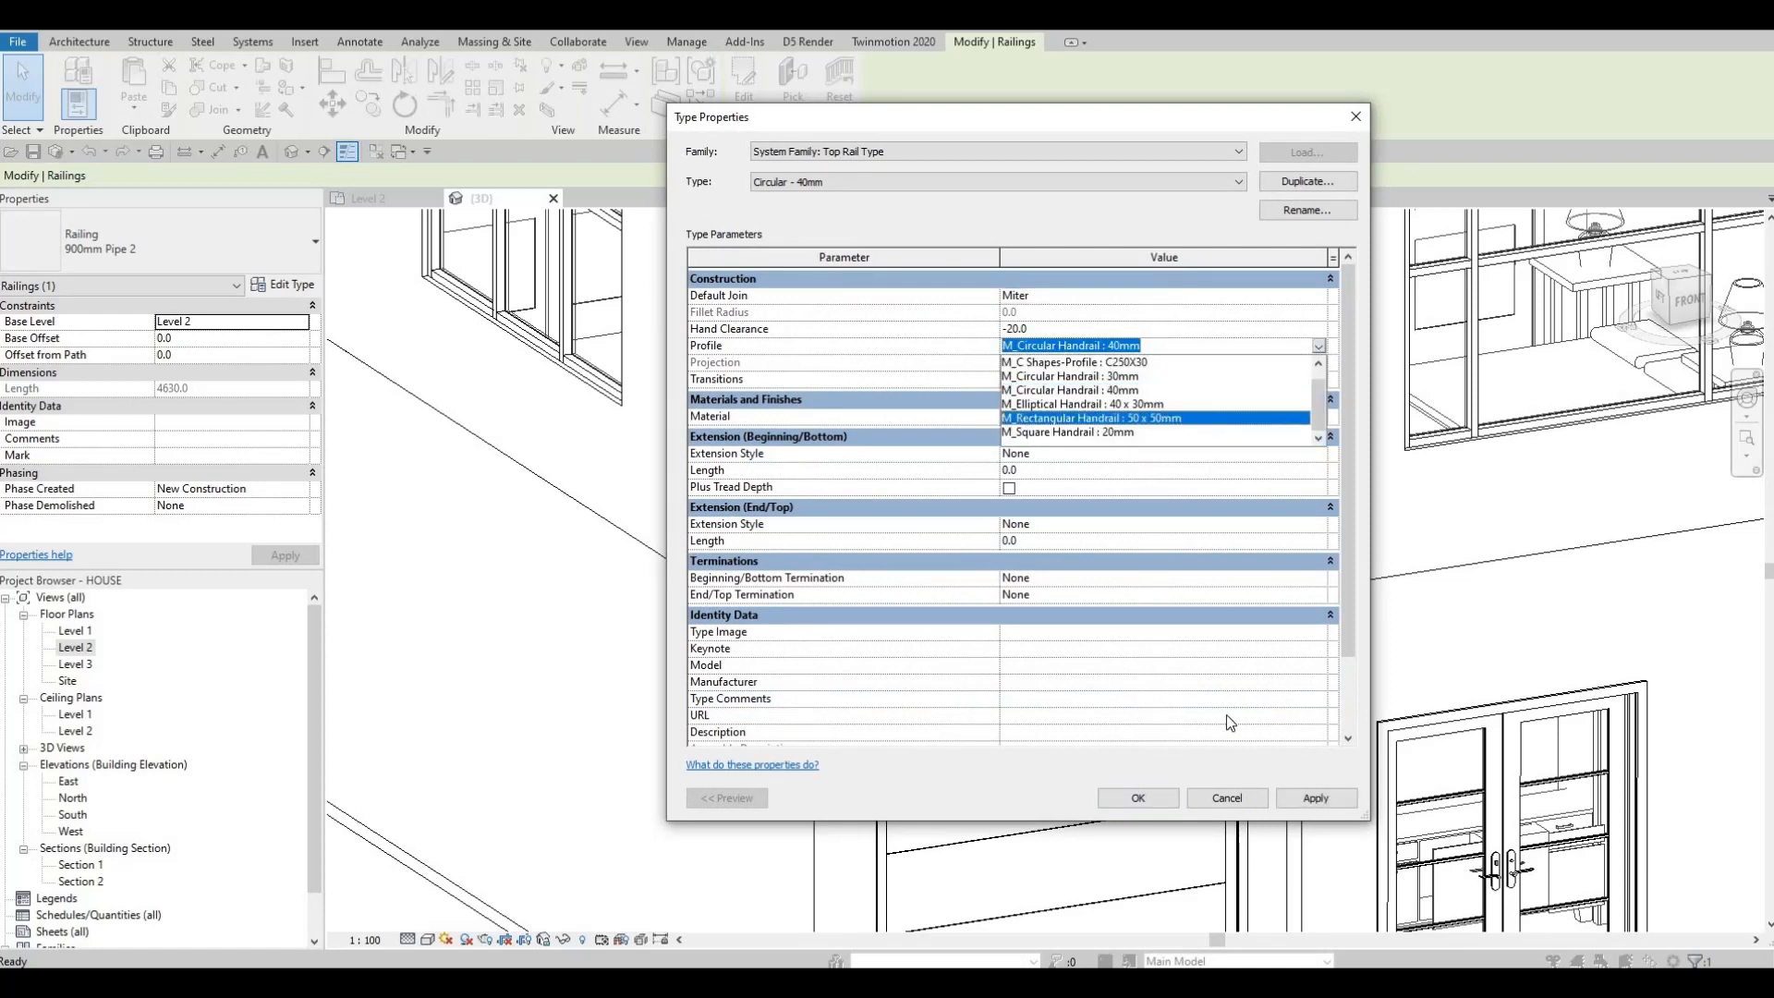
{"action": "left_click", "coordinate": [1142, 804]}
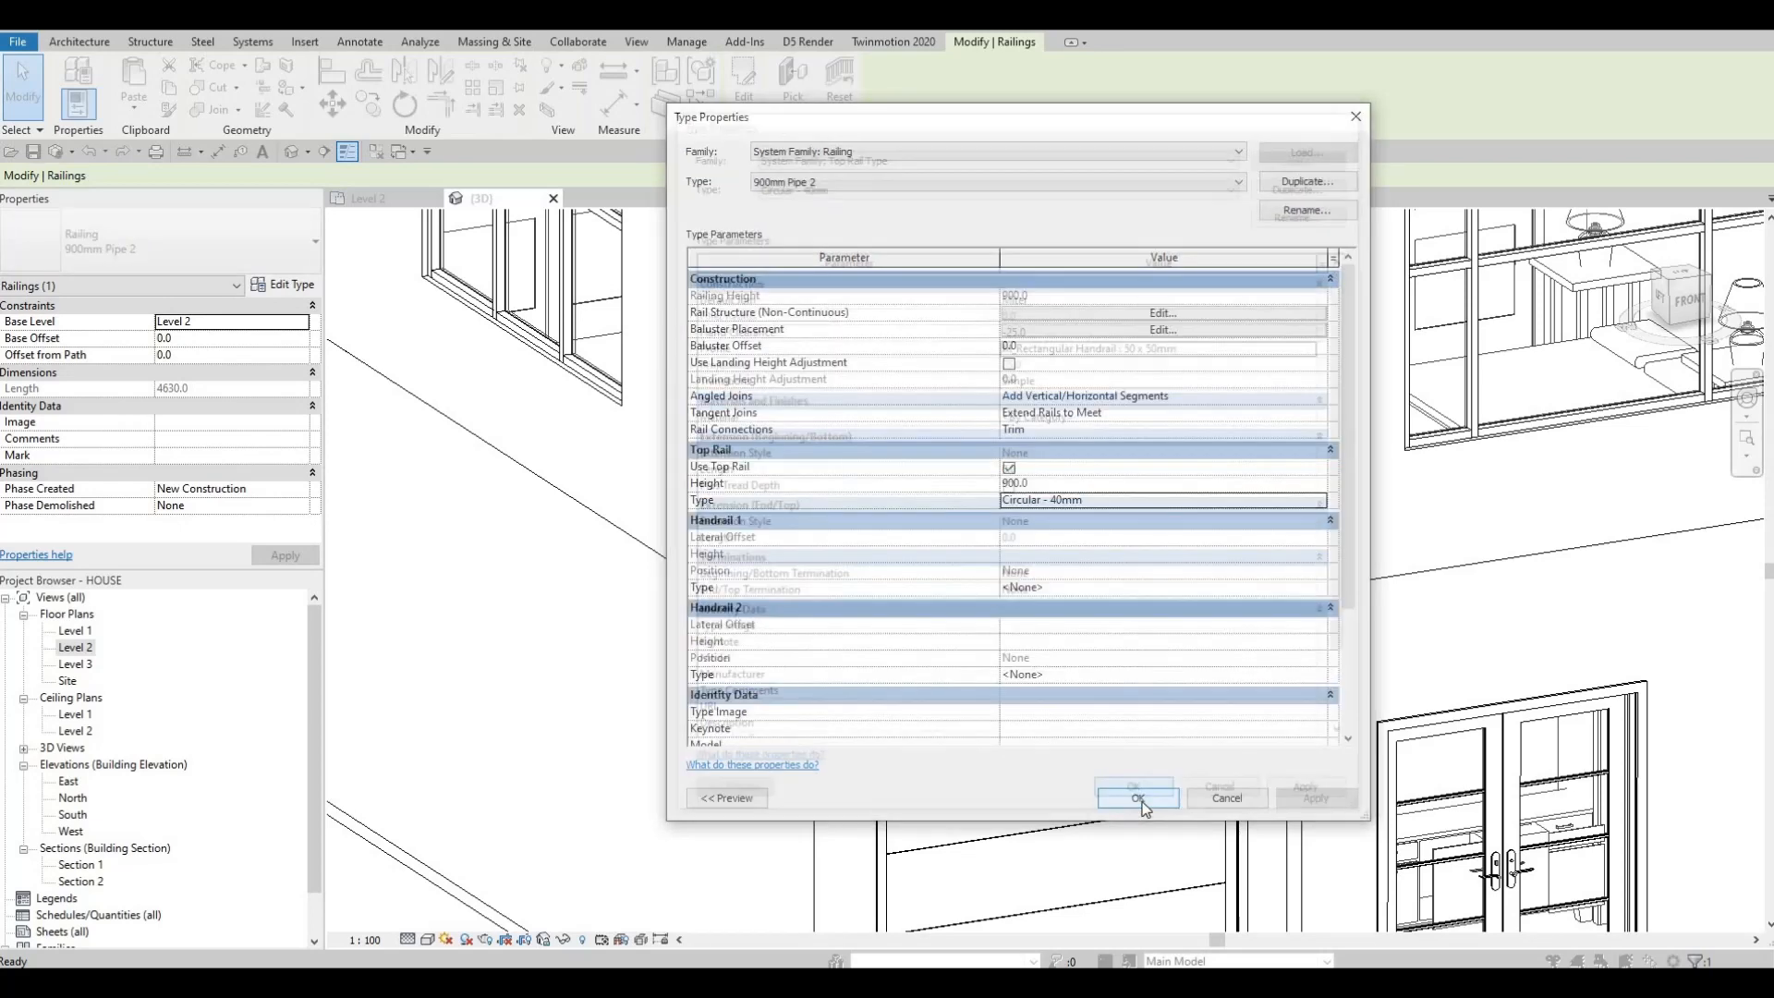
{"action": "left_click", "coordinate": [1140, 798]}
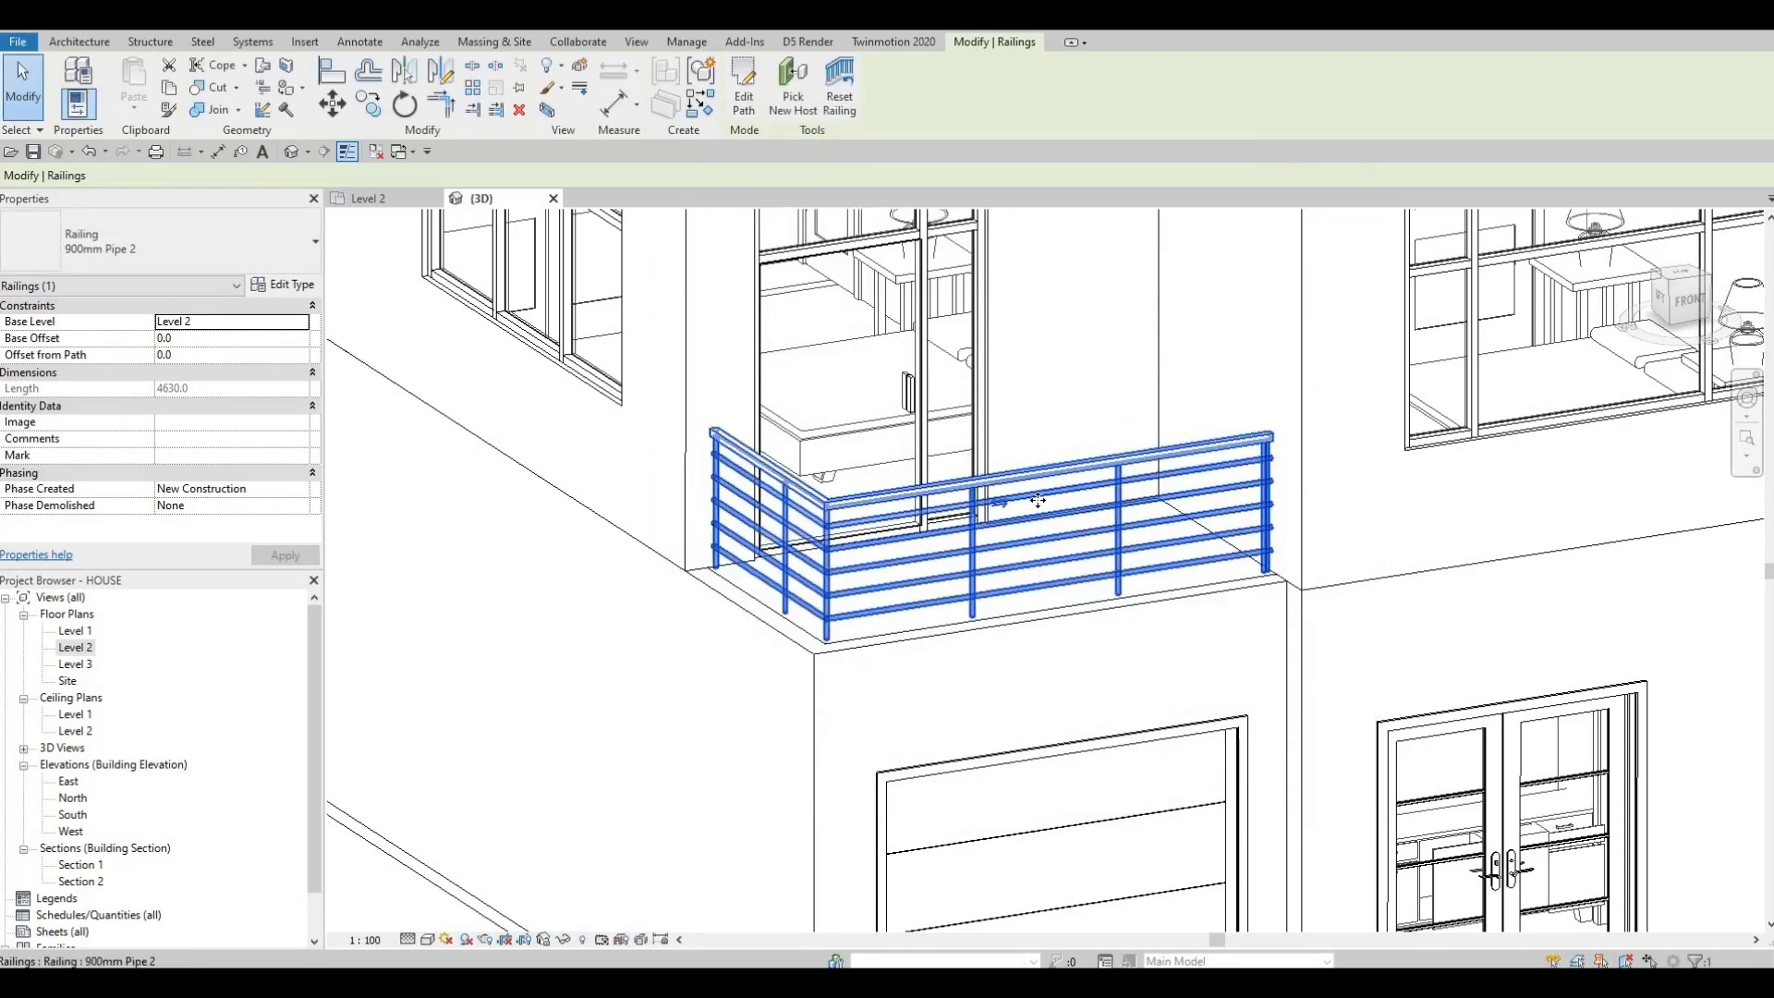
In the baluster placement of 900mm Pipe 2, set the regular baluster's family to M_Baluster - Square : 20mm and apply the type changes
{"action": "left_click", "coordinate": [306, 287]}
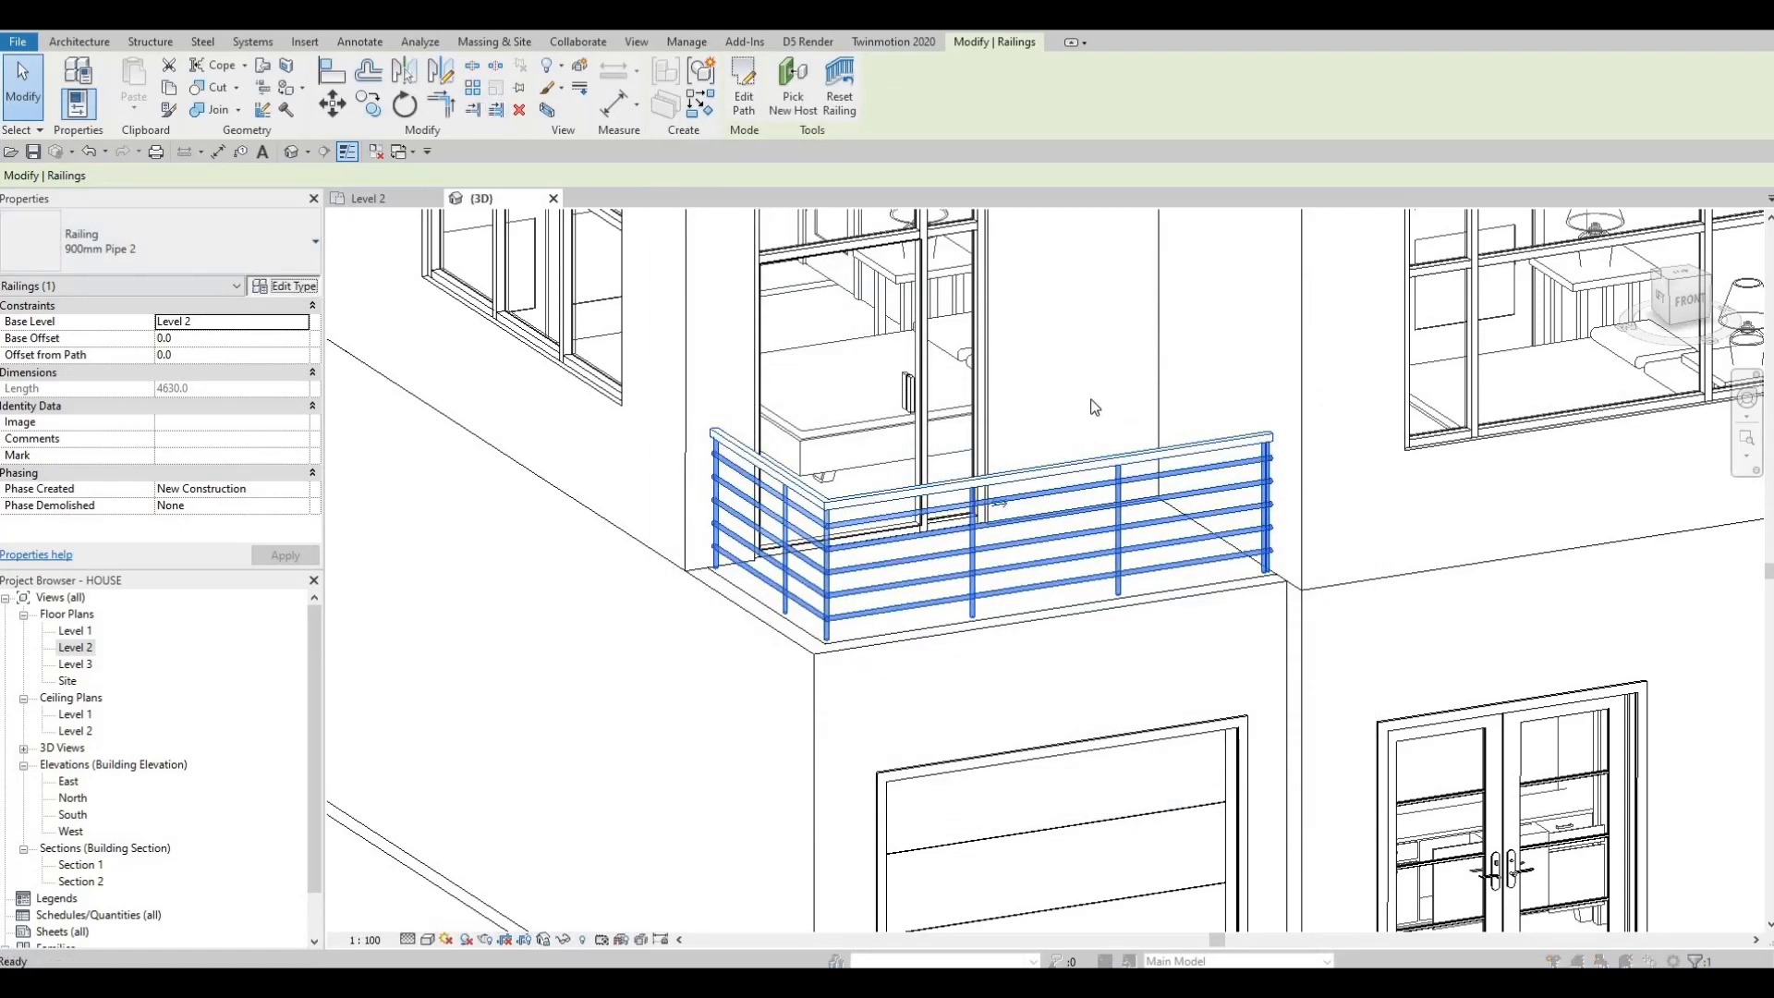
{"action": "key", "text": "Escape"}
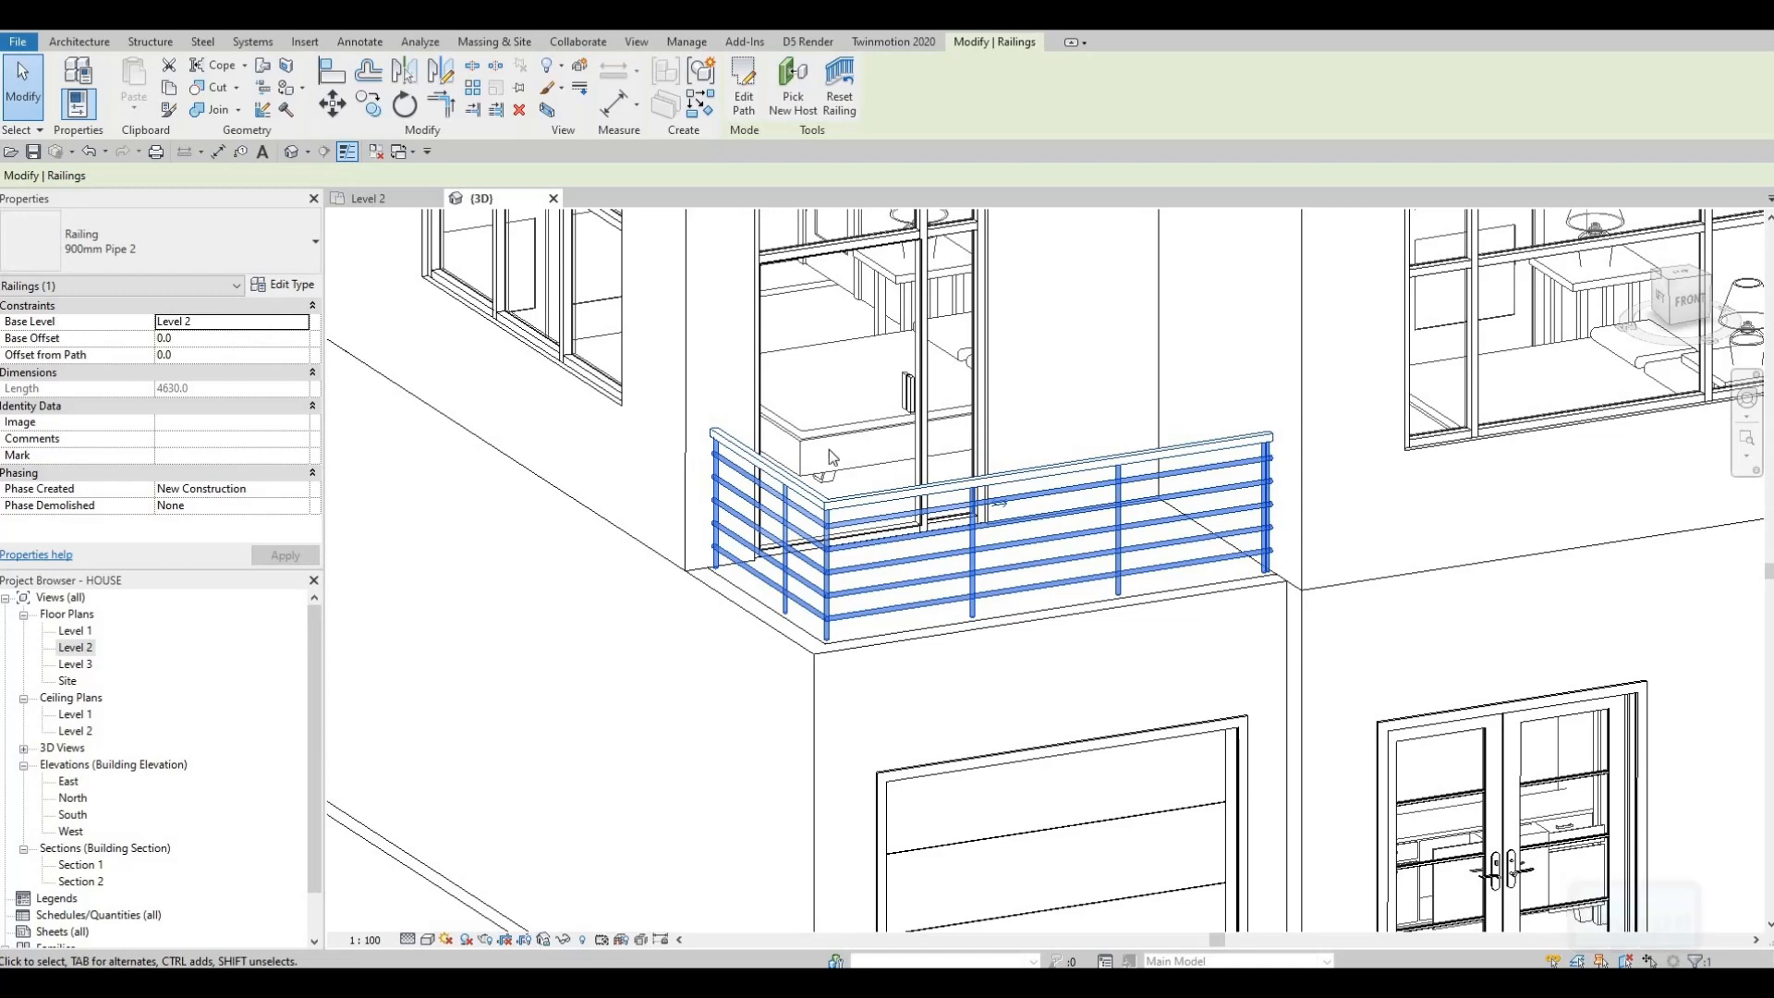
{"action": "left_click", "coordinate": [283, 284]}
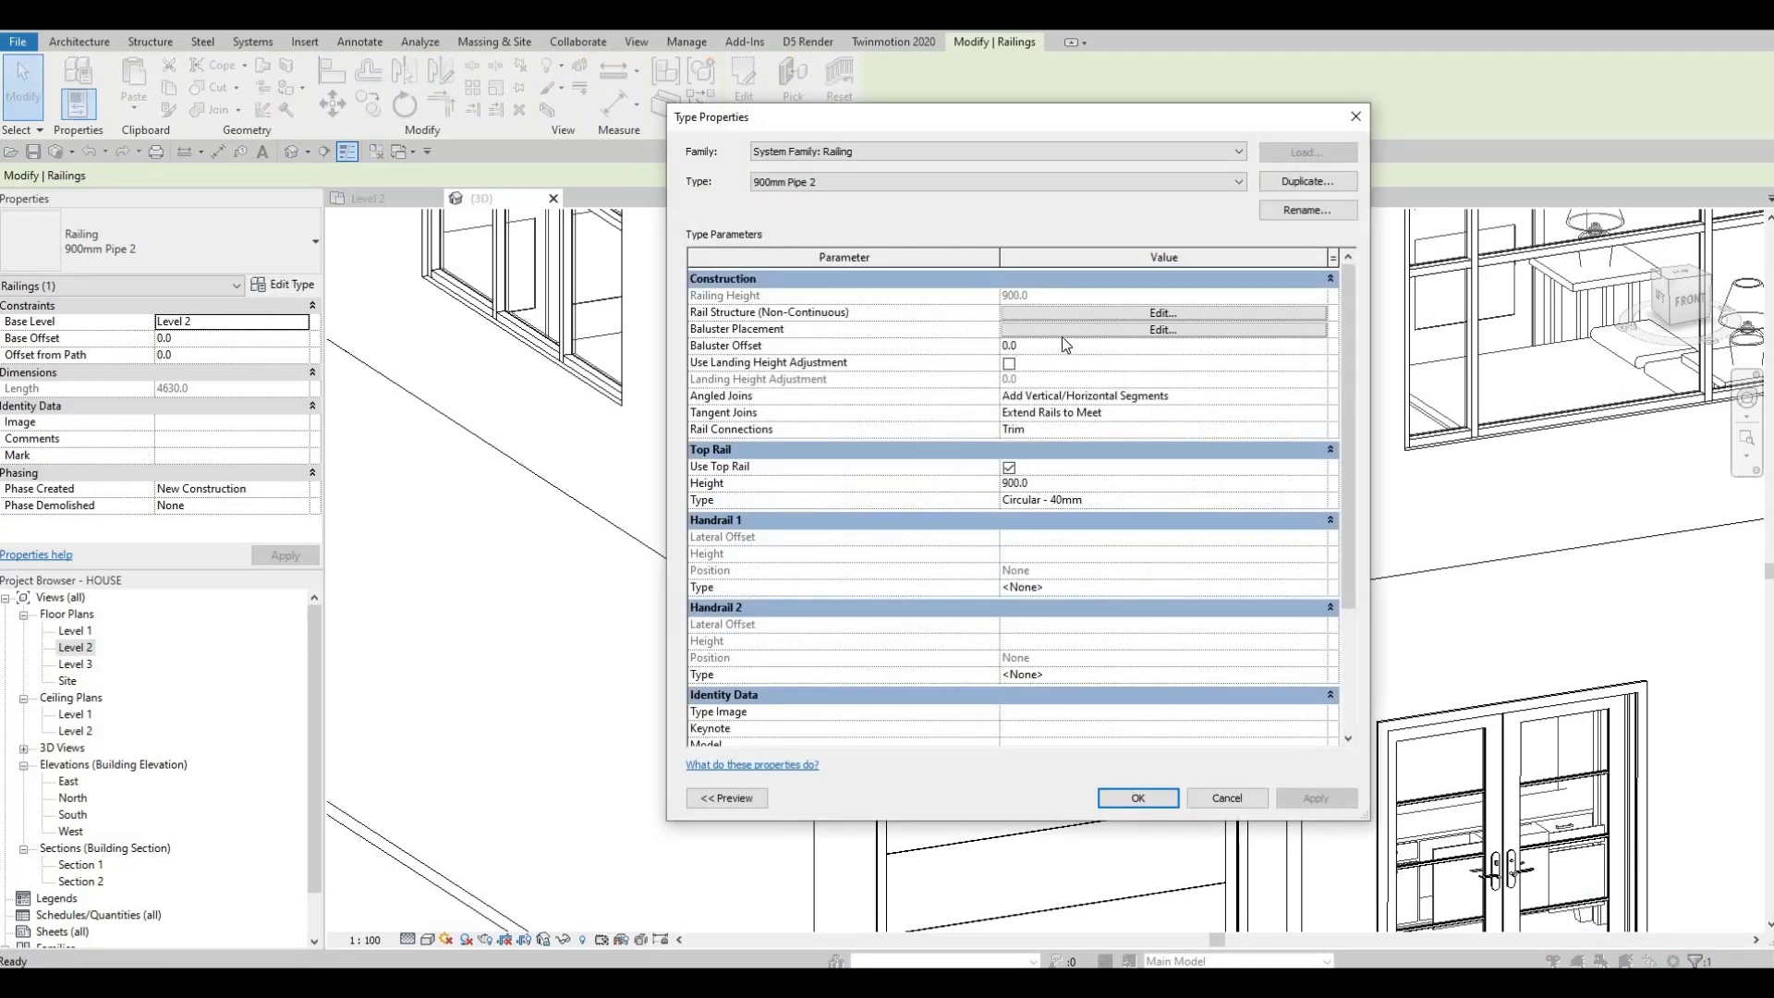
{"action": "left_click", "coordinate": [1062, 331]}
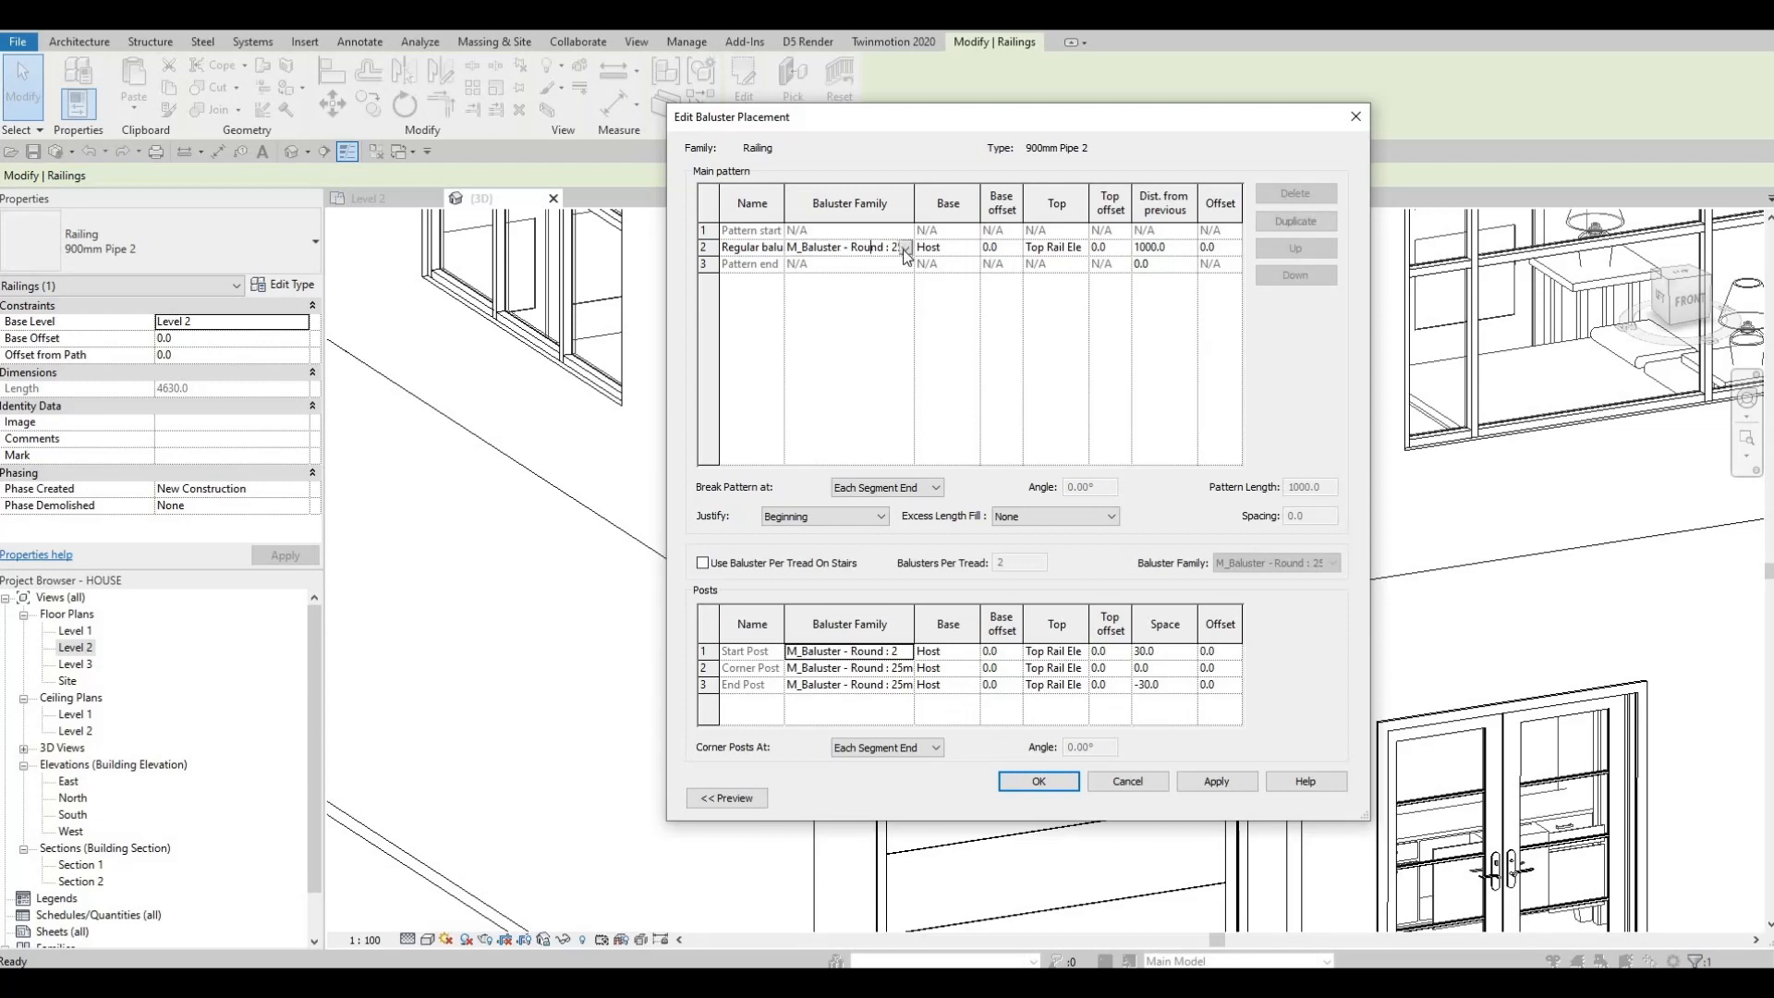
{"action": "left_click", "coordinate": [906, 248]}
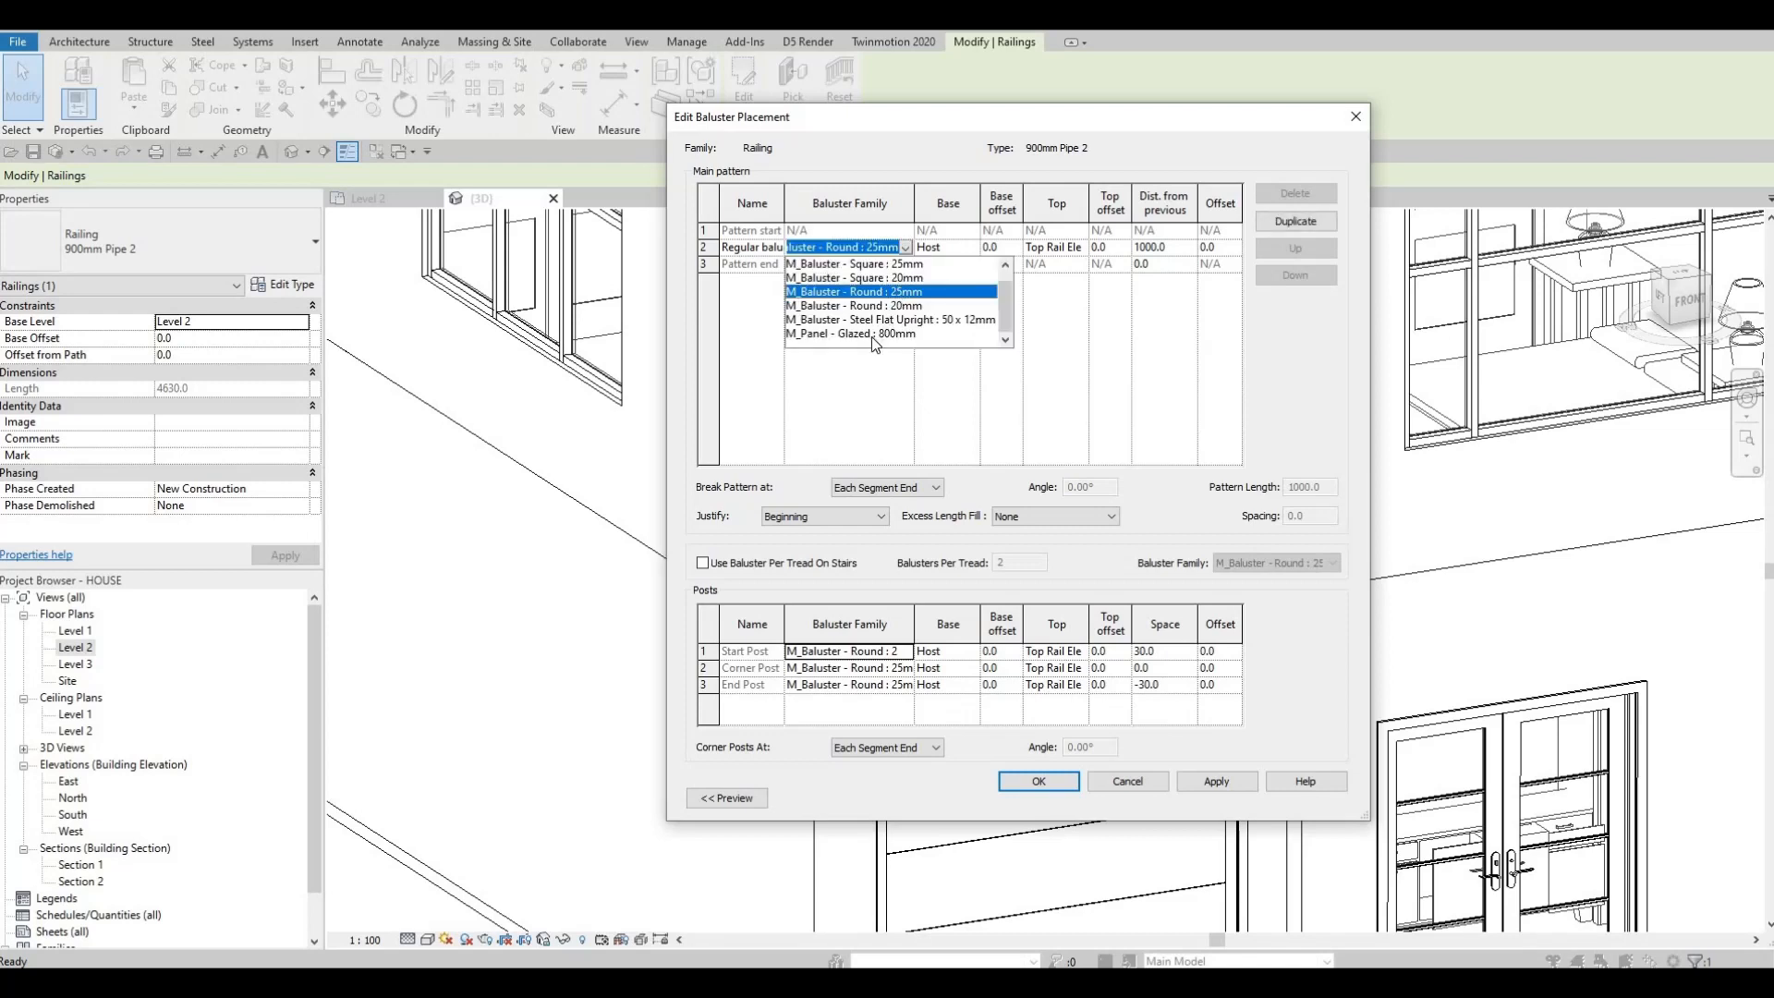
{"action": "left_click", "coordinate": [881, 278]}
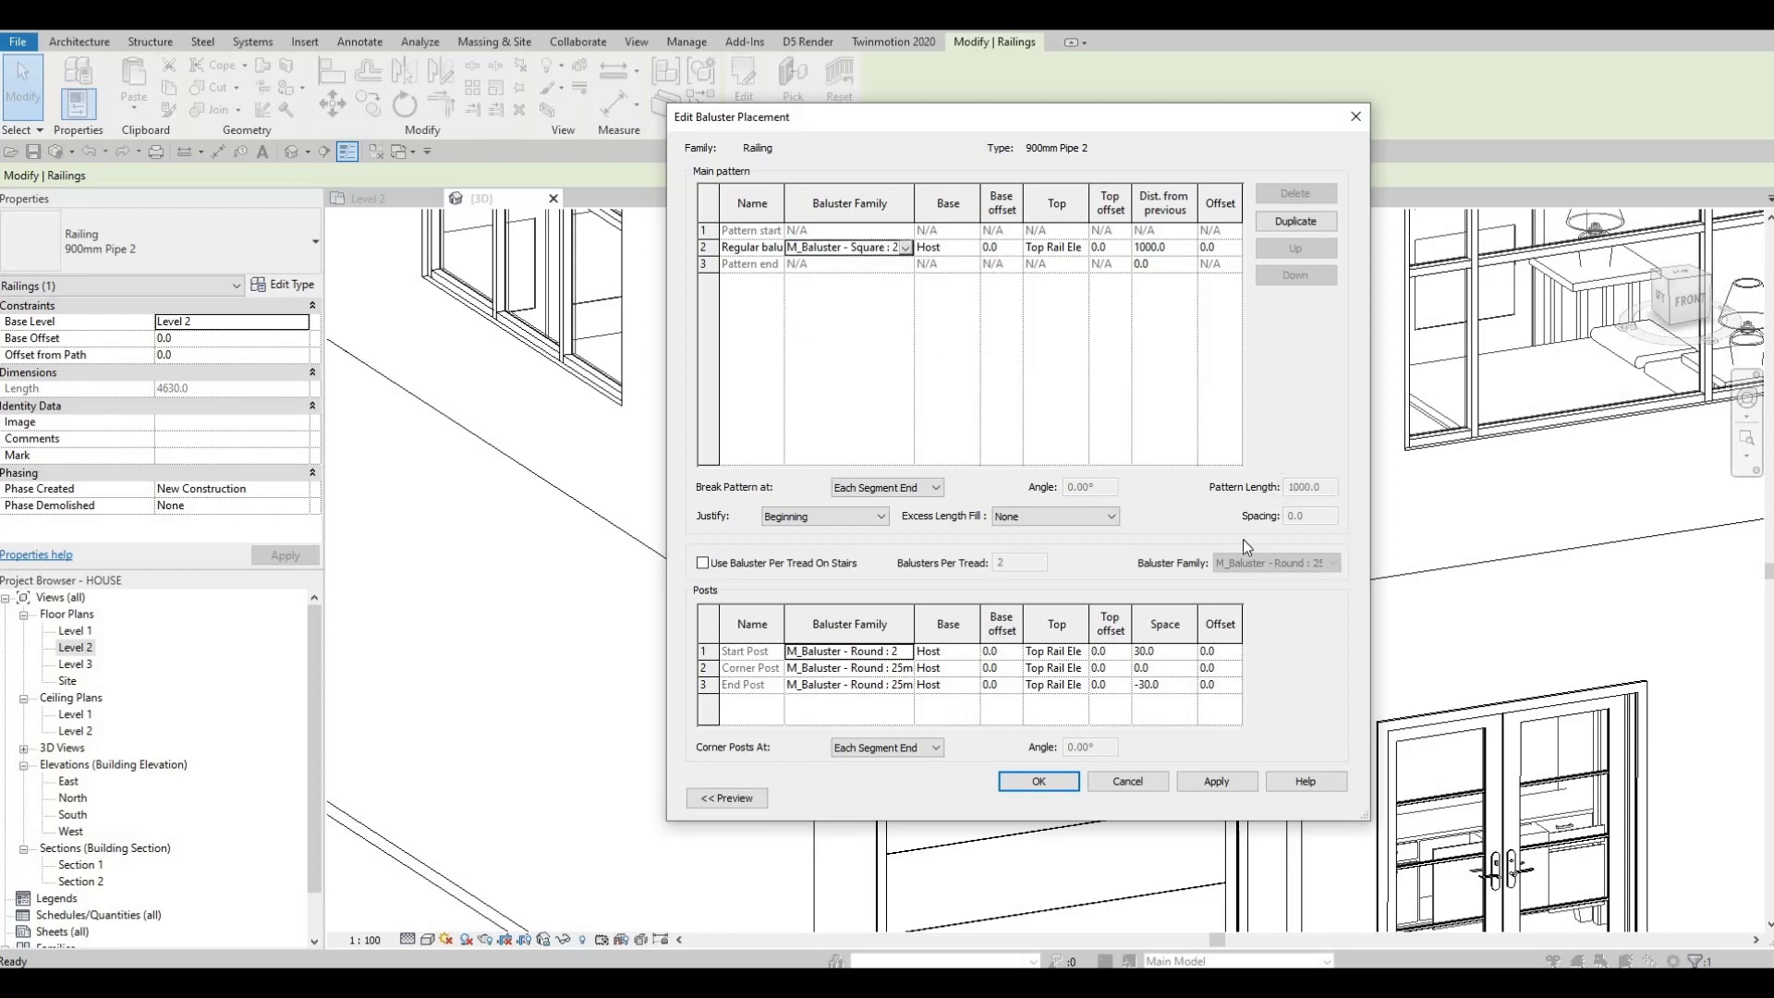
{"action": "left_click", "coordinate": [1214, 781]}
{"action": "left_click", "coordinate": [1036, 782]}
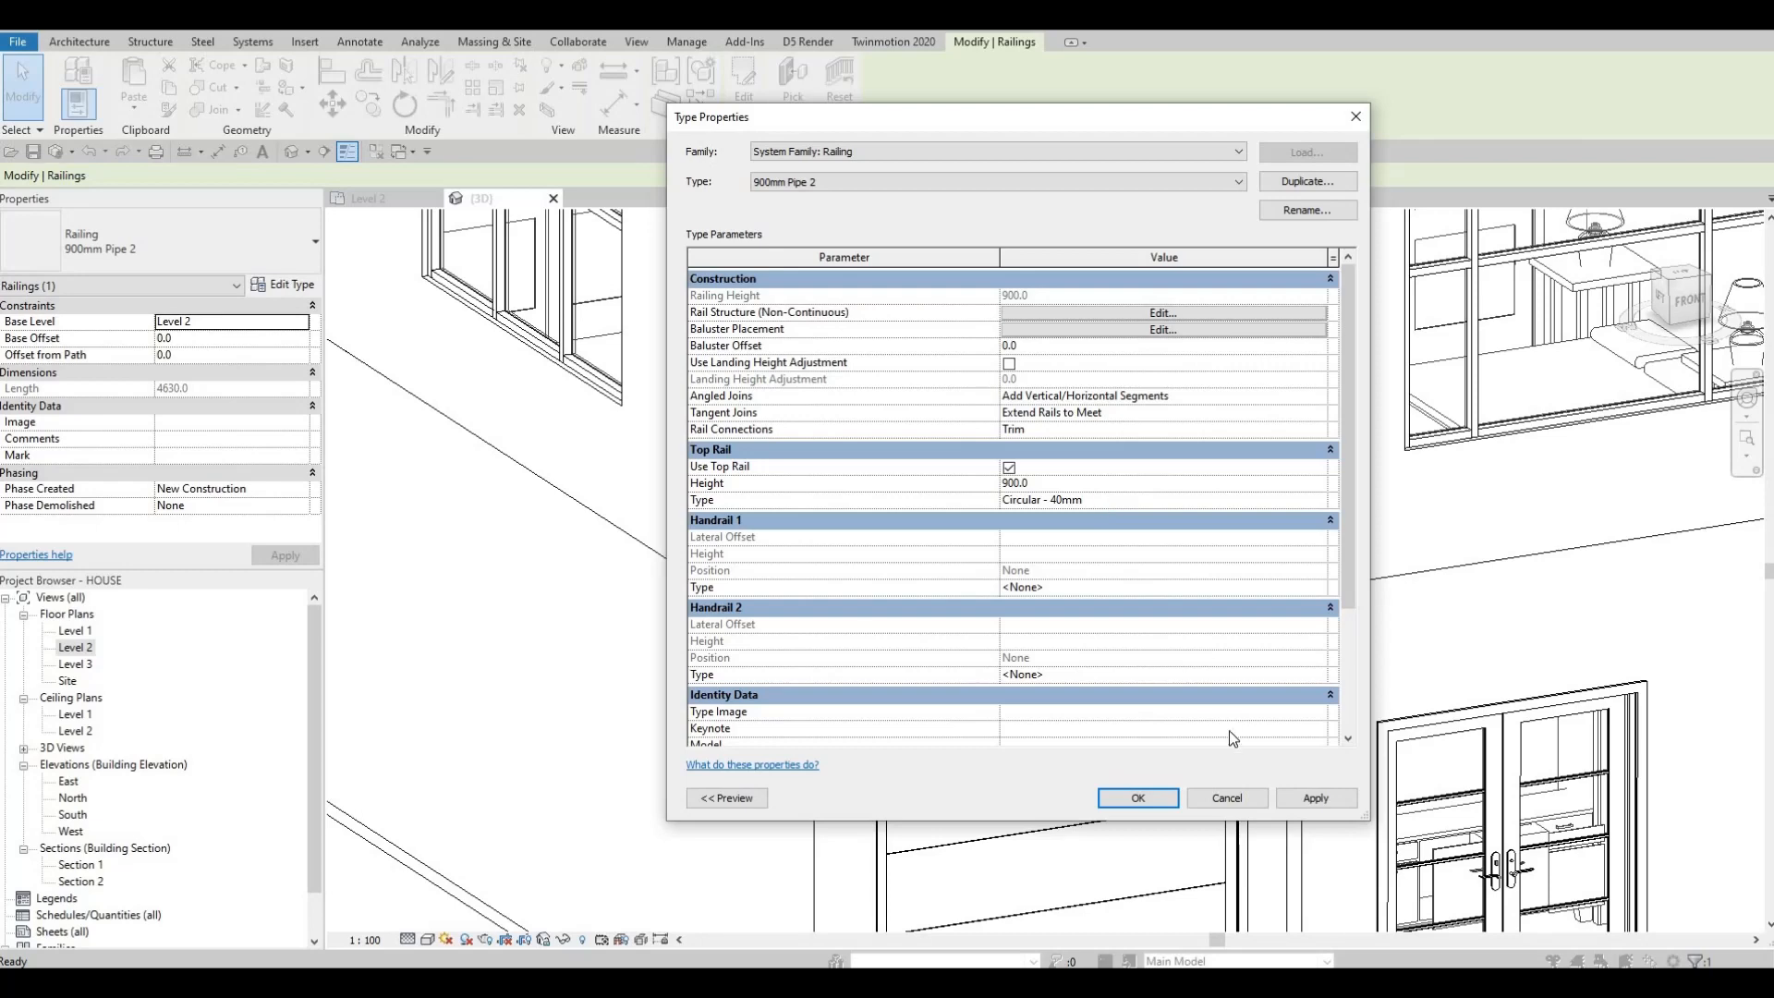
{"action": "left_click", "coordinate": [1151, 804]}
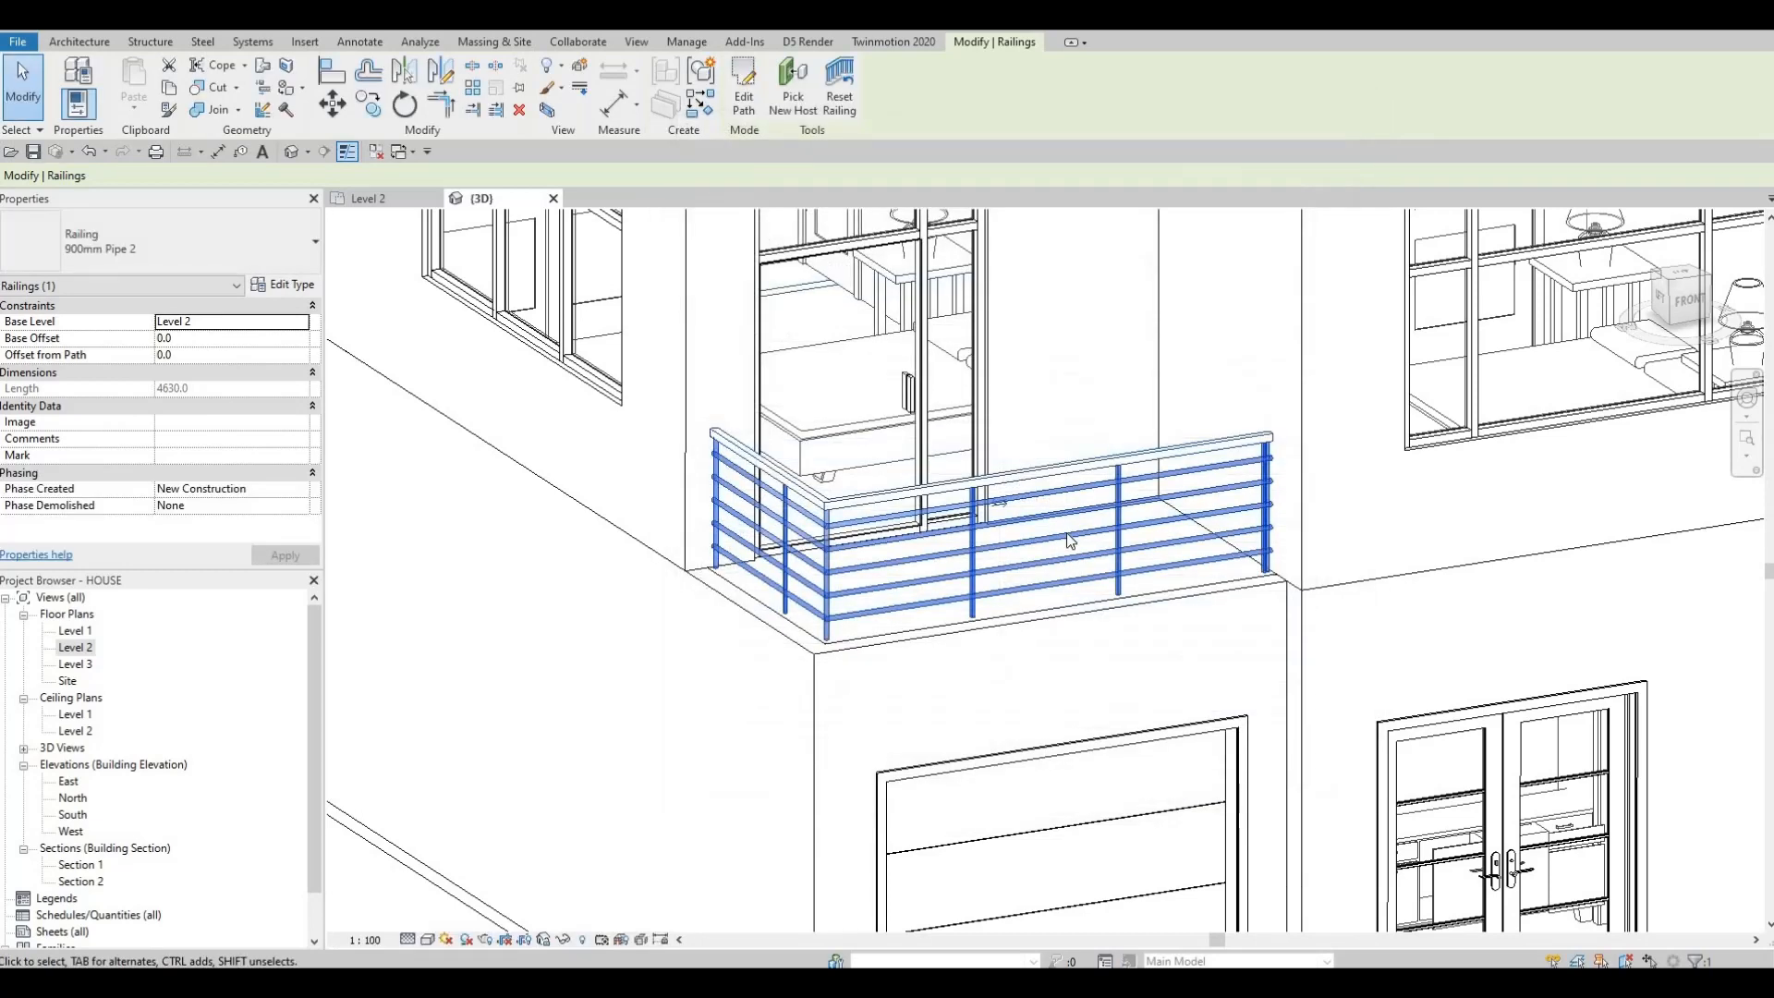
{"action": "key", "text": "Escape"}
Examine the balcony railing's balusters, end posts and corner post in the 3D view
{"action": "scroll", "coordinate": [1377, 402], "scroll_direction": "up", "scroll_amount": 5}
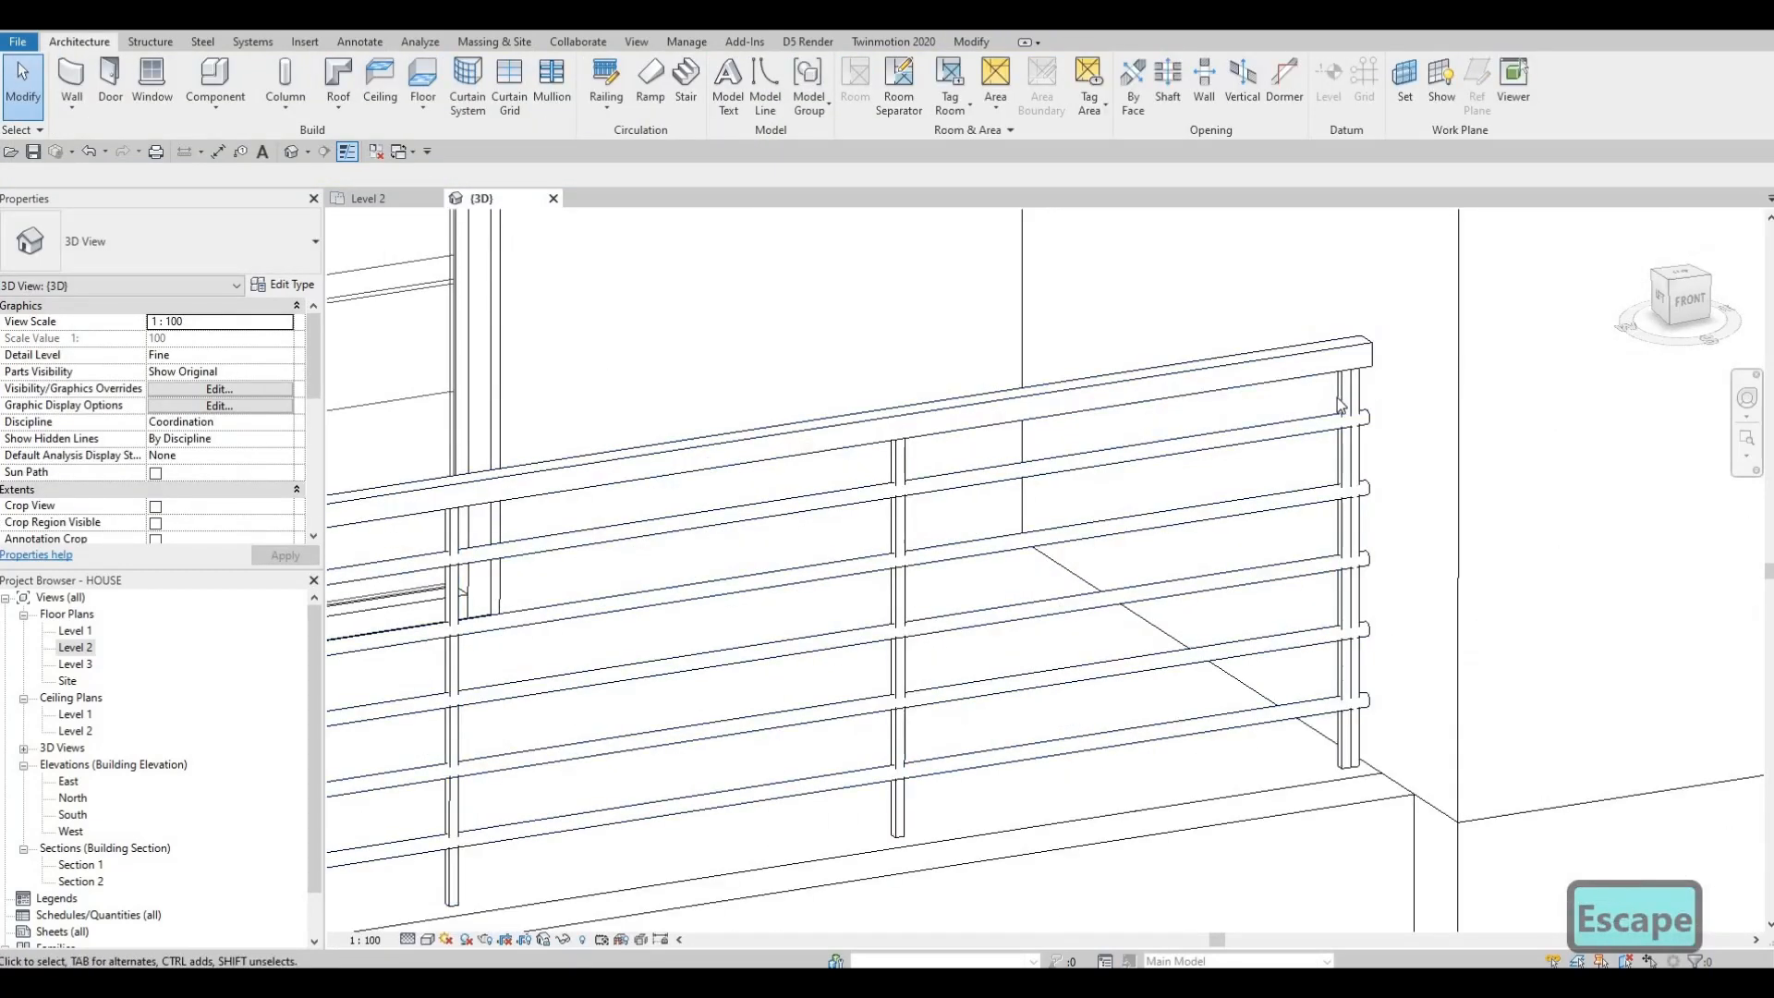
{"action": "middle_click_drag", "start_coordinate": [1518, 582], "coordinate": [1531, 590]}
{"action": "scroll", "coordinate": [1235, 407], "scroll_direction": "down", "scroll_amount": 3}
{"action": "middle_click_drag", "start_coordinate": [669, 586], "coordinate": [1164, 669]}
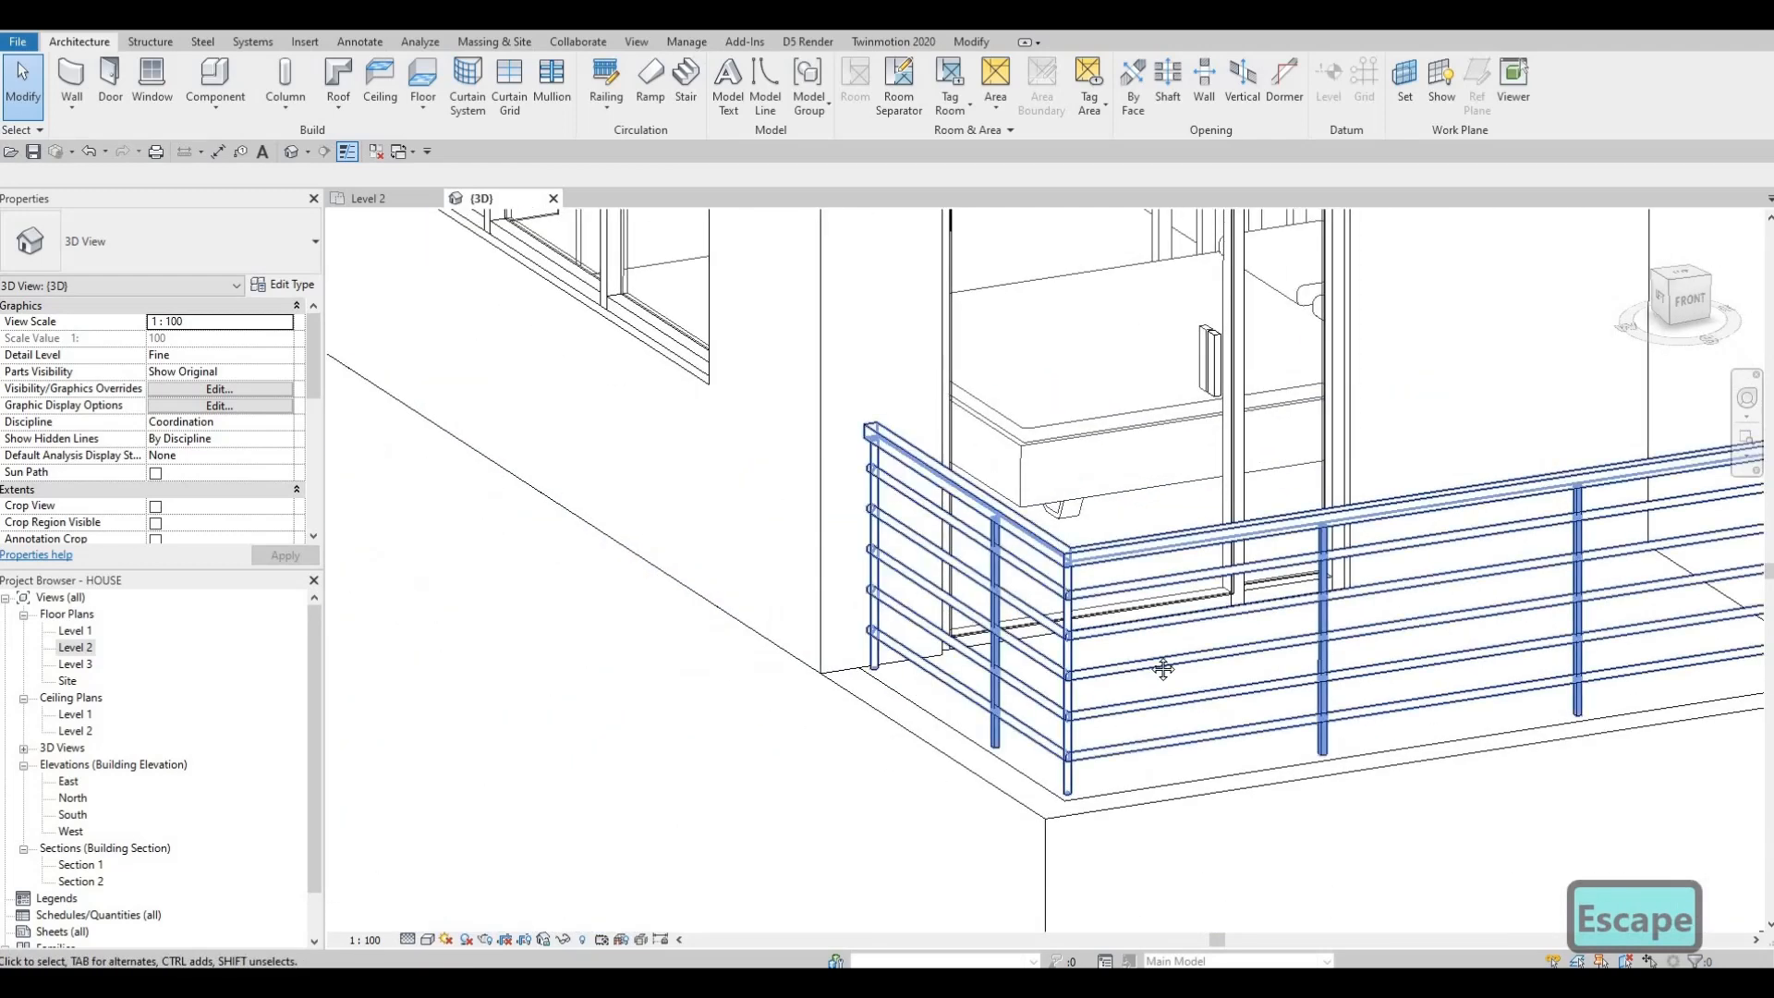
{"action": "scroll", "coordinate": [878, 507], "scroll_direction": "up", "scroll_amount": 2}
{"action": "middle_click_drag", "start_coordinate": [989, 540], "coordinate": [924, 465]}
{"action": "scroll", "coordinate": [1038, 499], "scroll_direction": "down", "scroll_amount": 1}
{"action": "middle_click_drag", "start_coordinate": [1037, 499], "coordinate": [975, 403]}
In the railing type's non-continuous rail structure, set the profiles of Rail 2 and Rail 3 to M_Rectangular Handrail : 50 x 50mm
{"action": "left_click", "coordinate": [1032, 467]}
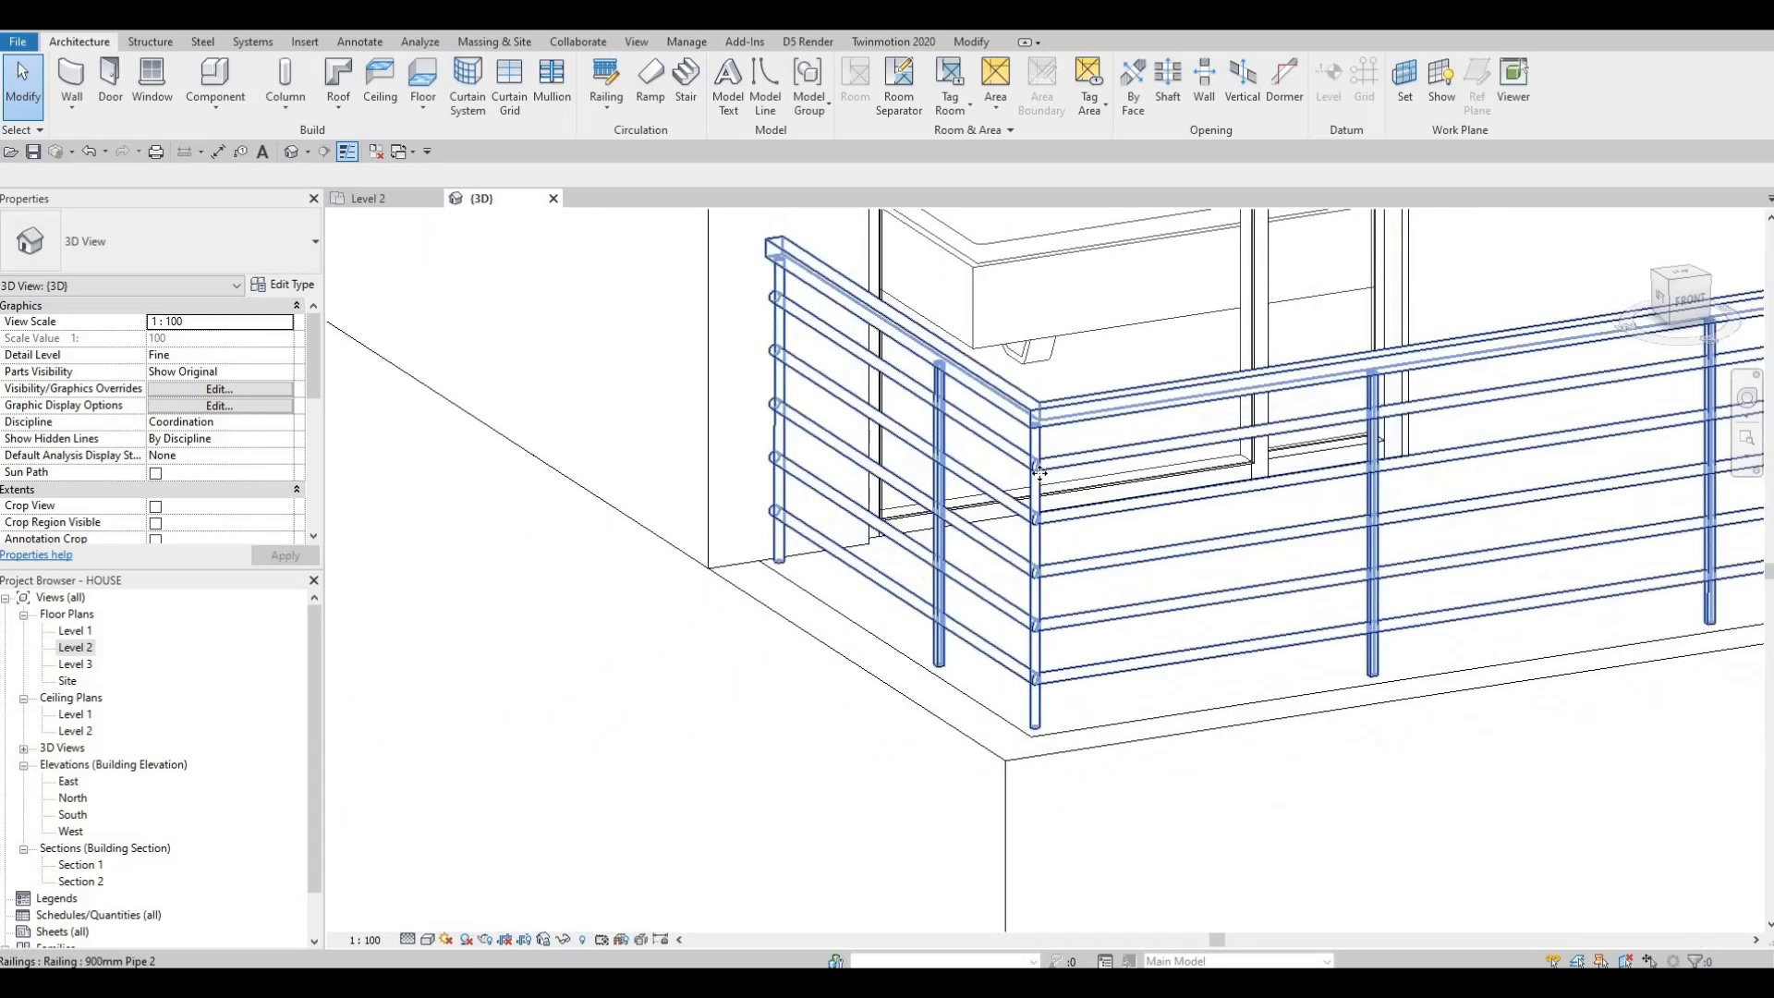
{"action": "left_click", "coordinate": [282, 284]}
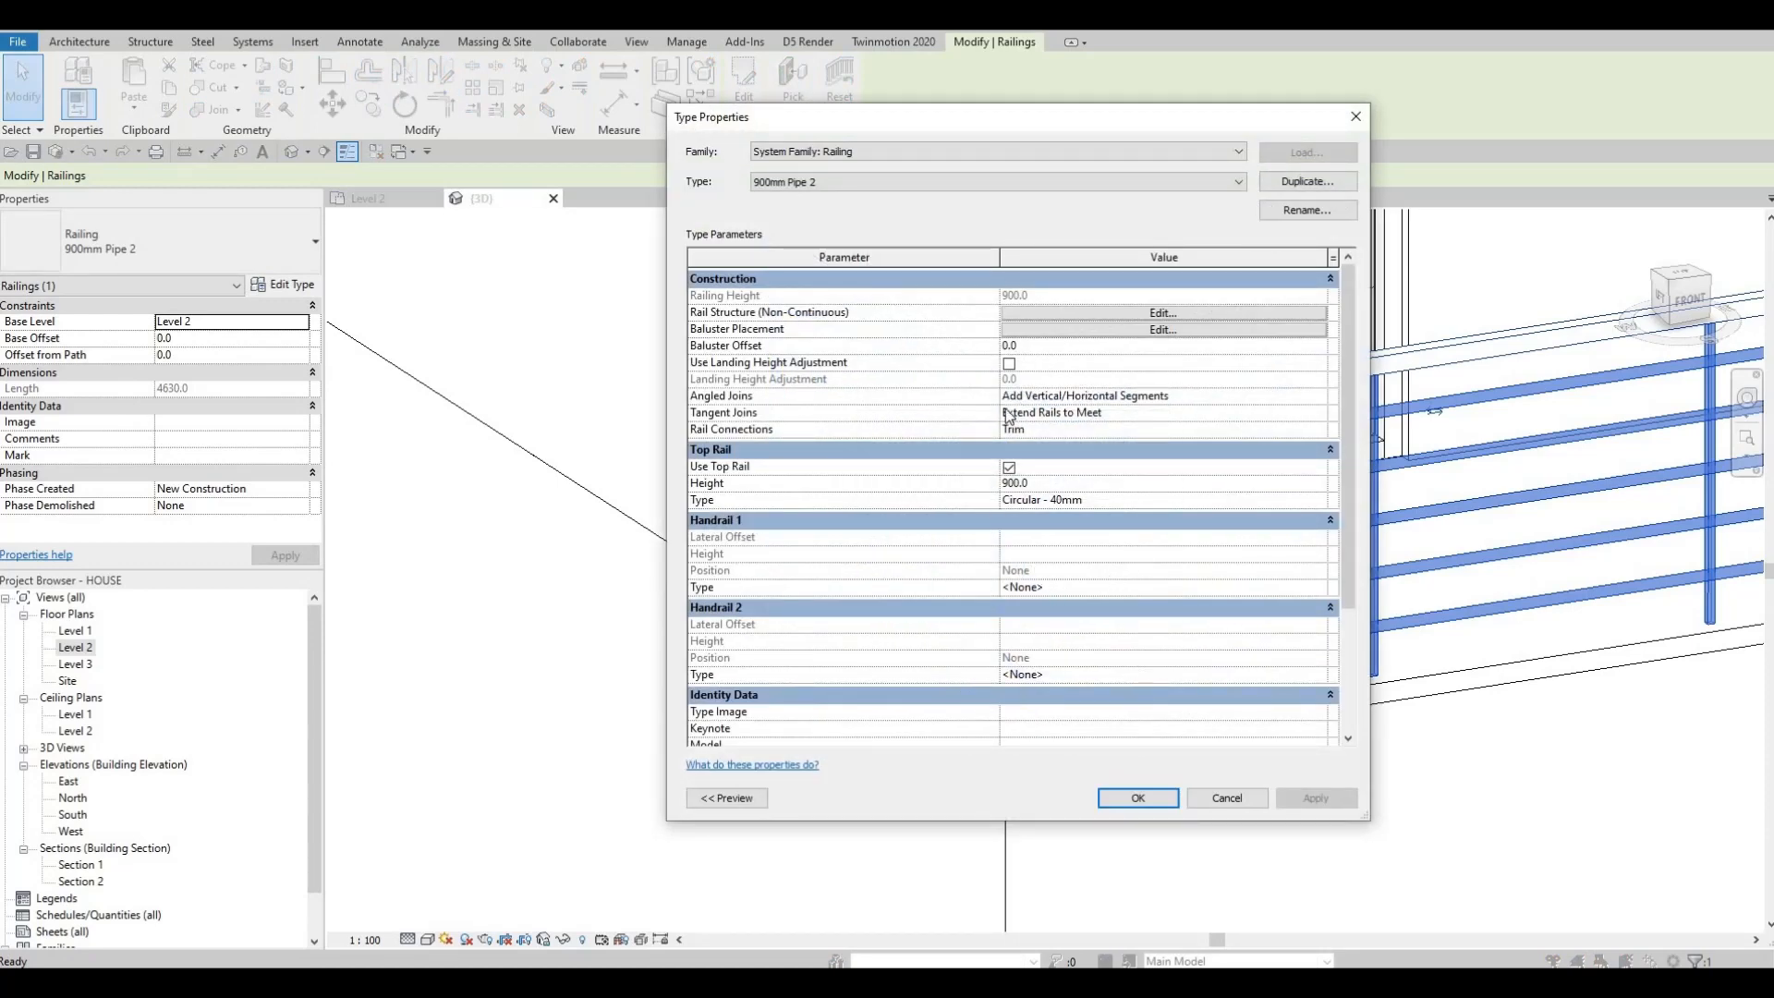
{"action": "left_click", "coordinate": [1050, 316]}
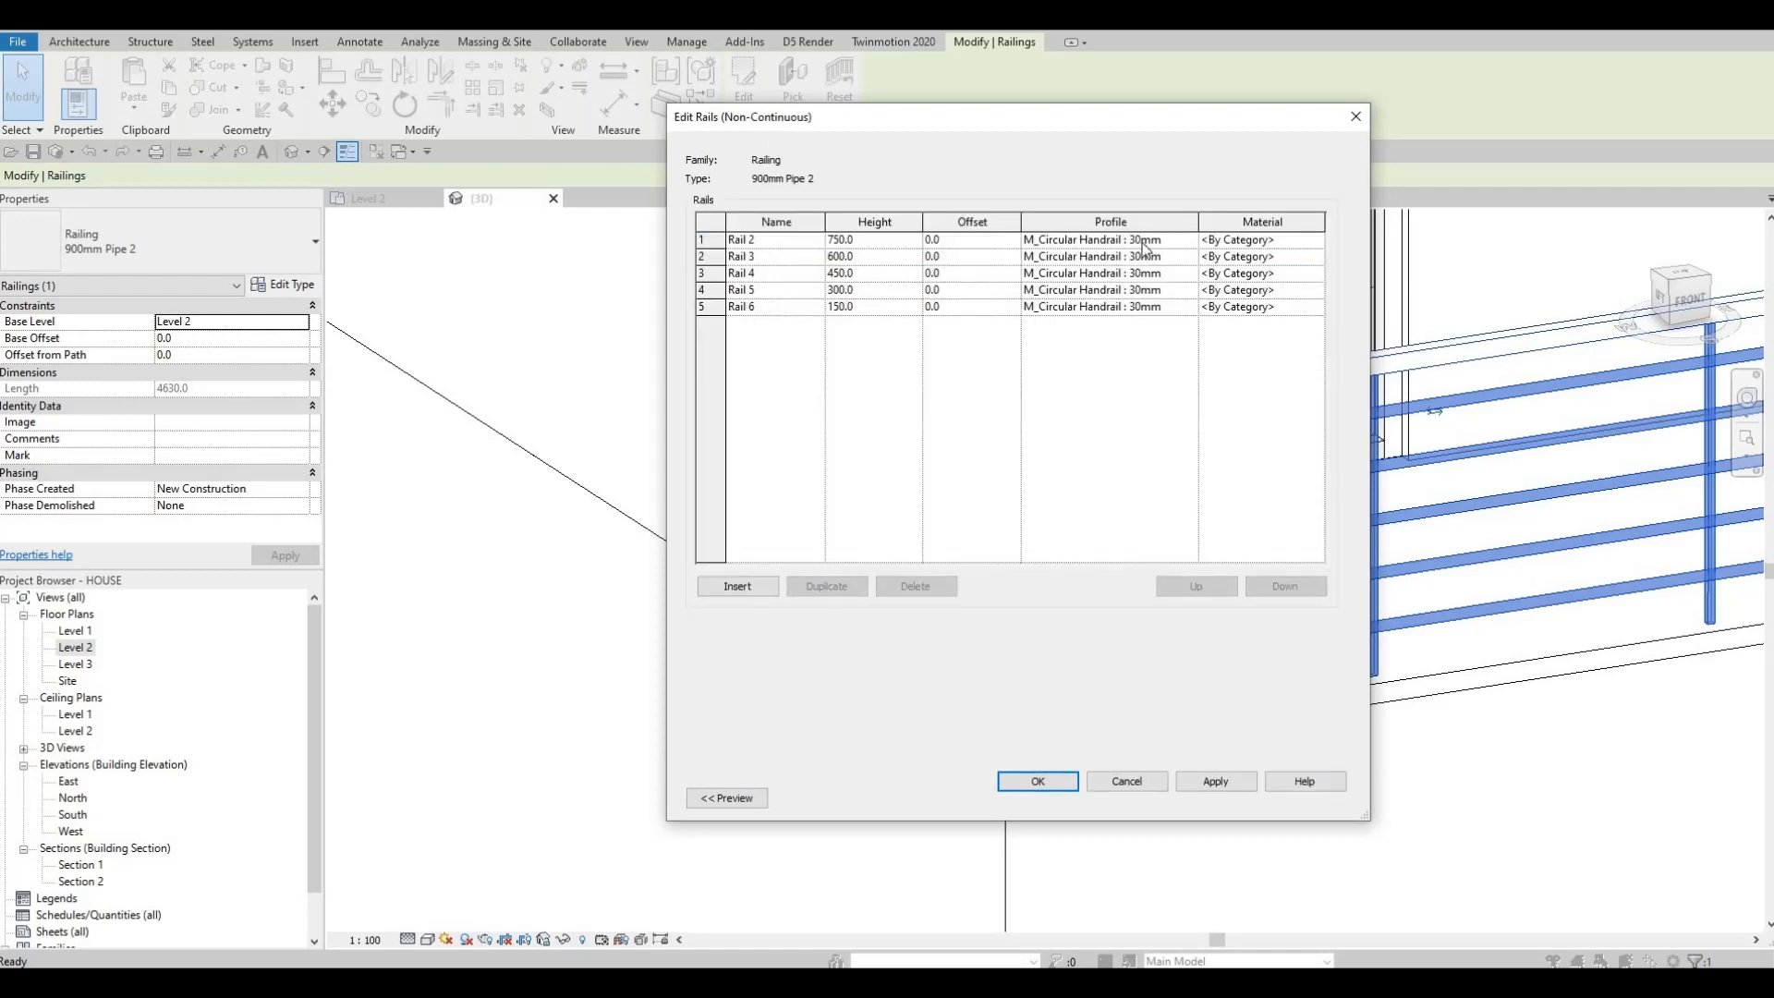
{"action": "left_click", "coordinate": [1190, 241]}
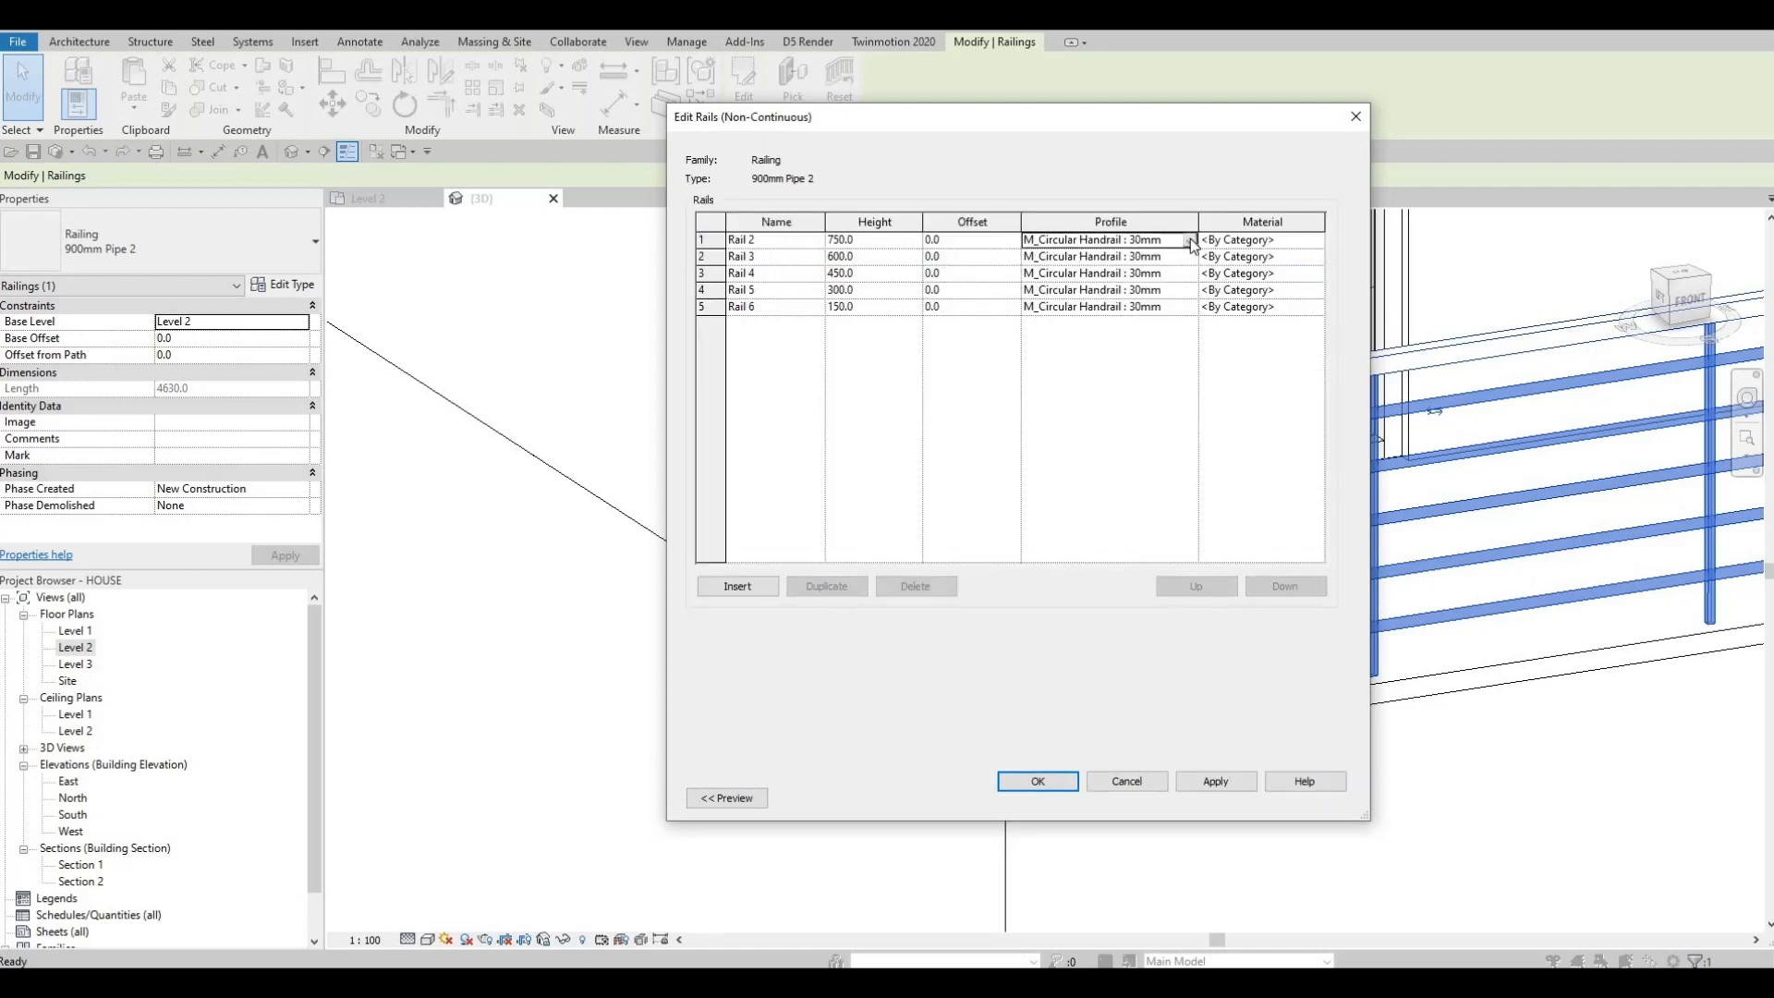
{"action": "left_click", "coordinate": [1190, 241]}
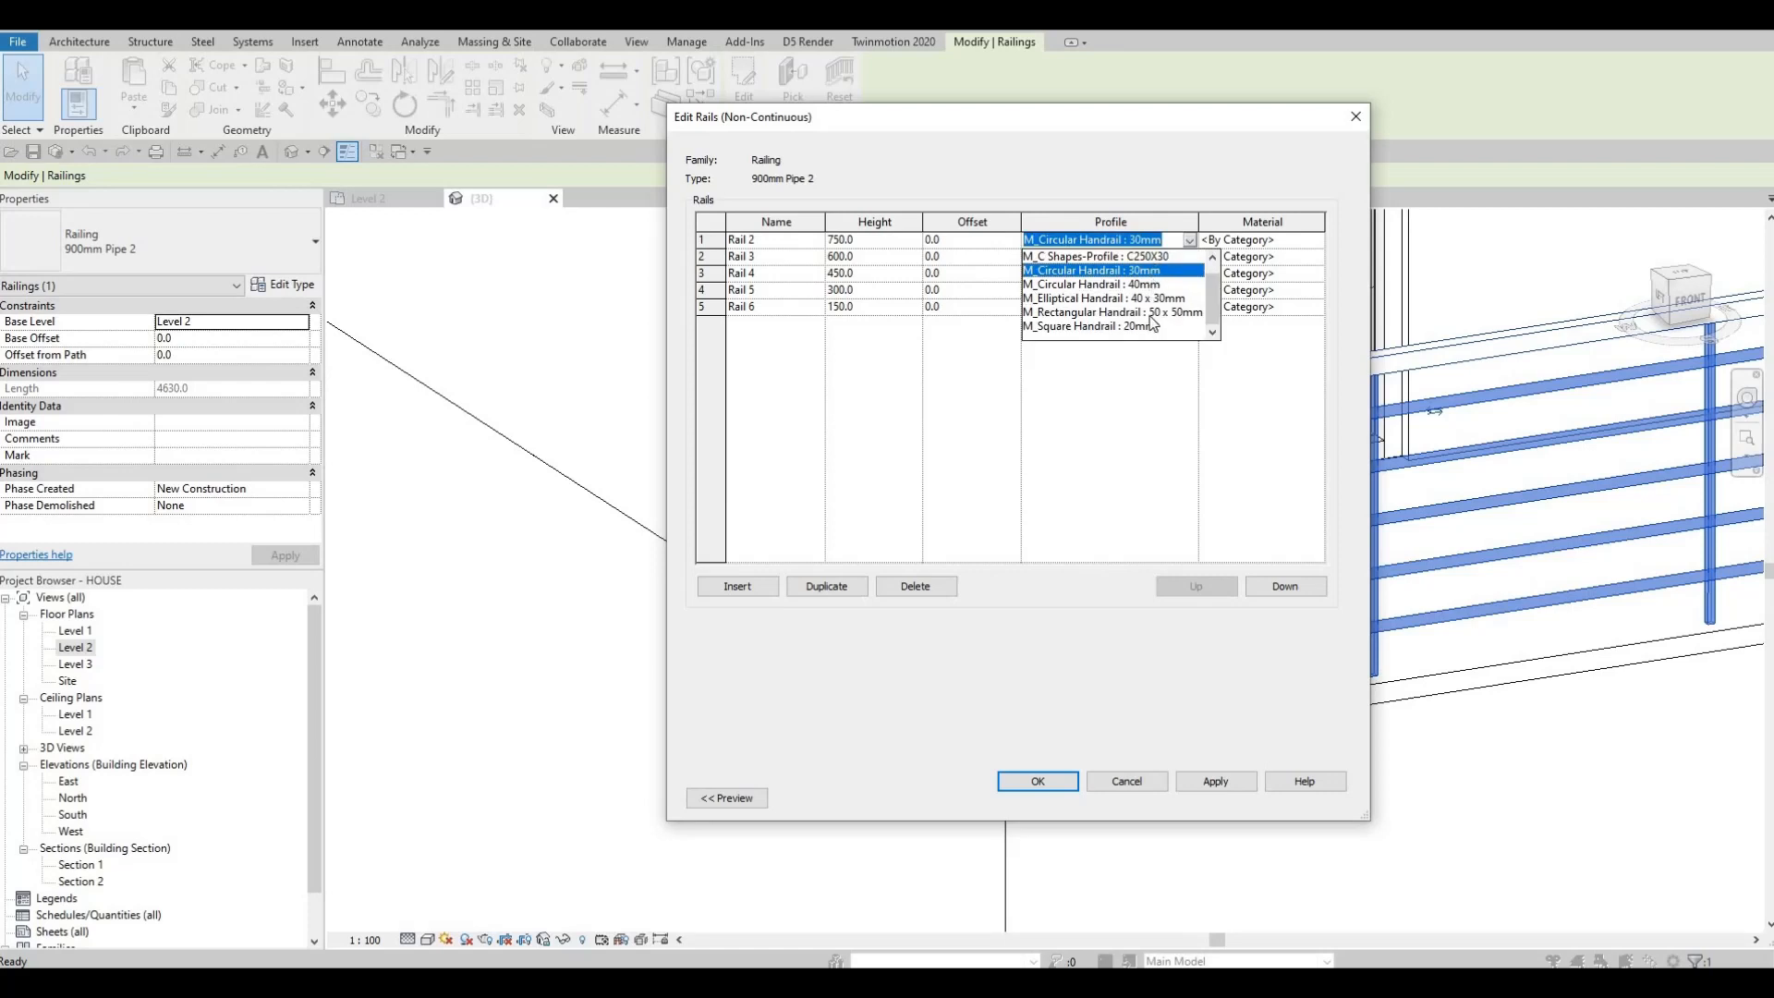
{"action": "left_click", "coordinate": [1109, 312]}
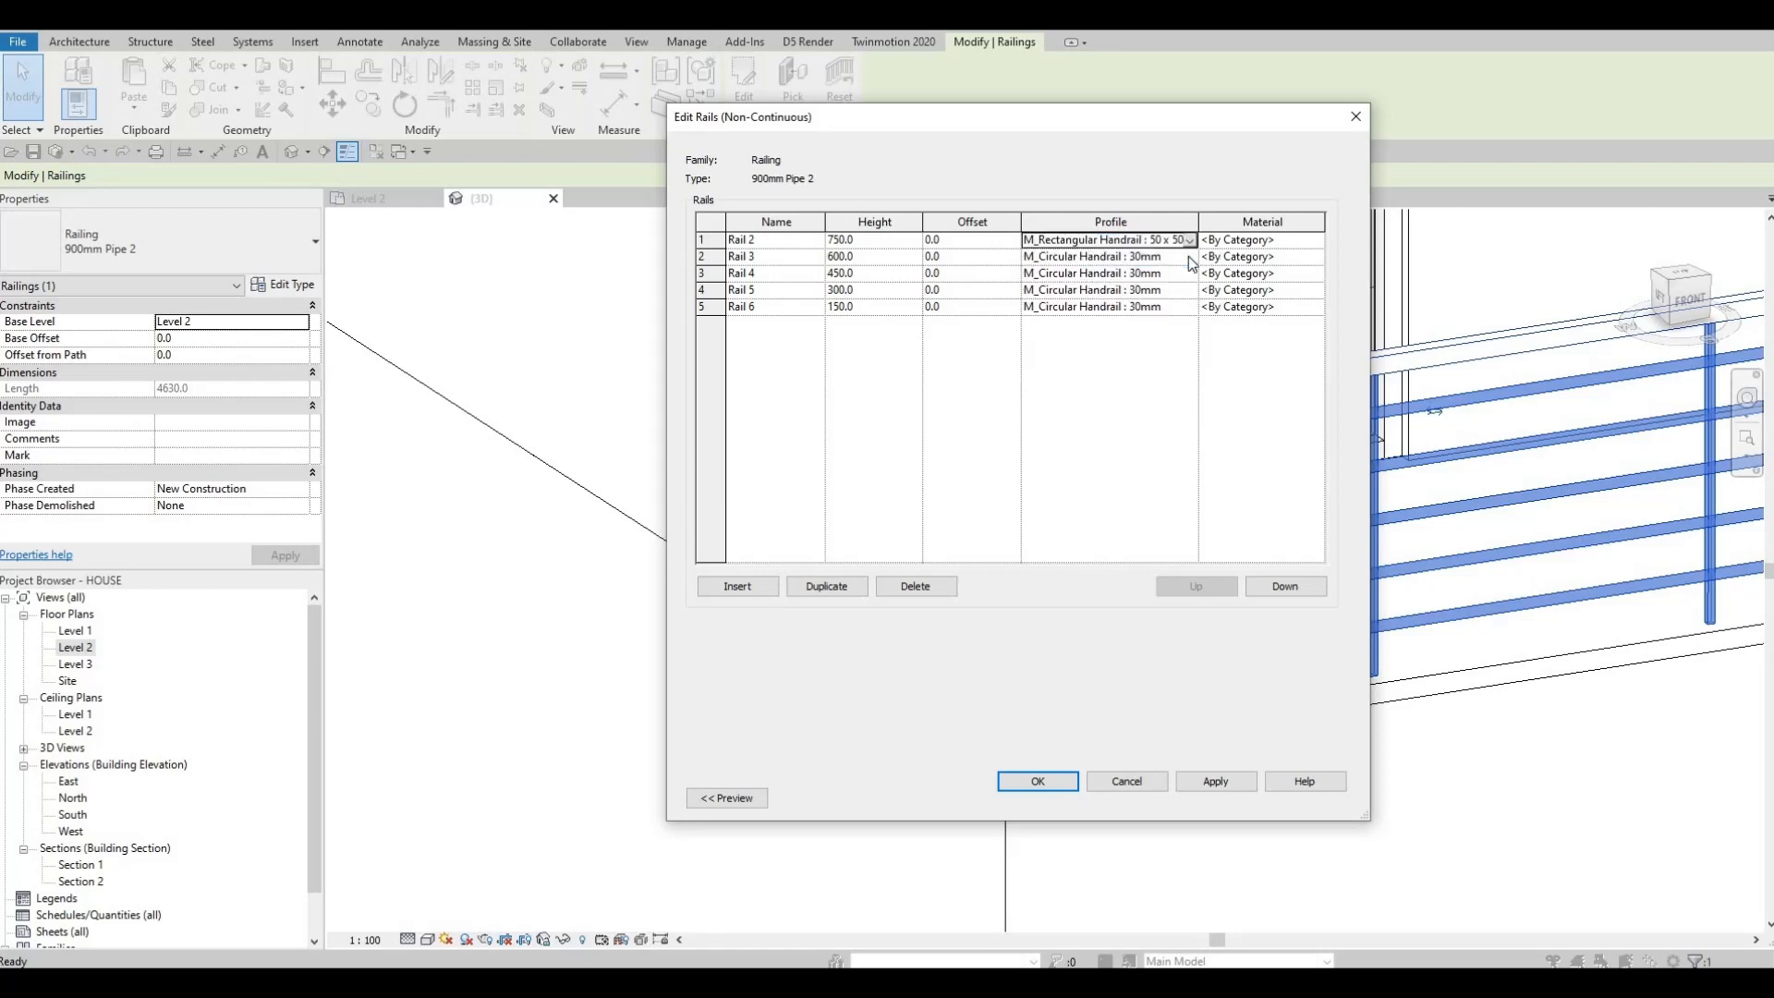
{"action": "left_click", "coordinate": [1188, 257]}
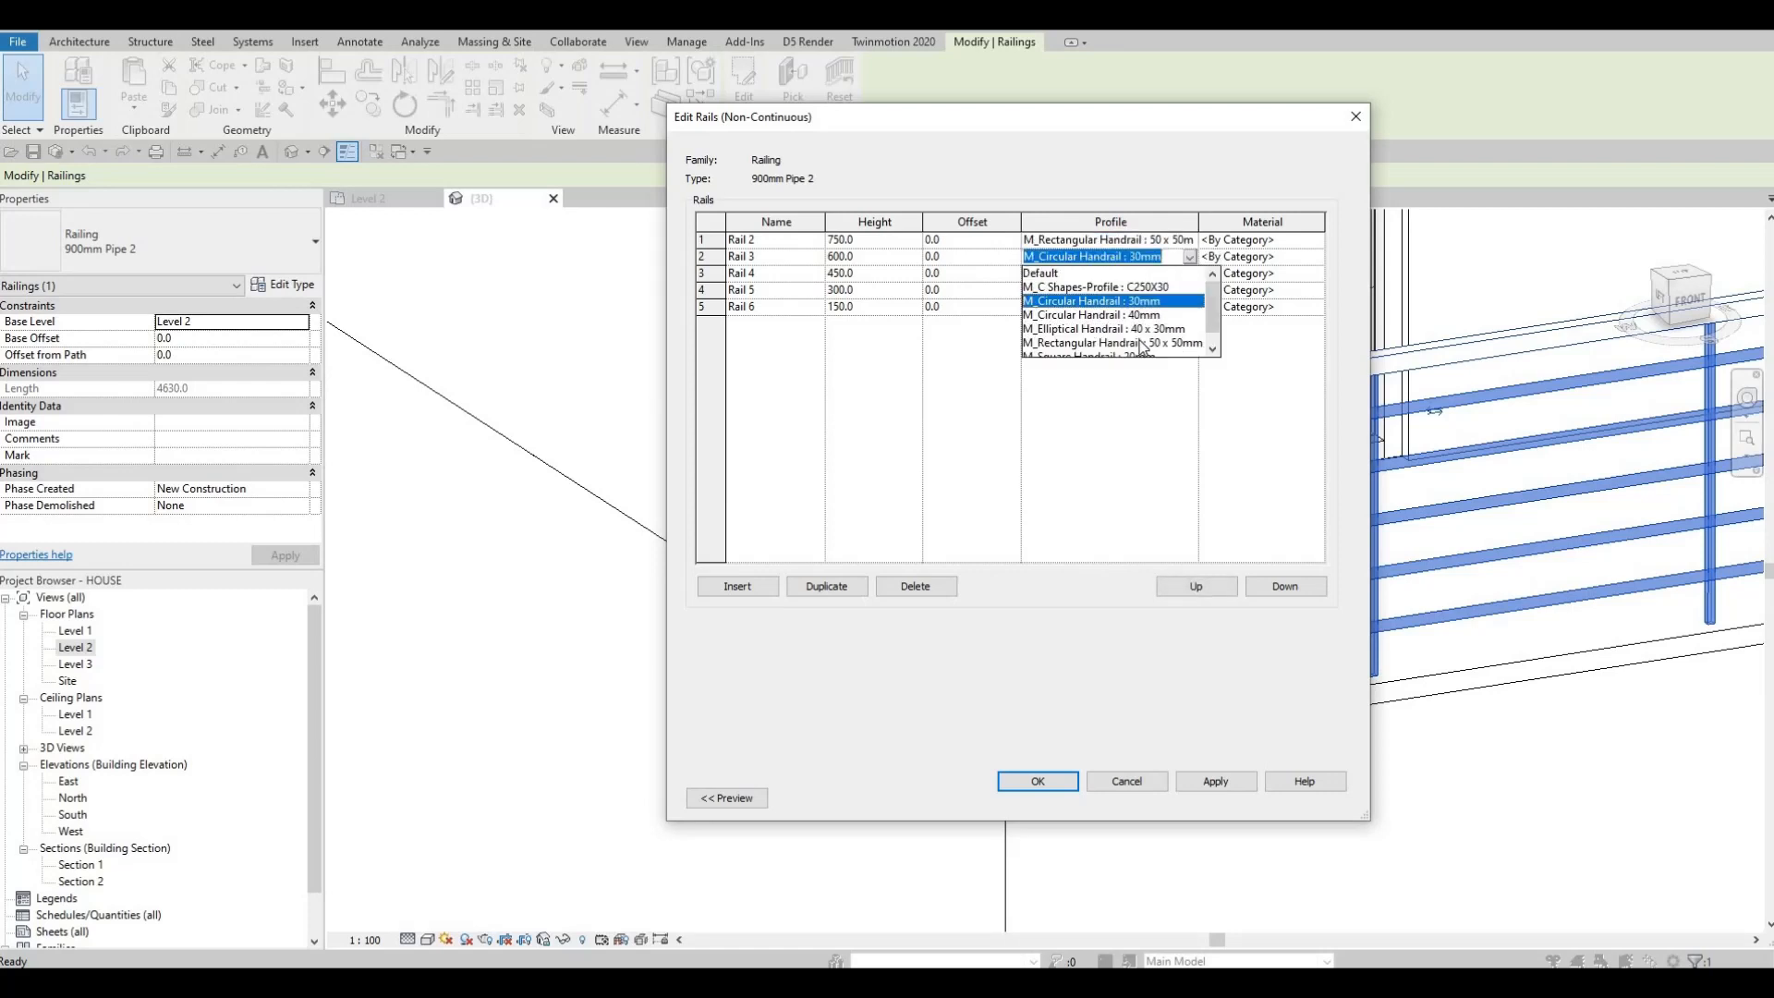
{"action": "left_click", "coordinate": [1108, 342]}
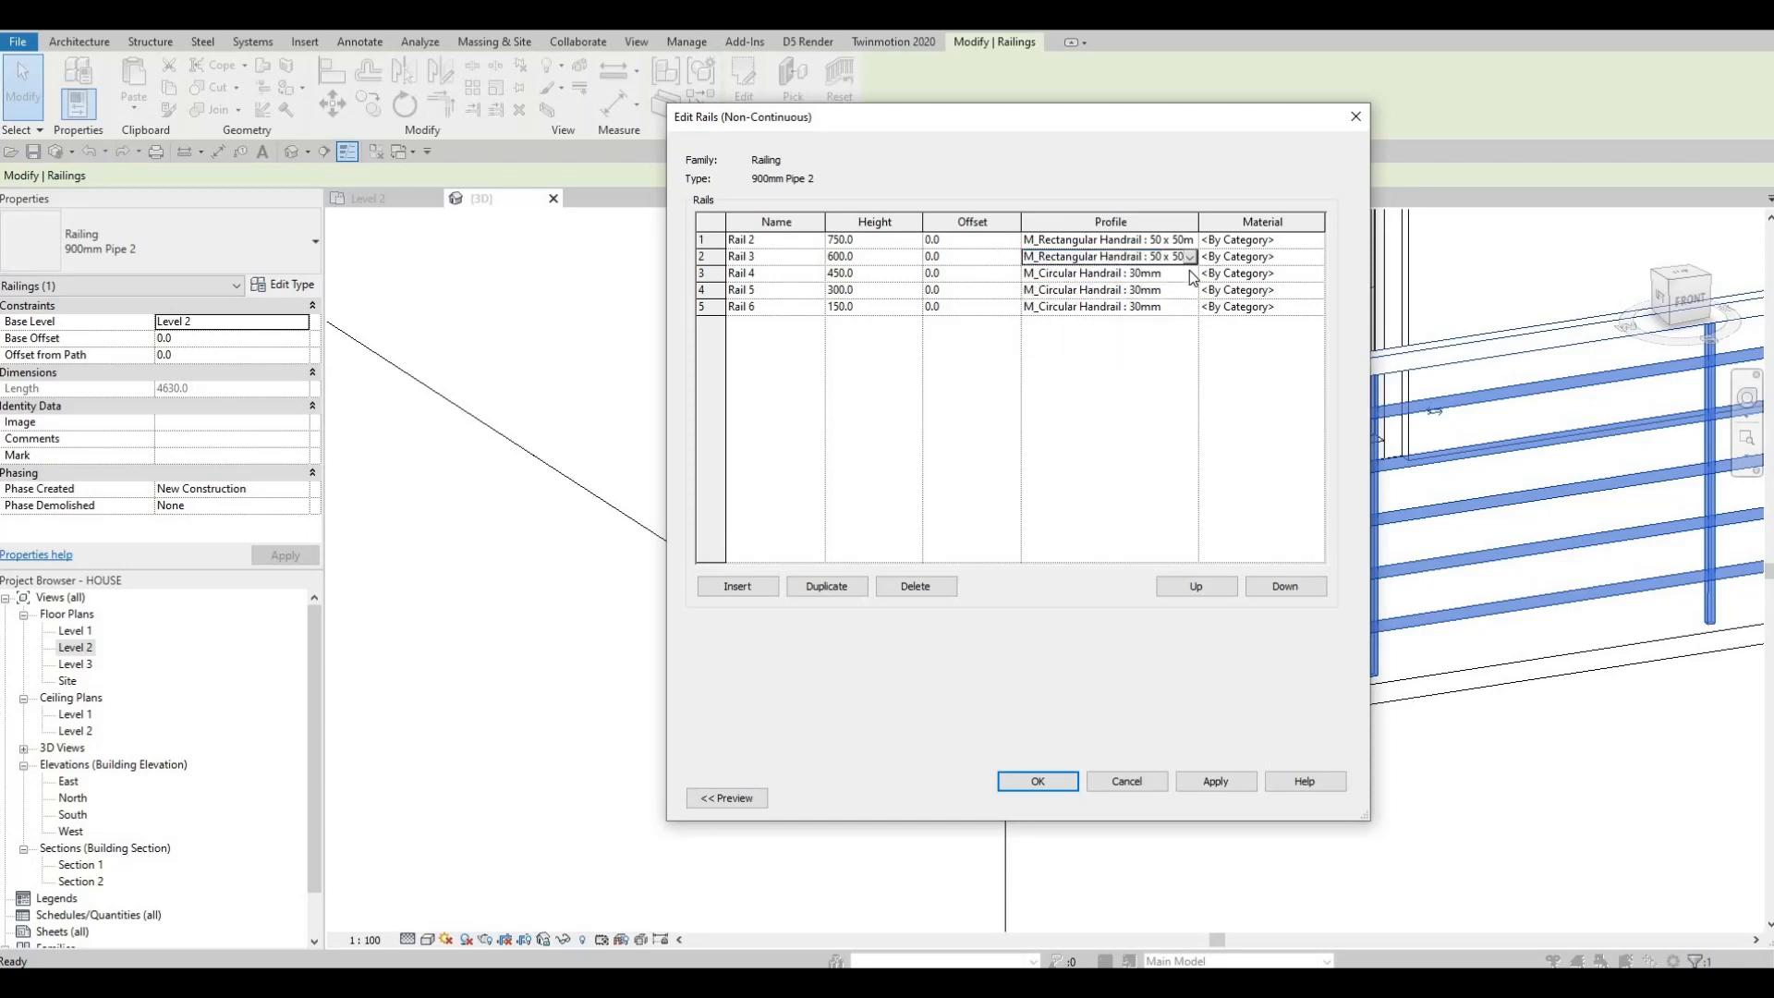
Set the profiles of Rail 4, Rail 5 and Rail 6 to M_Rectangular Handrail : 50 x 50mm
{"action": "left_click", "coordinate": [1189, 271]}
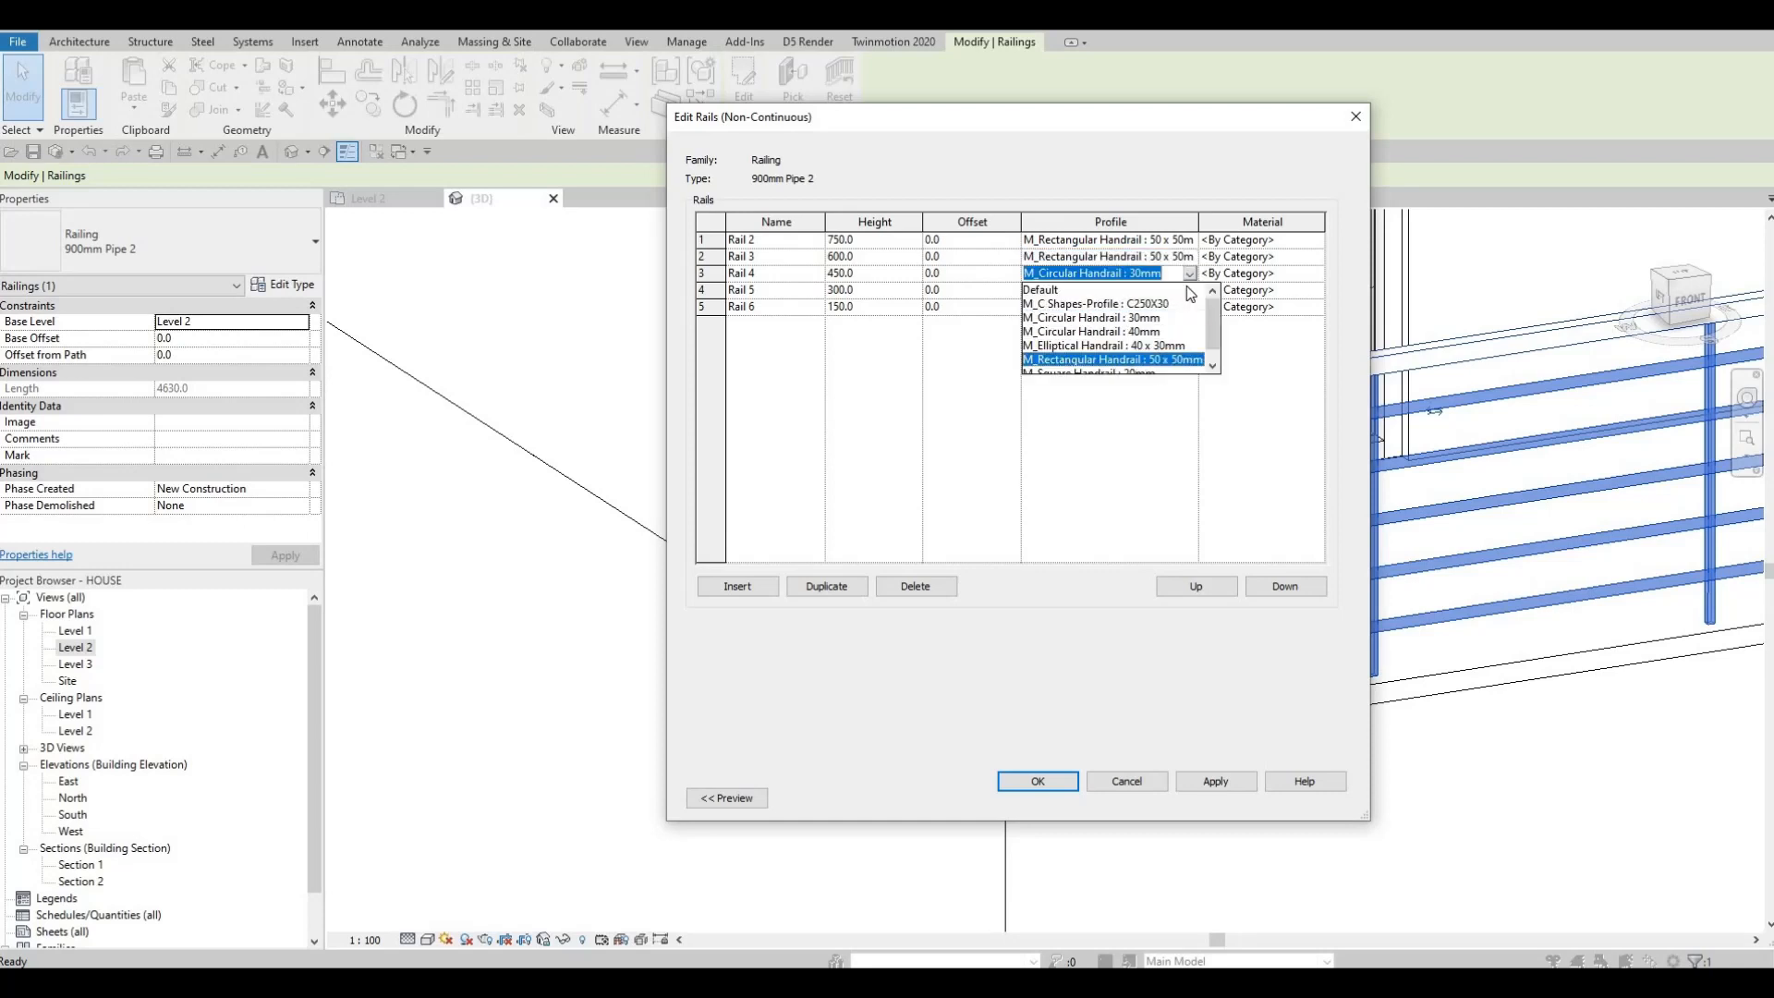
{"action": "left_click", "coordinate": [1109, 358]}
{"action": "left_click", "coordinate": [1188, 291]}
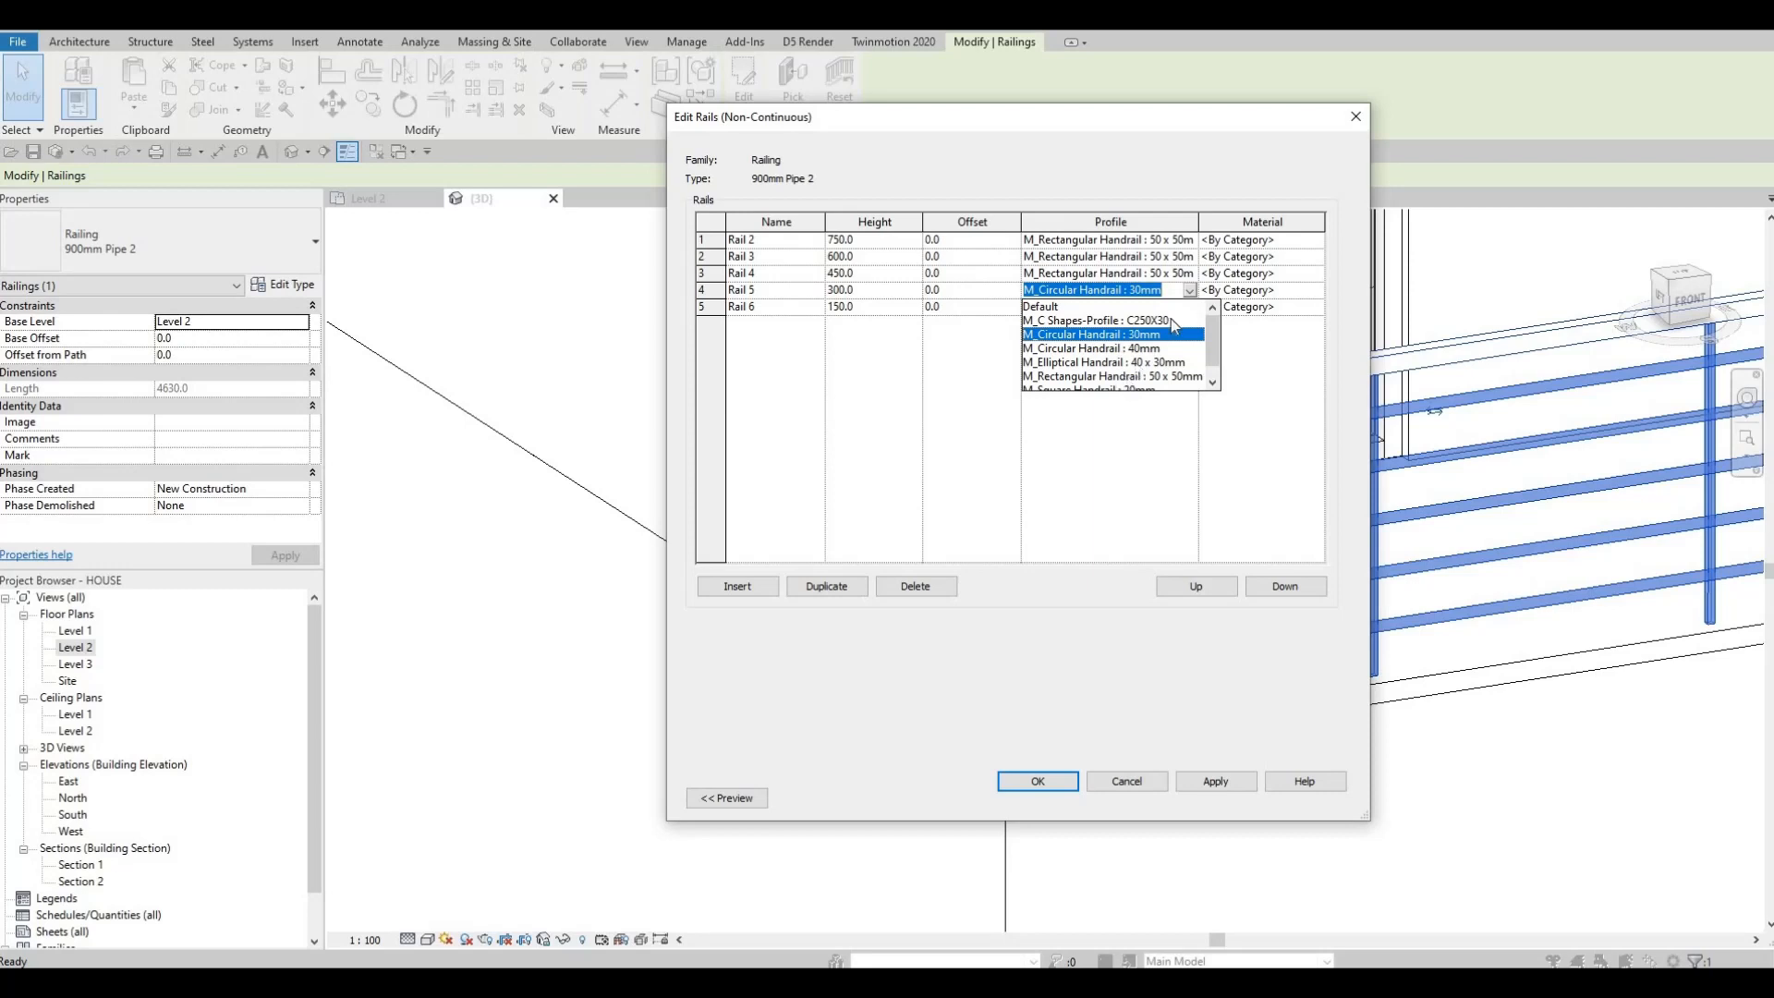
{"action": "left_click", "coordinate": [1109, 375]}
{"action": "left_click", "coordinate": [1187, 309]}
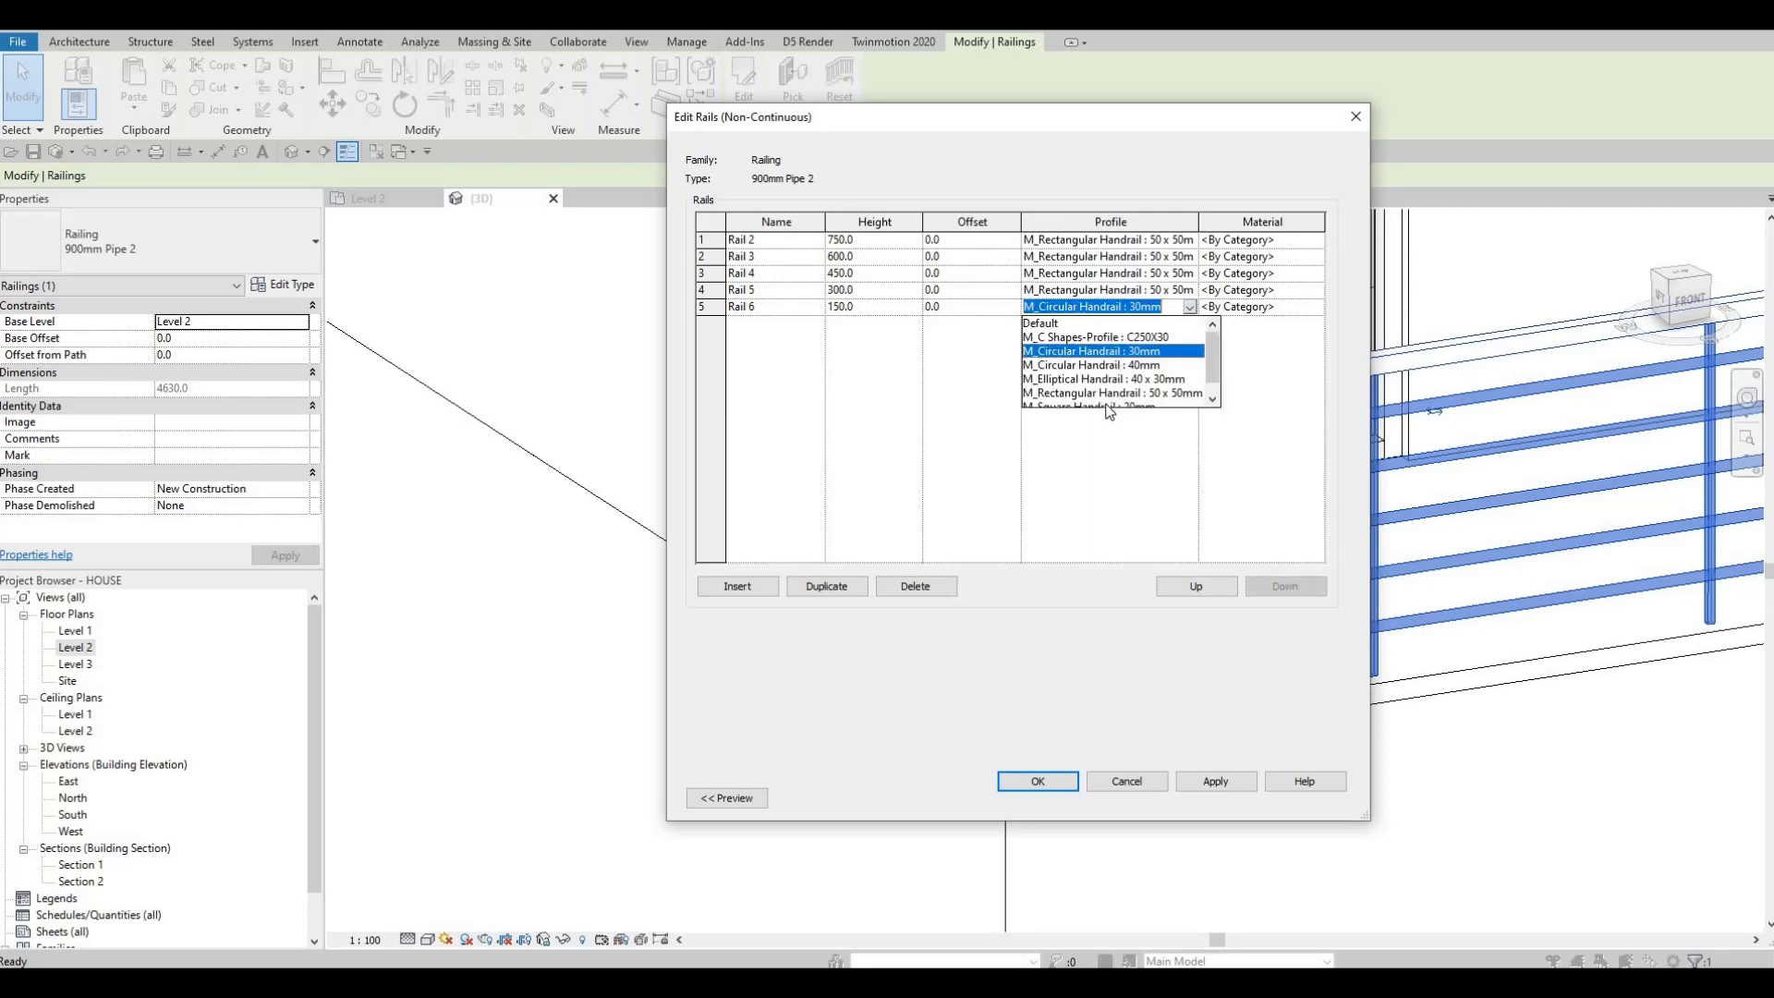
{"action": "left_click", "coordinate": [1109, 395]}
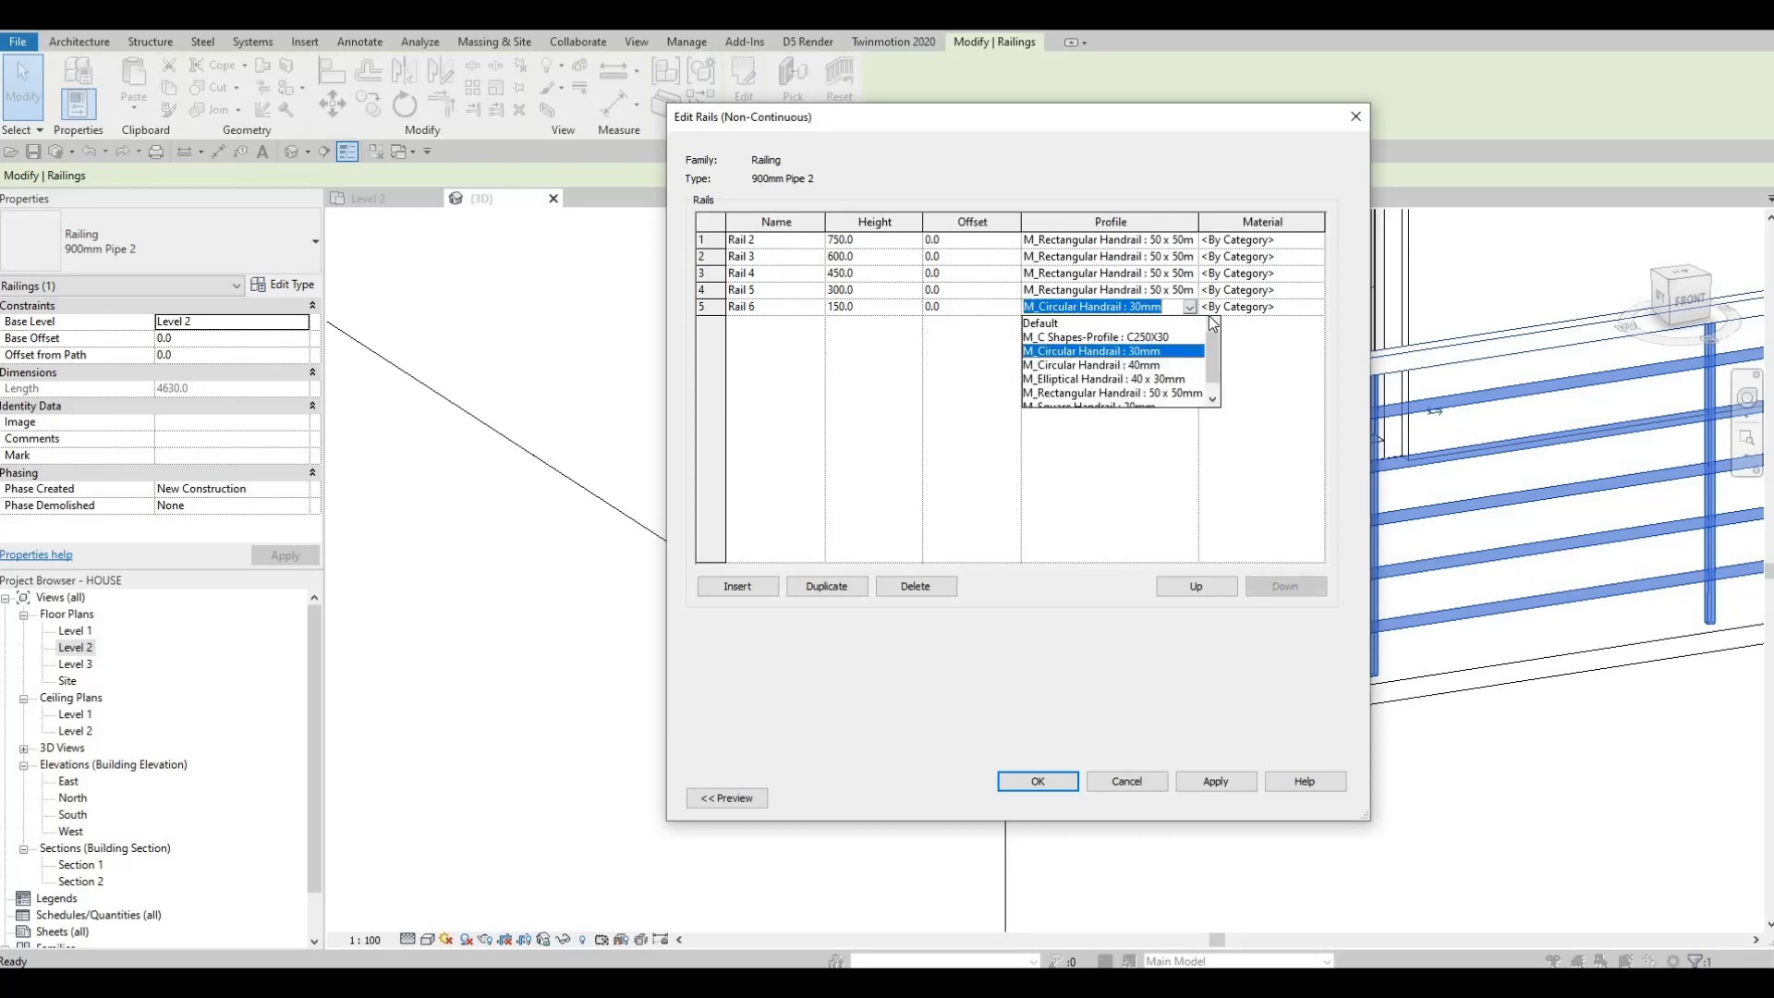
Add Aluminum 5005 from the AEC Materials library's Metal category to the project and assign it as Rail 2's material
{"action": "left_click", "coordinate": [1284, 243]}
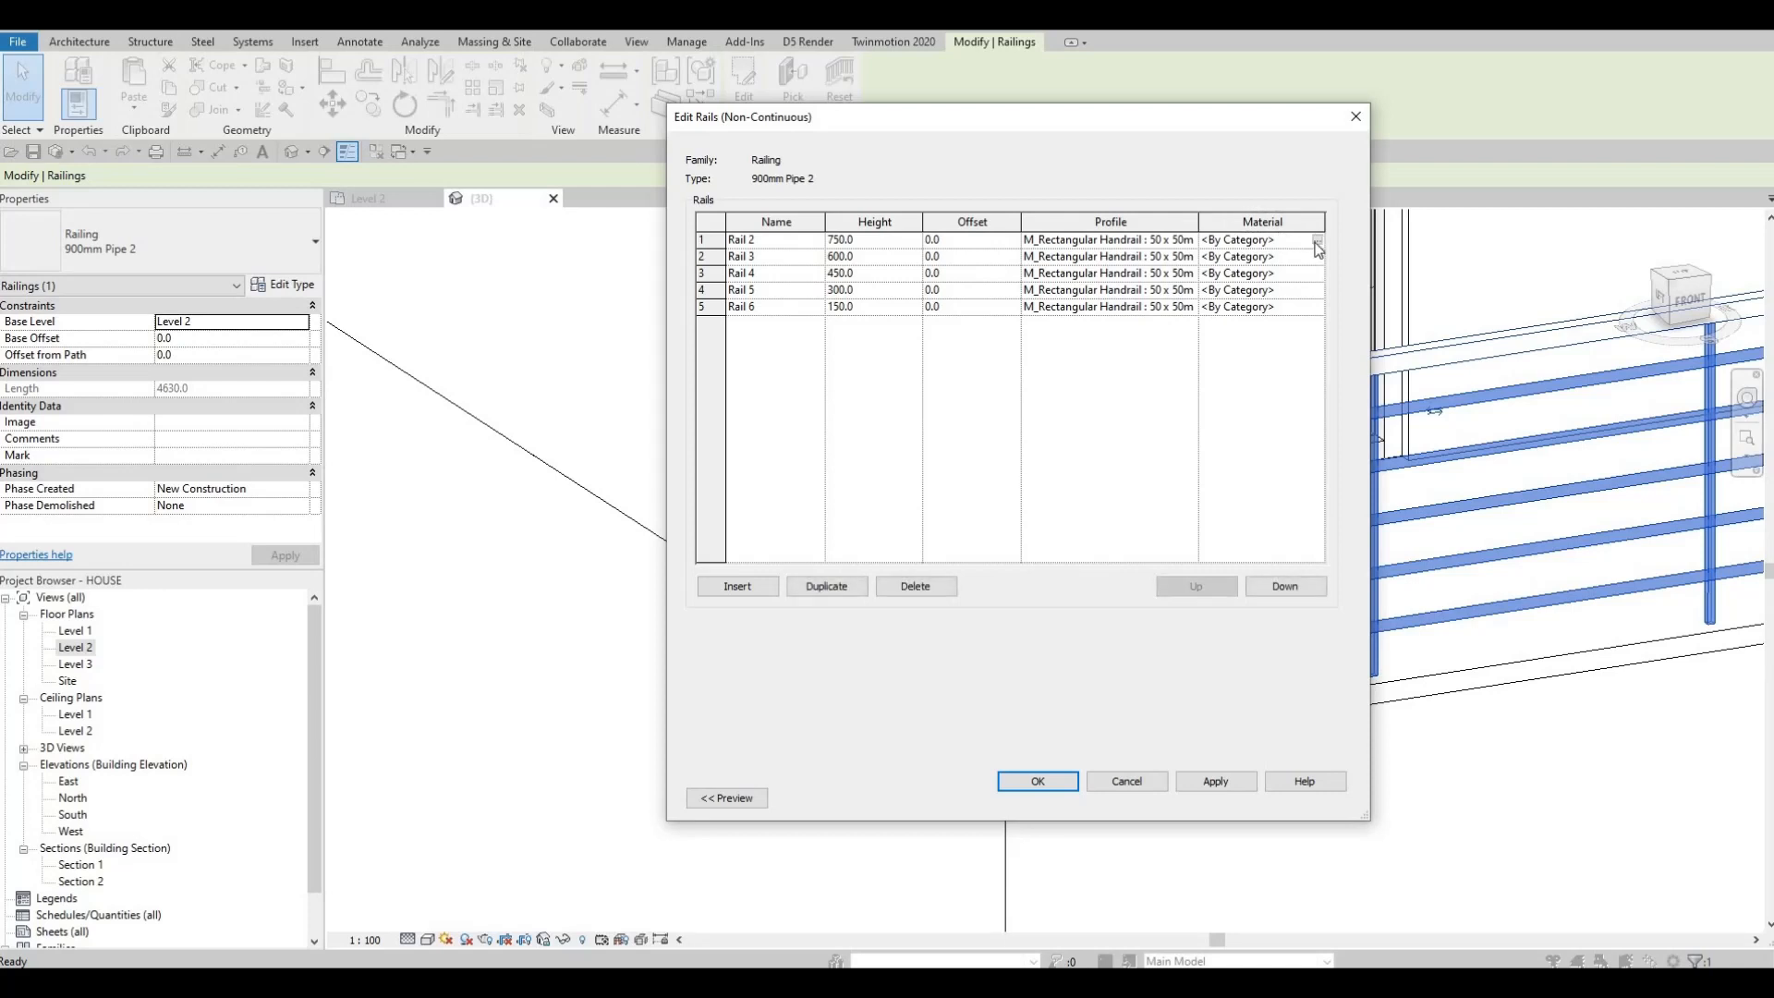
{"action": "left_click", "coordinate": [1315, 240]}
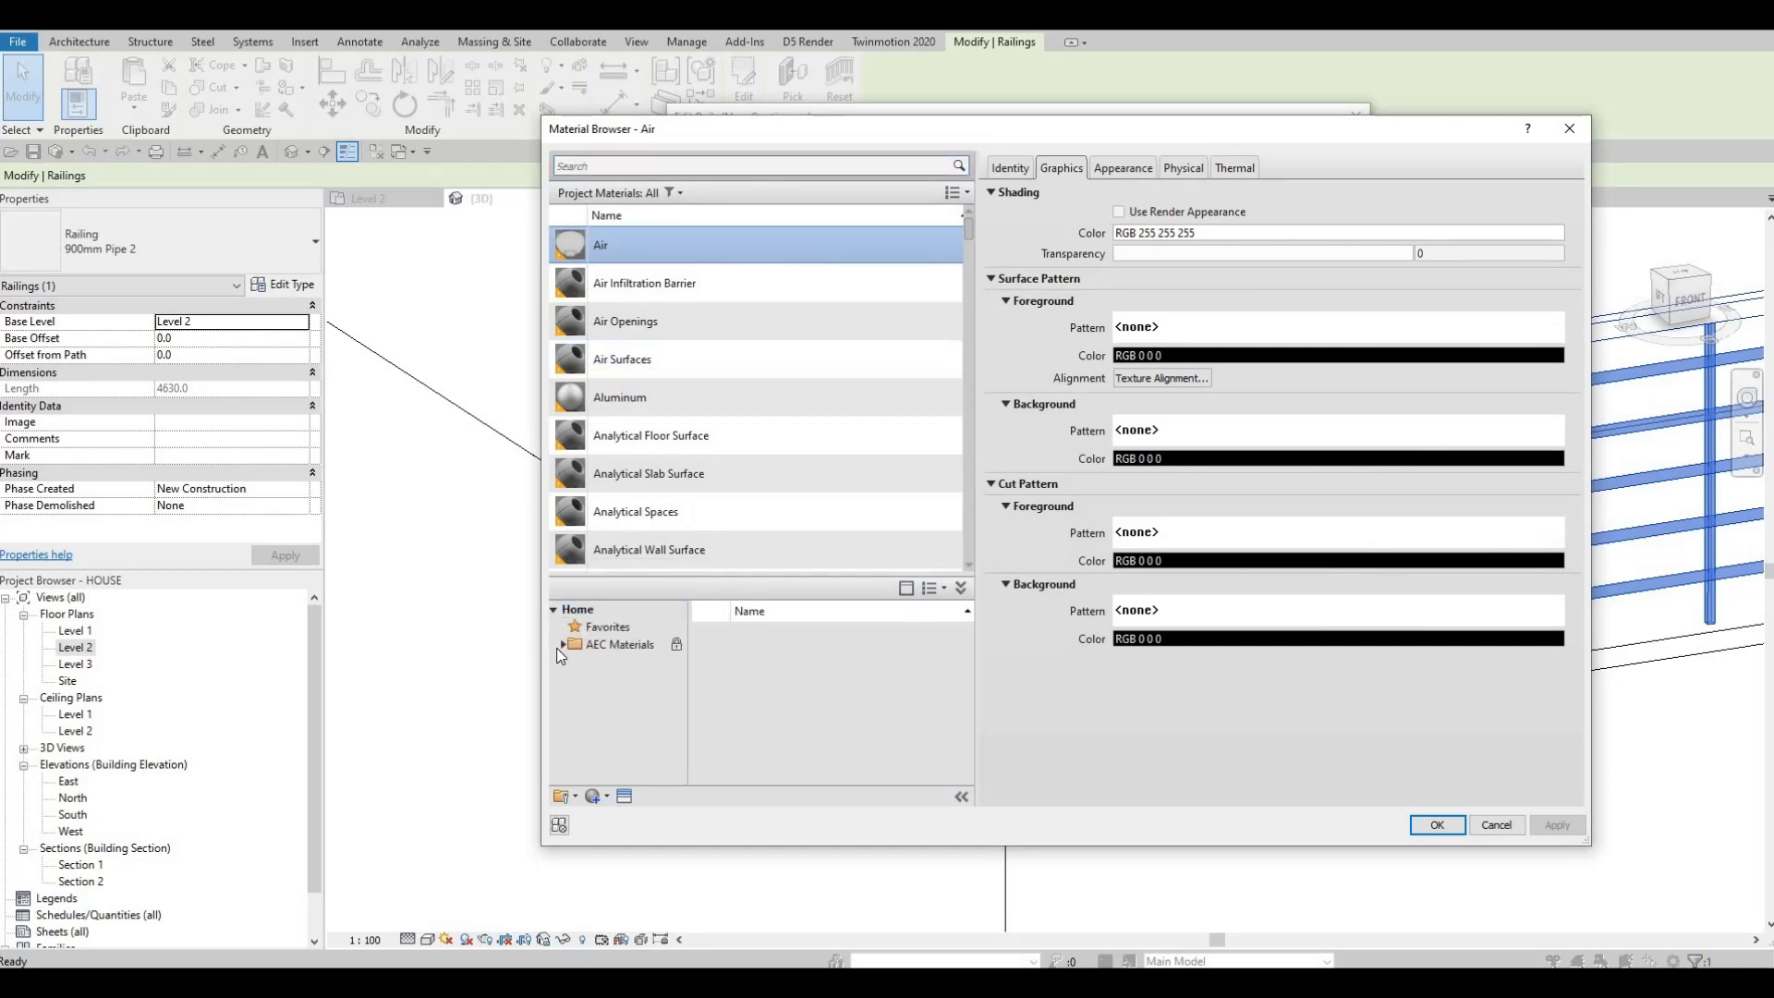
{"action": "left_click", "coordinate": [615, 644]}
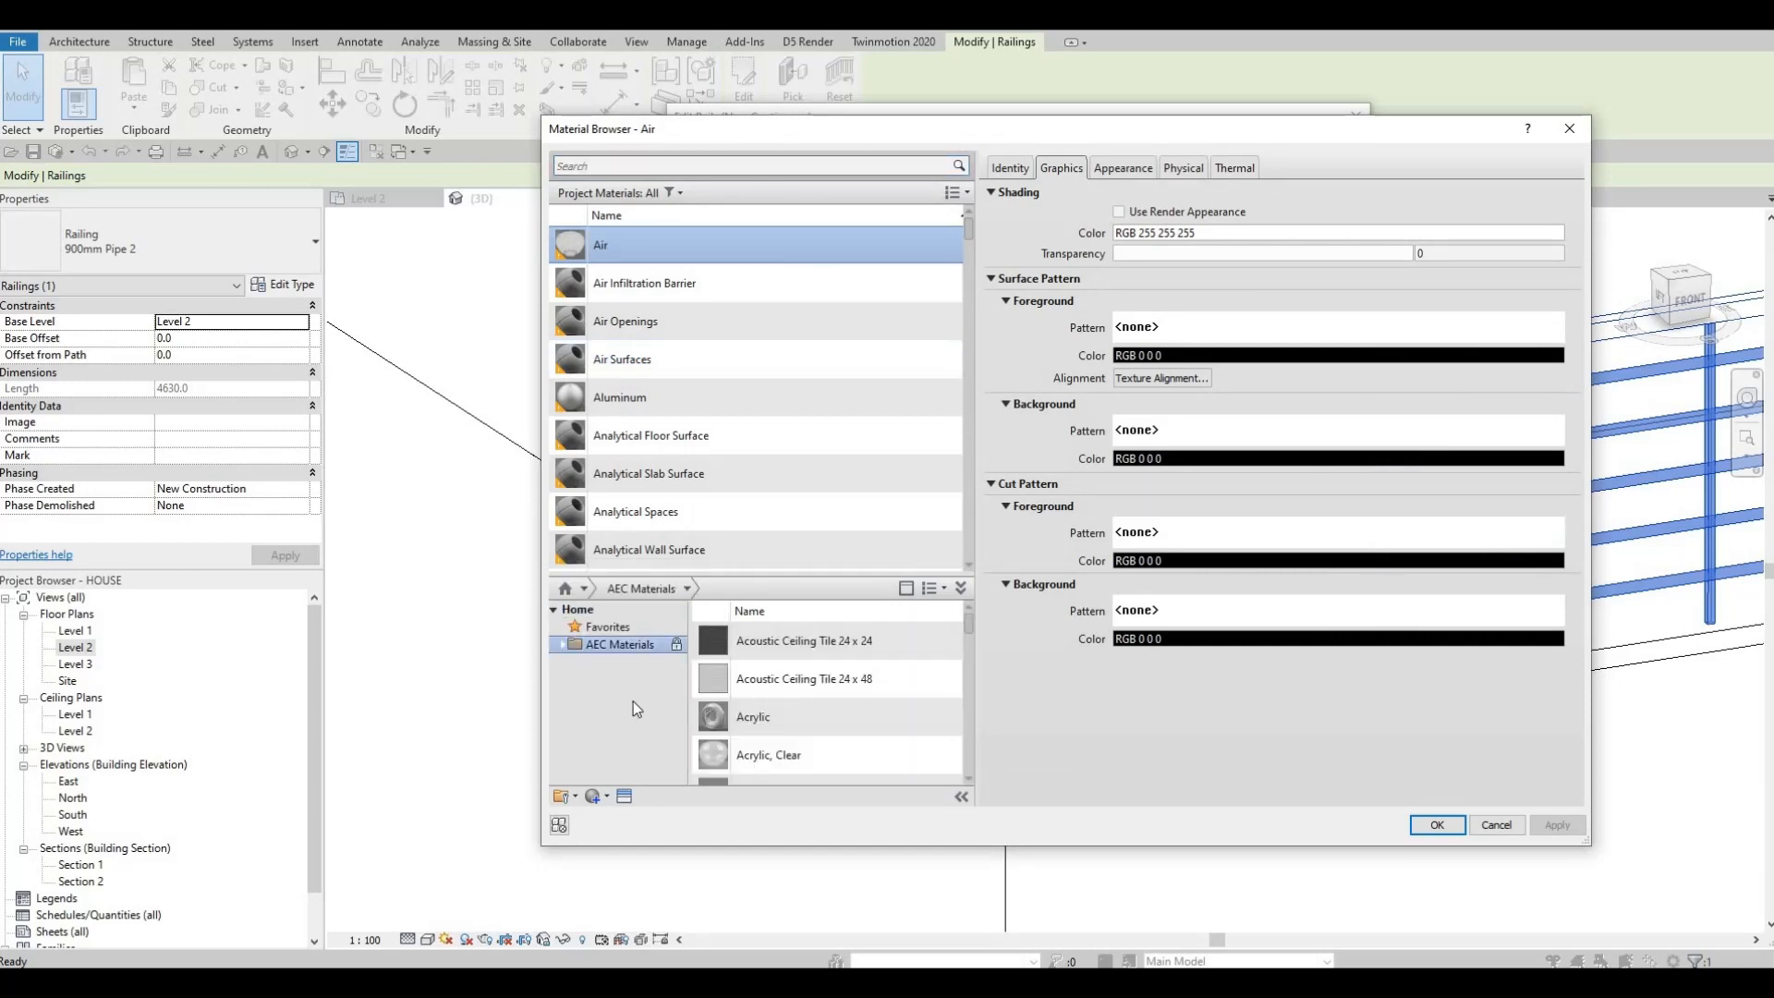
{"action": "left_click", "coordinate": [561, 645]}
{"action": "scroll", "coordinate": [619, 735], "scroll_direction": "down", "scroll_amount": 2}
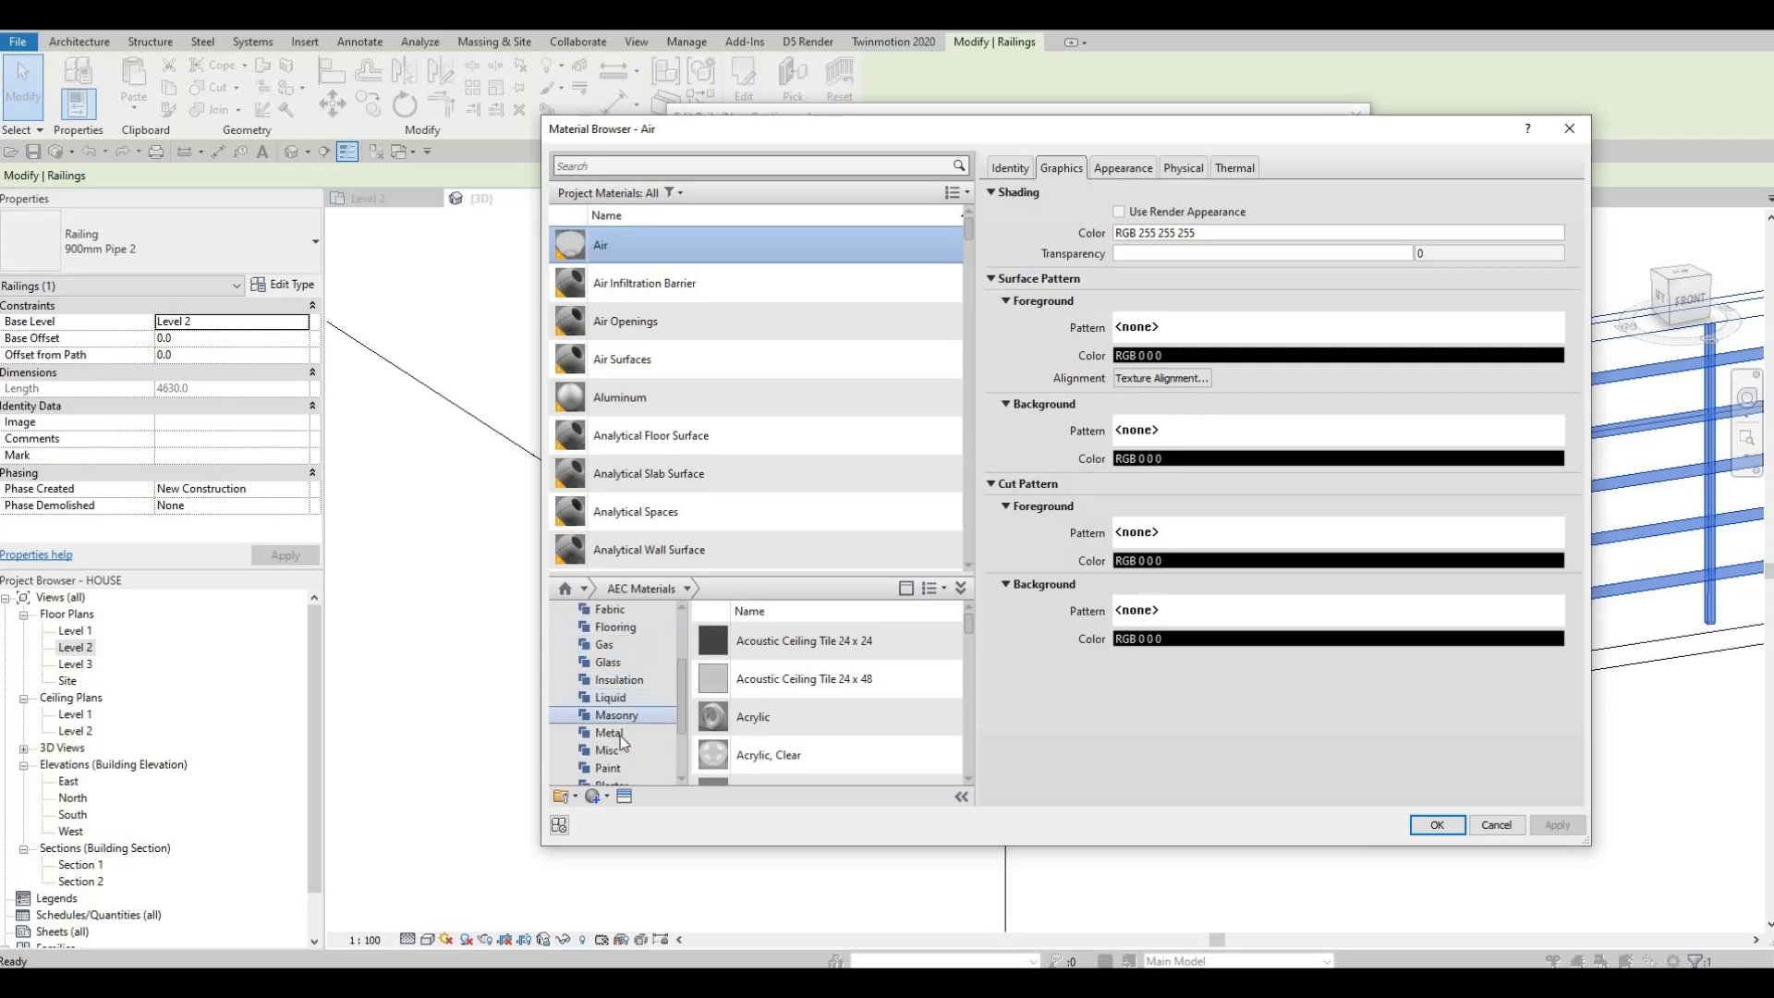
{"action": "scroll", "coordinate": [621, 751], "scroll_direction": "down", "scroll_amount": 1}
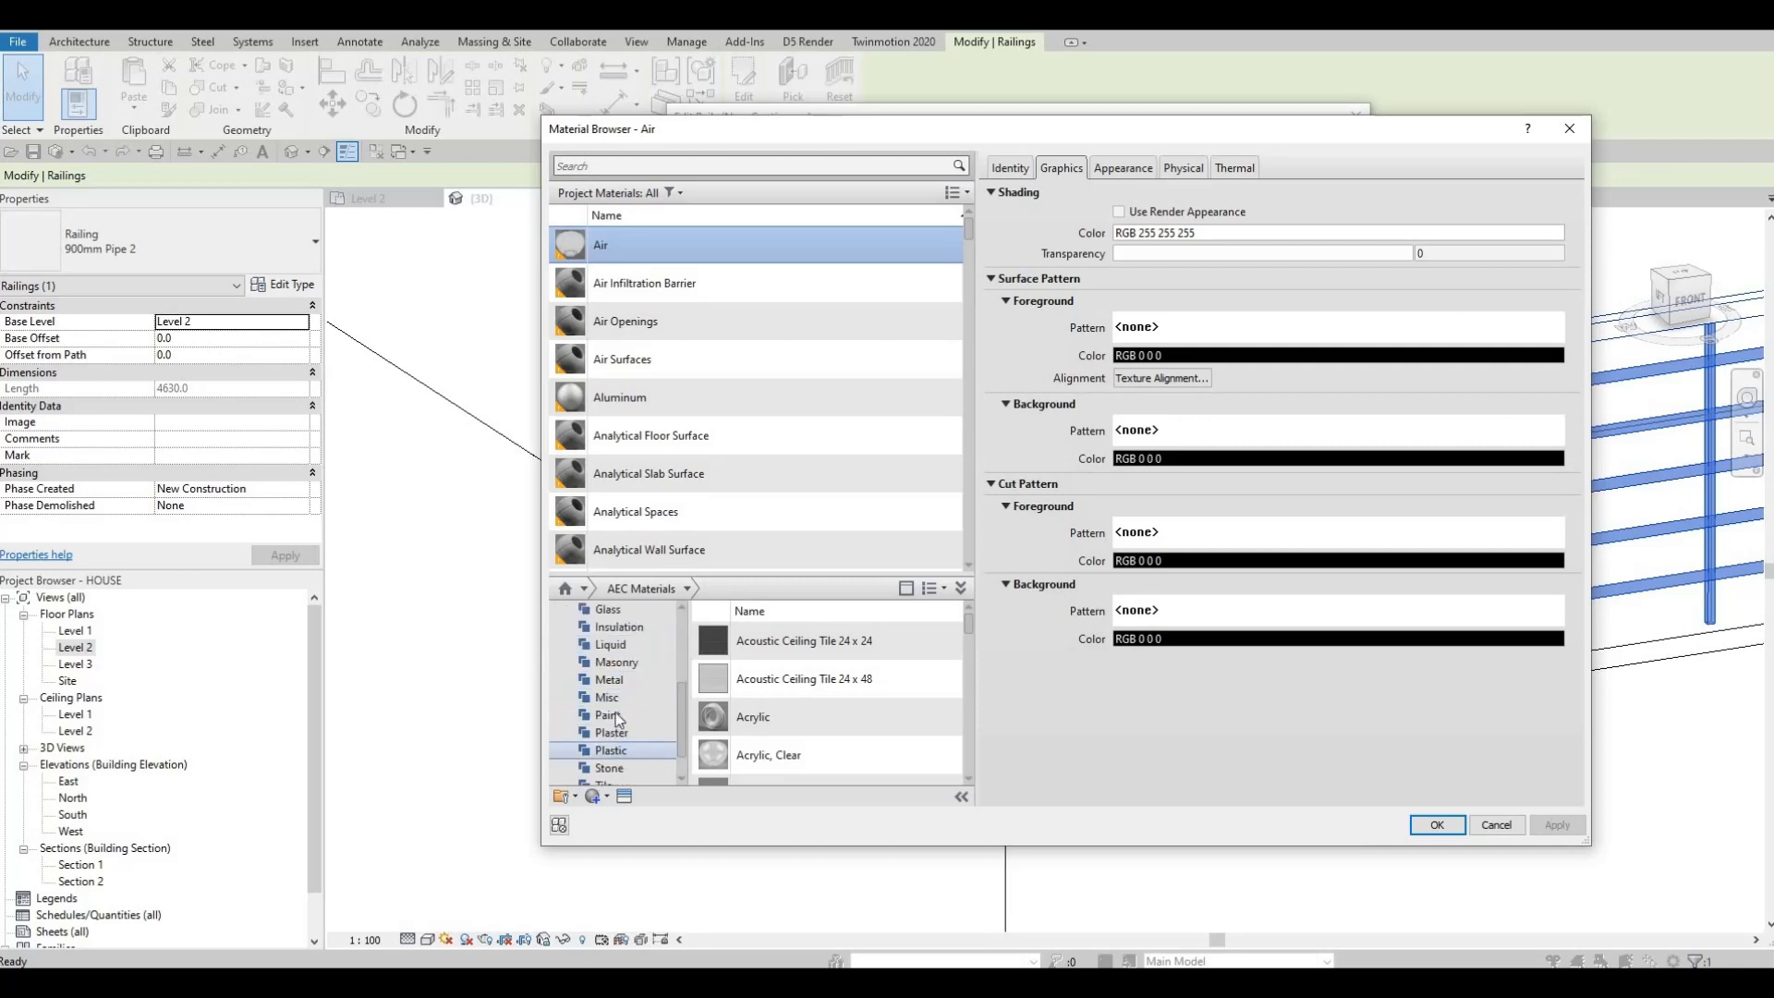
{"action": "left_click", "coordinate": [609, 680]}
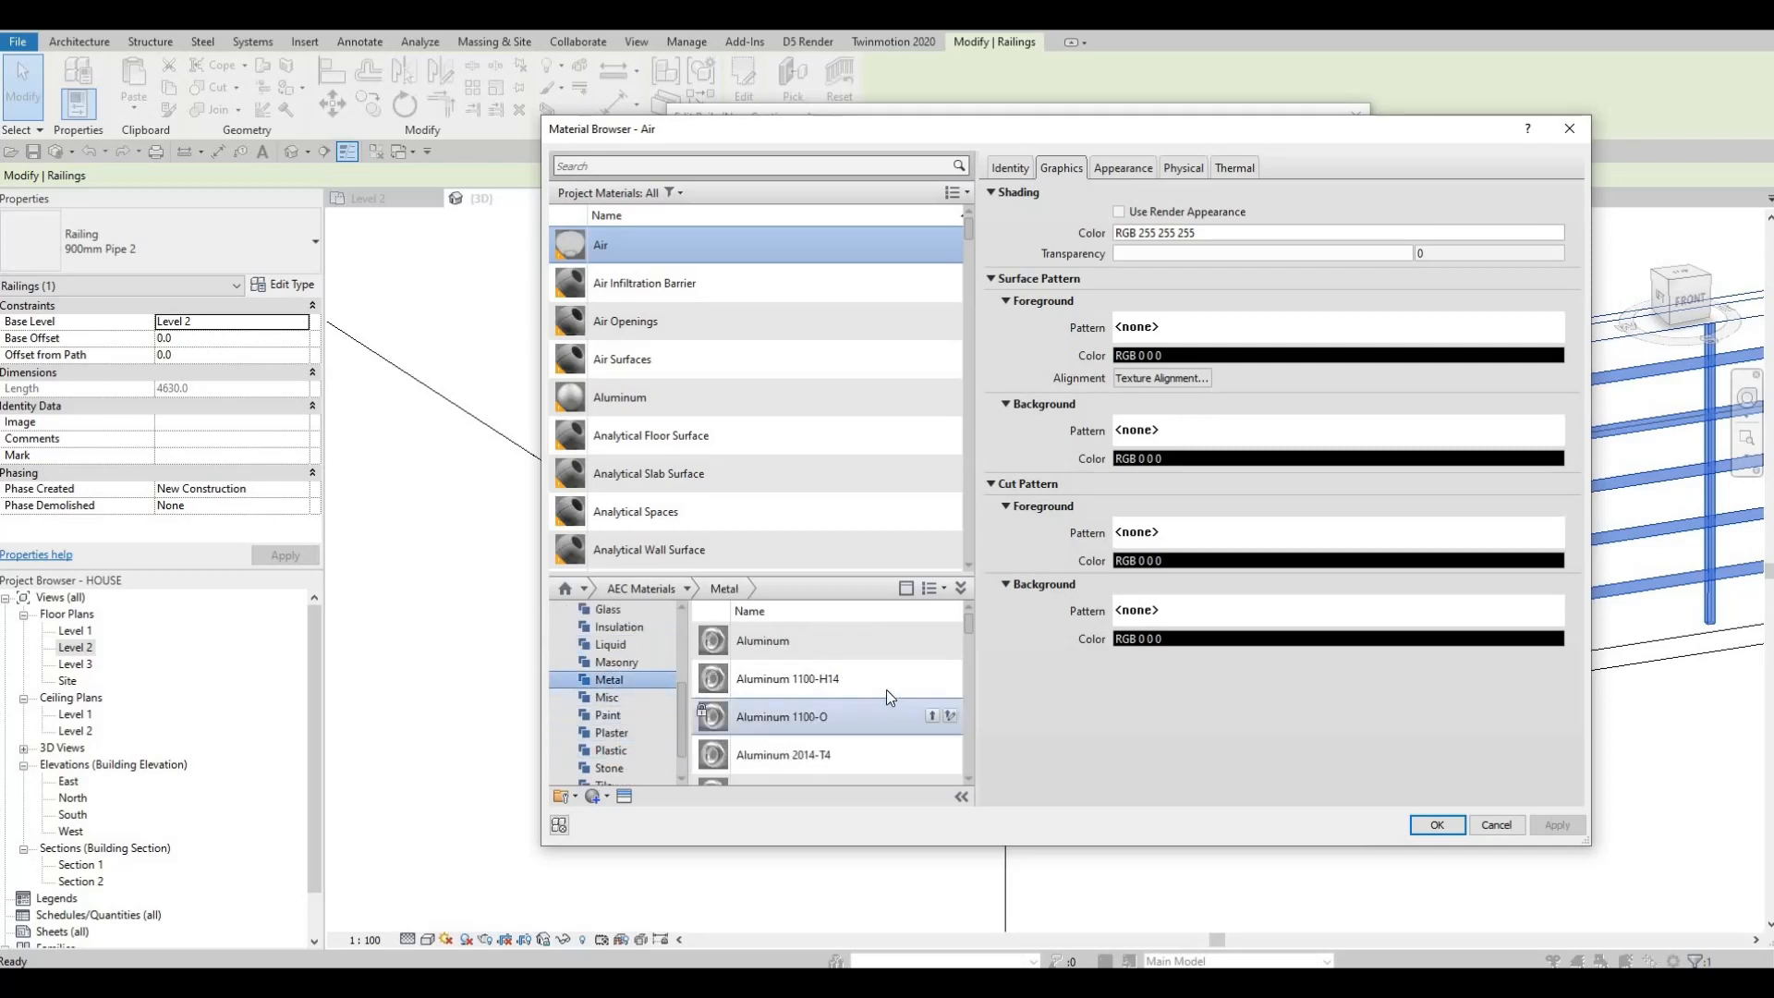
{"action": "left_click", "coordinate": [931, 673]}
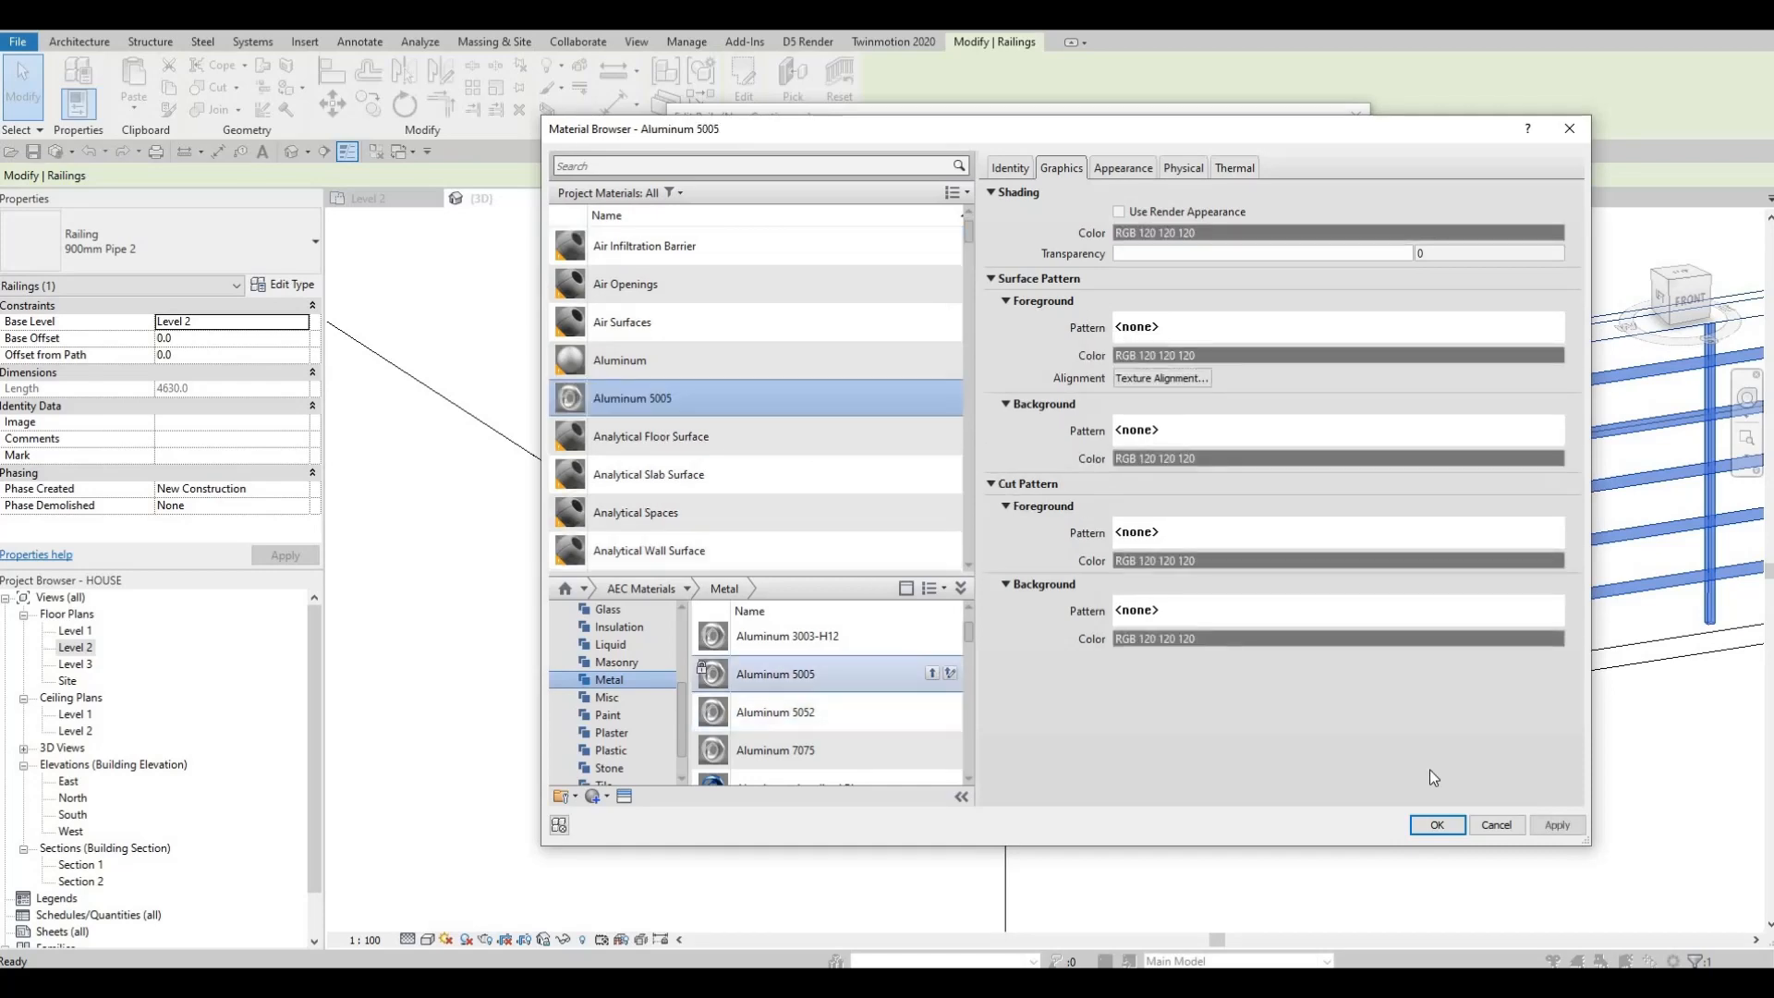
{"action": "left_click", "coordinate": [1431, 823]}
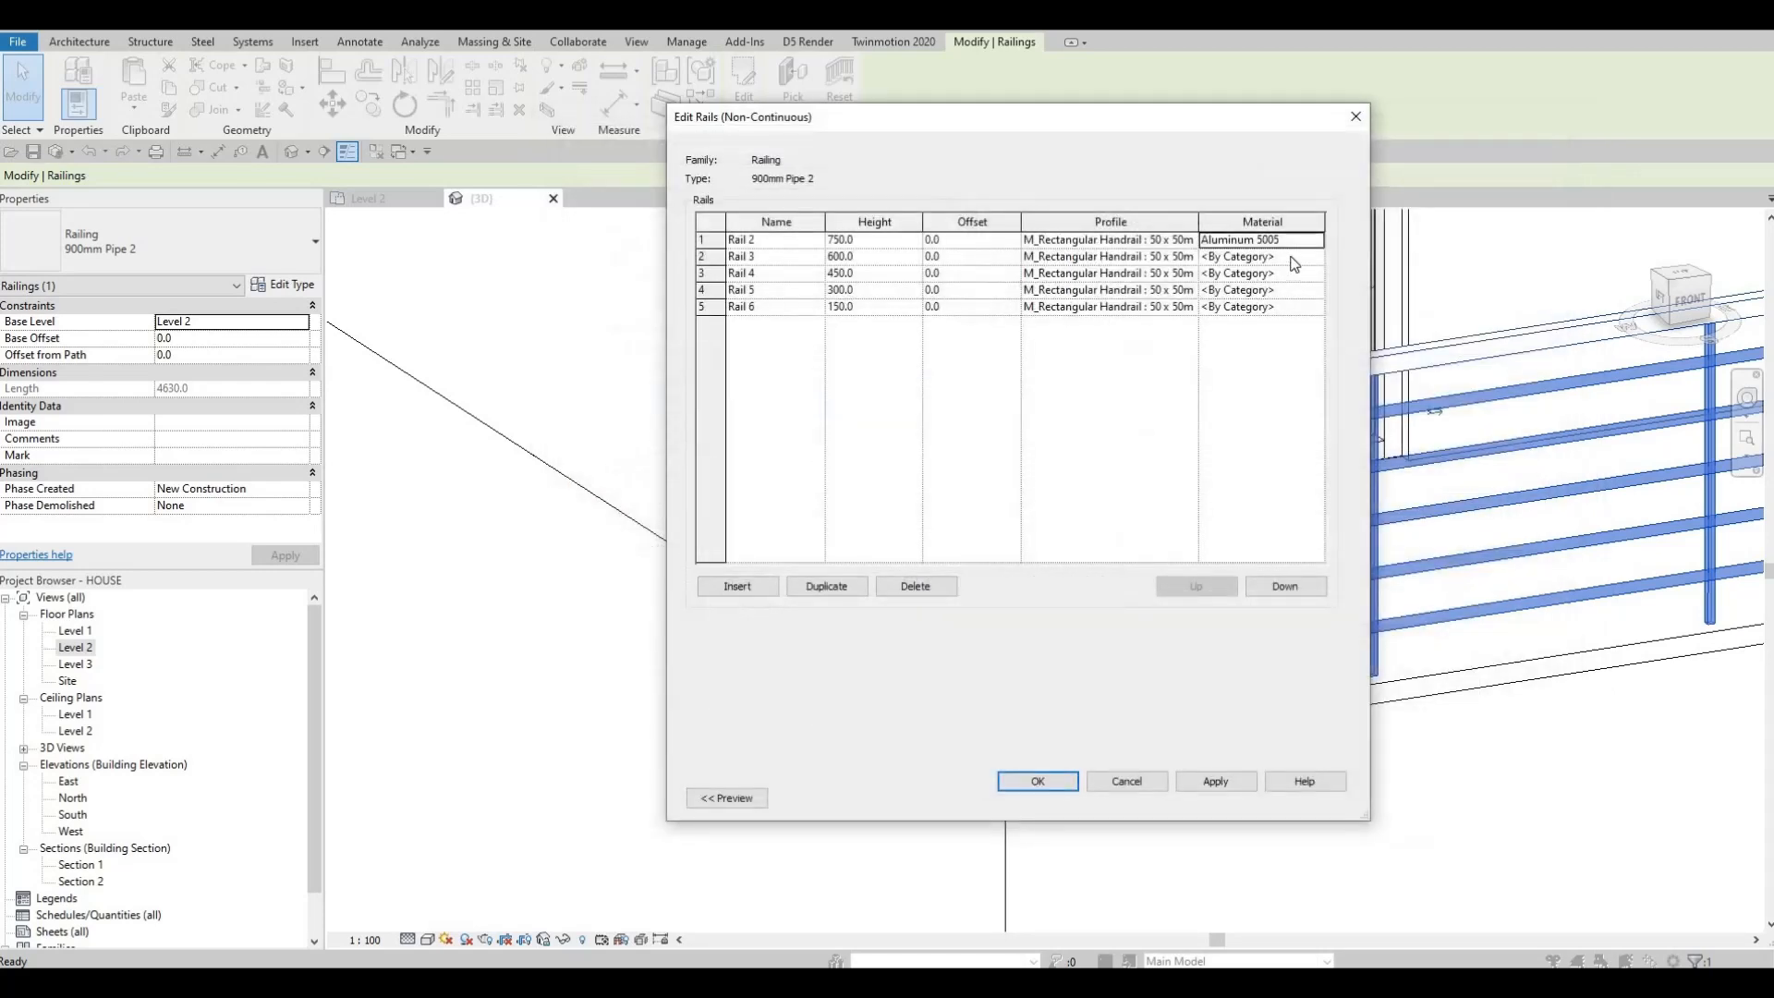
Set the material of Rail 3 and Rail 4 to Aluminum 5005
{"action": "left_click", "coordinate": [1317, 261]}
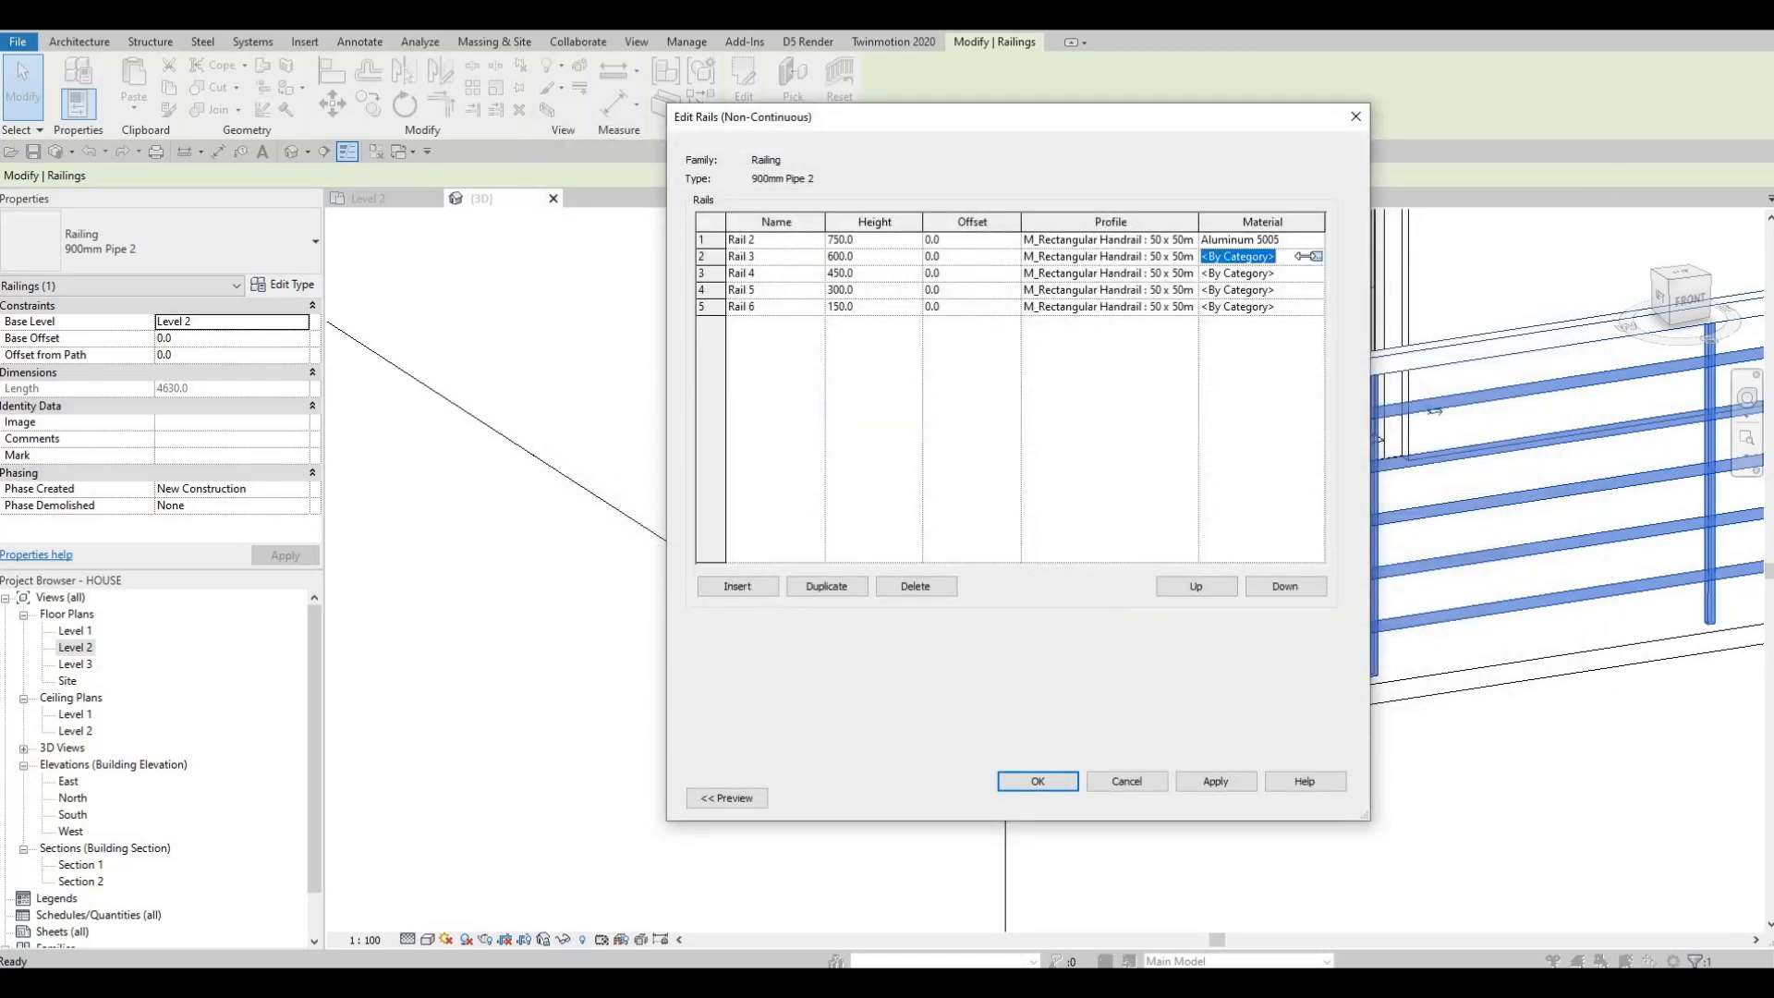
{"action": "left_click", "coordinate": [1316, 256]}
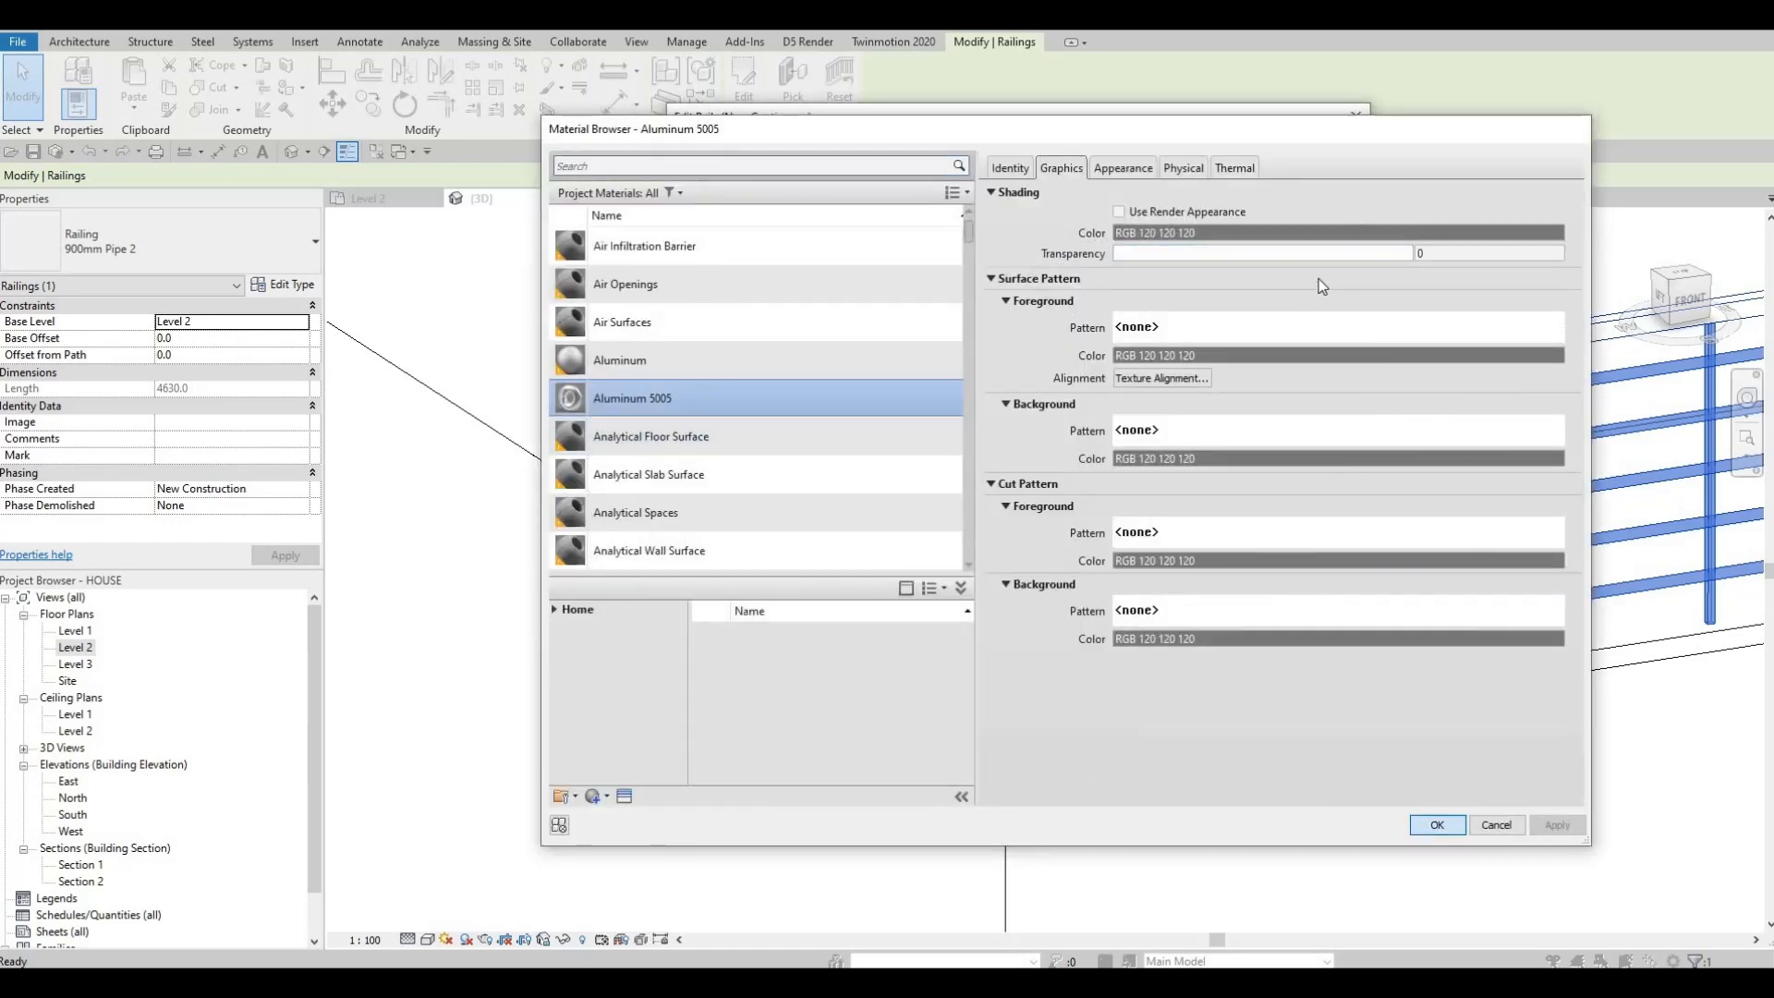
{"action": "key", "text": "Return"}
{"action": "left_click", "coordinate": [1317, 273]}
{"action": "left_click", "coordinate": [1317, 272]}
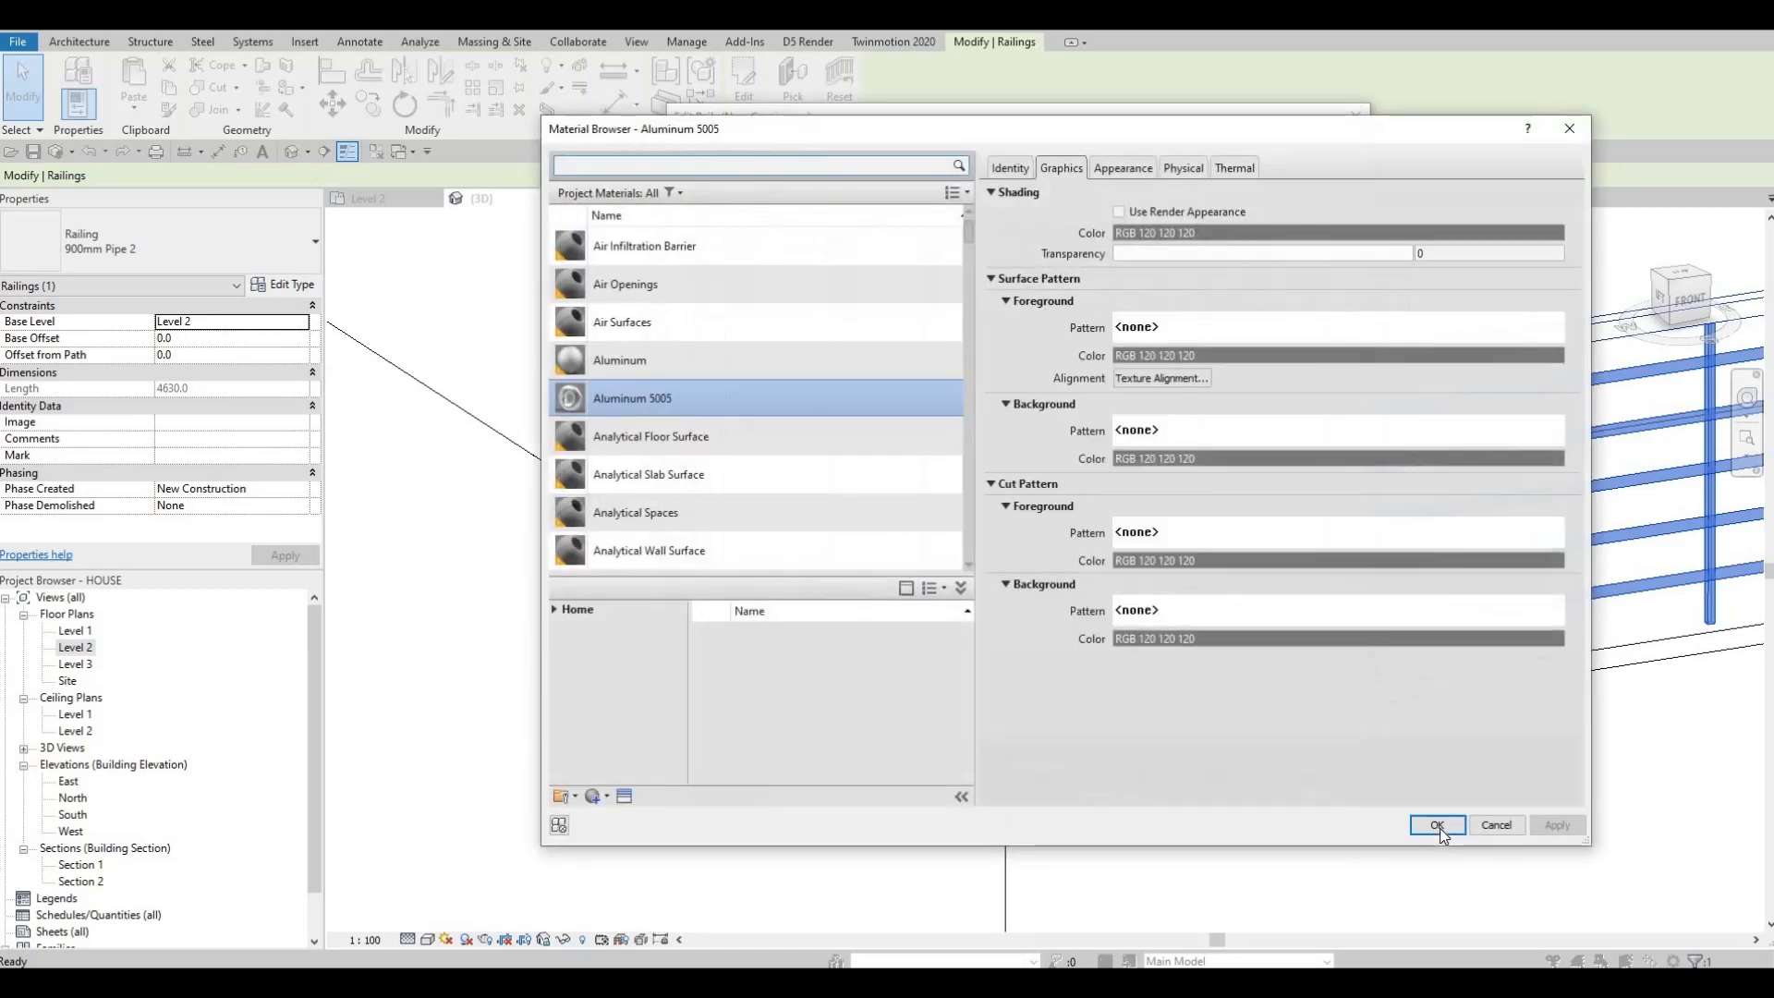
{"action": "key", "text": "Return"}
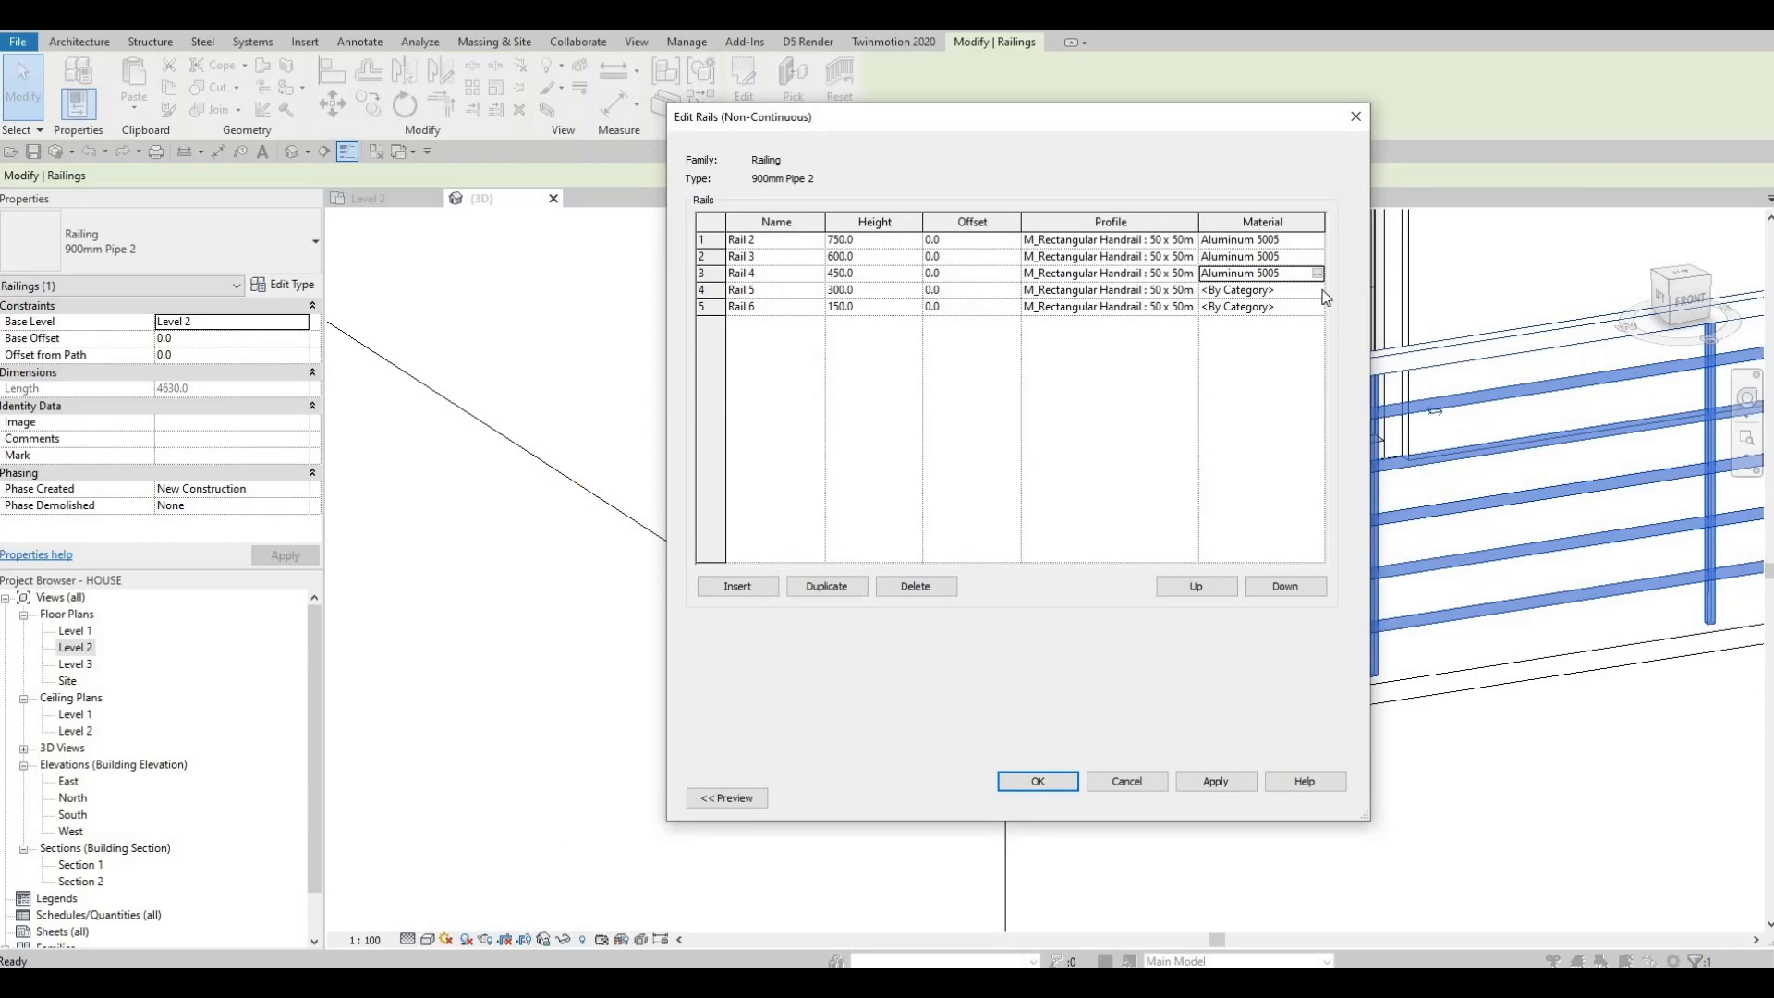
Set the material of Rail 5 and Rail 6 to Aluminum 5005 and accept the railing type changes
{"action": "left_click", "coordinate": [1312, 291]}
{"action": "left_click", "coordinate": [1316, 290]}
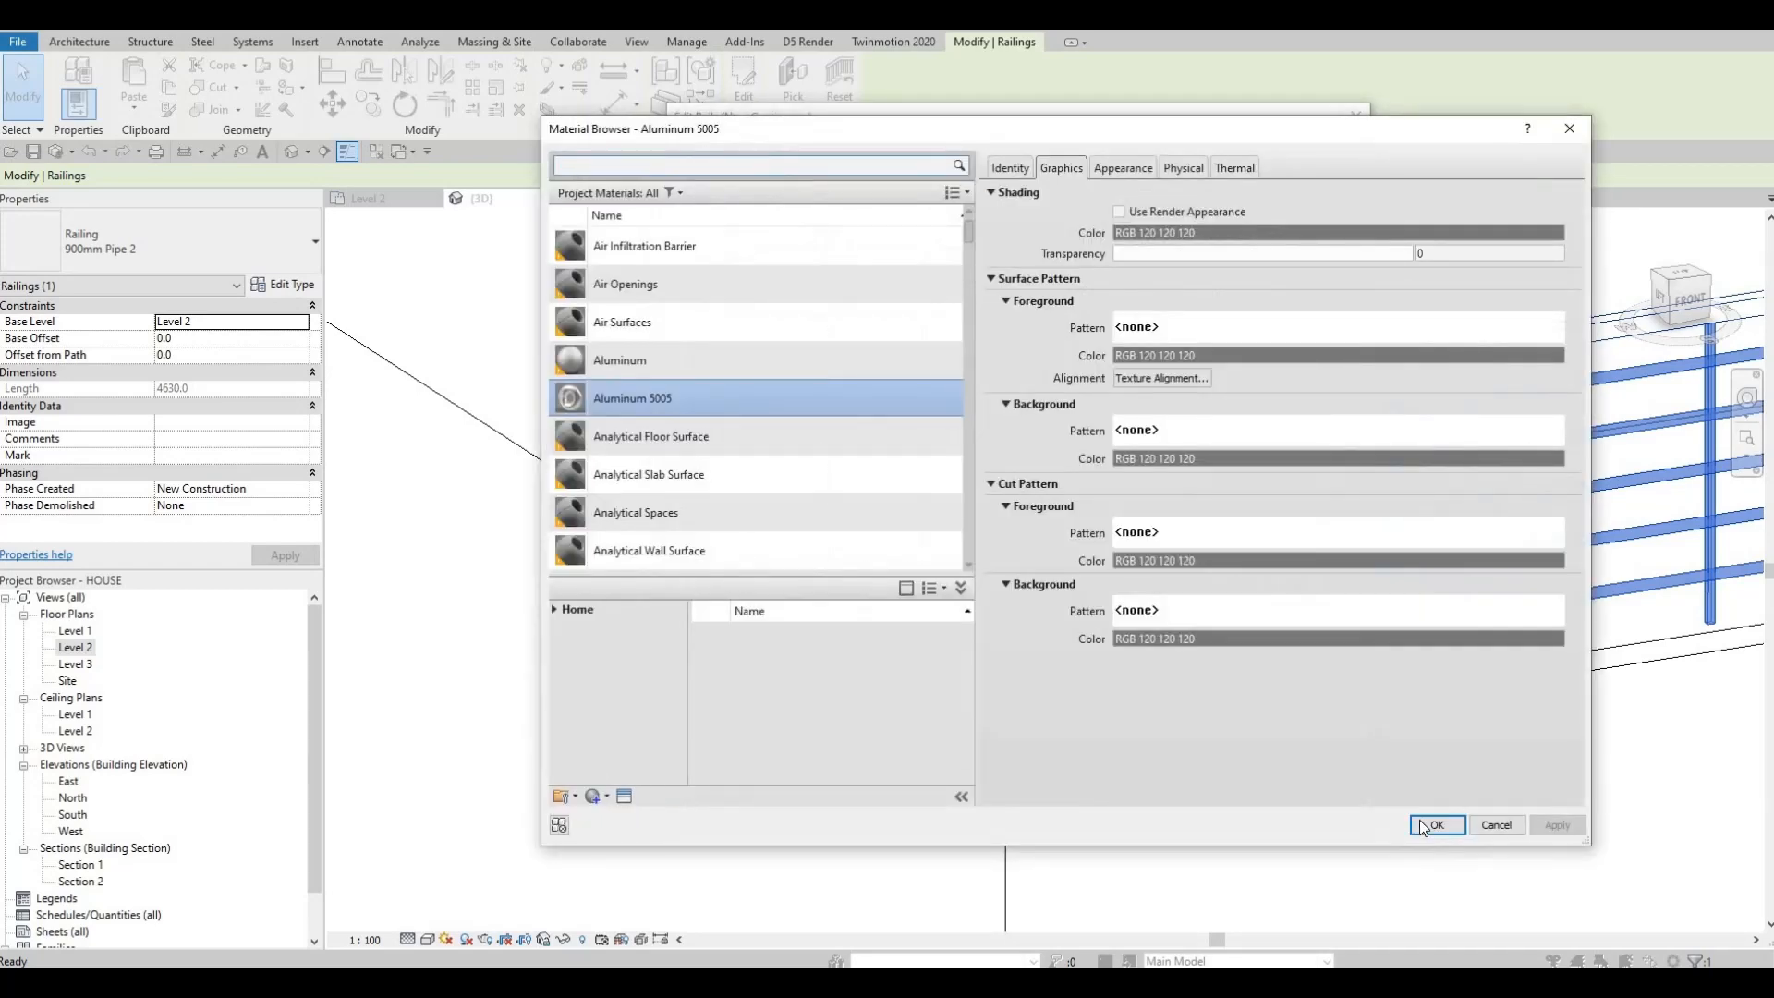
{"action": "key", "text": "Return"}
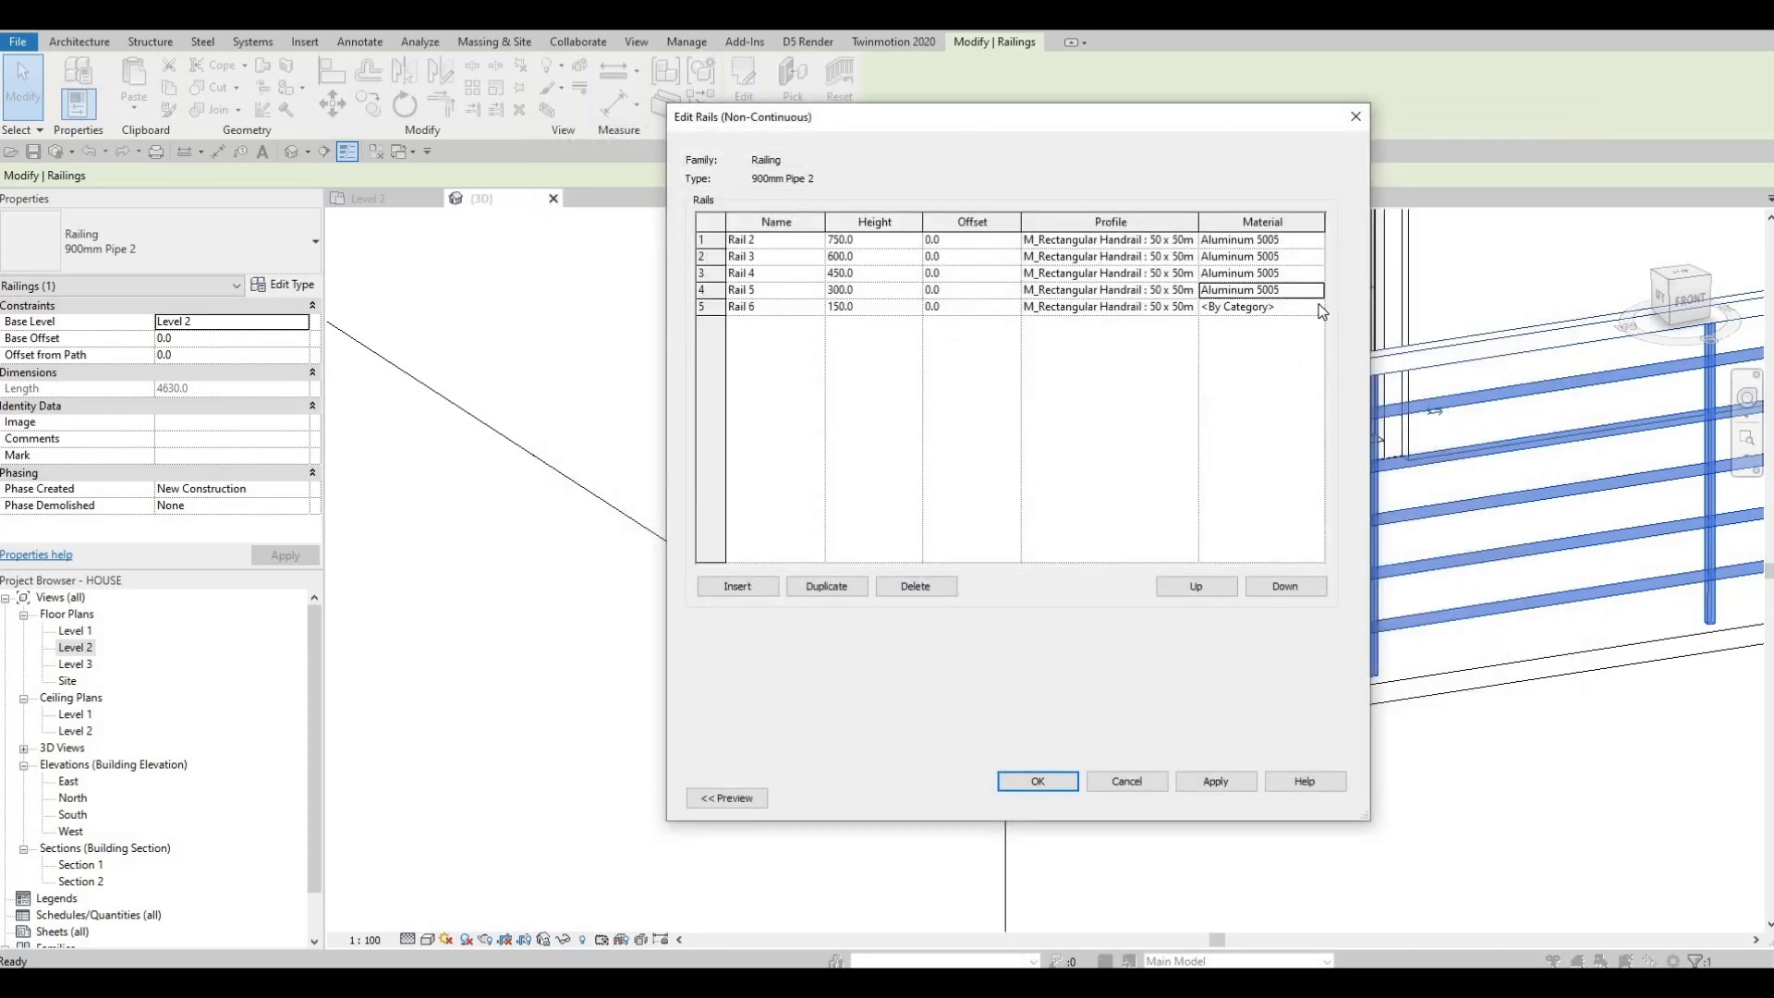
{"action": "left_click", "coordinate": [1312, 307]}
{"action": "left_click", "coordinate": [1319, 307]}
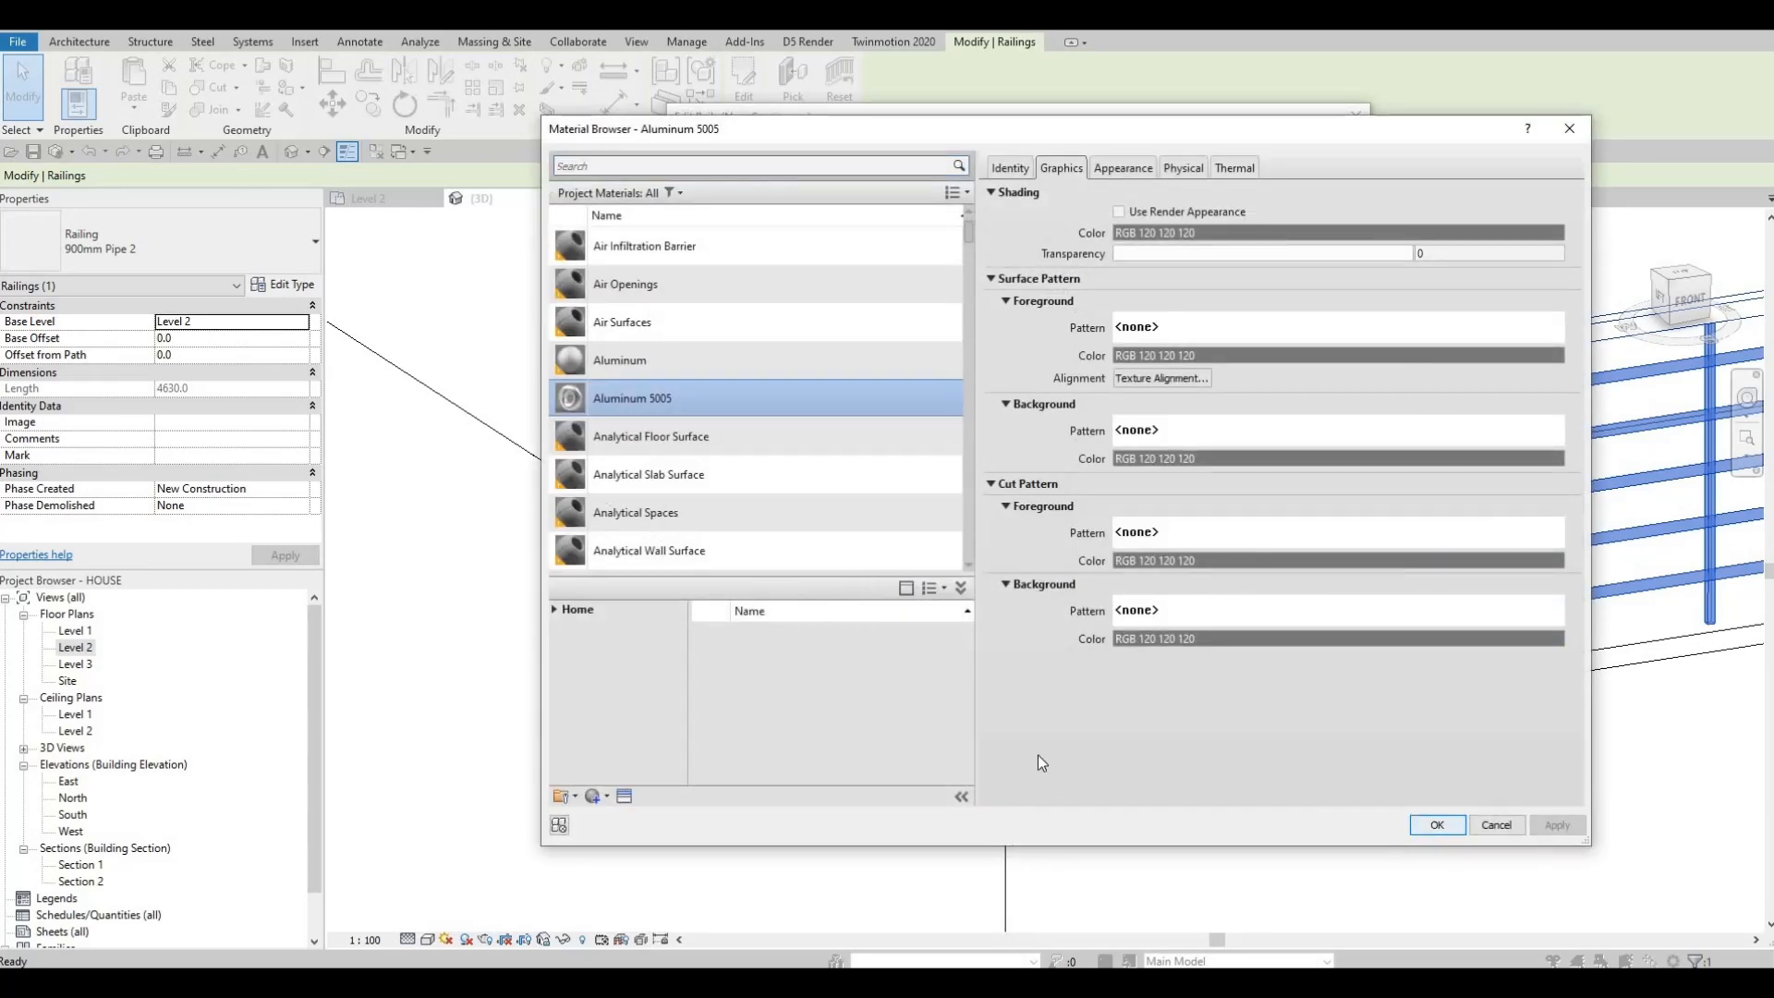
{"action": "key", "text": "Return"}
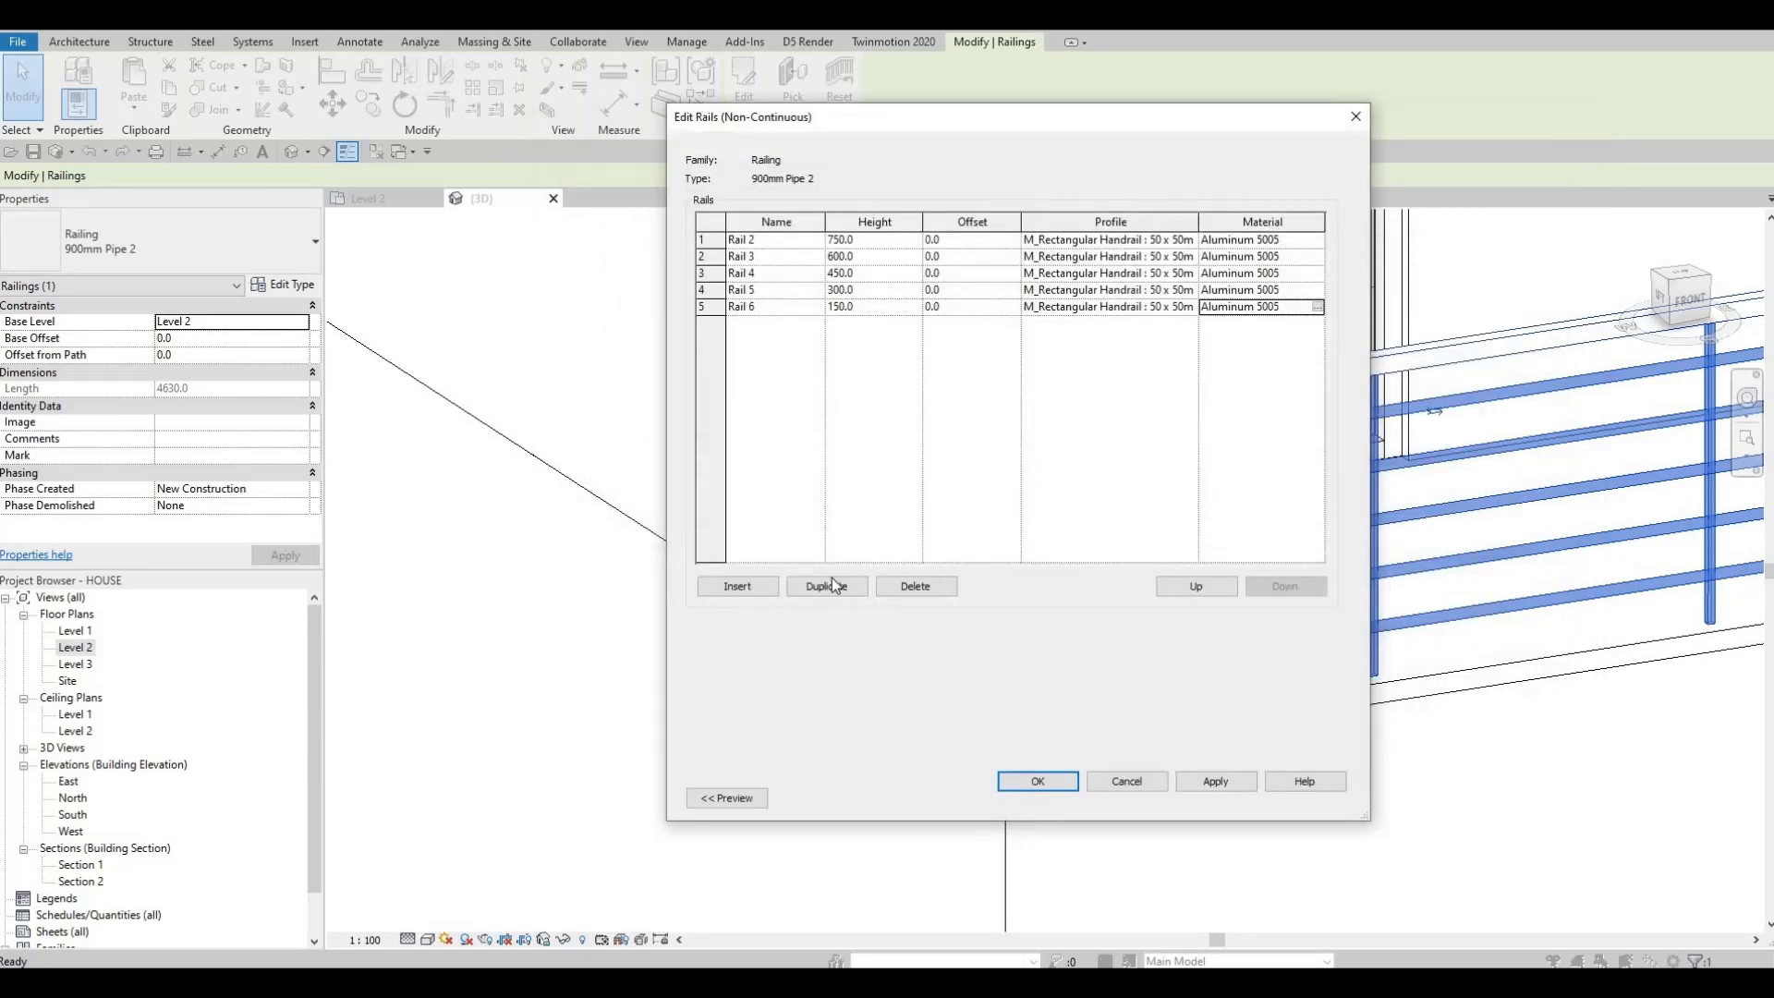
{"action": "left_click", "coordinate": [1016, 784]}
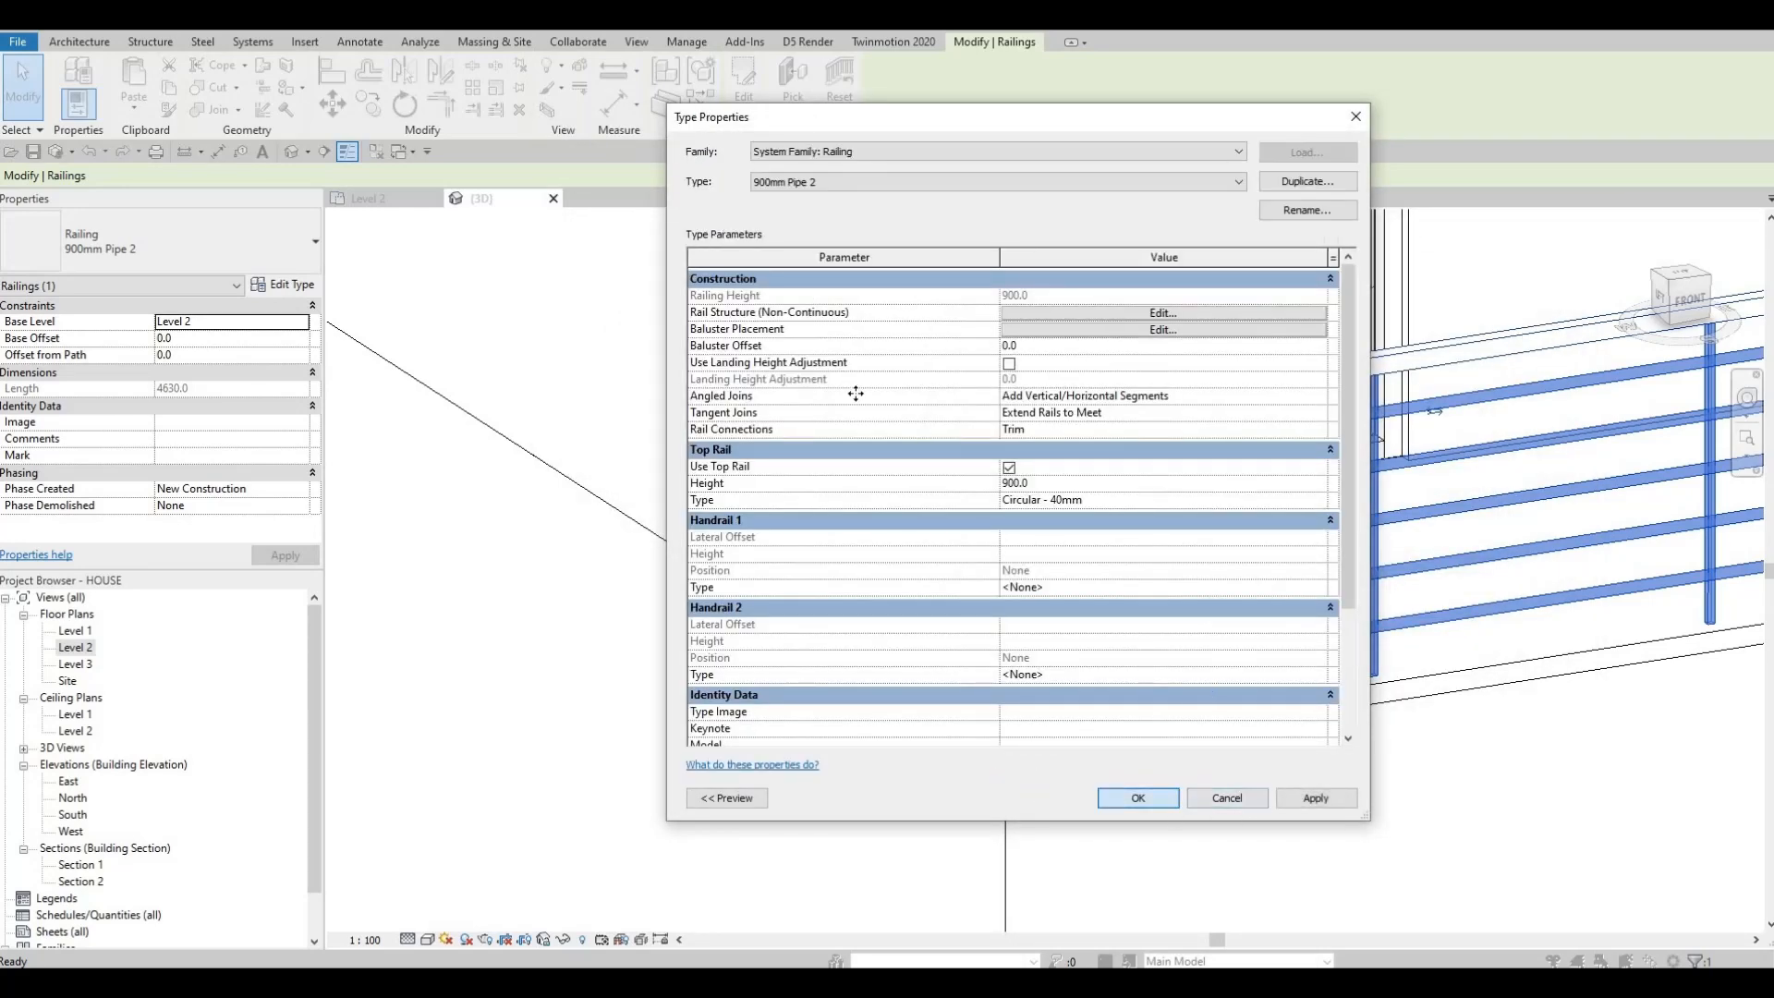
{"action": "left_click", "coordinate": [1172, 806]}
{"action": "key", "text": "Escape"}
{"action": "key", "text": "Escape"}
In the balcony railing type's baluster placement, set the start post space to 50 and the end post space to -50
{"action": "scroll", "coordinate": [918, 582], "scroll_direction": "down", "scroll_amount": 1}
{"action": "middle_click_drag", "start_coordinate": [1116, 668], "coordinate": [903, 549]}
{"action": "scroll", "coordinate": [903, 549], "scroll_direction": "down", "scroll_amount": 1}
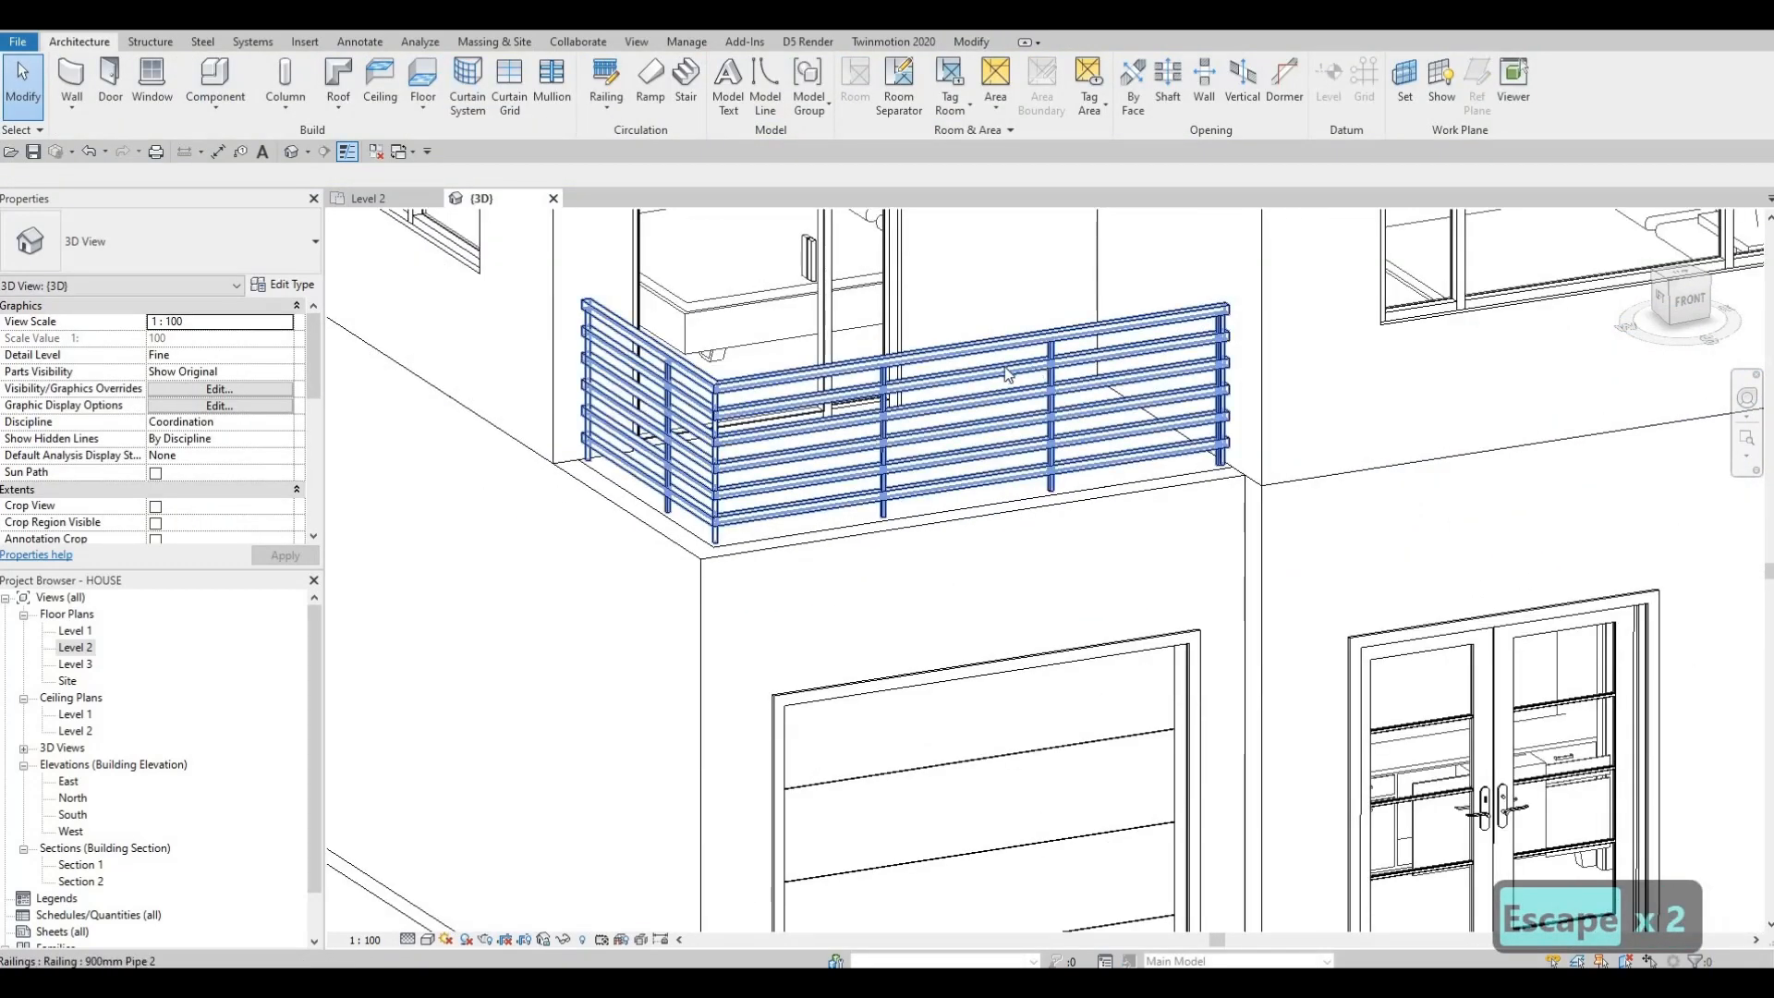
{"action": "left_click", "coordinate": [279, 285]}
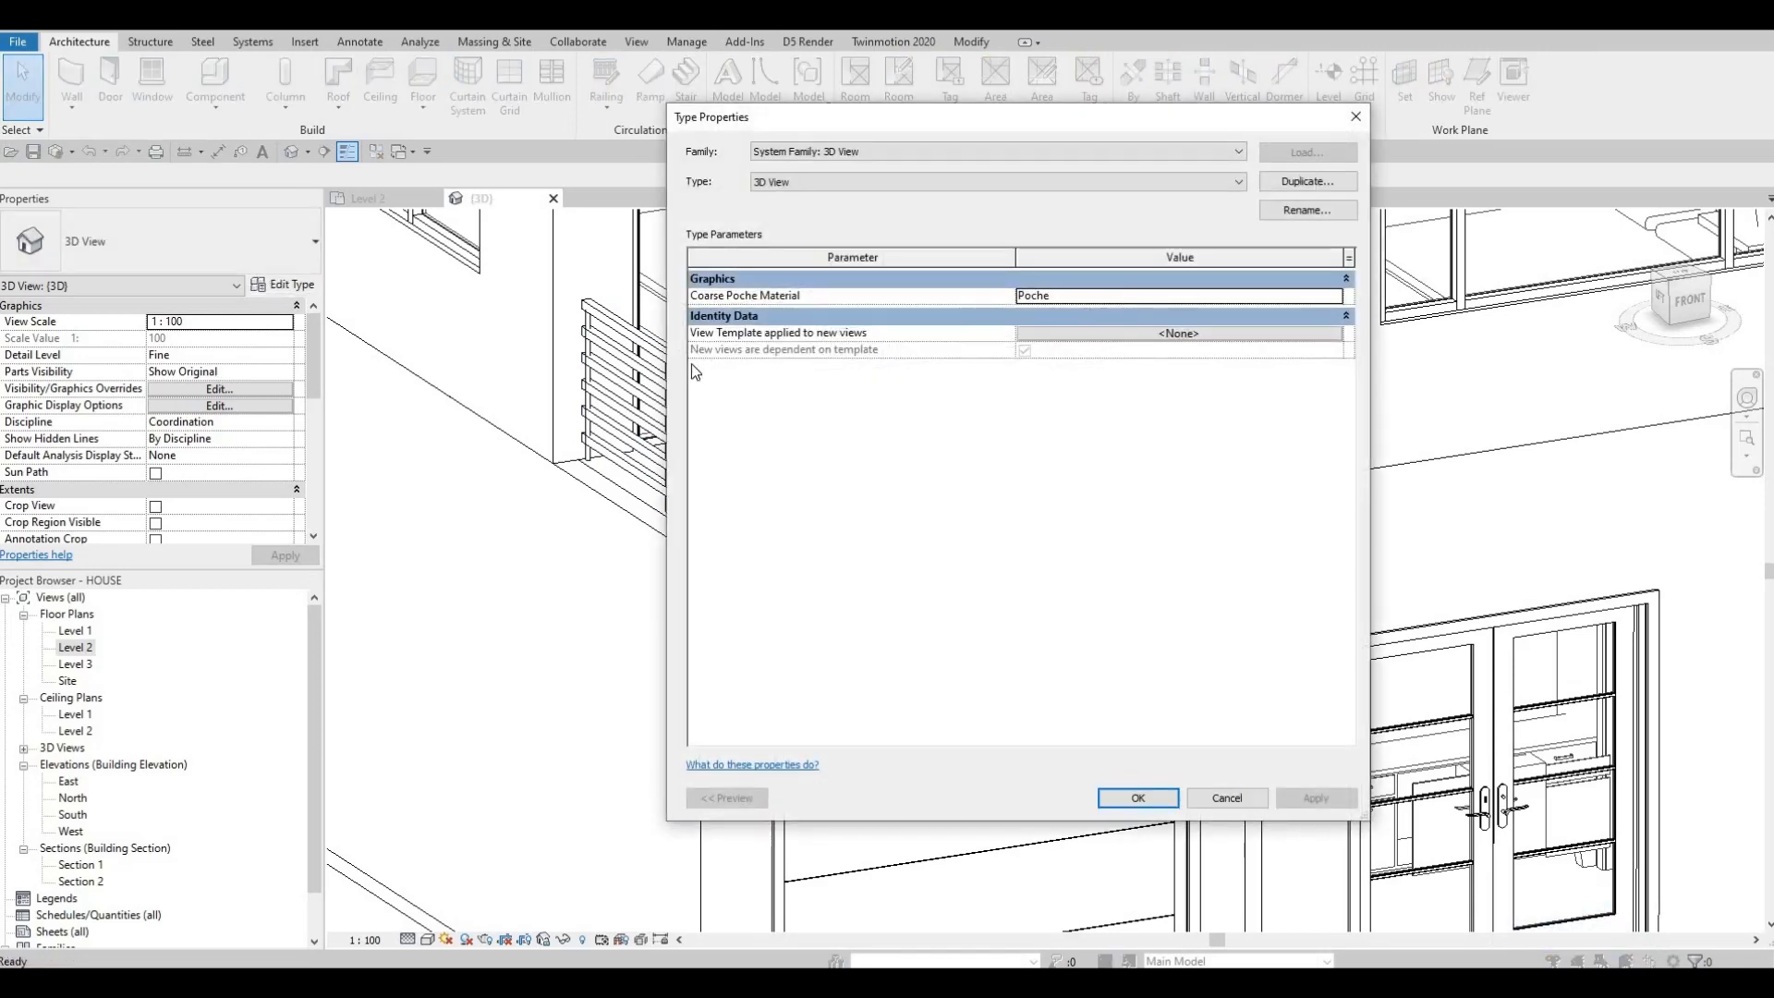
{"action": "key", "text": "Escape"}
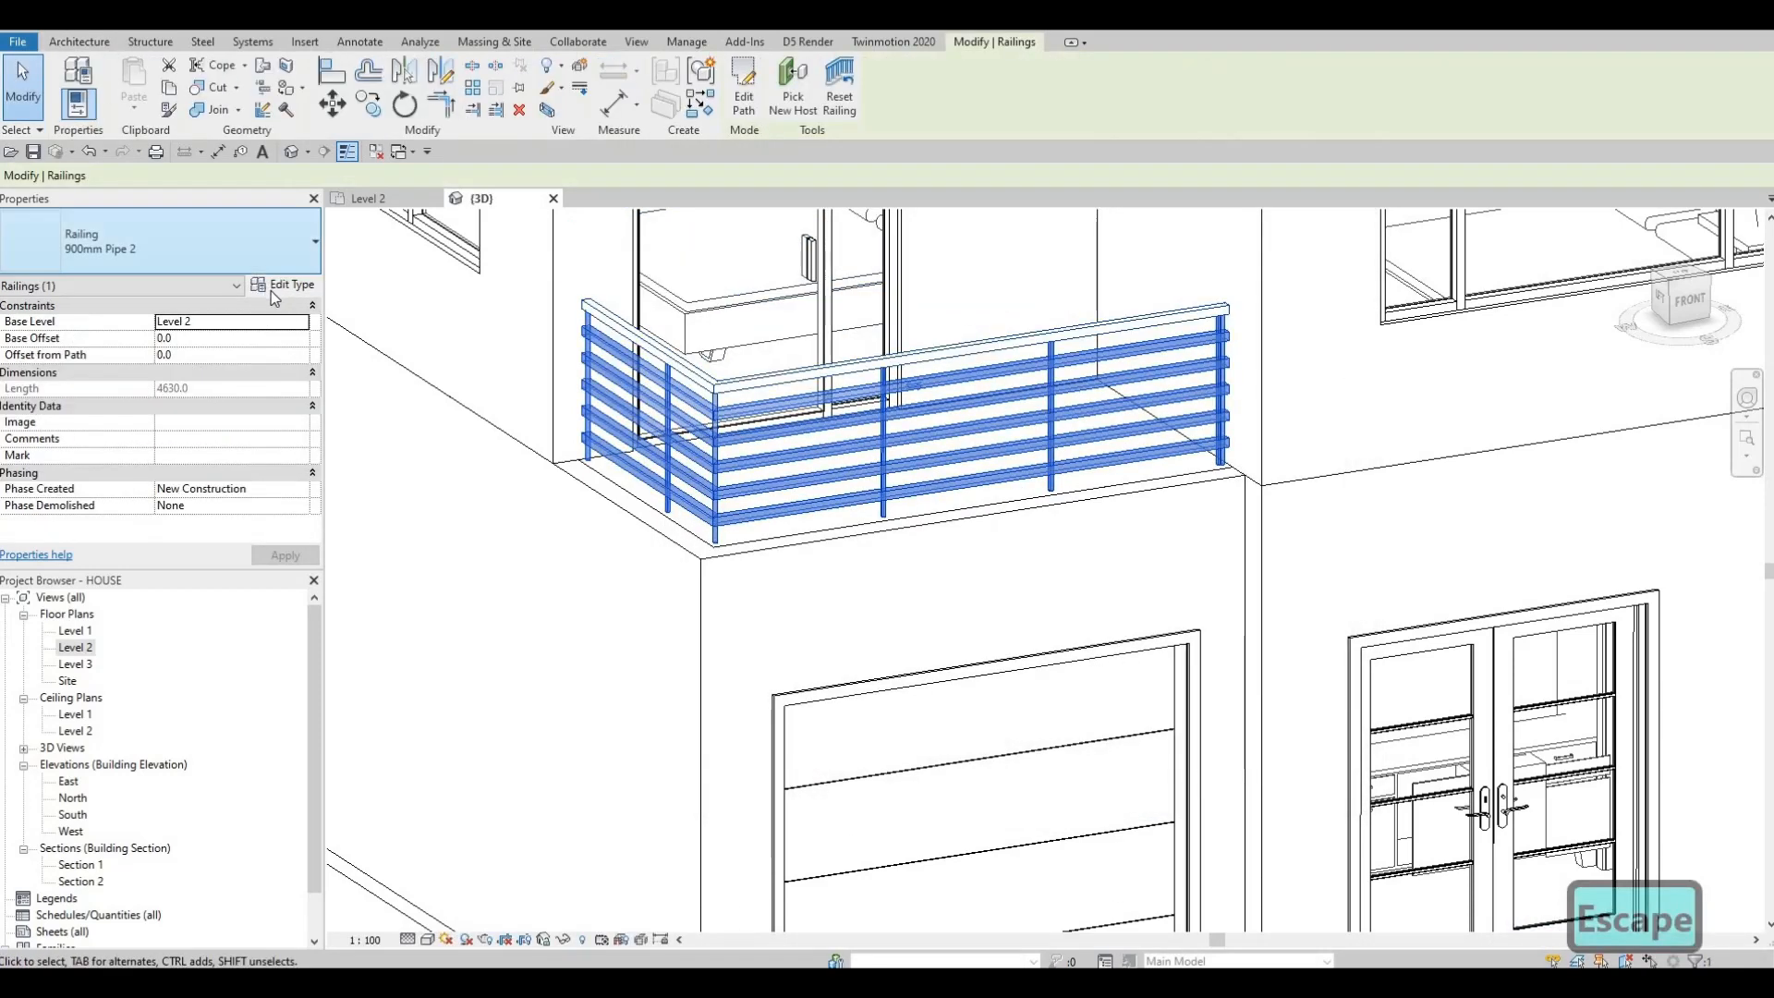
{"action": "left_click", "coordinate": [270, 288]}
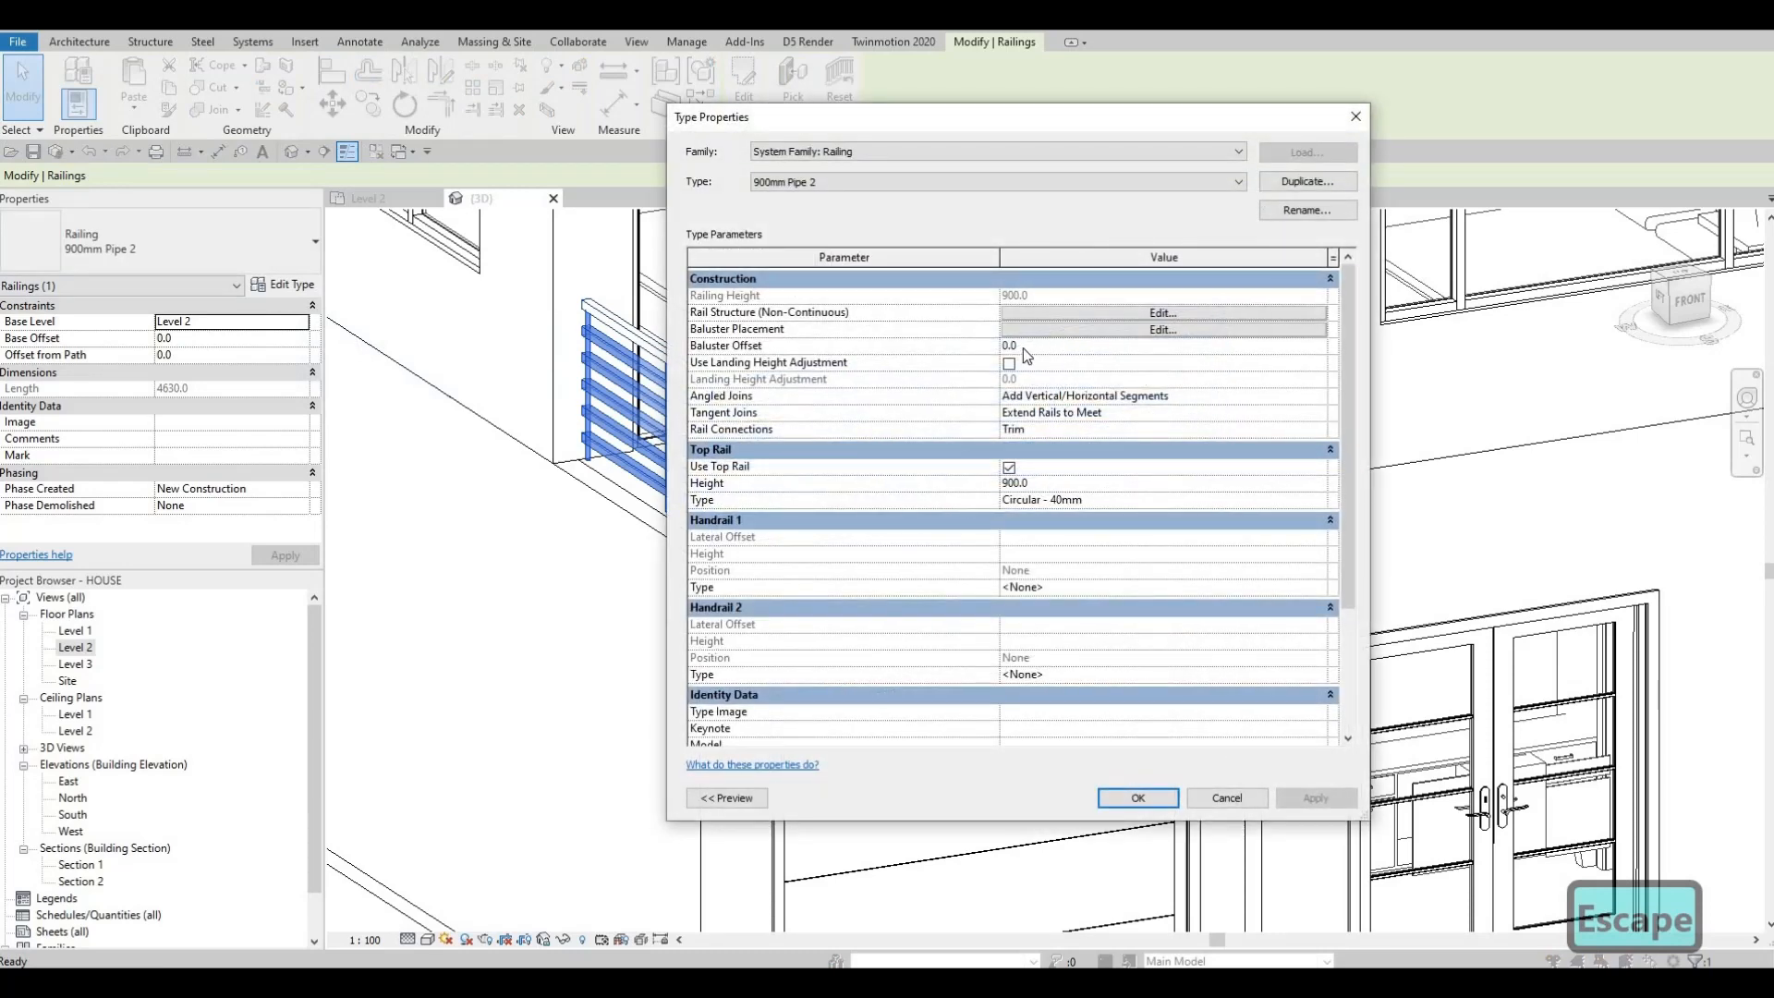
{"action": "left_click", "coordinate": [1091, 331]}
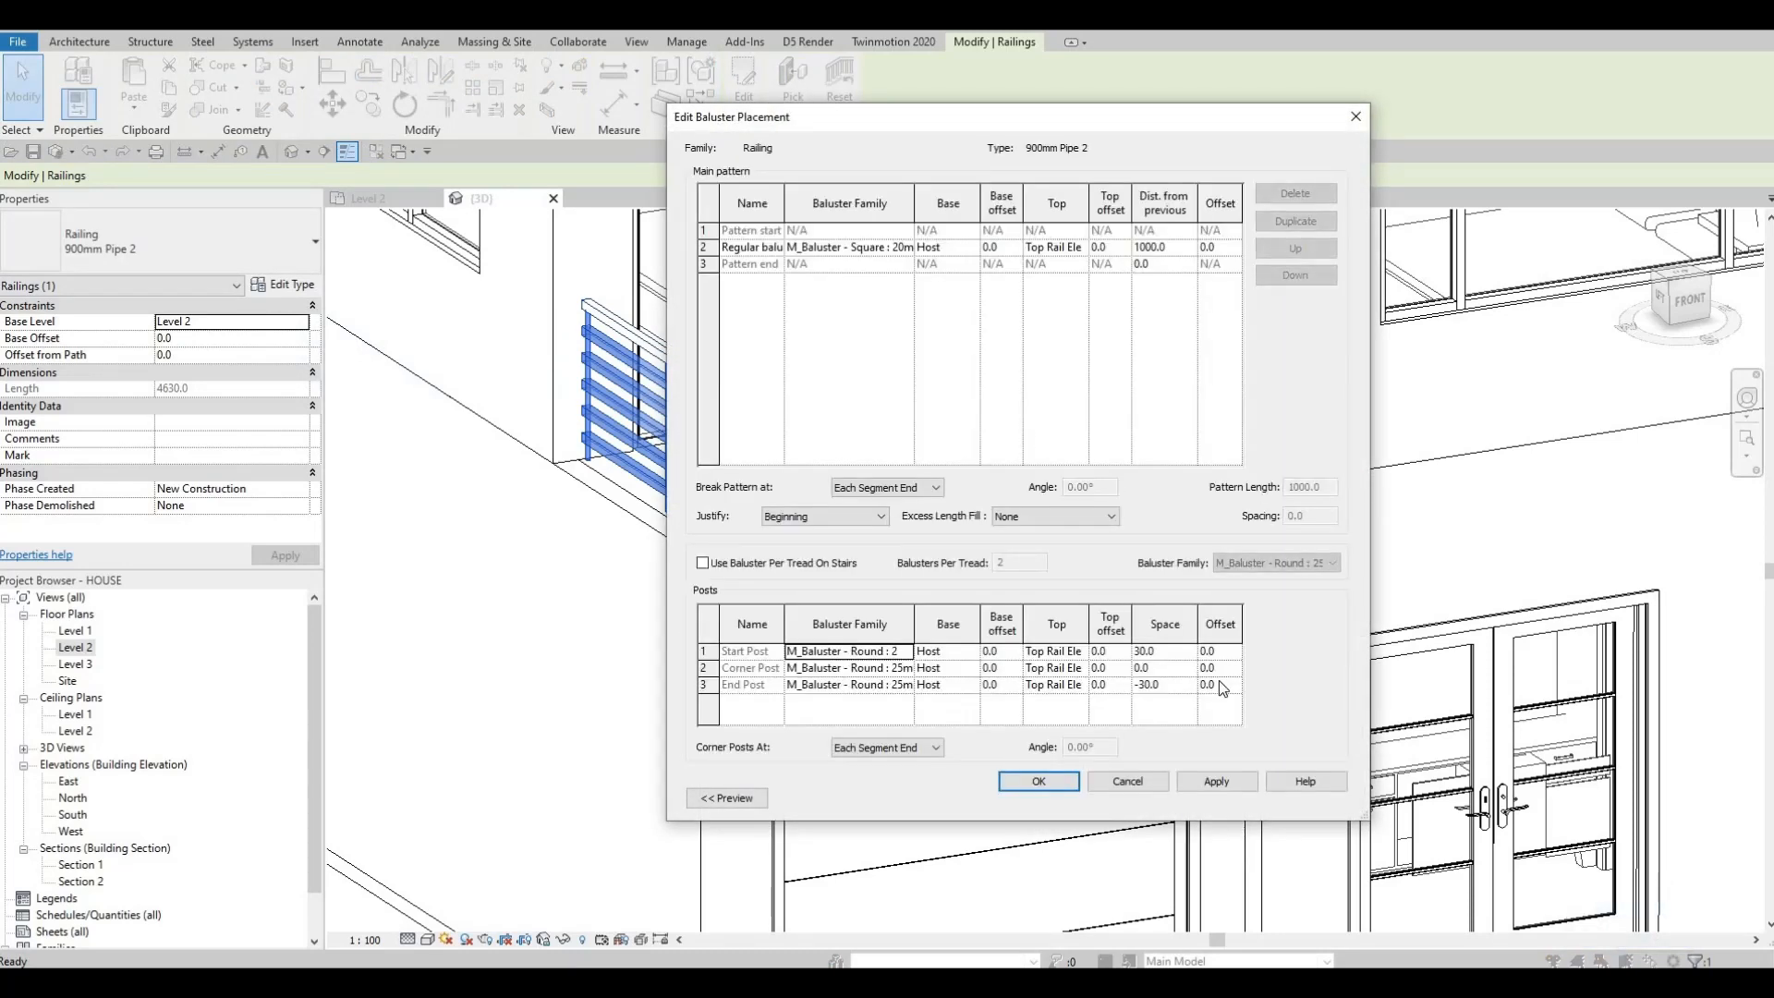
{"action": "left_click", "coordinate": [1163, 658]}
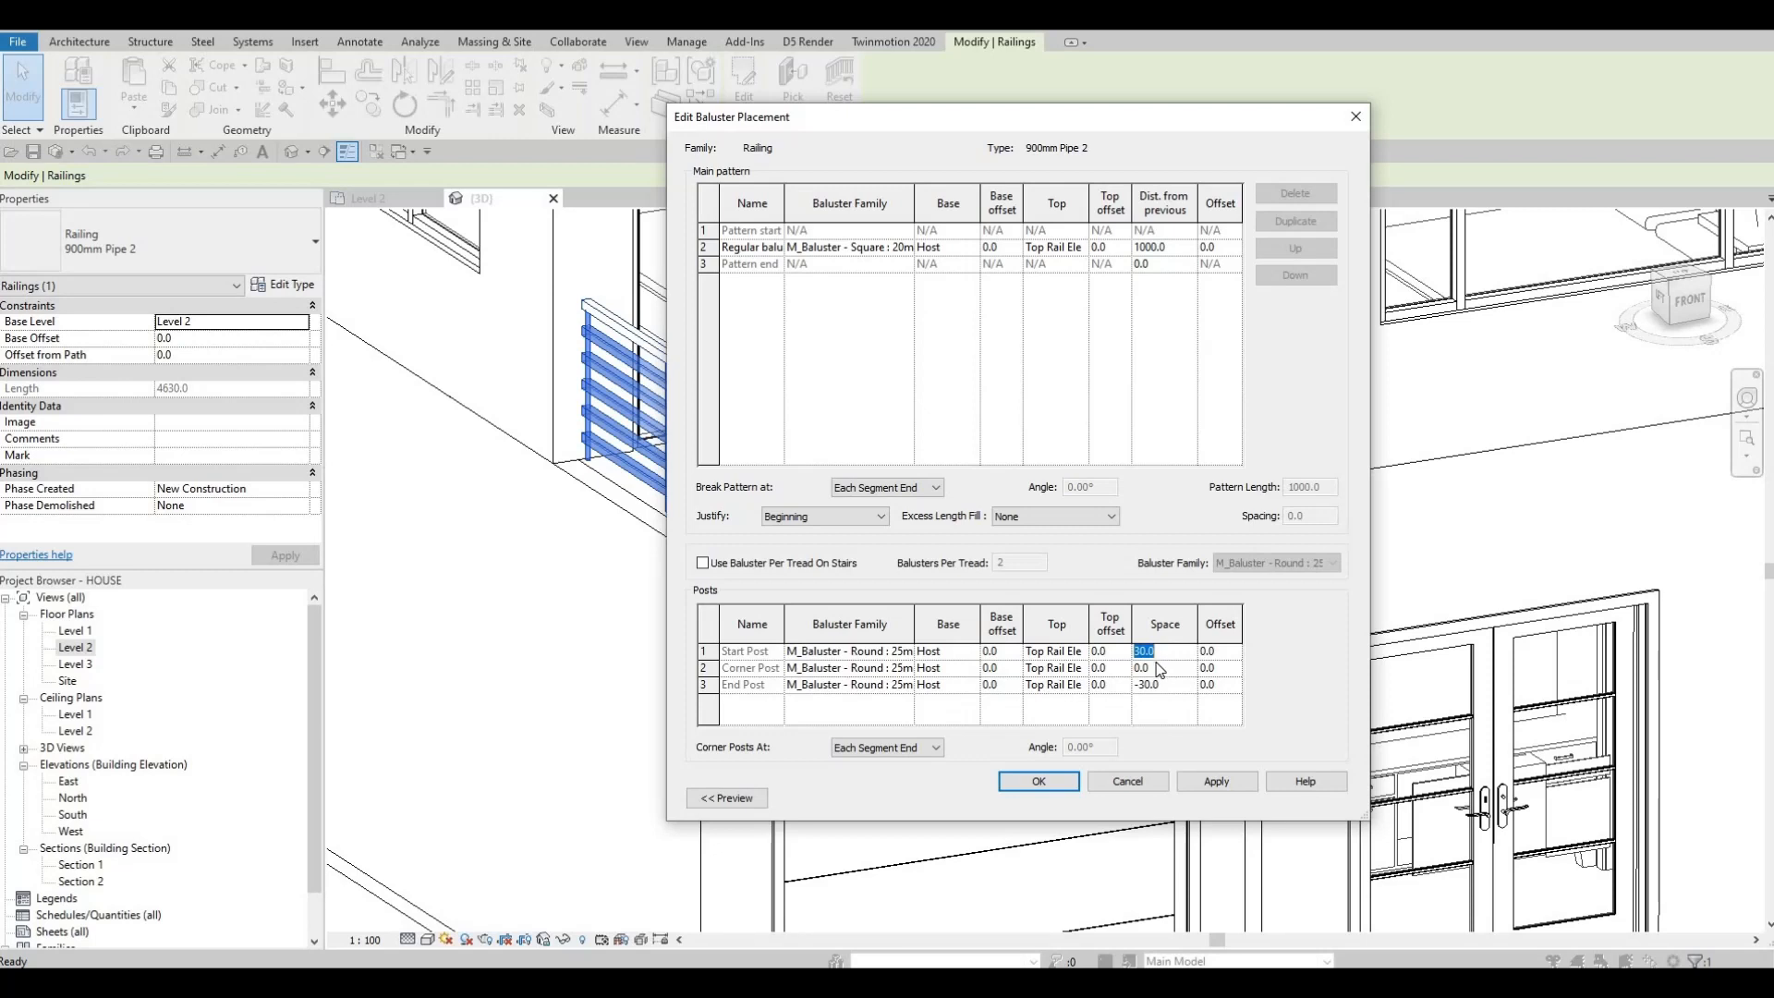
{"action": "type", "text": "50"}
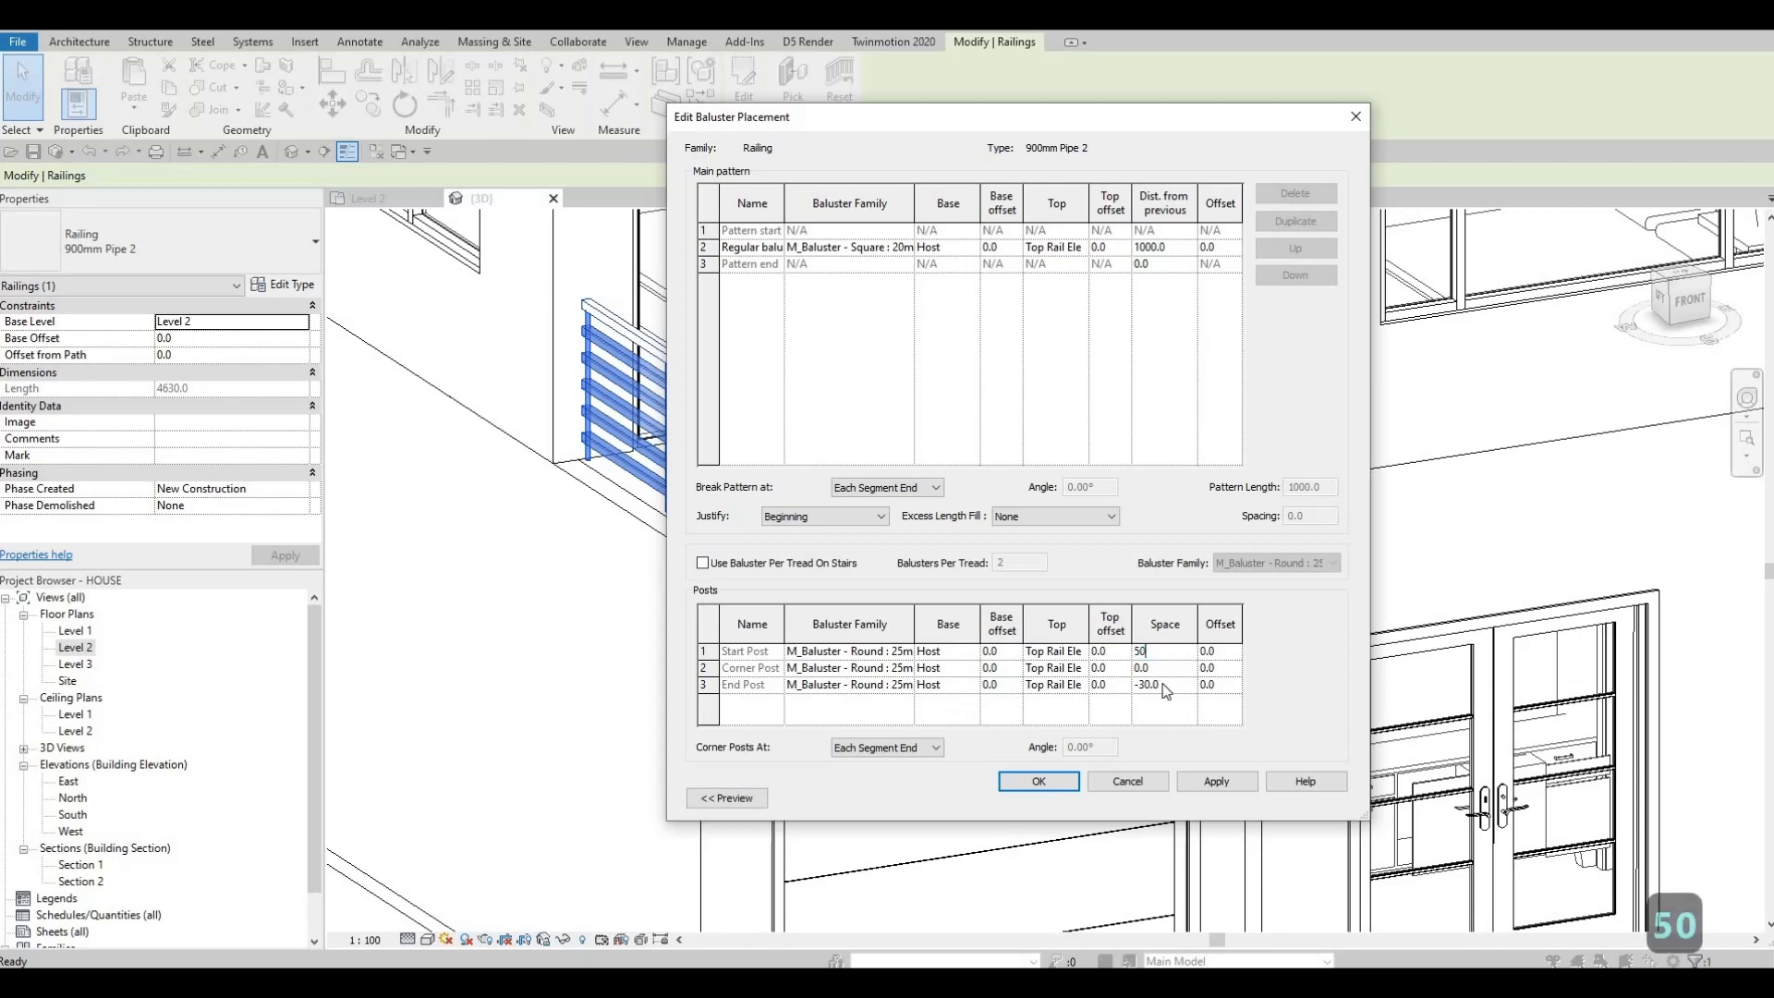
{"action": "left_click", "coordinate": [1163, 683]}
{"action": "type", "text": "-50"}
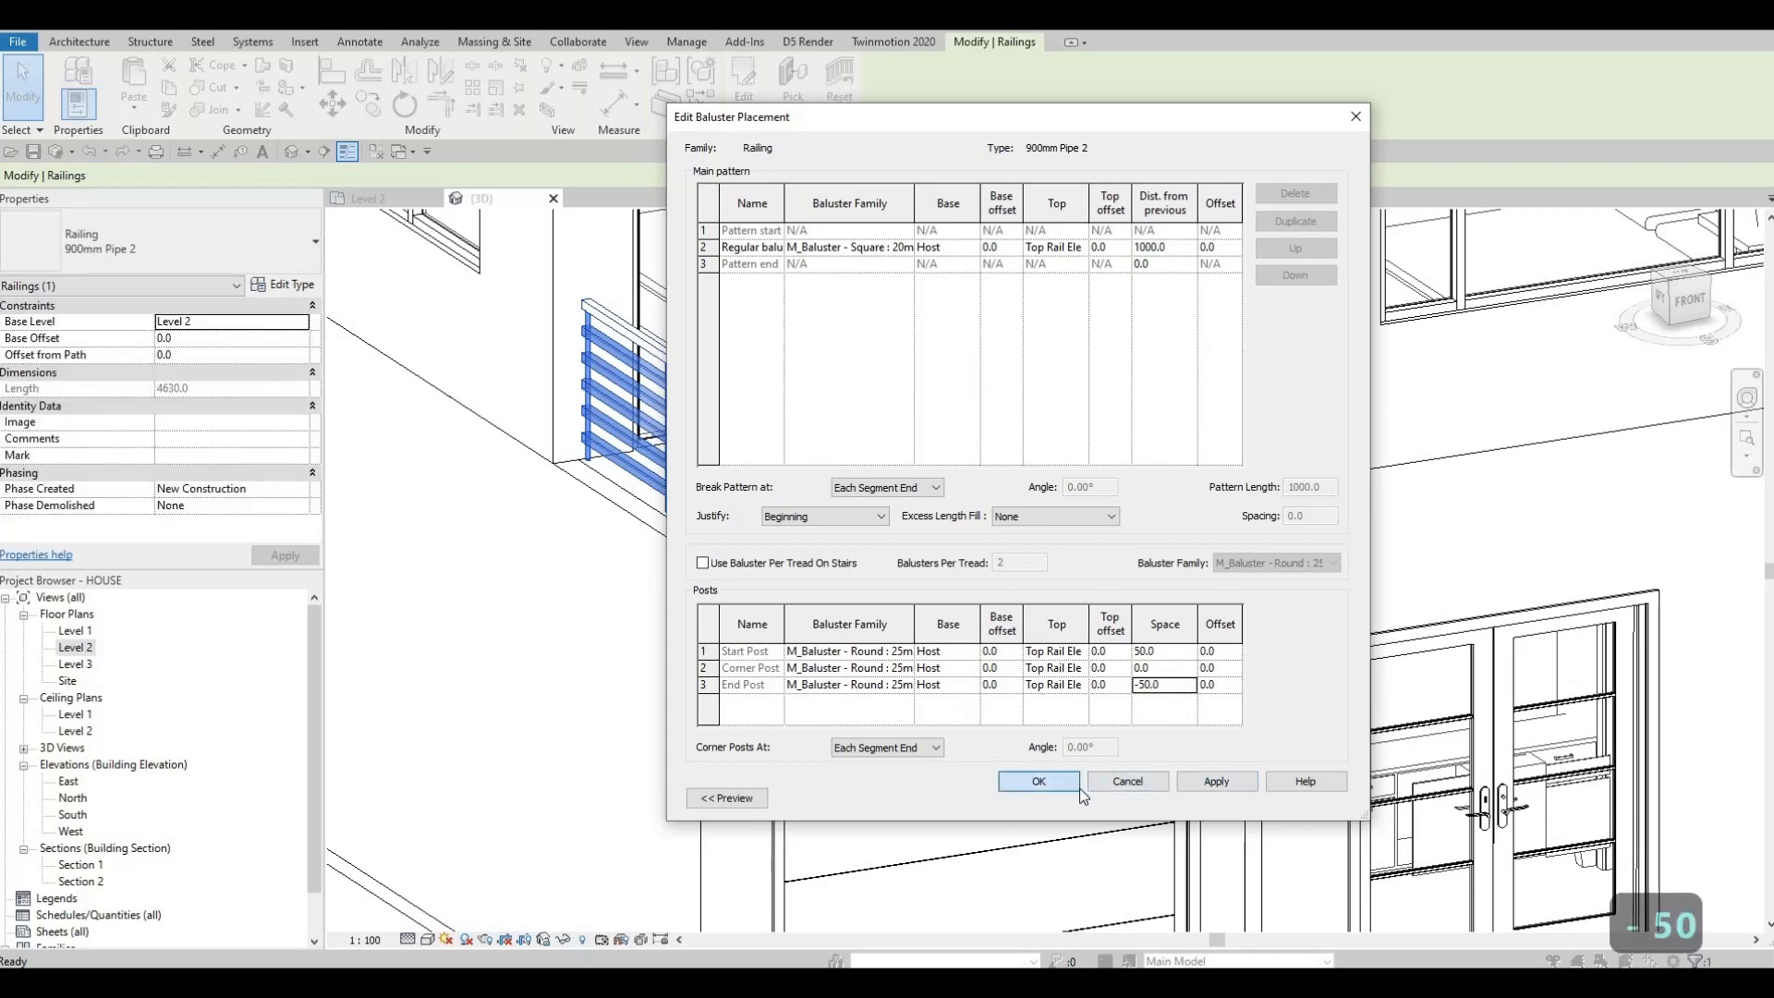
{"action": "left_click", "coordinate": [1039, 781]}
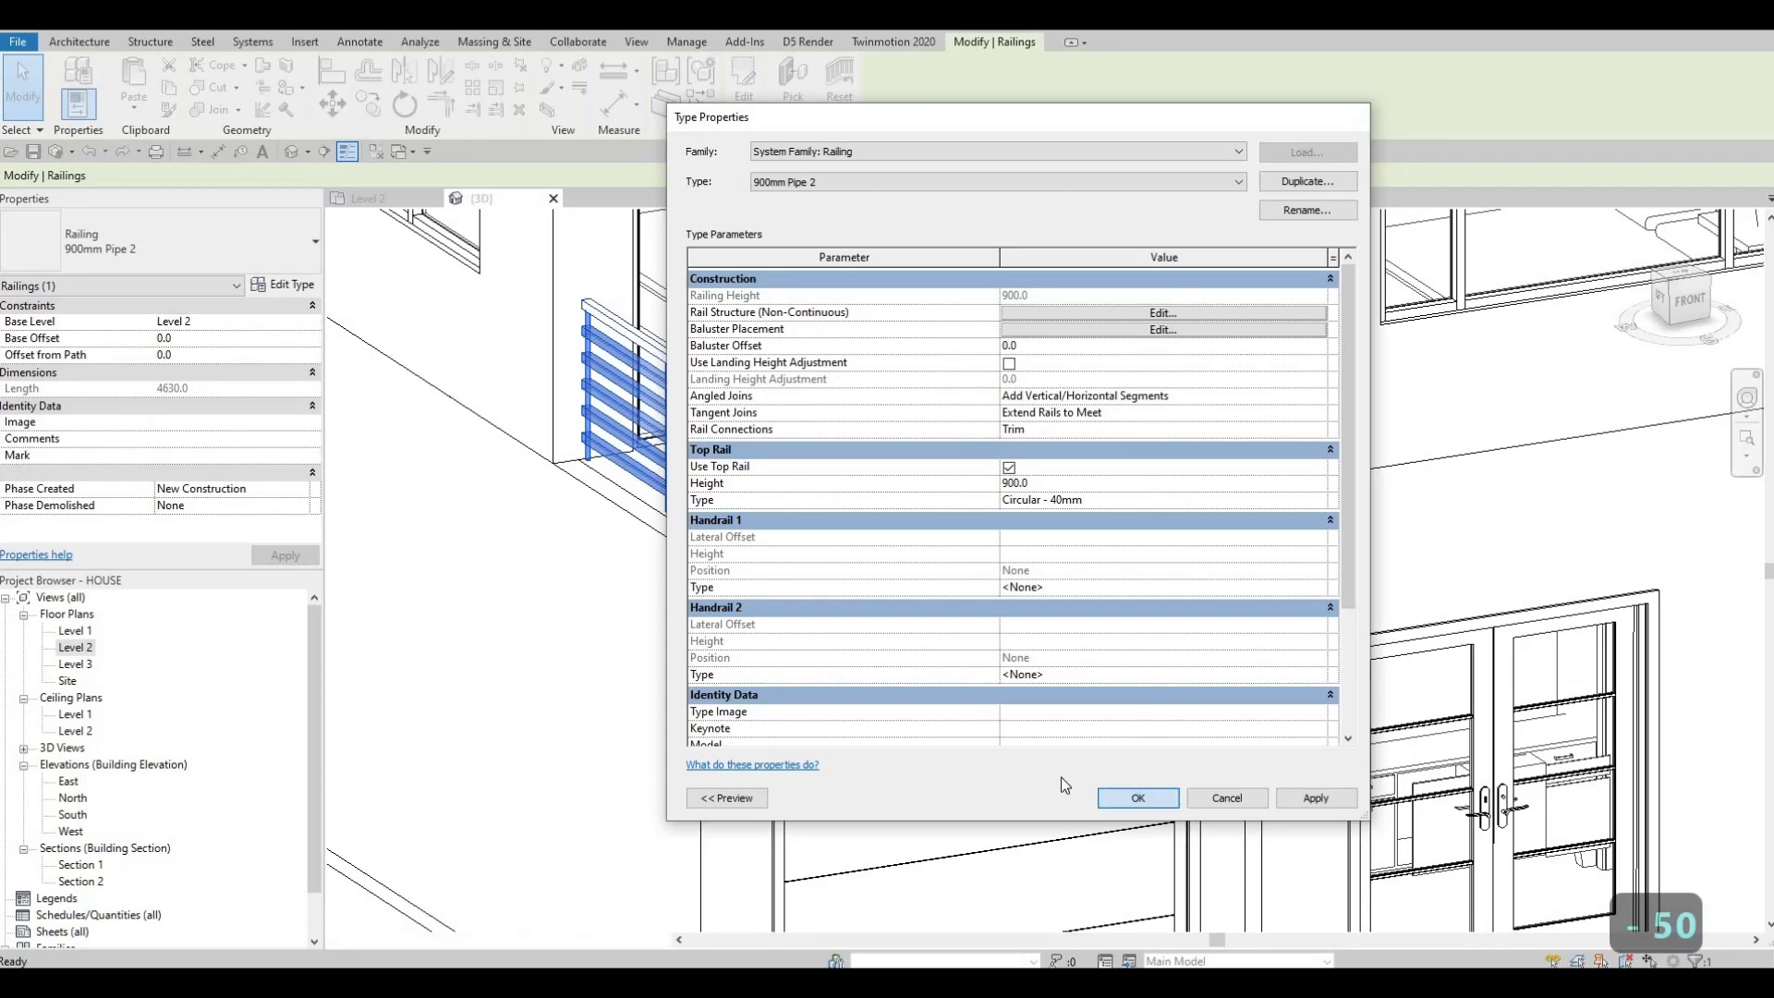
{"action": "left_click", "coordinate": [1139, 797]}
{"action": "key", "text": "Escape"}
Examine the balcony railing's end posts and the base of its corner post in the 3D view
{"action": "scroll", "coordinate": [1218, 637], "scroll_direction": "up", "scroll_amount": 2}
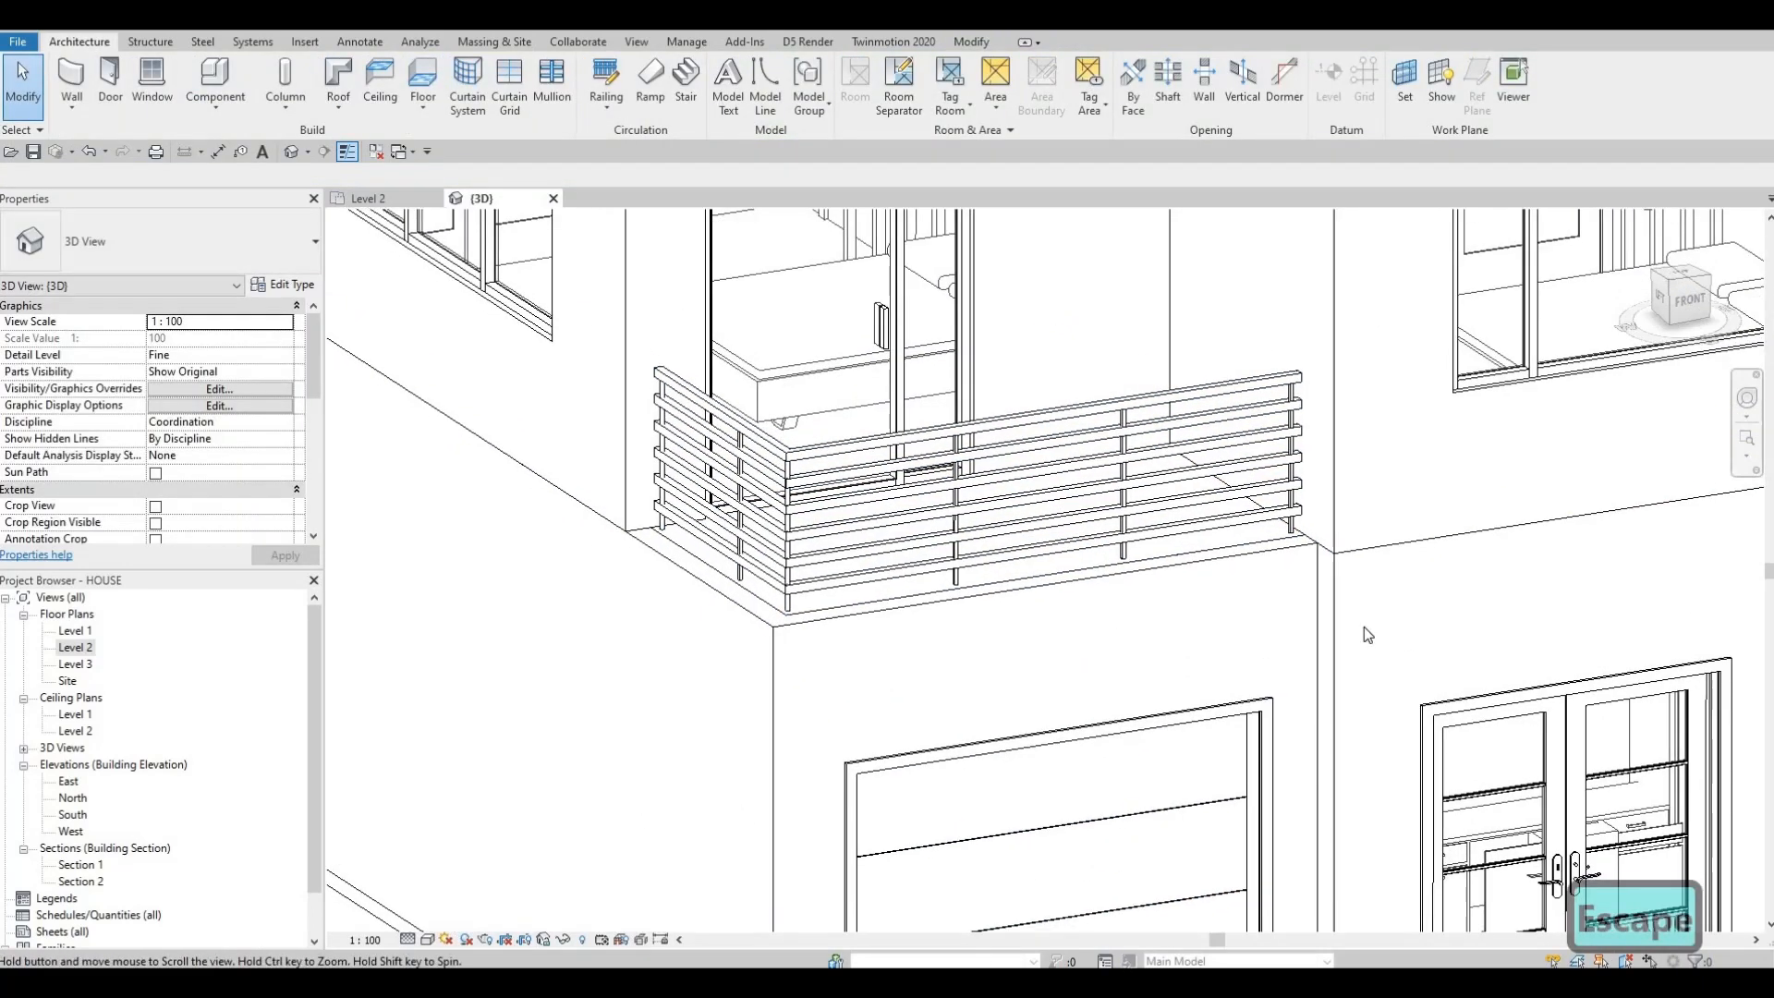
{"action": "middle_click_drag", "start_coordinate": [1103, 649], "coordinate": [1325, 623]}
{"action": "scroll", "coordinate": [1403, 626], "scroll_direction": "down", "scroll_amount": 1}
{"action": "middle_click_drag", "start_coordinate": [1265, 570], "coordinate": [1227, 663], "text": "shift"}
{"action": "scroll", "coordinate": [1198, 584], "scroll_direction": "up", "scroll_amount": 3}
{"action": "scroll", "coordinate": [1227, 662], "scroll_direction": "up", "scroll_amount": 3}
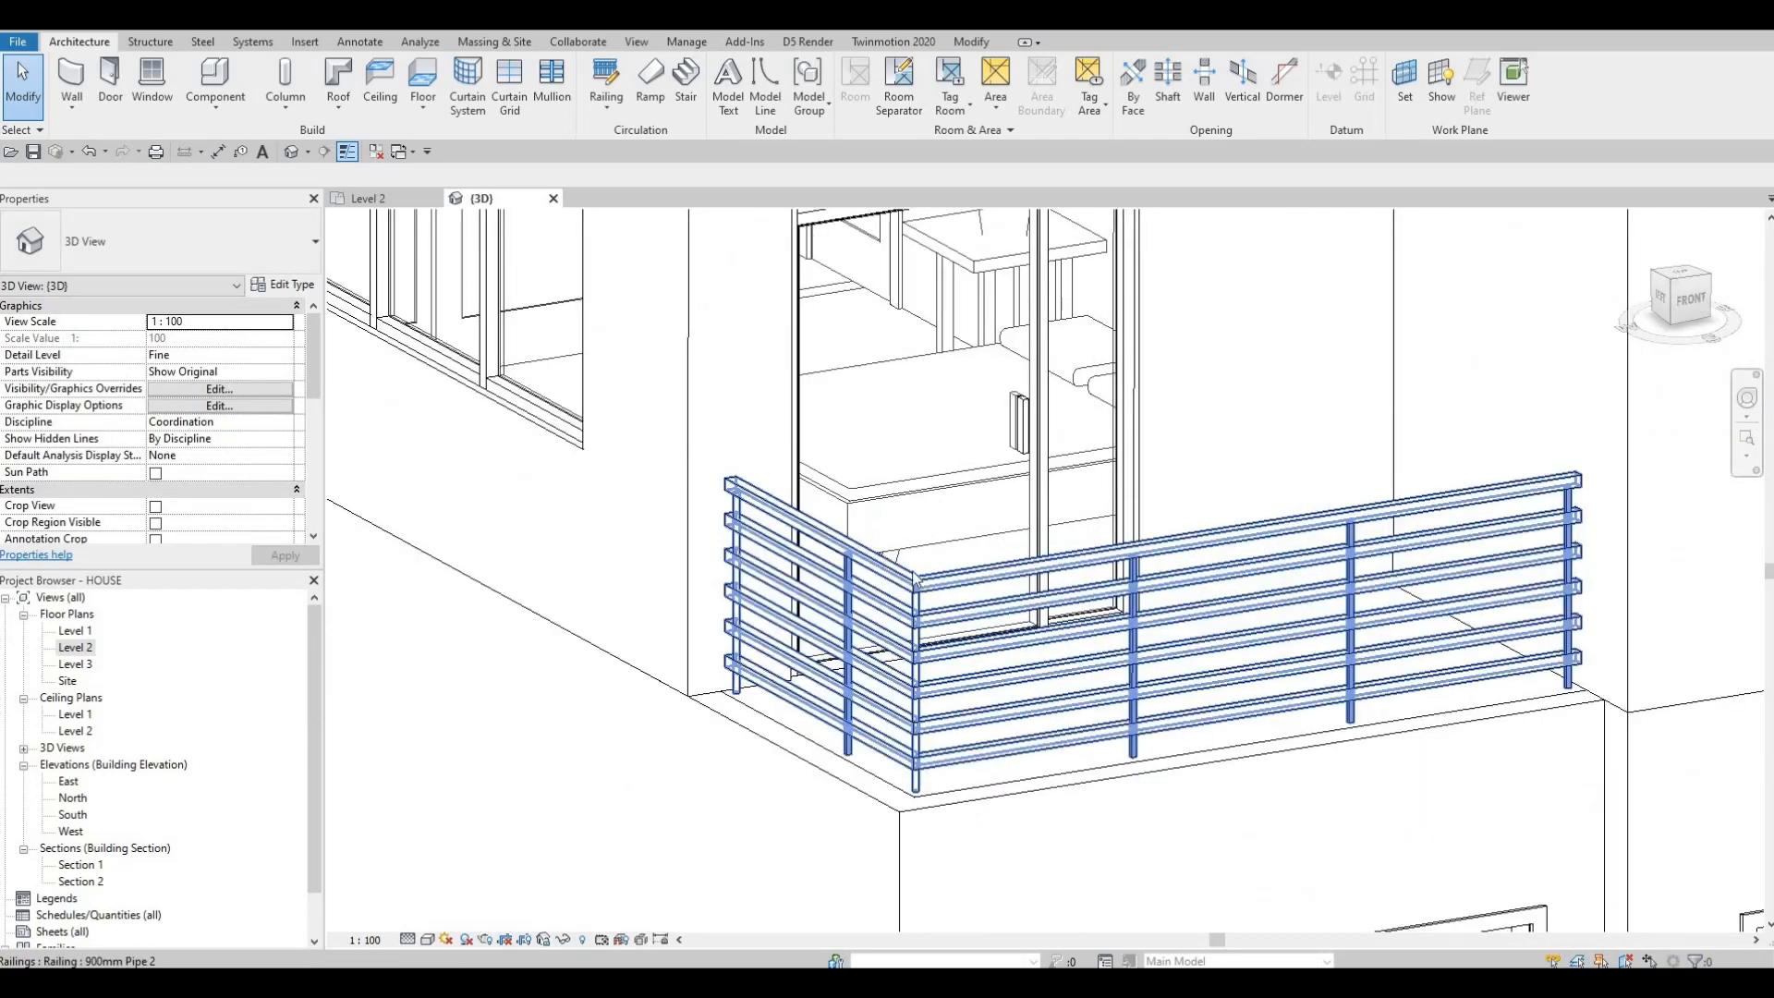
{"action": "middle_click_drag", "start_coordinate": [1112, 602], "coordinate": [1122, 439]}
{"action": "middle_click_drag", "start_coordinate": [928, 667], "coordinate": [911, 586]}
{"action": "scroll", "coordinate": [911, 586], "scroll_direction": "up", "scroll_amount": 1}
{"action": "middle_click_drag", "start_coordinate": [897, 526], "coordinate": [885, 591]}
{"action": "scroll", "coordinate": [884, 591], "scroll_direction": "up", "scroll_amount": 2}
{"action": "scroll", "coordinate": [884, 592], "scroll_direction": "up", "scroll_amount": 3}
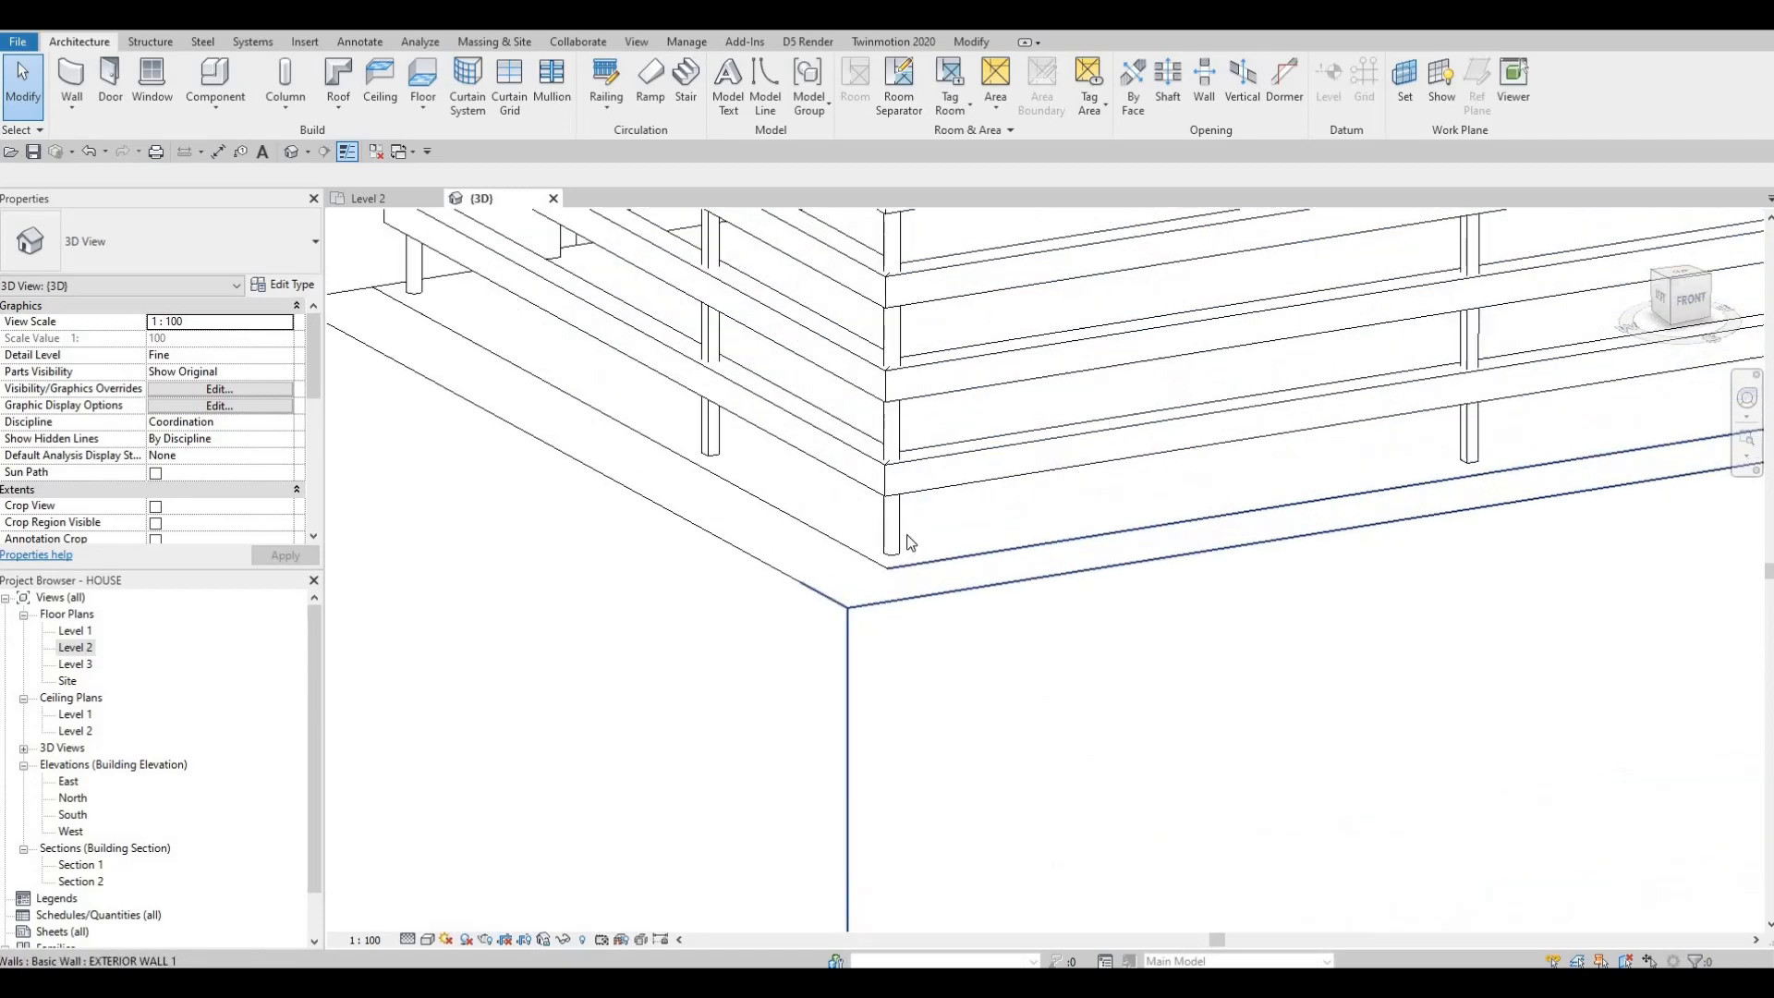
In the balcony railing type's baluster placement, set the start post's baluster family to M_Baluster - Square : 20mm
{"action": "left_click", "coordinate": [896, 541]}
{"action": "scroll", "coordinate": [813, 653], "scroll_direction": "down", "scroll_amount": 5}
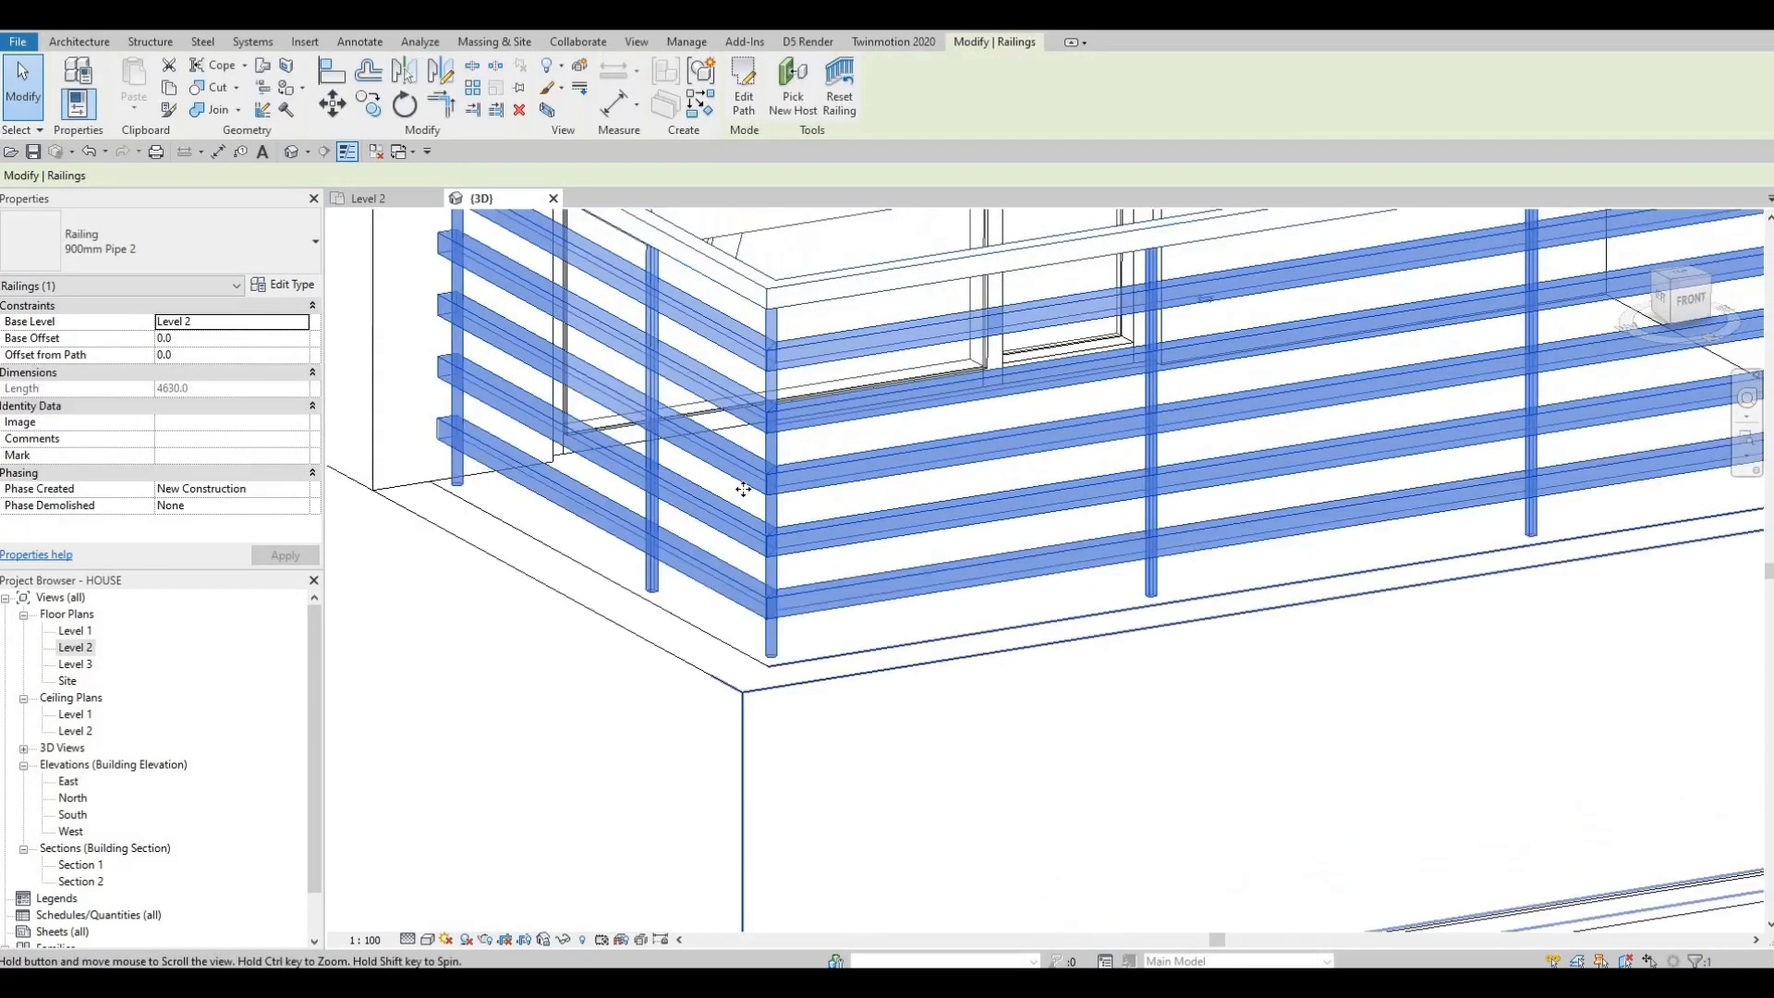
{"action": "scroll", "coordinate": [783, 455], "scroll_direction": "up", "scroll_amount": 6}
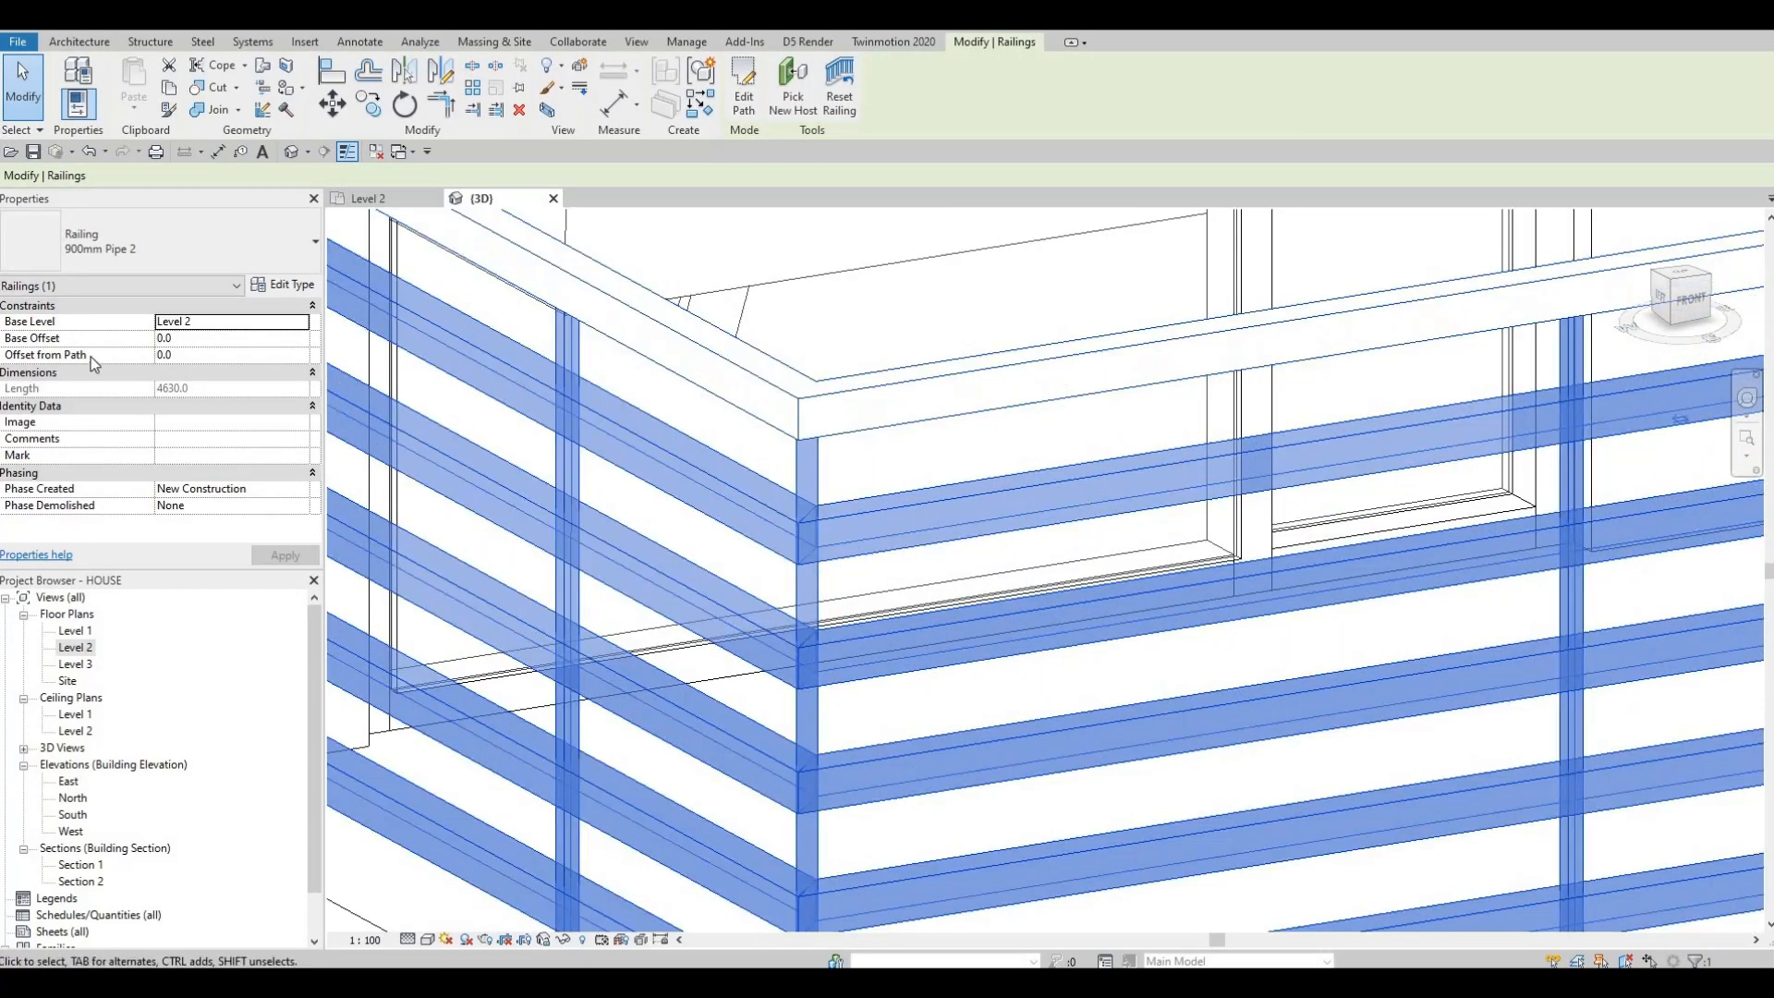
{"action": "scroll", "coordinate": [784, 456], "scroll_direction": "down", "scroll_amount": 3}
{"action": "scroll", "coordinate": [774, 440], "scroll_direction": "up", "scroll_amount": 2}
{"action": "left_click", "coordinate": [284, 285]}
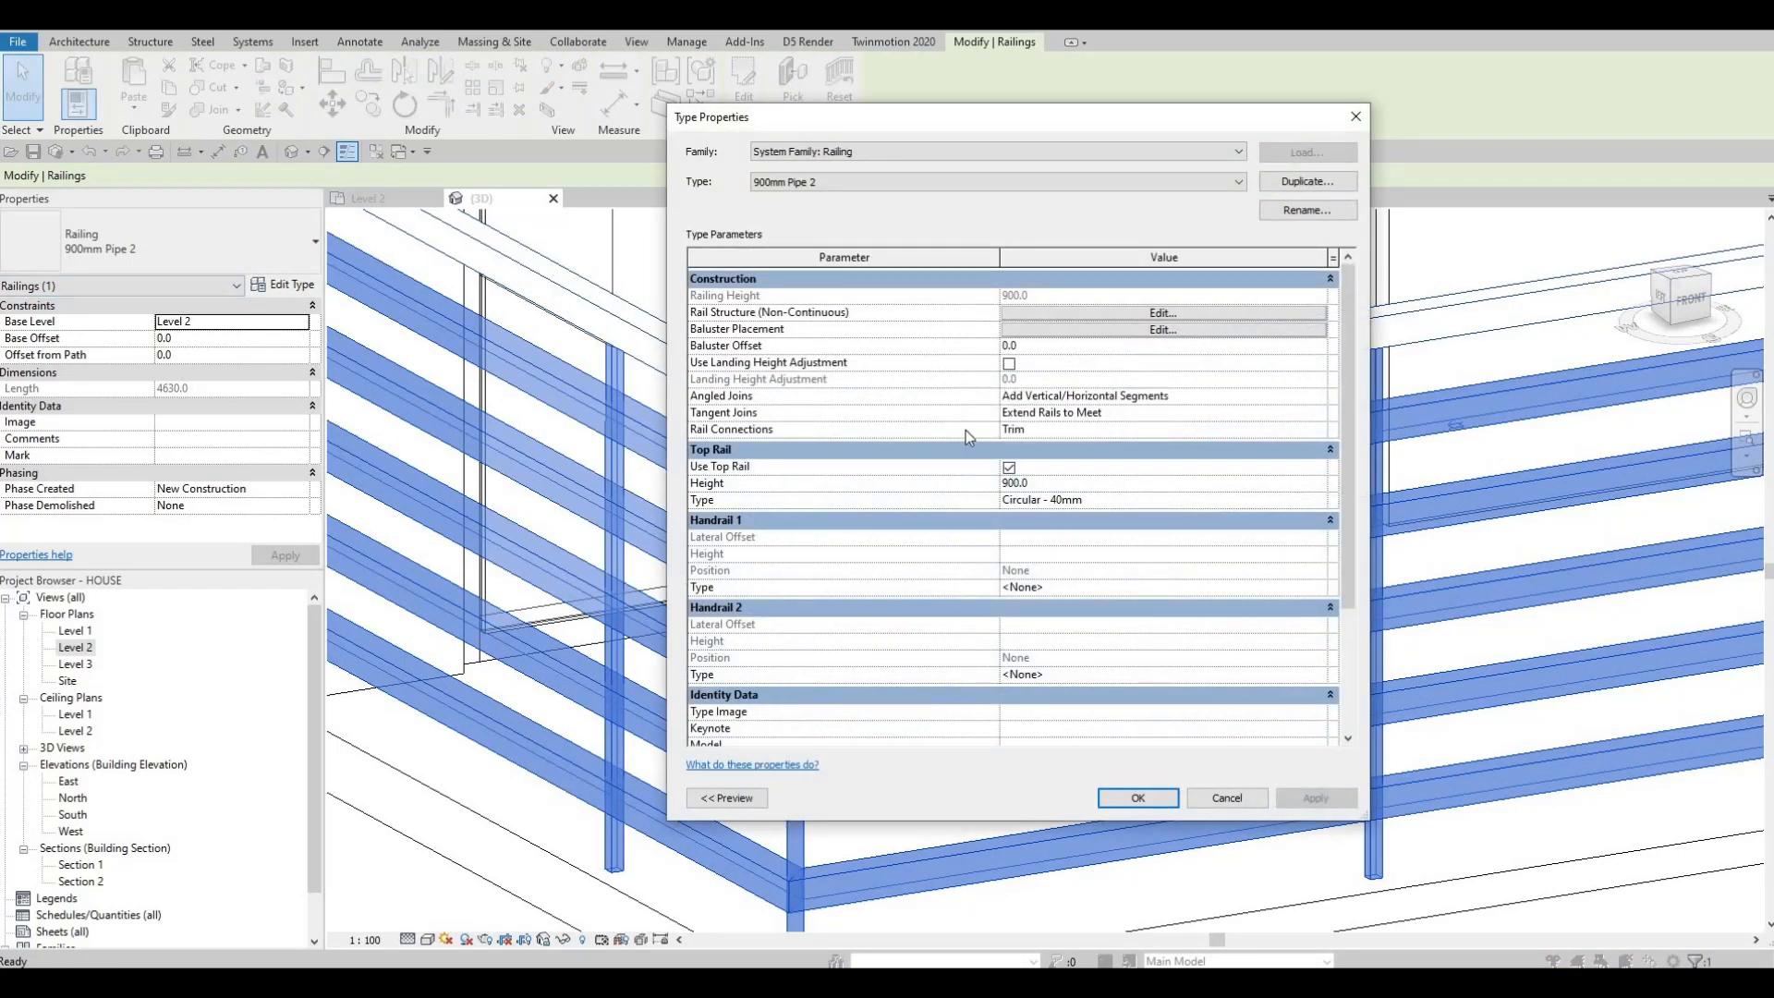
{"action": "left_click", "coordinate": [1012, 313]}
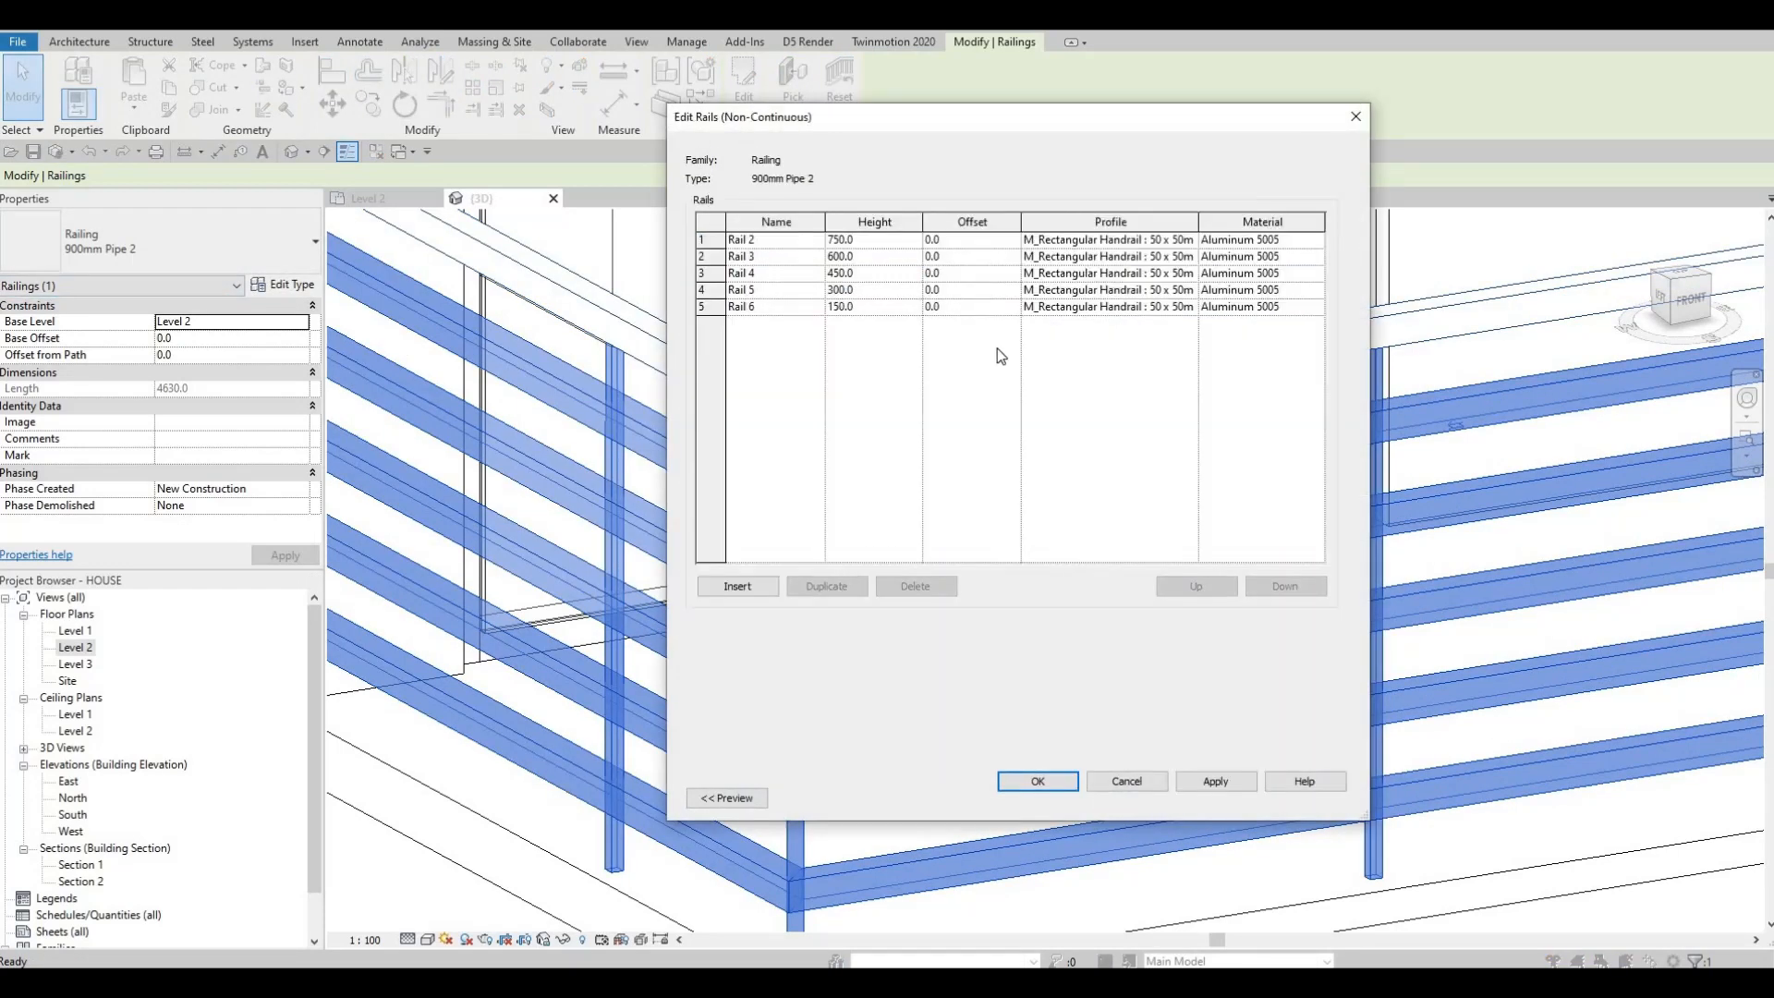
{"action": "key", "text": "Escape"}
{"action": "left_click", "coordinate": [1042, 331]}
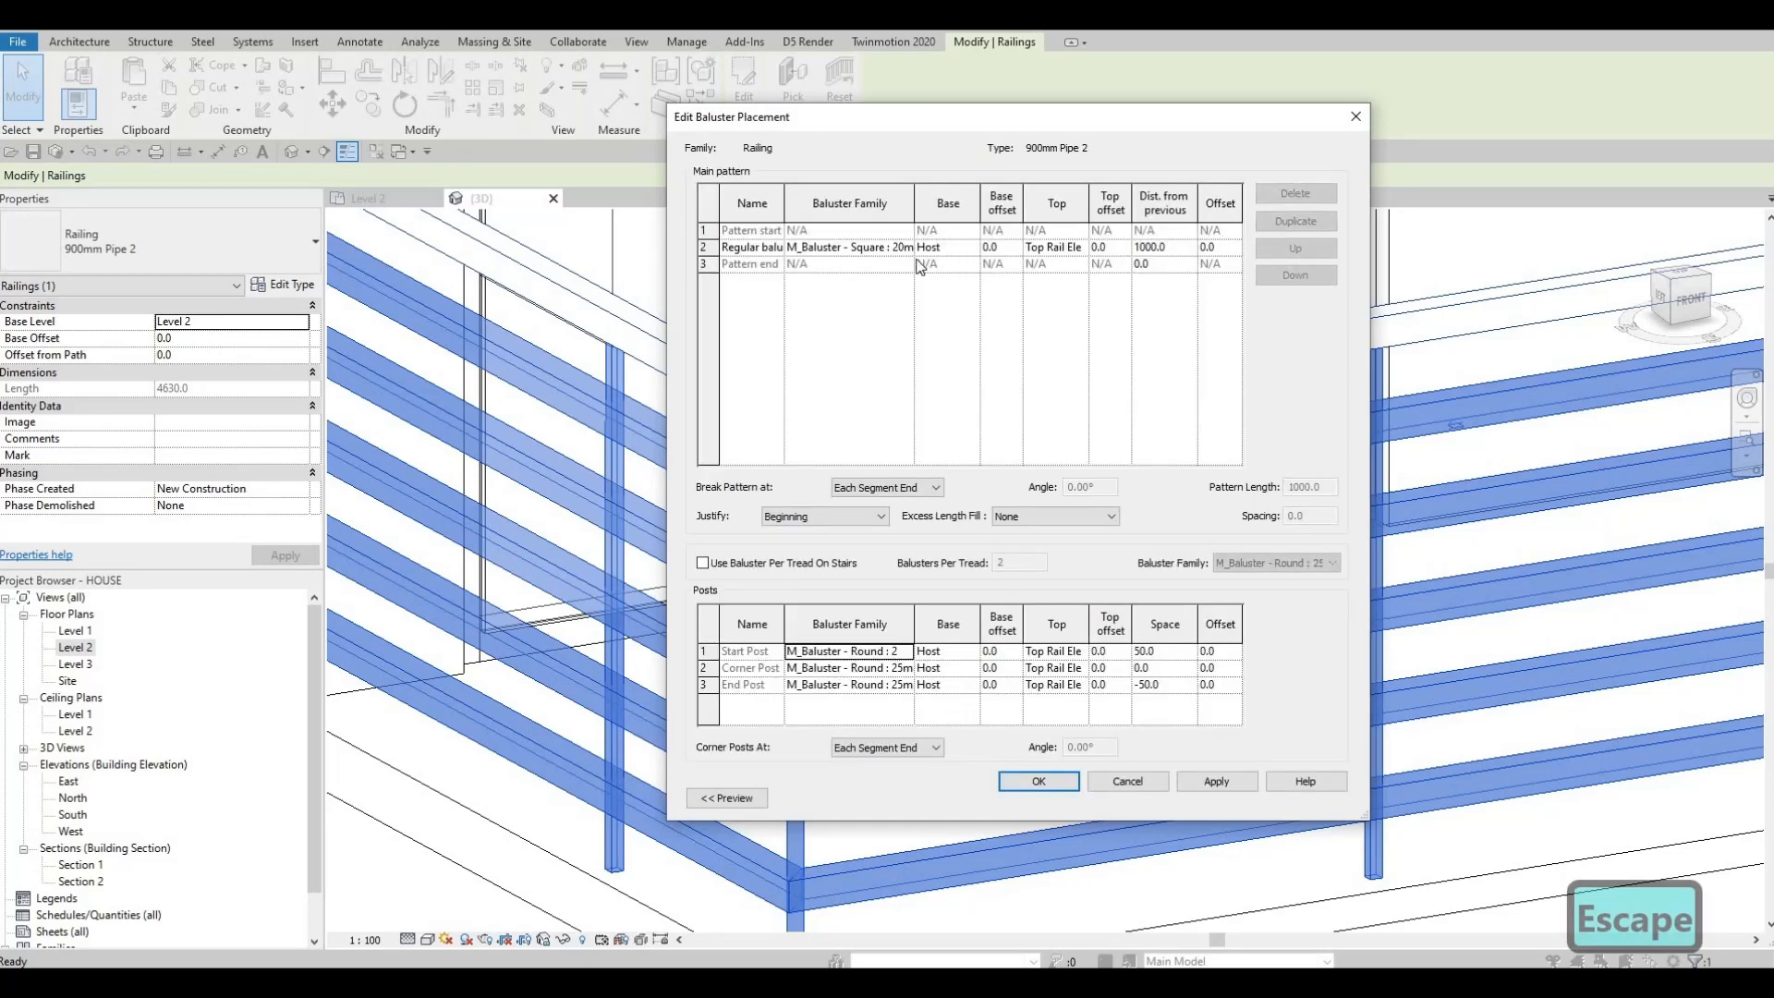
{"action": "left_click", "coordinate": [906, 653]}
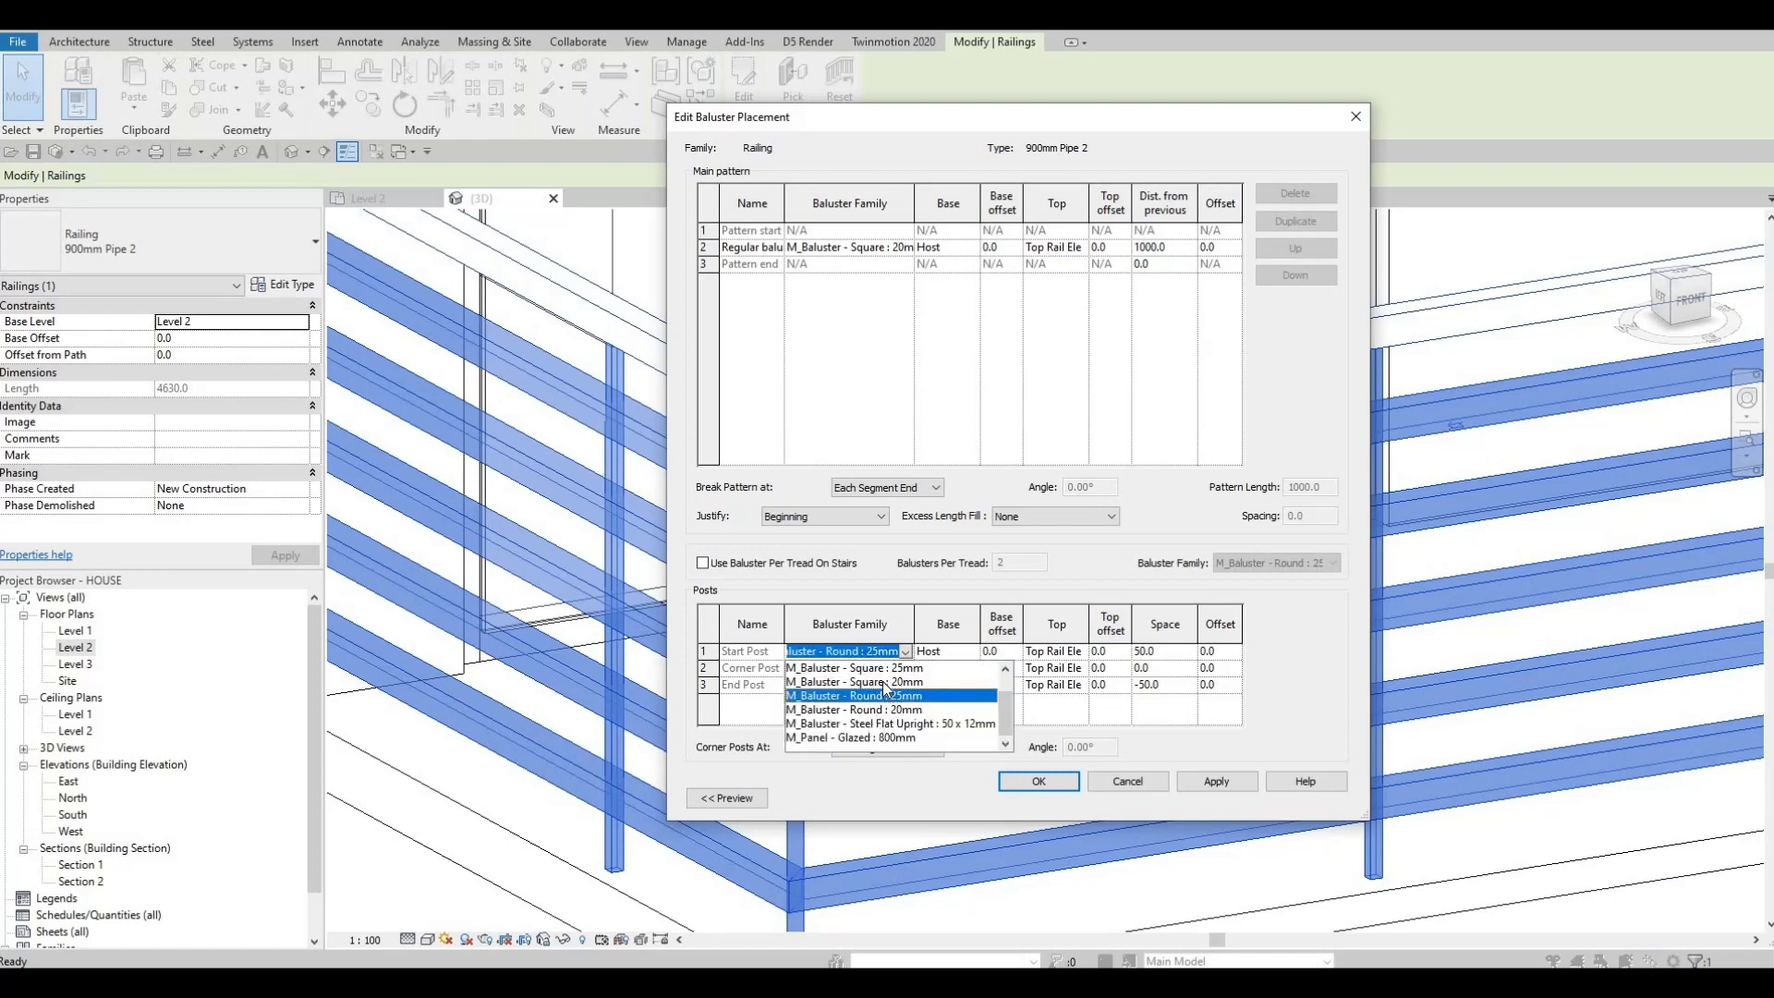
{"action": "left_click", "coordinate": [904, 668]}
Set the corner and end posts' baluster family to M_Baluster - Square : 20mm and accept the railing type changes
{"action": "left_click", "coordinate": [905, 668]}
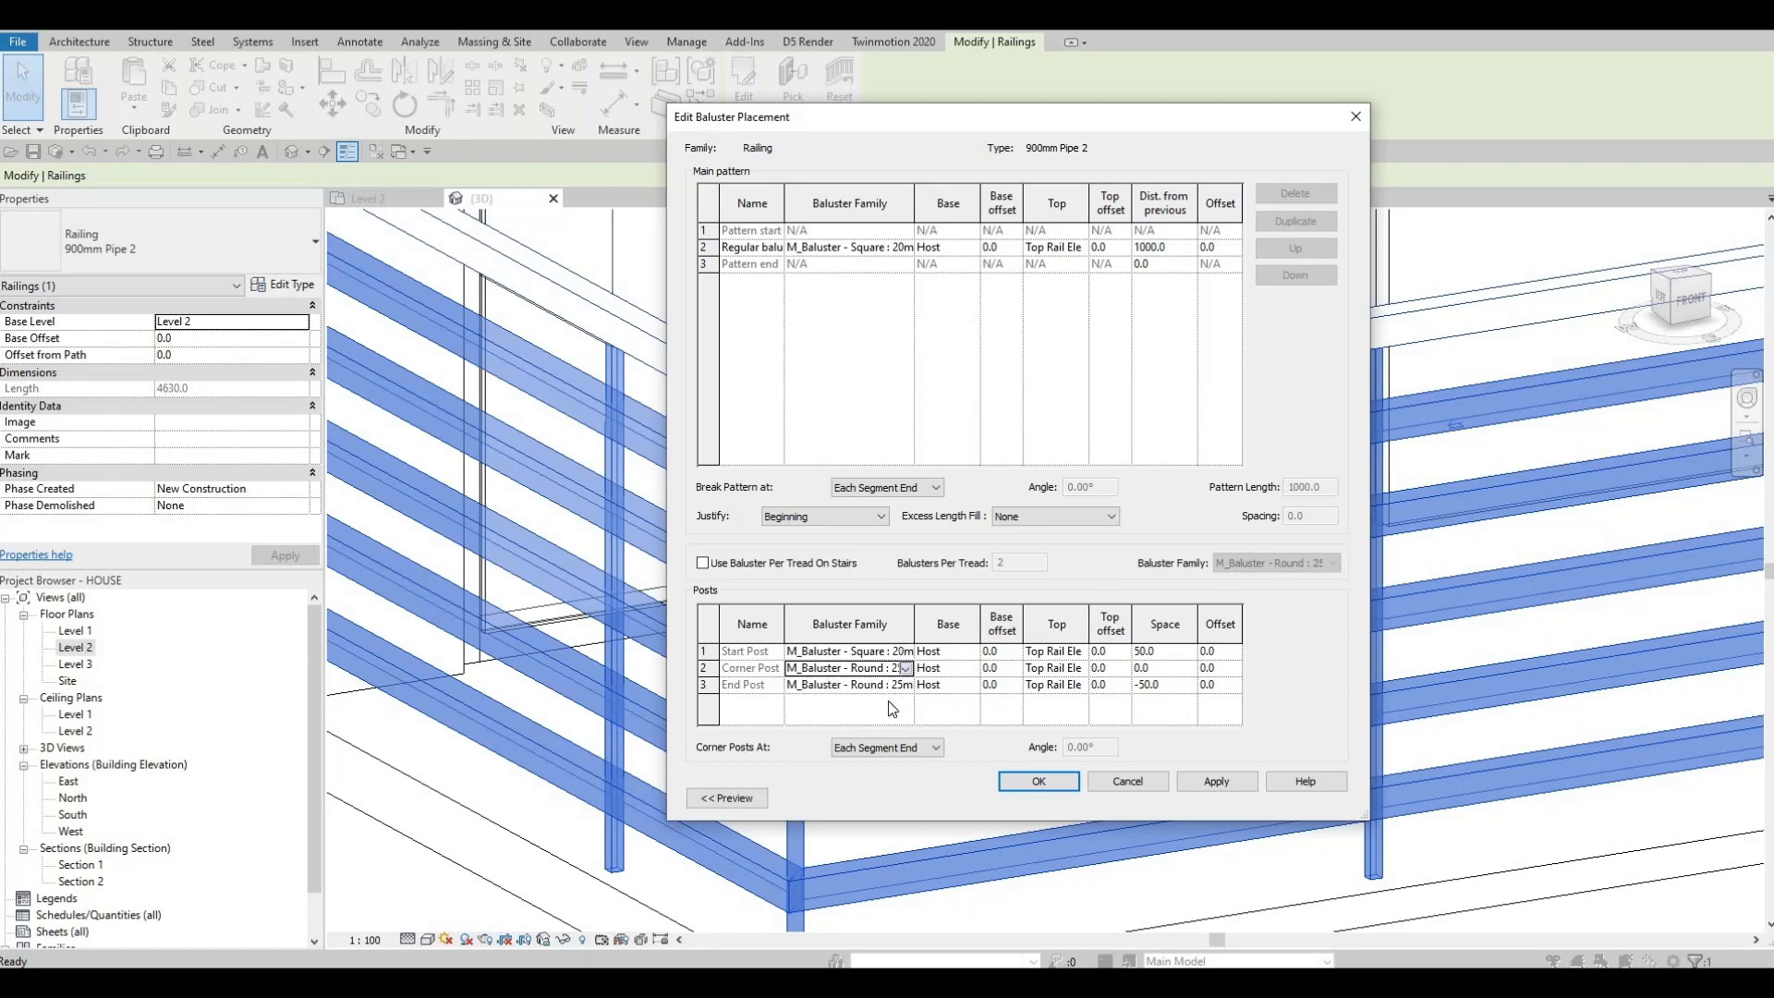
{"action": "left_click", "coordinate": [901, 697]}
{"action": "left_click", "coordinate": [904, 685]}
{"action": "left_click", "coordinate": [885, 747]}
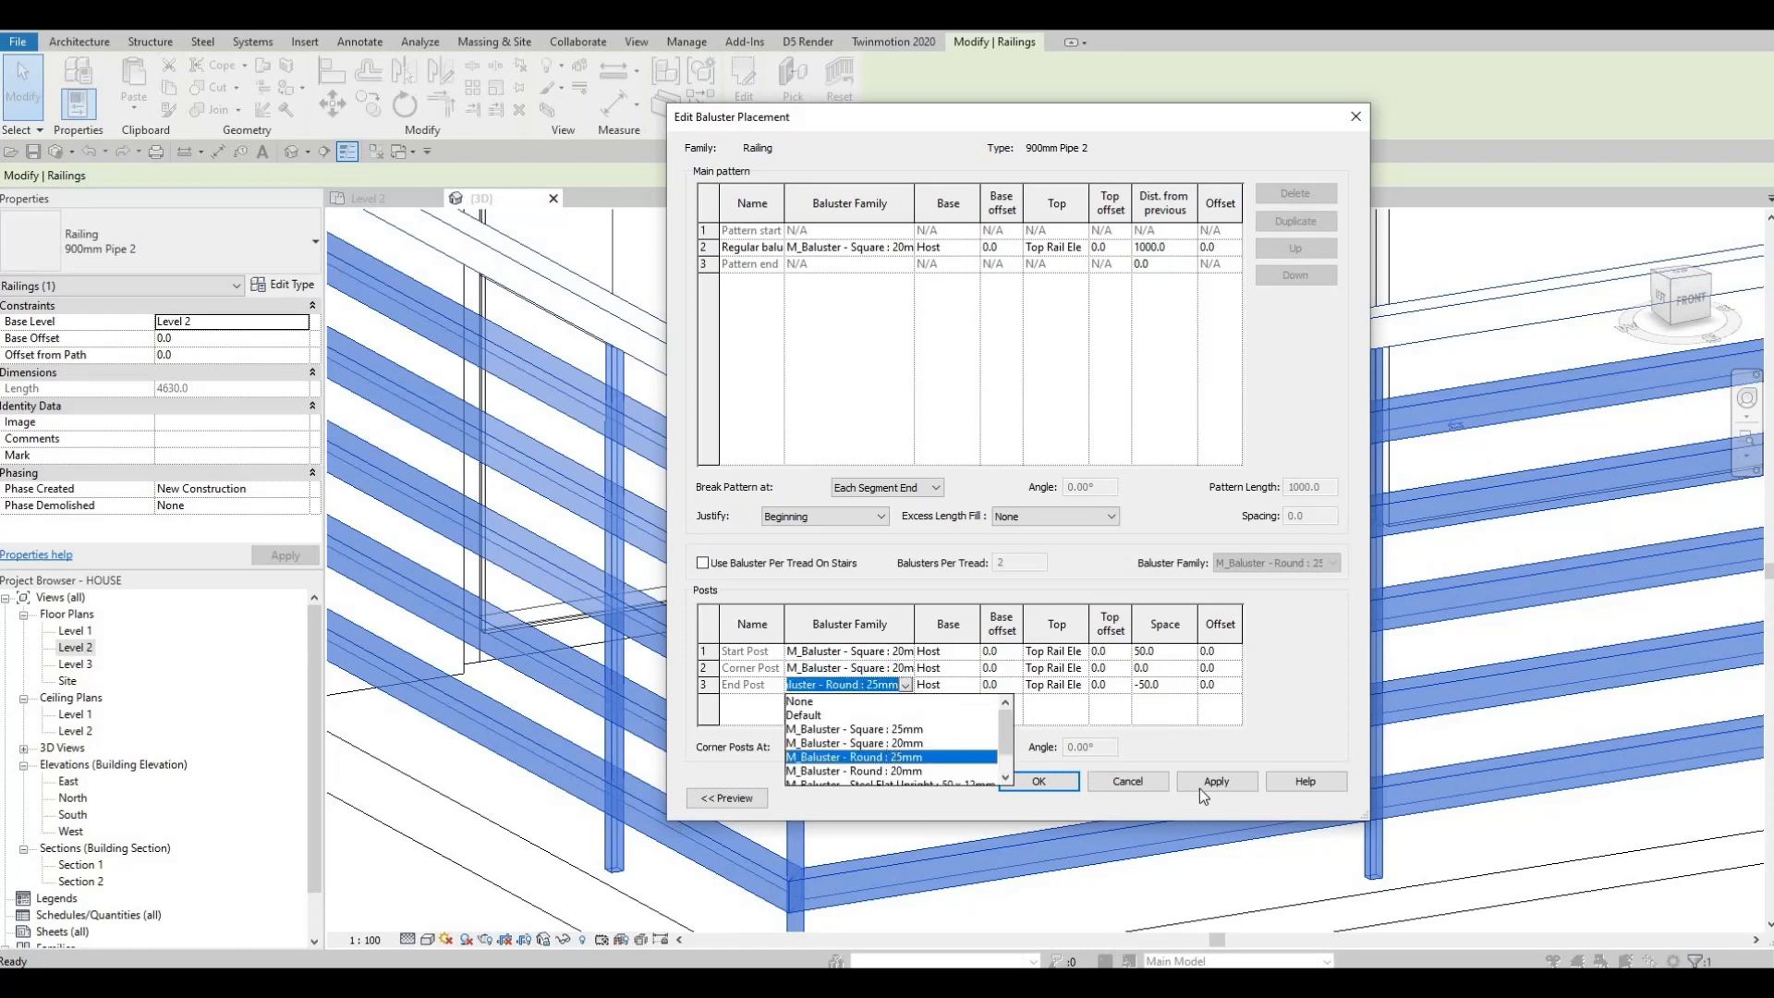
{"action": "left_click", "coordinate": [1039, 782]}
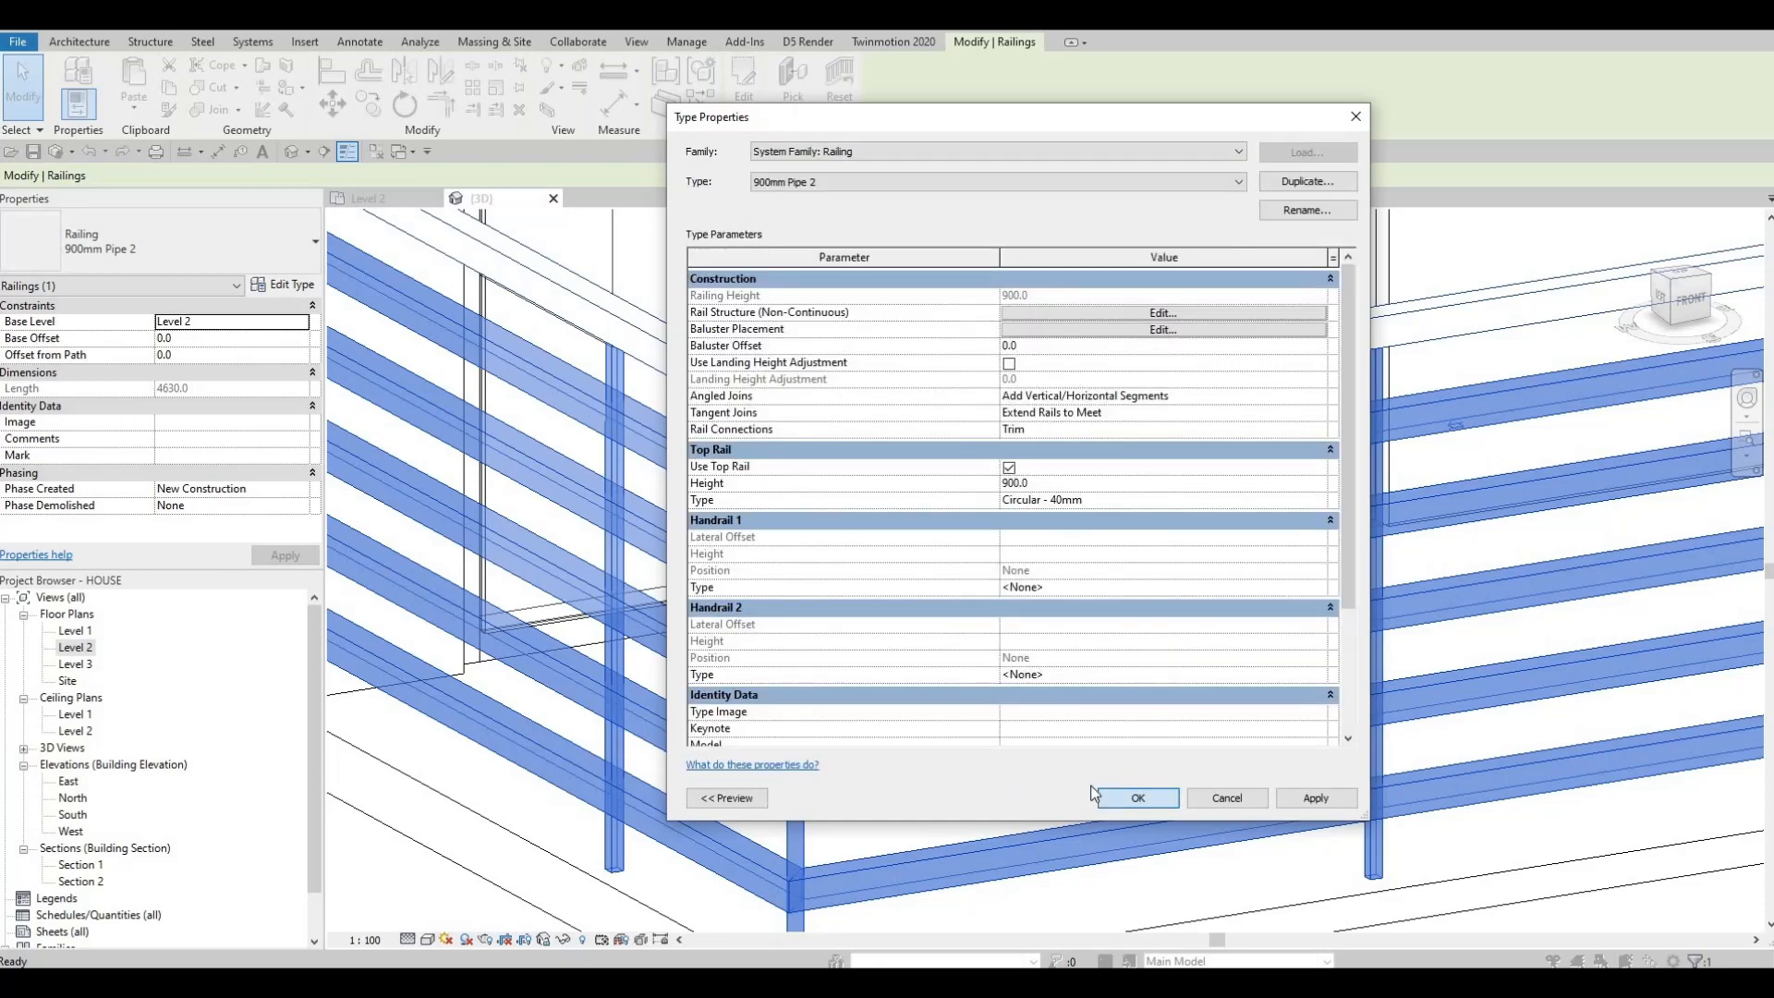
{"action": "left_click", "coordinate": [1096, 795]}
{"action": "key", "text": "Escape"}
Examine the balcony railing's corner post up close and the complete railing in the 3D view
{"action": "scroll", "coordinate": [878, 522], "scroll_direction": "up", "scroll_amount": 3}
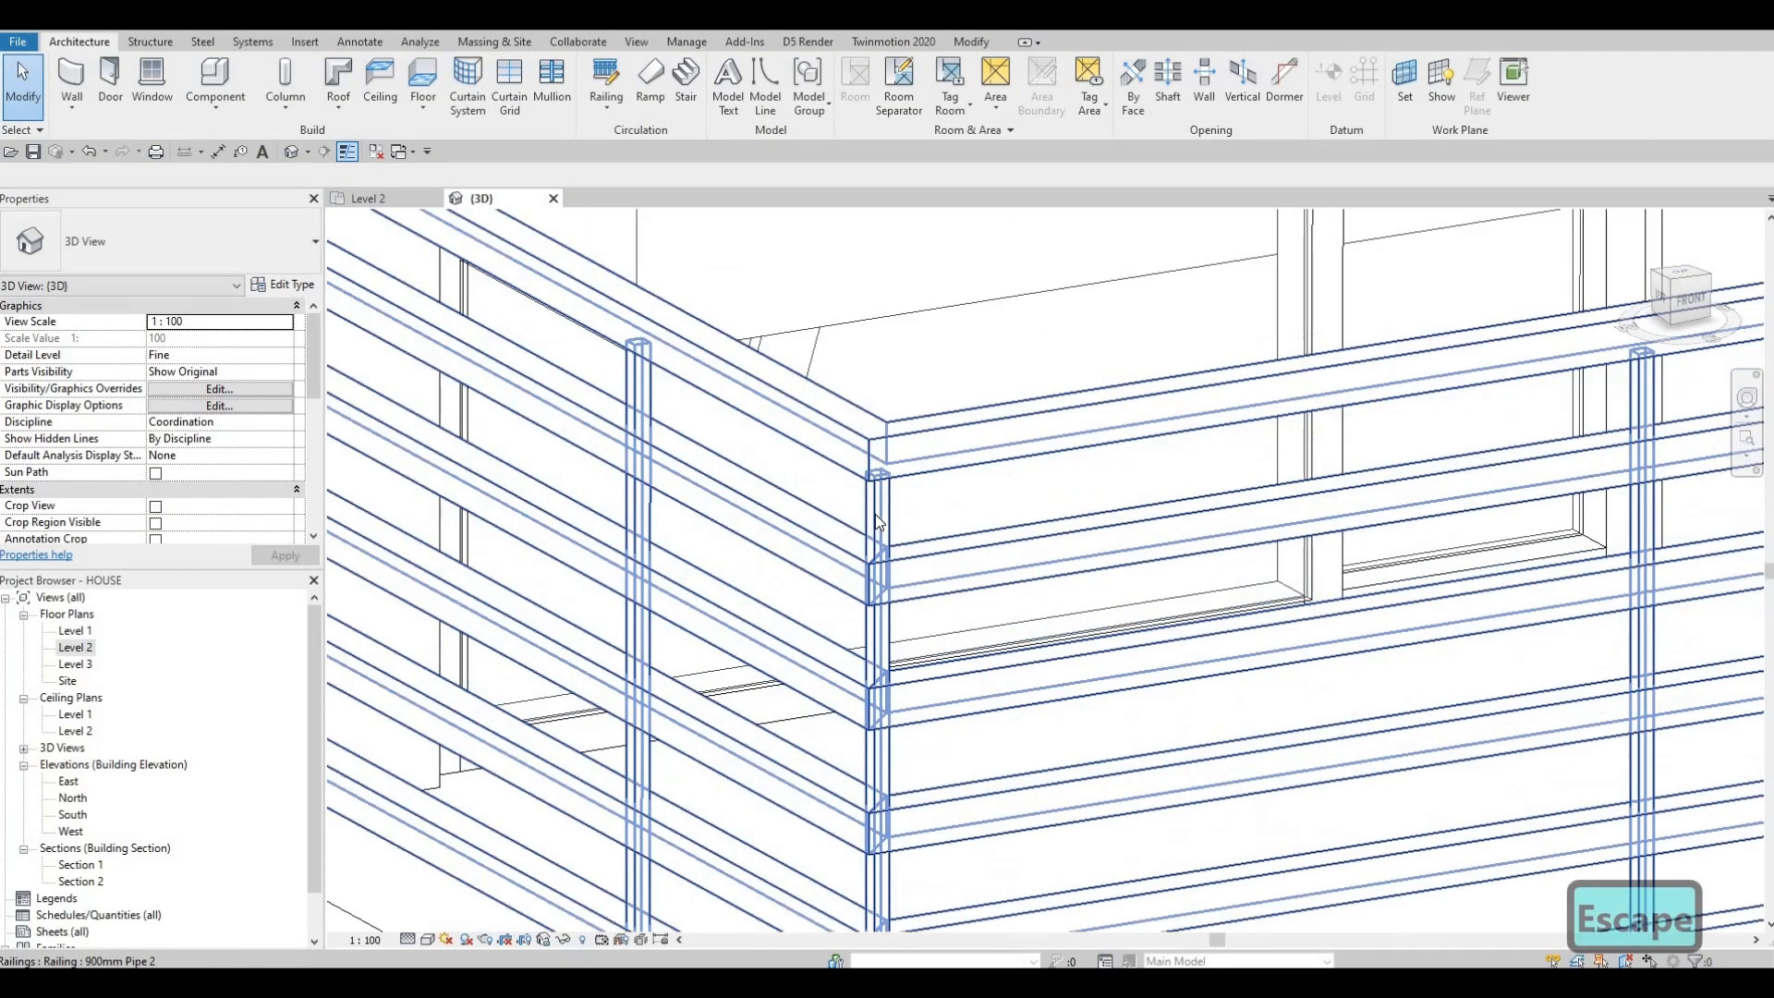
{"action": "scroll", "coordinate": [887, 519], "scroll_direction": "down", "scroll_amount": 5}
{"action": "key", "text": "Escape"}
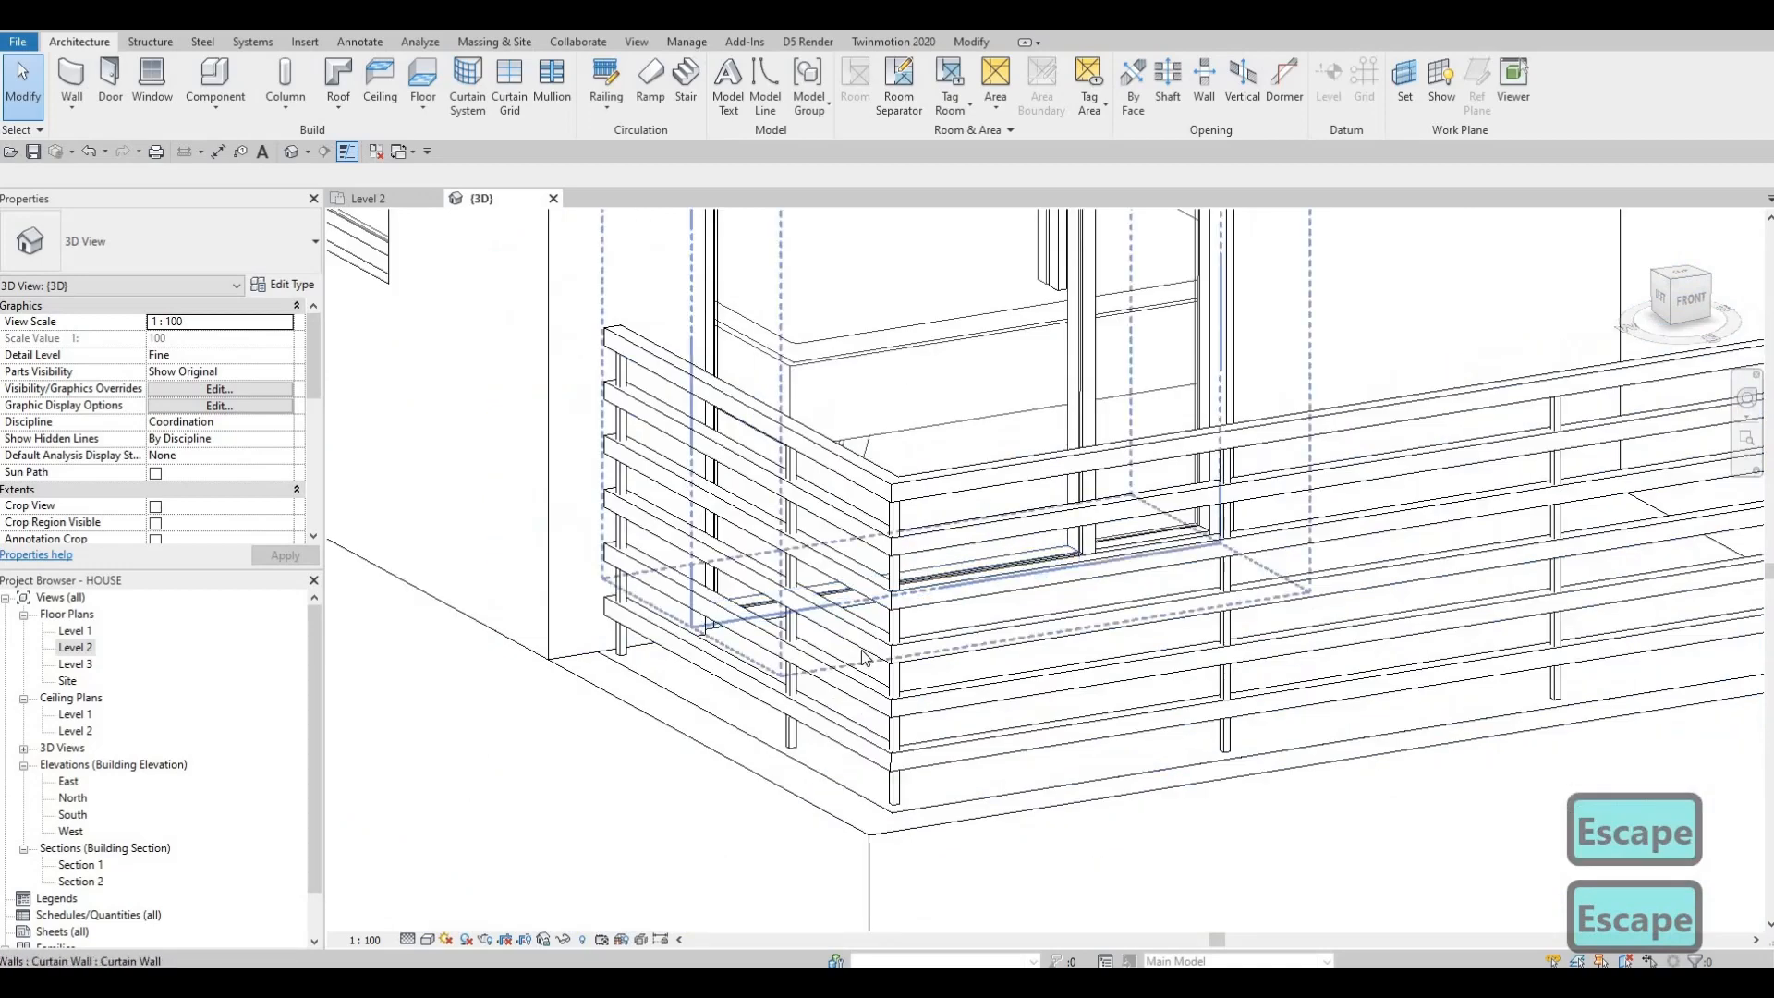
{"action": "scroll", "coordinate": [864, 658], "scroll_direction": "down", "scroll_amount": 6}
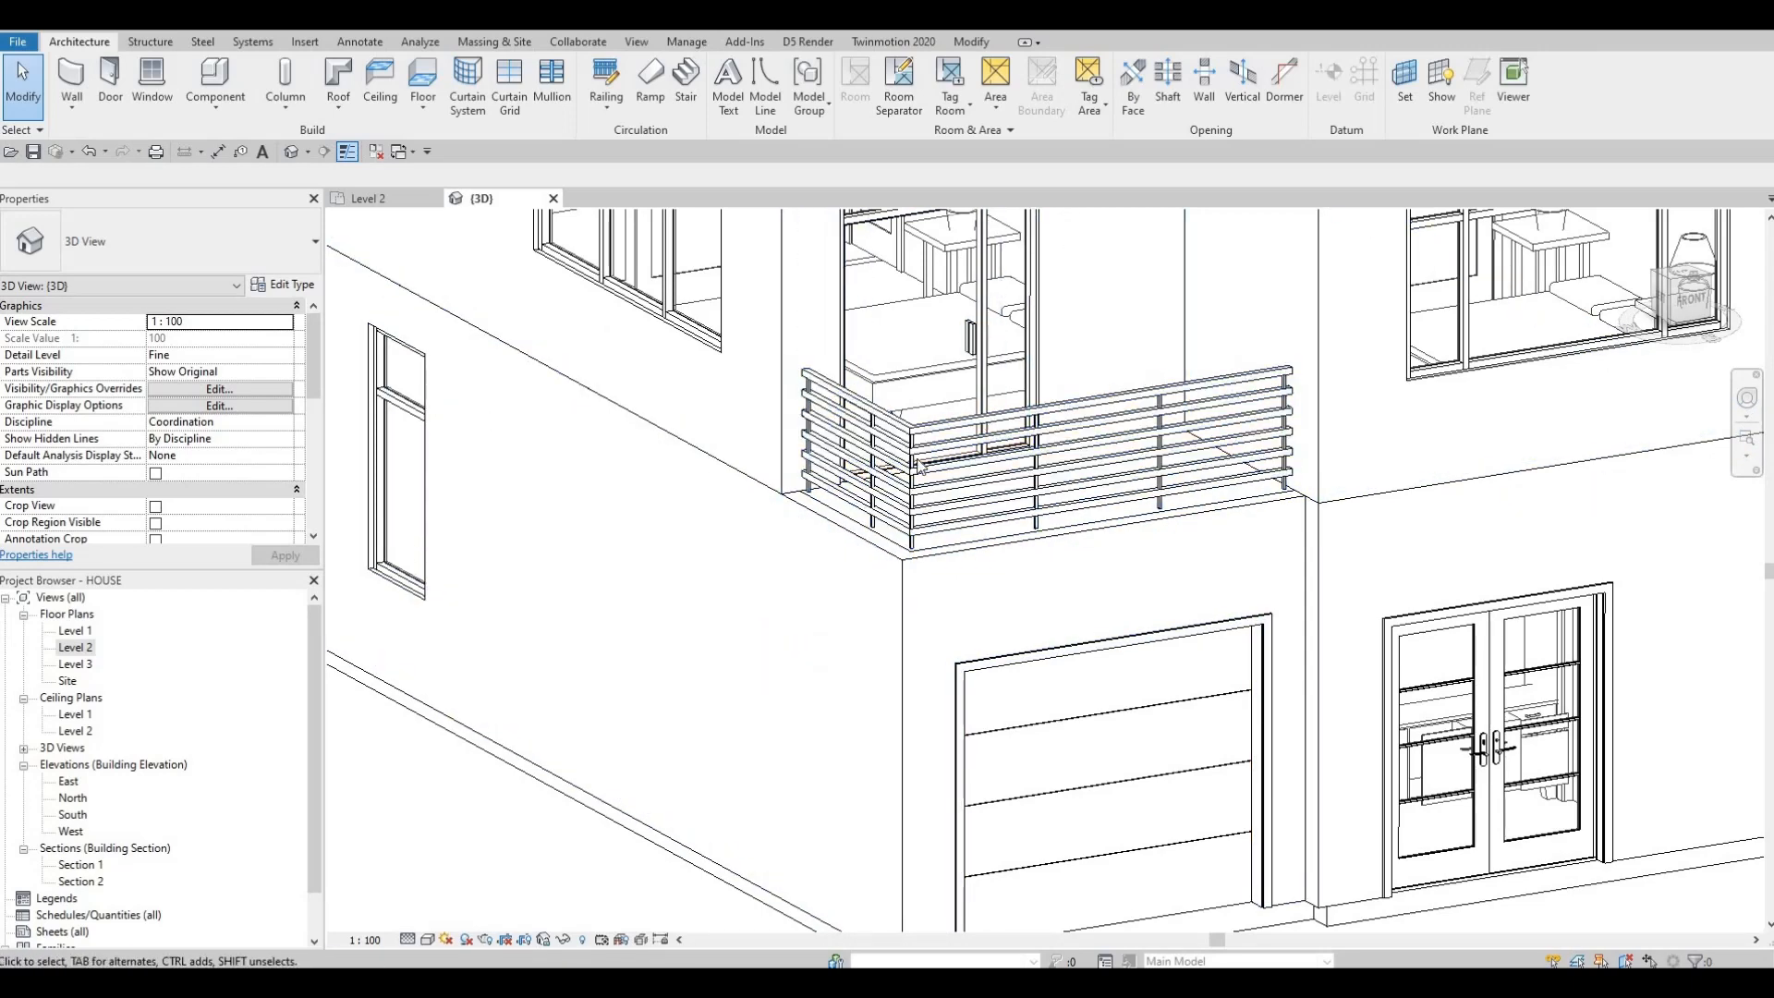
Set the material of the railing's top rail type Circular - 40mm to Aluminum 5005 and accept the railing type properties
{"action": "left_click", "coordinate": [866, 444]}
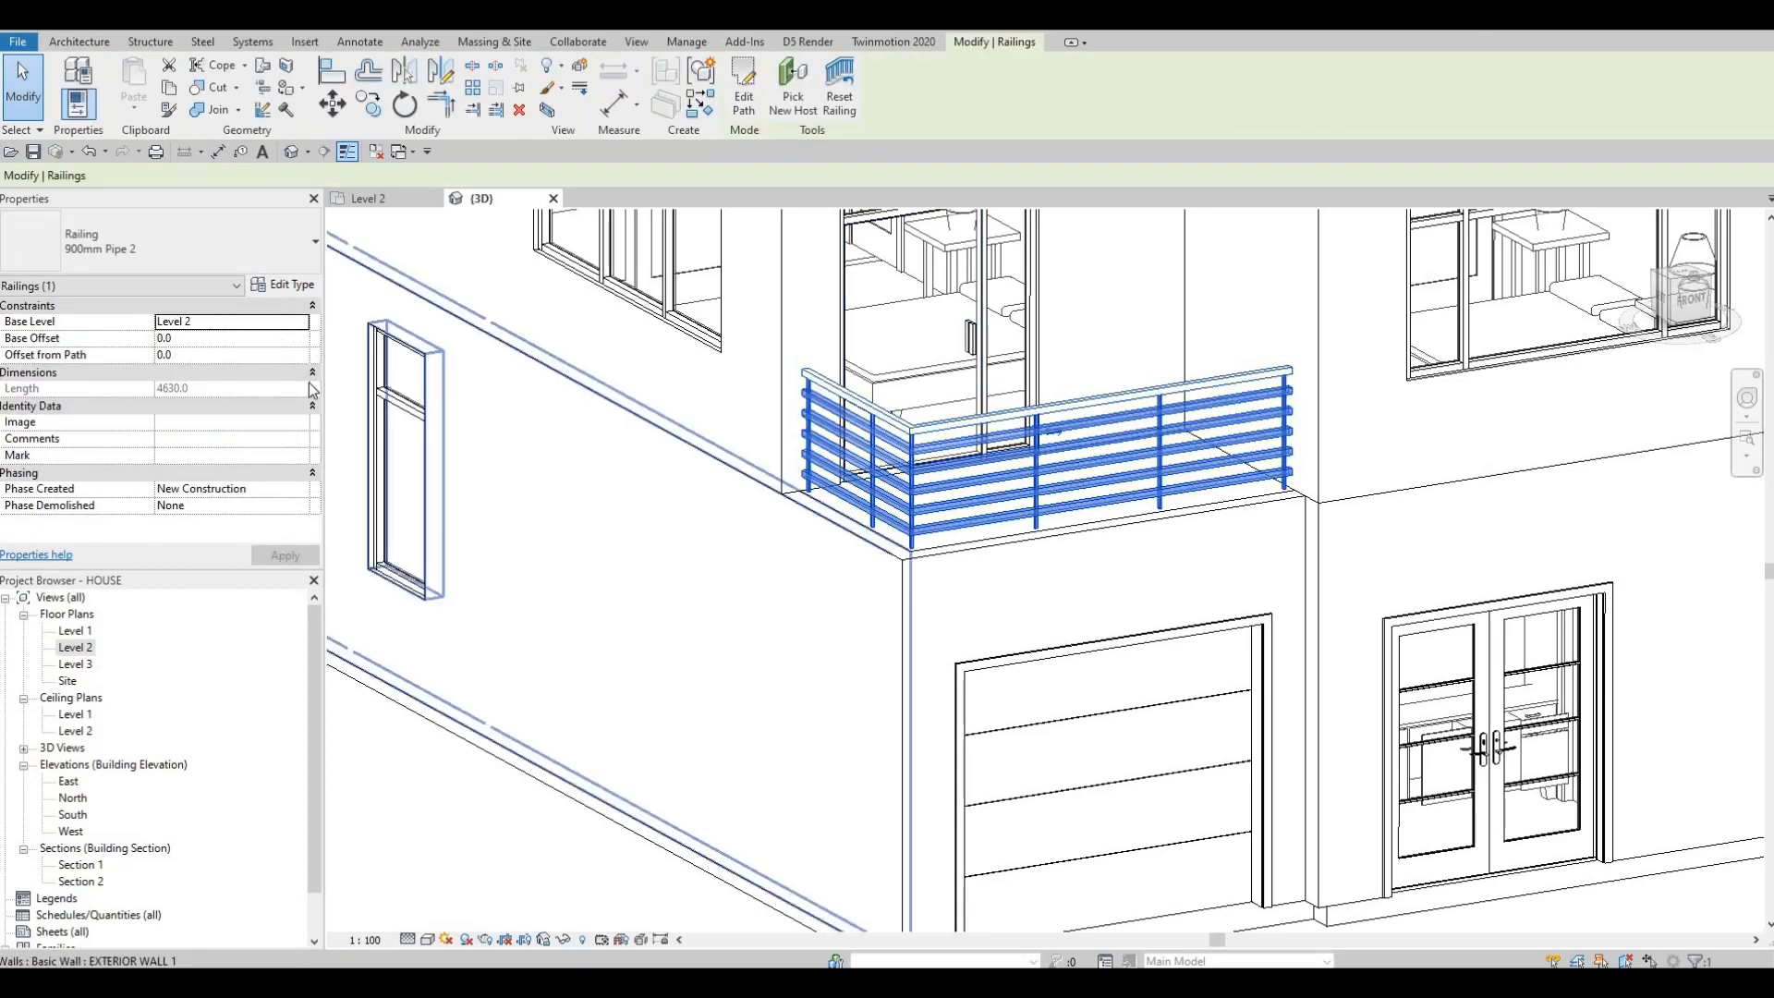
{"action": "left_click", "coordinate": [274, 287]}
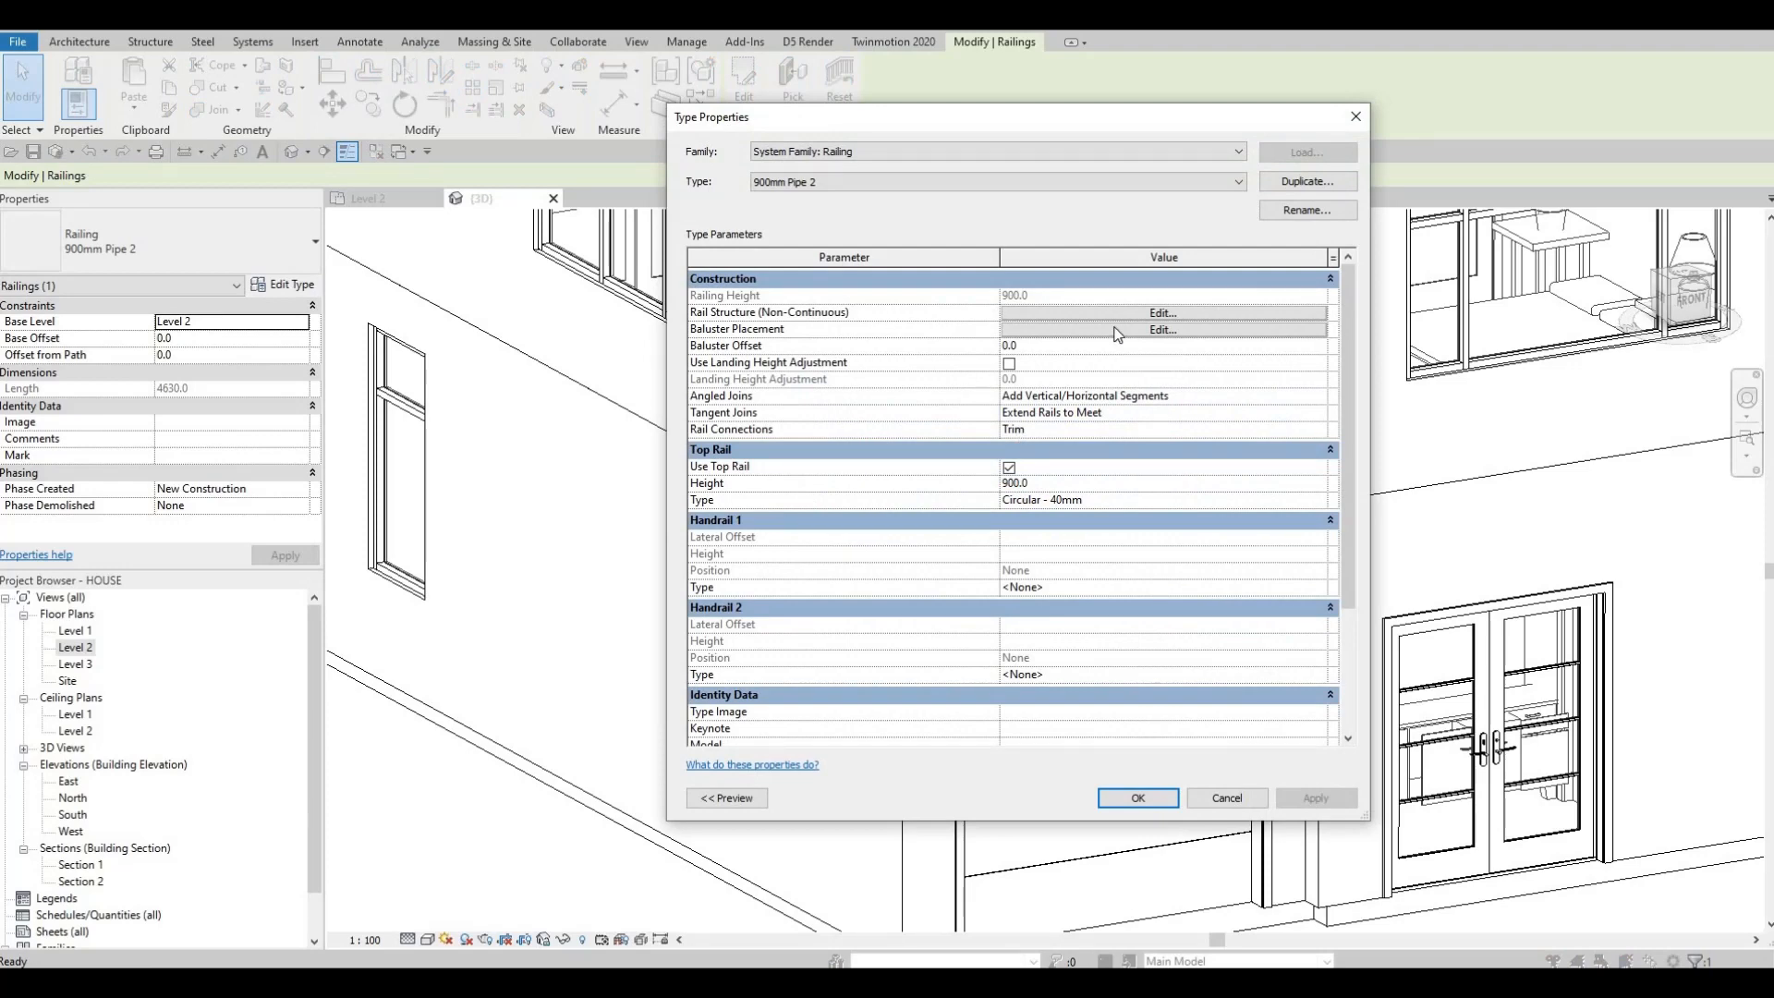
{"action": "left_click", "coordinate": [1162, 329]}
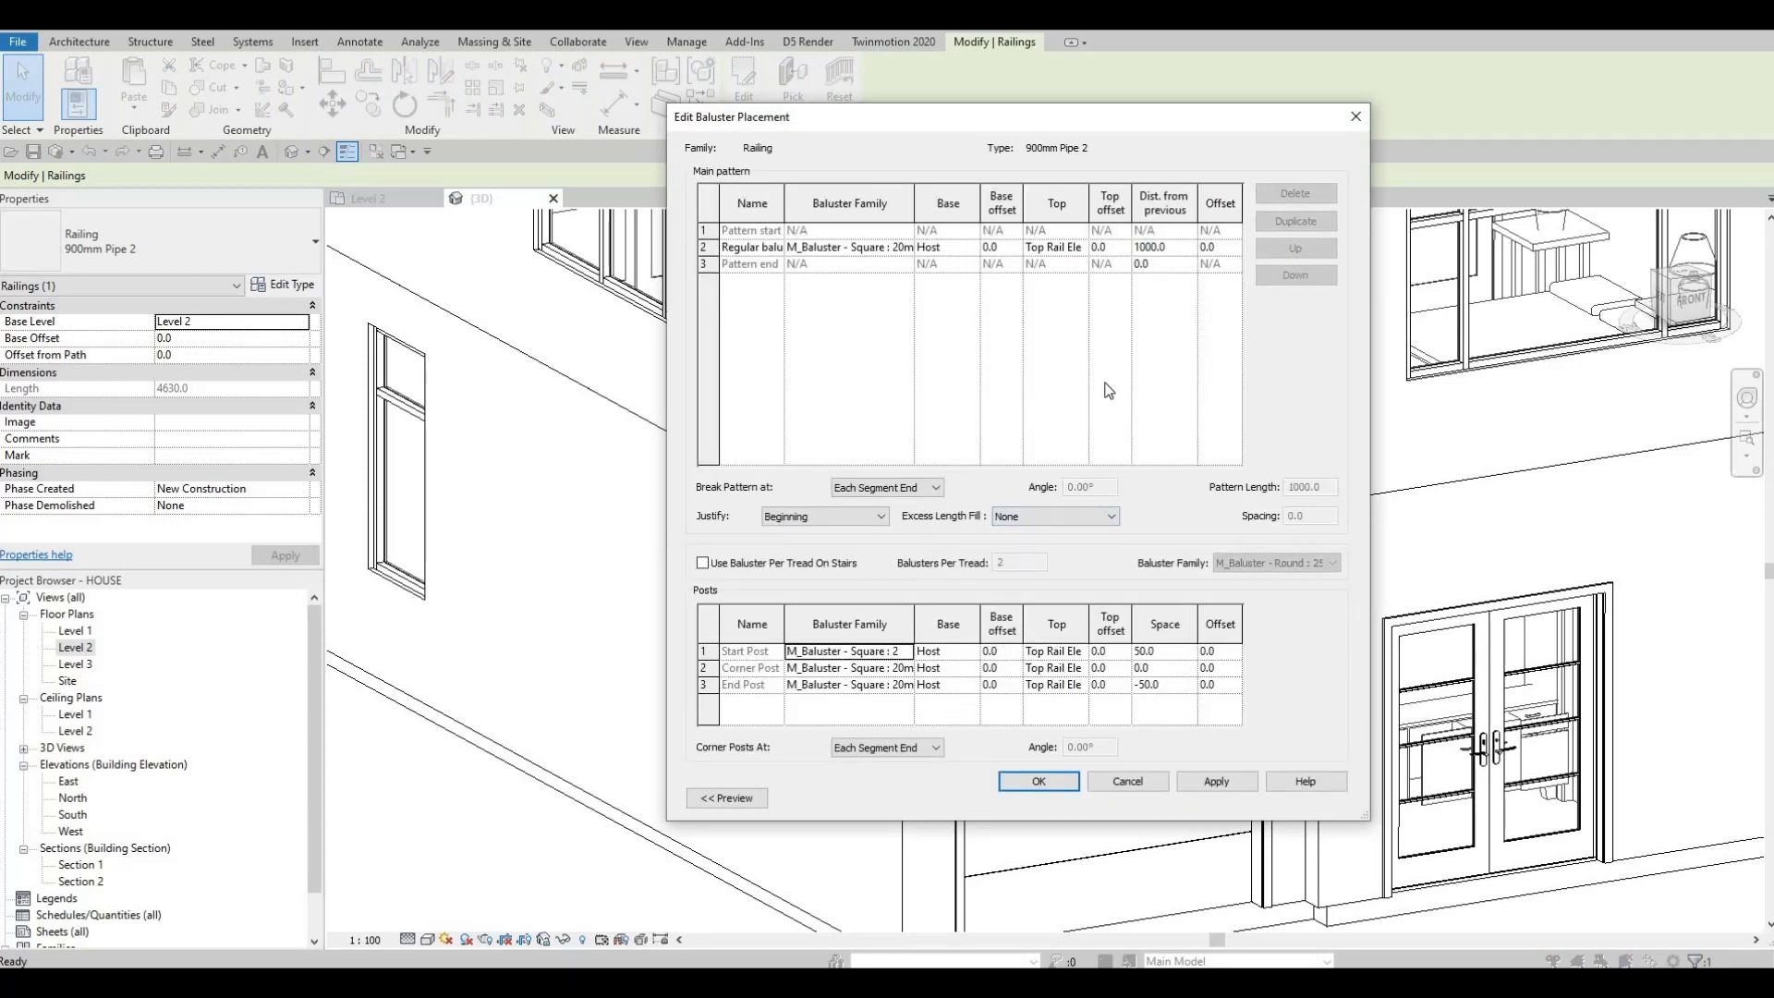
{"action": "key", "text": "Escape"}
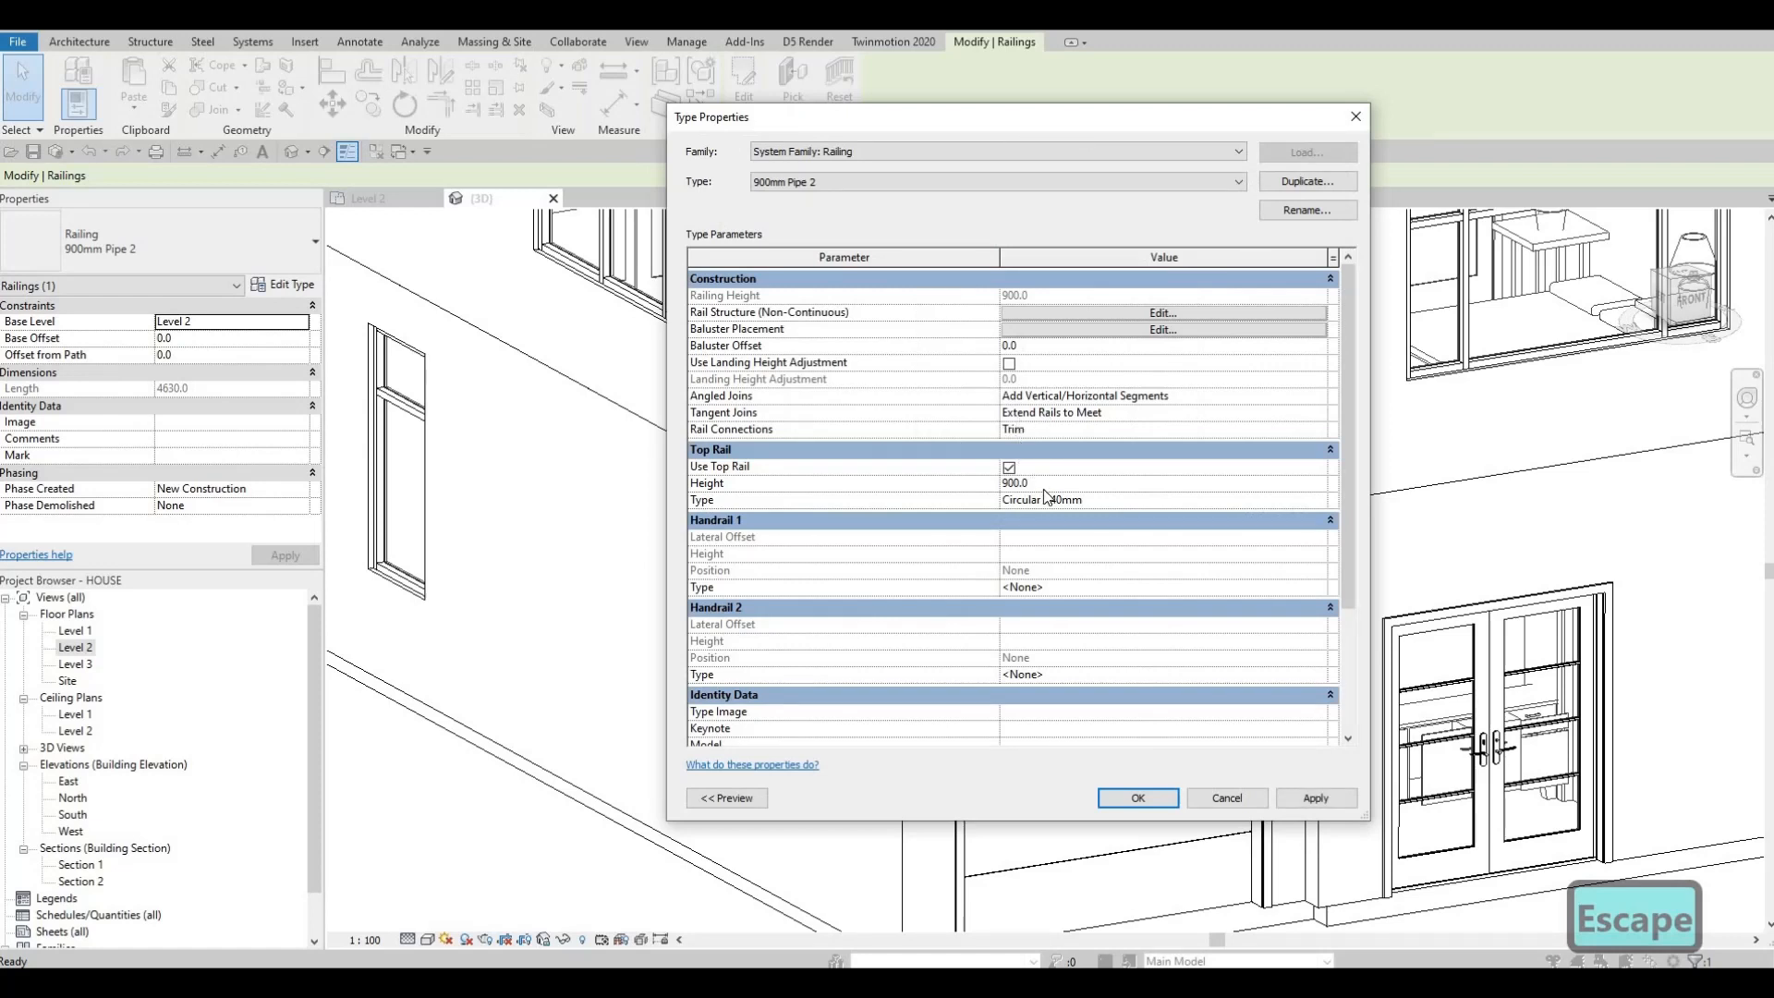
{"action": "scroll", "coordinate": [1045, 496], "scroll_direction": "down", "scroll_amount": 3}
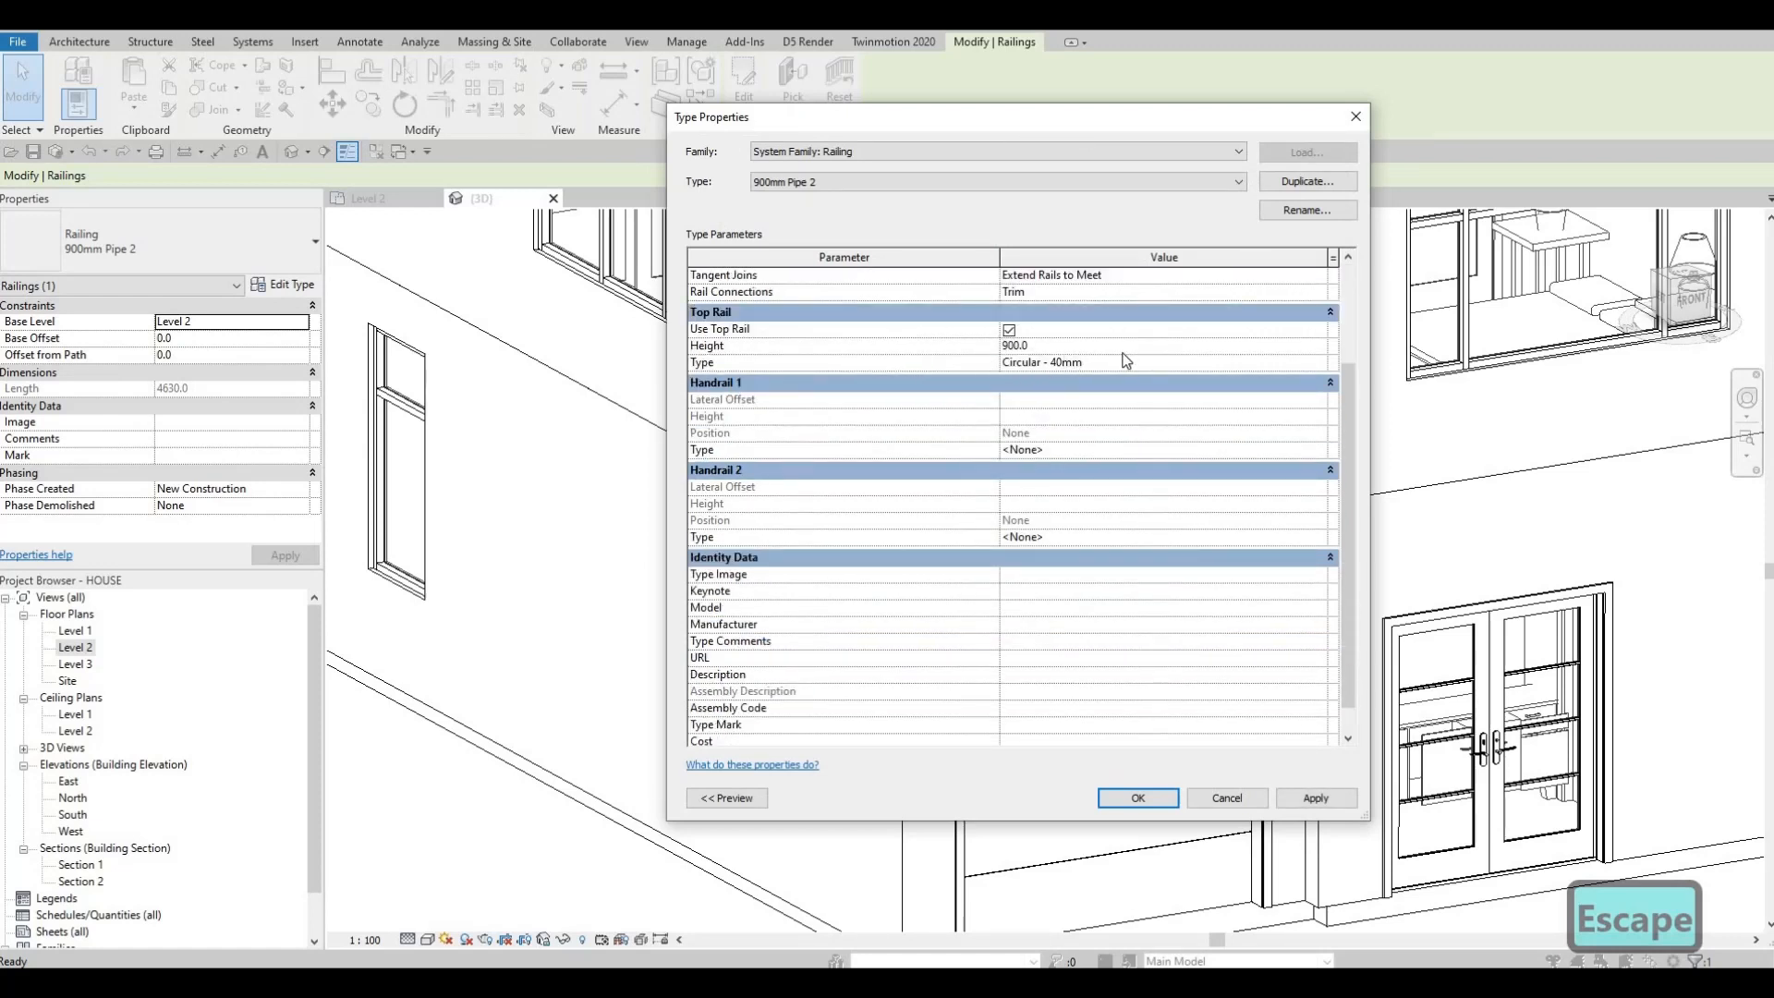
{"action": "left_click", "coordinate": [1278, 361]}
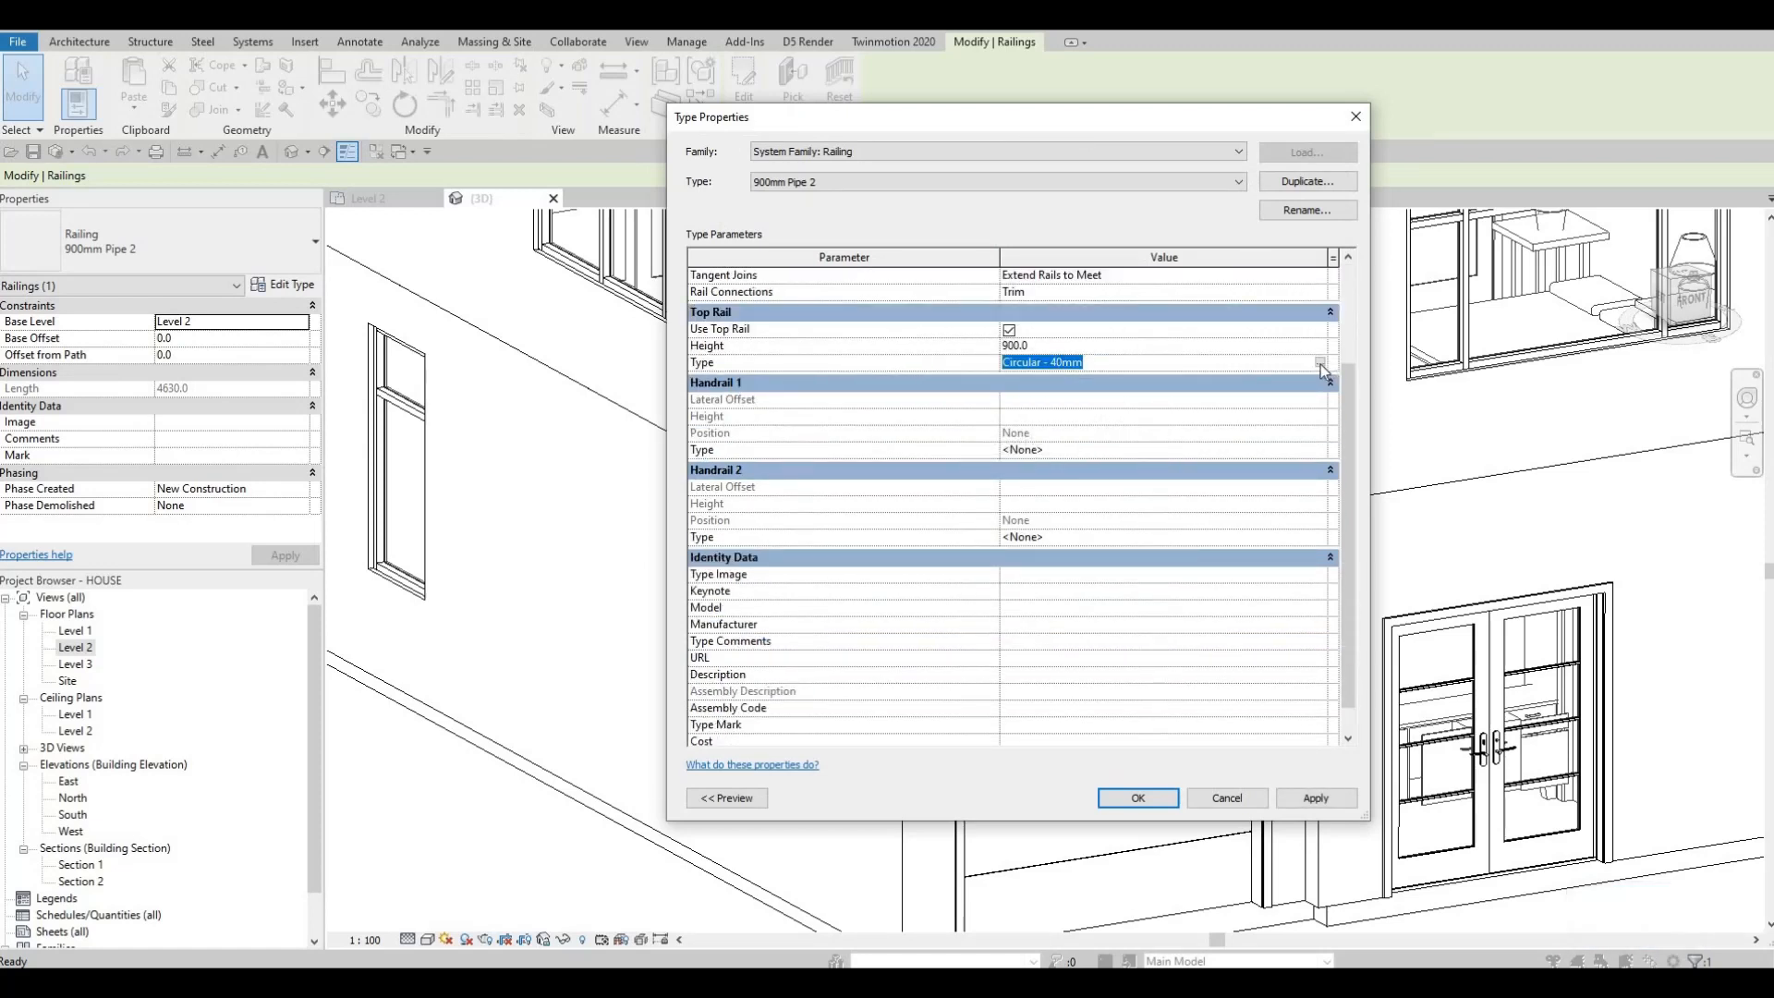
{"action": "left_click", "coordinate": [1321, 363]}
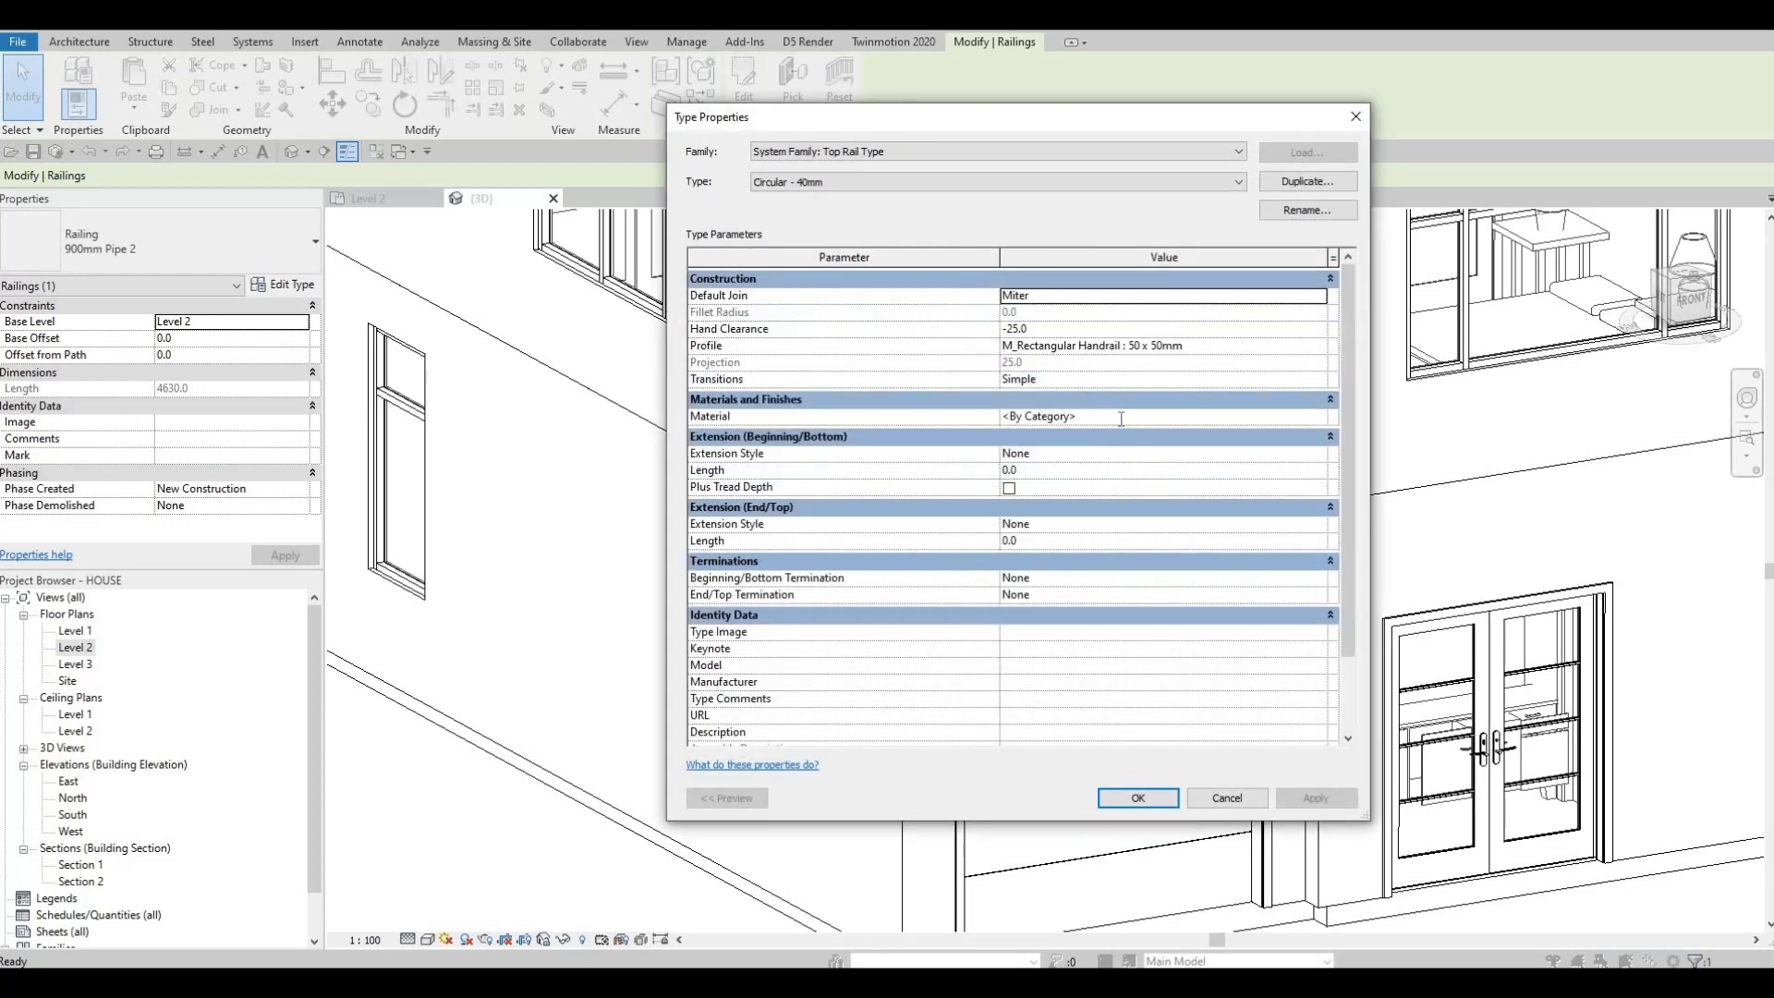
{"action": "left_click", "coordinate": [1293, 420]}
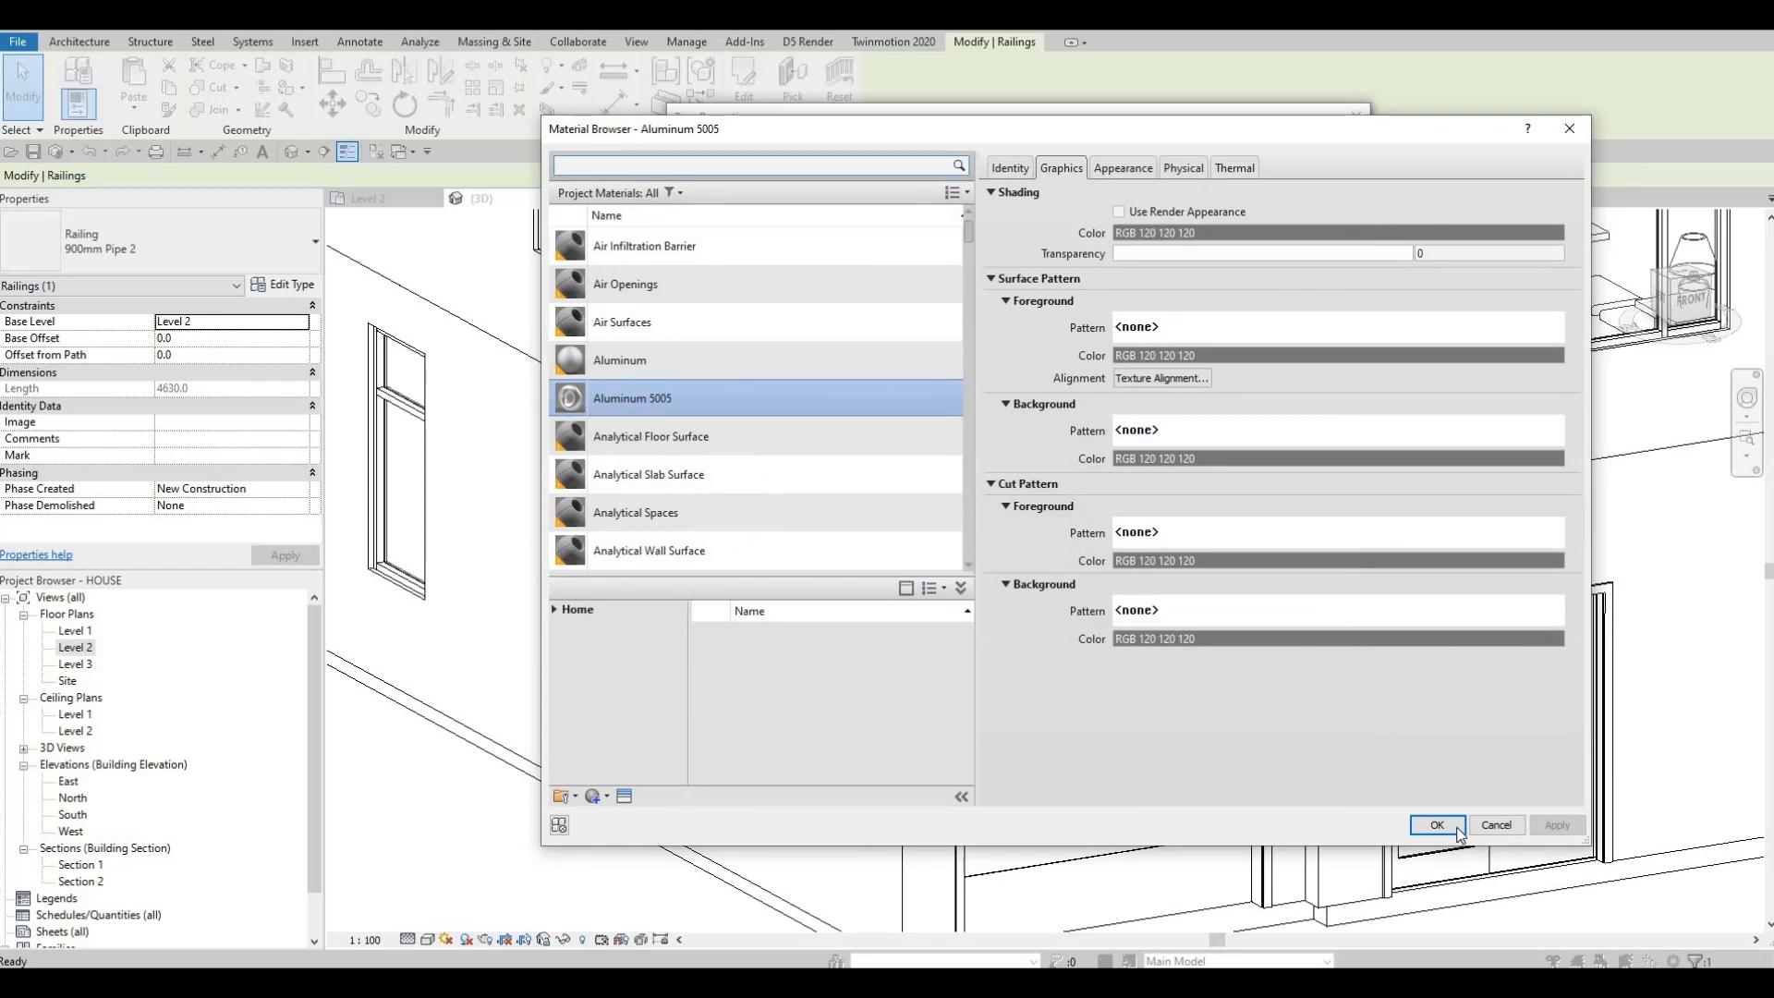
{"action": "key", "text": "Return"}
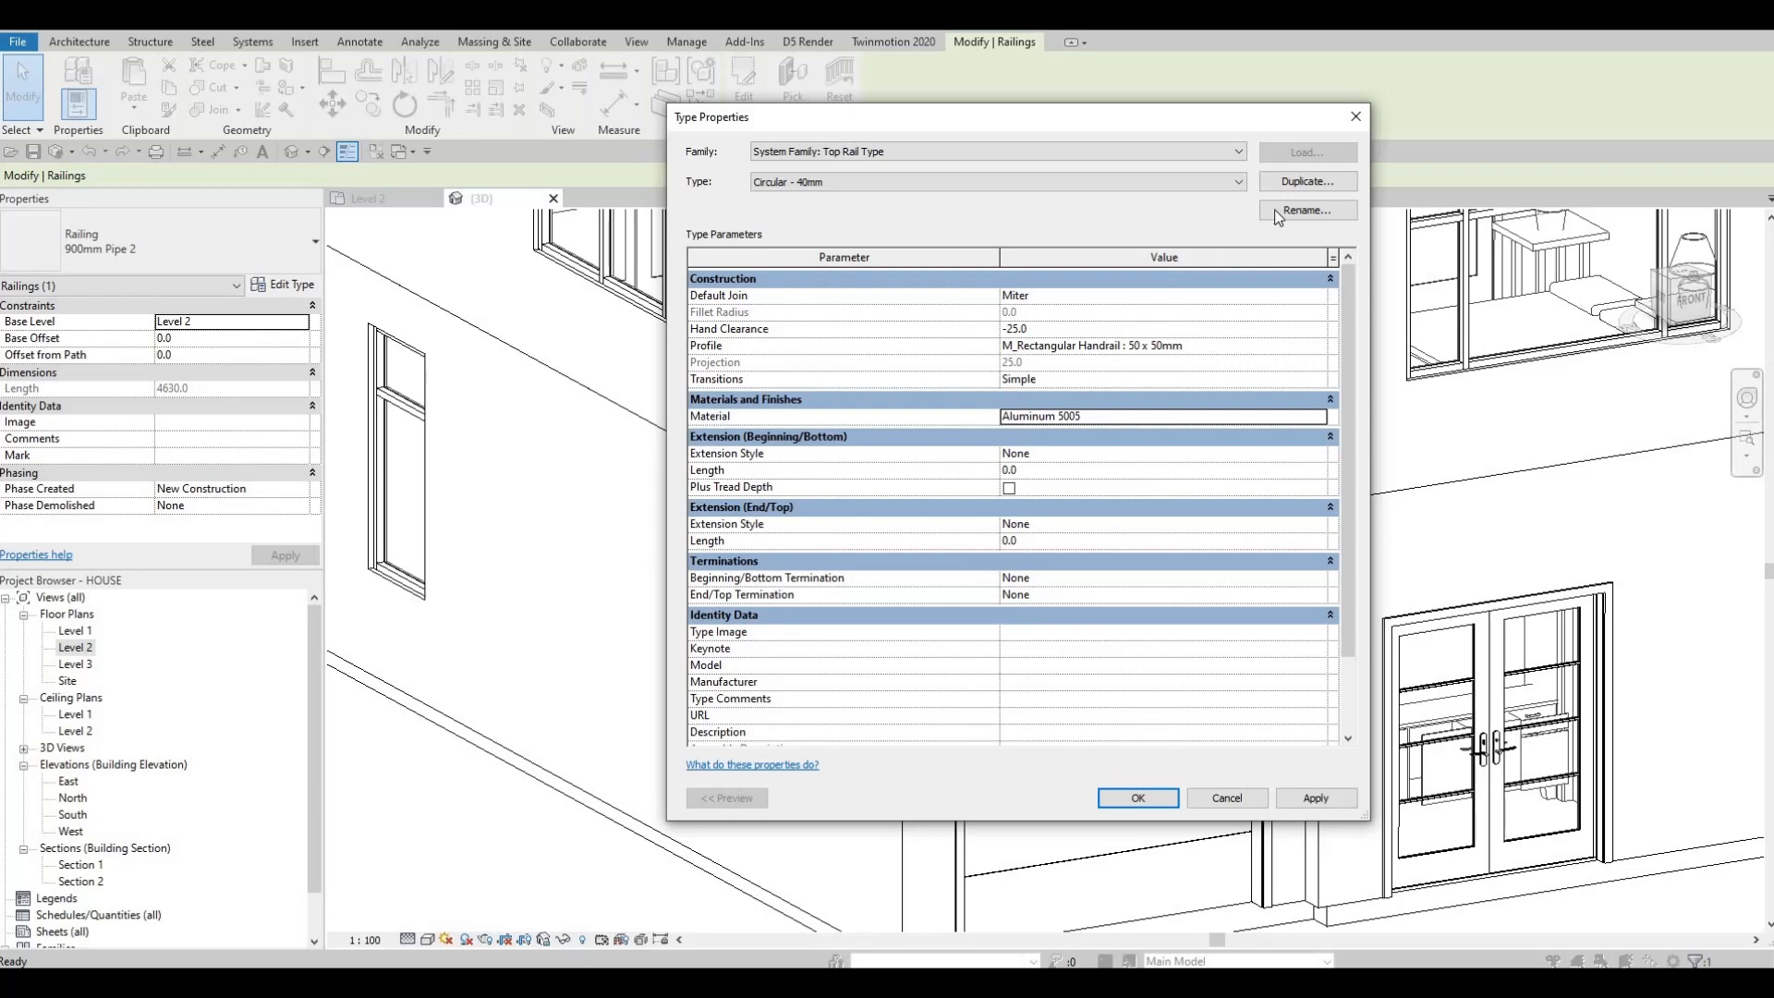
{"action": "left_click", "coordinate": [1355, 116]}
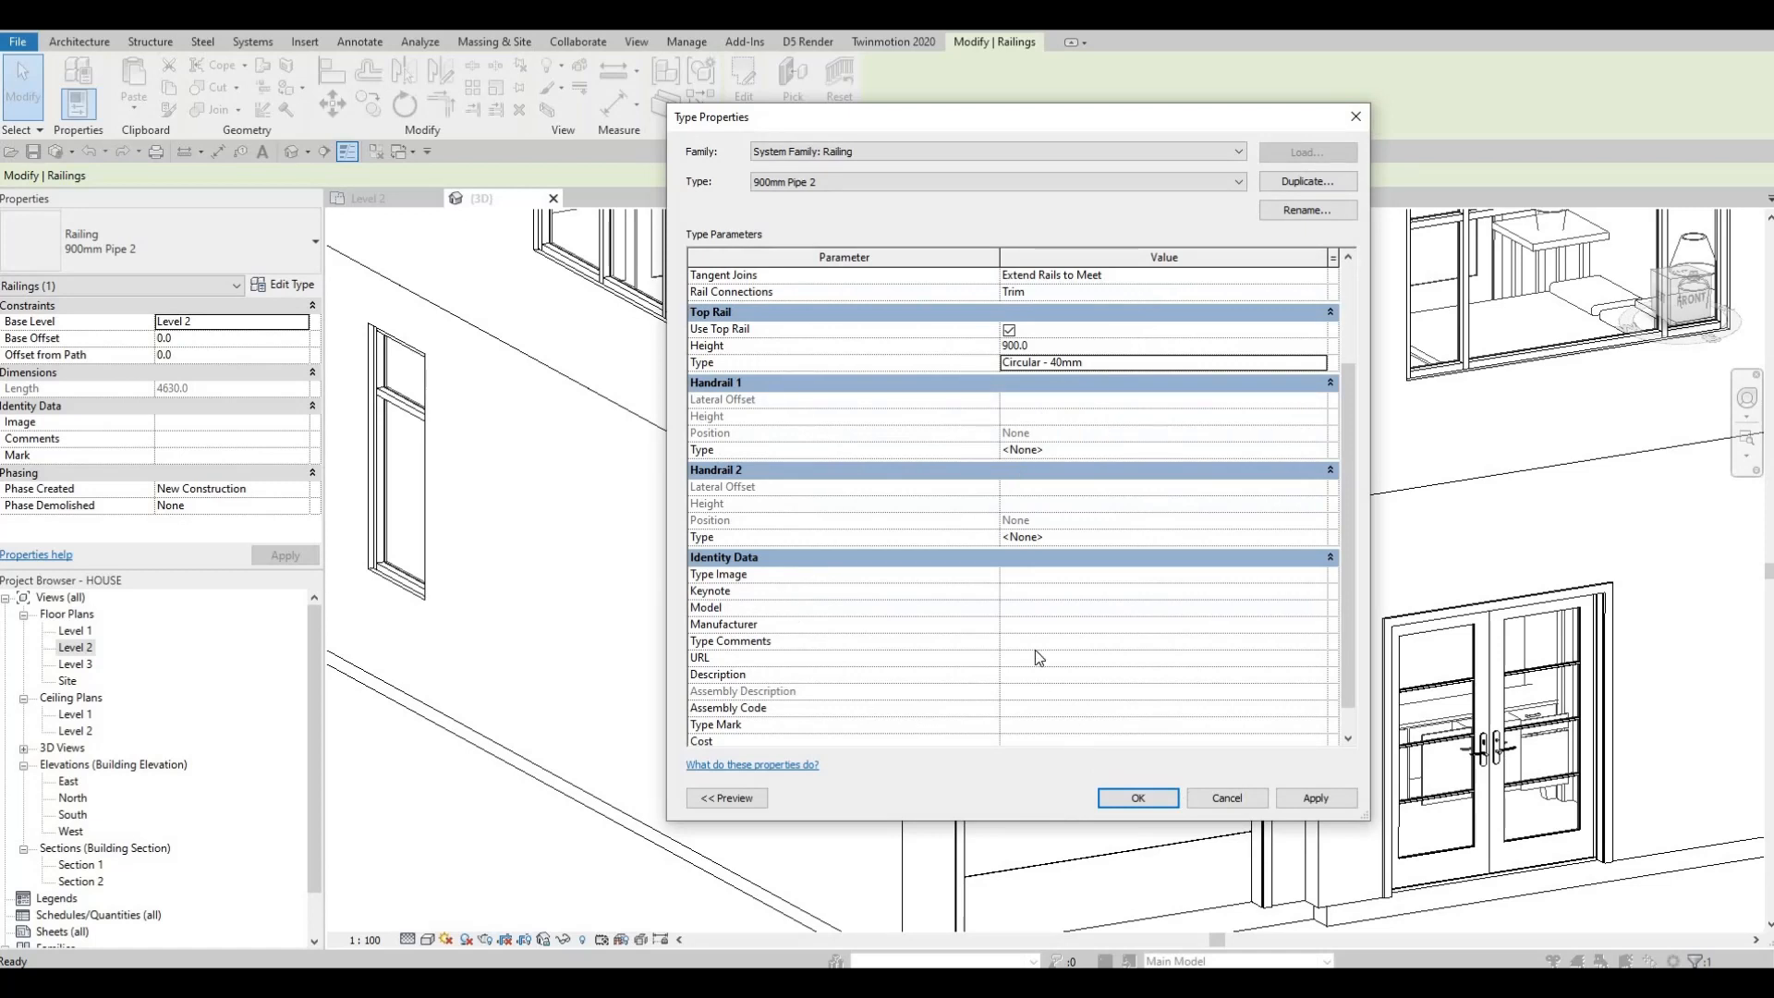
{"action": "left_click", "coordinate": [1137, 798]}
{"action": "key", "text": "Escape"}
{"action": "key", "text": "Escape"}
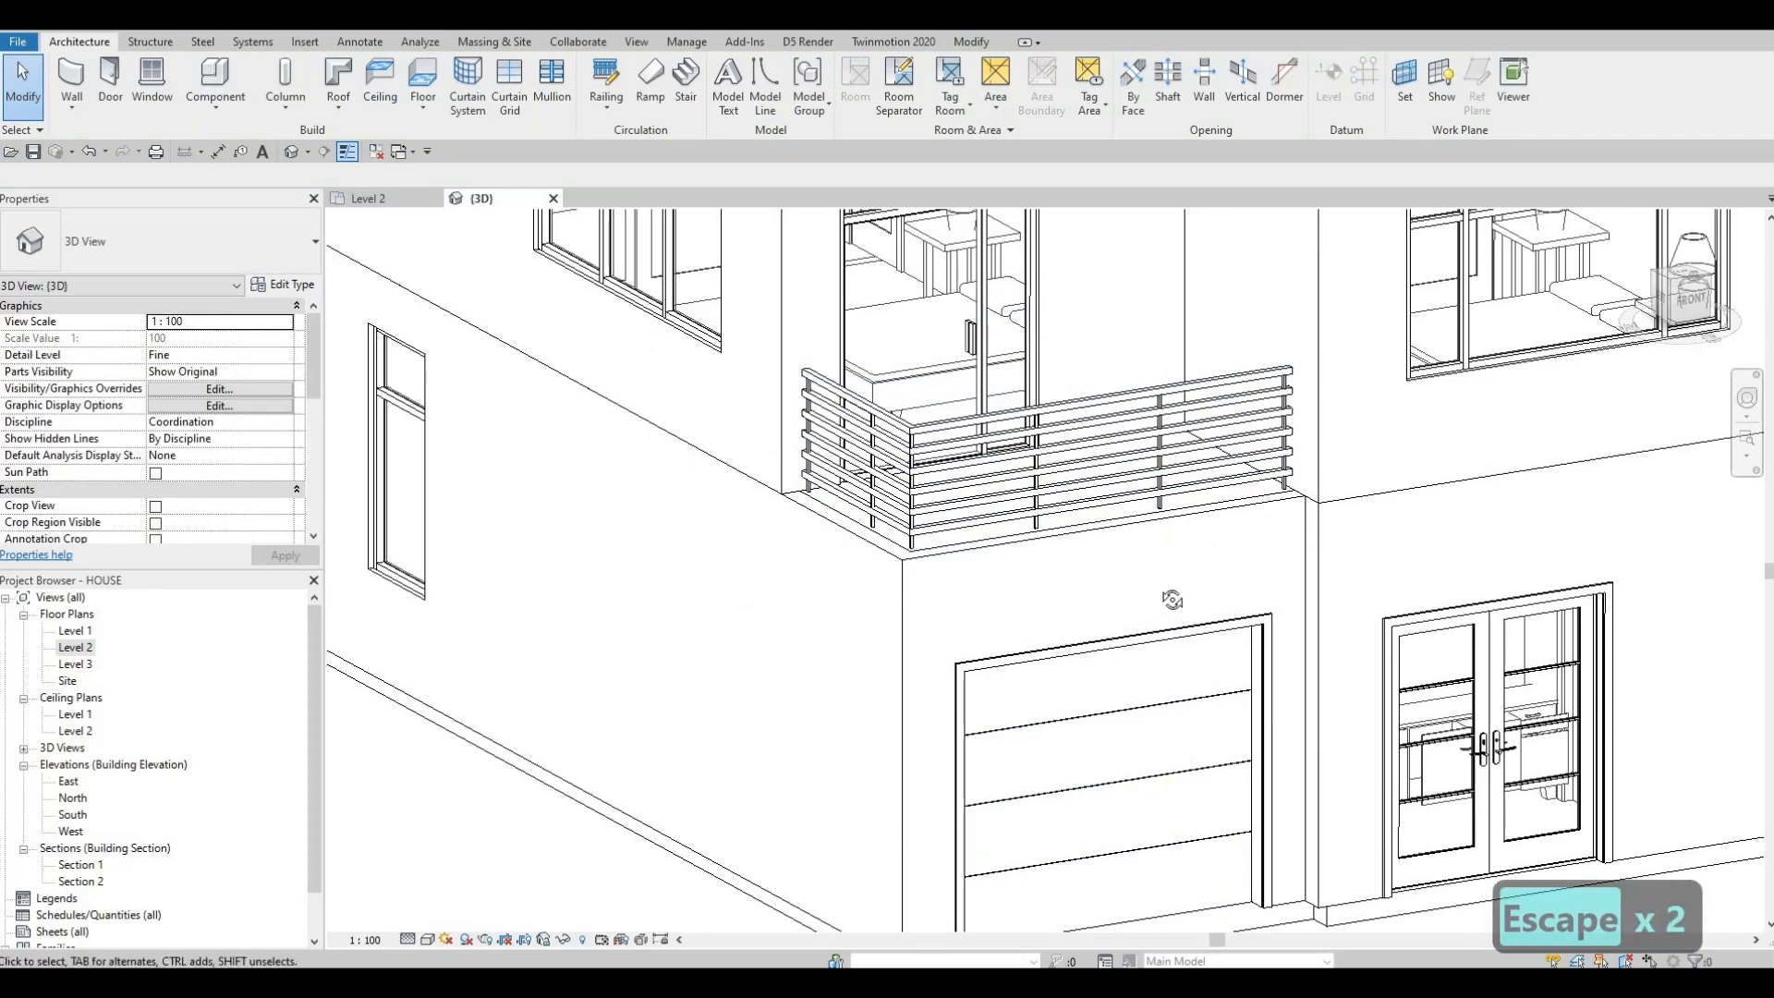
Examine the balcony railing and the house's front facade from several angles in the 3D view
{"action": "middle_click_drag", "start_coordinate": [1172, 598], "coordinate": [1343, 677], "text": "shift"}
{"action": "middle_click_drag", "start_coordinate": [1299, 595], "coordinate": [1002, 552]}
{"action": "scroll", "coordinate": [1227, 653], "scroll_direction": "down", "scroll_amount": 1}
{"action": "scroll", "coordinate": [985, 551], "scroll_direction": "up", "scroll_amount": 1}
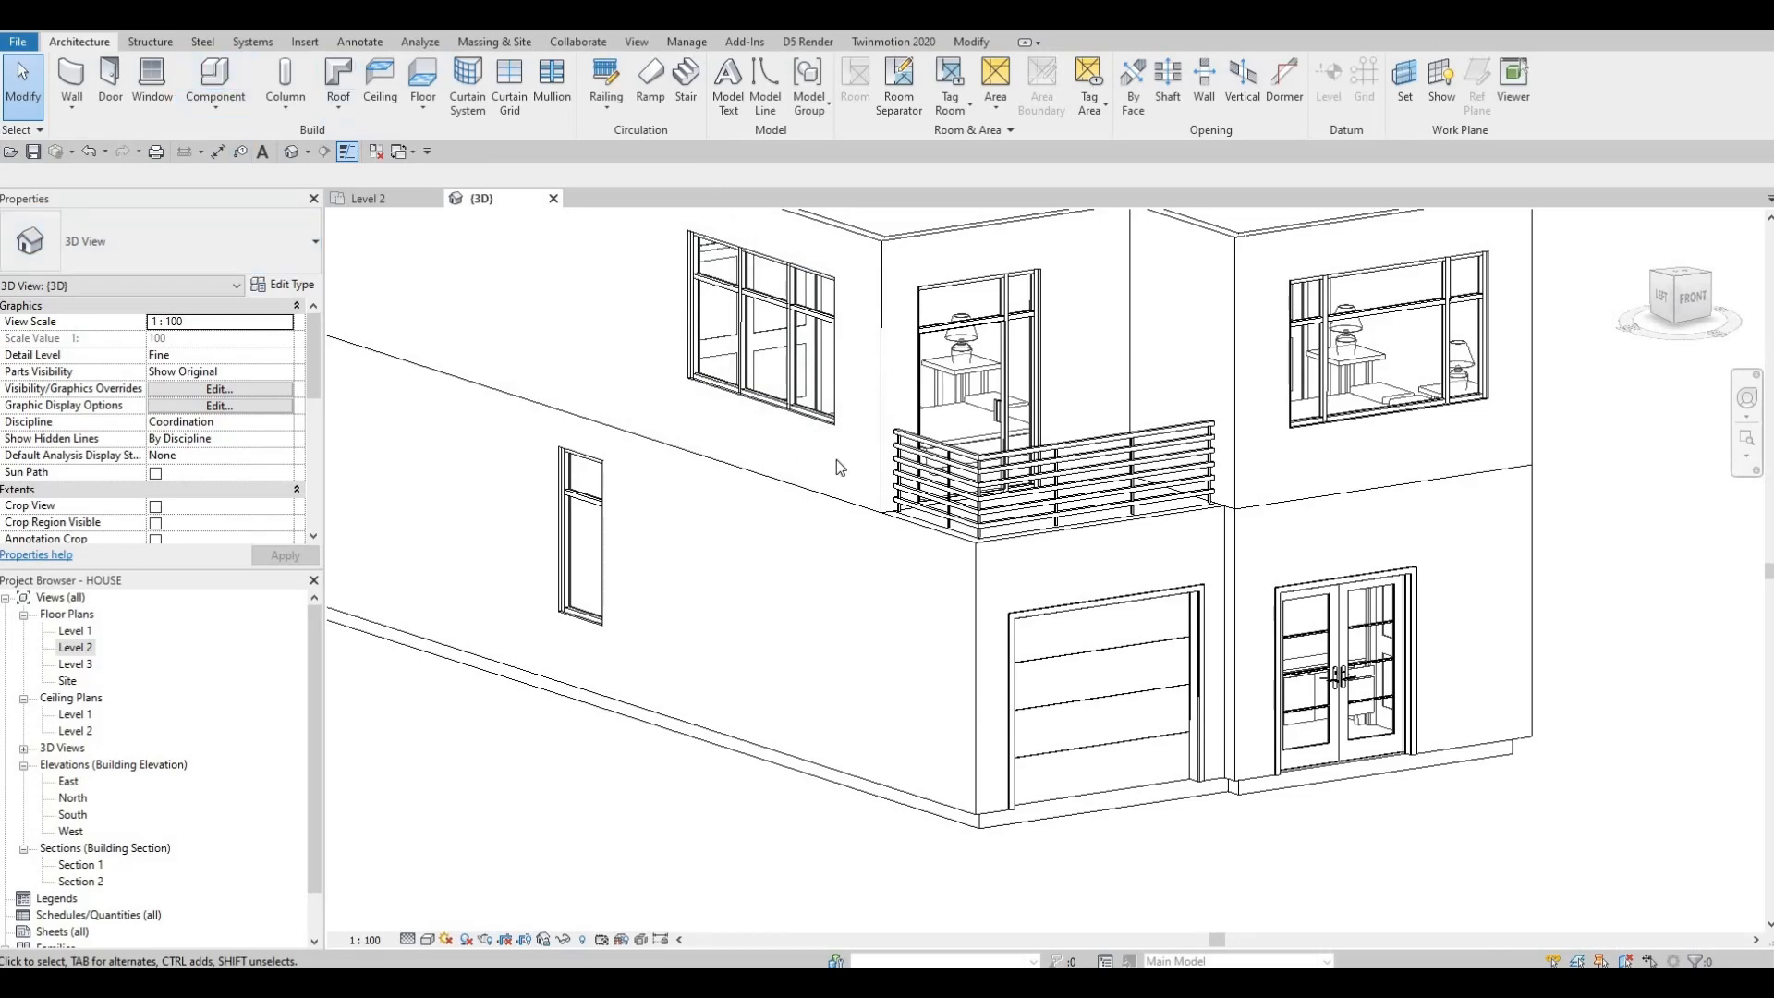
{"action": "middle_click_drag", "start_coordinate": [839, 468], "coordinate": [924, 490], "text": "shift"}
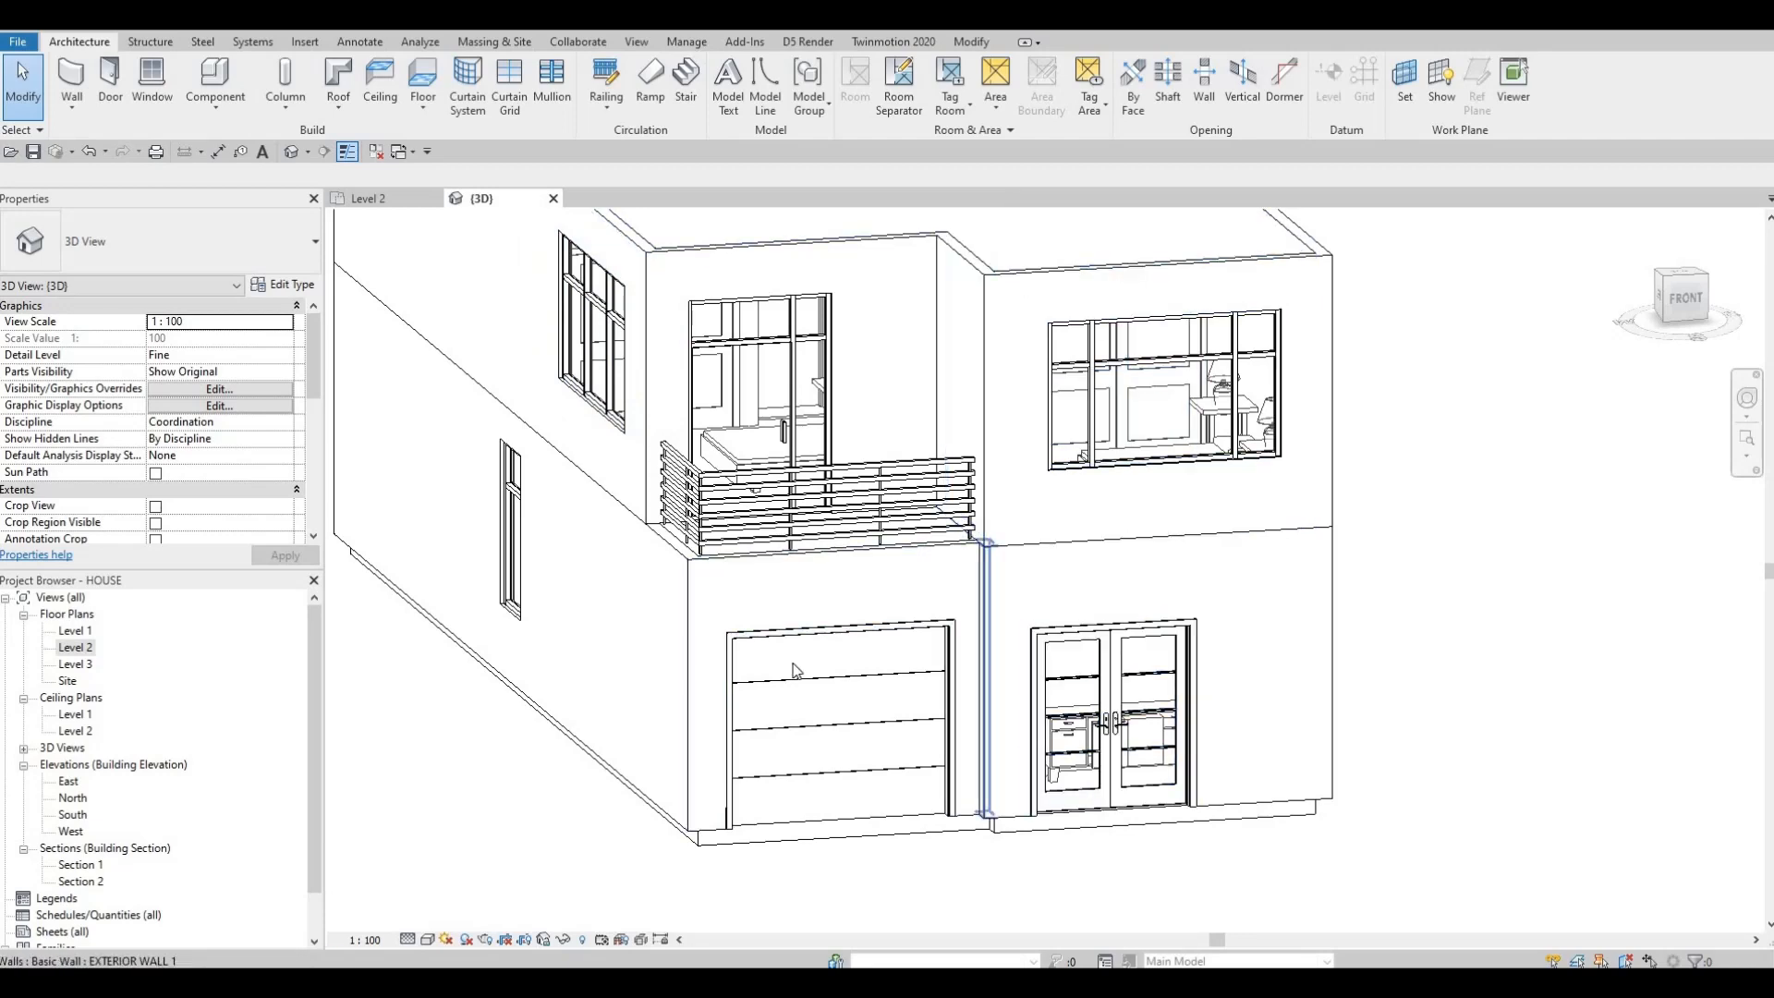
{"action": "middle_click_drag", "start_coordinate": [1188, 582], "coordinate": [1233, 613]}
{"action": "scroll", "coordinate": [1221, 560], "scroll_direction": "up", "scroll_amount": 1}
{"action": "scroll", "coordinate": [1298, 596], "scroll_direction": "up", "scroll_amount": 2}
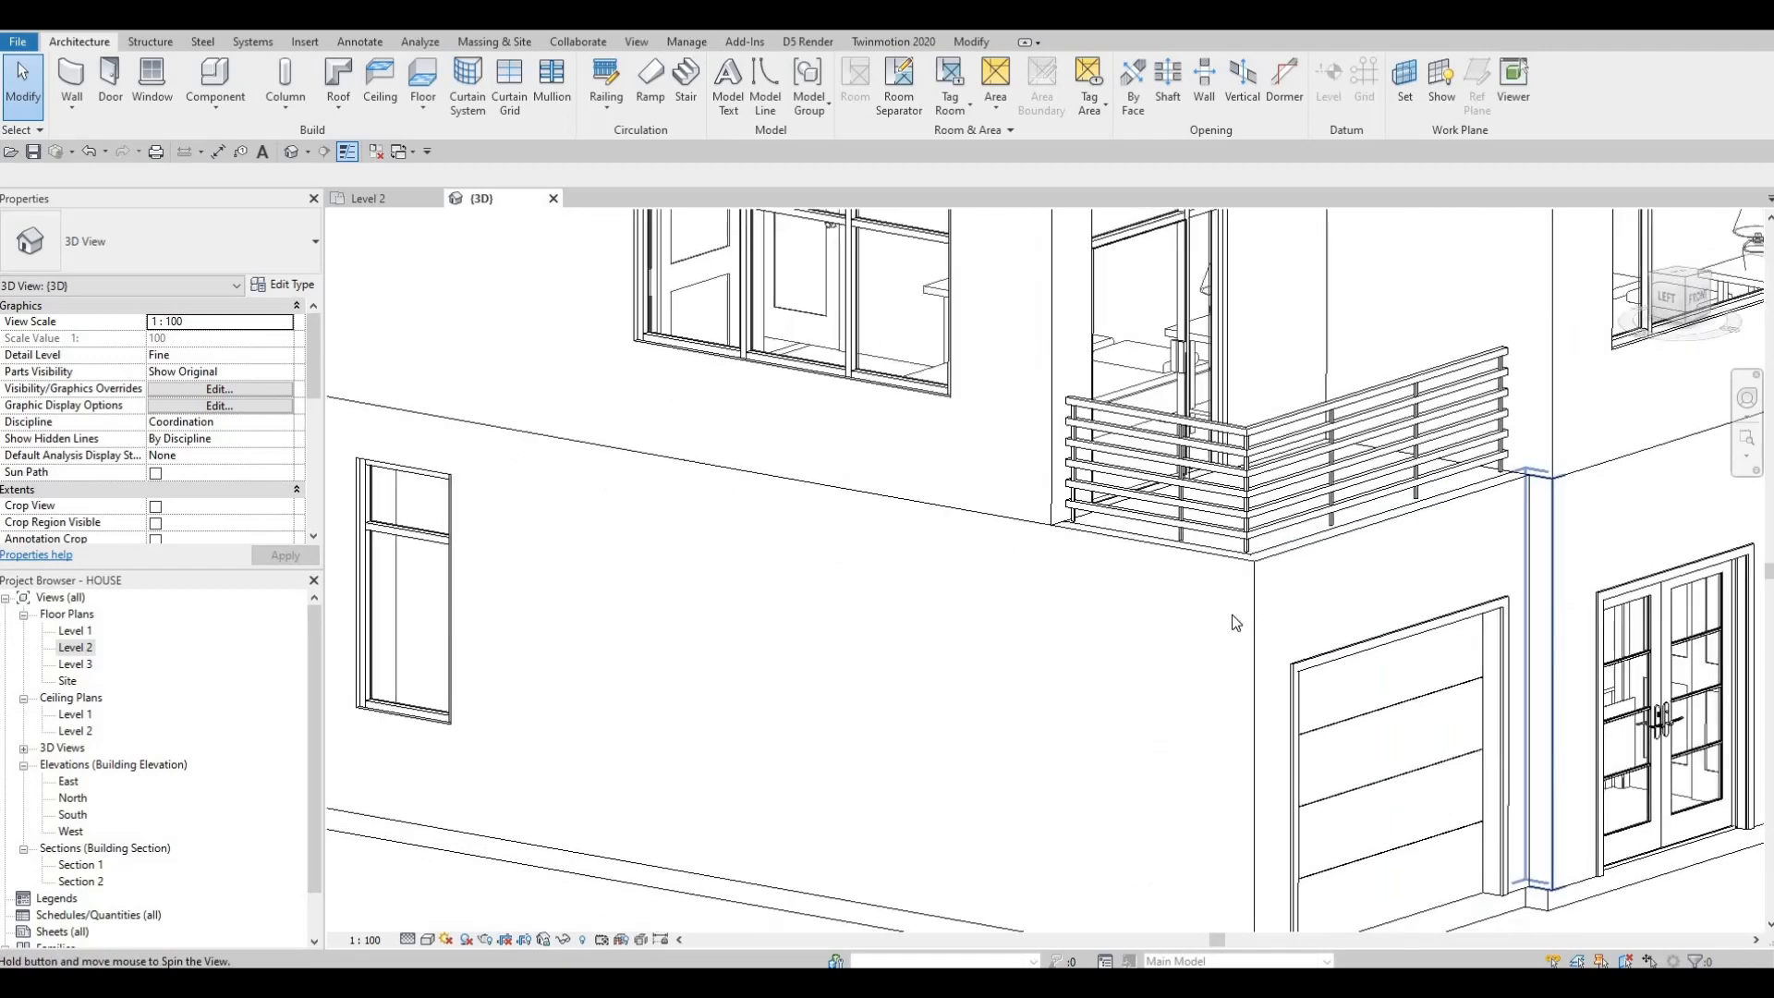
{"action": "scroll", "coordinate": [1232, 614], "scroll_direction": "down", "scroll_amount": 5}
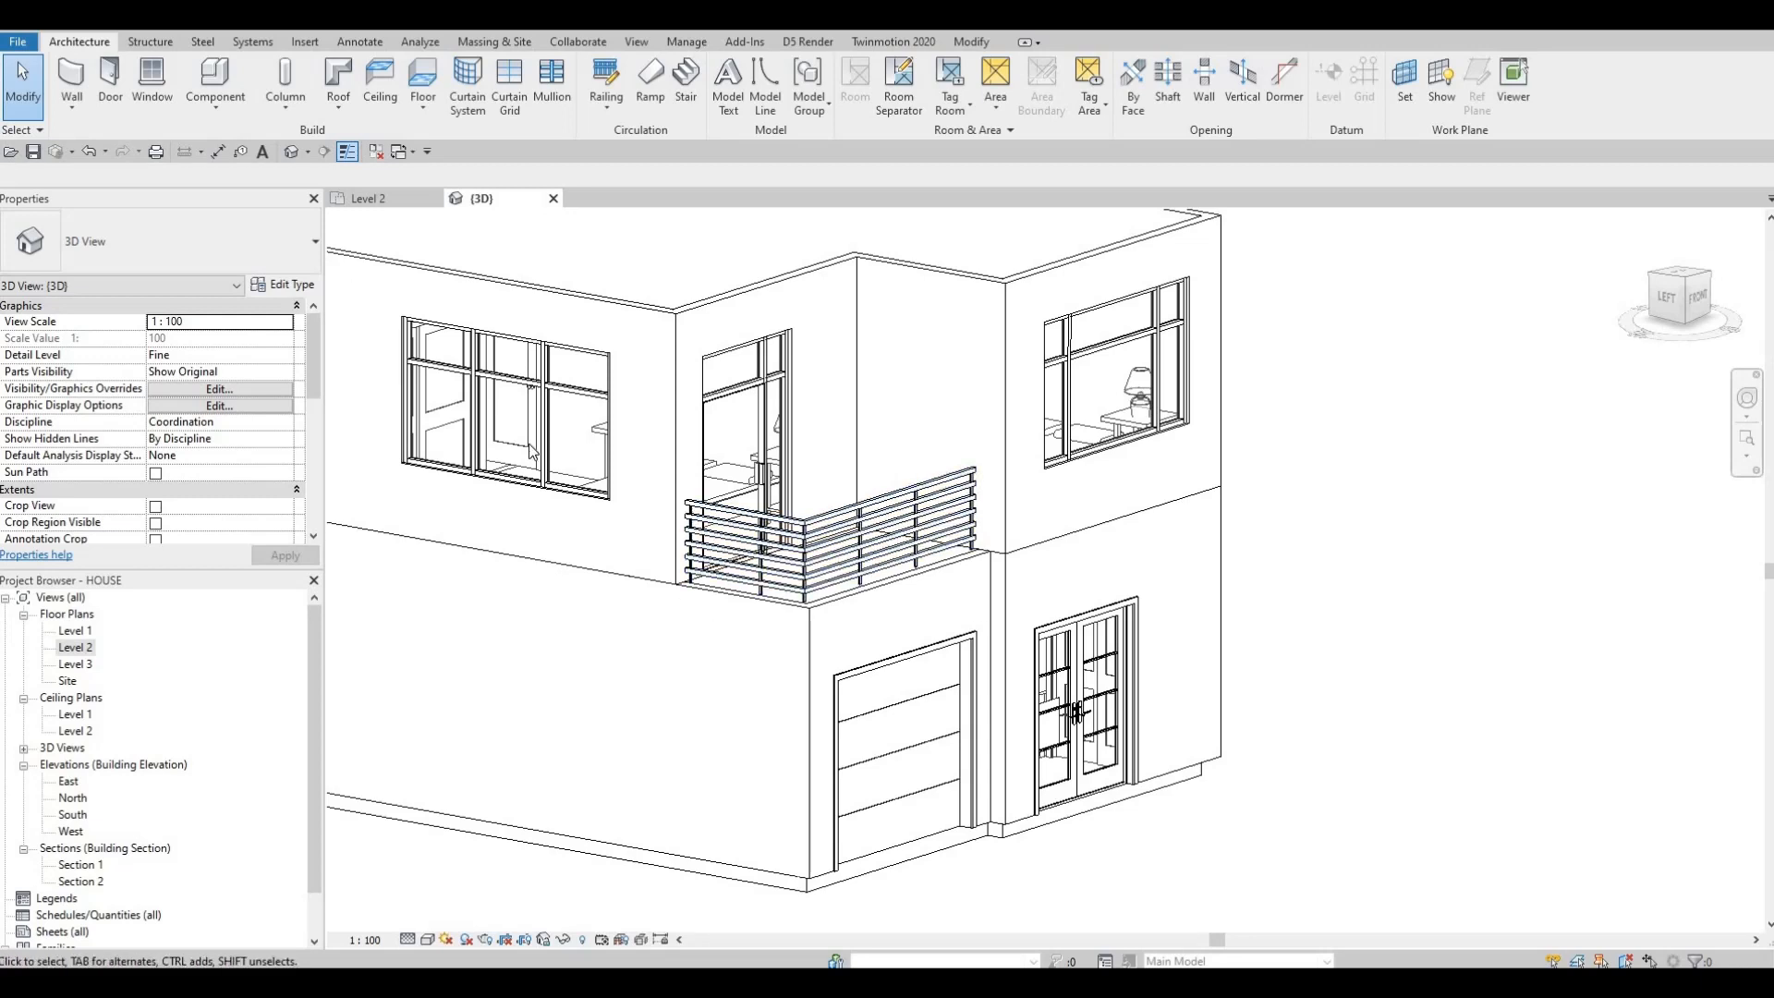
{"action": "left_click", "coordinate": [150, 103]}
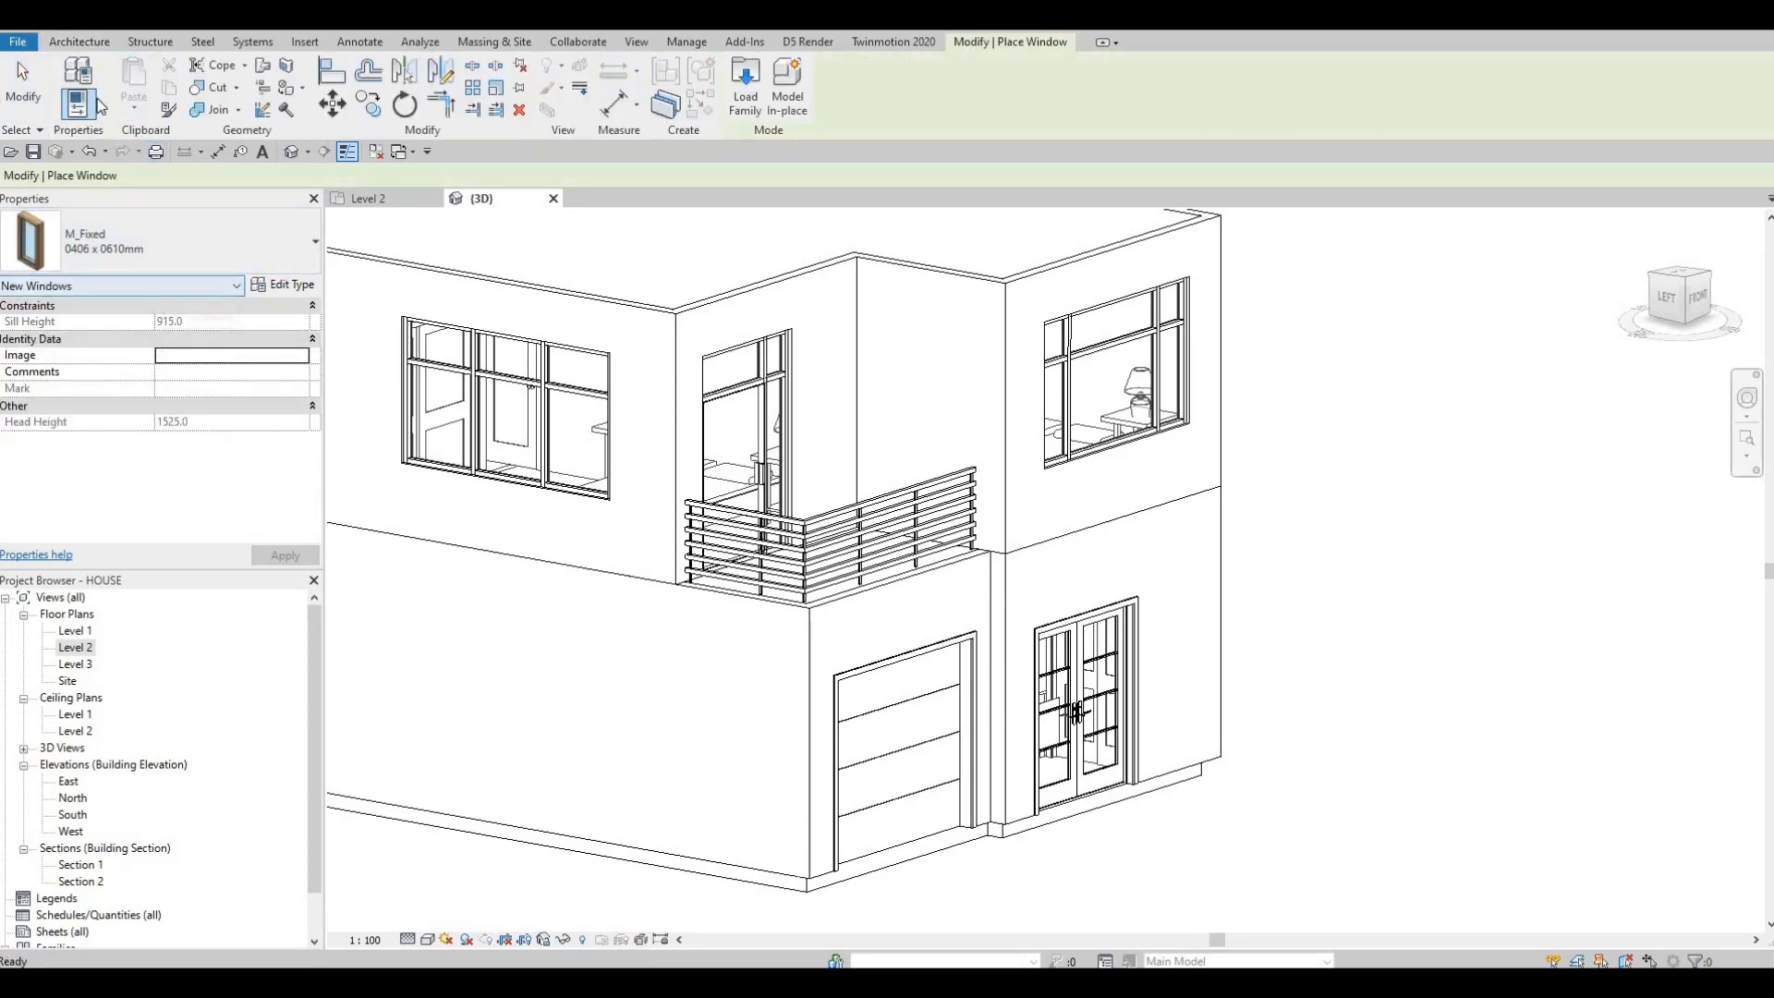
{"action": "key", "text": "Escape"}
{"action": "key", "text": "Escape"}
Create an in-place model component in the Generic Models category, accepting the suggested name
{"action": "left_click", "coordinate": [215, 100]}
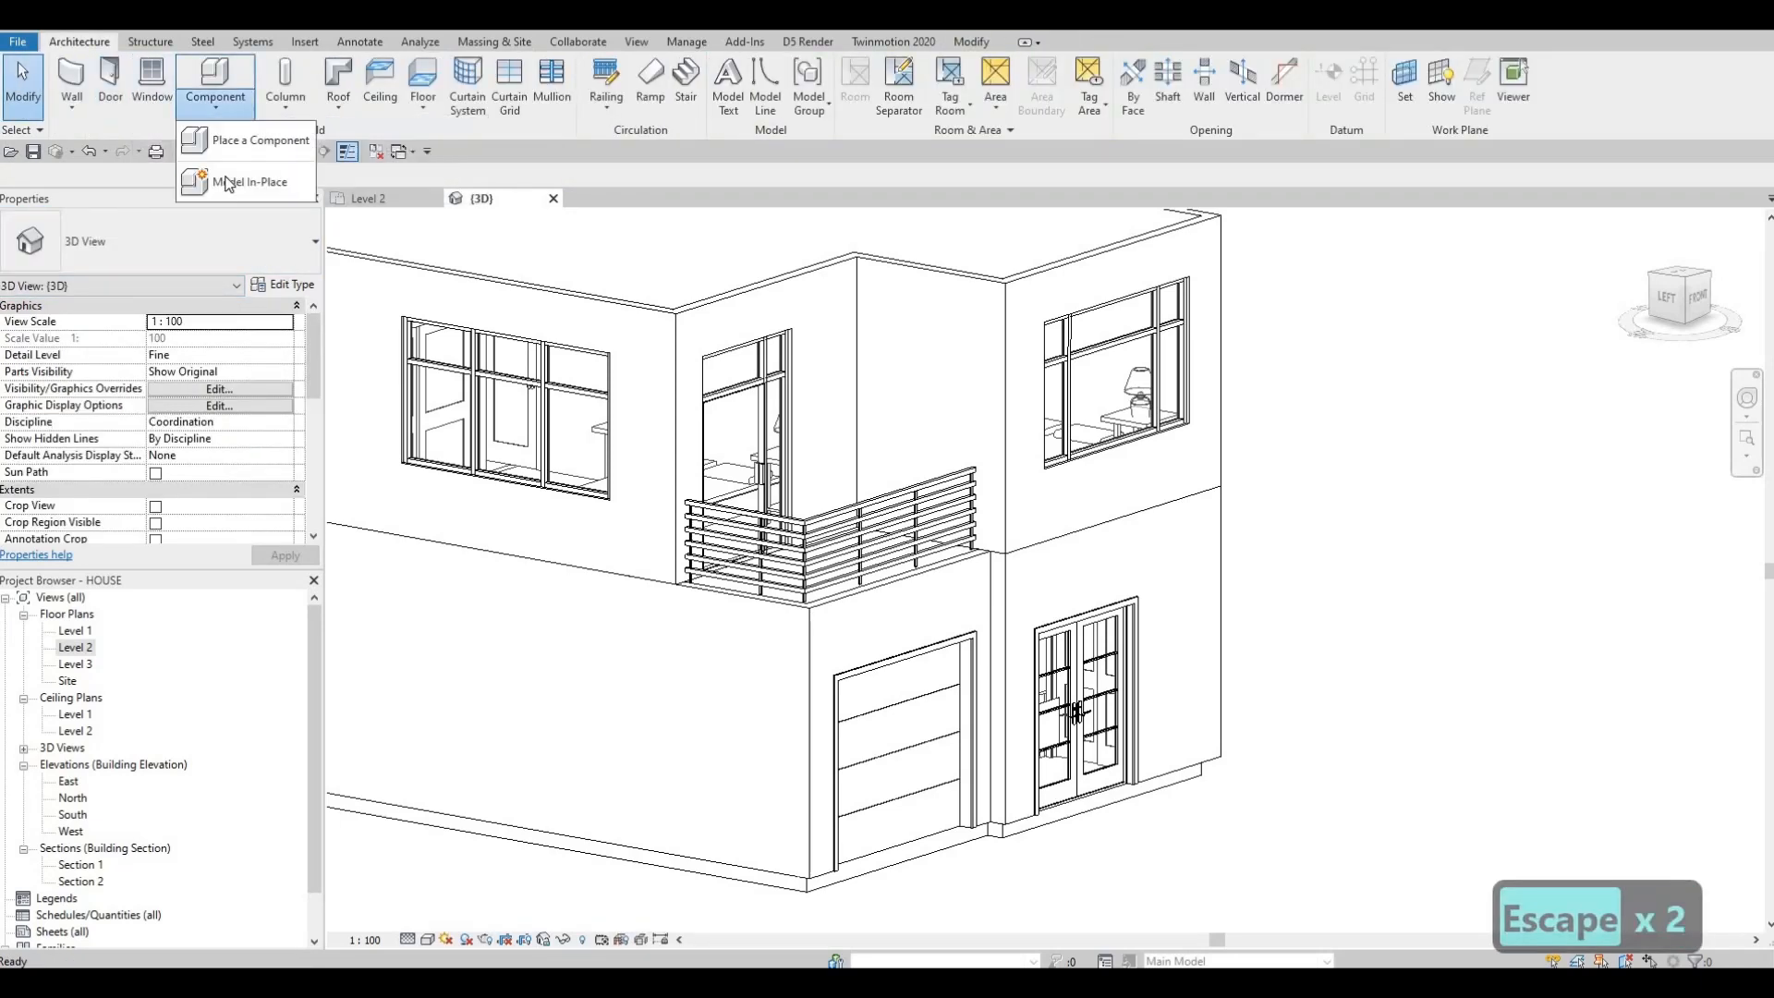
{"action": "left_click", "coordinate": [227, 183]}
{"action": "scroll", "coordinate": [812, 440], "scroll_direction": "down", "scroll_amount": 4}
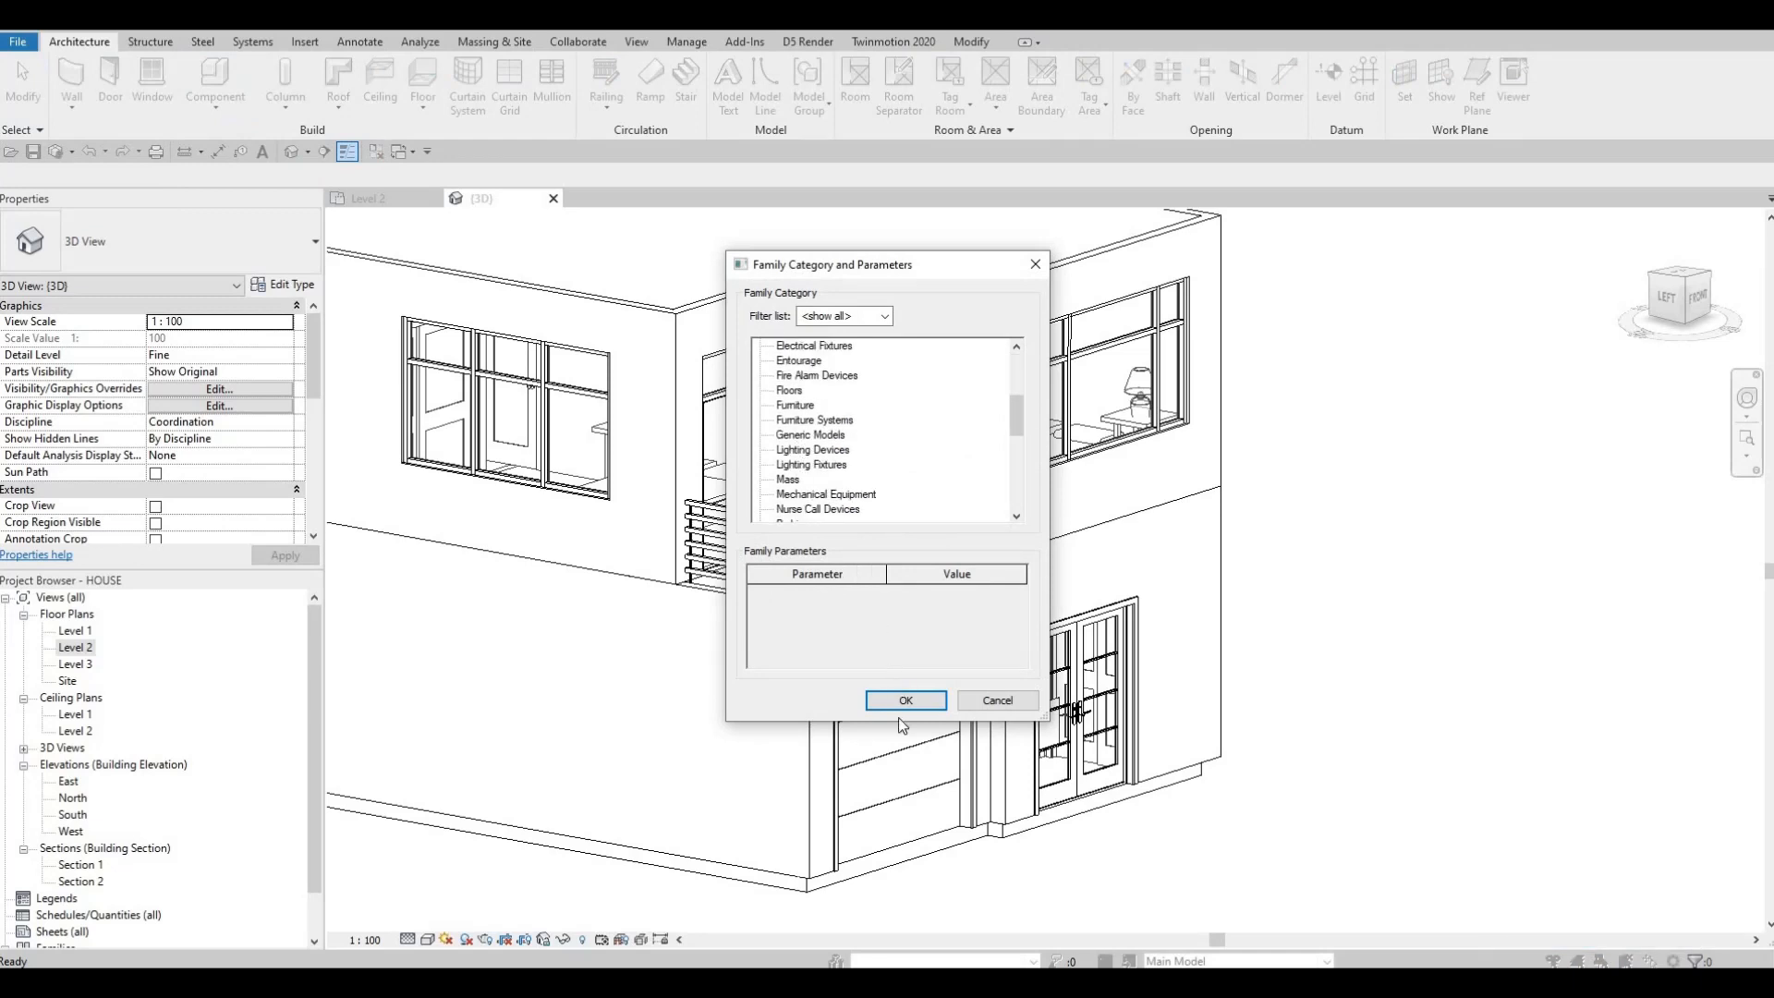
{"action": "left_click", "coordinate": [804, 435]}
{"action": "left_click", "coordinate": [906, 700]}
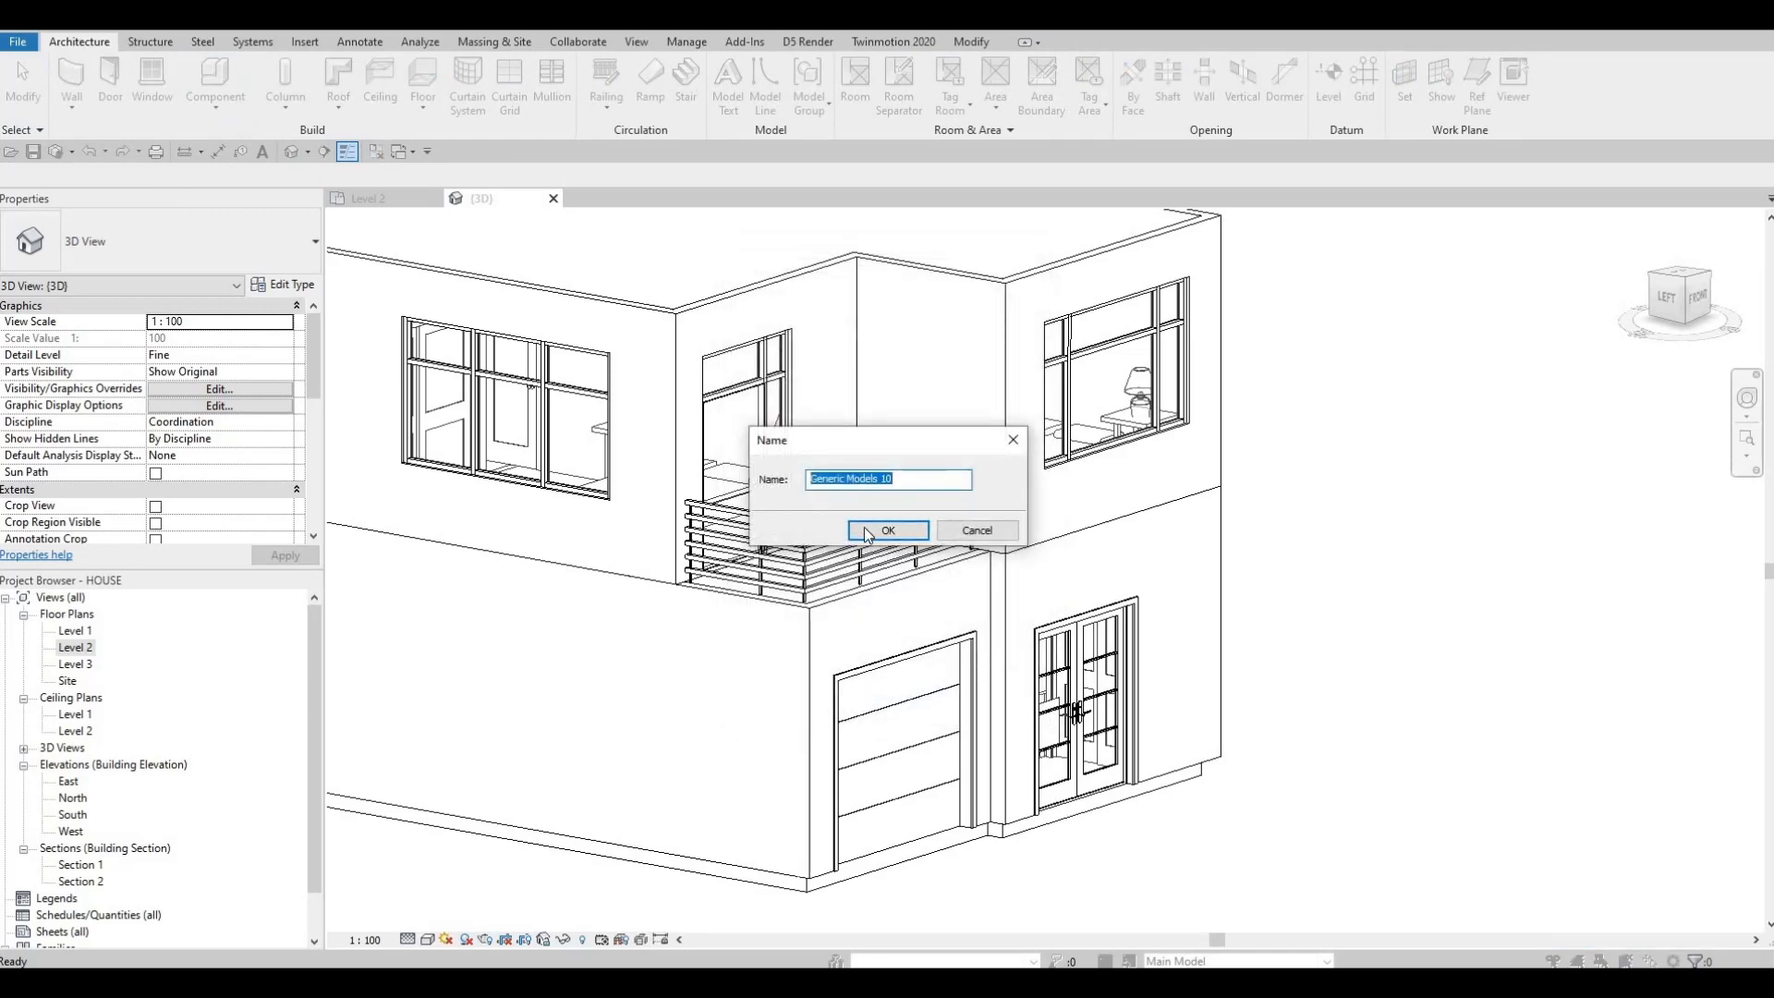
{"action": "left_click", "coordinate": [887, 531]}
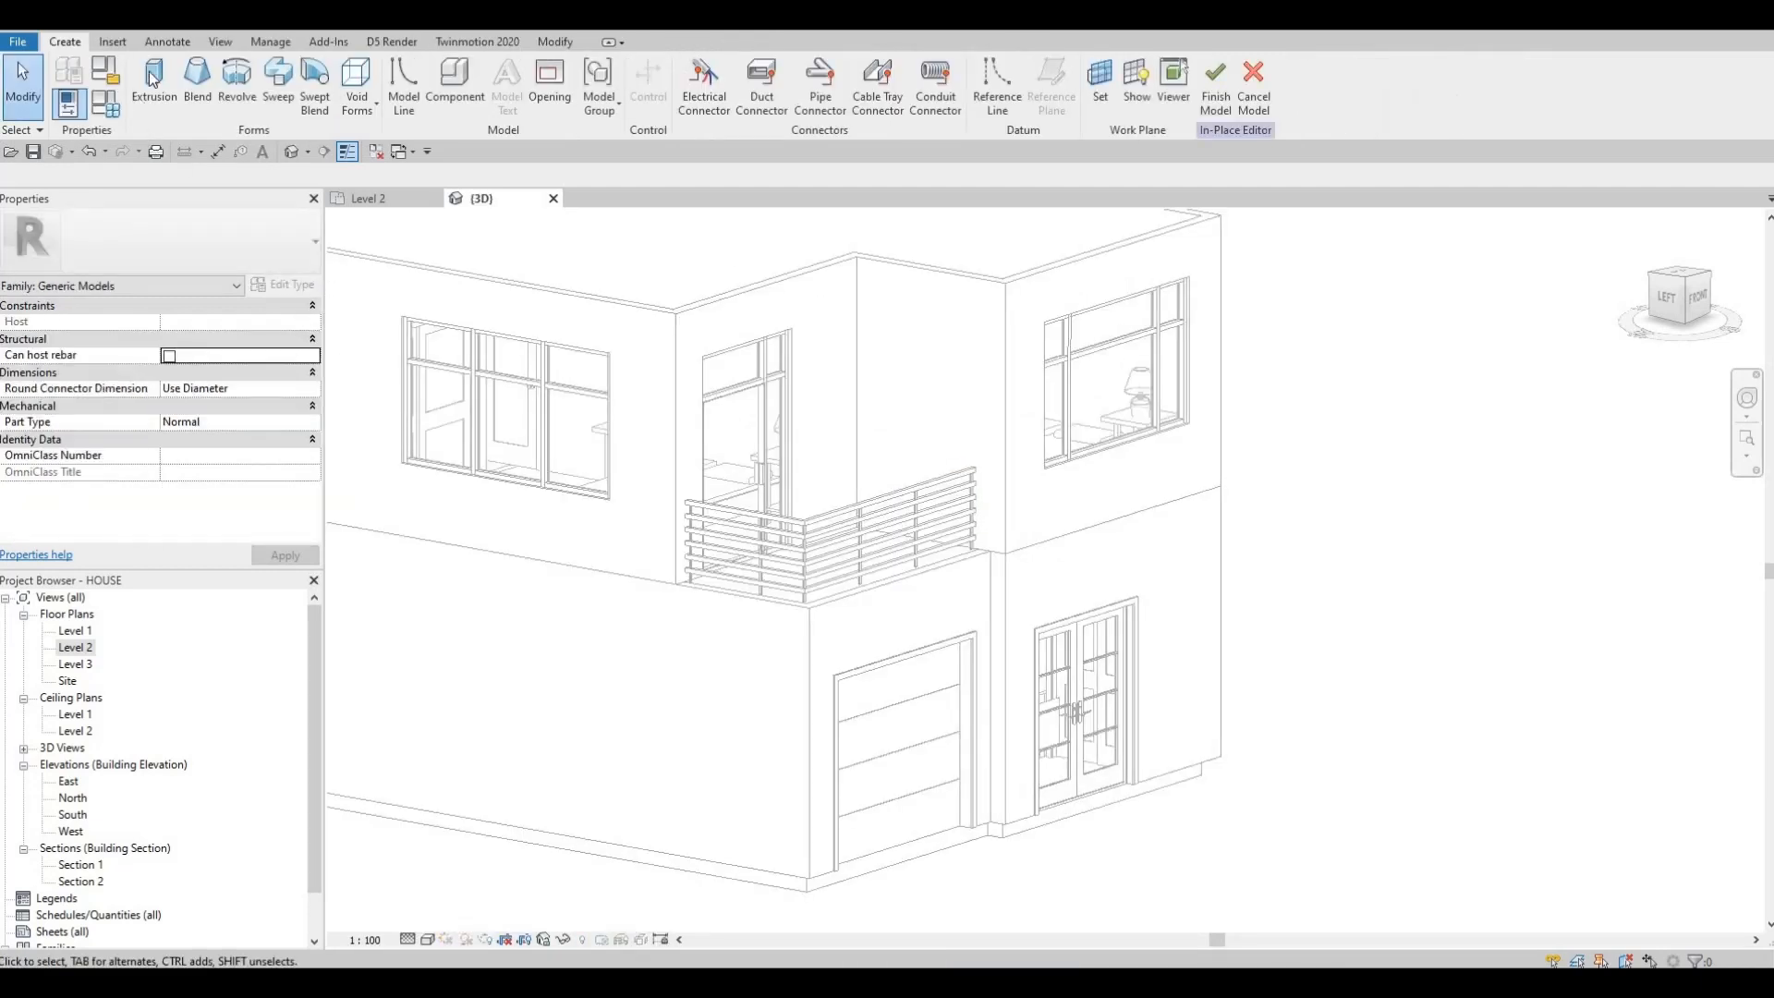
Start a solid extrusion in the Level 2 floor plan and set its work plane to Level 2
{"action": "left_click", "coordinate": [136, 98]}
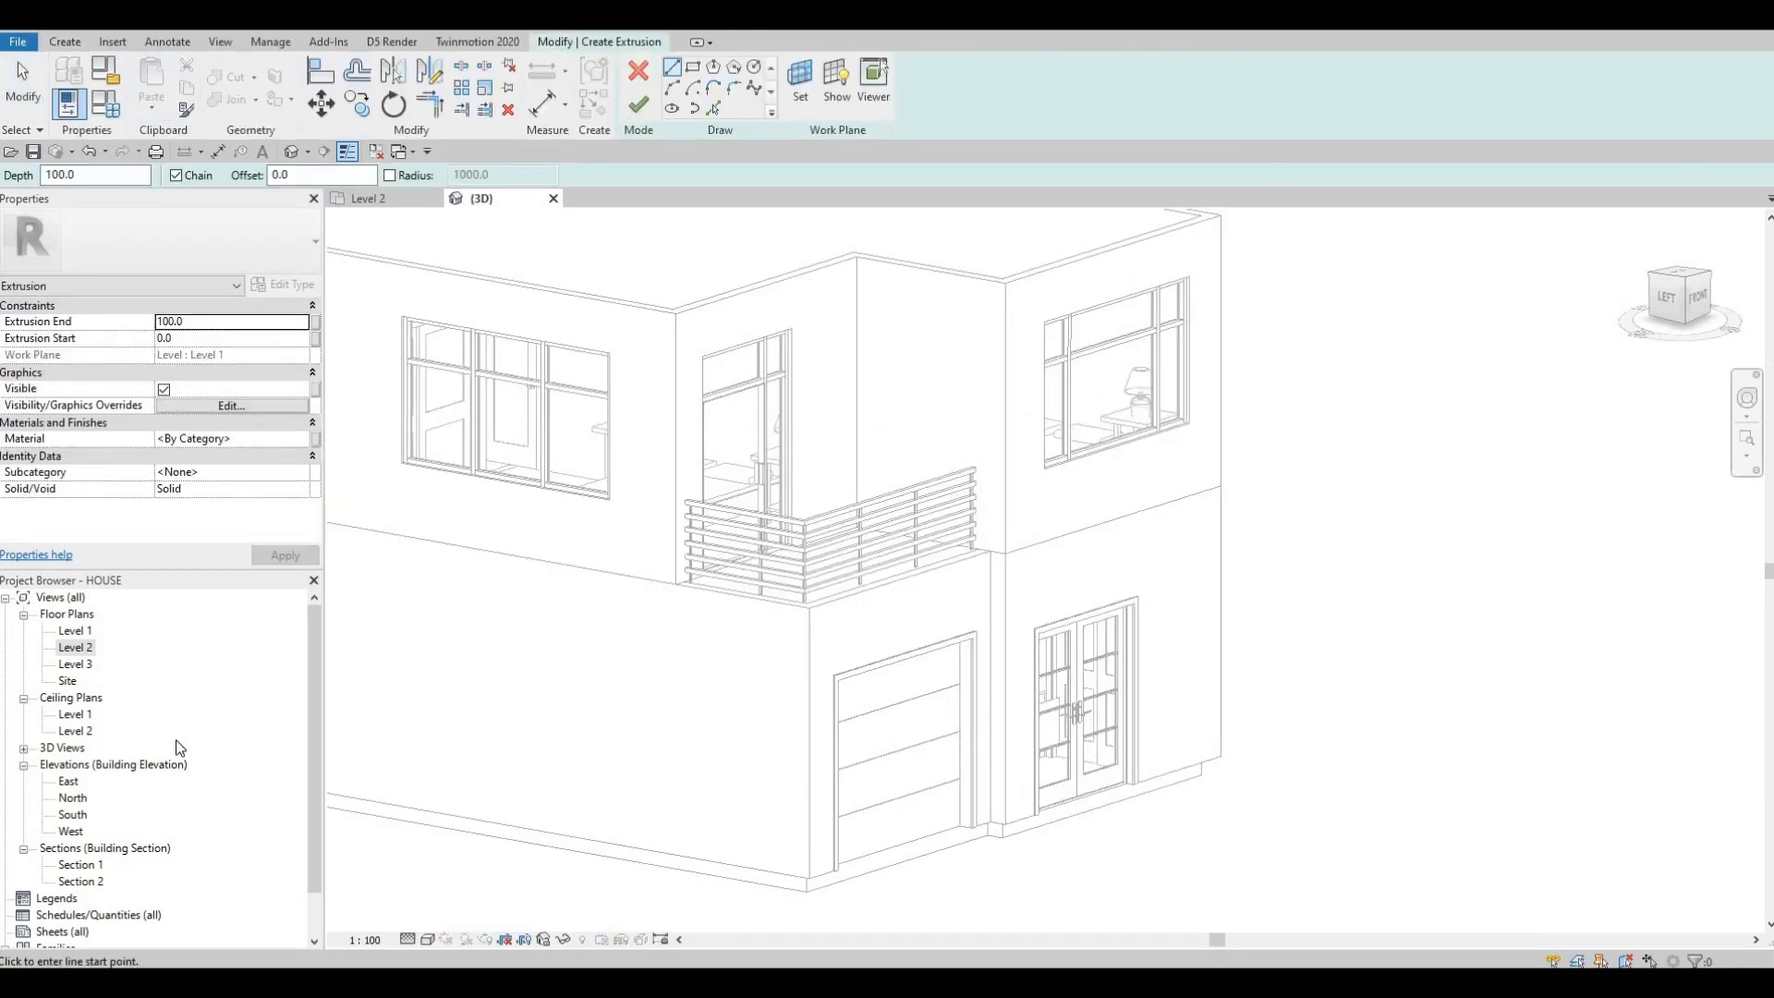
{"action": "double_click", "coordinate": [74, 631]}
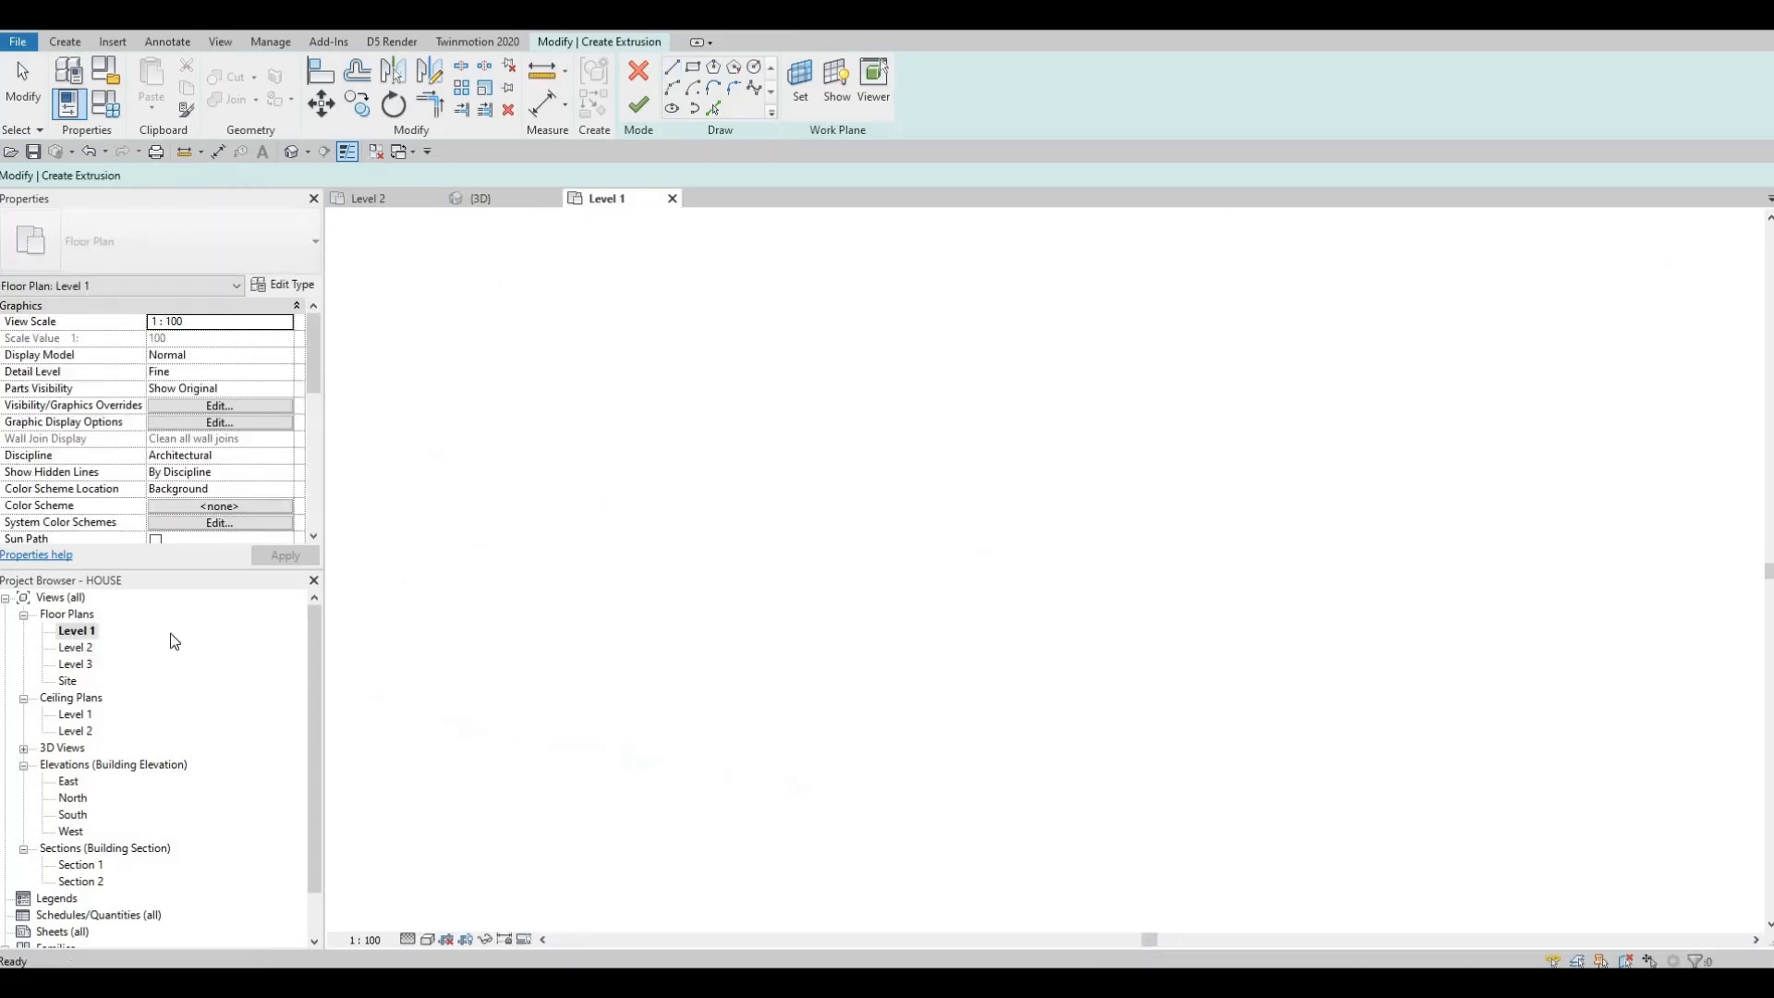
{"action": "double_click", "coordinate": [74, 649]}
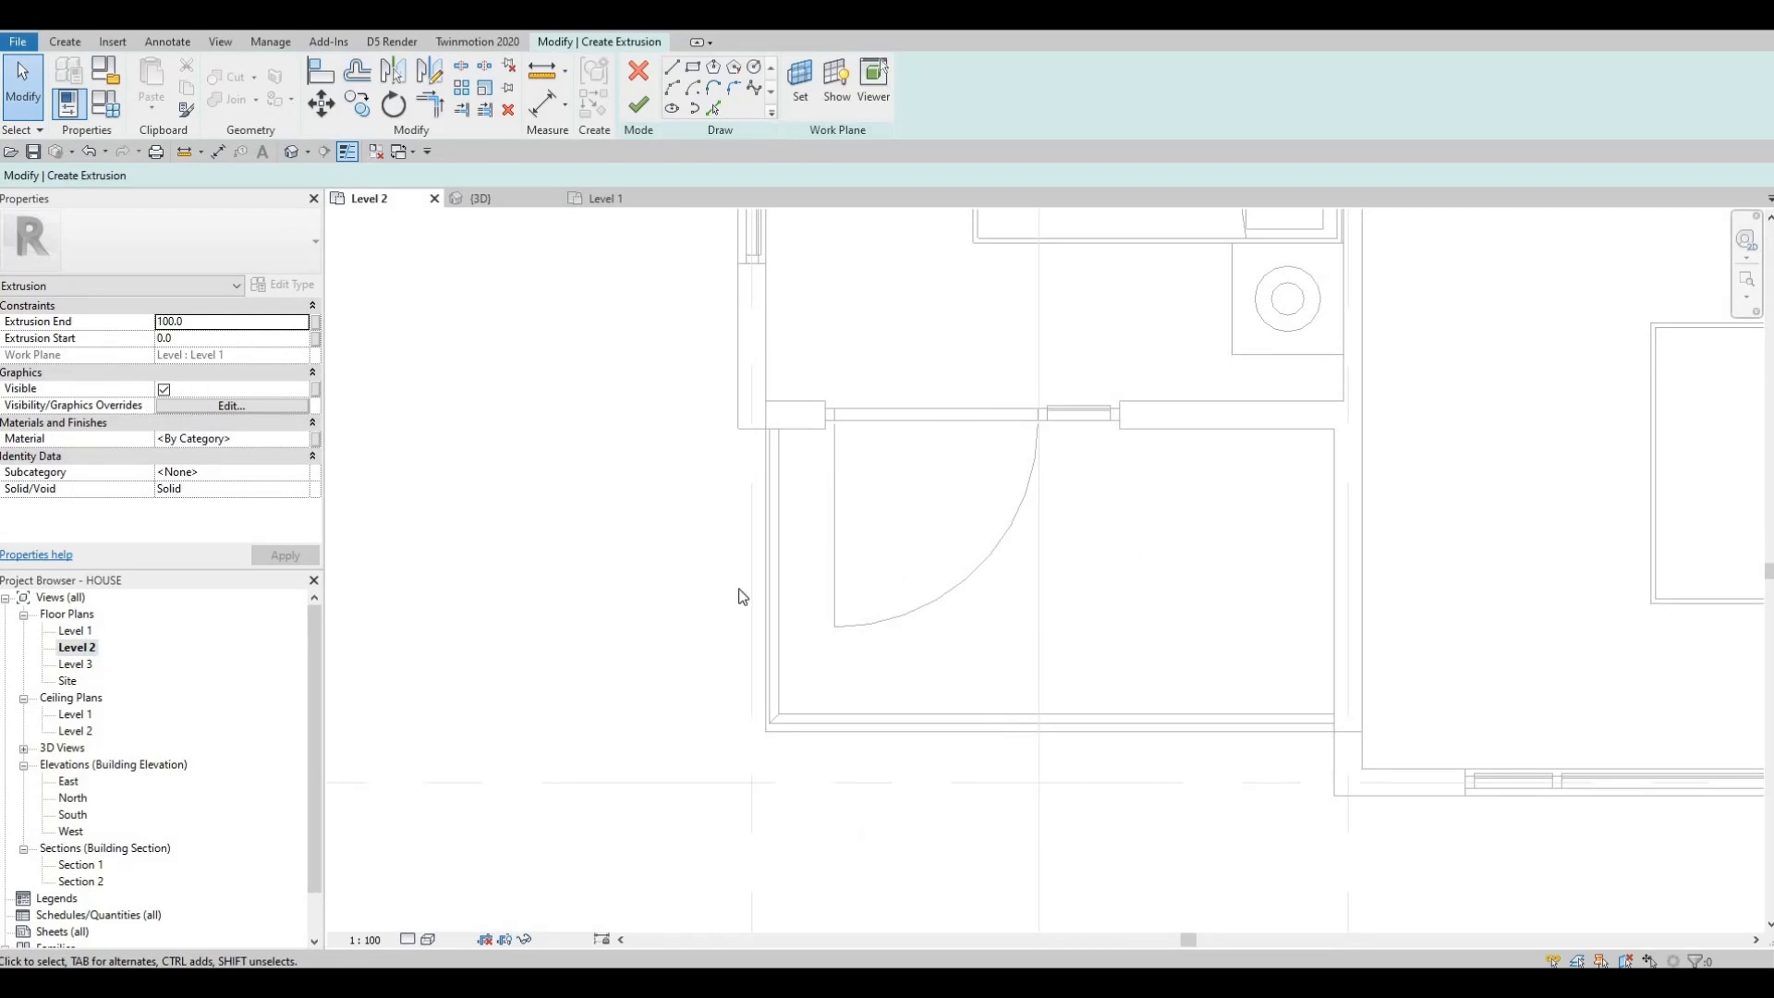
{"action": "scroll", "coordinate": [739, 596], "scroll_direction": "down", "scroll_amount": 2}
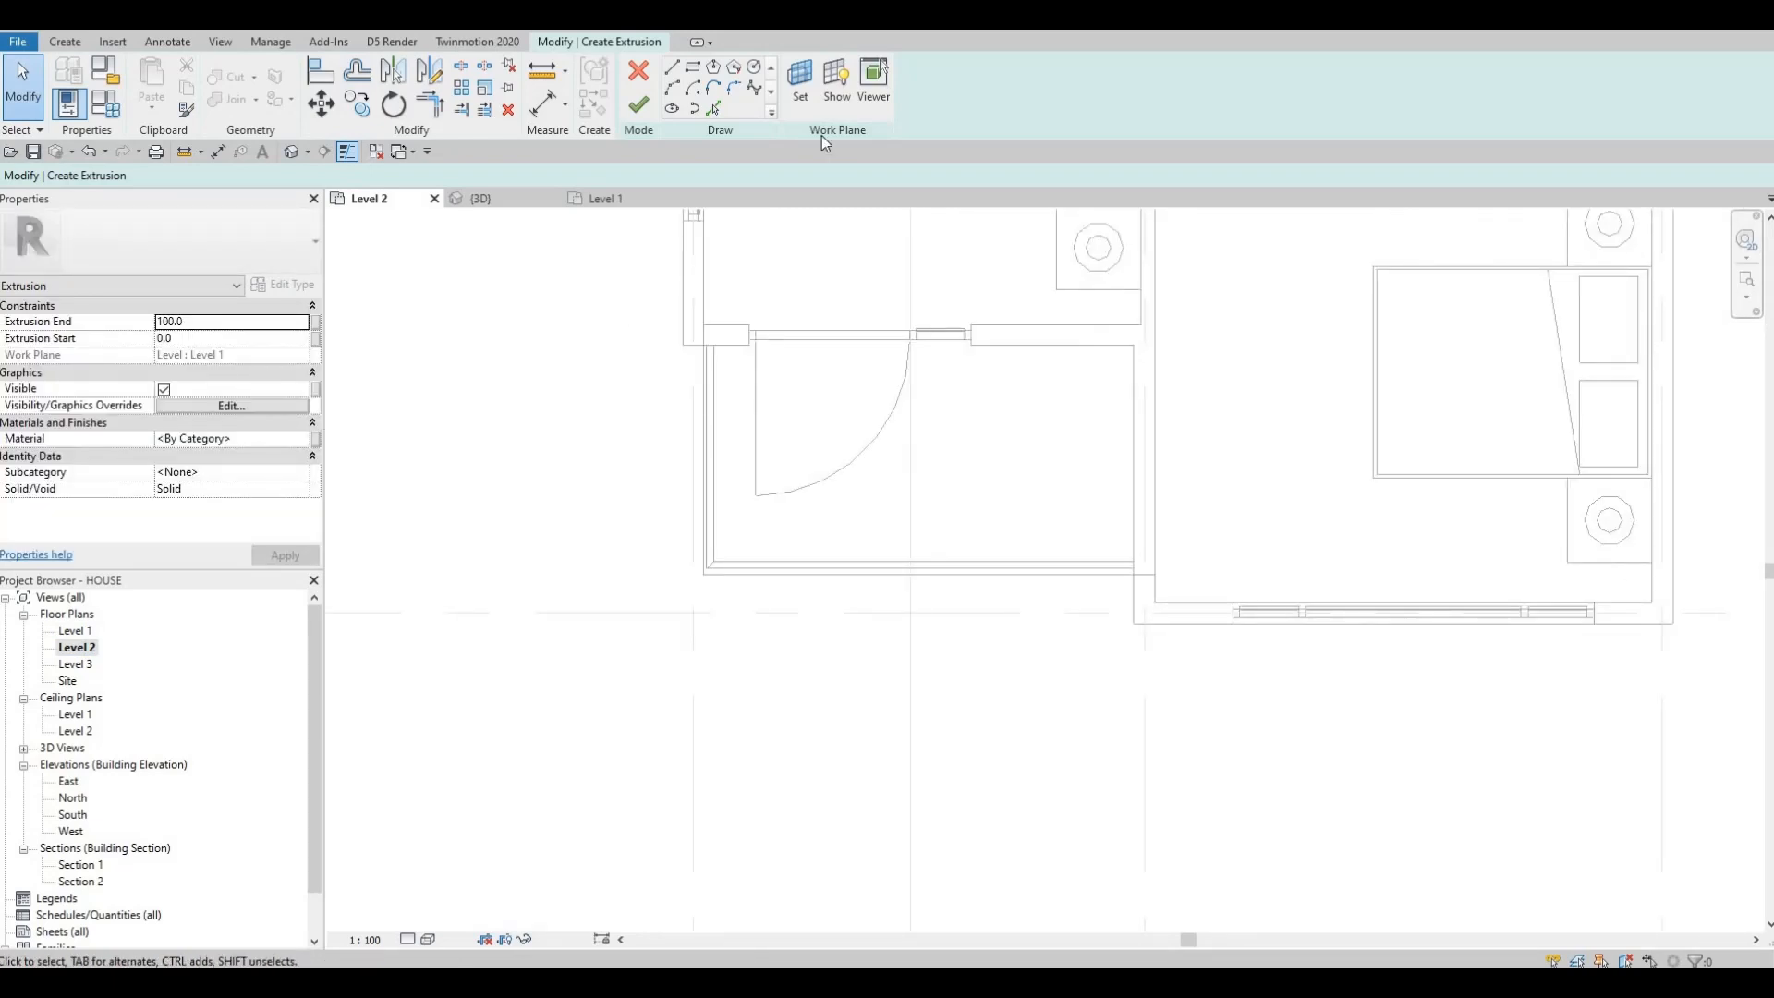
{"action": "left_click", "coordinate": [809, 100]}
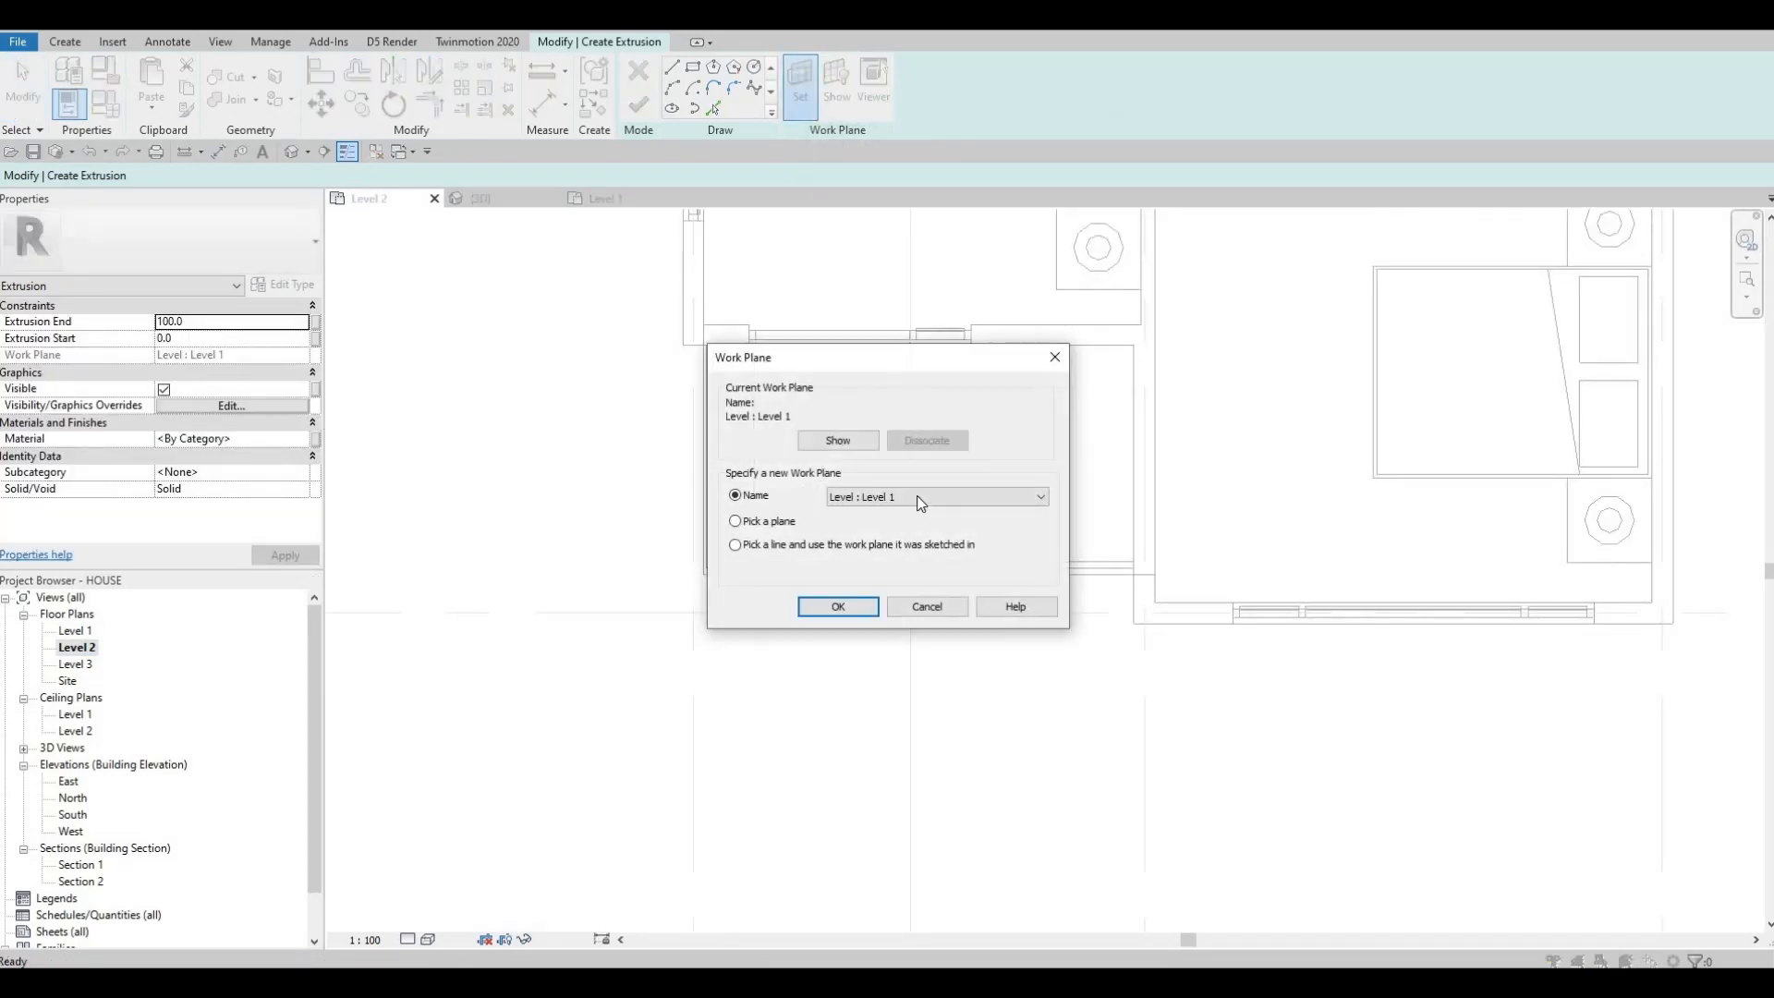
{"action": "left_click", "coordinate": [877, 499]}
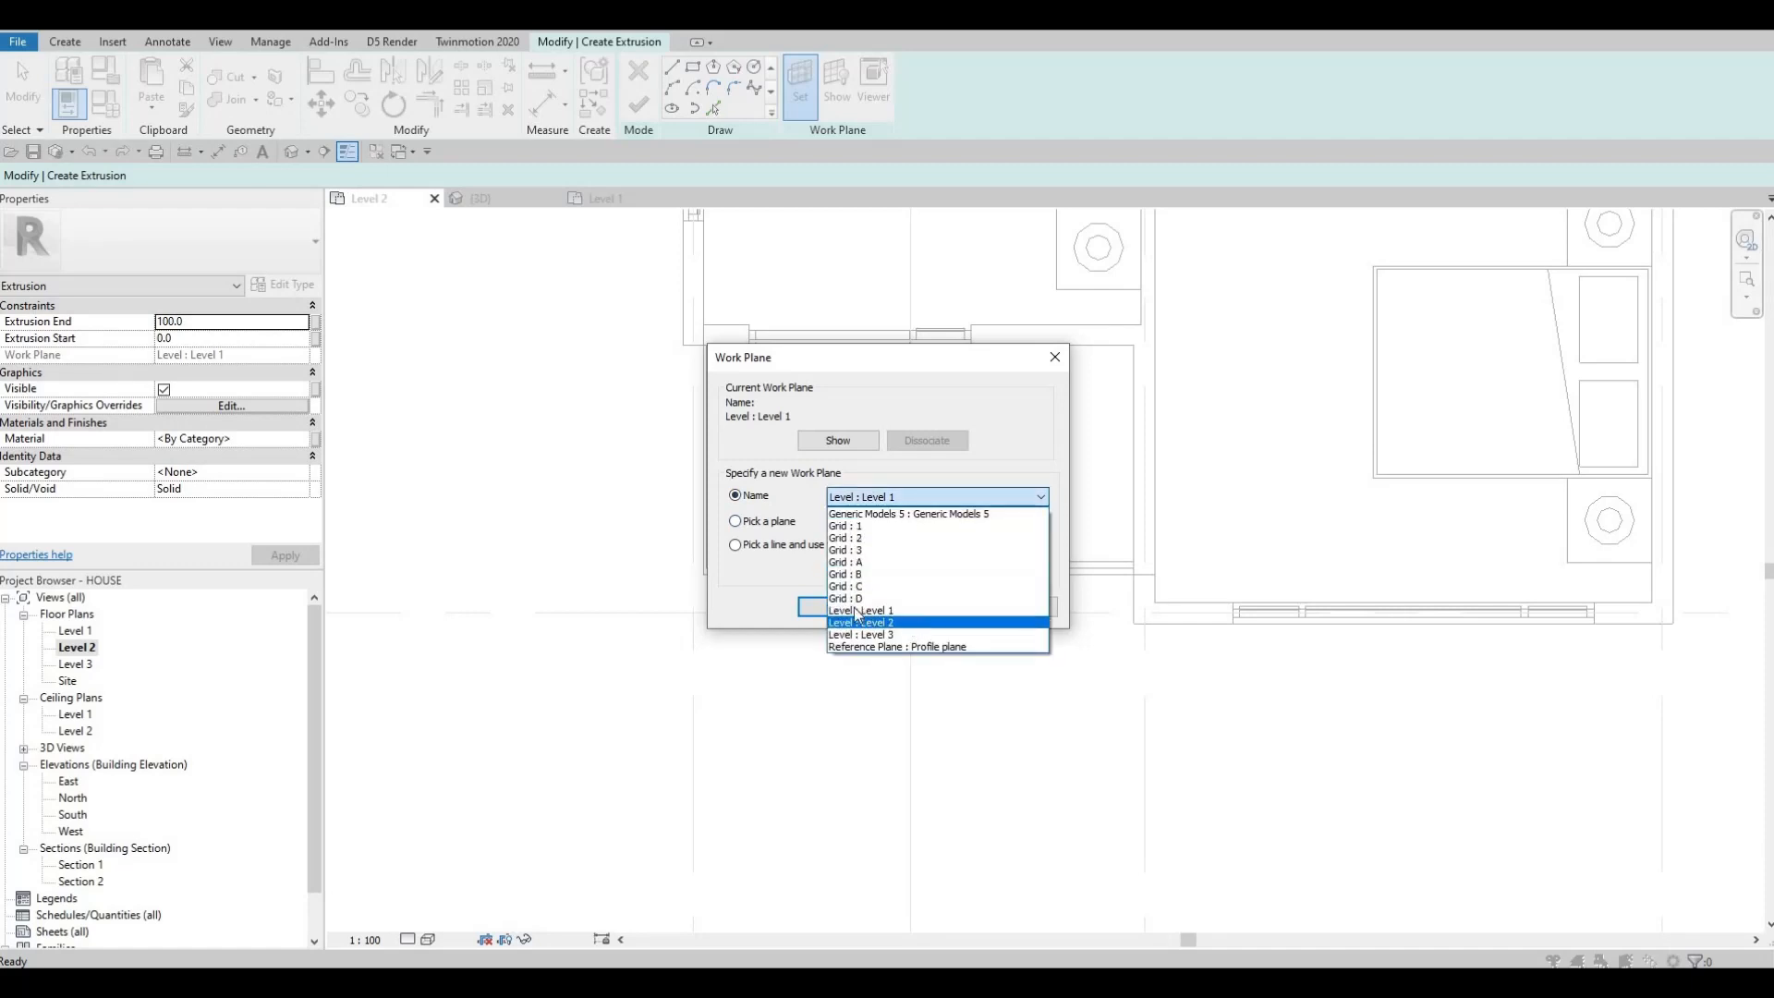
{"action": "left_click", "coordinate": [911, 623]}
{"action": "left_click", "coordinate": [837, 606]}
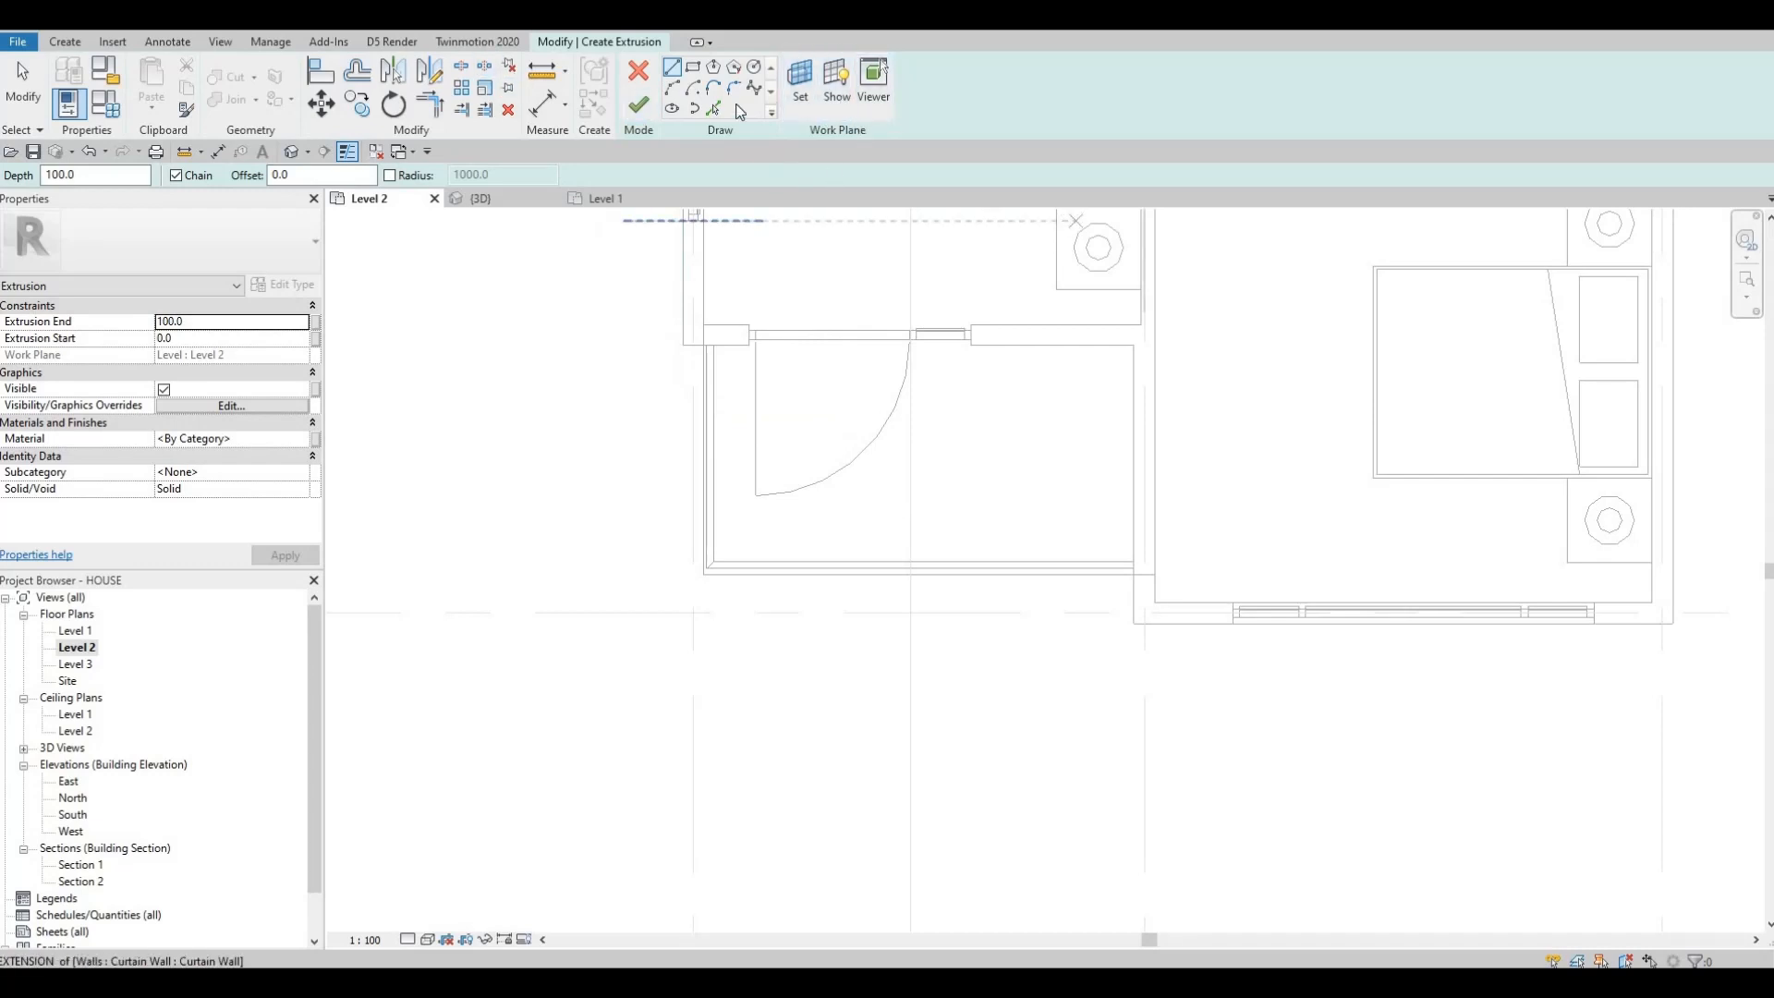
Sketch a rectangle of about 3440 by 440 mm along the outside of the balcony's front edge, starting at the house wall
{"action": "left_click", "coordinate": [1134, 574]}
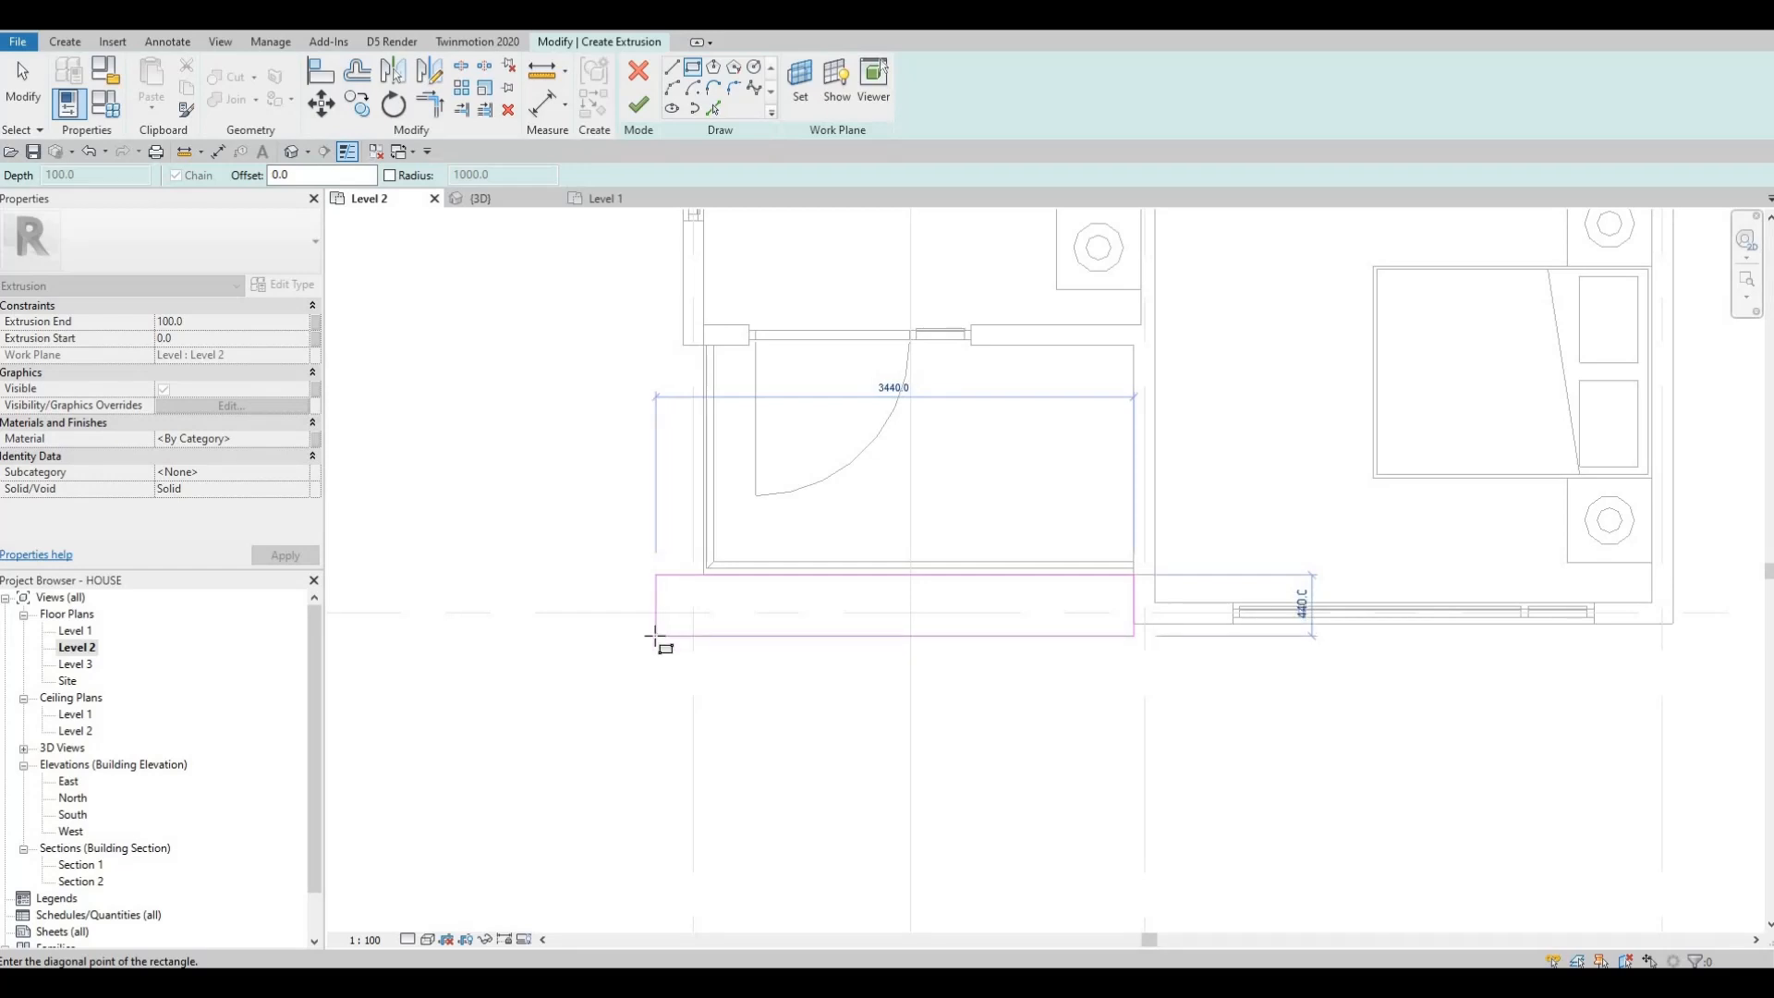
{"action": "left_click", "coordinate": [655, 636]}
{"action": "key", "text": "Escape"}
{"action": "key", "text": "Escape"}
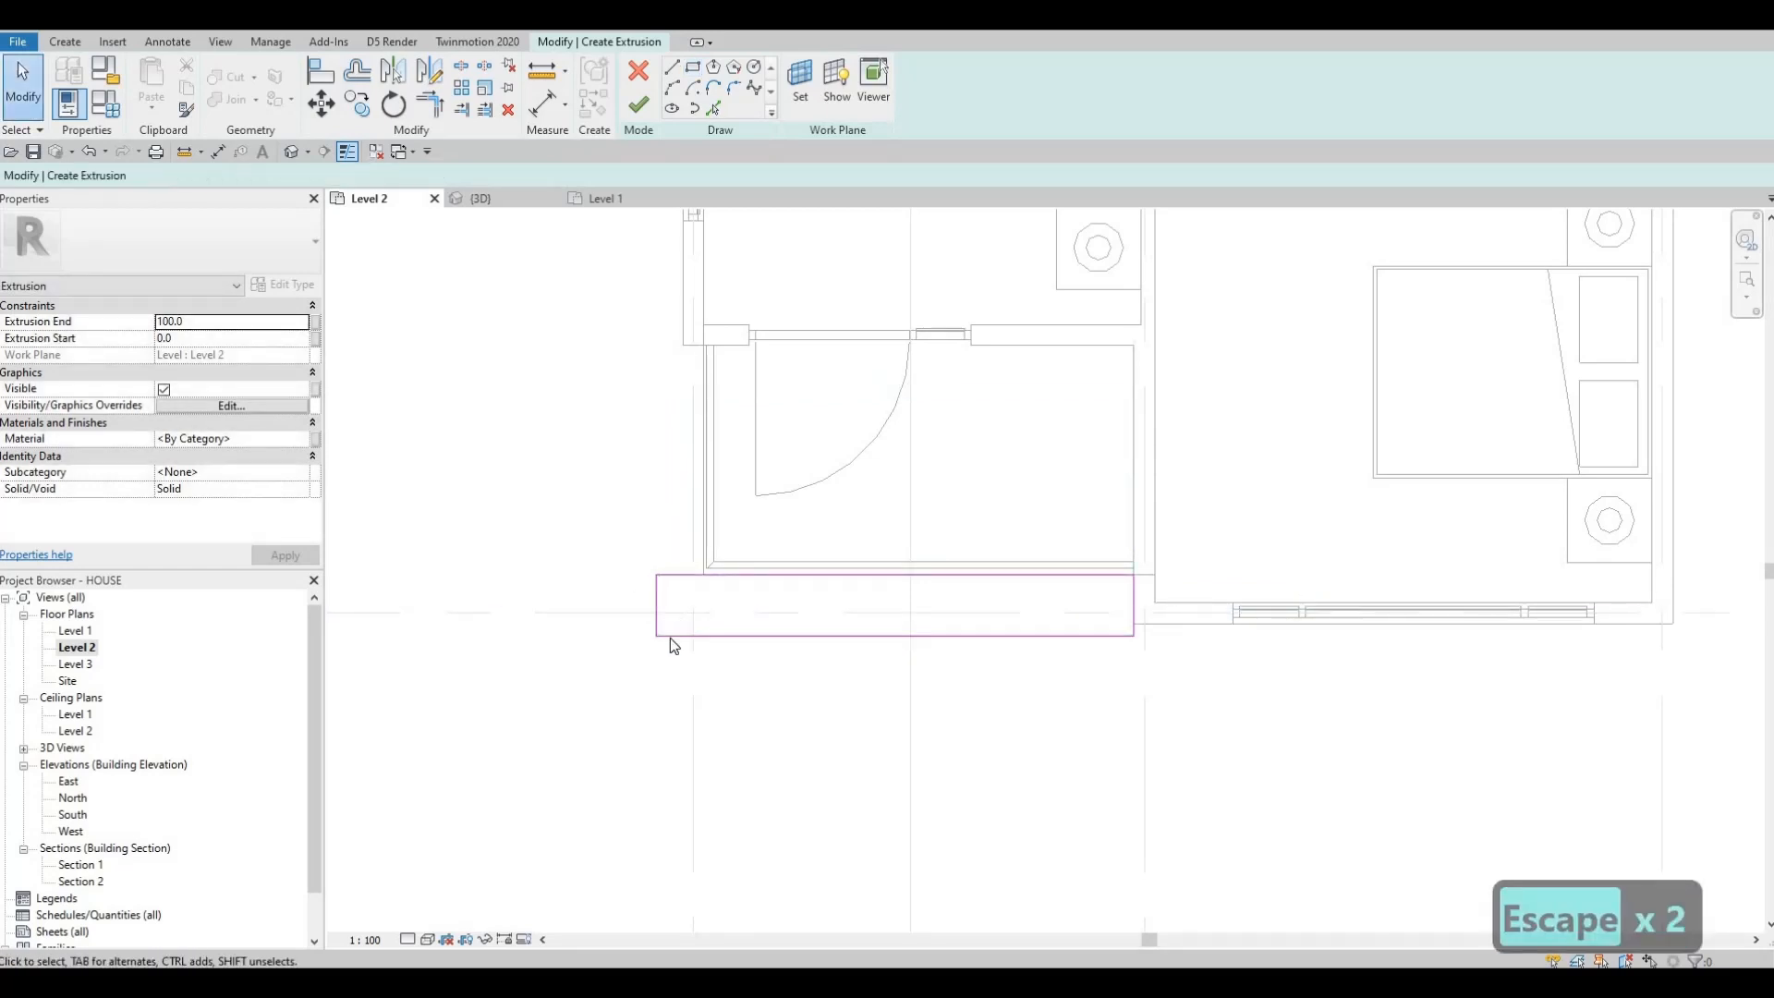
Set the depth of the front rectangle to 400 mm
{"action": "left_click", "coordinate": [713, 637]}
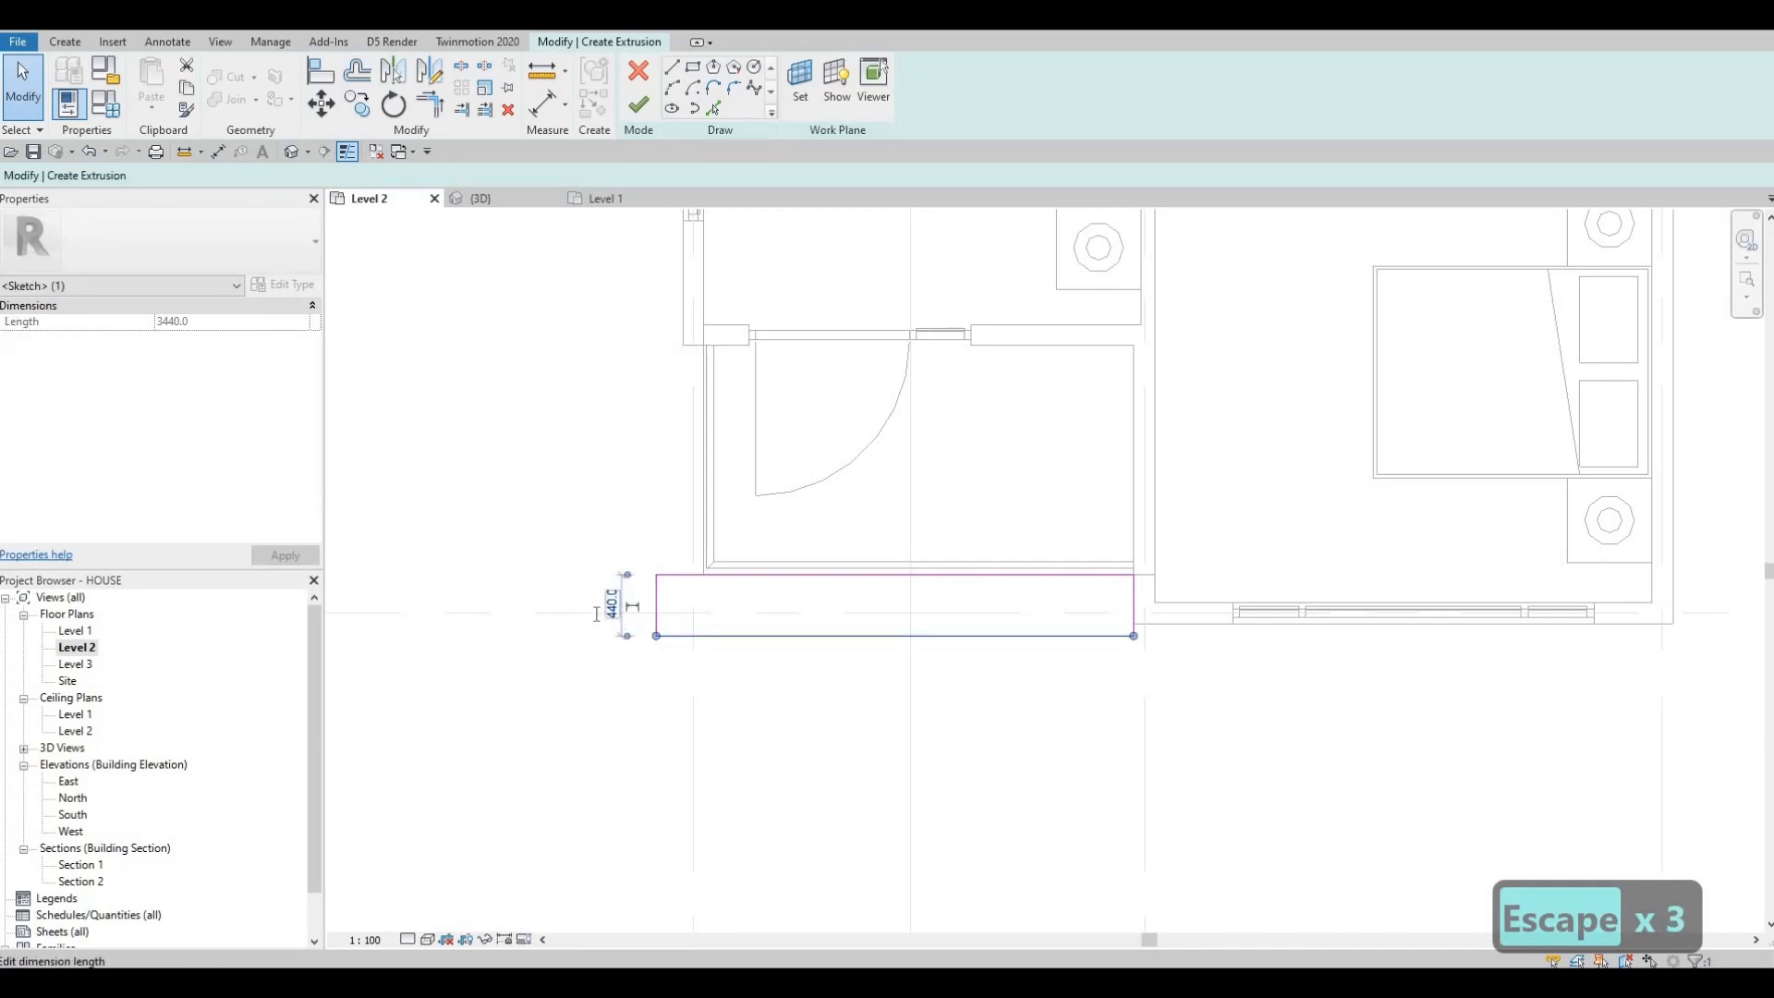
{"action": "left_click", "coordinate": [613, 603]}
{"action": "type", "text": "400"}
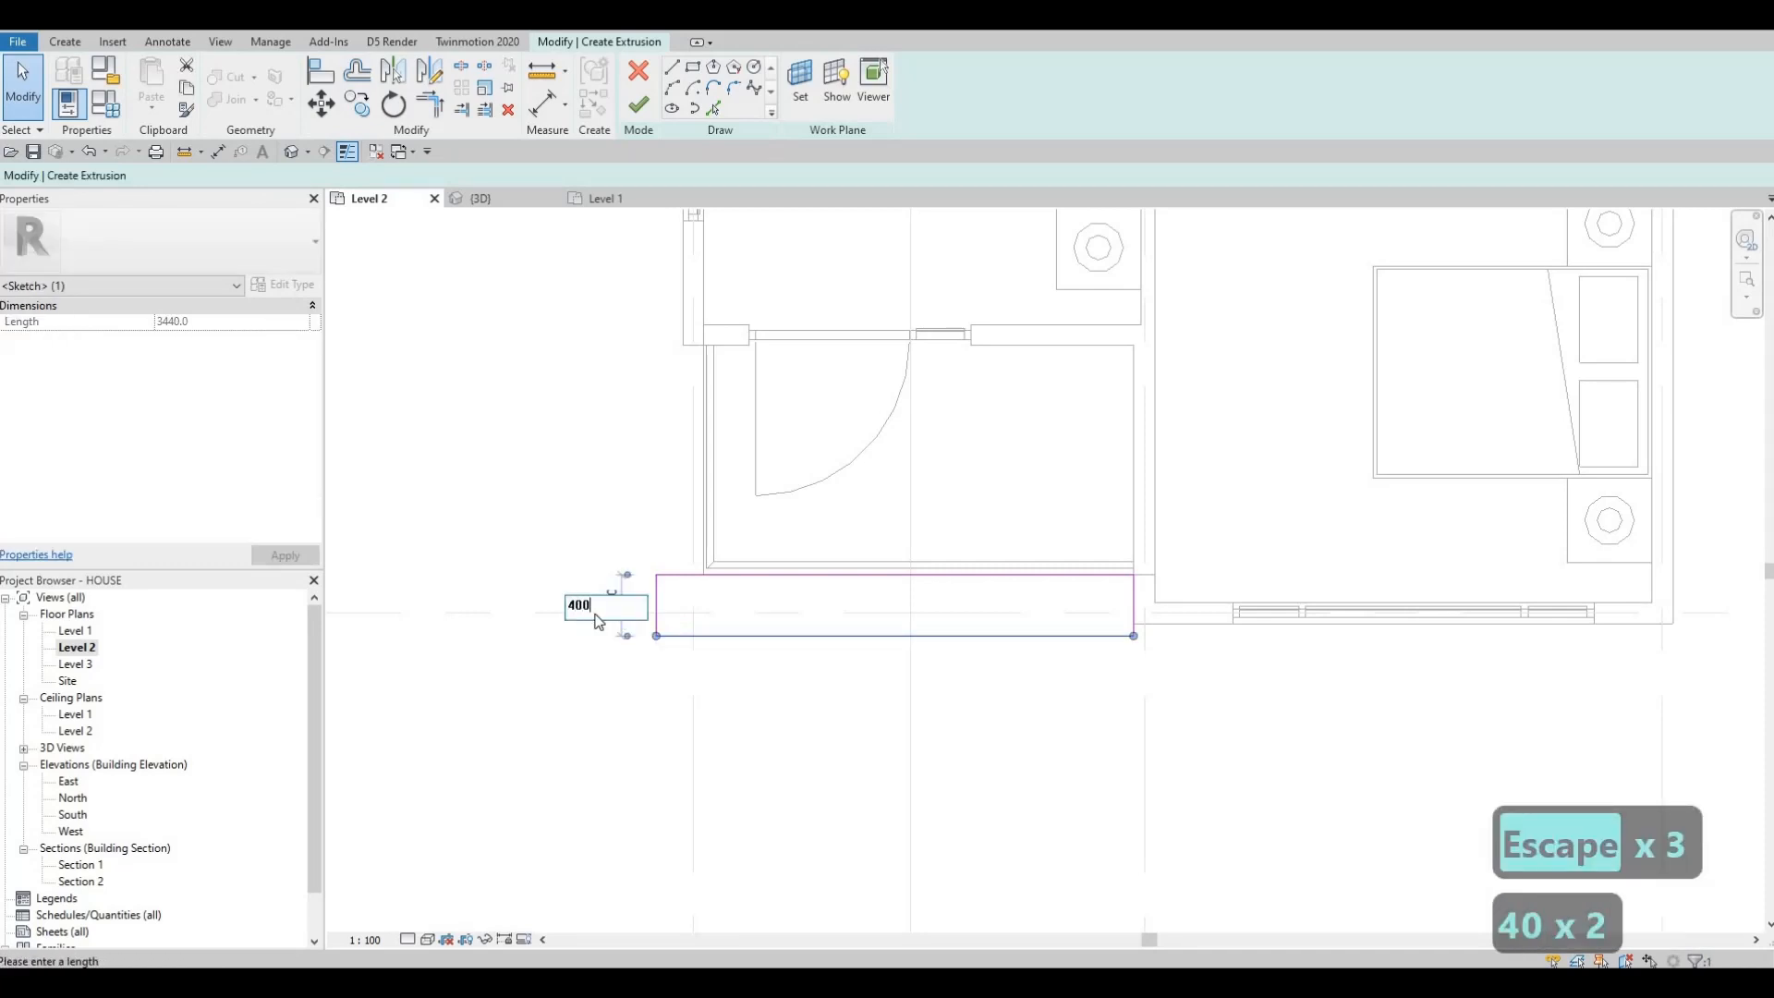
{"action": "key", "text": "Return"}
{"action": "key", "text": "Escape"}
{"action": "key", "text": "Escape"}
{"action": "key", "text": "Escape"}
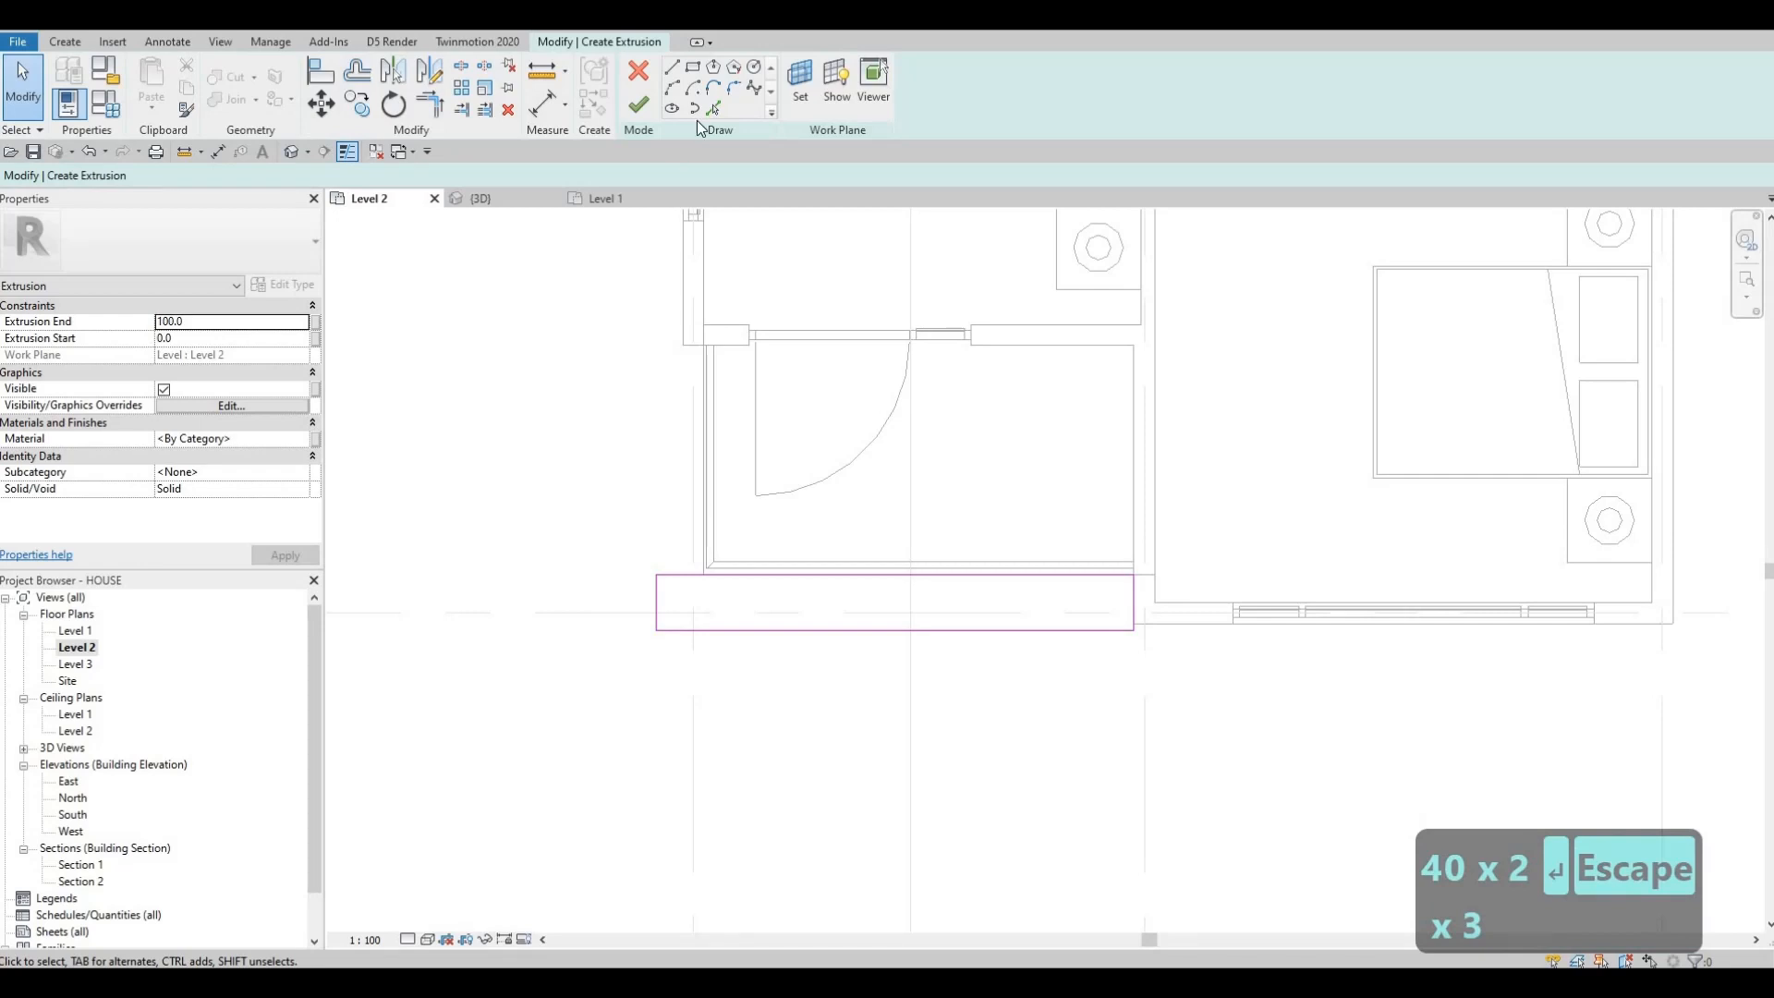
Sketch a rectangle of about 345 by 1650 mm along the balcony's outer side, from the exterior wall to the front rectangle's outer corner
{"action": "key", "text": "l"}
{"action": "key", "text": "i"}
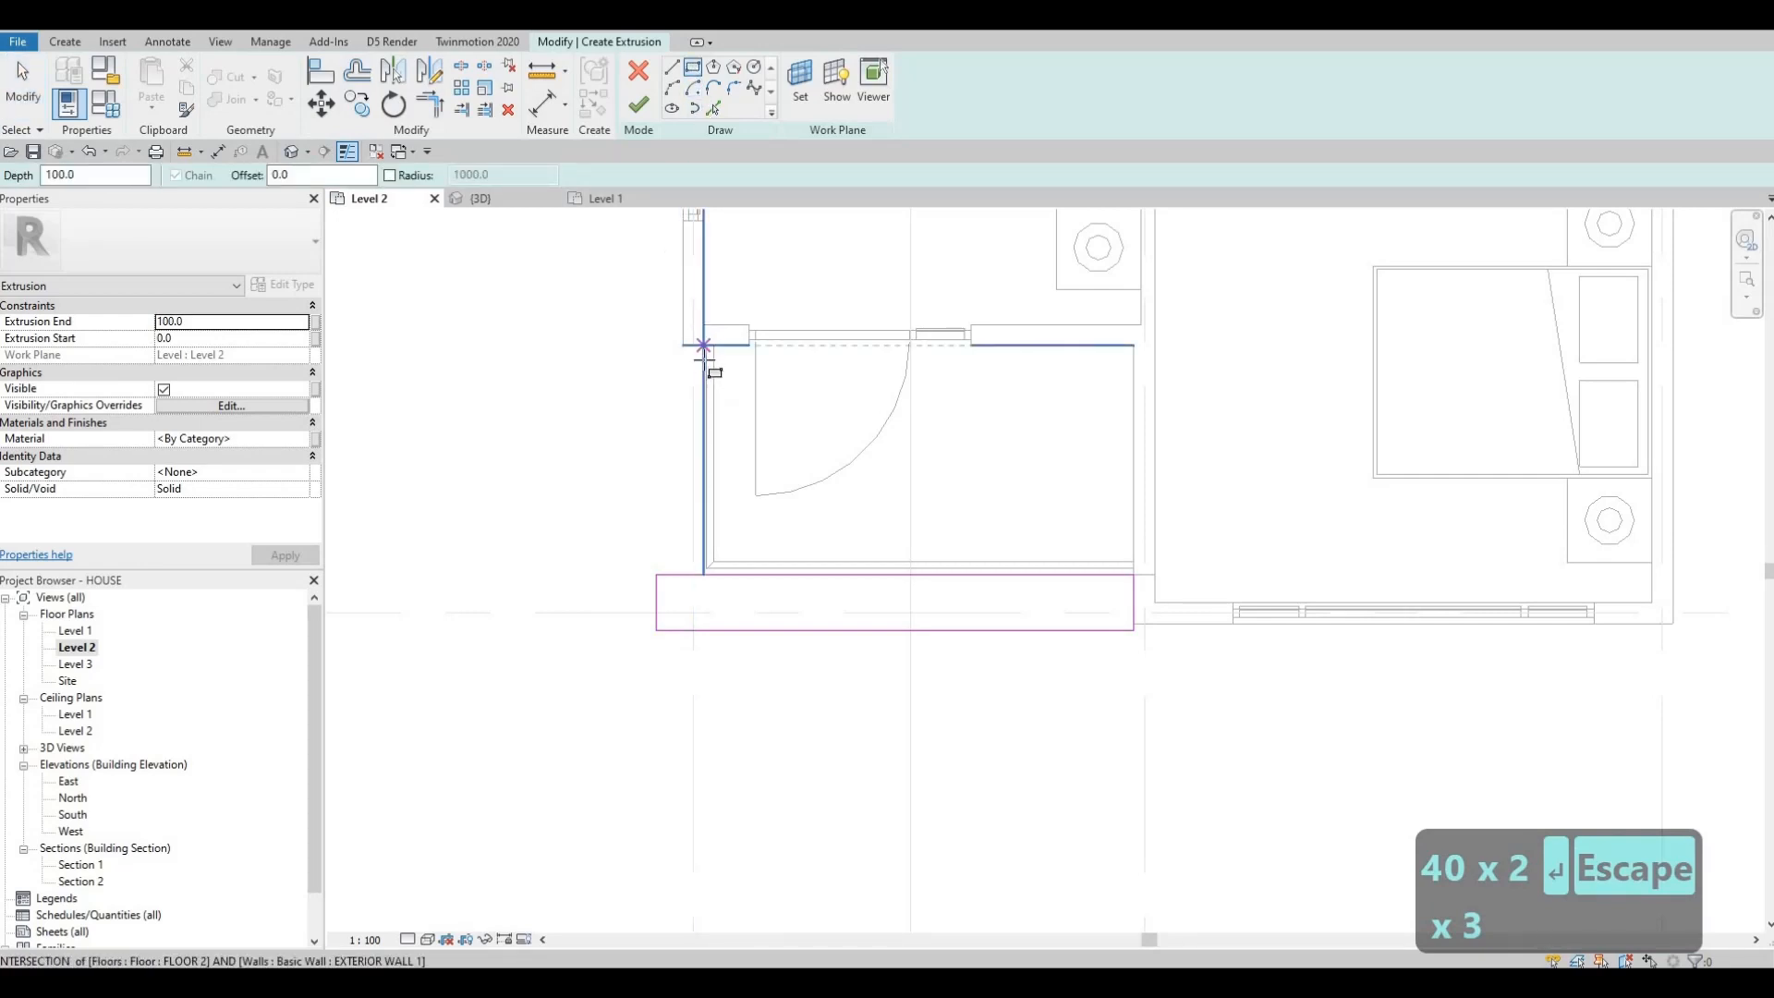
{"action": "scroll", "coordinate": [699, 331], "scroll_direction": "up", "scroll_amount": 3}
{"action": "left_click", "coordinate": [525, 750]}
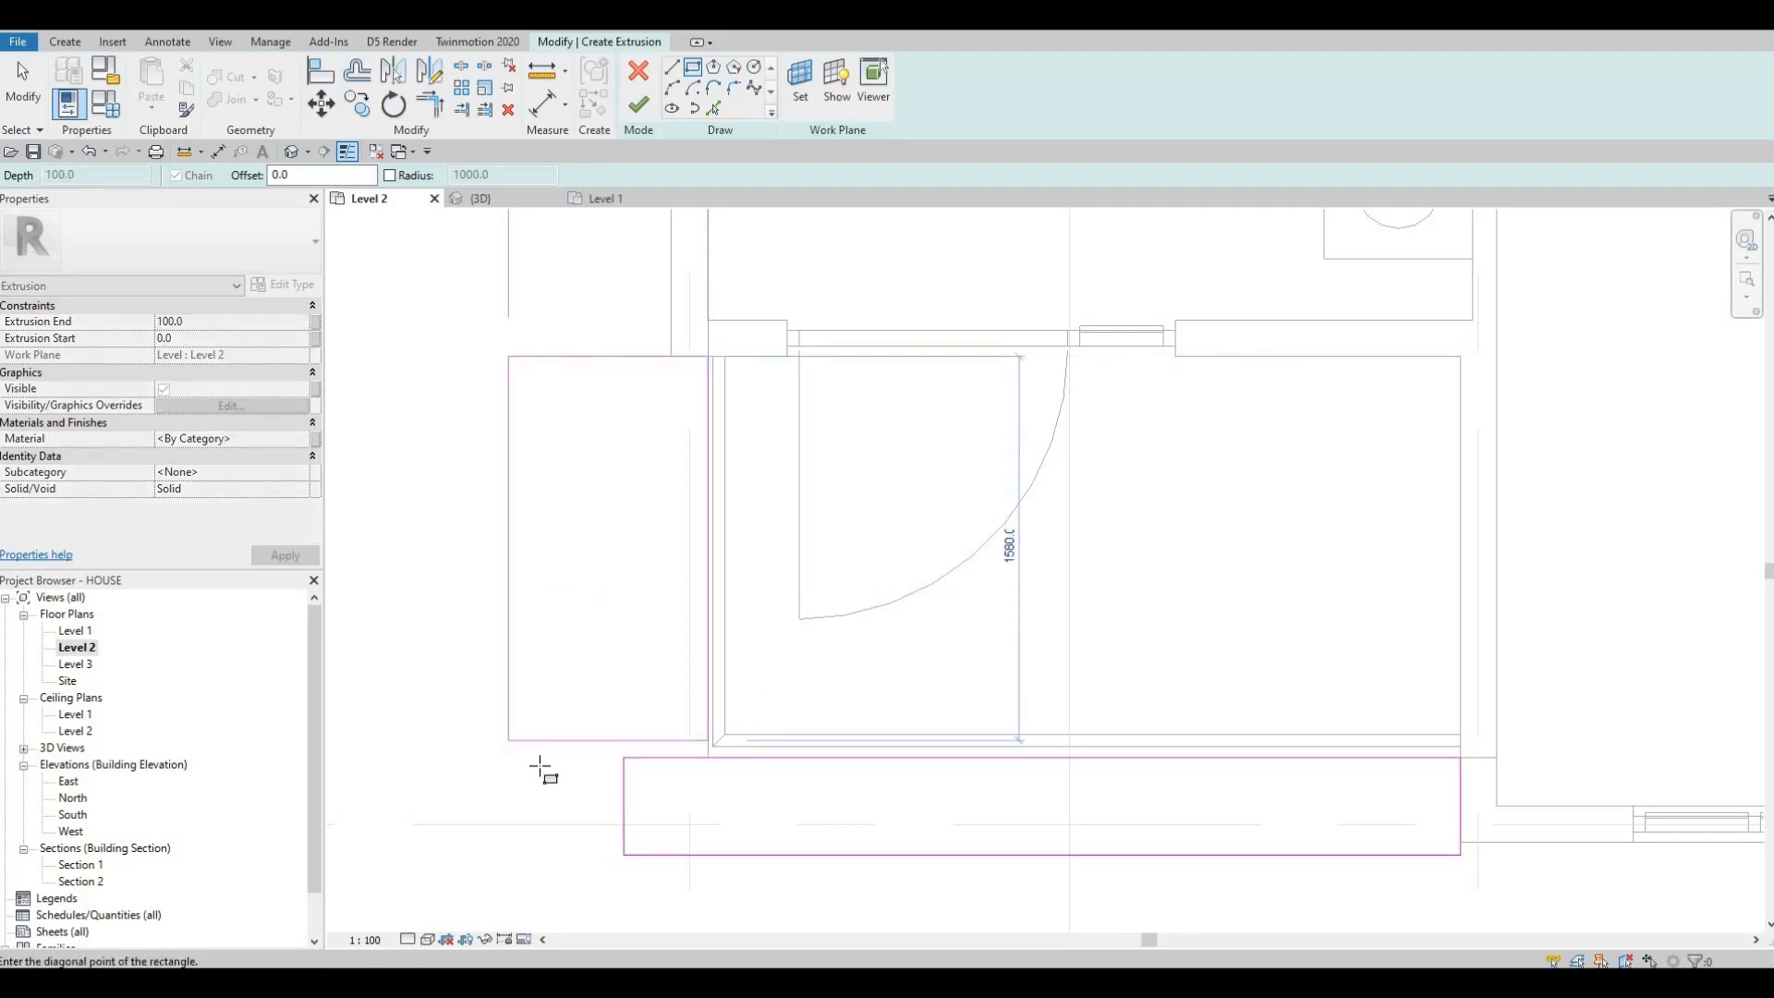
{"action": "left_click", "coordinate": [623, 757]}
{"action": "key", "text": "Escape"}
{"action": "key", "text": "Escape"}
{"action": "key", "text": "Escape"}
{"action": "left_click", "coordinate": [652, 584]}
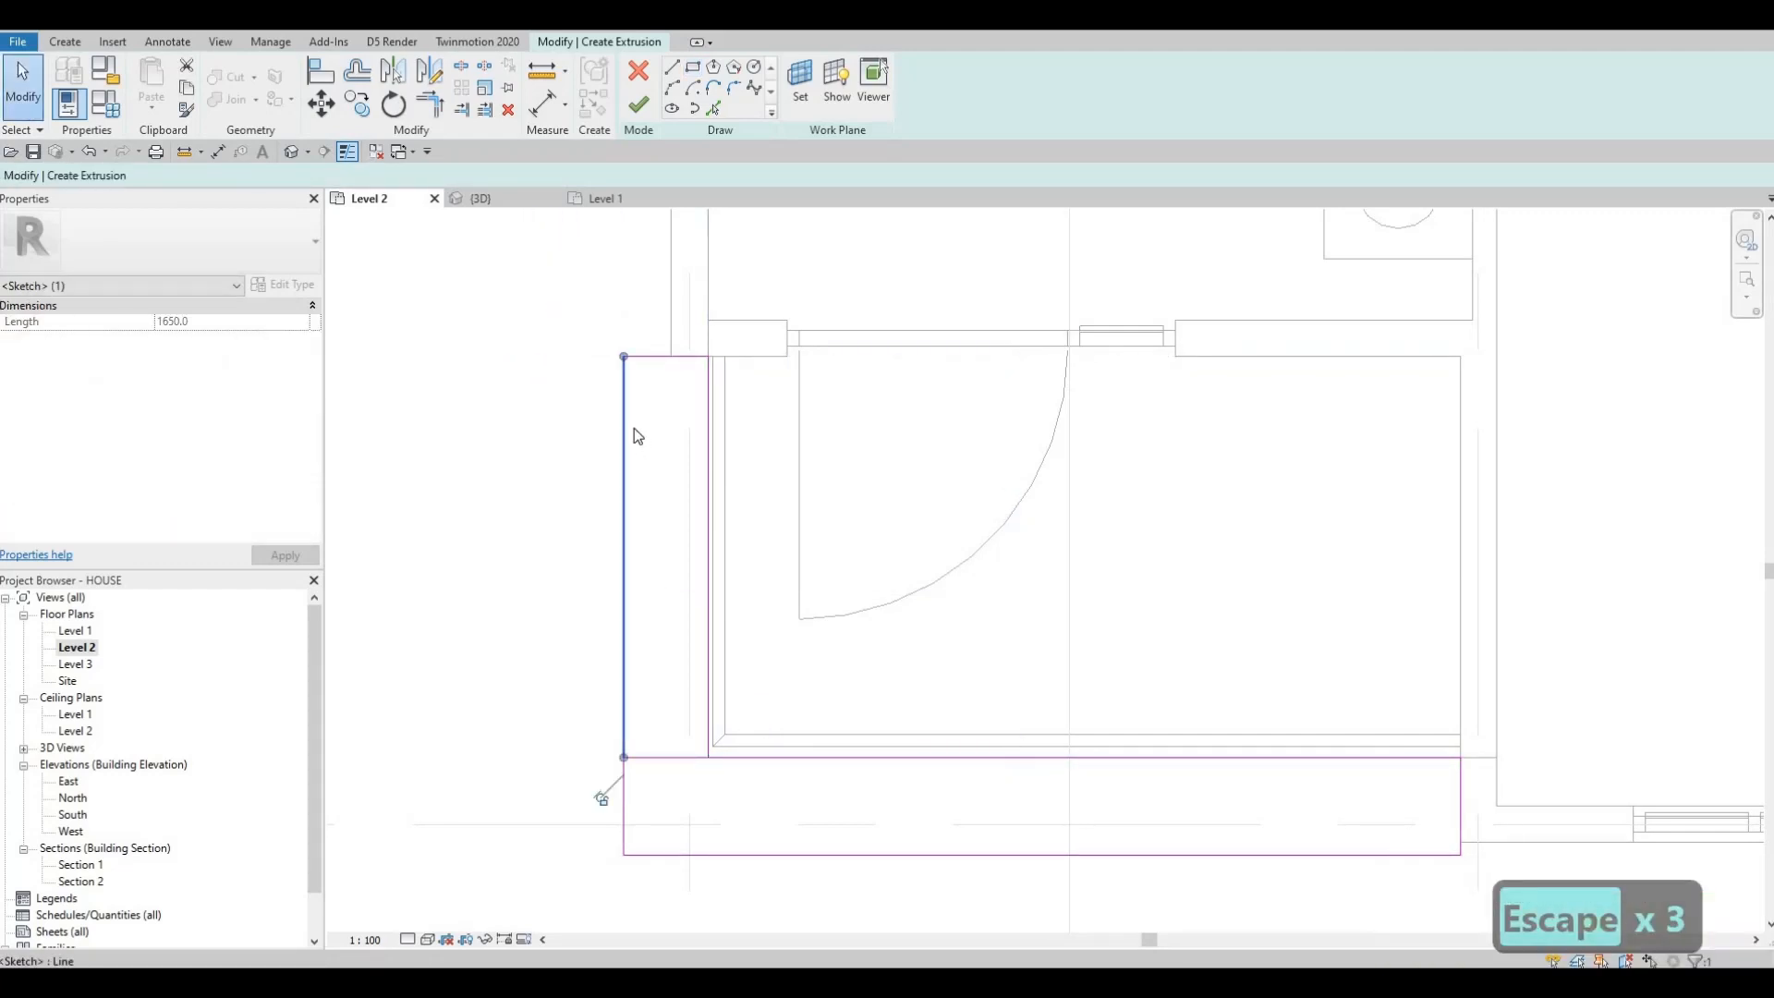
{"action": "scroll", "coordinate": [739, 416], "scroll_direction": "down", "scroll_amount": 2}
{"action": "key", "text": "Escape"}
{"action": "key", "text": "Escape"}
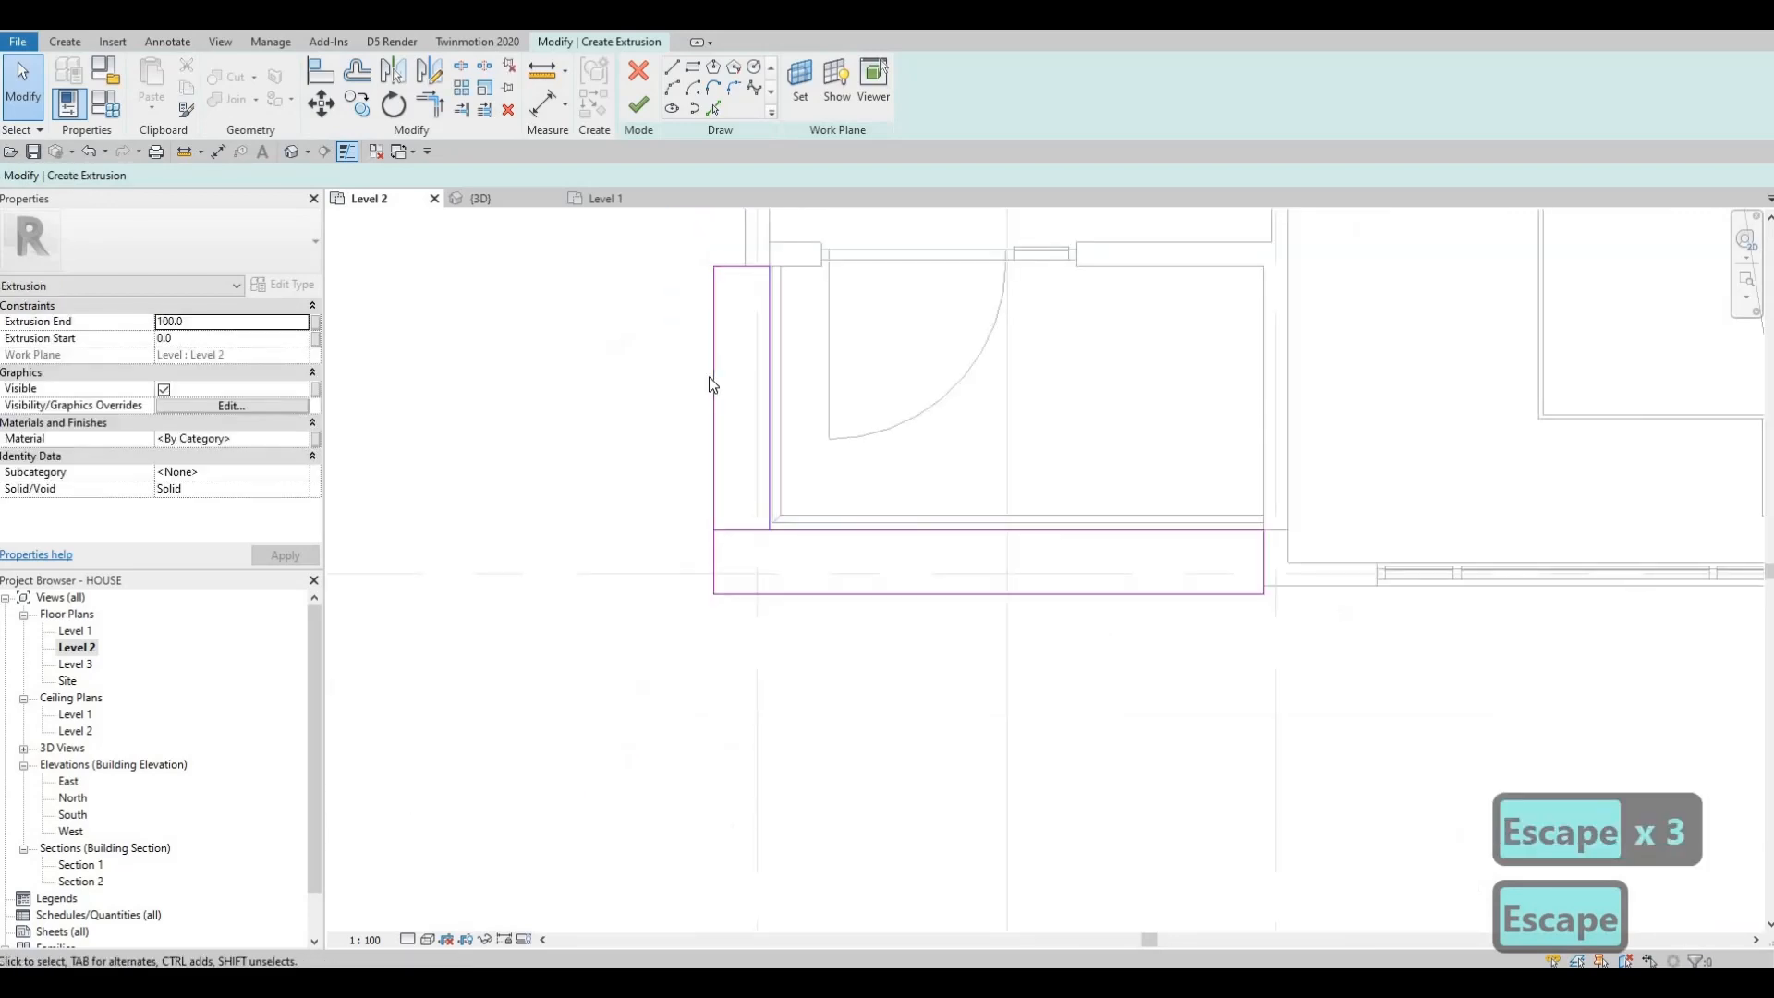
{"action": "left_click", "coordinate": [714, 485]}
{"action": "scroll", "coordinate": [745, 460], "scroll_direction": "up", "scroll_amount": 1}
{"action": "middle_click_drag", "start_coordinate": [745, 459], "coordinate": [726, 539]}
{"action": "scroll", "coordinate": [727, 538], "scroll_direction": "down", "scroll_amount": 1}
{"action": "key", "text": "Escape"}
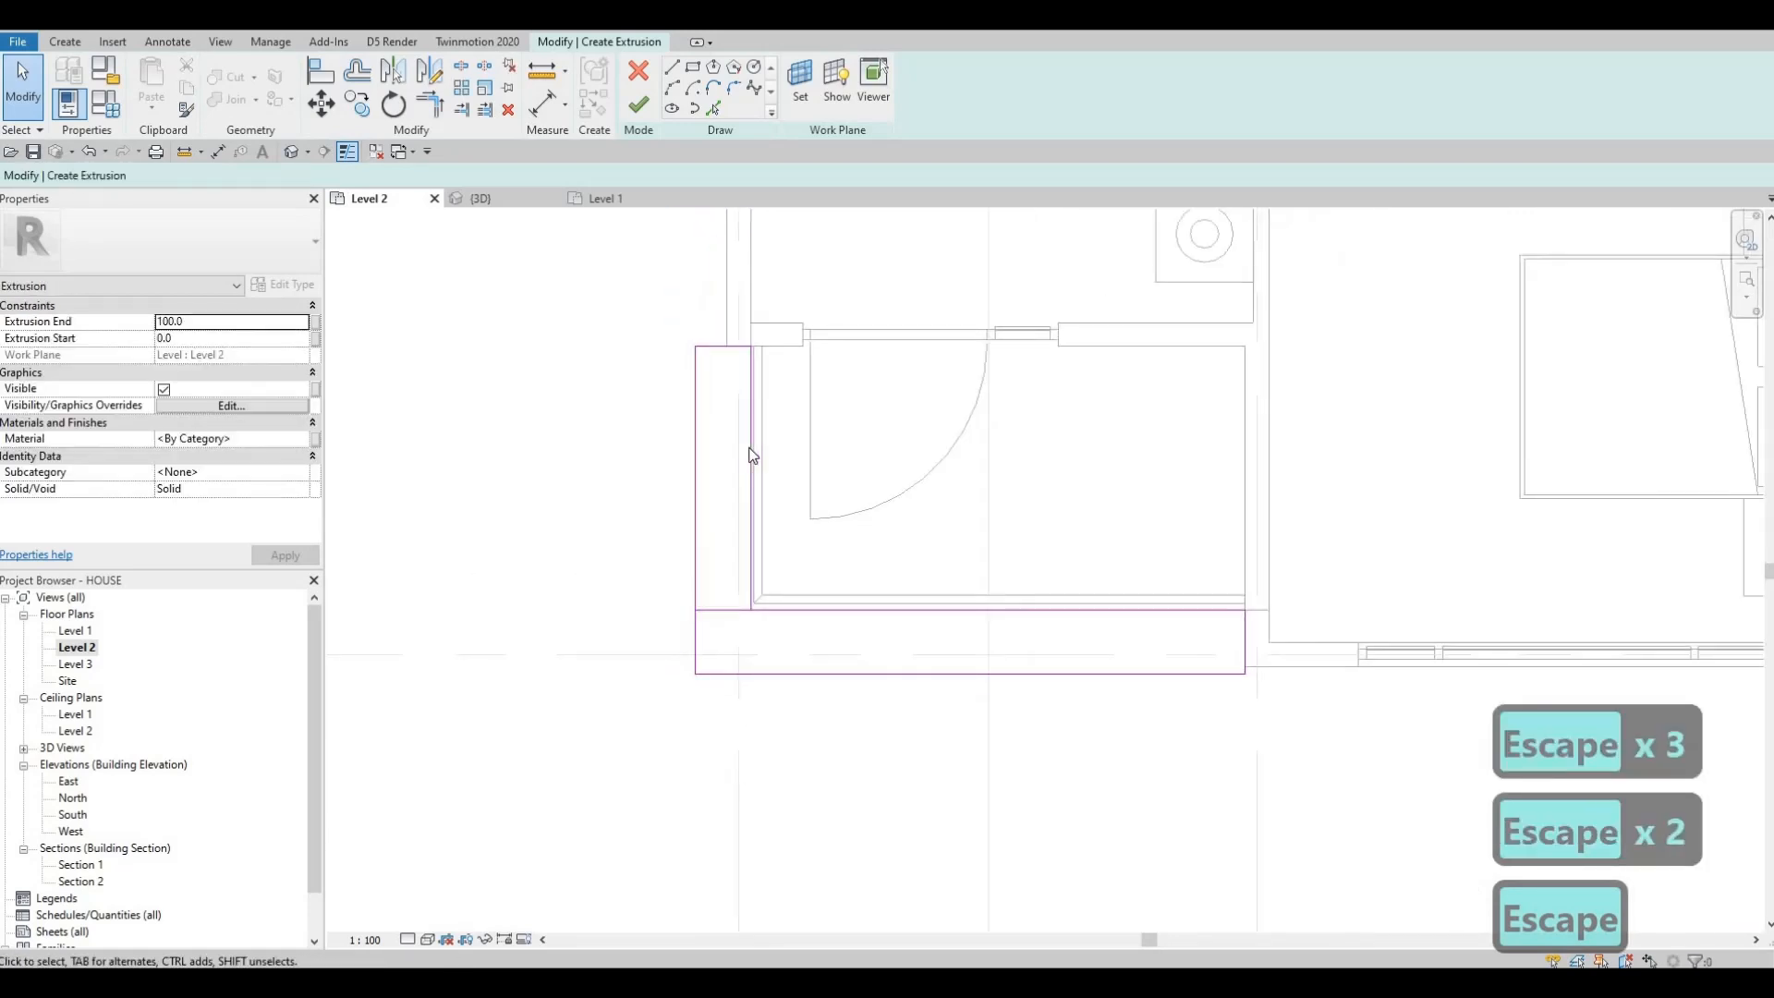
Set the width of the side rectangle to 400 mm
{"action": "left_click", "coordinate": [750, 454]}
{"action": "scroll", "coordinate": [718, 657], "scroll_direction": "up", "scroll_amount": 1}
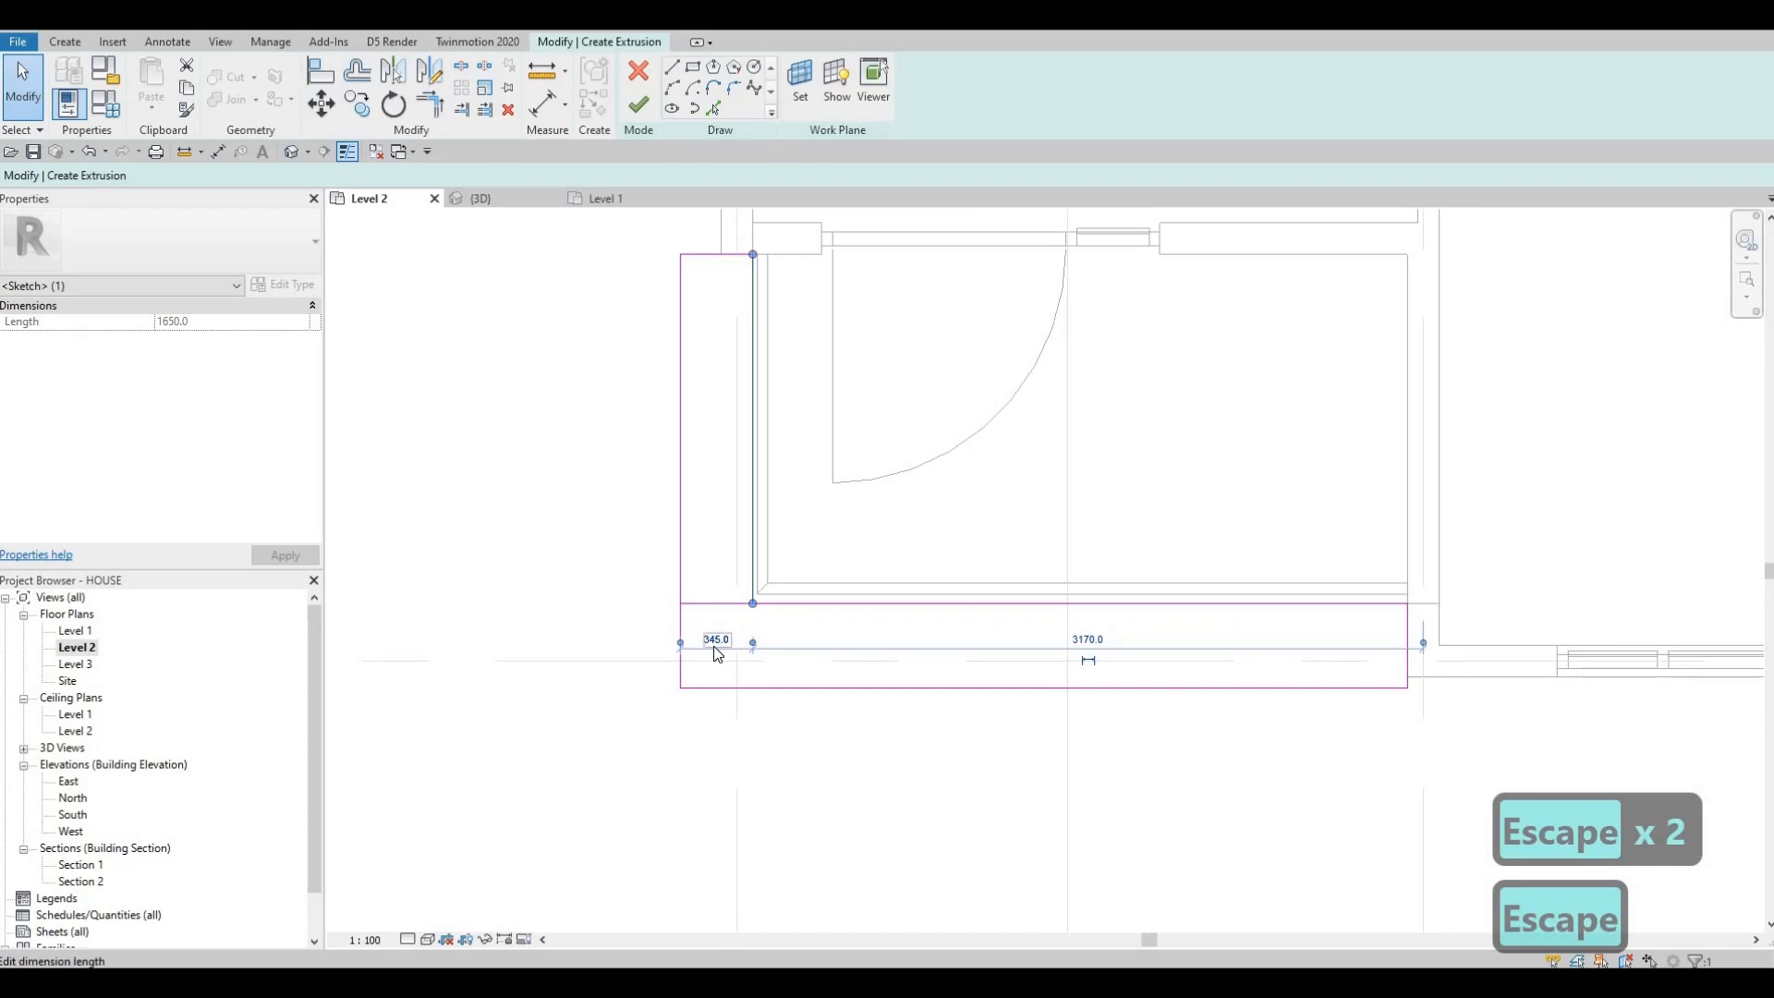
{"action": "left_click", "coordinate": [716, 650]}
{"action": "type", "text": "400"}
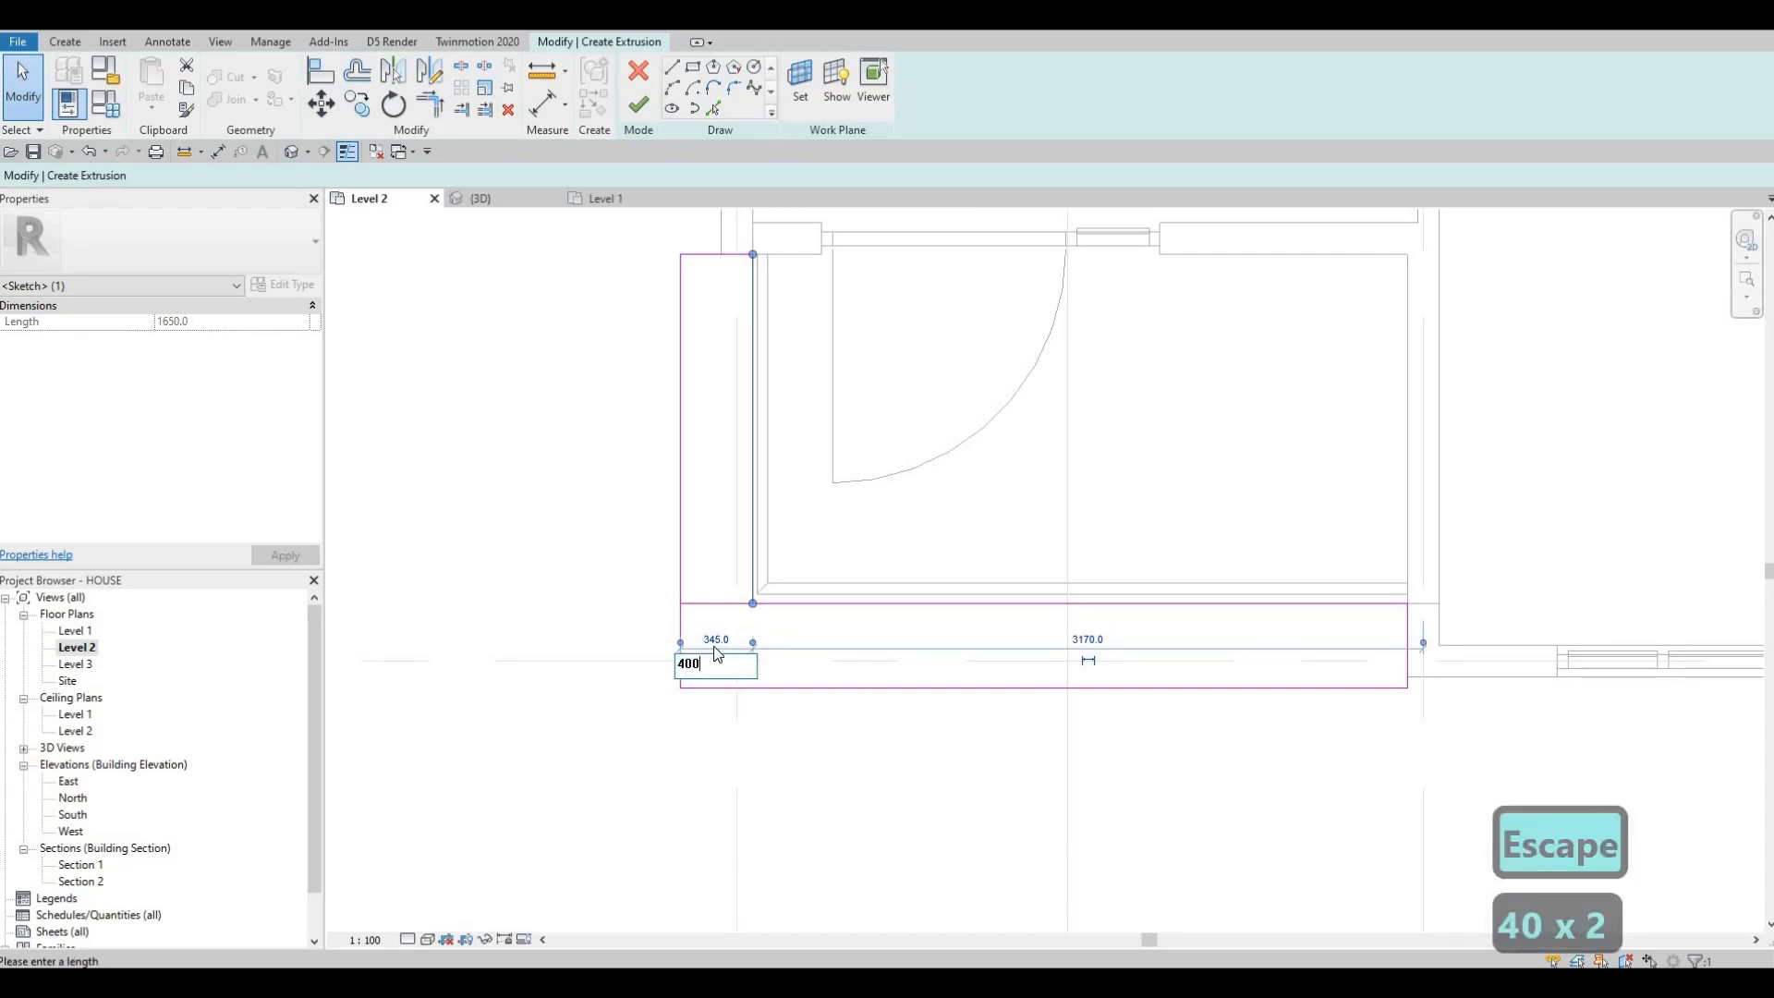
{"action": "key", "text": "Return"}
{"action": "key", "text": "Escape"}
{"action": "key", "text": "Escape"}
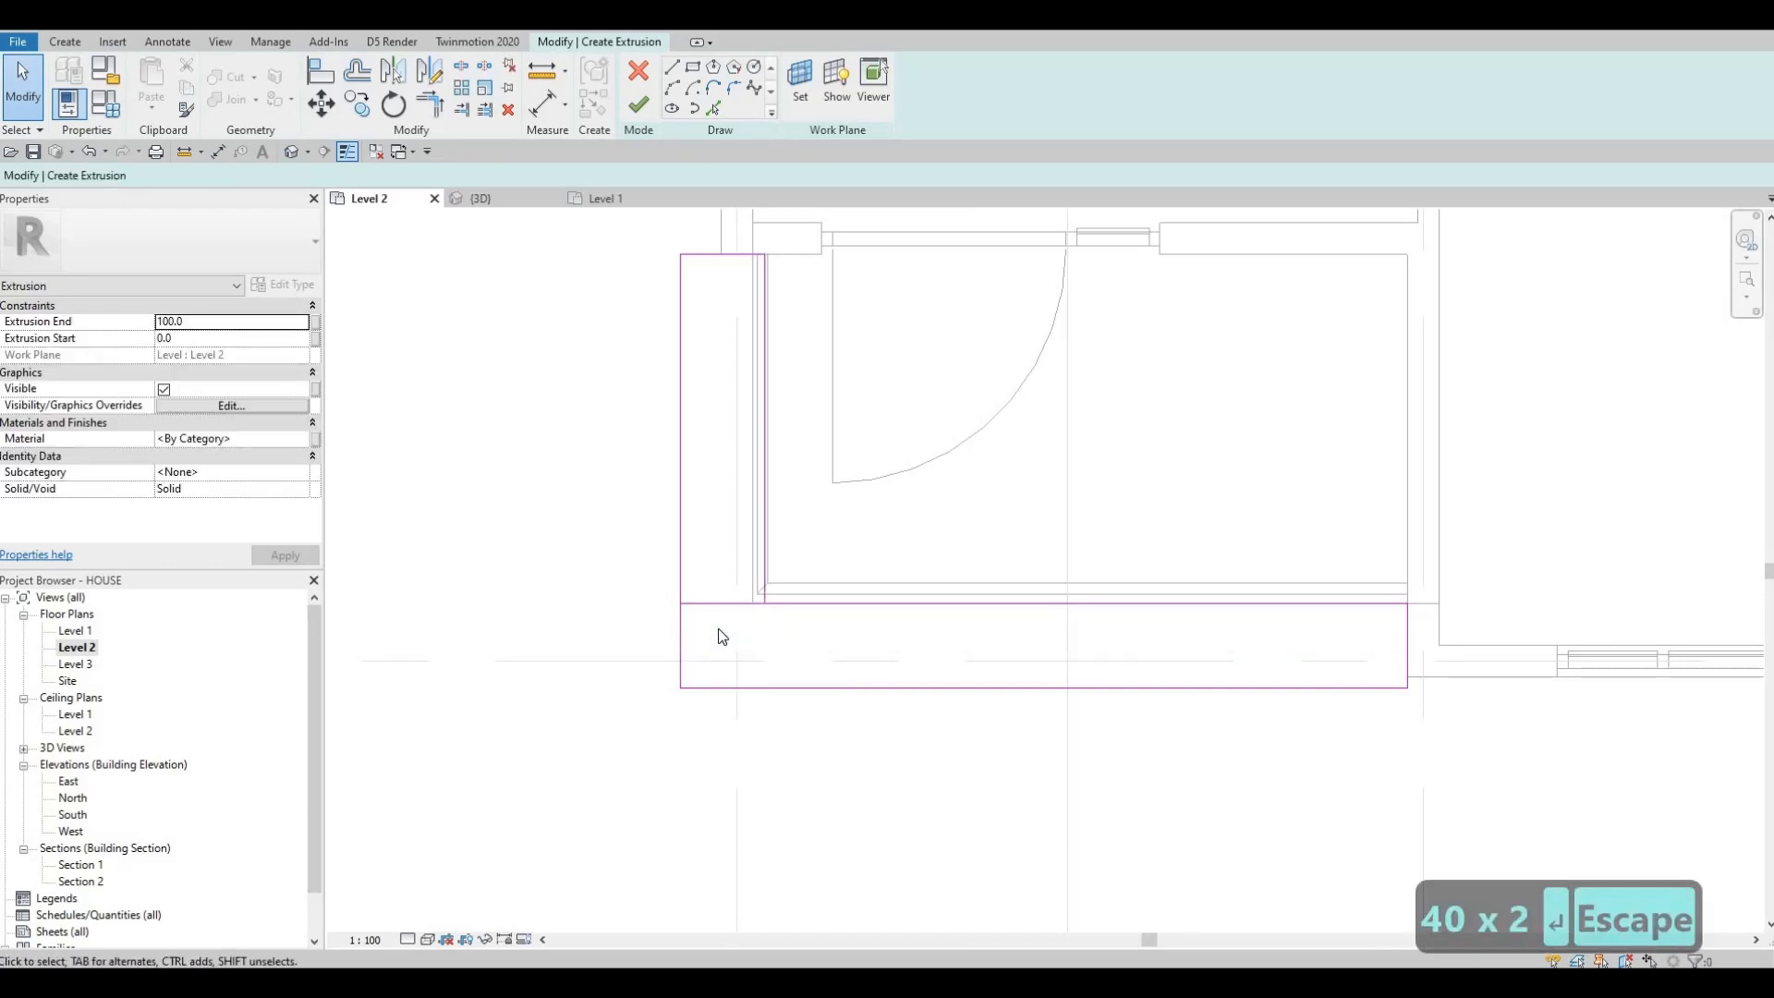
Move the whole side rectangle 55 mm outward so its inner line aligns with the balcony floor's edge
{"action": "key", "text": "Tab"}
{"action": "left_click", "coordinate": [769, 550]}
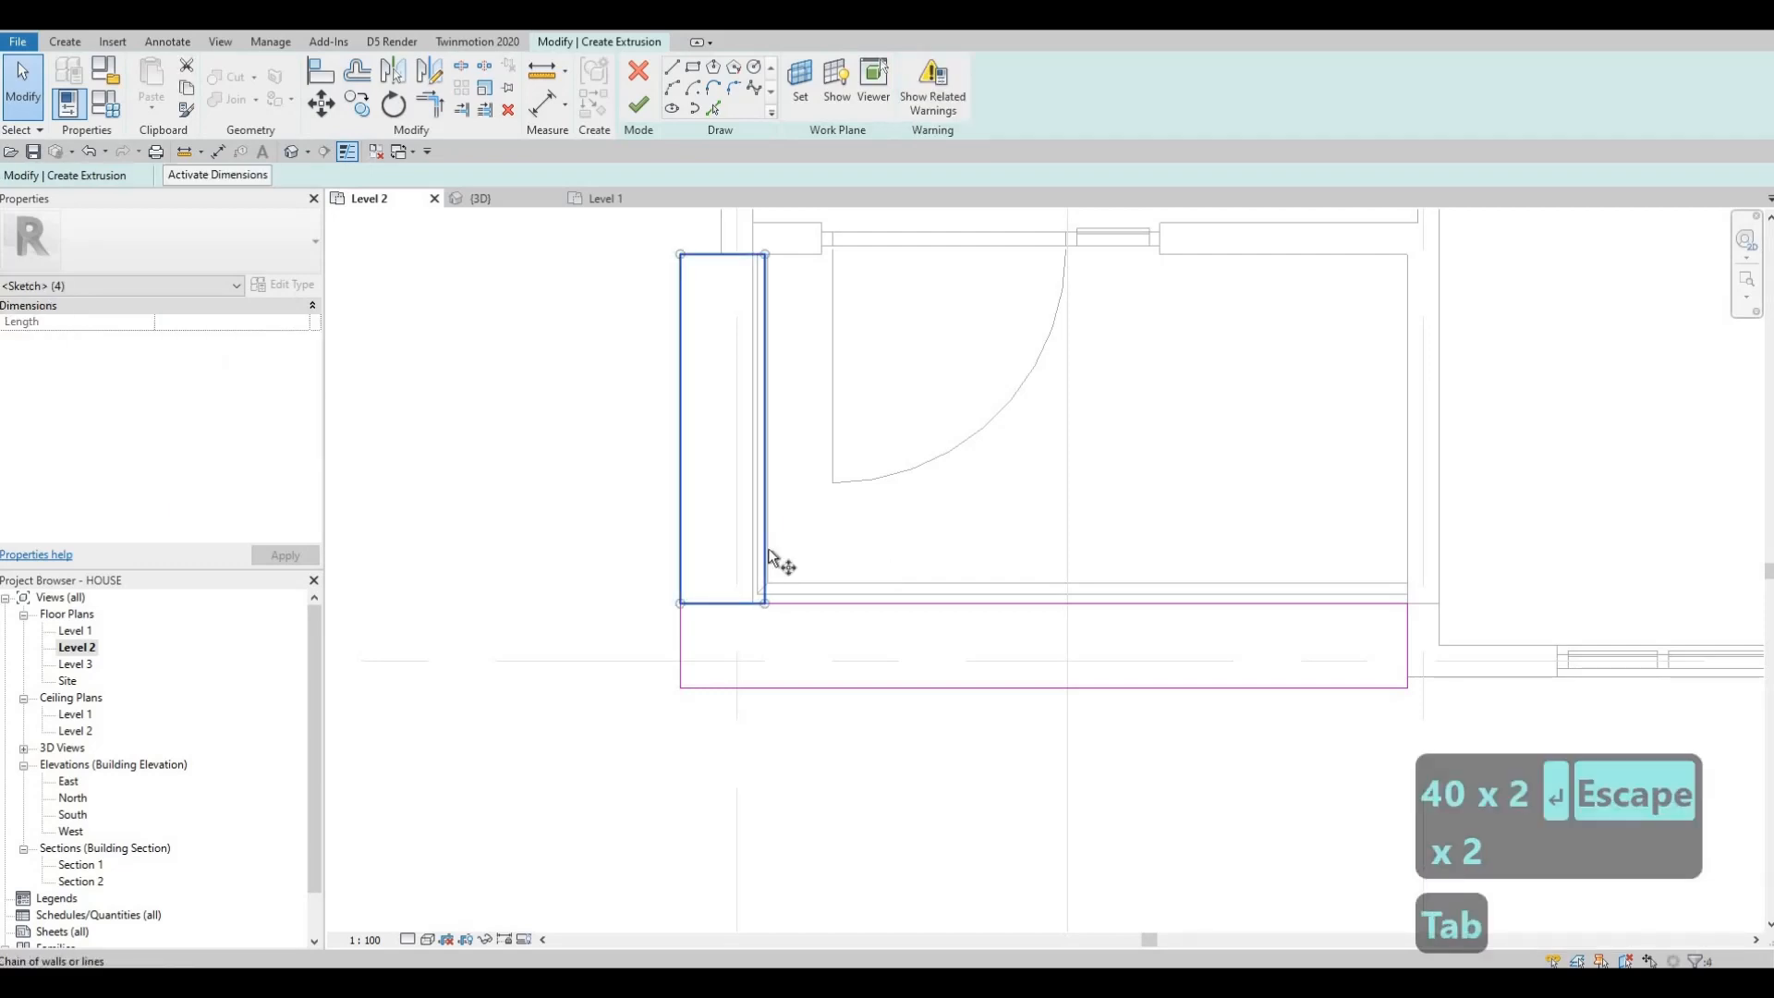
{"action": "key", "text": "m"}
{"action": "key", "text": "v"}
{"action": "scroll", "coordinate": [795, 619], "scroll_direction": "up", "scroll_amount": 4}
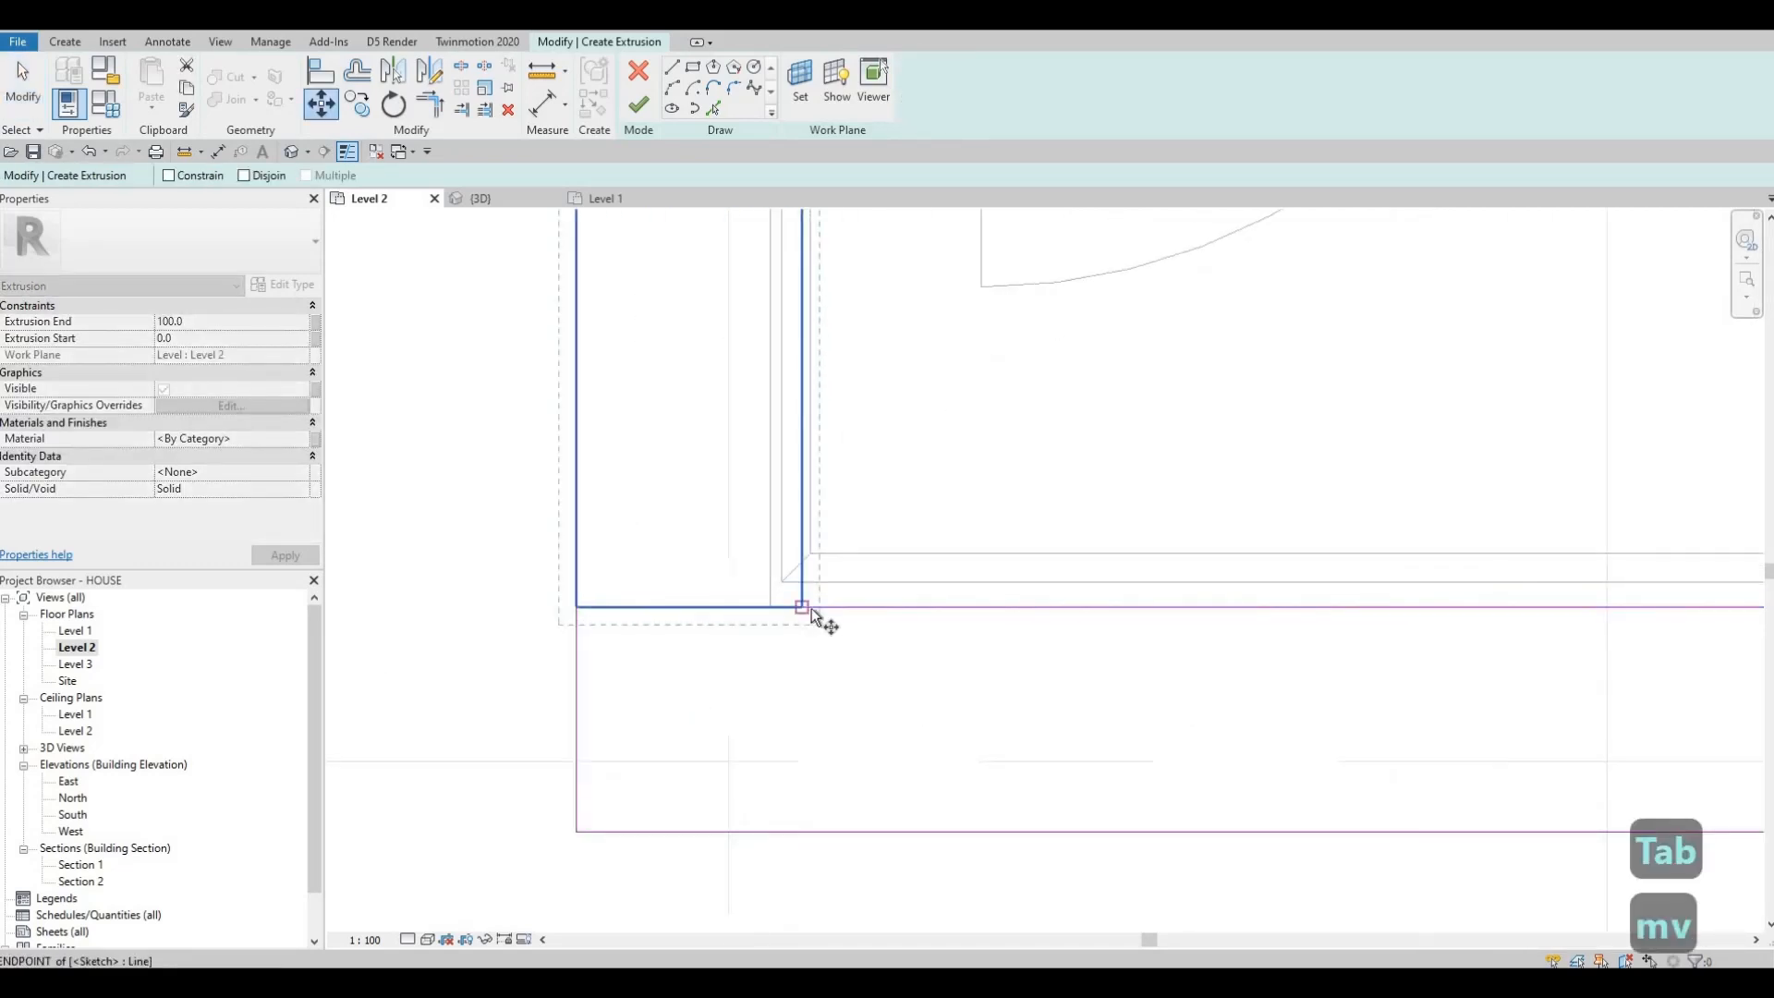
{"action": "left_click", "coordinate": [803, 609]}
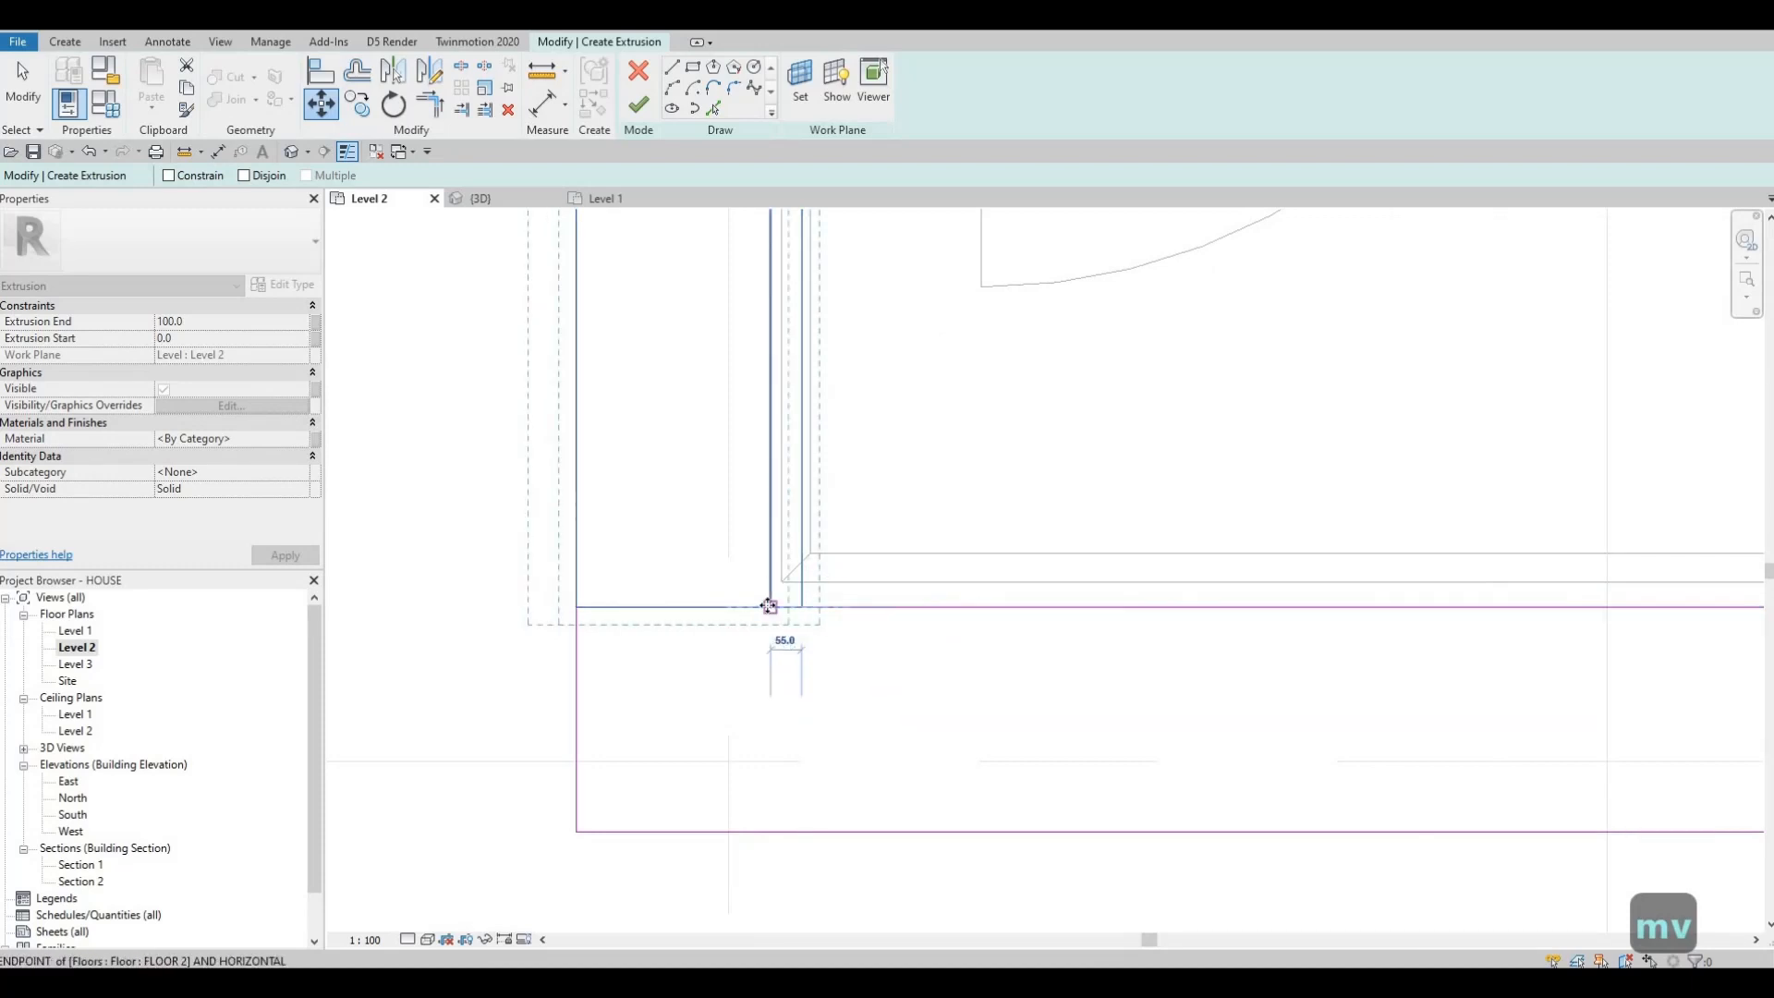
{"action": "key", "text": "Escape"}
{"action": "key", "text": "Escape"}
{"action": "key", "text": "Escape"}
{"action": "key", "text": "Escape"}
{"action": "scroll", "coordinate": [693, 610], "scroll_direction": "down", "scroll_amount": 5}
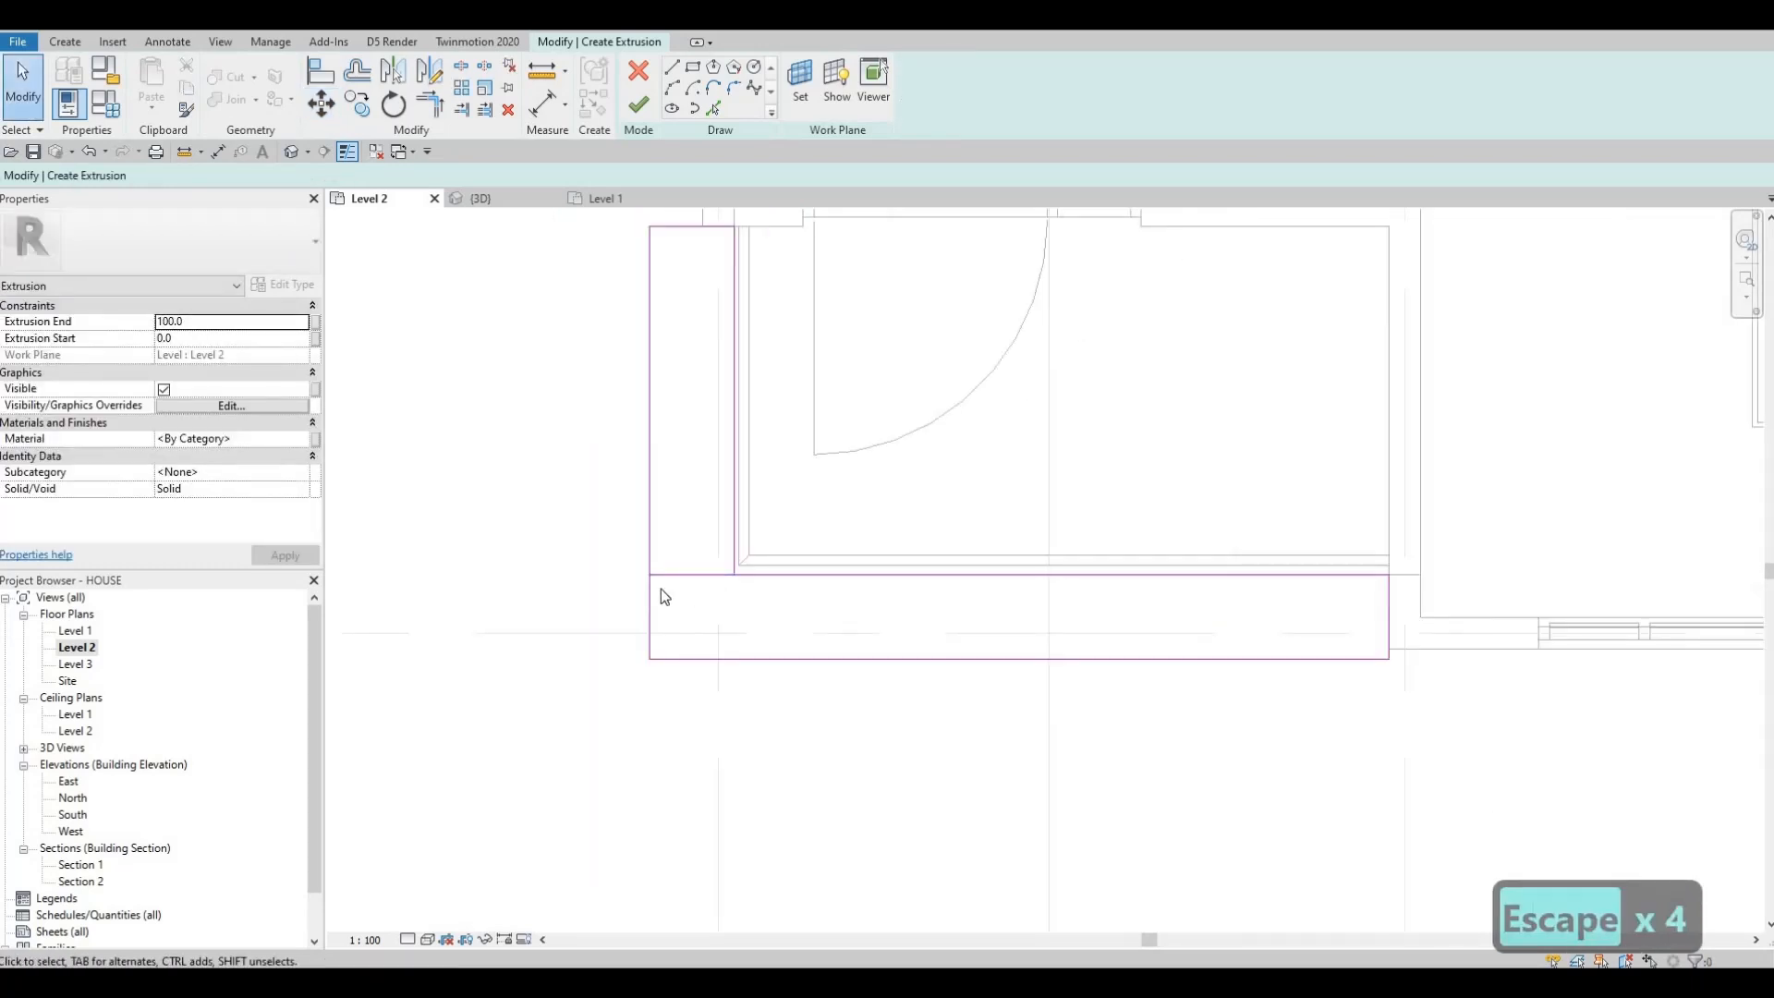
Delete the side rectangle's end line where it meets the front rectangle, and trim the two inner lines to a corner
{"action": "left_click", "coordinate": [671, 601]}
{"action": "key", "text": "Delete"}
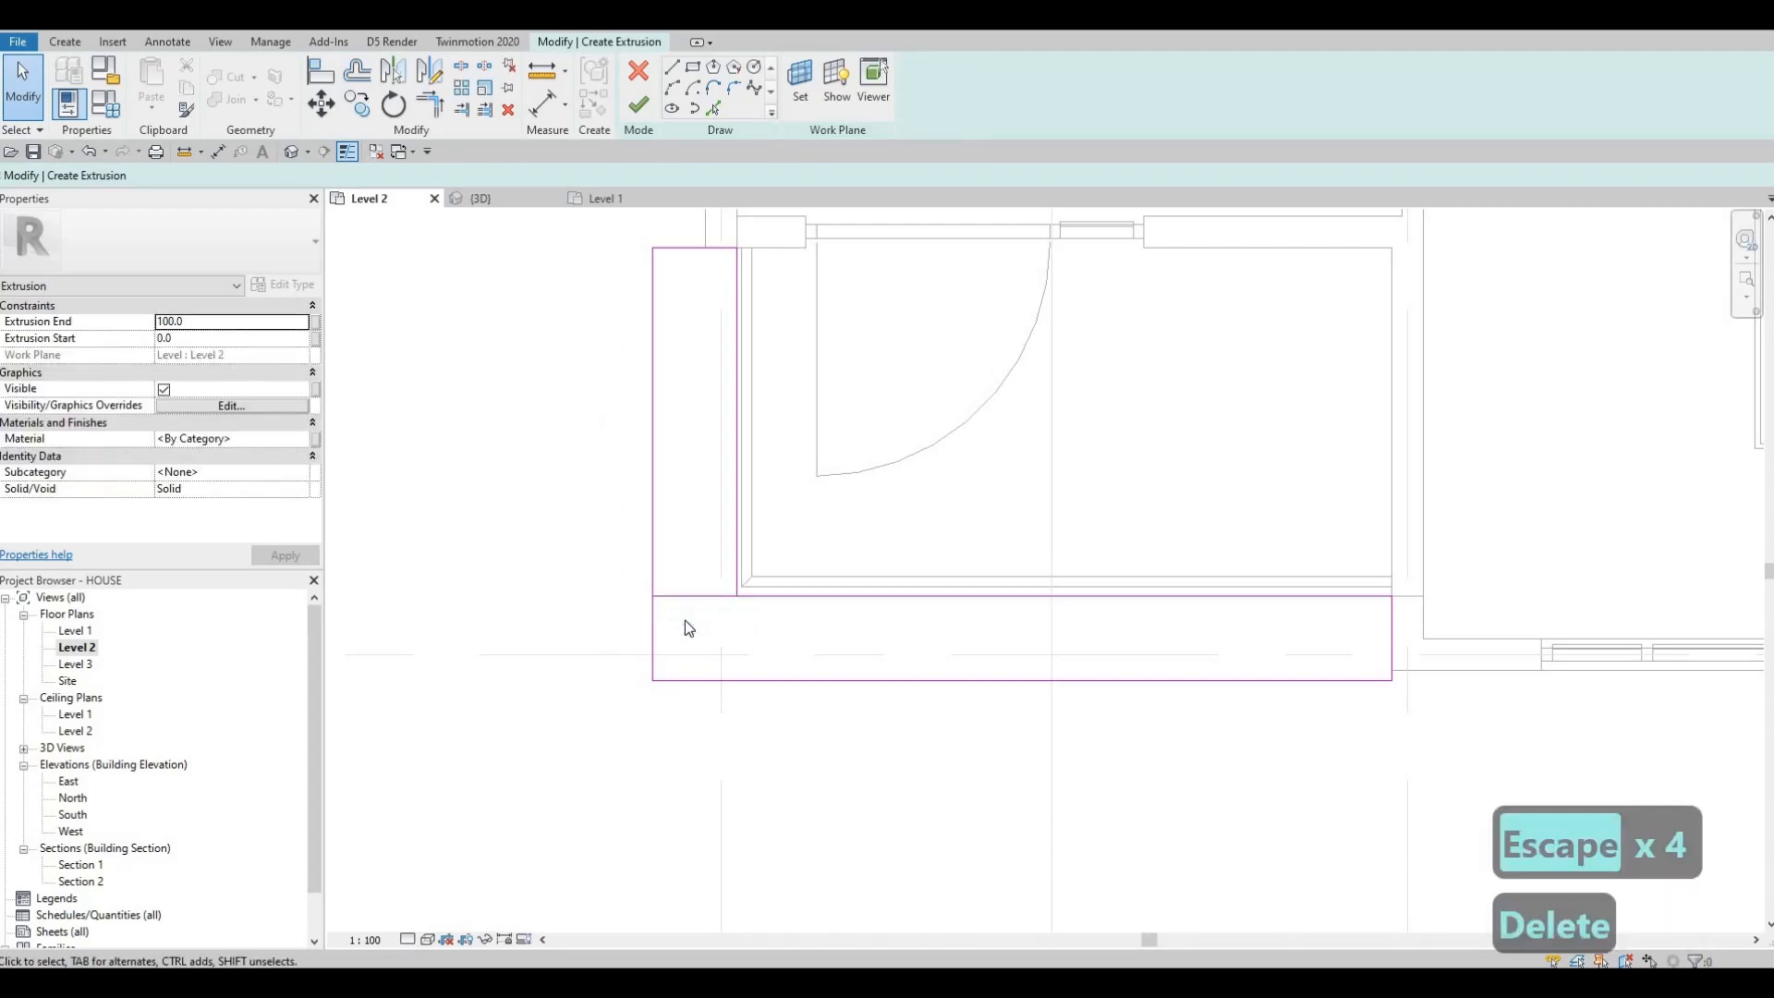
{"action": "key", "text": "t"}
{"action": "key", "text": "r"}
{"action": "left_click", "coordinate": [738, 547]}
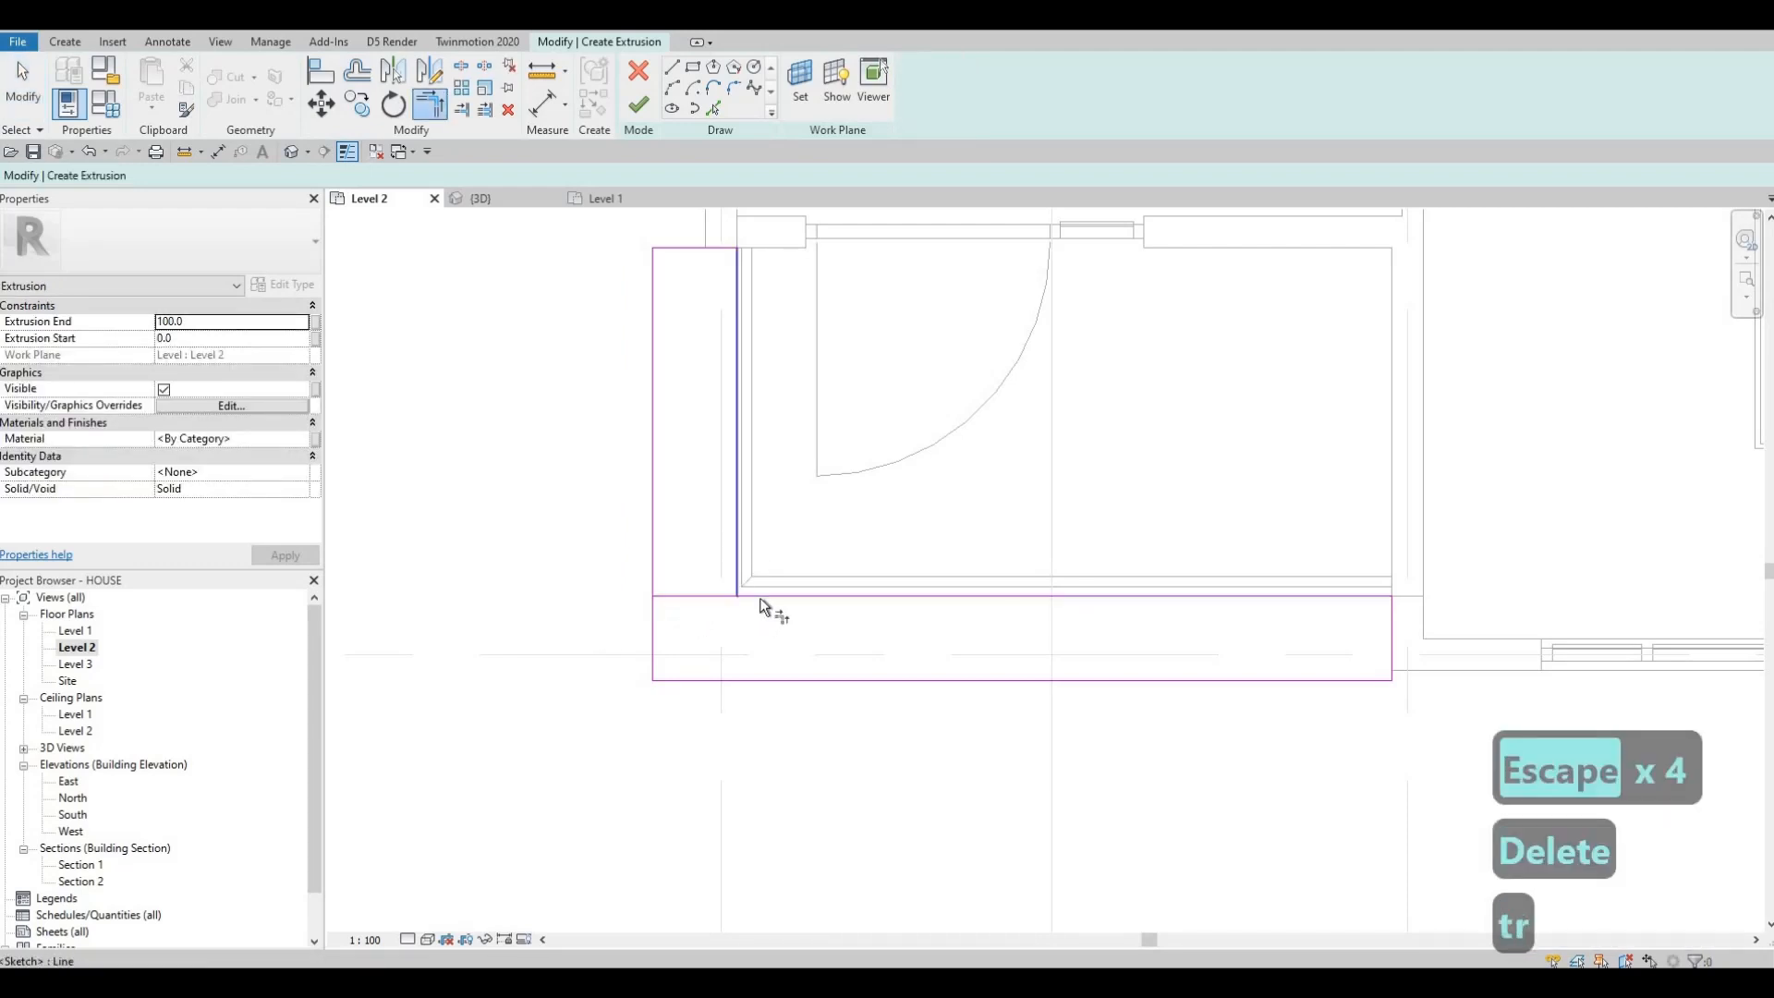
{"action": "left_click", "coordinate": [753, 596]}
{"action": "key", "text": "Escape"}
{"action": "key", "text": "Escape"}
{"action": "scroll", "coordinate": [712, 595], "scroll_direction": "down", "scroll_amount": 1}
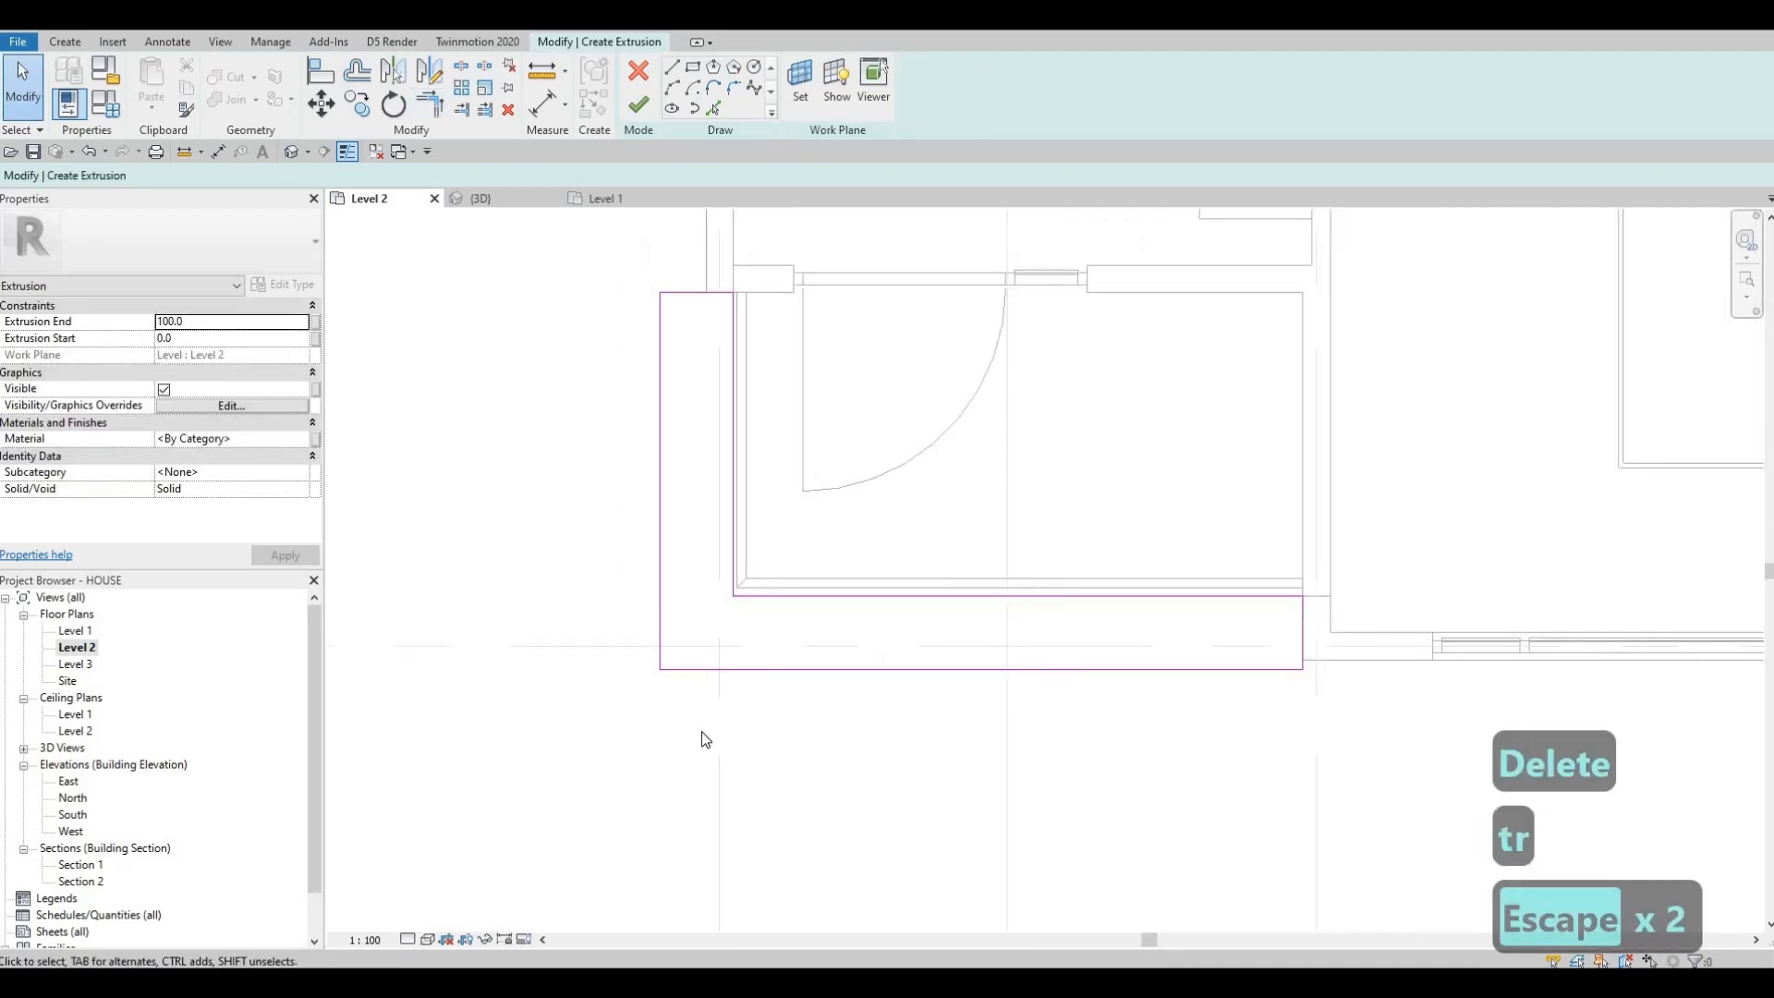
Delete the front rectangle's short outer end line and extend the two outer lines to a corner, closing the L-shaped profile
{"action": "left_click", "coordinate": [660, 638]}
{"action": "key", "text": "Delete"}
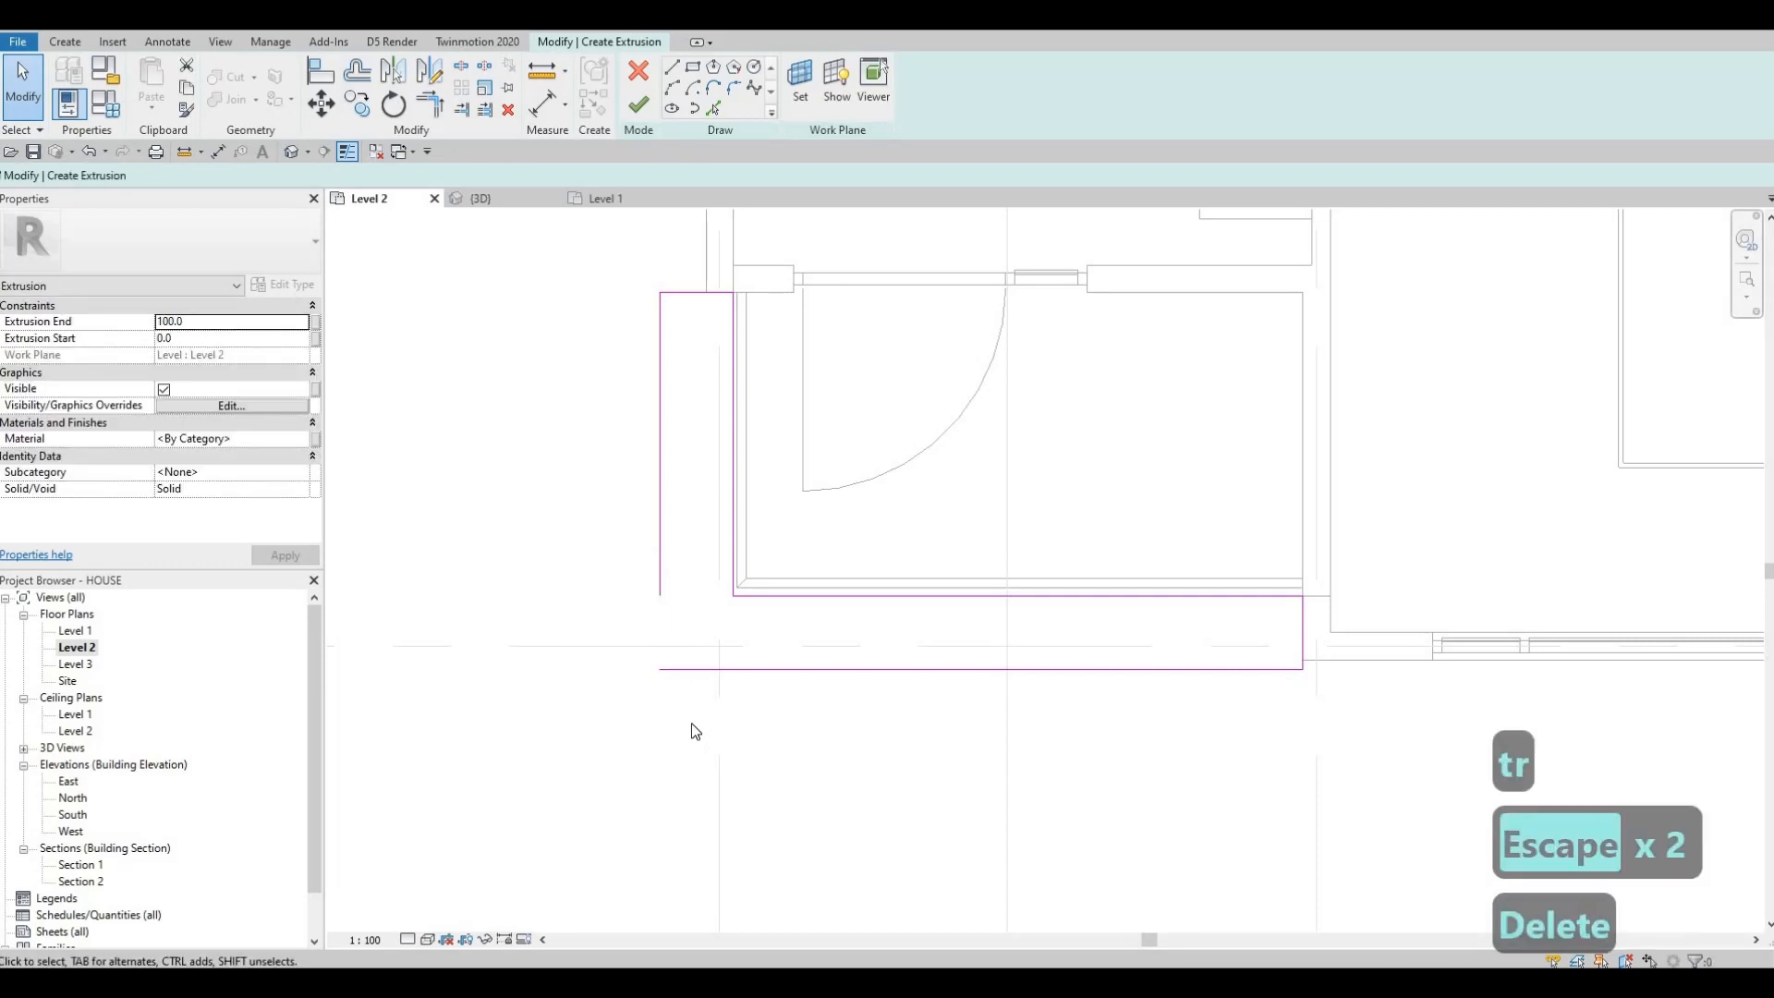
{"action": "key", "text": "t"}
{"action": "key", "text": "r"}
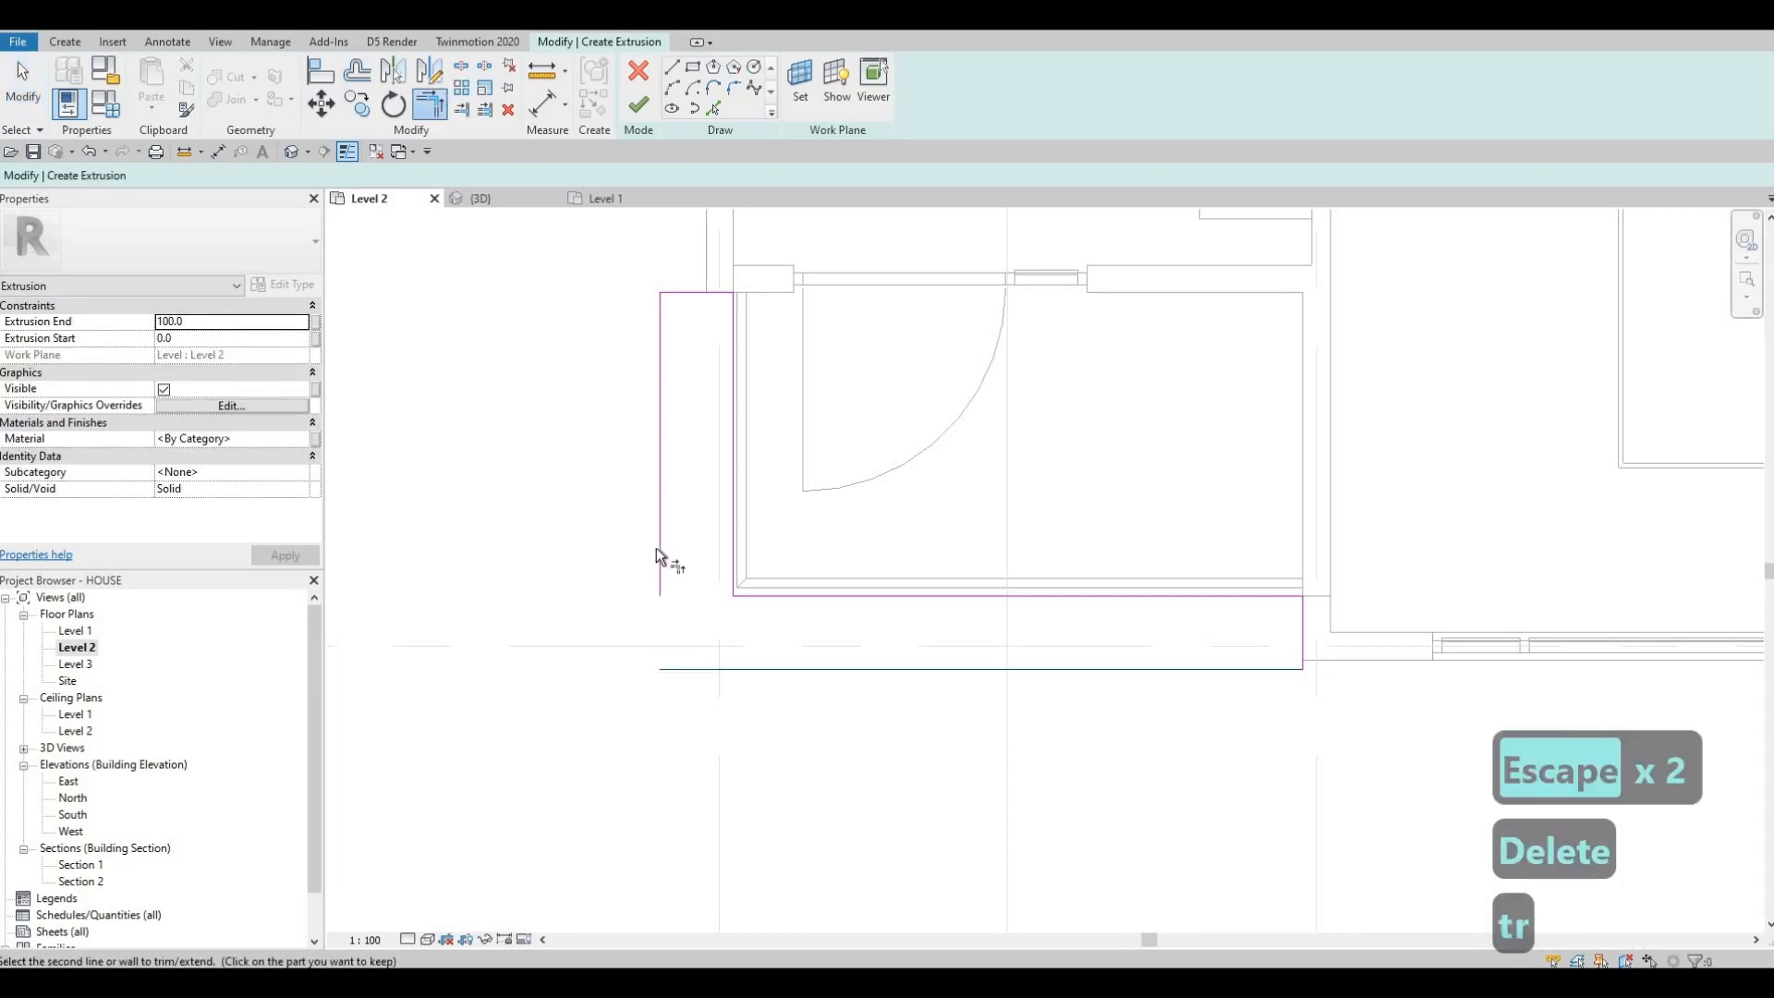
{"action": "left_click", "coordinate": [659, 543]}
{"action": "key", "text": "Escape"}
{"action": "key", "text": "Escape"}
{"action": "scroll", "coordinate": [776, 594], "scroll_direction": "down", "scroll_amount": 2}
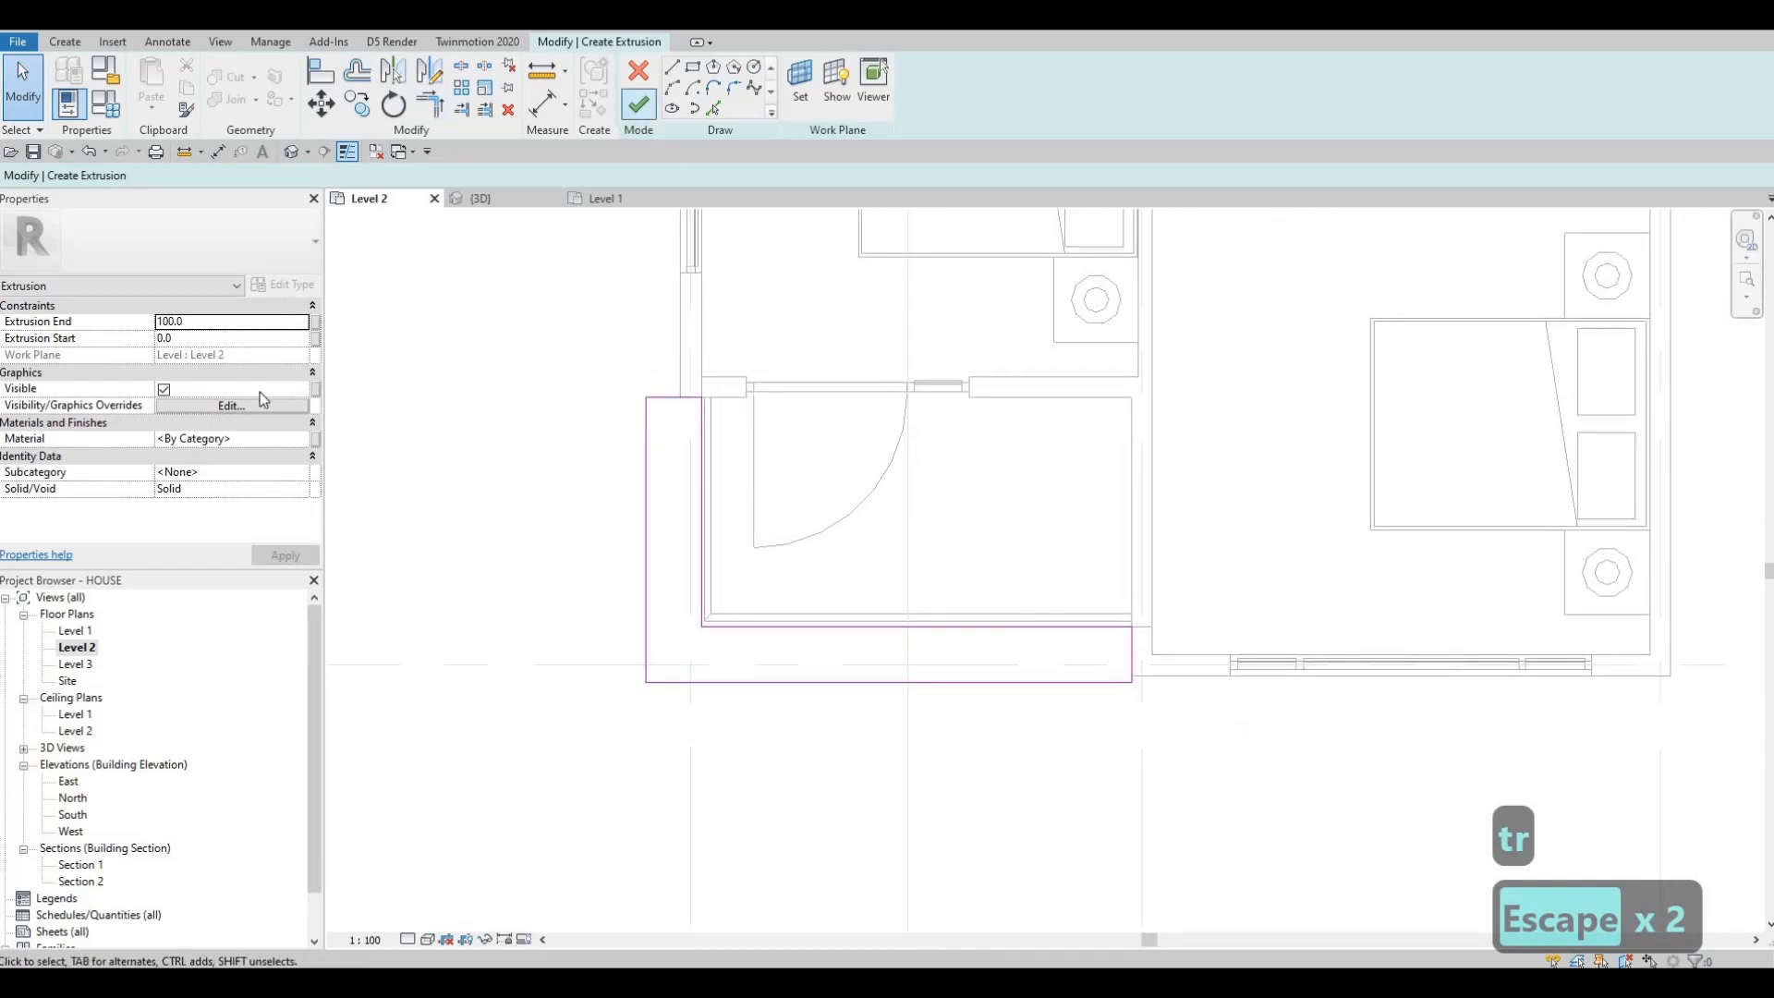
Assign the Travertine material from the AEC Materials Stone category to the L-shaped extrusion
{"action": "left_click", "coordinate": [307, 441]}
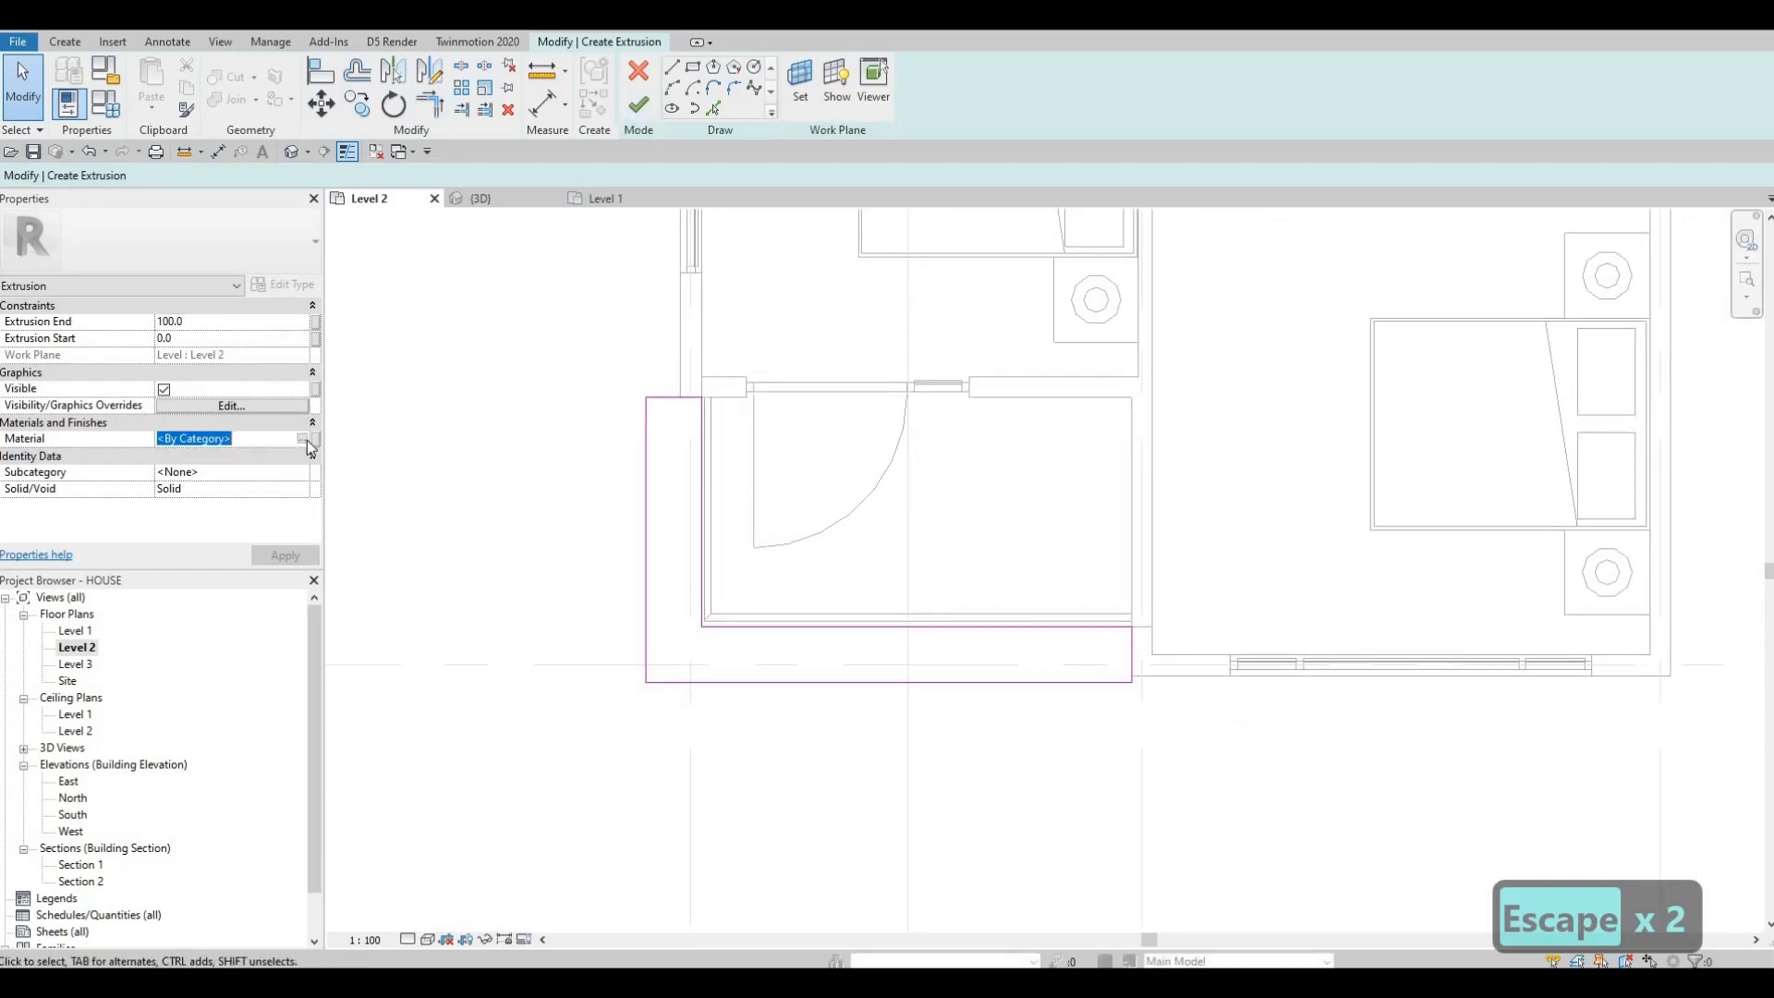
{"action": "left_click", "coordinate": [302, 438]}
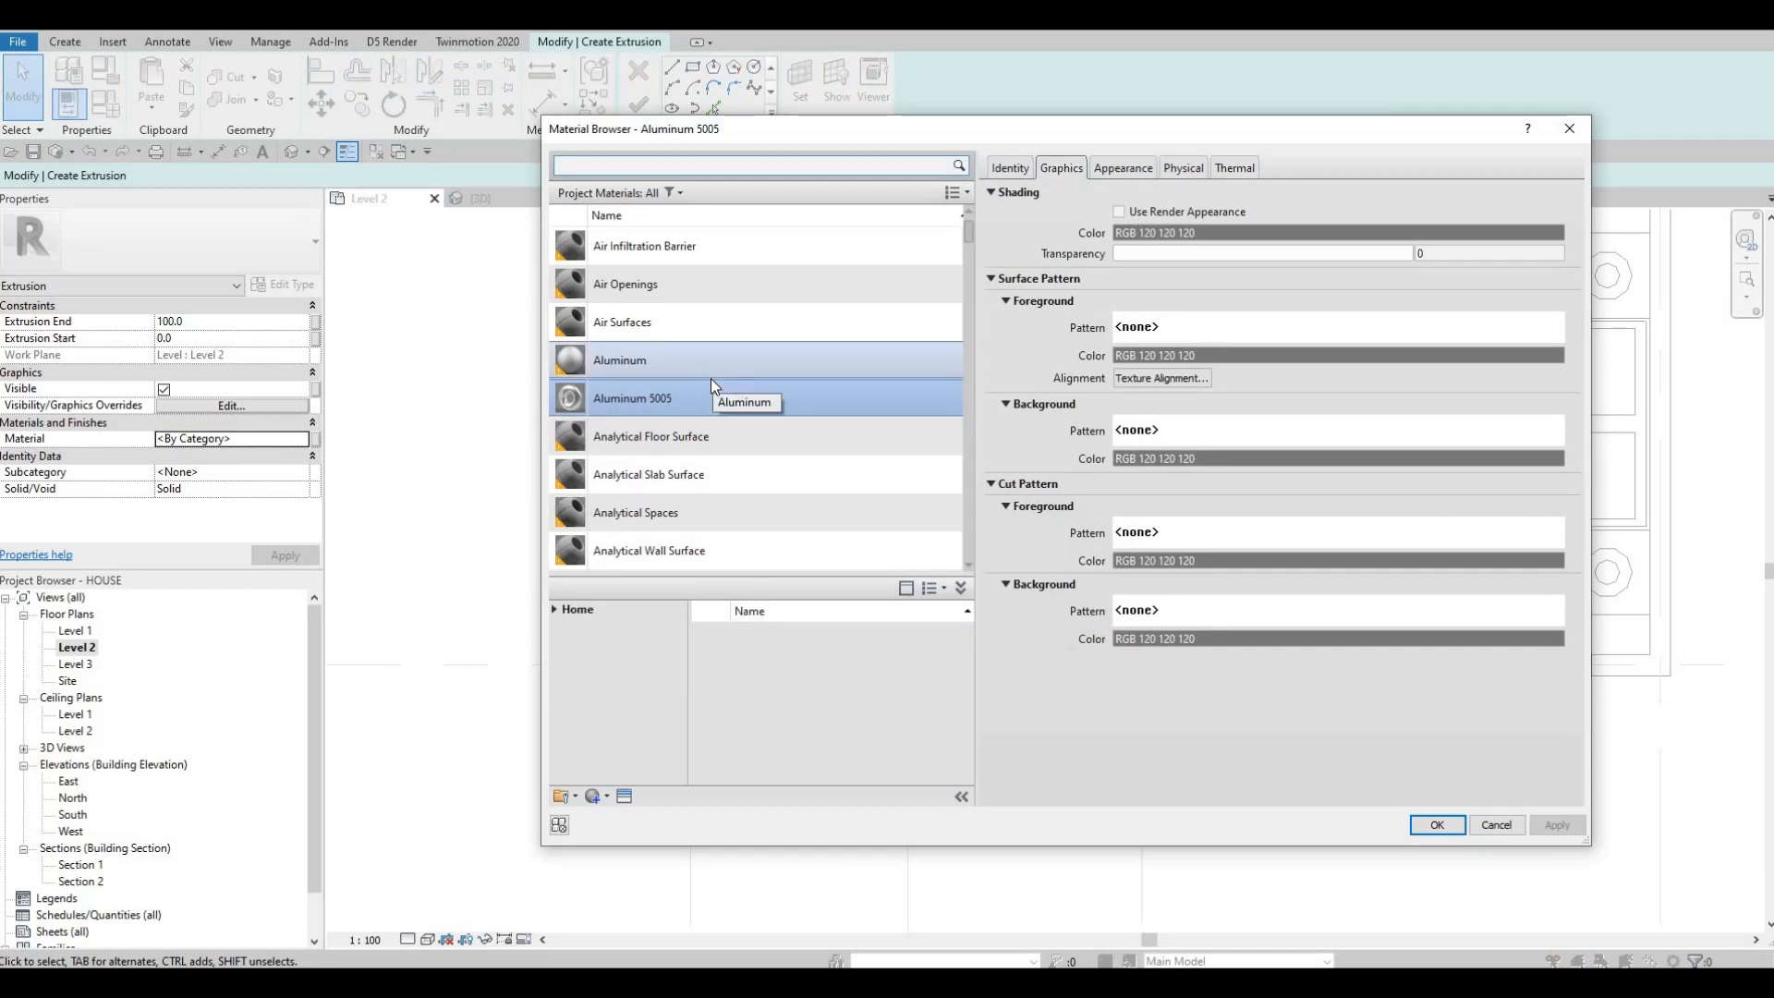
{"action": "left_click", "coordinate": [555, 609]}
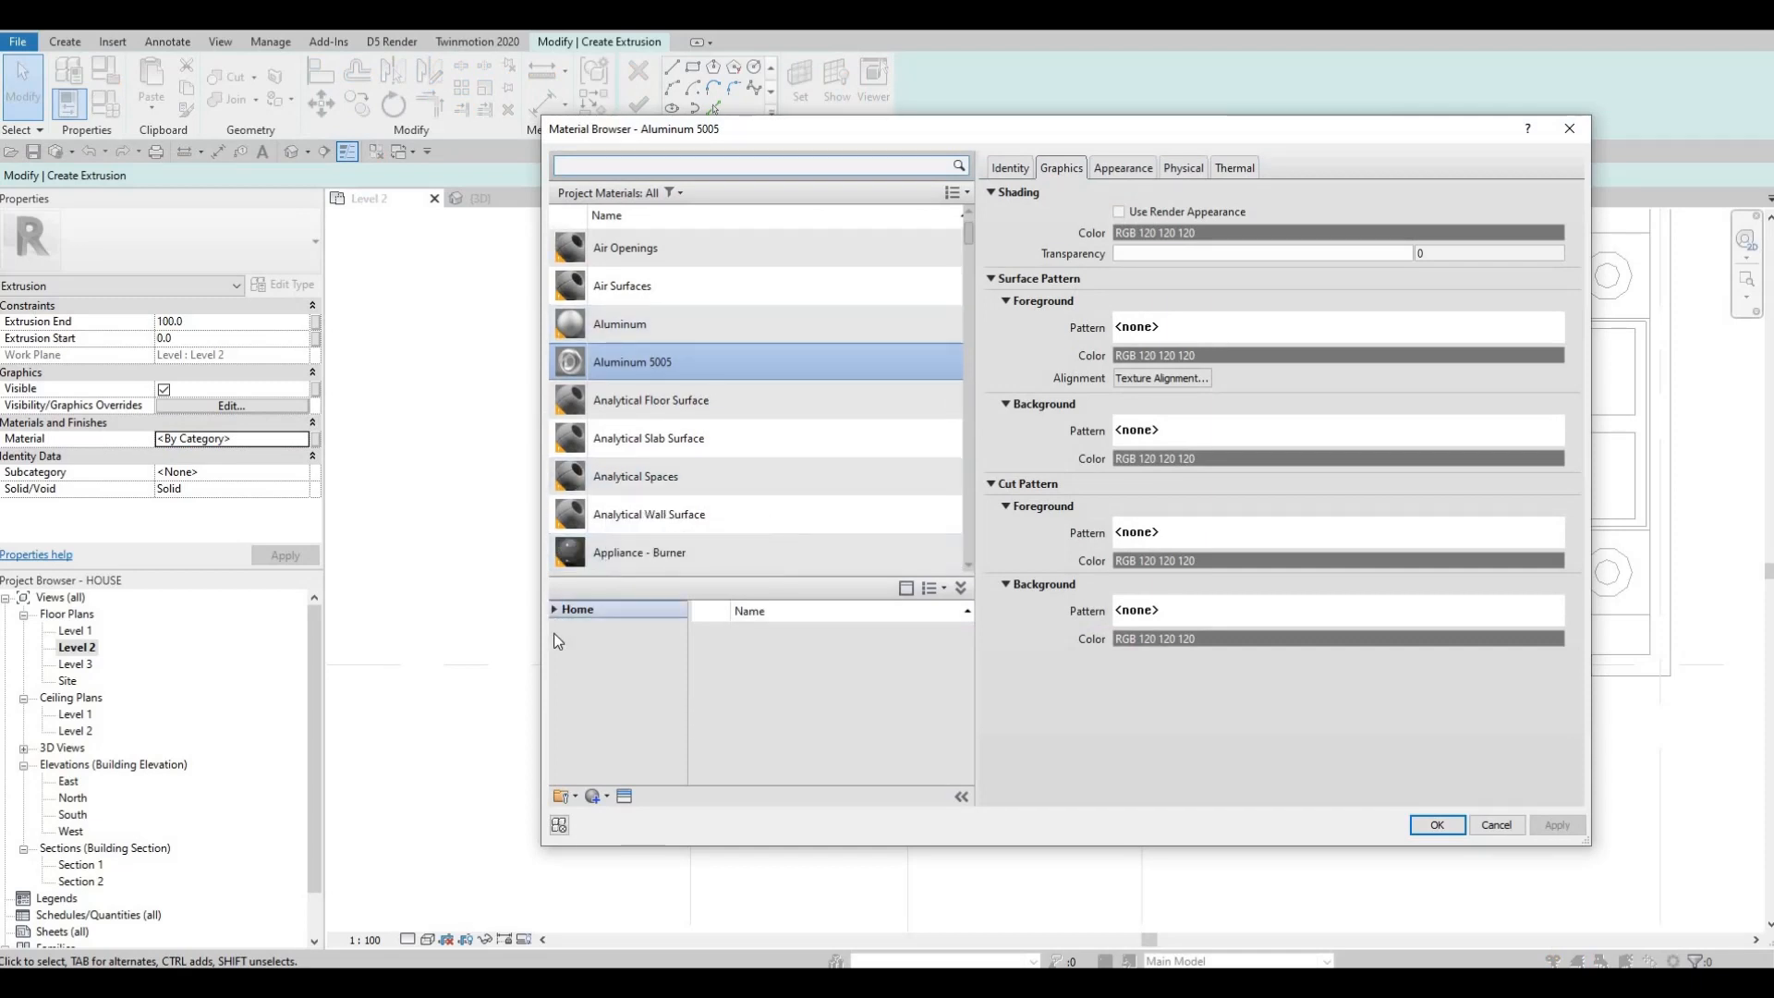
{"action": "left_click", "coordinate": [552, 641]}
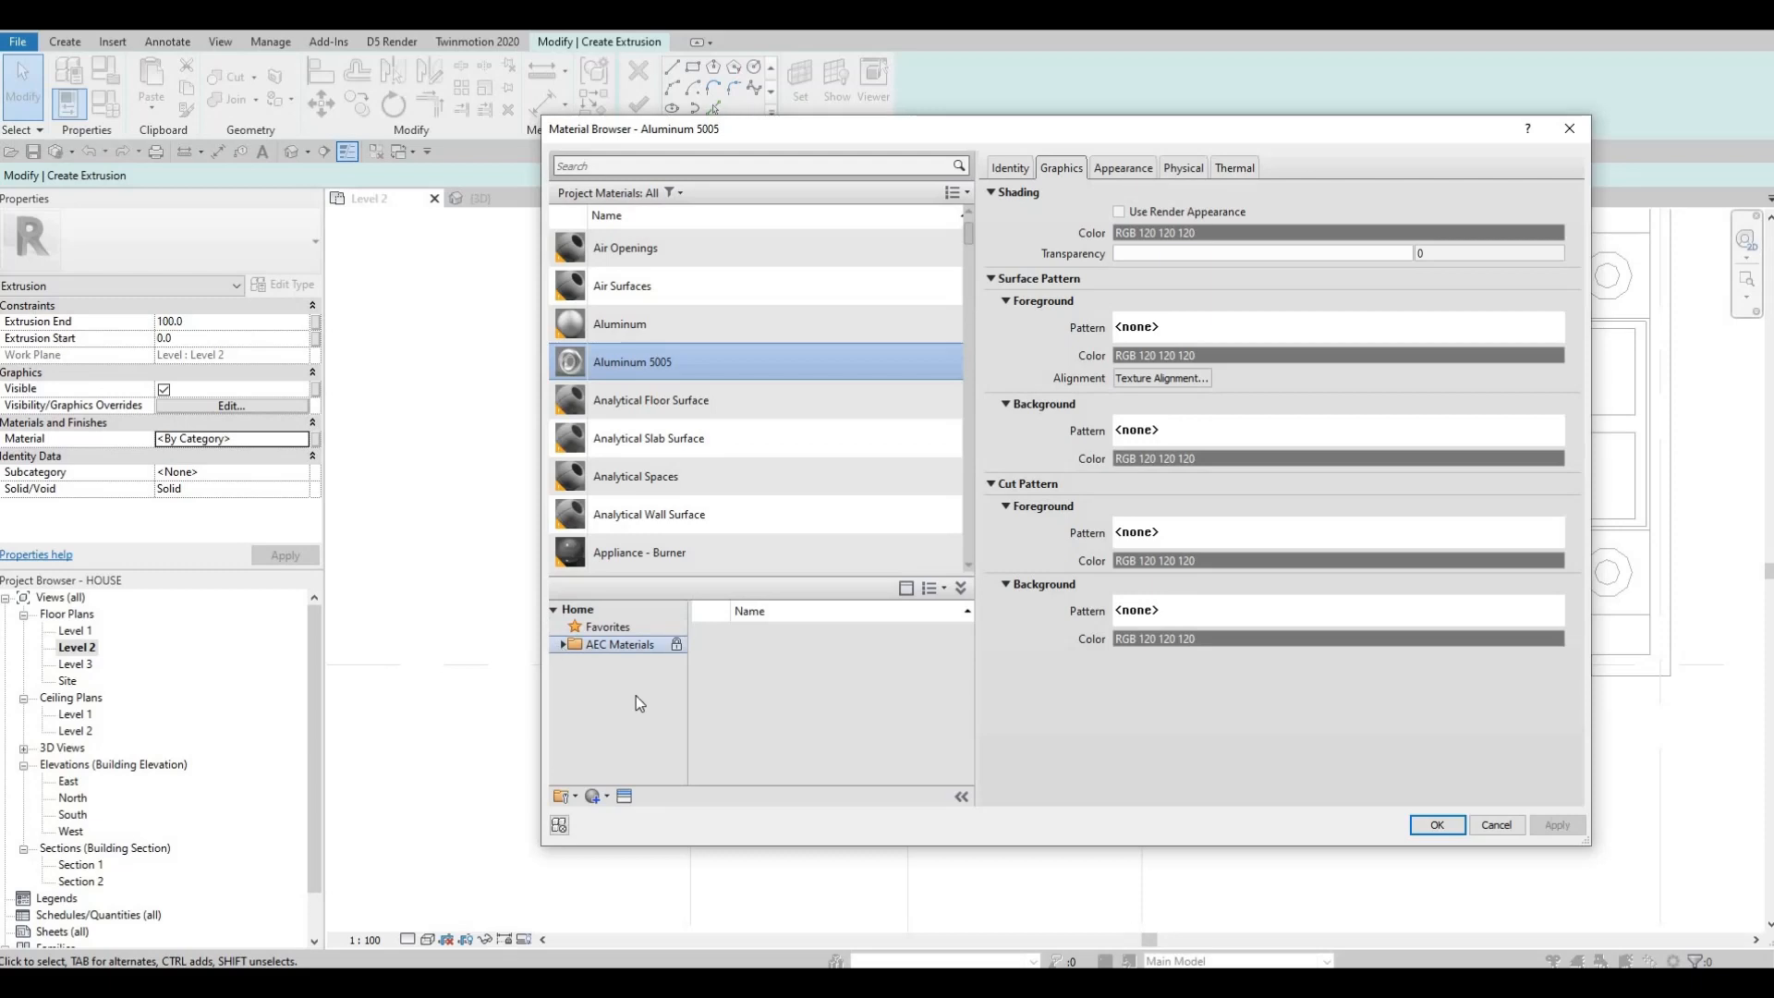
{"action": "left_click", "coordinate": [560, 645]}
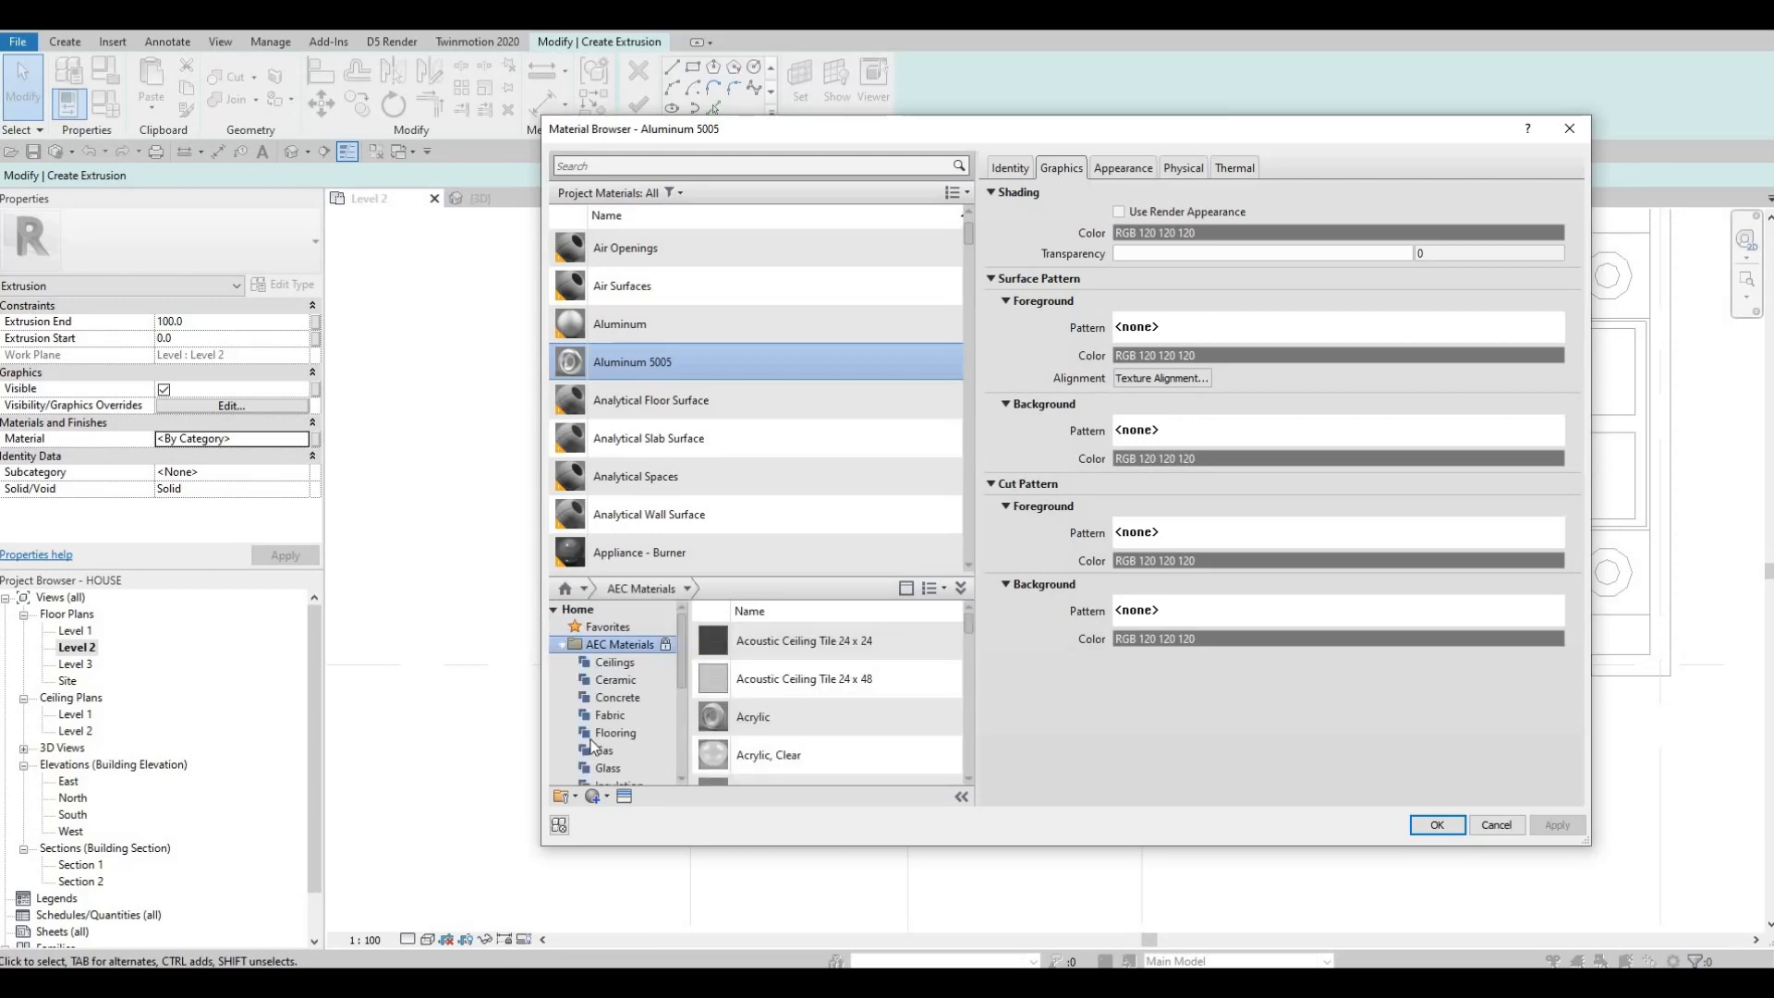
{"action": "scroll", "coordinate": [610, 762], "scroll_direction": "down", "scroll_amount": 3}
{"action": "scroll", "coordinate": [612, 758], "scroll_direction": "down", "scroll_amount": 2}
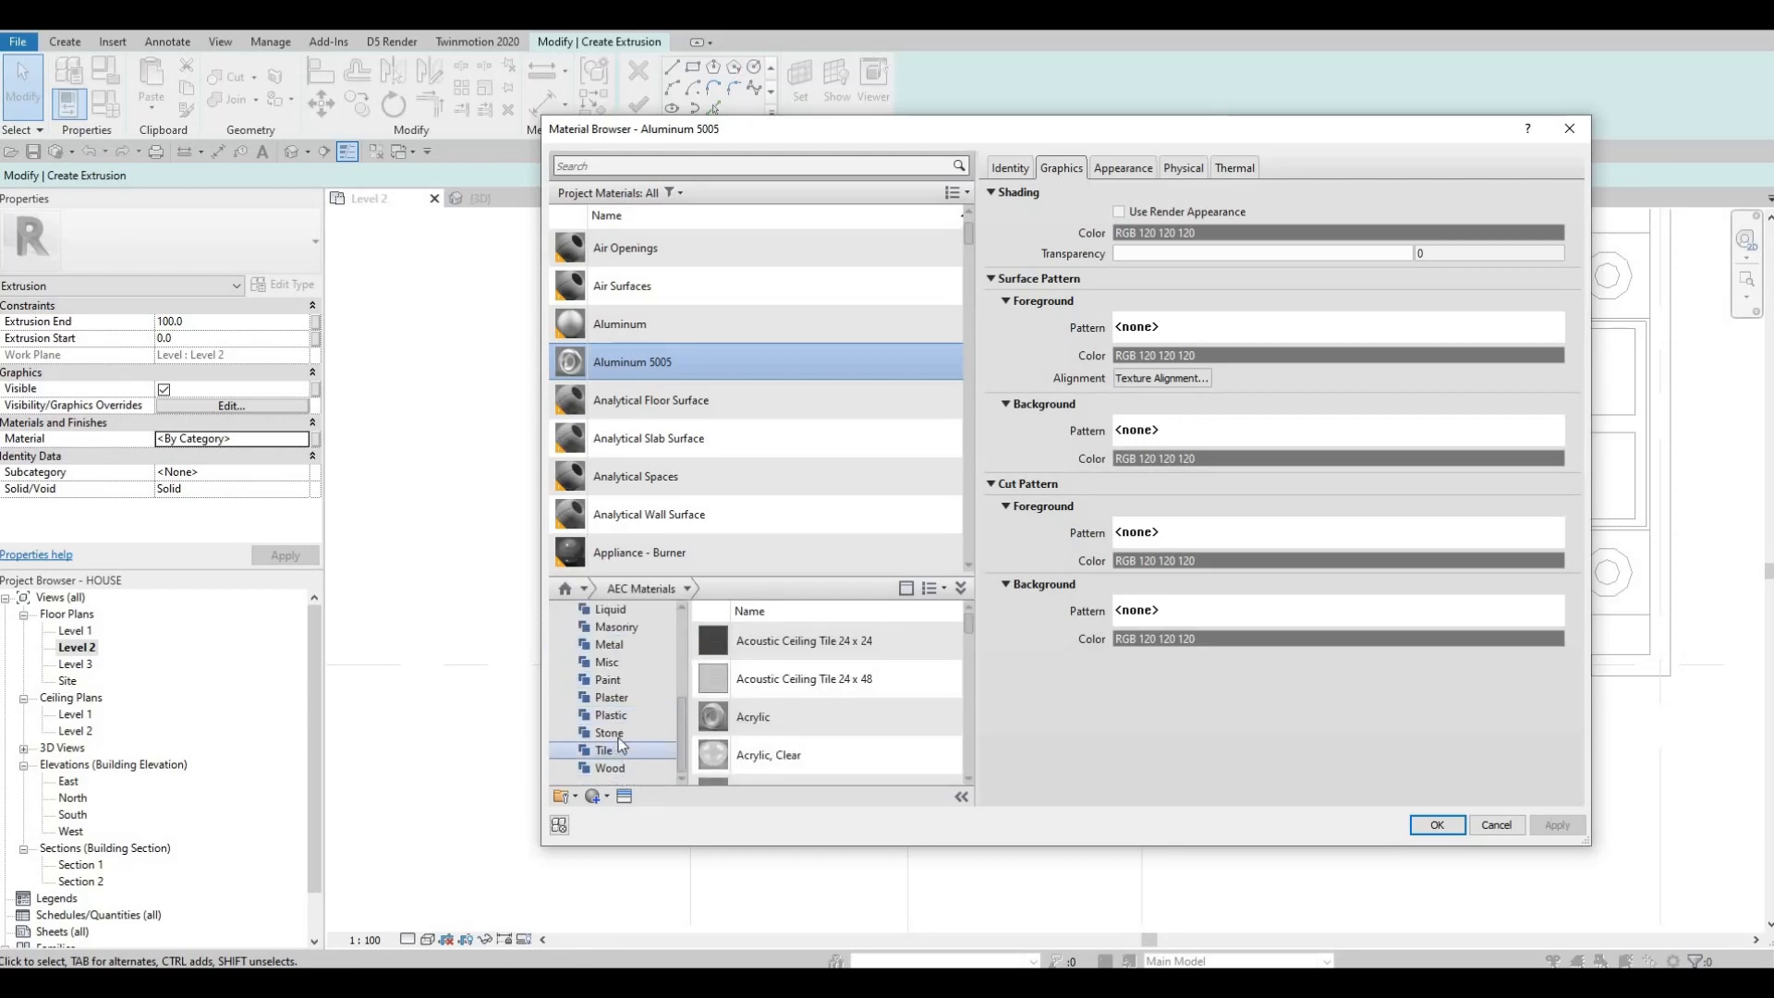
{"action": "left_click", "coordinate": [617, 736]}
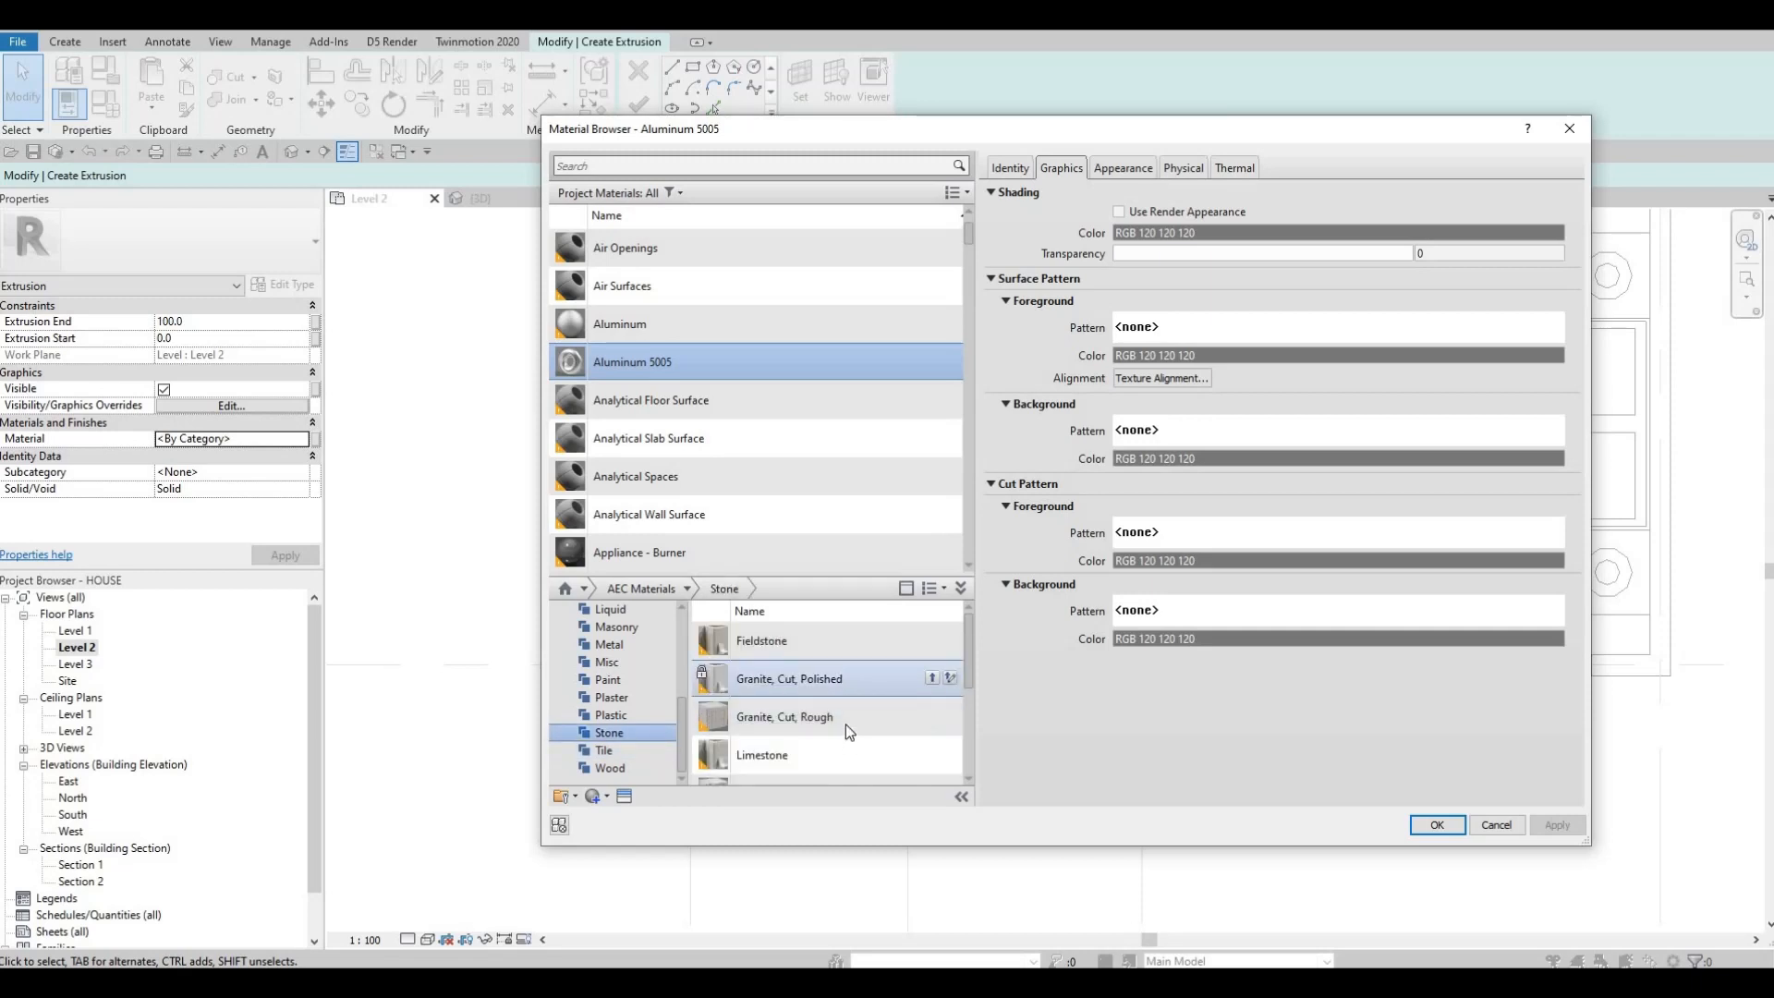
{"action": "scroll", "coordinate": [845, 719], "scroll_direction": "down", "scroll_amount": 3}
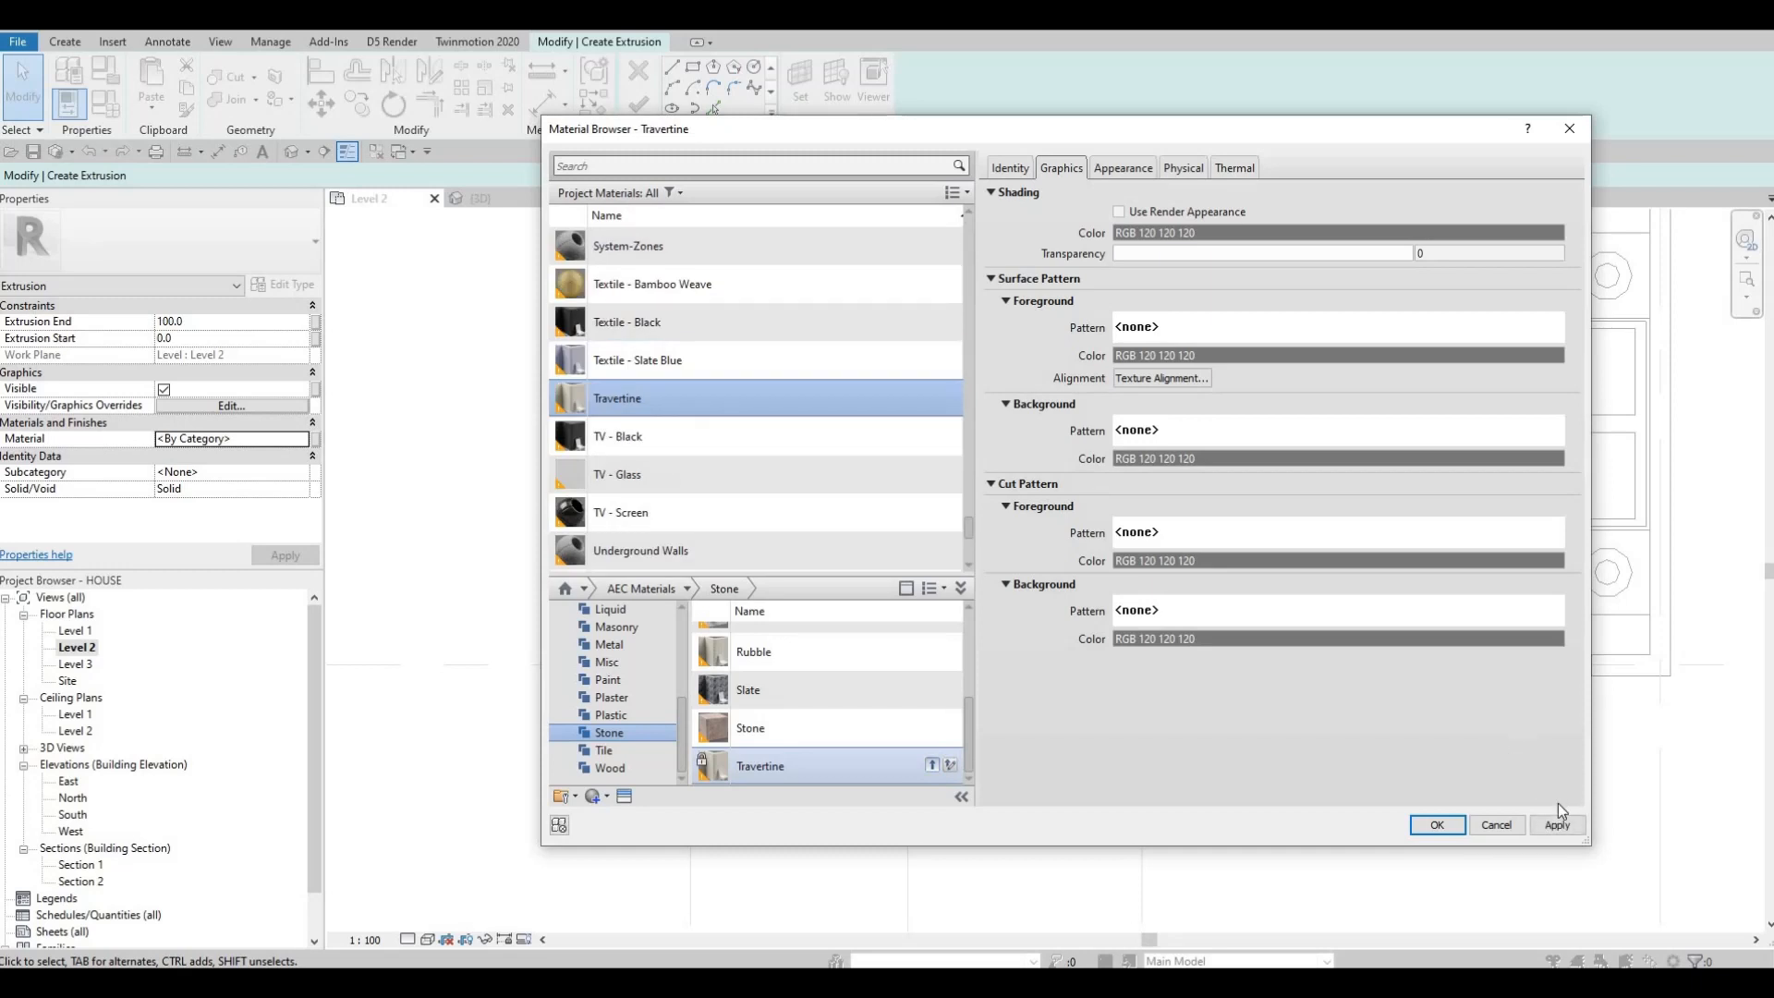
{"action": "left_click", "coordinate": [1420, 830]}
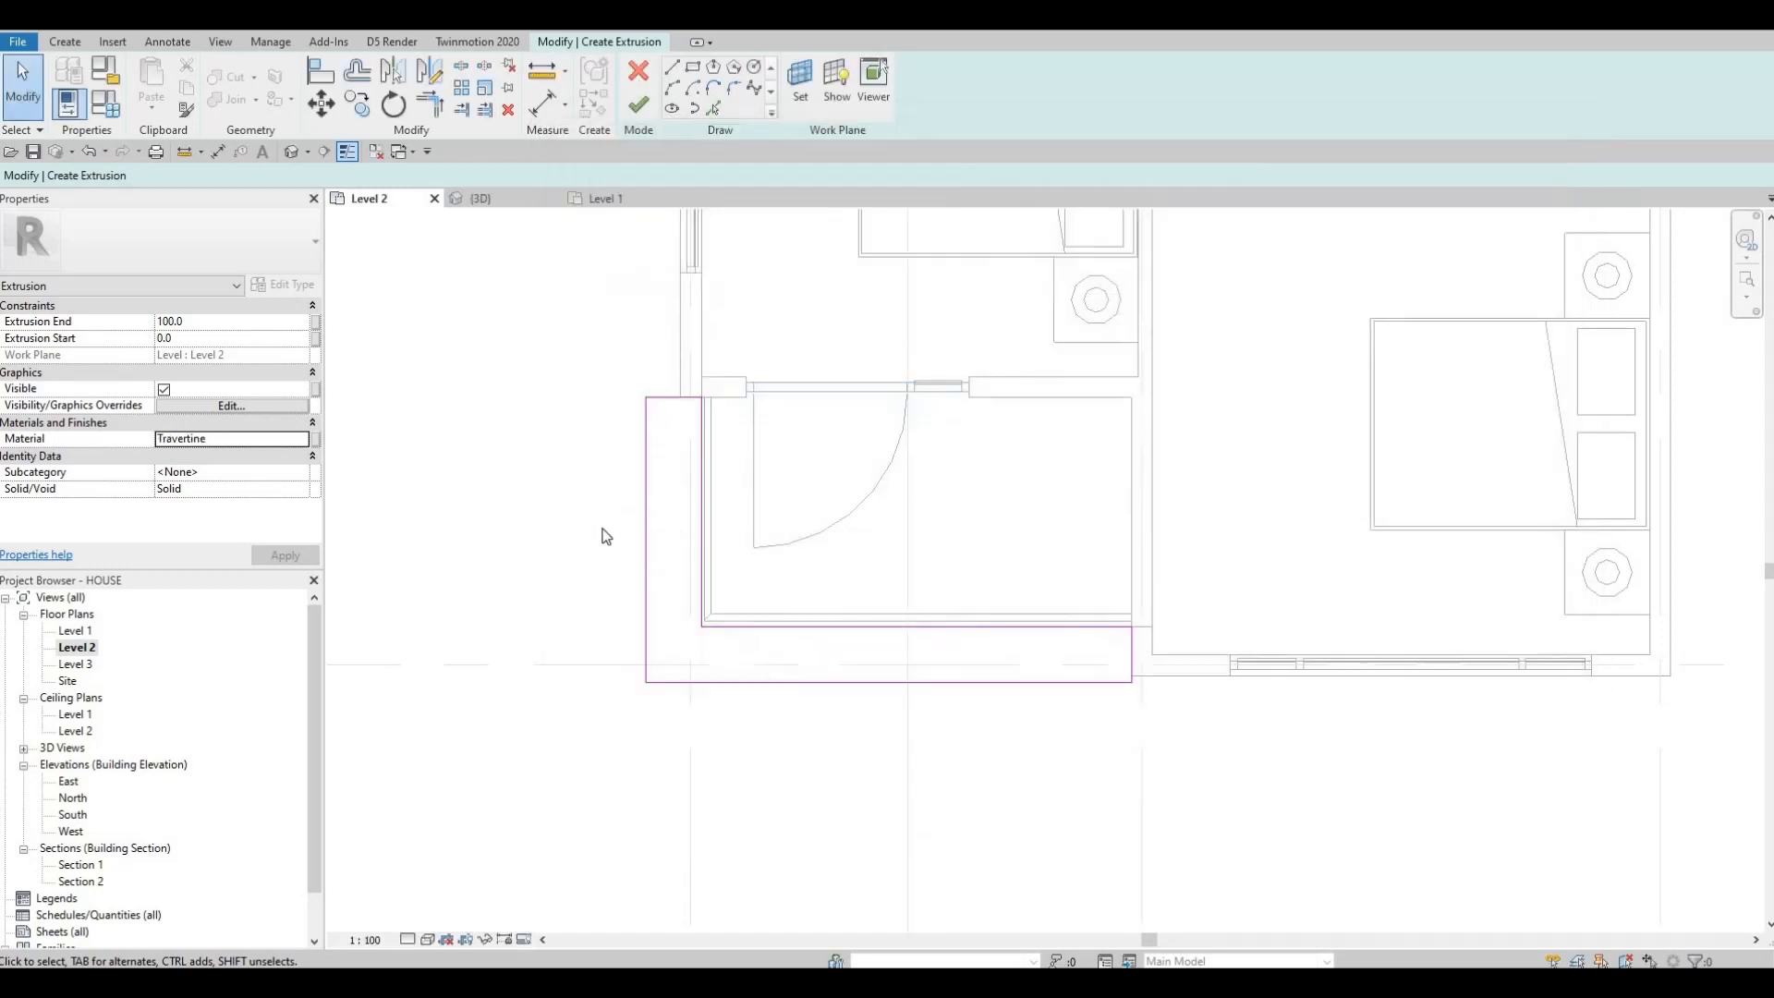
Finish the L-shaped extrusion and its in-place model, and inspect the ledge around the balcony in the 3D view
{"action": "left_click", "coordinate": [648, 107]}
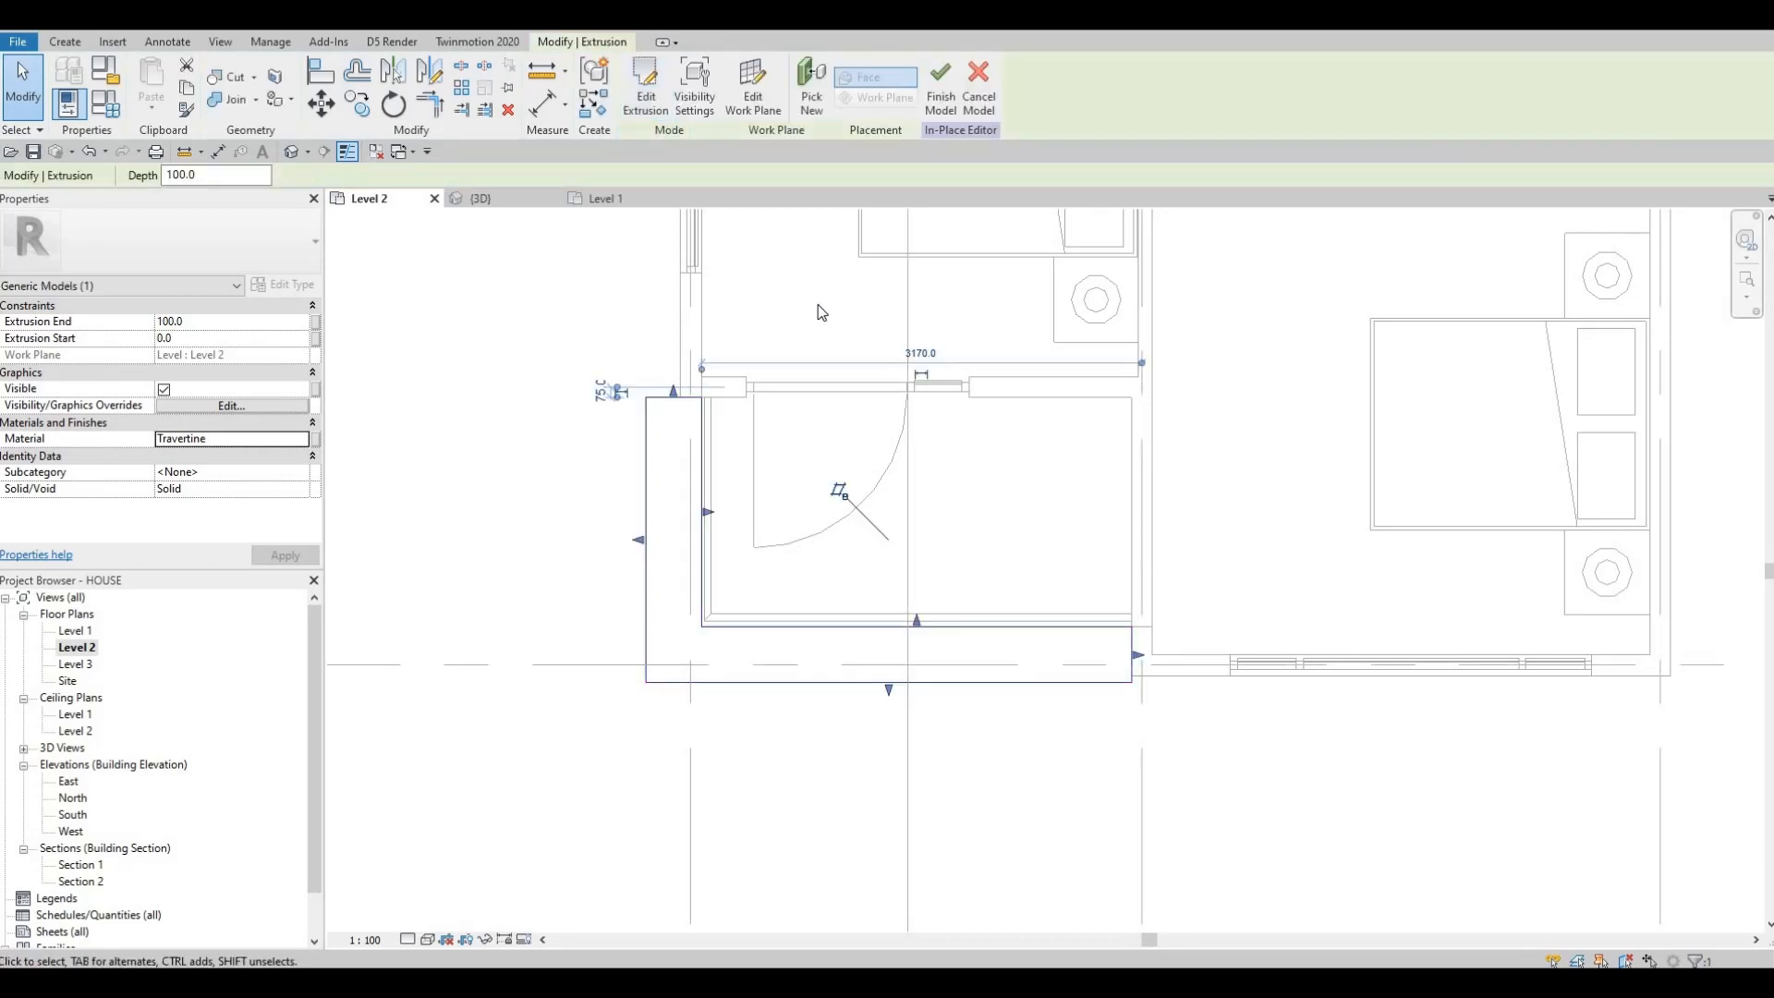
{"action": "left_click", "coordinate": [940, 88]}
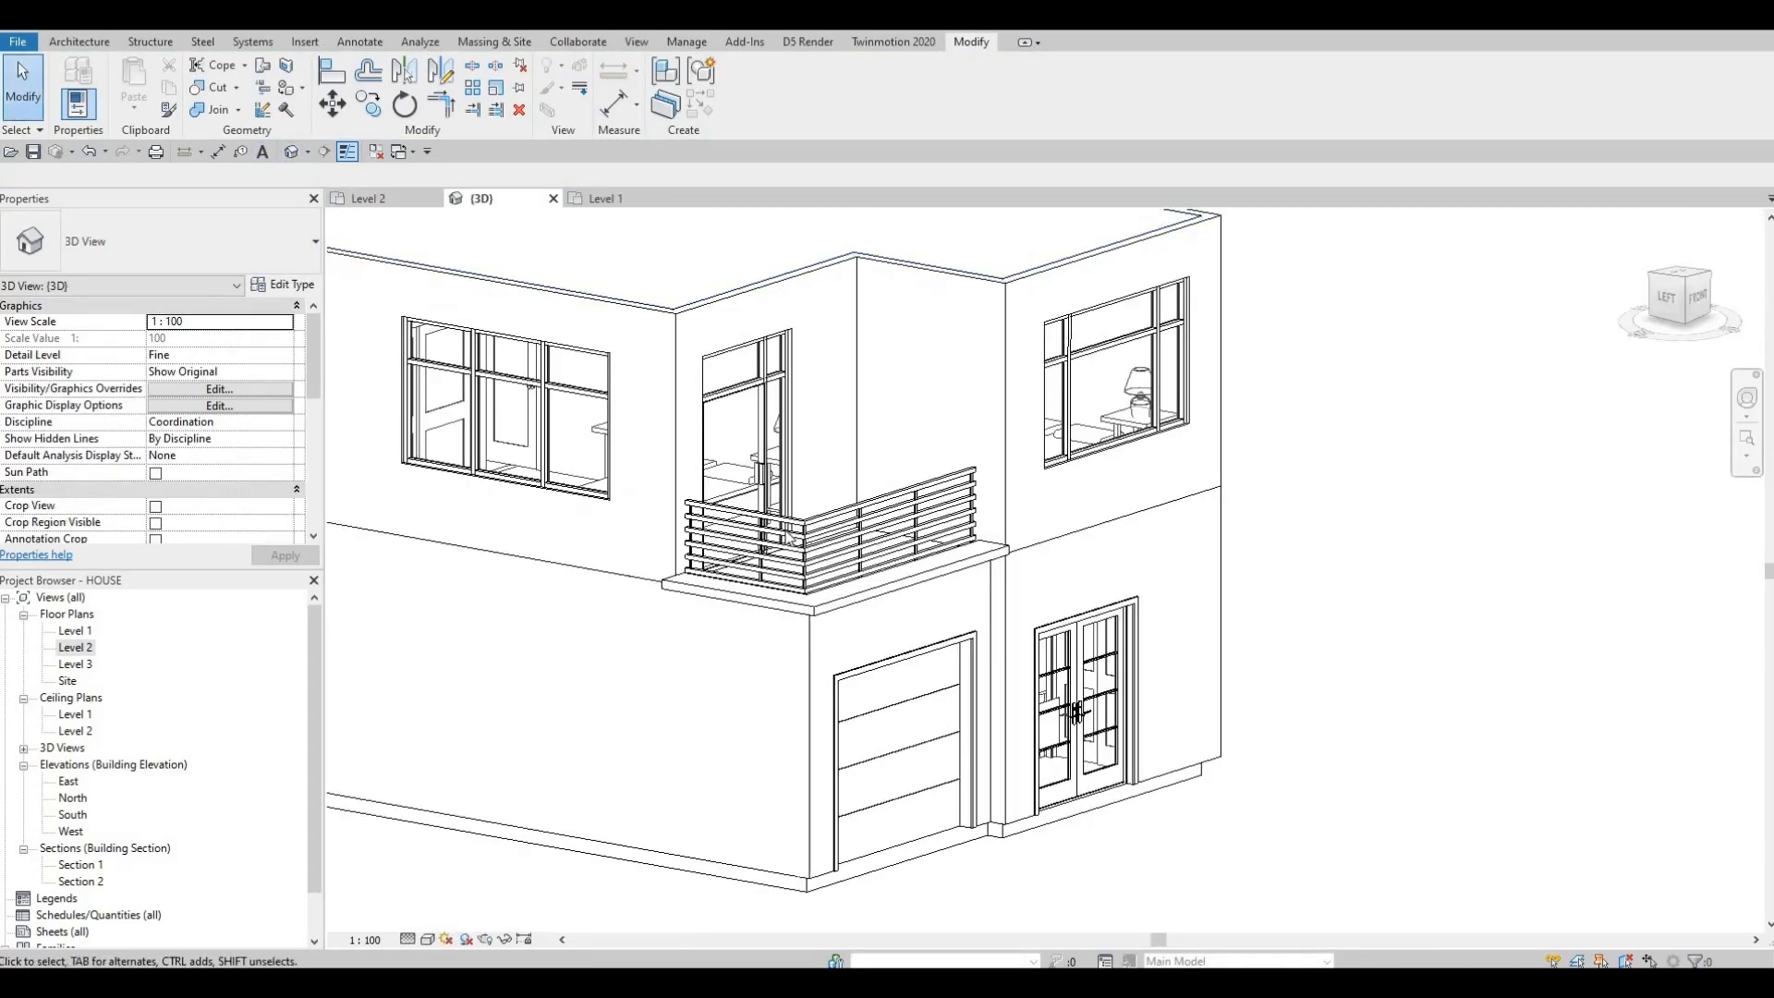
{"action": "middle_click_drag", "start_coordinate": [772, 535], "coordinate": [740, 370], "text": "shift"}
{"action": "middle_click_drag", "start_coordinate": [573, 582], "coordinate": [795, 512]}
{"action": "scroll", "coordinate": [793, 513], "scroll_direction": "up", "scroll_amount": 2}
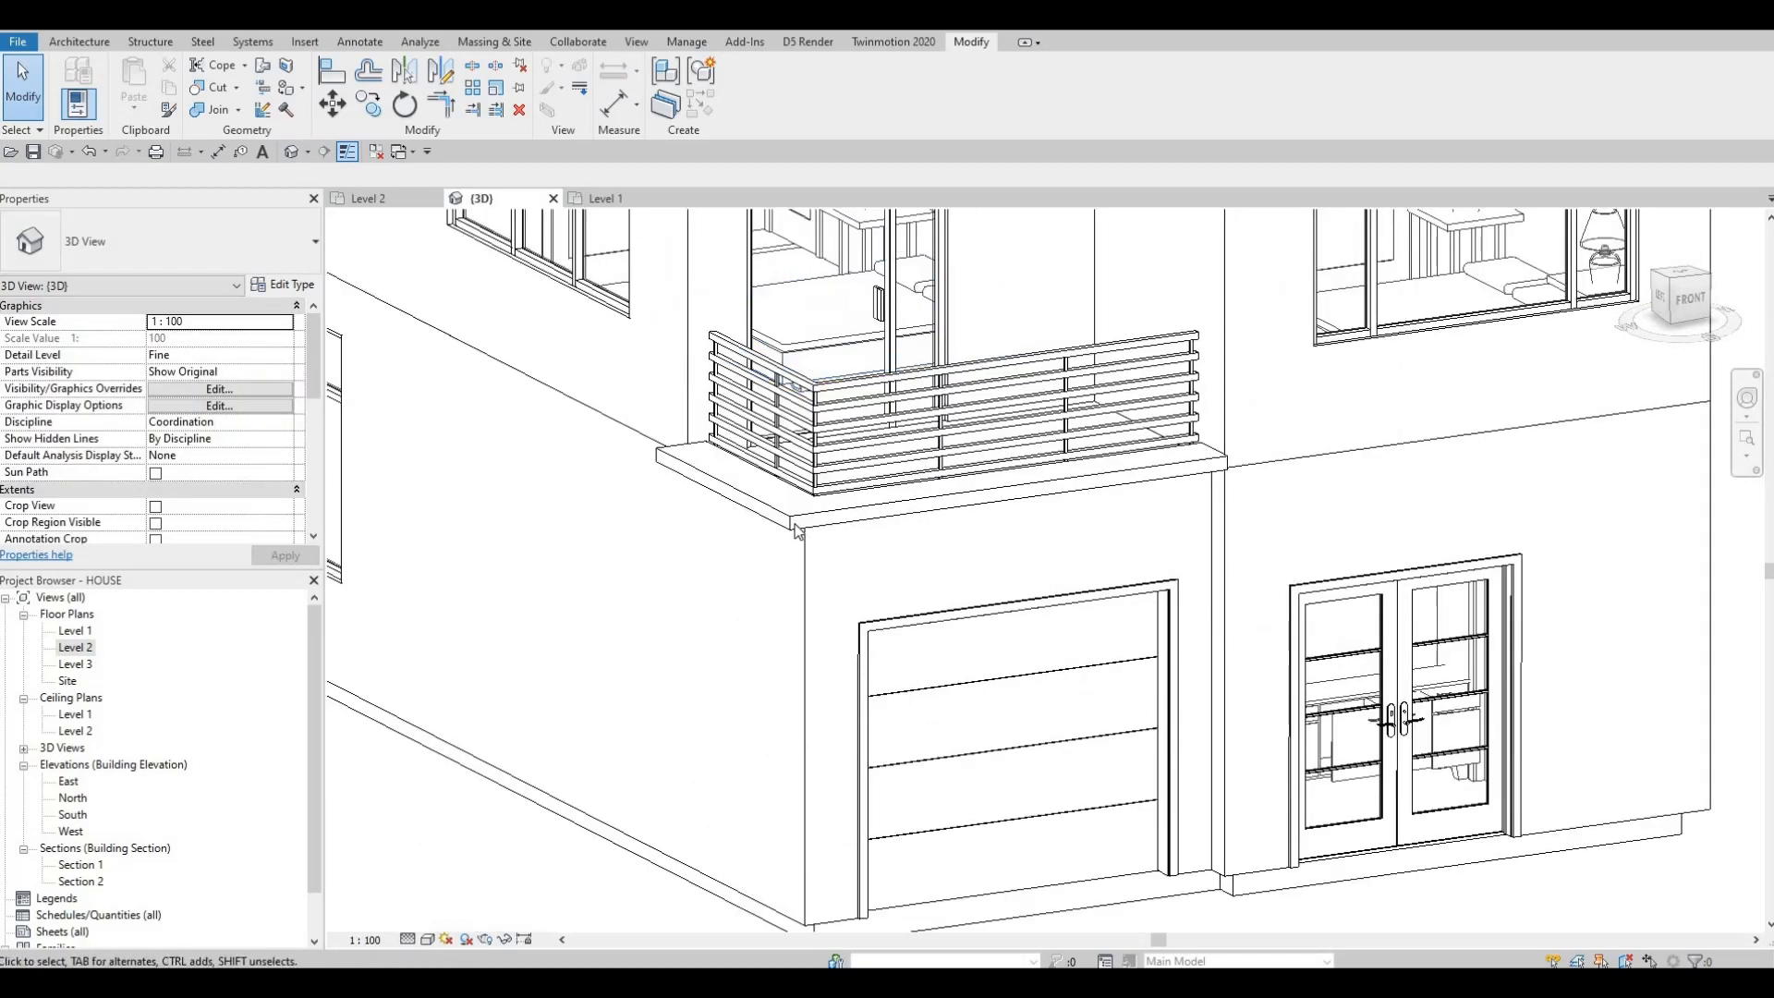
{"action": "middle_click_drag", "start_coordinate": [610, 562], "coordinate": [554, 729], "text": "shift"}
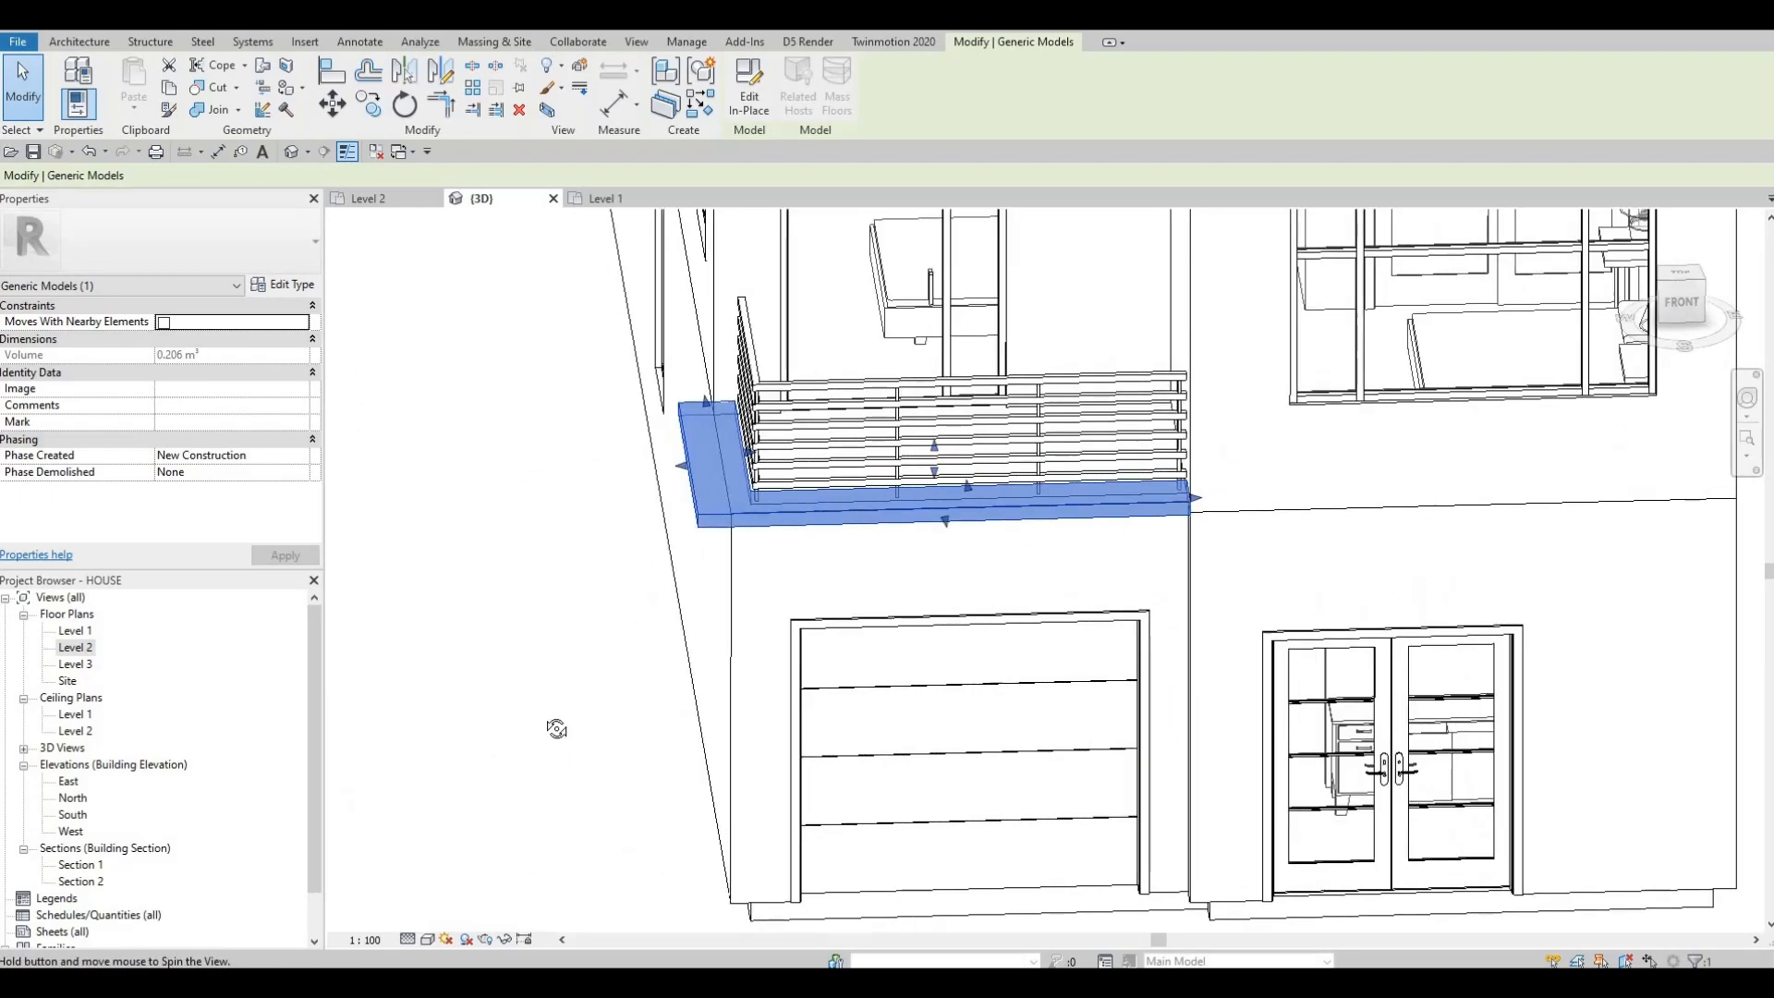
{"action": "middle_click_drag", "start_coordinate": [957, 503], "coordinate": [822, 529], "text": "shift"}
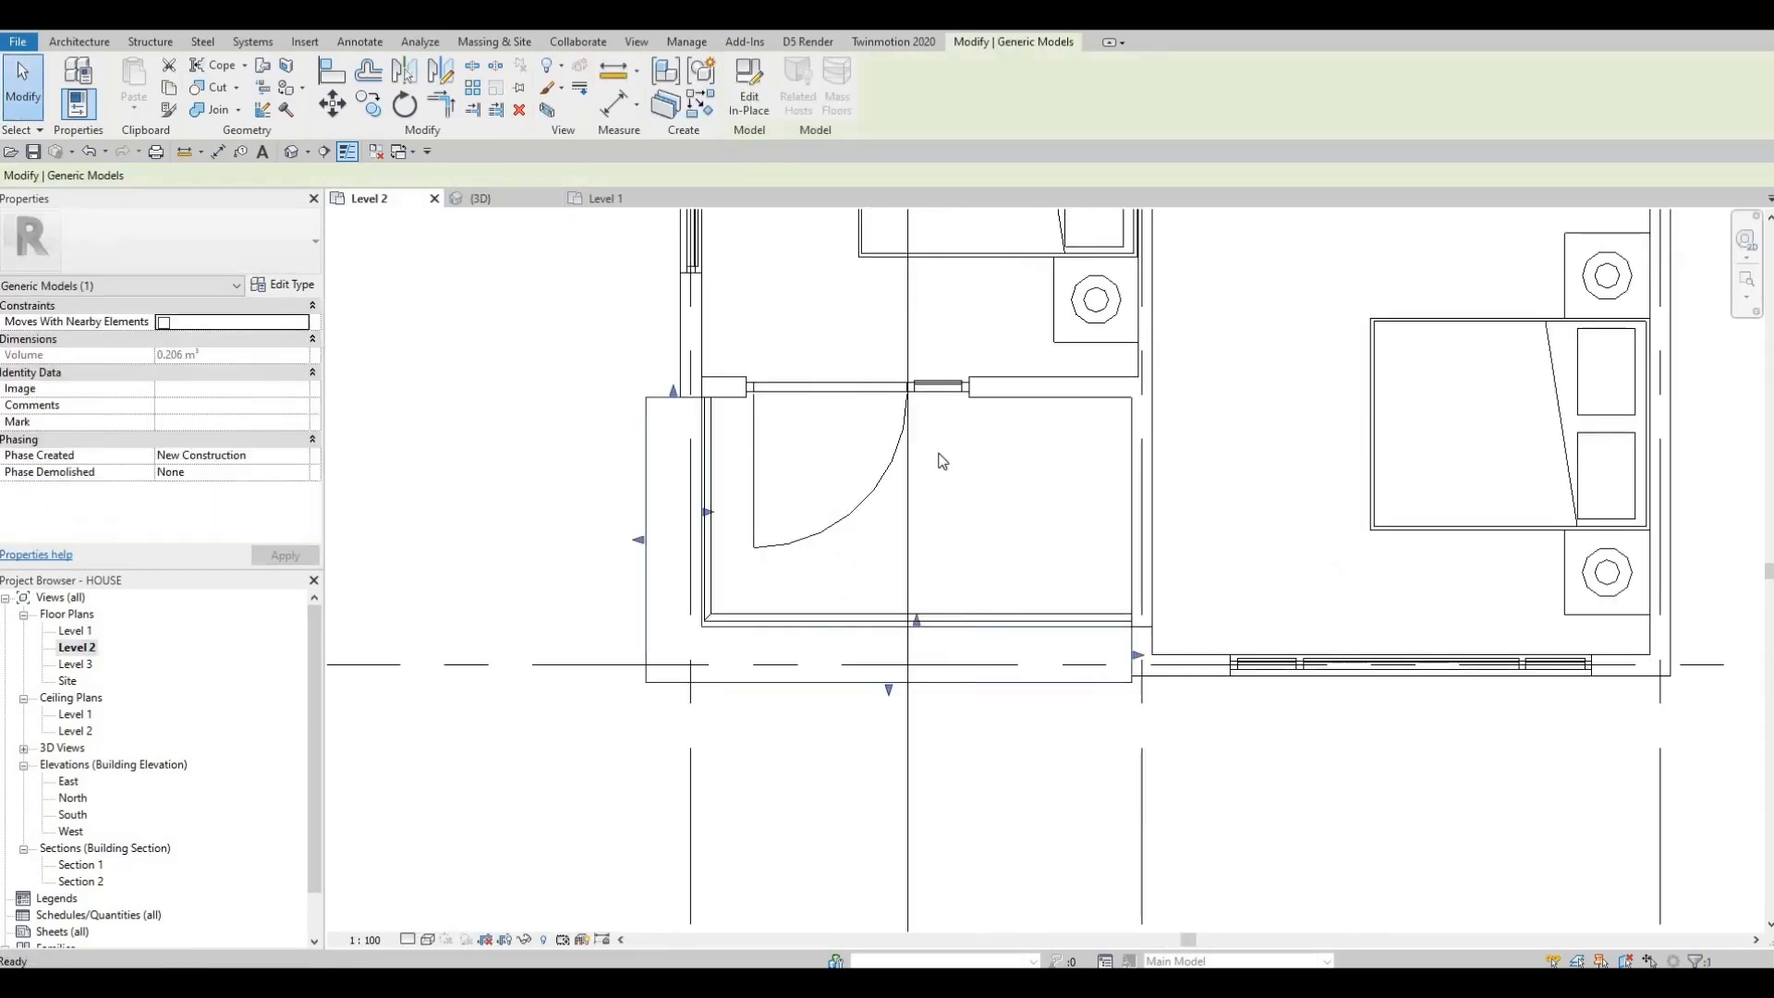
Reopen the in-place extrusion's sketch from the Level 2 plan and set the front strip's width to 600 mm
{"action": "scroll", "coordinate": [939, 459], "scroll_direction": "down", "scroll_amount": 1}
{"action": "middle_click_drag", "start_coordinate": [912, 662], "coordinate": [923, 447]}
{"action": "key", "text": "Escape"}
{"action": "left_click", "coordinate": [906, 437]}
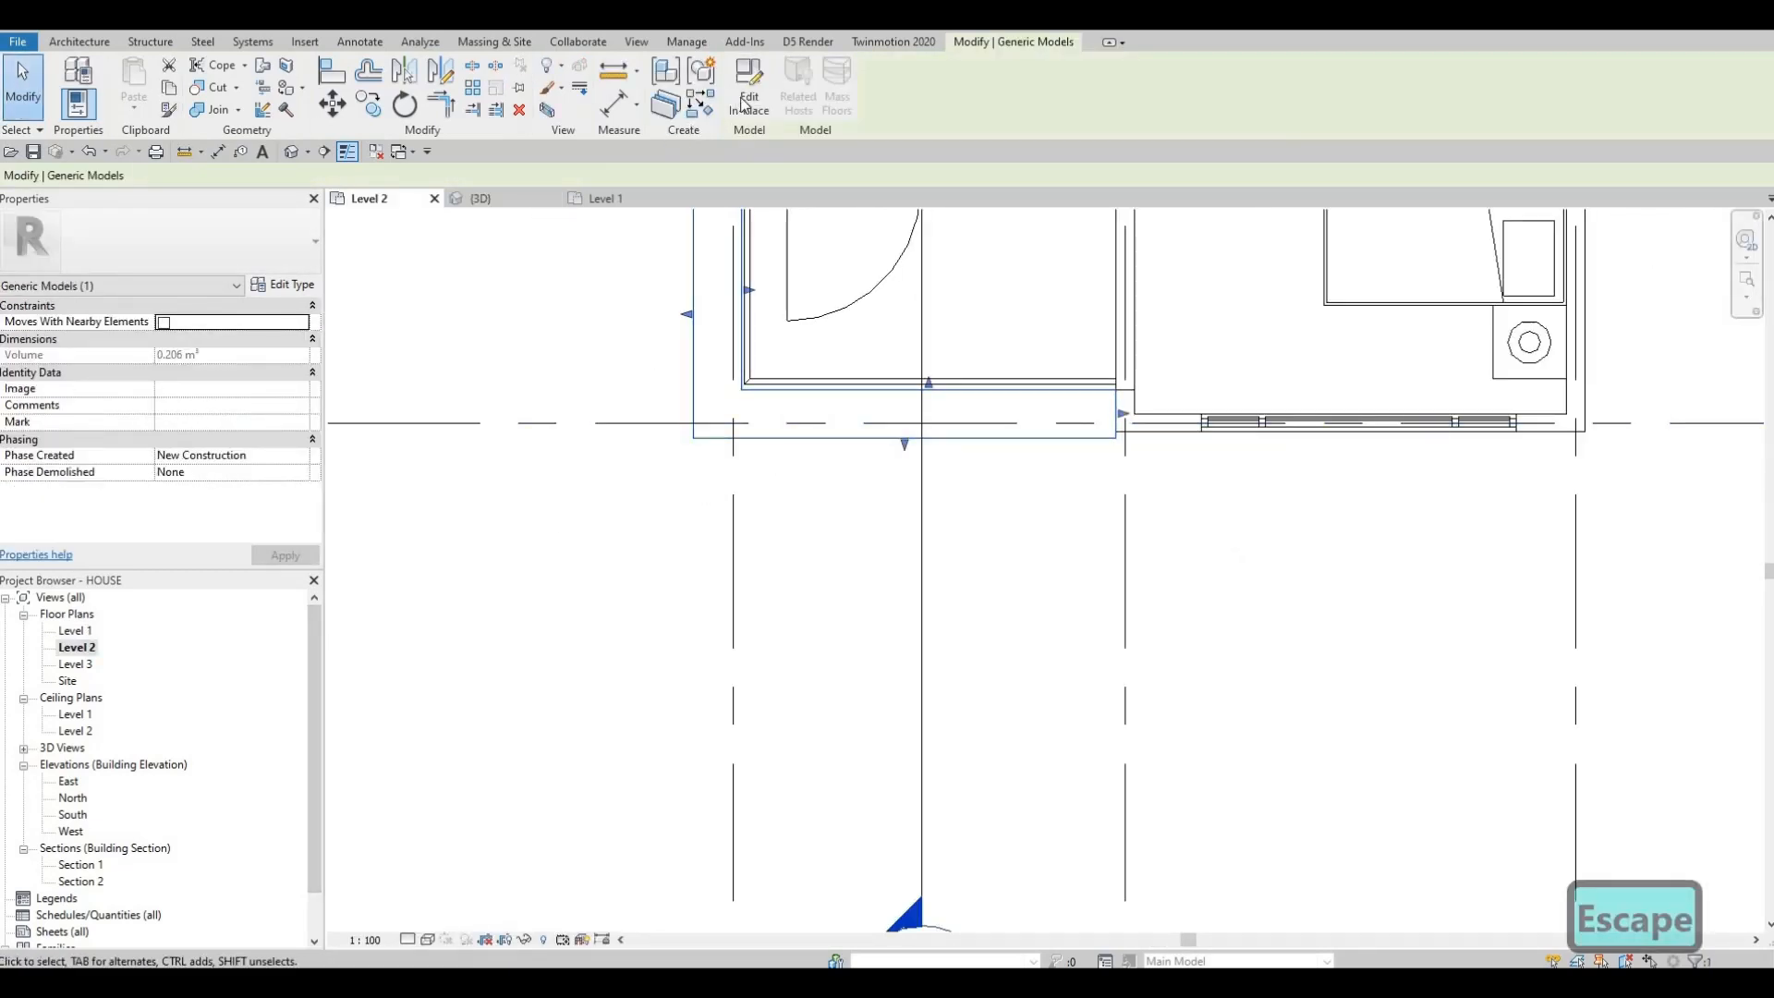
{"action": "left_click", "coordinate": [887, 436]}
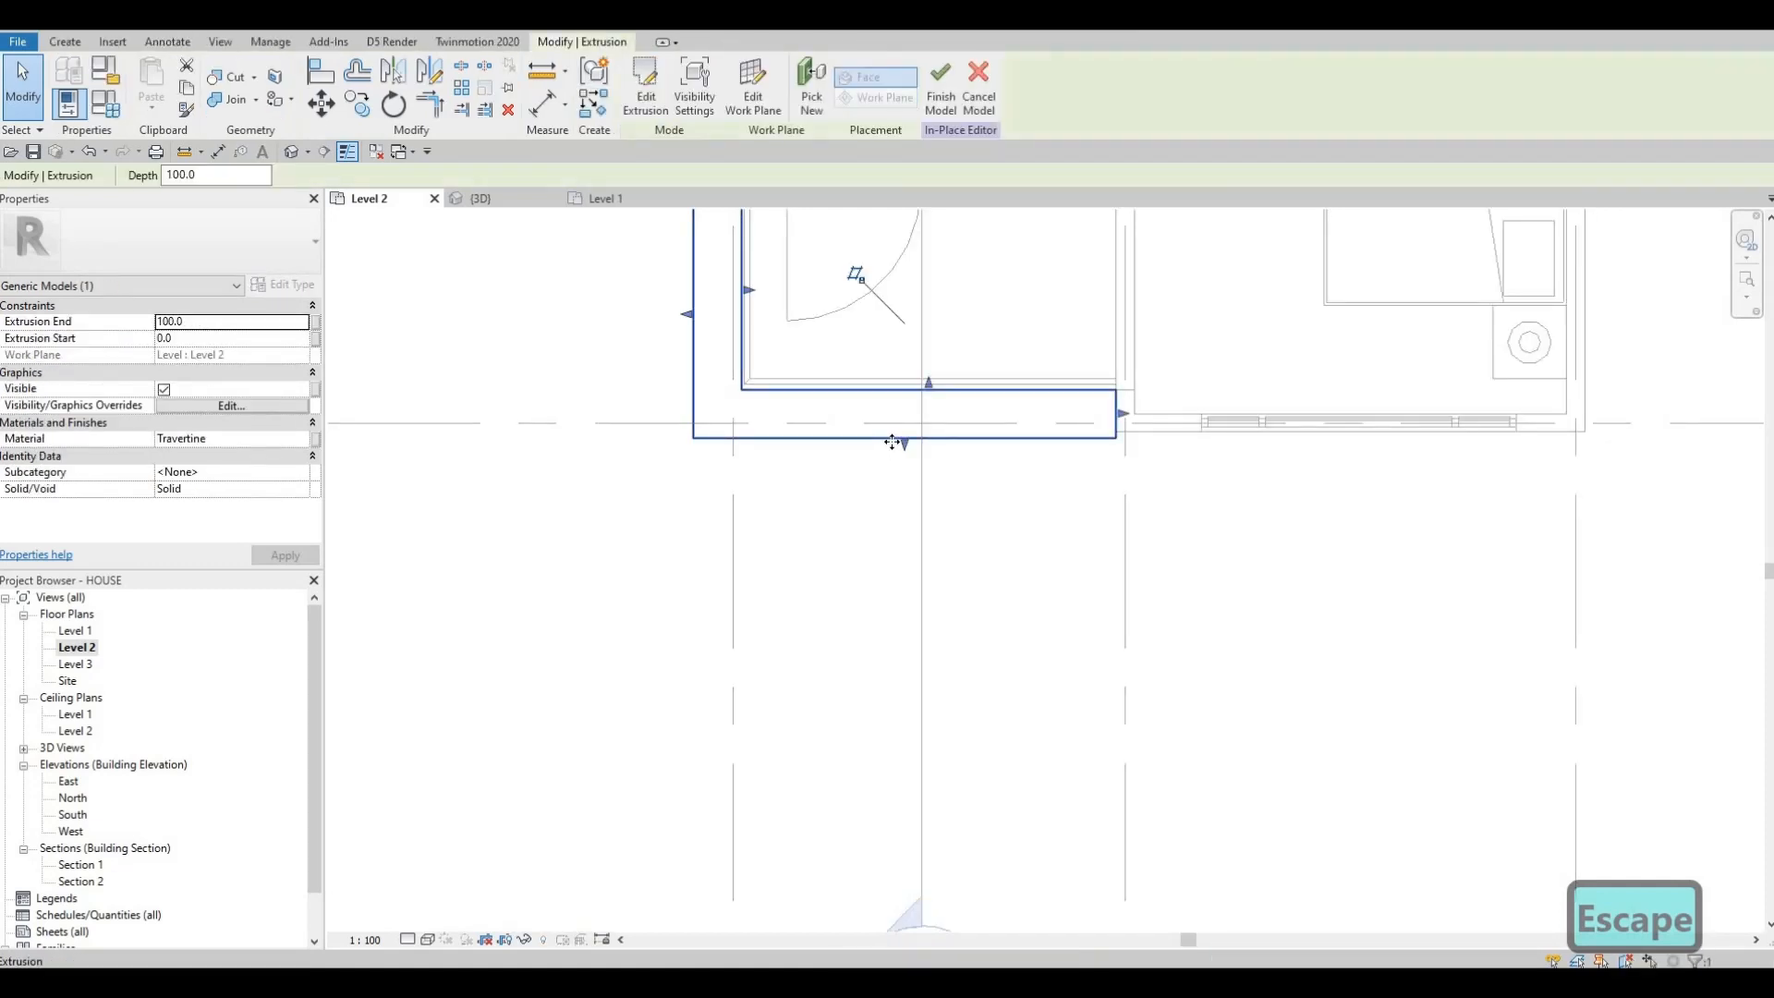
{"action": "left_click", "coordinate": [646, 102]}
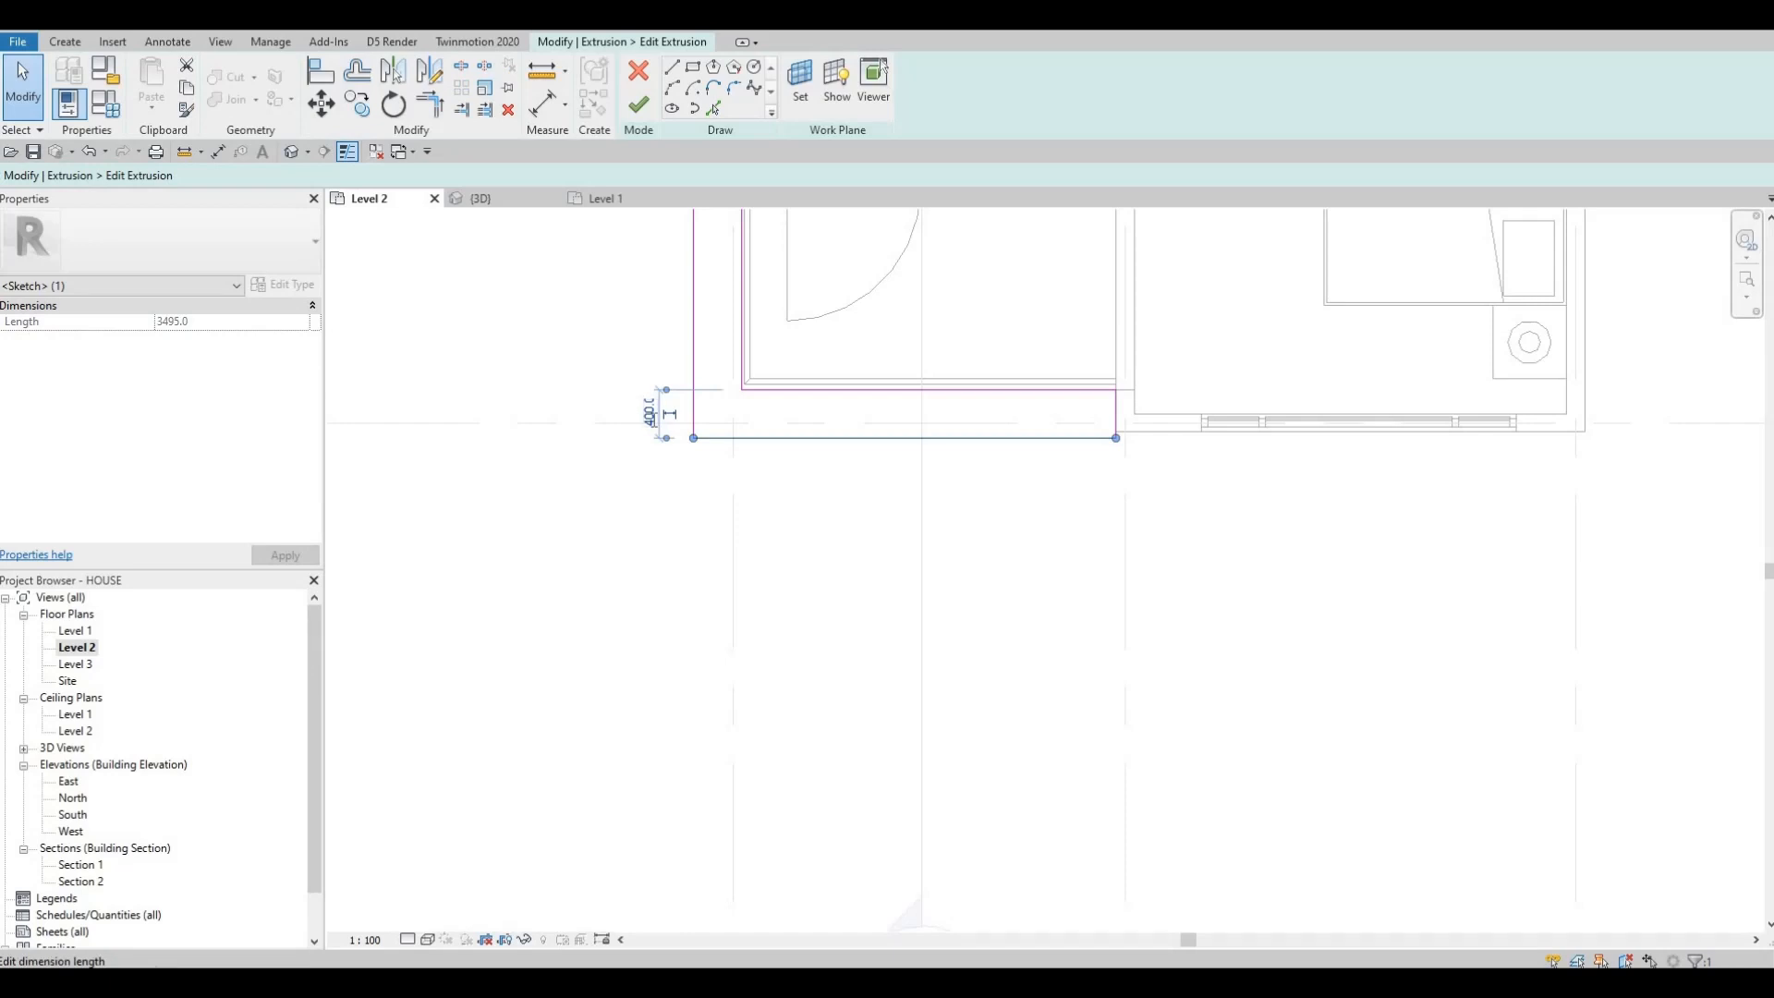
{"action": "left_click", "coordinate": [649, 415]}
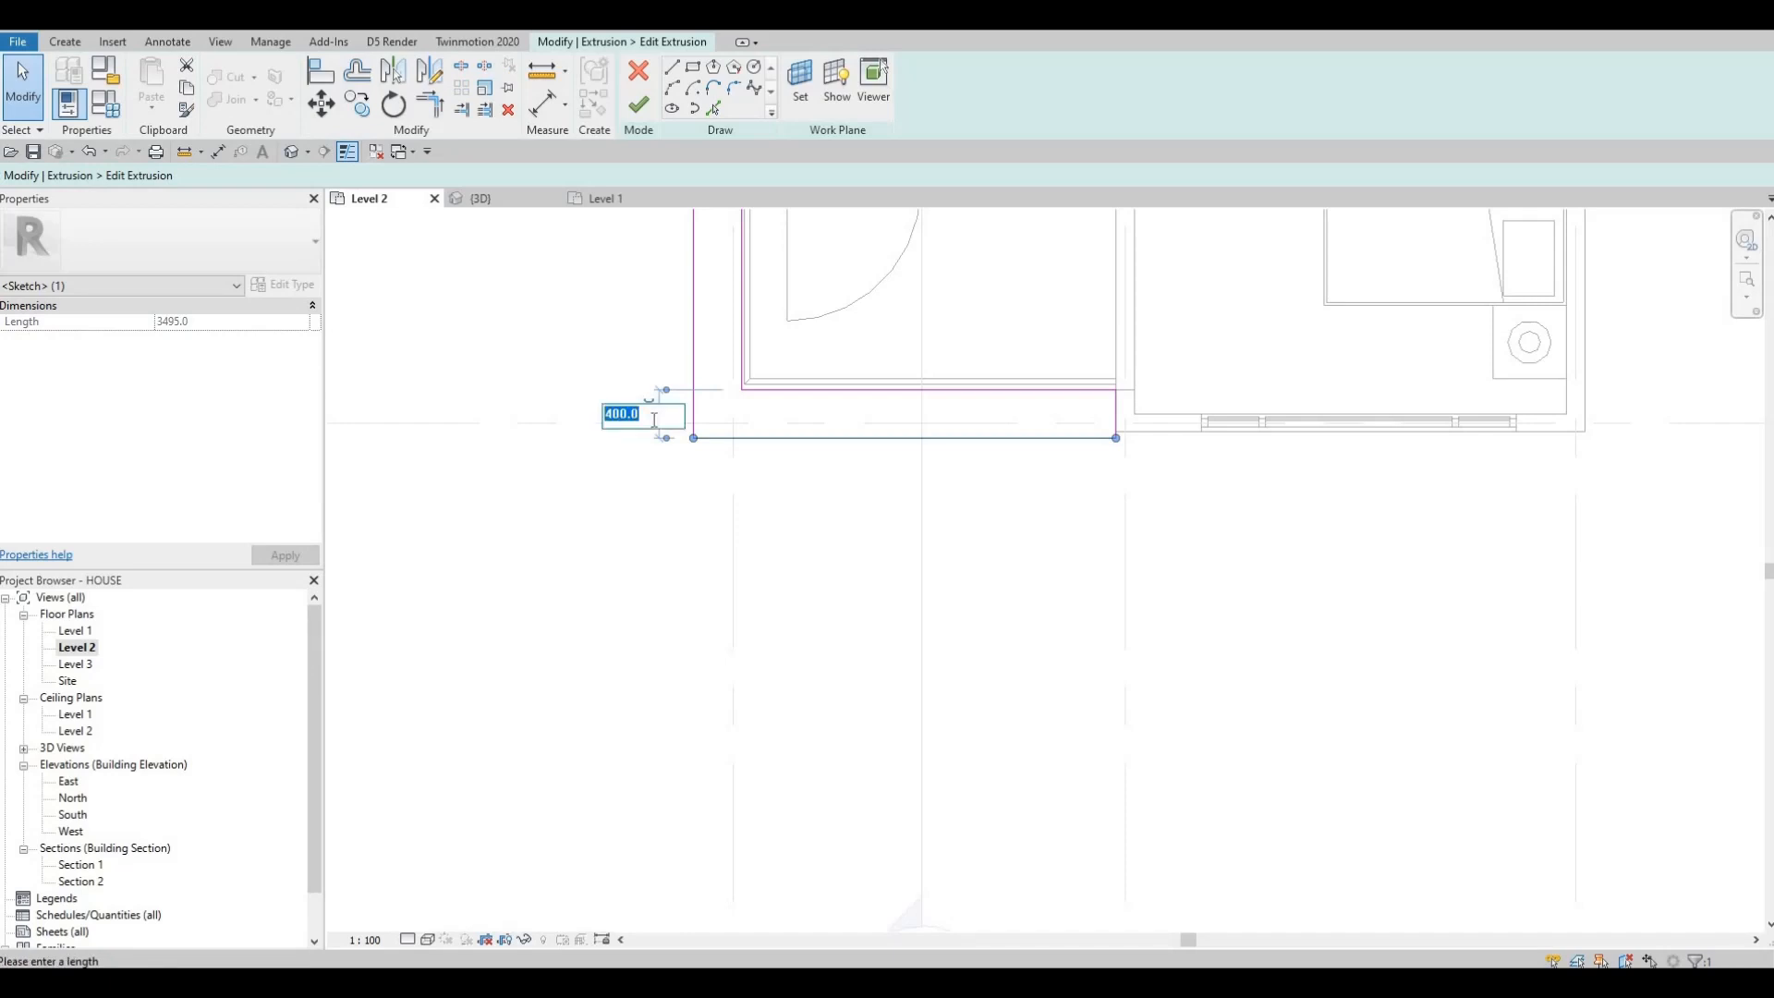
{"action": "type", "text": "600"}
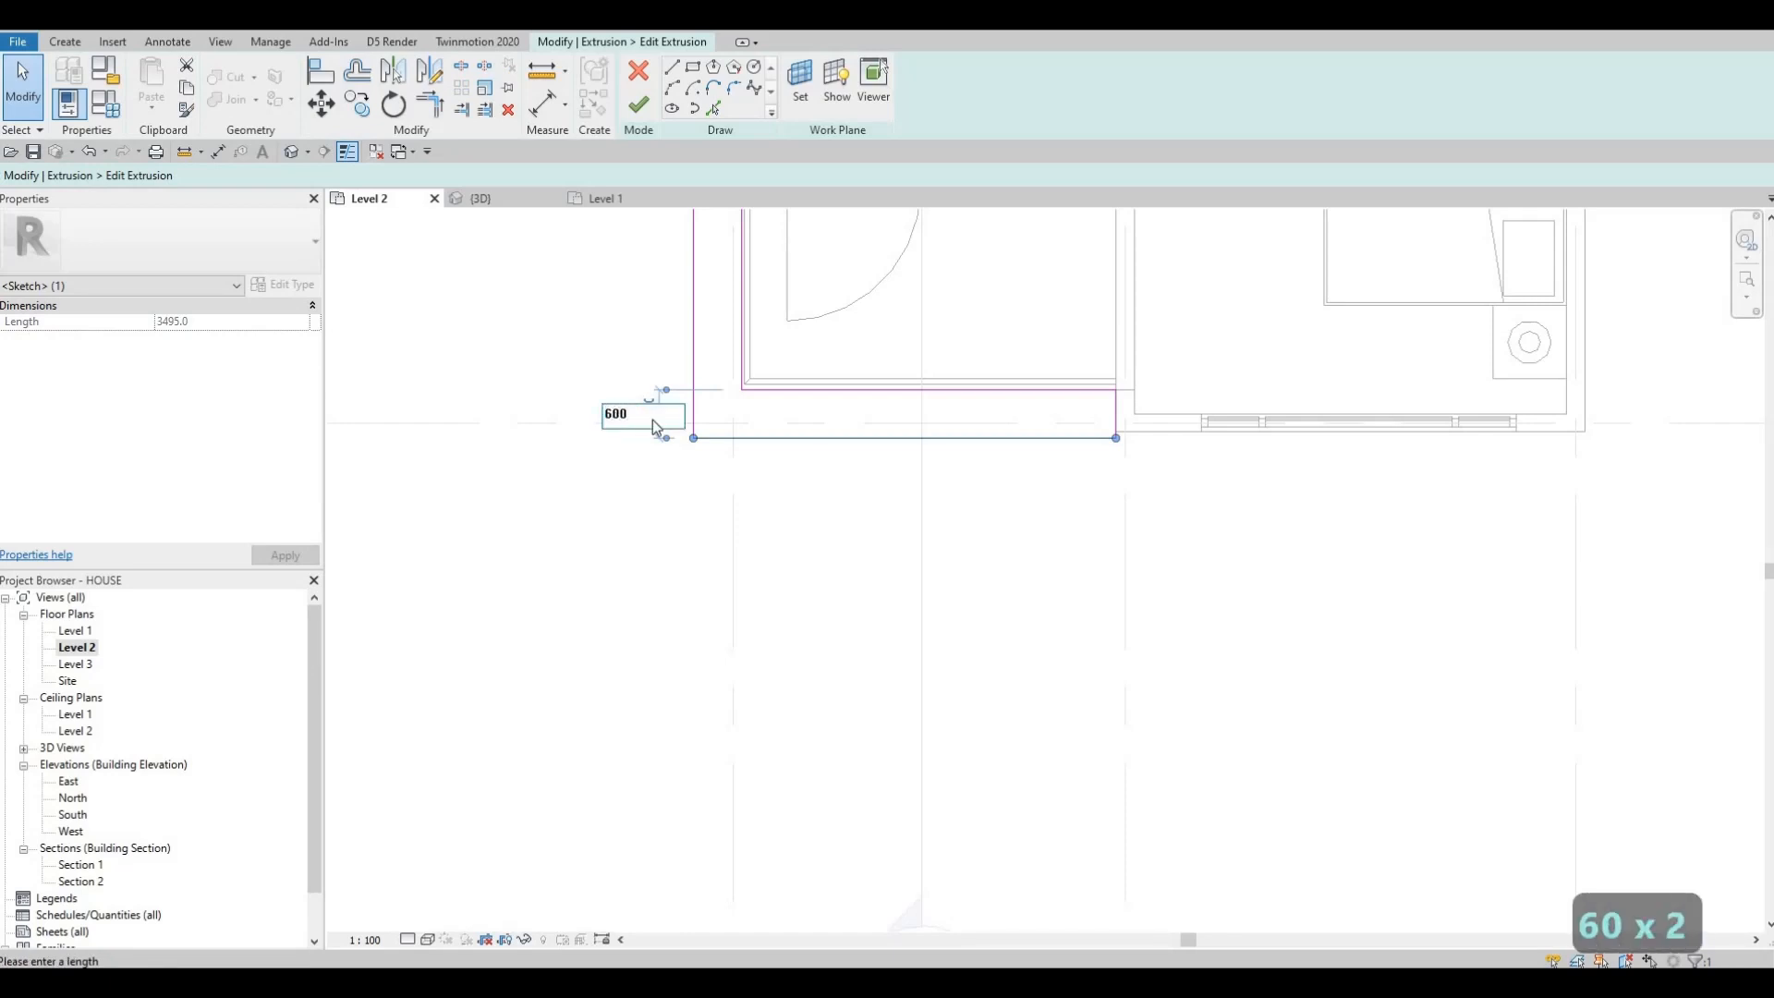
{"action": "key", "text": "Return"}
{"action": "key", "text": "Escape"}
Set the side strip's width to 600 mm and finish editing the extrusion's sketch
{"action": "middle_click_drag", "start_coordinate": [686, 283], "coordinate": [700, 532]}
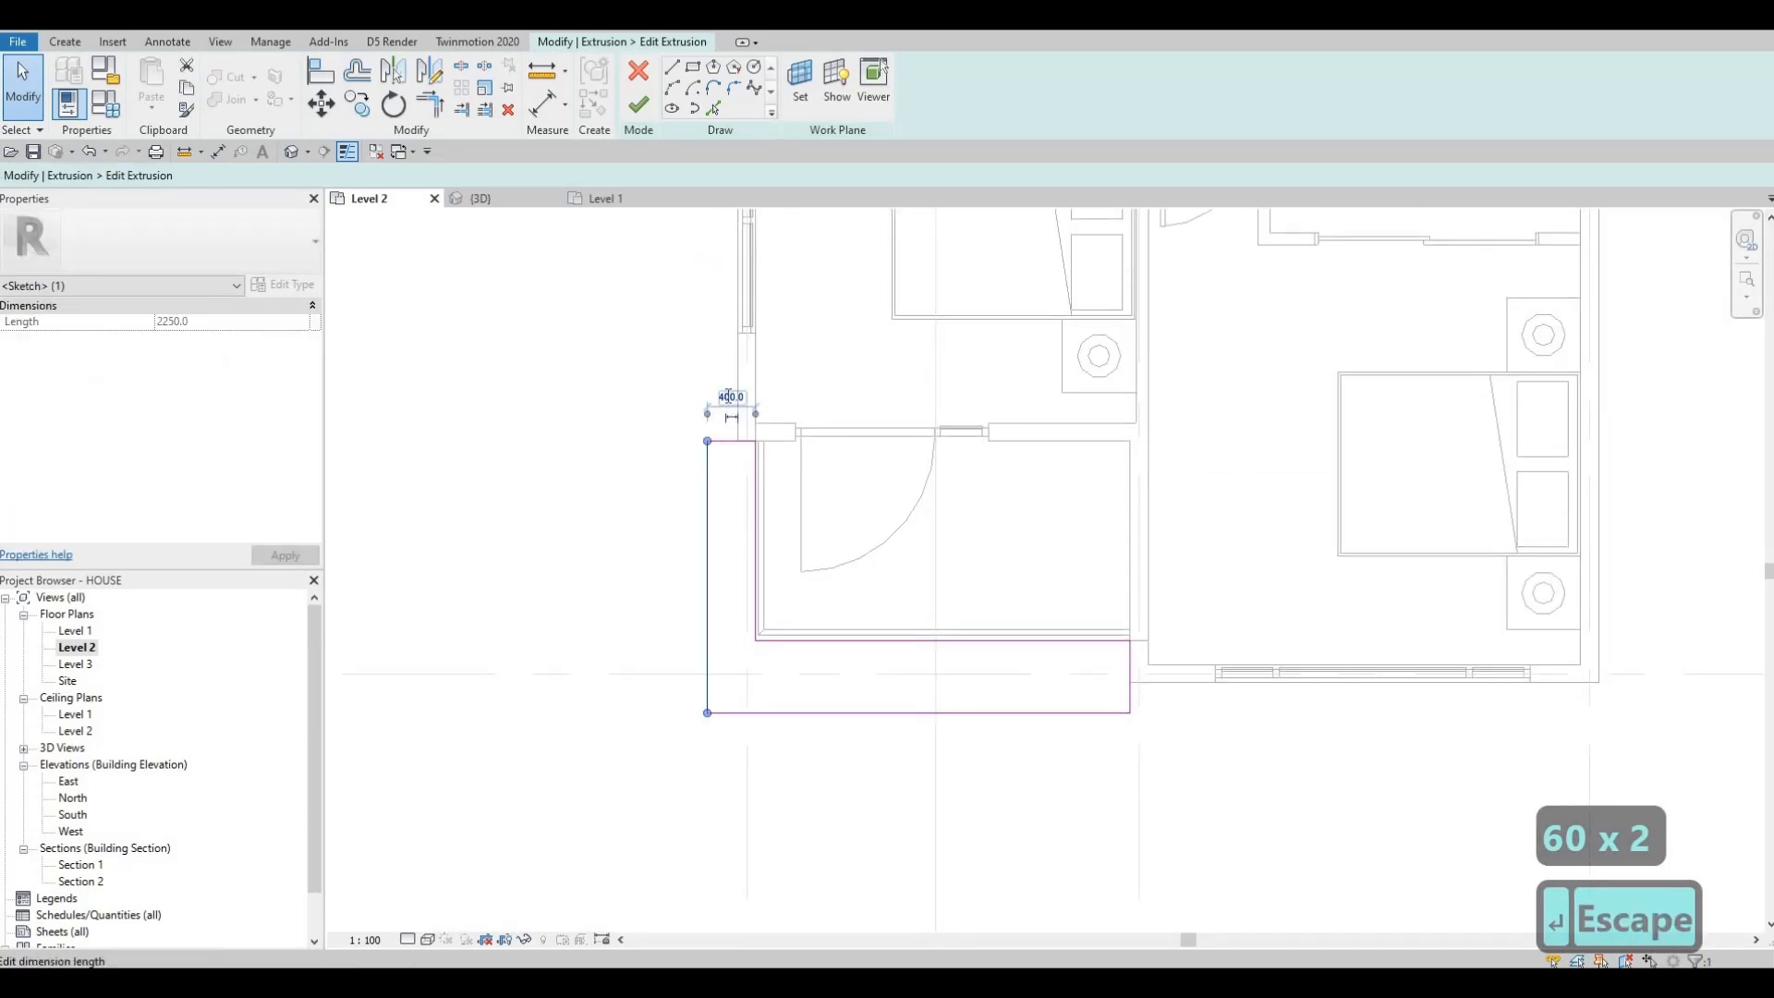
{"action": "left_click", "coordinate": [730, 396]}
{"action": "type", "text": "600"}
{"action": "key", "text": "Return"}
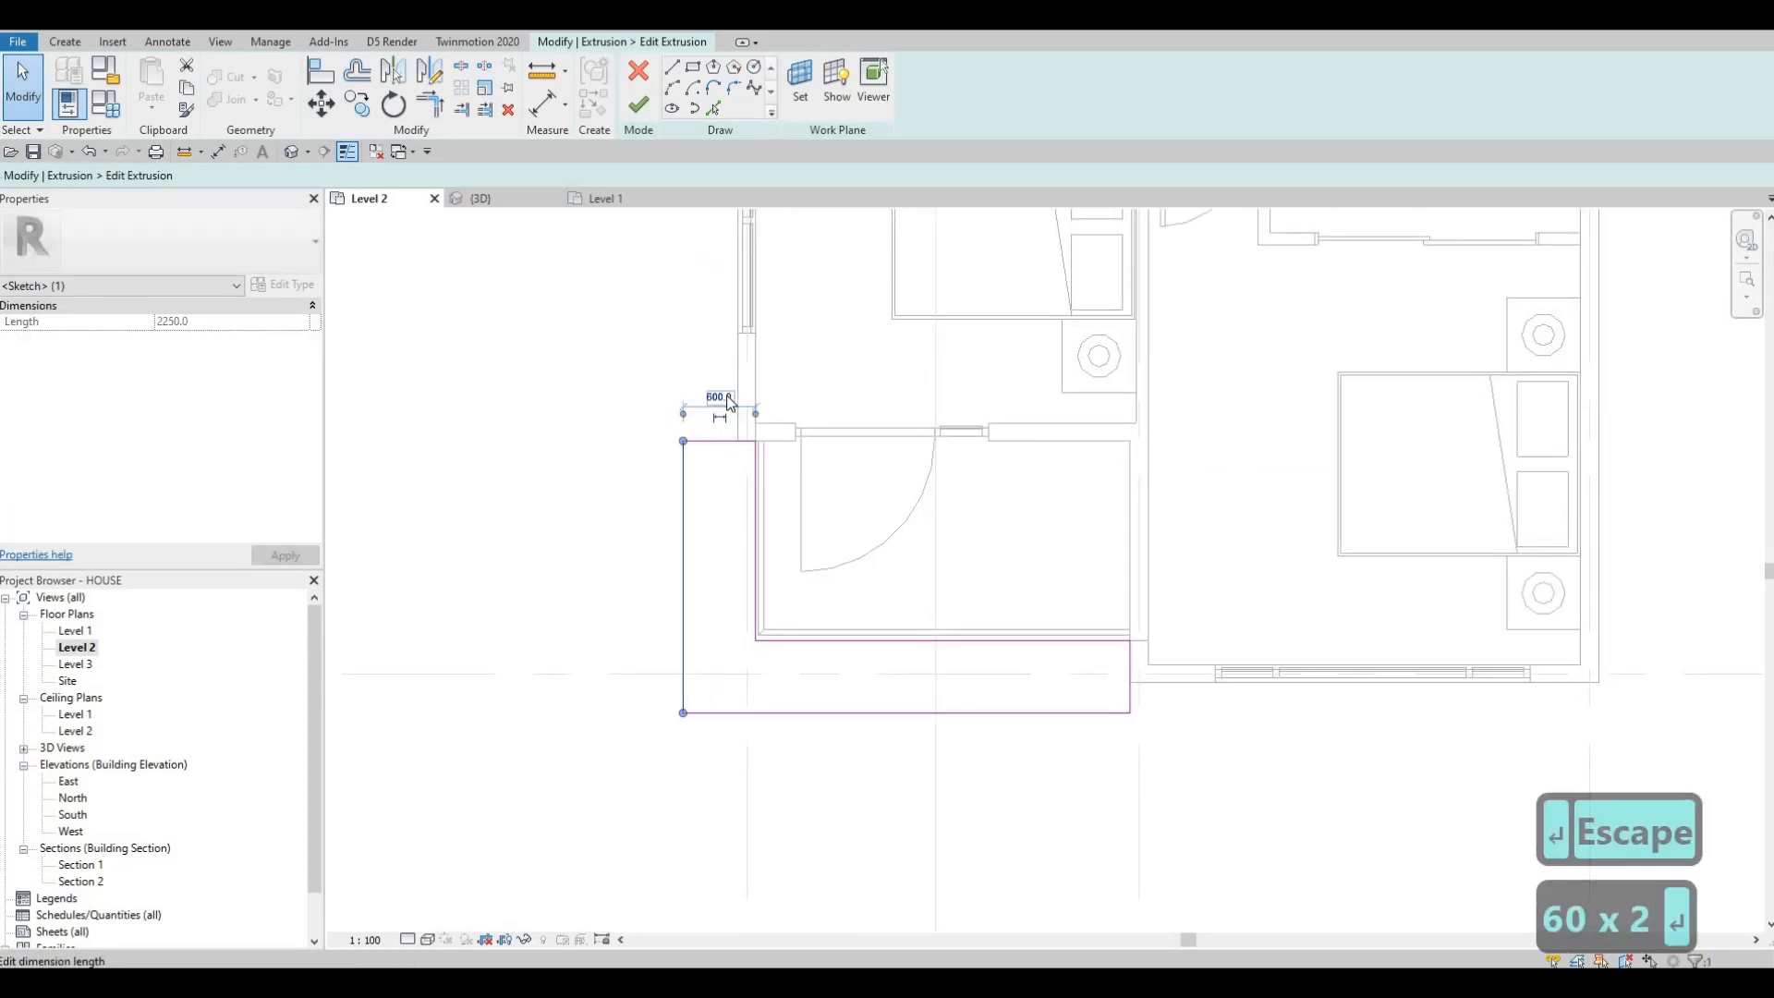
{"action": "key", "text": "Escape"}
{"action": "key", "text": "Escape"}
{"action": "key", "text": "Escape"}
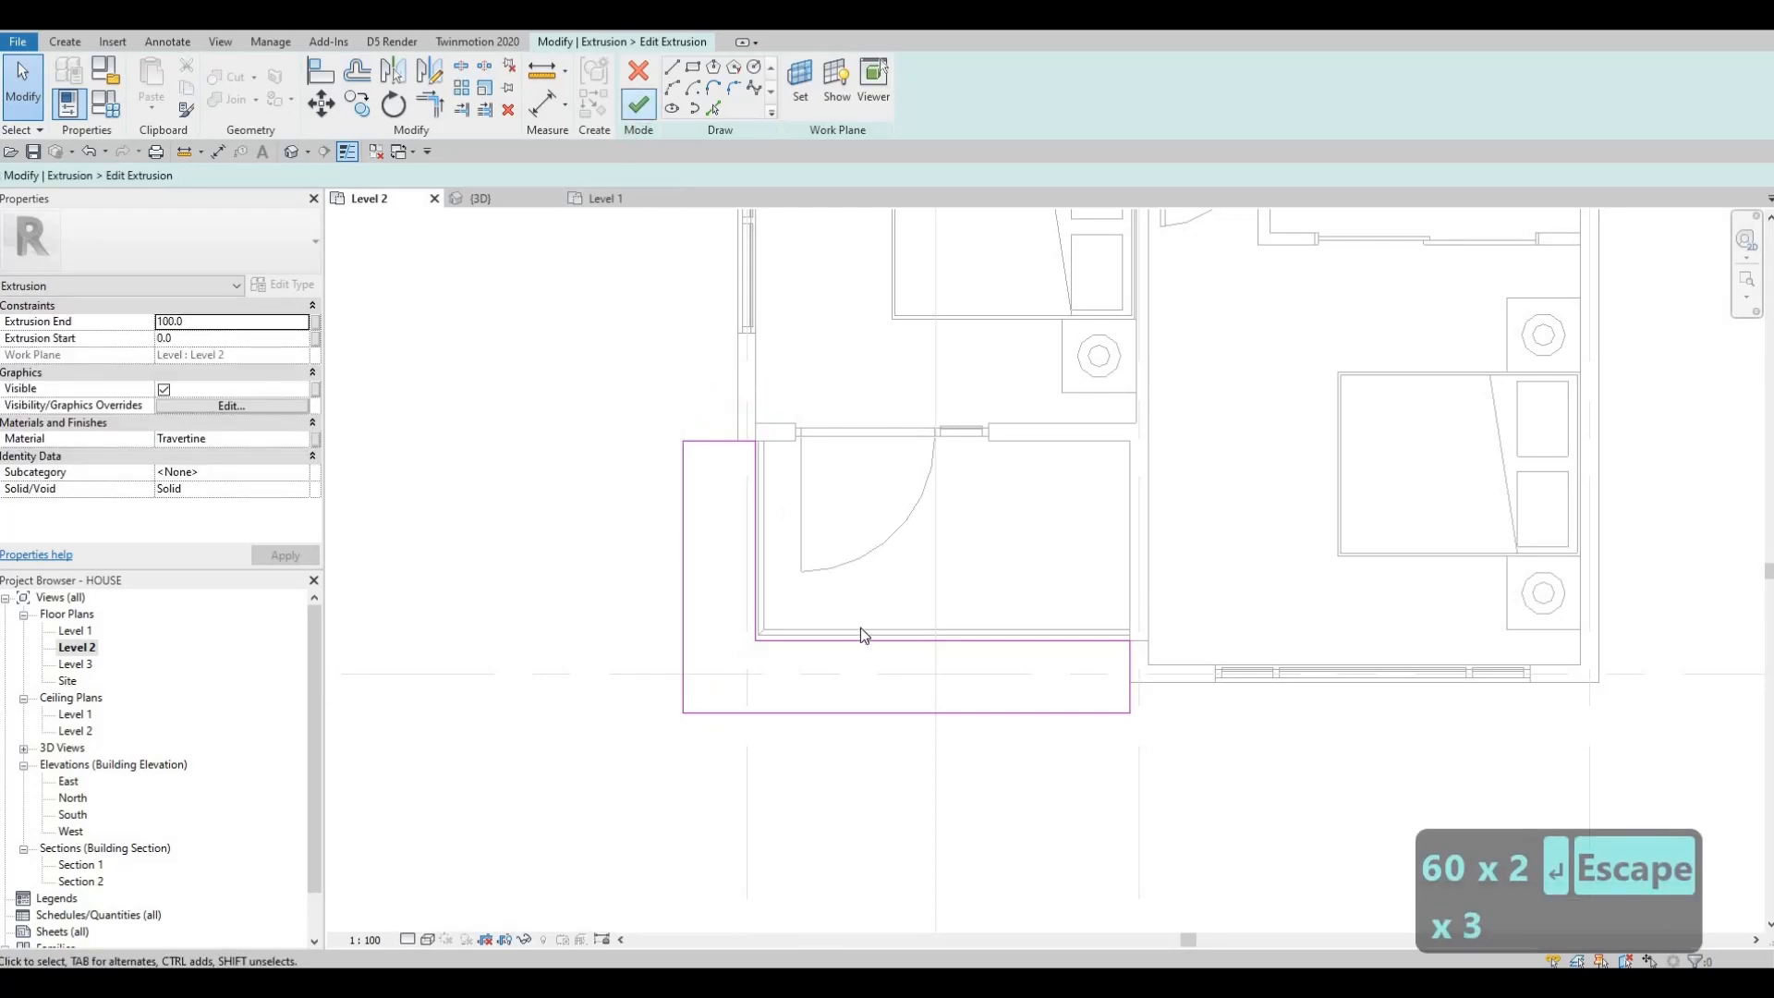
{"action": "left_click", "coordinate": [637, 103]}
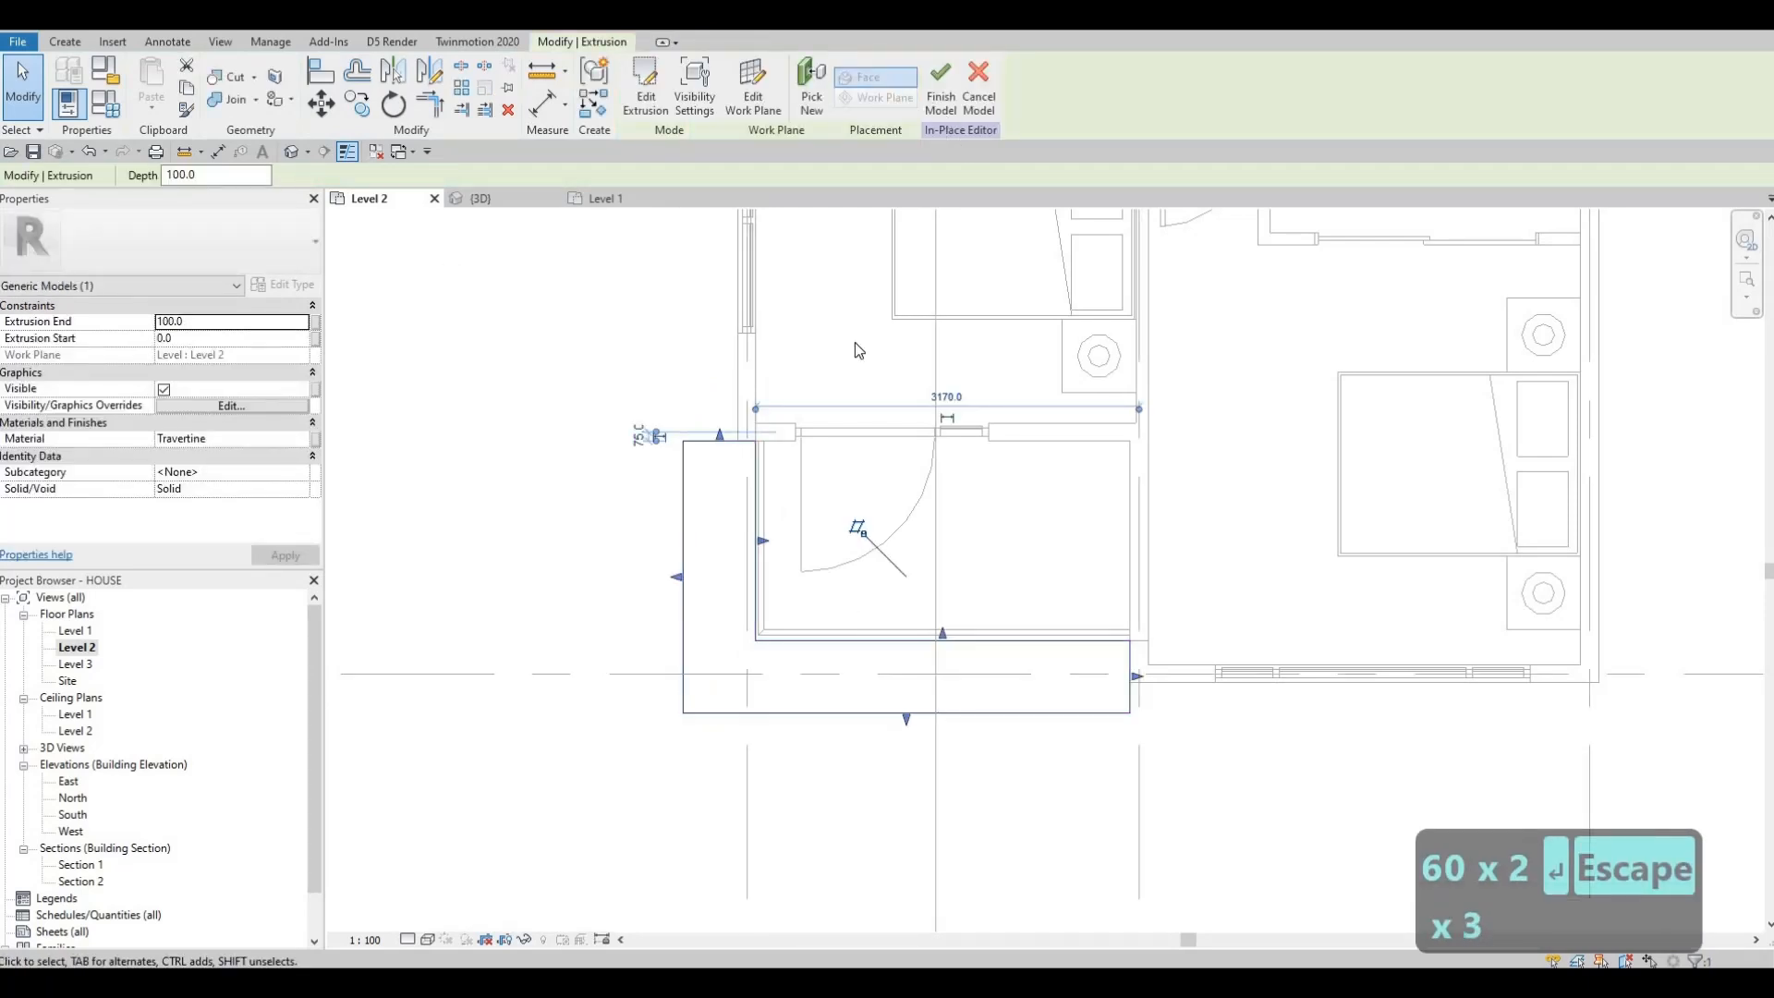
Start a Split Face on the extrusion's top, adding boundary lines offset 100 mm along the side strip's three edges and the front strip's inner side
{"action": "key", "text": "m"}
{"action": "key", "text": "v"}
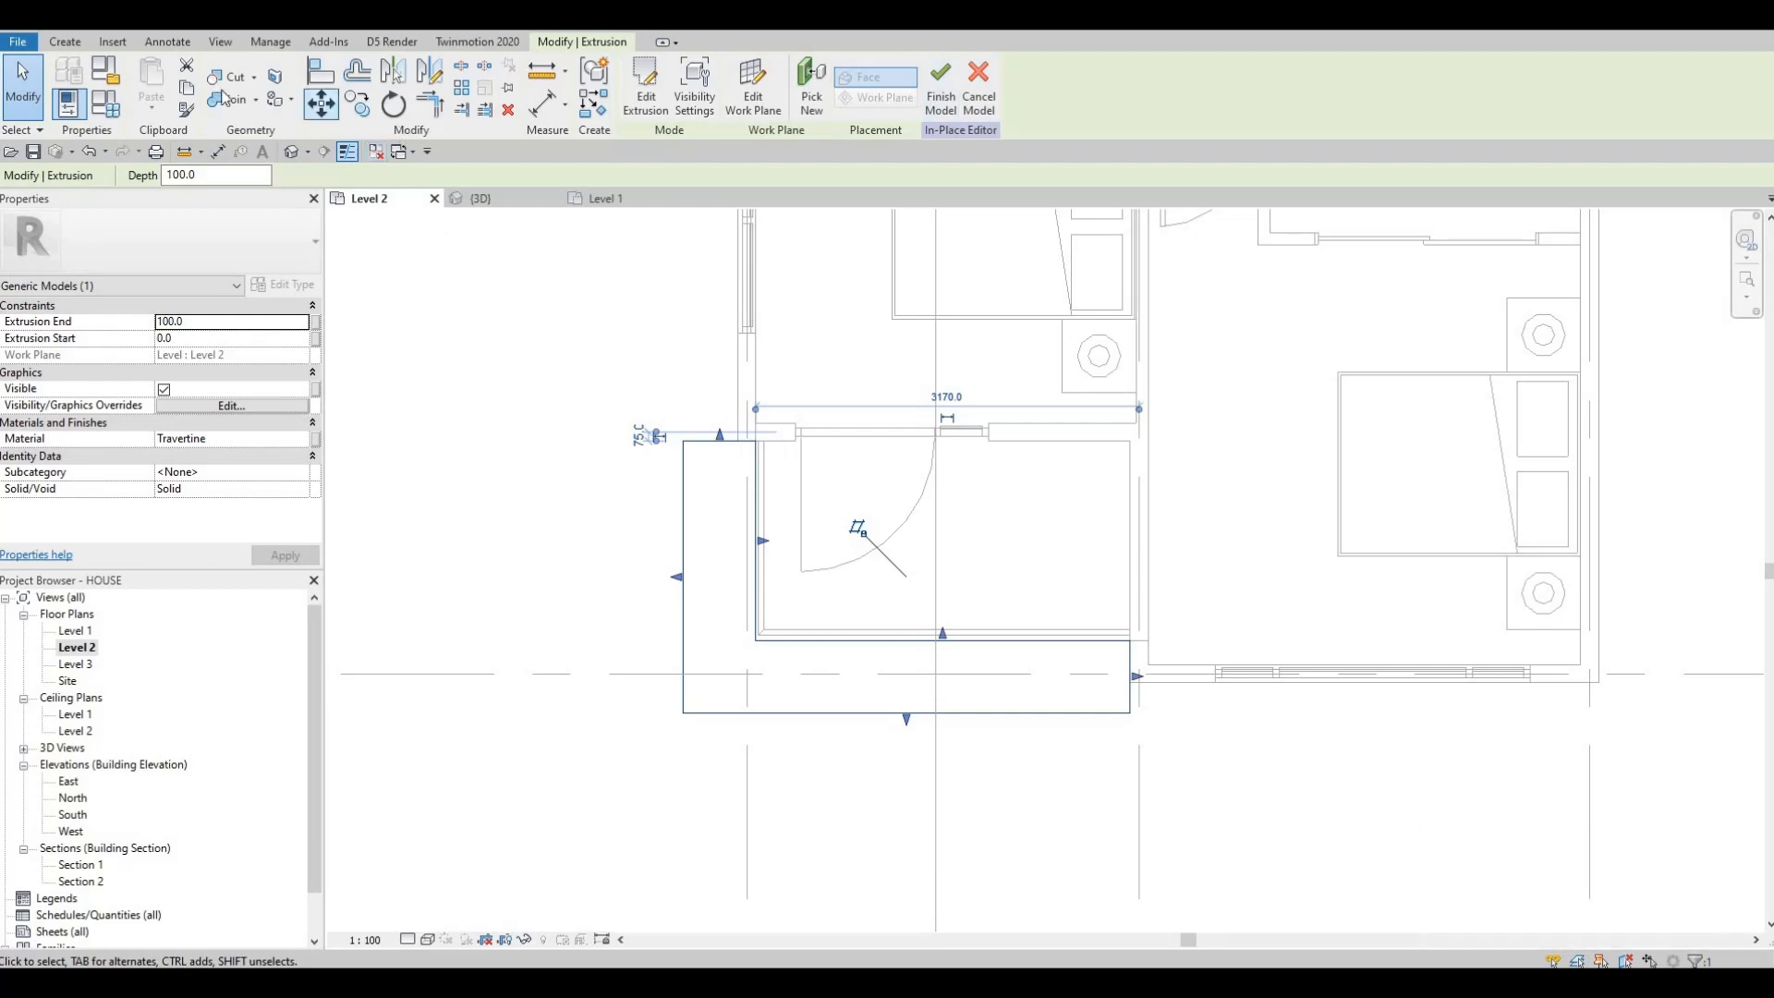
{"action": "left_click", "coordinate": [275, 80]}
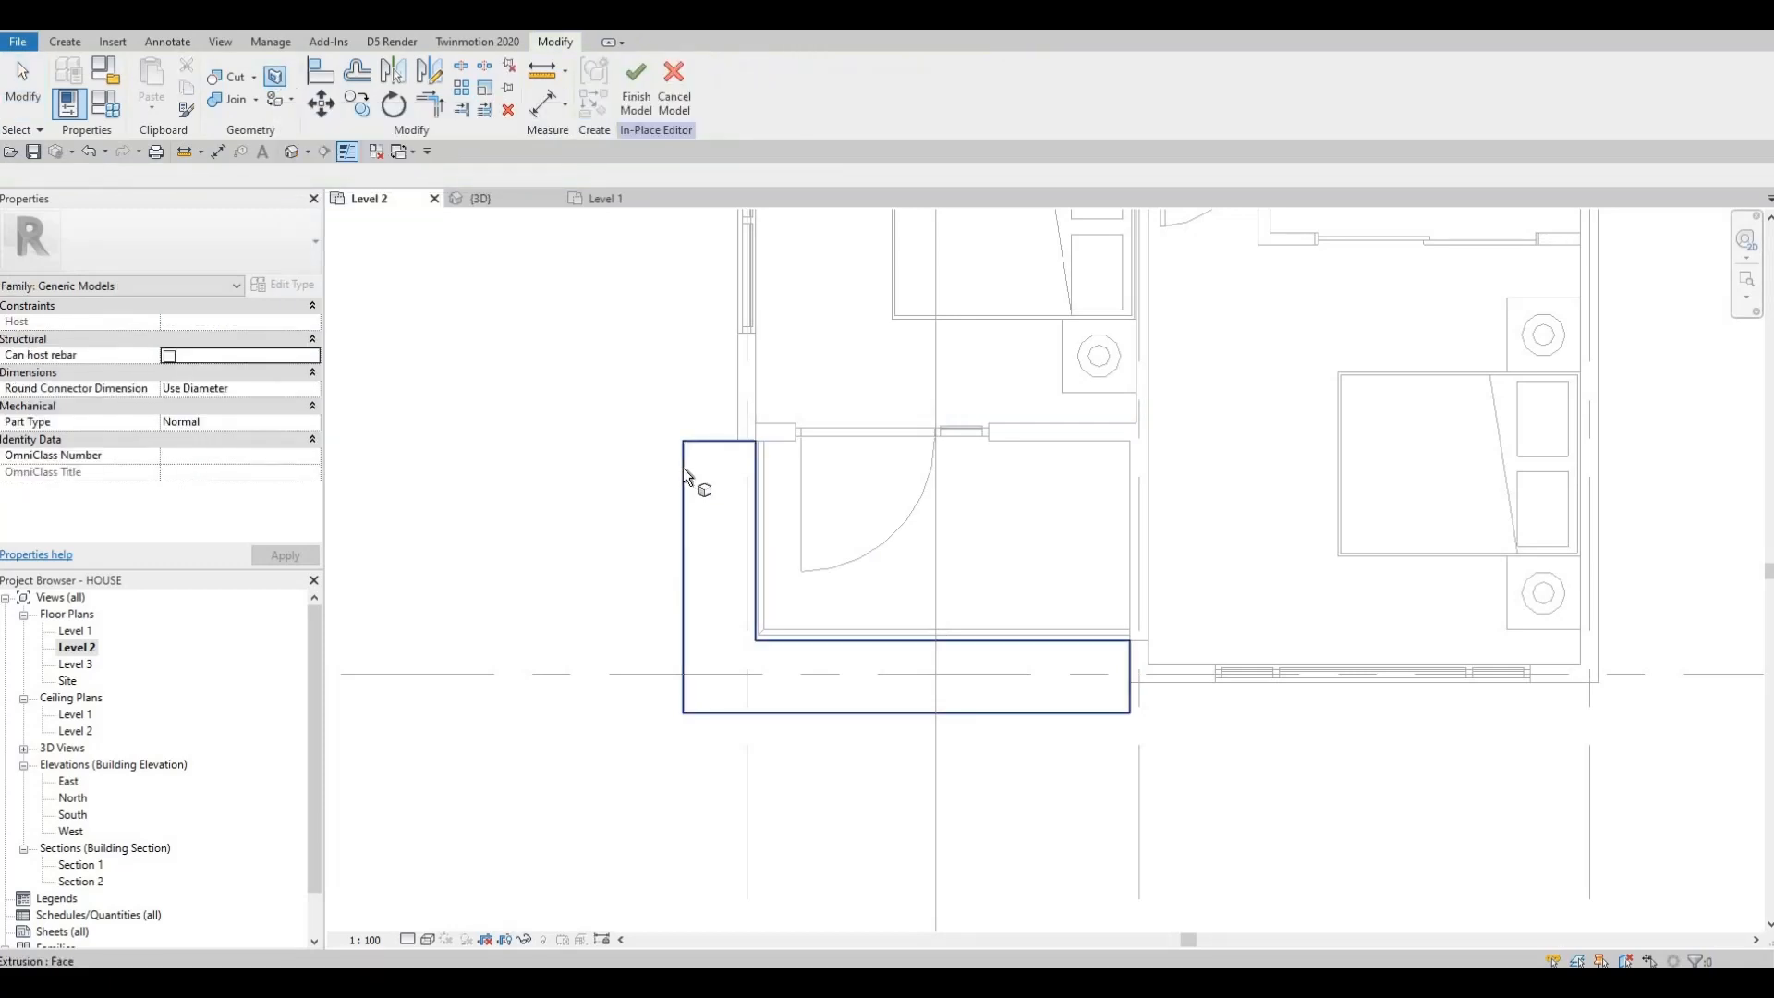
{"action": "left_click", "coordinate": [716, 504]}
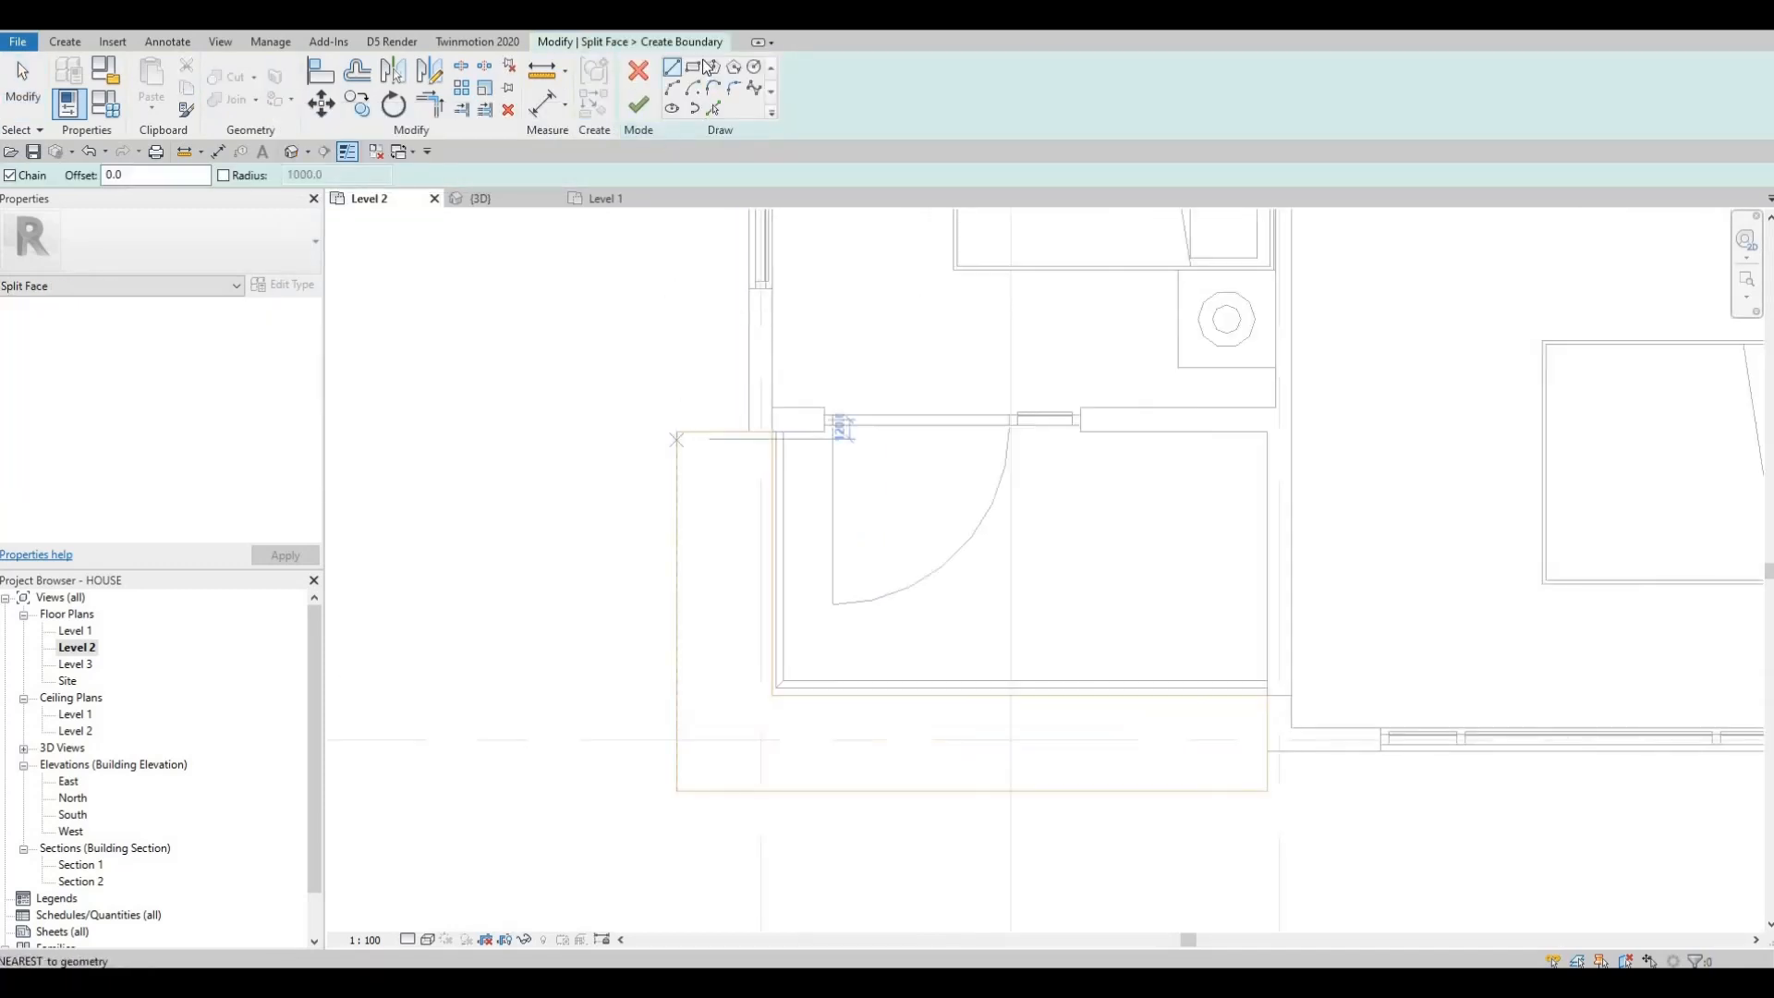
{"action": "left_click", "coordinate": [695, 88]}
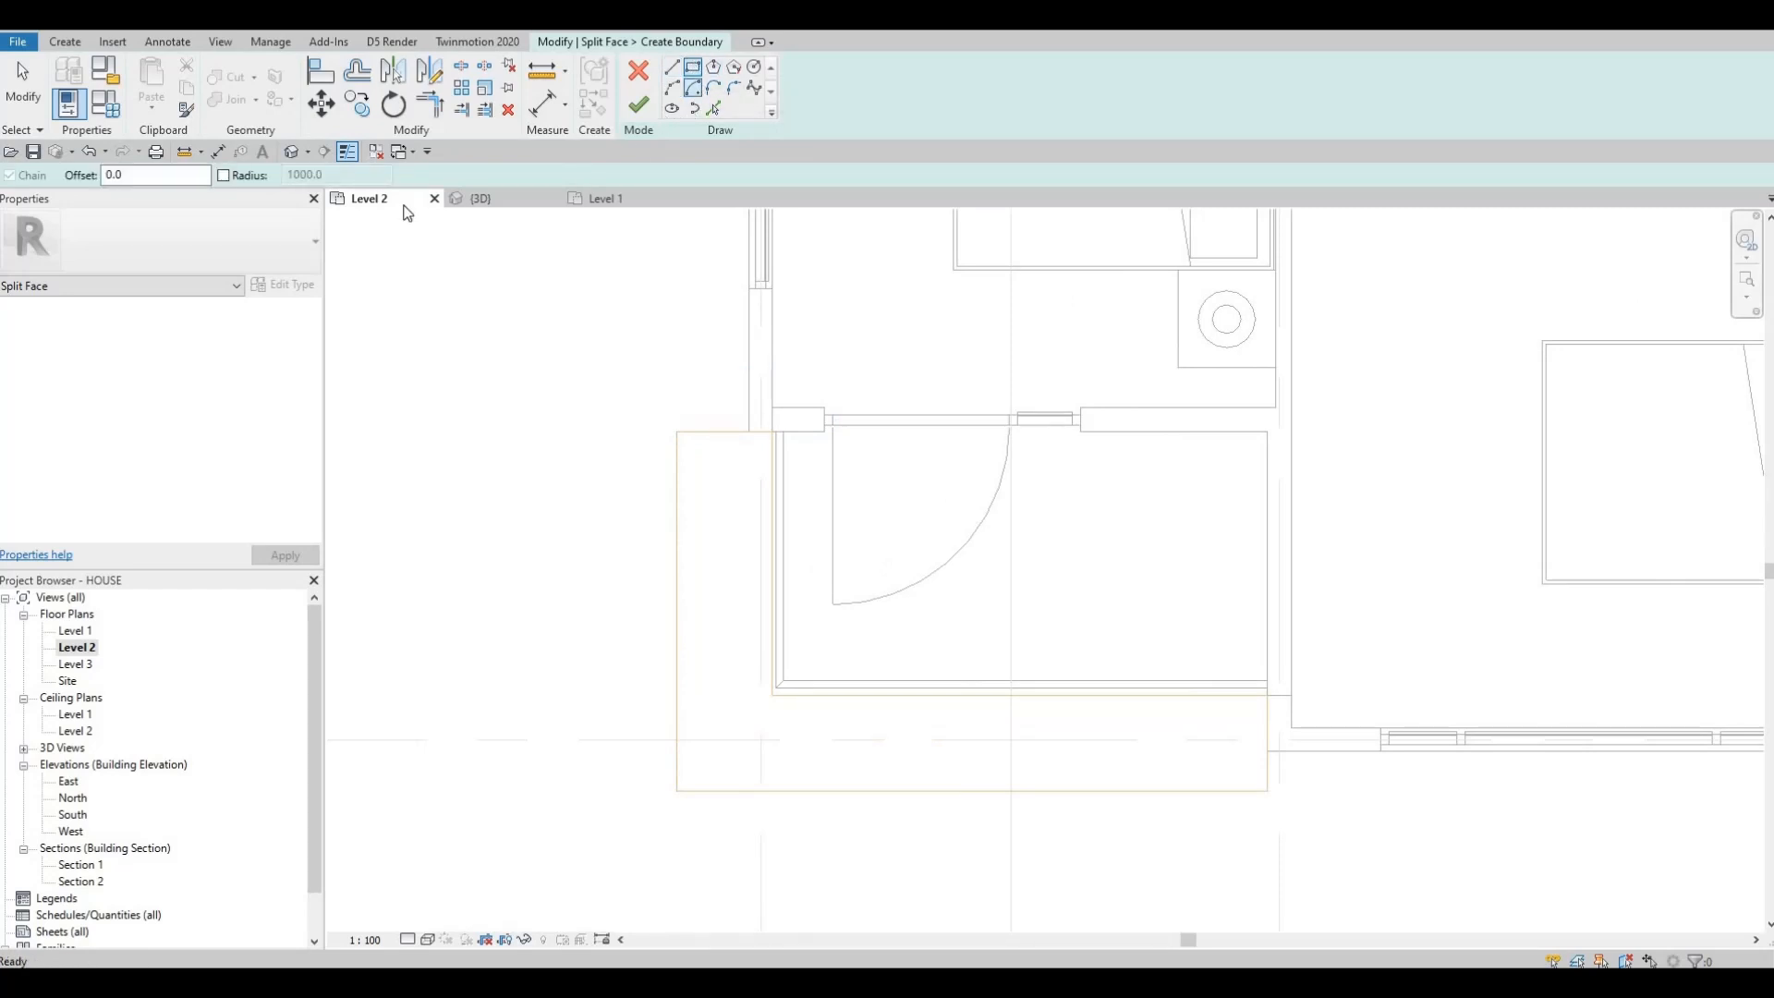
{"action": "left_click", "coordinate": [714, 108]}
{"action": "double_click", "coordinate": [57, 175]}
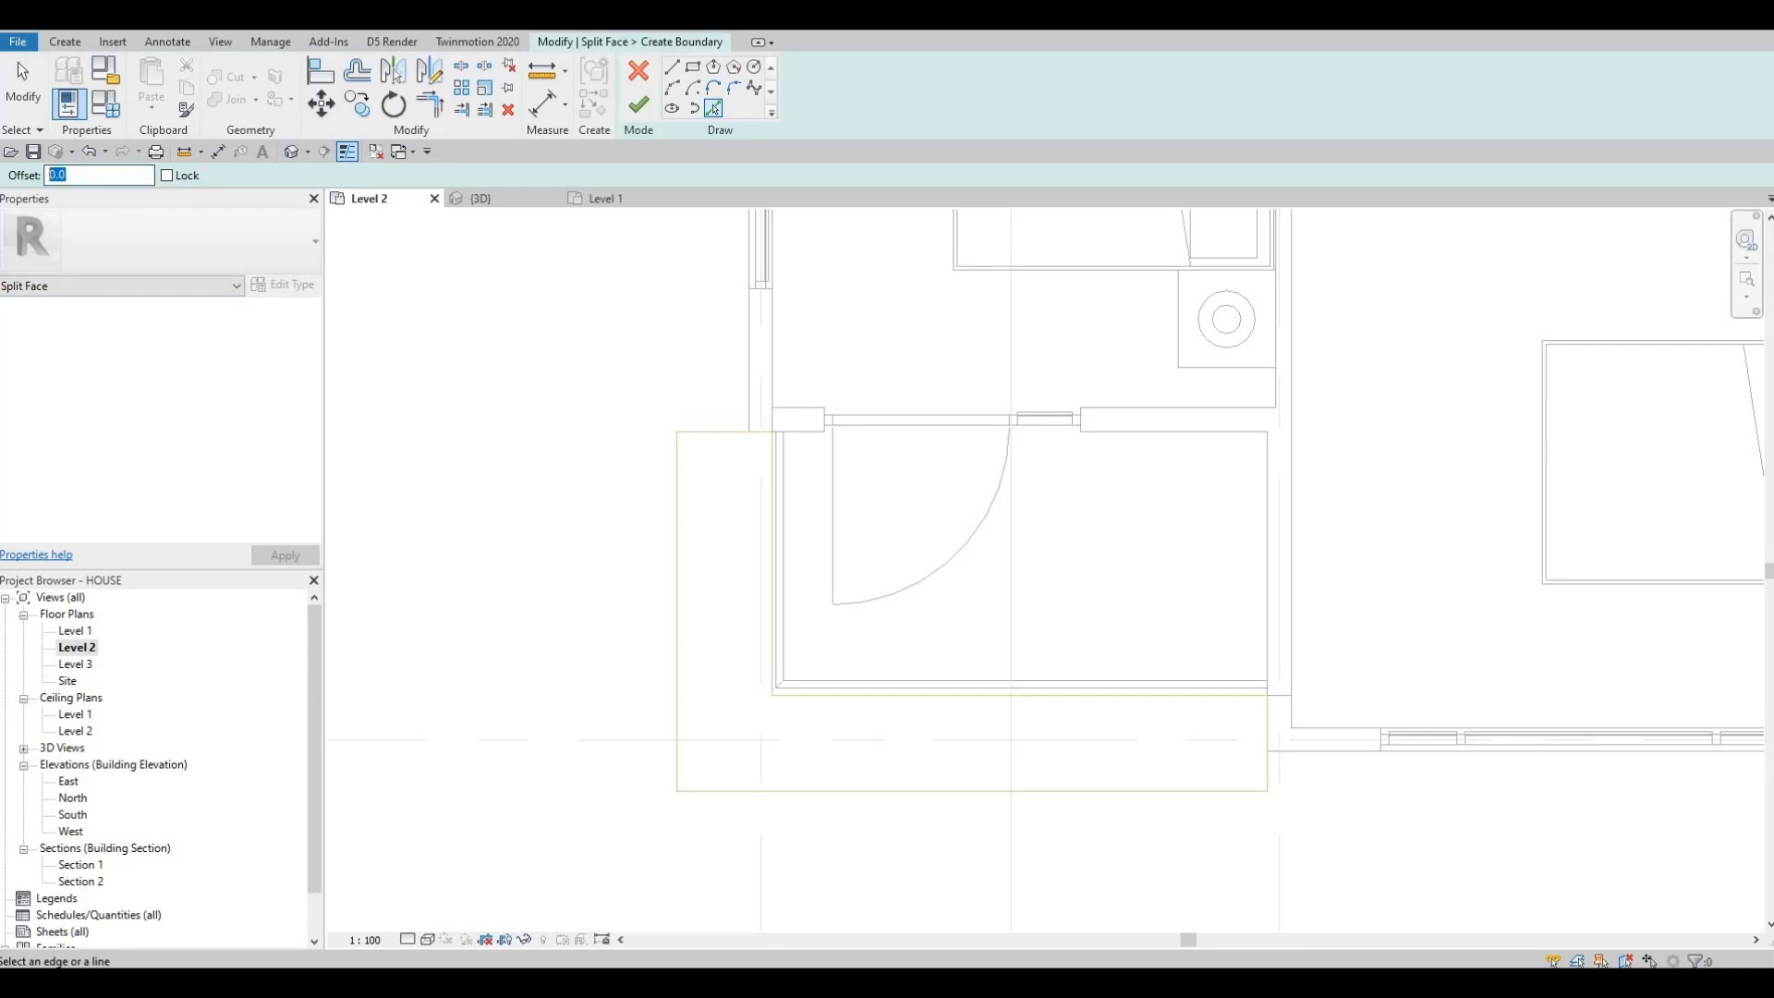
{"action": "type", "text": "100"}
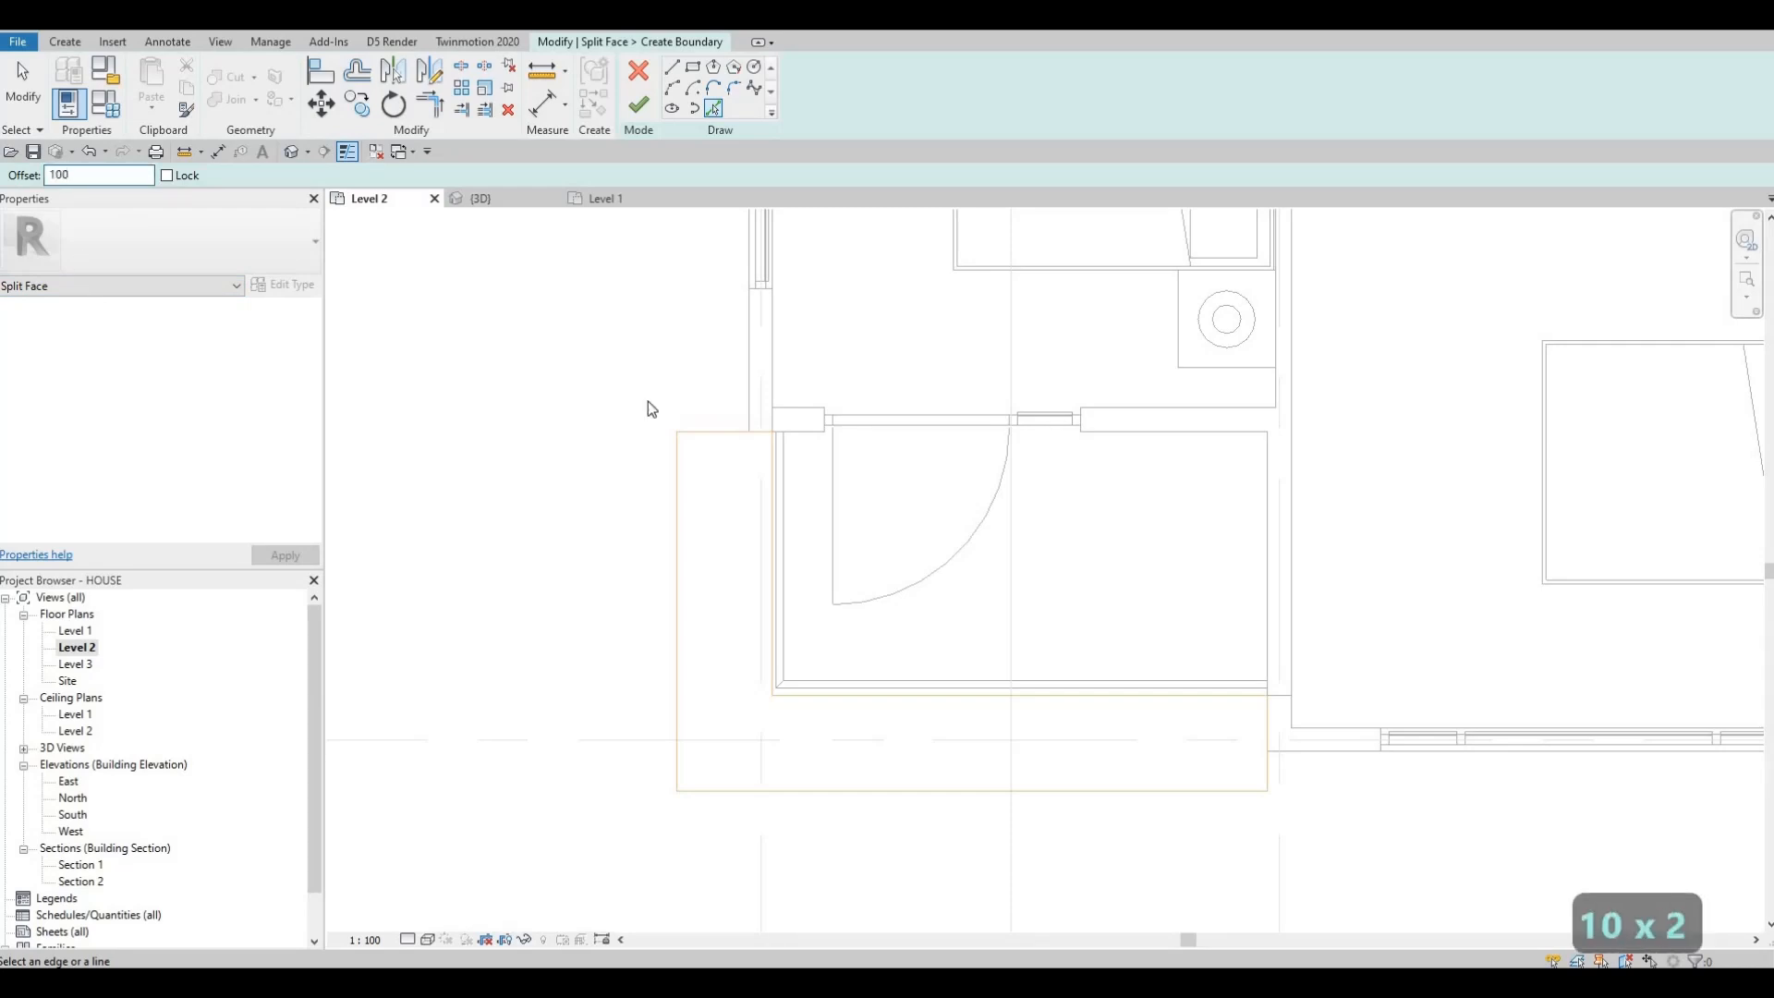
{"action": "left_click", "coordinate": [708, 434]}
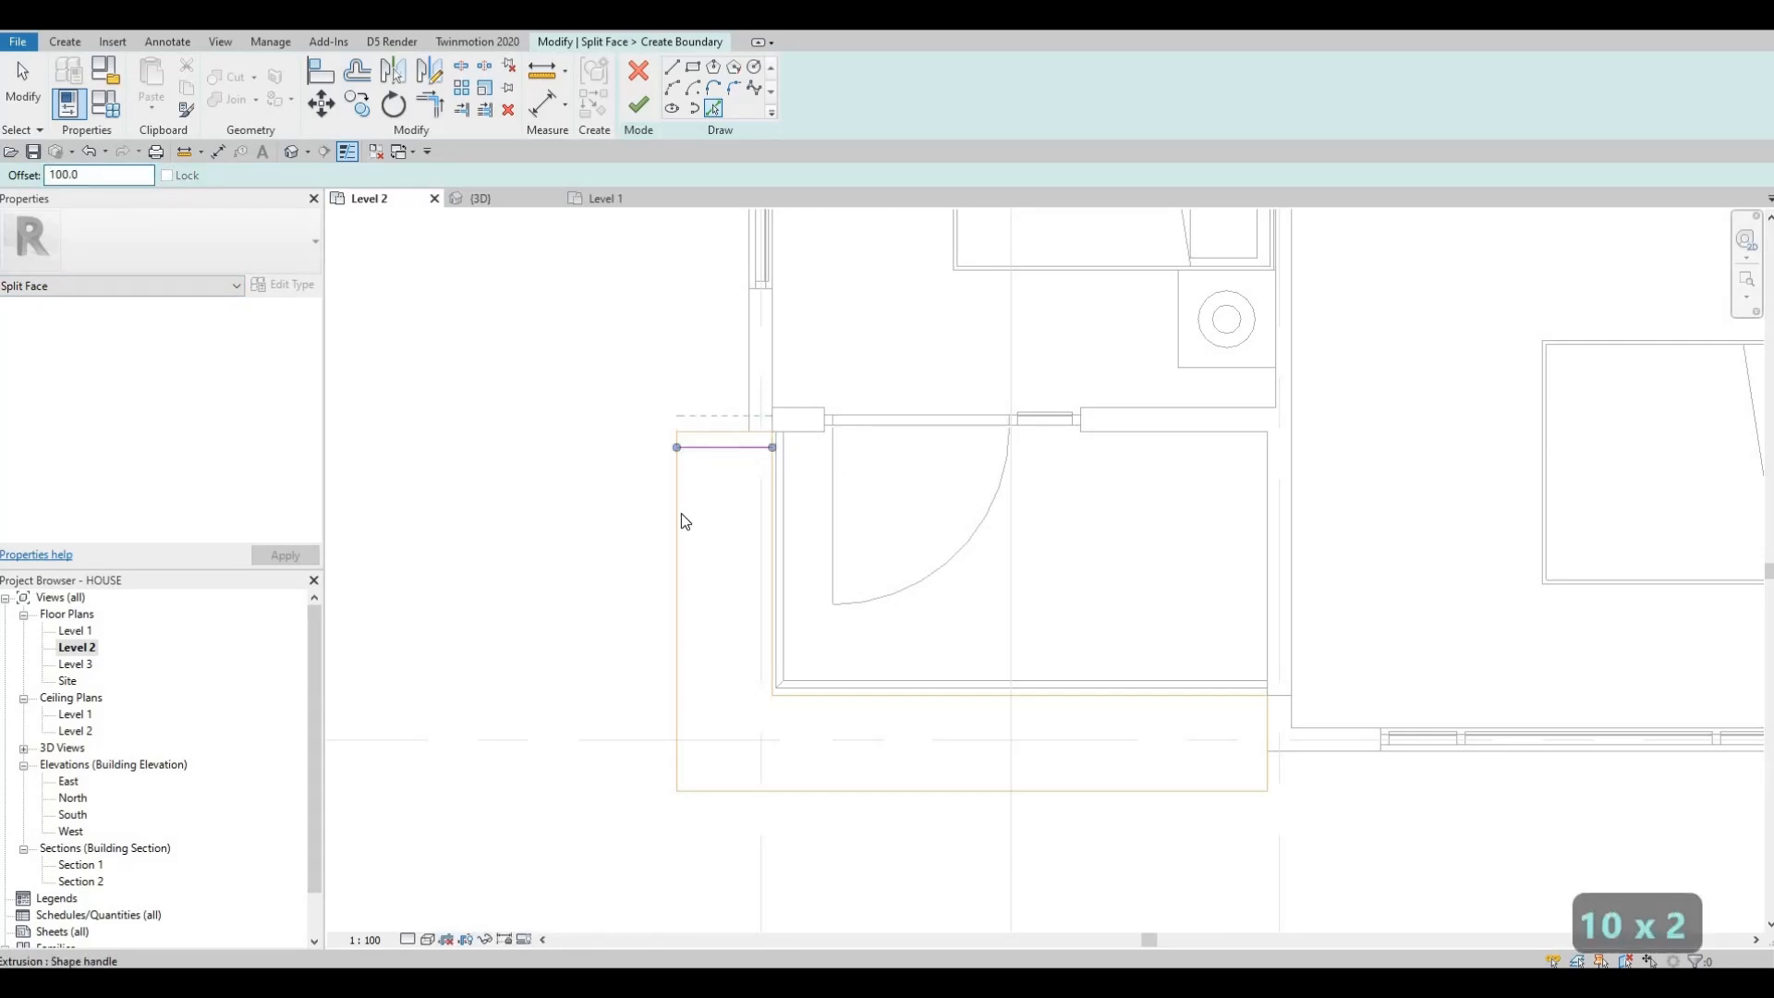
{"action": "left_click", "coordinate": [680, 511]}
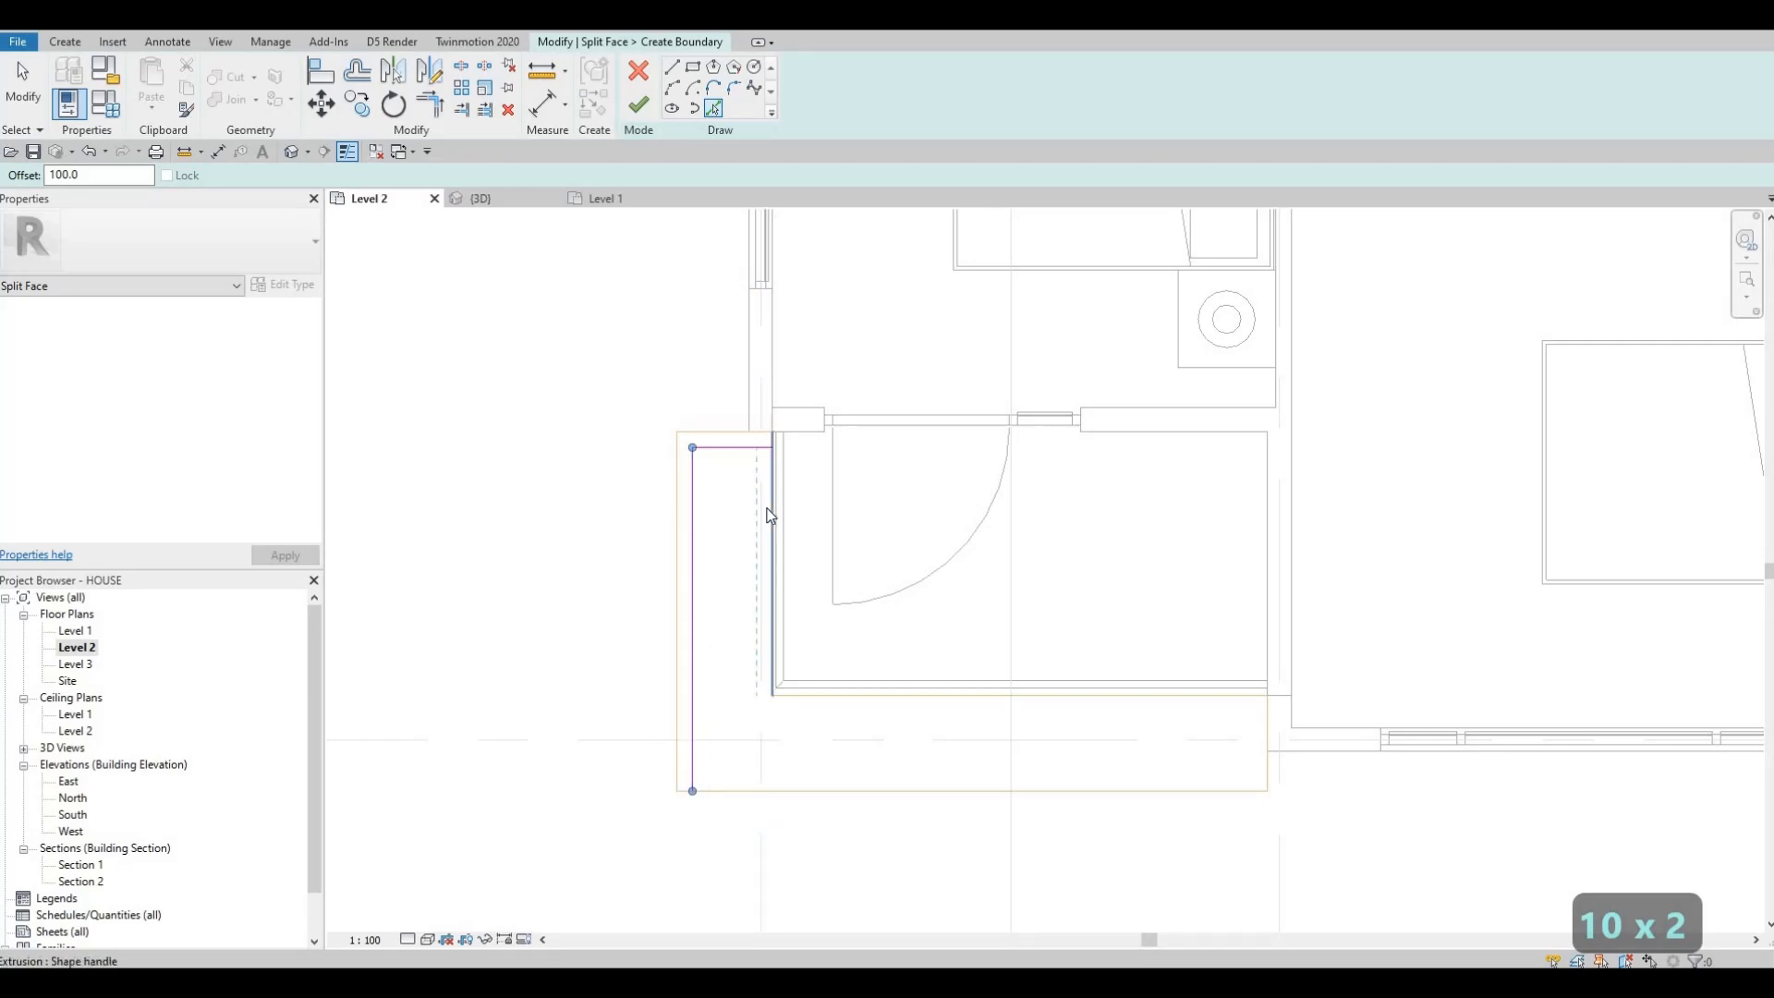
{"action": "left_click", "coordinate": [839, 693]}
{"action": "left_click", "coordinate": [851, 738]}
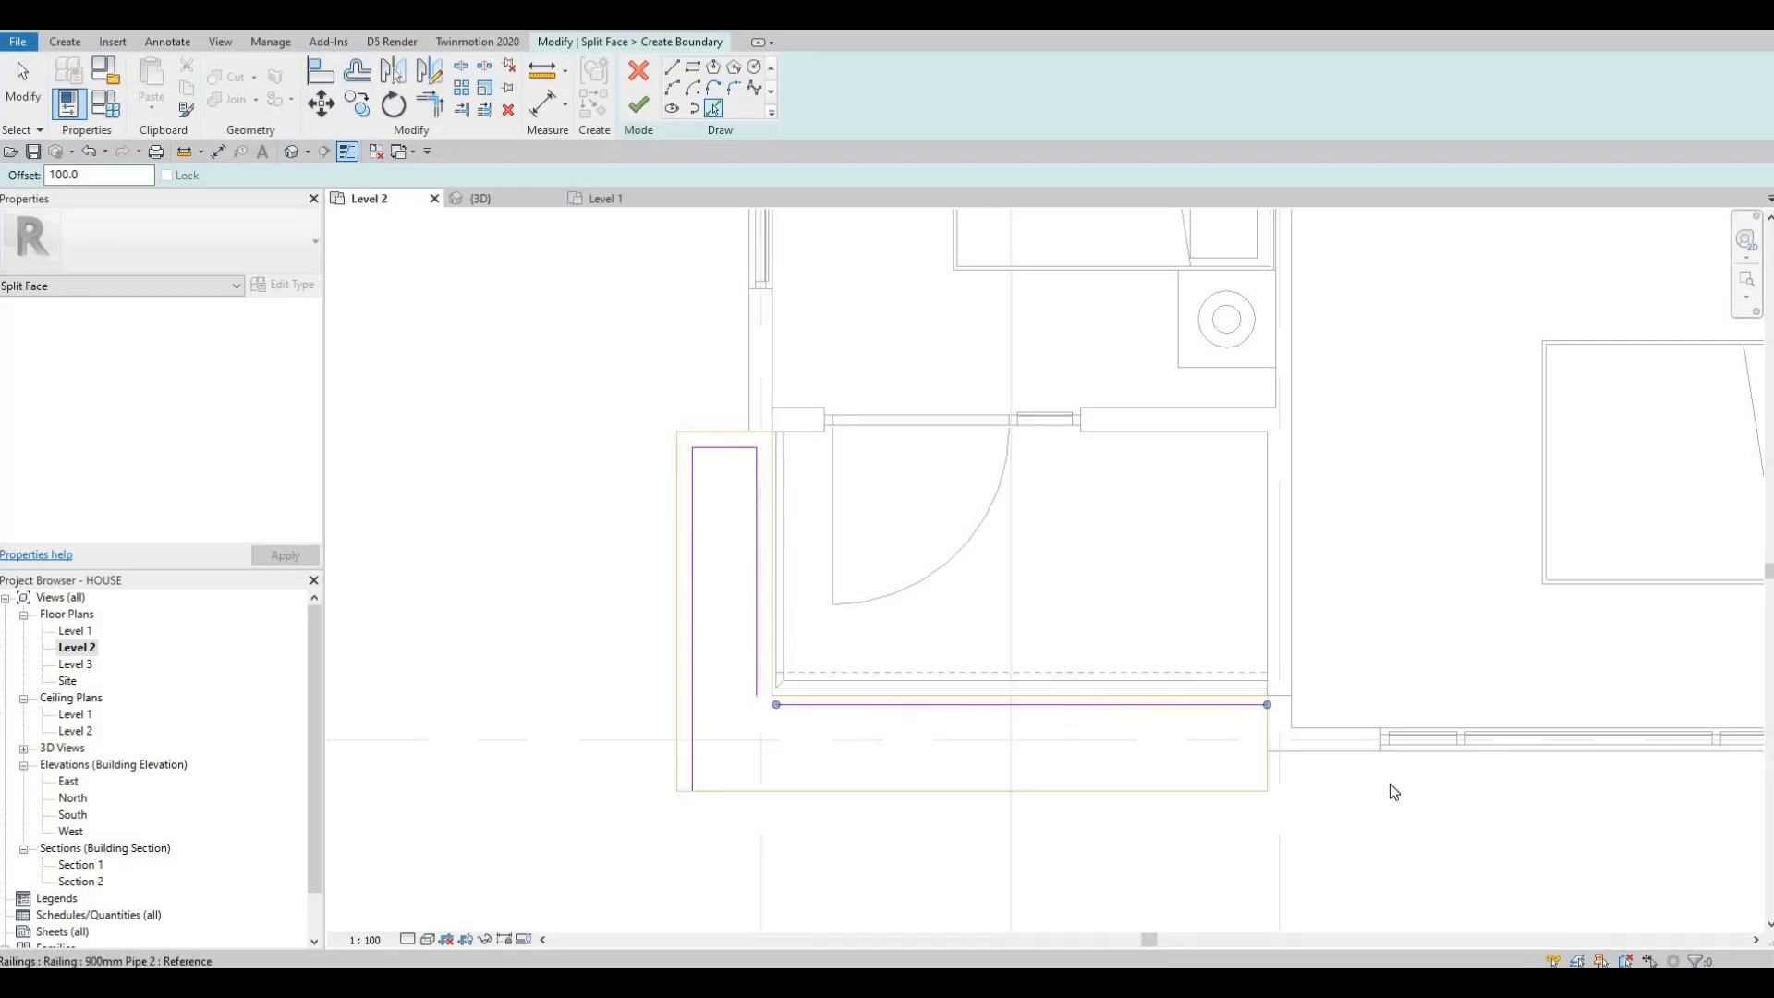
Add split boundary lines 100 mm inside the front strip's end and outer edge, and delete the stray line outside the face
{"action": "left_click", "coordinate": [1203, 787]}
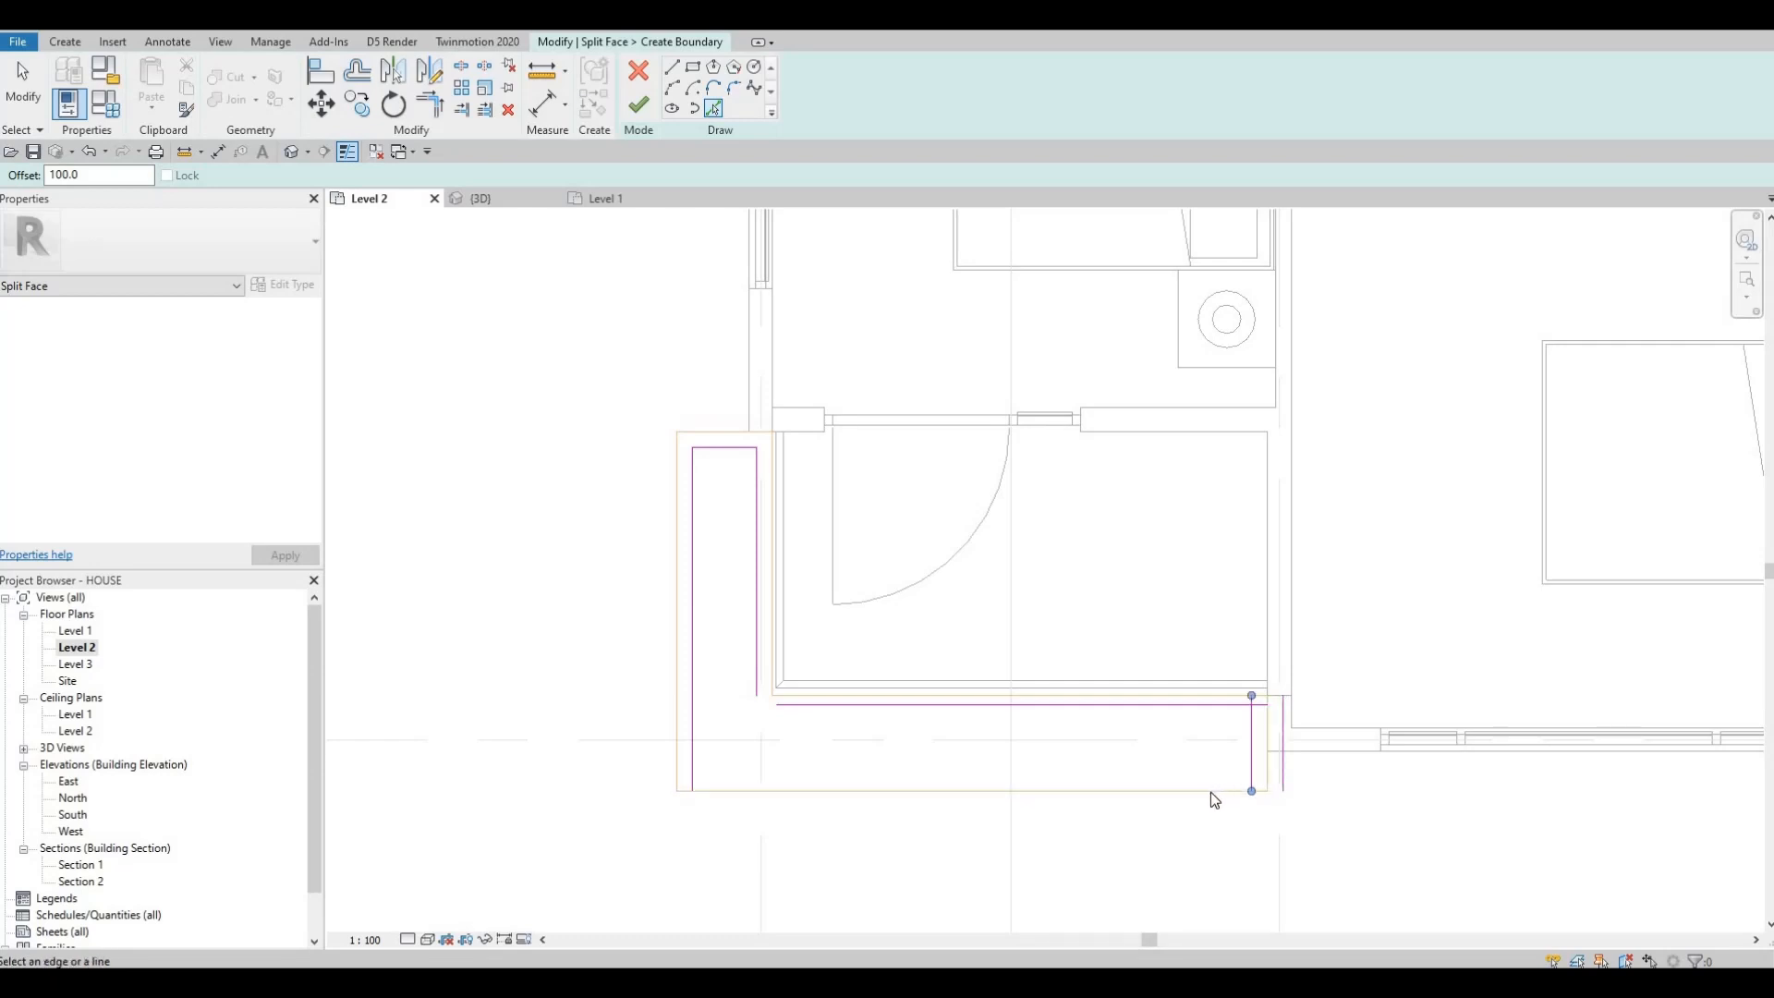
{"action": "left_click", "coordinate": [1157, 792]}
{"action": "key", "text": "Escape"}
{"action": "key", "text": "Escape"}
{"action": "key", "text": "Escape"}
{"action": "key", "text": "Escape"}
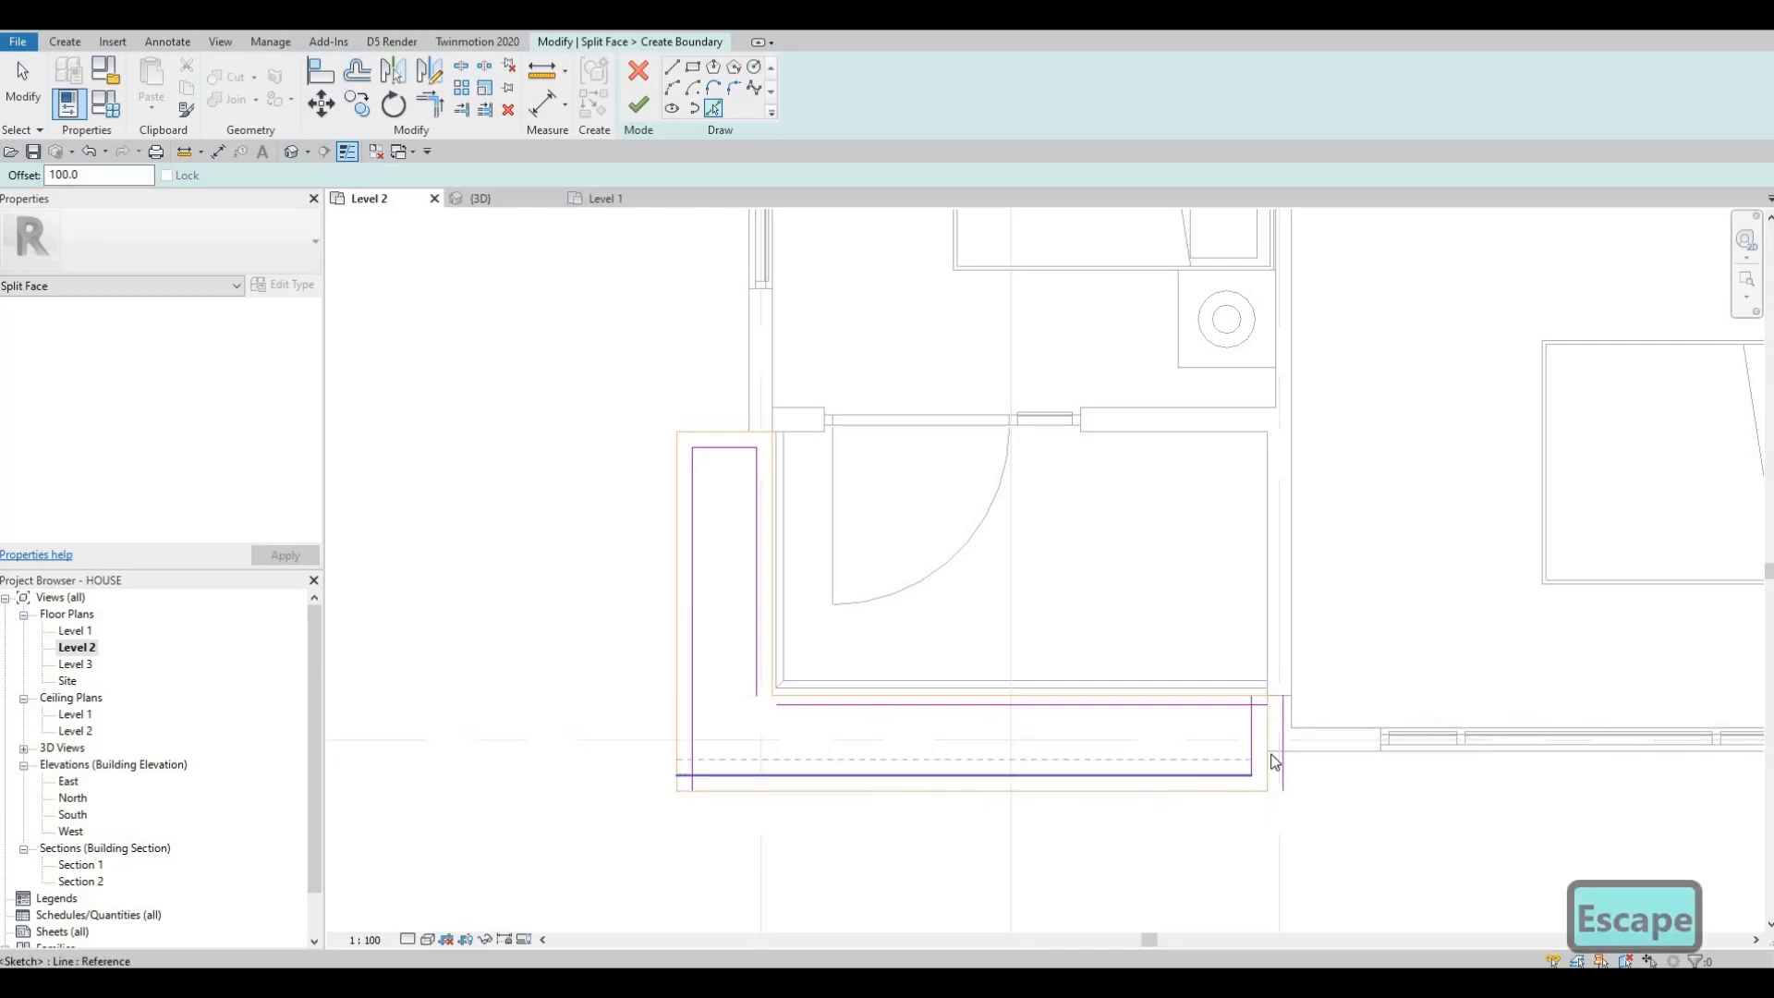
{"action": "left_click", "coordinate": [1290, 752]}
{"action": "key", "text": "Delete"}
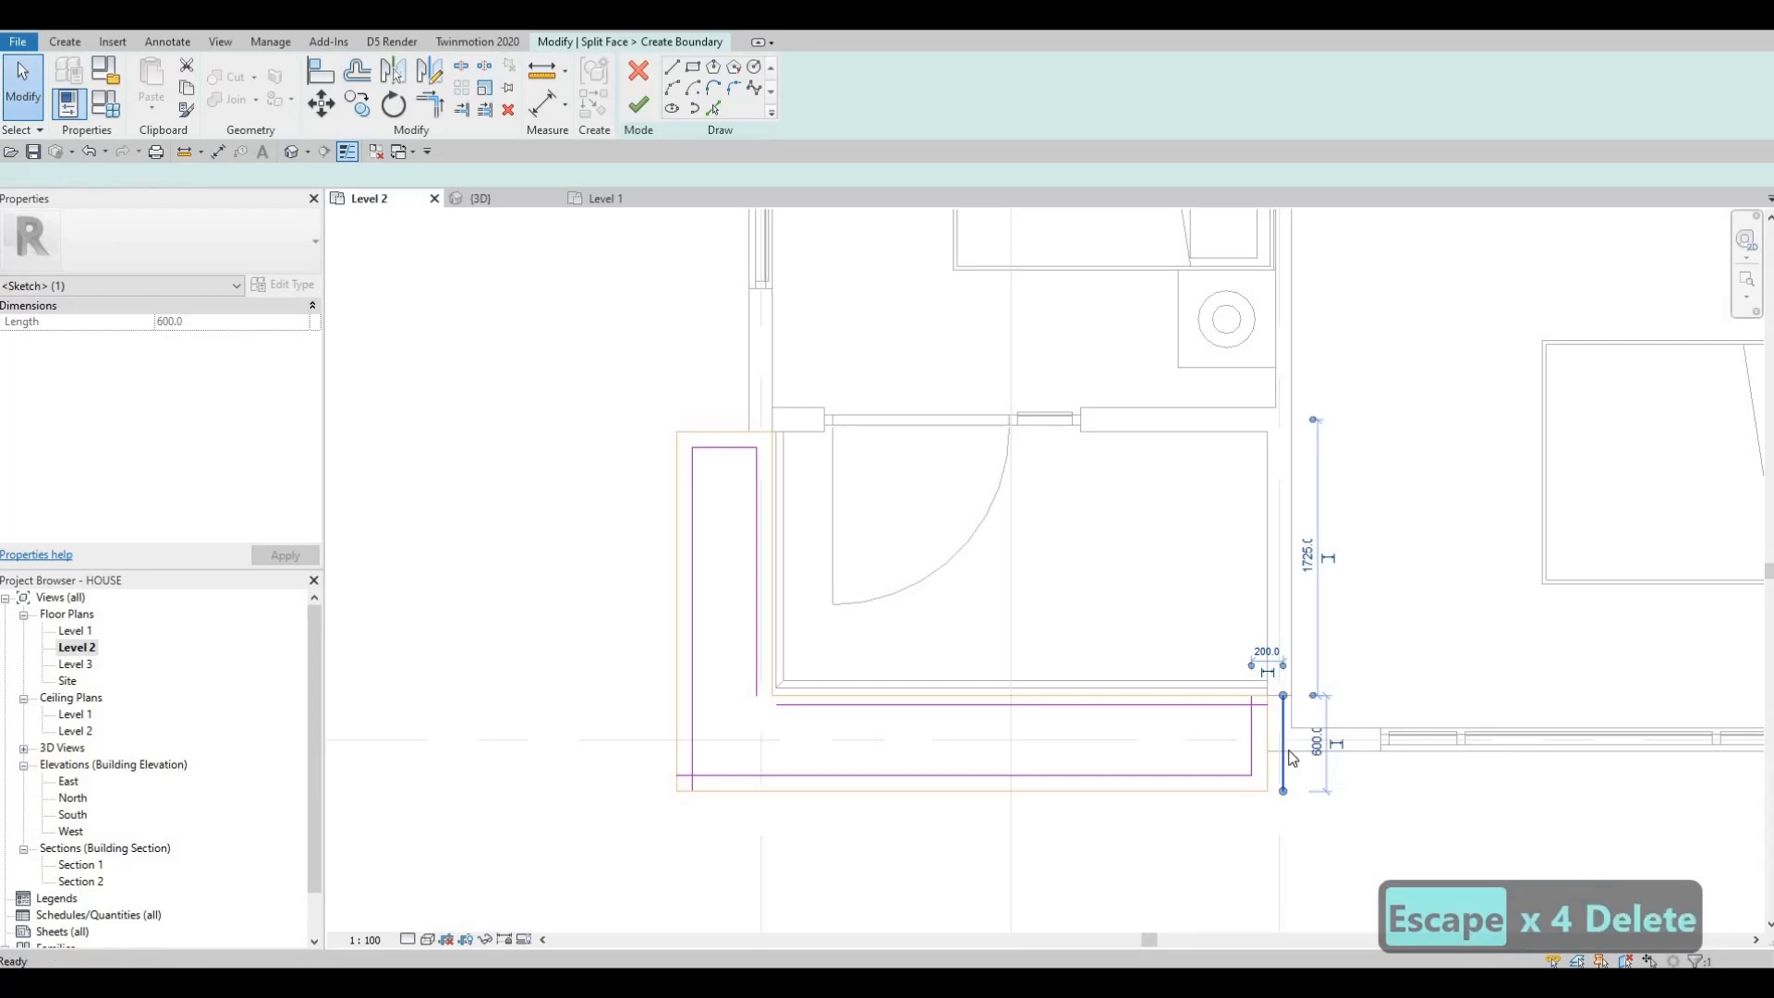
Trim the split boundary lines into closed corners at the ledge's inner and outer bends and finish the Split Face sketch
{"action": "key", "text": "t"}
{"action": "key", "text": "r"}
{"action": "left_click", "coordinate": [1216, 704]}
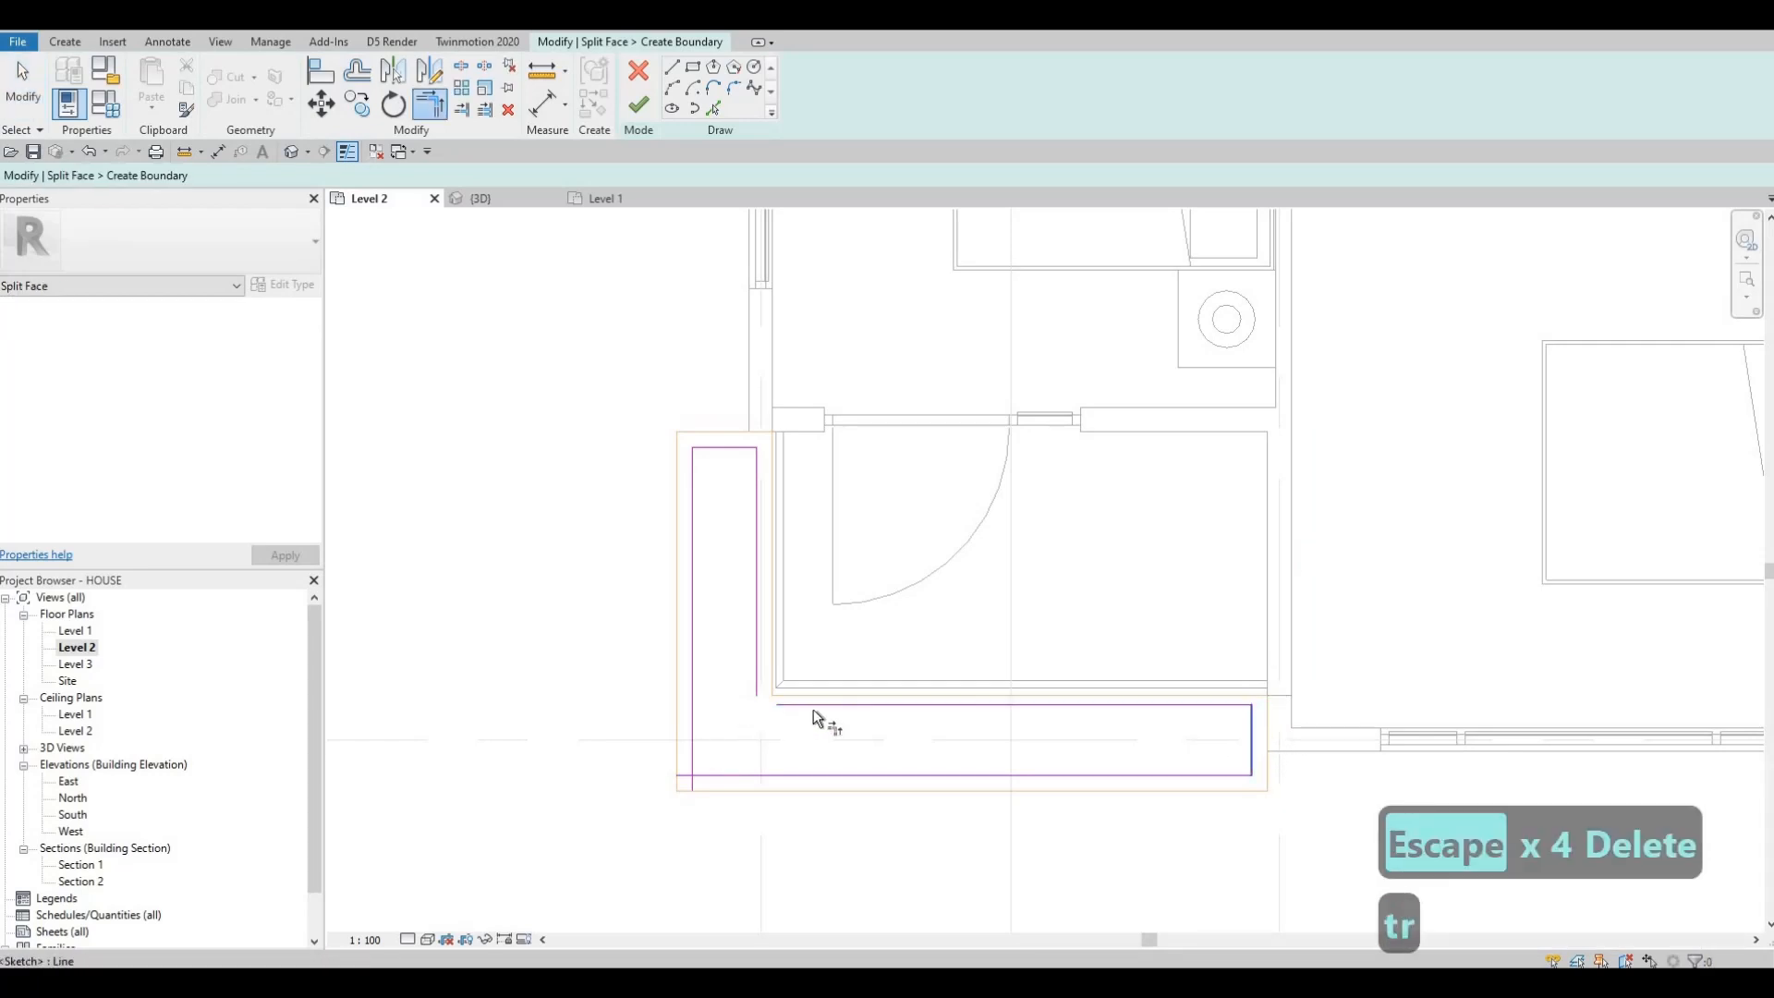
{"action": "left_click", "coordinate": [756, 651]}
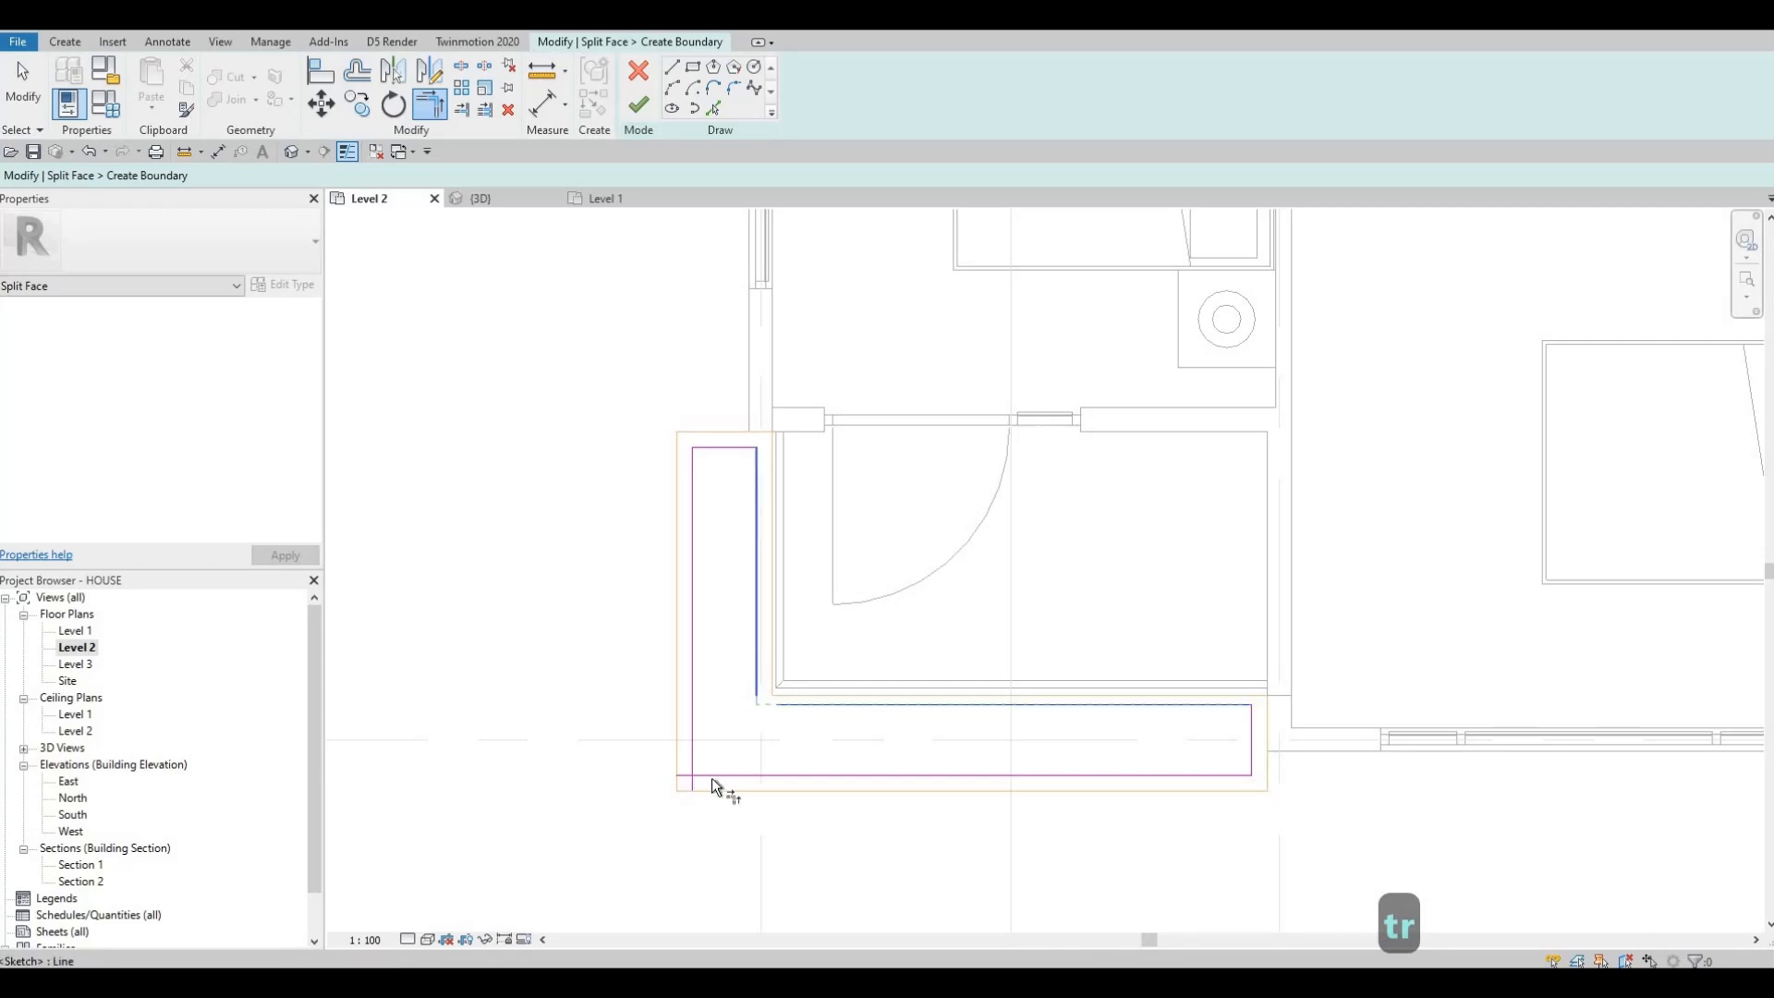
{"action": "left_click", "coordinate": [711, 776]}
{"action": "left_click", "coordinate": [693, 746]}
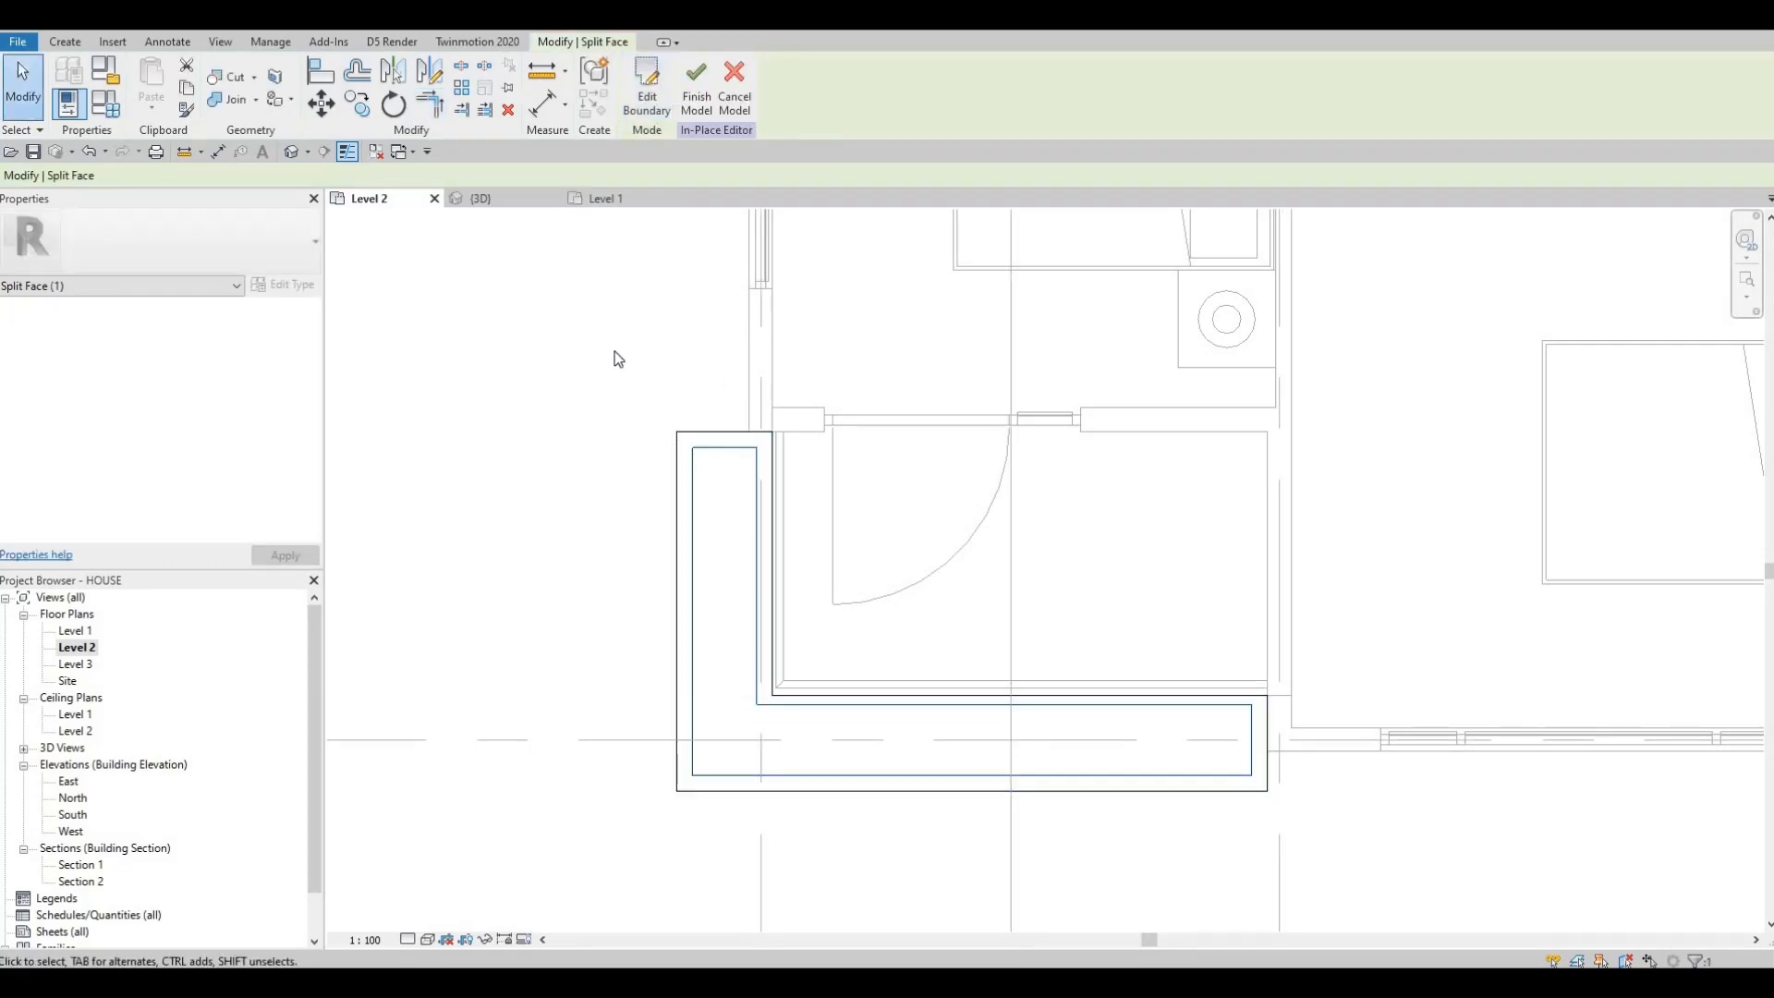
Start the Paint tool and search the project materials for "grass" and "plant", clearing each search
{"action": "left_click", "coordinate": [276, 105]}
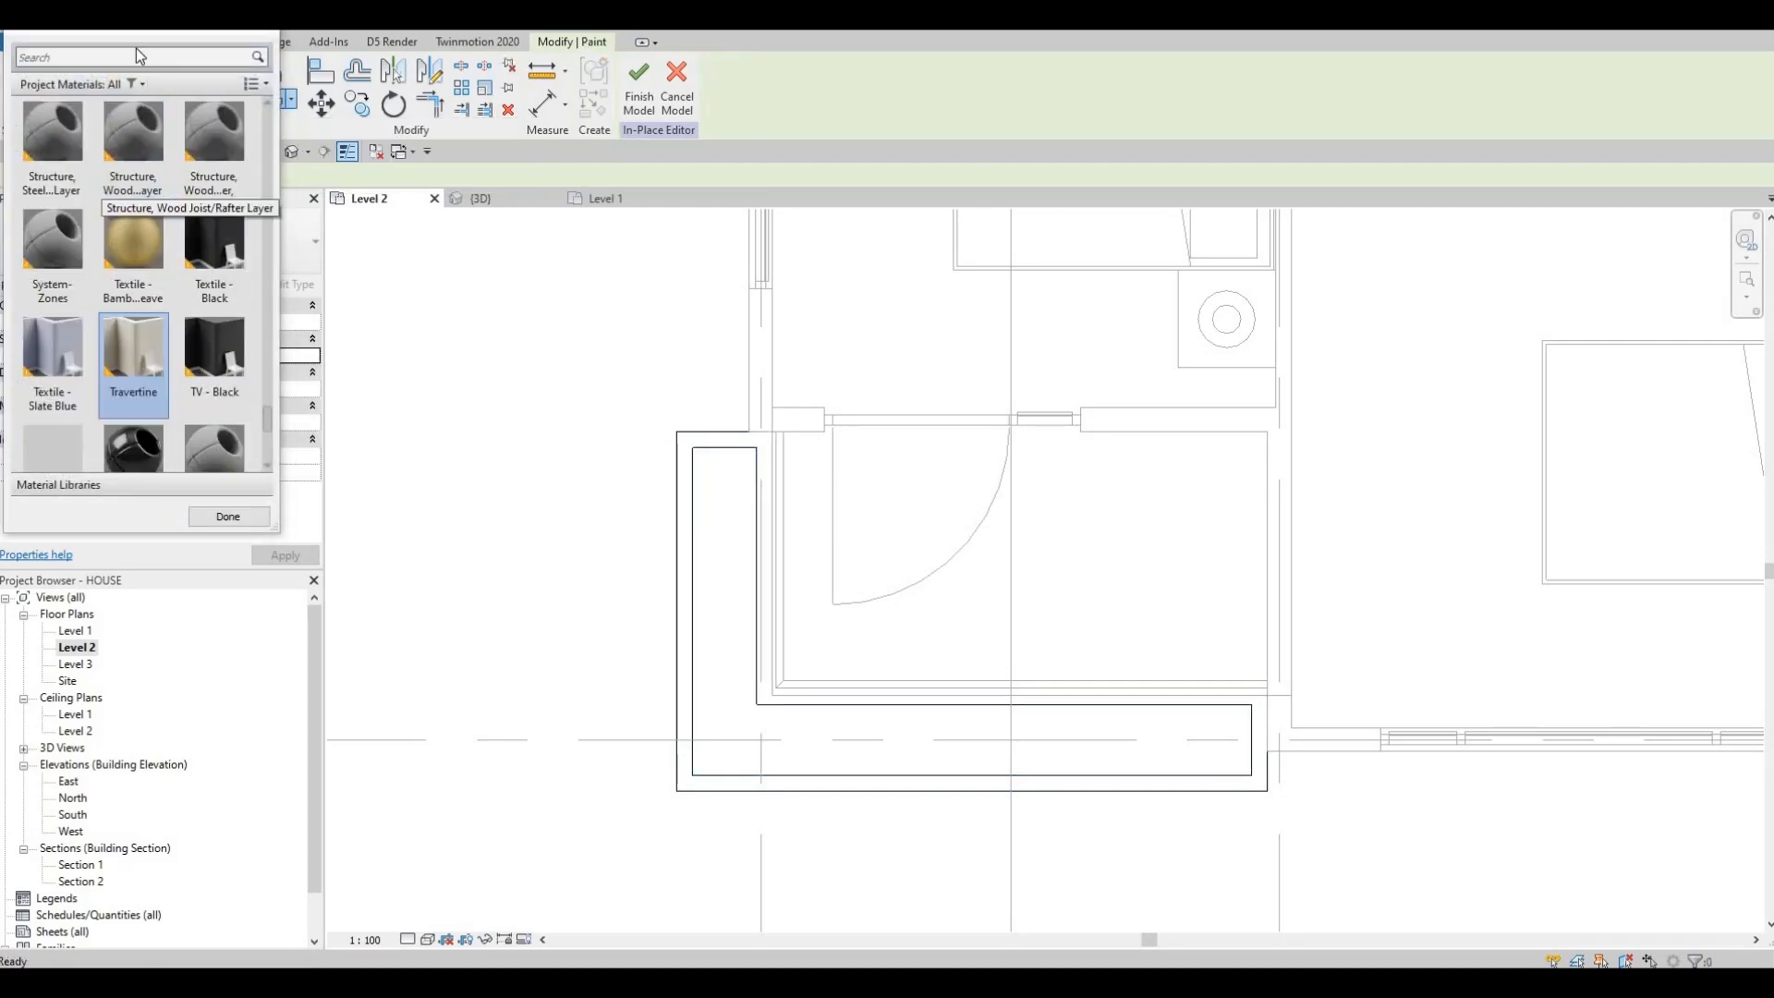
{"action": "left_click", "coordinate": [124, 58]}
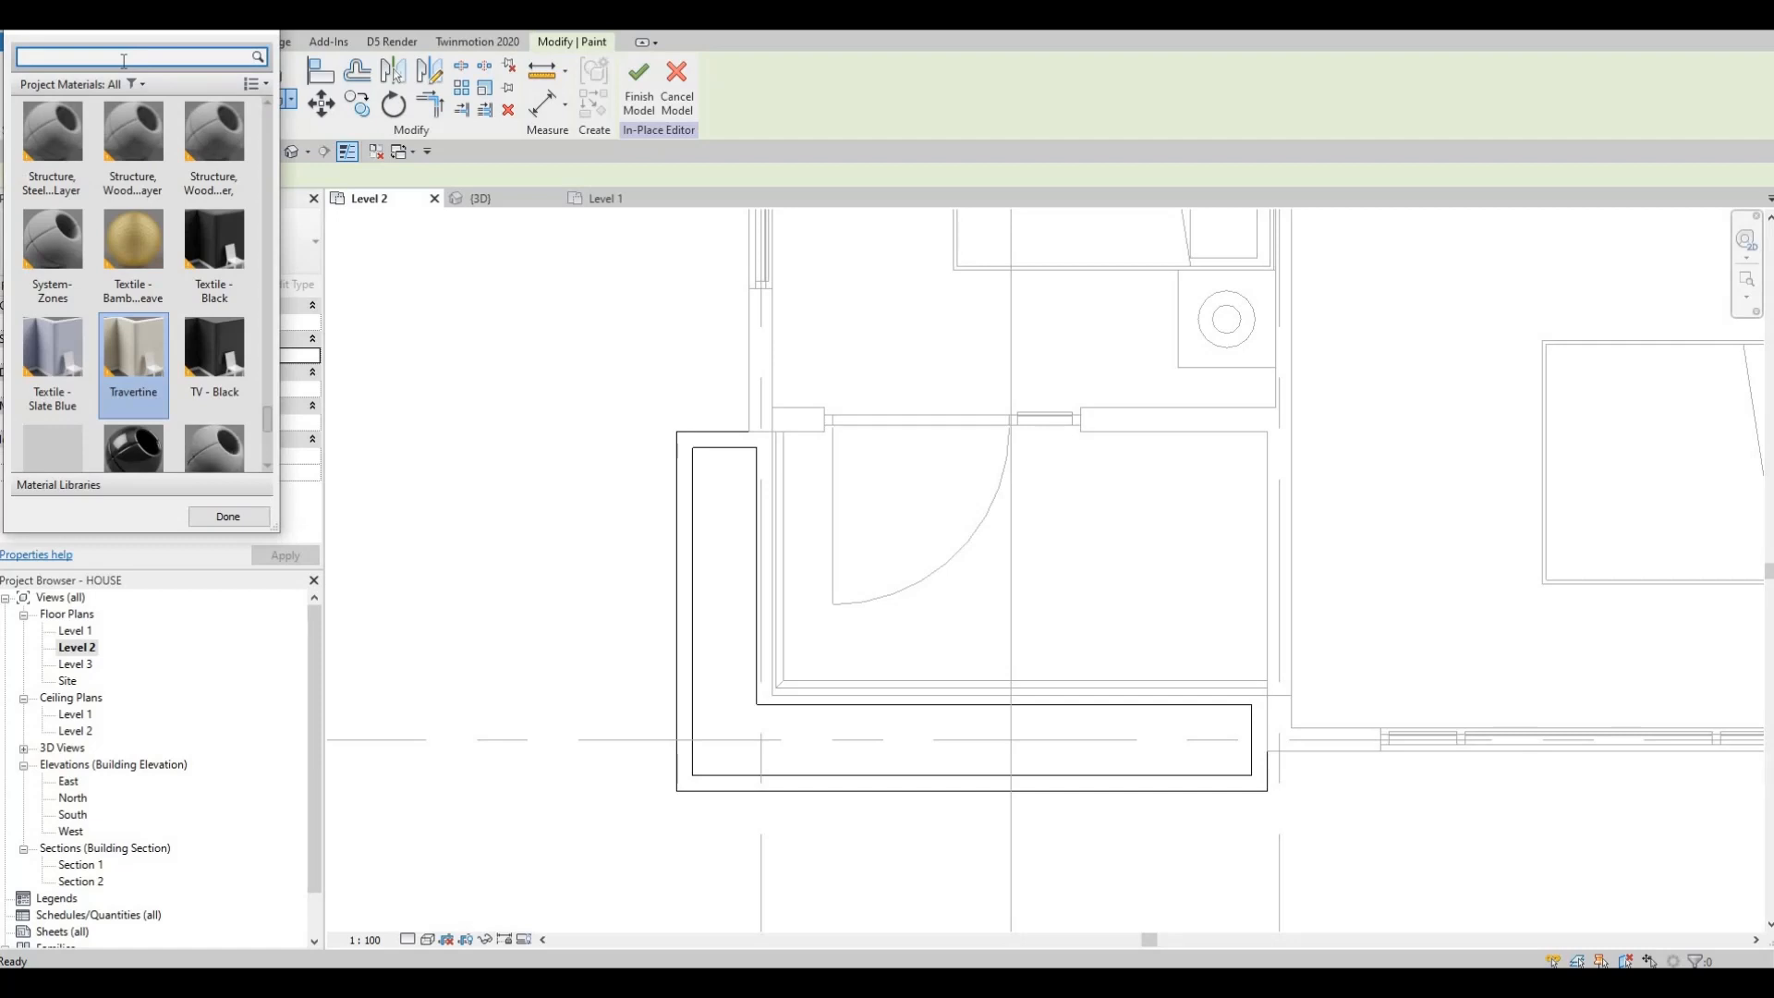
{"action": "type", "text": "grass"}
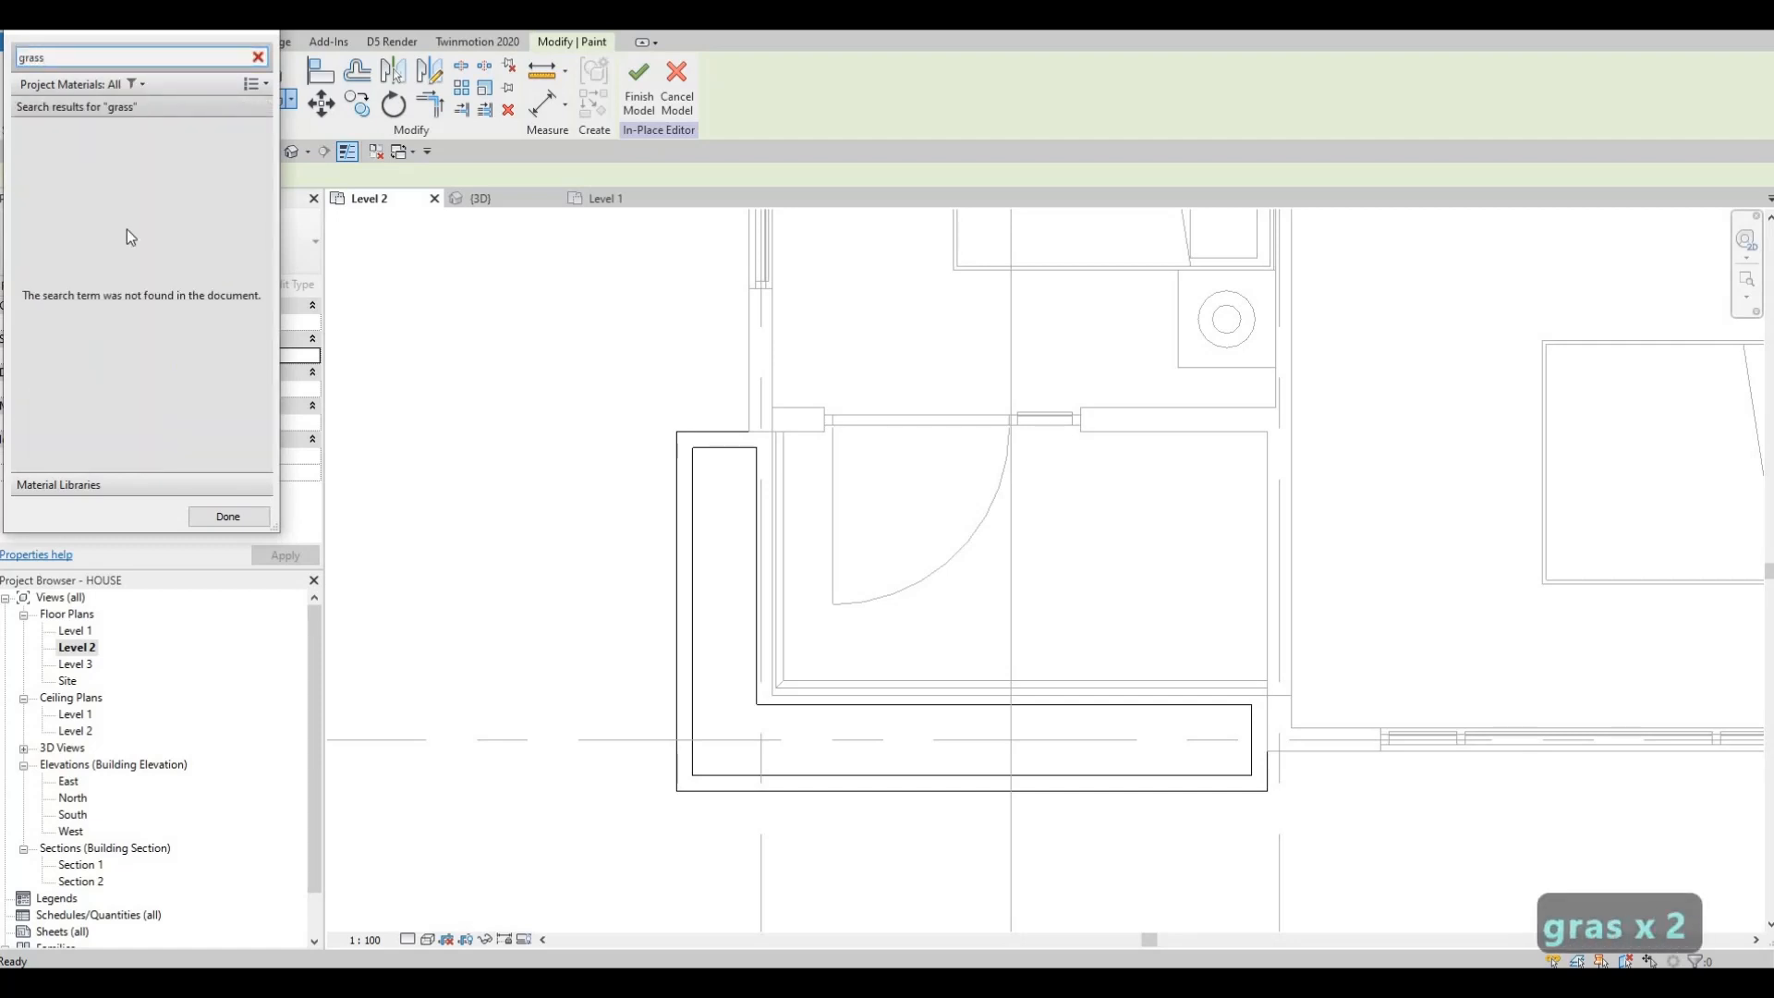
{"action": "key", "text": "BackSpace"}
{"action": "key", "text": "BackSpace"}
{"action": "key", "text": "BackSpace"}
{"action": "key", "text": "BackSpace"}
{"action": "key", "text": "BackSpace"}
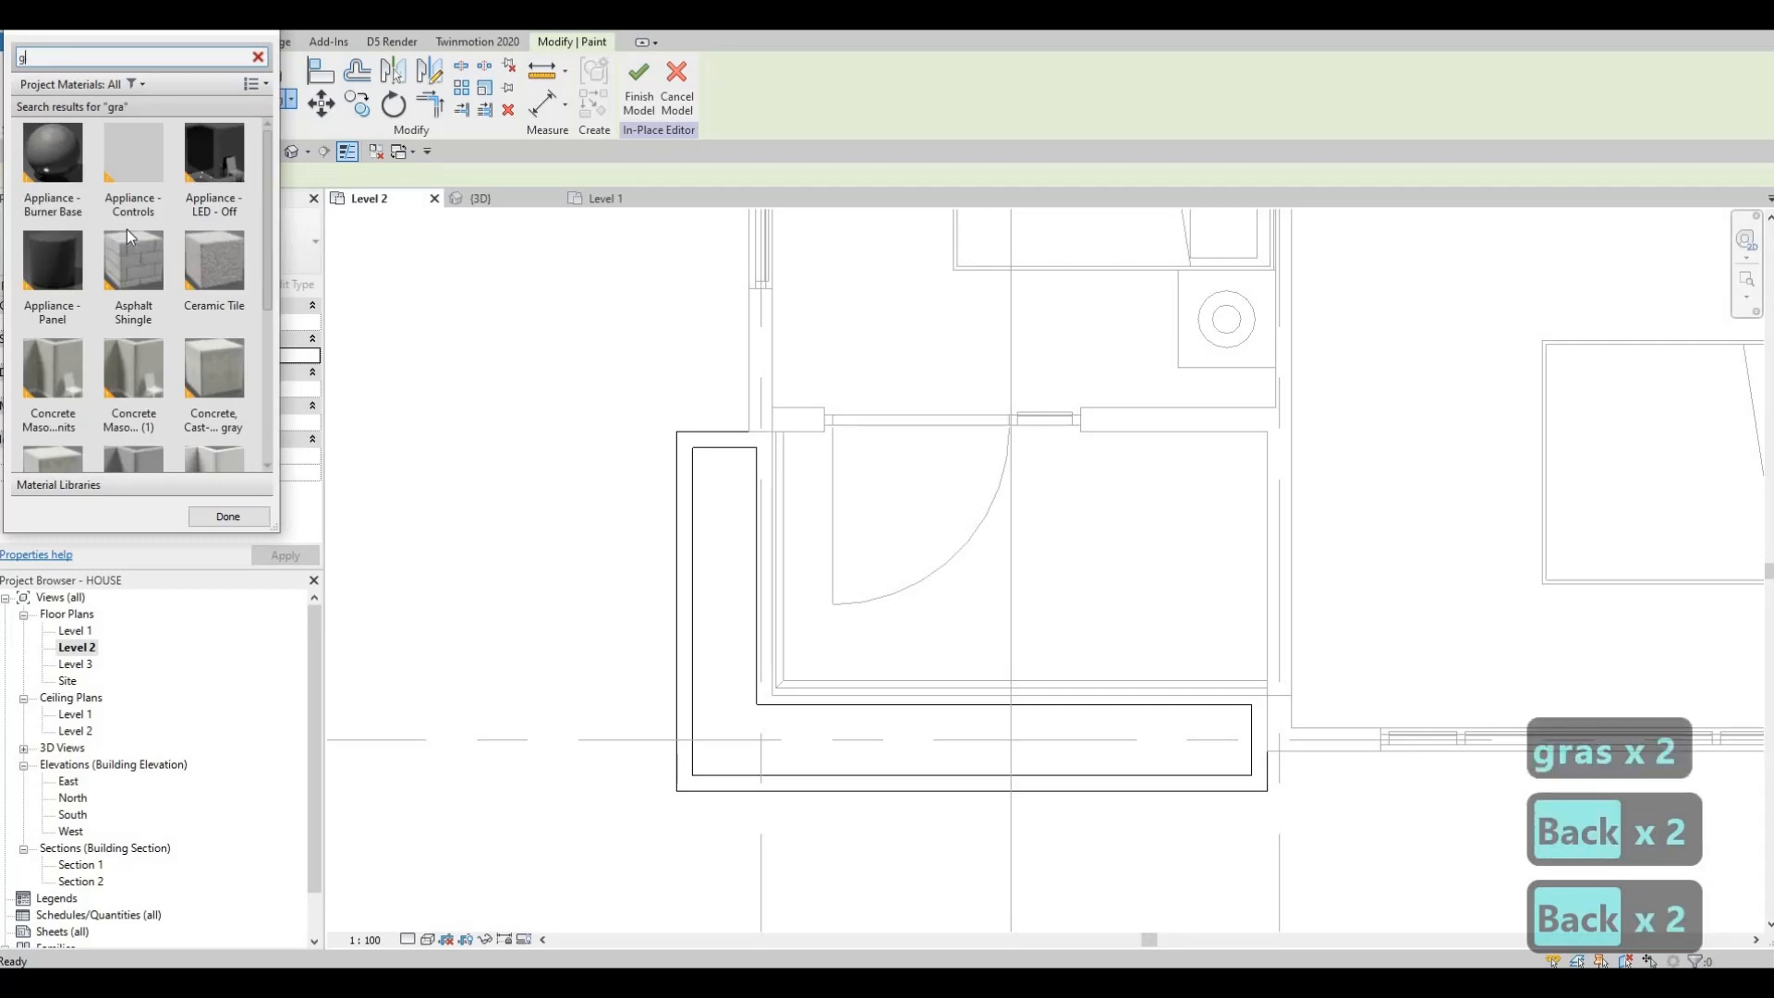
{"action": "type", "text": "plant"}
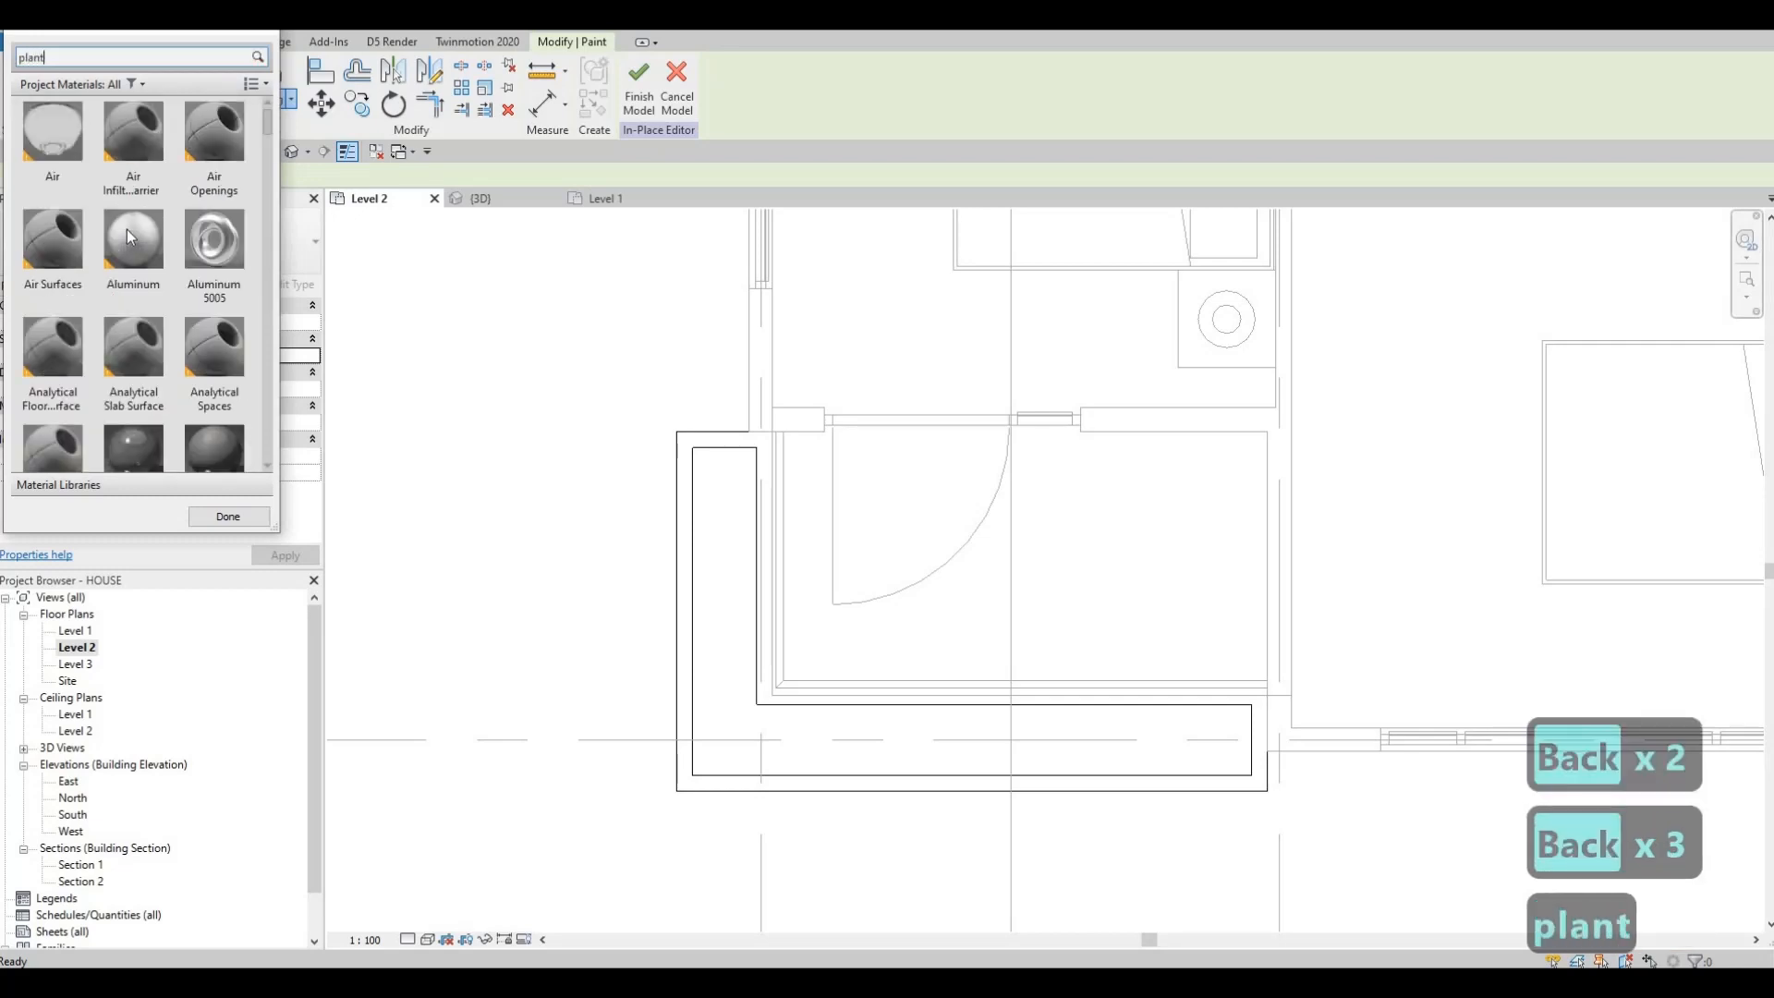
{"action": "key", "text": "BackSpace"}
{"action": "key", "text": "BackSpace"}
{"action": "key", "text": "BackSpace"}
{"action": "key", "text": "BackSpace"}
{"action": "key", "text": "BackSpace"}
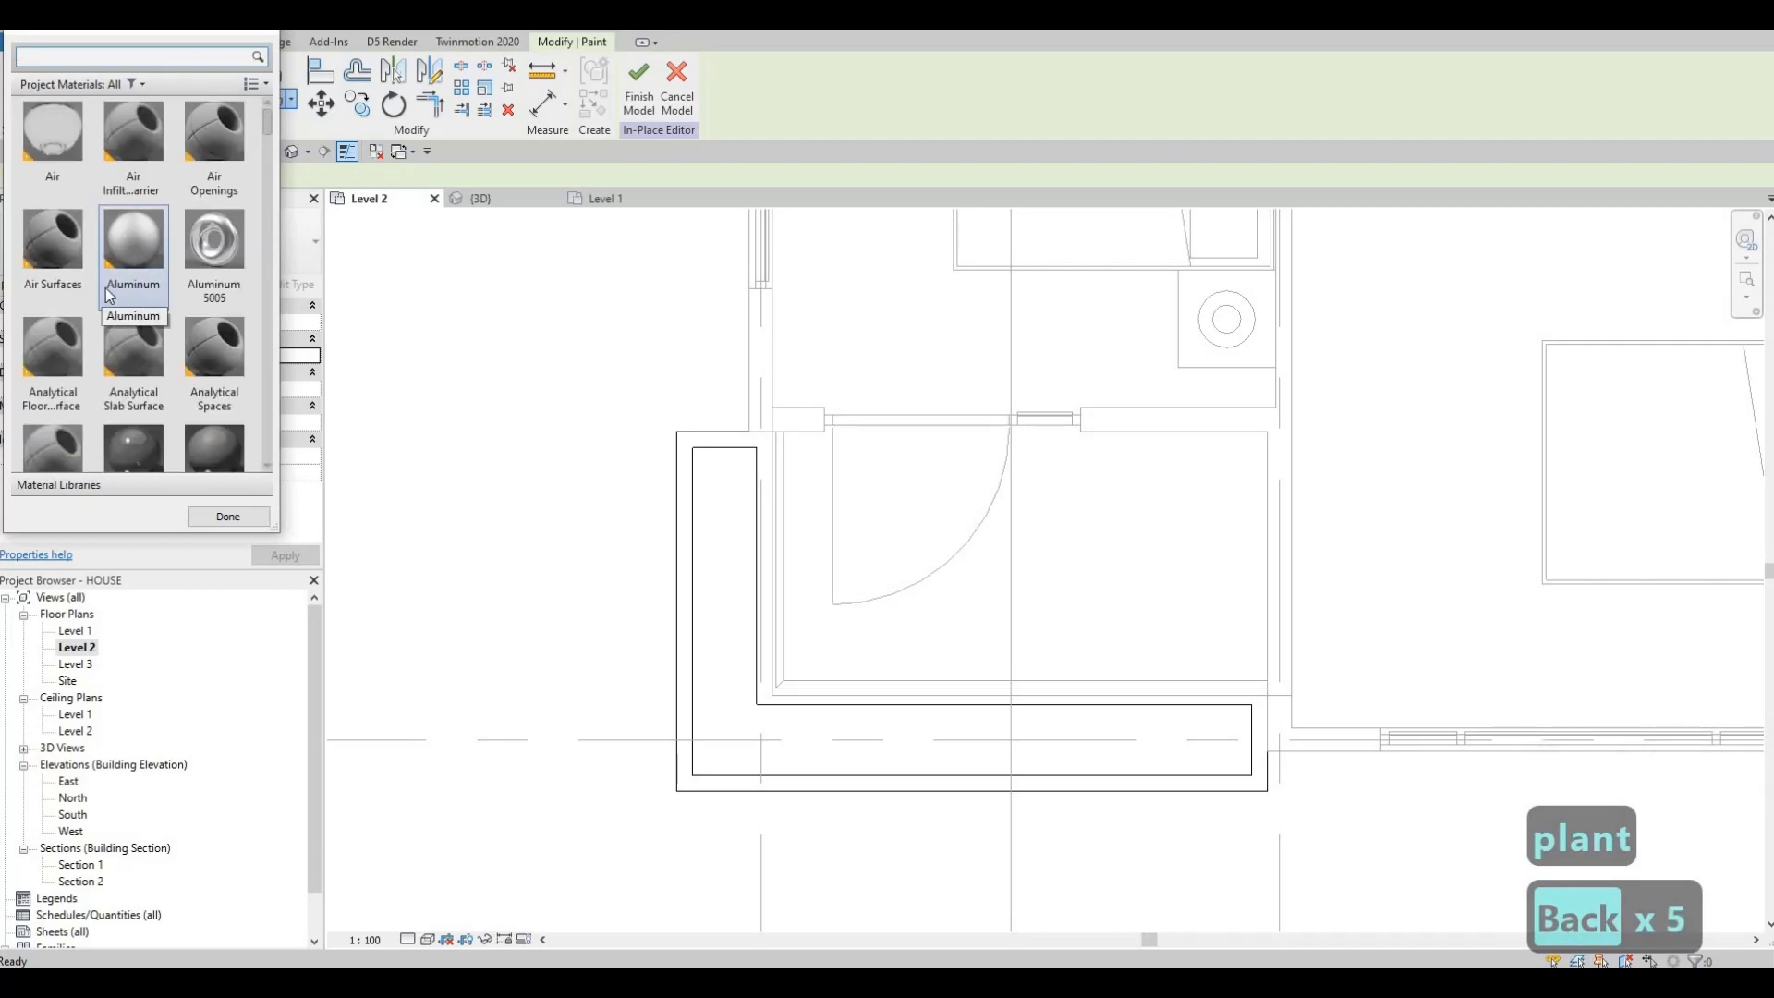
Look through the project materials for one suited to the ledge's inner region
{"action": "scroll", "coordinate": [92, 305], "scroll_direction": "down", "scroll_amount": 3}
{"action": "scroll", "coordinate": [225, 373], "scroll_direction": "down", "scroll_amount": 5}
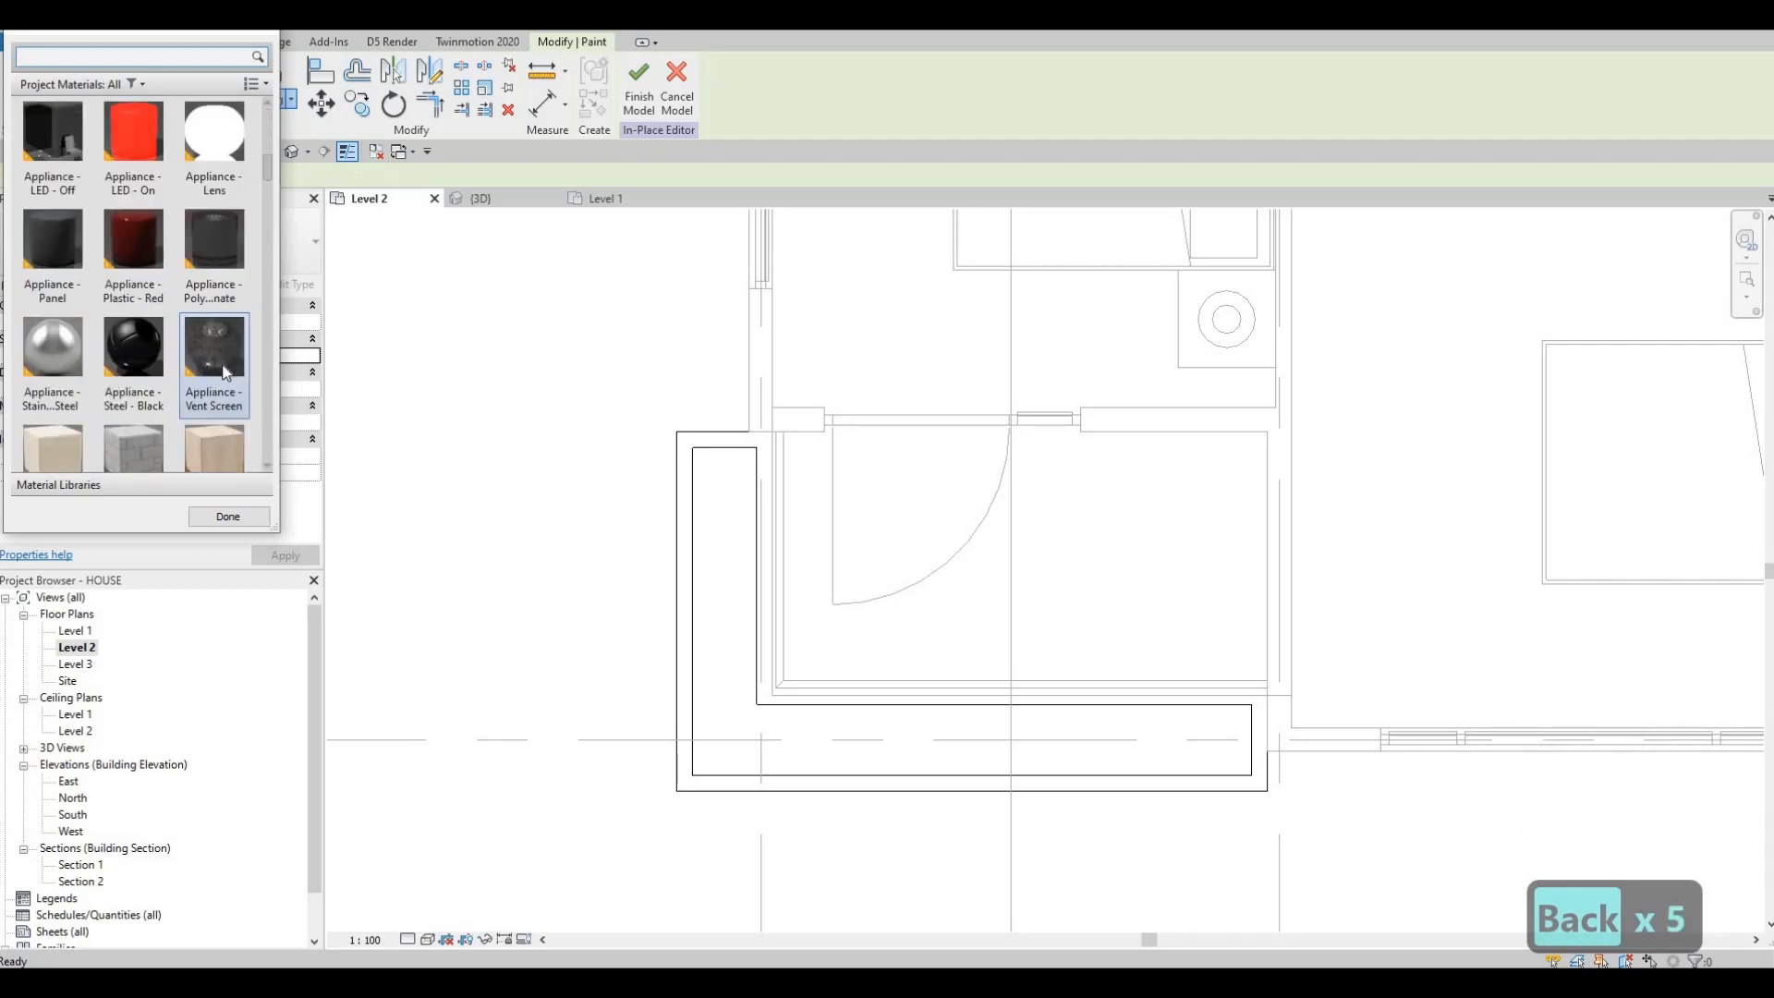
{"action": "scroll", "coordinate": [118, 374], "scroll_direction": "up", "scroll_amount": 5}
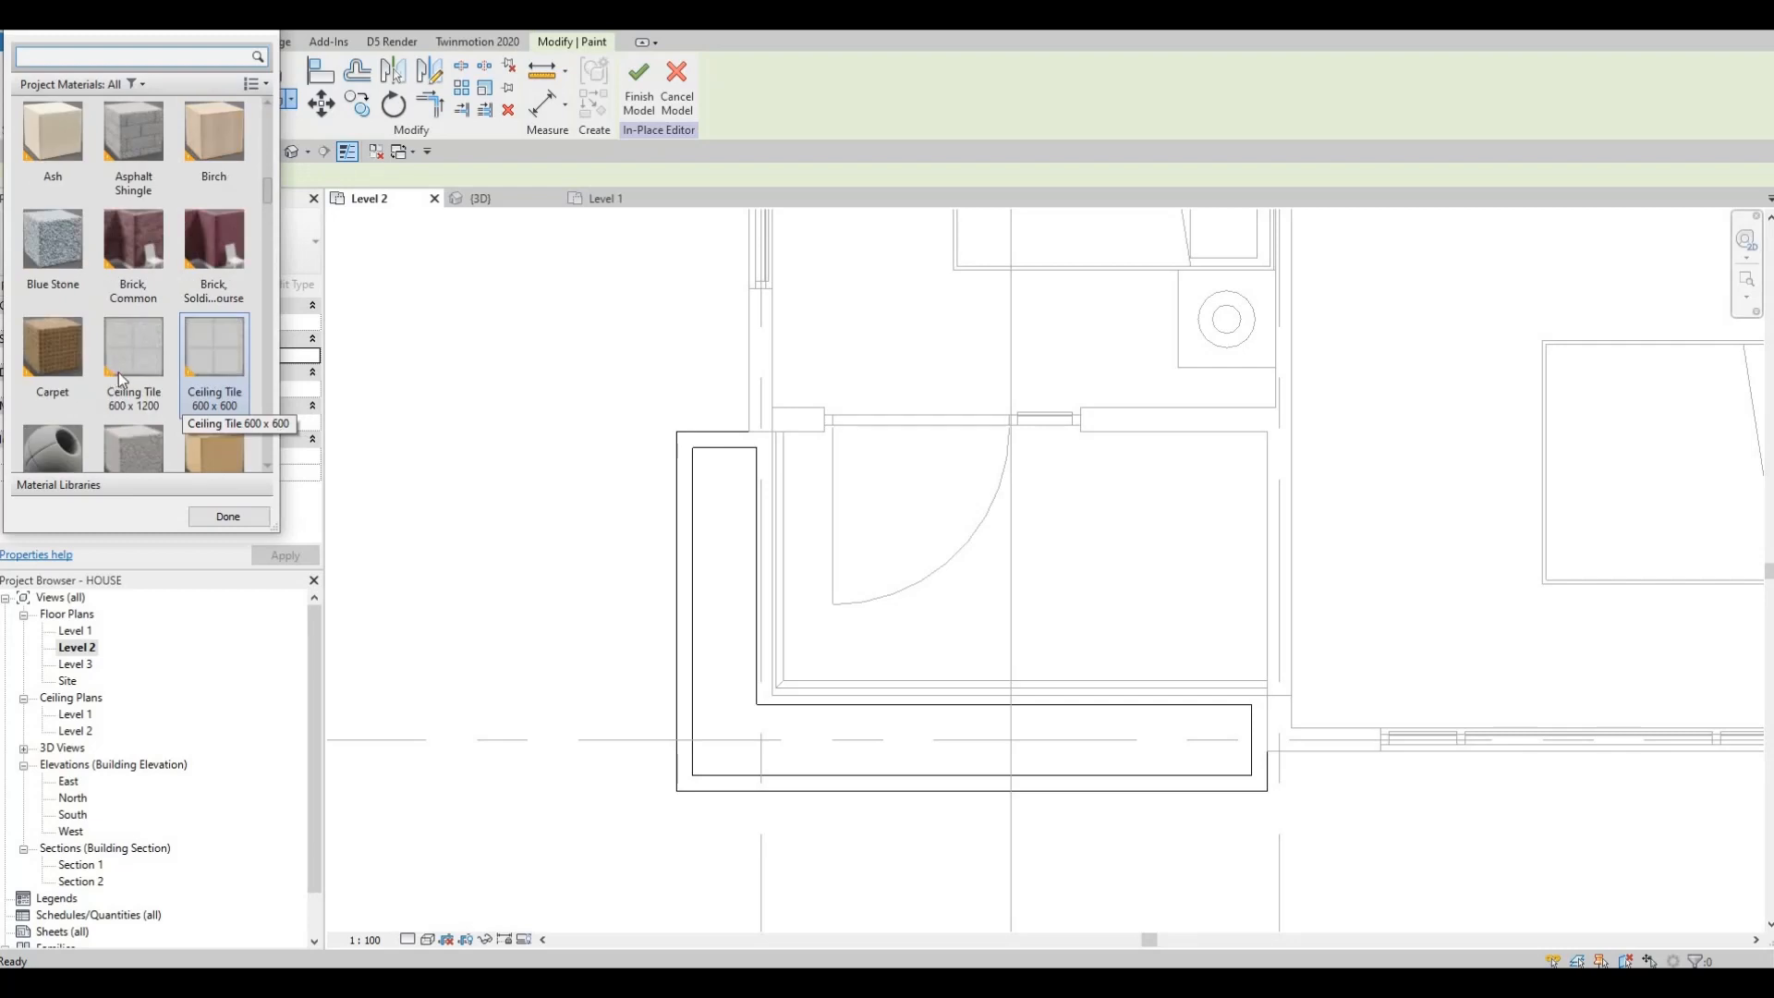
{"action": "scroll", "coordinate": [119, 371], "scroll_direction": "up", "scroll_amount": 4}
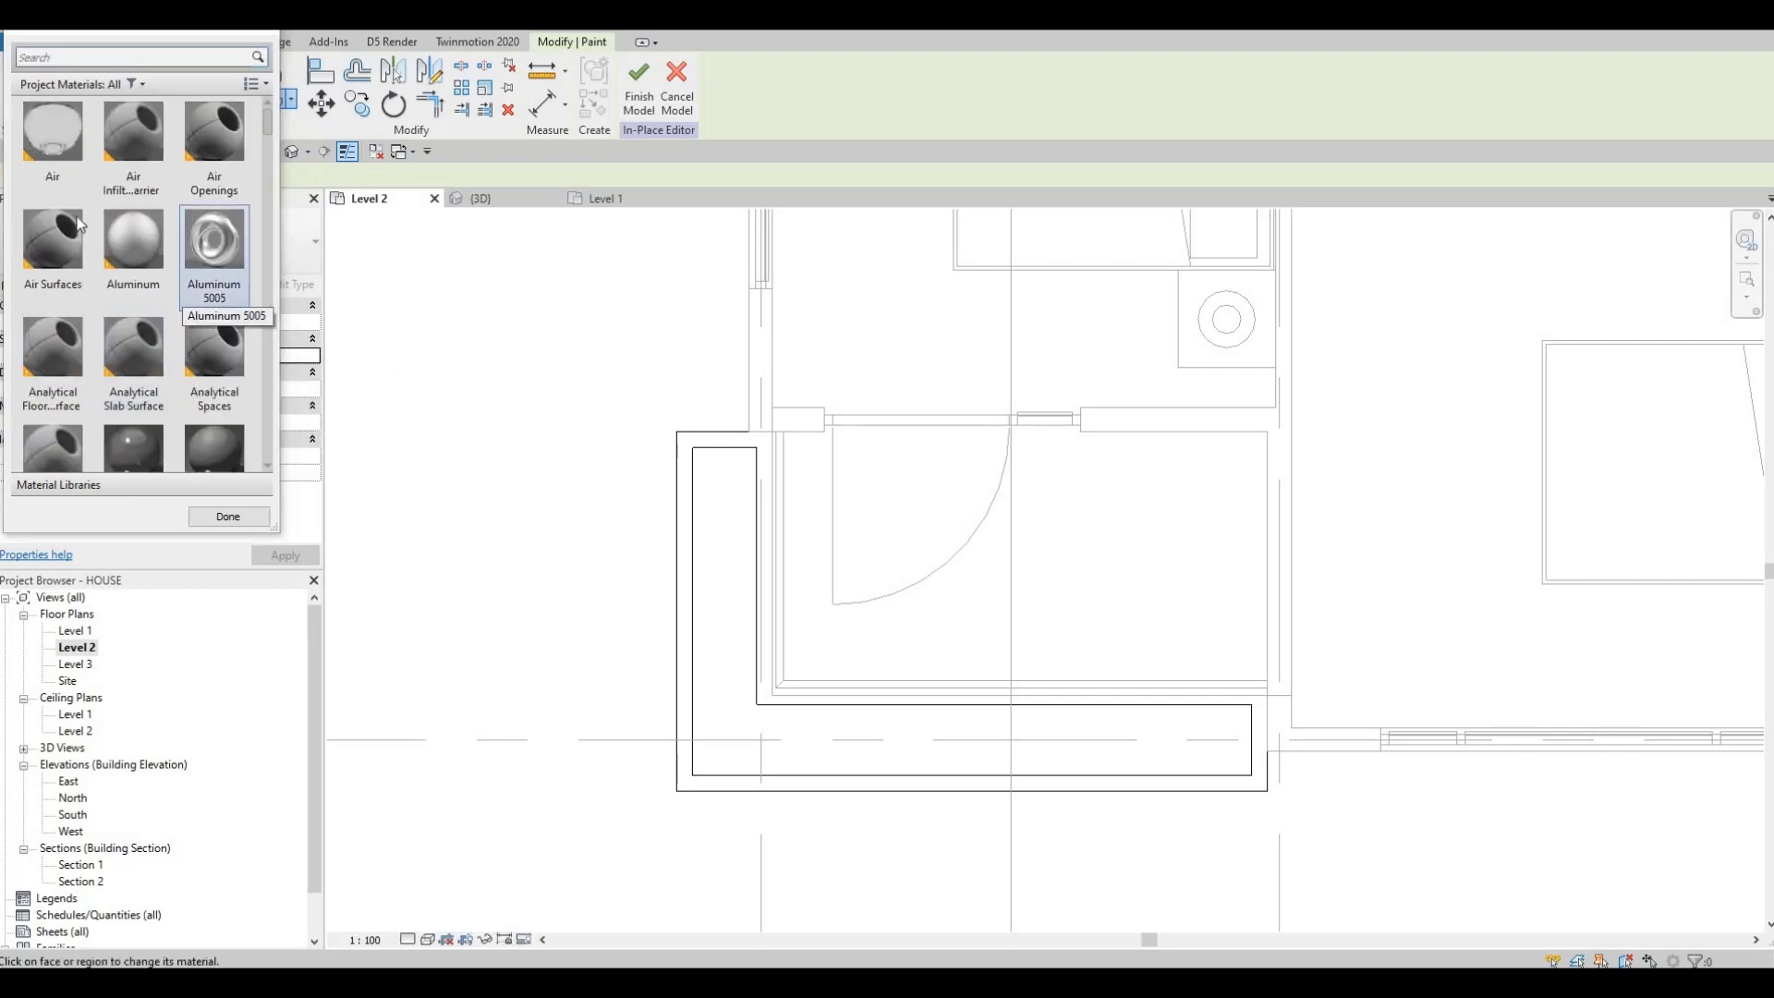
{"action": "left_click", "coordinate": [53, 242]}
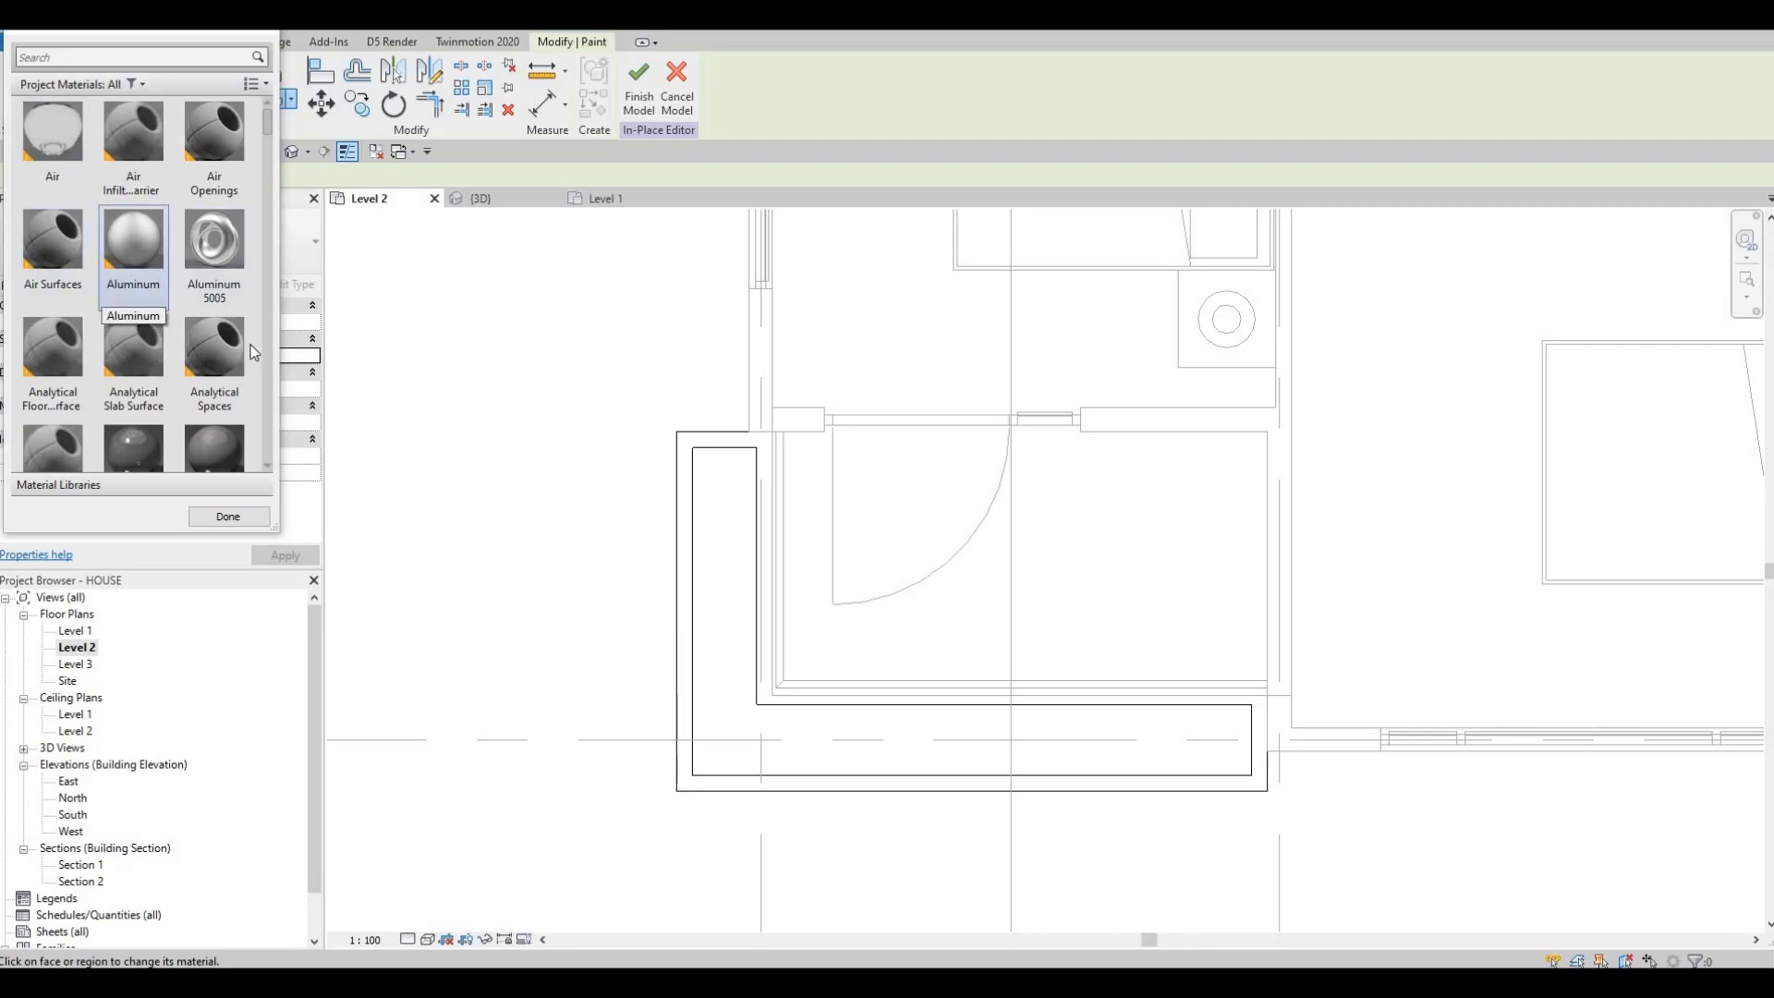
{"action": "left_click", "coordinate": [184, 331]}
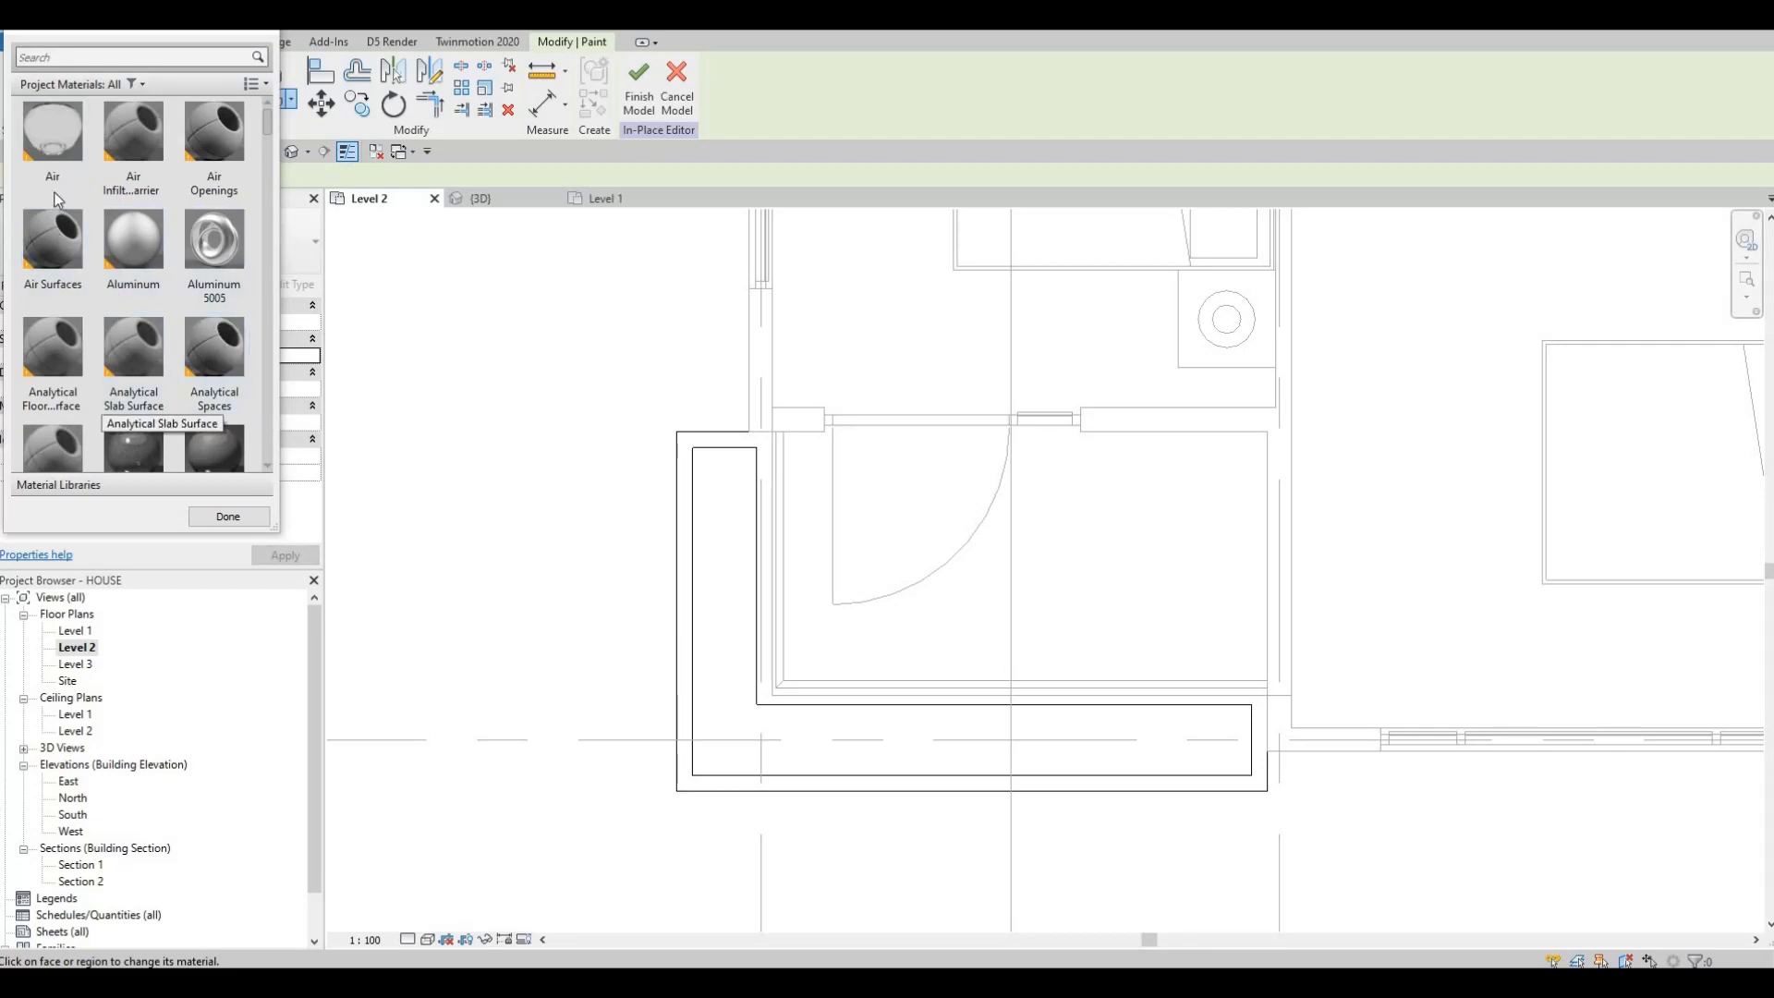
{"action": "left_click", "coordinate": [83, 162]}
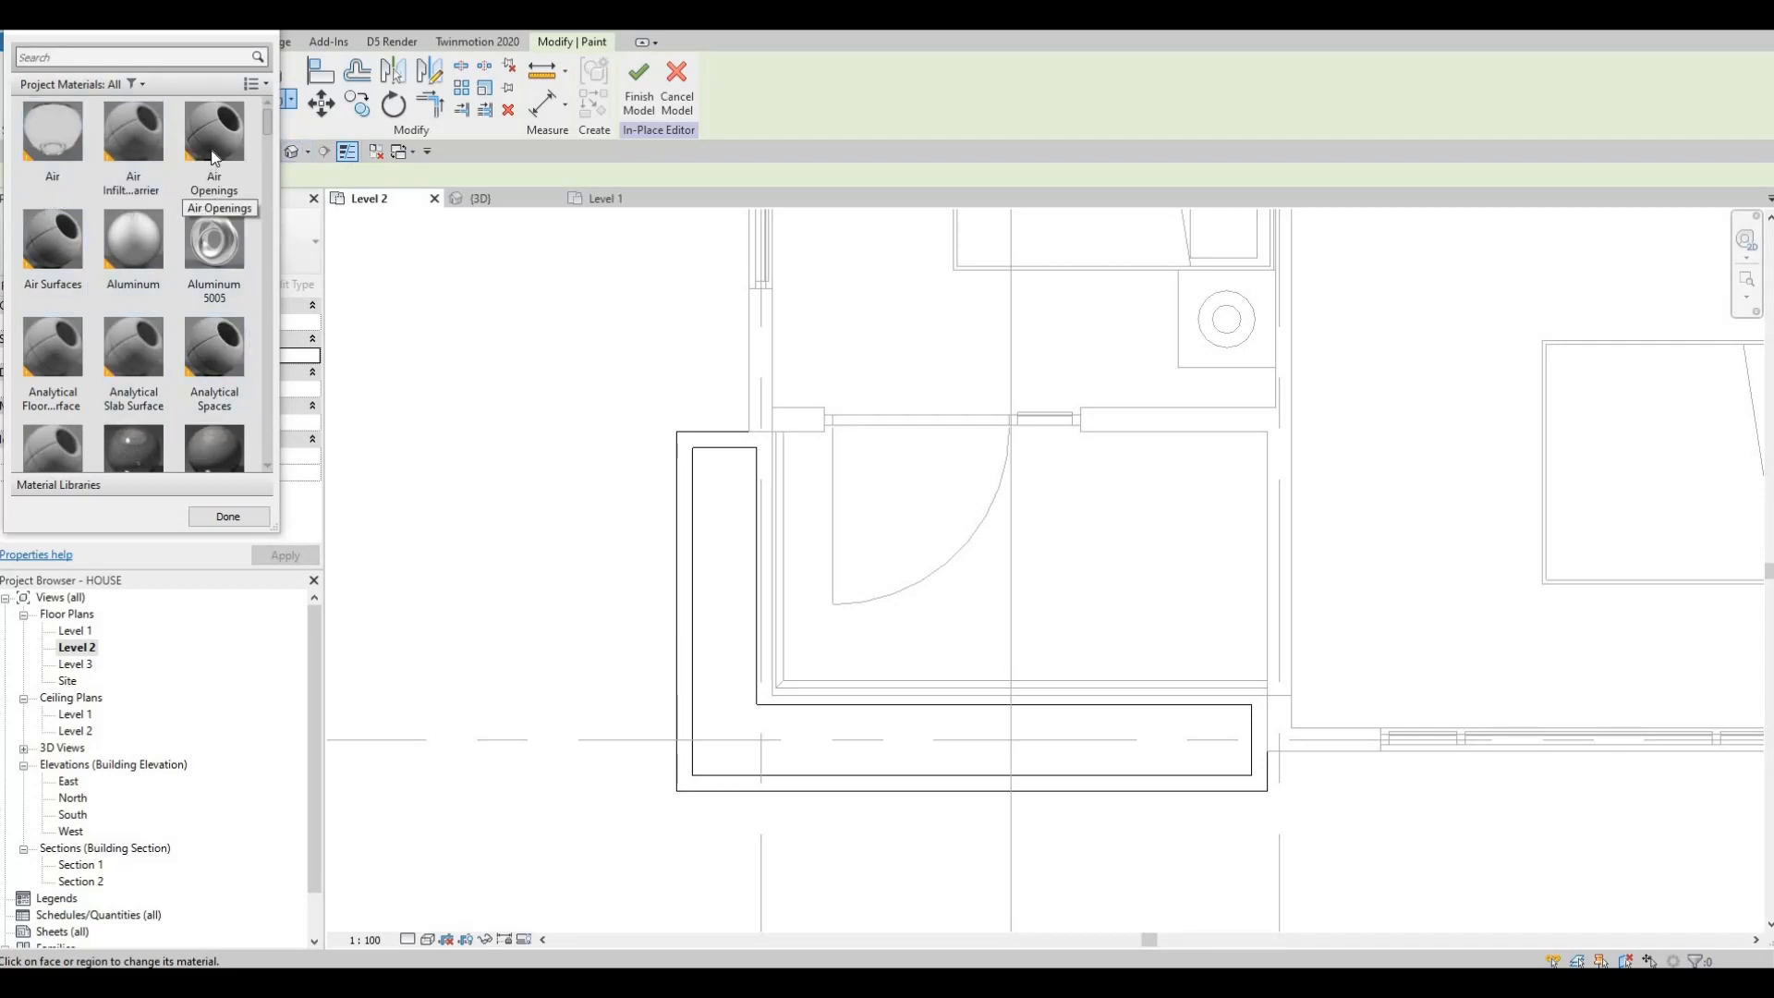
{"action": "left_click", "coordinate": [226, 148]}
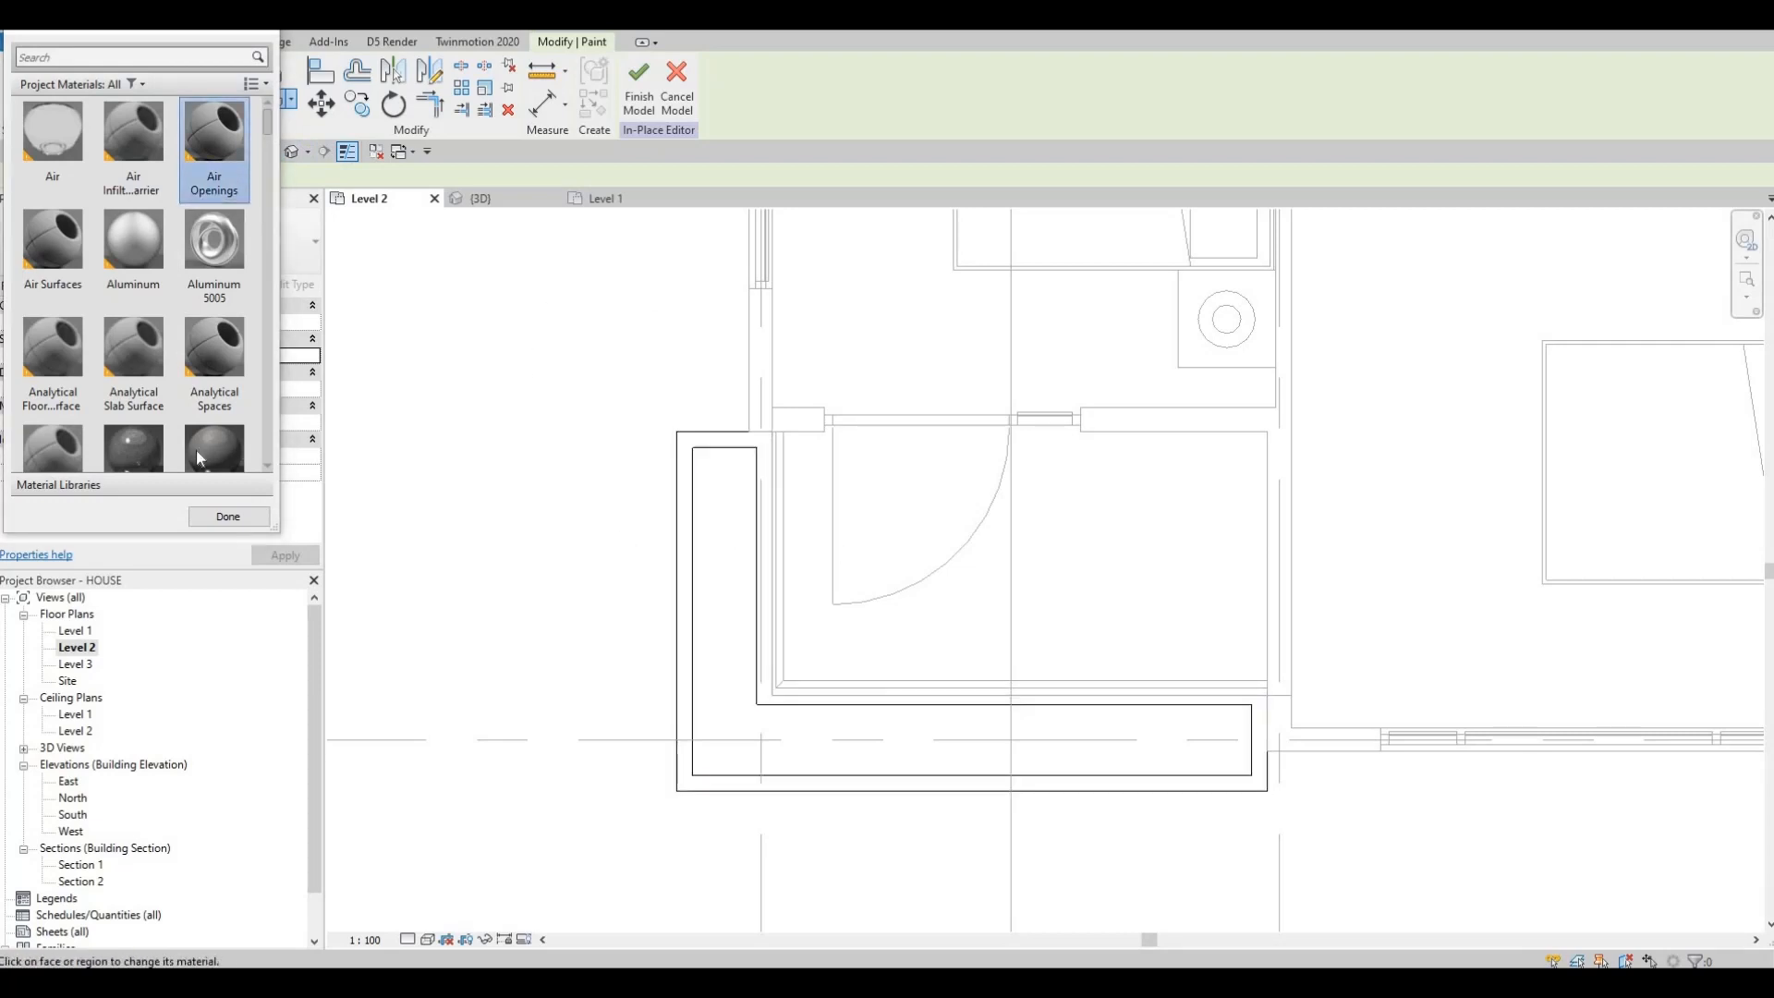
Paint the inner region of the ledge's split top face with Default Mass Roof and finish the in-place model
{"action": "scroll", "coordinate": [157, 338], "scroll_direction": "down", "scroll_amount": 10}
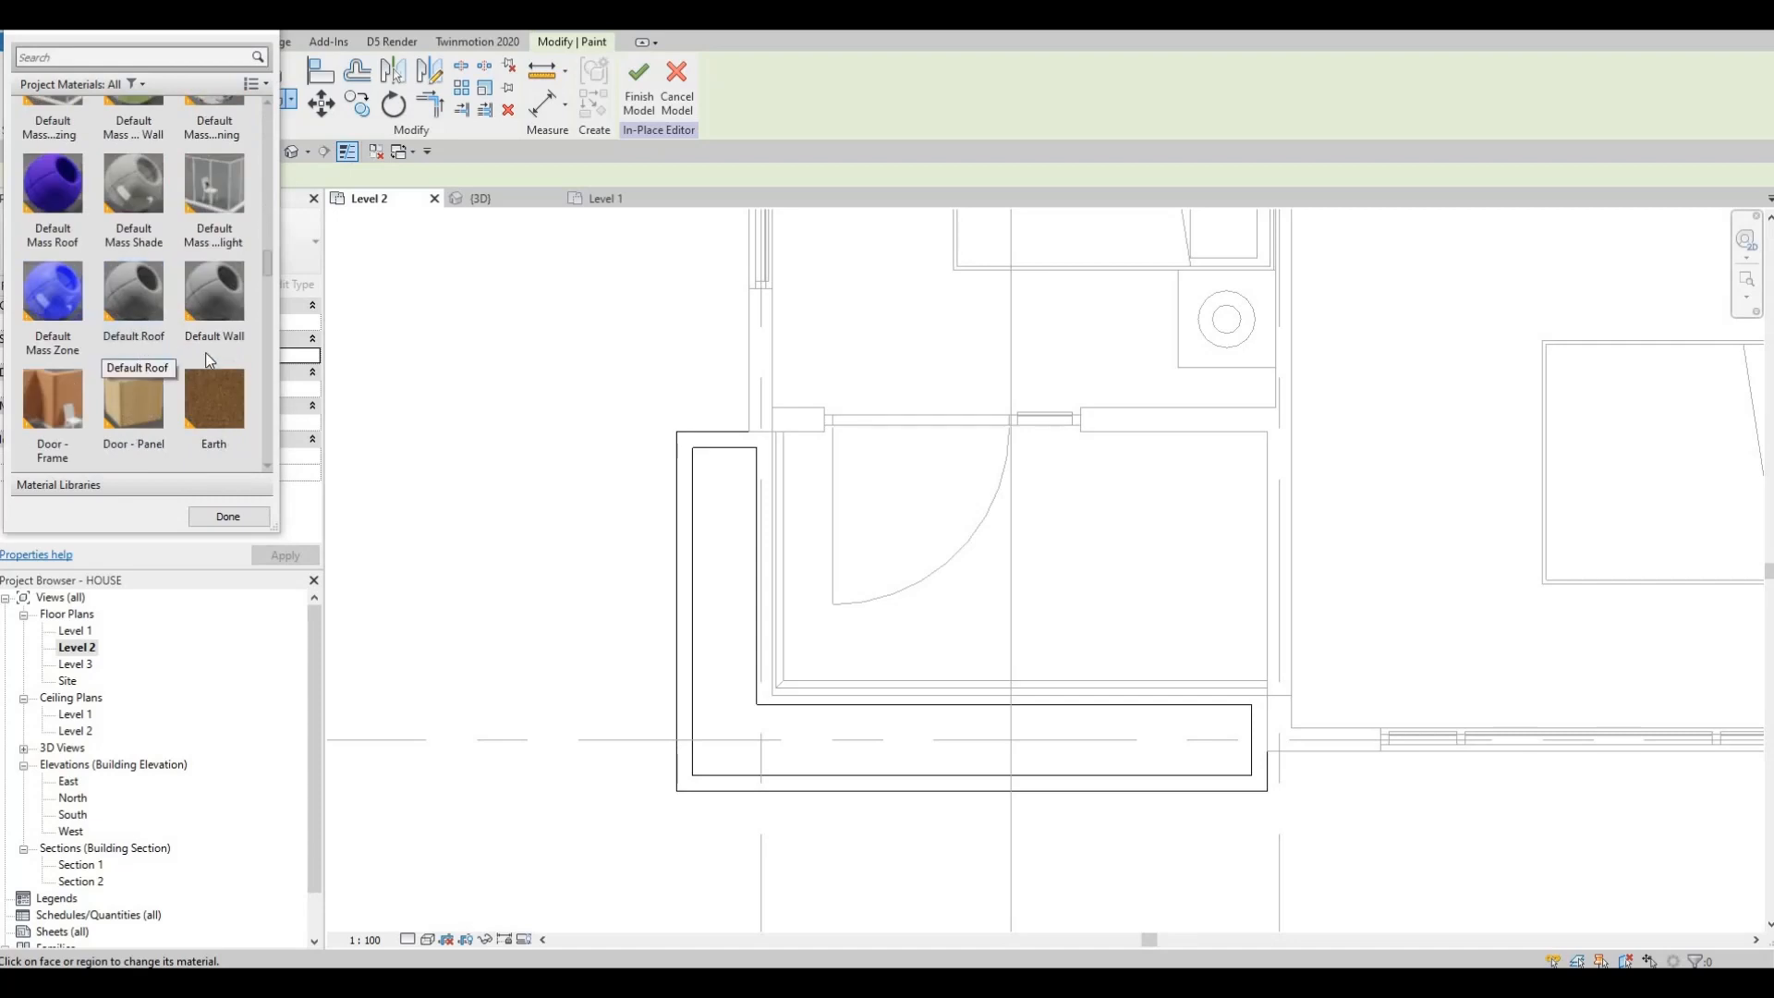
{"action": "left_click", "coordinate": [53, 205]}
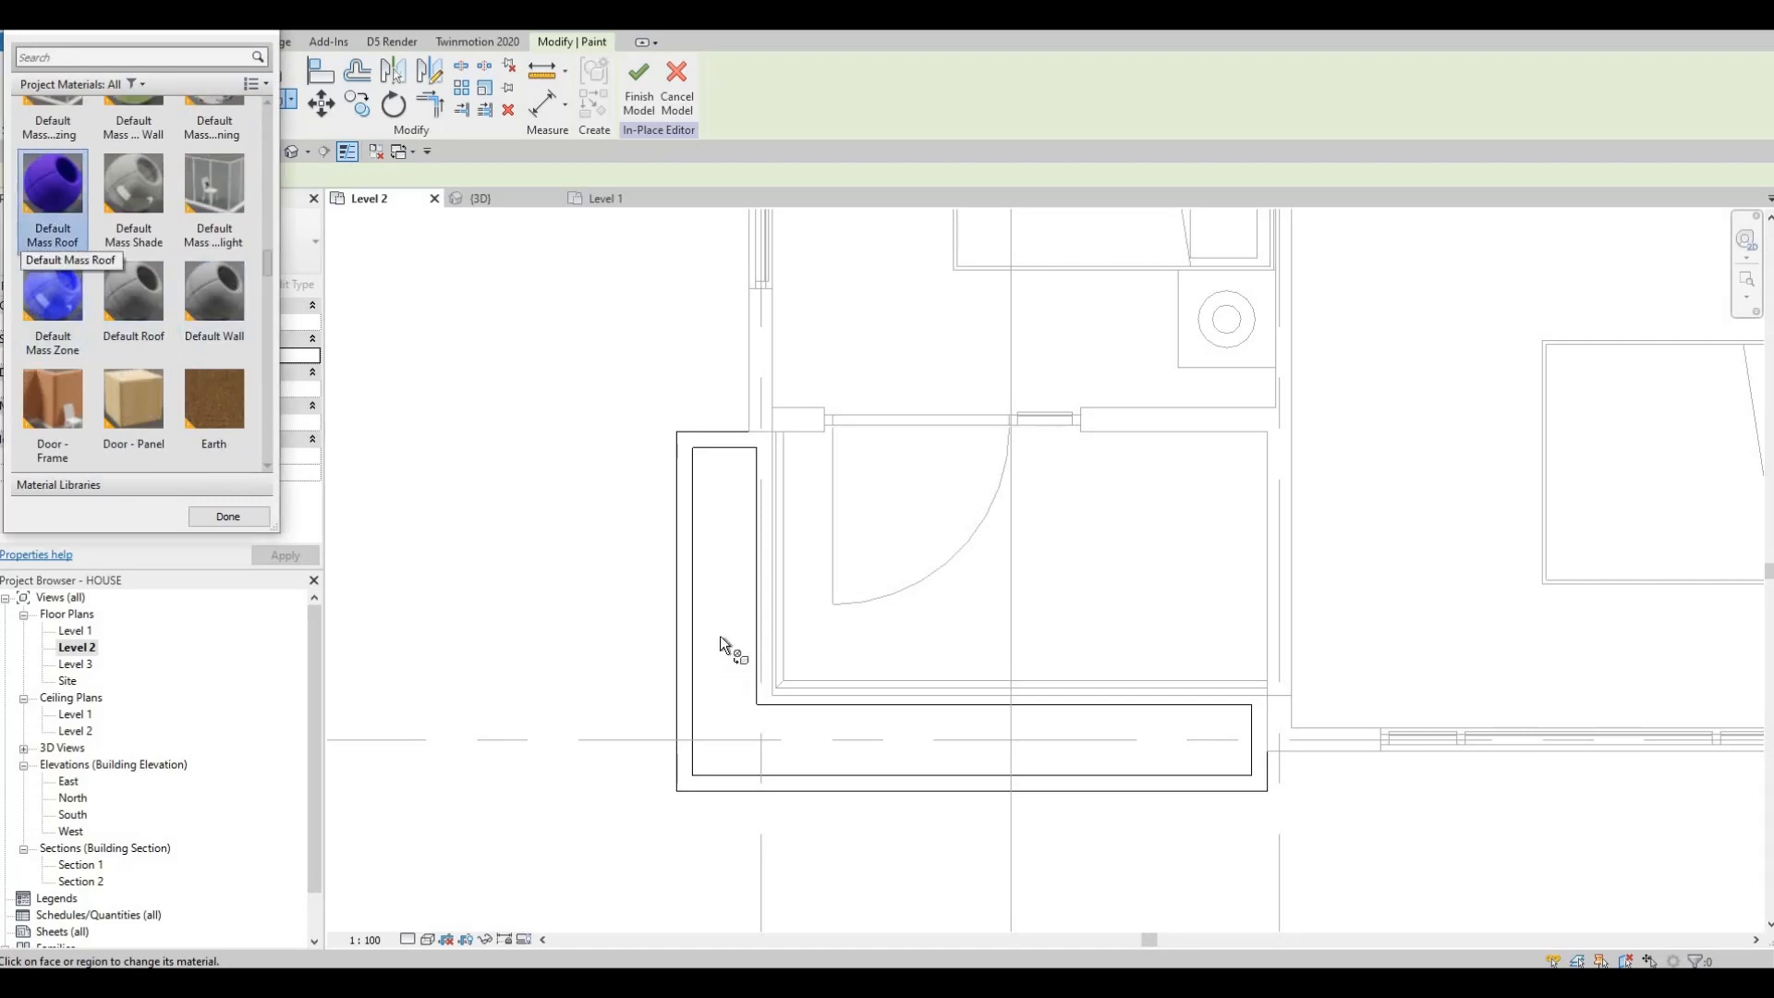
{"action": "left_click", "coordinate": [721, 638]}
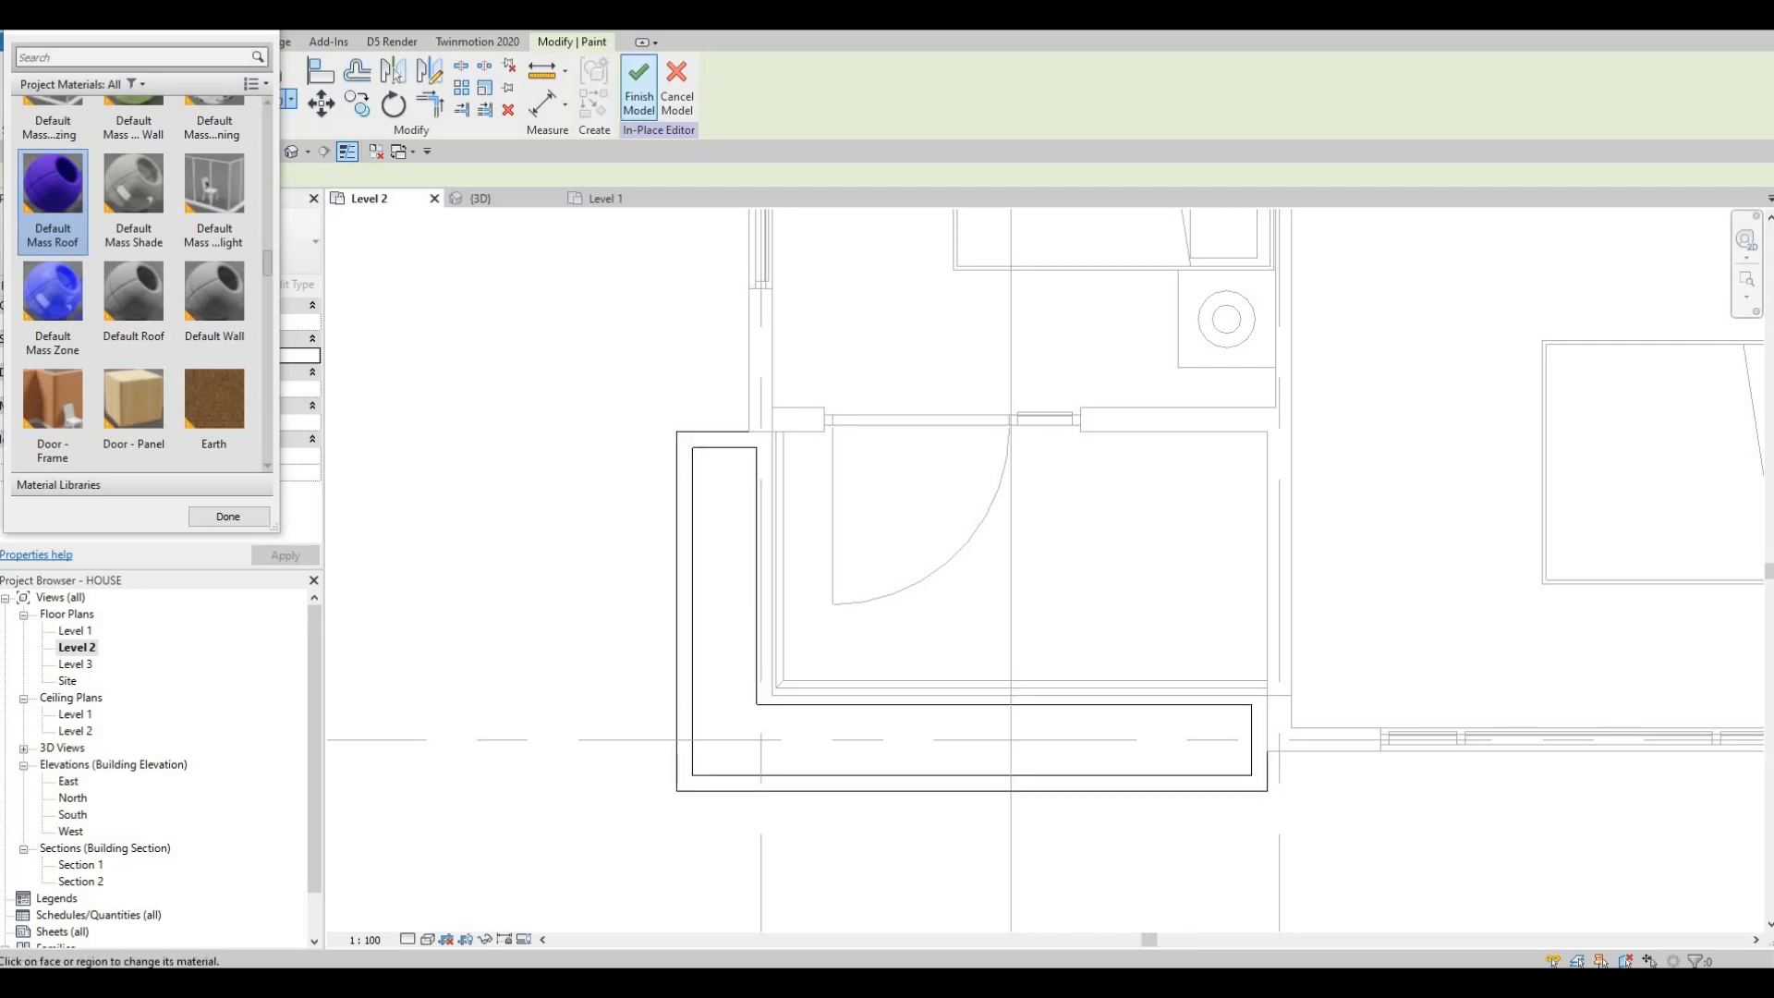
{"action": "key", "text": "Escape"}
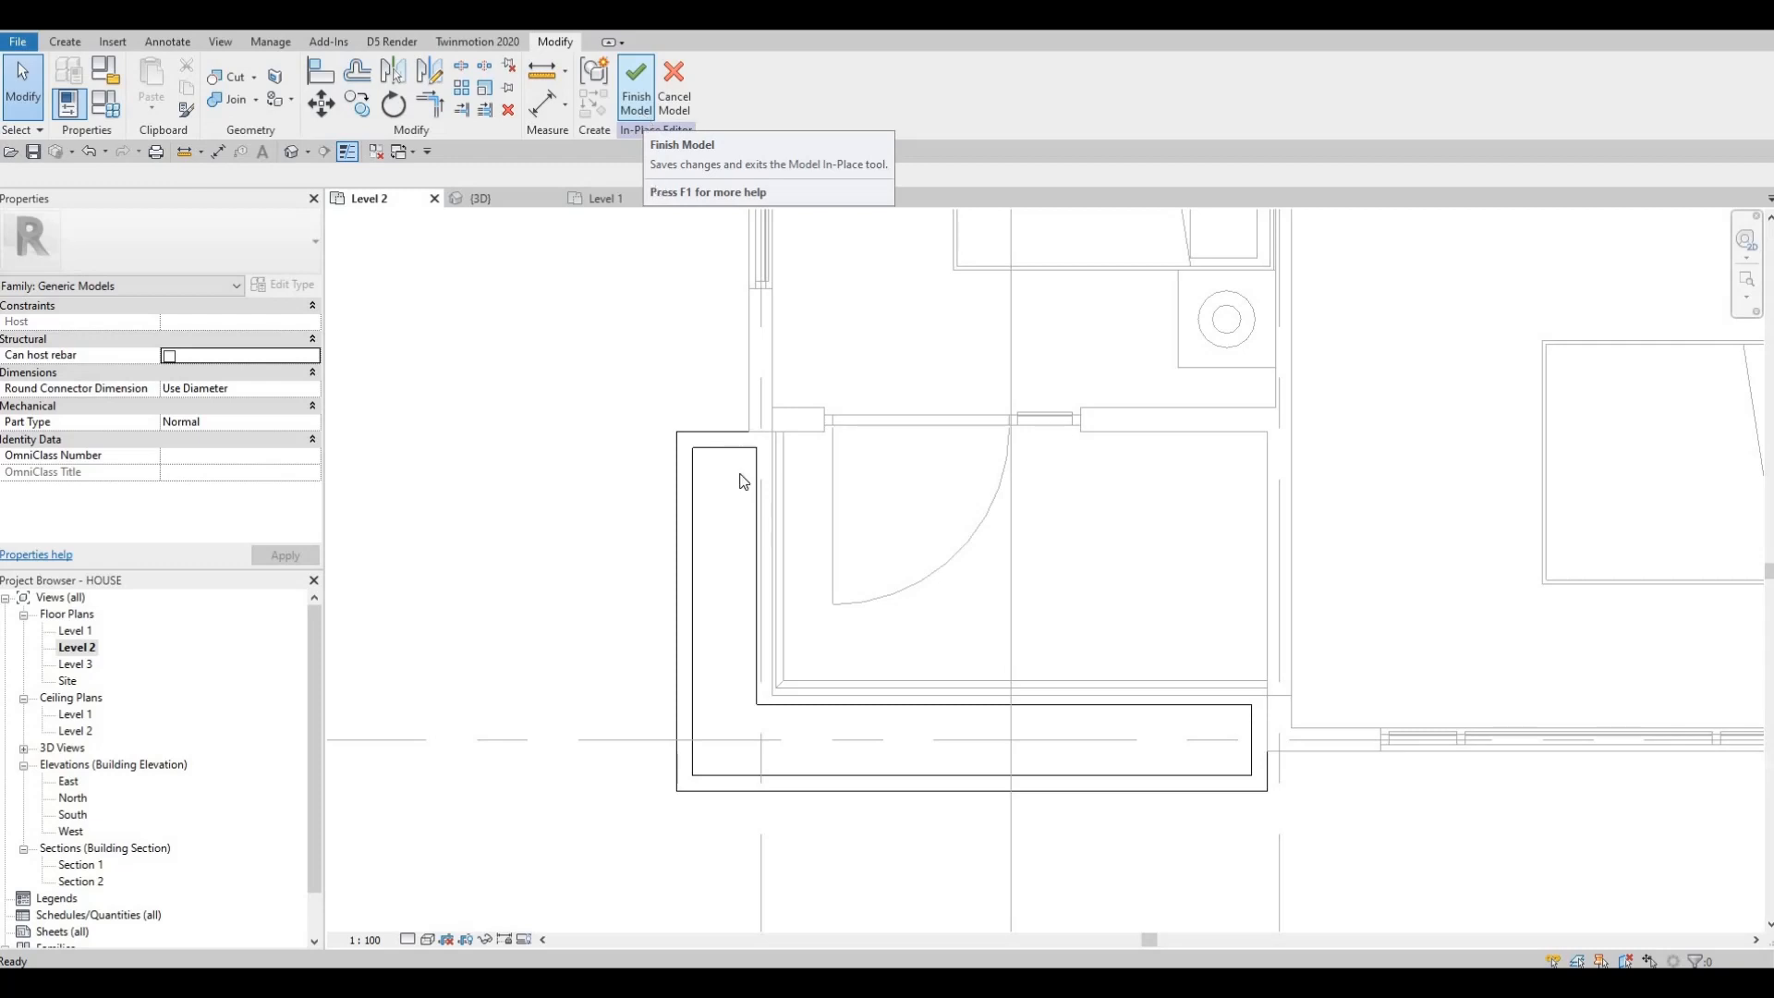
{"action": "left_click", "coordinate": [637, 103]}
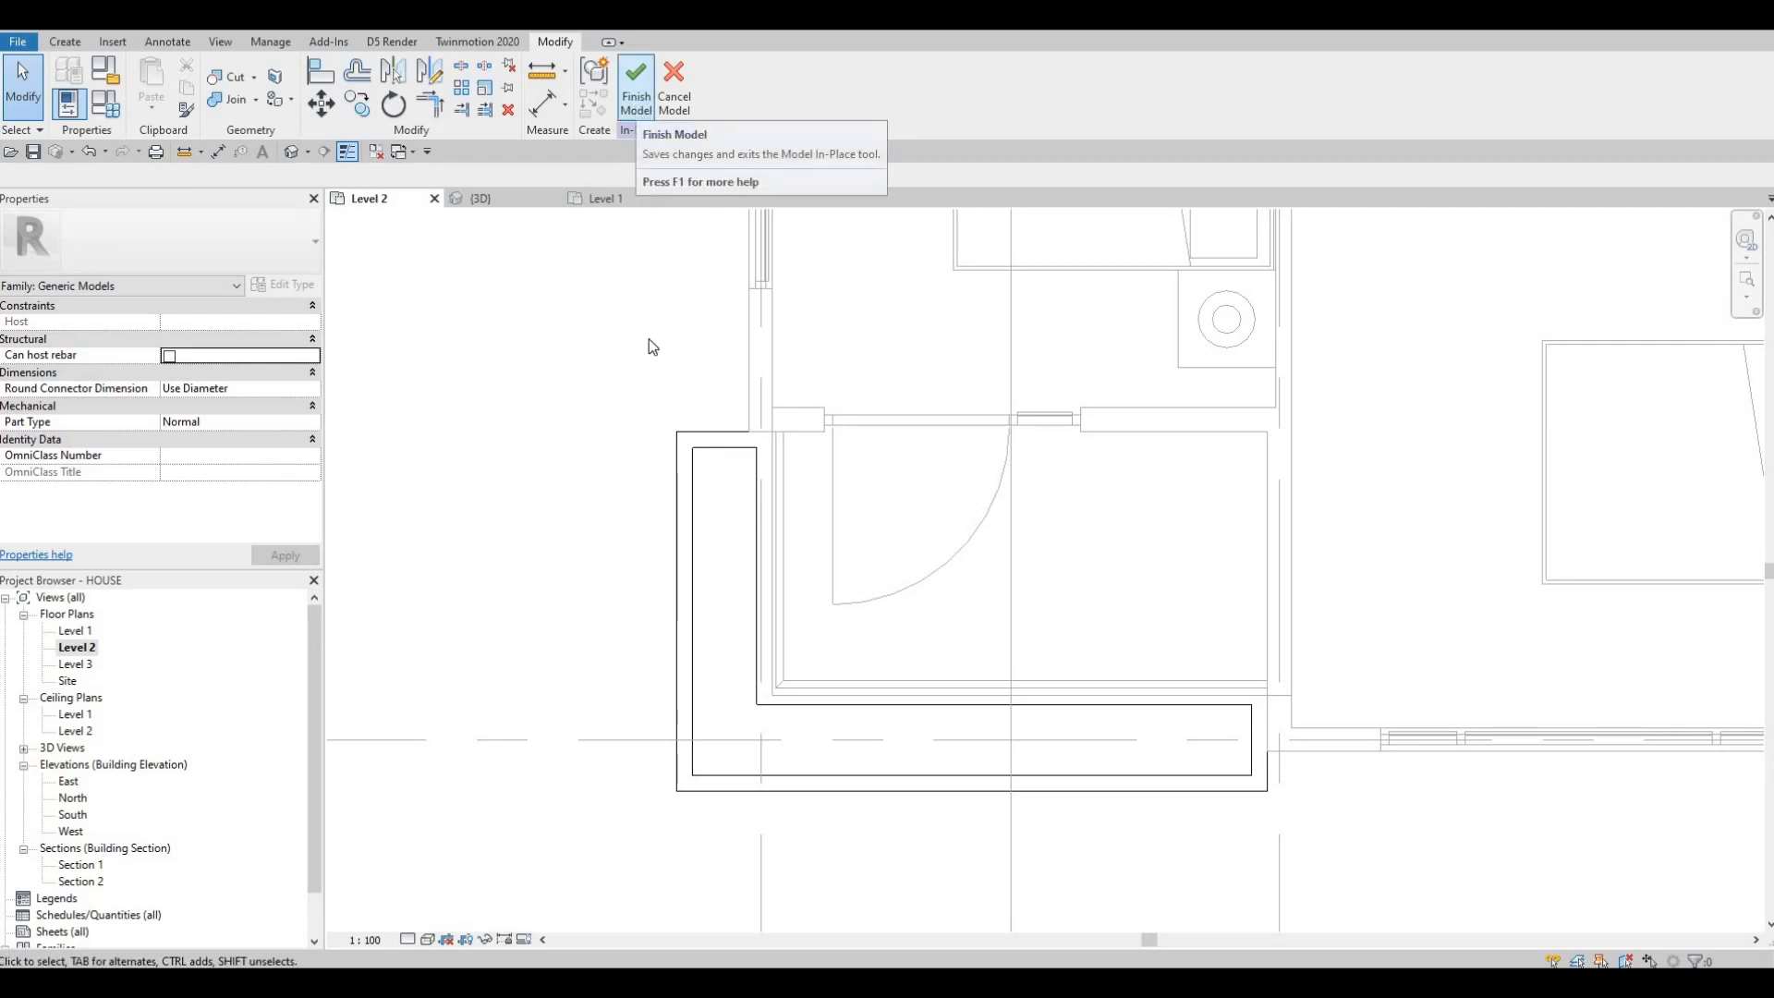
Open the 3D view and examine the painted ledge in the Shaded visual style, restoring Hidden Line at the end
{"action": "left_click", "coordinate": [294, 152]}
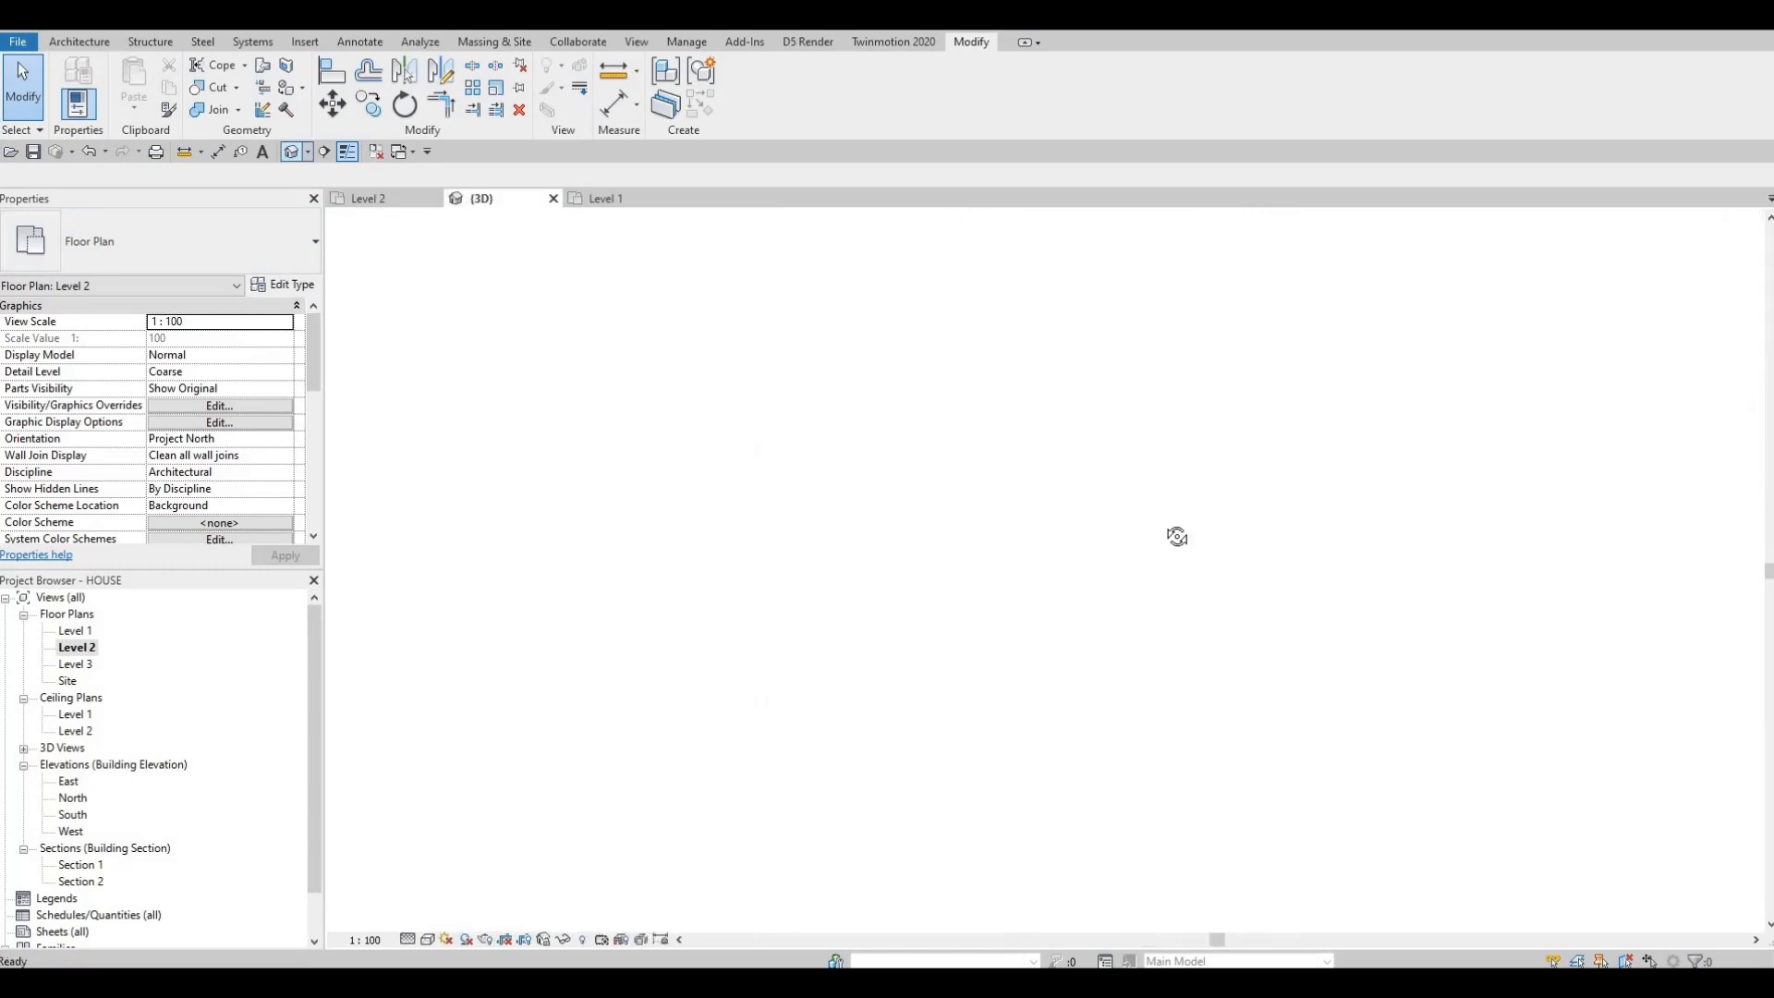
{"action": "middle_click_drag", "start_coordinate": [782, 774], "coordinate": [473, 901], "text": "shift"}
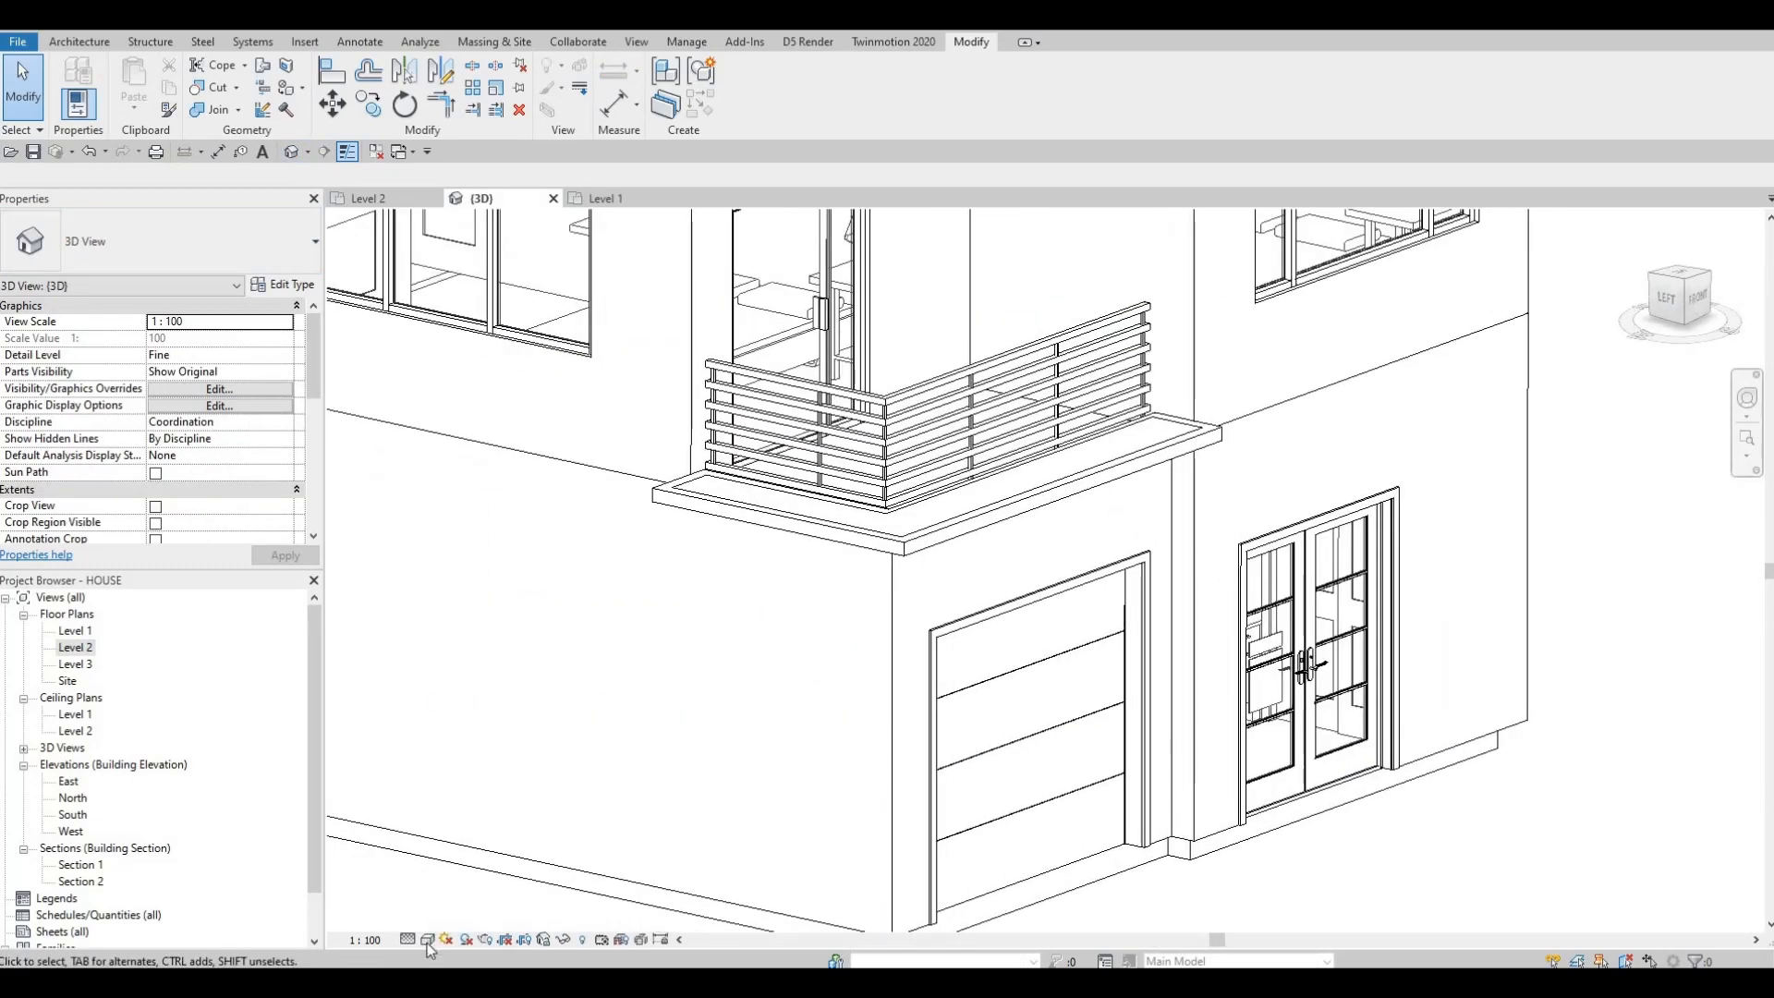
{"action": "left_click", "coordinate": [428, 941]}
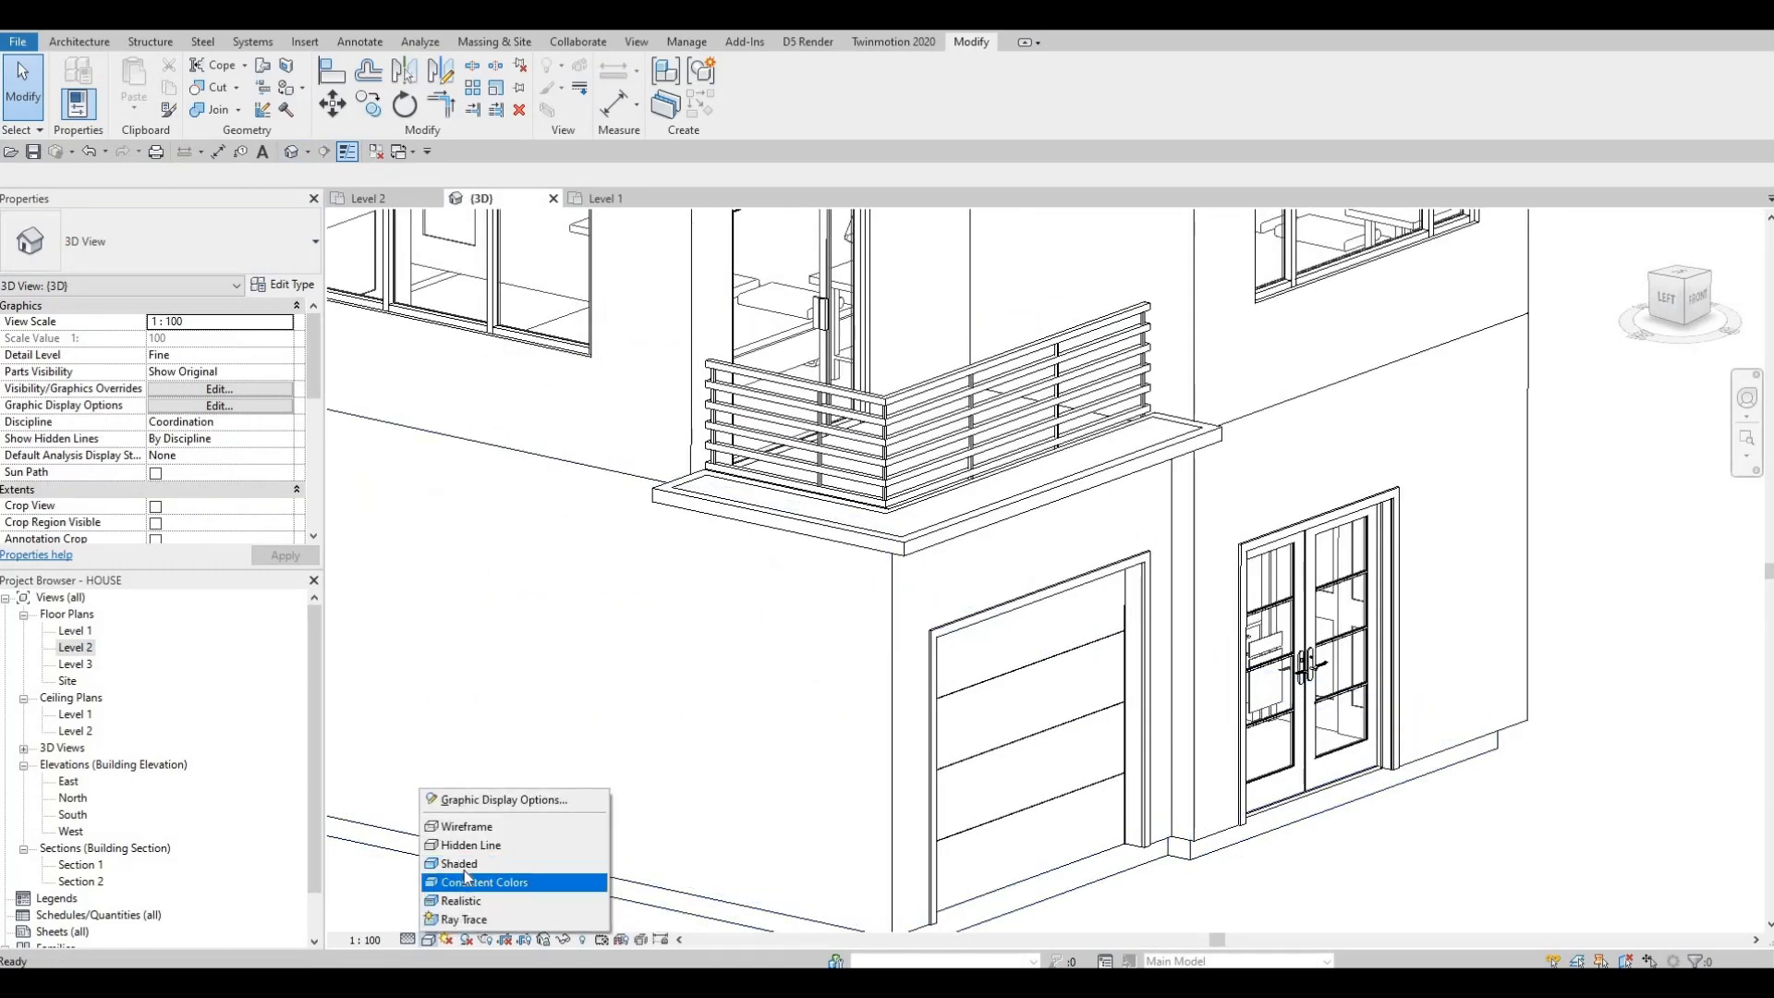
{"action": "left_click", "coordinate": [462, 863]}
{"action": "middle_click_drag", "start_coordinate": [740, 707], "coordinate": [554, 843], "text": "shift"}
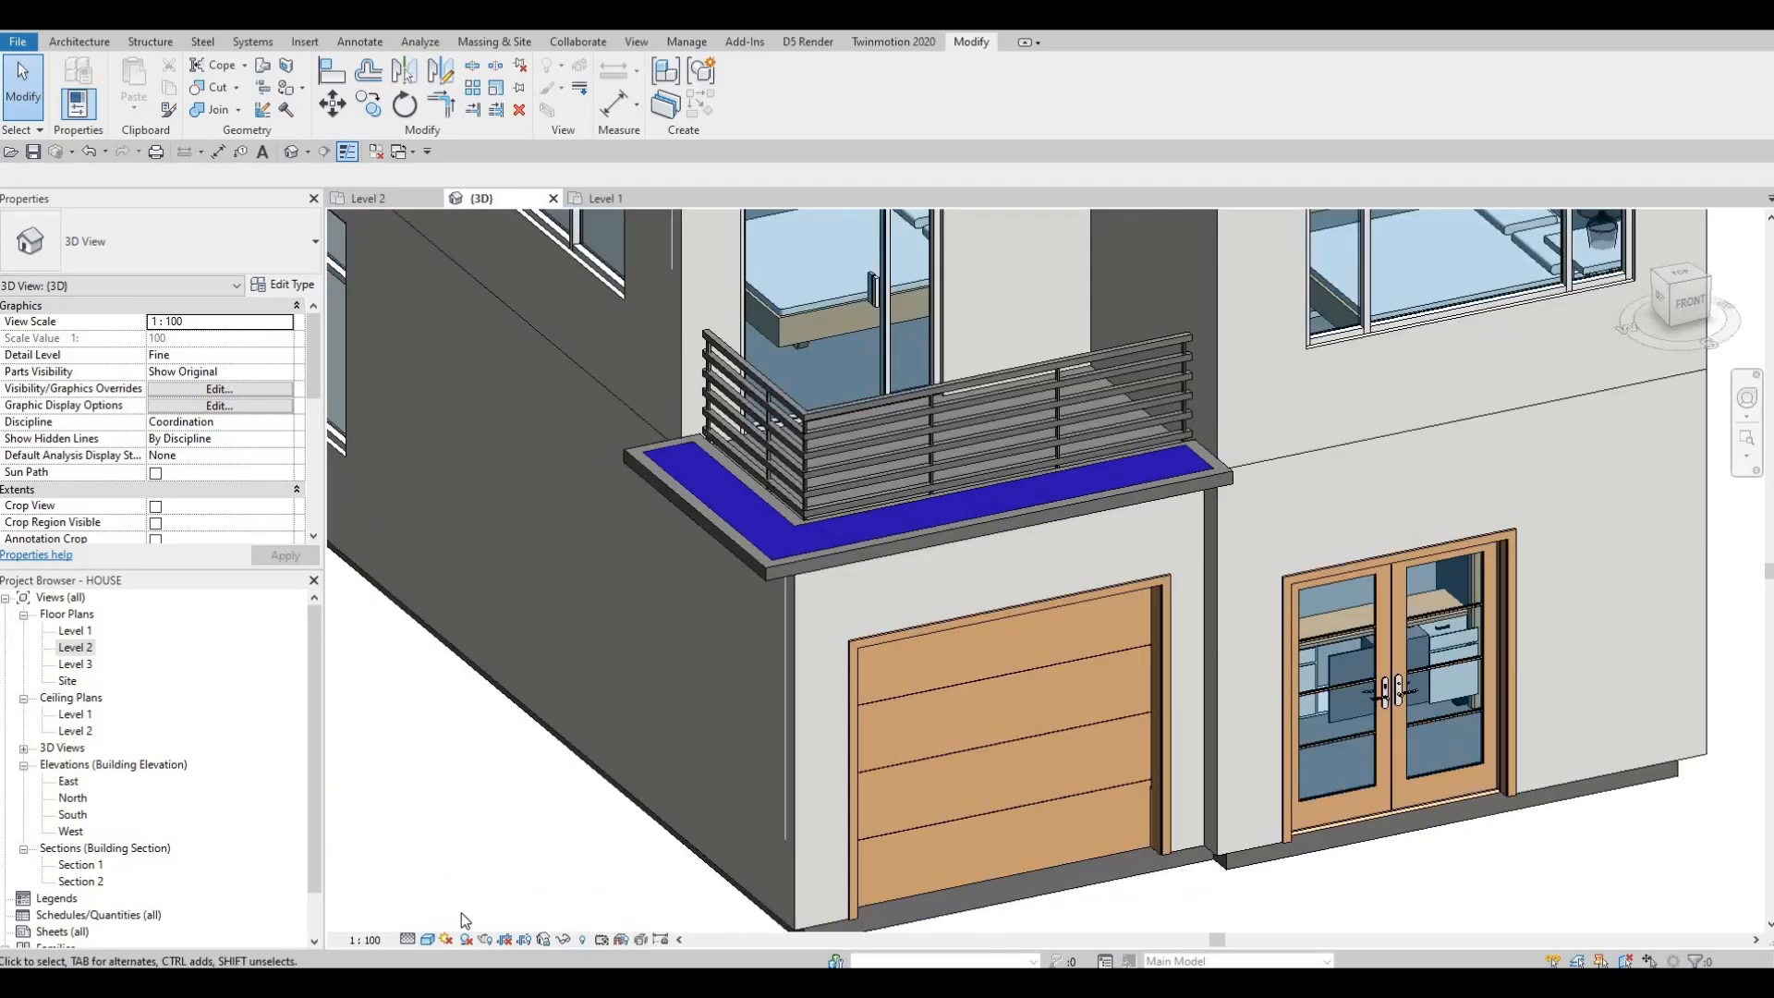
{"action": "scroll", "coordinate": [462, 913], "scroll_direction": "up", "scroll_amount": 1}
{"action": "left_click", "coordinate": [429, 940]}
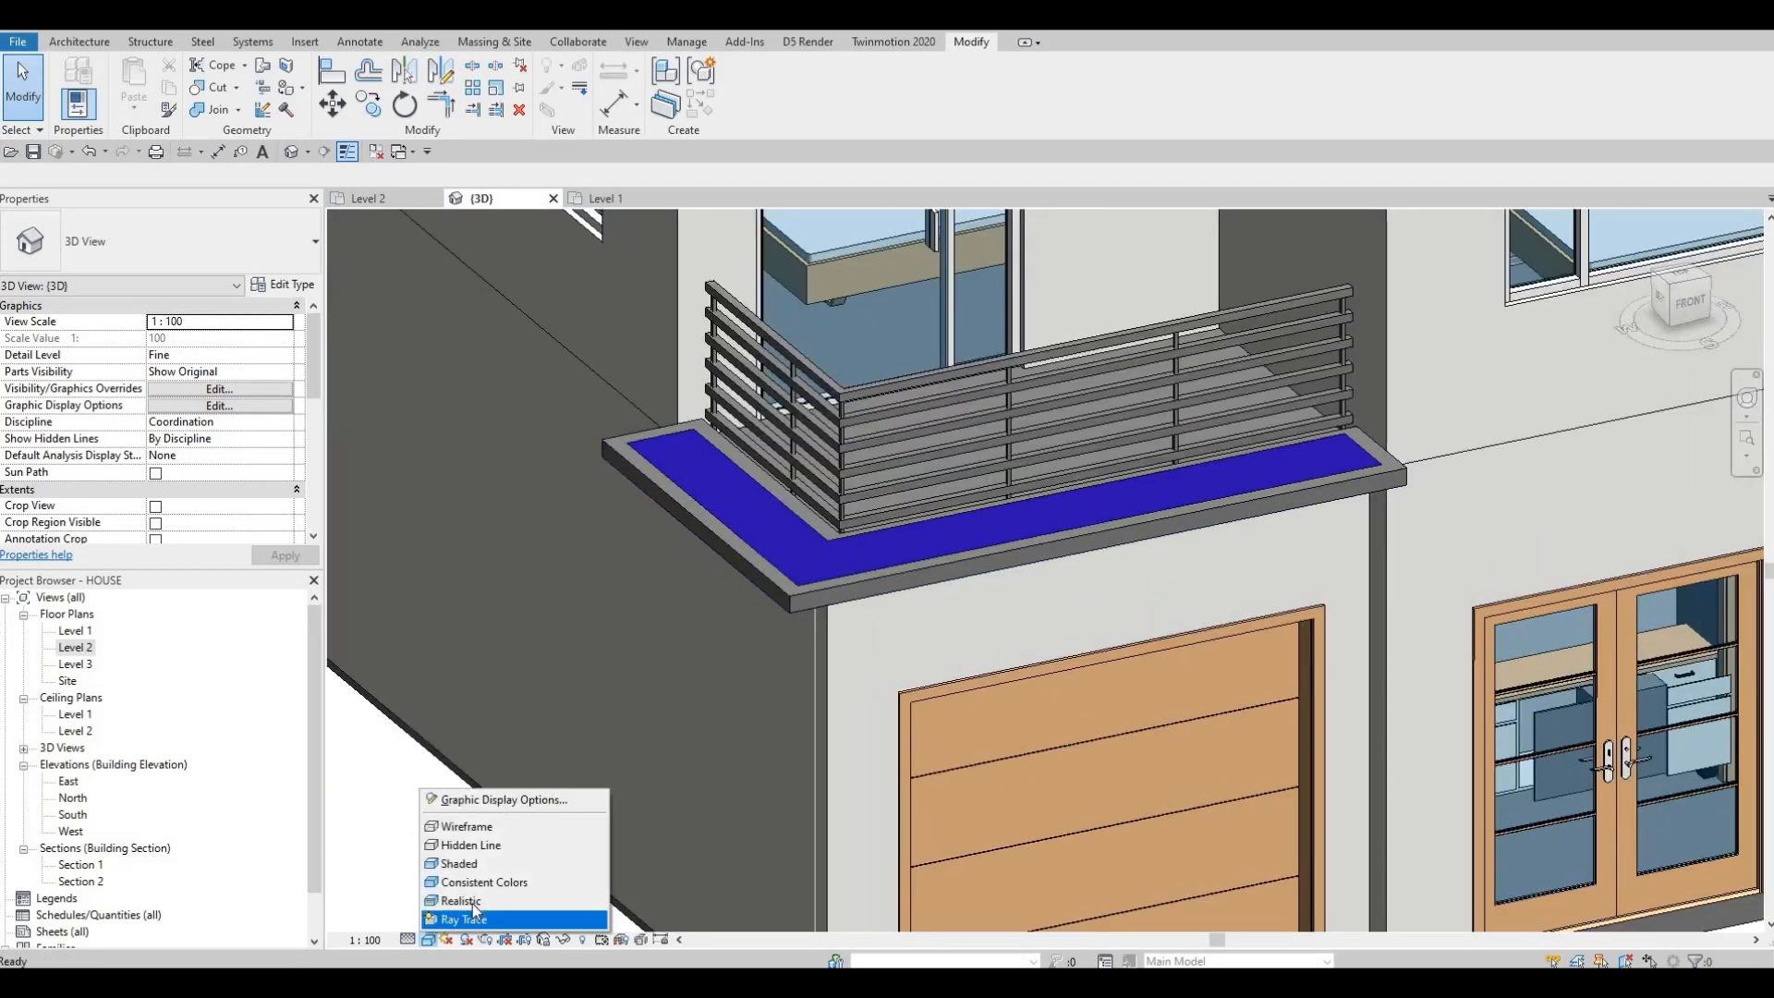
{"action": "left_click", "coordinate": [471, 845]}
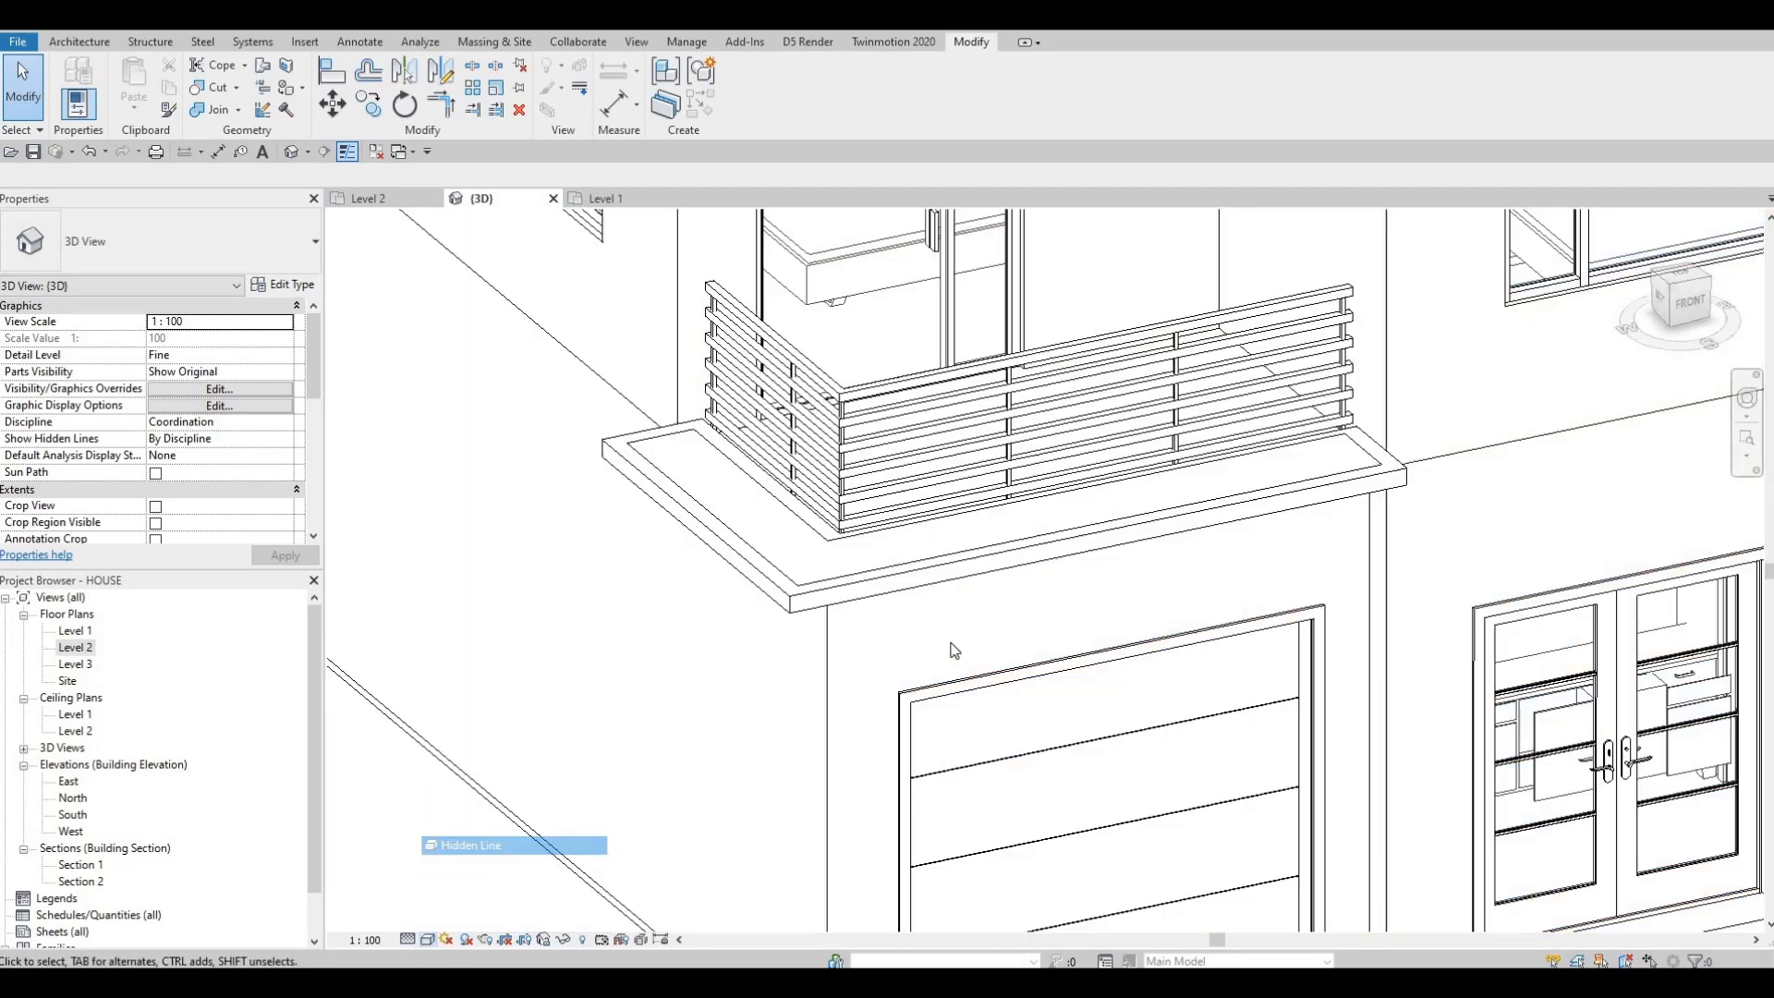
Examine the balcony ledge and its railing against the house facade from the front, the side and above
{"action": "scroll", "coordinate": [839, 656], "scroll_direction": "down", "scroll_amount": 4}
{"action": "key", "text": "Escape"}
{"action": "middle_click_drag", "start_coordinate": [839, 656], "coordinate": [844, 529], "text": "shift"}
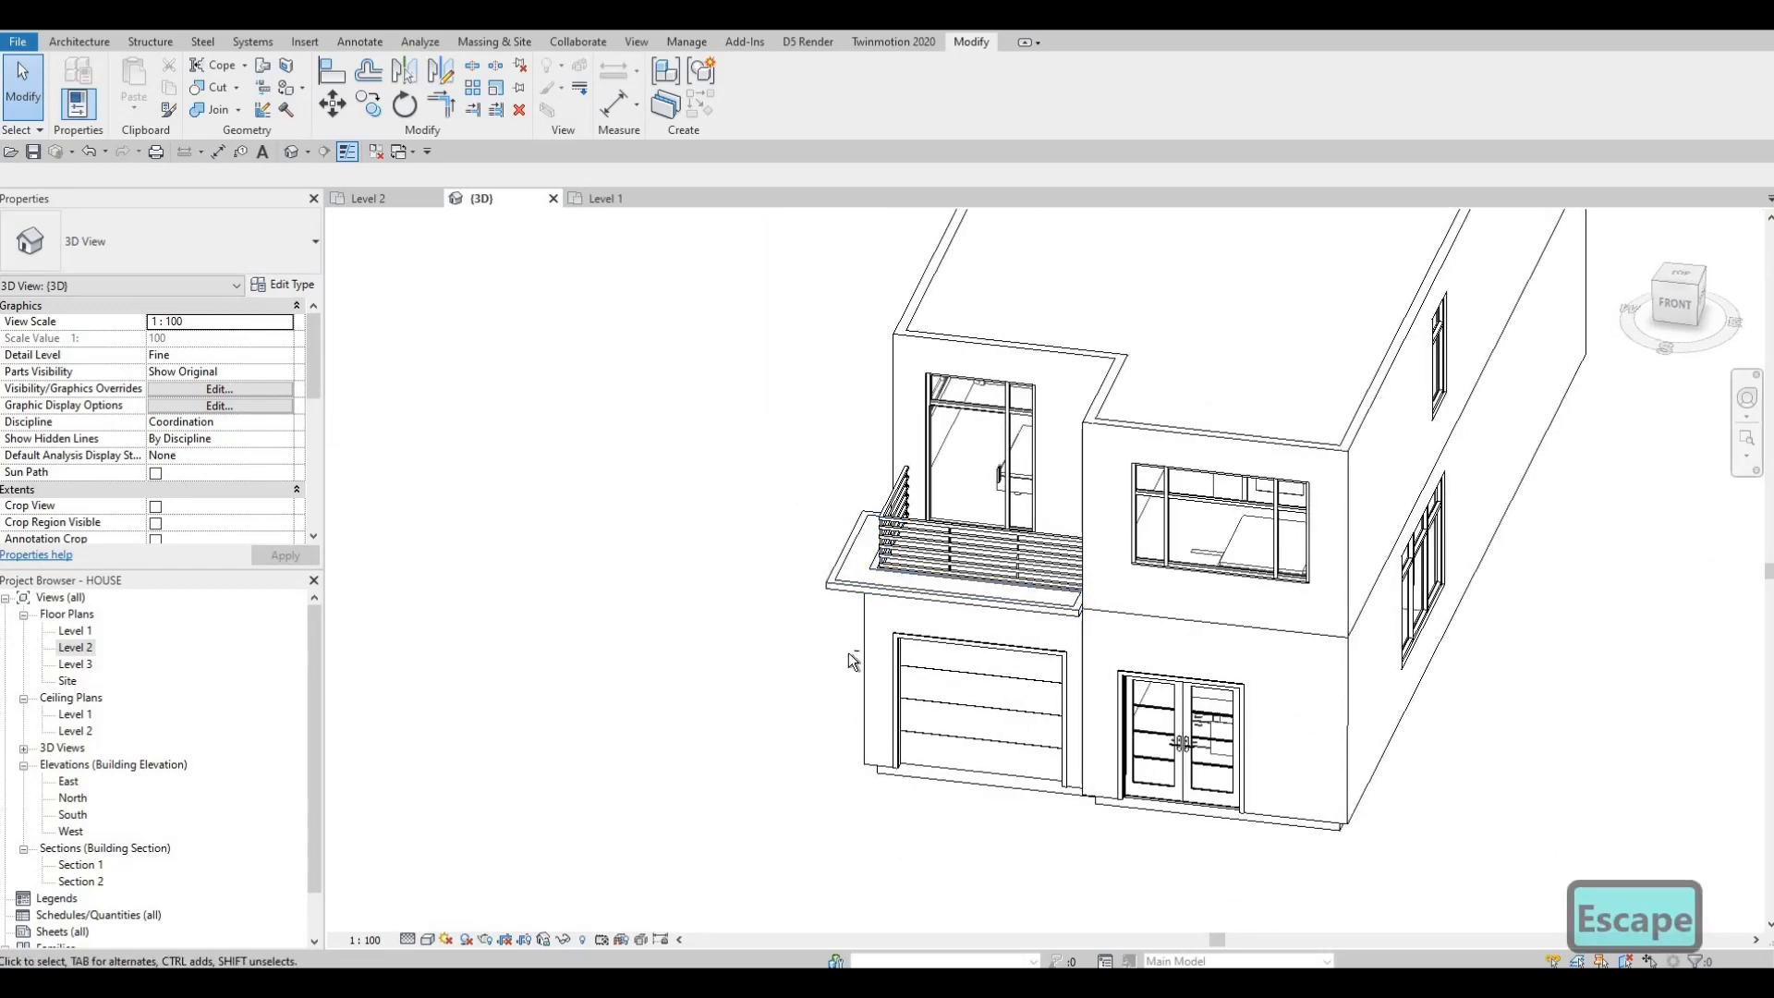
{"action": "scroll", "coordinate": [852, 652], "scroll_direction": "up", "scroll_amount": 2}
{"action": "middle_click_drag", "start_coordinate": [1075, 653], "coordinate": [1132, 555], "text": "shift"}
{"action": "scroll", "coordinate": [693, 565], "scroll_direction": "down", "scroll_amount": 1}
{"action": "middle_click_drag", "start_coordinate": [696, 572], "coordinate": [750, 493], "text": "shift"}
{"action": "scroll", "coordinate": [751, 493], "scroll_direction": "up", "scroll_amount": 5}
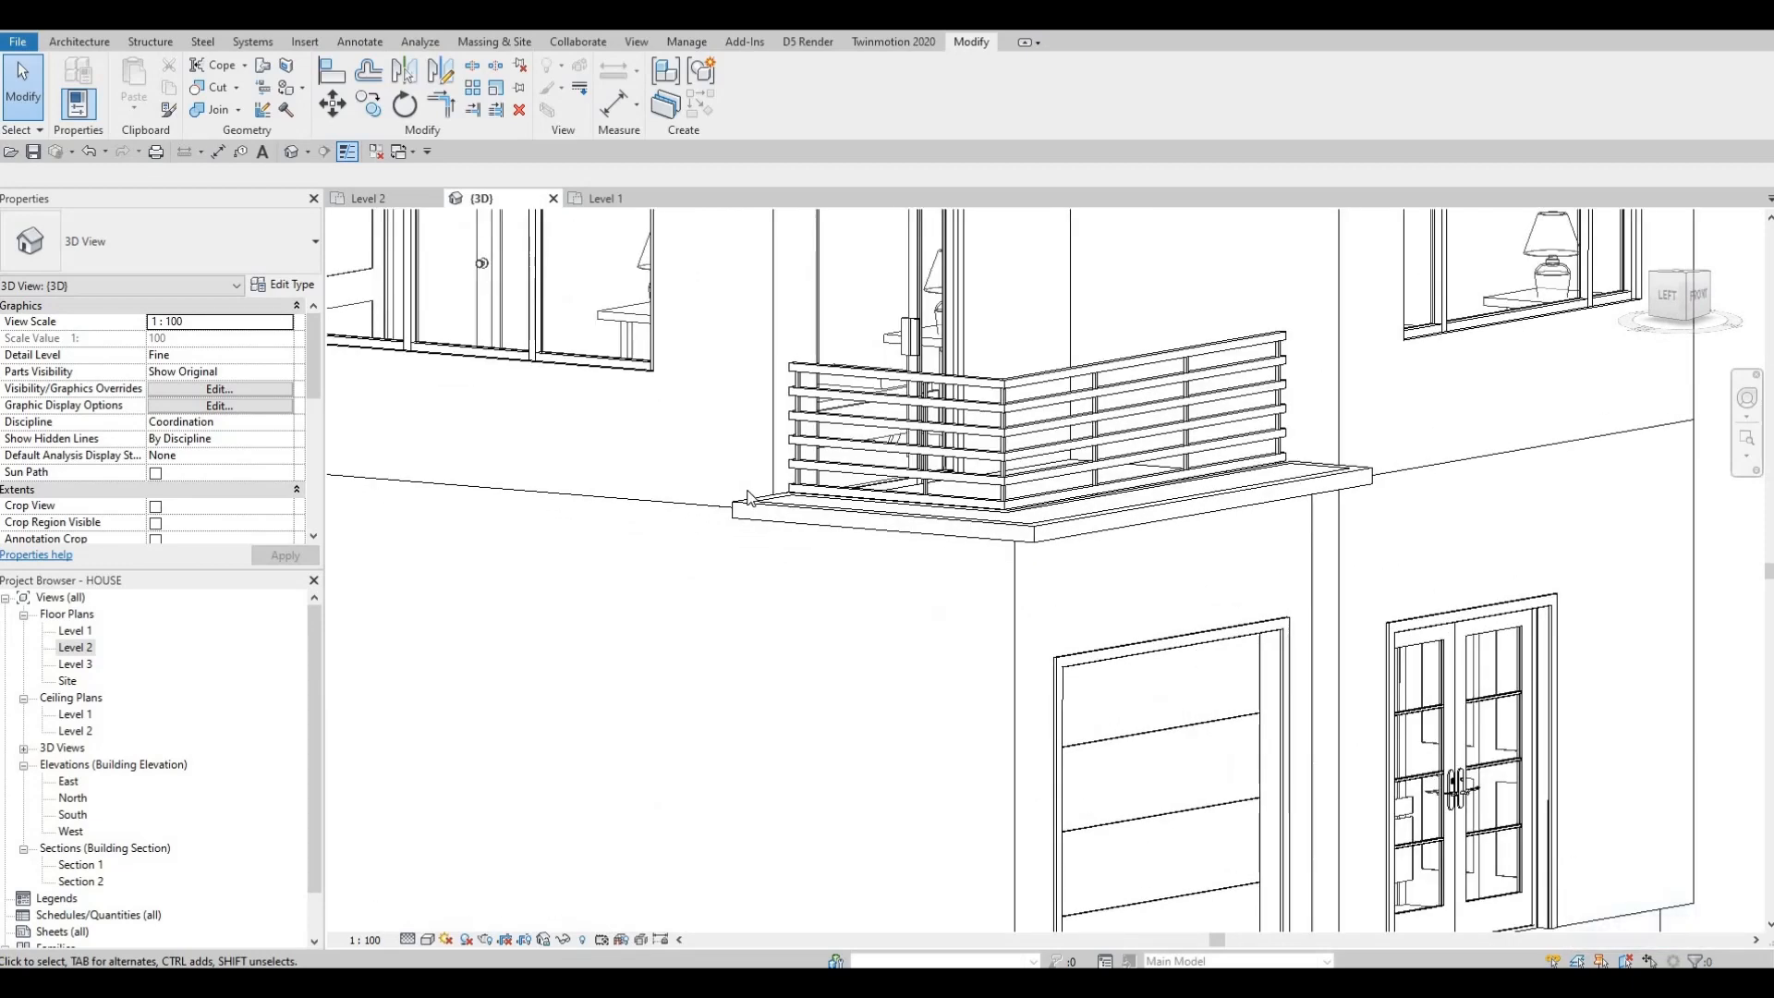
{"action": "middle_click_drag", "start_coordinate": [937, 607], "coordinate": [653, 776], "text": "shift"}
{"action": "scroll", "coordinate": [754, 613], "scroll_direction": "down", "scroll_amount": 4}
{"action": "middle_click_drag", "start_coordinate": [830, 567], "coordinate": [961, 333]}
{"action": "scroll", "coordinate": [961, 333], "scroll_direction": "down", "scroll_amount": 1}
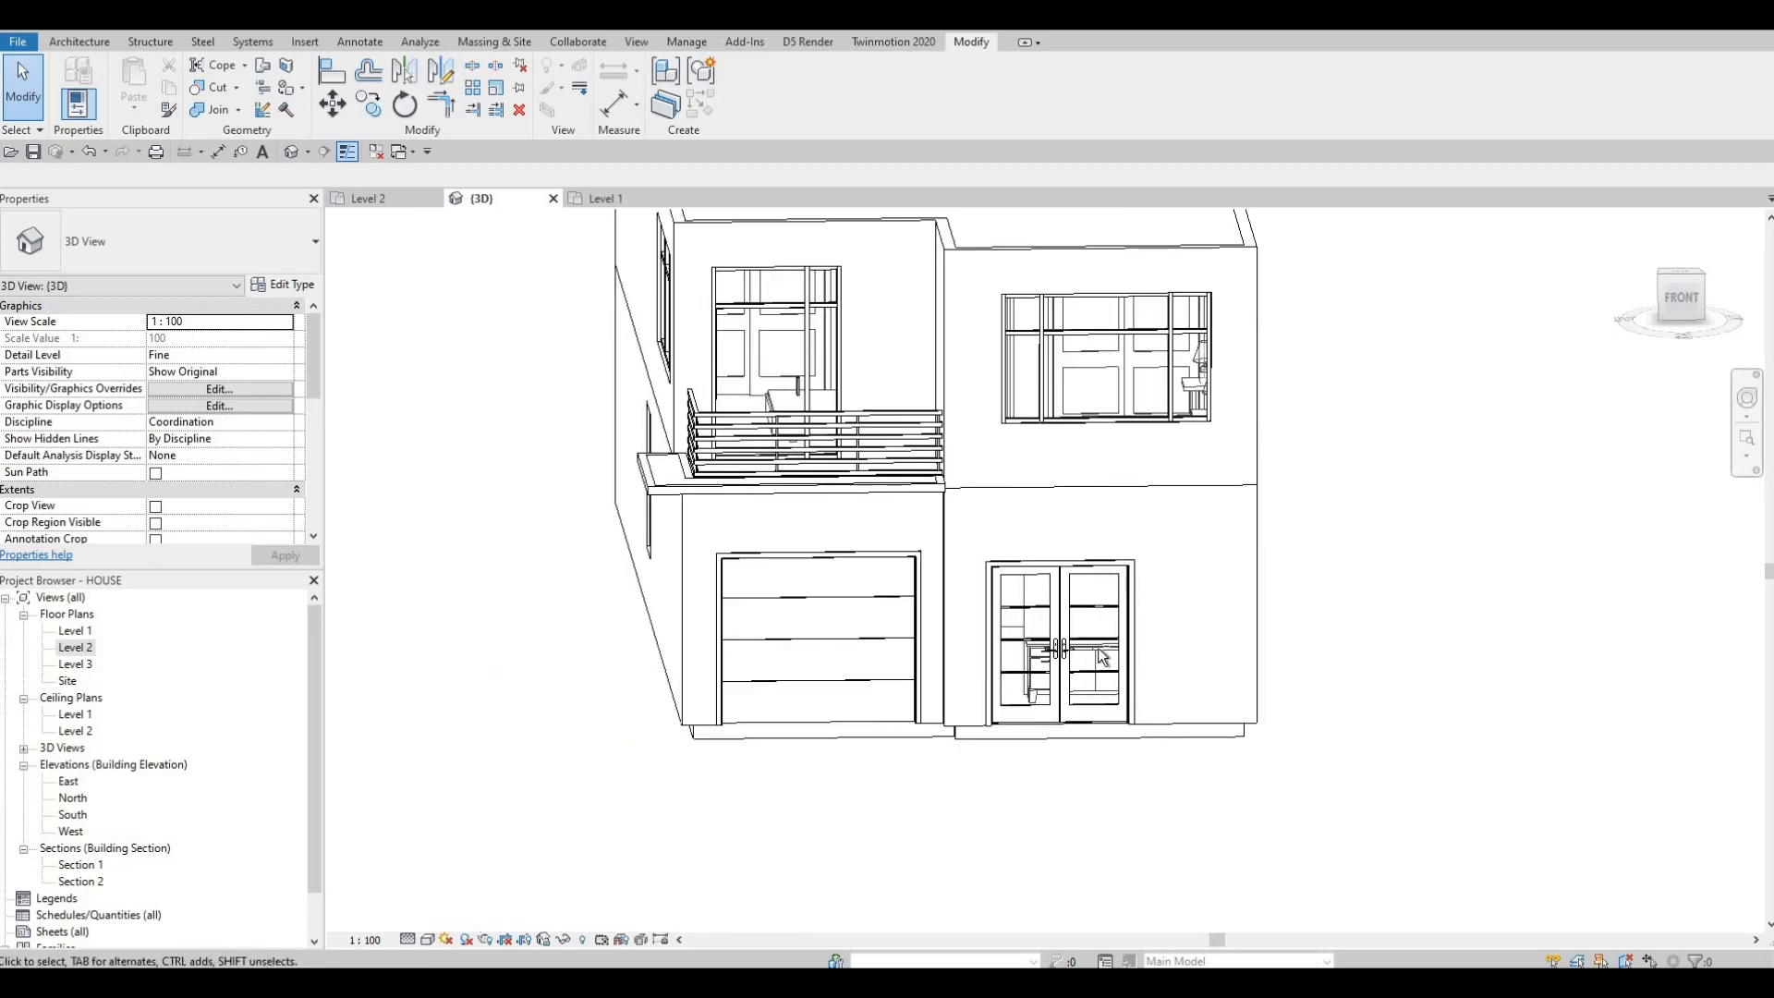
{"action": "middle_click_drag", "start_coordinate": [1100, 645], "coordinate": [1038, 699], "text": "shift"}
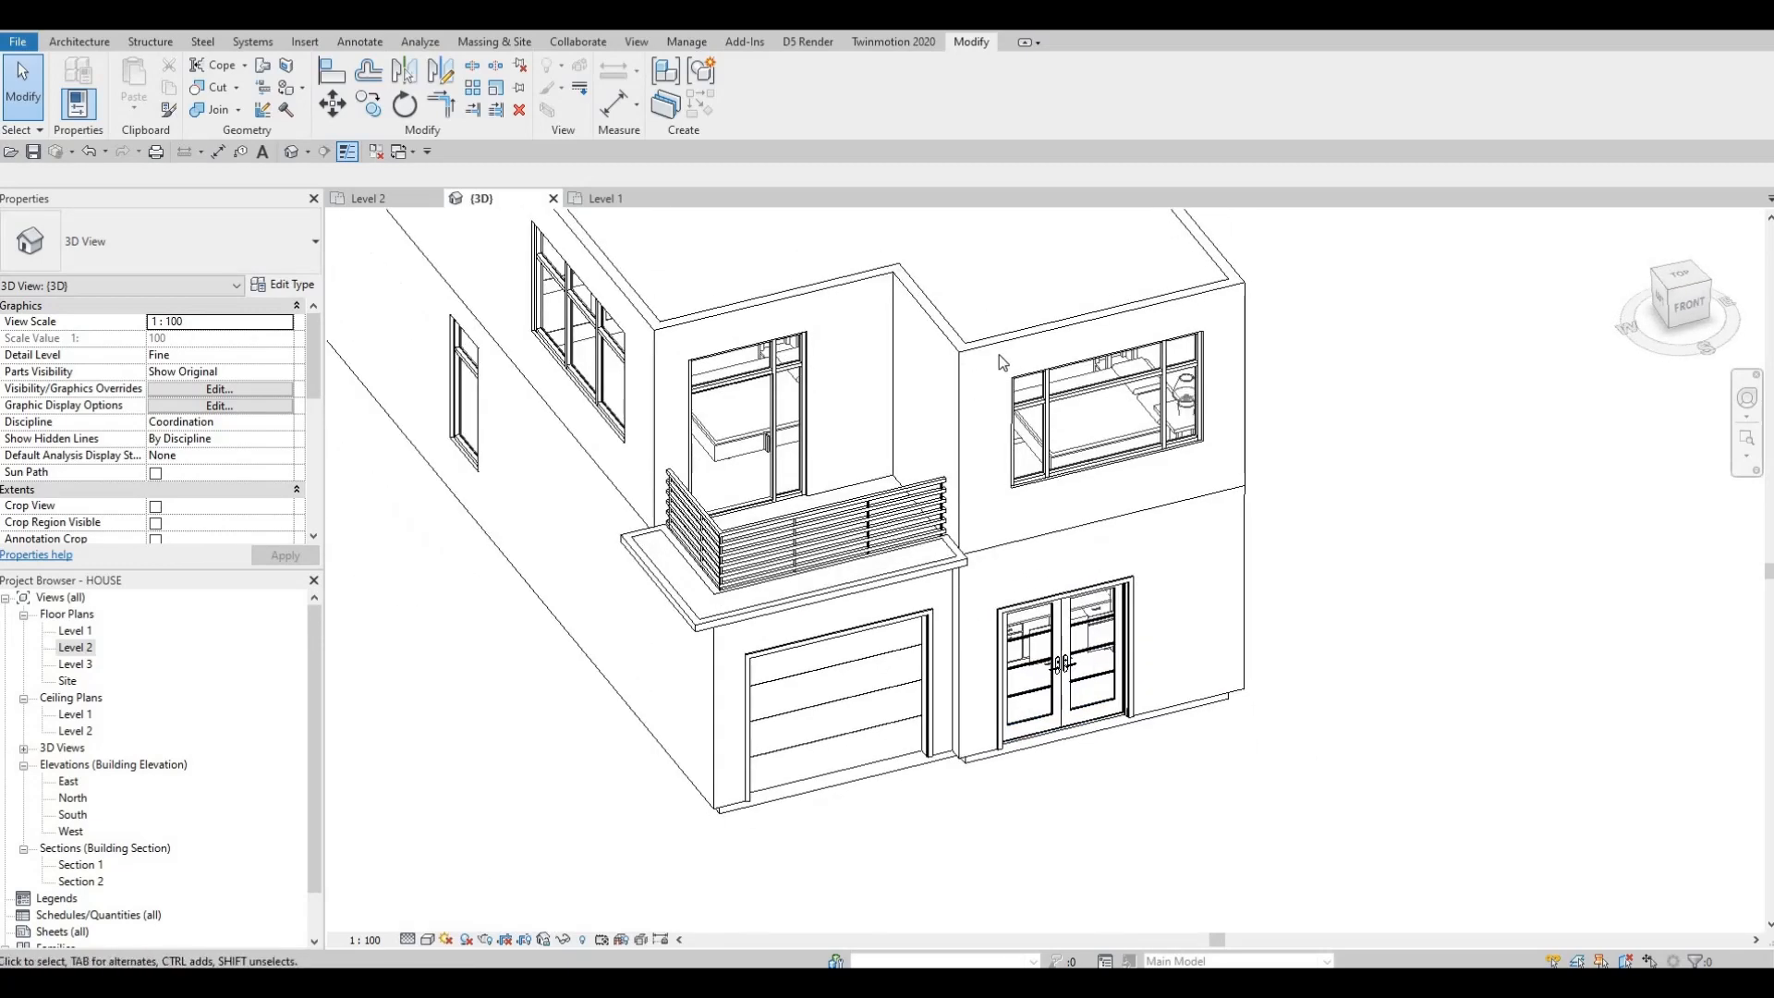
Open the balcony ledge's in-place model for editing
{"action": "scroll", "coordinate": [678, 564], "scroll_direction": "up", "scroll_amount": 2}
{"action": "left_click", "coordinate": [776, 641]}
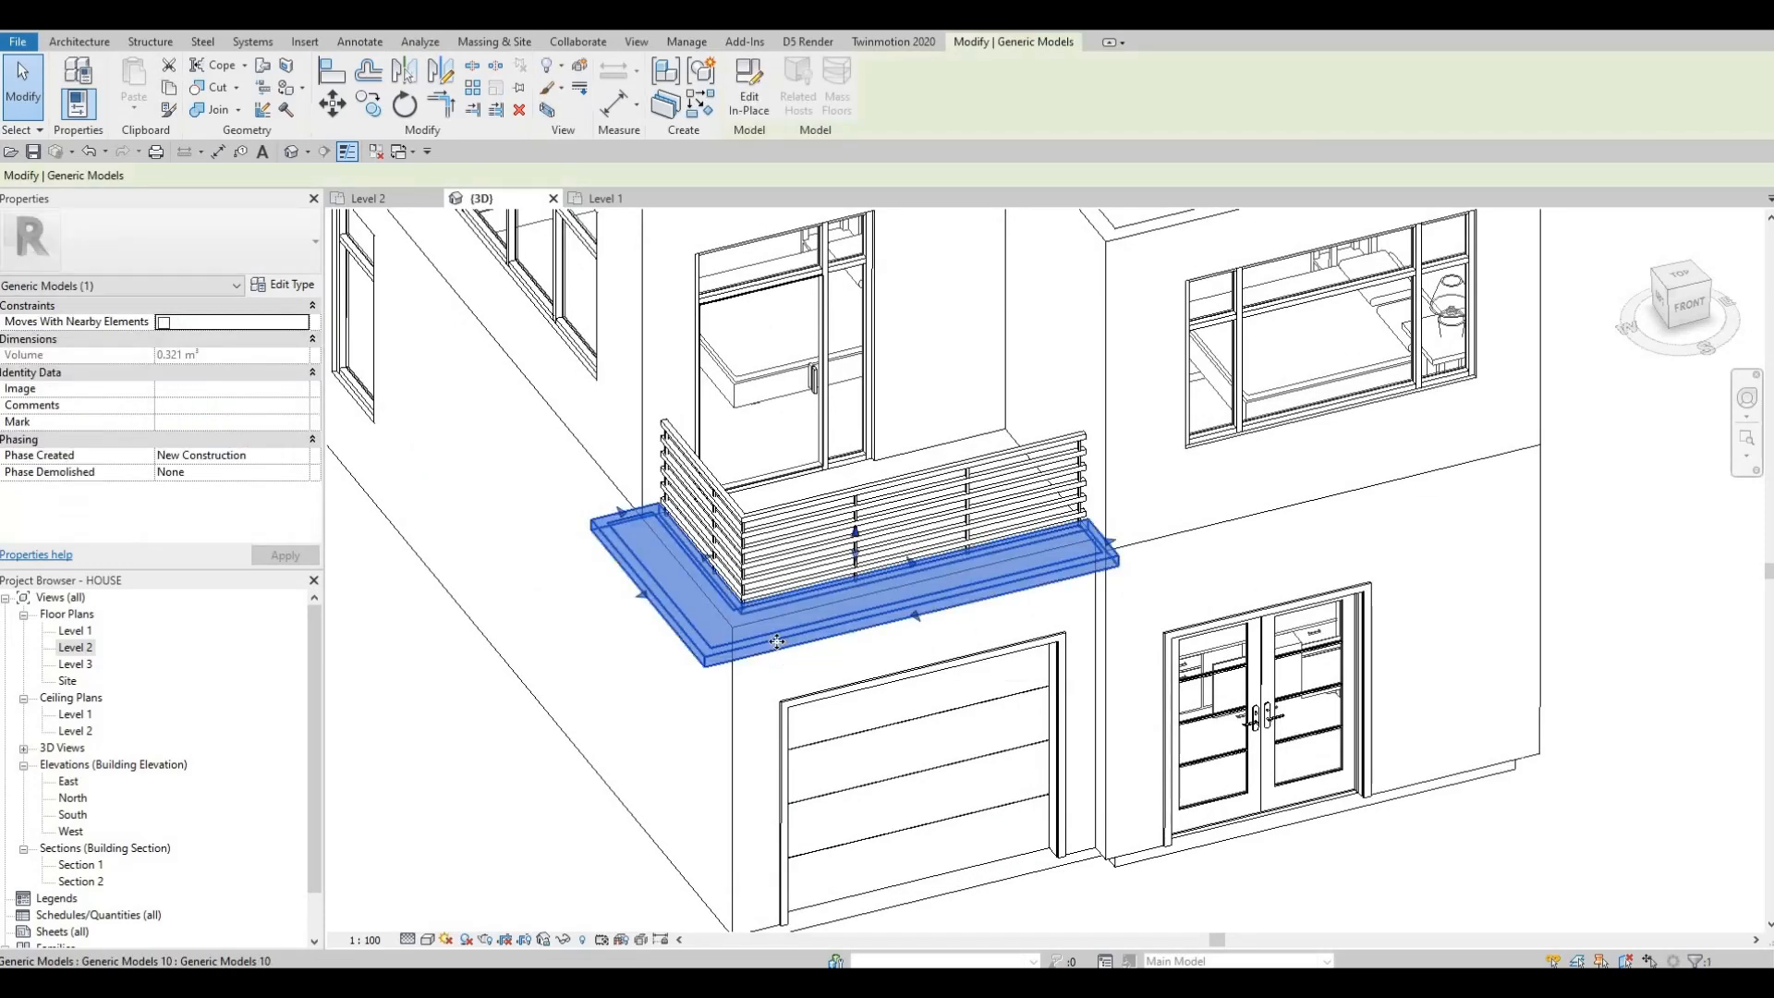
{"action": "scroll", "coordinate": [906, 628], "scroll_direction": "up", "scroll_amount": 2}
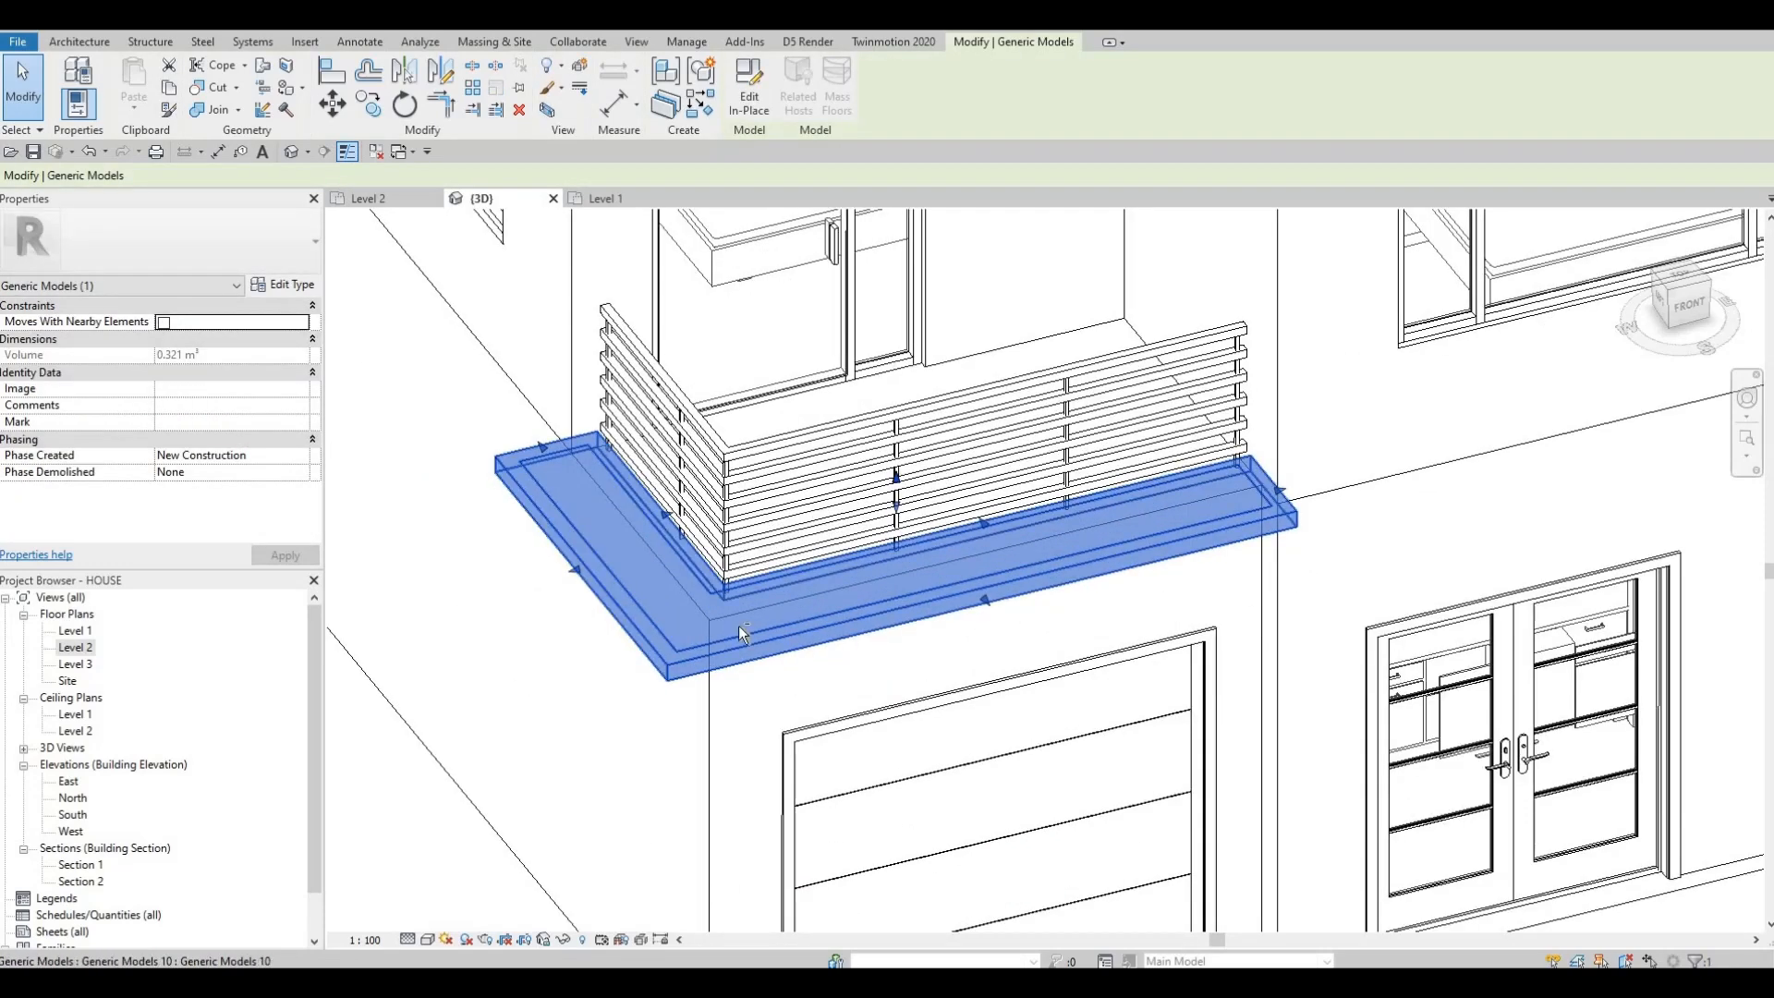
{"action": "middle_click_drag", "start_coordinate": [739, 625], "coordinate": [739, 583], "text": "shift"}
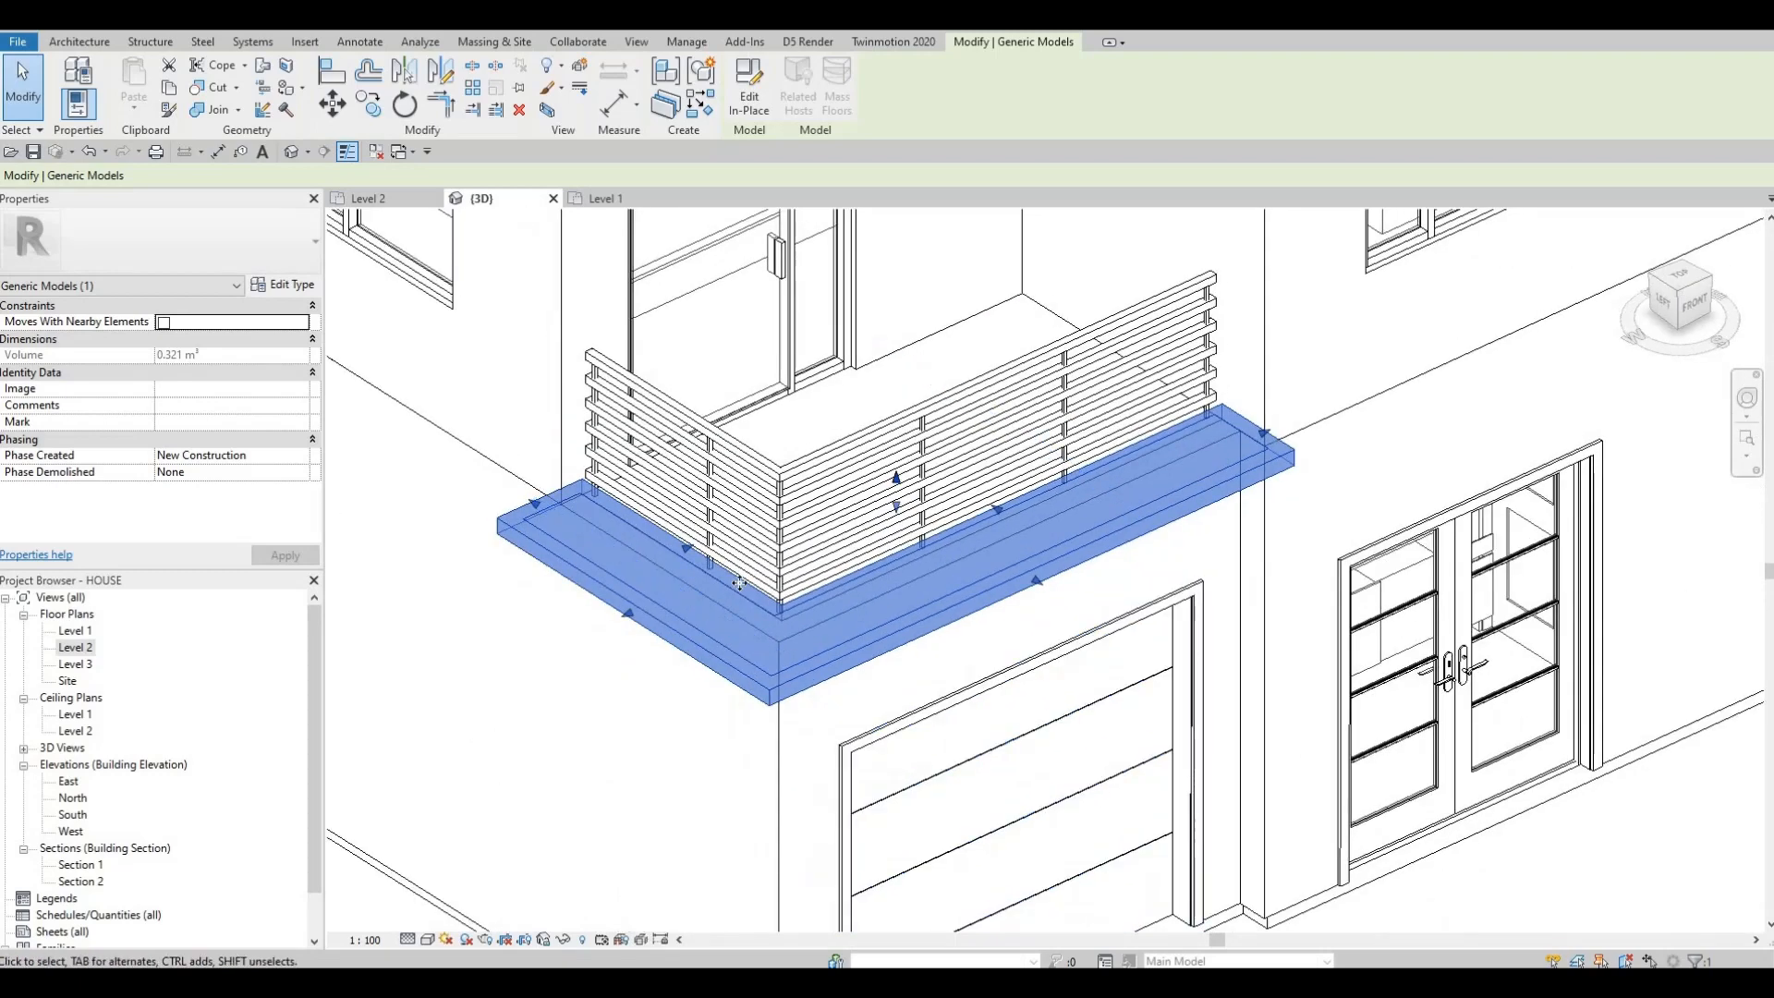
{"action": "left_click", "coordinate": [747, 107]}
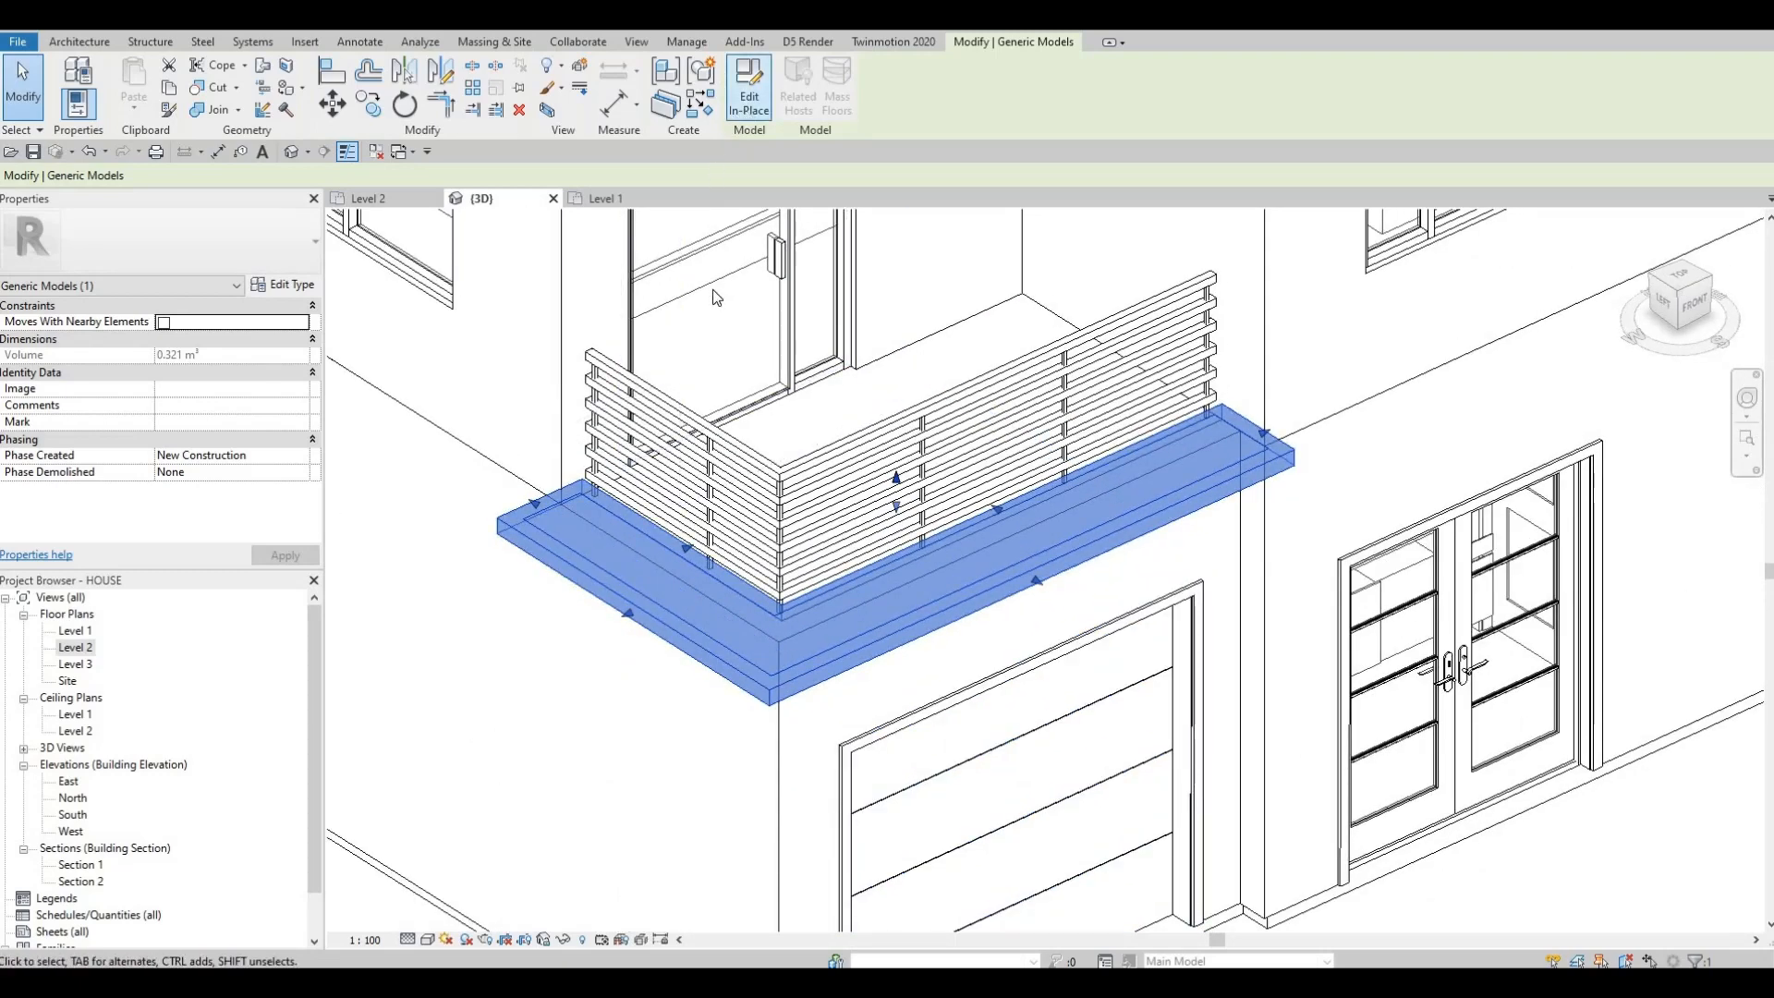
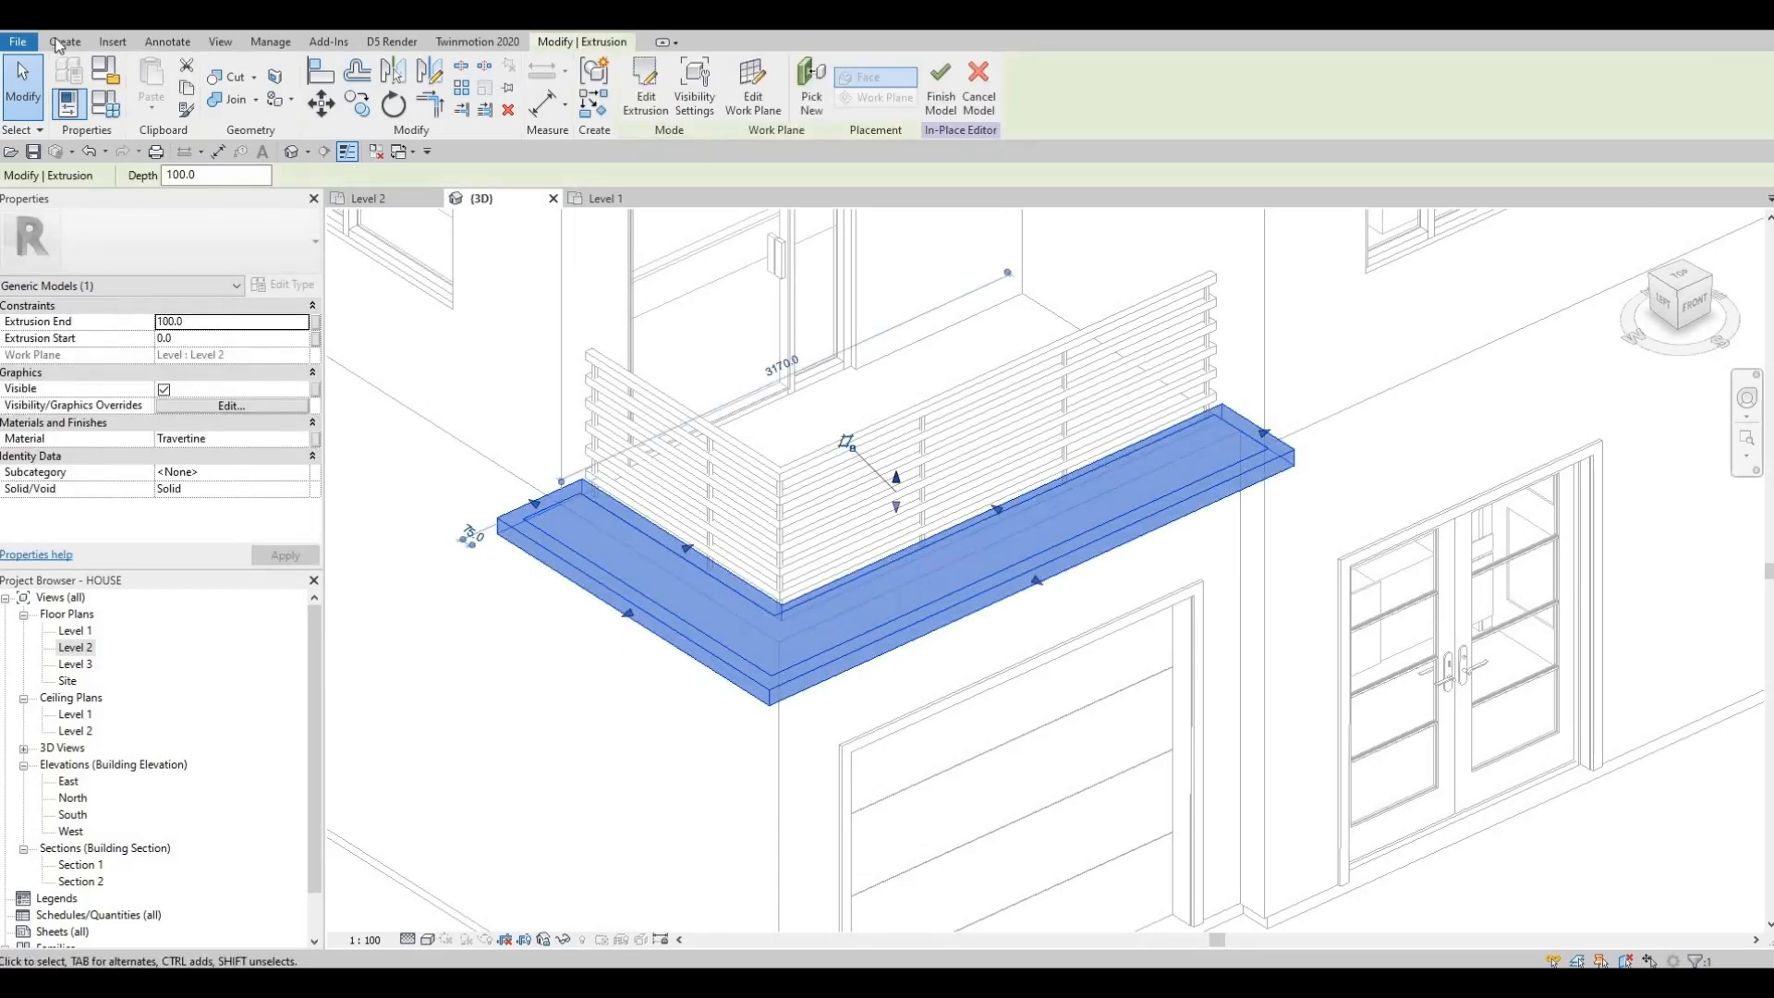
Start a Sweep and pick the ledge's outer top edges, including both short end edges, as its path
{"action": "left_click", "coordinate": [384, 197]}
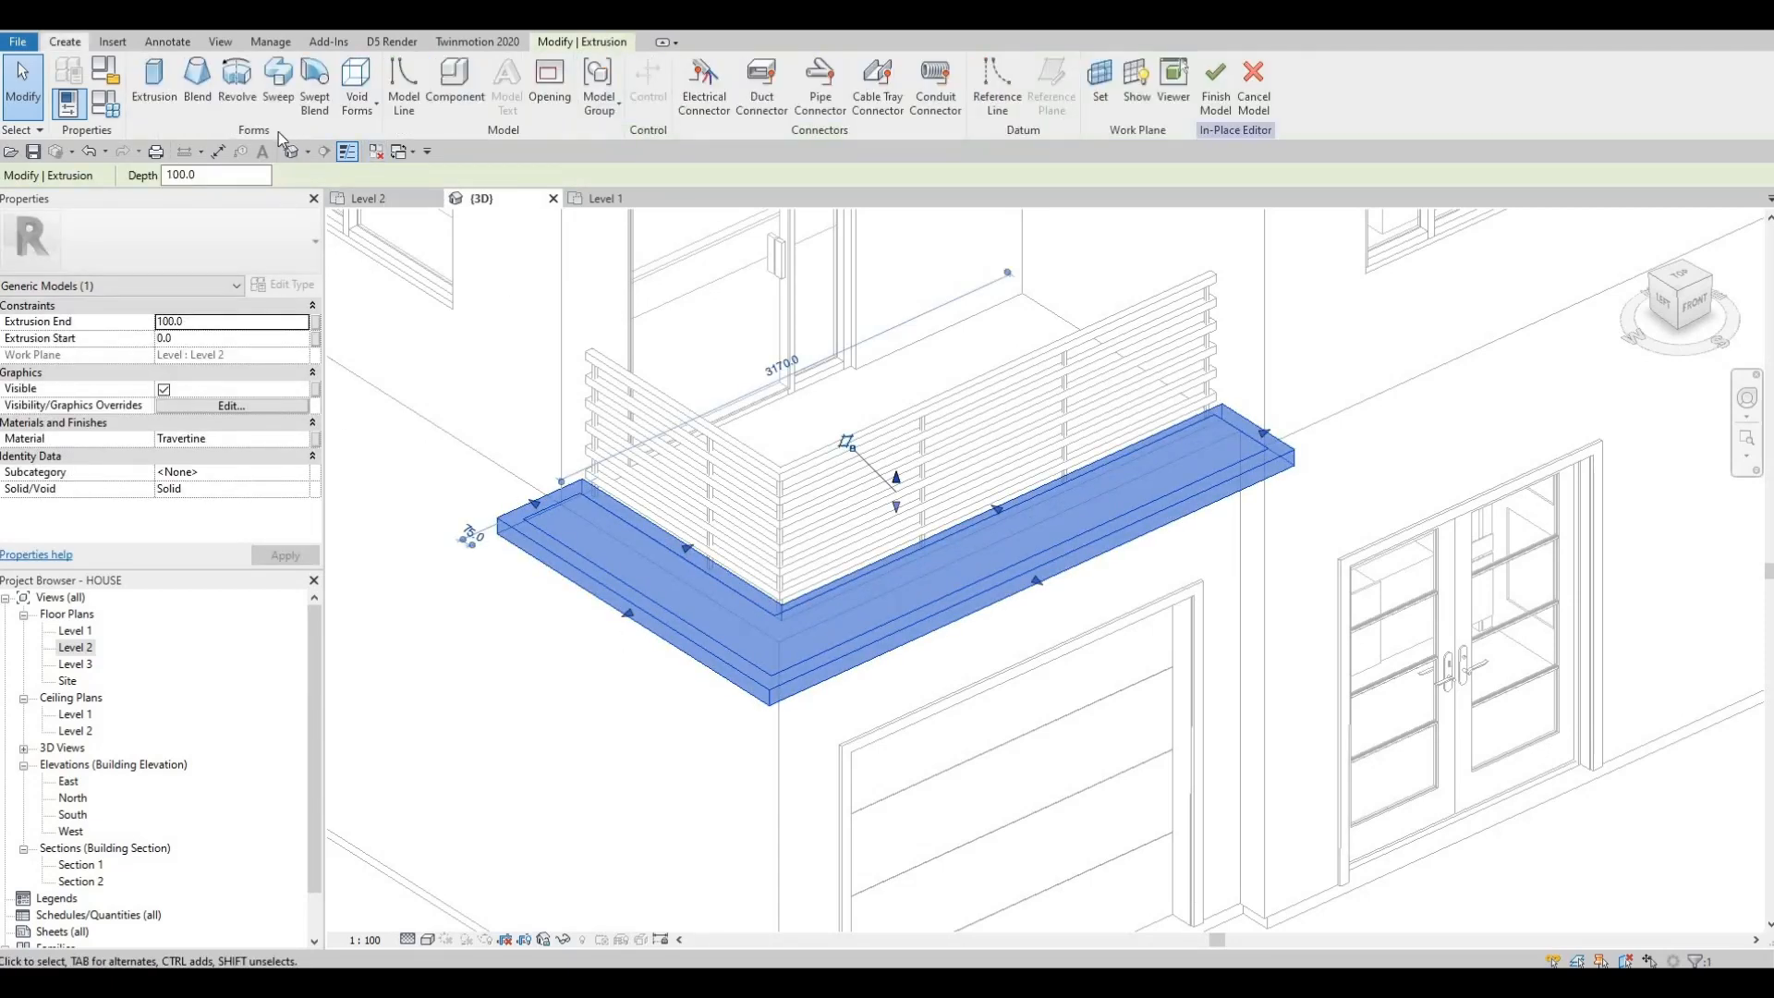
{"action": "left_click", "coordinate": [277, 81]}
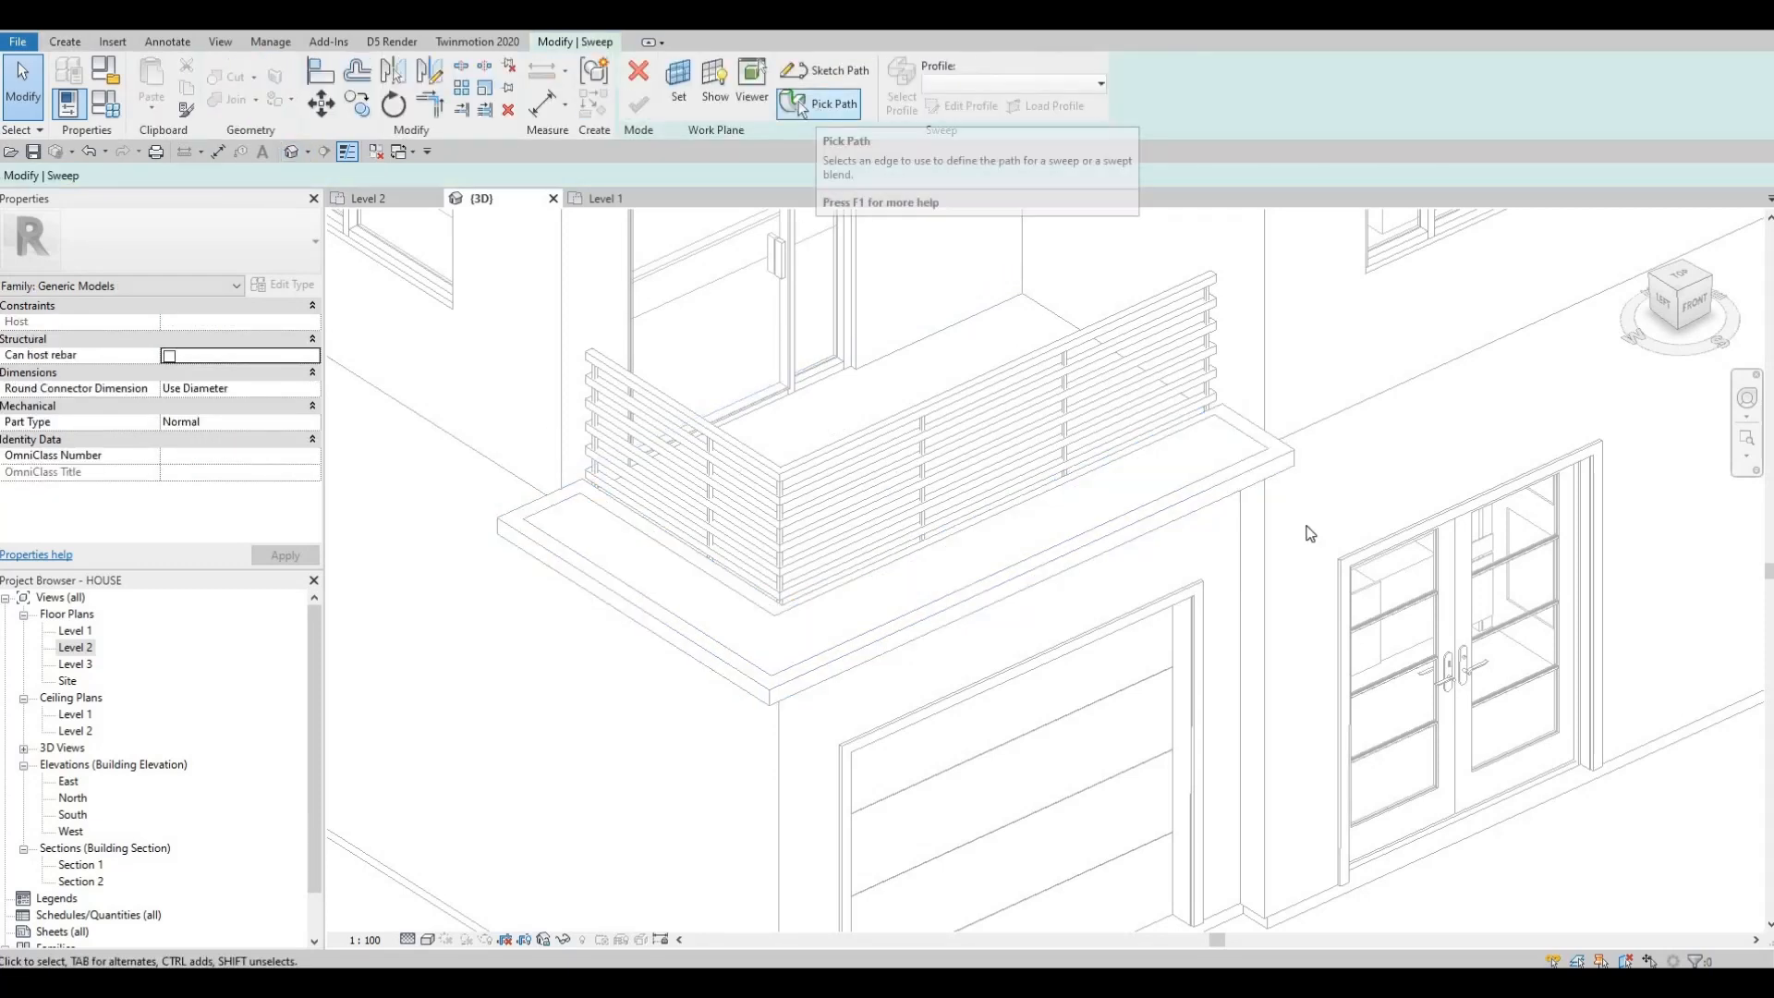
{"action": "left_click", "coordinate": [817, 107]}
{"action": "middle_click_drag", "start_coordinate": [797, 693], "coordinate": [1127, 596], "text": "shift"}
{"action": "left_click", "coordinate": [829, 743]}
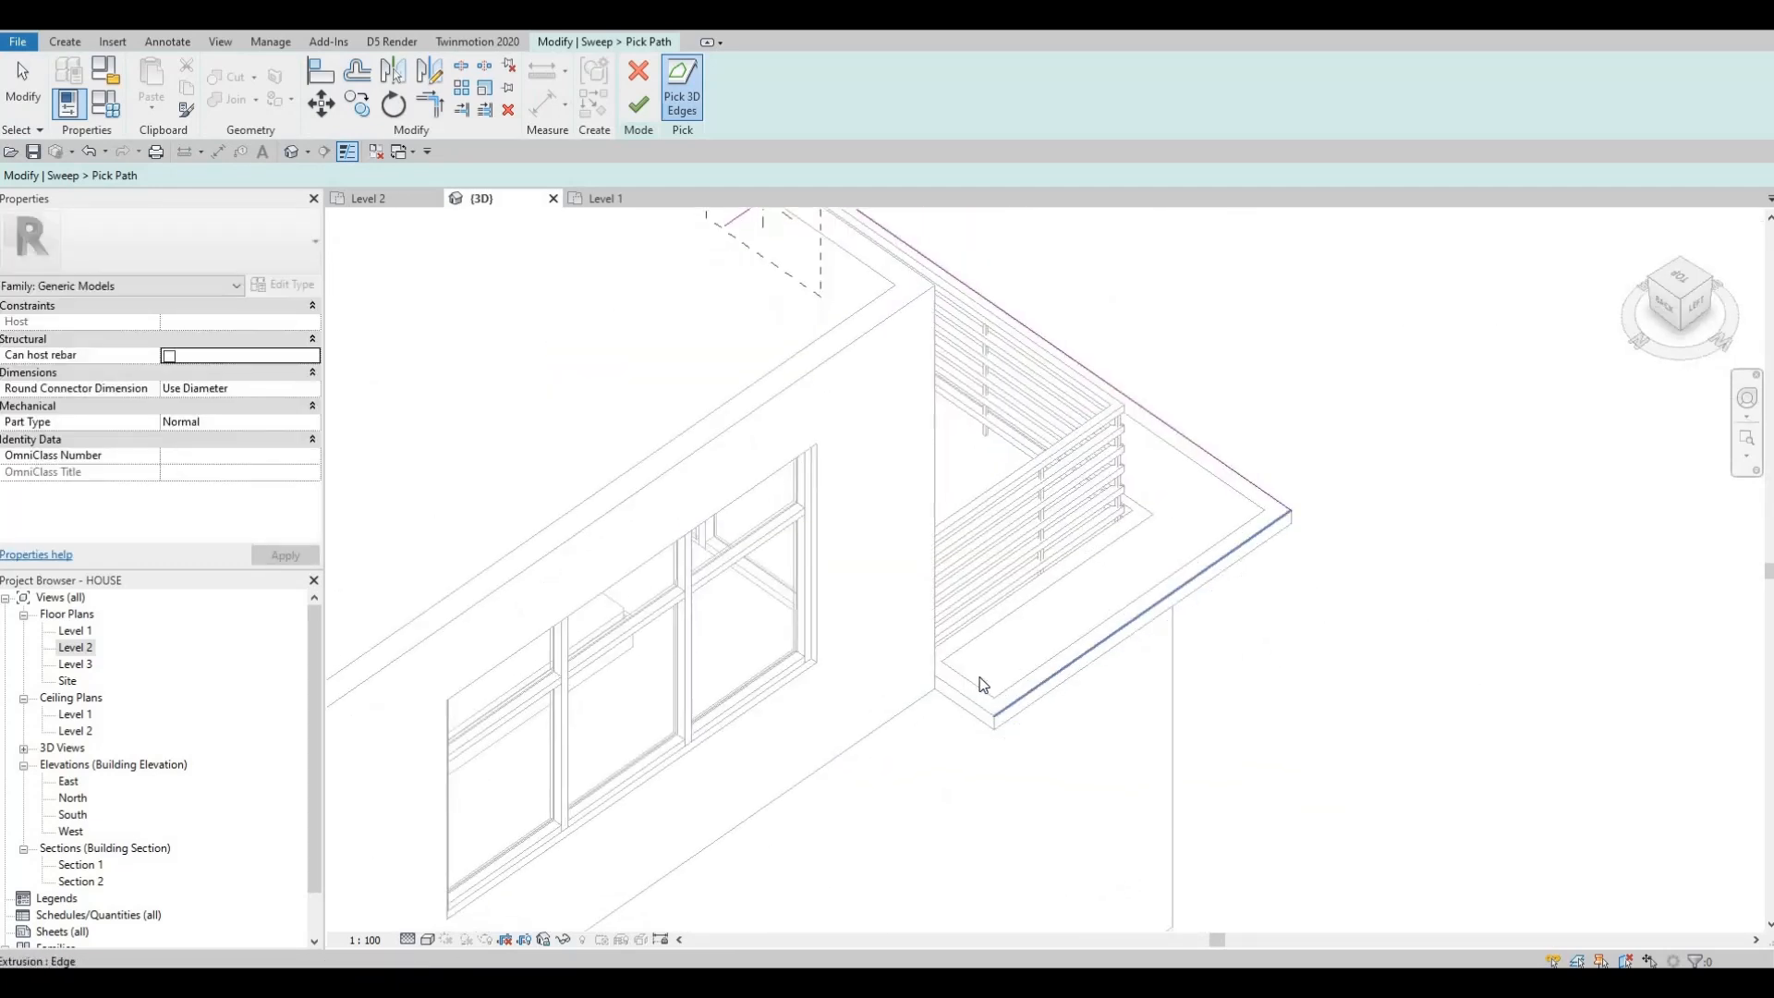
{"action": "left_click", "coordinate": [975, 706]}
{"action": "key", "text": "Escape"}
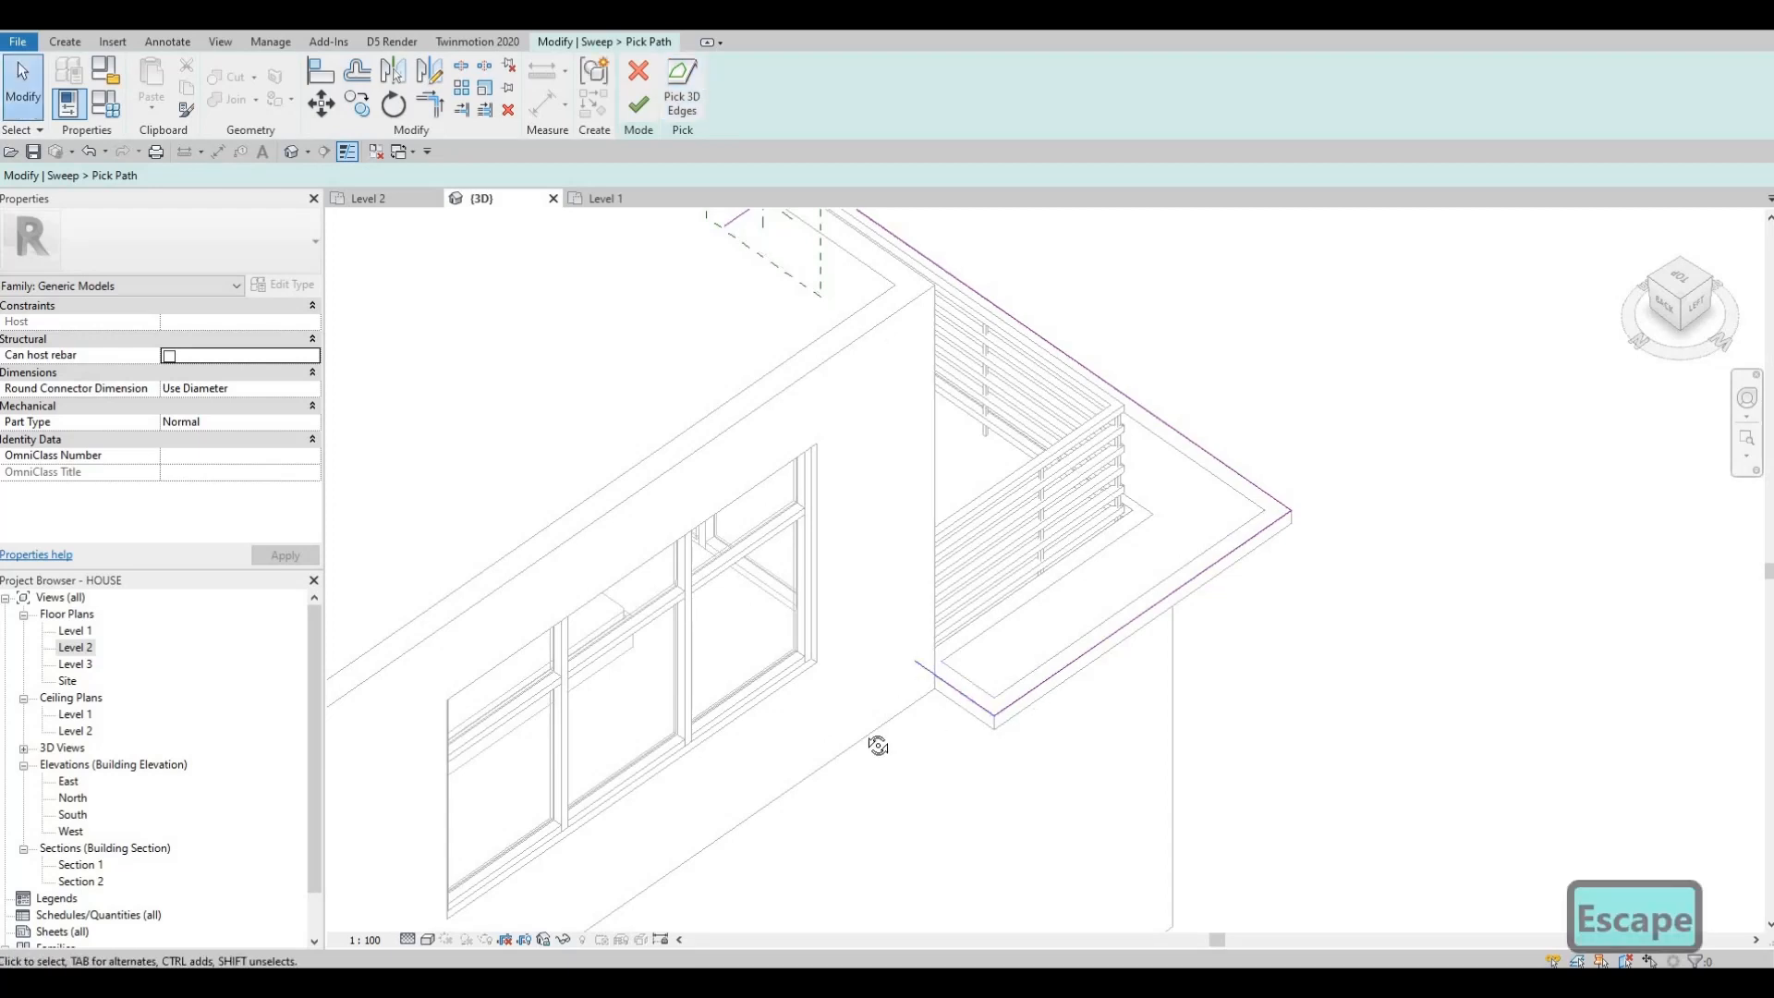
Shorten the path's end segment on the house's side wall to 450 mm, ending at the wall corner
{"action": "middle_click_drag", "start_coordinate": [656, 645], "coordinate": [873, 684], "text": "shift"}
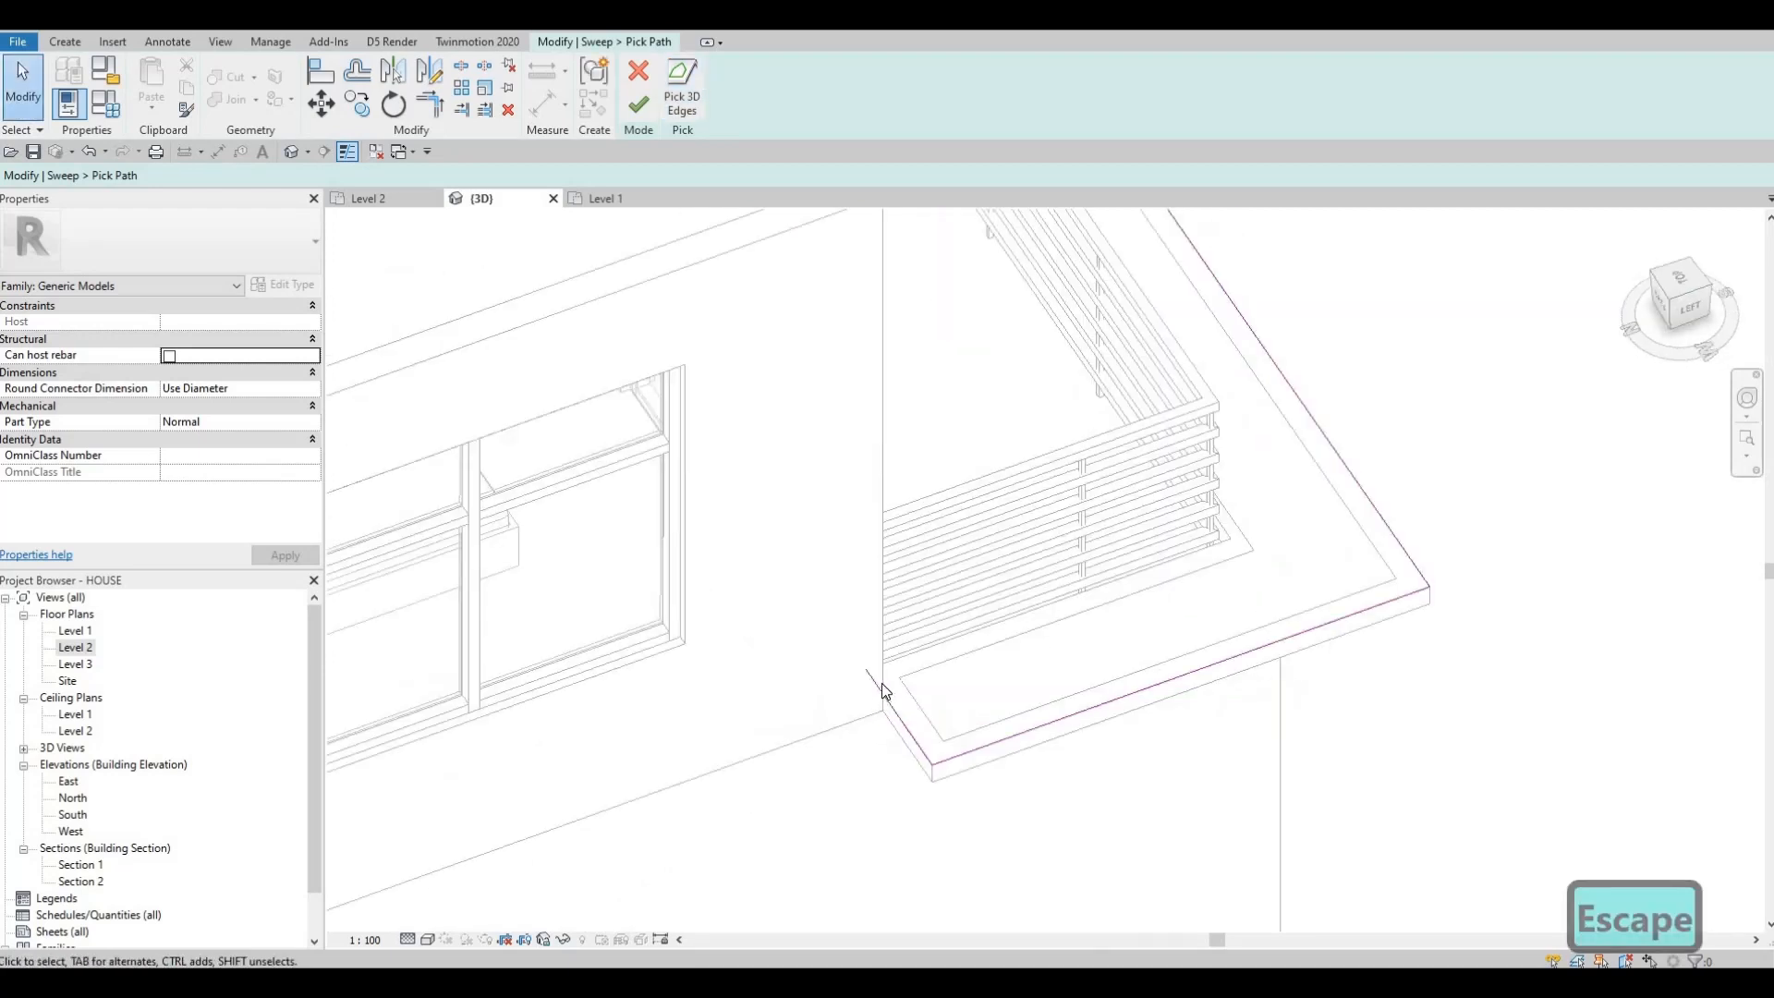
{"action": "scroll", "coordinate": [879, 688], "scroll_direction": "up", "scroll_amount": 2}
{"action": "left_click", "coordinate": [879, 681]}
{"action": "left_click_drag", "start_coordinate": [875, 672], "coordinate": [894, 702]}
{"action": "middle_click_drag", "start_coordinate": [875, 702], "coordinate": [570, 674], "text": "shift"}
{"action": "scroll", "coordinate": [951, 704], "scroll_direction": "up", "scroll_amount": 2}
{"action": "scroll", "coordinate": [1294, 669], "scroll_direction": "down", "scroll_amount": 3}
{"action": "scroll", "coordinate": [570, 674], "scroll_direction": "down", "scroll_amount": 1}
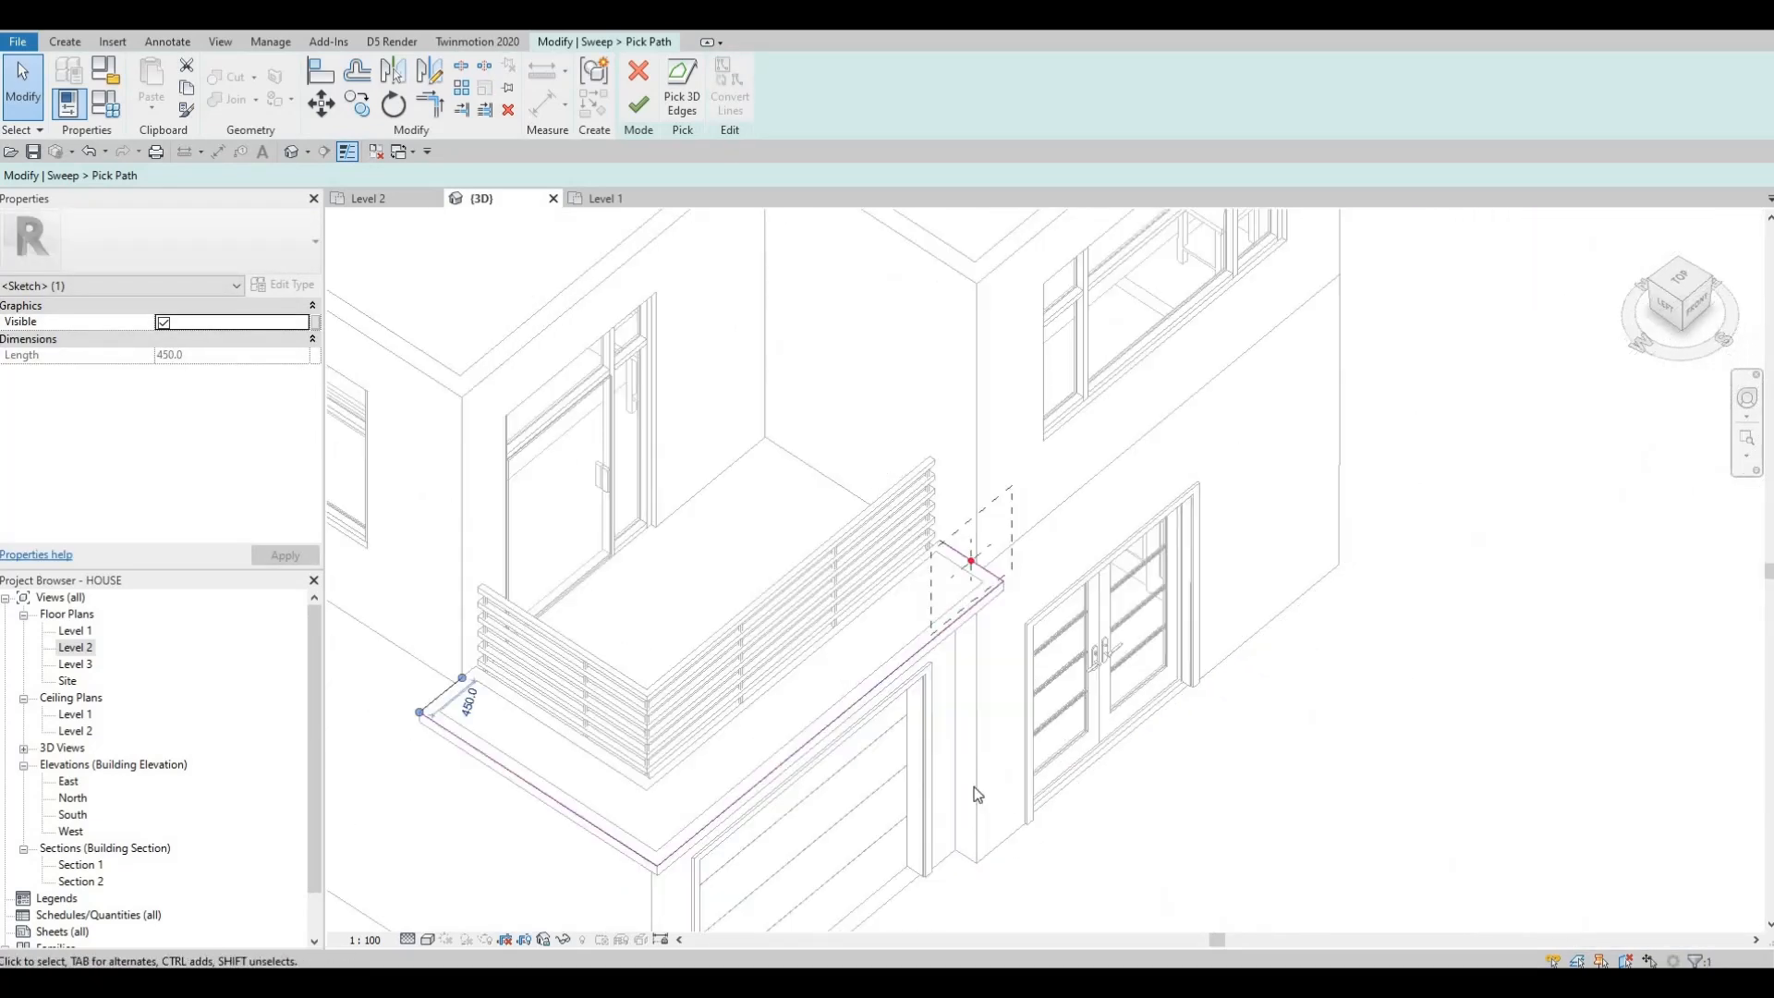
Shorten the path's other end segment, towards the double door, to 250 mm so it ends at the wall, and finish the path
{"action": "middle_click_drag", "start_coordinate": [647, 730], "coordinate": [1045, 465], "text": "shift"}
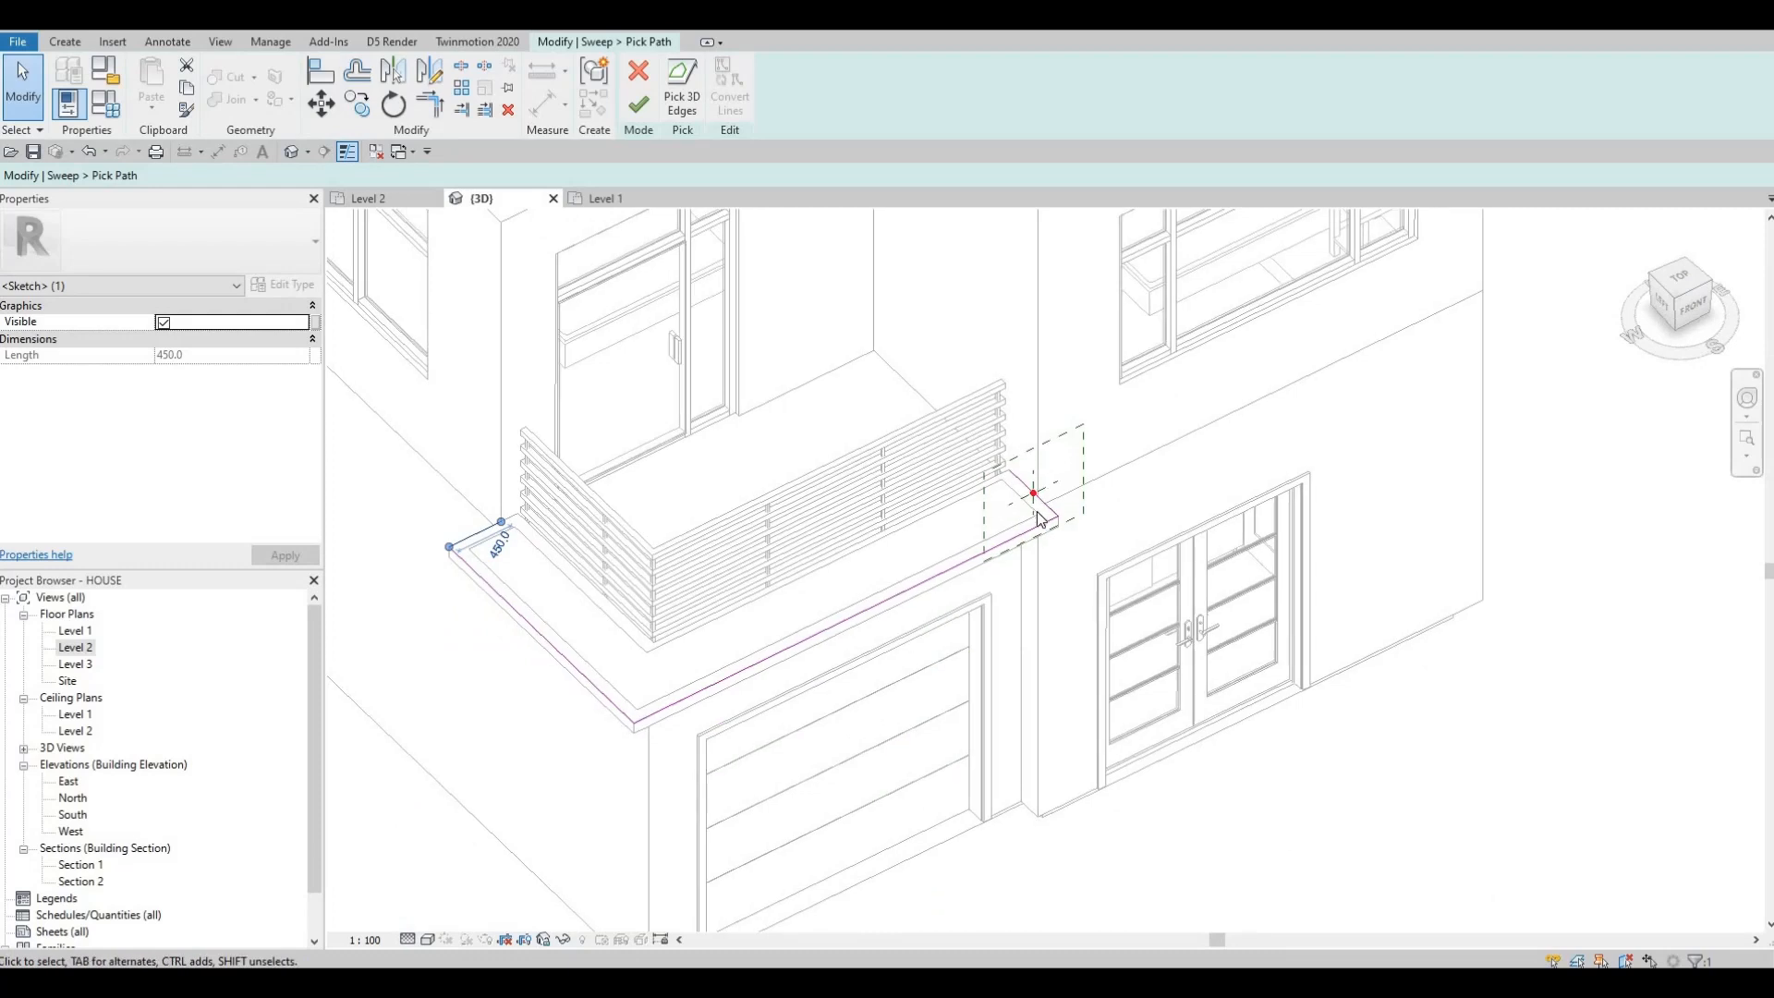
{"action": "scroll", "coordinate": [1037, 508], "scroll_direction": "up", "scroll_amount": 3}
{"action": "left_click_drag", "start_coordinate": [1022, 489], "coordinate": [1155, 612]}
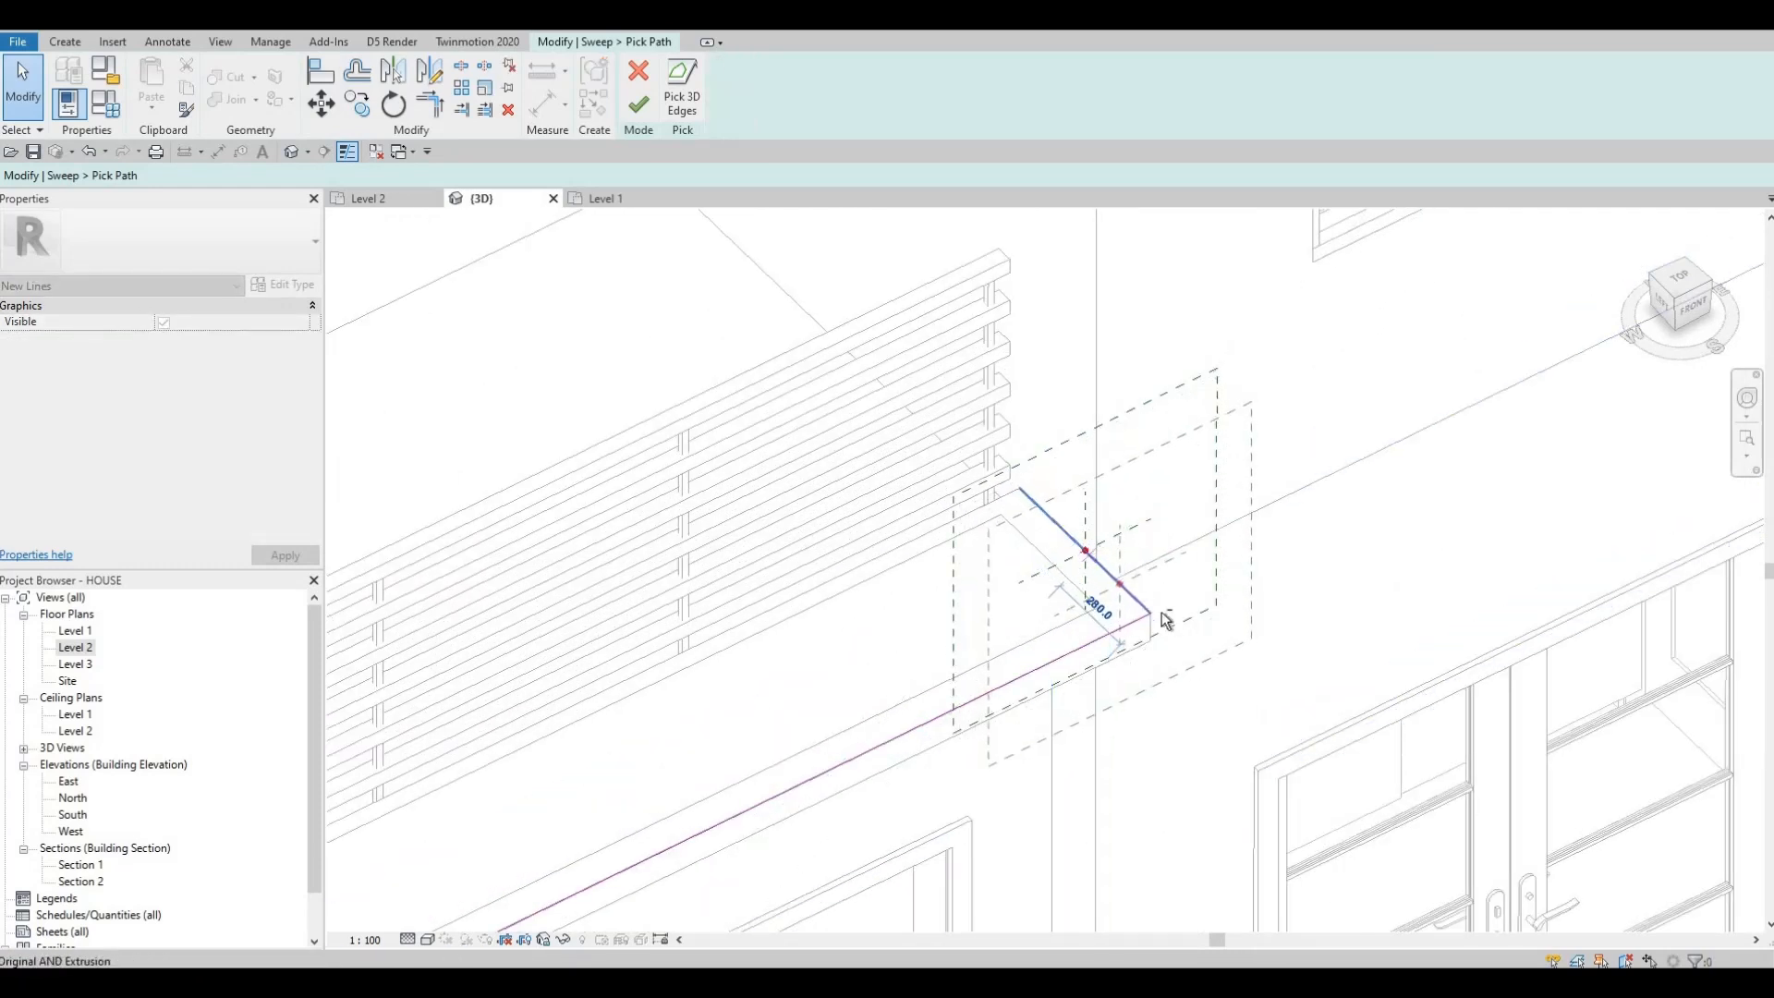
{"action": "mouse_move", "coordinate": [1355, 649]}
{"action": "middle_mouse_down", "text": "shift"}
{"action": "mouse_move", "coordinate": [1057, 582]}
{"action": "mouse_move", "coordinate": [1029, 556]}
{"action": "mouse_move", "coordinate": [1048, 559]}
{"action": "middle_mouse_up", "text": "shift"}
{"action": "left_click_drag", "start_coordinate": [1024, 558], "coordinate": [1050, 559]}
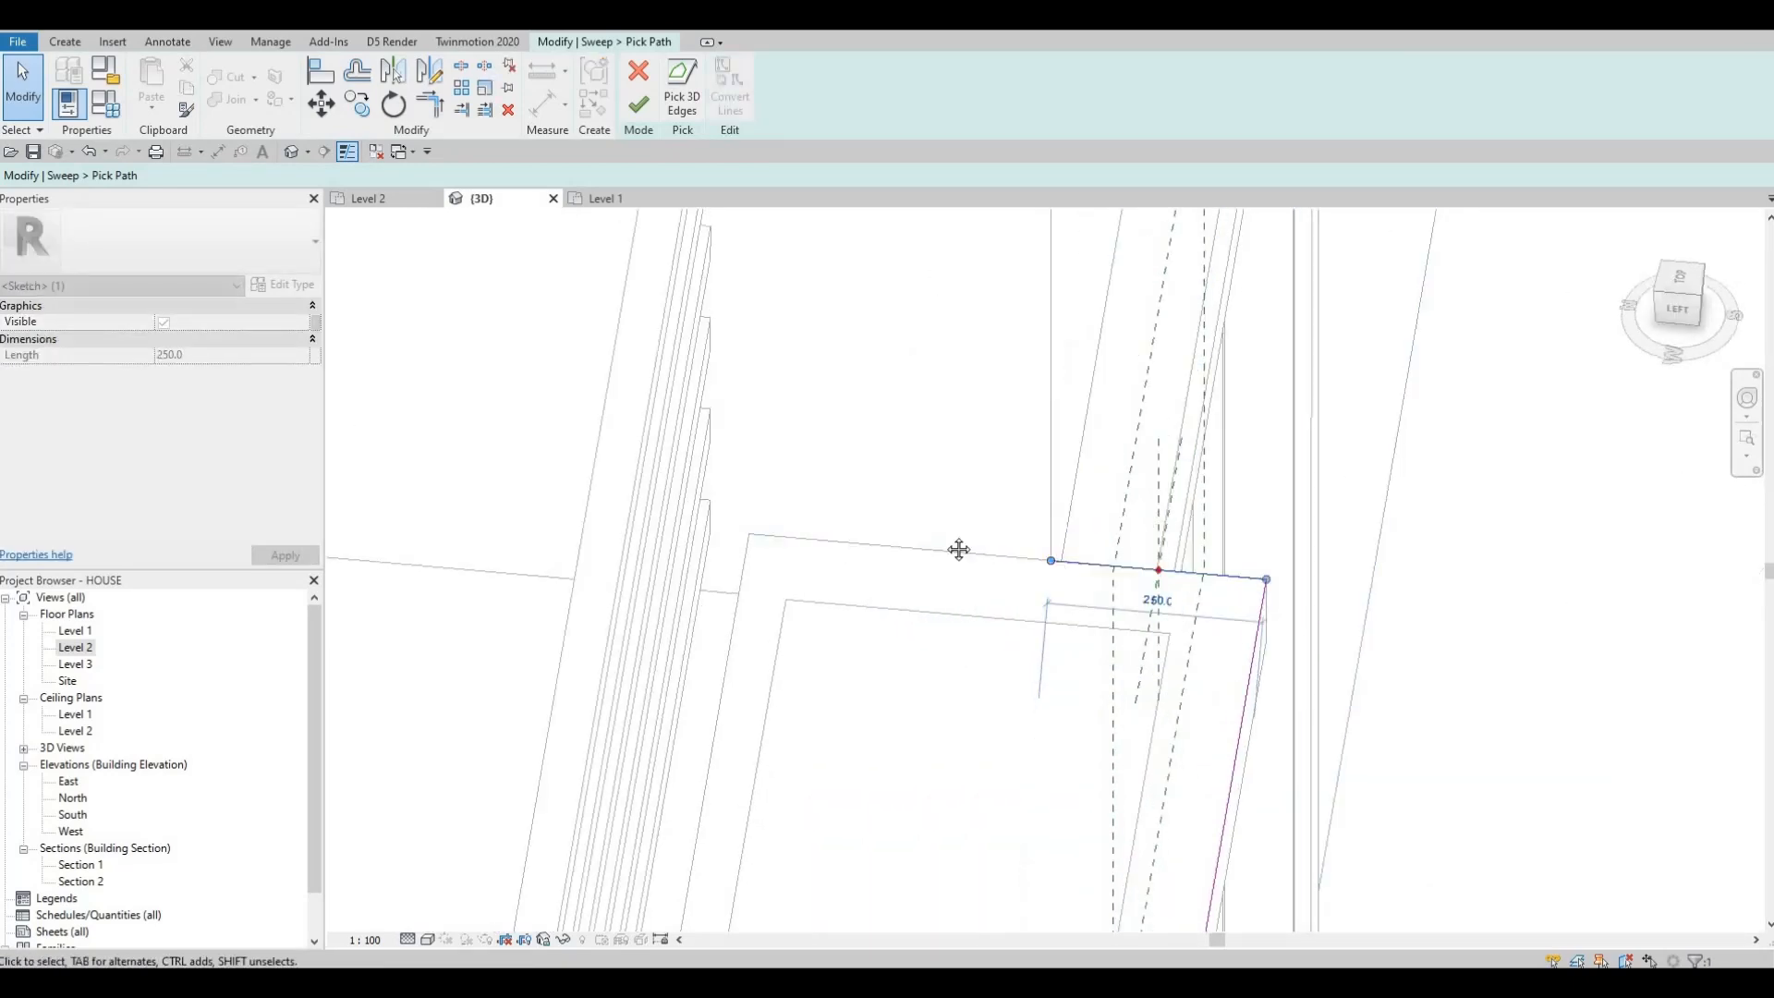
{"action": "middle_click_drag", "start_coordinate": [959, 550], "coordinate": [916, 554], "text": "shift"}
{"action": "scroll", "coordinate": [1041, 598], "scroll_direction": "down", "scroll_amount": 5}
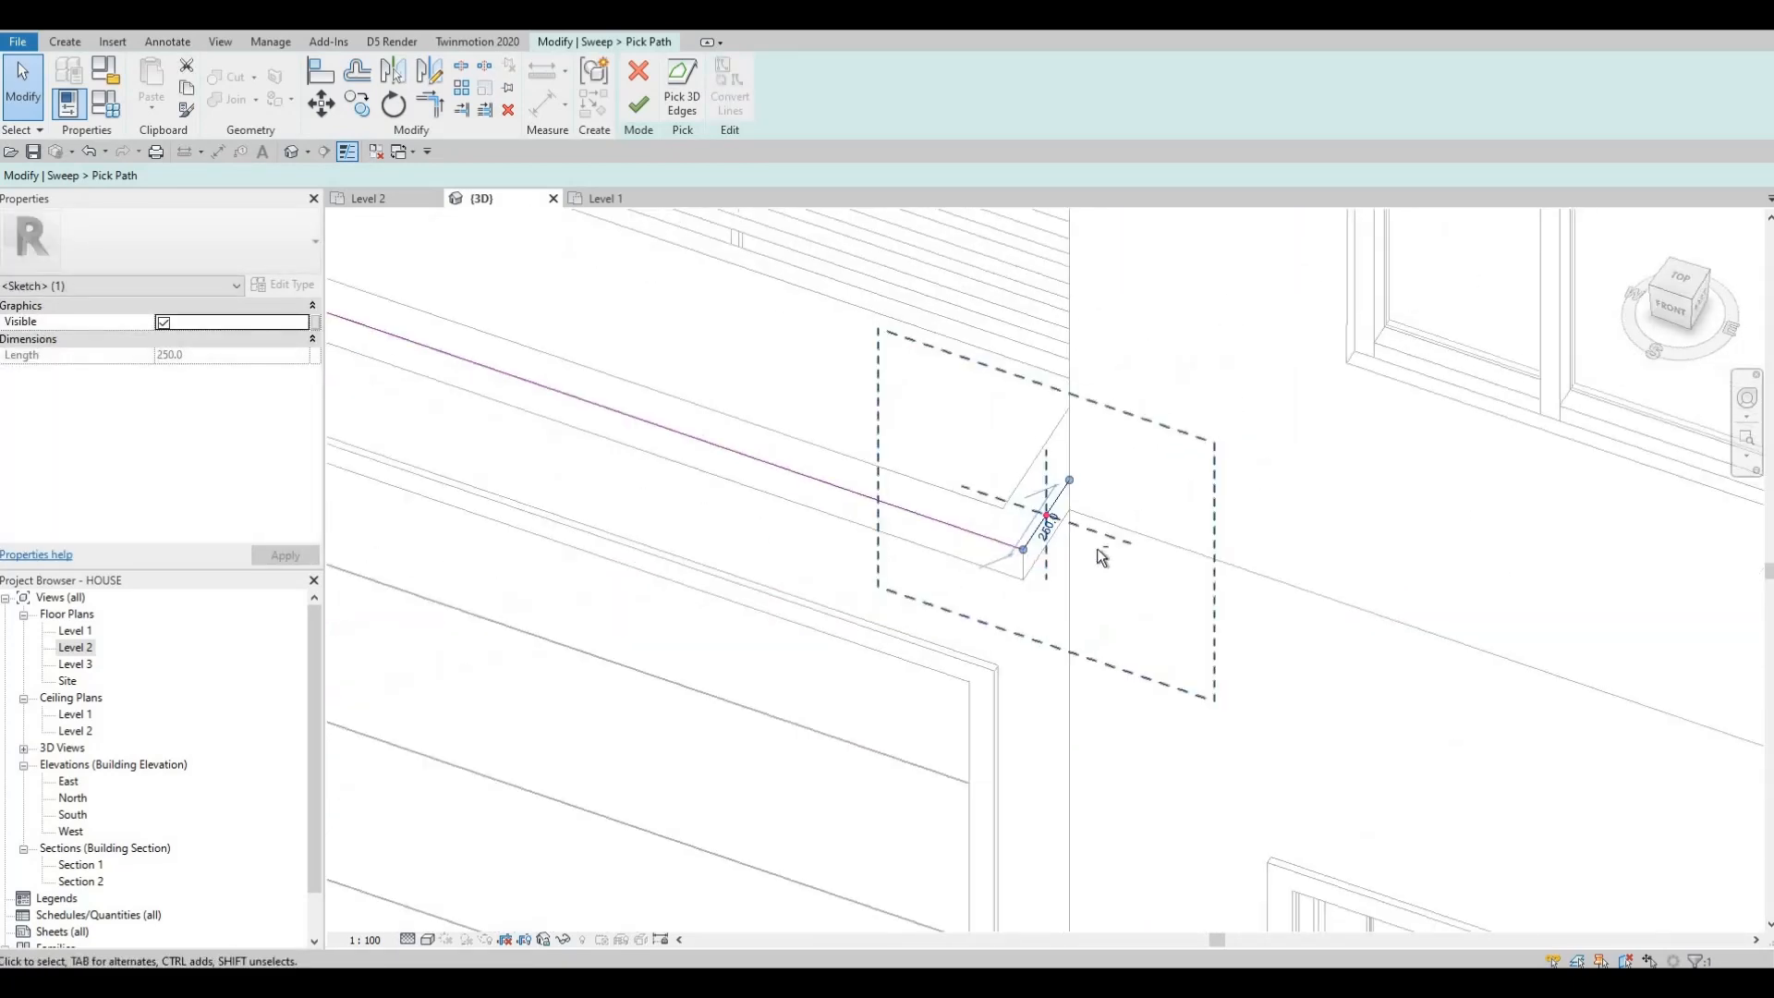
{"action": "scroll", "coordinate": [1096, 551], "scroll_direction": "up", "scroll_amount": 2}
{"action": "middle_click_drag", "start_coordinate": [1002, 667], "coordinate": [1071, 546], "text": "shift"}
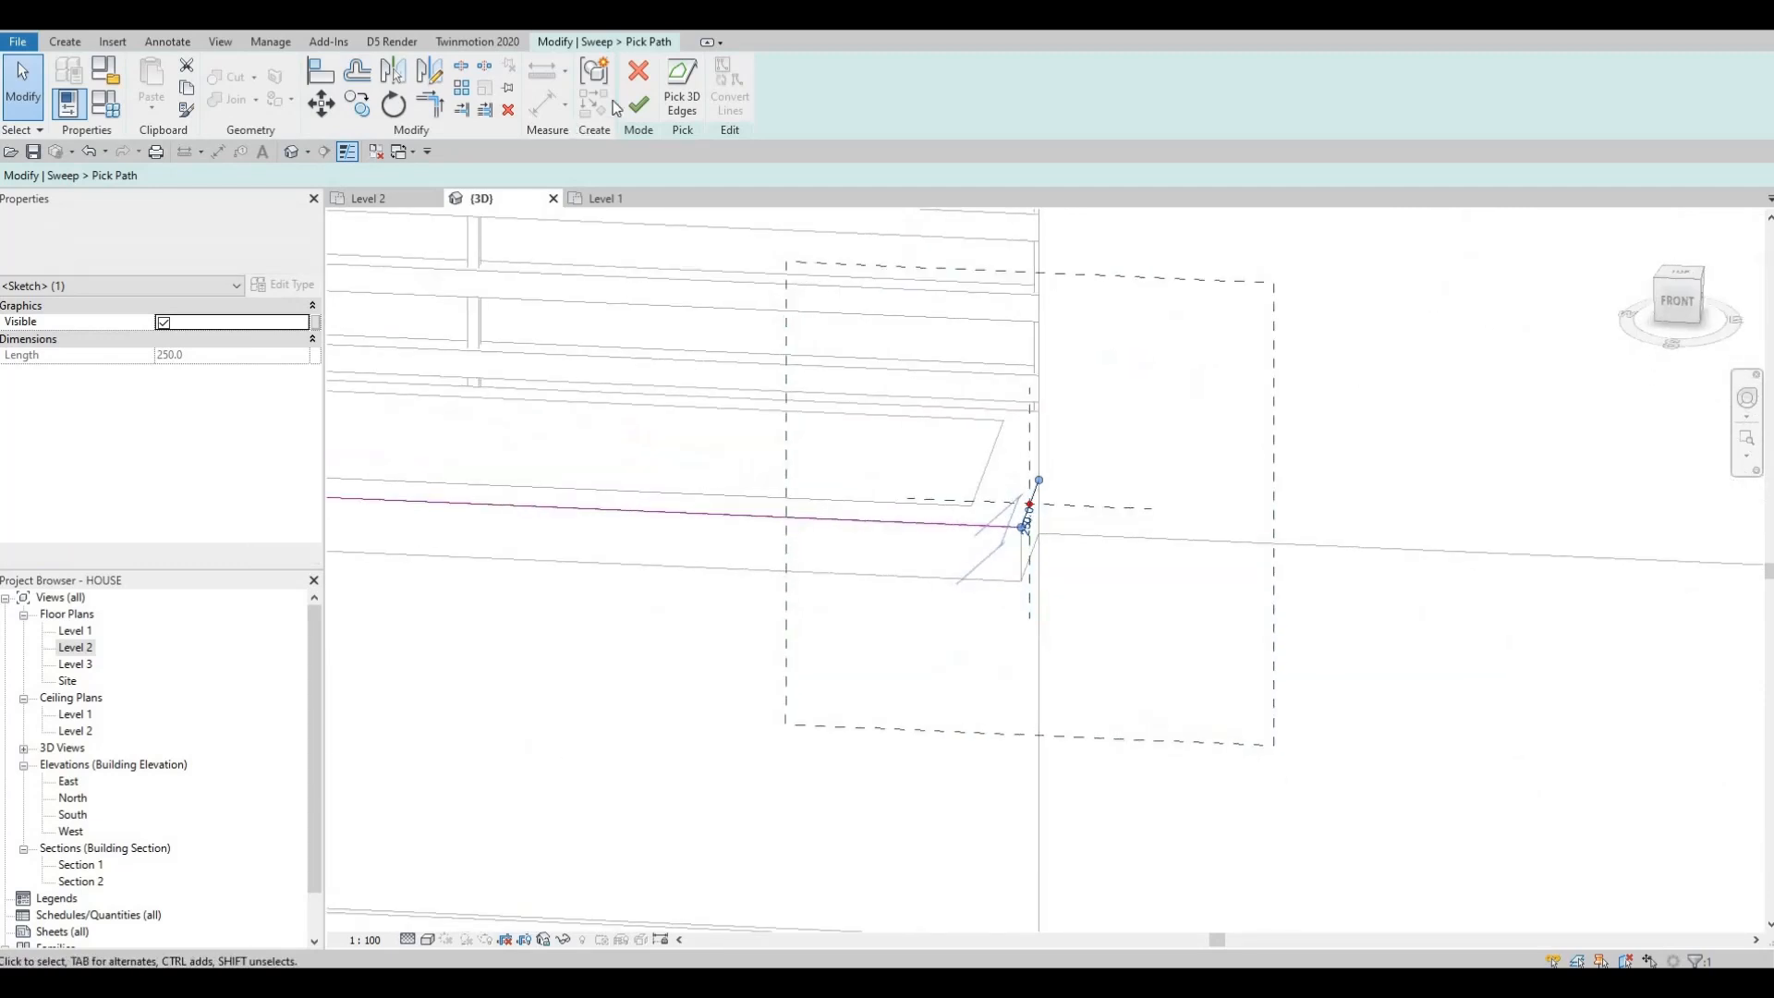
{"action": "scroll", "coordinate": [873, 525], "scroll_direction": "up", "scroll_amount": 1}
{"action": "left_click", "coordinate": [639, 109]}
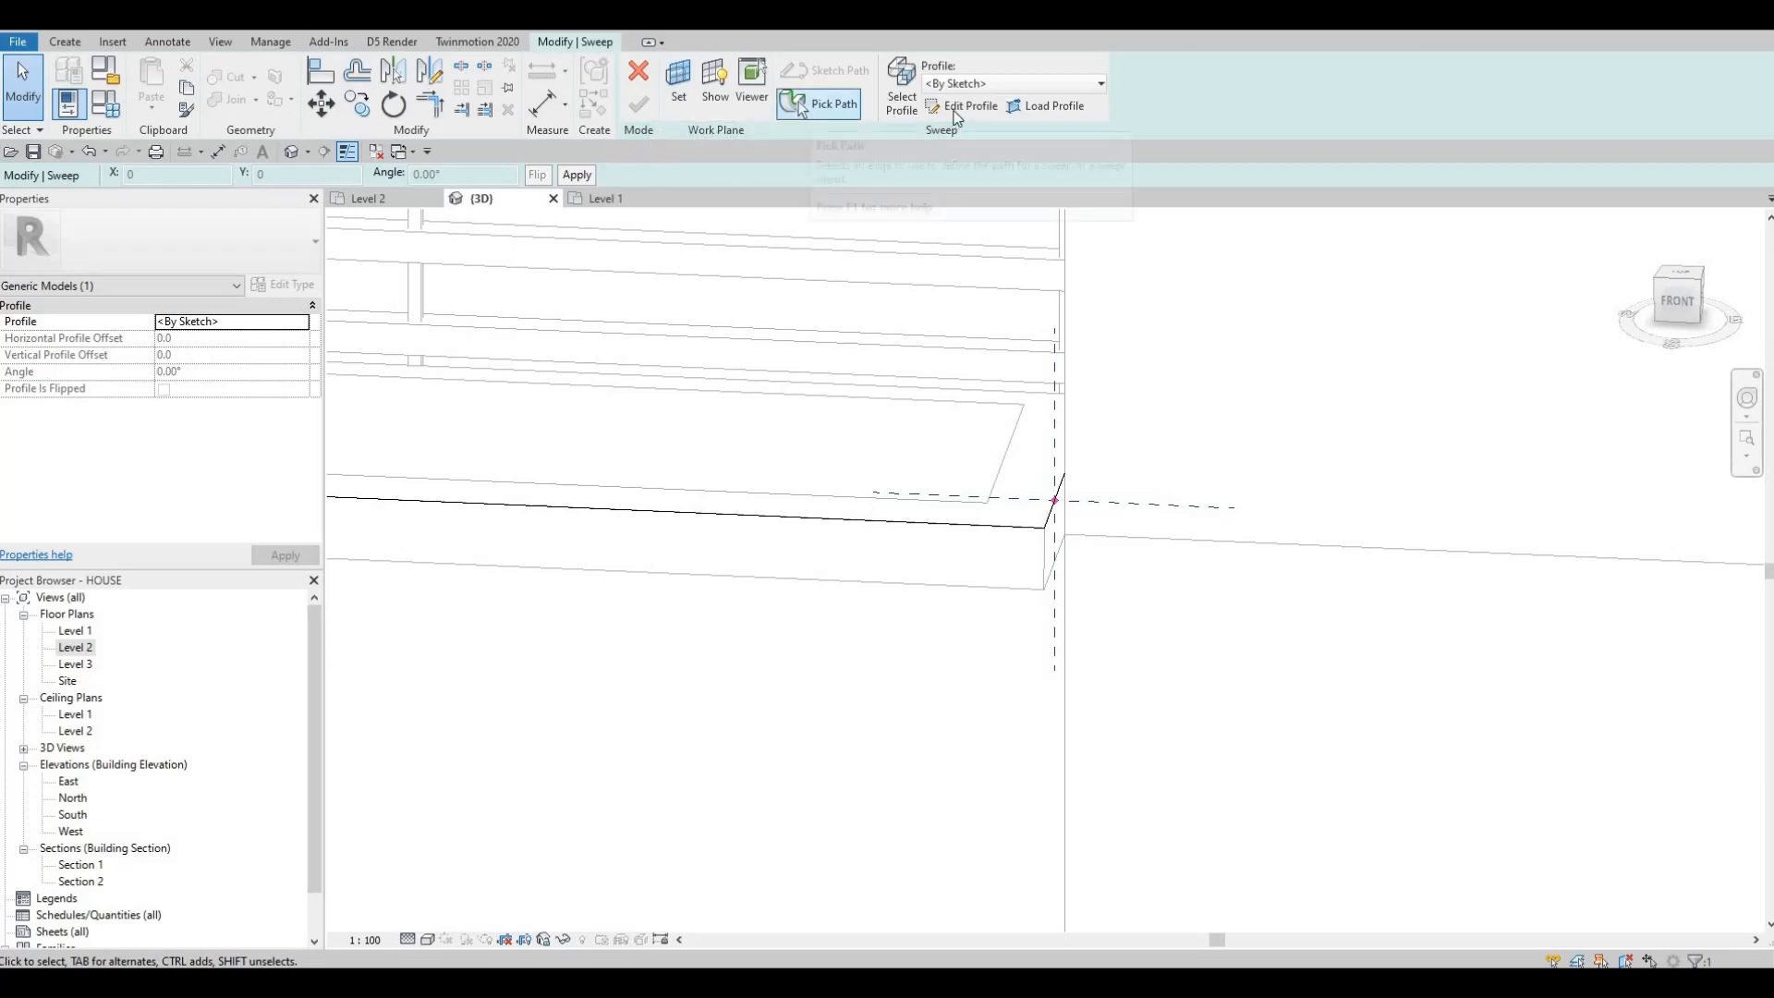
Sketch the sweep profile as a rectangle about 15 mm wide and 100 mm high, starting downward from the path point
{"action": "left_click", "coordinate": [961, 105]}
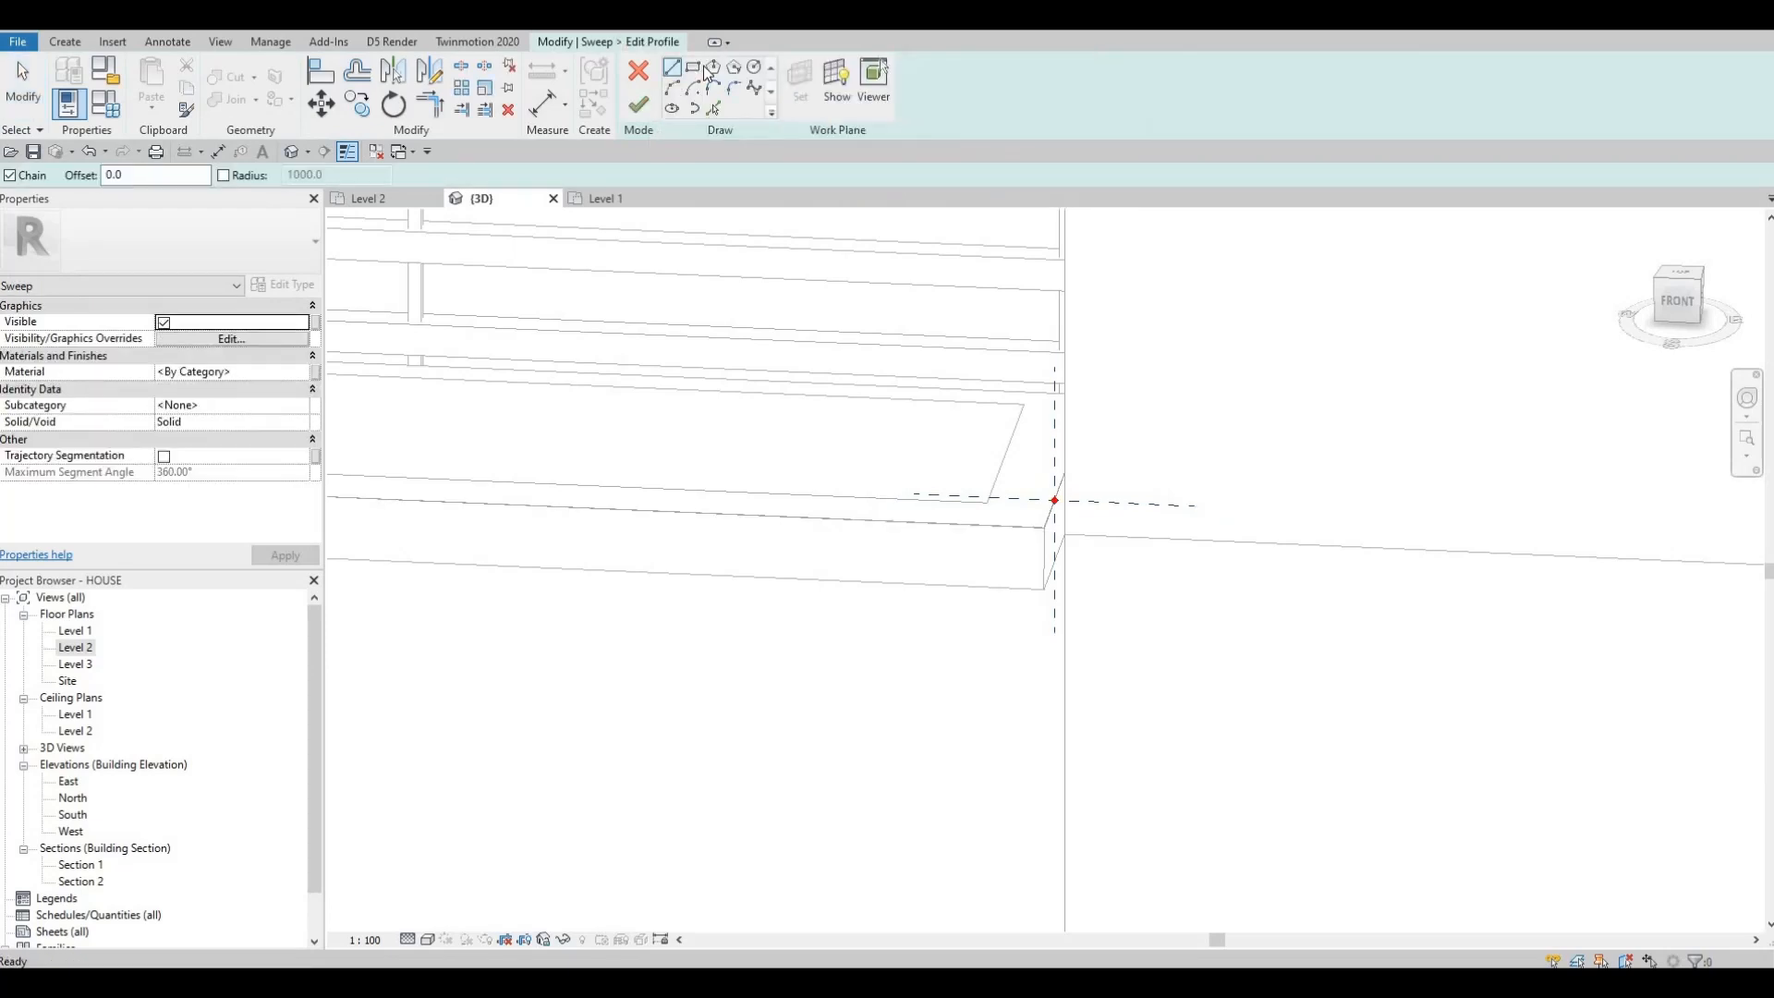
{"action": "scroll", "coordinate": [1109, 599], "scroll_direction": "up", "scroll_amount": 3}
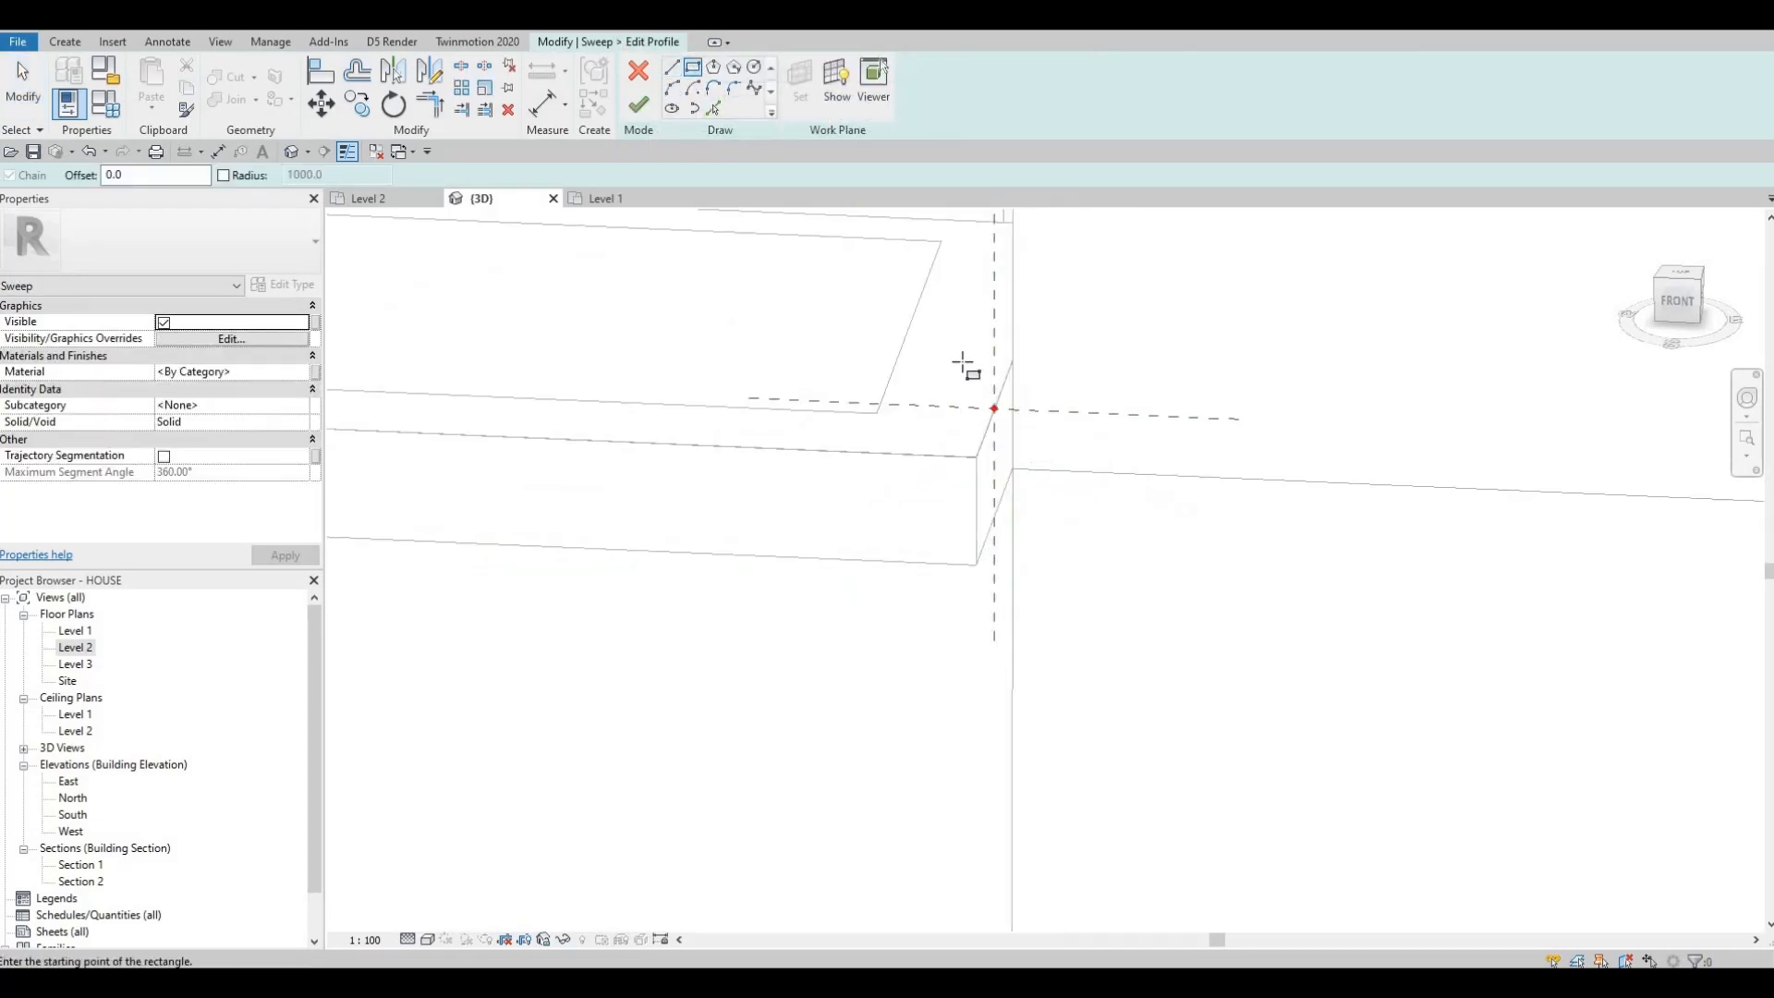
{"action": "left_click", "coordinate": [964, 333]}
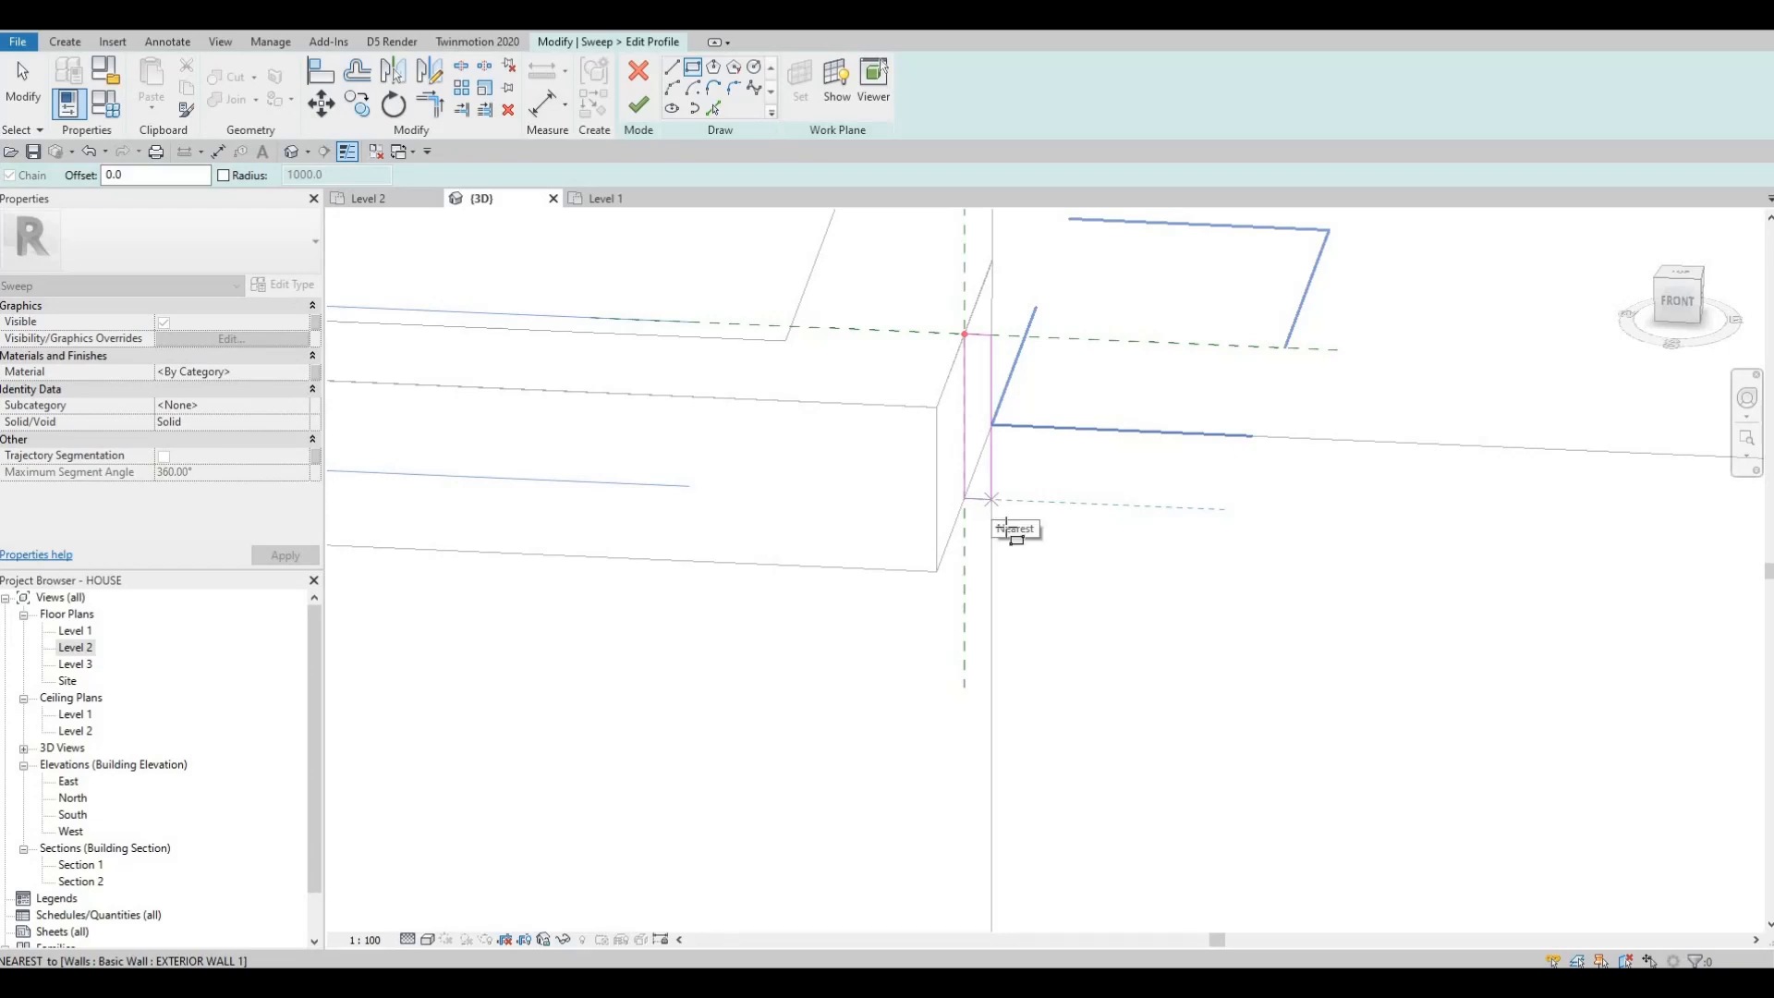
{"action": "left_click", "coordinate": [991, 499]}
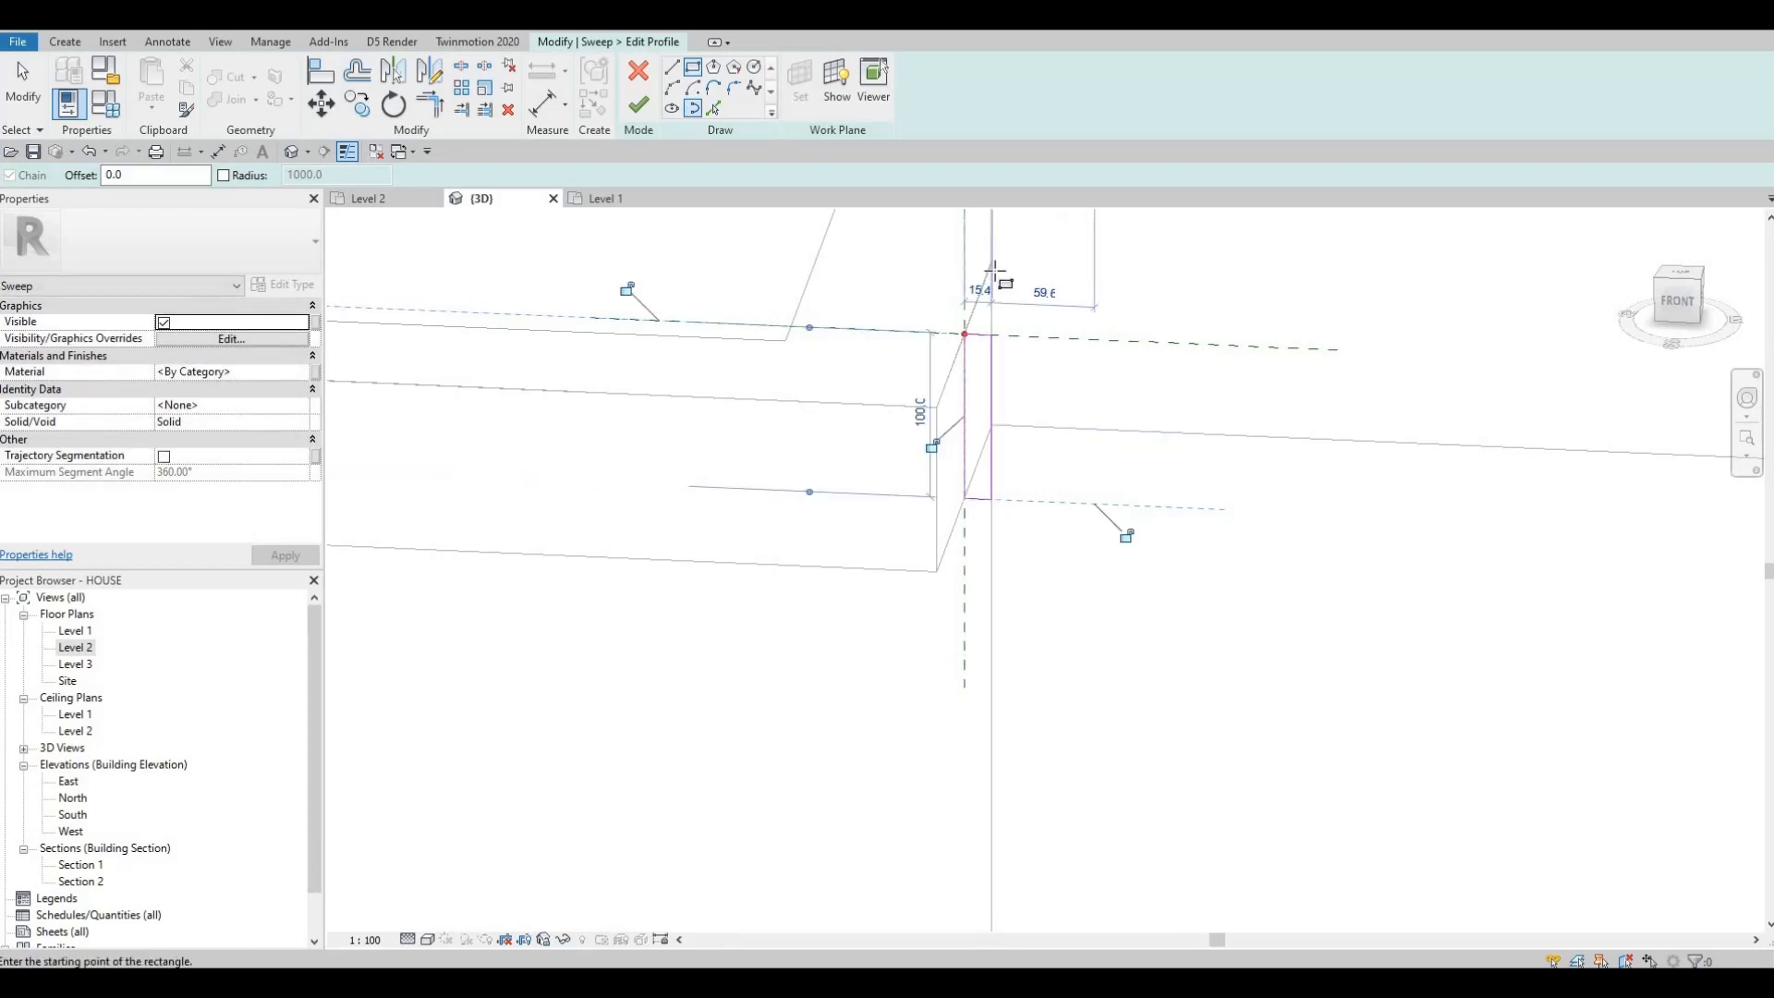
{"action": "key", "text": "Escape"}
{"action": "key", "text": "Escape"}
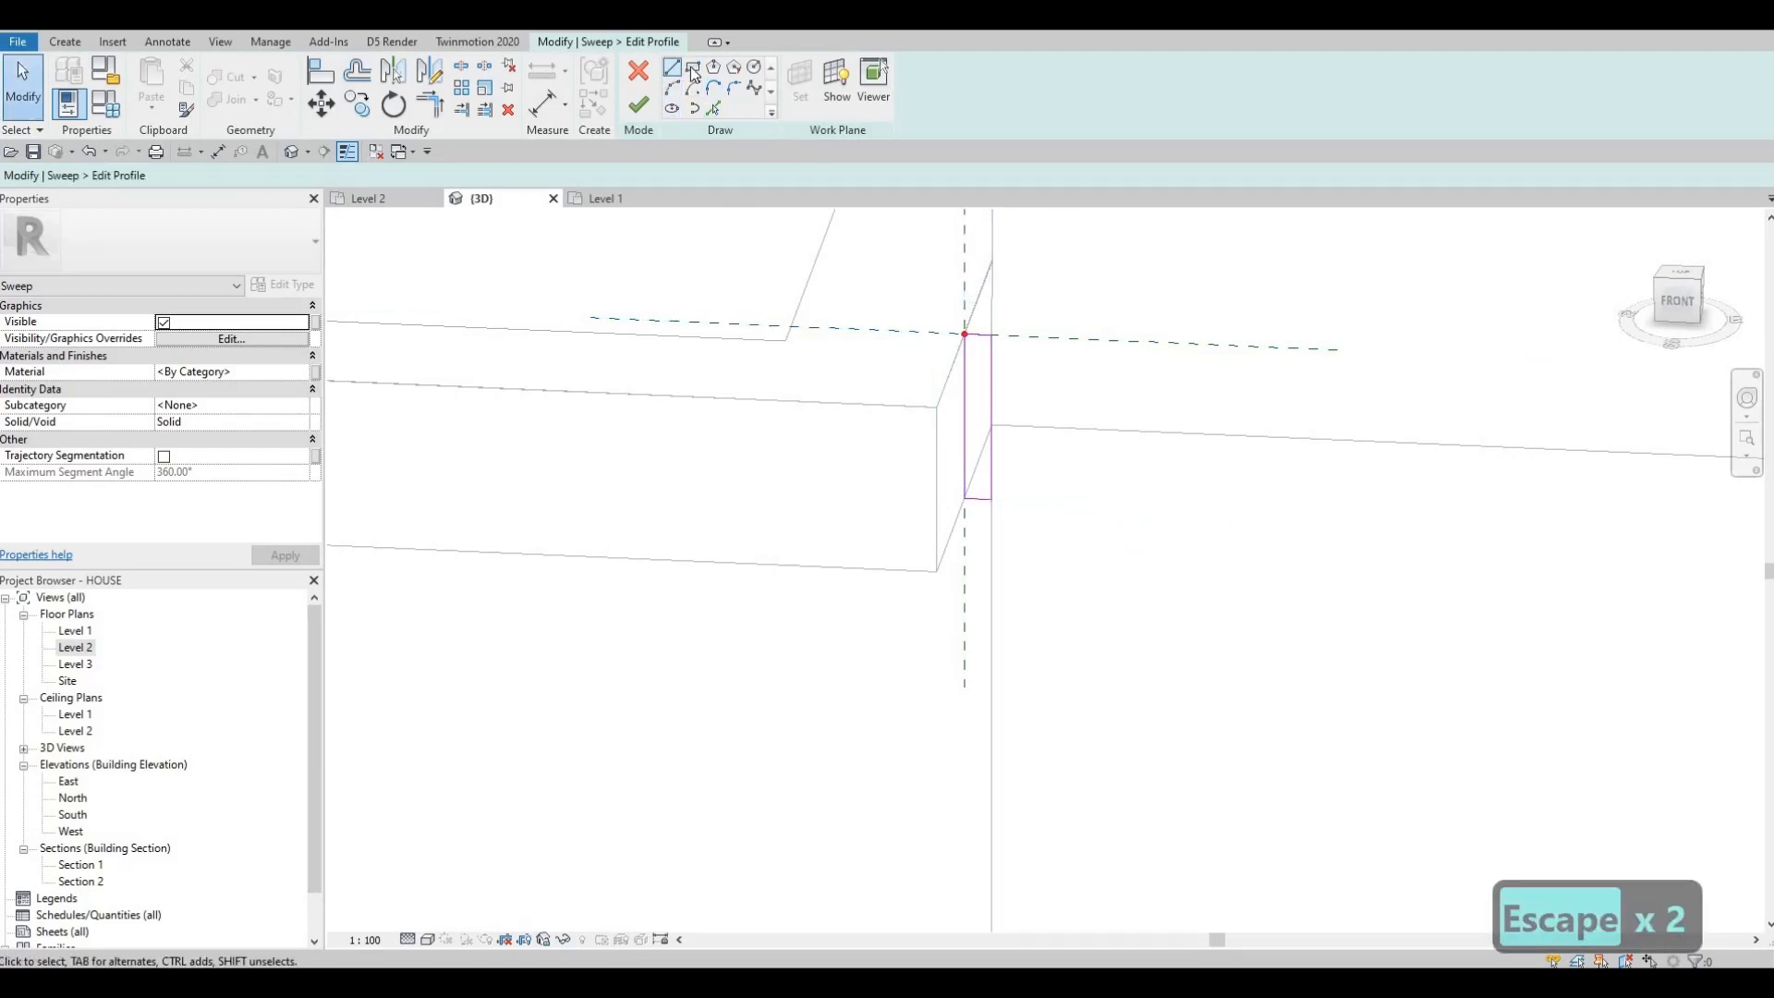
Draw a smaller rectangle about 10 mm wide and 75 mm high inside the profile, against its outer vertical side
{"action": "left_click", "coordinate": [991, 359]}
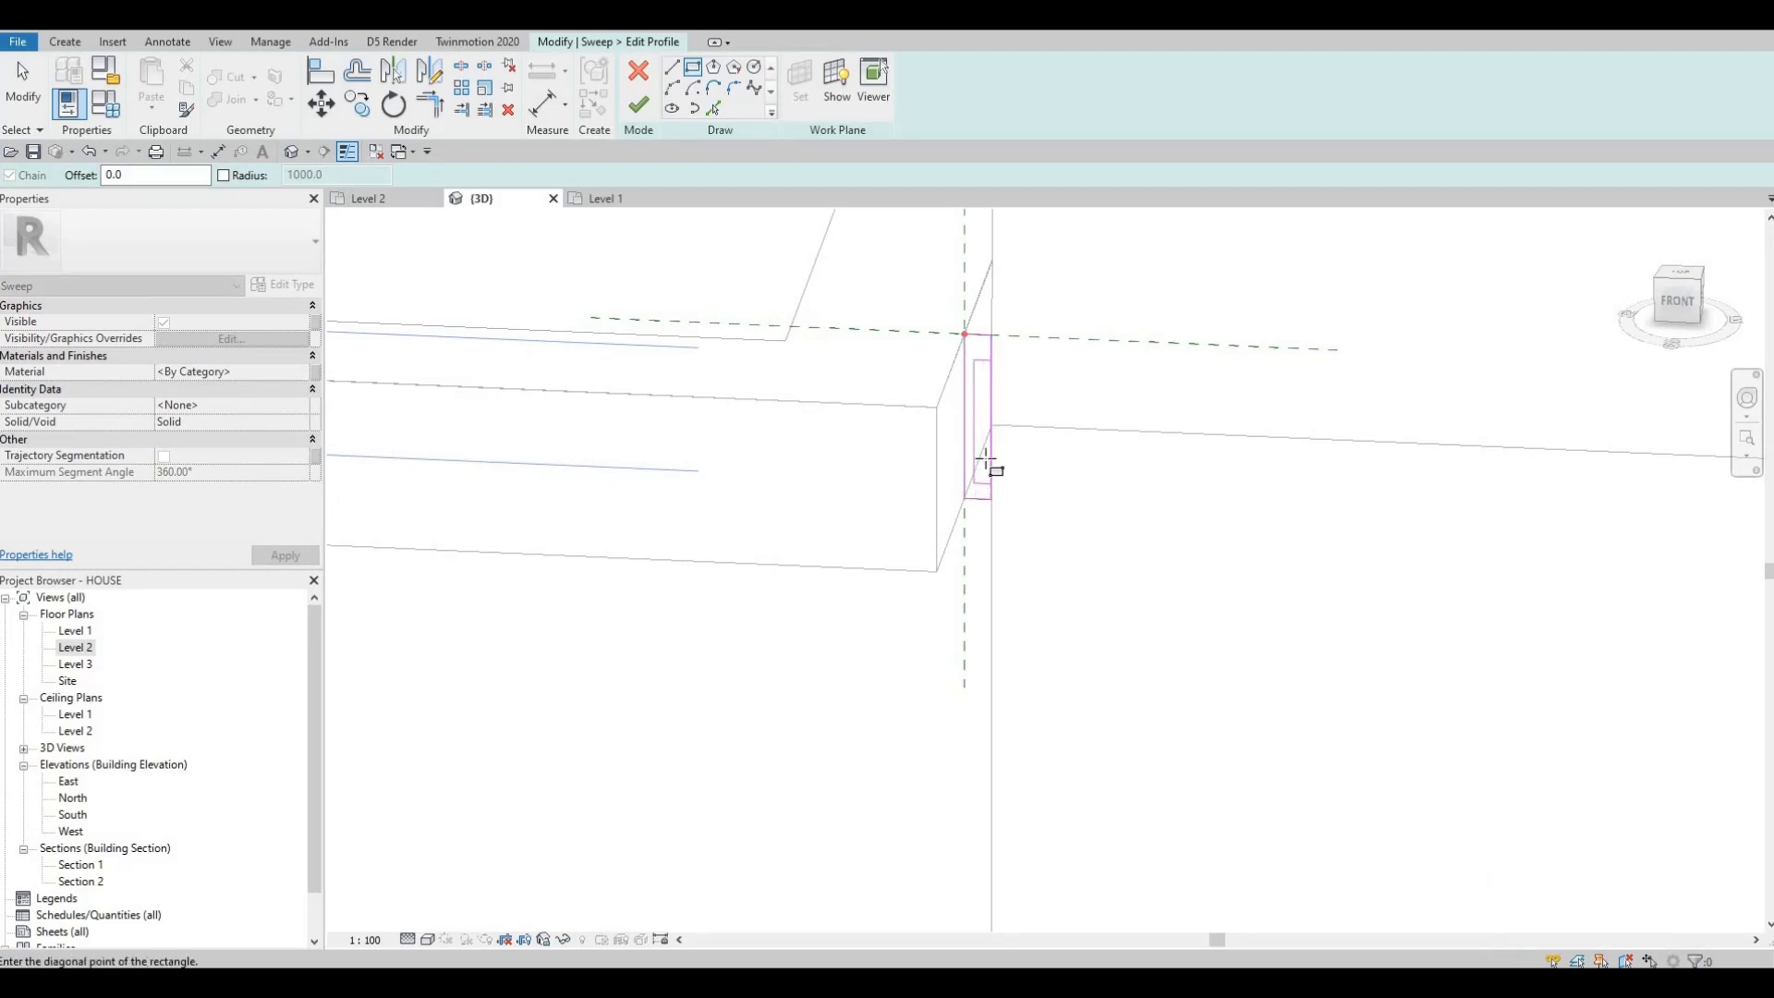
{"action": "left_click", "coordinate": [977, 479]}
{"action": "key", "text": "Escape"}
{"action": "key", "text": "Escape"}
{"action": "key", "text": "Escape"}
{"action": "key", "text": "Escape"}
{"action": "scroll", "coordinate": [990, 370], "scroll_direction": "up", "scroll_amount": 4}
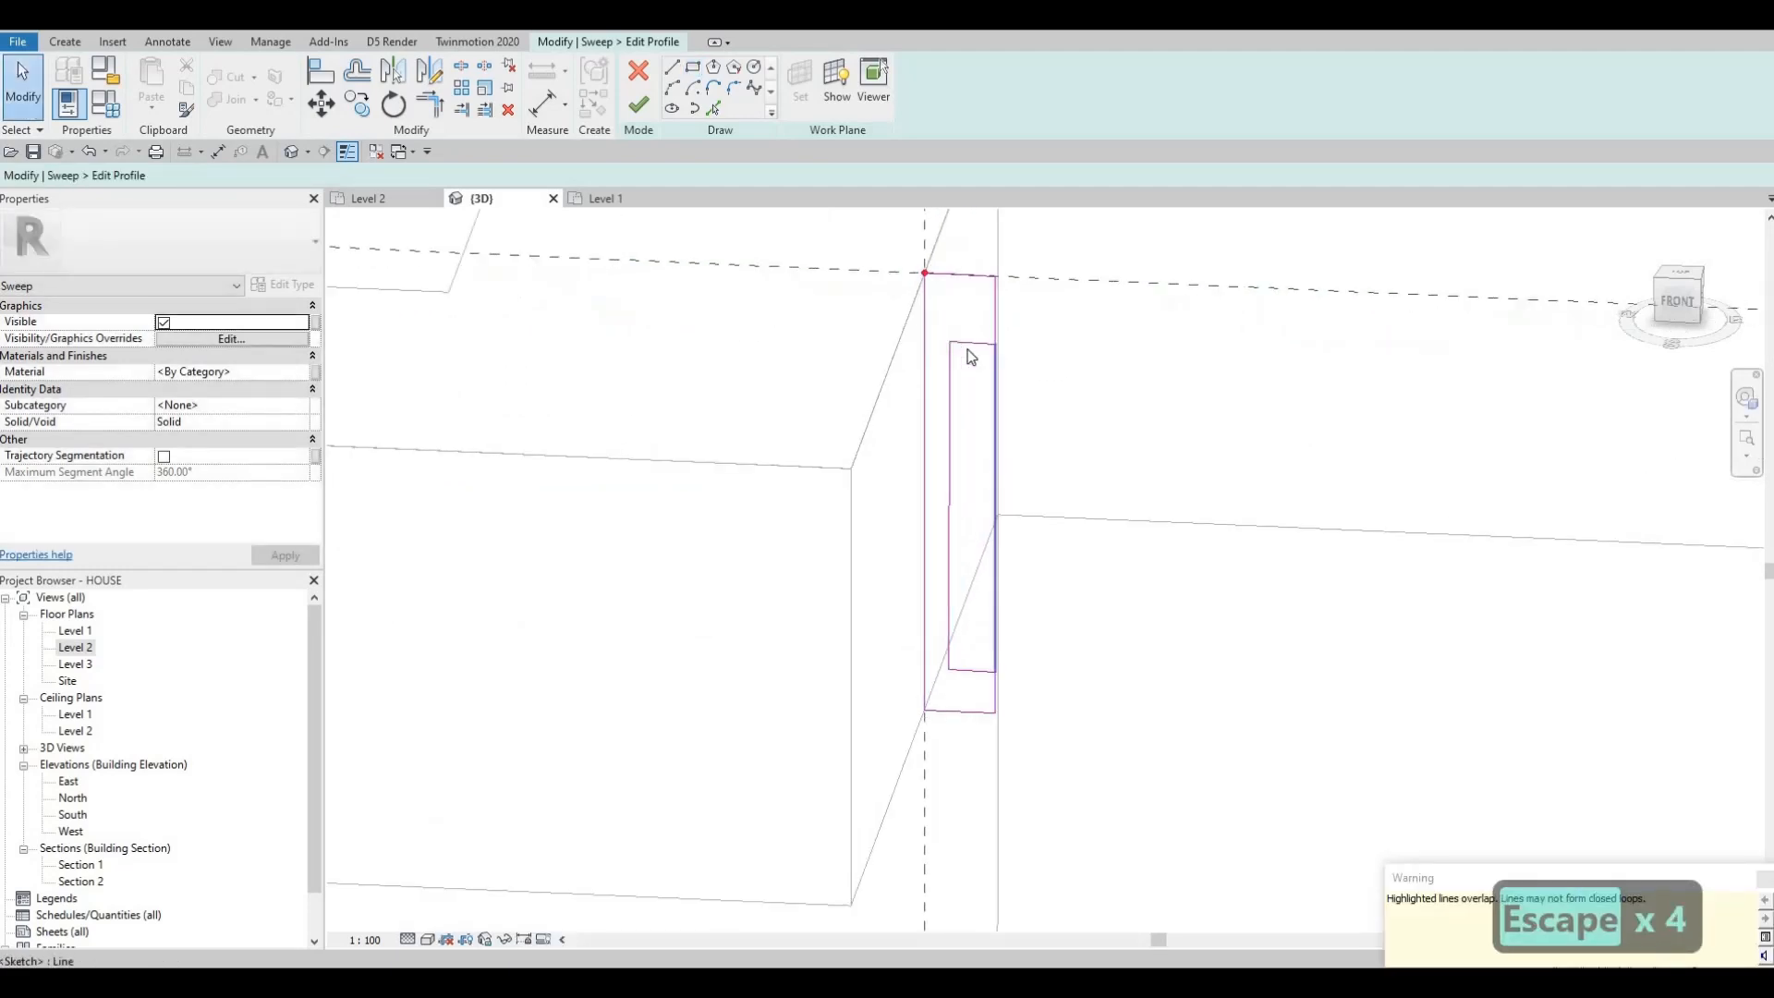
Delete the smaller rectangle's vertical line that overlaps the outer side of the profile
{"action": "left_click", "coordinate": [994, 364]}
{"action": "key", "text": "Escape"}
{"action": "key", "text": "Escape"}
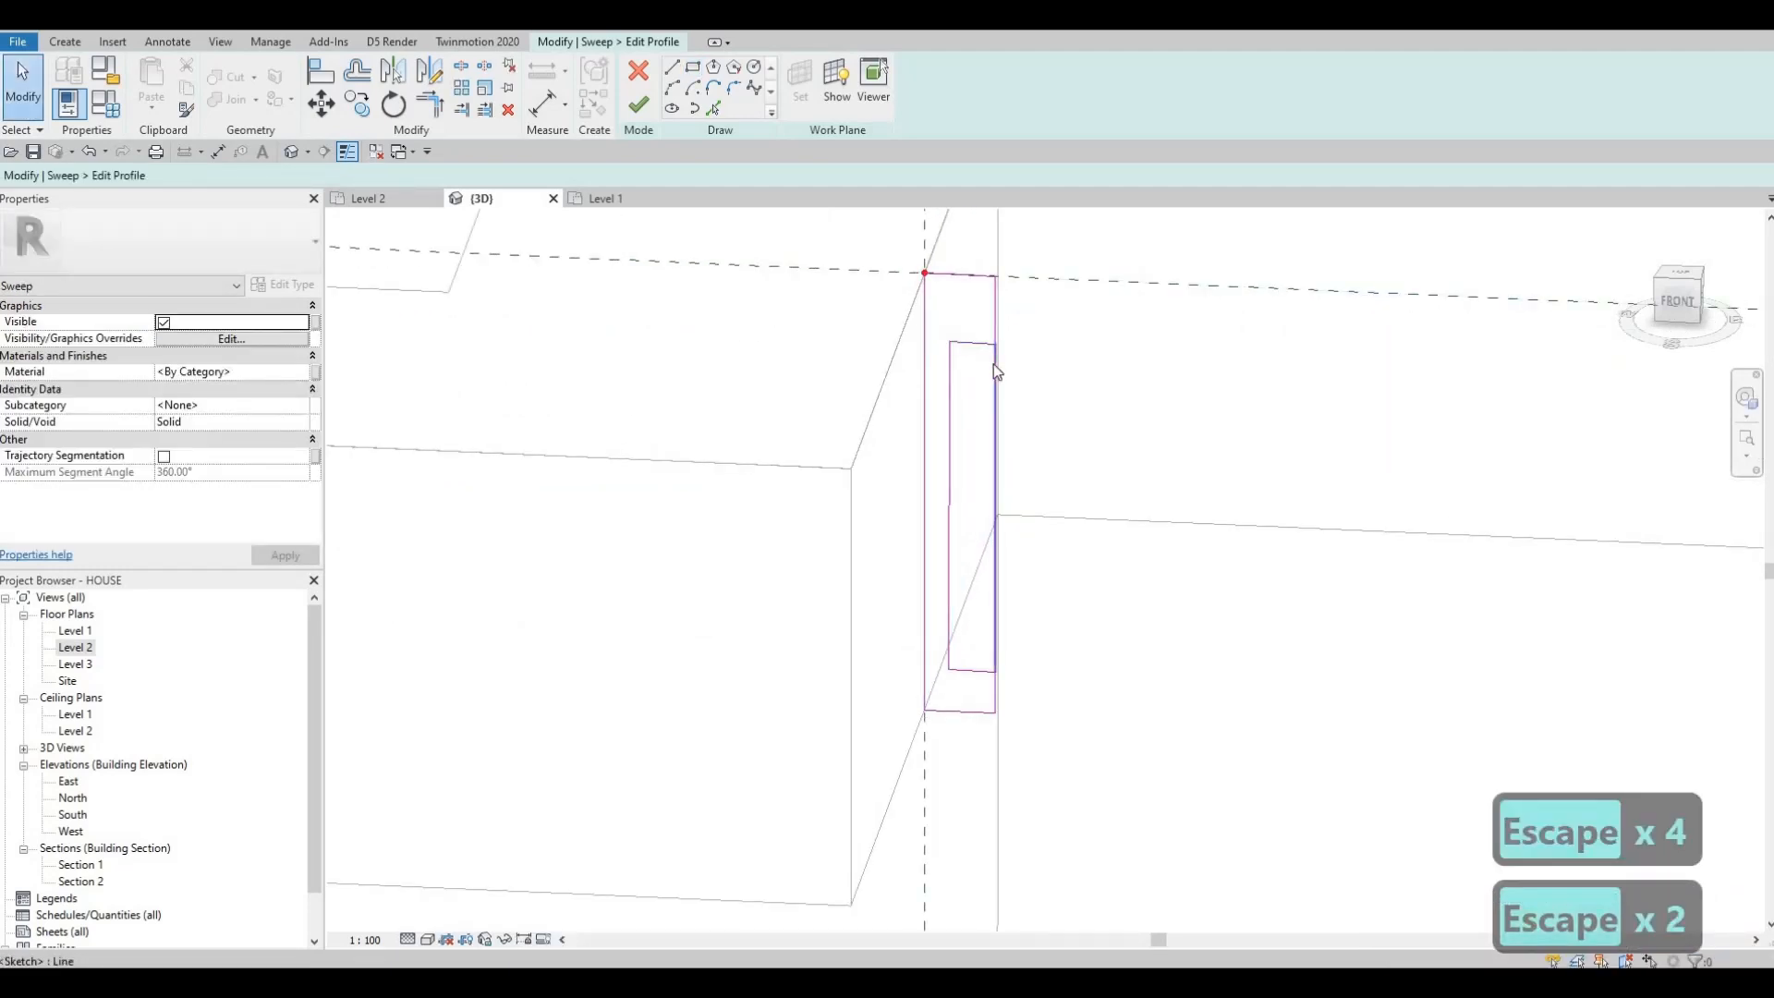
{"action": "left_click", "coordinate": [995, 364]}
{"action": "key", "text": "Delete"}
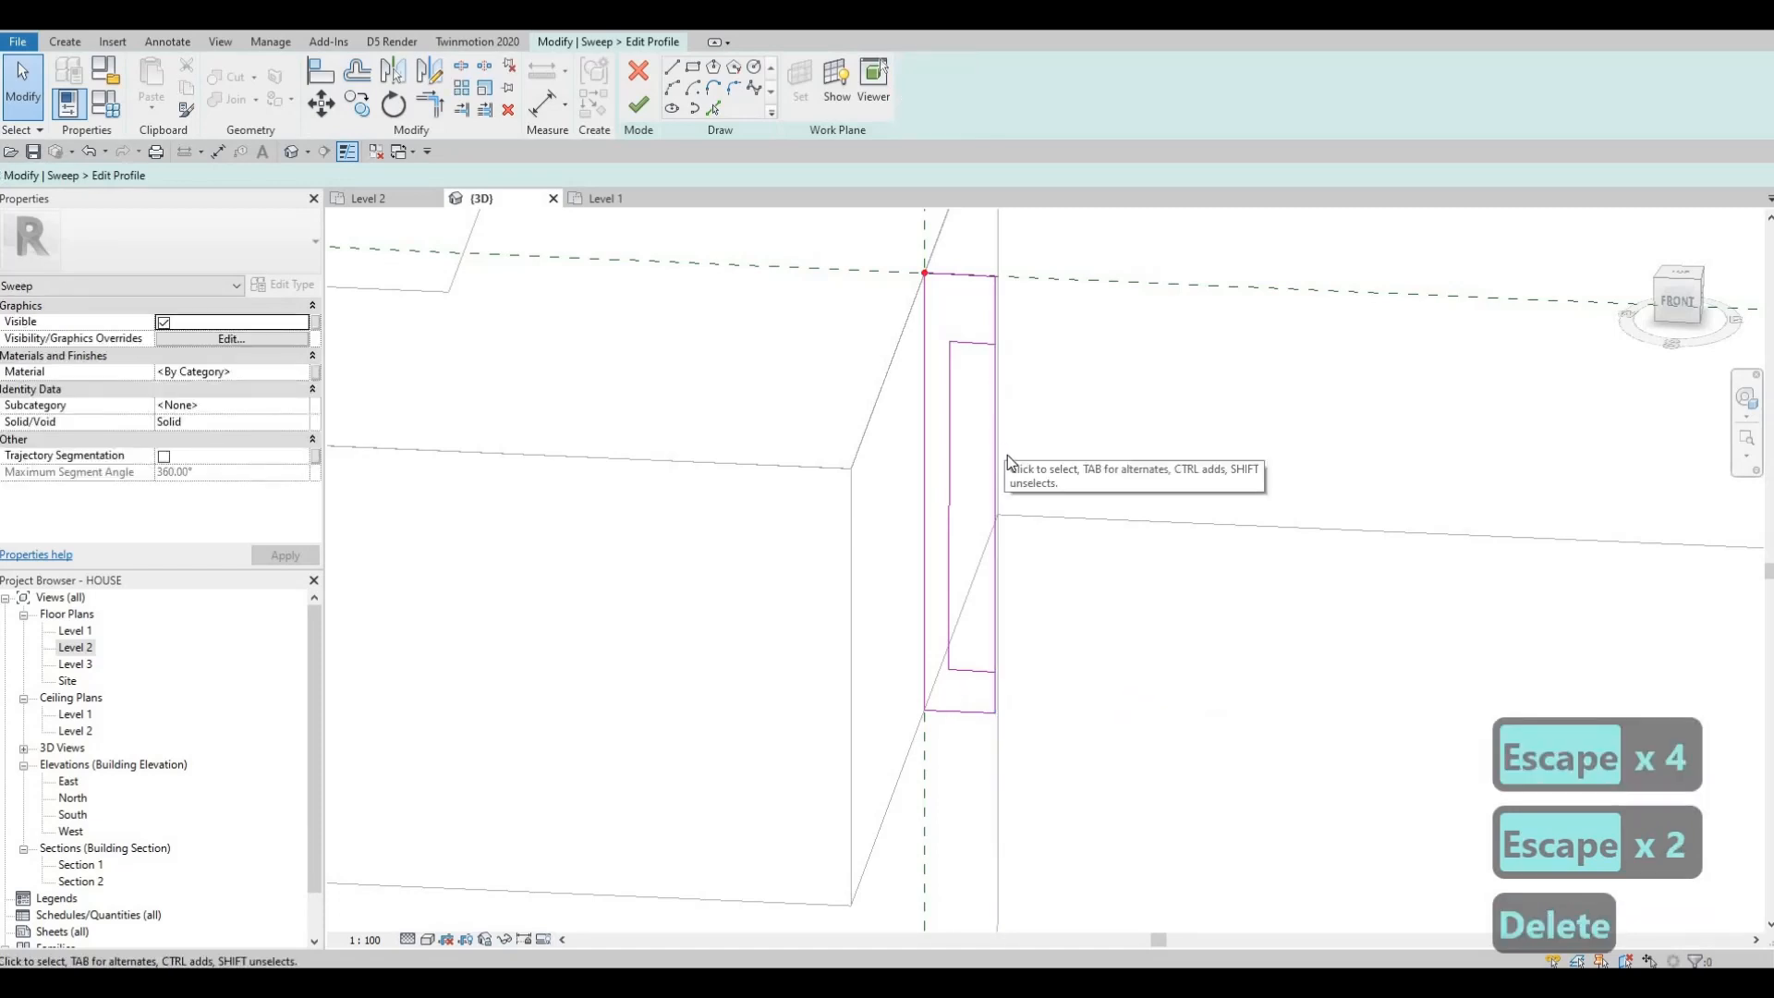
Split the profile's outer vertical line between the upper and lower edges of the smaller rectangle
{"action": "key", "text": "s"}
{"action": "key", "text": "l"}
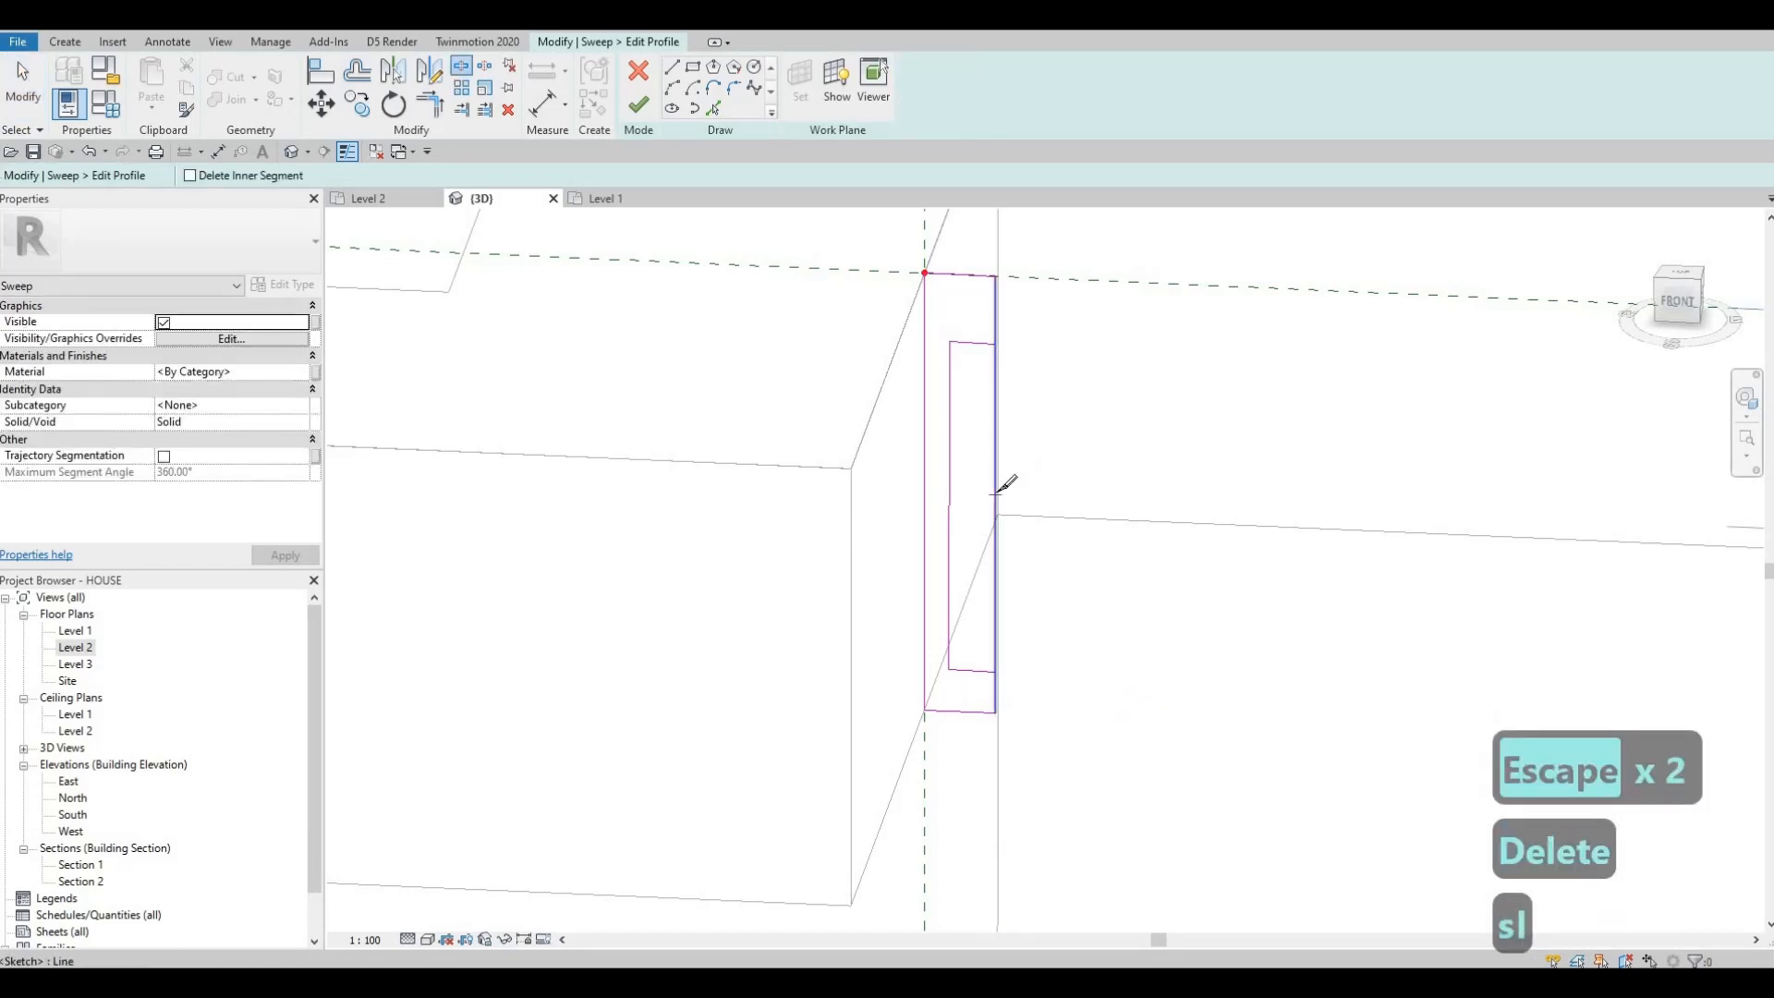
{"action": "left_click", "coordinate": [996, 494]}
{"action": "key", "text": "Escape"}
{"action": "key", "text": "Escape"}
{"action": "key", "text": "Escape"}
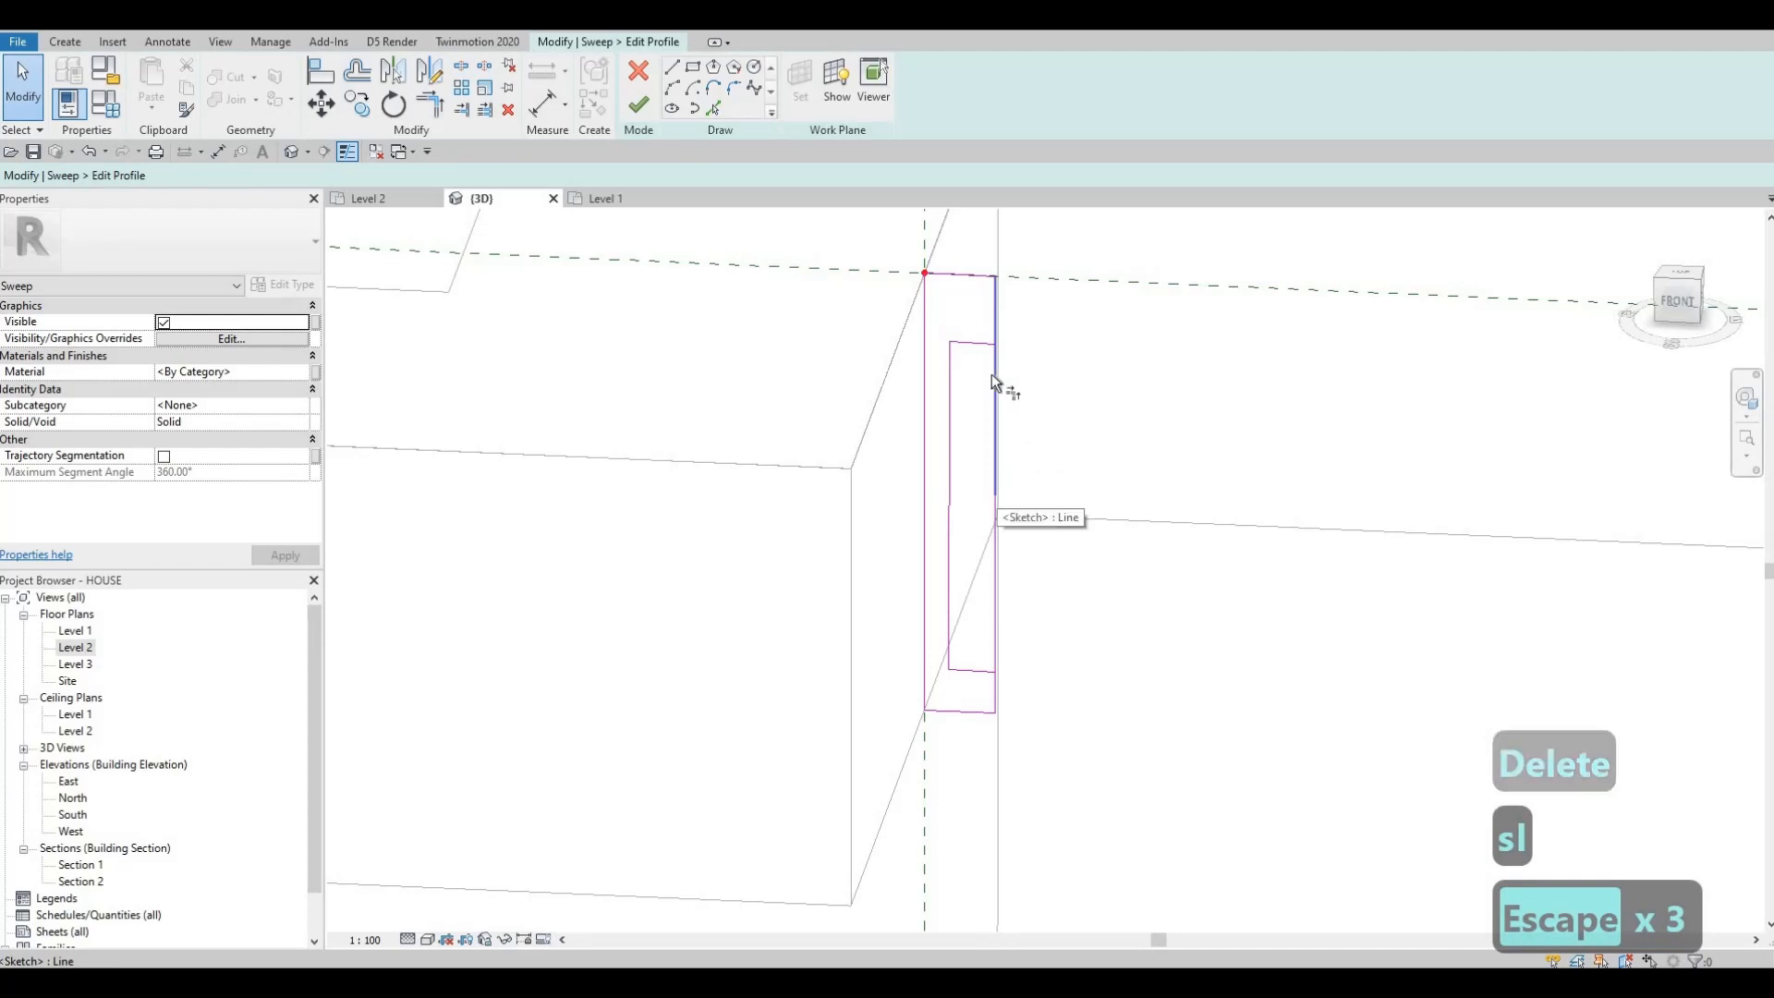
Trim the split outer line to the smaller rectangle's horizontal edges to form a single C-shaped profile
{"action": "key", "text": "t"}
{"action": "key", "text": "r"}
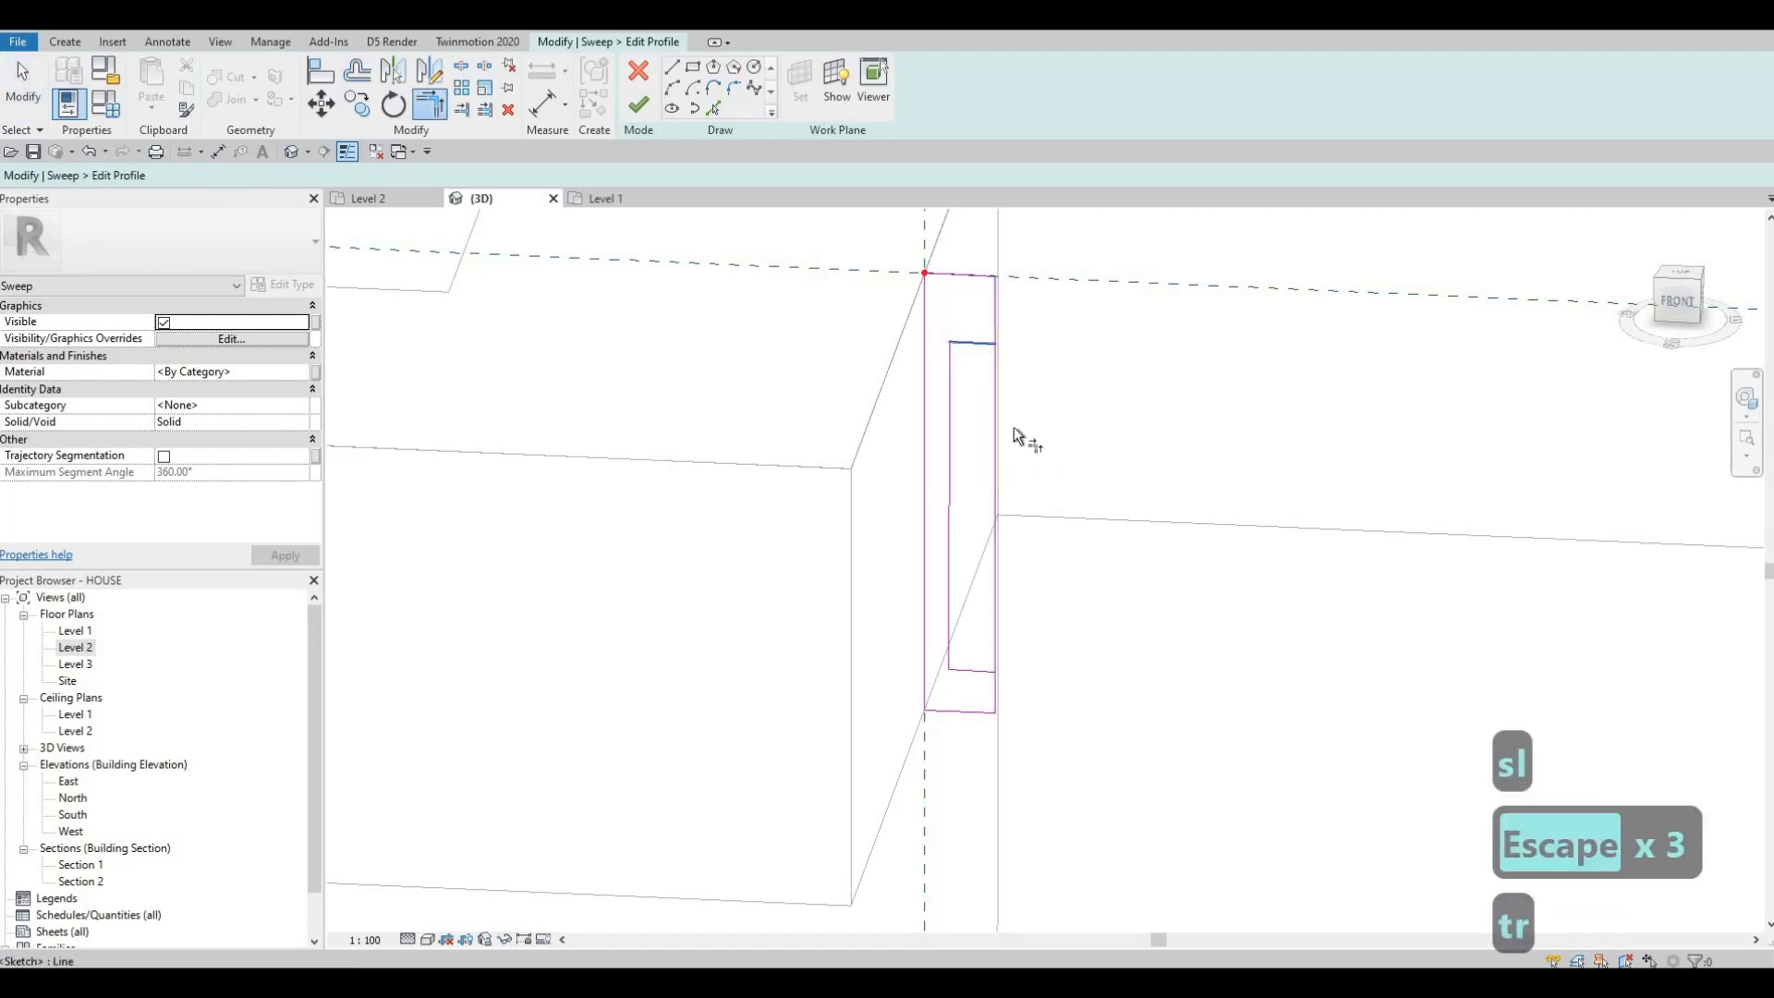
{"action": "left_click", "coordinate": [973, 669]}
{"action": "left_click", "coordinate": [994, 701]}
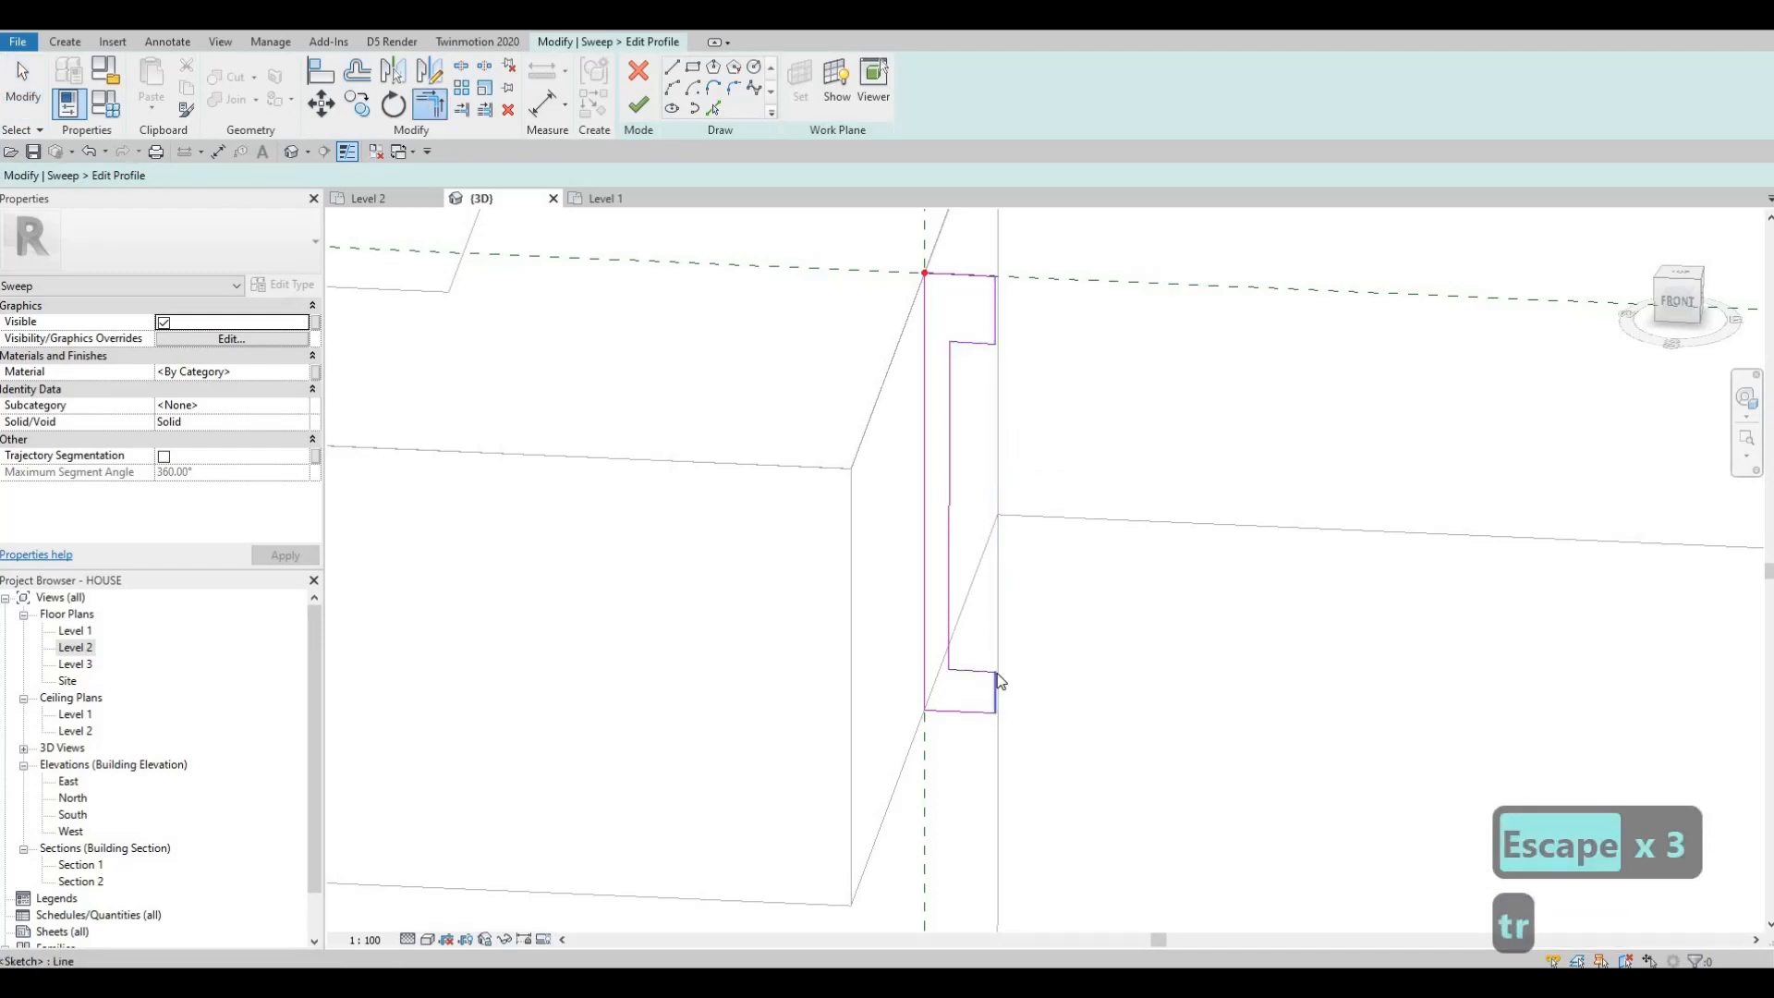
{"action": "key", "text": "Escape"}
{"action": "key", "text": "Escape"}
{"action": "key", "text": "Escape"}
{"action": "scroll", "coordinate": [1062, 638], "scroll_direction": "down", "scroll_amount": 3}
{"action": "key", "text": "Escape"}
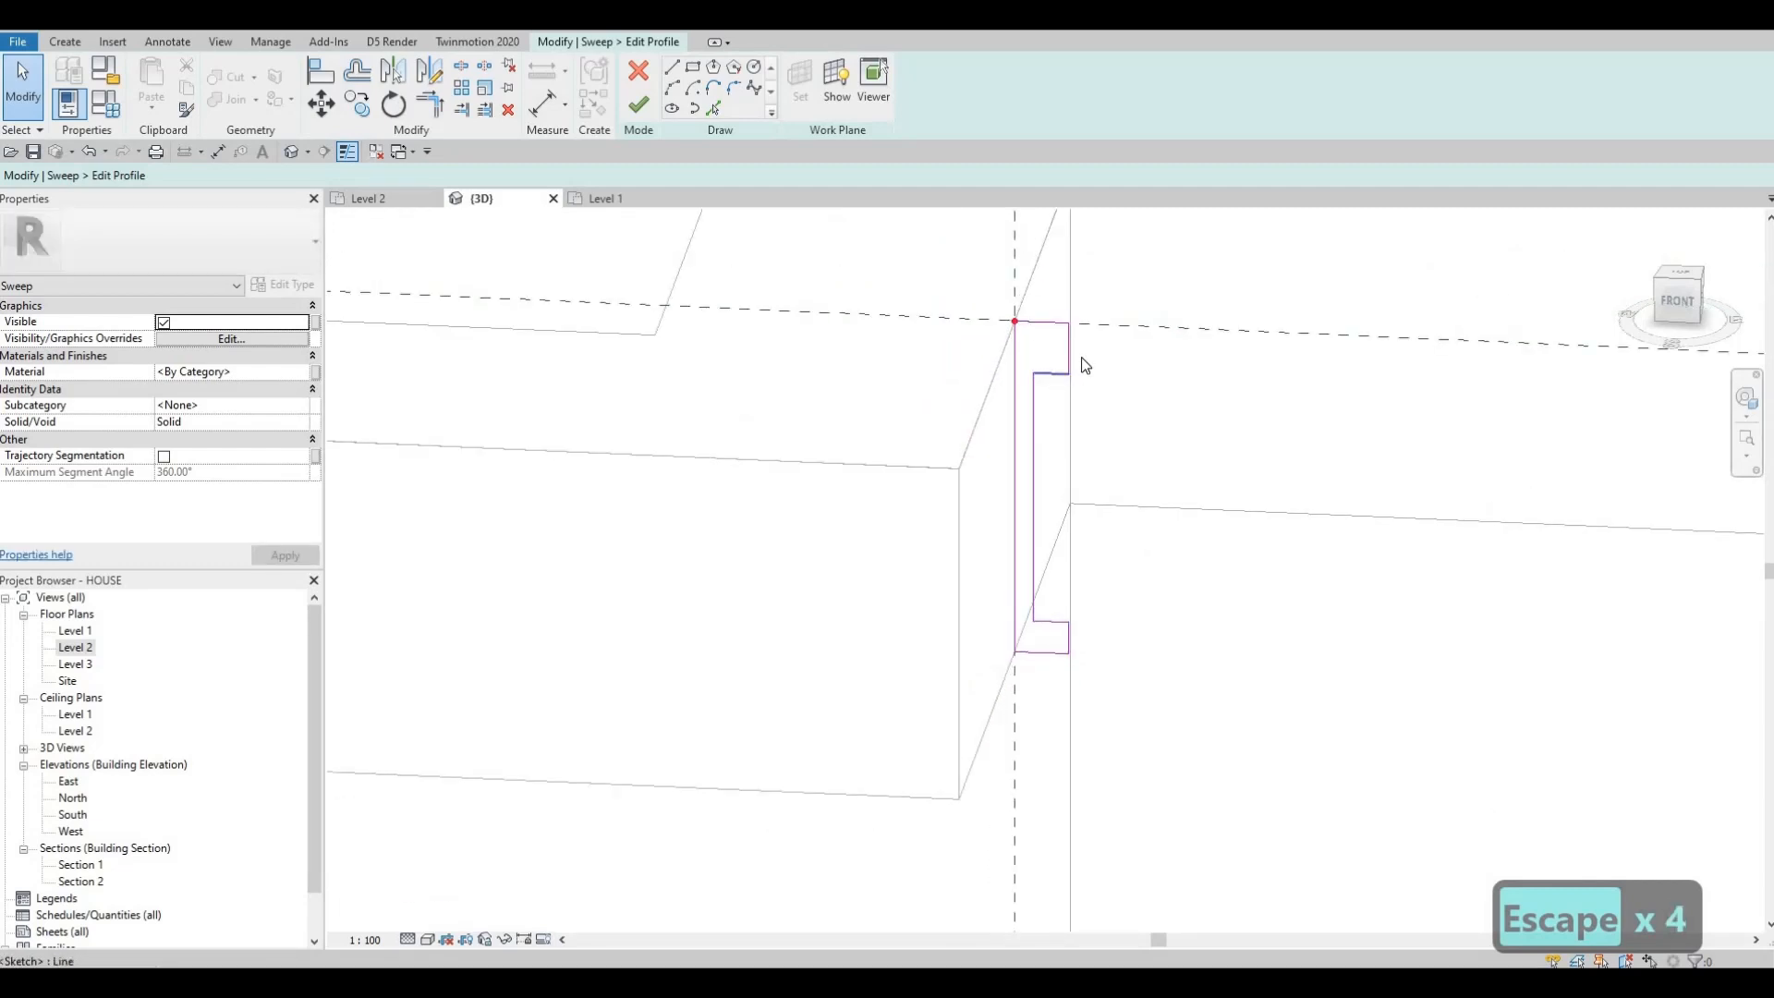
Set the height of the C-shaped profile's upper flange to 15 mm
{"action": "left_click", "coordinate": [1050, 374]}
{"action": "left_click", "coordinate": [1091, 351]}
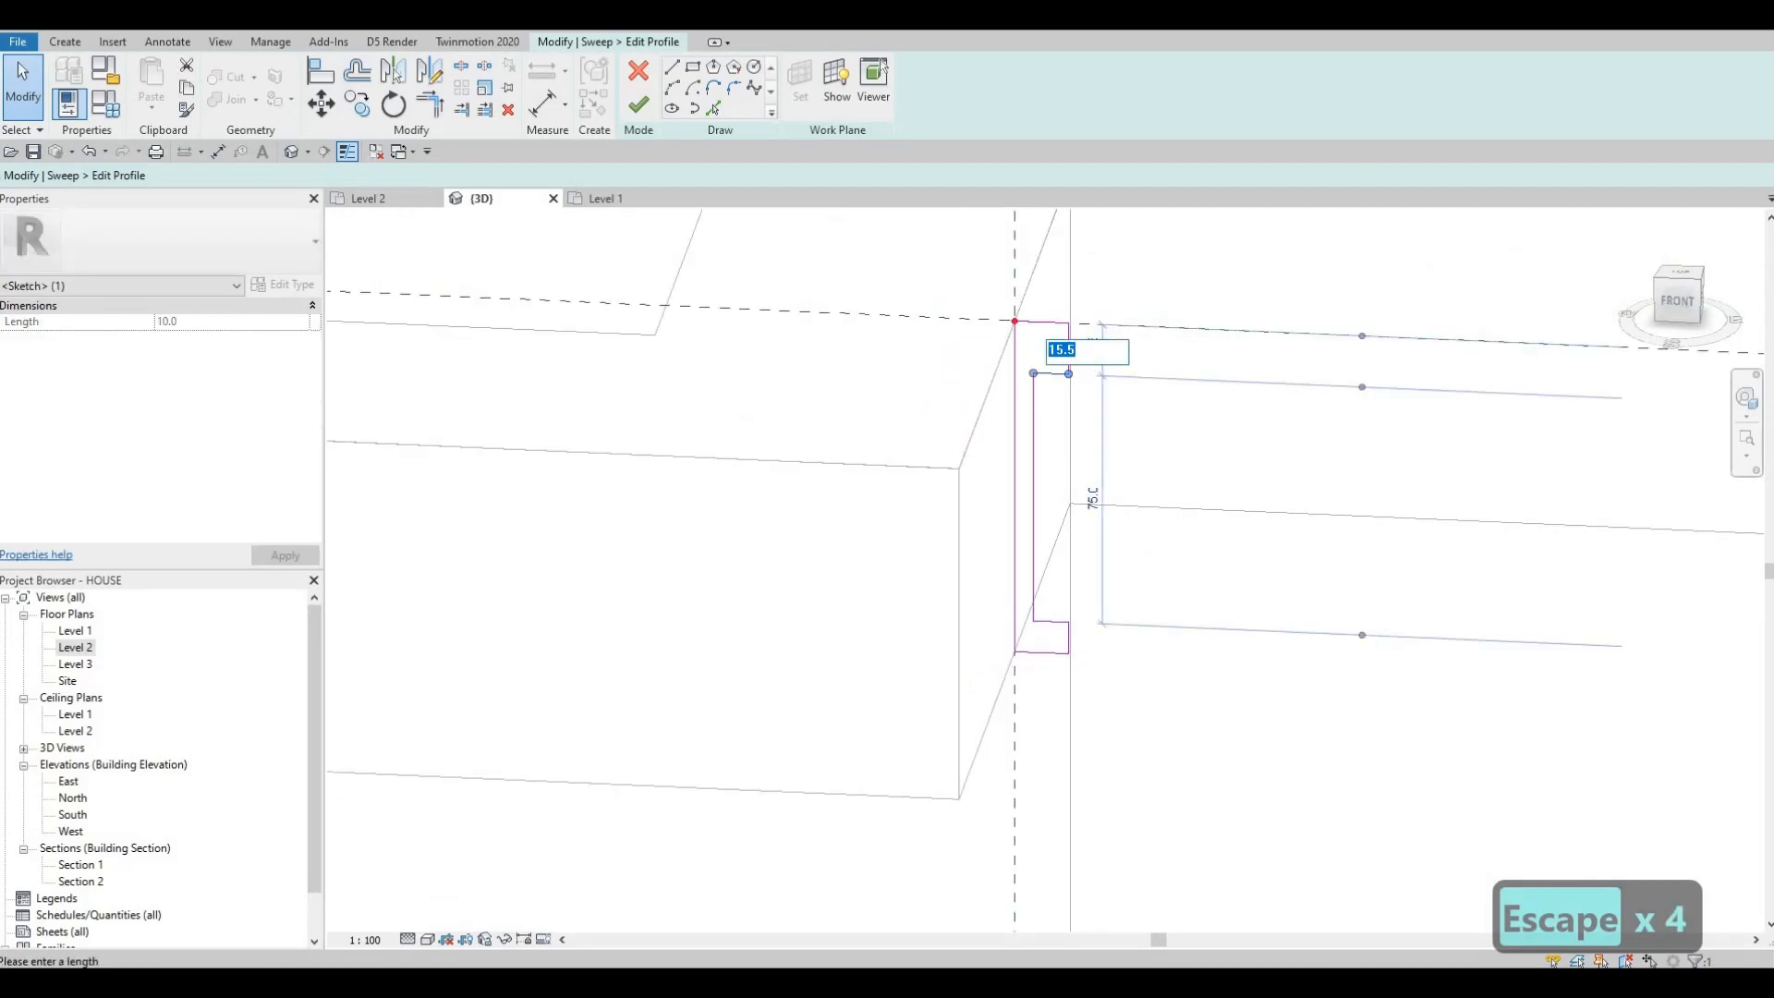
{"action": "type", "text": "15"}
{"action": "key", "text": "Return"}
{"action": "key", "text": "Escape"}
{"action": "key", "text": "Escape"}
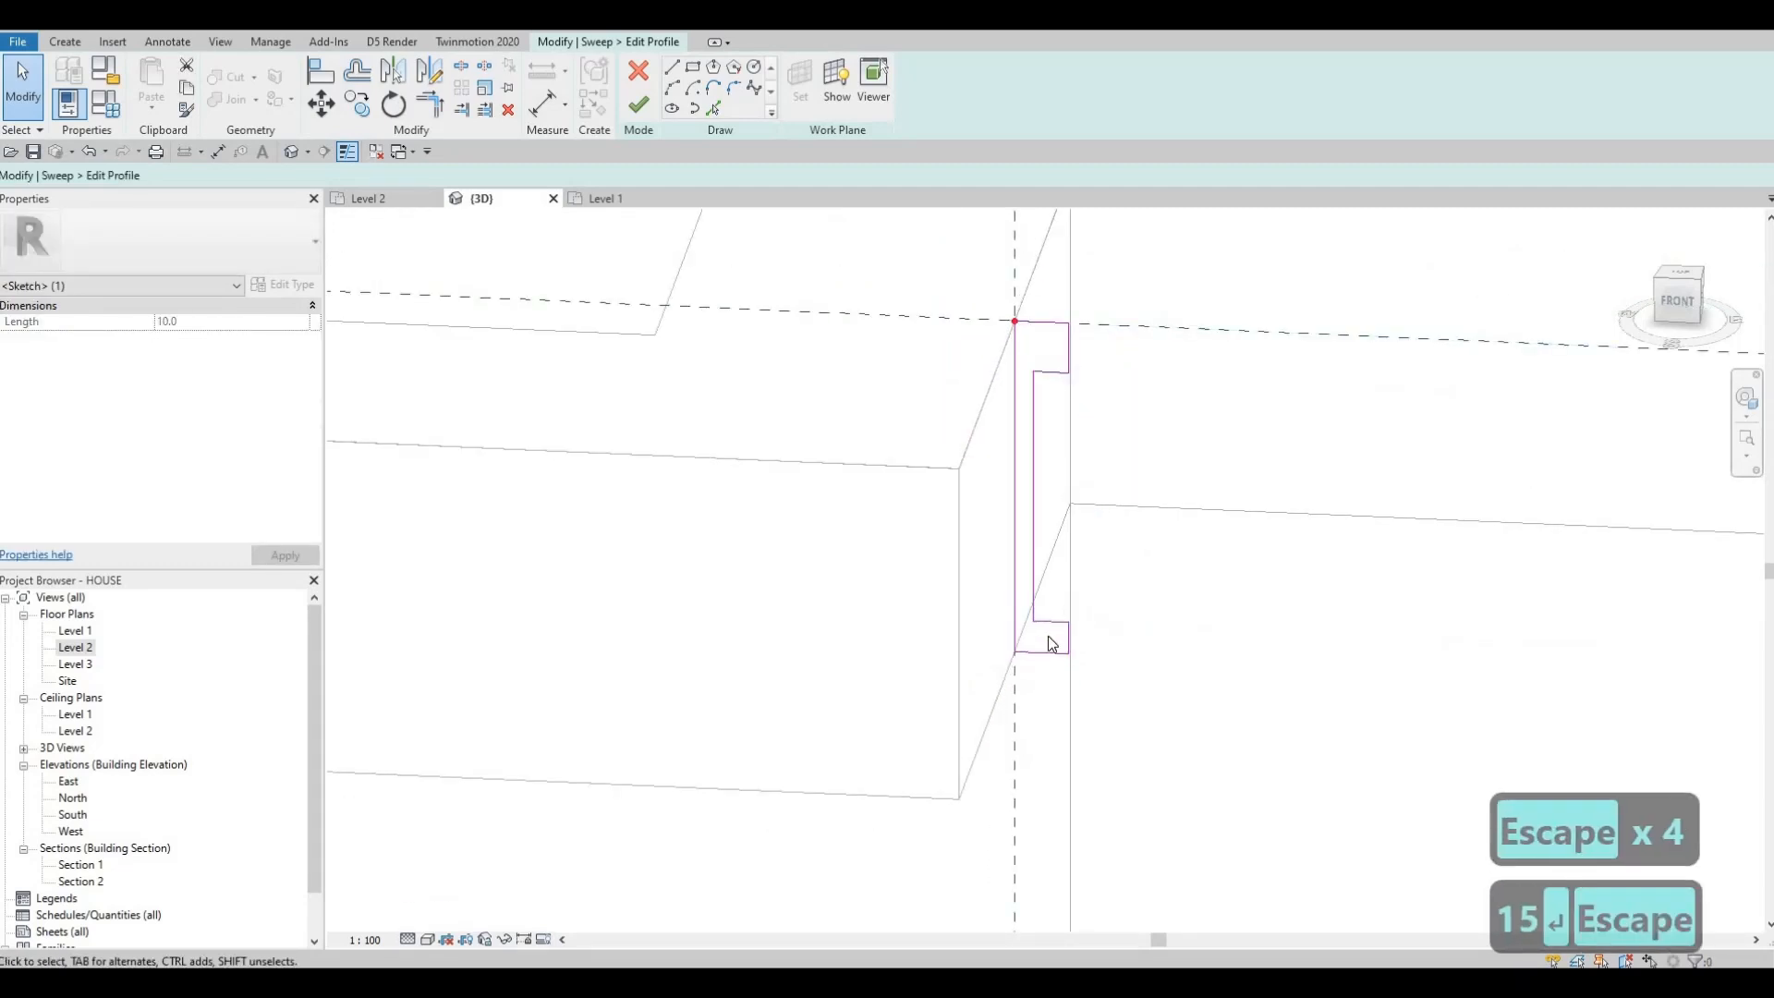
Set the height of the C-shaped profile's lower flange to 15 mm
{"action": "left_click", "coordinate": [1050, 622]}
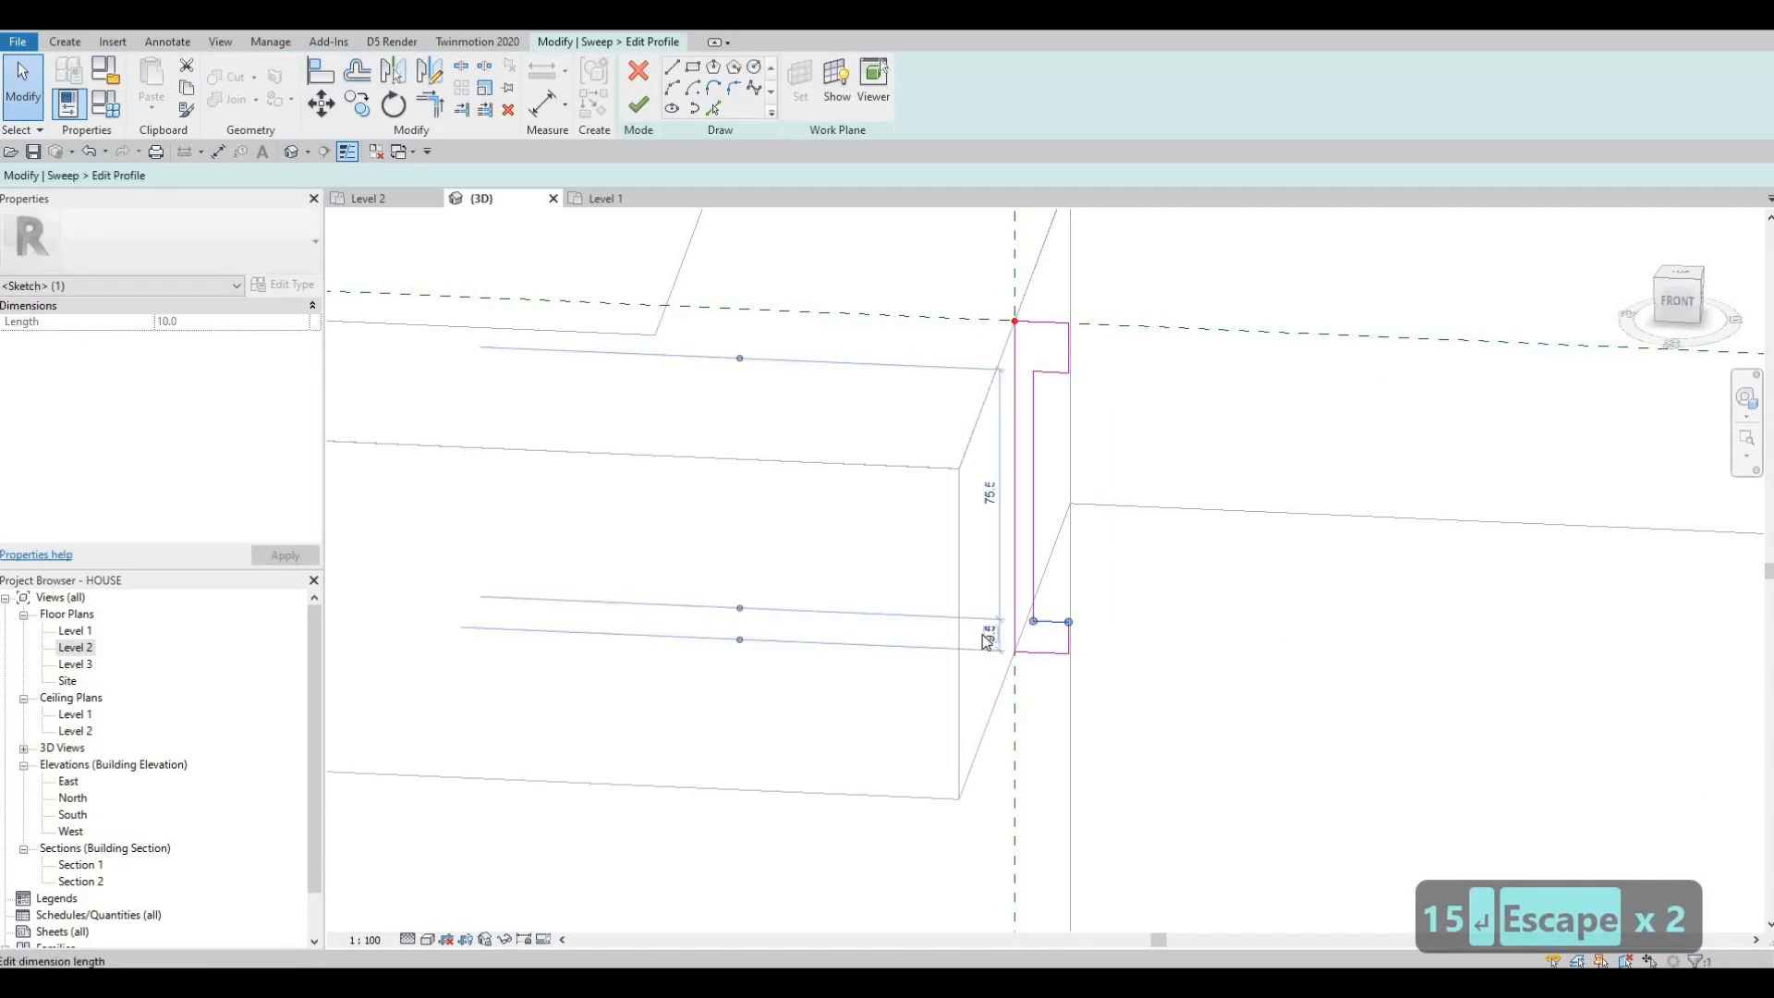
{"action": "left_click", "coordinate": [987, 634]}
{"action": "type", "text": "15"}
{"action": "key", "text": "Return"}
{"action": "key", "text": "Escape"}
{"action": "key", "text": "Escape"}
{"action": "key", "text": "Escape"}
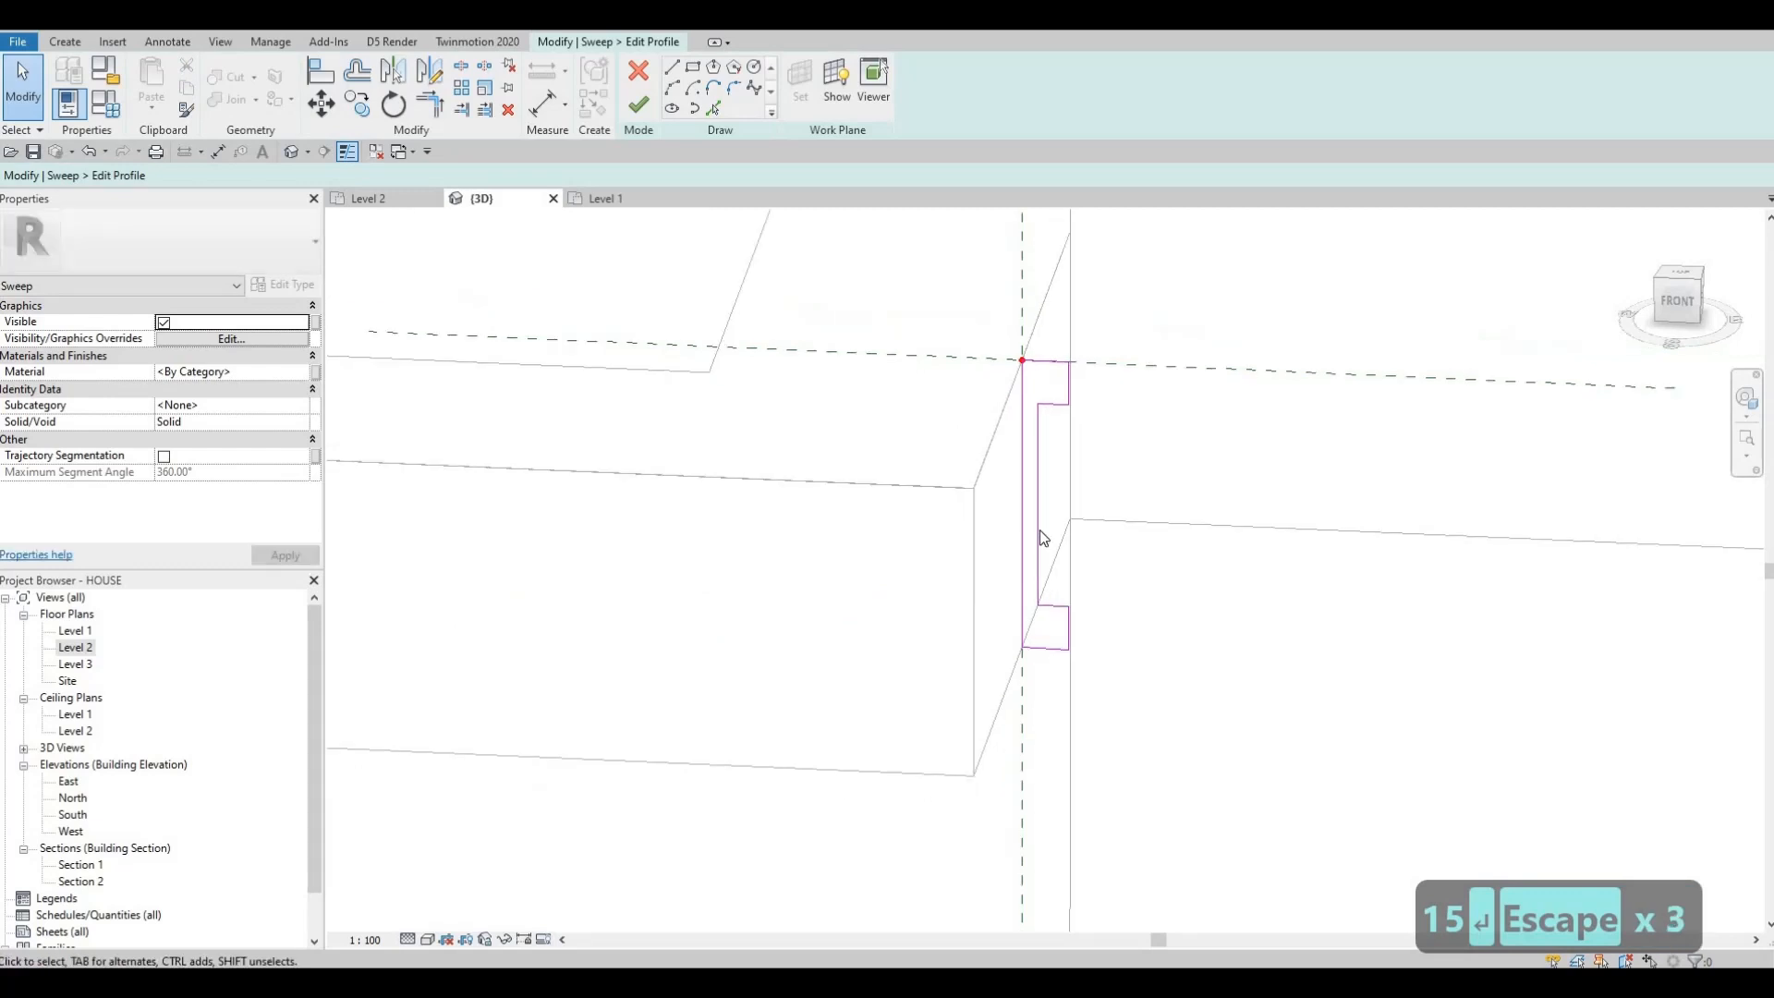
Set the thickness of the C-shaped profile's vertical web to 5 mm and finish the sweep
{"action": "left_click", "coordinate": [1039, 532]}
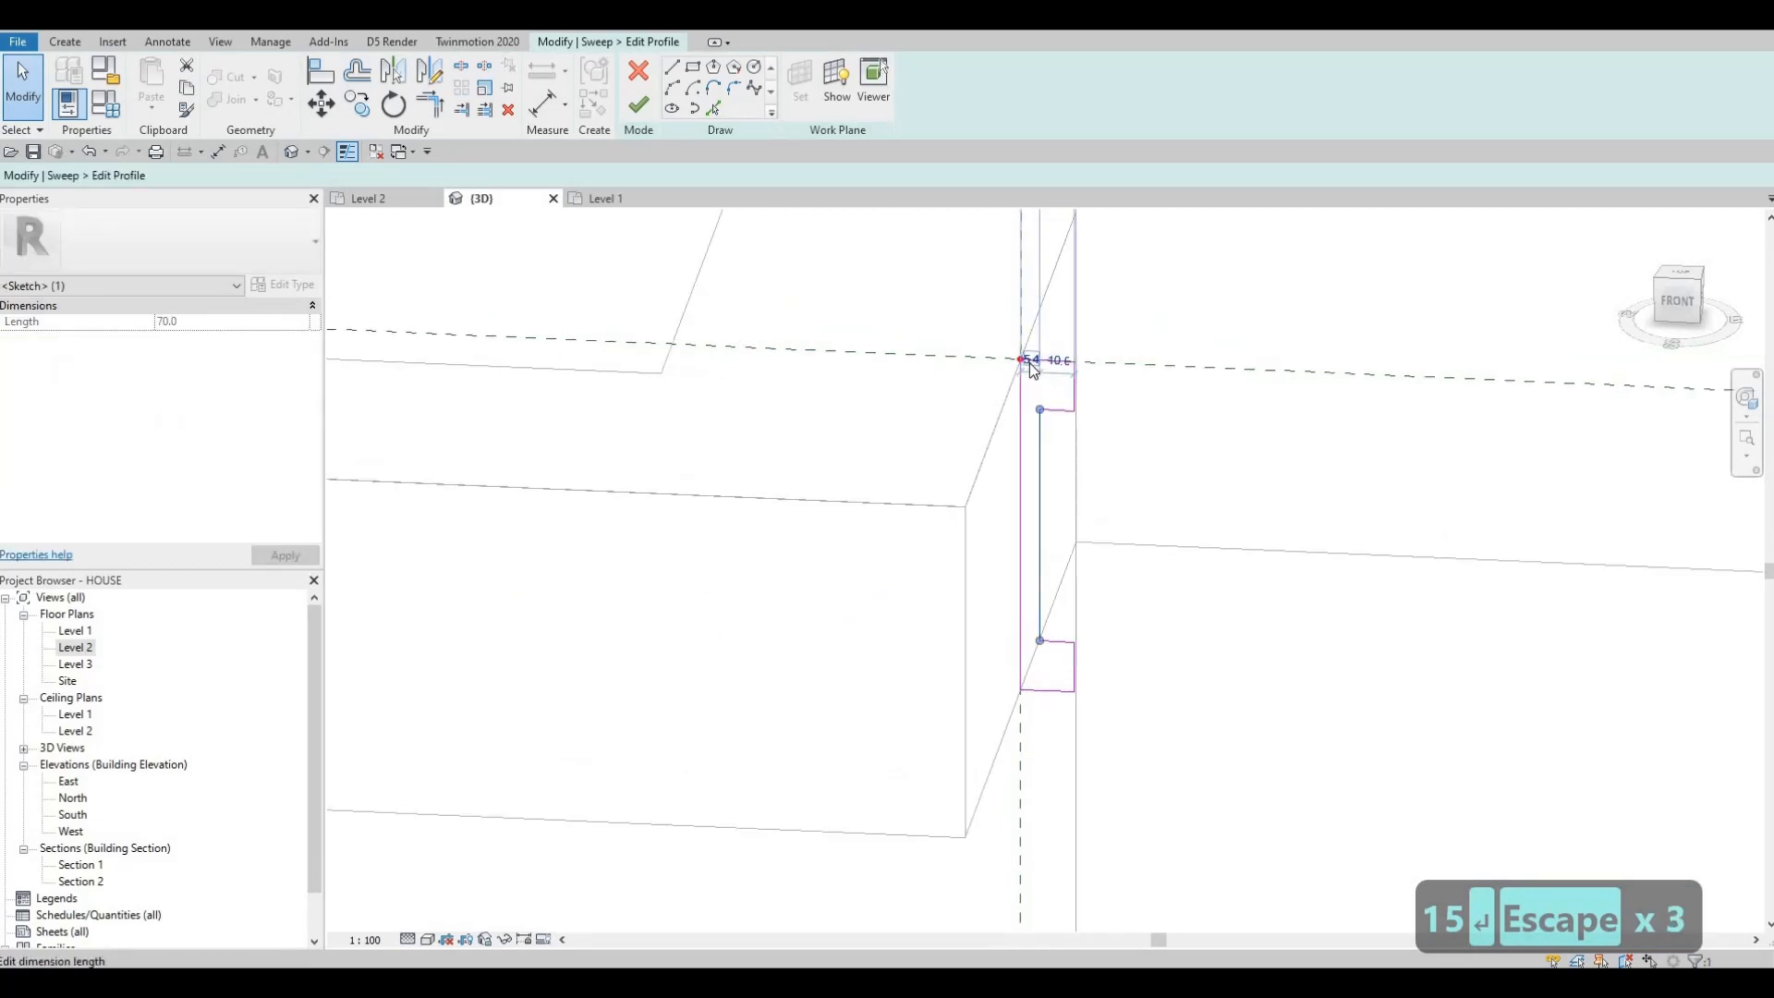
{"action": "left_click", "coordinate": [1031, 361]}
{"action": "type", "text": "5"}
{"action": "key", "text": "Return"}
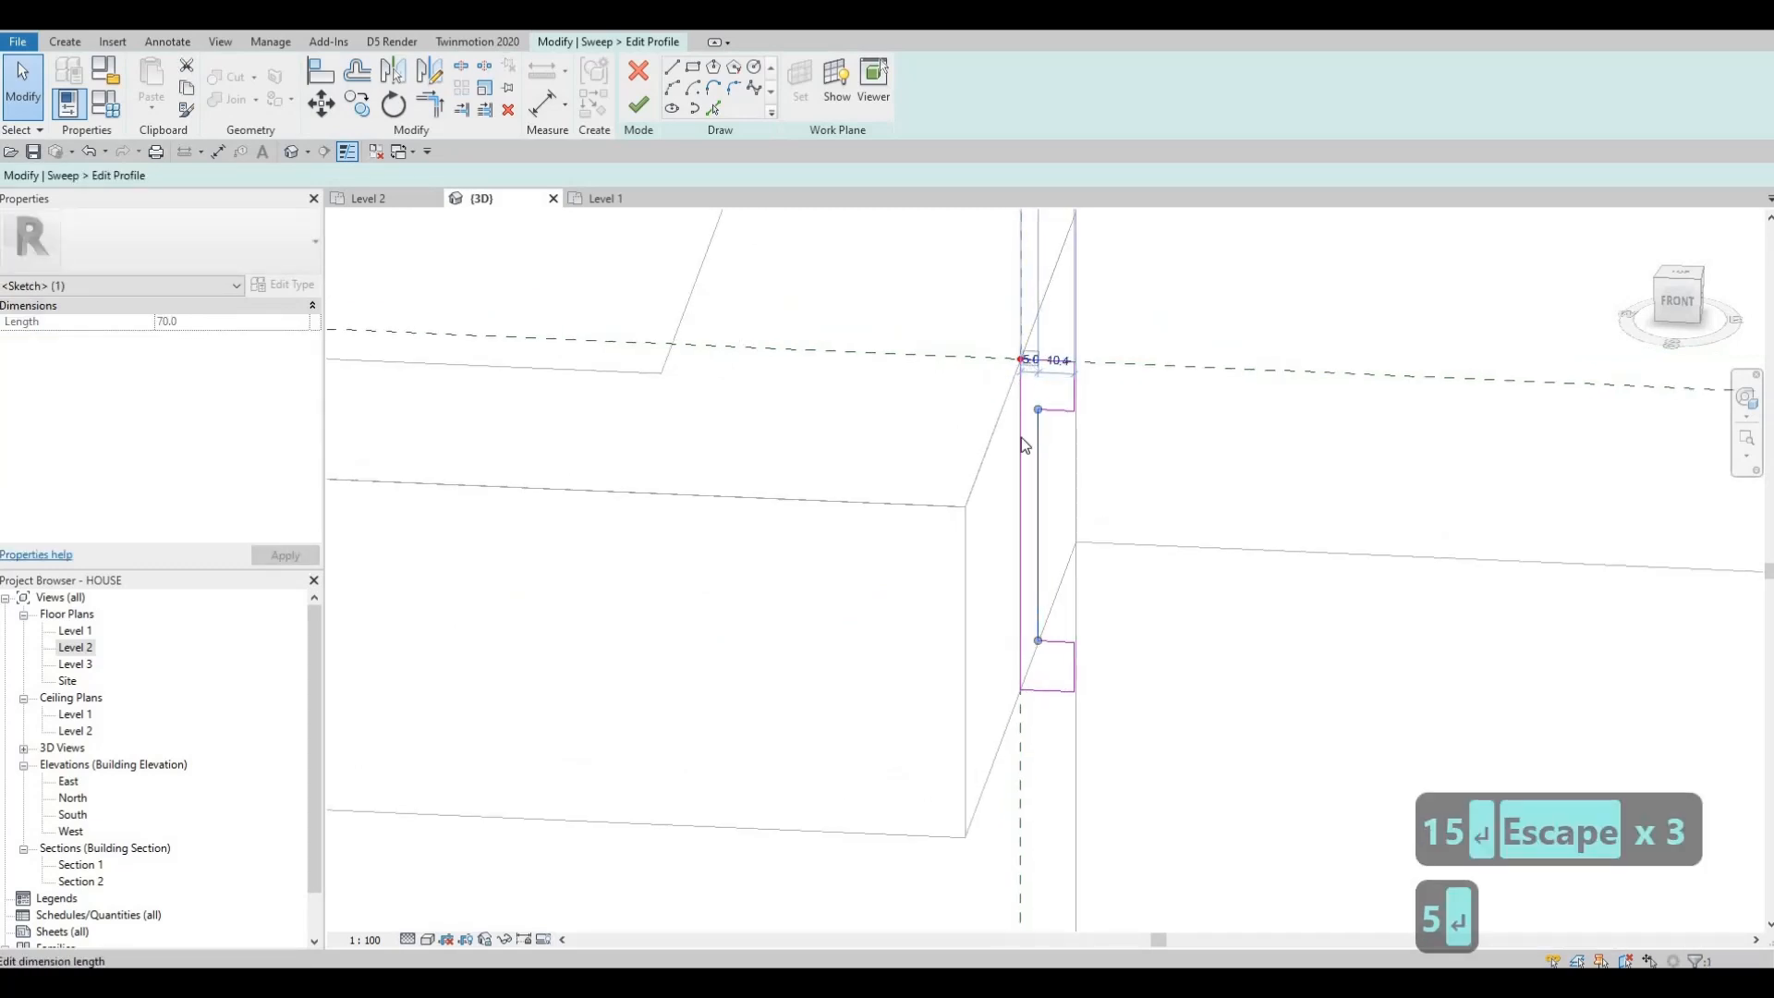
{"action": "key", "text": "Escape"}
{"action": "key", "text": "Escape"}
{"action": "left_click", "coordinate": [641, 109]}
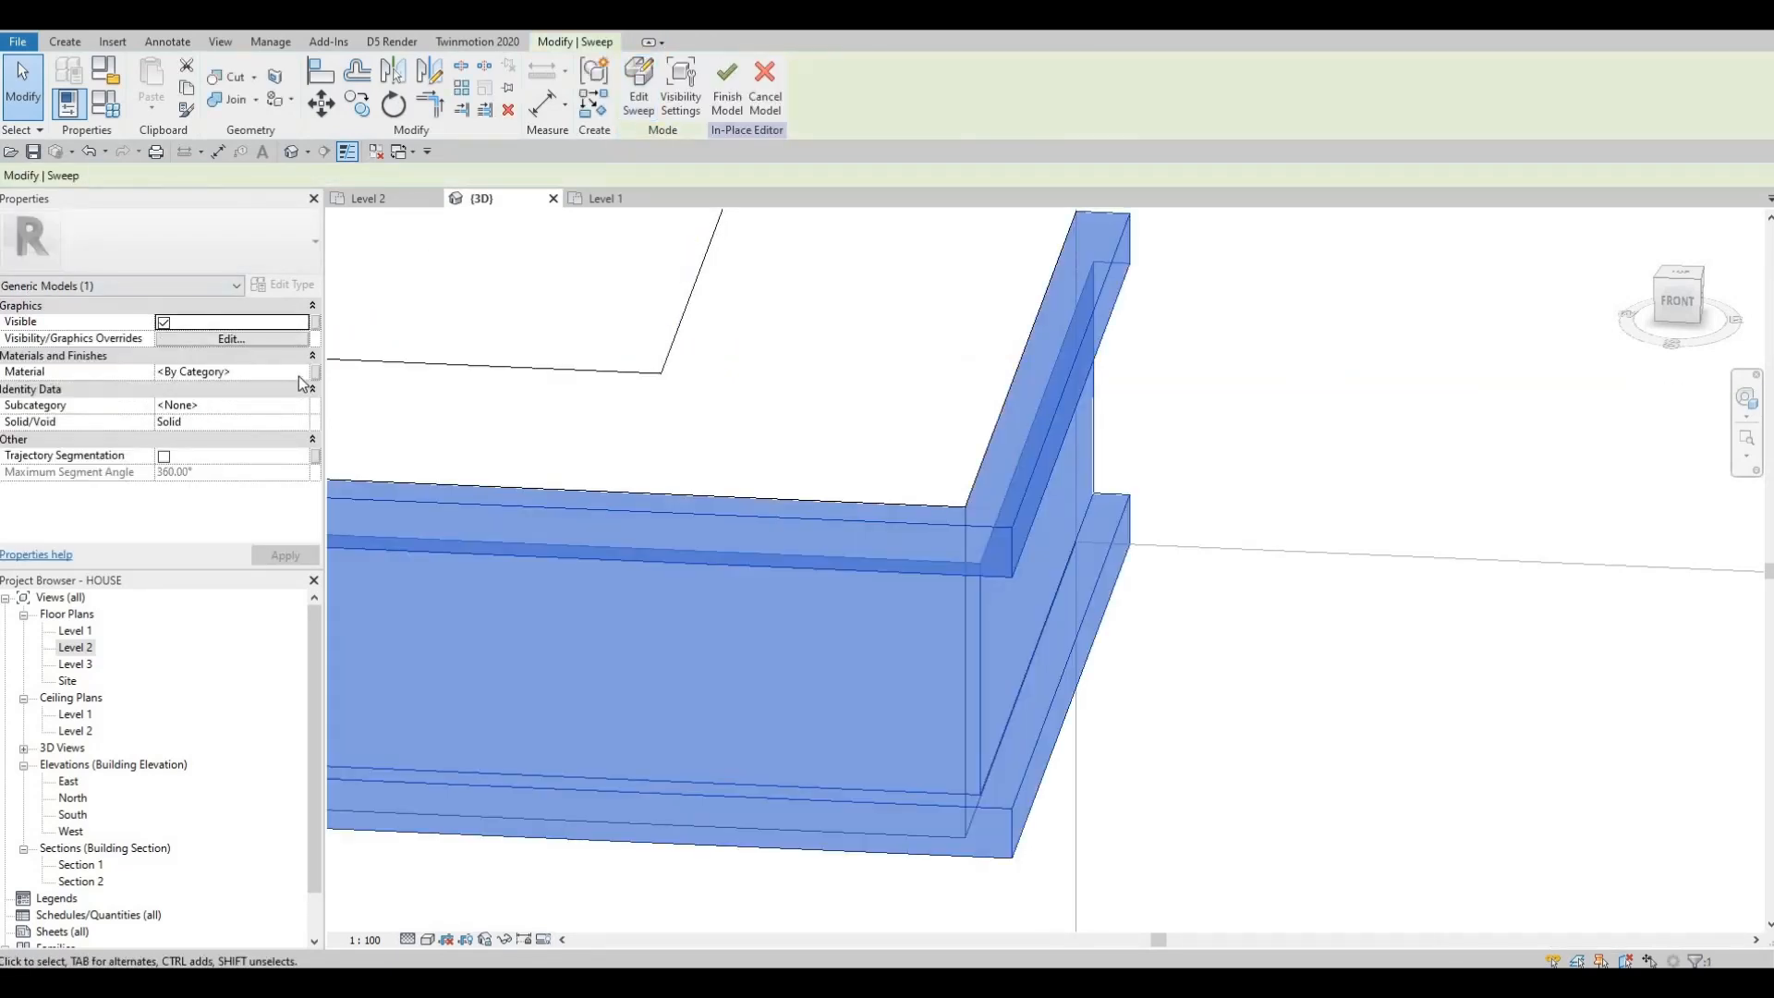
Assign the Magnesium material from the AEC Materials Metal library to the sweep and finish the in-place model
{"action": "left_click", "coordinate": [297, 375]}
{"action": "left_click", "coordinate": [302, 372]}
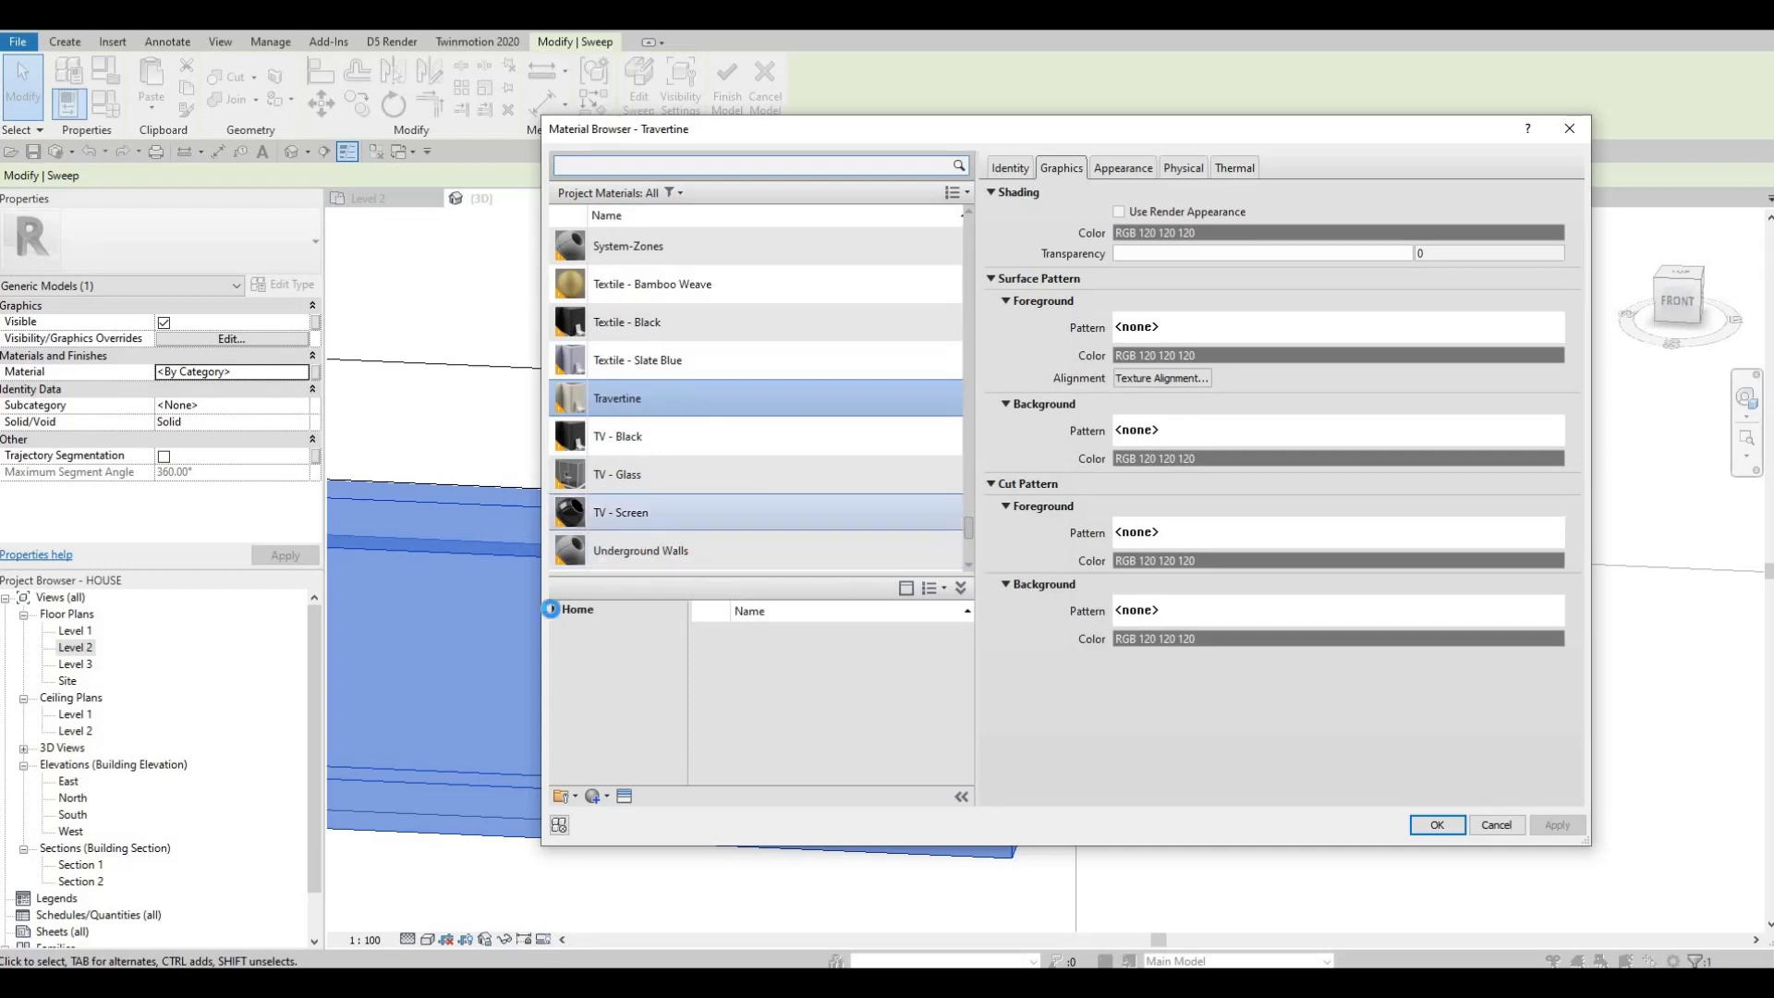
{"action": "left_click", "coordinate": [557, 645]}
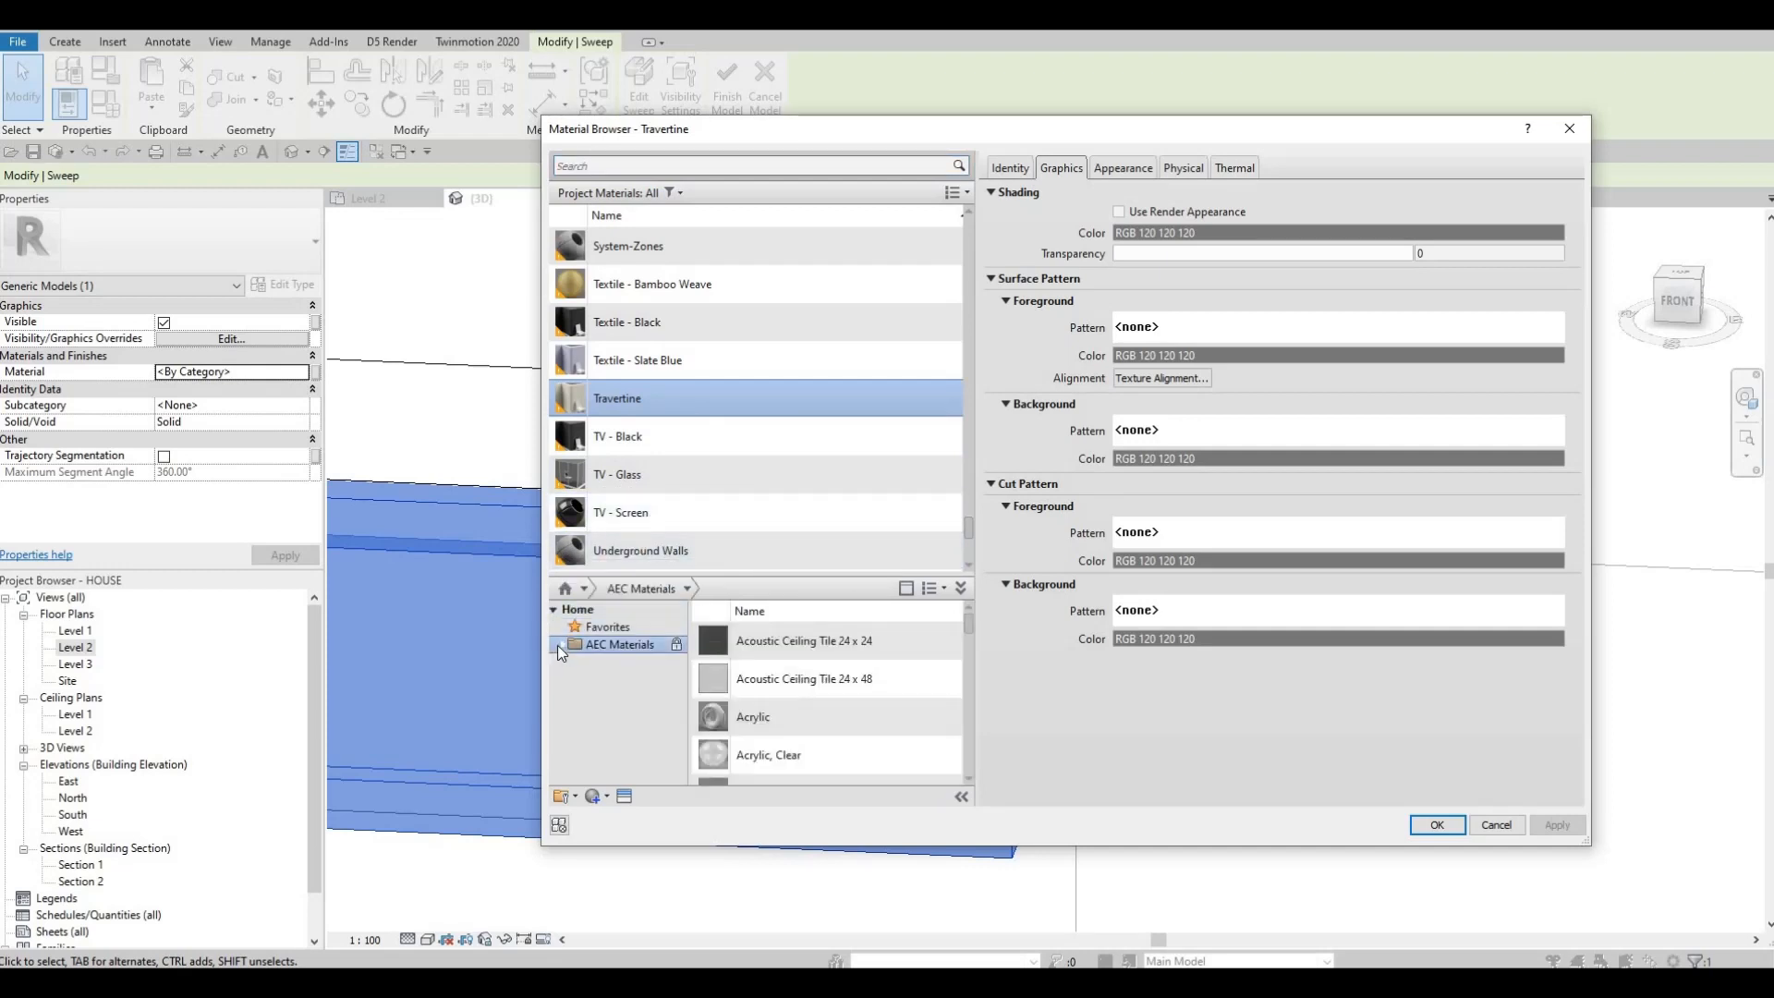
{"action": "scroll", "coordinate": [600, 748], "scroll_direction": "down", "scroll_amount": 2}
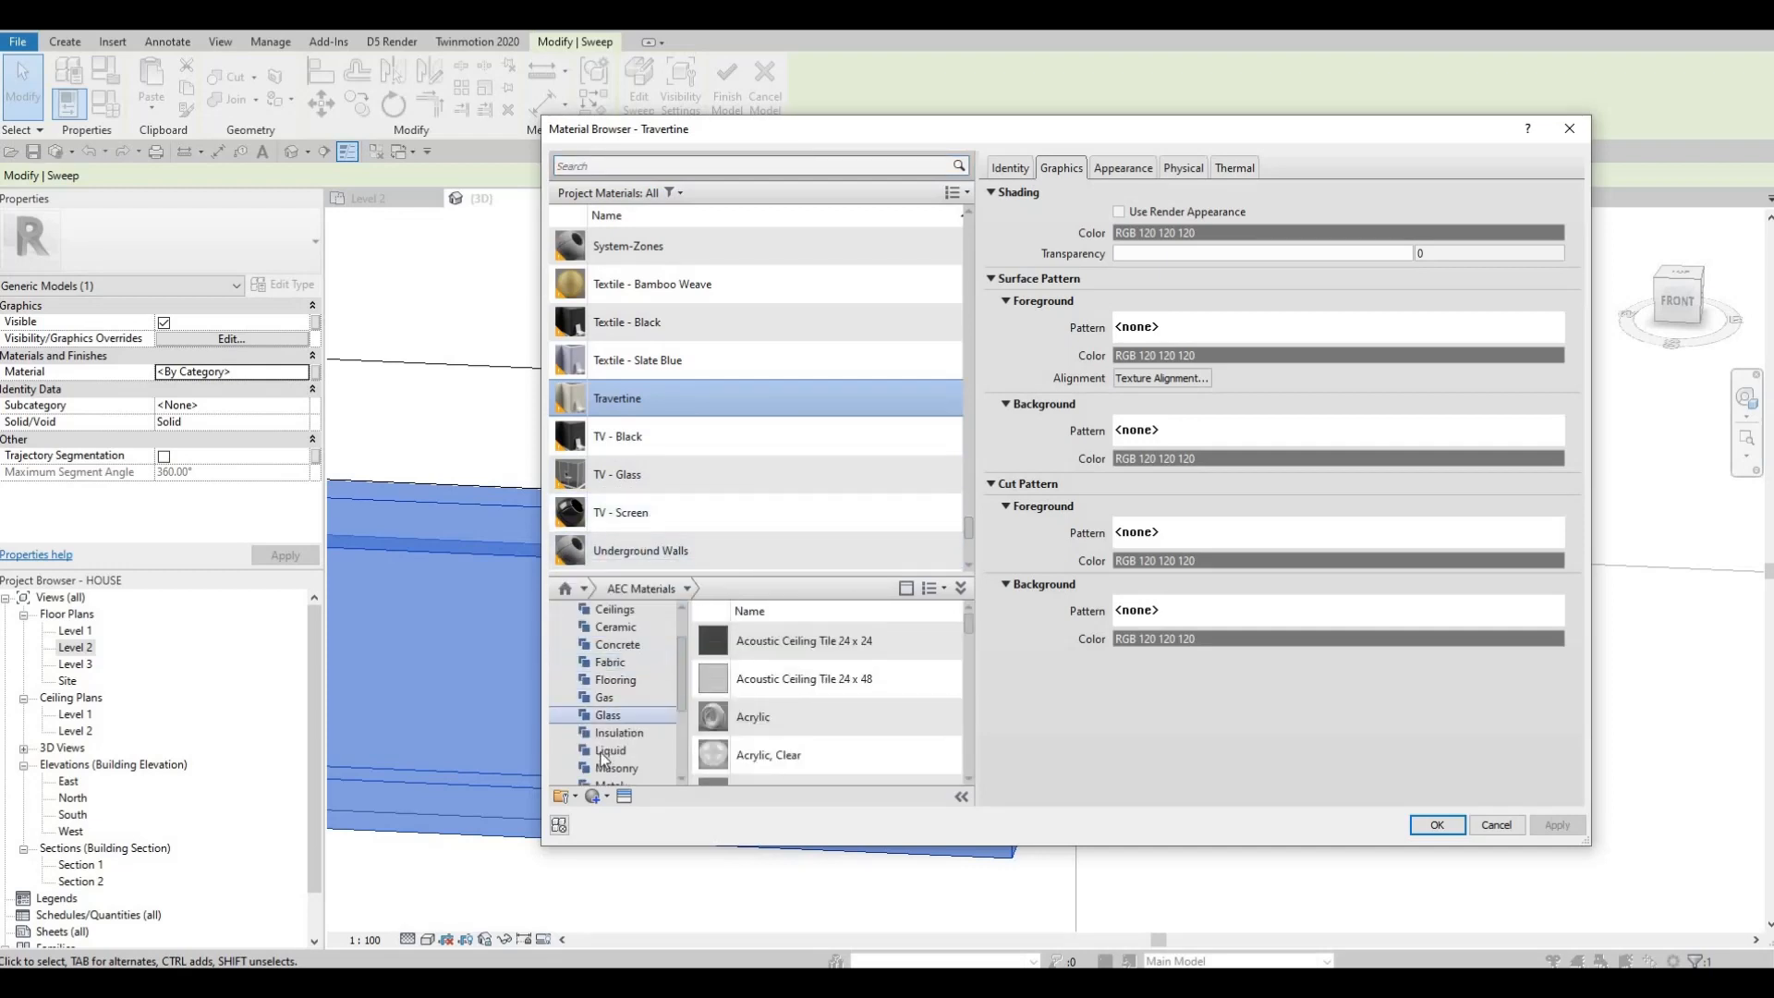
{"action": "left_click", "coordinate": [601, 752]}
{"action": "left_click", "coordinate": [641, 732]}
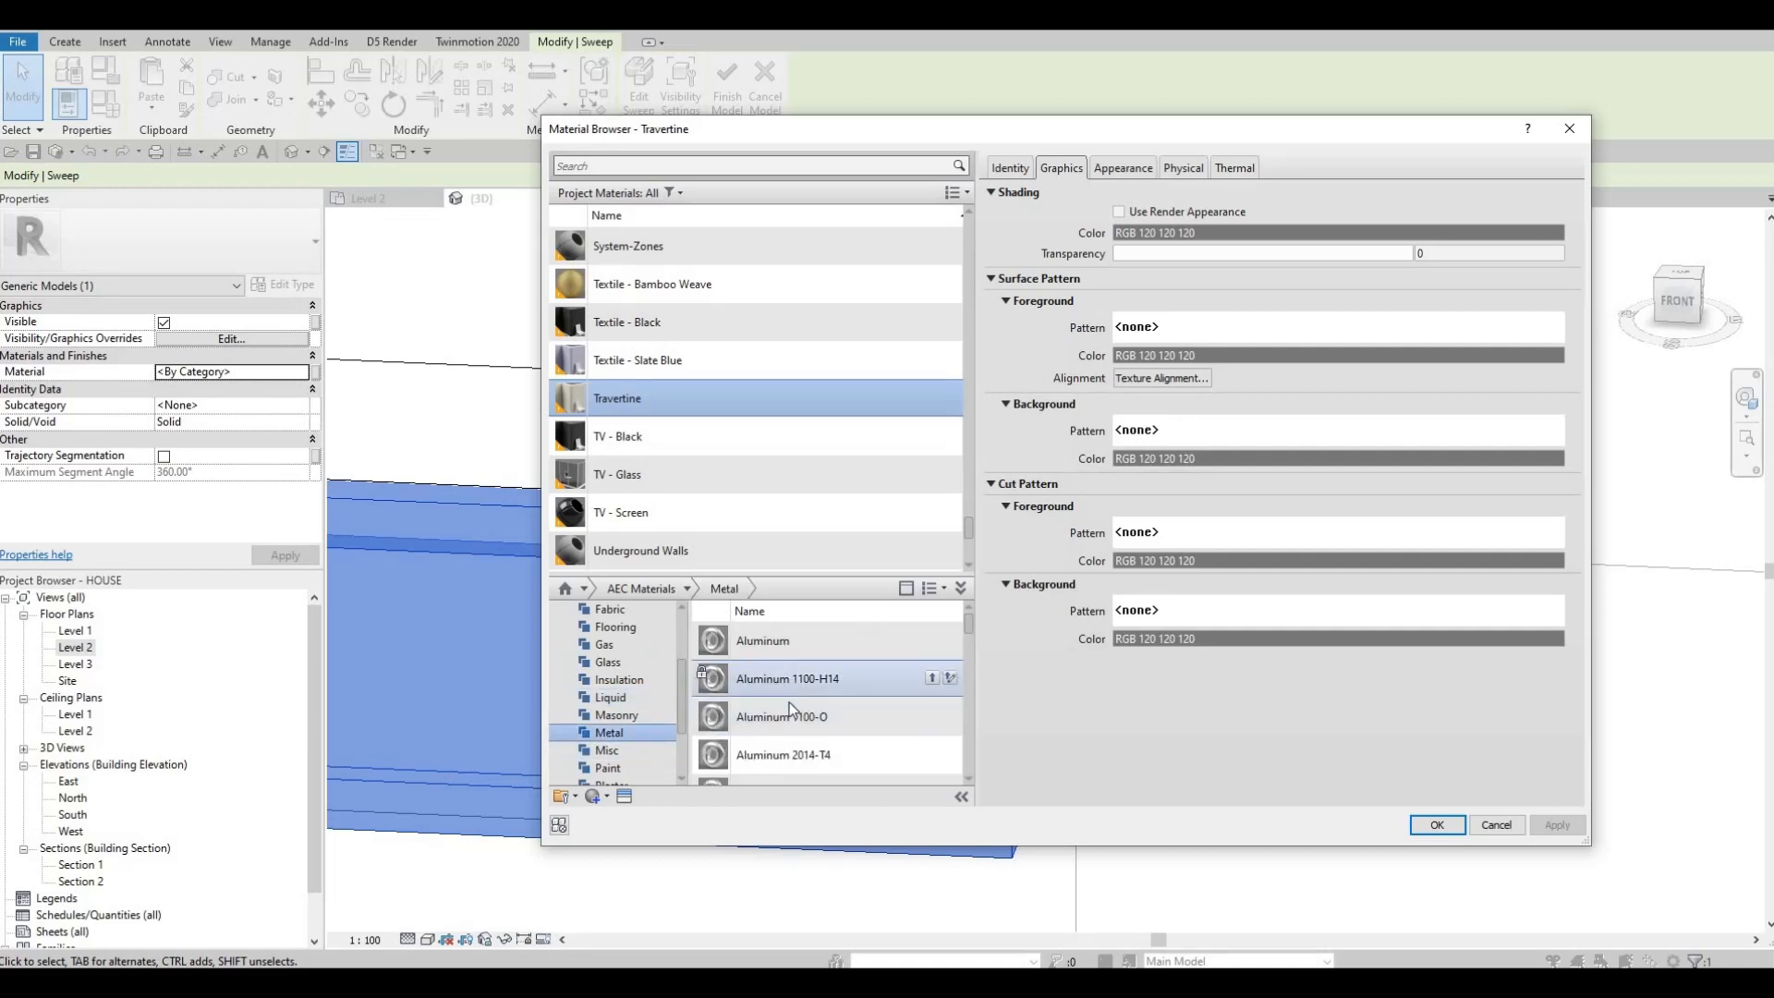
{"action": "scroll", "coordinate": [800, 714], "scroll_direction": "down", "scroll_amount": 4}
{"action": "scroll", "coordinate": [837, 727], "scroll_direction": "down", "scroll_amount": 2}
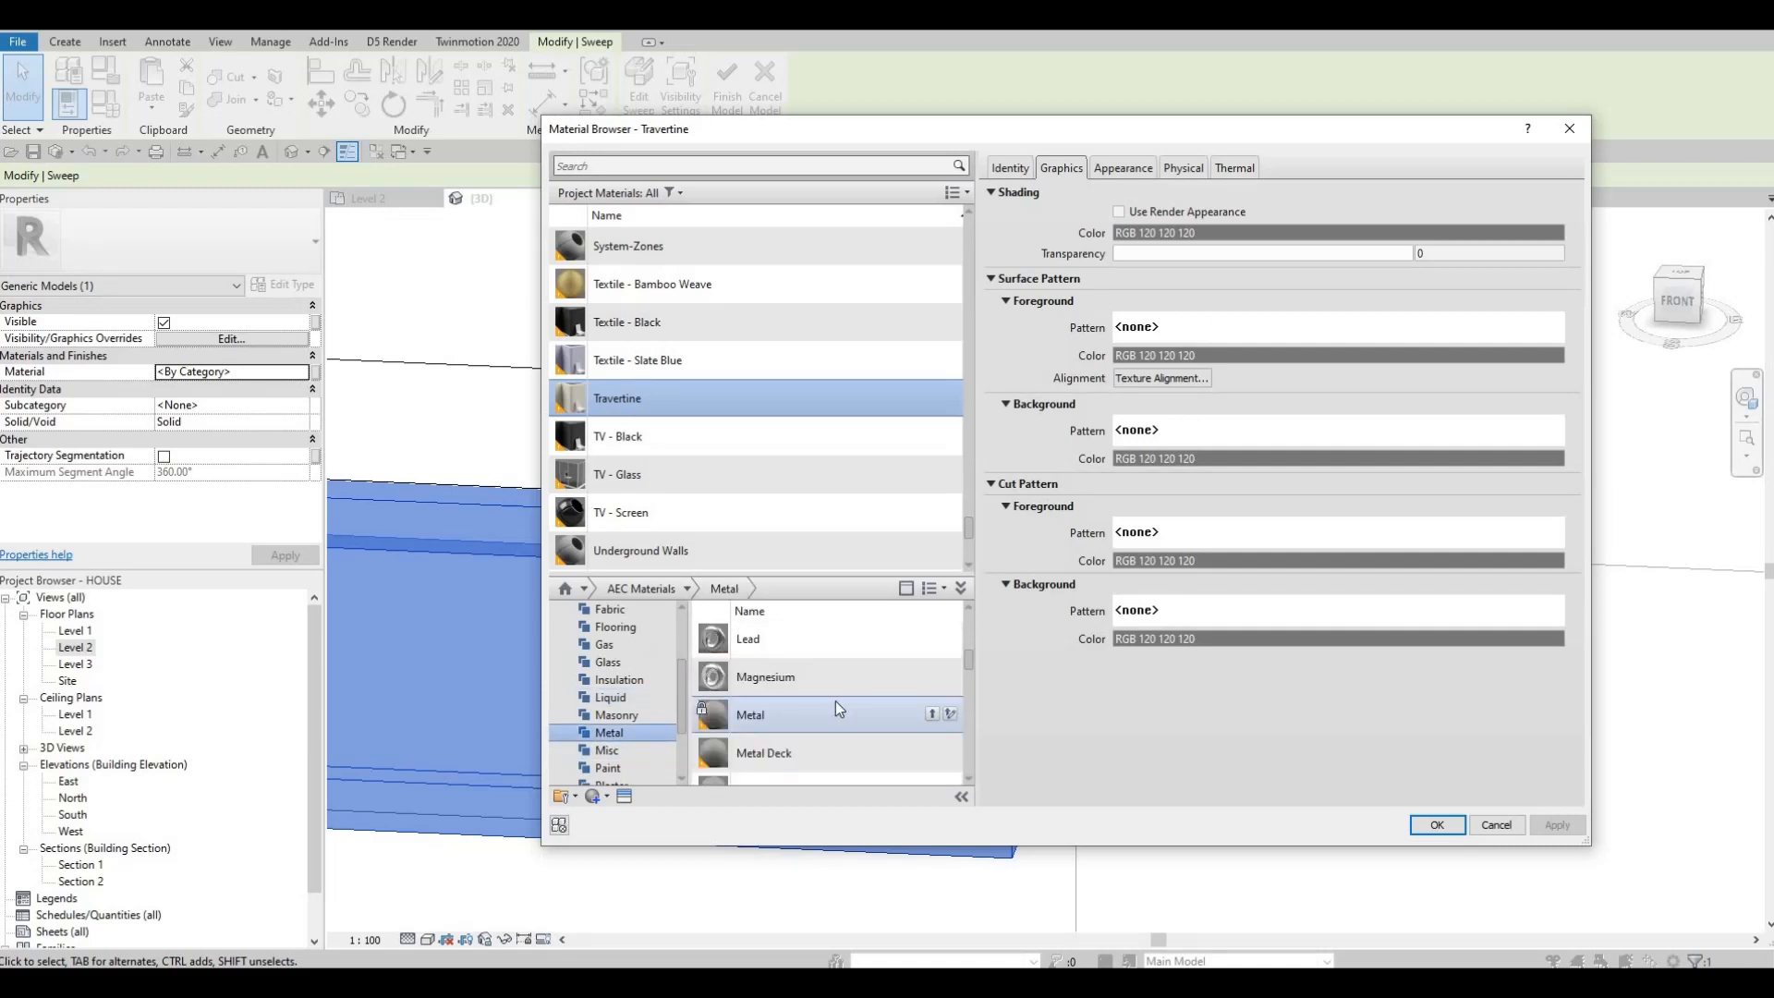
{"action": "left_click", "coordinate": [932, 676]}
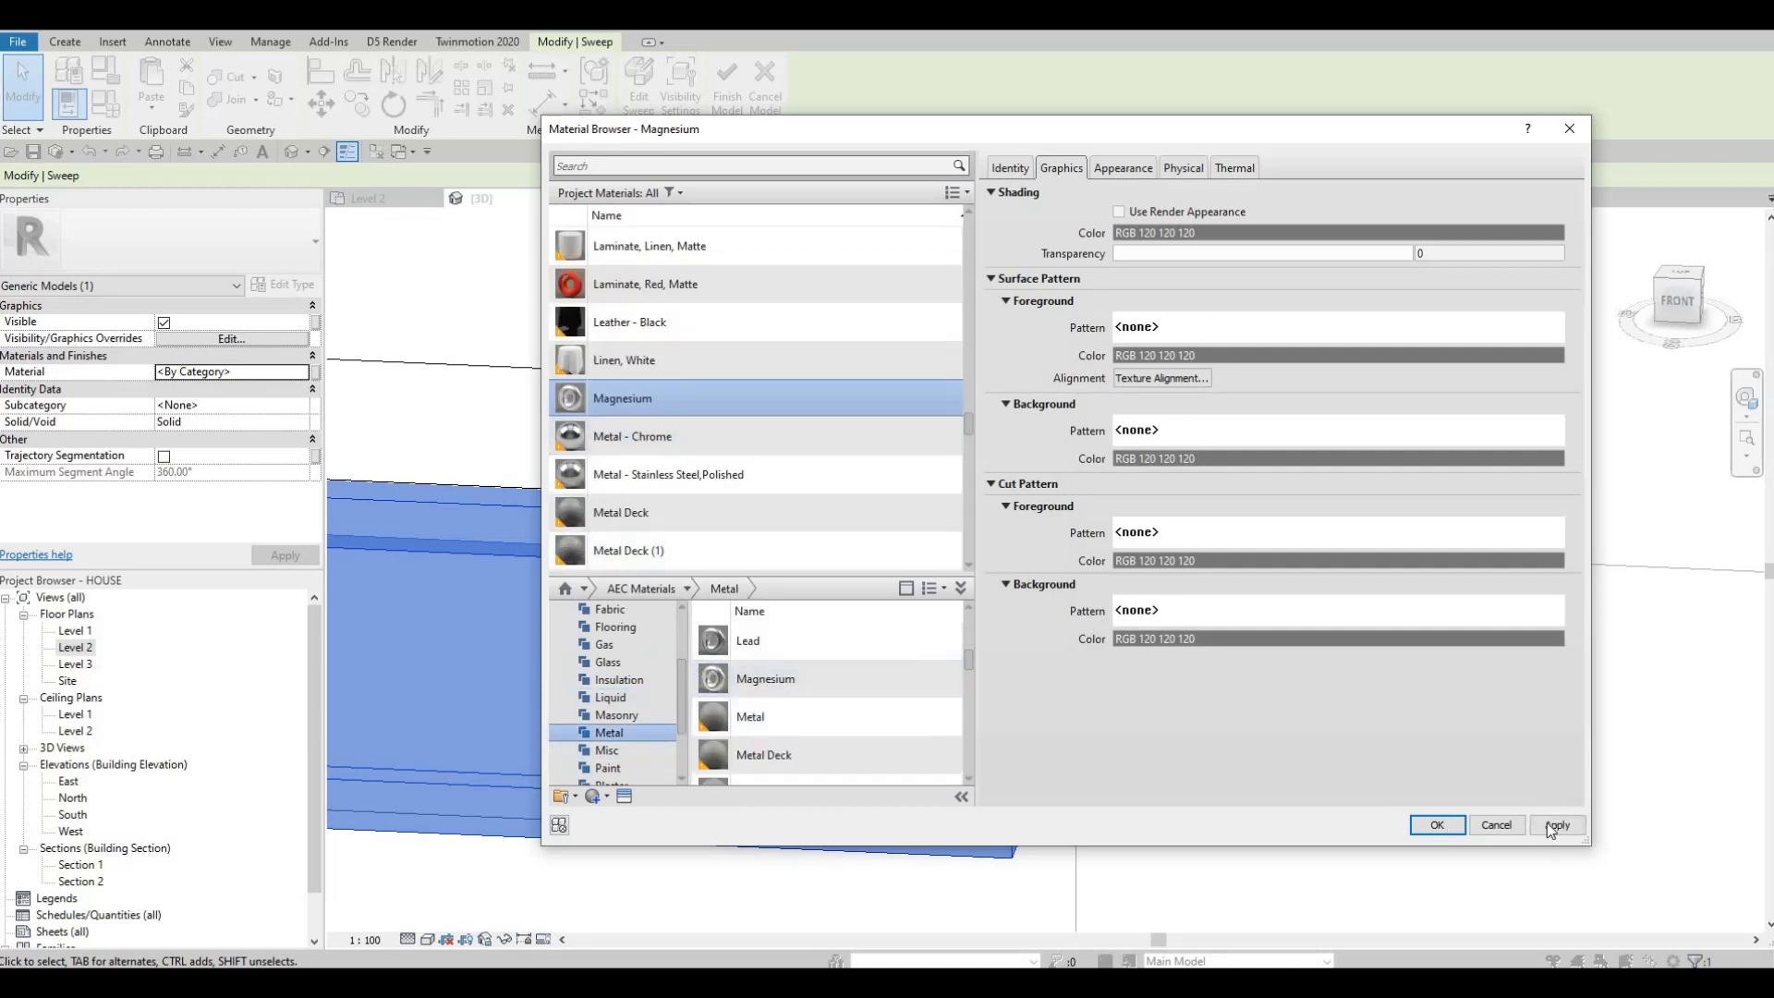
{"action": "left_click", "coordinate": [1437, 825]}
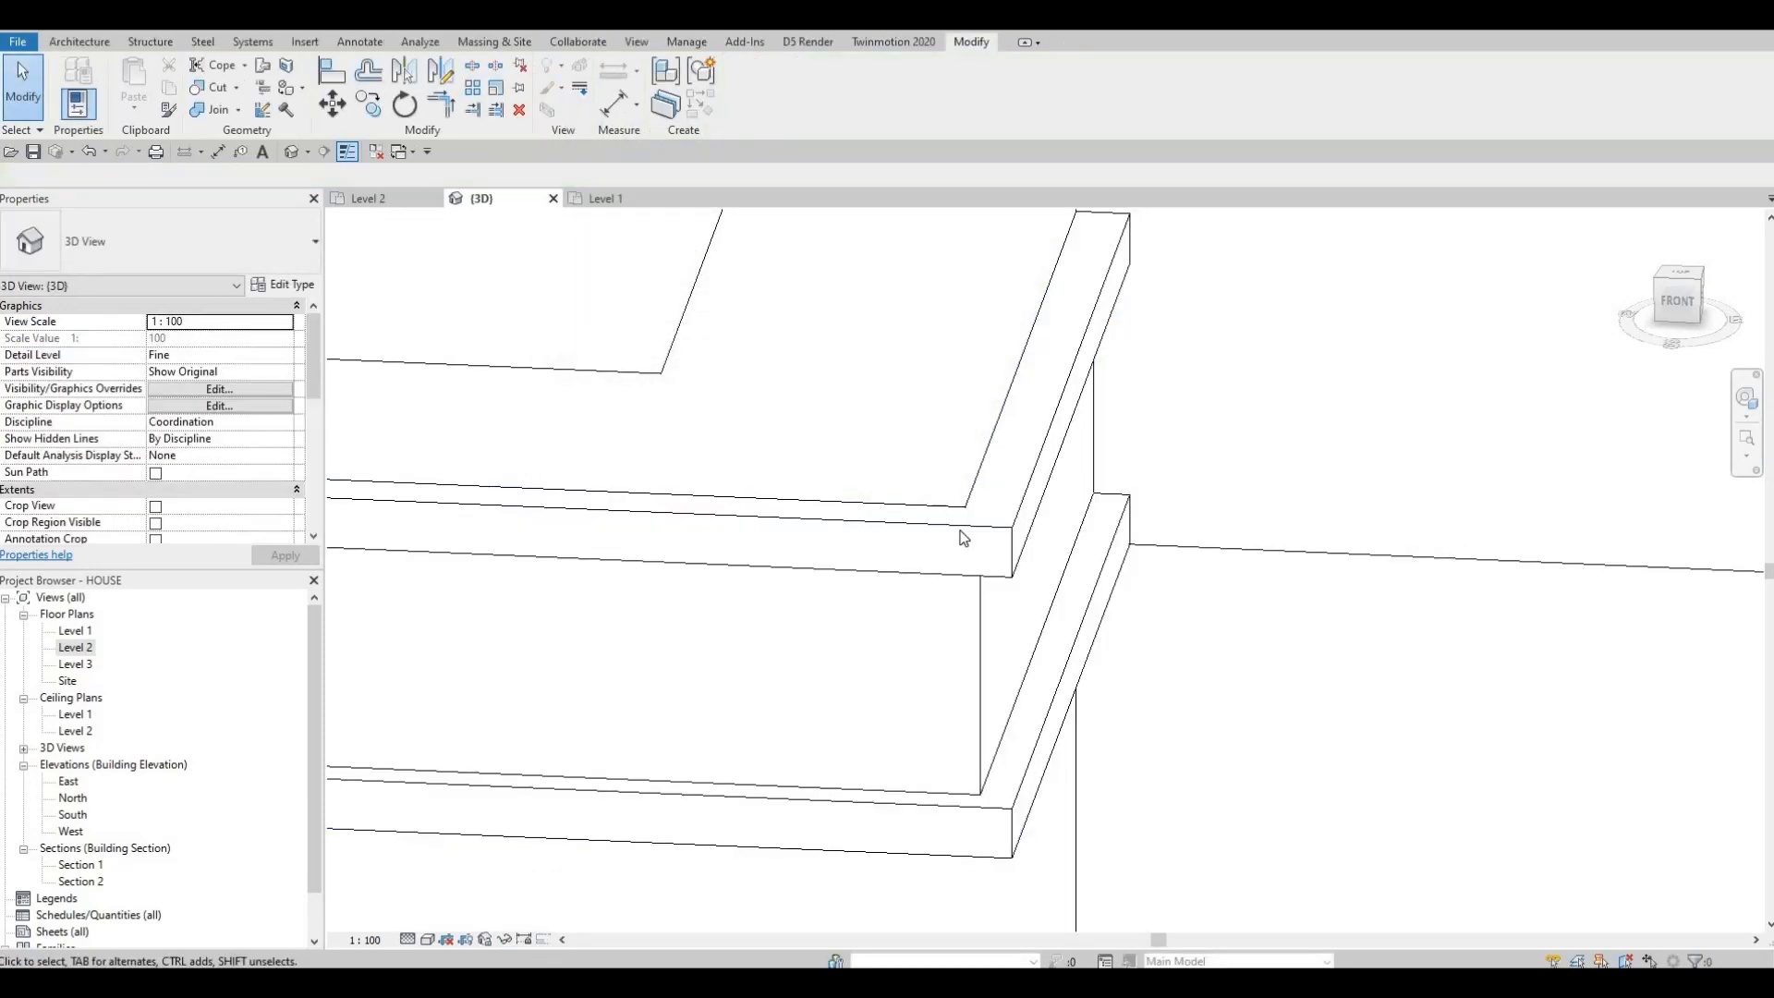
Examine the balcony ledge and its C-profile edge trim from several angles, from close up and from farther away
{"action": "middle_click_drag", "start_coordinate": [862, 527], "coordinate": [890, 579], "text": "shift"}
{"action": "key", "text": "Escape"}
{"action": "scroll", "coordinate": [836, 634], "scroll_direction": "down", "scroll_amount": 5}
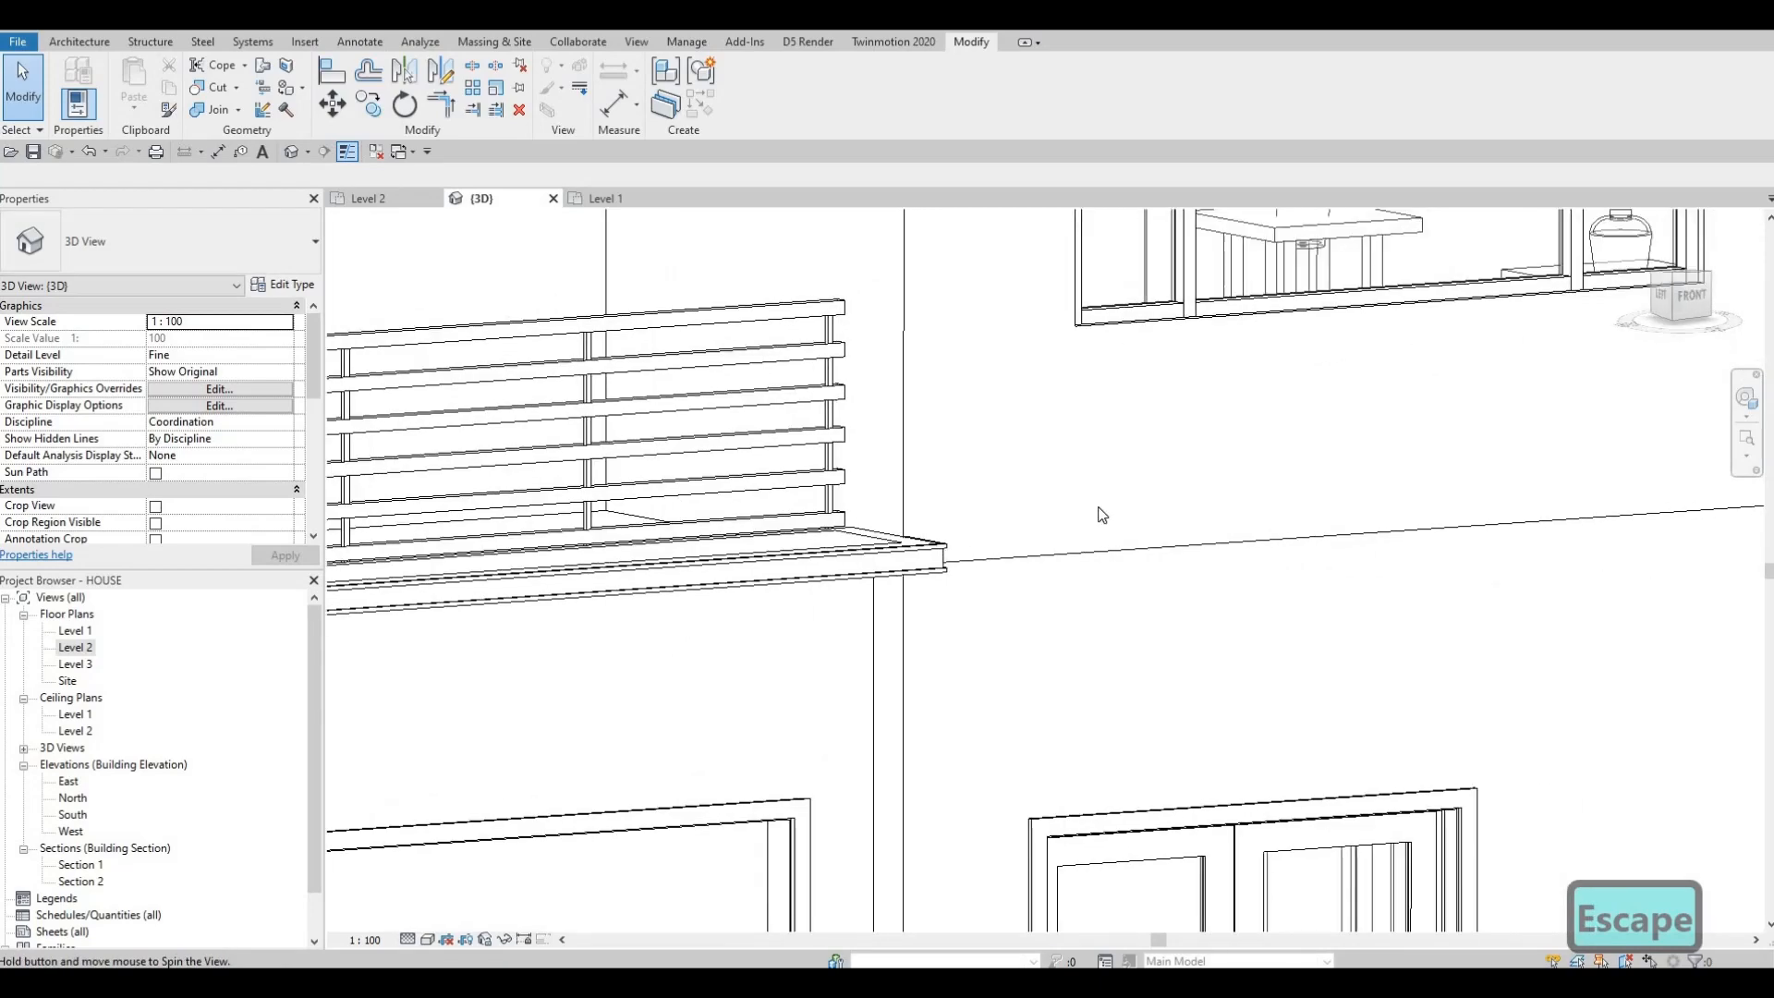
{"action": "middle_click_drag", "start_coordinate": [1161, 542], "coordinate": [1044, 573], "text": "shift"}
{"action": "scroll", "coordinate": [1038, 582], "scroll_direction": "up", "scroll_amount": 6}
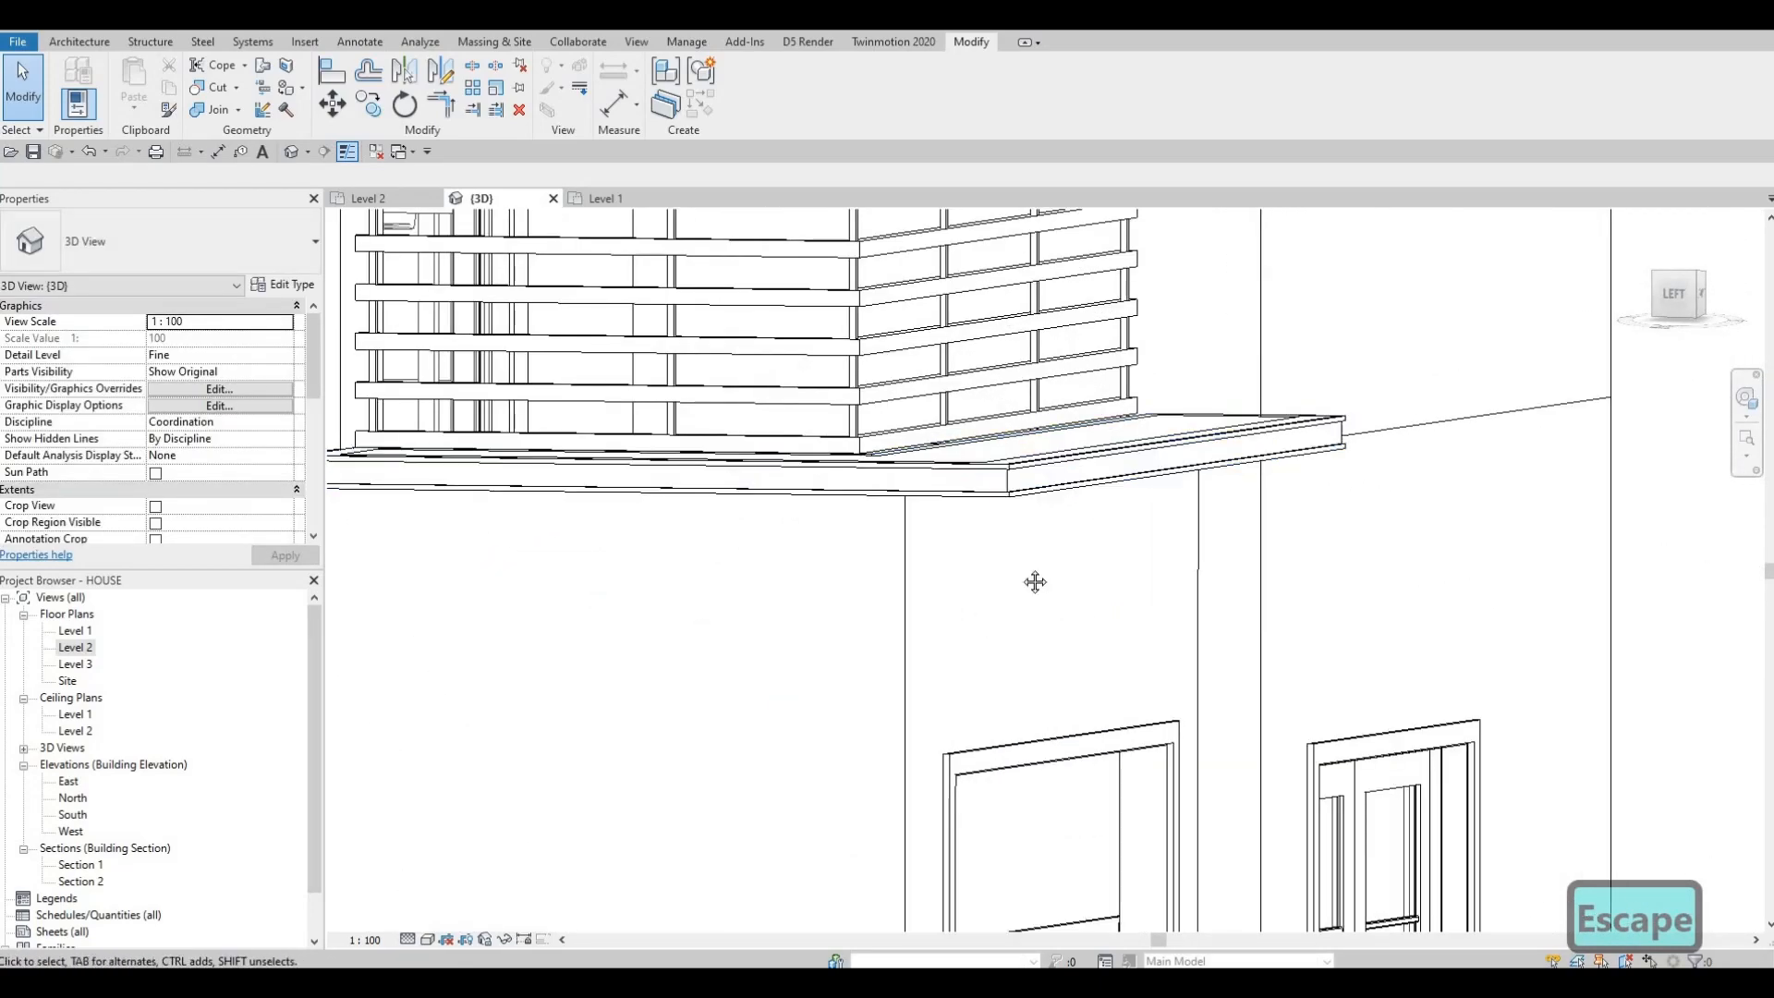
{"action": "scroll", "coordinate": [857, 572], "scroll_direction": "down", "scroll_amount": 4}
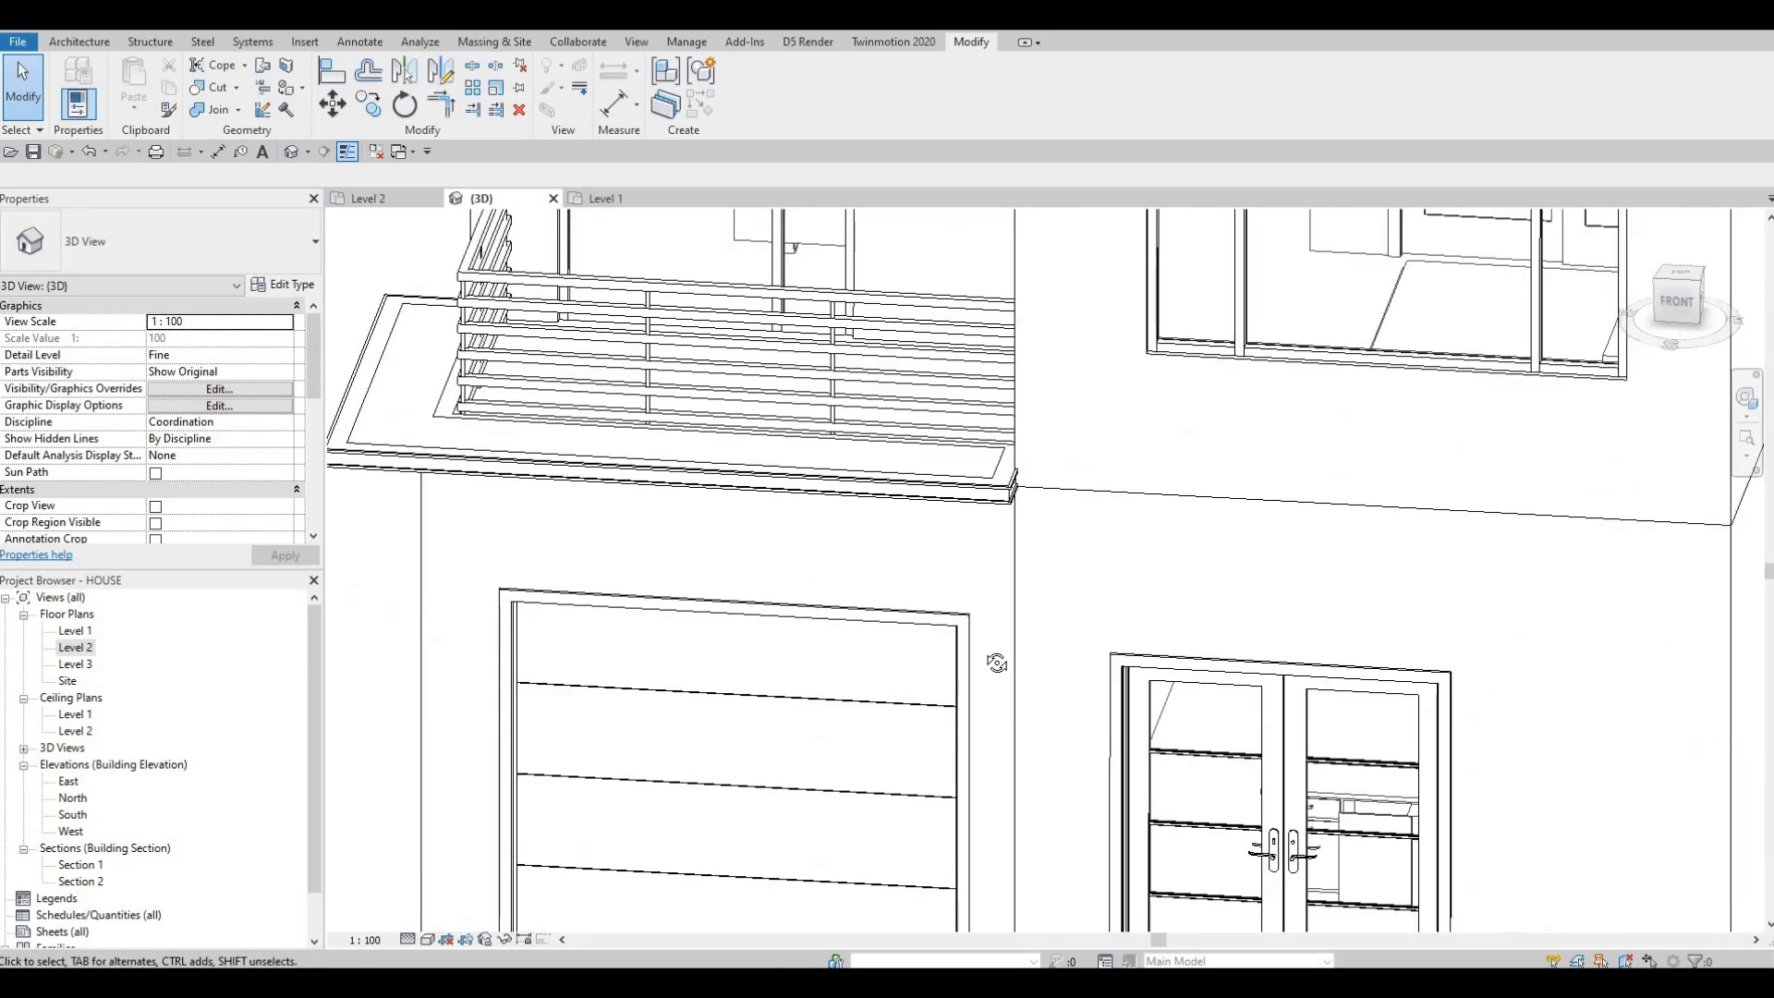
{"action": "middle_click_drag", "start_coordinate": [911, 697], "coordinate": [848, 641], "text": "shift"}
{"action": "scroll", "coordinate": [652, 647], "scroll_direction": "up", "scroll_amount": 3}
{"action": "middle_click_drag", "start_coordinate": [651, 648], "coordinate": [806, 656]}
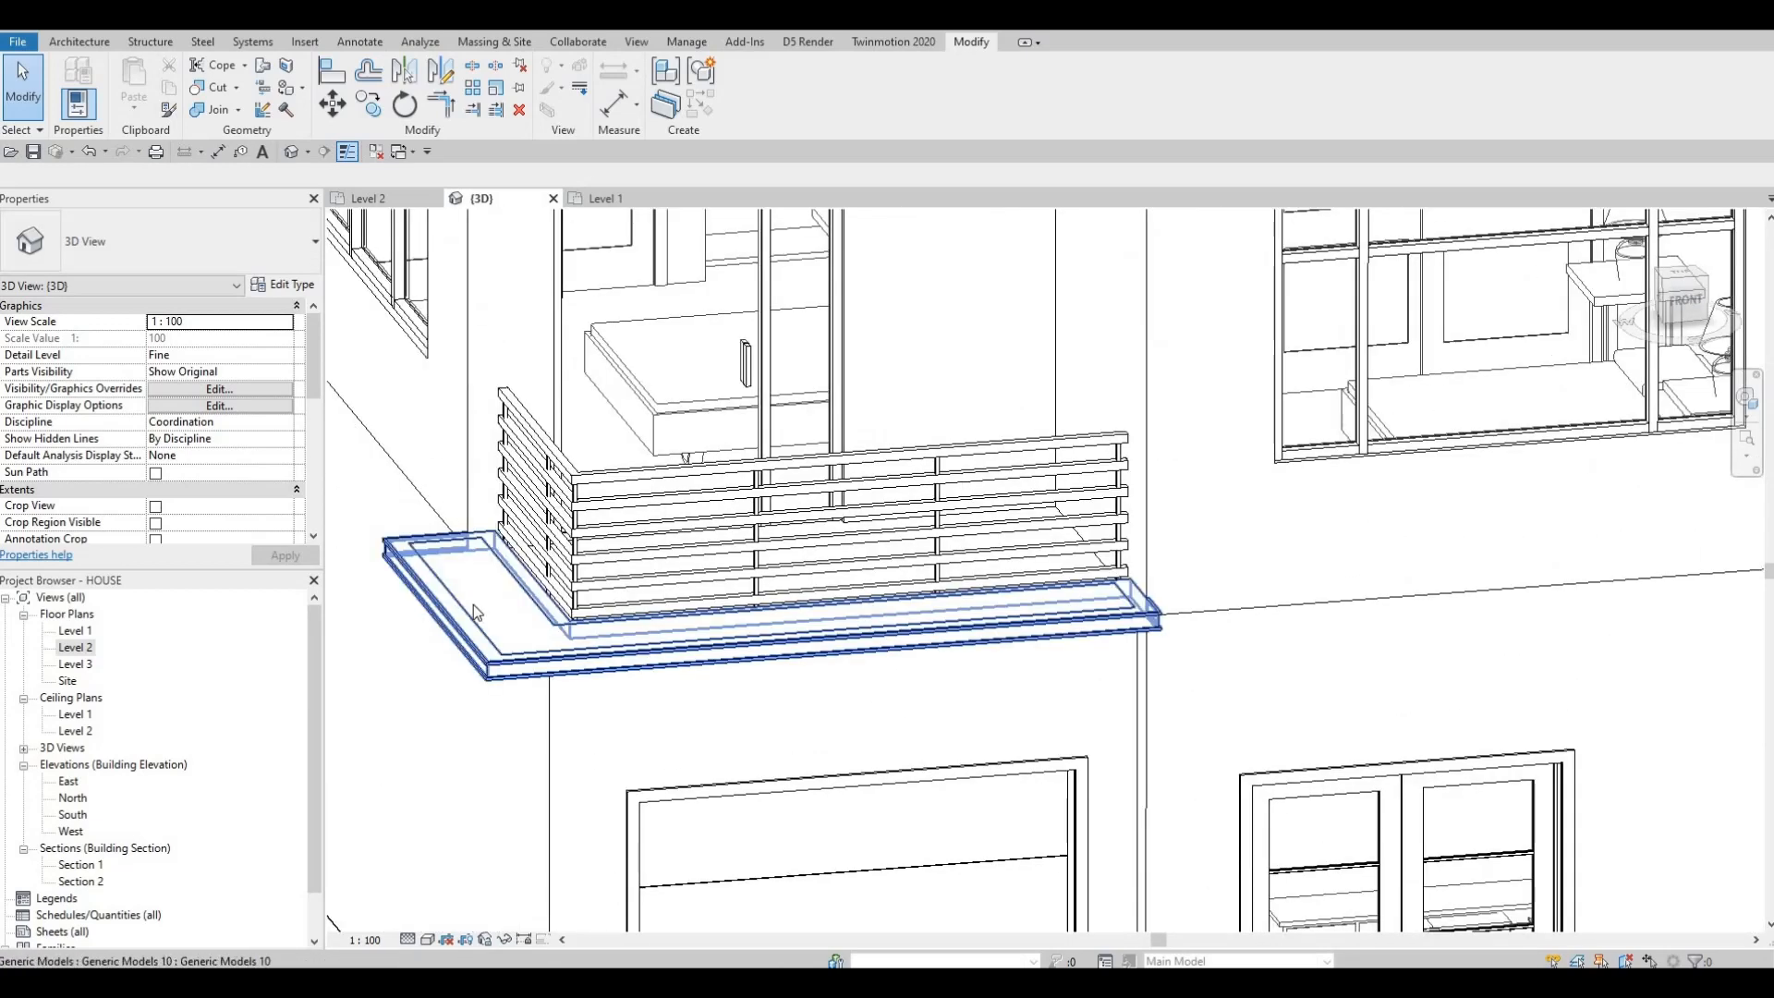
{"action": "middle_click_drag", "start_coordinate": [527, 430], "coordinate": [545, 561], "text": "shift"}
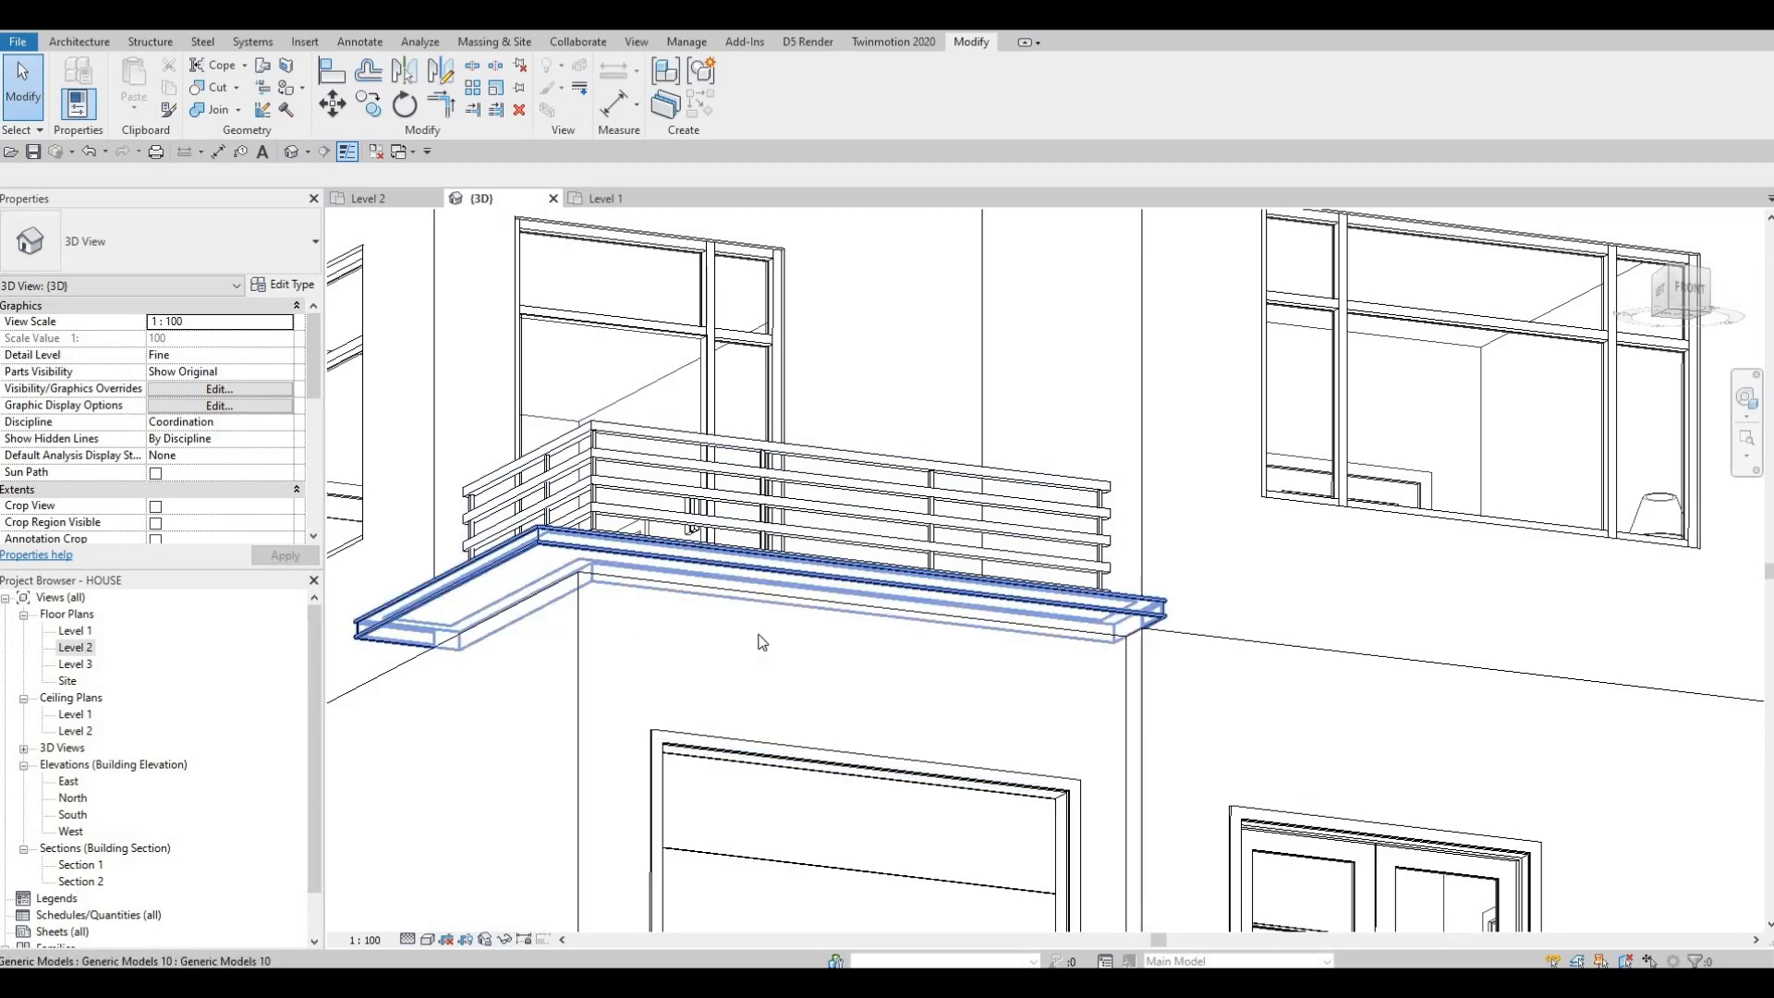
{"action": "middle_click_drag", "start_coordinate": [762, 642], "coordinate": [1087, 636], "text": "shift"}
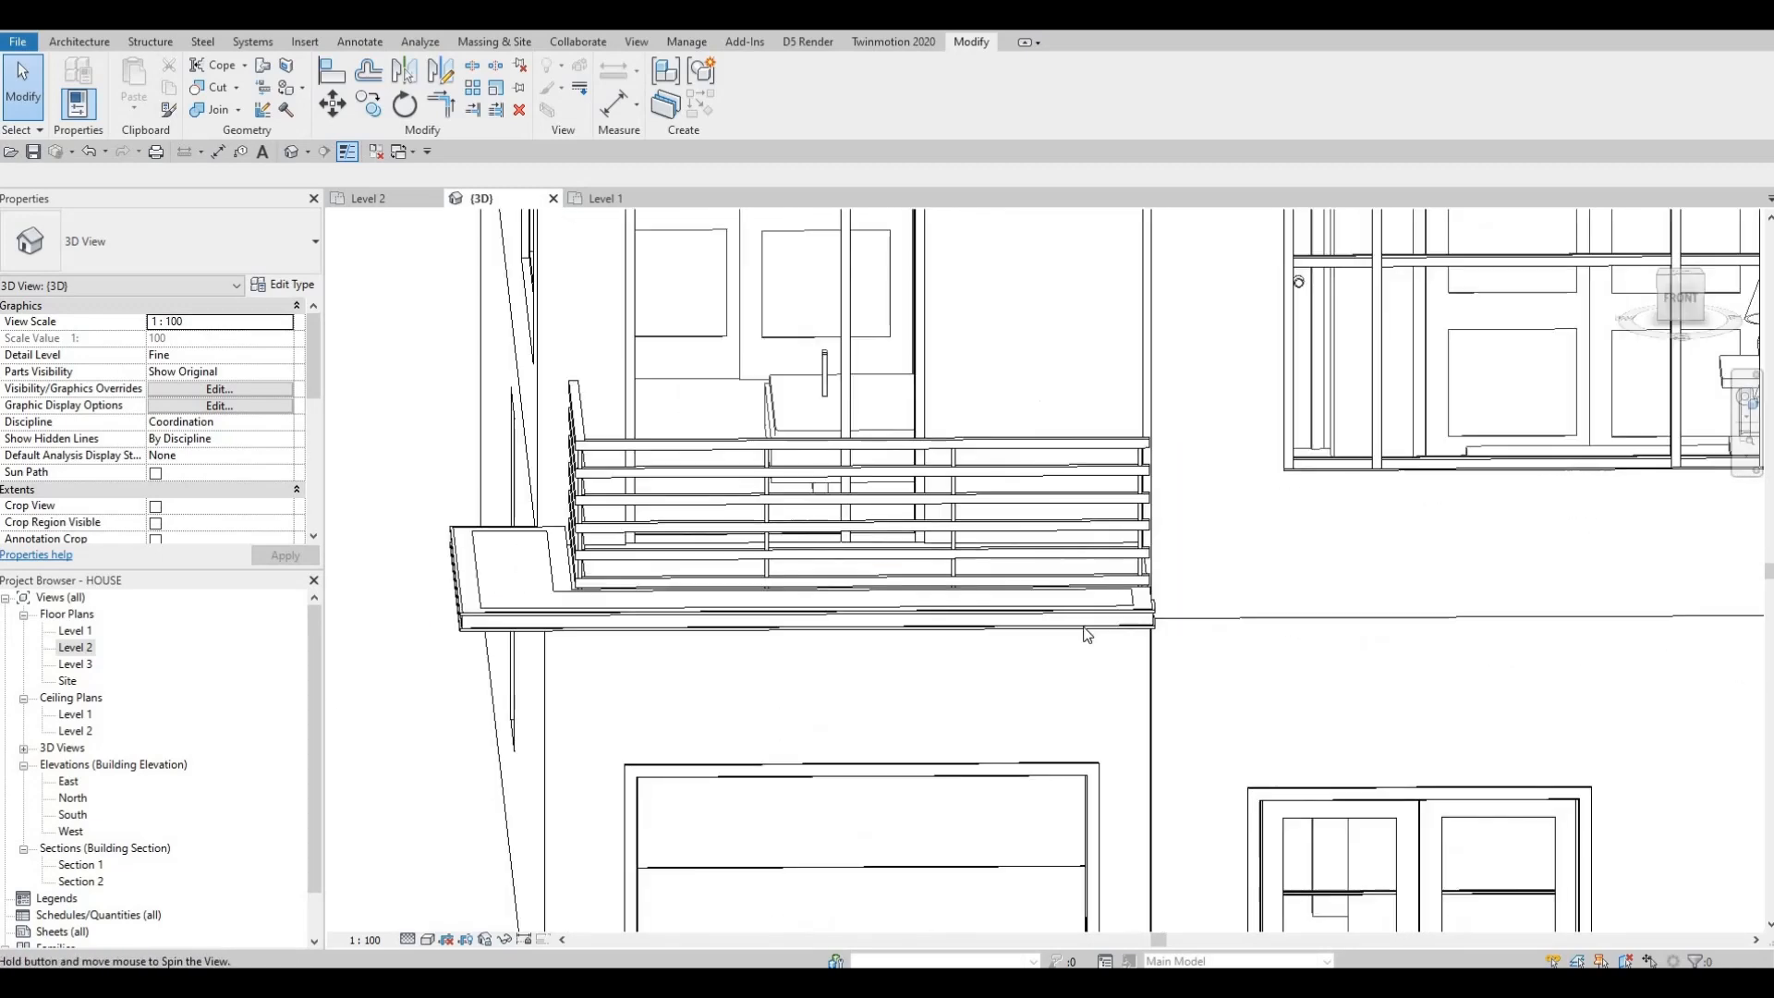
{"action": "scroll", "coordinate": [1087, 635], "scroll_direction": "down", "scroll_amount": 5}
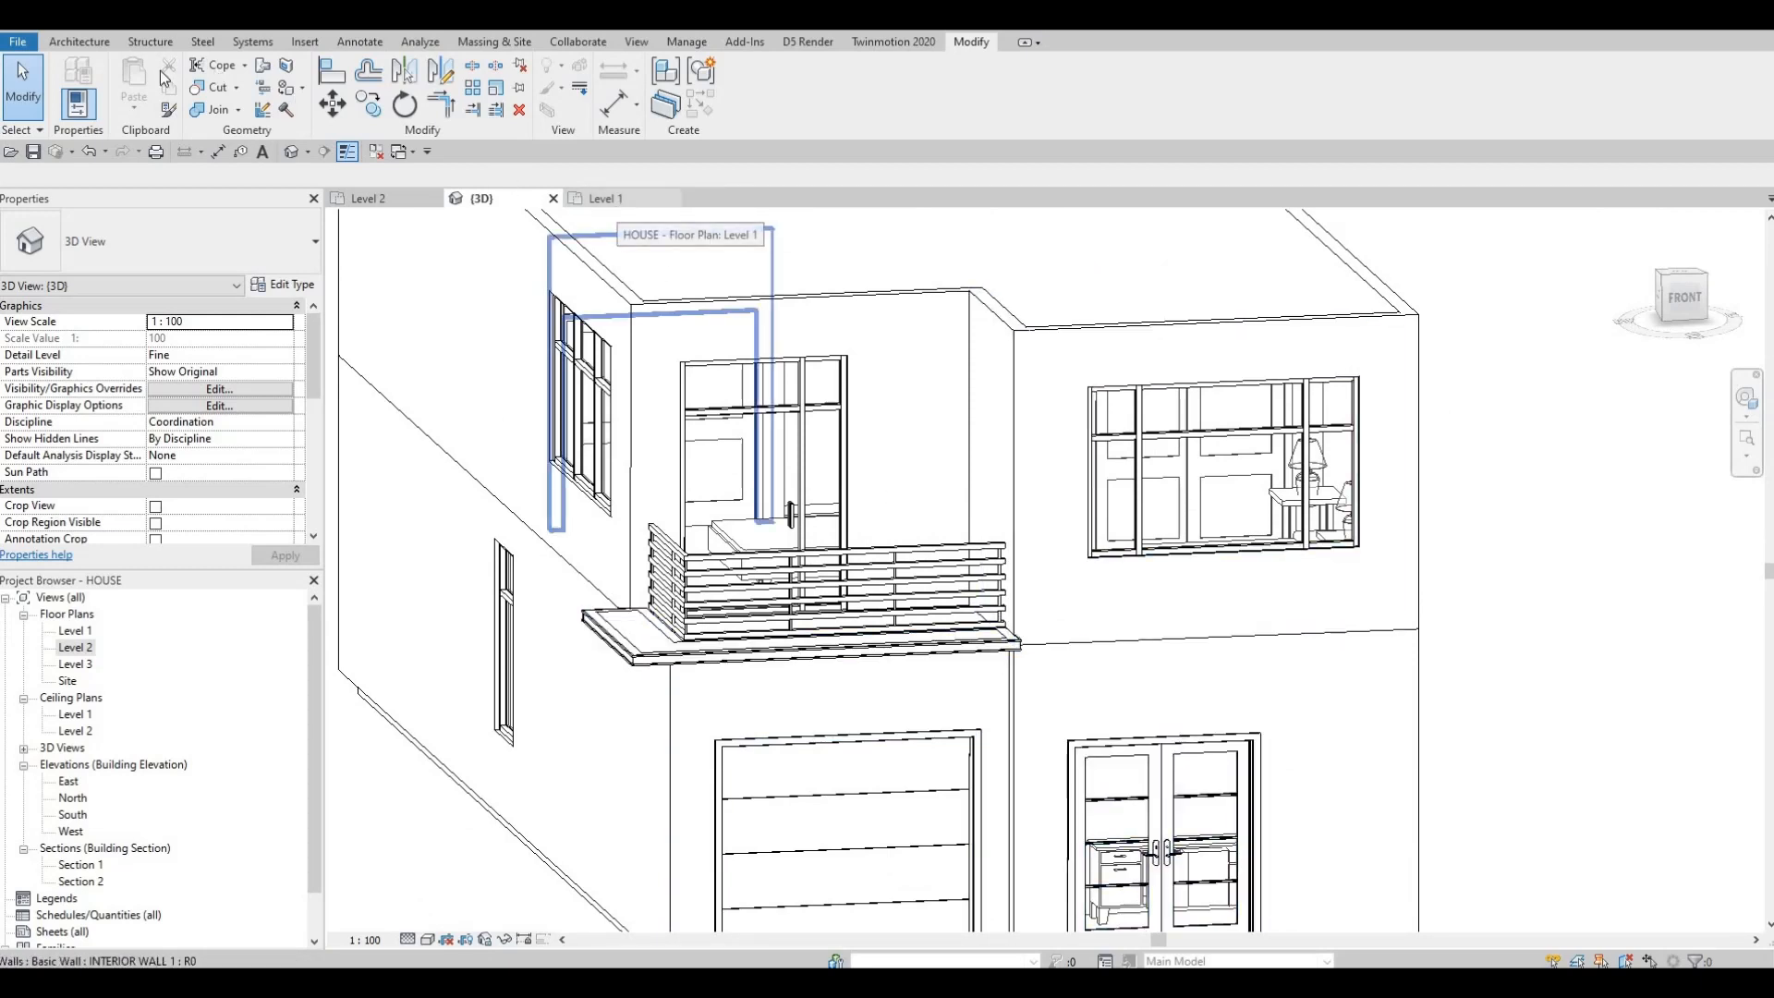
{"action": "left_click", "coordinate": [82, 41]}
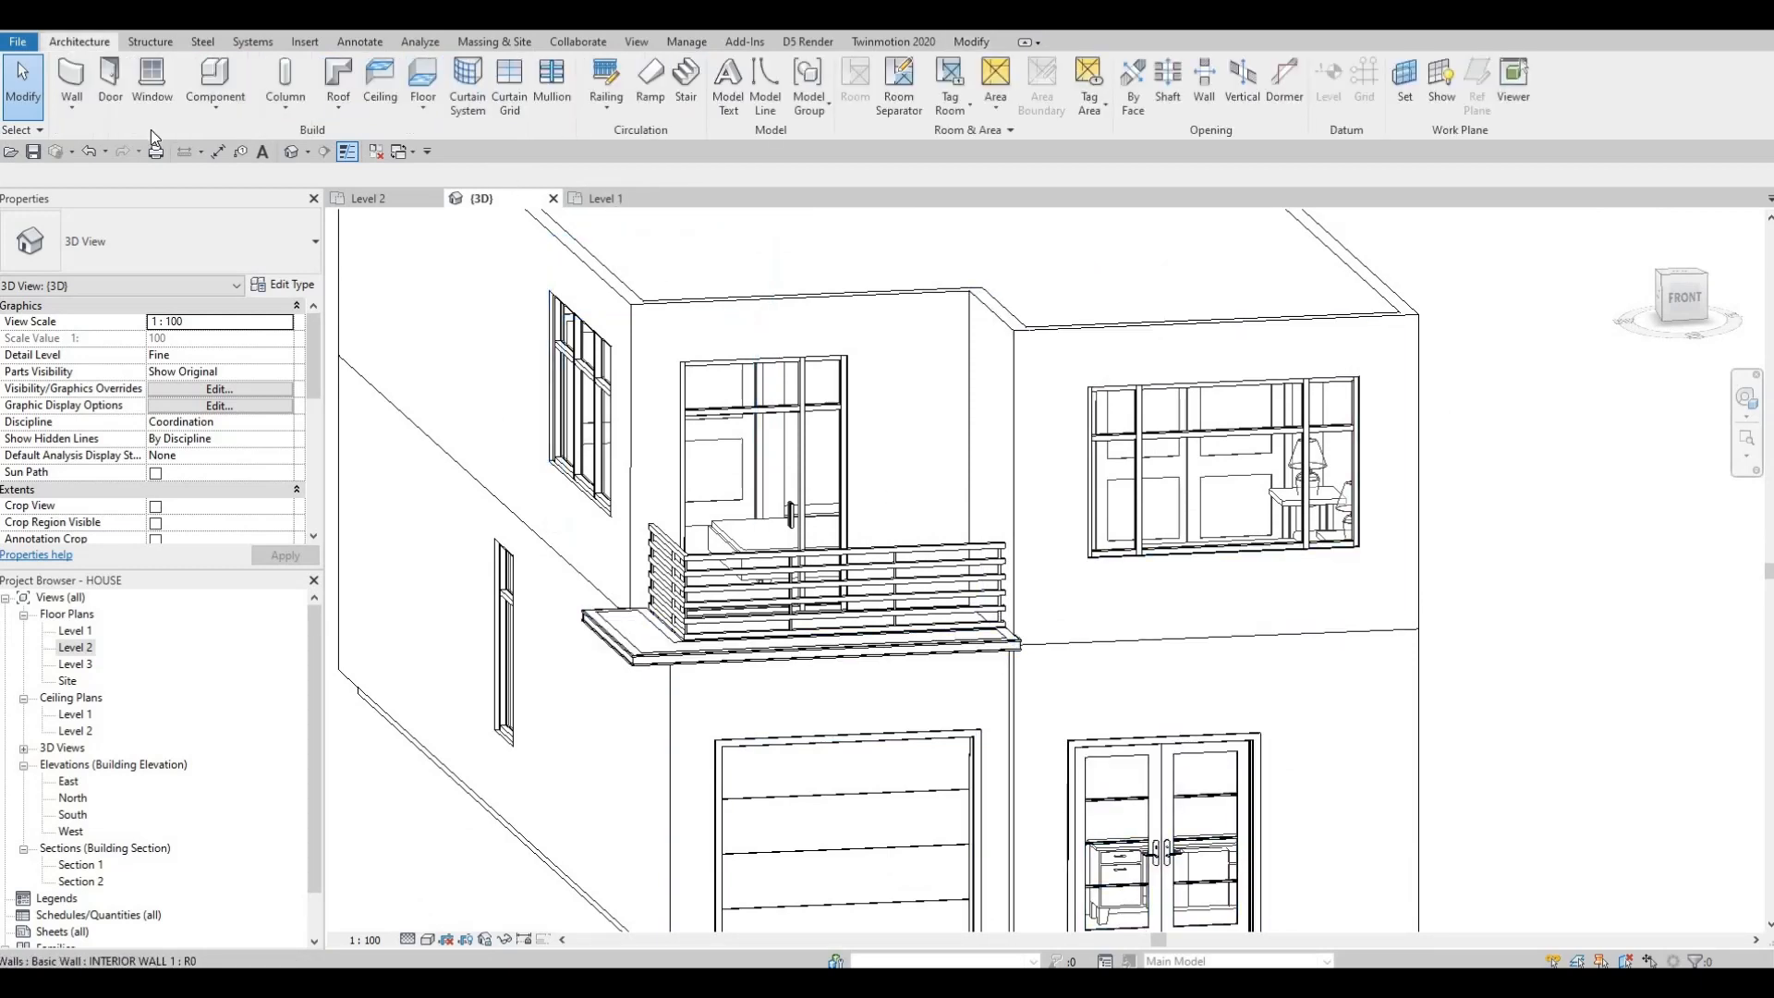
{"action": "left_click", "coordinate": [216, 103]}
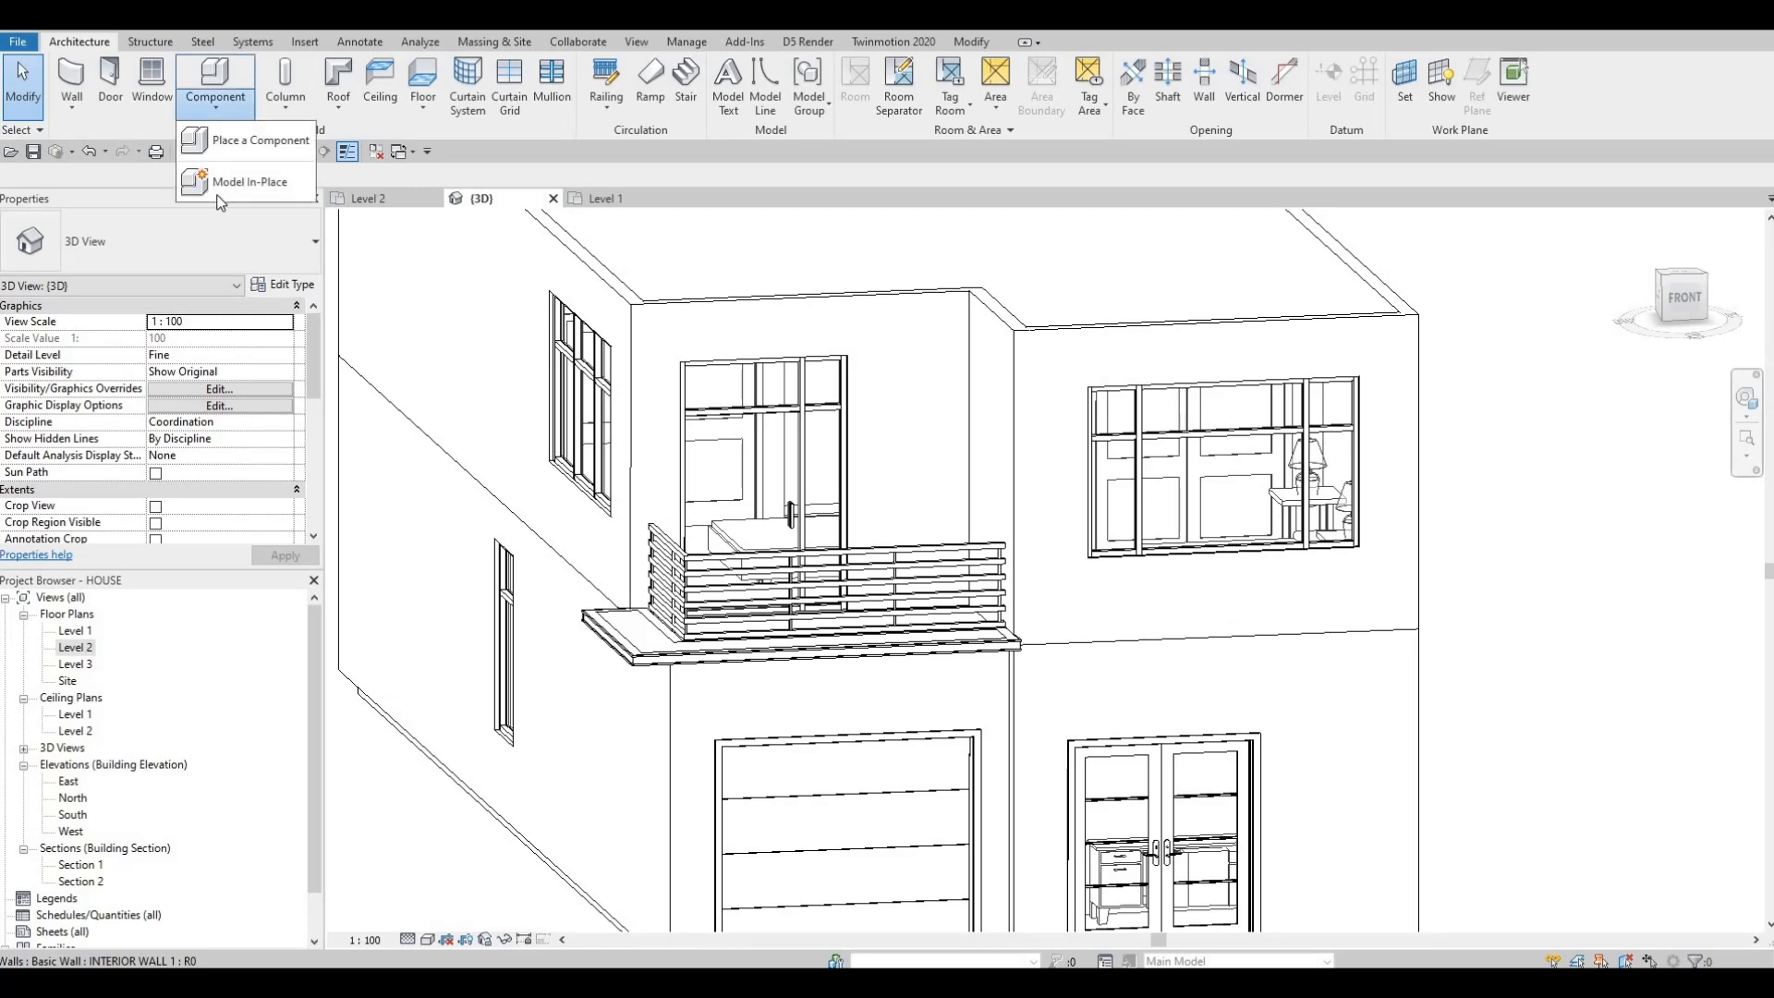
{"action": "left_click", "coordinate": [242, 175]}
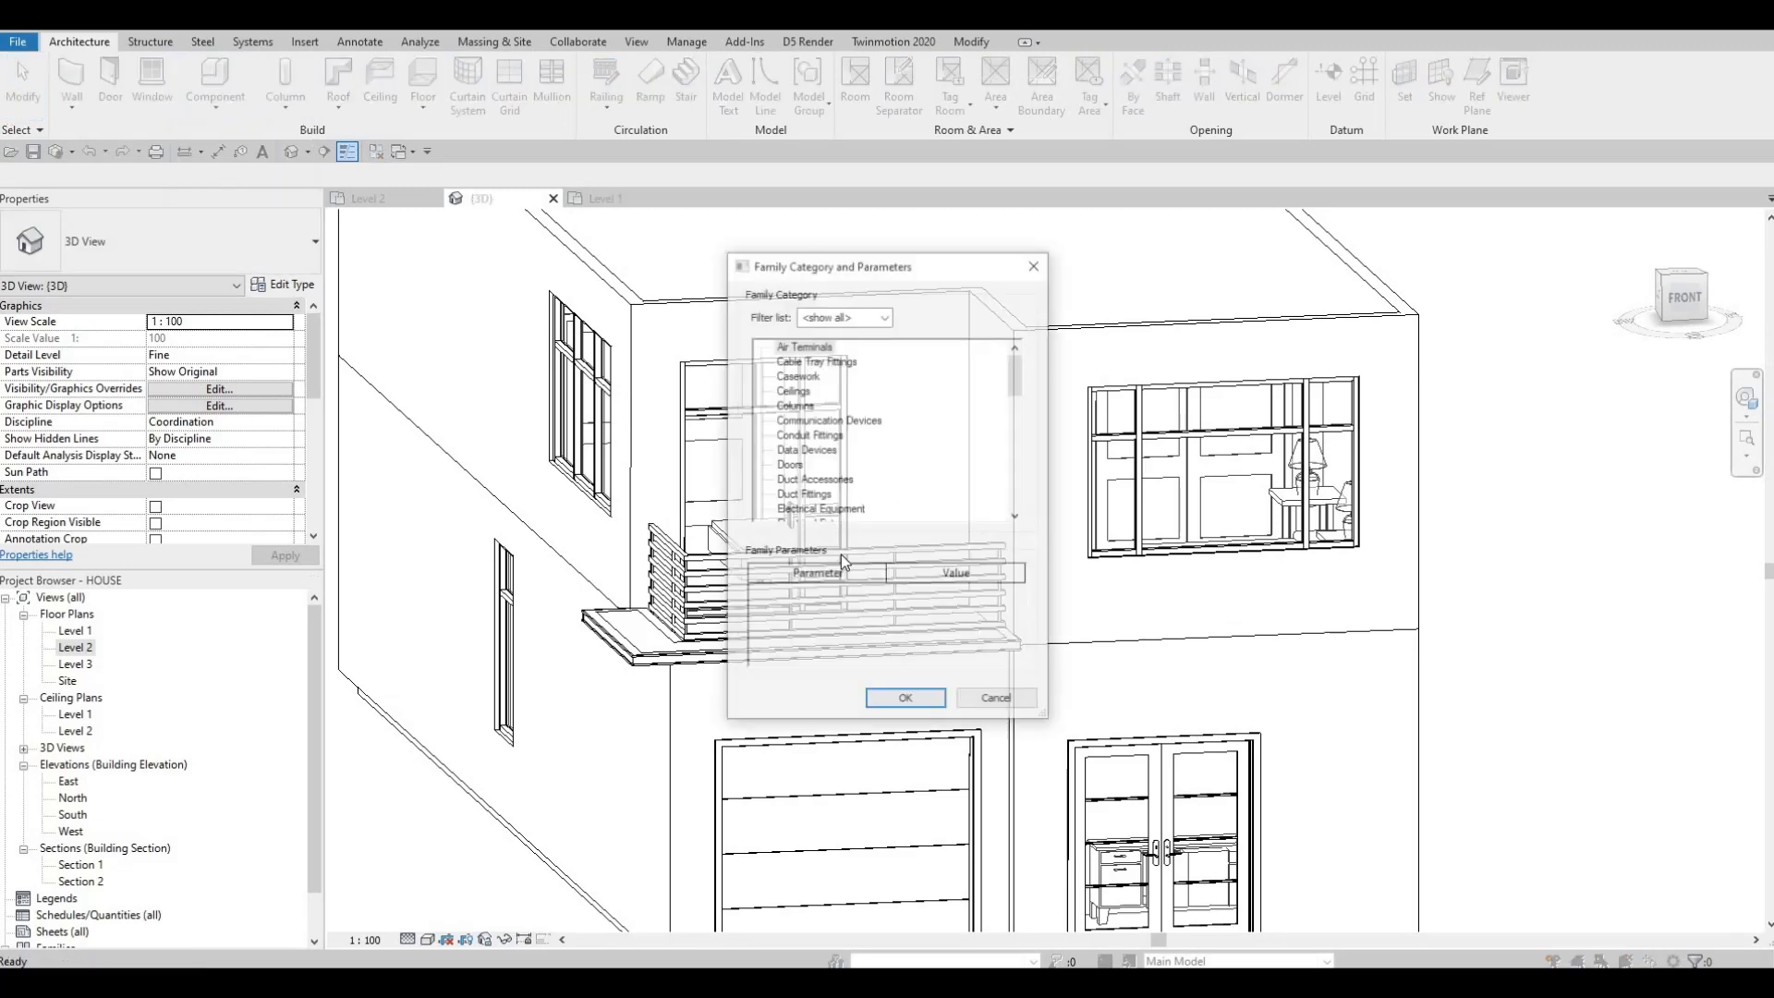
{"action": "left_click", "coordinate": [889, 705]}
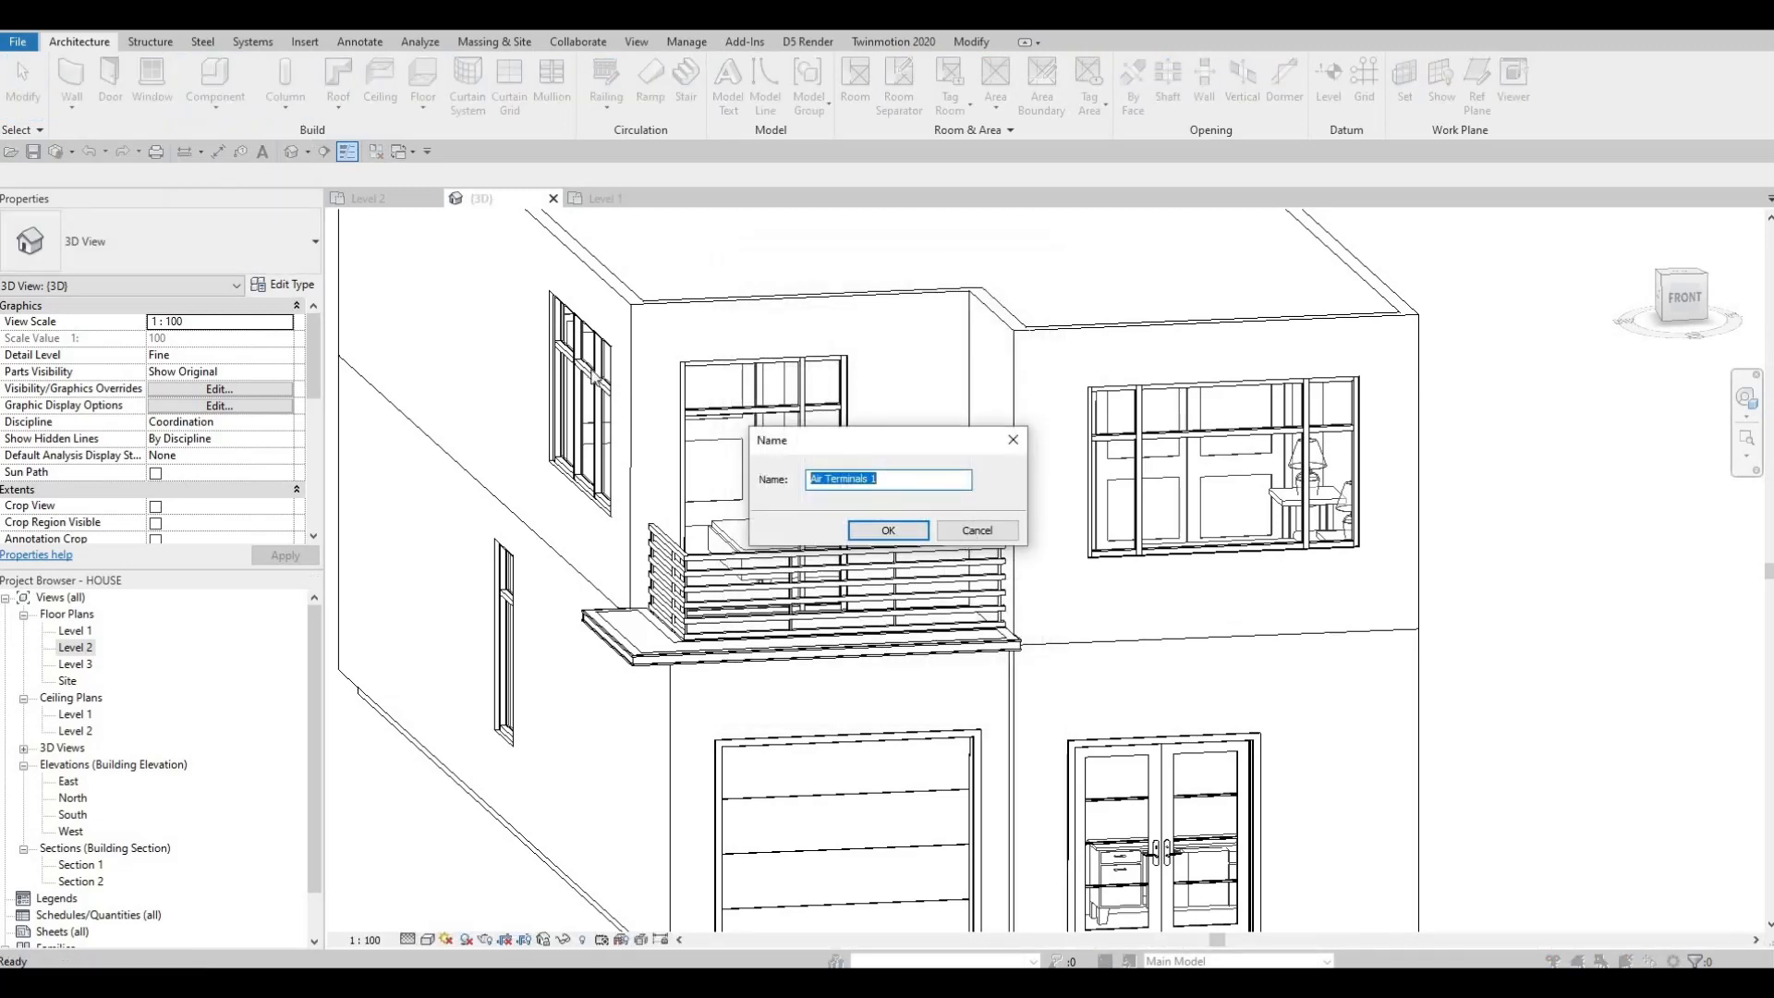
{"action": "key", "text": "Escape"}
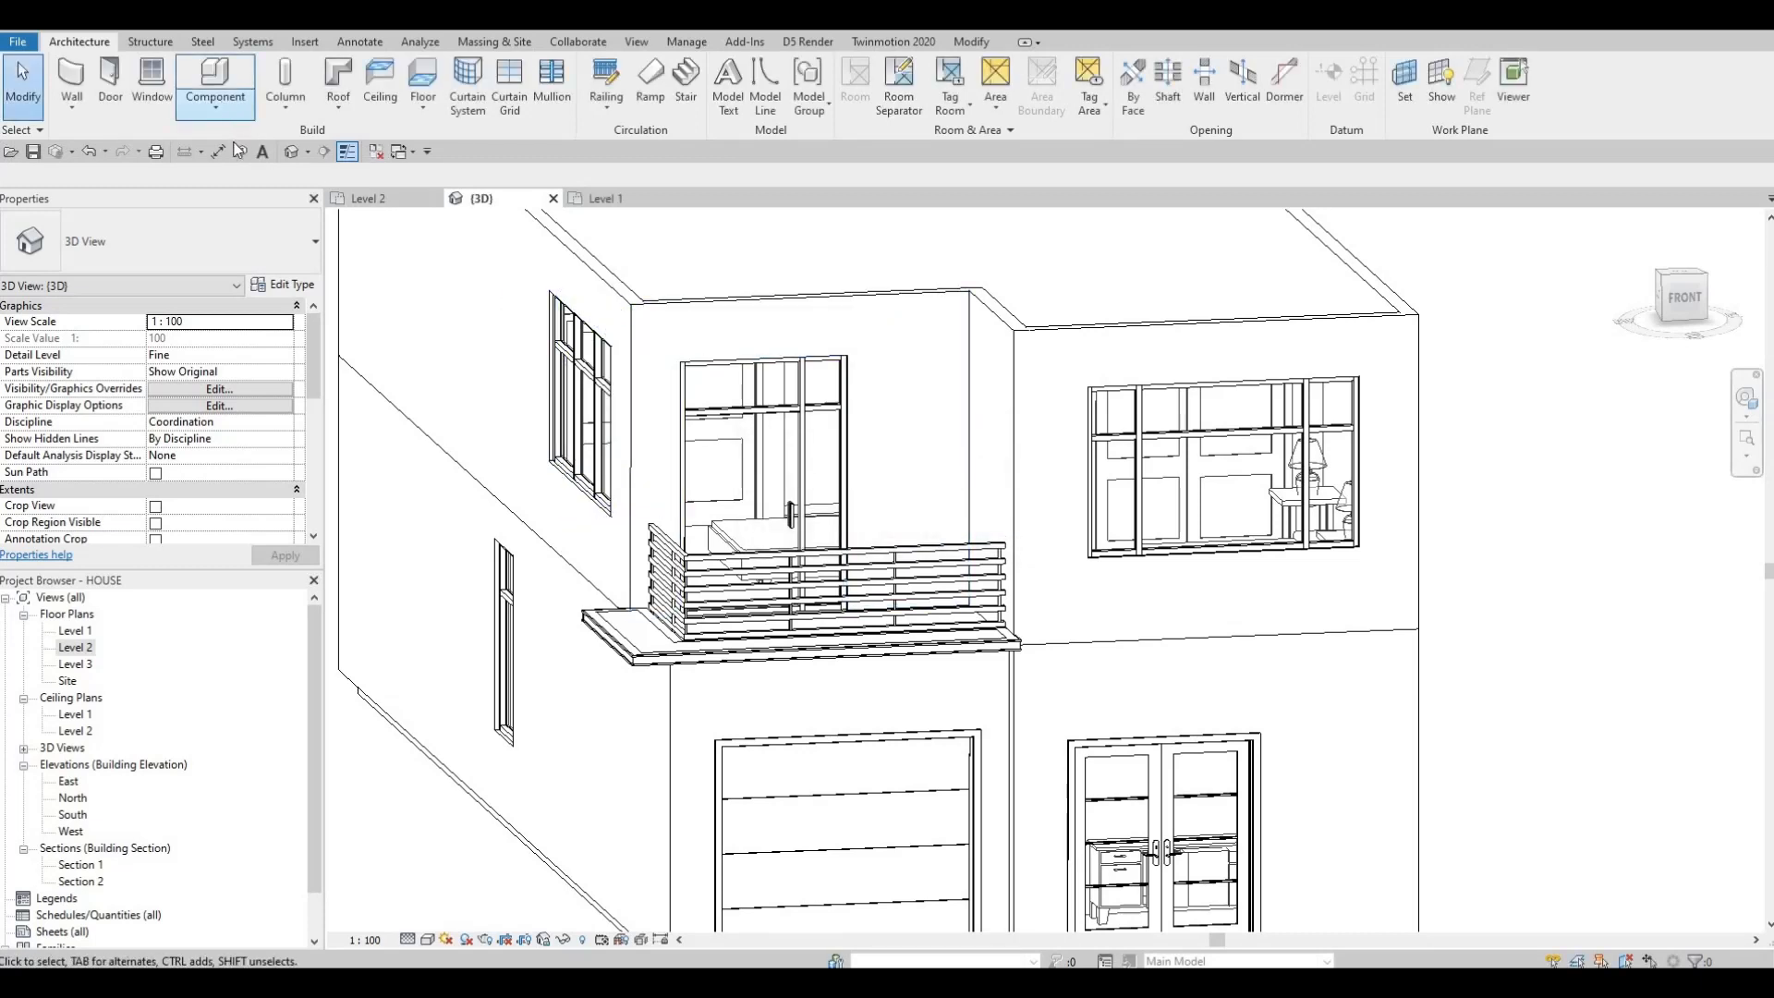
Create a new in-place model in the Generic Models category, keeping the default name
{"action": "left_click", "coordinate": [215, 99]}
{"action": "left_click", "coordinate": [244, 175]}
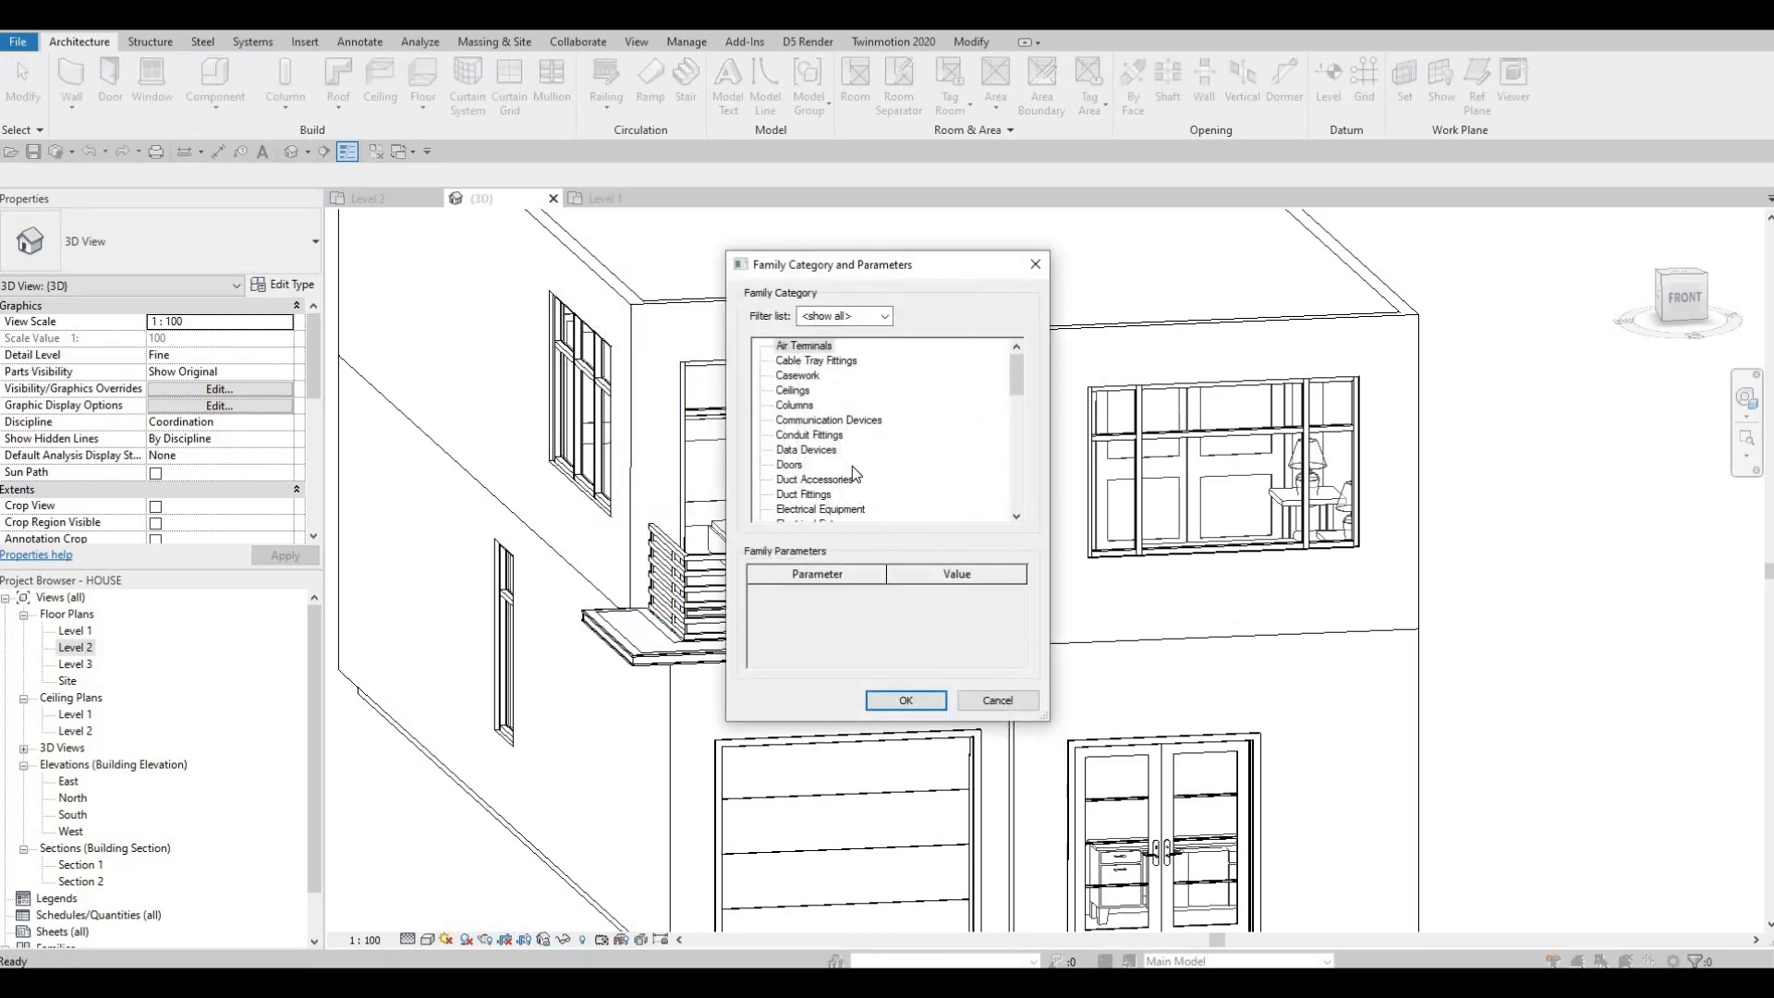
{"action": "scroll", "coordinate": [851, 468], "scroll_direction": "down", "scroll_amount": 4}
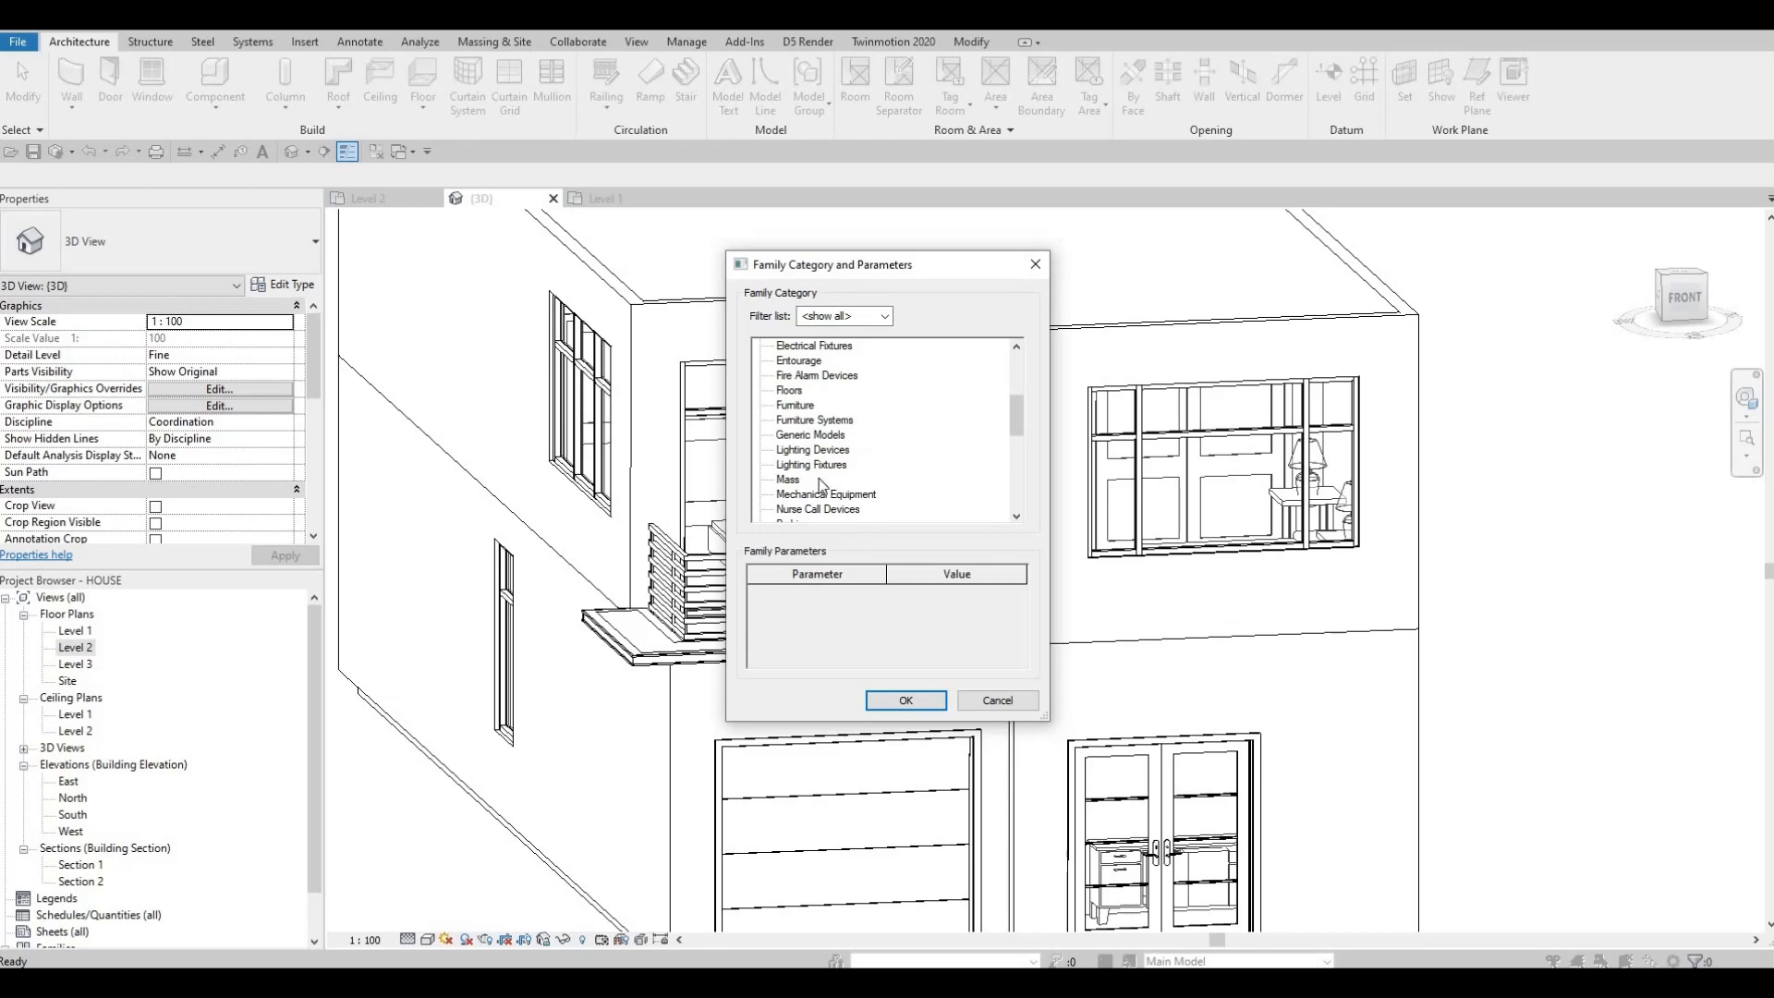
{"action": "key", "text": "Down"}
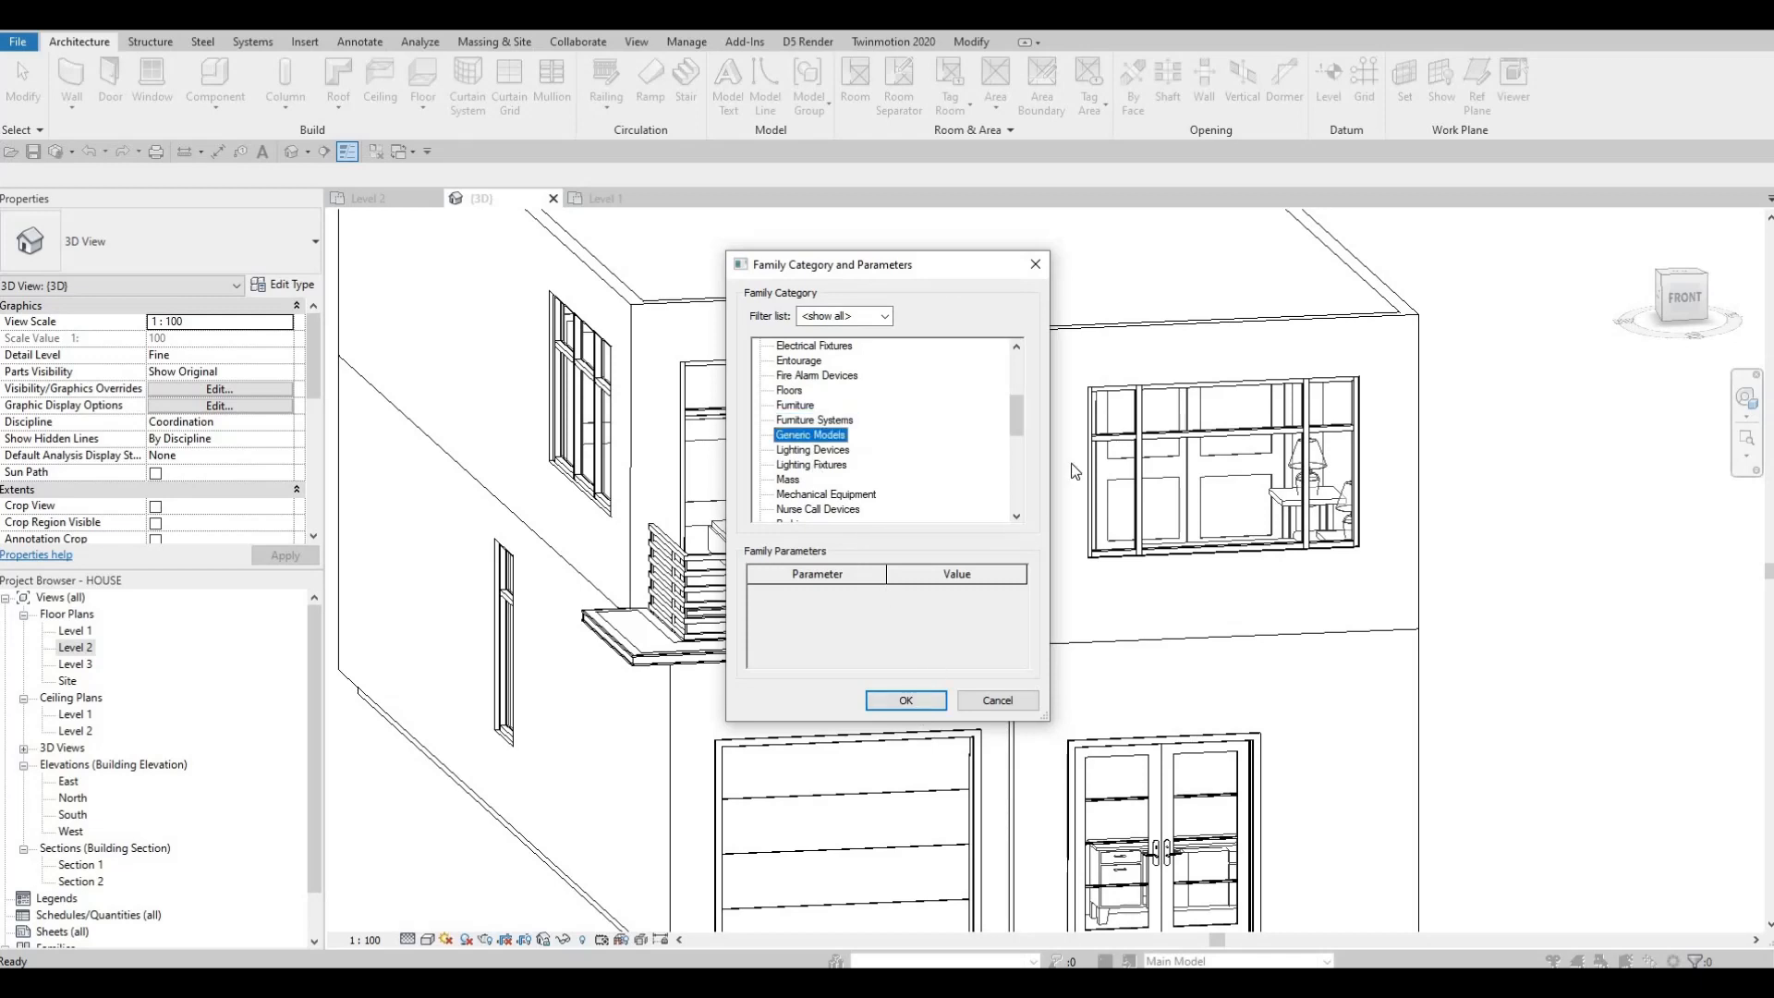
{"action": "left_click", "coordinate": [905, 700]}
{"action": "key", "text": "Return"}
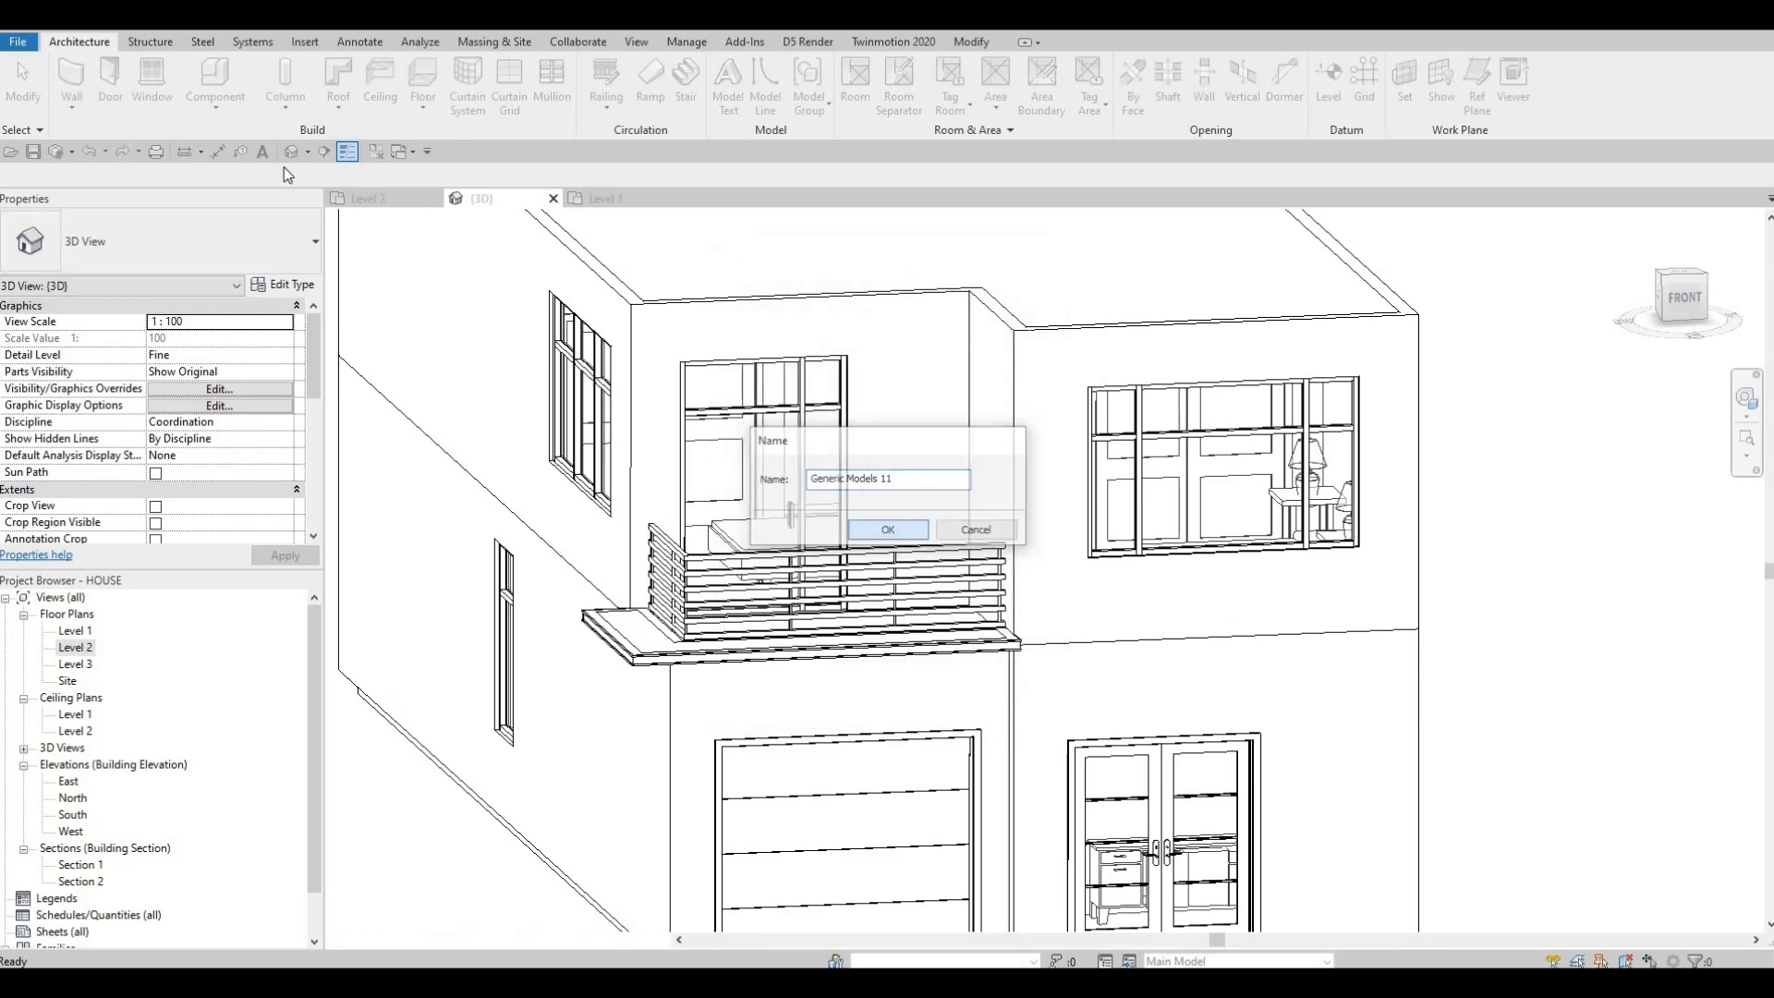
Start an extrusion and set its work plane to the front exterior wall face around the wide Level 2 window
{"action": "middle_click_drag", "start_coordinate": [1034, 561], "coordinate": [896, 485]}
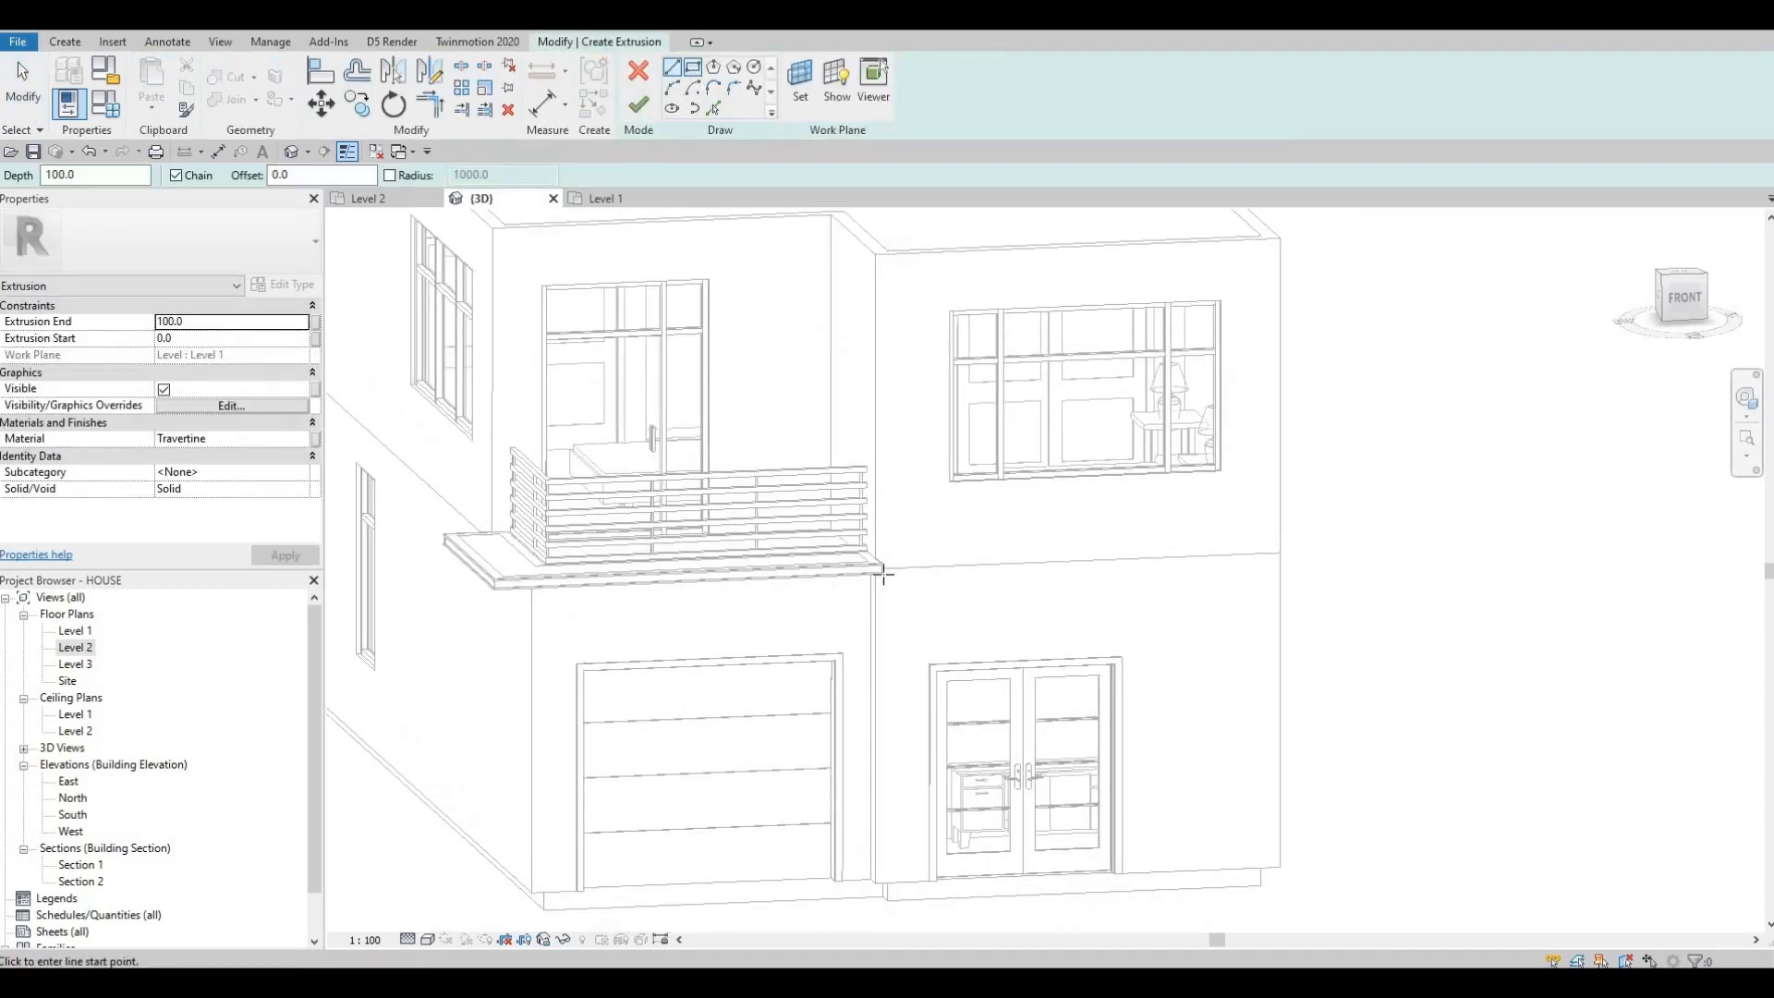
{"action": "mouse_move", "coordinate": [884, 575]}
{"action": "middle_mouse_down", "text": "shift"}
{"action": "mouse_move", "coordinate": [930, 614]}
{"action": "mouse_move", "coordinate": [1035, 638]}
{"action": "middle_mouse_up", "text": "shift"}
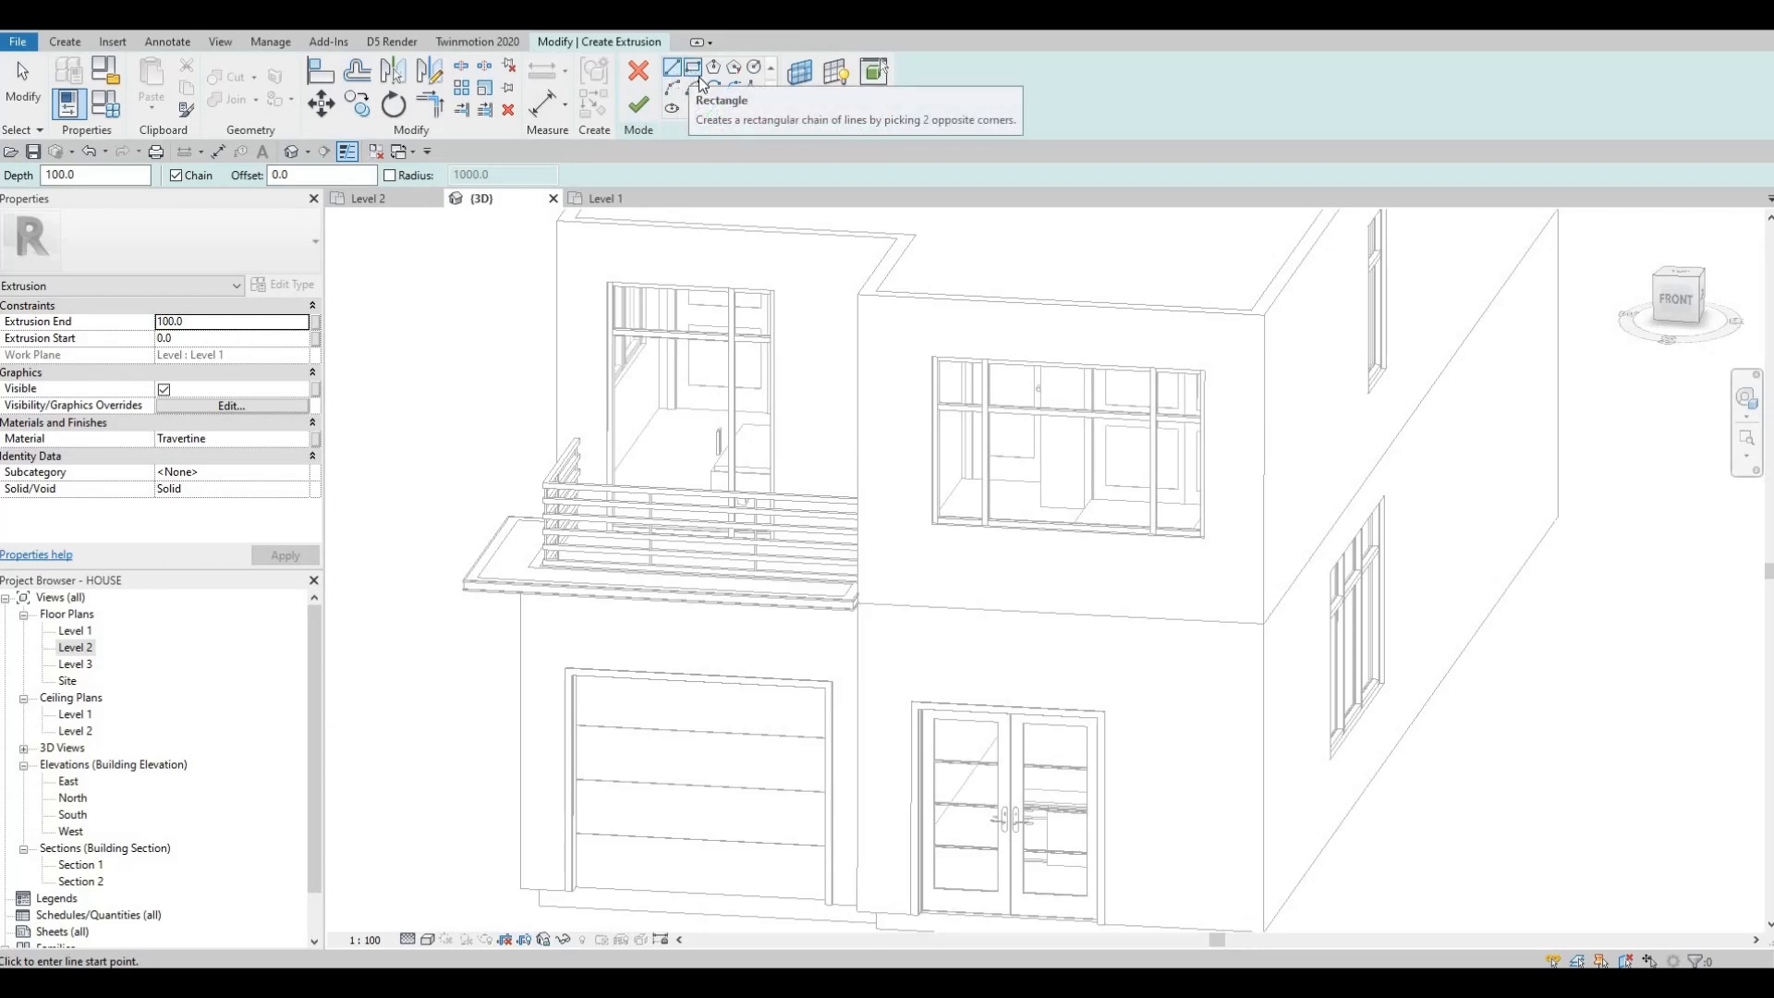
{"action": "left_click", "coordinate": [699, 79]}
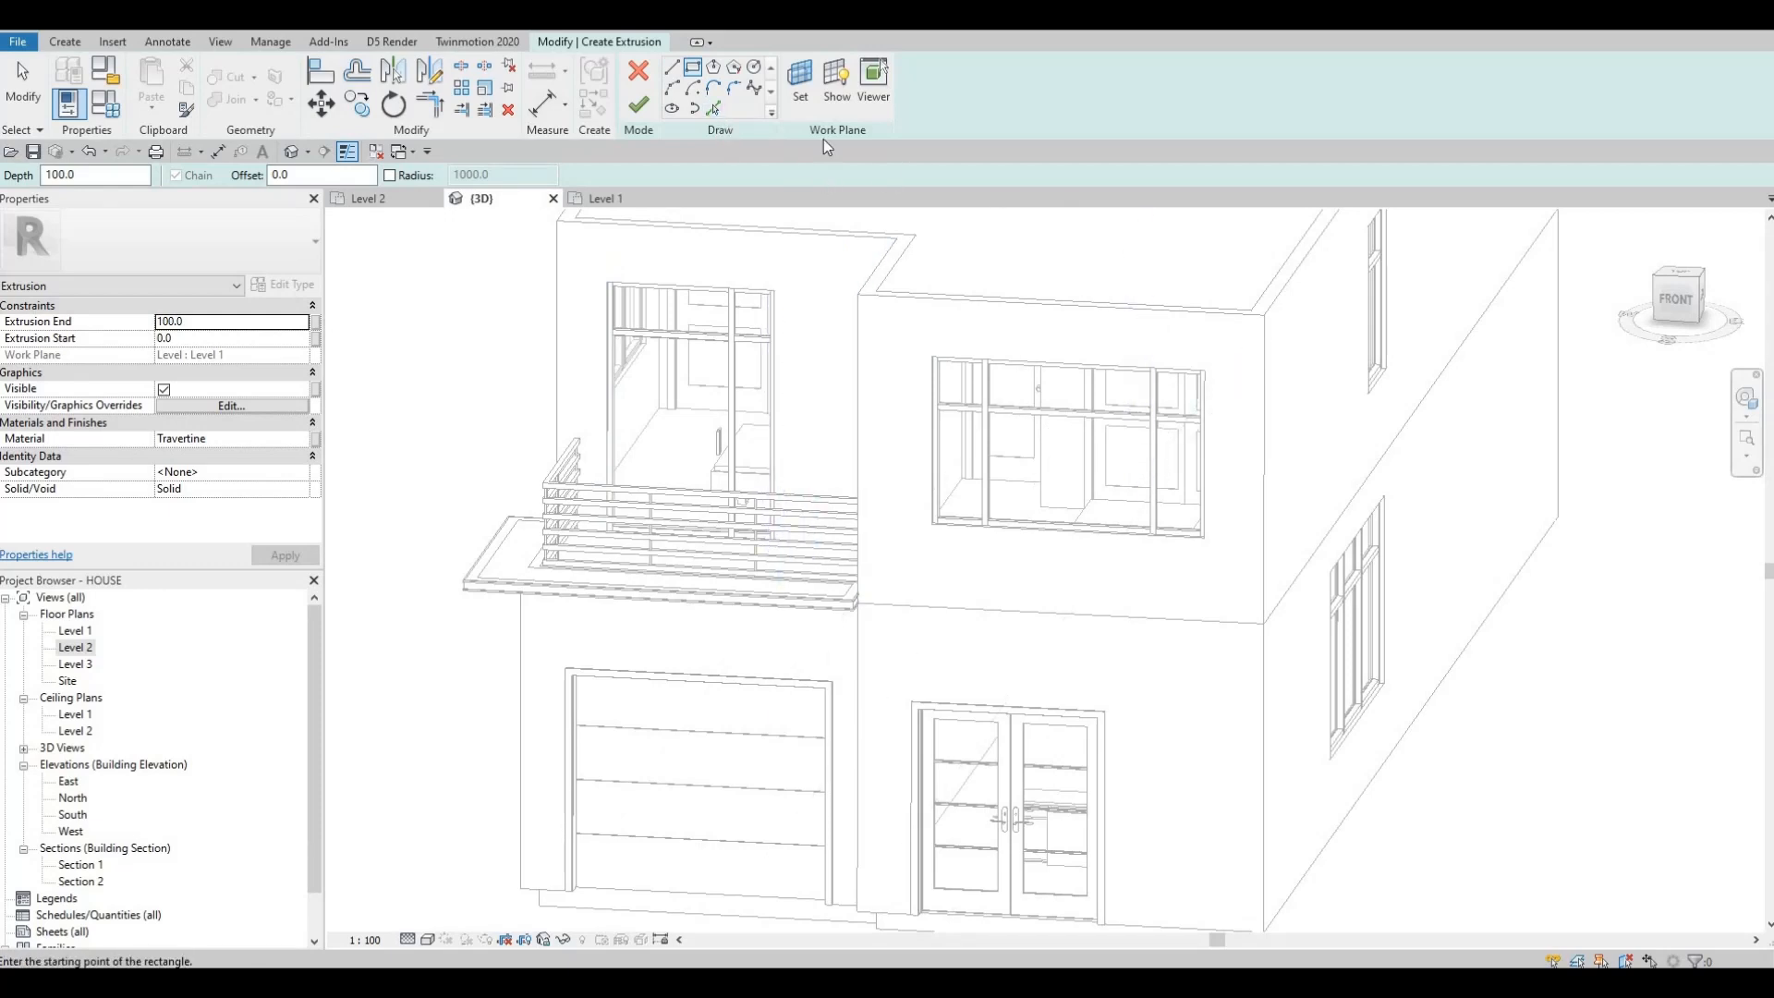
{"action": "left_click", "coordinate": [800, 85]}
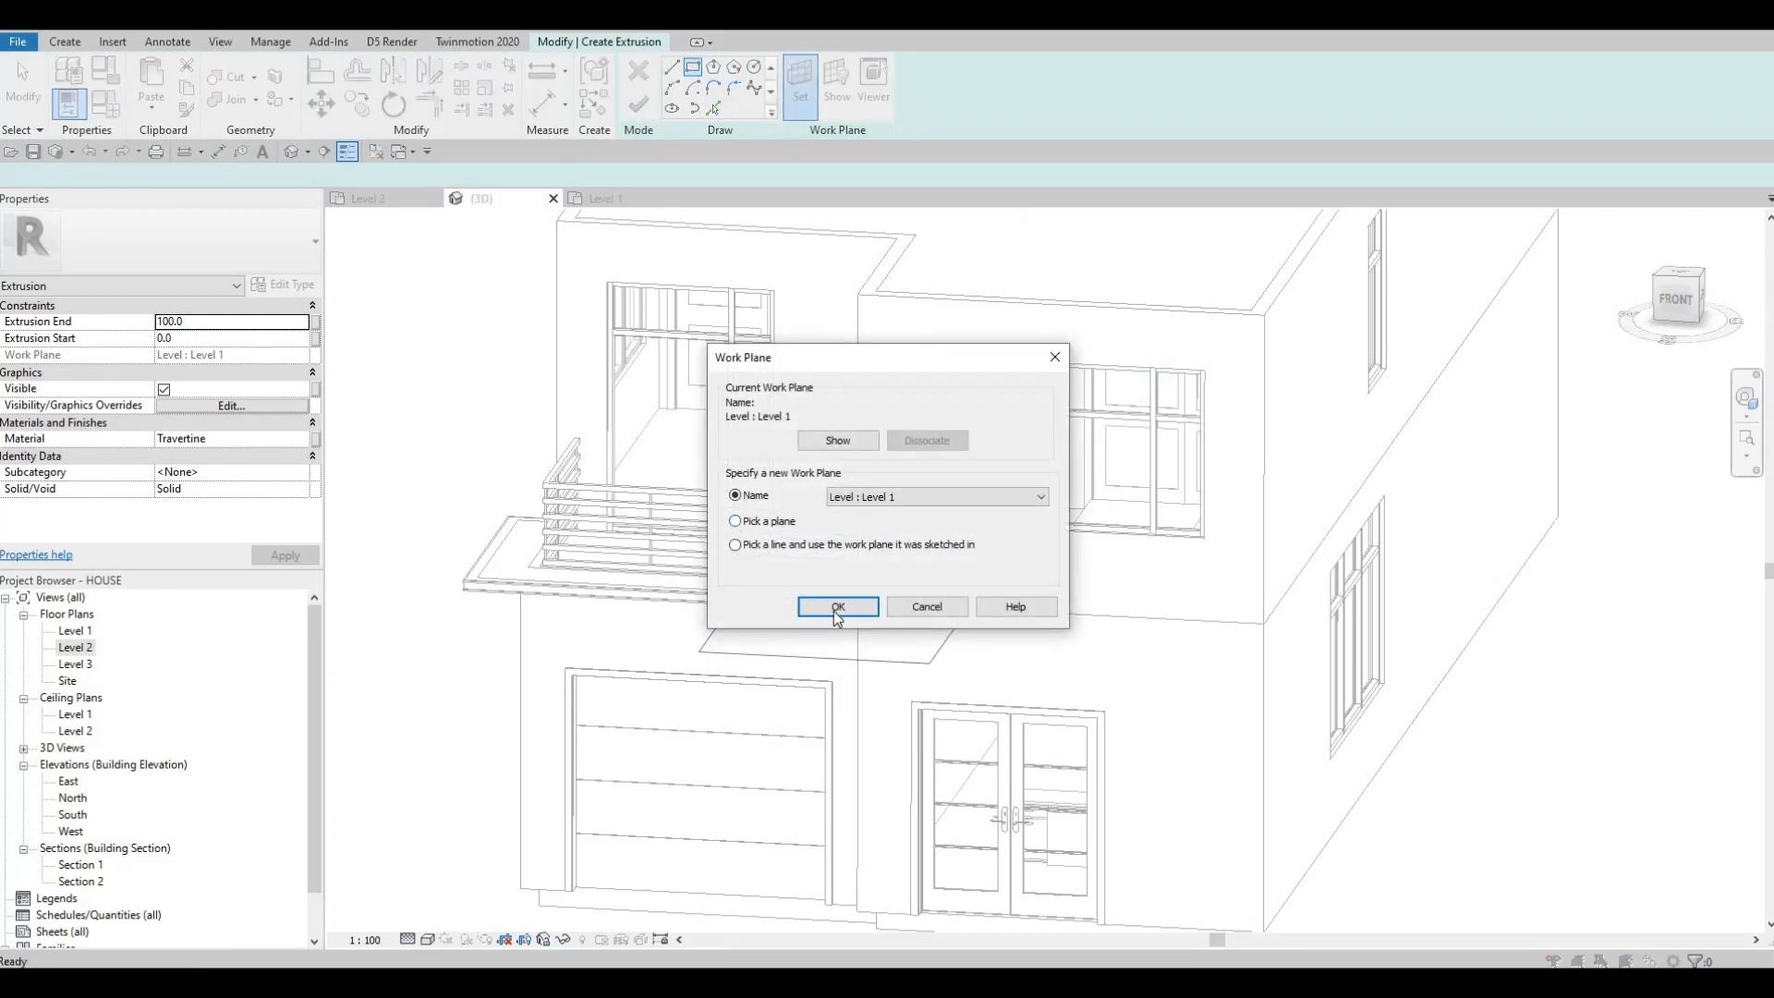
{"action": "key", "text": "Return"}
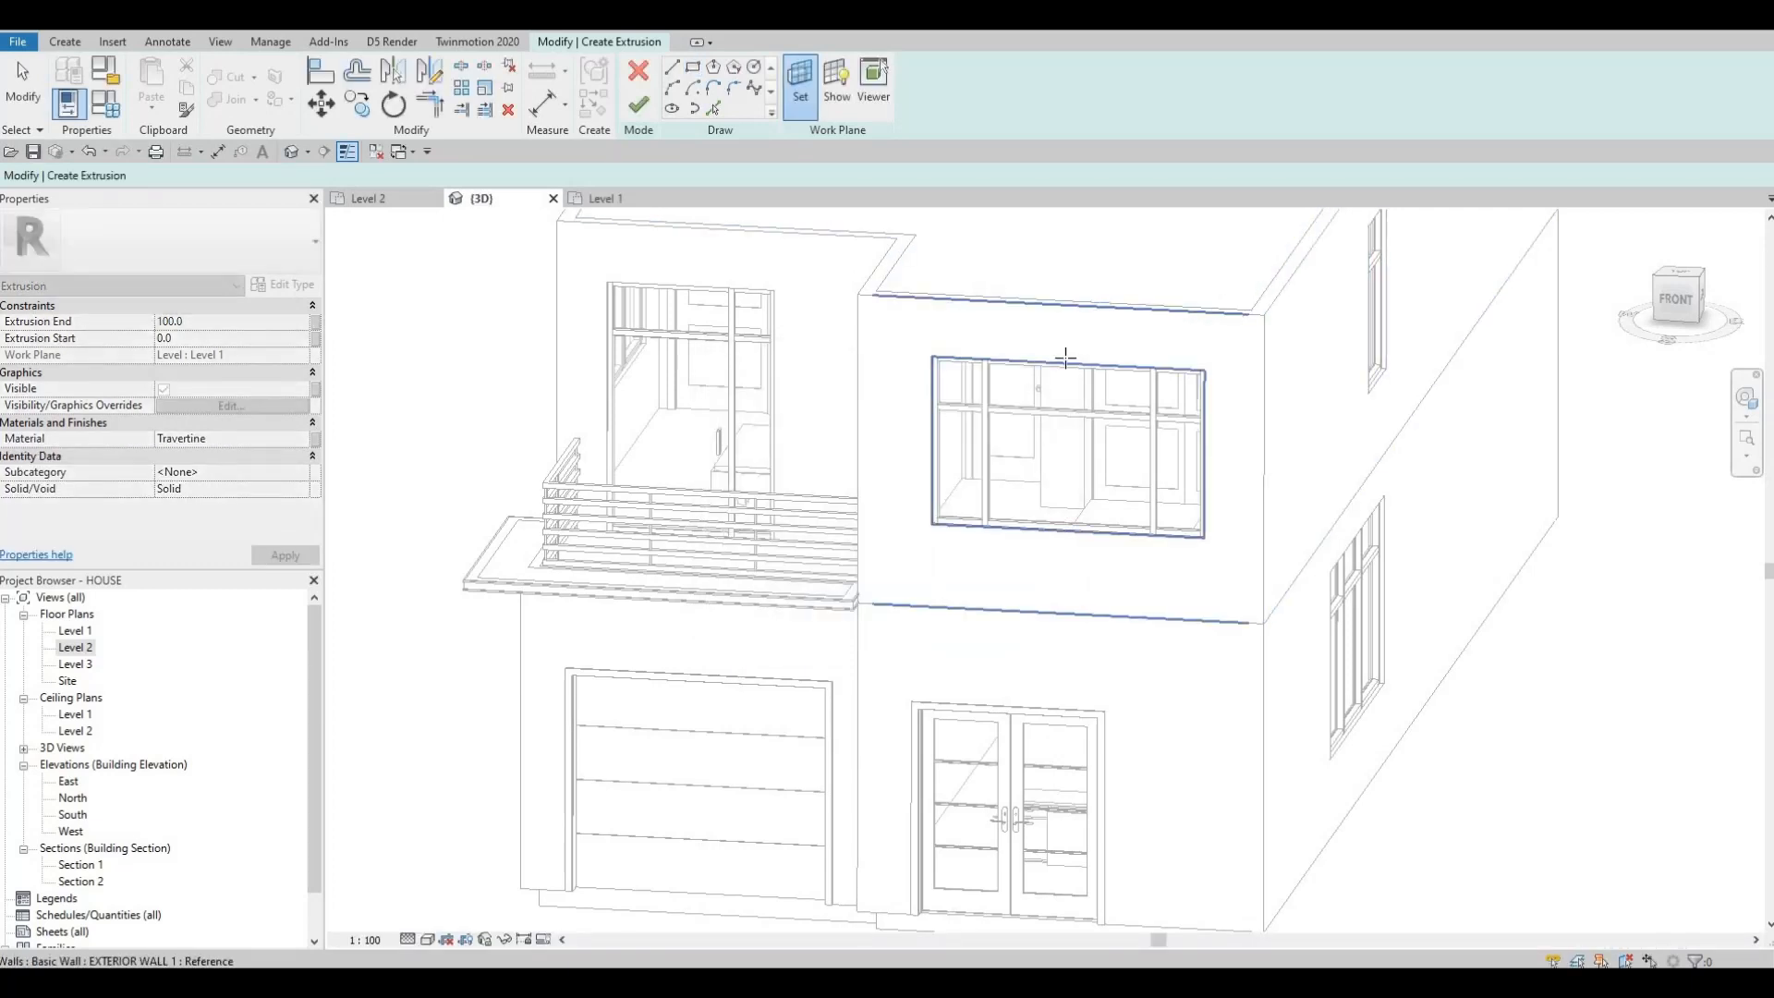
{"action": "left_click", "coordinate": [1061, 356]}
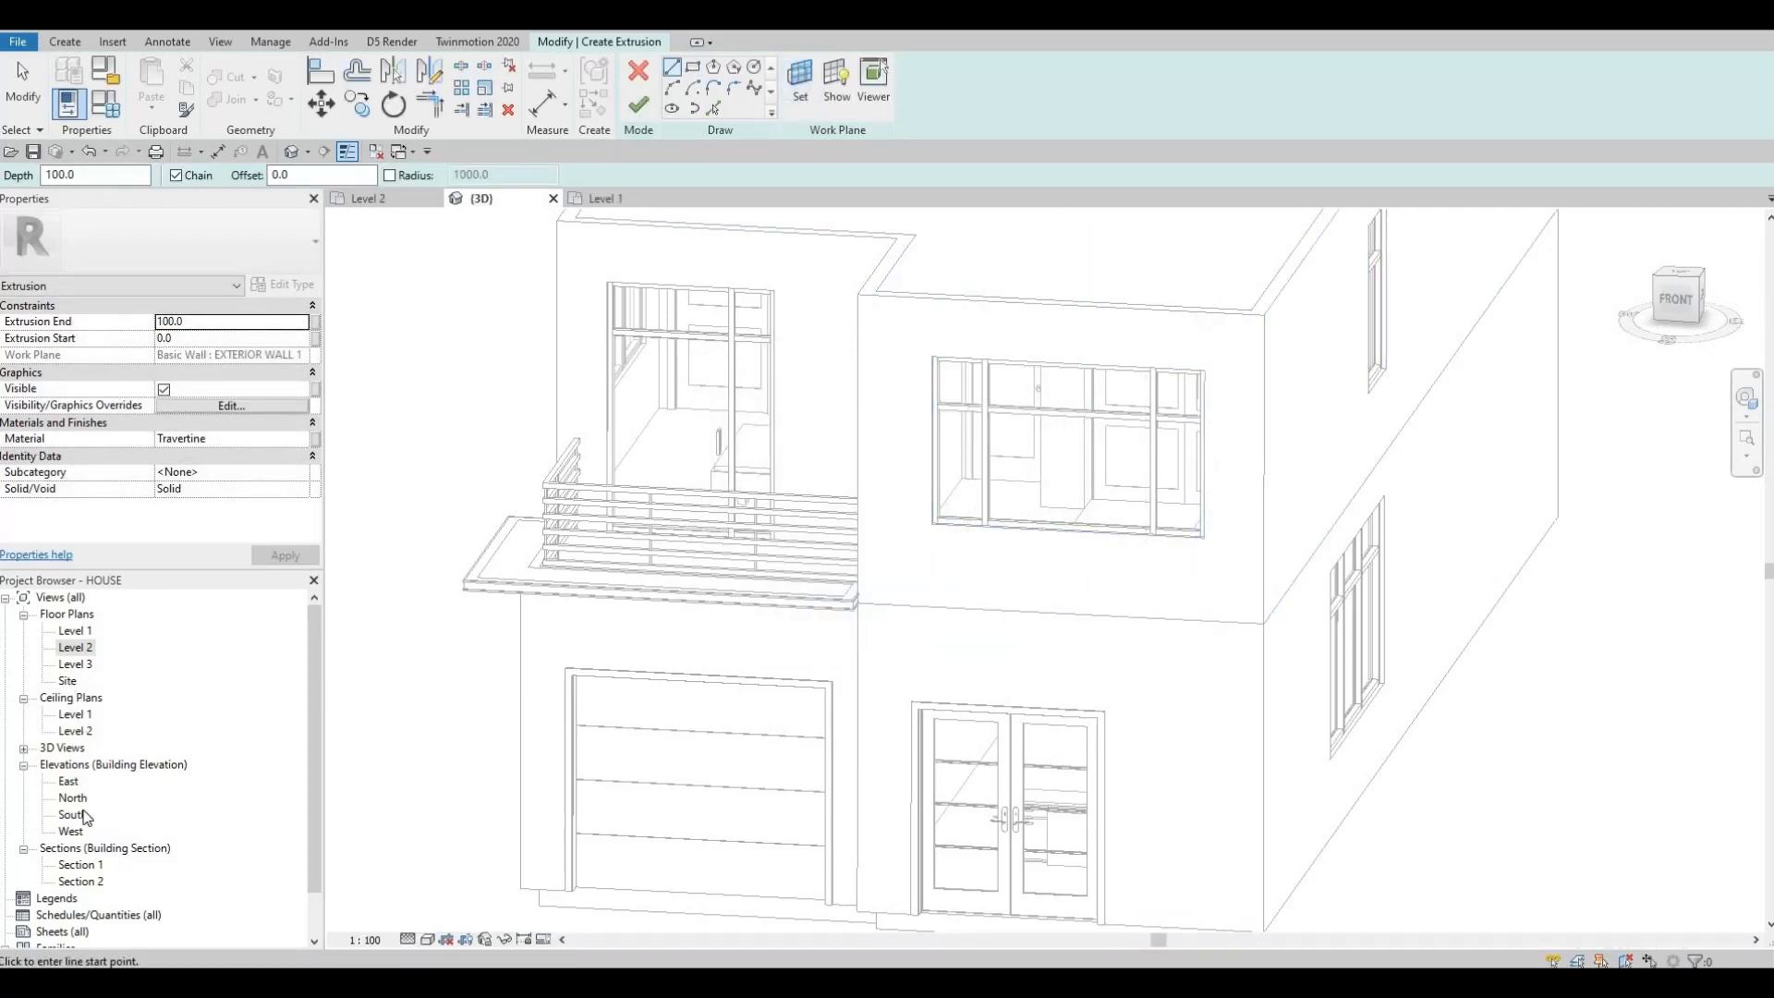
In the South elevation, sketch a rectangle about 362 mm tall across the wall's full width, along its upper edge above the wide window
{"action": "scroll", "coordinate": [83, 817], "scroll_direction": "down", "scroll_amount": 1}
{"action": "double_click", "coordinate": [72, 797]}
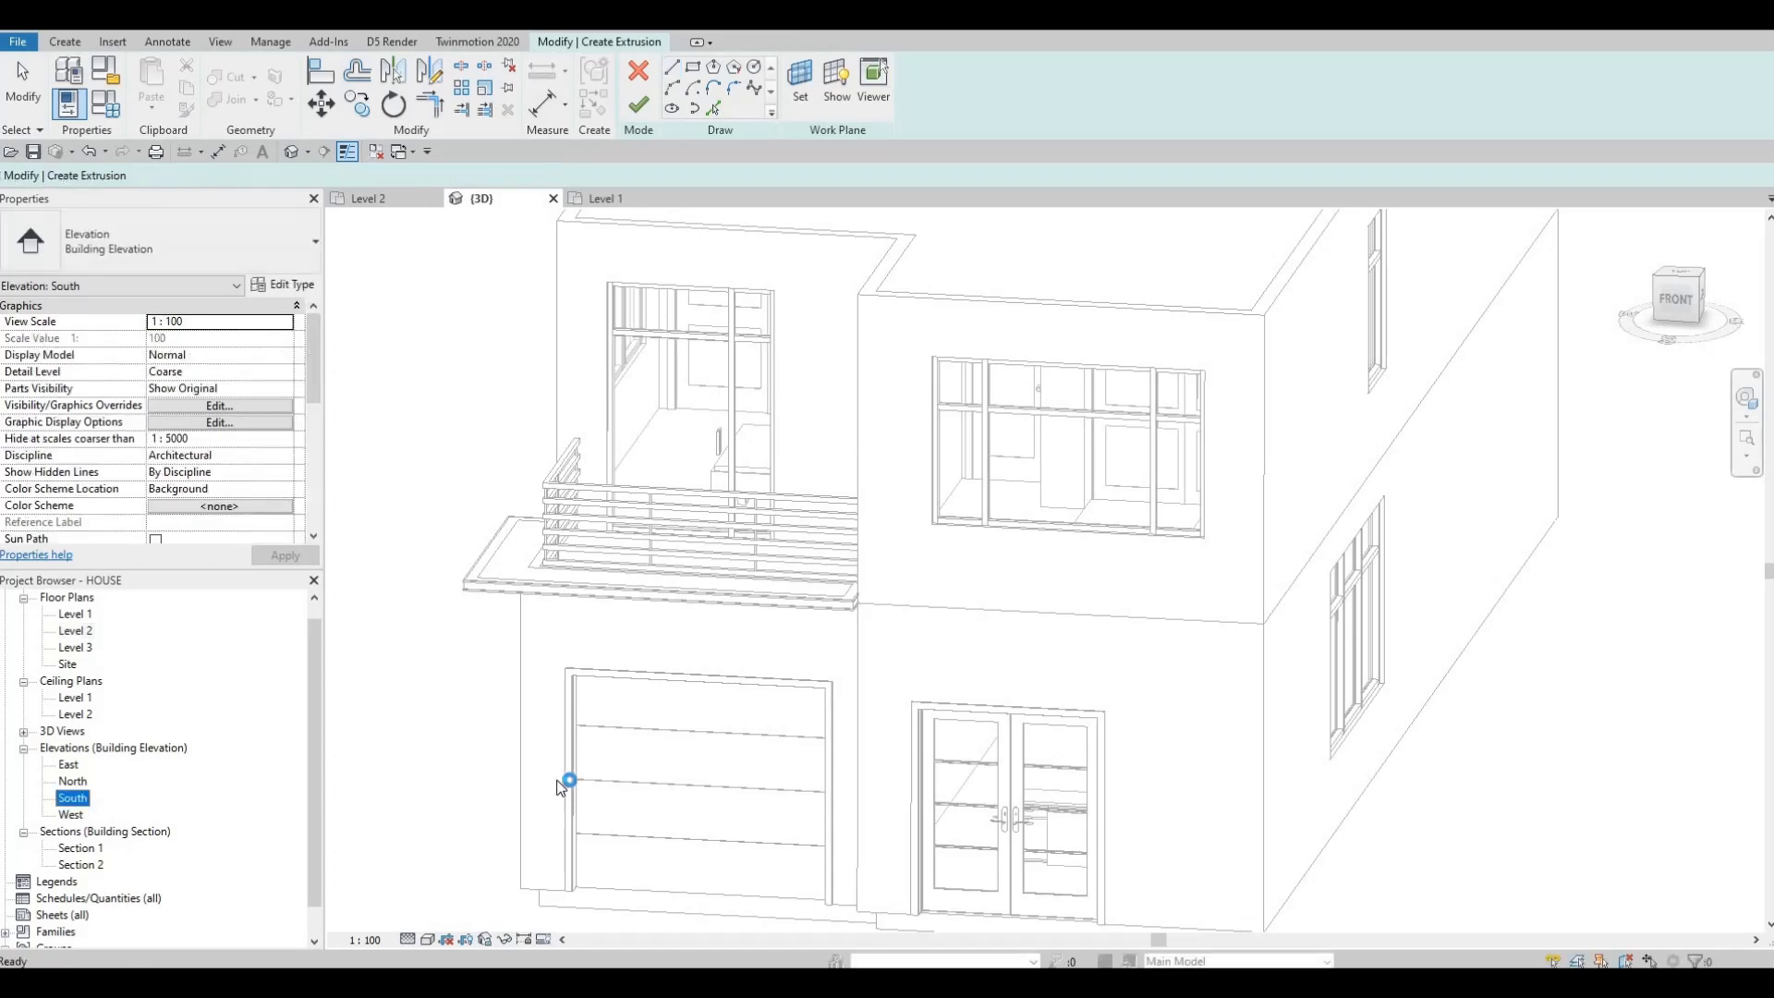
{"action": "scroll", "coordinate": [863, 360], "scroll_direction": "up", "scroll_amount": 2}
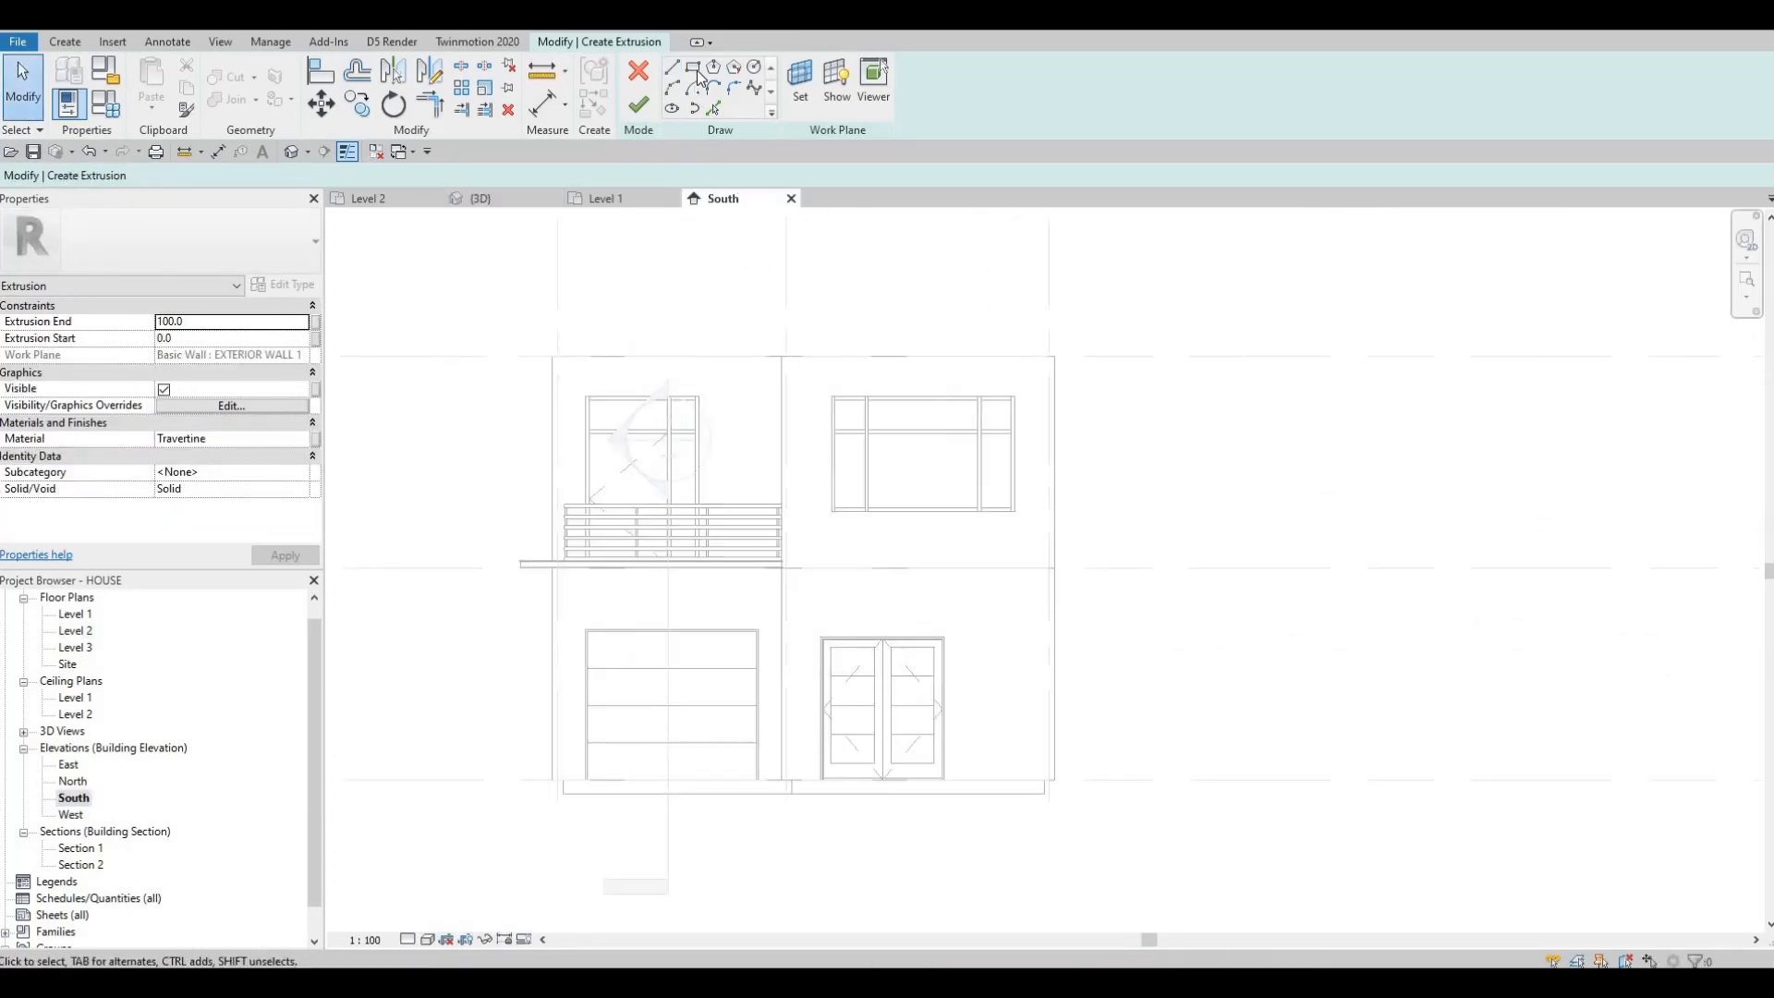
{"action": "scroll", "coordinate": [970, 316], "scroll_direction": "up", "scroll_amount": 2}
{"action": "key", "text": "l"}
{"action": "key", "text": "i"}
{"action": "left_click", "coordinate": [1128, 394]}
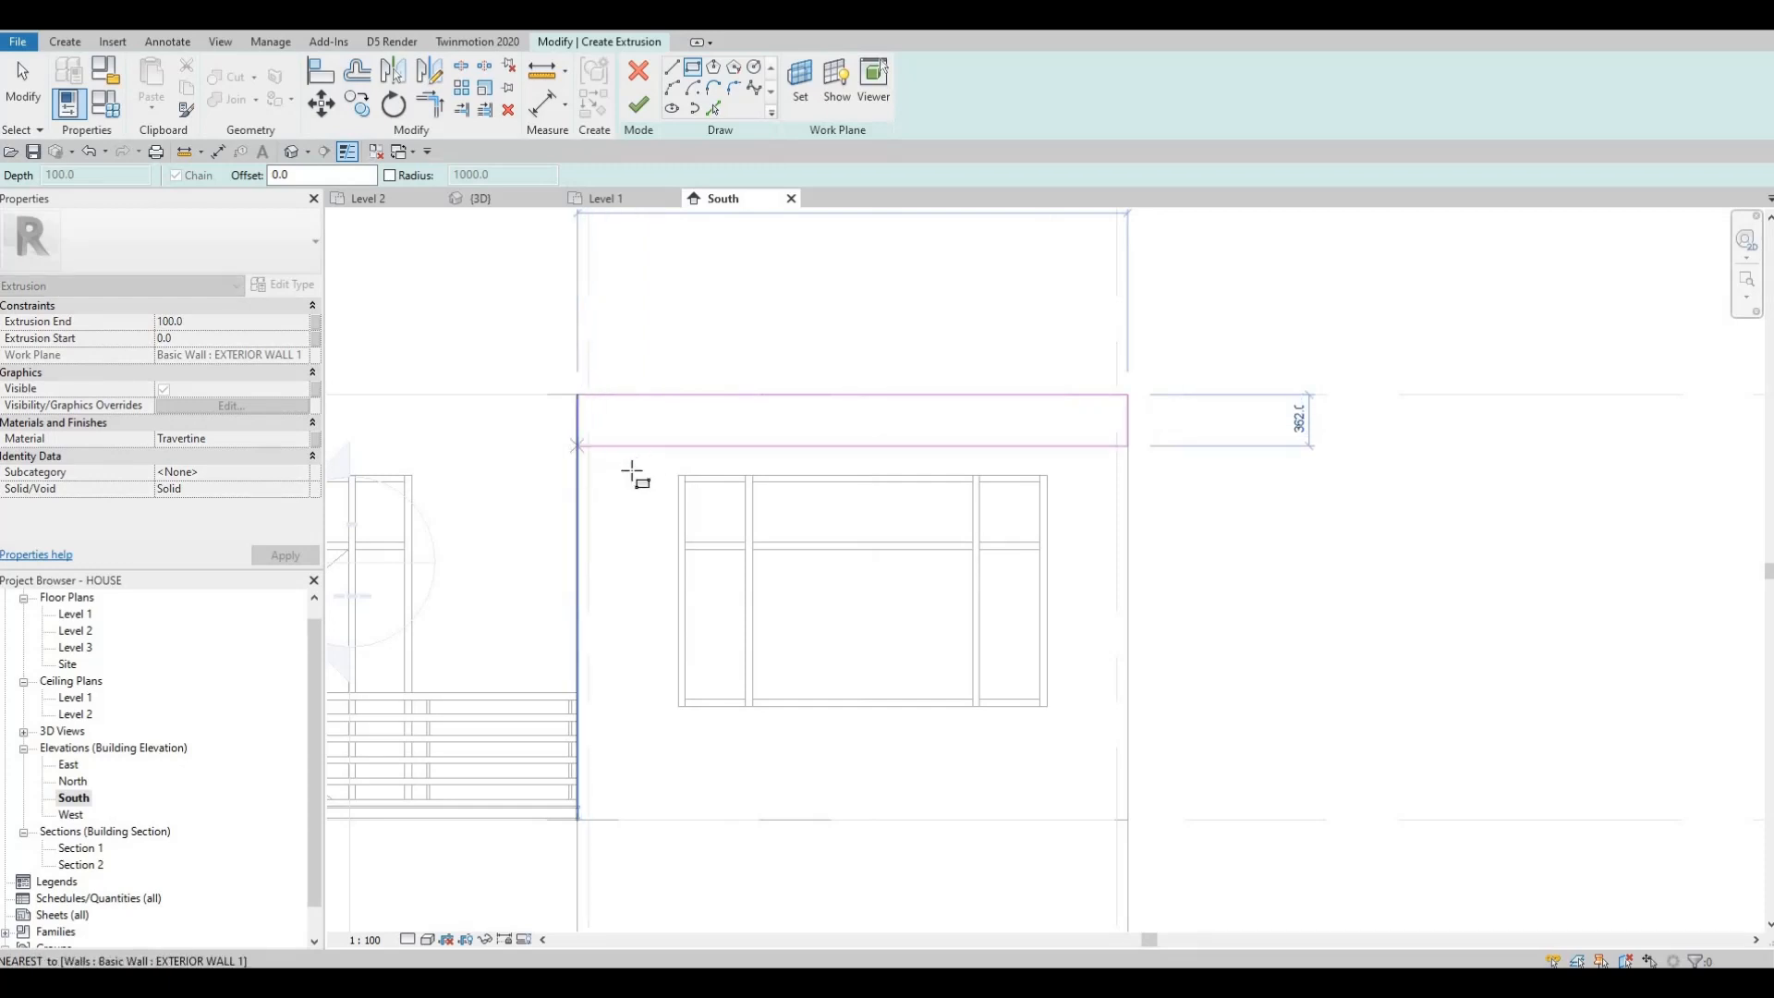
{"action": "left_click", "coordinate": [582, 448]}
Sketch a vertical rectangle about 200 mm wide down the wall's edge beside the balcony, starting at the lower corner of the upper band
{"action": "left_click", "coordinate": [579, 446]}
{"action": "middle_click_drag", "start_coordinate": [607, 682], "coordinate": [646, 129]}
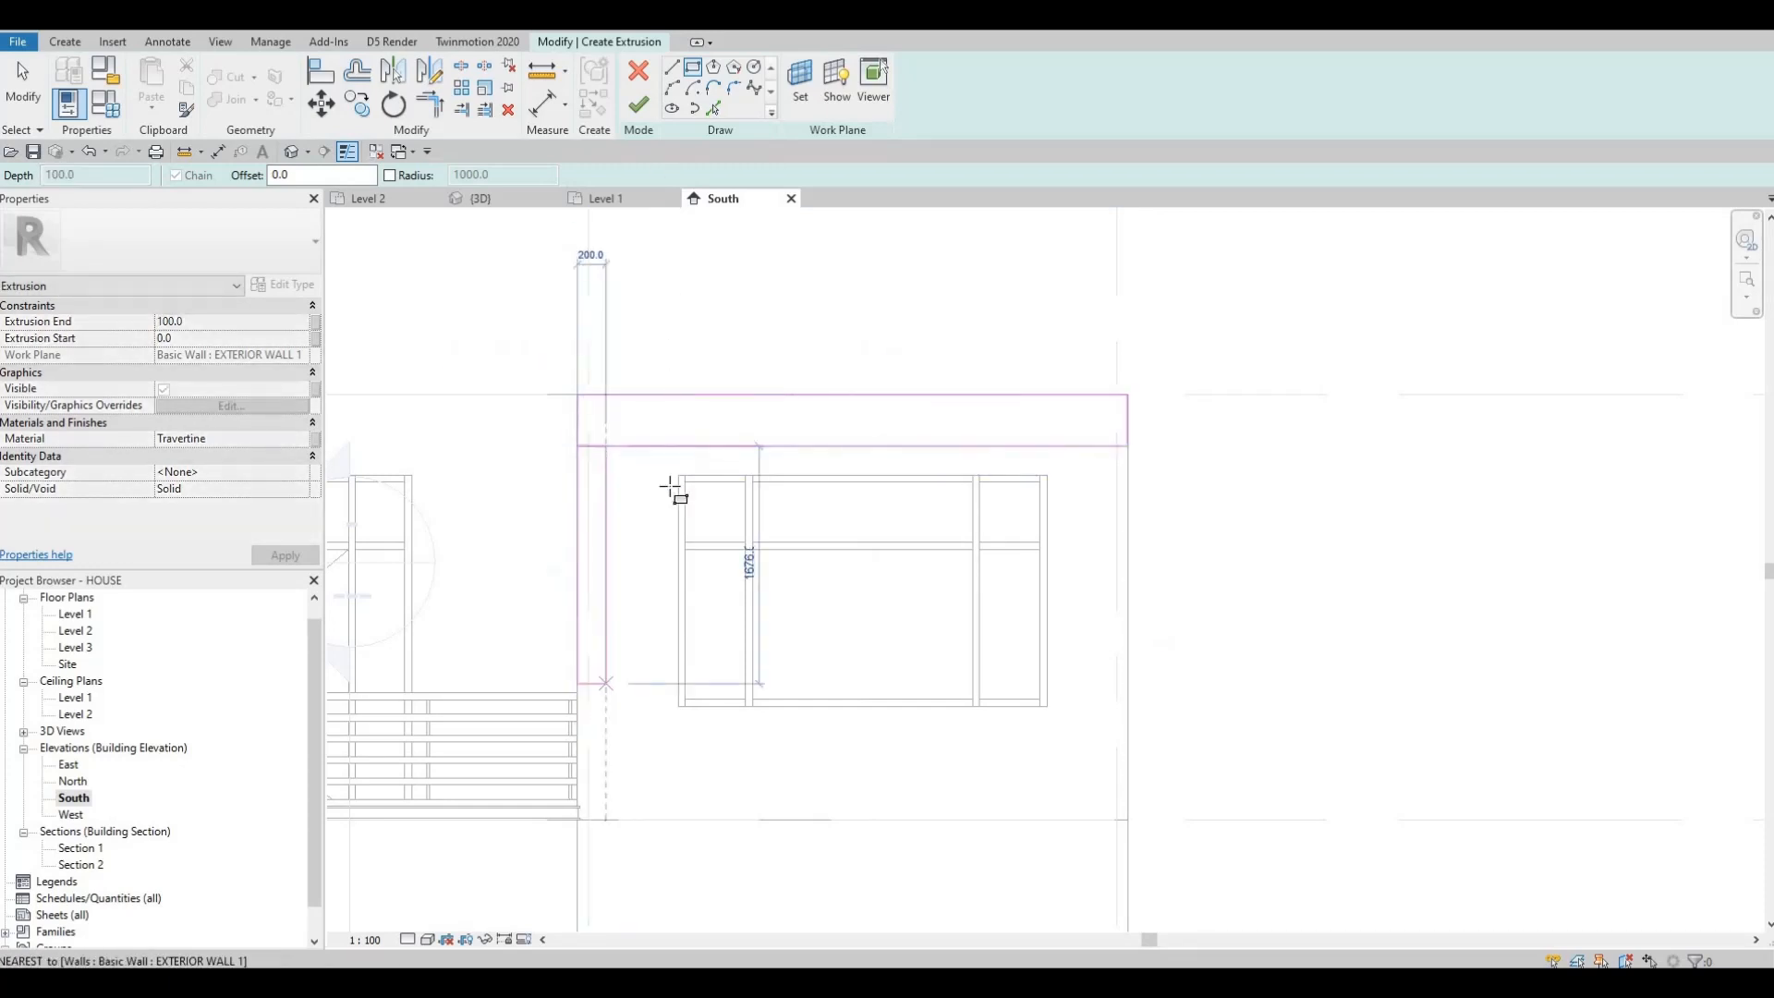
Finish the narrow vertical rectangle, about 420 mm wide, from the top band down to Level 1
{"action": "left_click", "coordinate": [677, 691]}
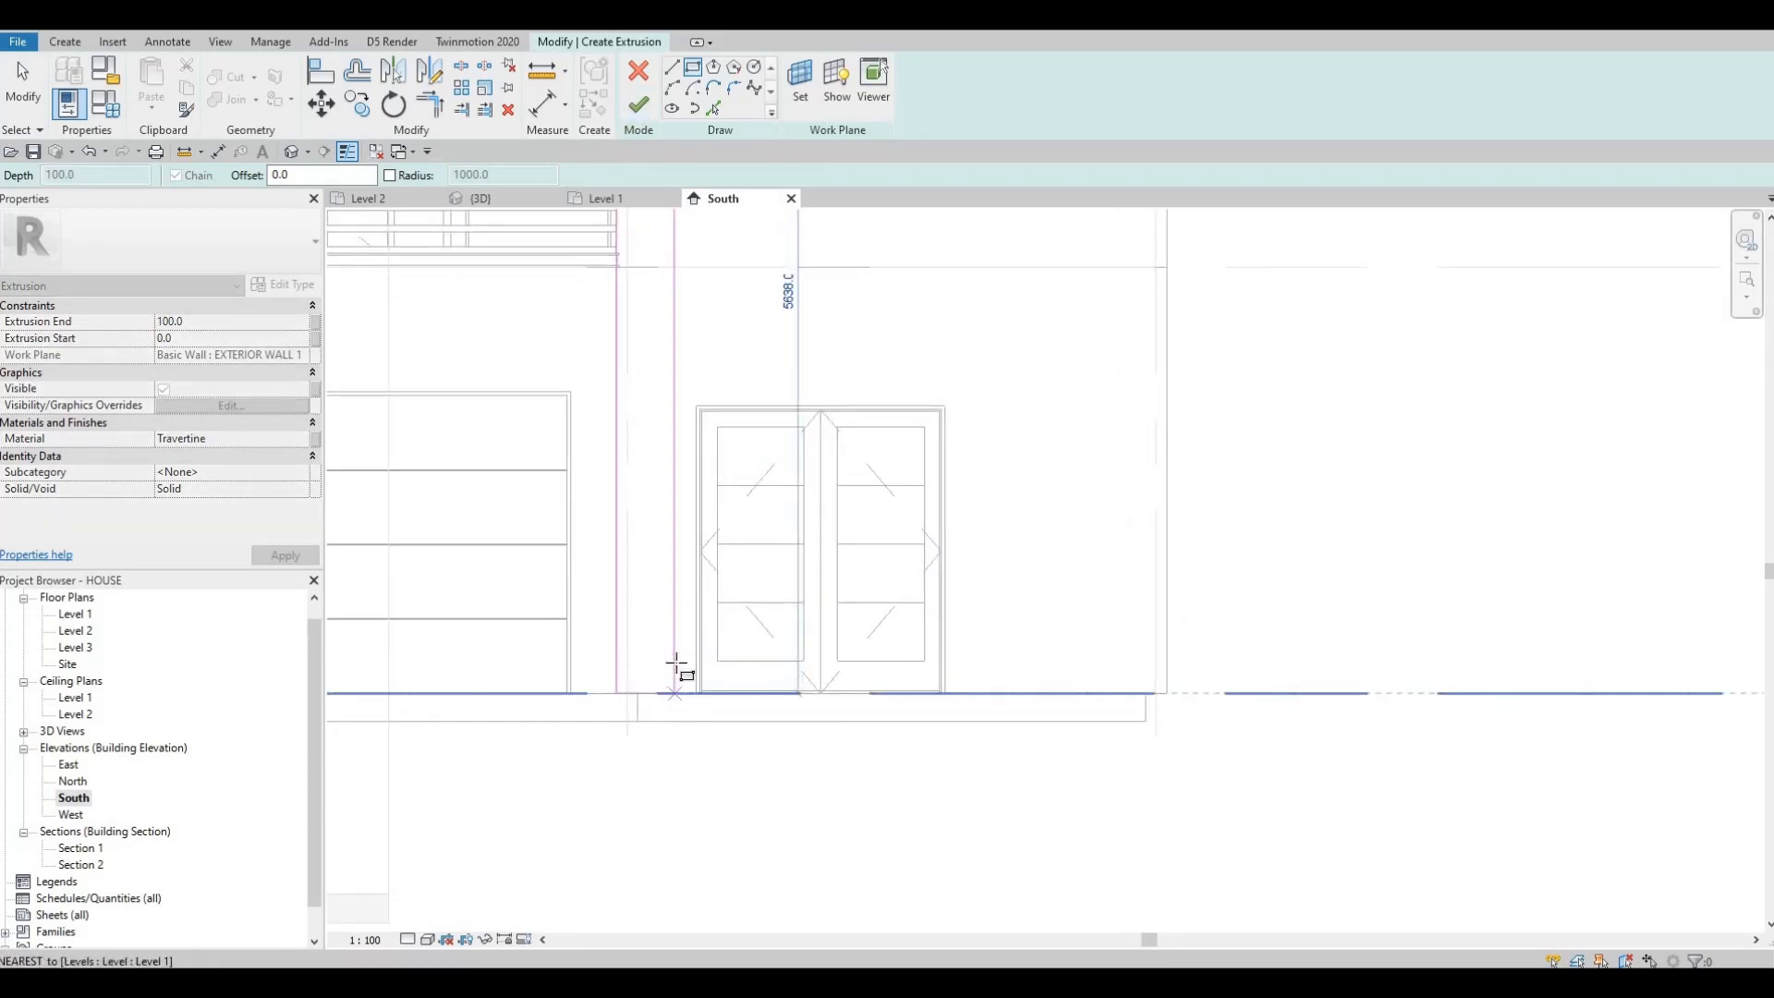
{"action": "scroll", "coordinate": [694, 462], "scroll_direction": "down", "scroll_amount": 3}
{"action": "middle_click_drag", "start_coordinate": [631, 396], "coordinate": [502, 786]}
{"action": "scroll", "coordinate": [508, 814], "scroll_direction": "down", "scroll_amount": 1}
{"action": "key", "text": "Escape"}
{"action": "key", "text": "Escape"}
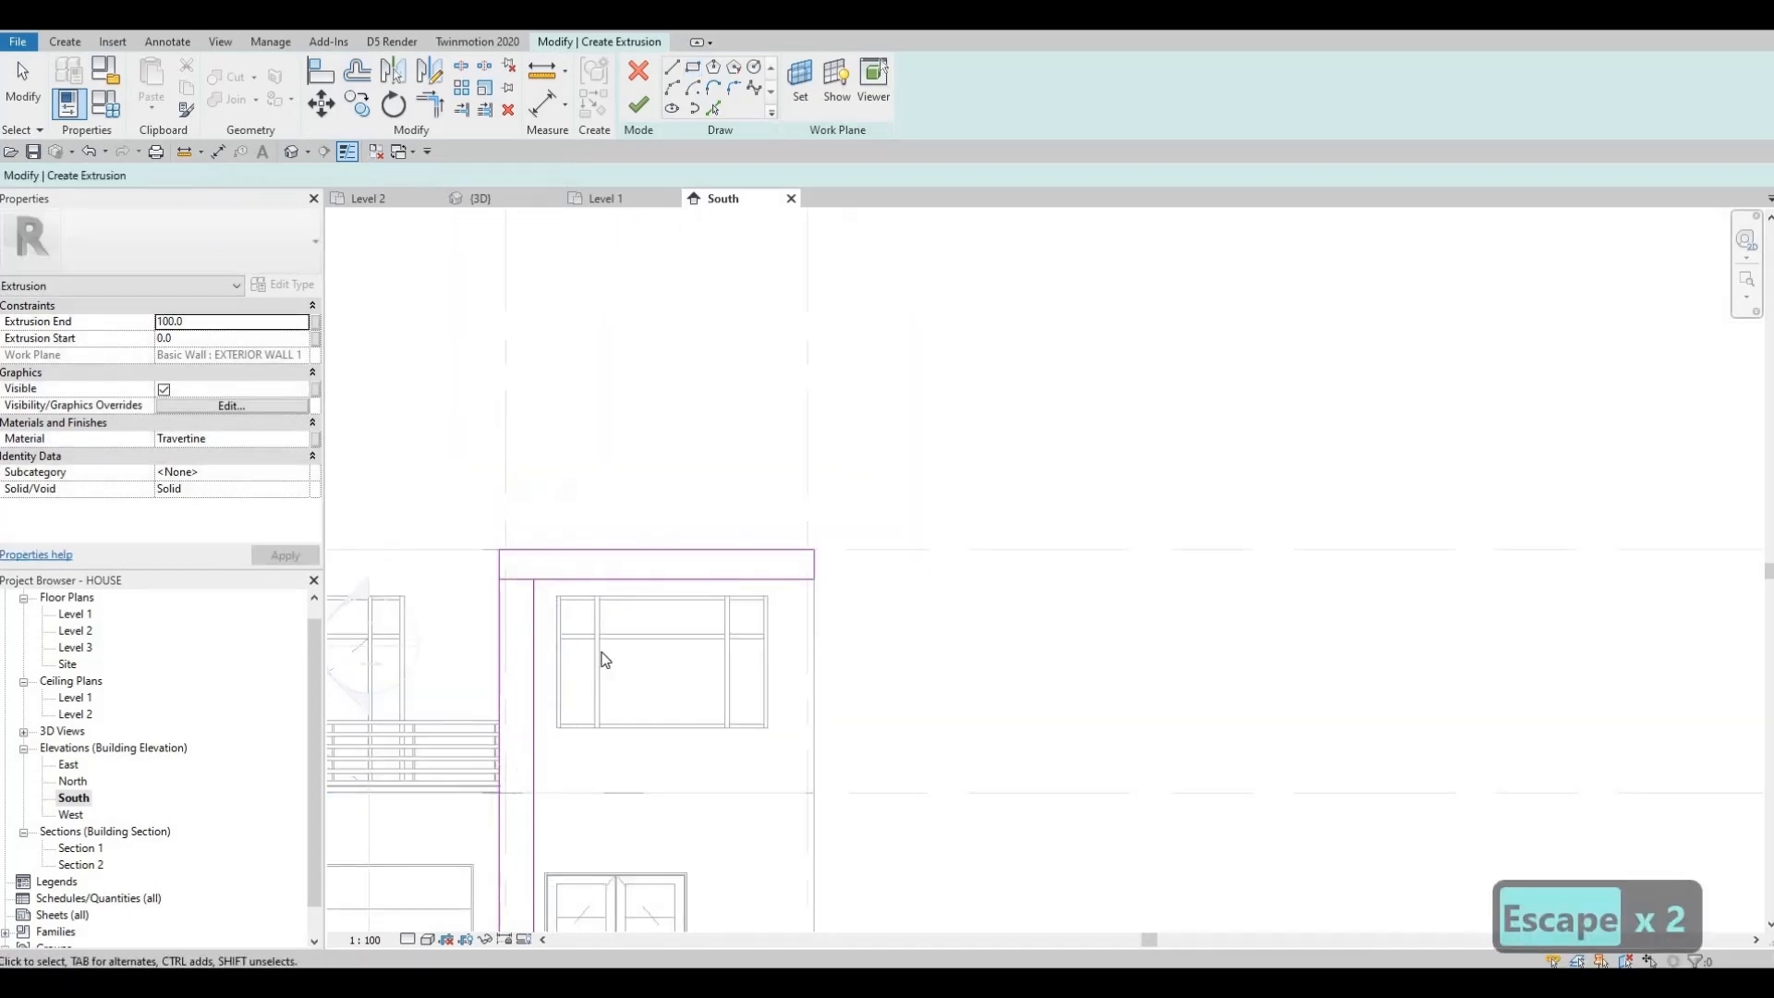
Set the height of the horizontal top band in the extrusion sketch to 300 mm
{"action": "scroll", "coordinate": [582, 684], "scroll_direction": "up", "scroll_amount": 3}
{"action": "scroll", "coordinate": [615, 684], "scroll_direction": "down", "scroll_amount": 1}
{"action": "scroll", "coordinate": [573, 566], "scroll_direction": "up", "scroll_amount": 2}
{"action": "key", "text": "Escape"}
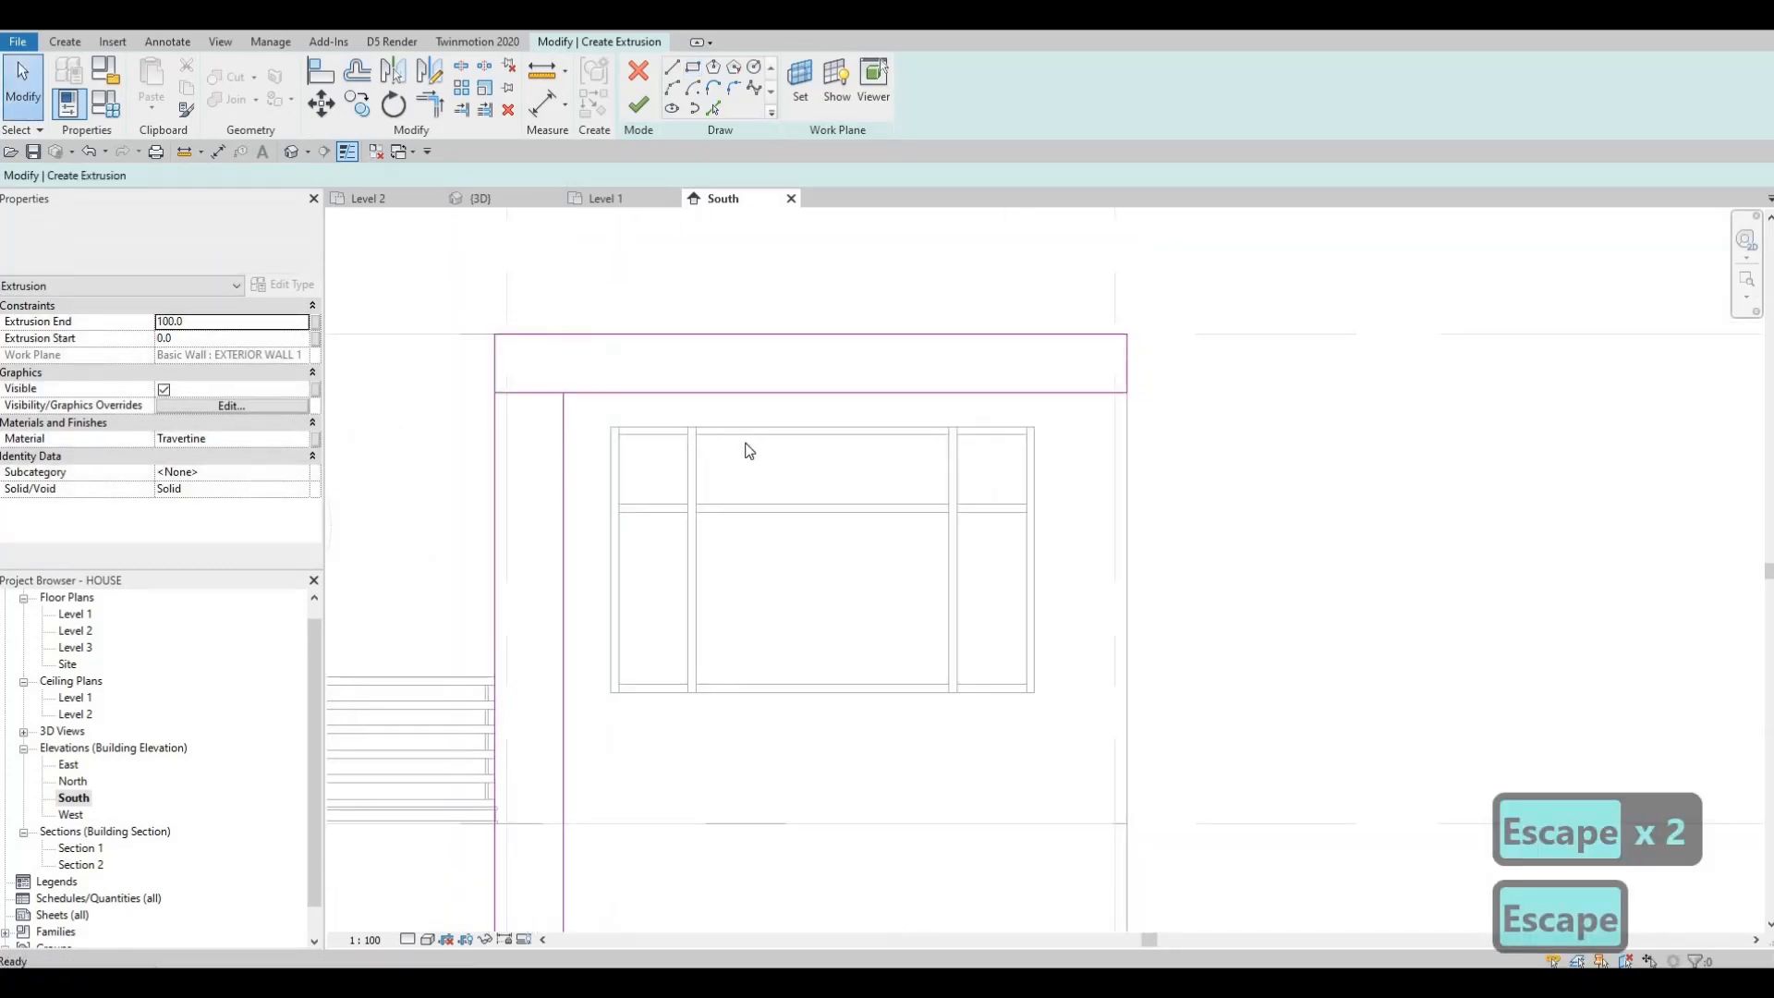
{"action": "key", "text": "Escape"}
{"action": "left_click", "coordinate": [1014, 392]}
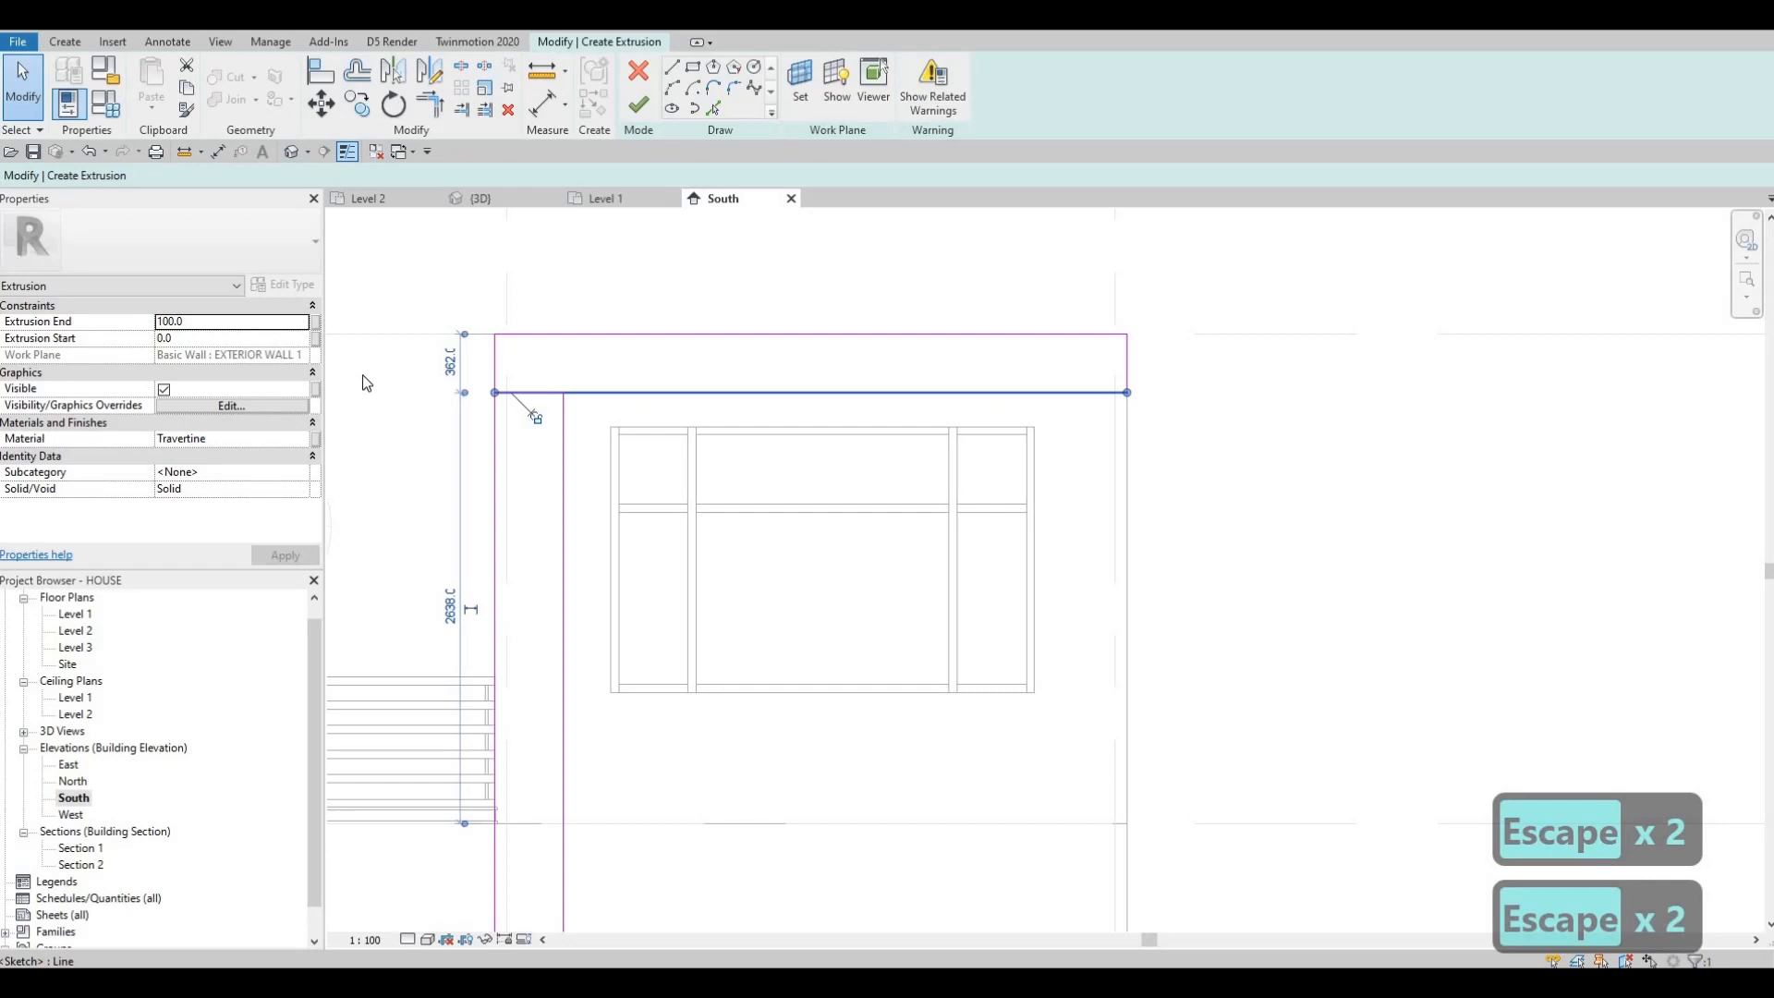
{"action": "left_click", "coordinate": [449, 361]}
{"action": "type", "text": "300"}
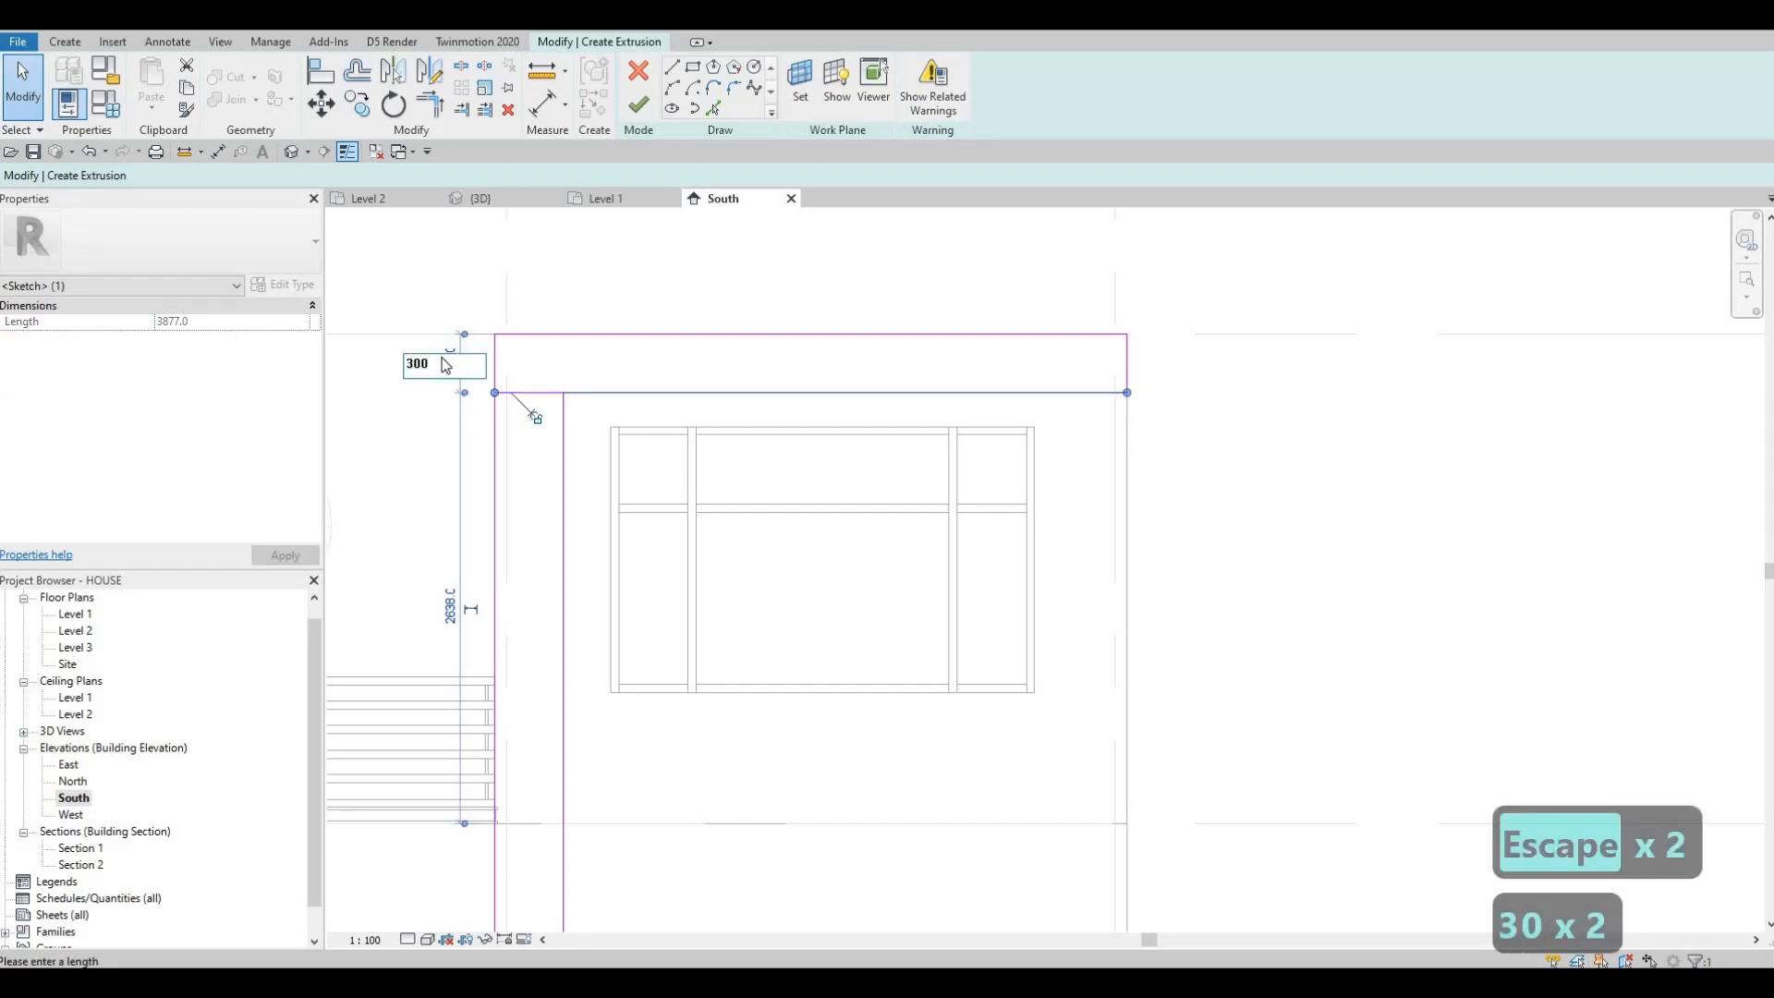
{"action": "key", "text": "Return"}
{"action": "key", "text": "Escape"}
{"action": "scroll", "coordinate": [546, 681], "scroll_direction": "down", "scroll_amount": 1}
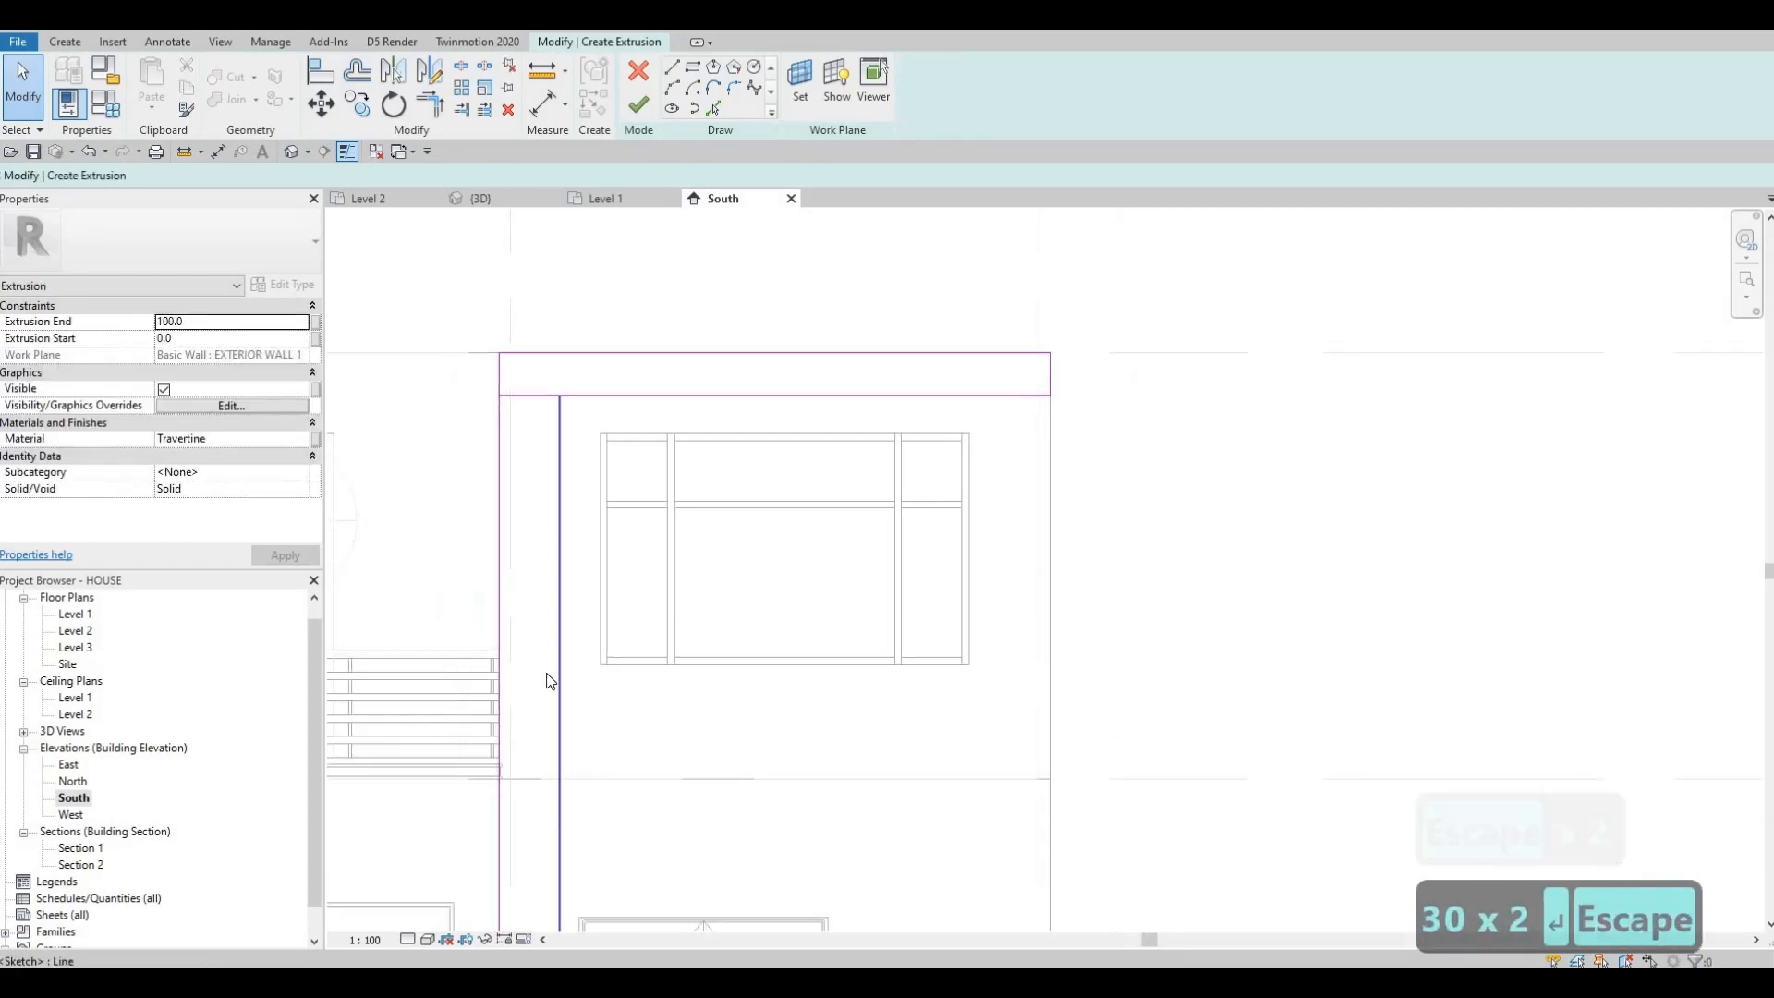
Set the width of the vertical strip in the extrusion sketch to 300 mm
{"action": "scroll", "coordinate": [553, 677], "scroll_direction": "up", "scroll_amount": 1}
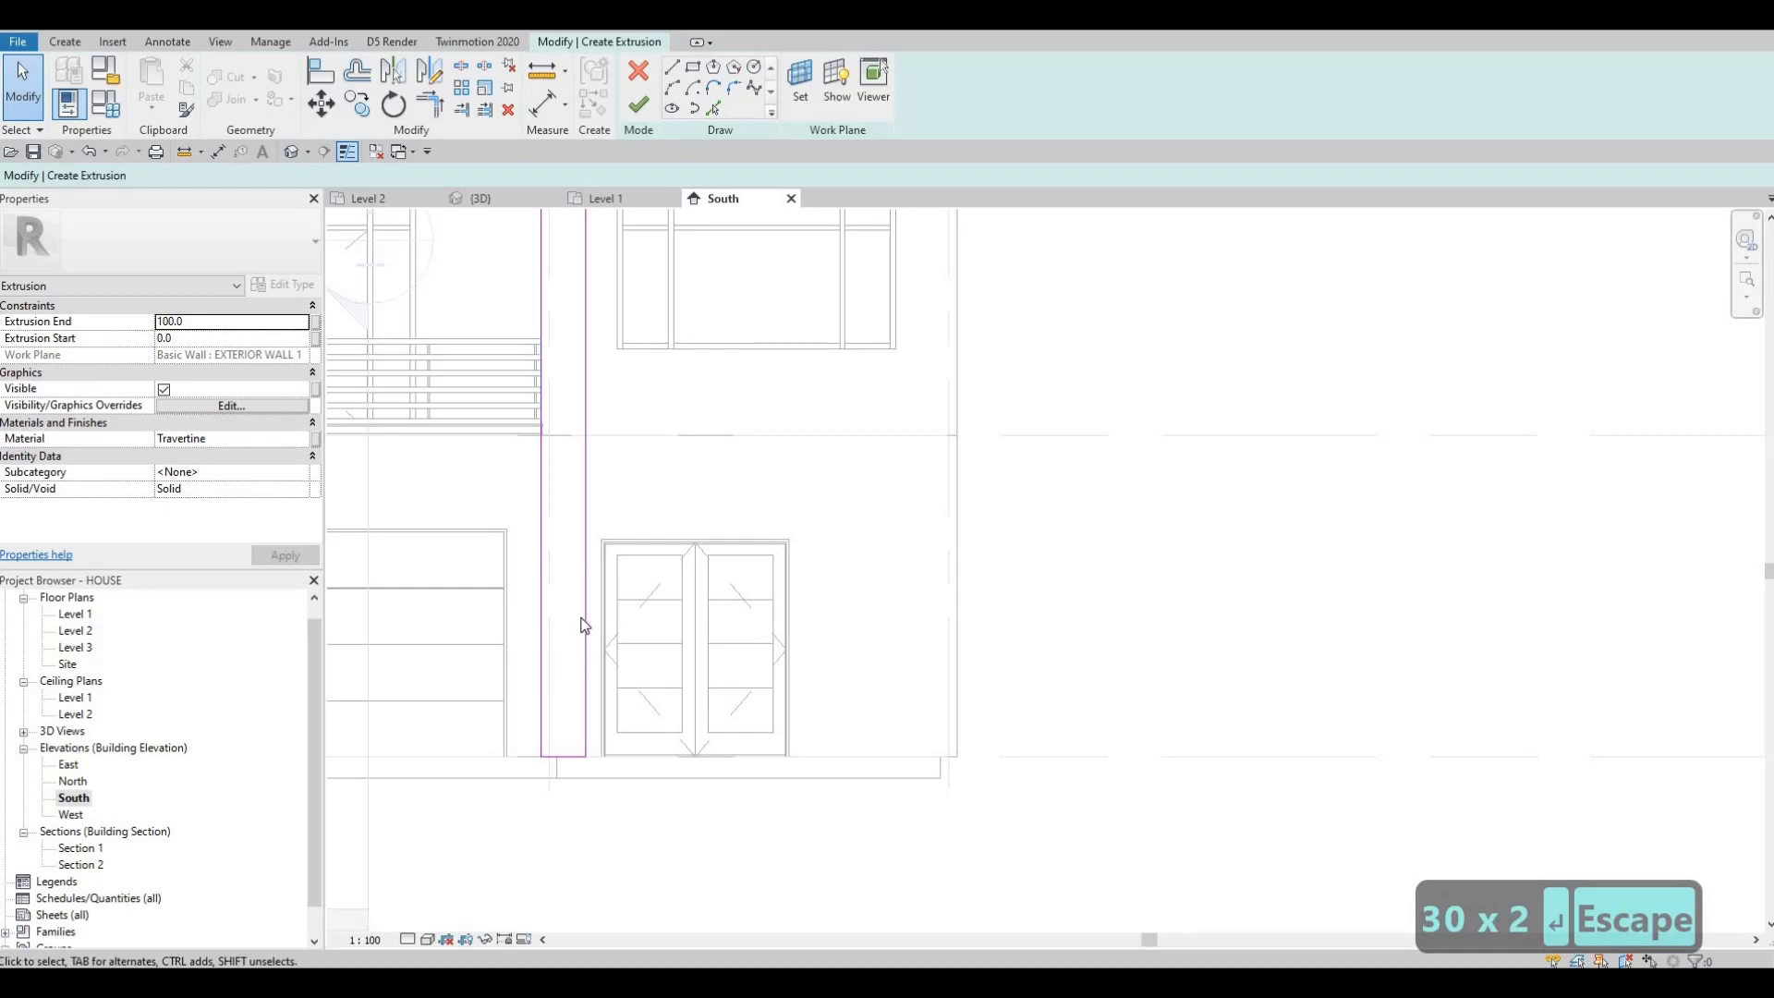
{"action": "left_click", "coordinate": [584, 513]}
{"action": "middle_click_drag", "start_coordinate": [523, 262], "coordinate": [521, 379]}
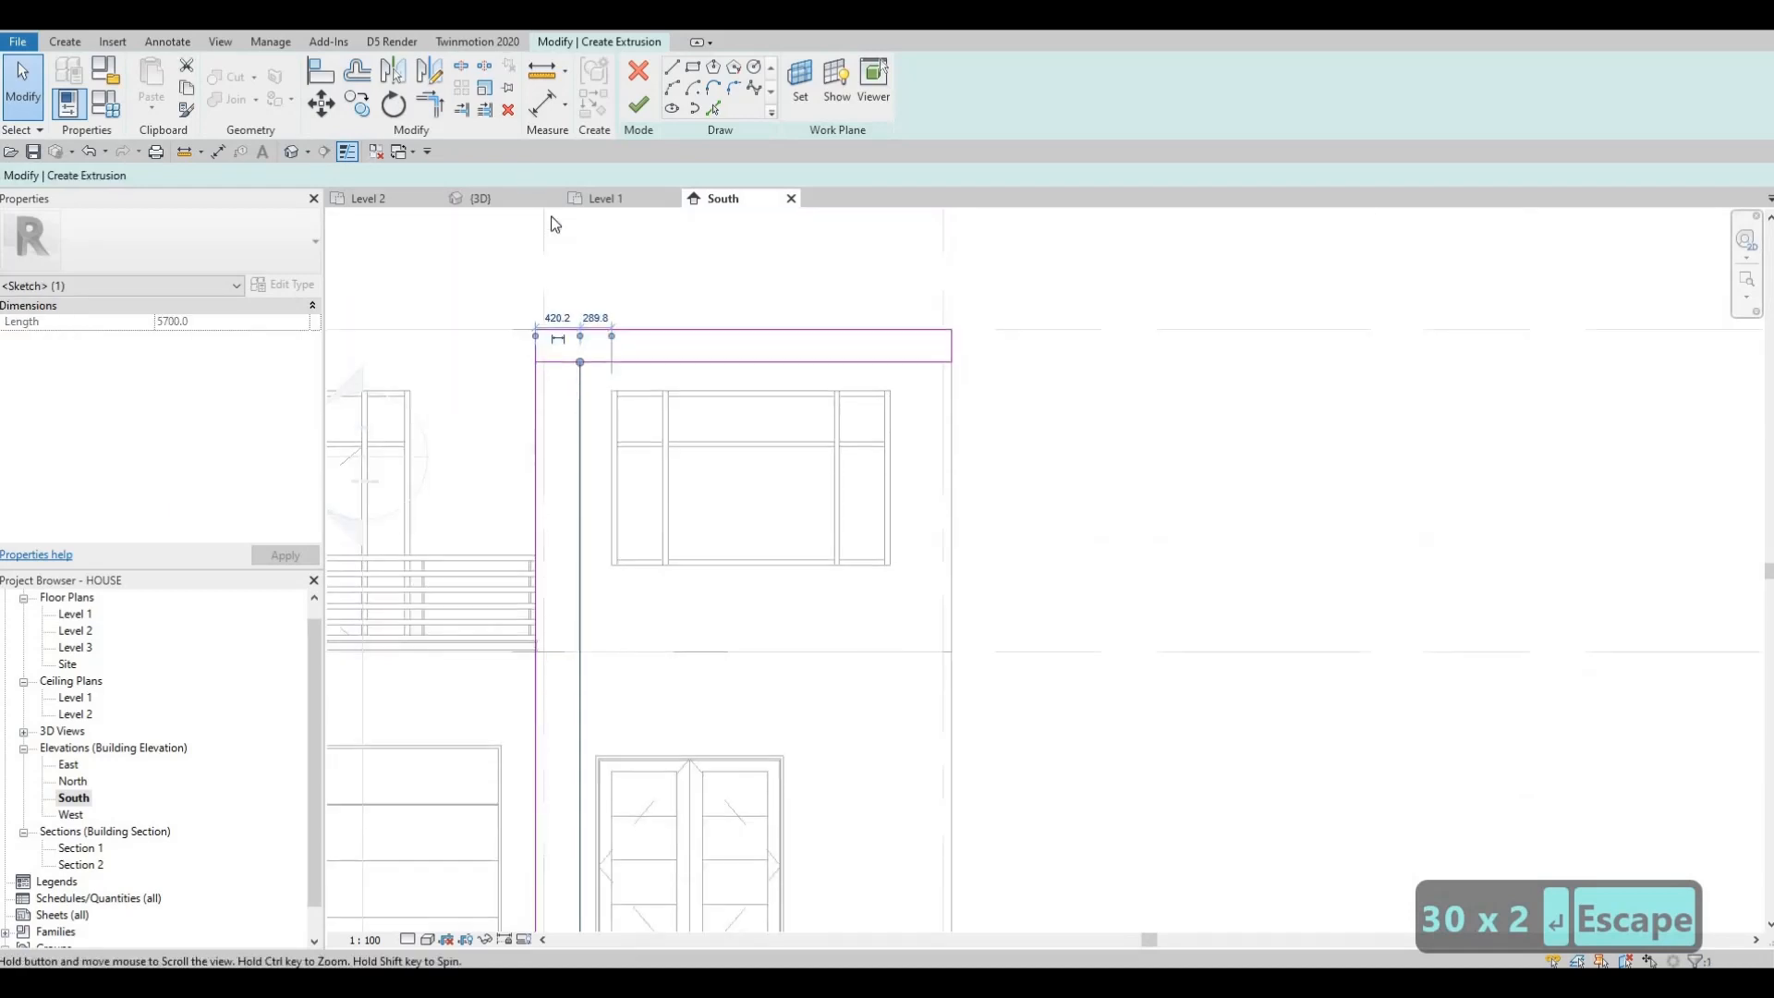
{"action": "middle_click_drag", "start_coordinate": [555, 224], "coordinate": [555, 214]}
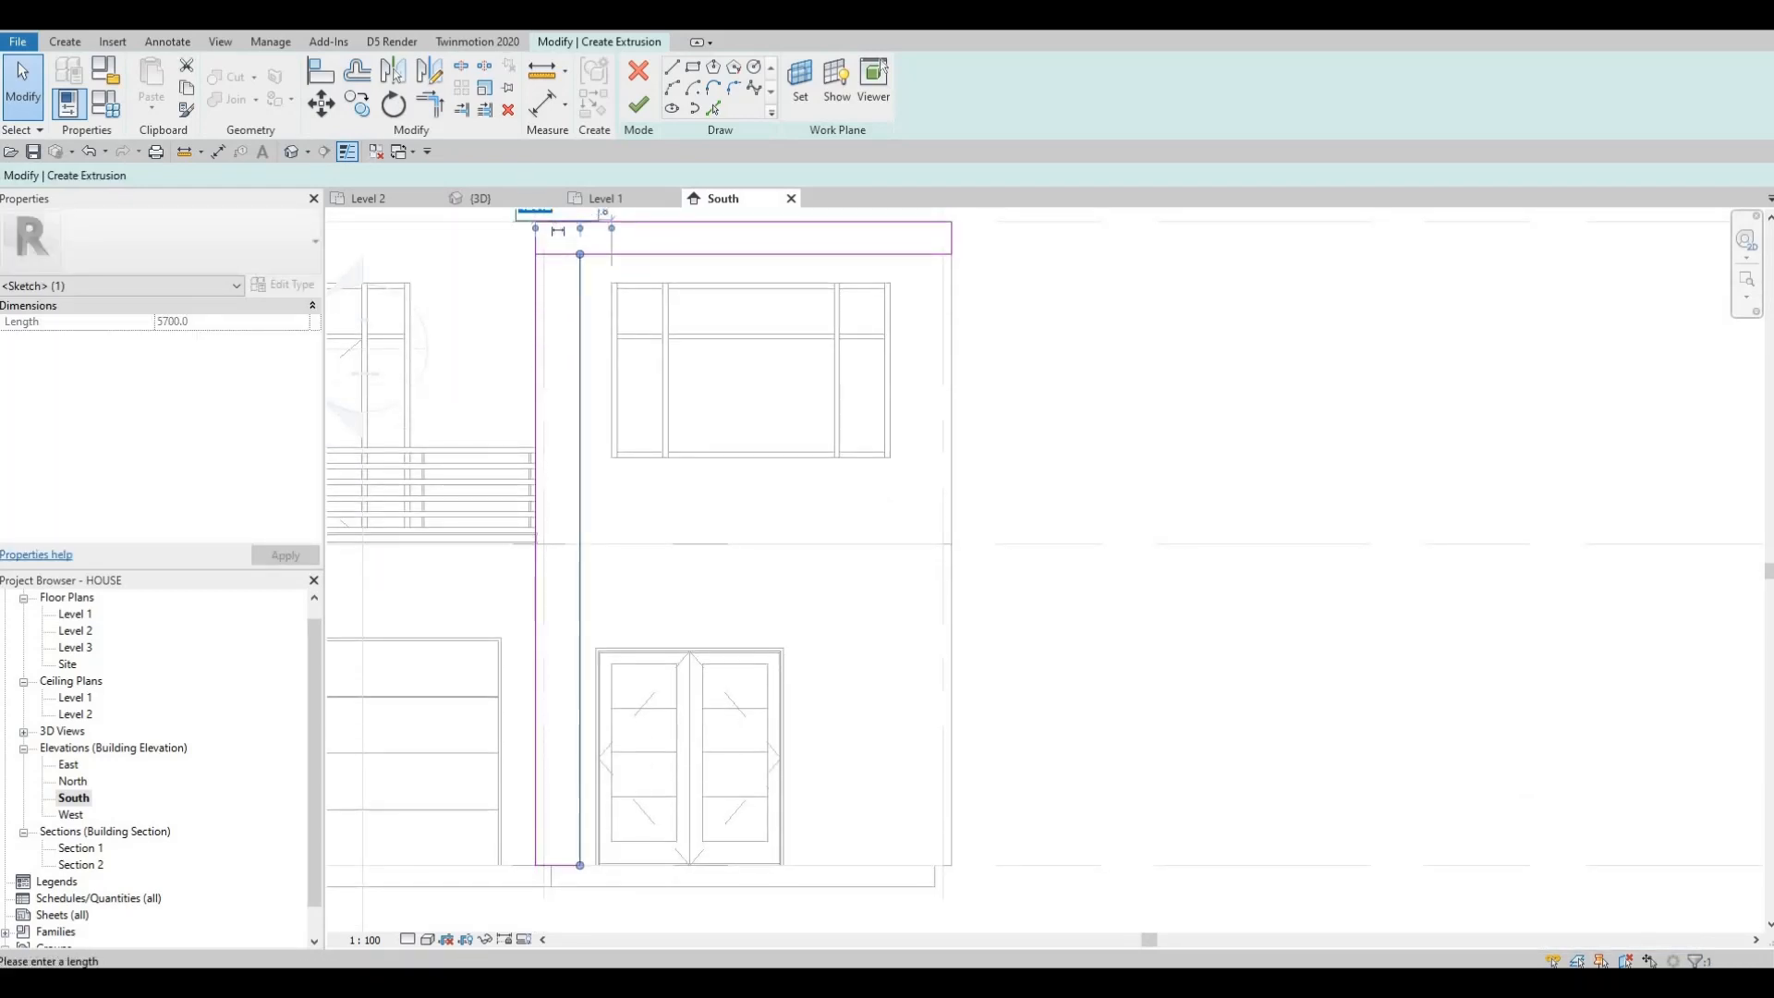
{"action": "type", "text": "300"}
{"action": "key", "text": "Return"}
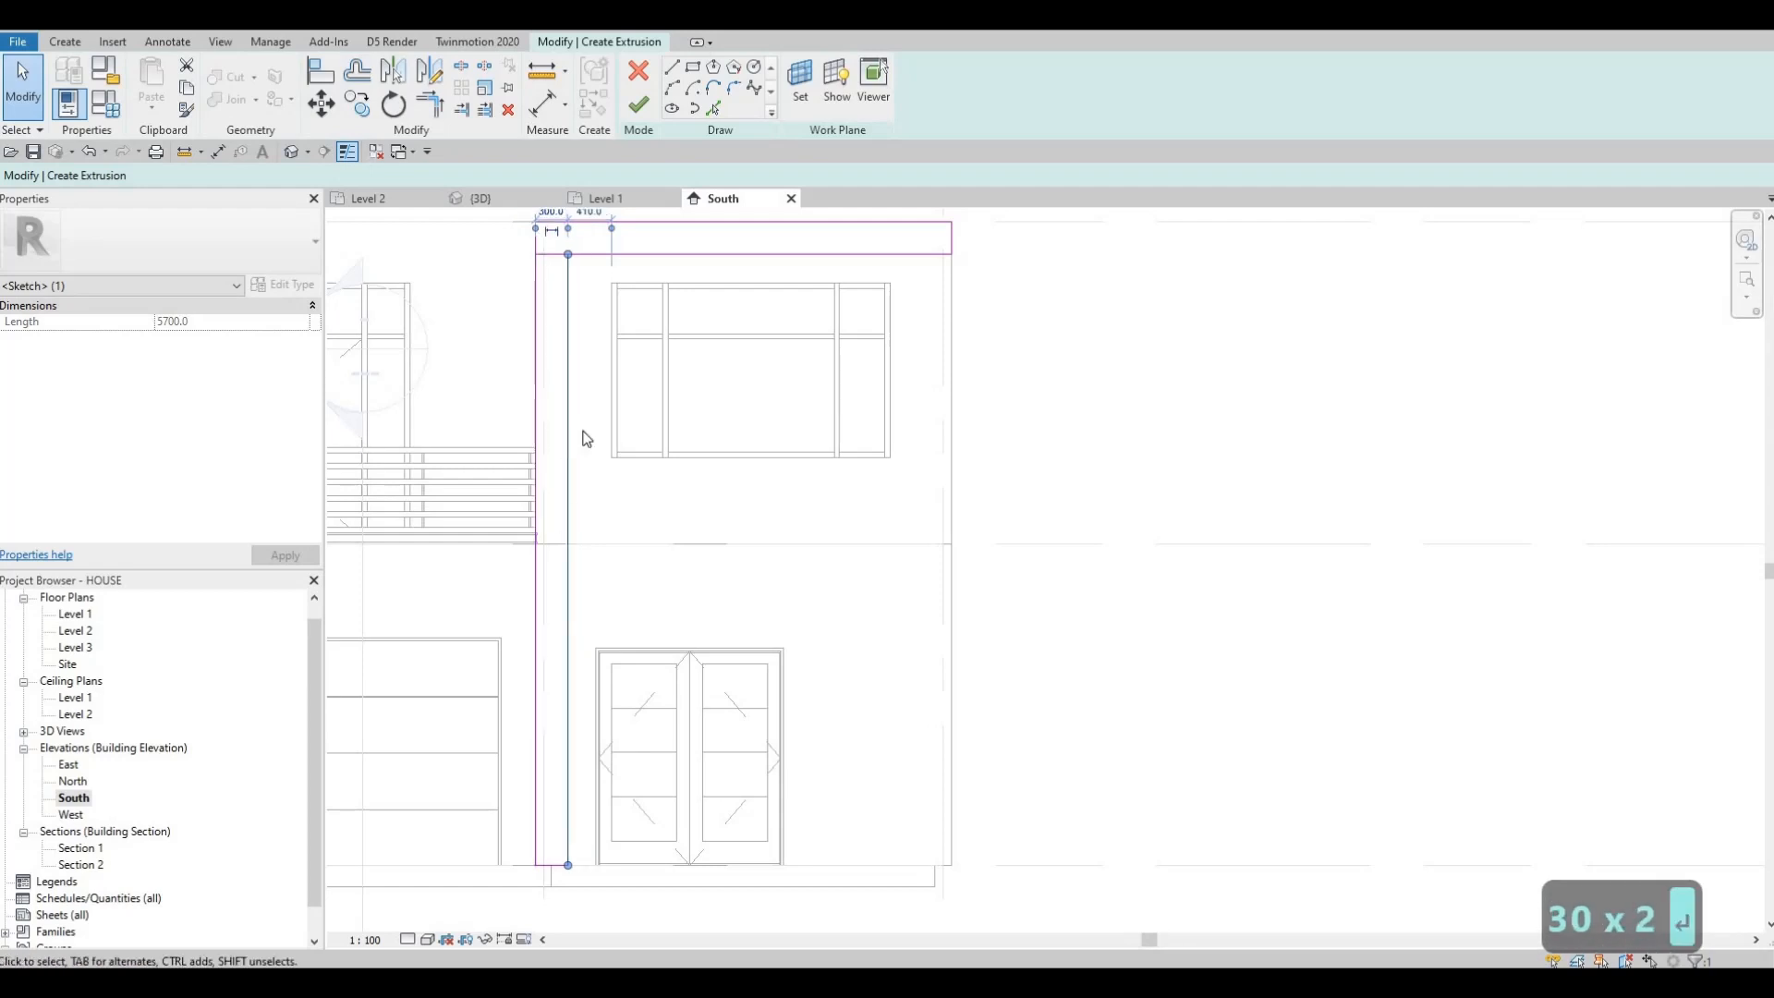
{"action": "key", "text": "Escape"}
{"action": "key", "text": "Escape"}
{"action": "scroll", "coordinate": [585, 444], "scroll_direction": "up", "scroll_amount": 2}
{"action": "key", "text": "t"}
{"action": "key", "text": "r"}
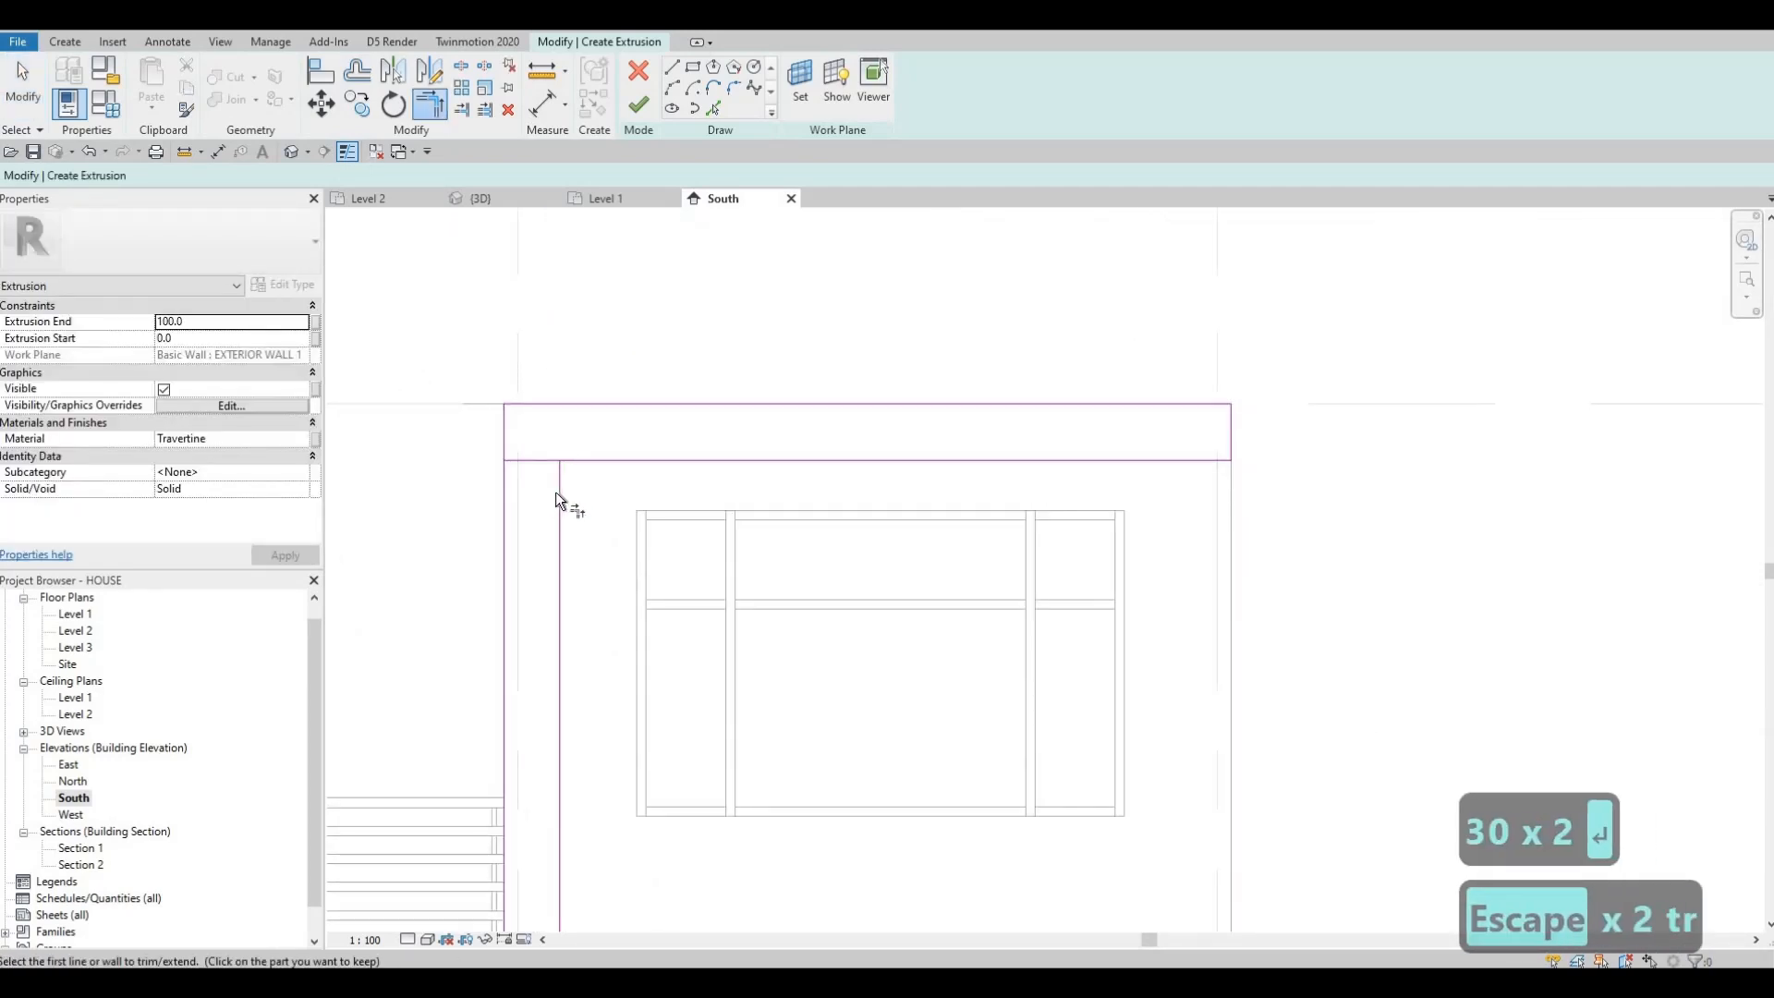
{"action": "key", "text": "Escape"}
{"action": "key", "text": "Escape"}
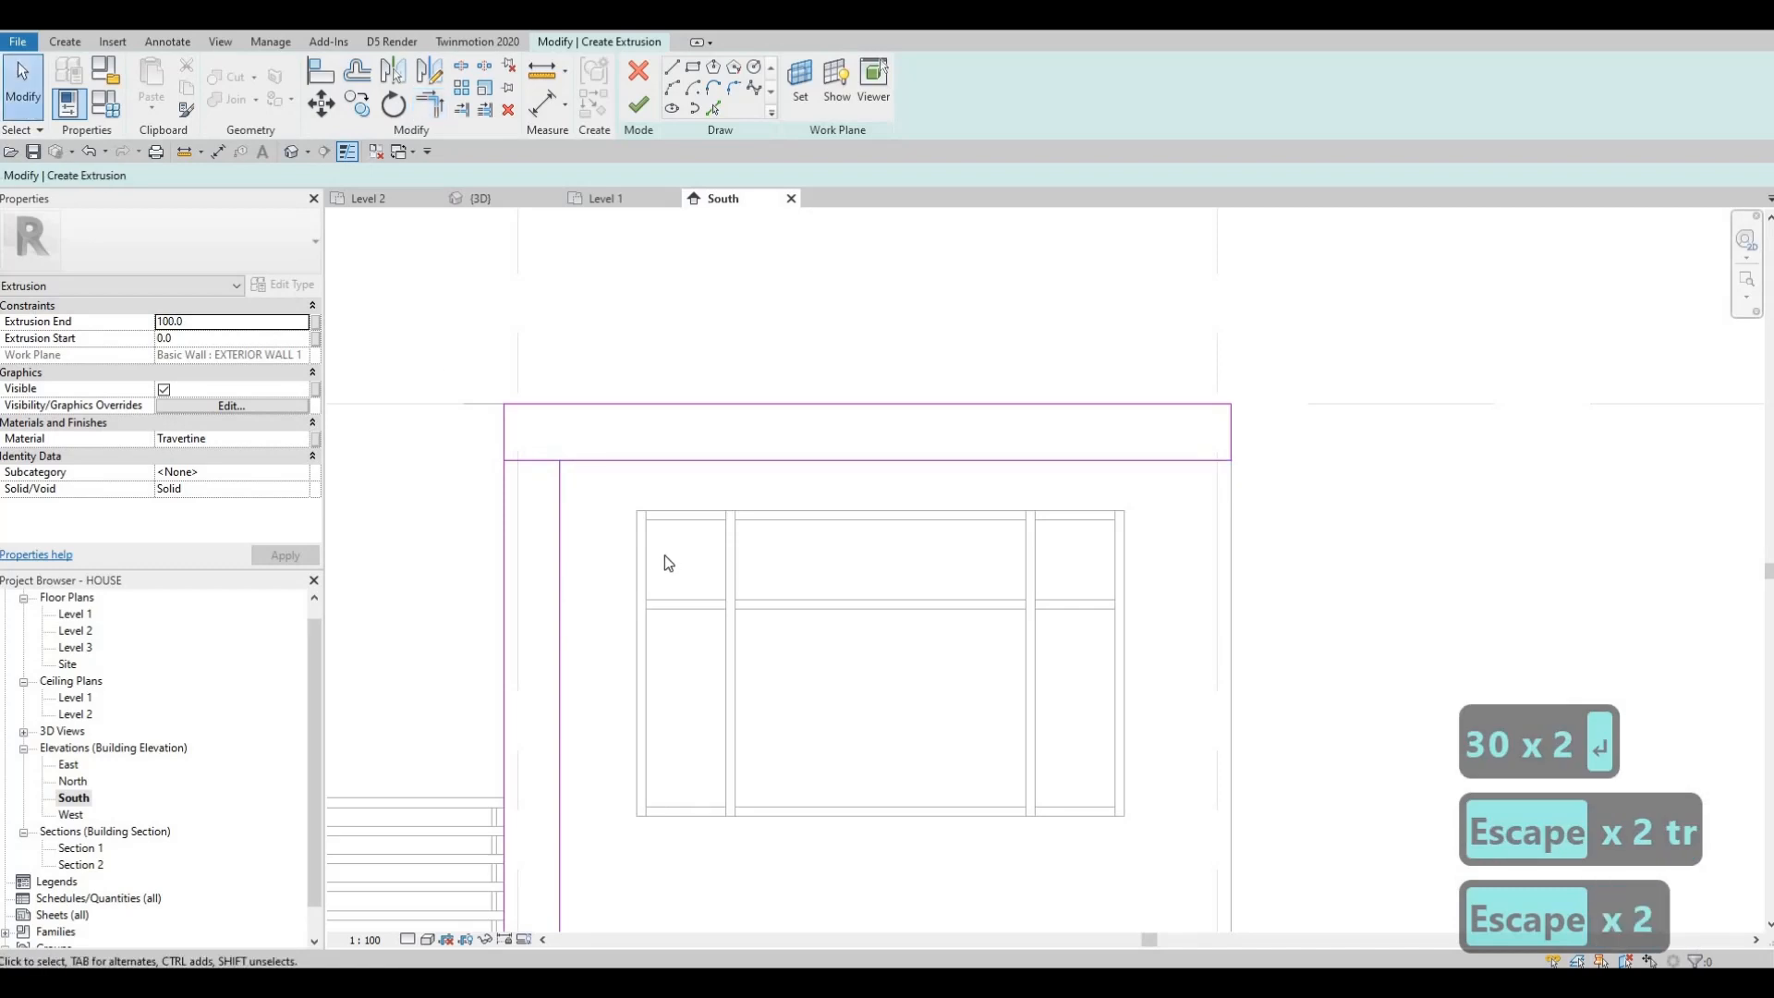
Delete the short overlapping sketch lines where the band and strip meet, and extend the strip's outer line to the top line with Trim/Extend
{"action": "left_click_drag", "start_coordinate": [430, 359], "coordinate": [661, 552]}
{"action": "key", "text": "Delete"}
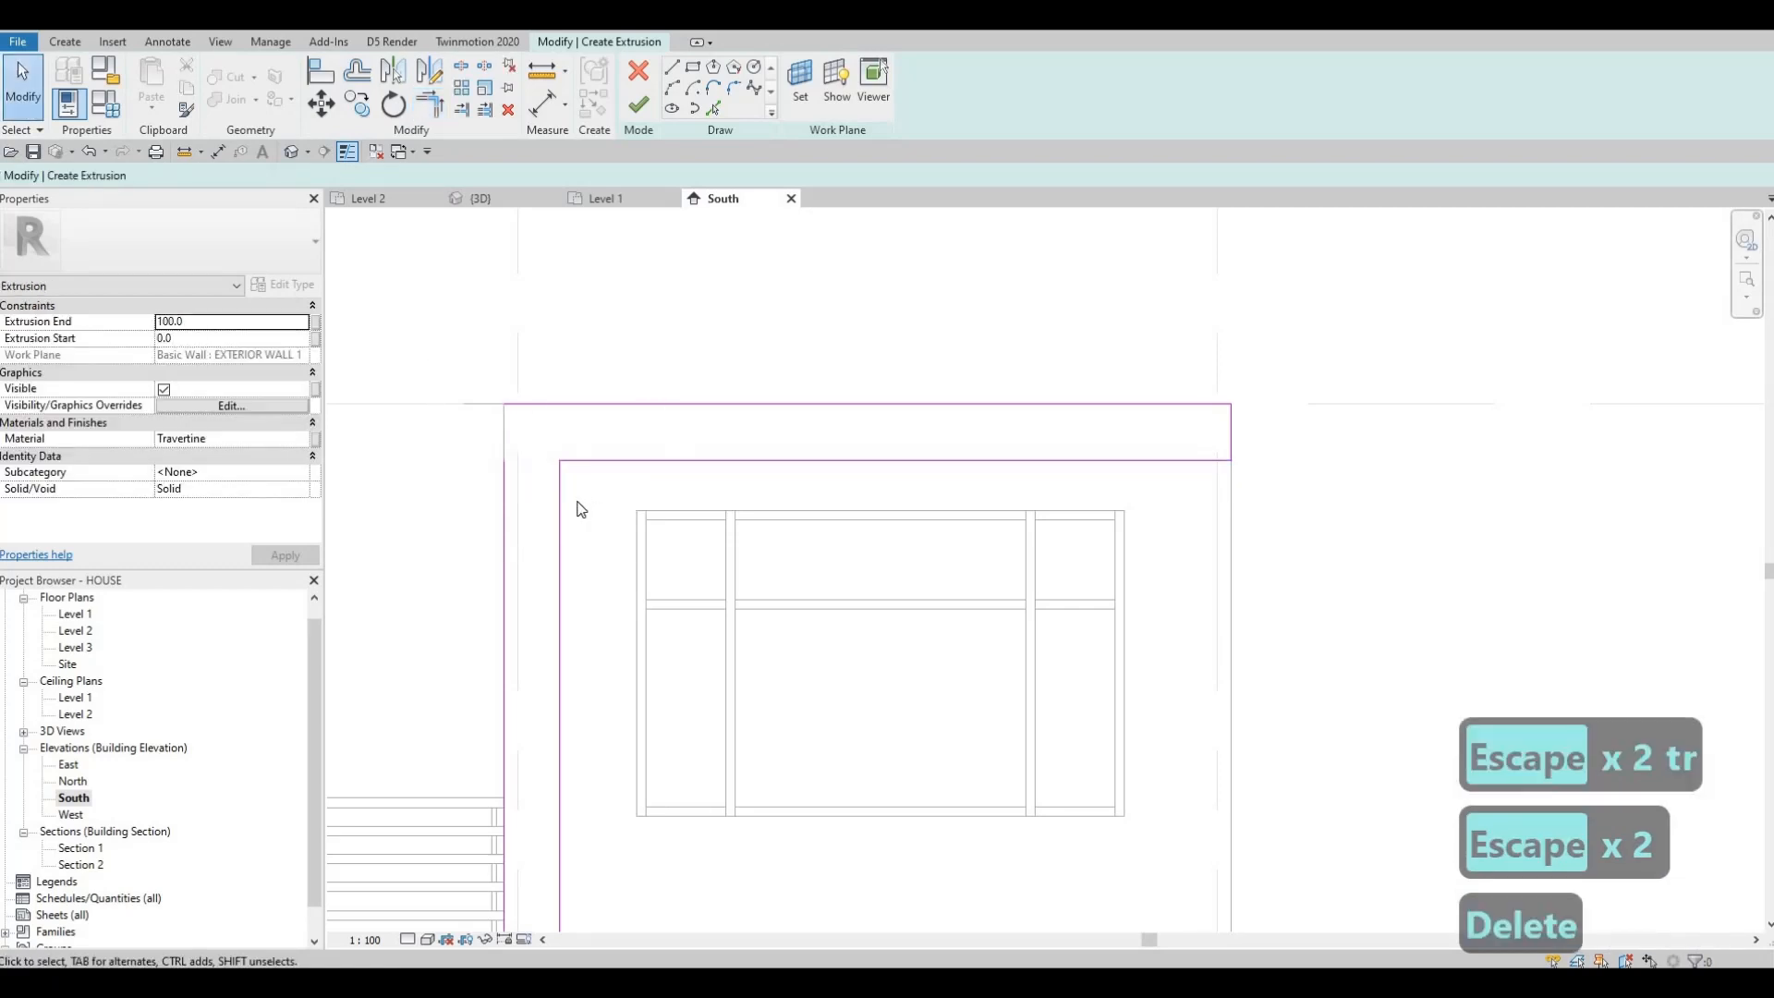
{"action": "key", "text": "t"}
{"action": "key", "text": "r"}
{"action": "left_click", "coordinate": [504, 478]}
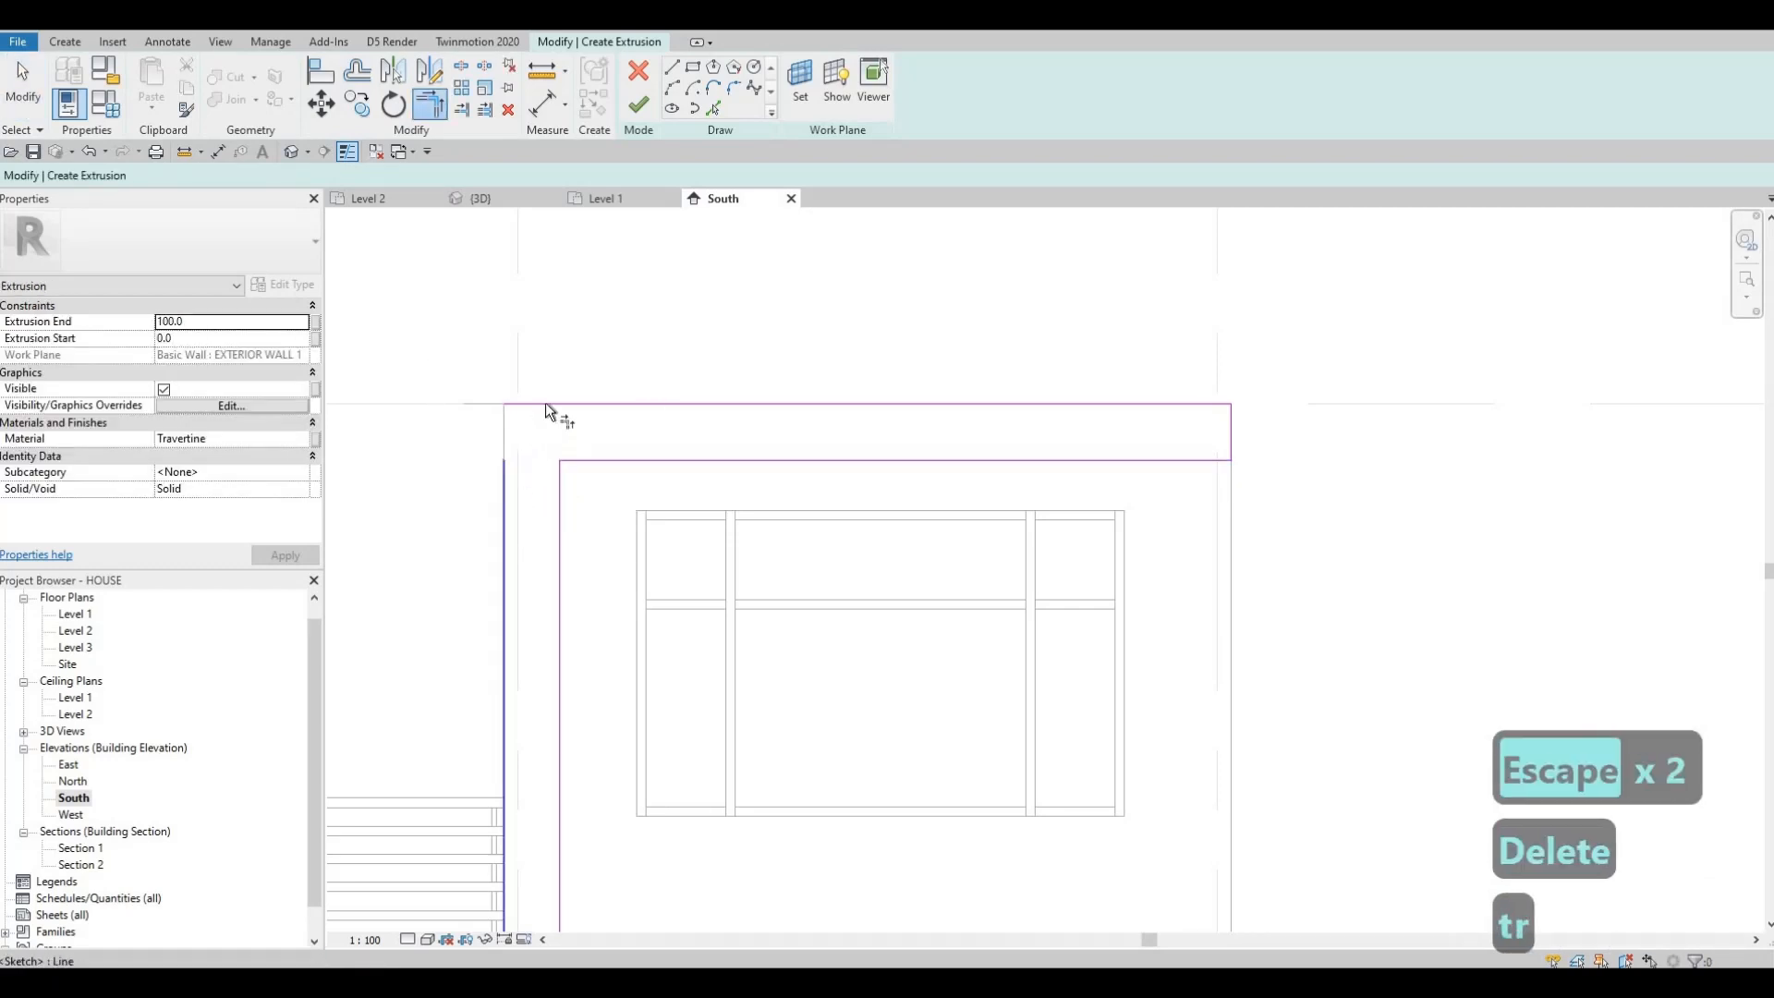
{"action": "left_click", "coordinate": [725, 407]}
{"action": "key", "text": "Escape"}
{"action": "scroll", "coordinate": [724, 495], "scroll_direction": "down", "scroll_amount": 5}
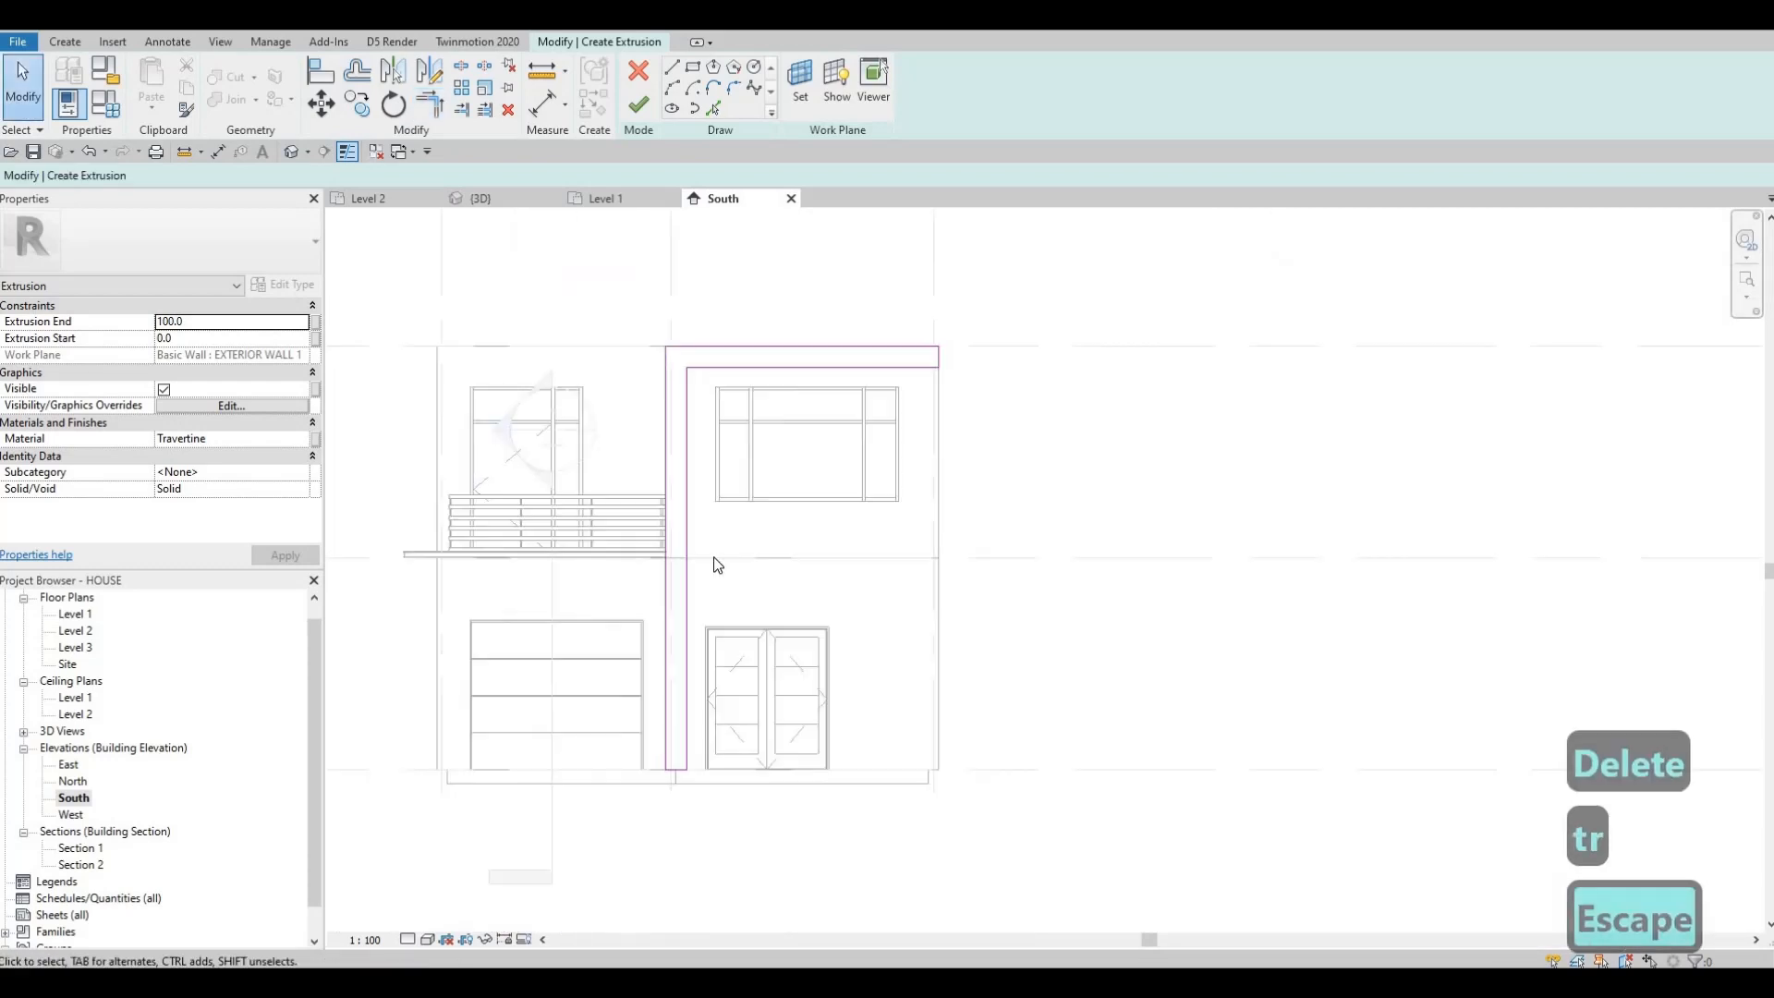
{"action": "key", "text": "Escape"}
{"action": "middle_click_drag", "start_coordinate": [686, 602], "coordinate": [674, 534]}
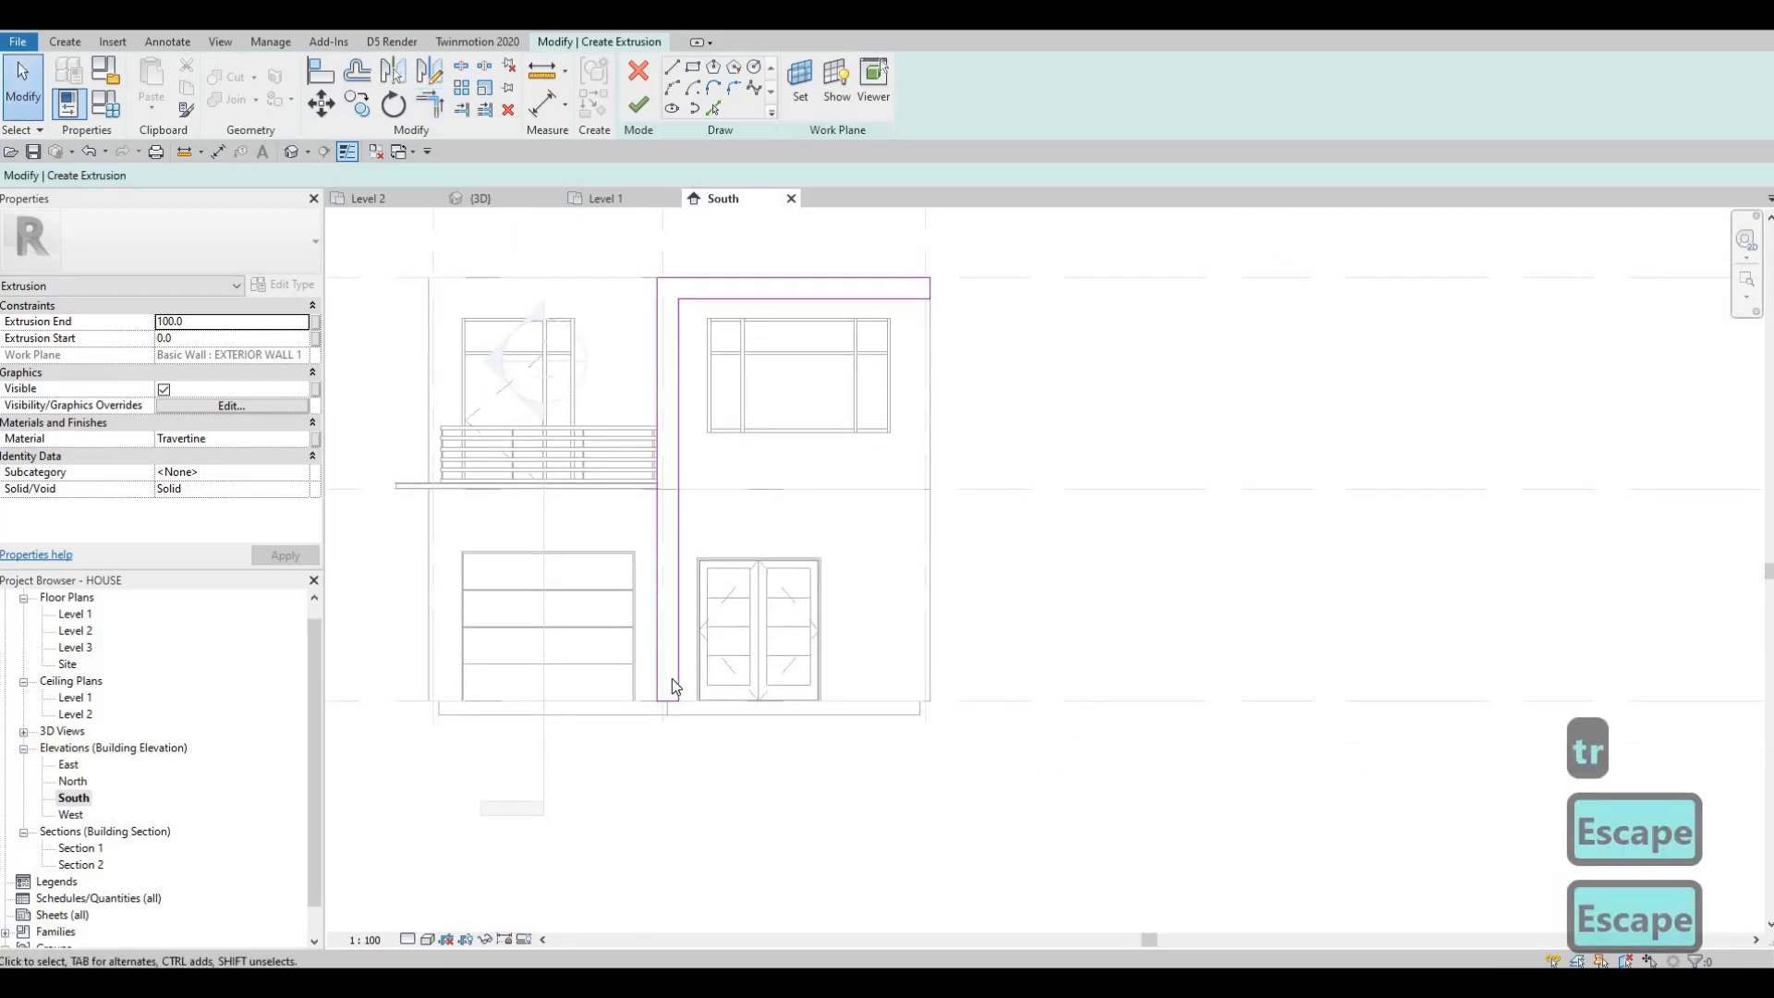
{"action": "middle_click_drag", "start_coordinate": [530, 556], "coordinate": [534, 612]}
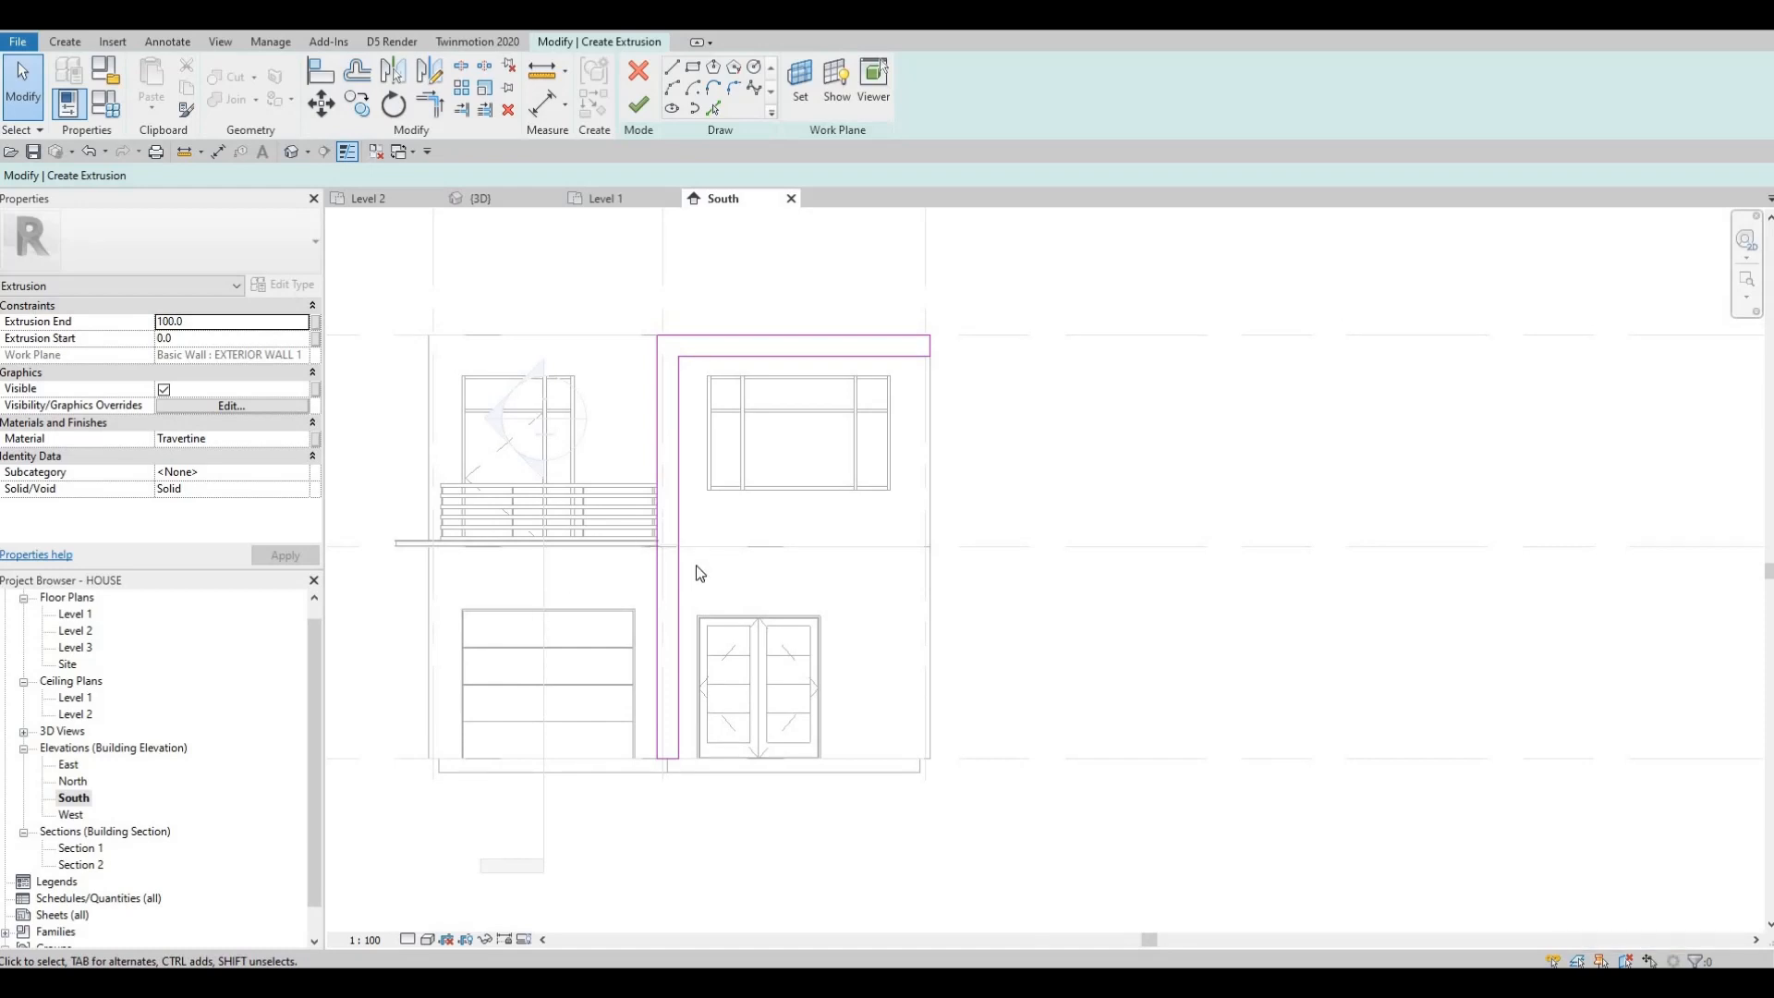
{"action": "middle_click_drag", "start_coordinate": [693, 572], "coordinate": [757, 619]}
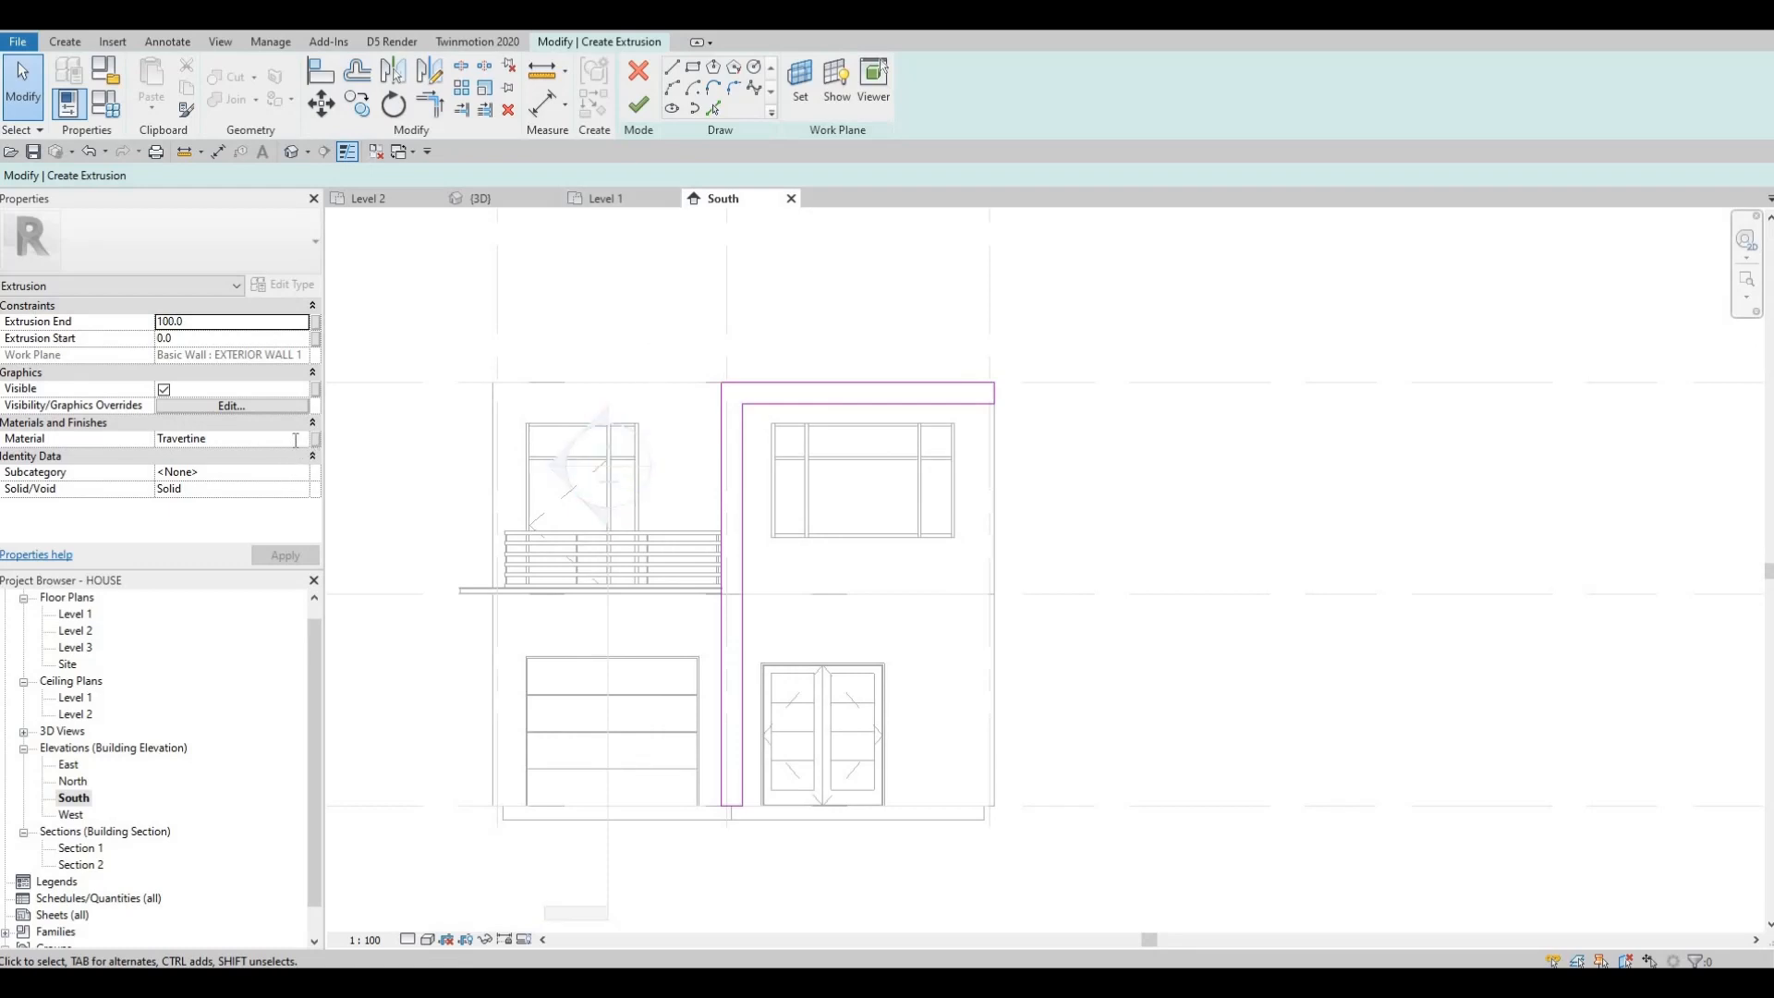
Assign the Slate material from the AEC Materials Stone category to the extrusion
{"action": "left_click", "coordinate": [296, 440]}
{"action": "left_click", "coordinate": [304, 439]}
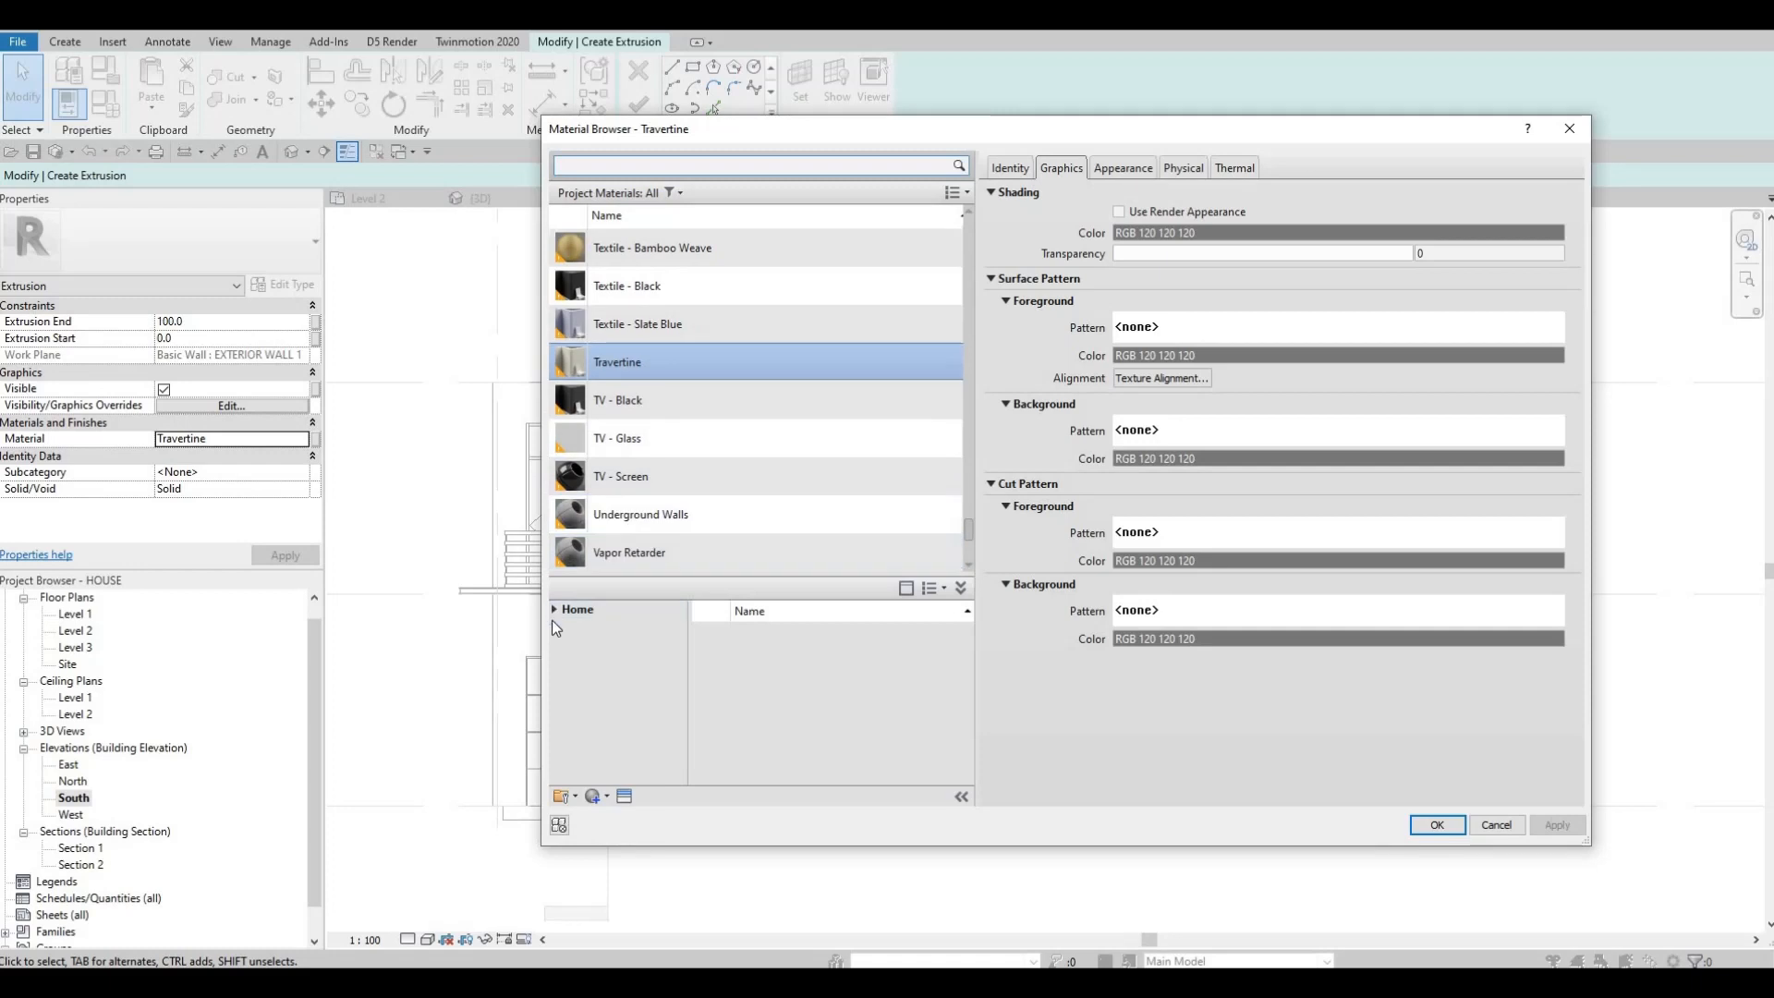
{"action": "left_click", "coordinate": [555, 610]}
{"action": "left_click", "coordinate": [563, 645]}
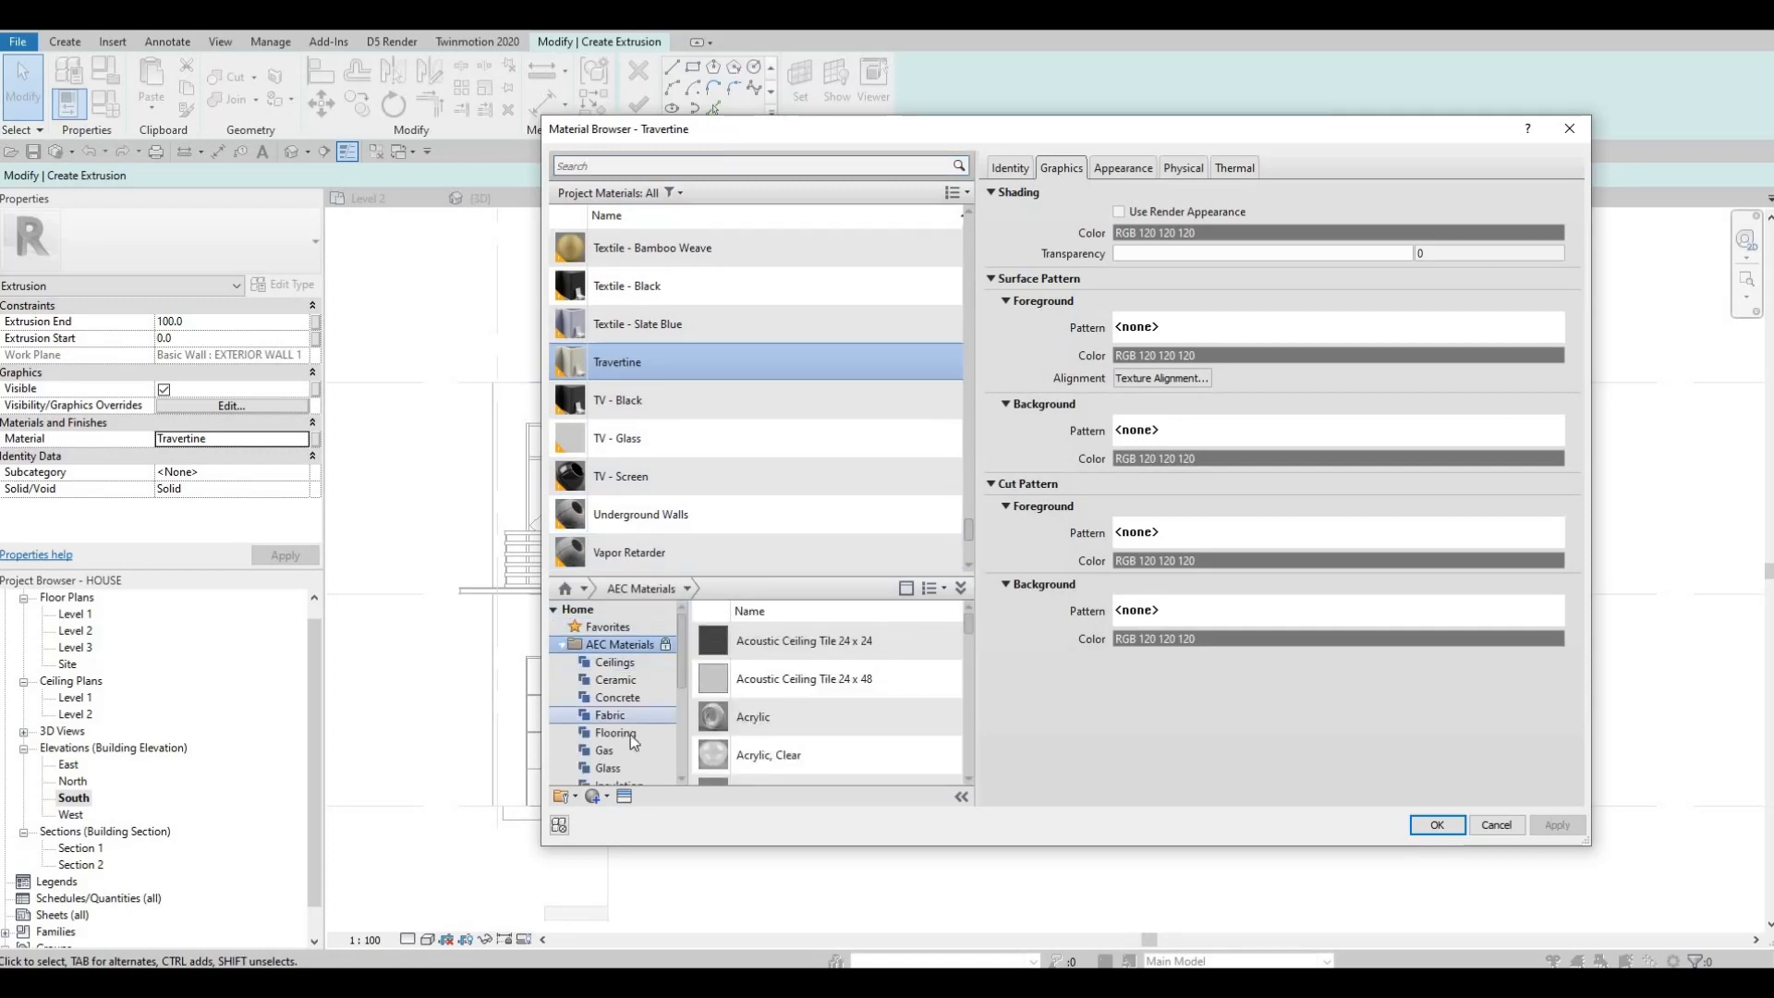
{"action": "scroll", "coordinate": [608, 739], "scroll_direction": "down", "scroll_amount": 3}
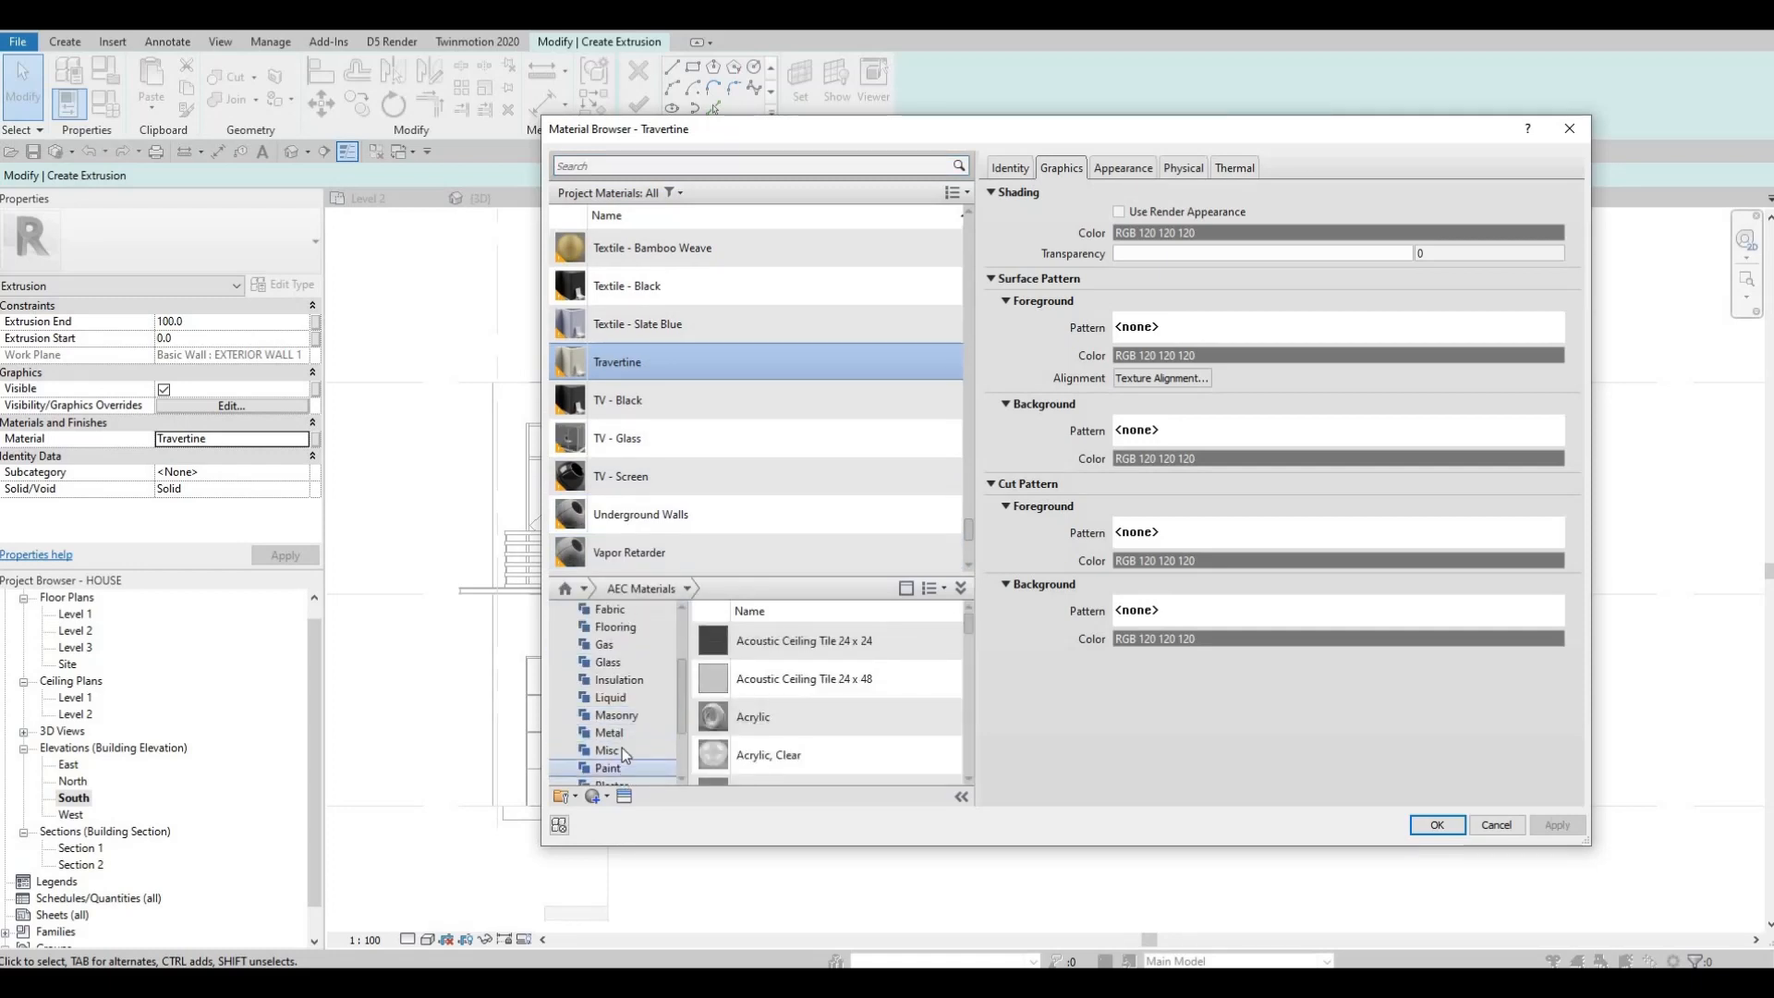
{"action": "scroll", "coordinate": [625, 758], "scroll_direction": "down", "scroll_amount": 2}
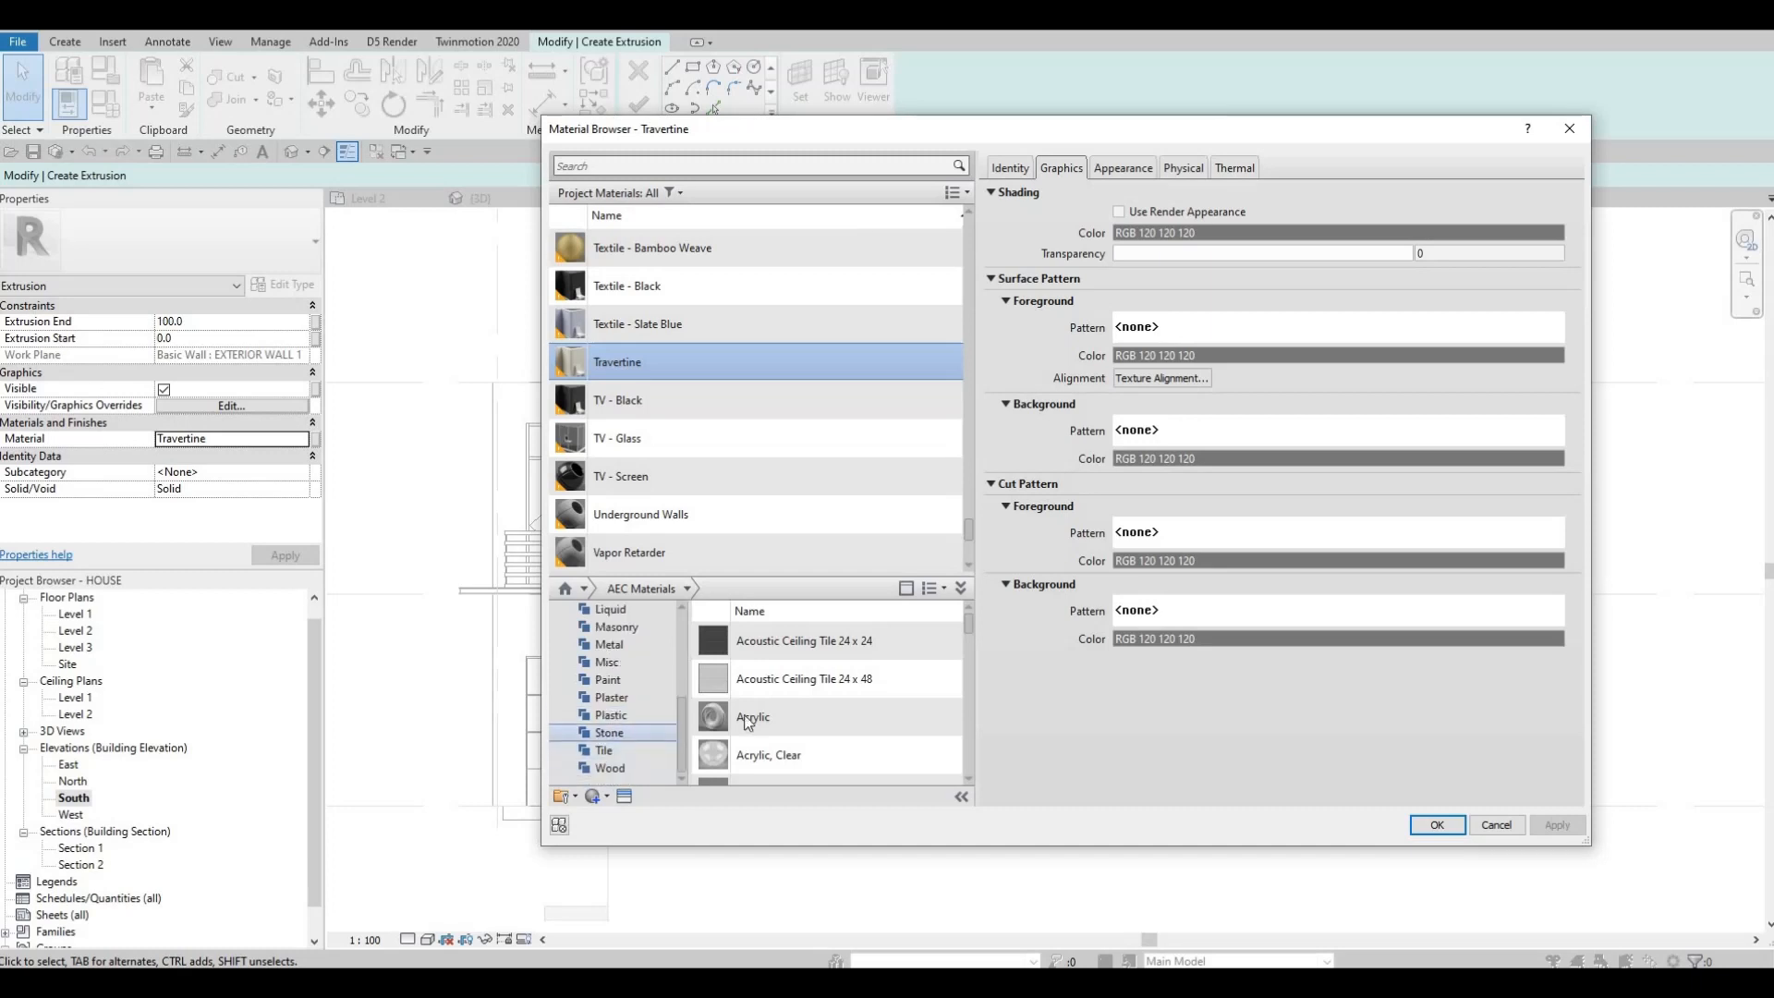
{"action": "scroll", "coordinate": [878, 754], "scroll_direction": "down", "scroll_amount": 5}
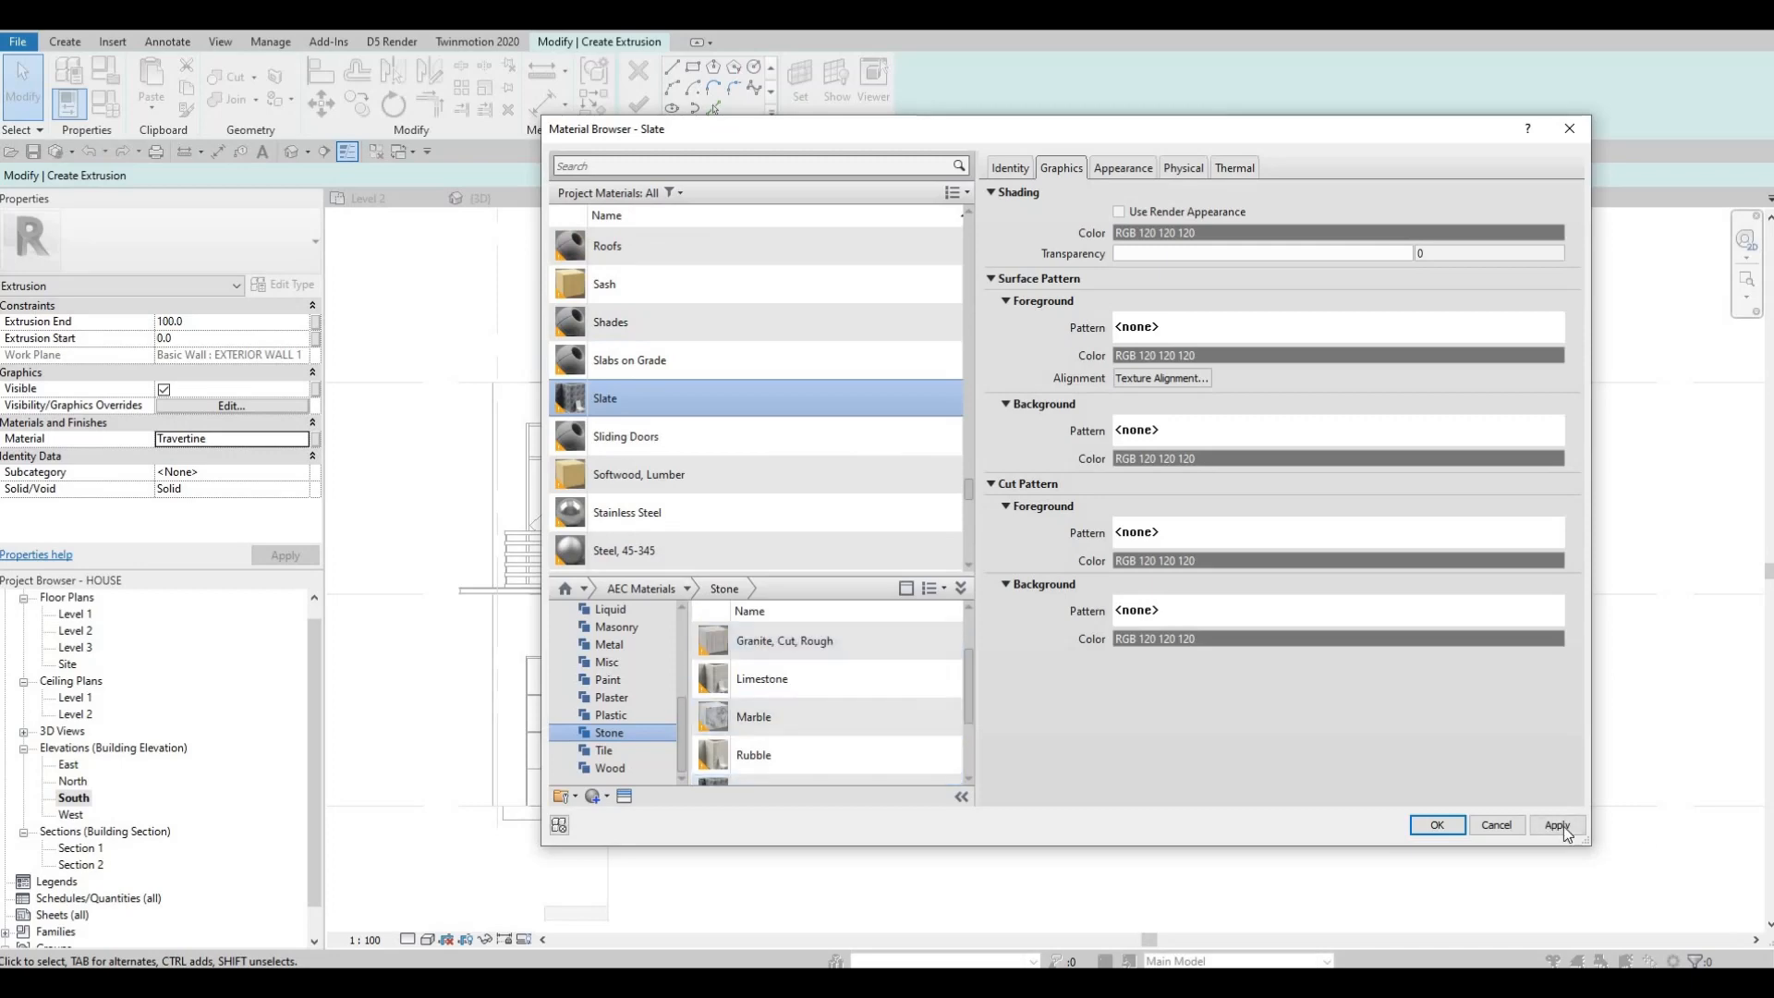
{"action": "left_click", "coordinate": [1437, 825]}
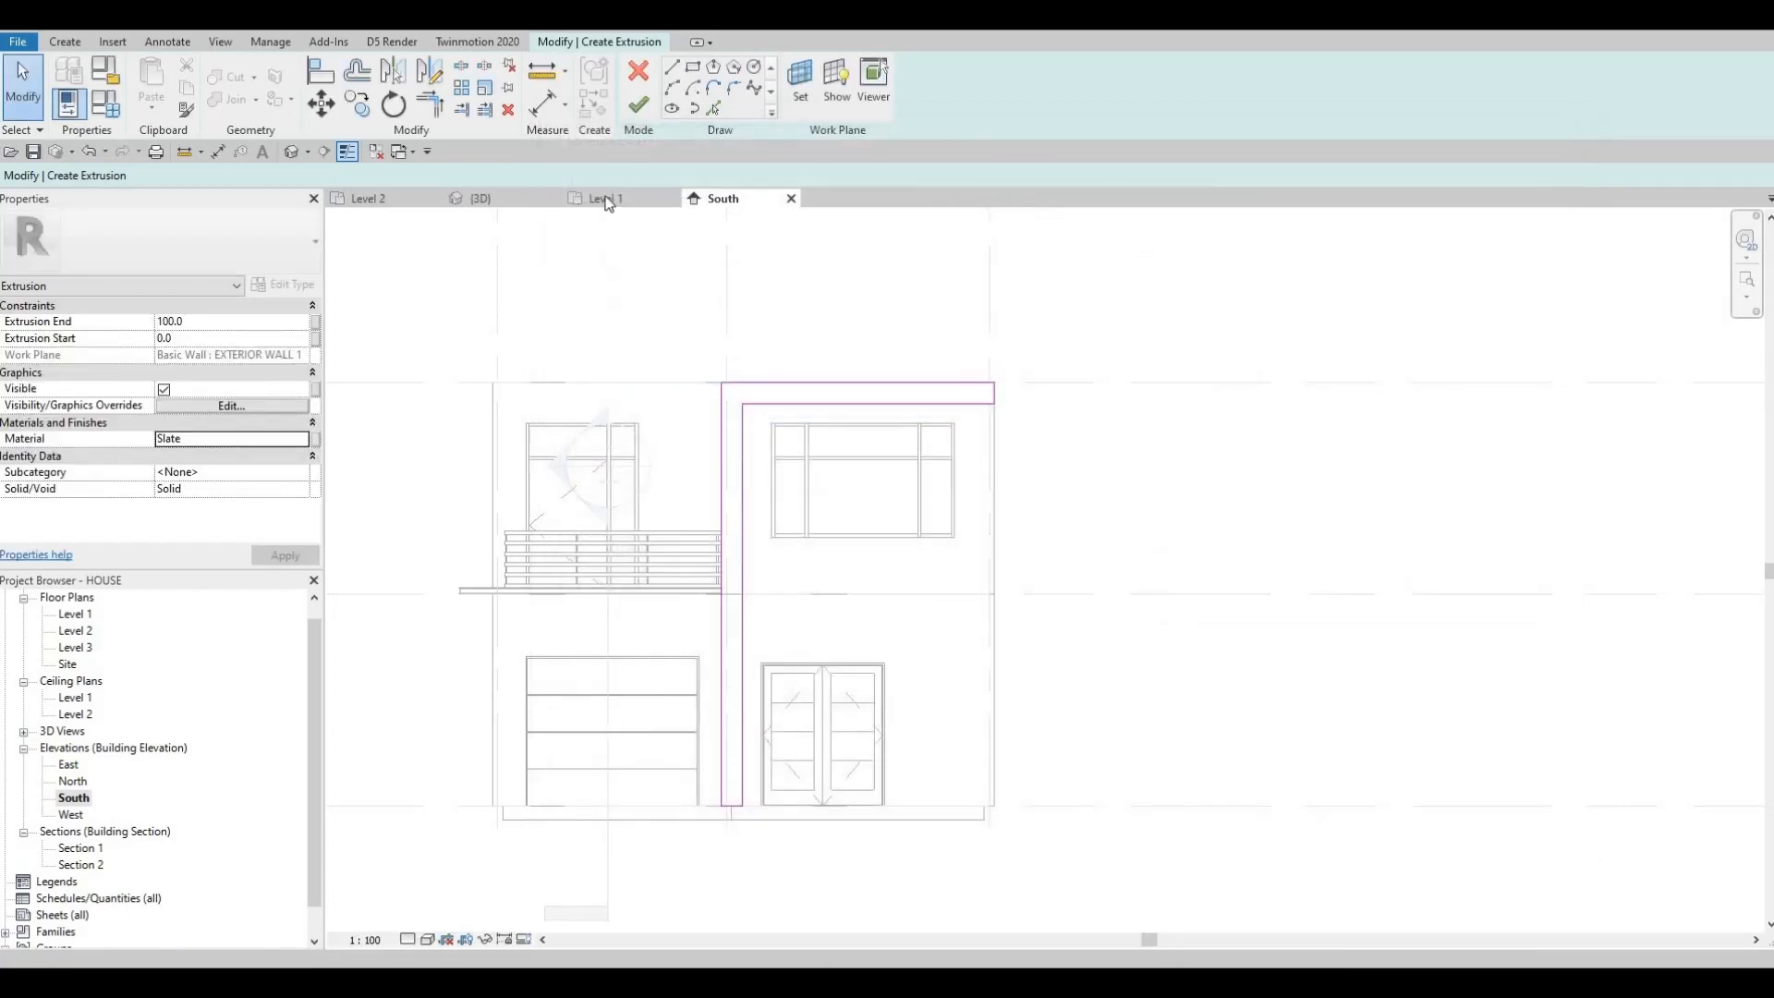
Finish the extrusion sketch and the in-place model, and switch to the 3D view
{"action": "left_click", "coordinate": [639, 107]}
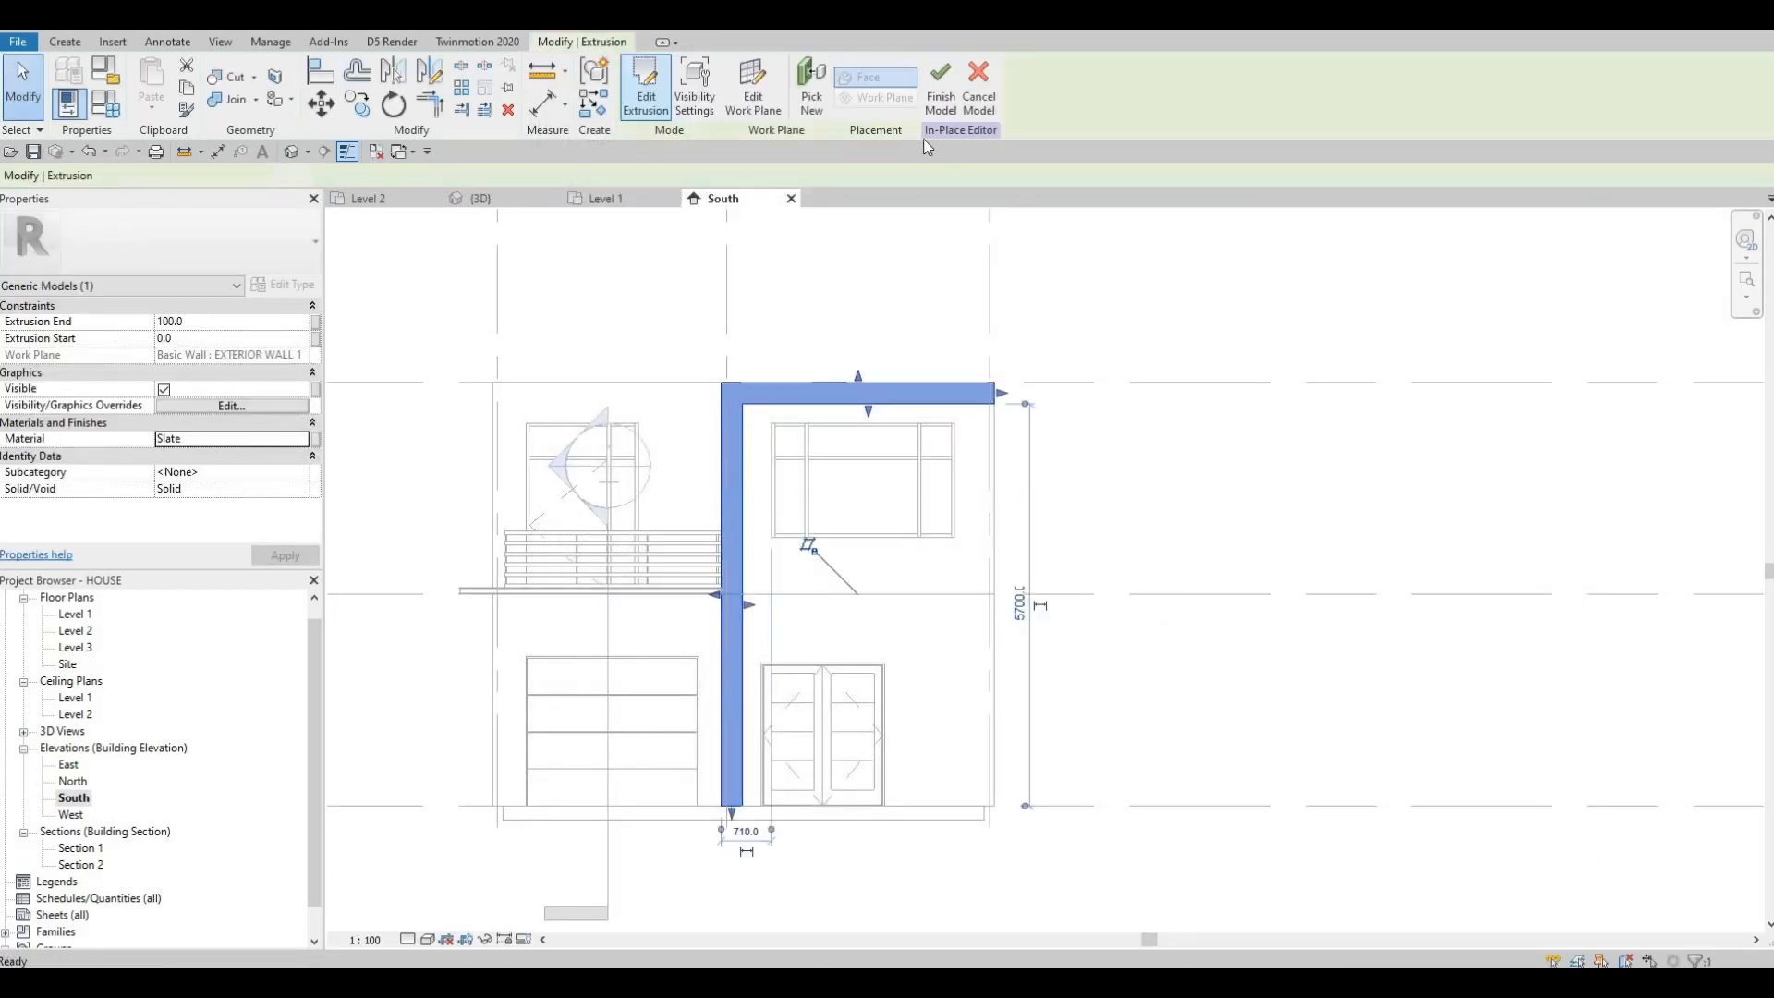
{"action": "left_click", "coordinate": [940, 88]}
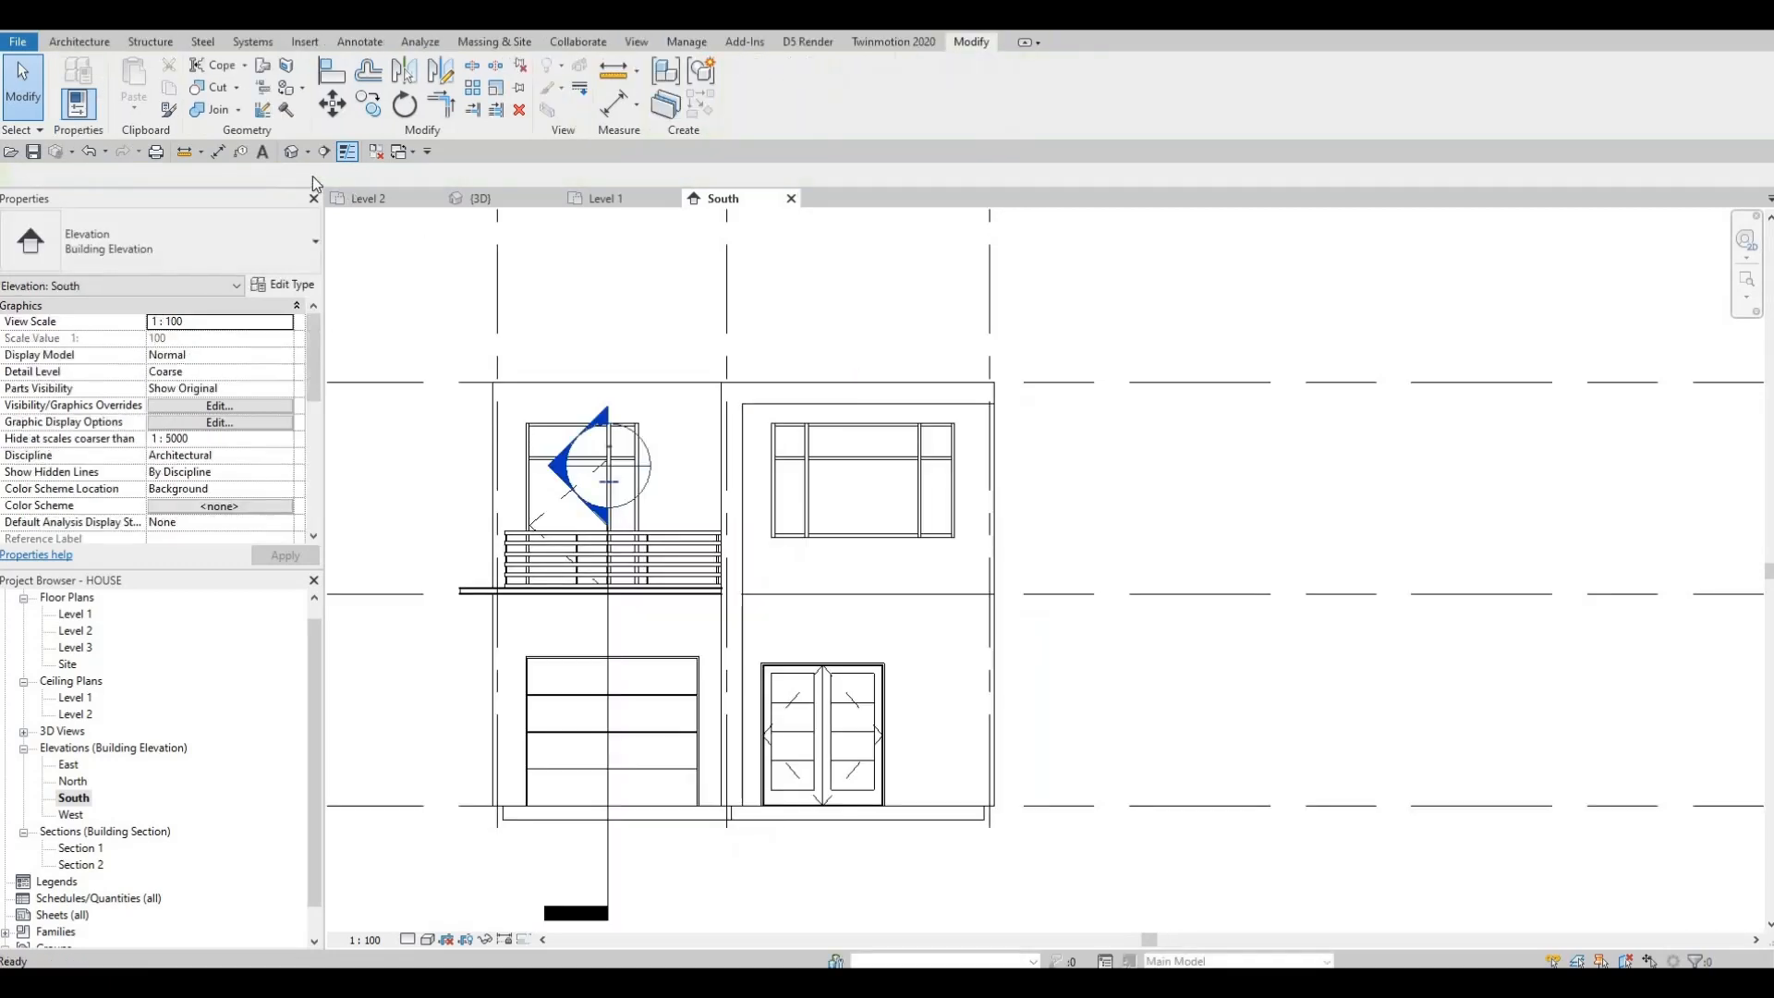
{"action": "left_click", "coordinate": [293, 155]}
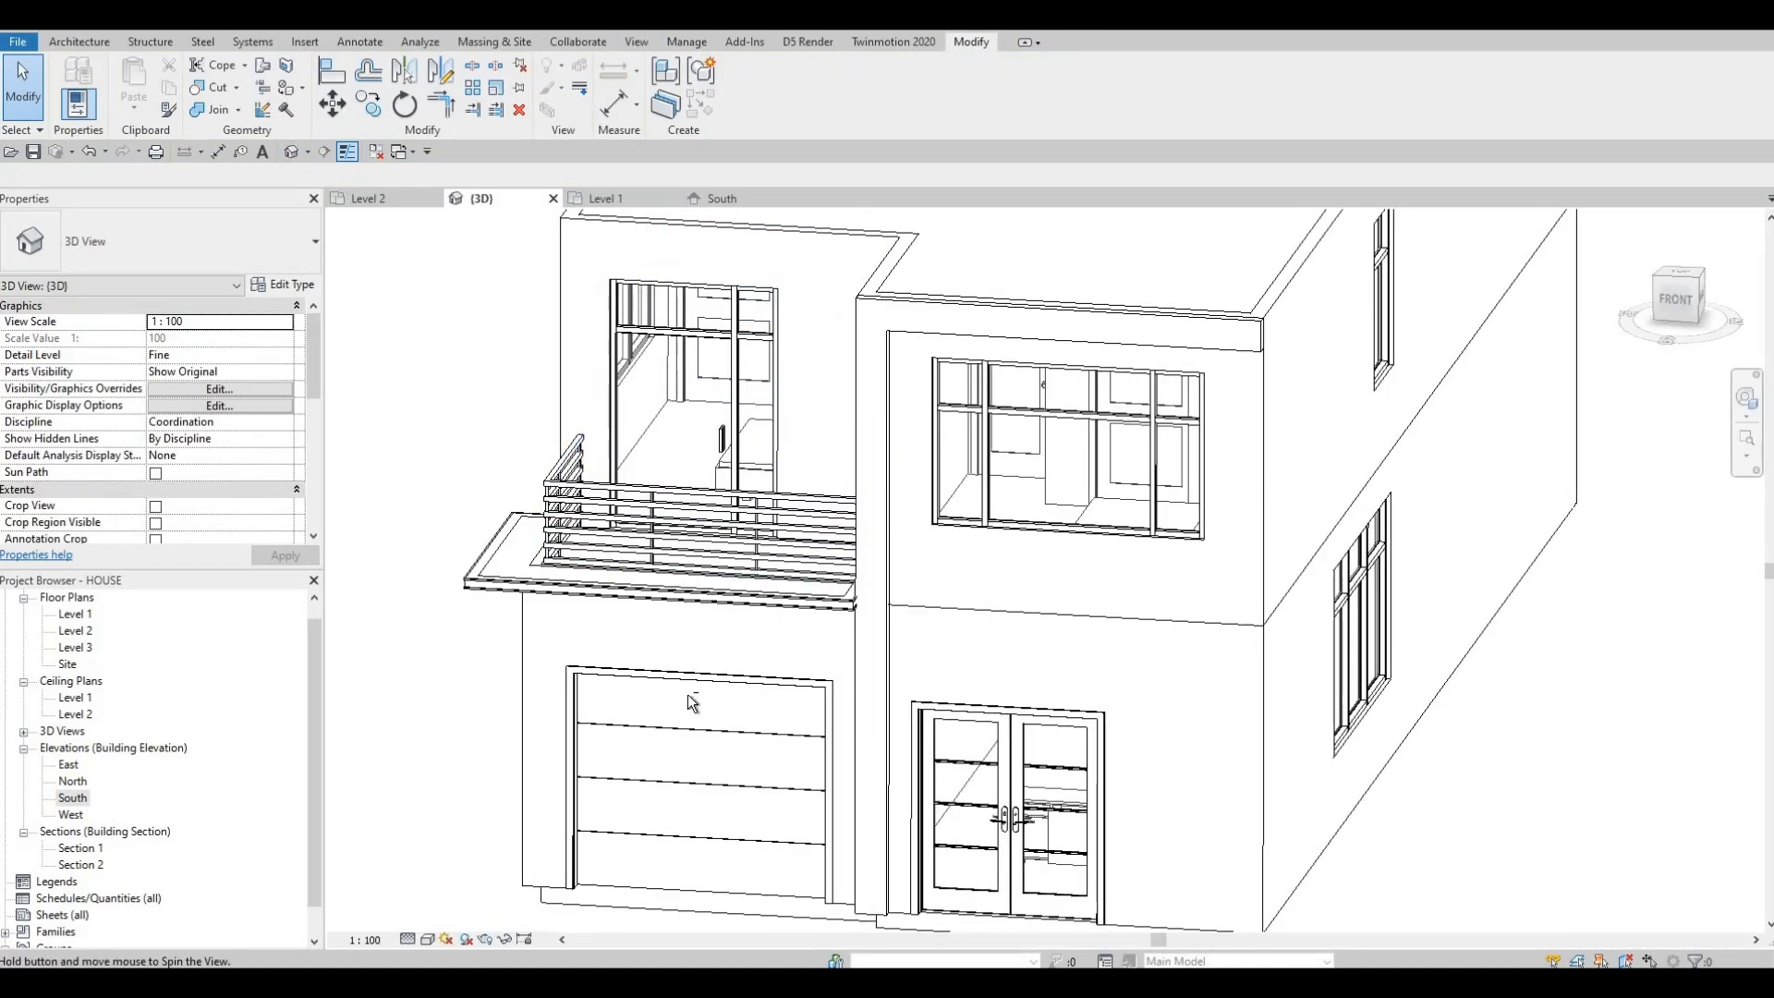
Pull the front face of the L-shaped facade extrusion outward from the wall
{"action": "left_click", "coordinate": [874, 601]}
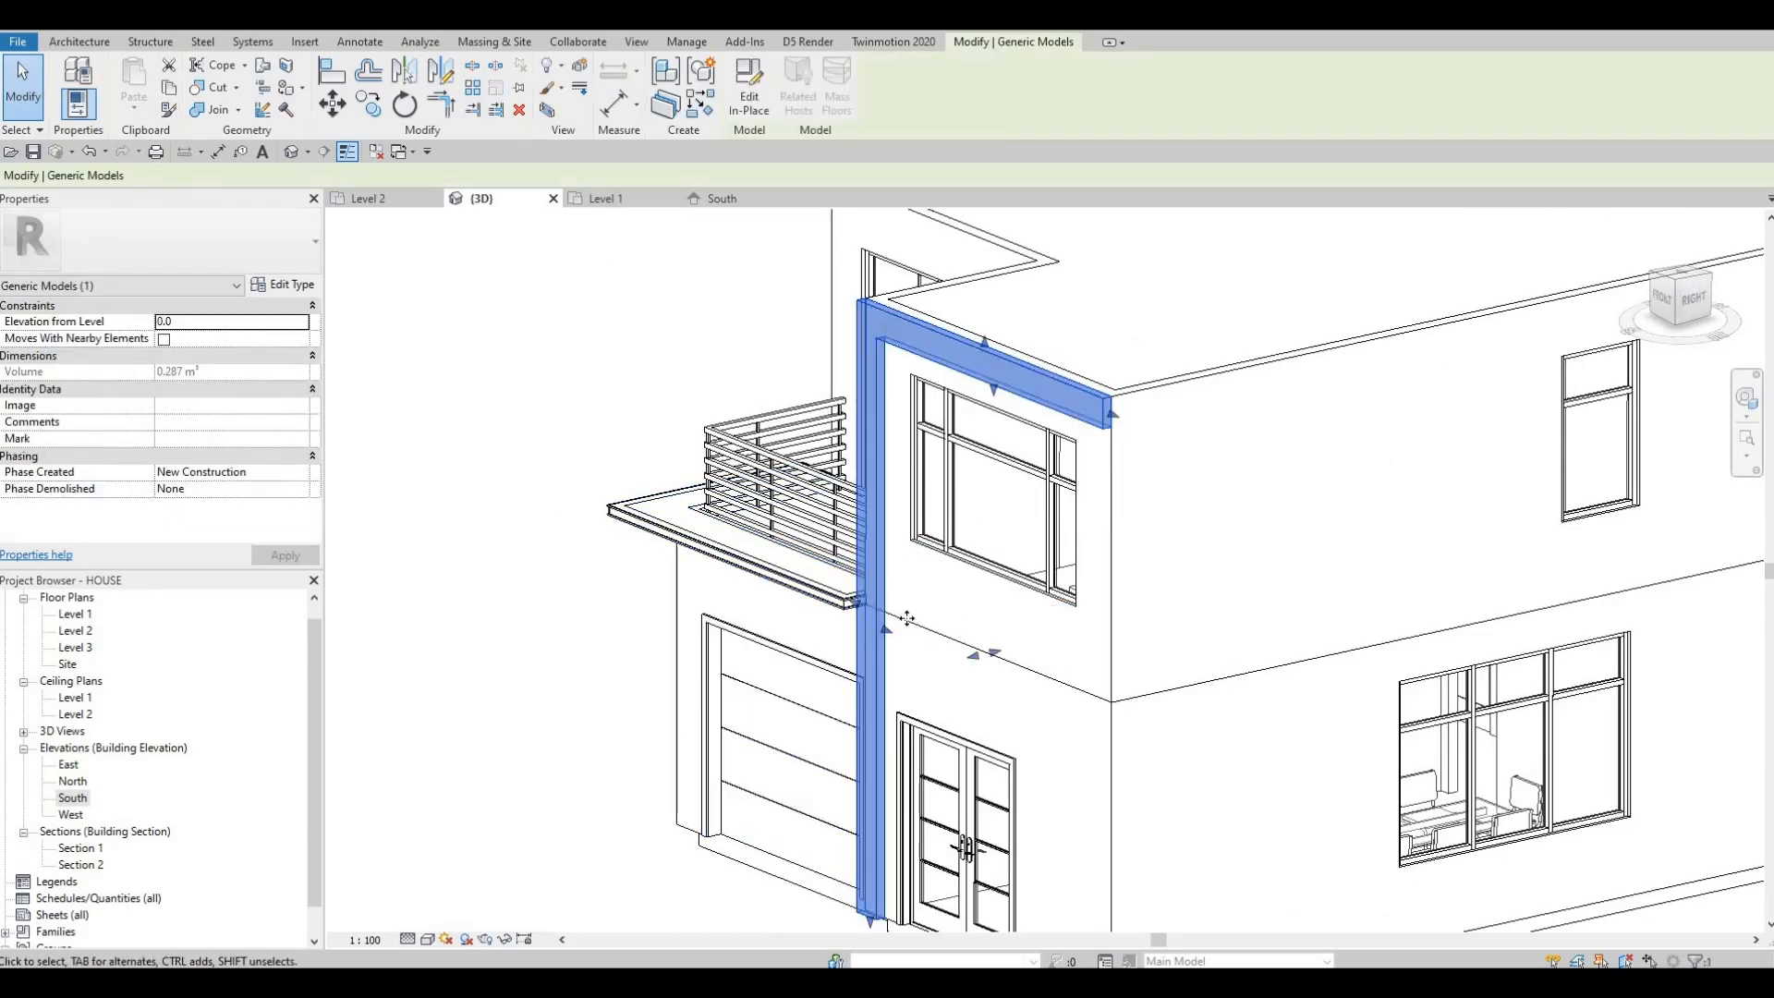
{"action": "left_click_drag", "start_coordinate": [970, 658], "coordinate": [883, 700]}
{"action": "middle_click_drag", "start_coordinate": [1244, 699], "coordinate": [951, 831], "text": "shift"}
{"action": "key", "text": "Escape"}
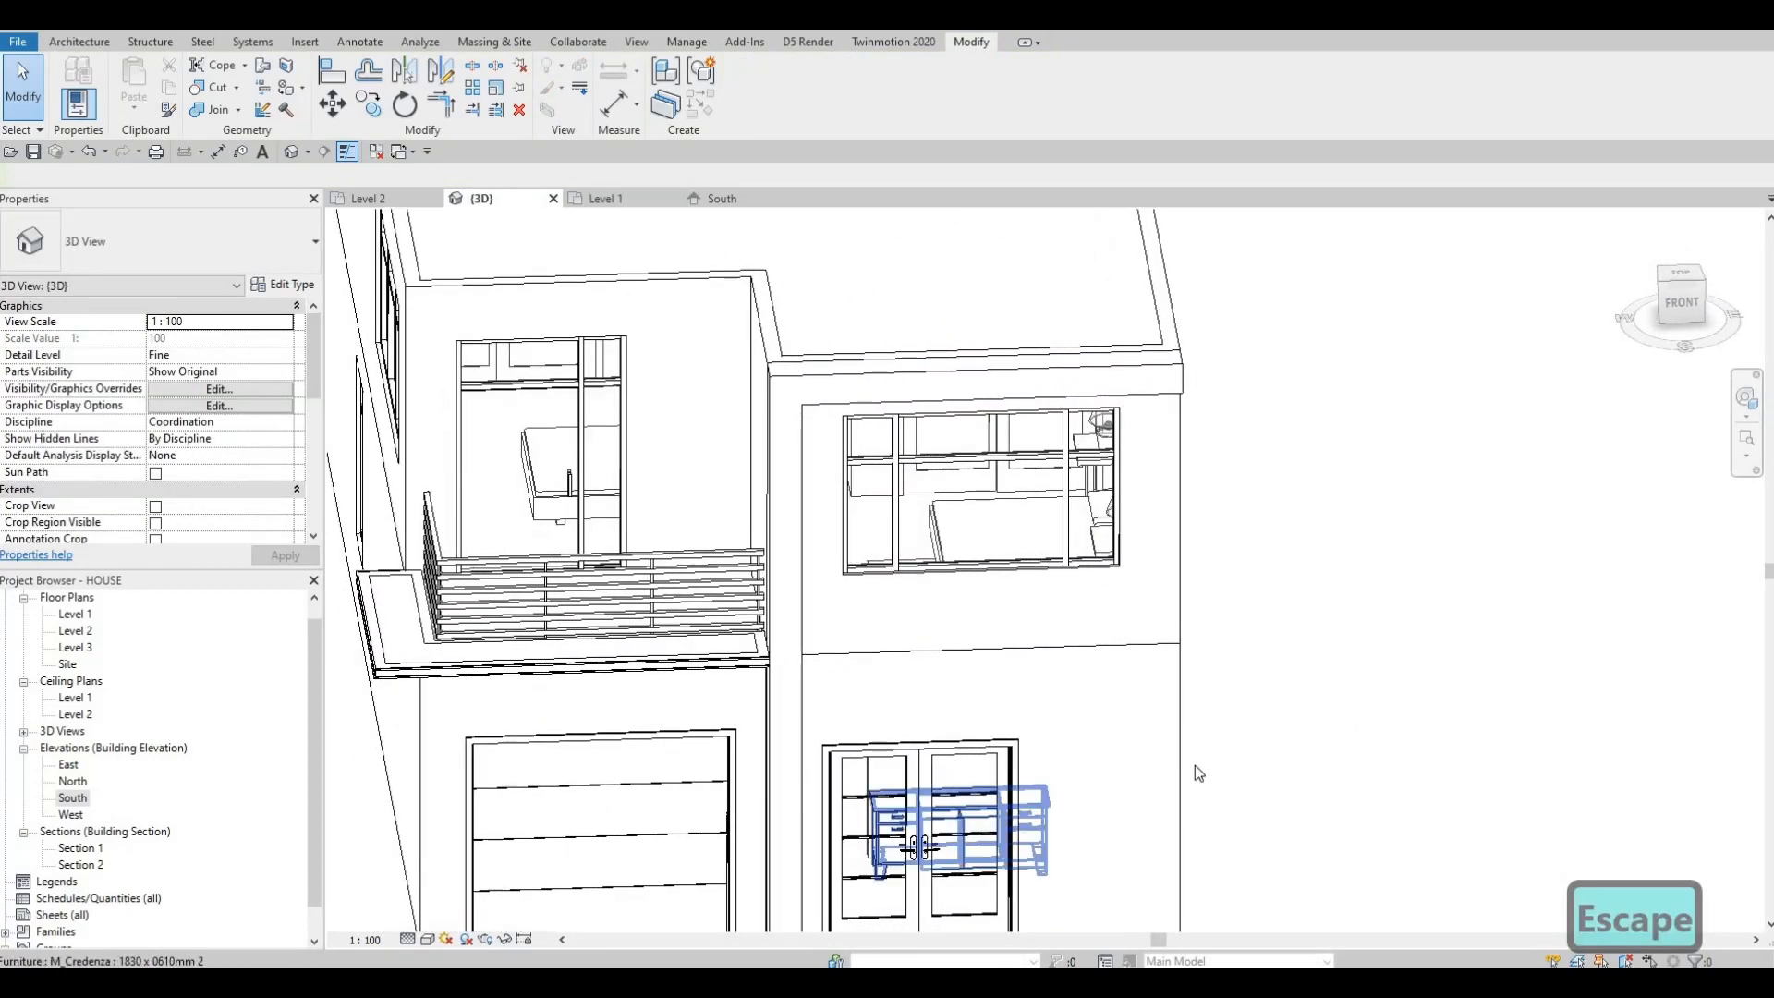
{"action": "middle_click_drag", "start_coordinate": [1192, 772], "coordinate": [831, 323], "text": "shift"}
{"action": "scroll", "coordinate": [1056, 616], "scroll_direction": "down", "scroll_amount": 5}
{"action": "scroll", "coordinate": [882, 305], "scroll_direction": "up", "scroll_amount": 3}
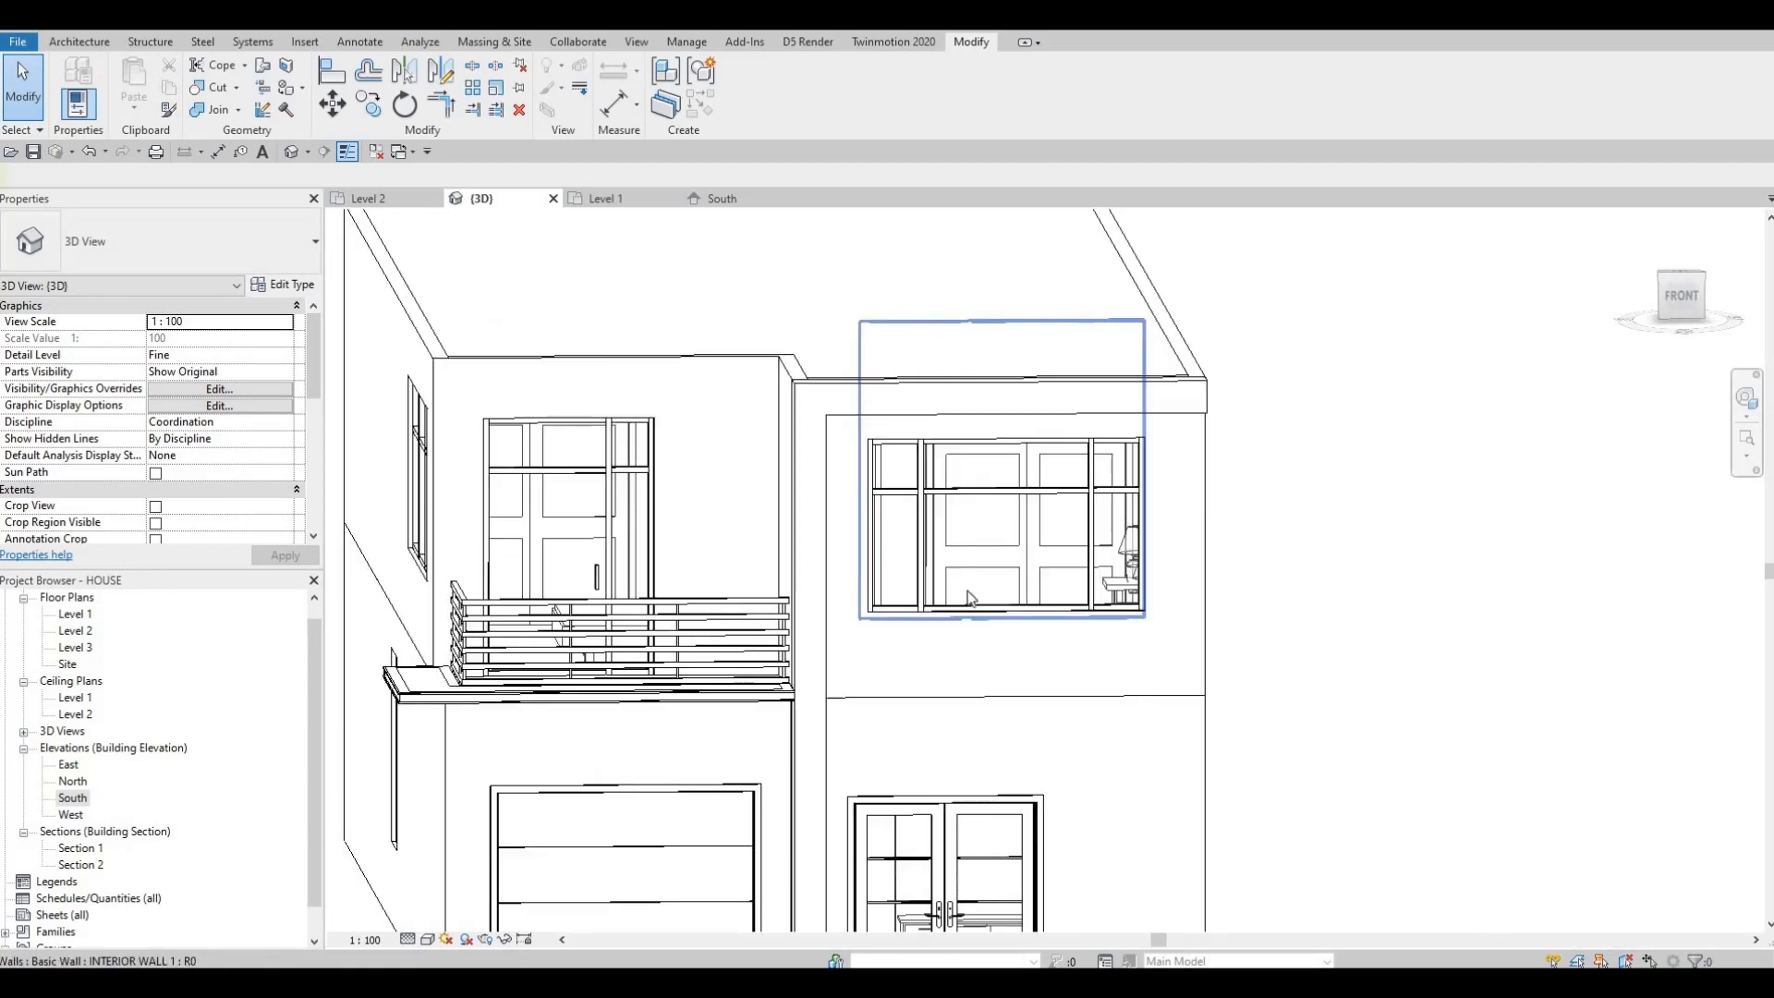
{"action": "middle_click_drag", "start_coordinate": [1085, 577], "coordinate": [962, 599], "text": "shift"}
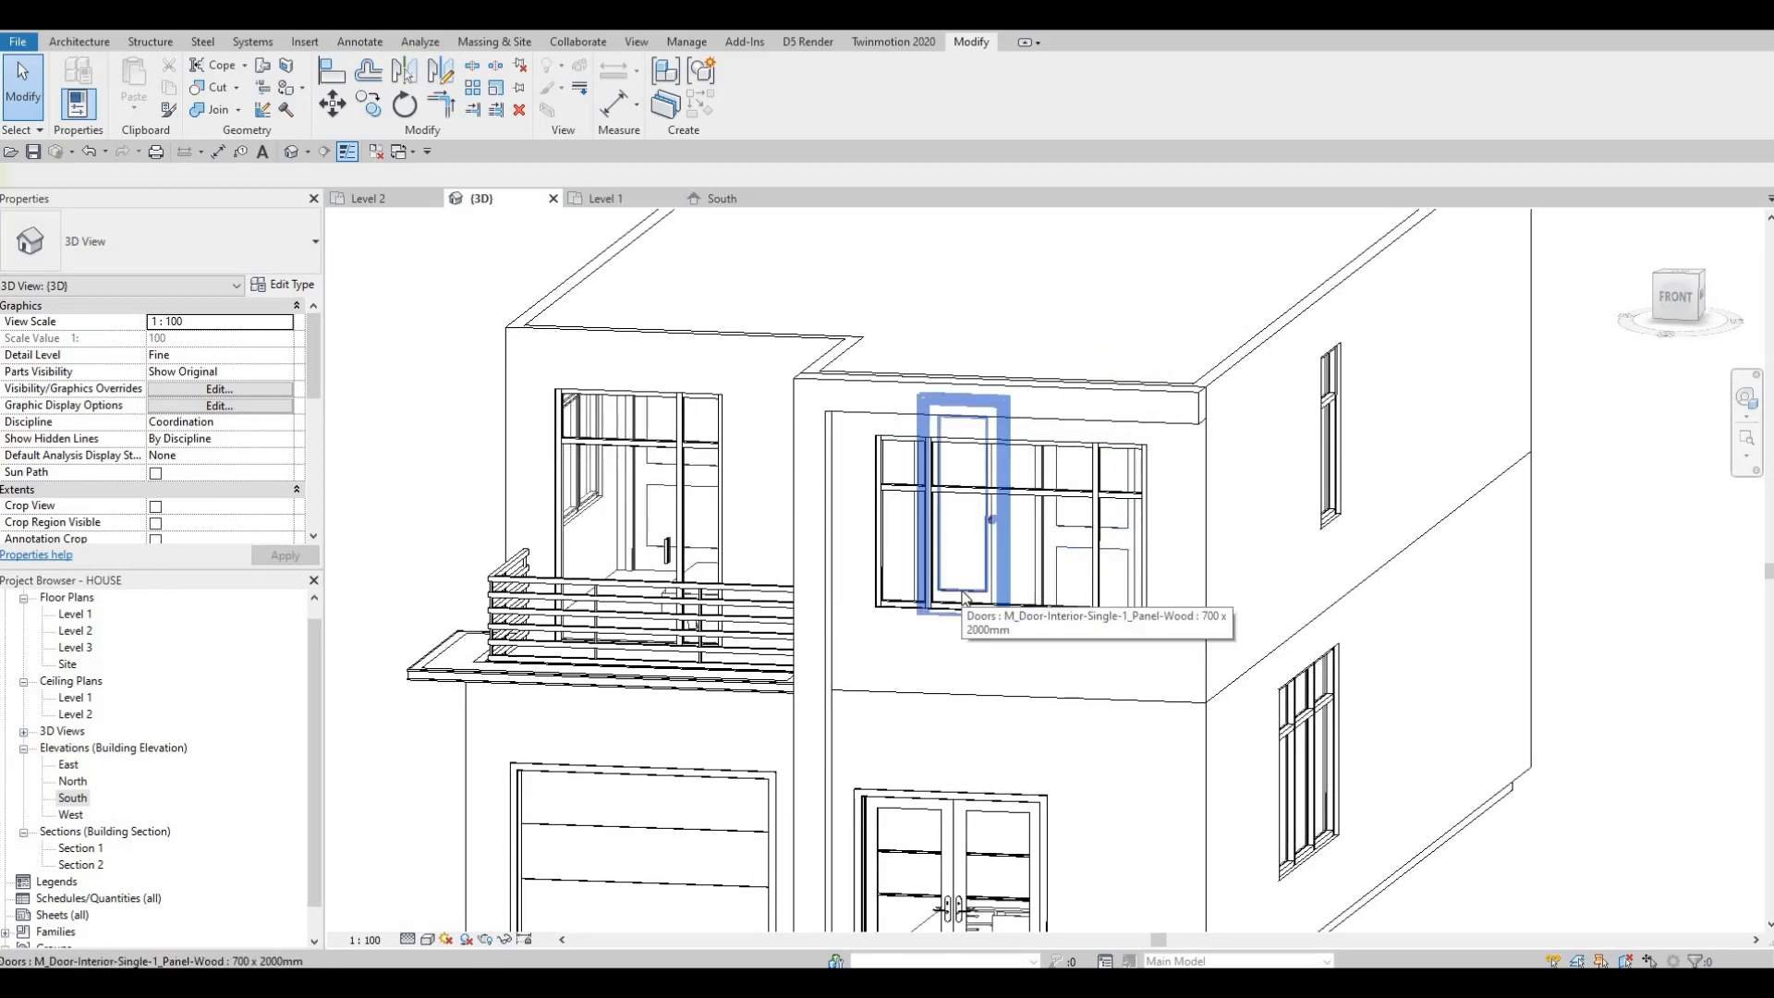
{"action": "middle_click_drag", "start_coordinate": [1066, 601], "coordinate": [849, 335], "text": "shift"}
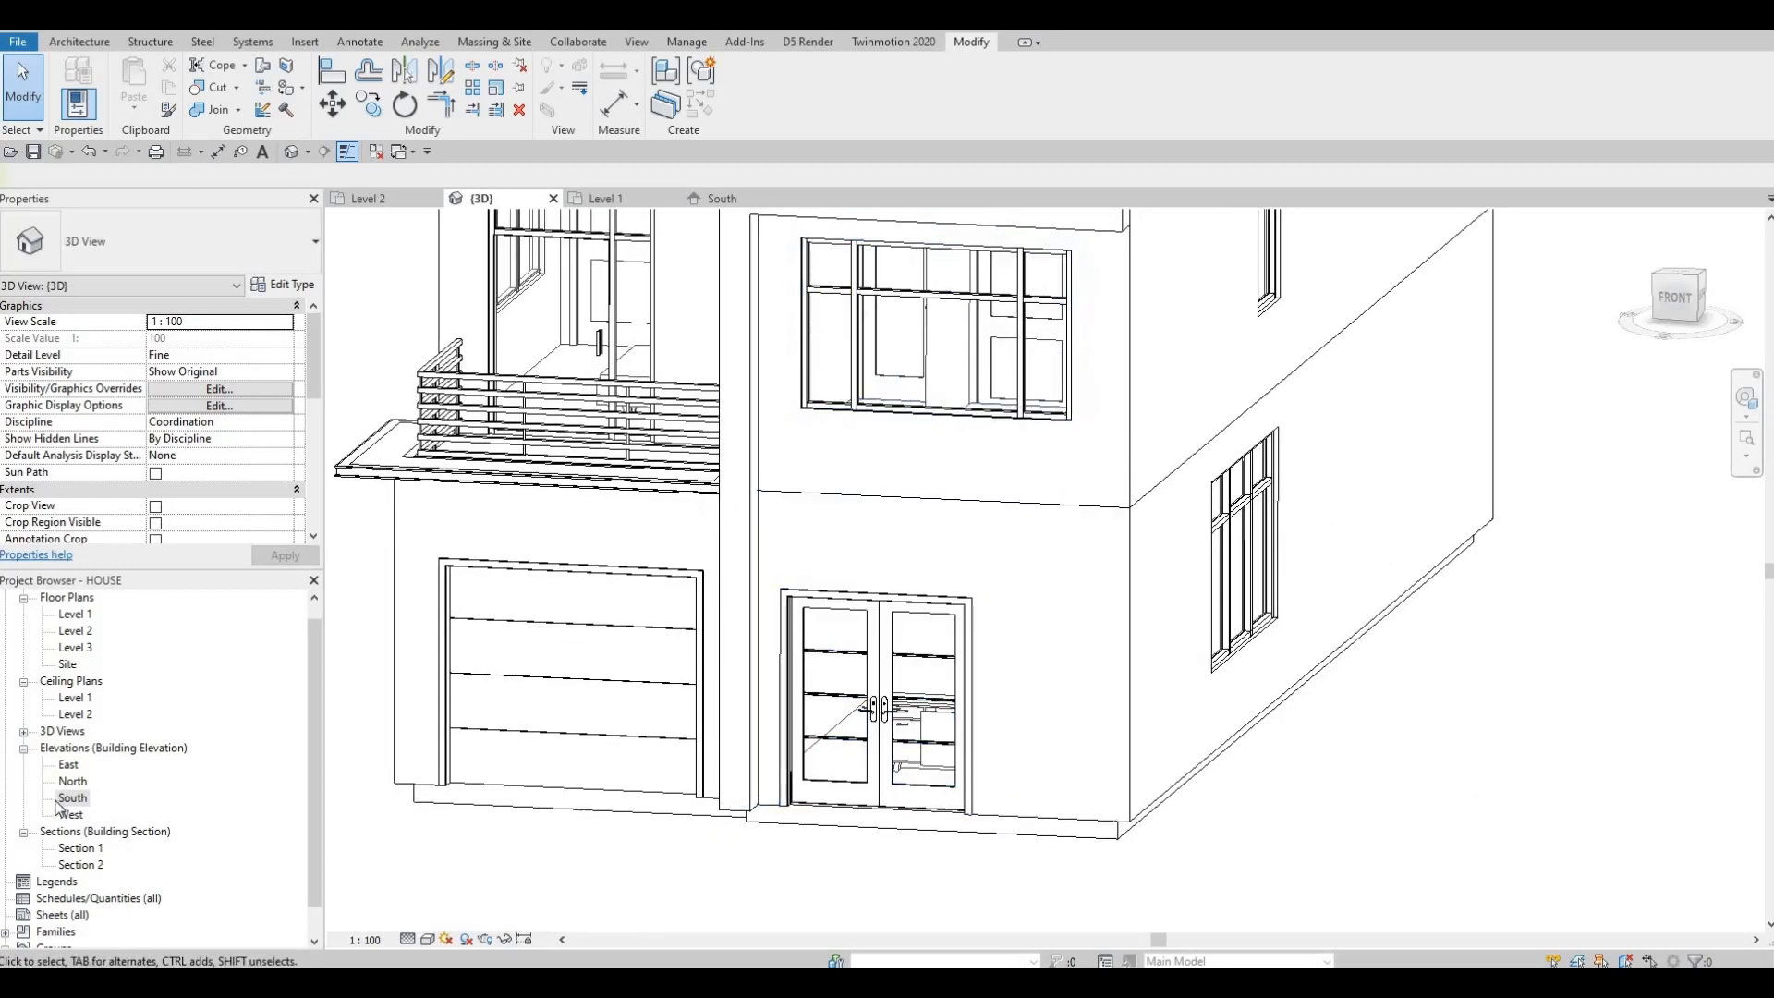
Open the South elevation view around the upper window beside the balcony
{"action": "double_click", "coordinate": [73, 800]}
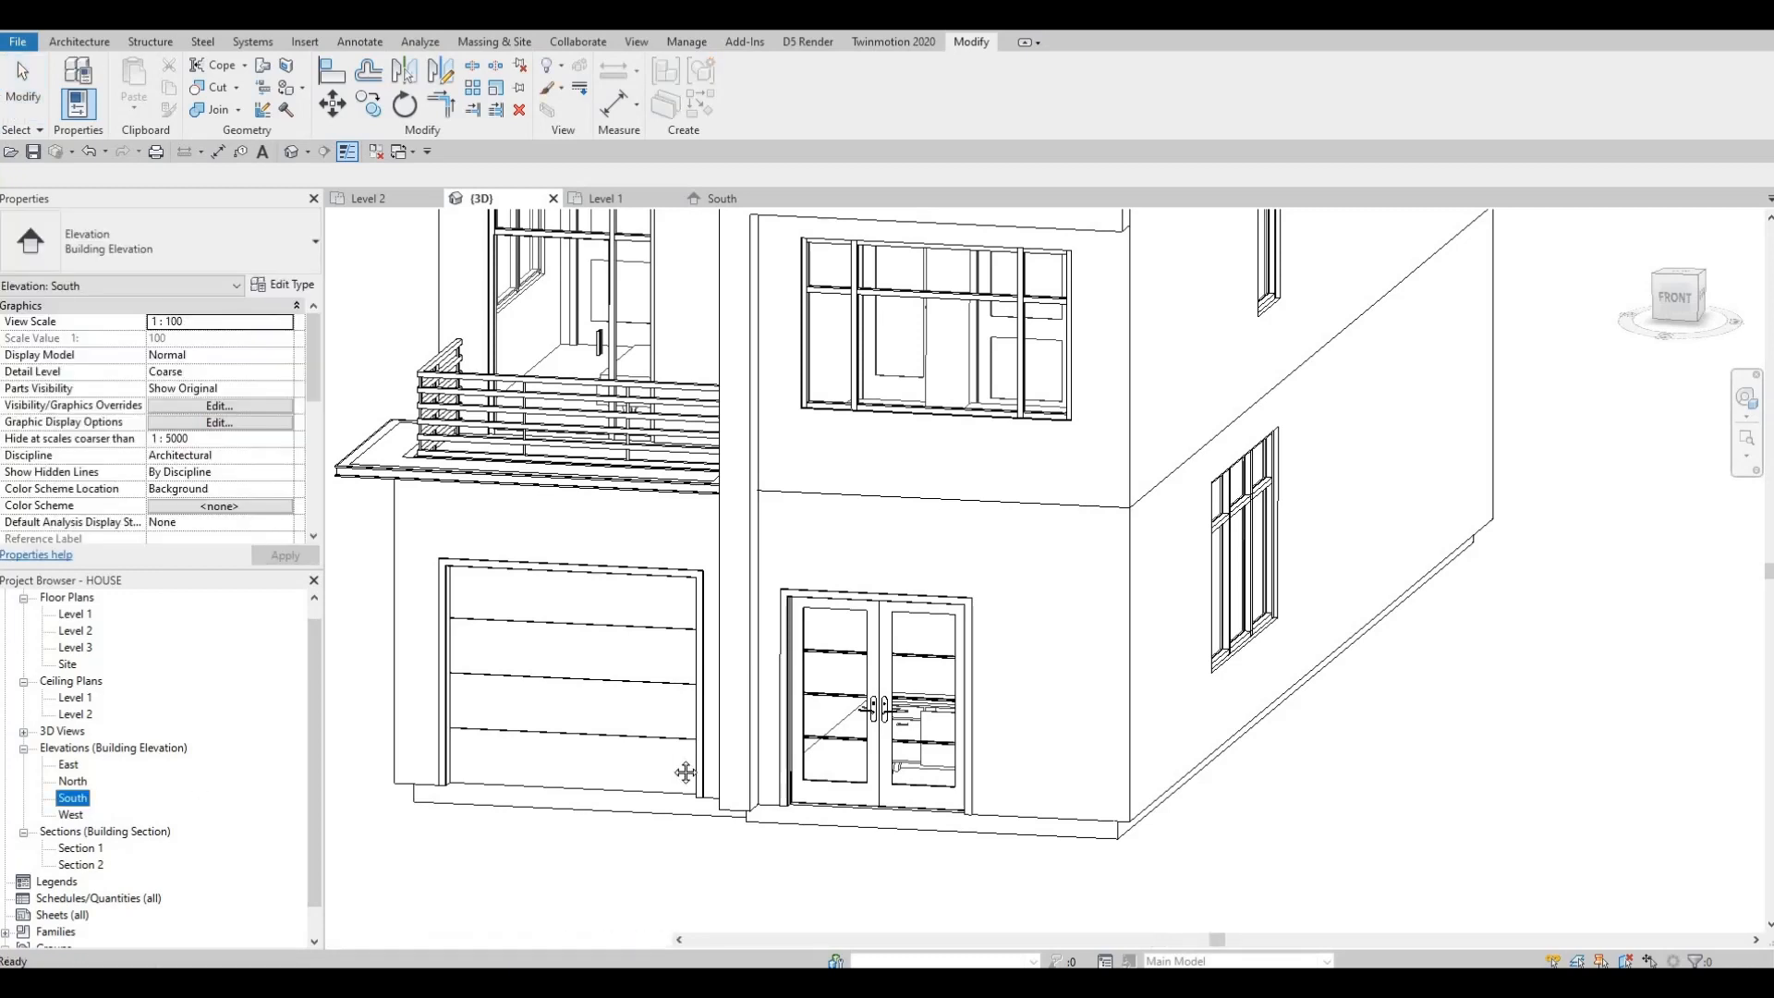
{"action": "scroll", "coordinate": [575, 462], "scroll_direction": "up", "scroll_amount": 5}
{"action": "scroll", "coordinate": [591, 462], "scroll_direction": "up", "scroll_amount": 2}
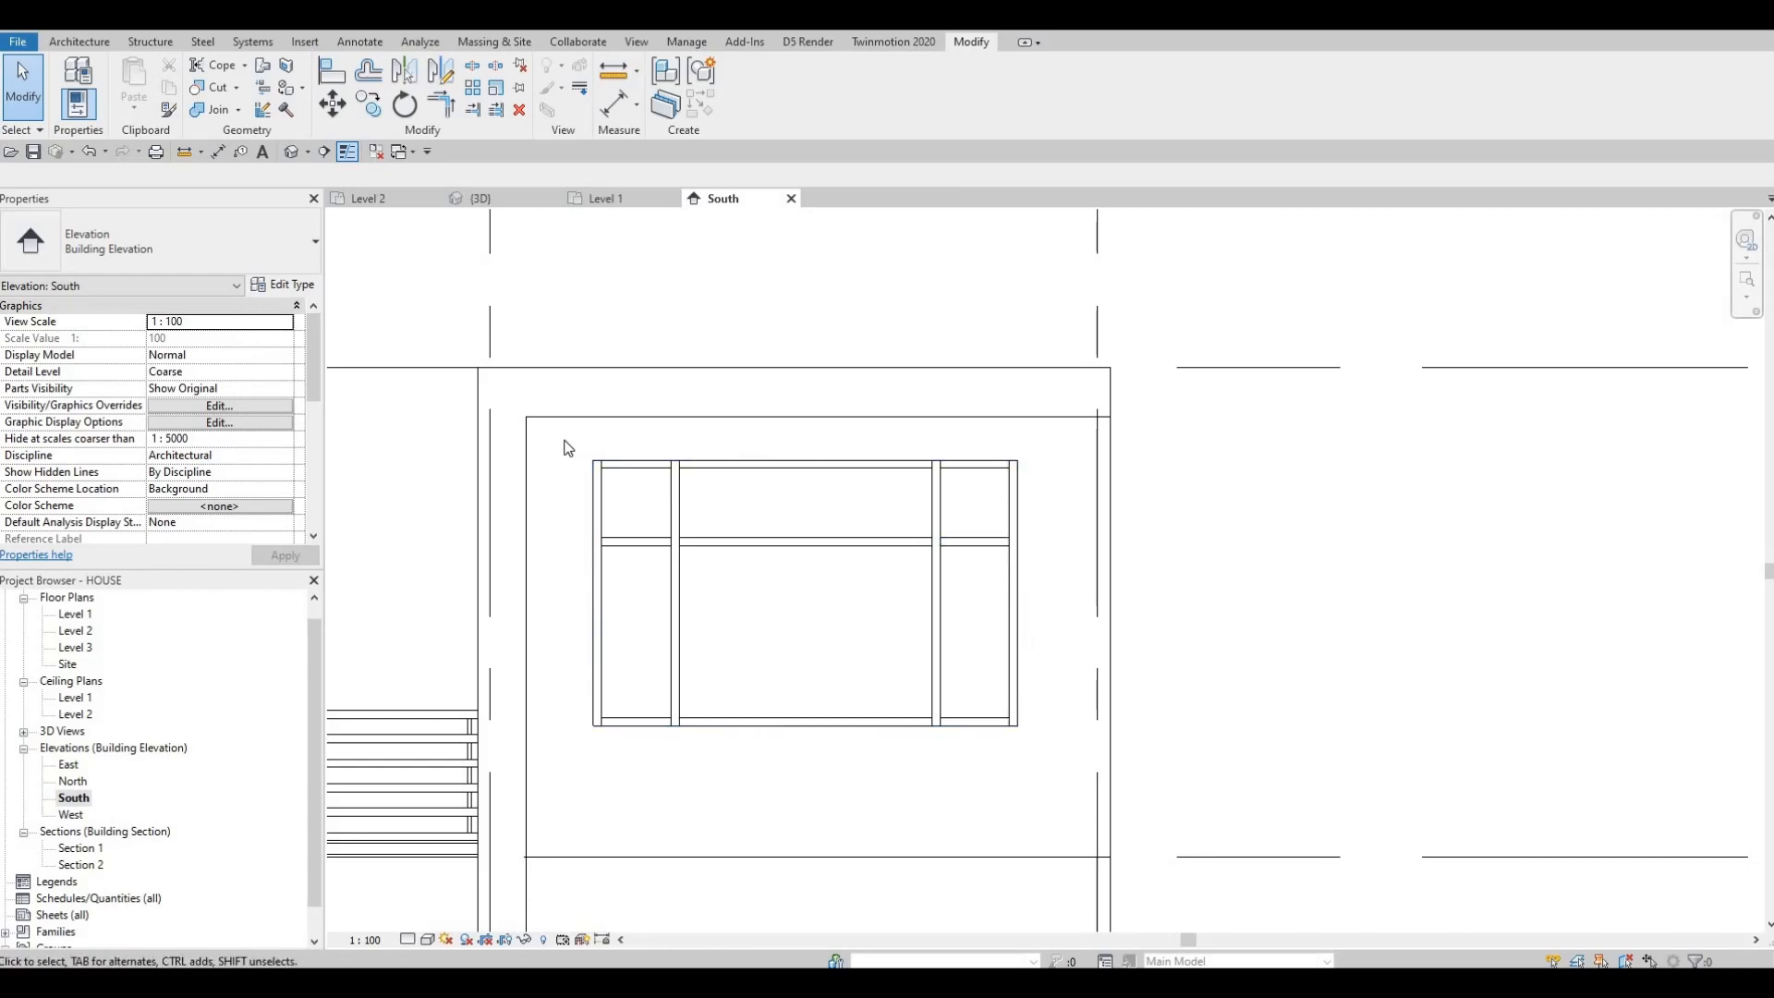
{"action": "left_click_drag", "start_coordinate": [551, 312], "coordinate": [1006, 779]}
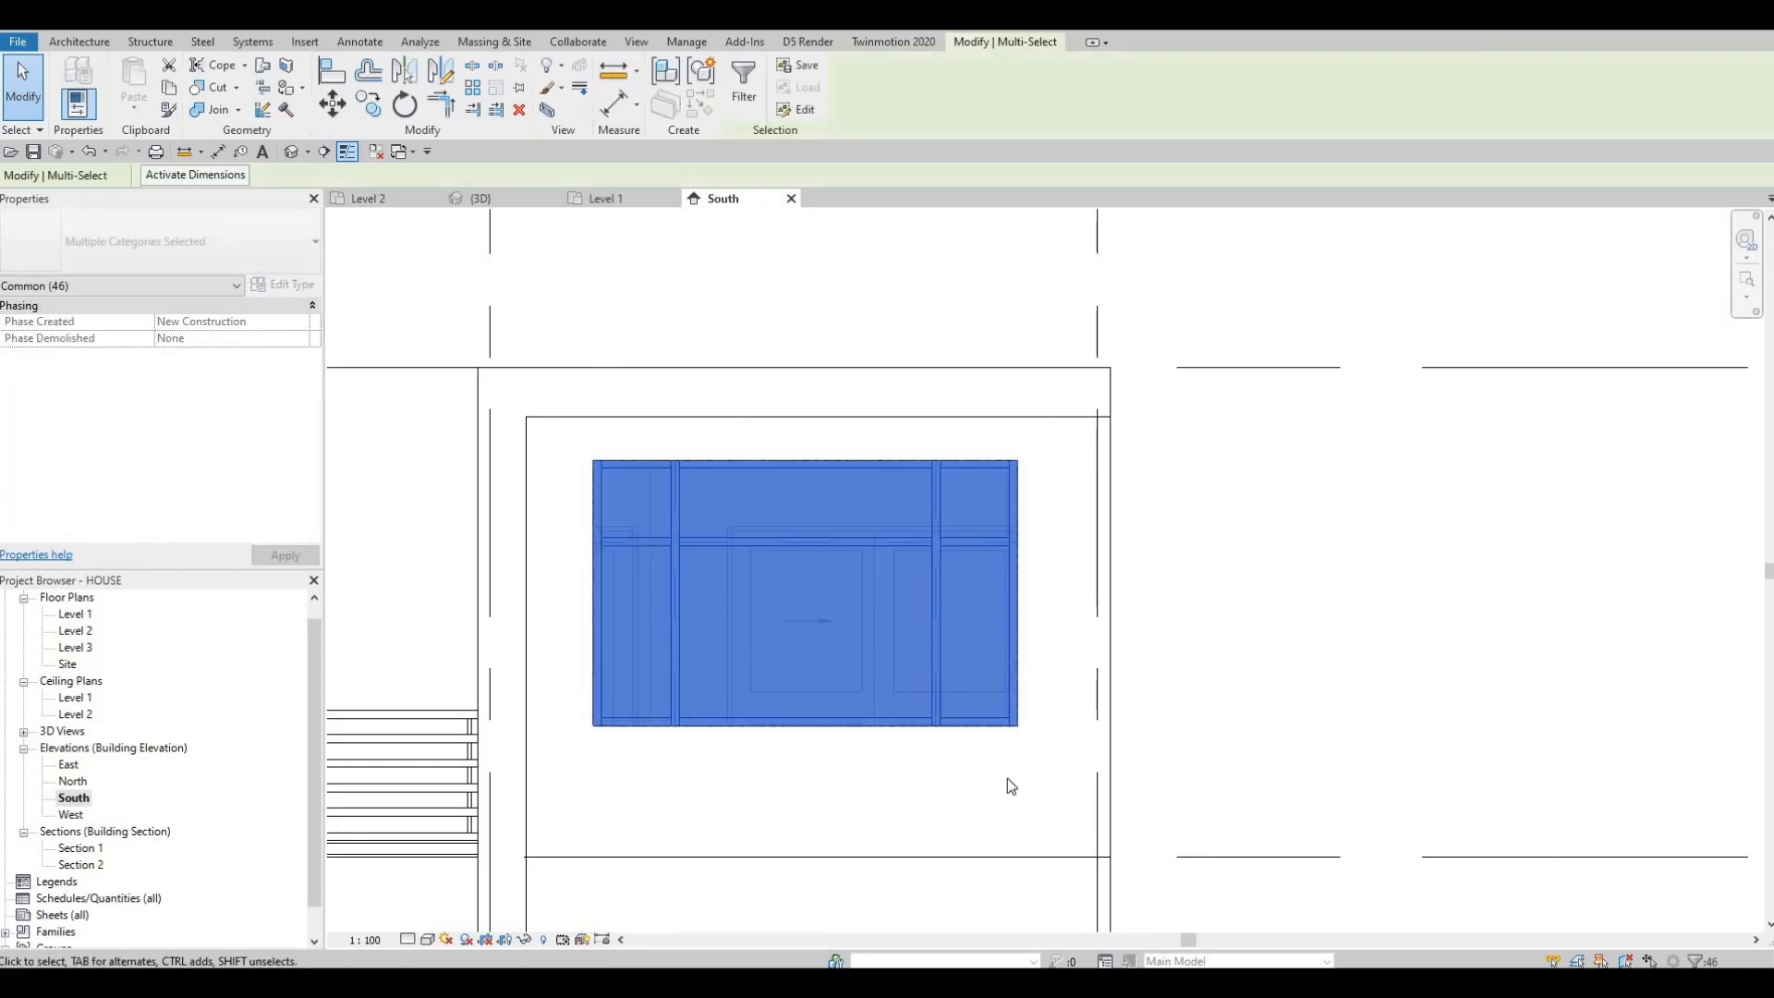
{"action": "key", "text": "Escape"}
{"action": "key", "text": "Escape"}
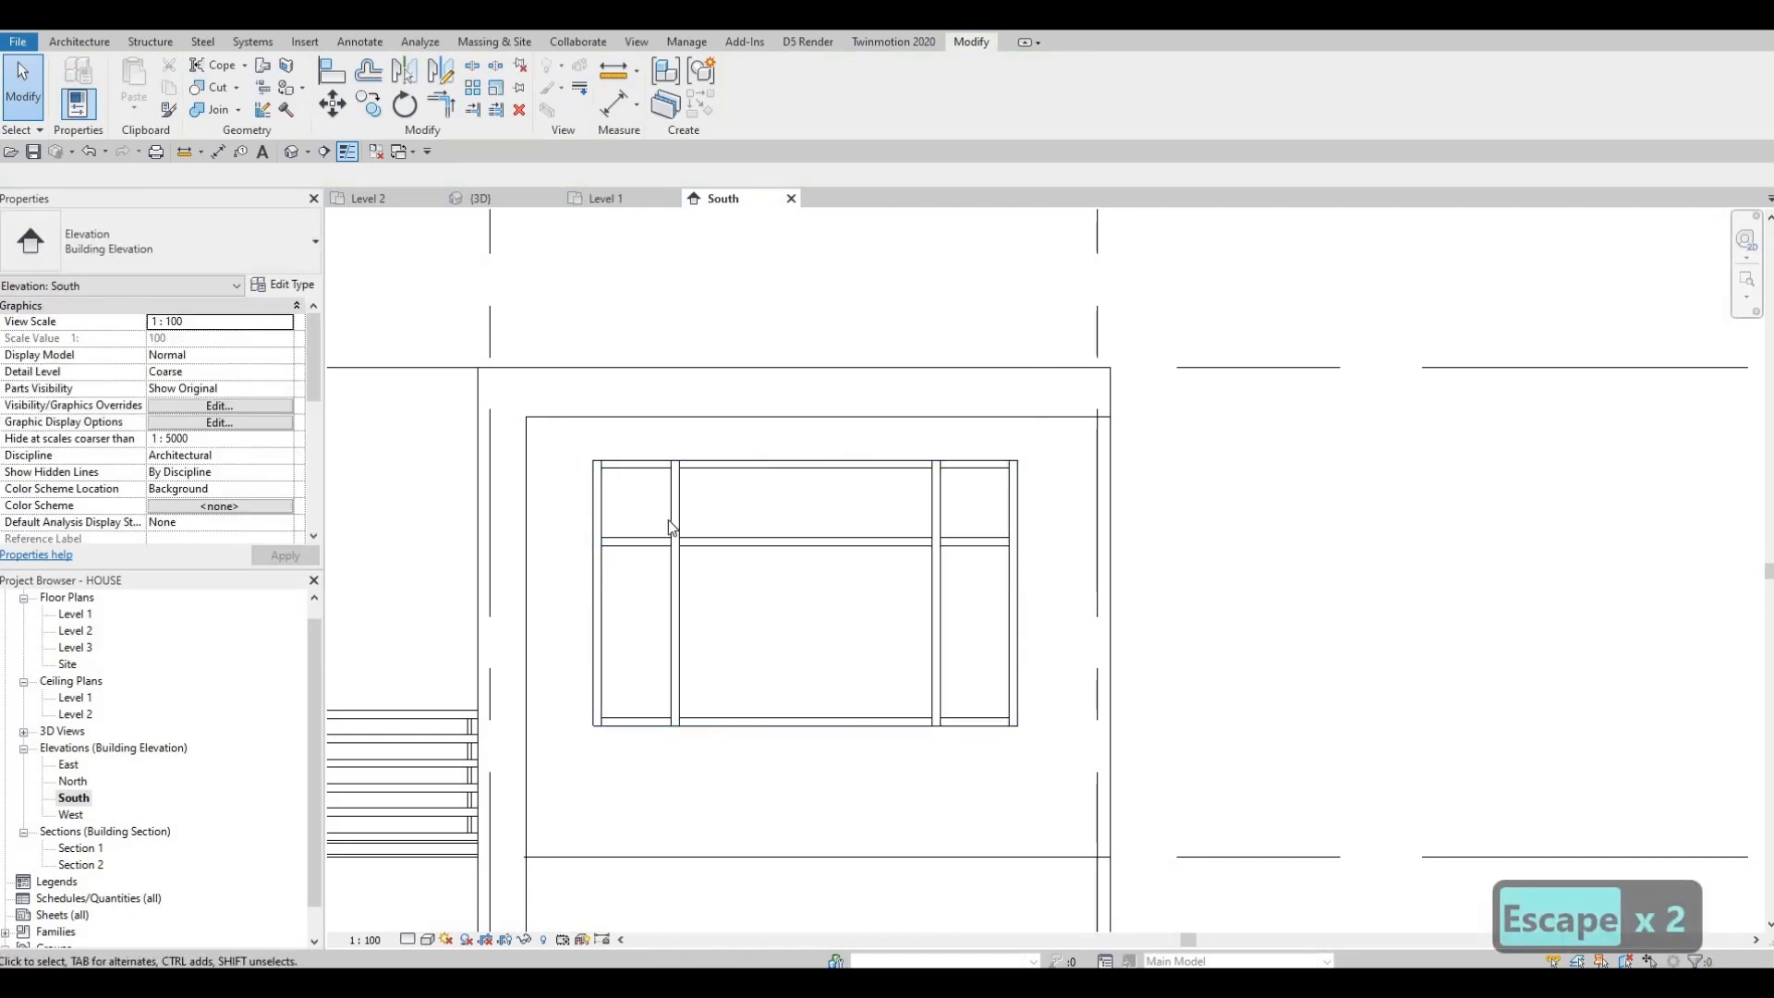
Select the complete upper window beside the balcony and nudge it sideways away from the balcony, toward the building's outer edge
{"action": "left_click_drag", "start_coordinate": [563, 443], "coordinate": [1044, 793]}
{"action": "key", "text": "Right"}
{"action": "key", "text": "Right"}
{"action": "key", "text": "Right"}
{"action": "key", "text": "Right"}
{"action": "key", "text": "Right"}
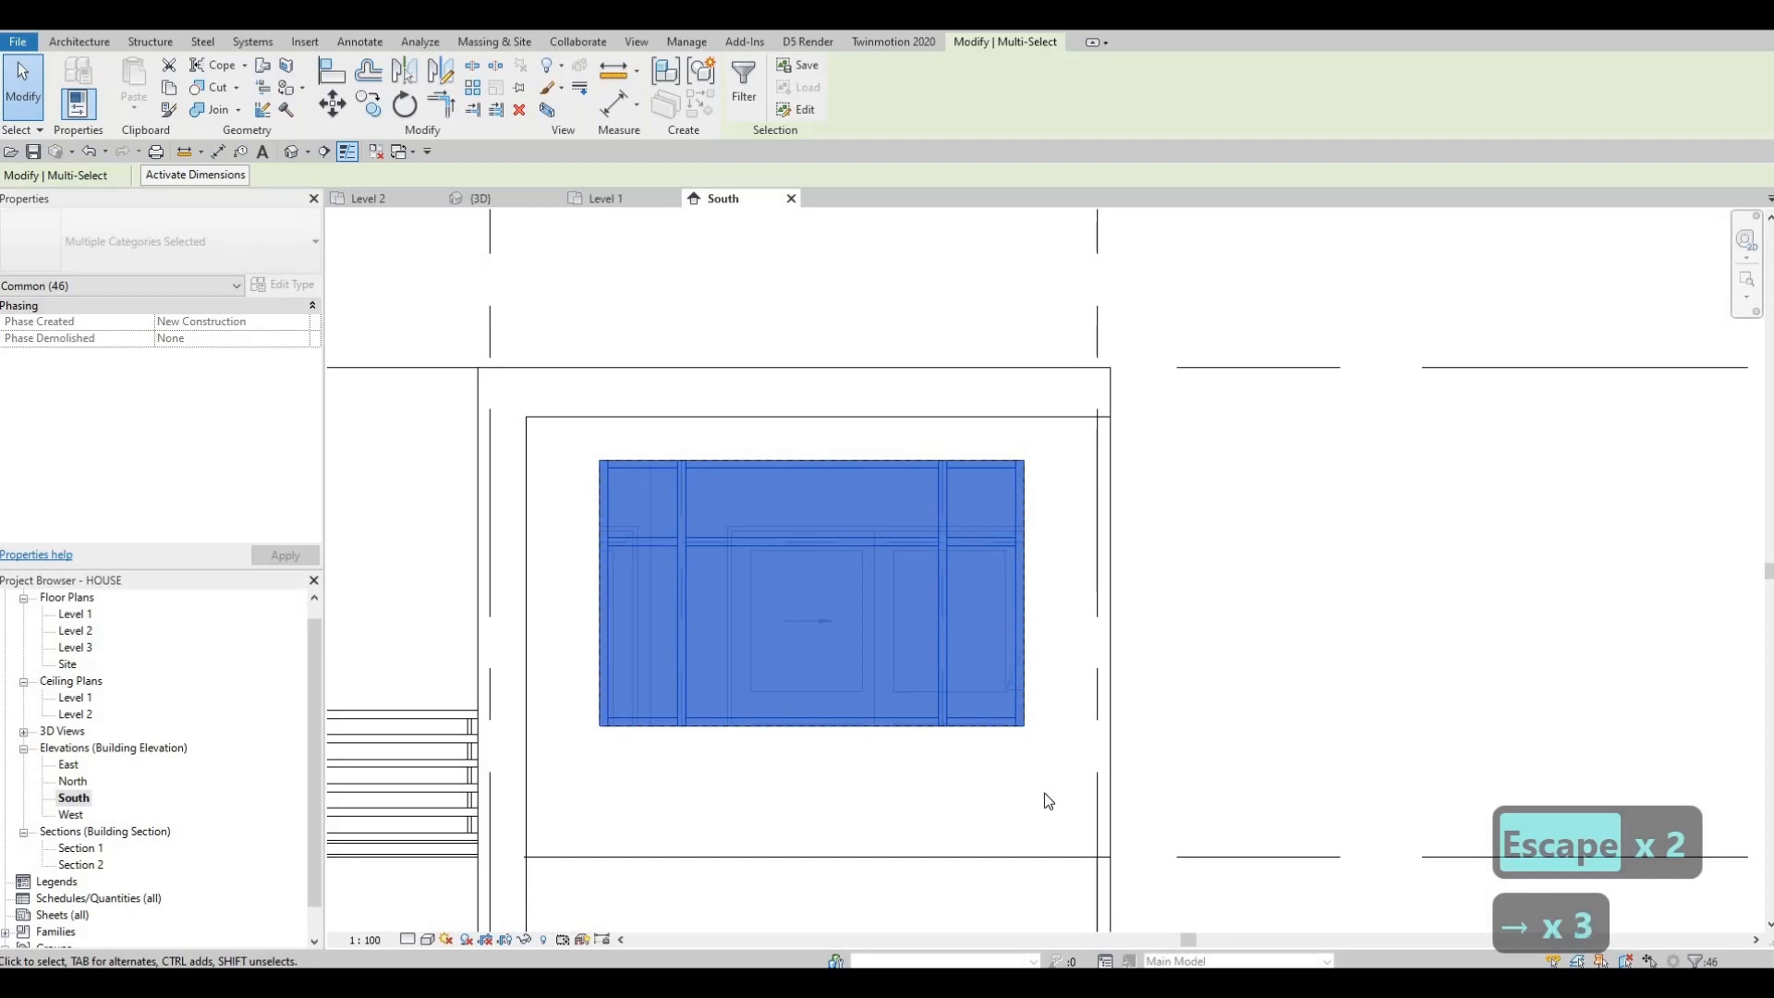
{"action": "key", "text": "Down"}
{"action": "key", "text": "Down"}
{"action": "key", "text": "Down"}
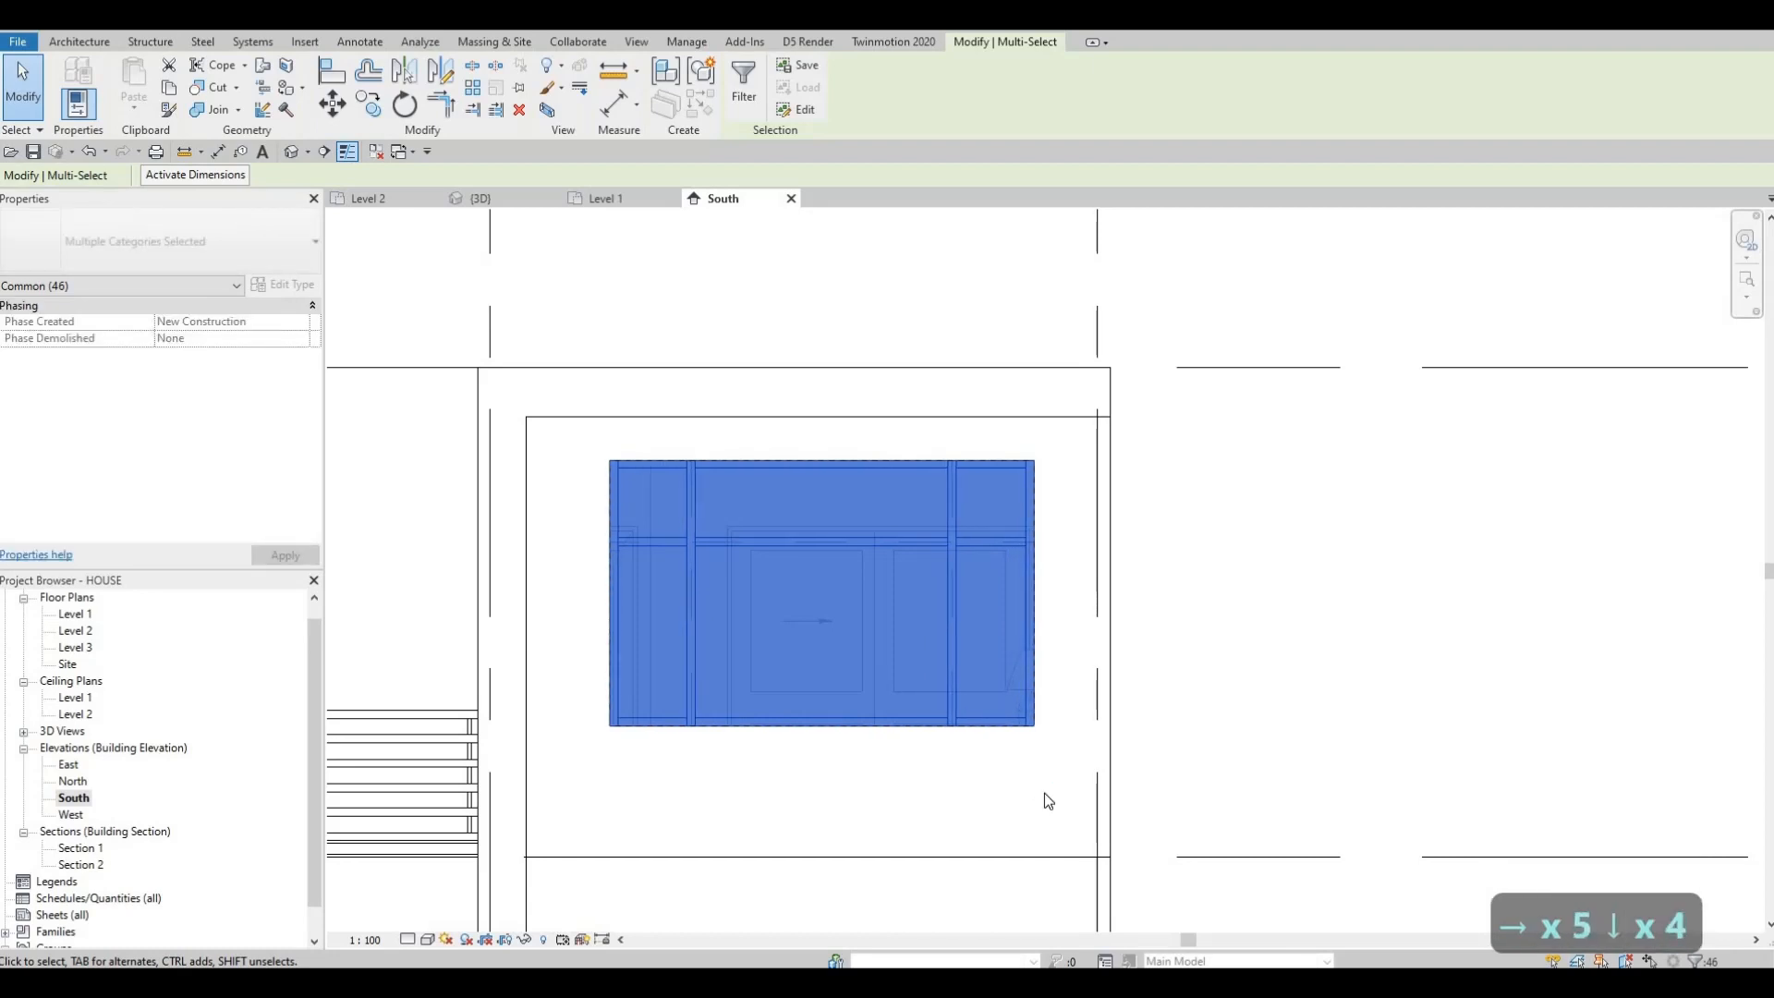
{"action": "key", "text": "Right"}
{"action": "key", "text": "Right"}
{"action": "key", "text": "Right"}
{"action": "key", "text": "Right"}
{"action": "key", "text": "Right"}
{"action": "key", "text": "Right"}
{"action": "key", "text": "Right"}
{"action": "key", "text": "Right"}
{"action": "key", "text": "Right"}
{"action": "key", "text": "Right"}
{"action": "key", "text": "Right"}
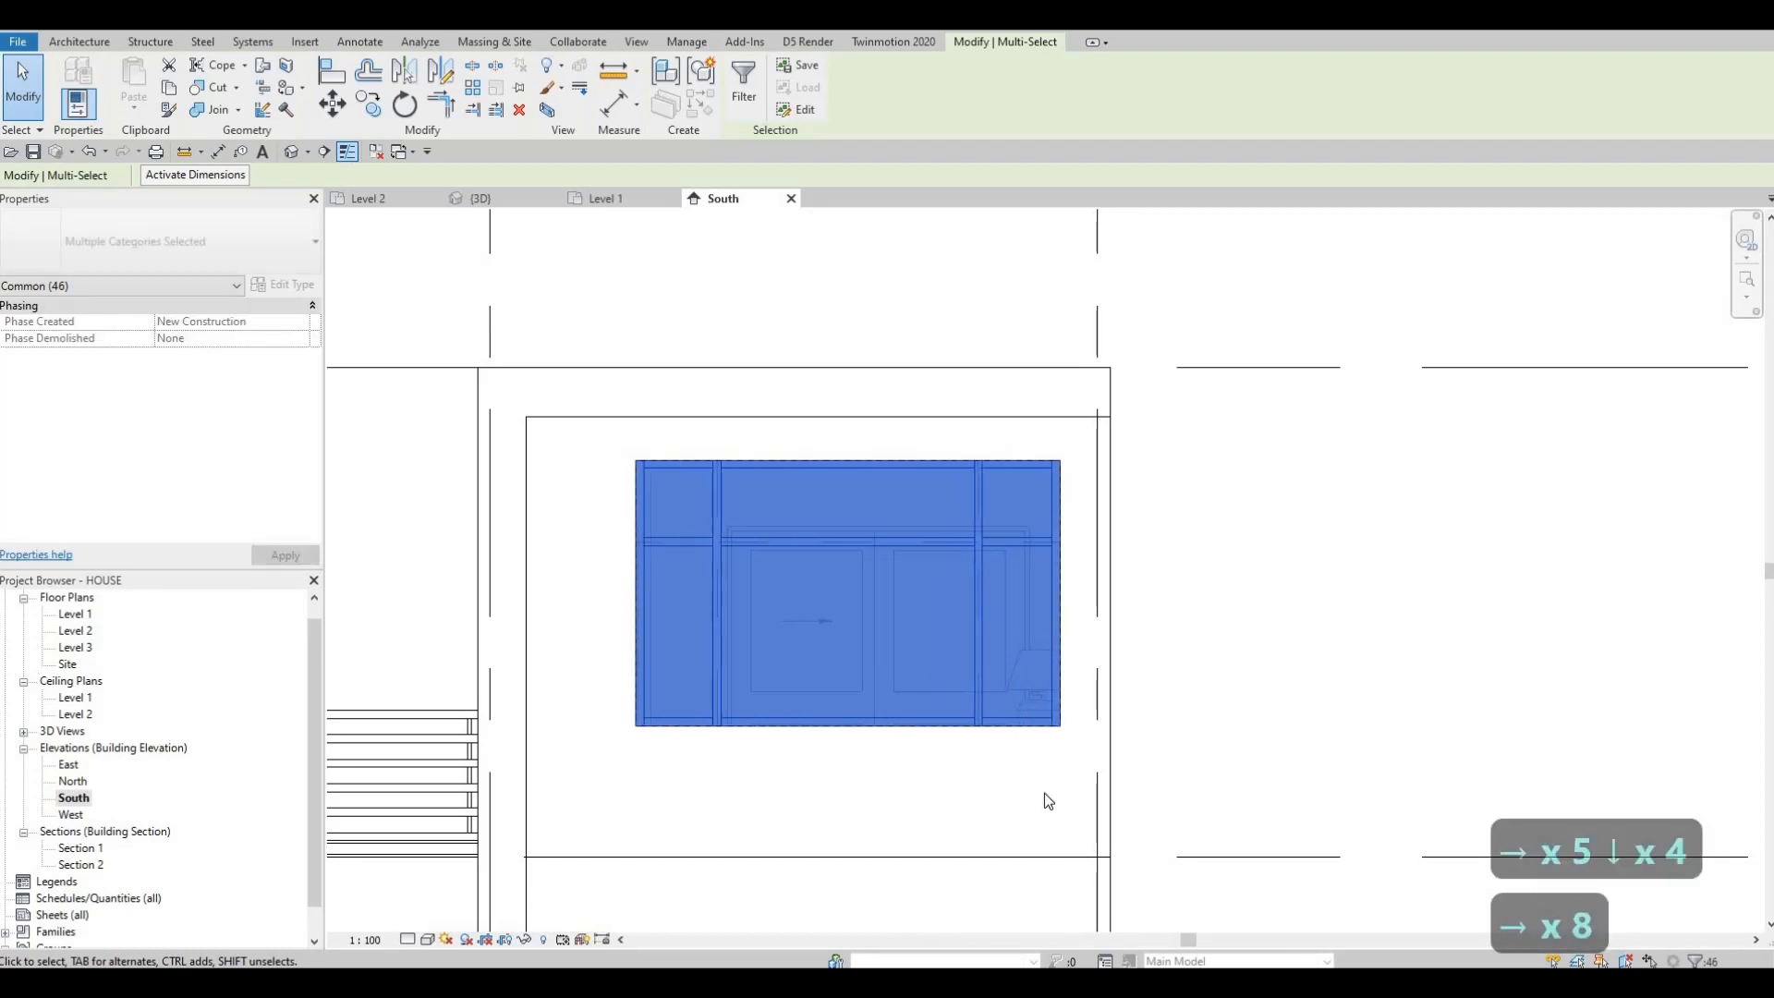
Undo the last sideways nudges of the upper window and clear the selection
{"action": "key", "text": "Left"}
{"action": "key", "text": "Left"}
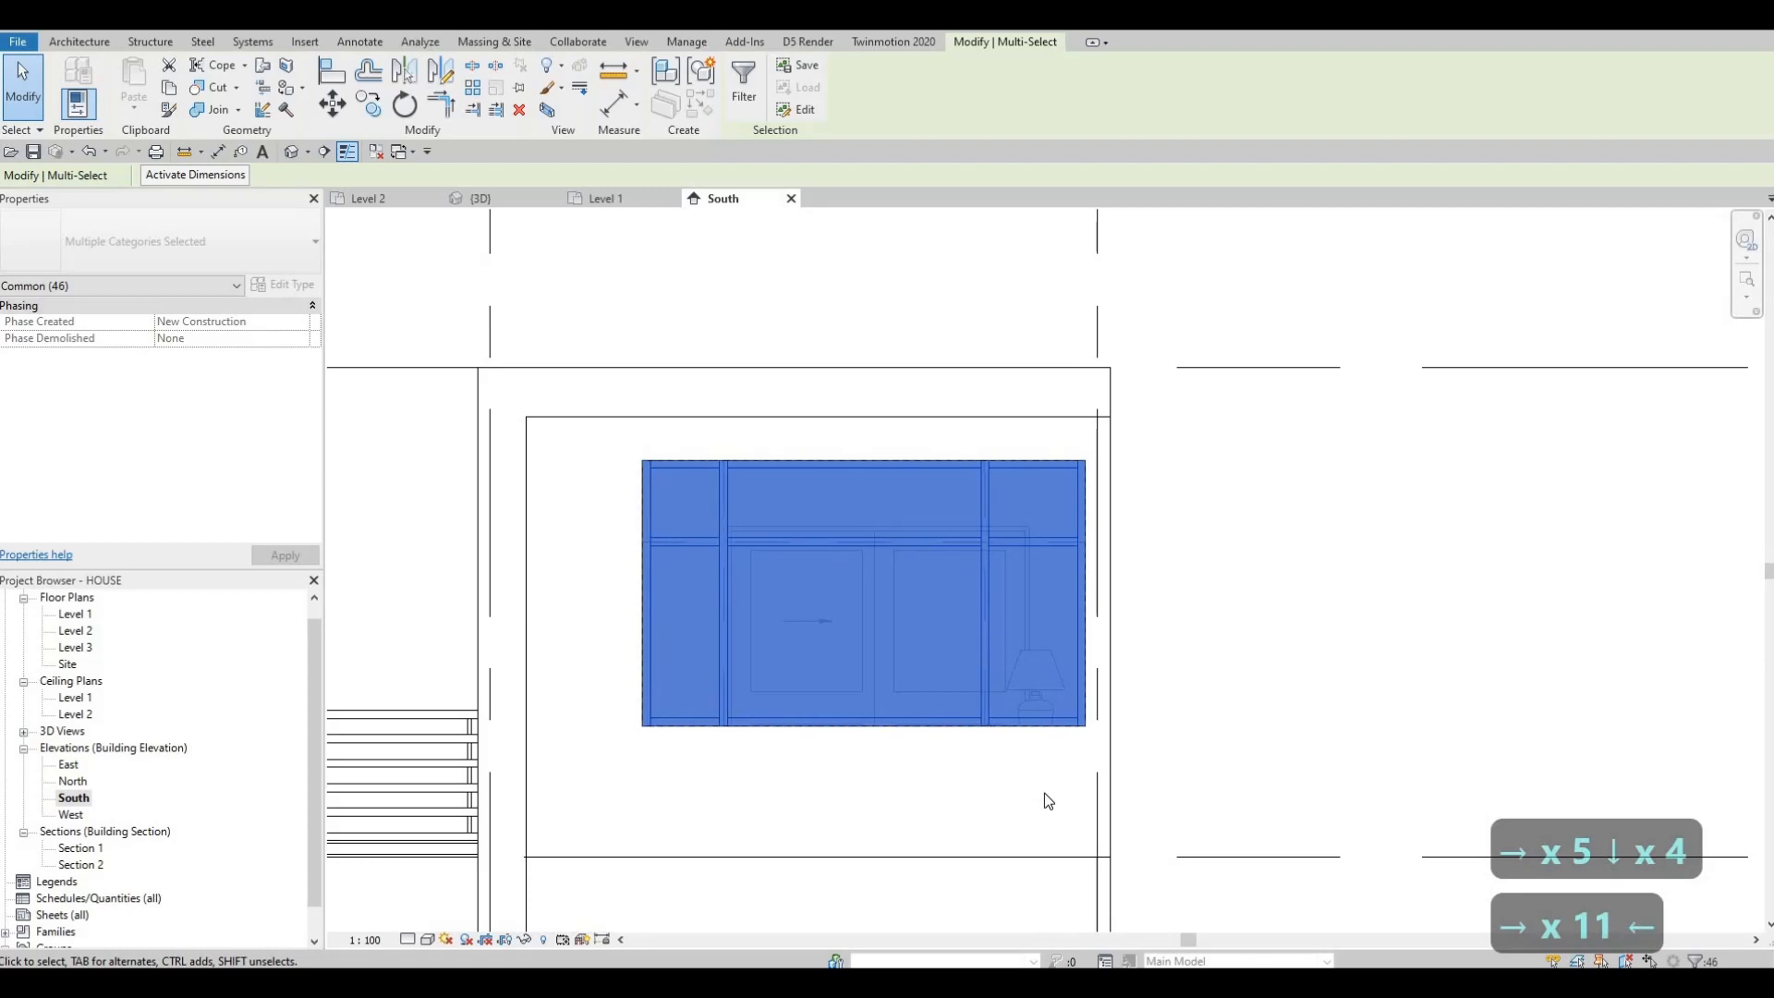
{"action": "key", "text": "ctrl+z"}
{"action": "key", "text": "ctrl+z"}
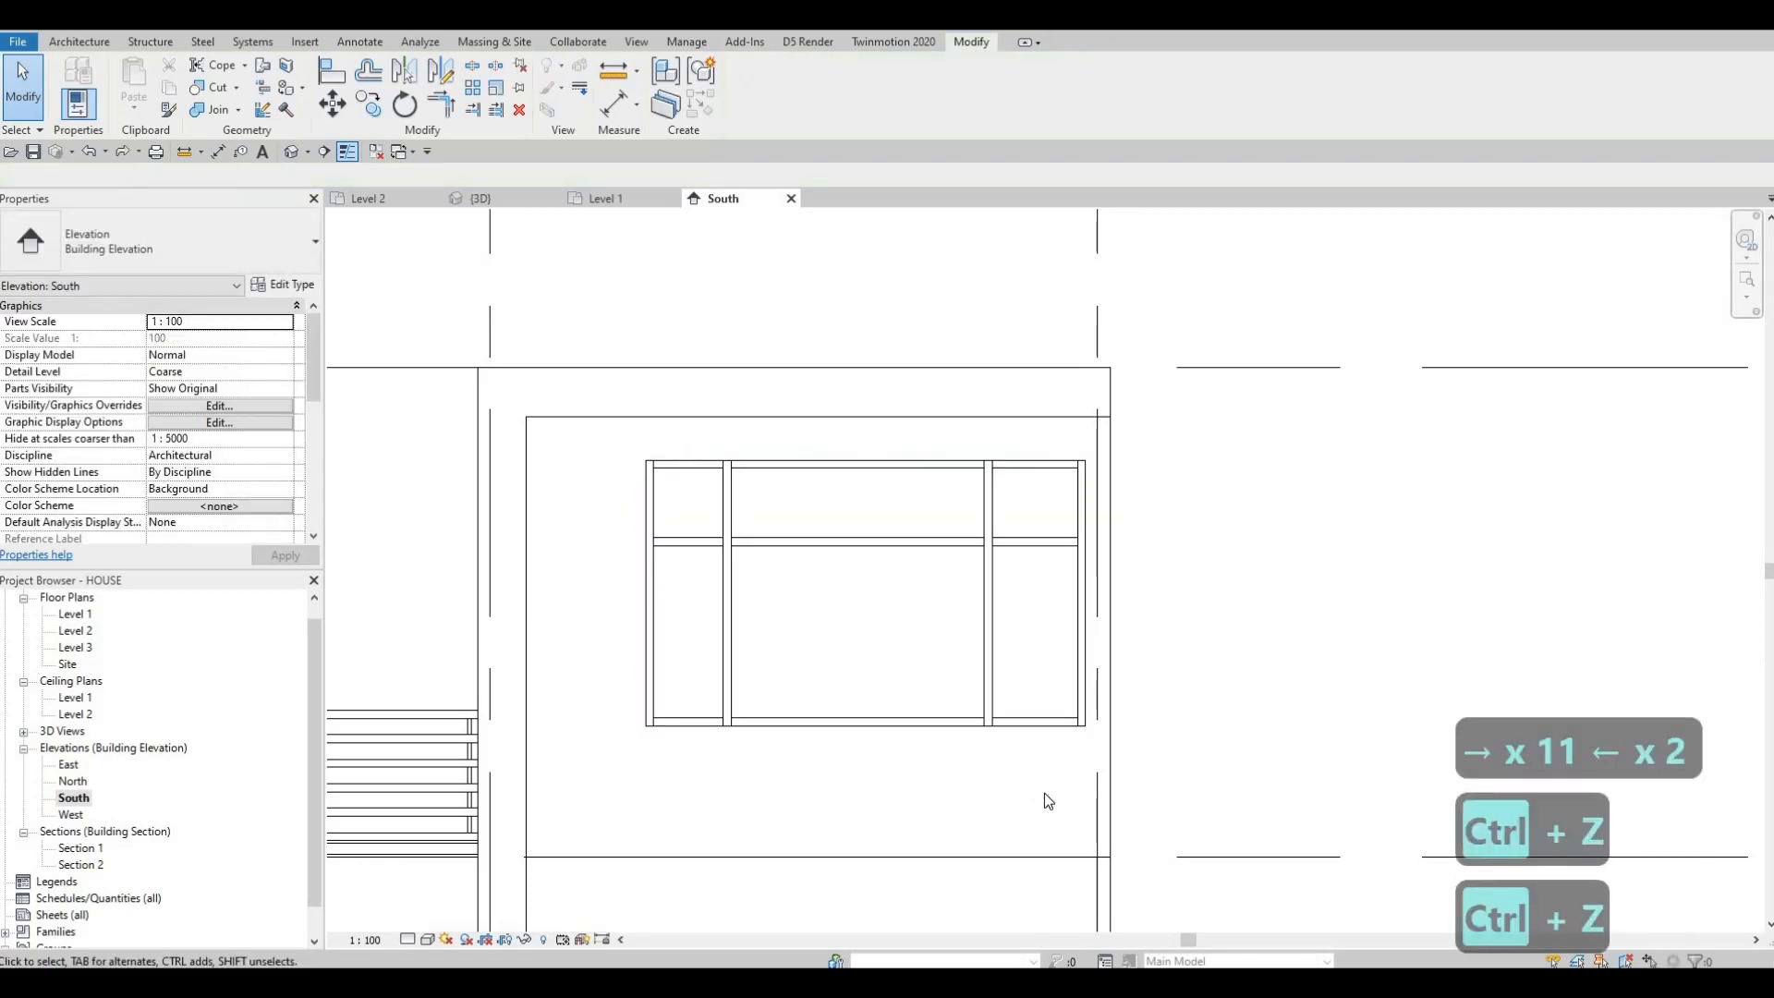
{"action": "key", "text": "ctrl+z"}
{"action": "key", "text": "Escape"}
{"action": "key", "text": "Escape"}
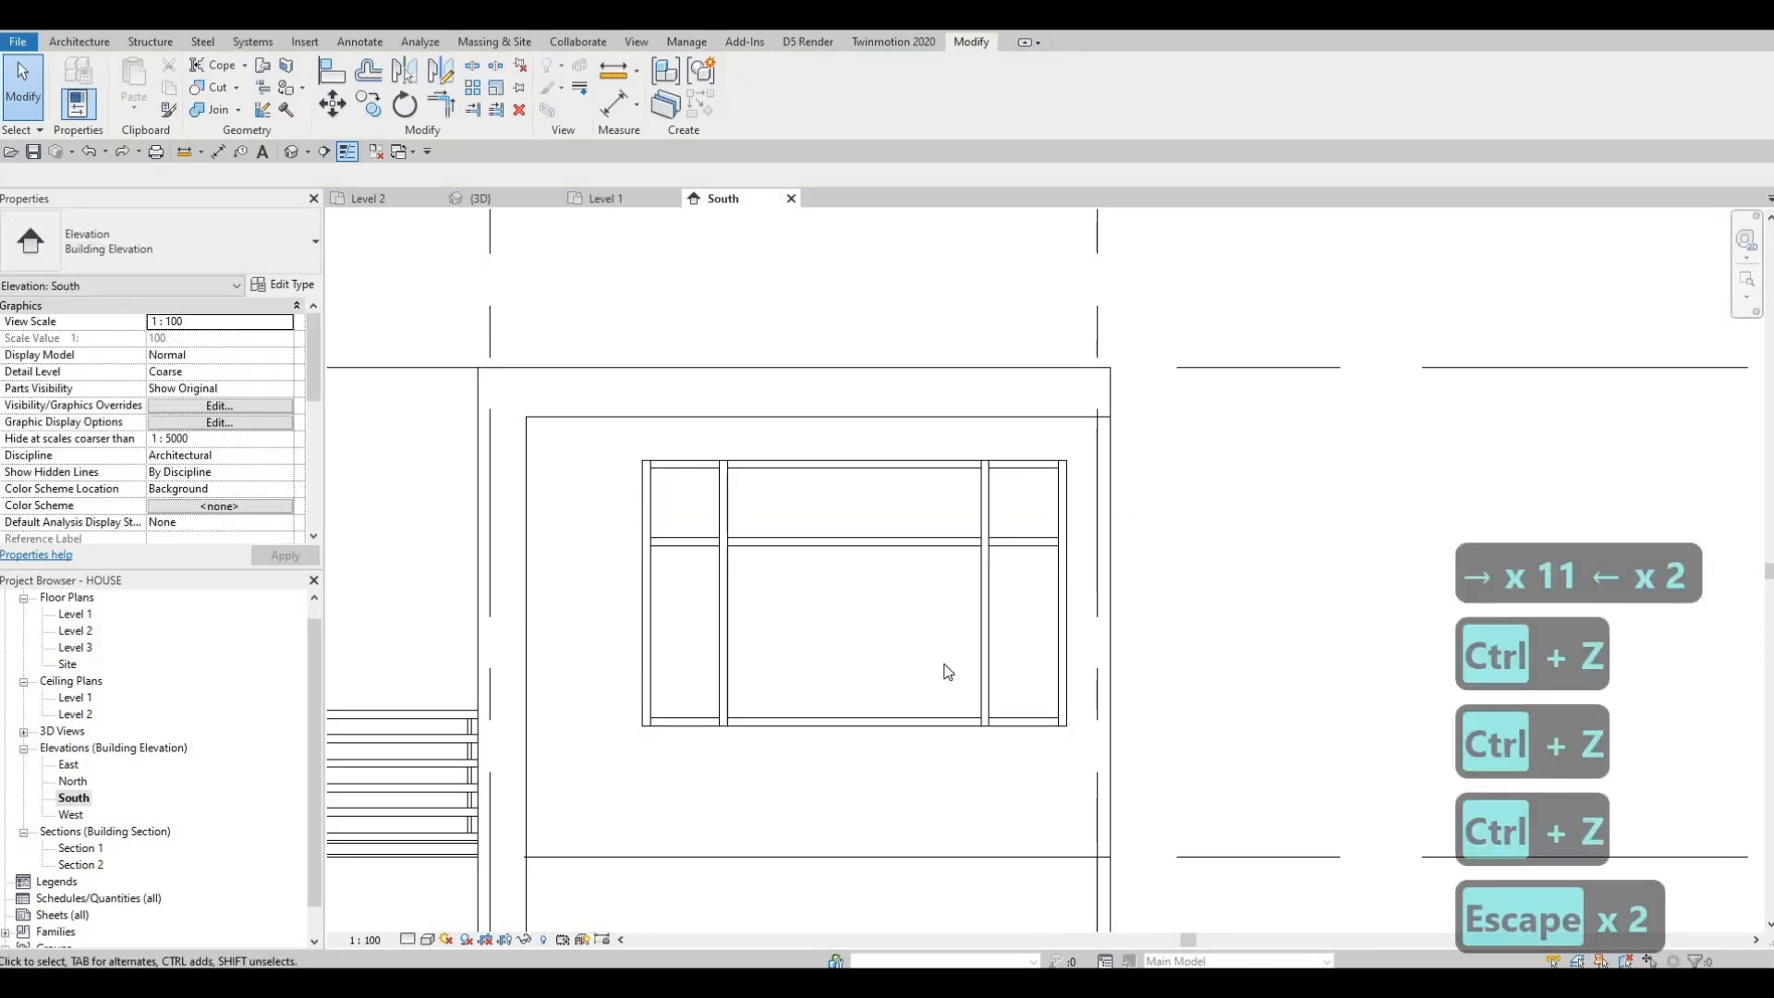
Start a new in-place model in the Generic Models category, keeping the suggested name
{"action": "scroll", "coordinate": [938, 693], "scroll_direction": "down", "scroll_amount": 3}
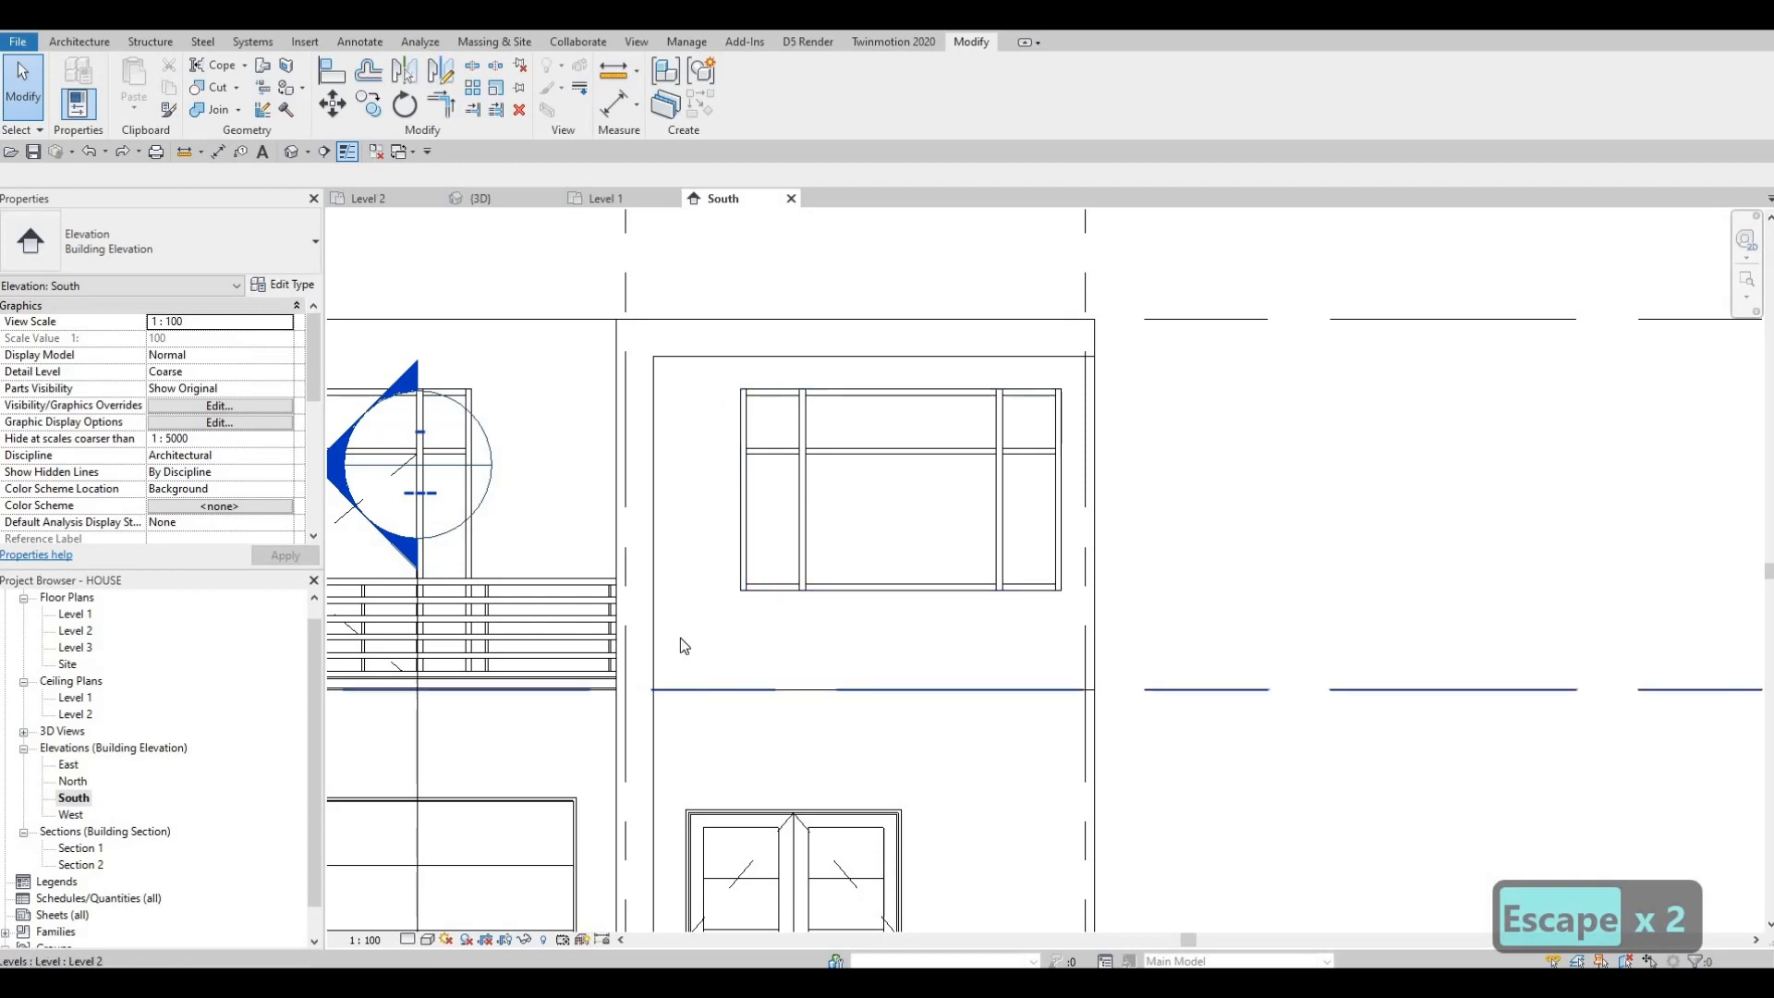
{"action": "scroll", "coordinate": [742, 445], "scroll_direction": "down", "scroll_amount": 3}
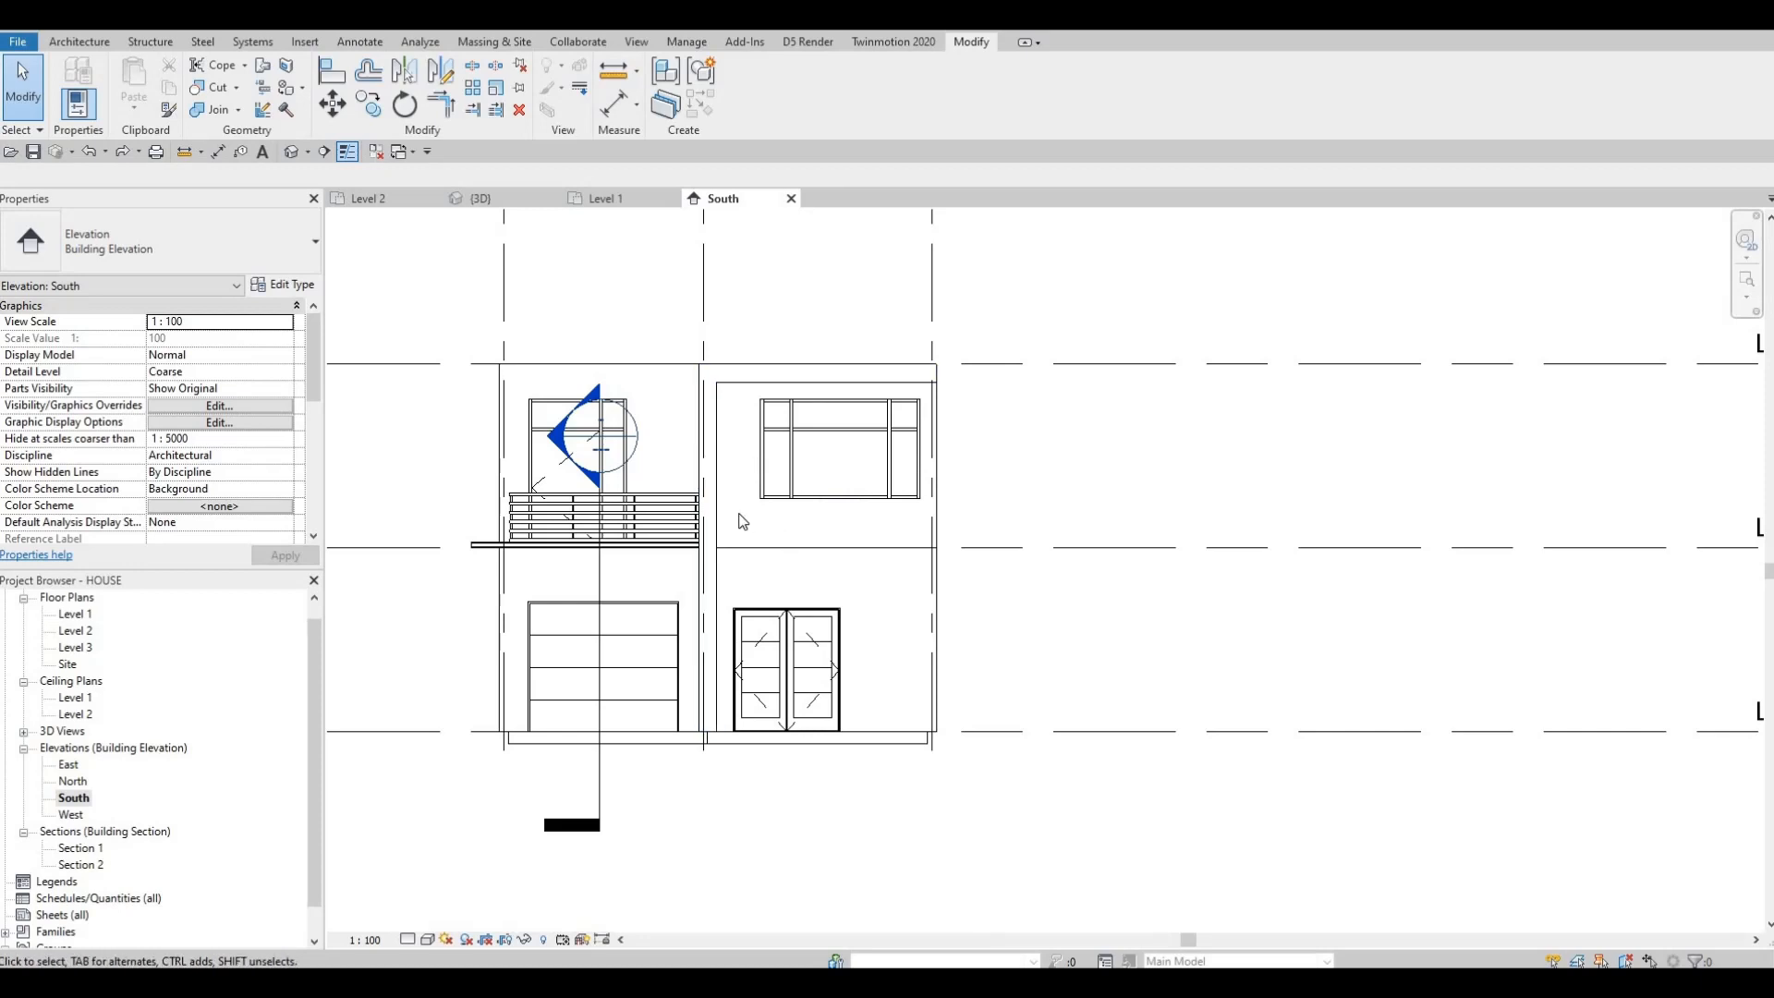
{"action": "key", "text": "Escape"}
{"action": "key", "text": "Escape"}
{"action": "left_click", "coordinate": [80, 41]}
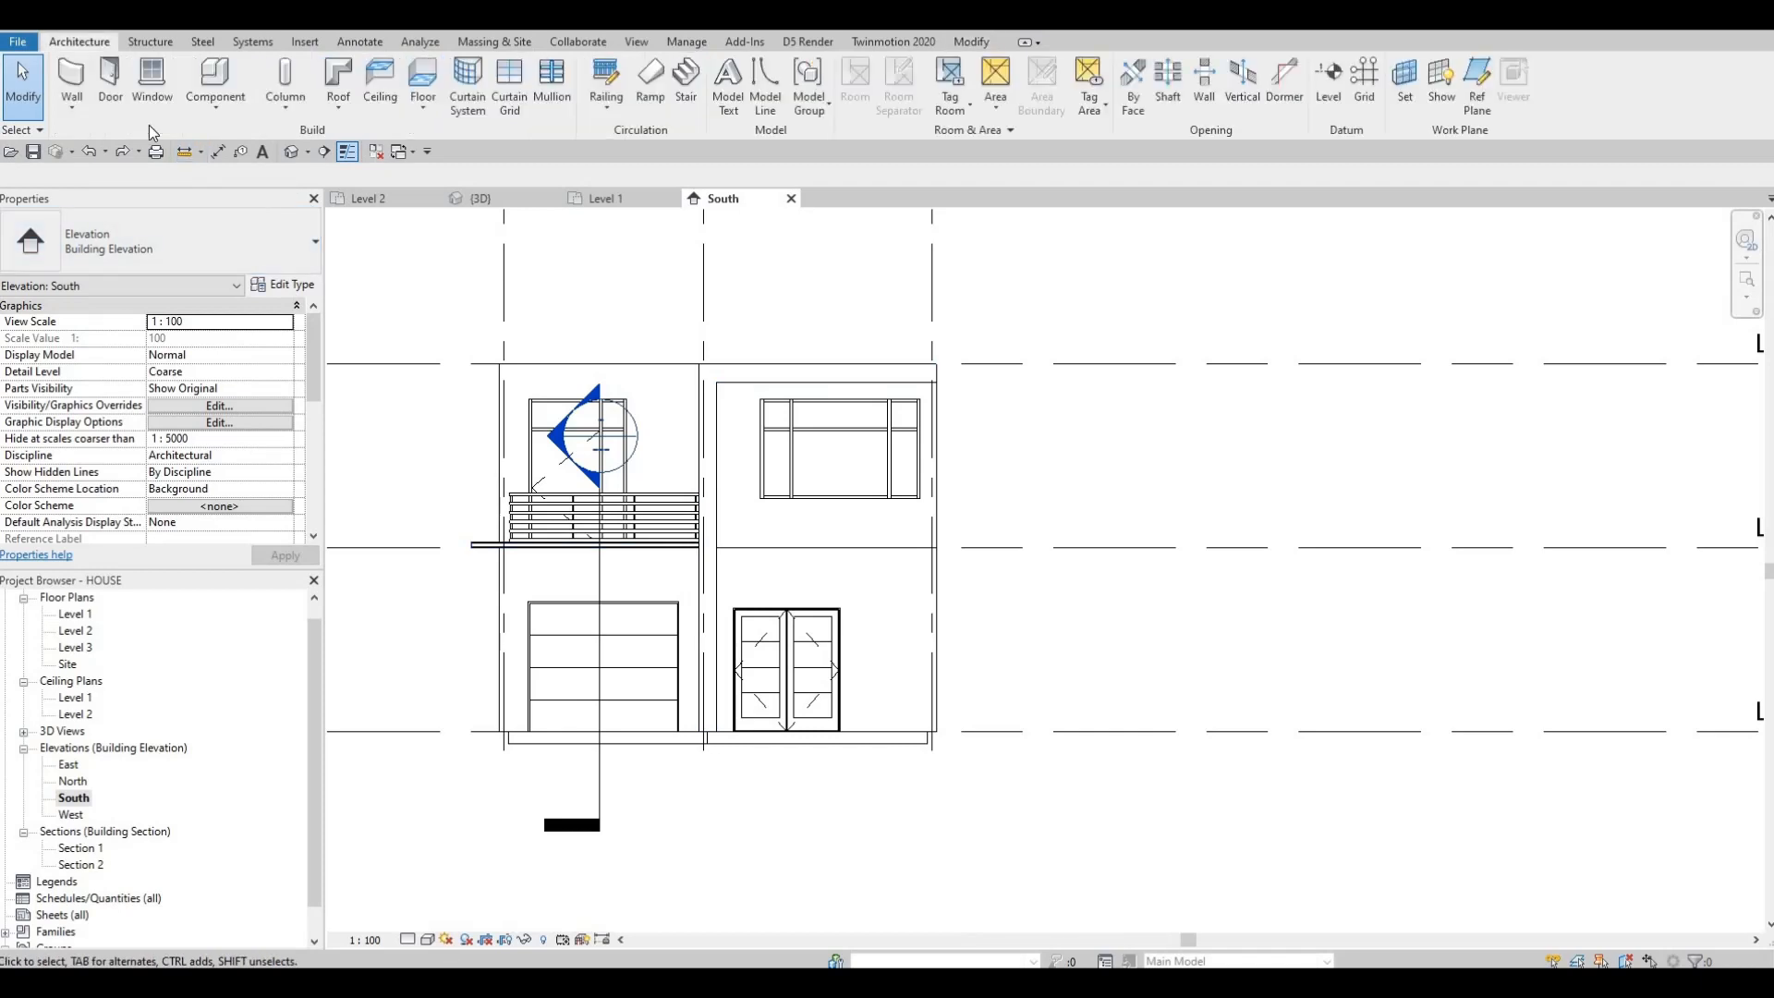
{"action": "left_click", "coordinate": [215, 103]}
{"action": "left_click", "coordinate": [236, 178]}
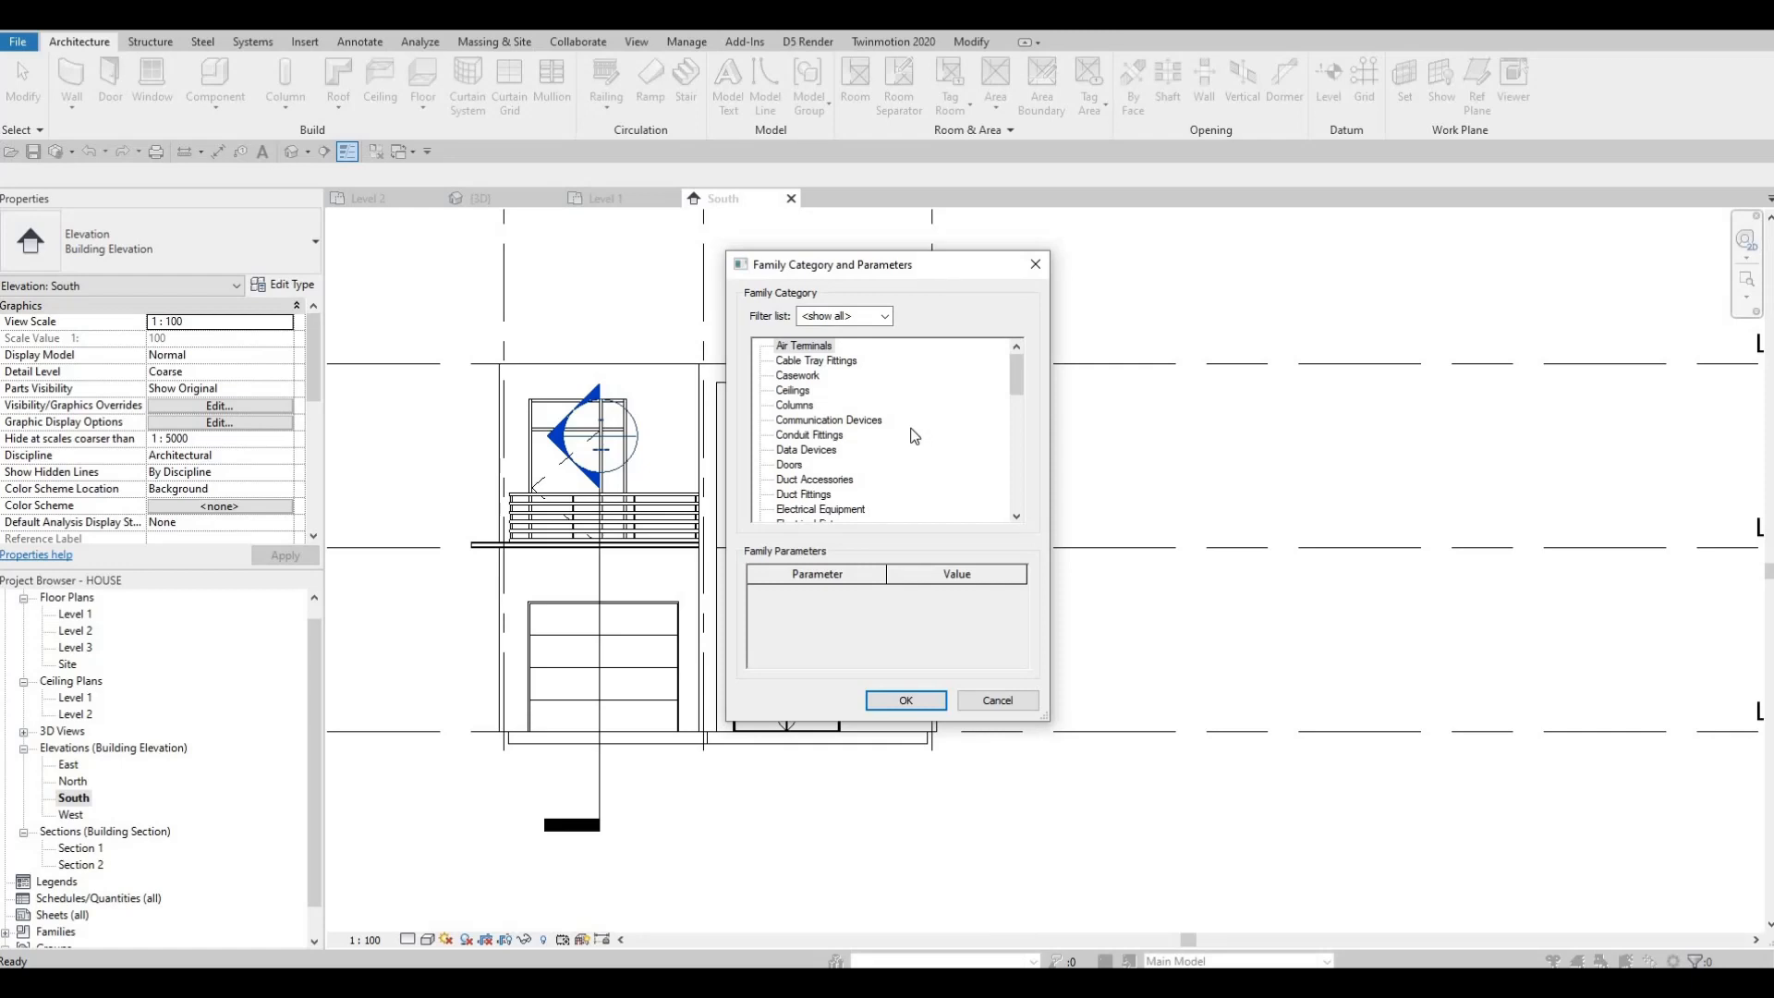
{"action": "scroll", "coordinate": [862, 439], "scroll_direction": "down", "scroll_amount": 3}
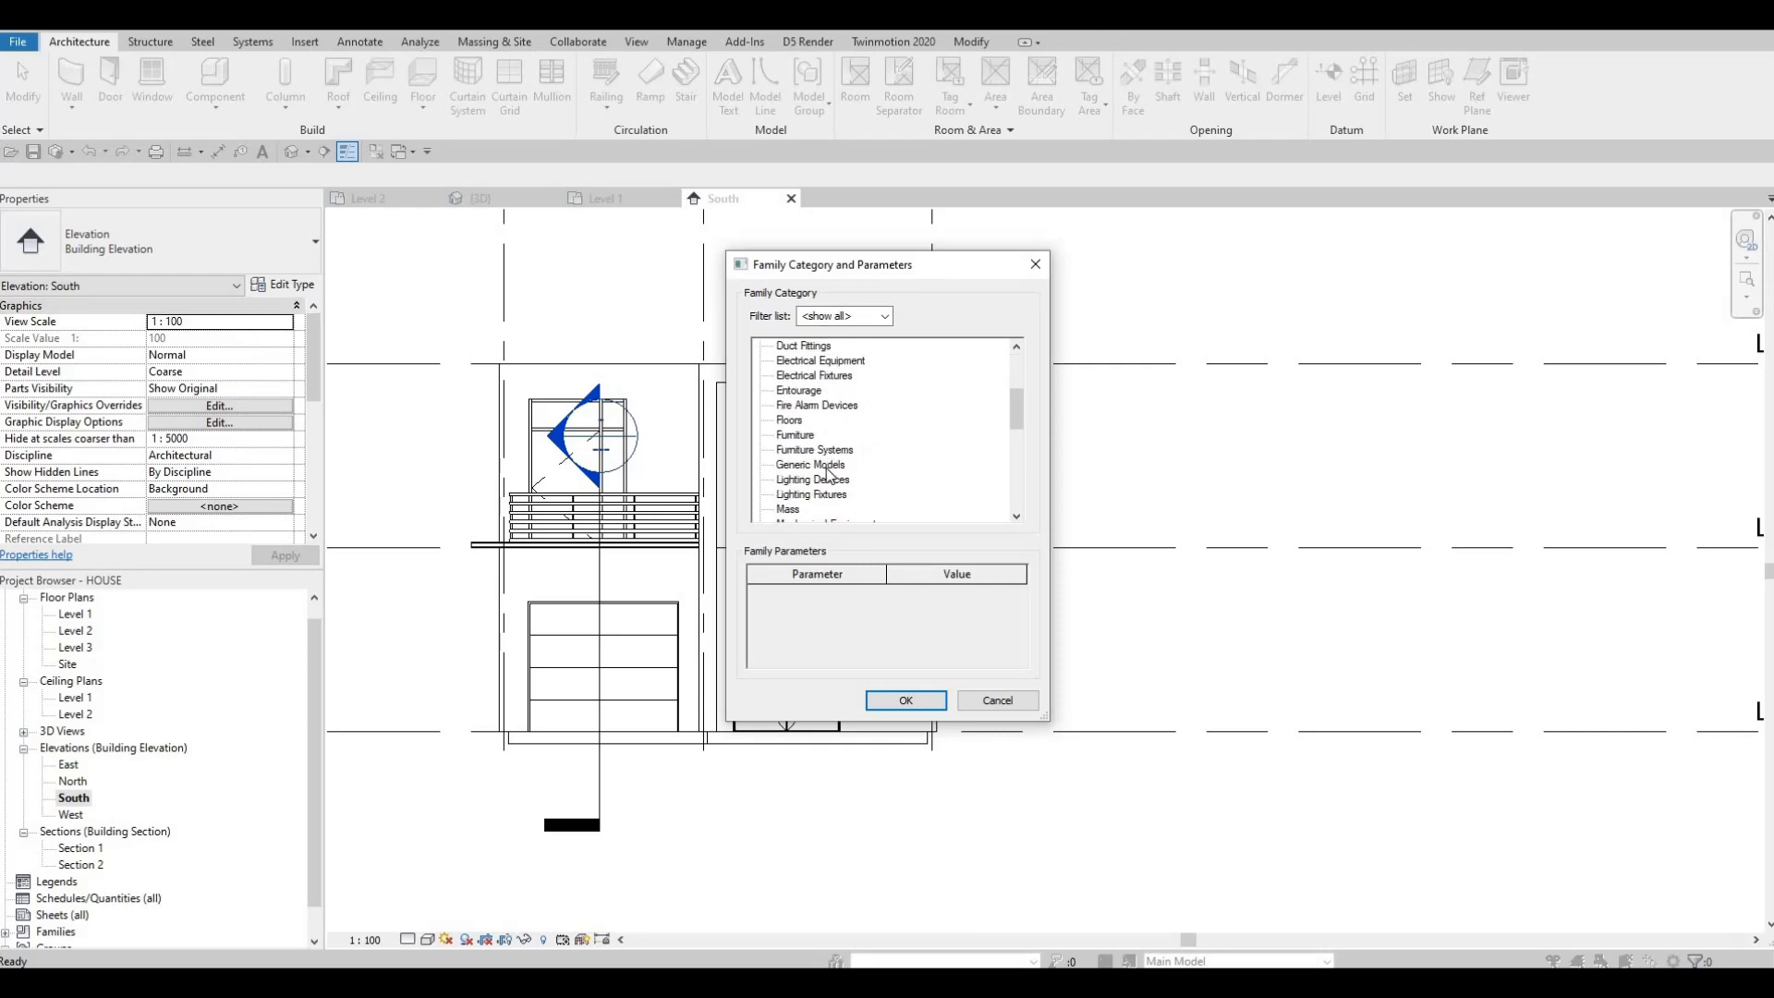
{"action": "scroll", "coordinate": [829, 473], "scroll_direction": "down", "scroll_amount": 2}
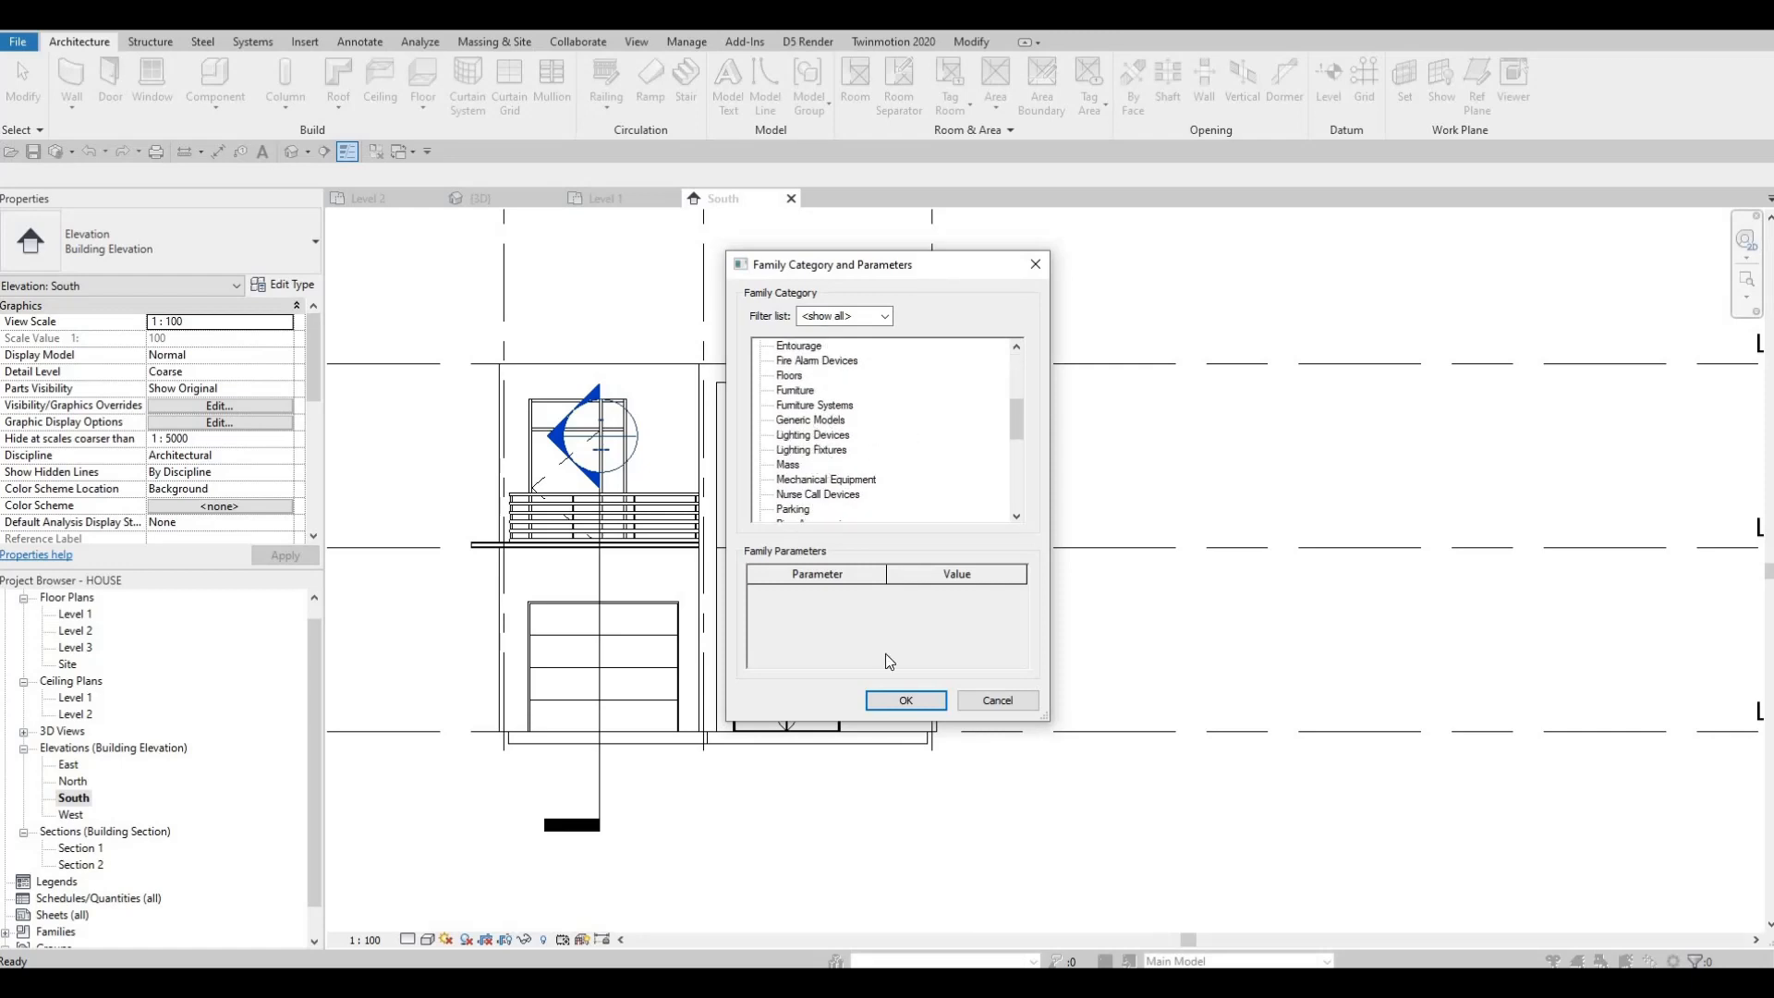
{"action": "left_click", "coordinate": [905, 699]}
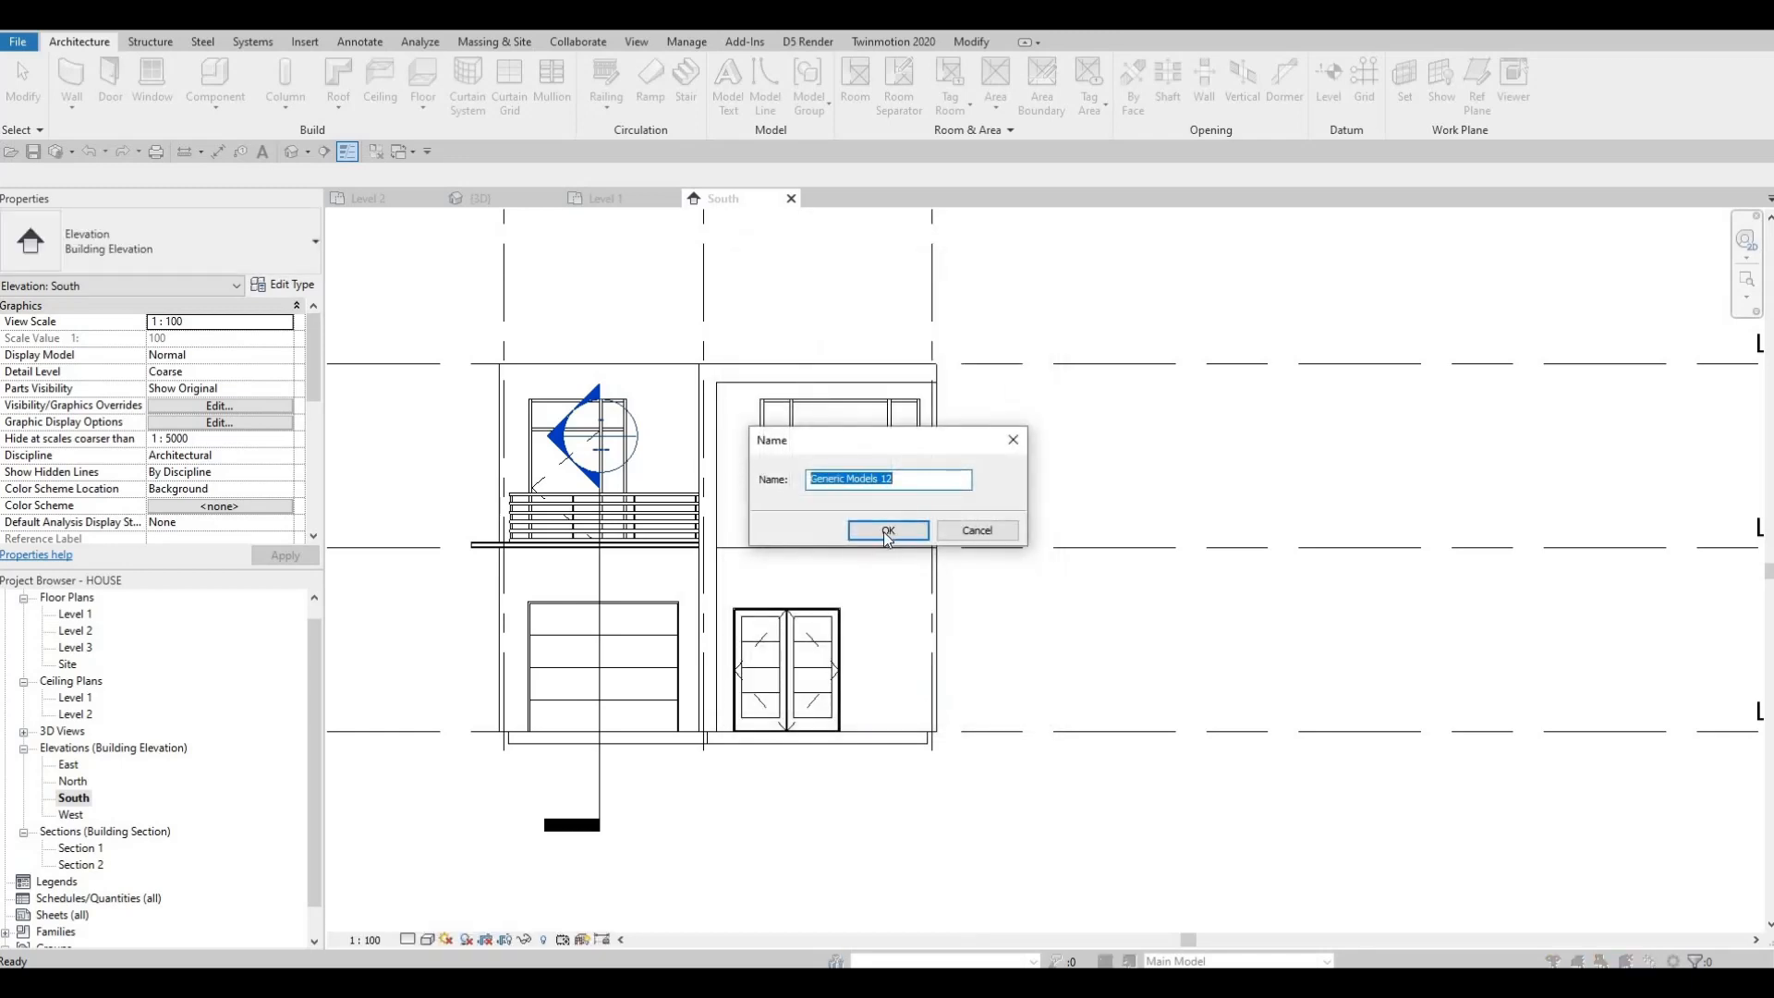
{"action": "left_click", "coordinate": [889, 536]}
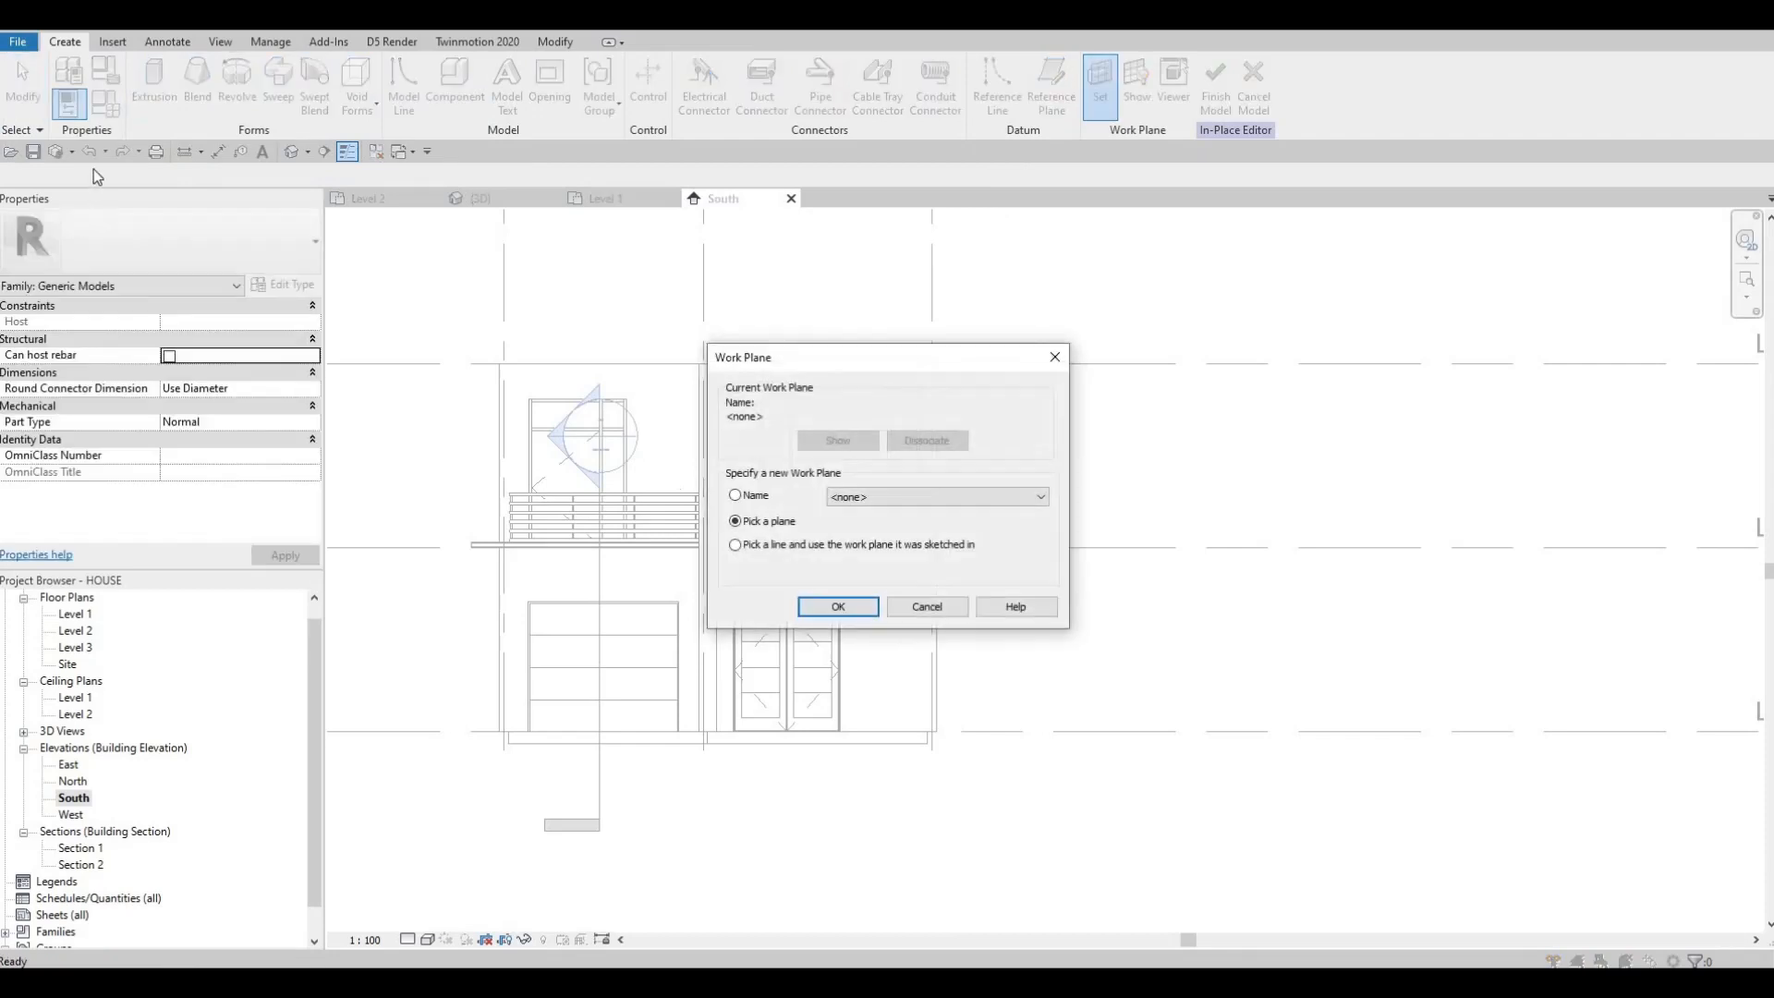
Start an Extrusion with its work plane picked on the face of the front exterior wall, EXTERIOR WALL 1
{"action": "key", "text": "Escape"}
{"action": "left_click", "coordinate": [157, 92]}
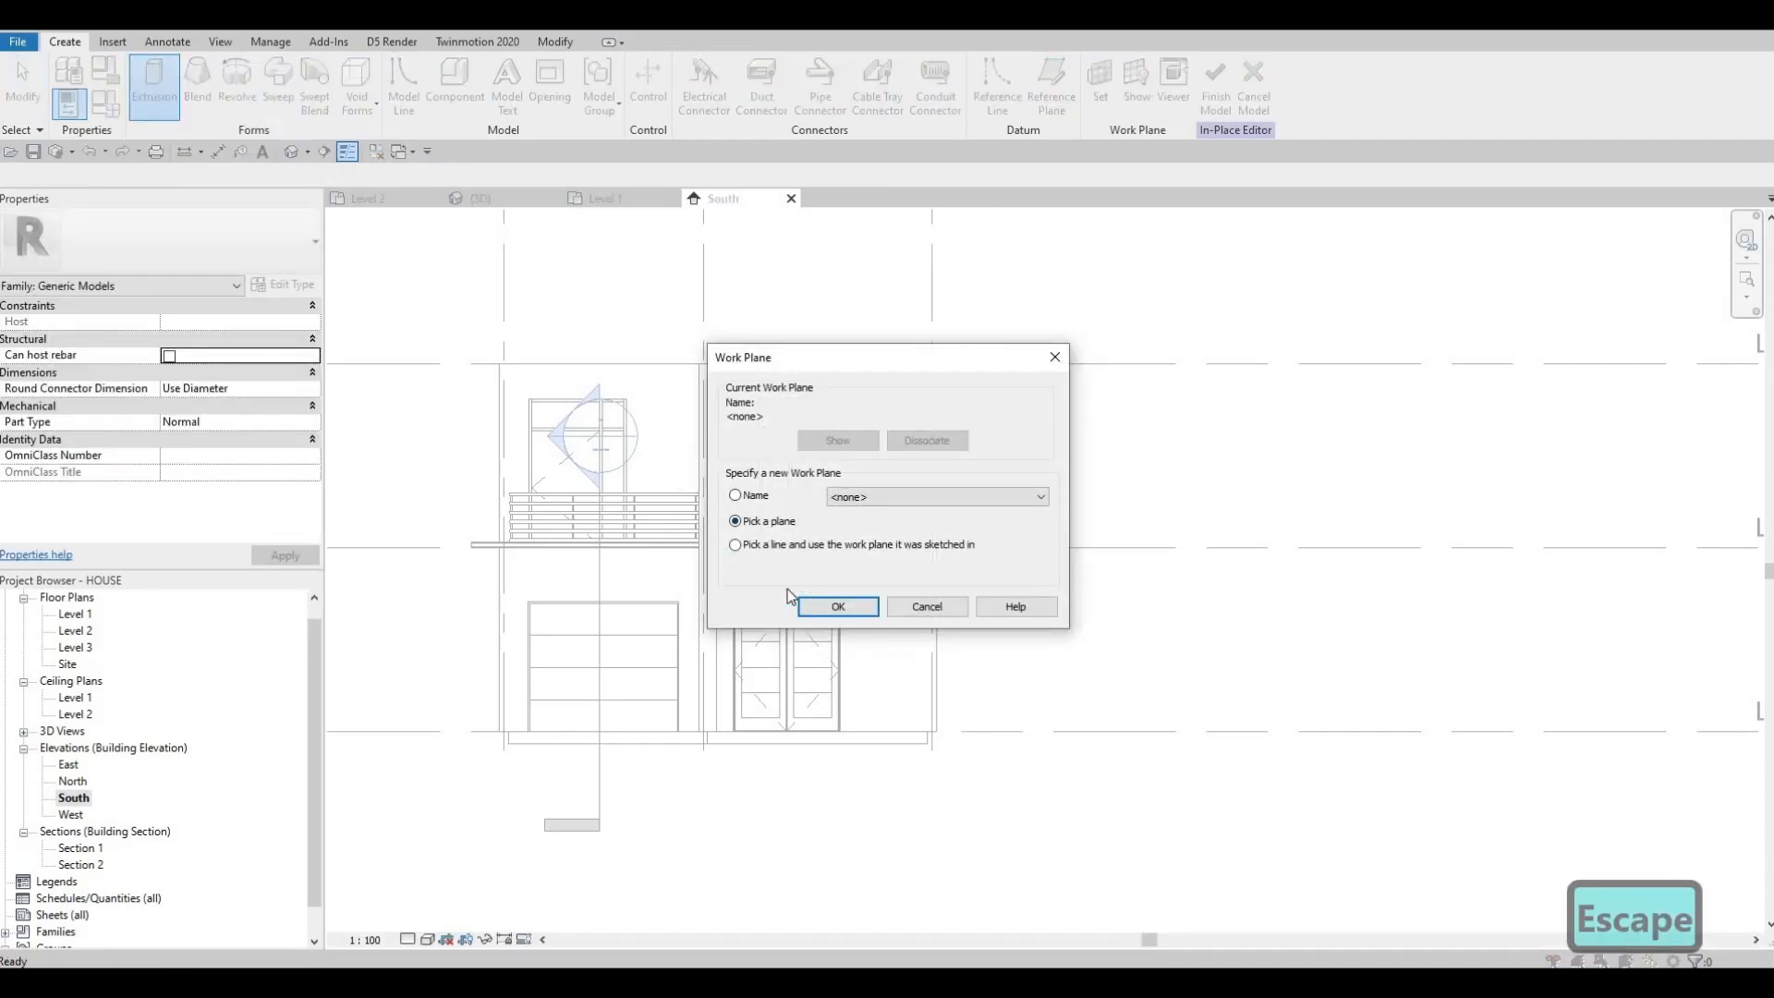
{"action": "left_click", "coordinate": [838, 606]}
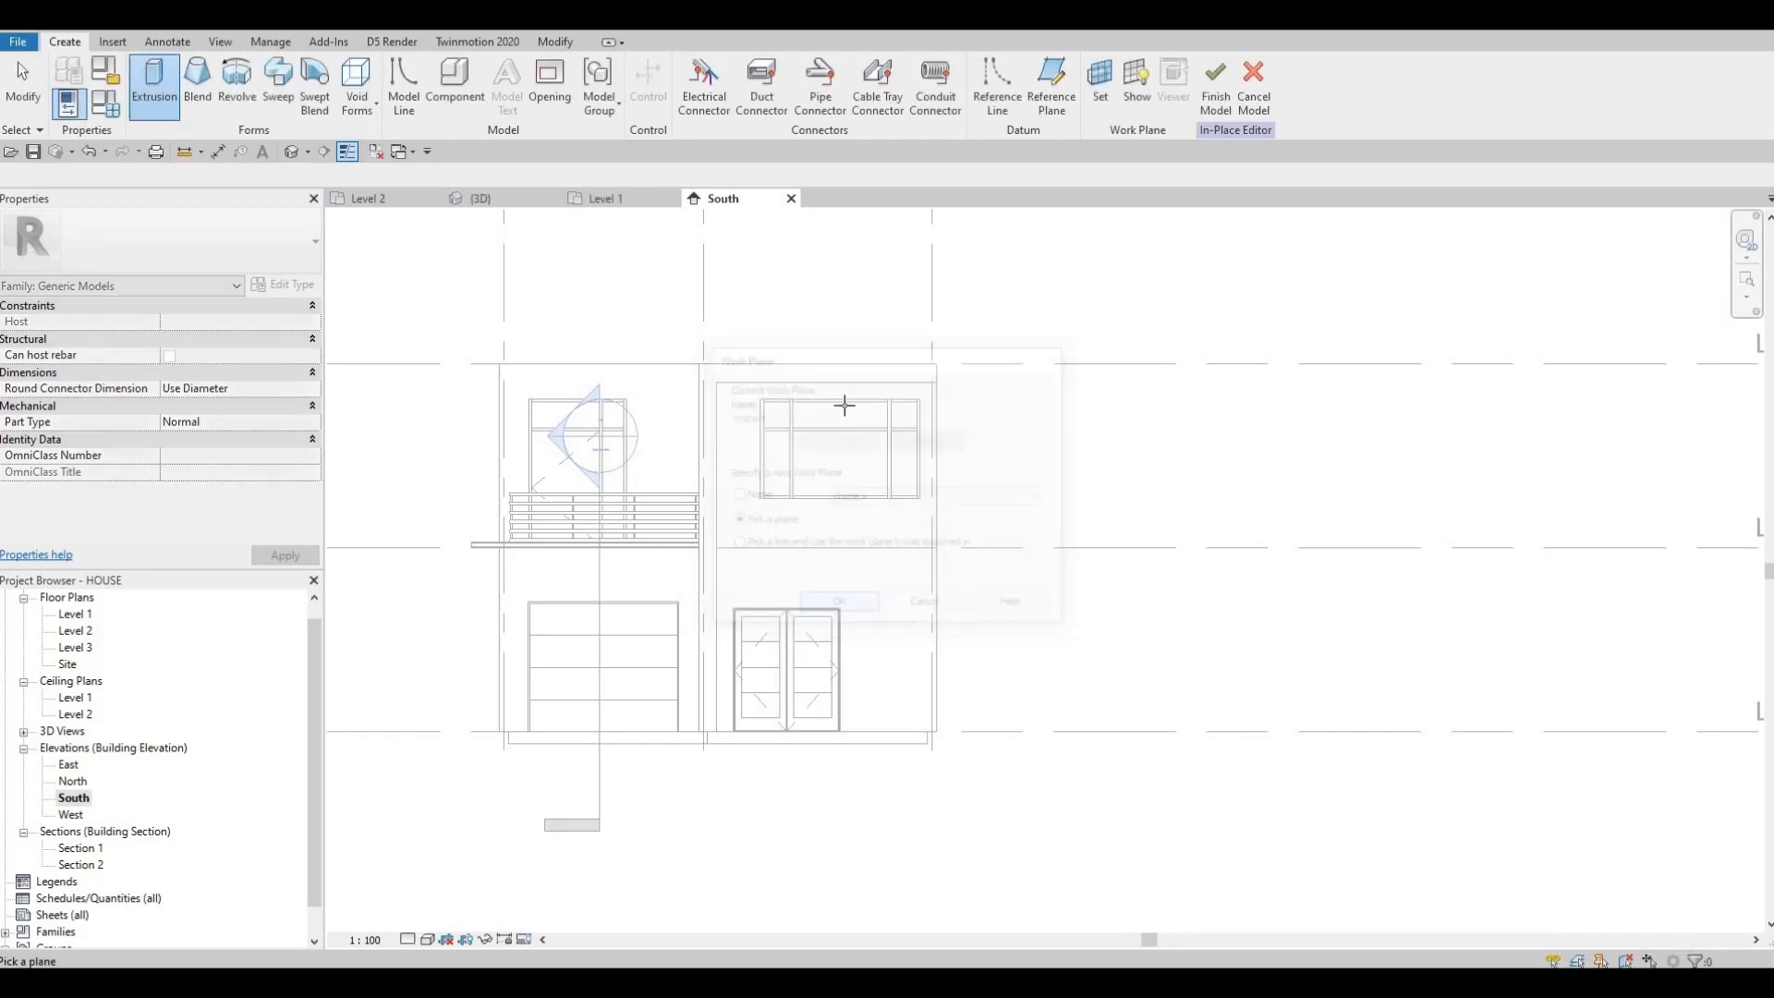
{"action": "key", "text": "Tab"}
{"action": "key", "text": "Tab"}
{"action": "key", "text": "Tab"}
{"action": "key", "text": "Tab"}
{"action": "key", "text": "Tab"}
{"action": "key", "text": "Tab"}
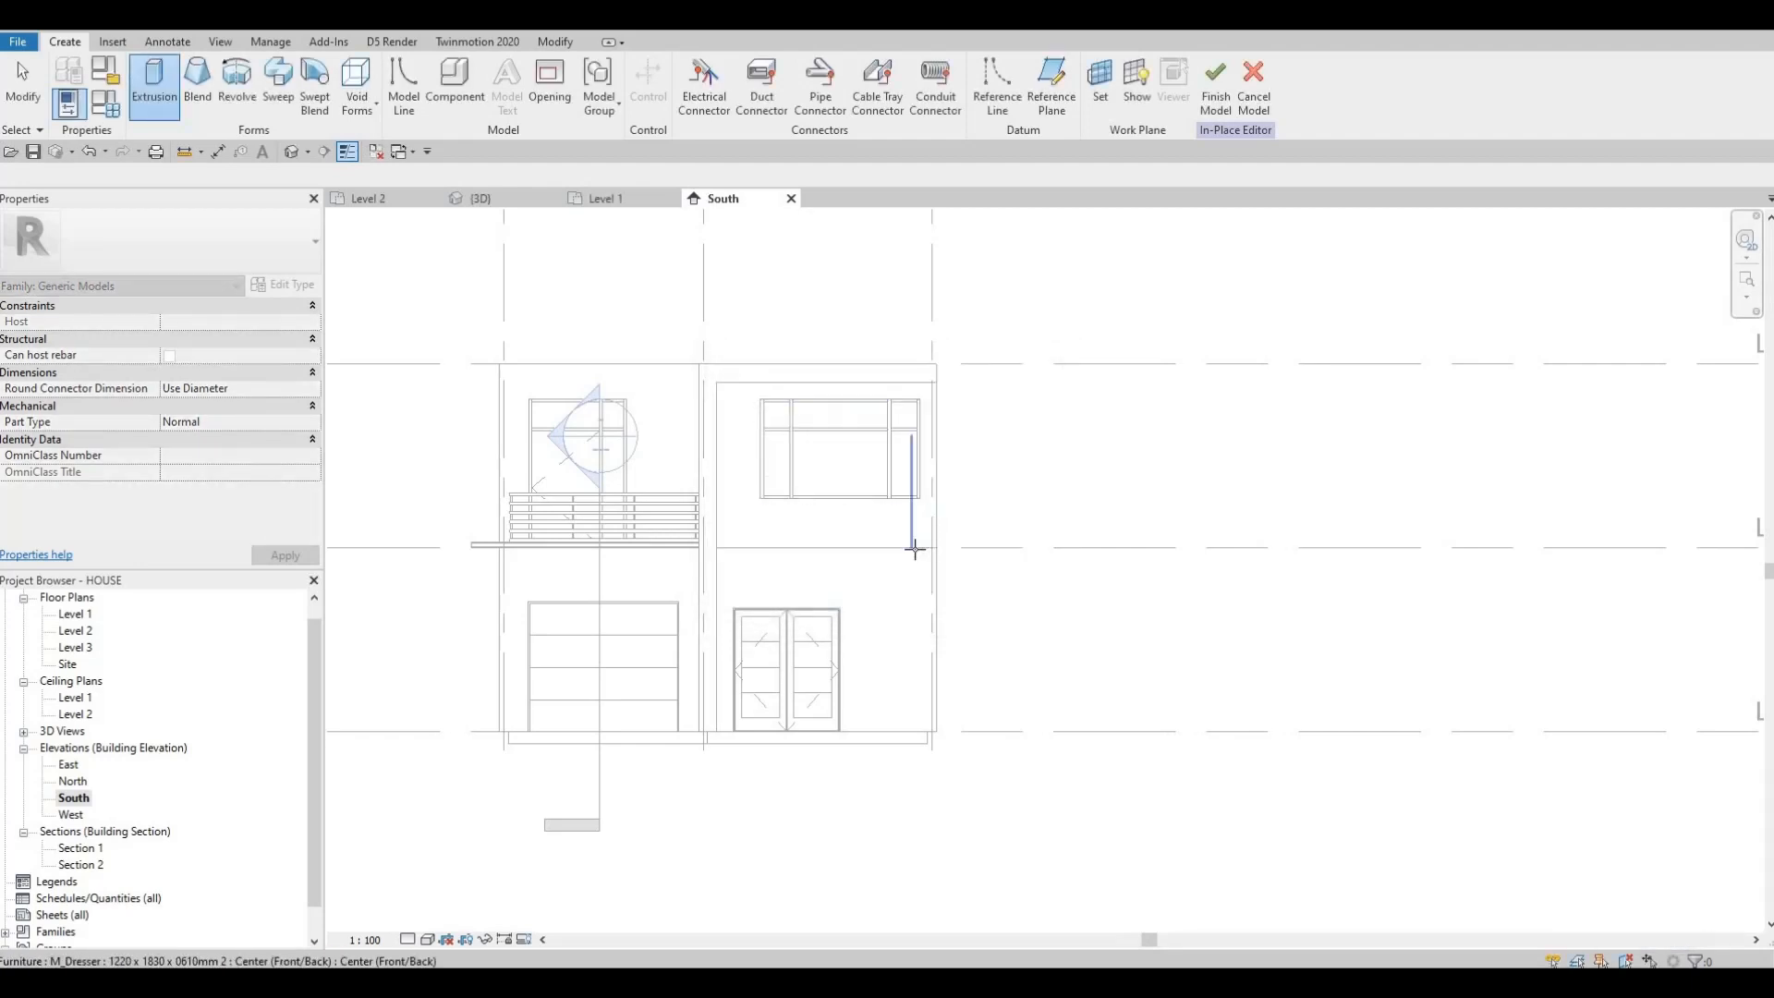
{"action": "key", "text": "Tab"}
{"action": "key", "text": "Tab"}
{"action": "key", "text": "Tab"}
{"action": "key", "text": "Tab"}
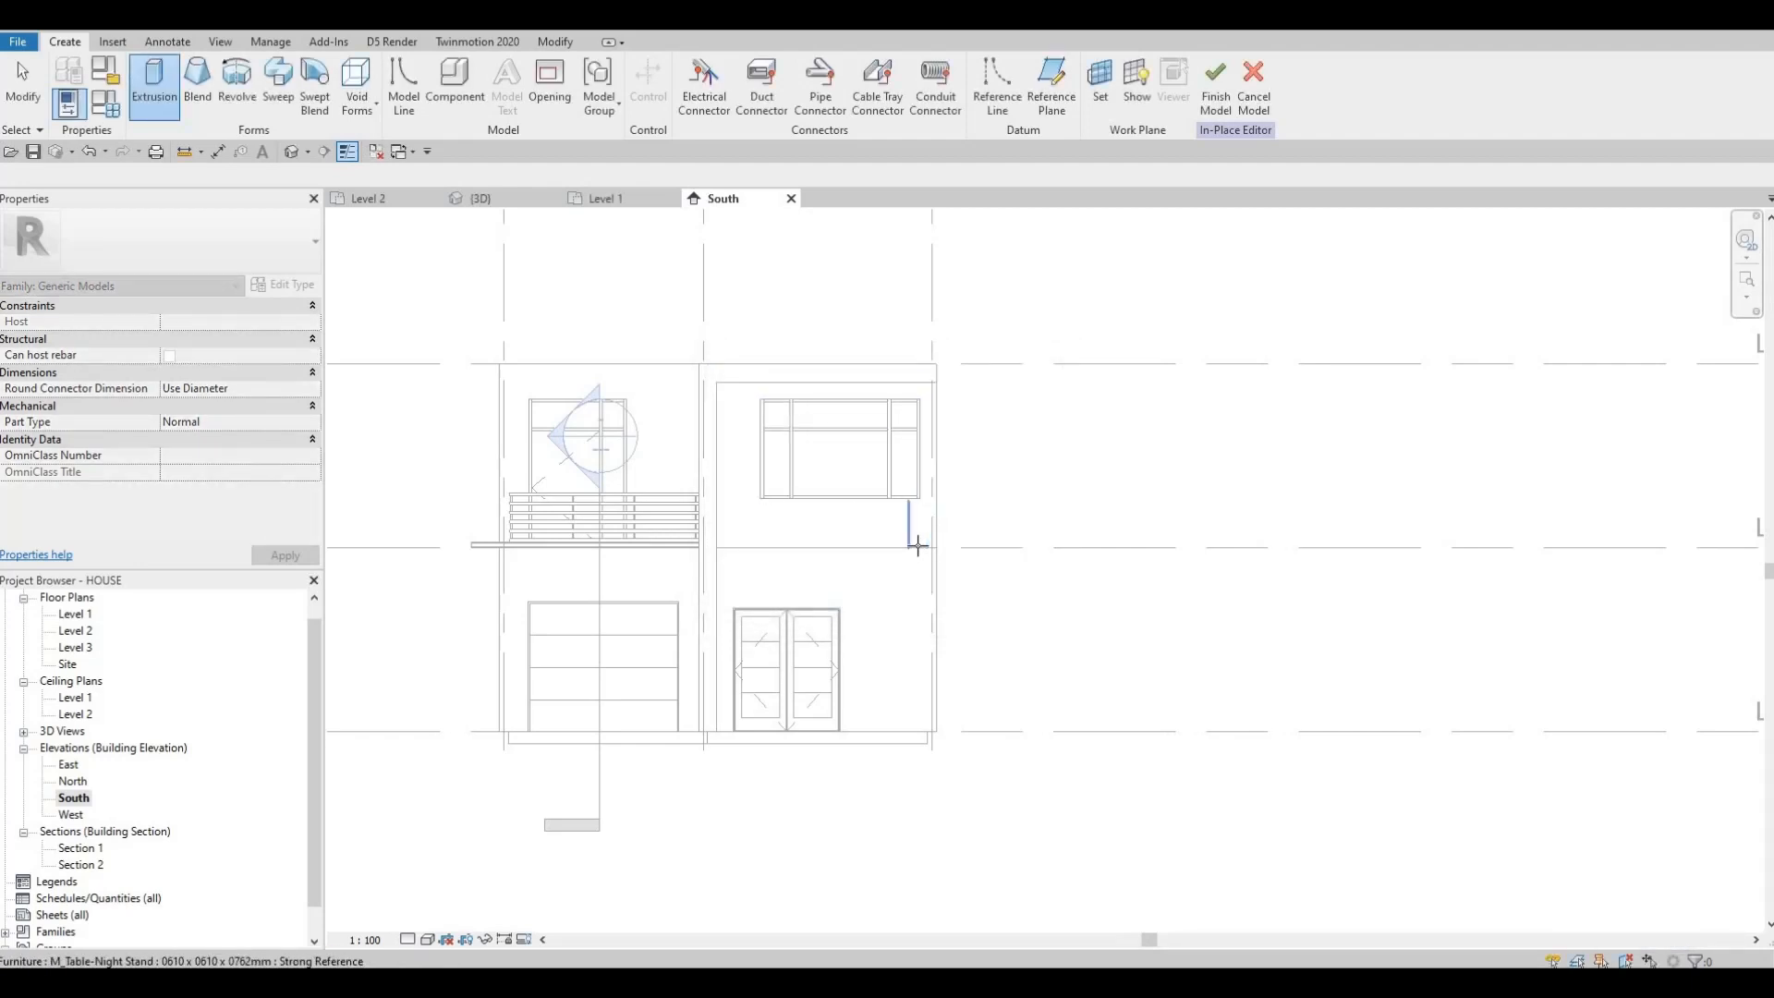
{"action": "left_click", "coordinate": [844, 532]}
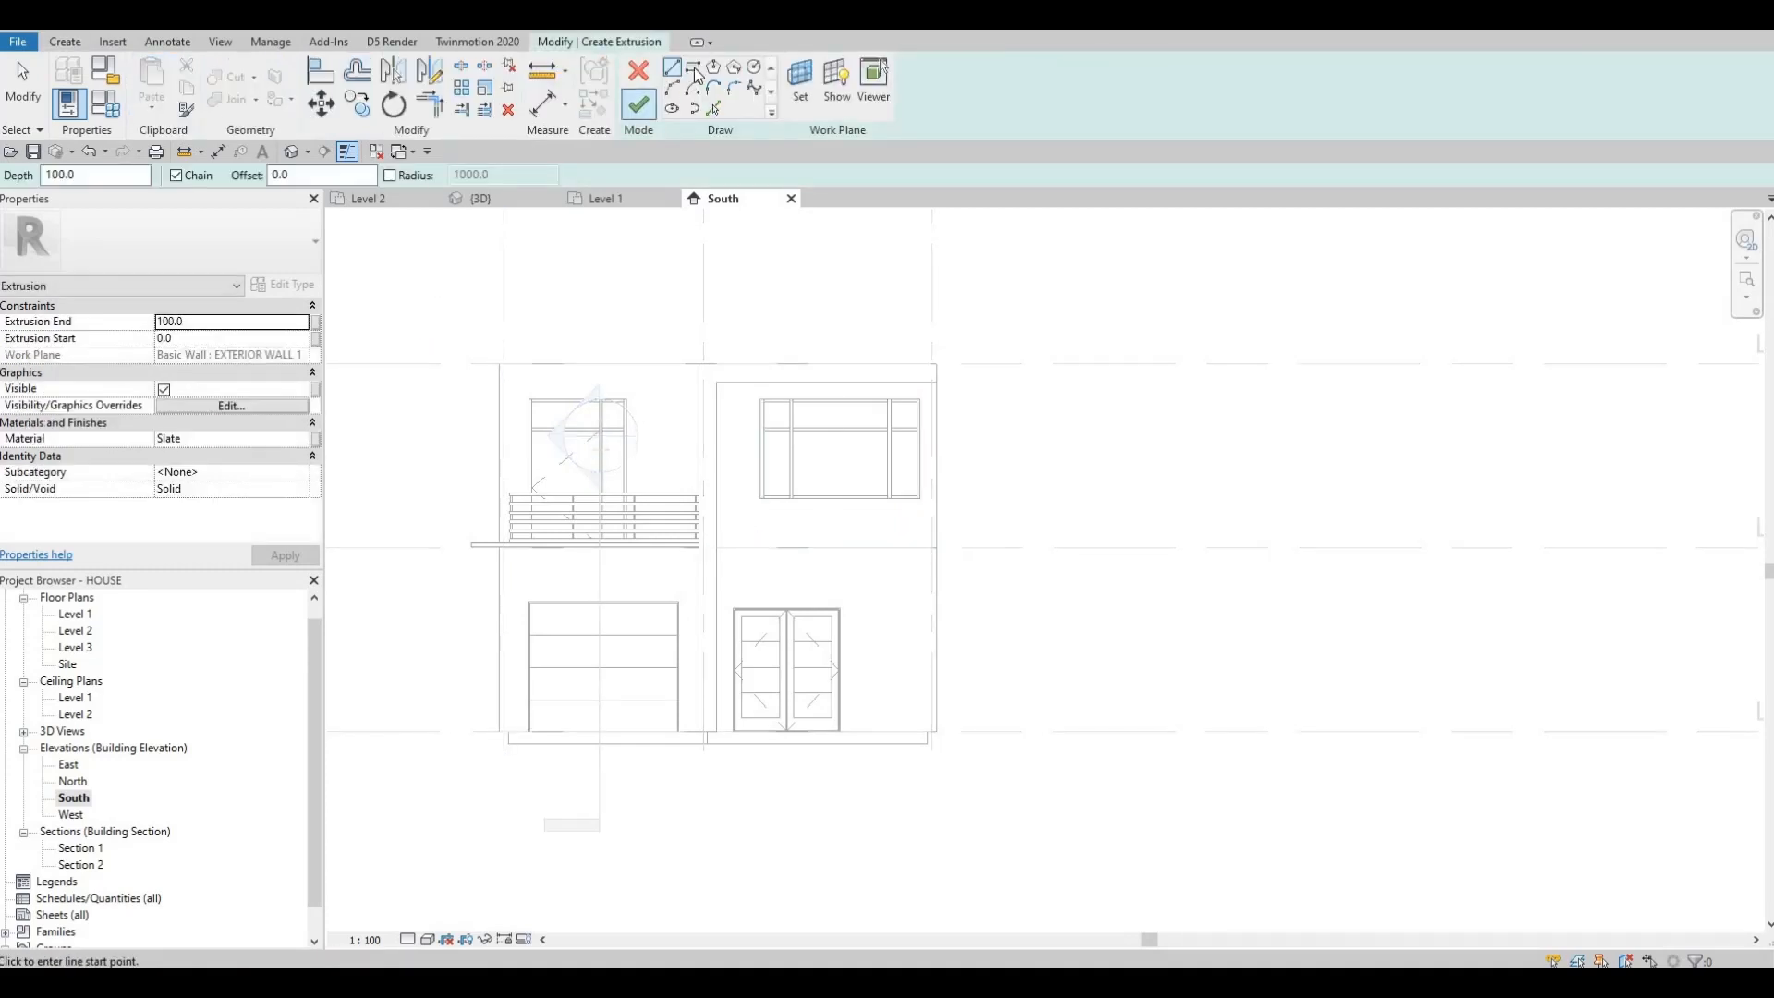
Sketch a vertical rectangular strip about 710 mm wide and 3107.5 mm tall between the upper window and the existing trim
{"action": "scroll", "coordinate": [716, 431], "scroll_direction": "up", "scroll_amount": 2}
{"action": "left_click", "coordinate": [717, 357]}
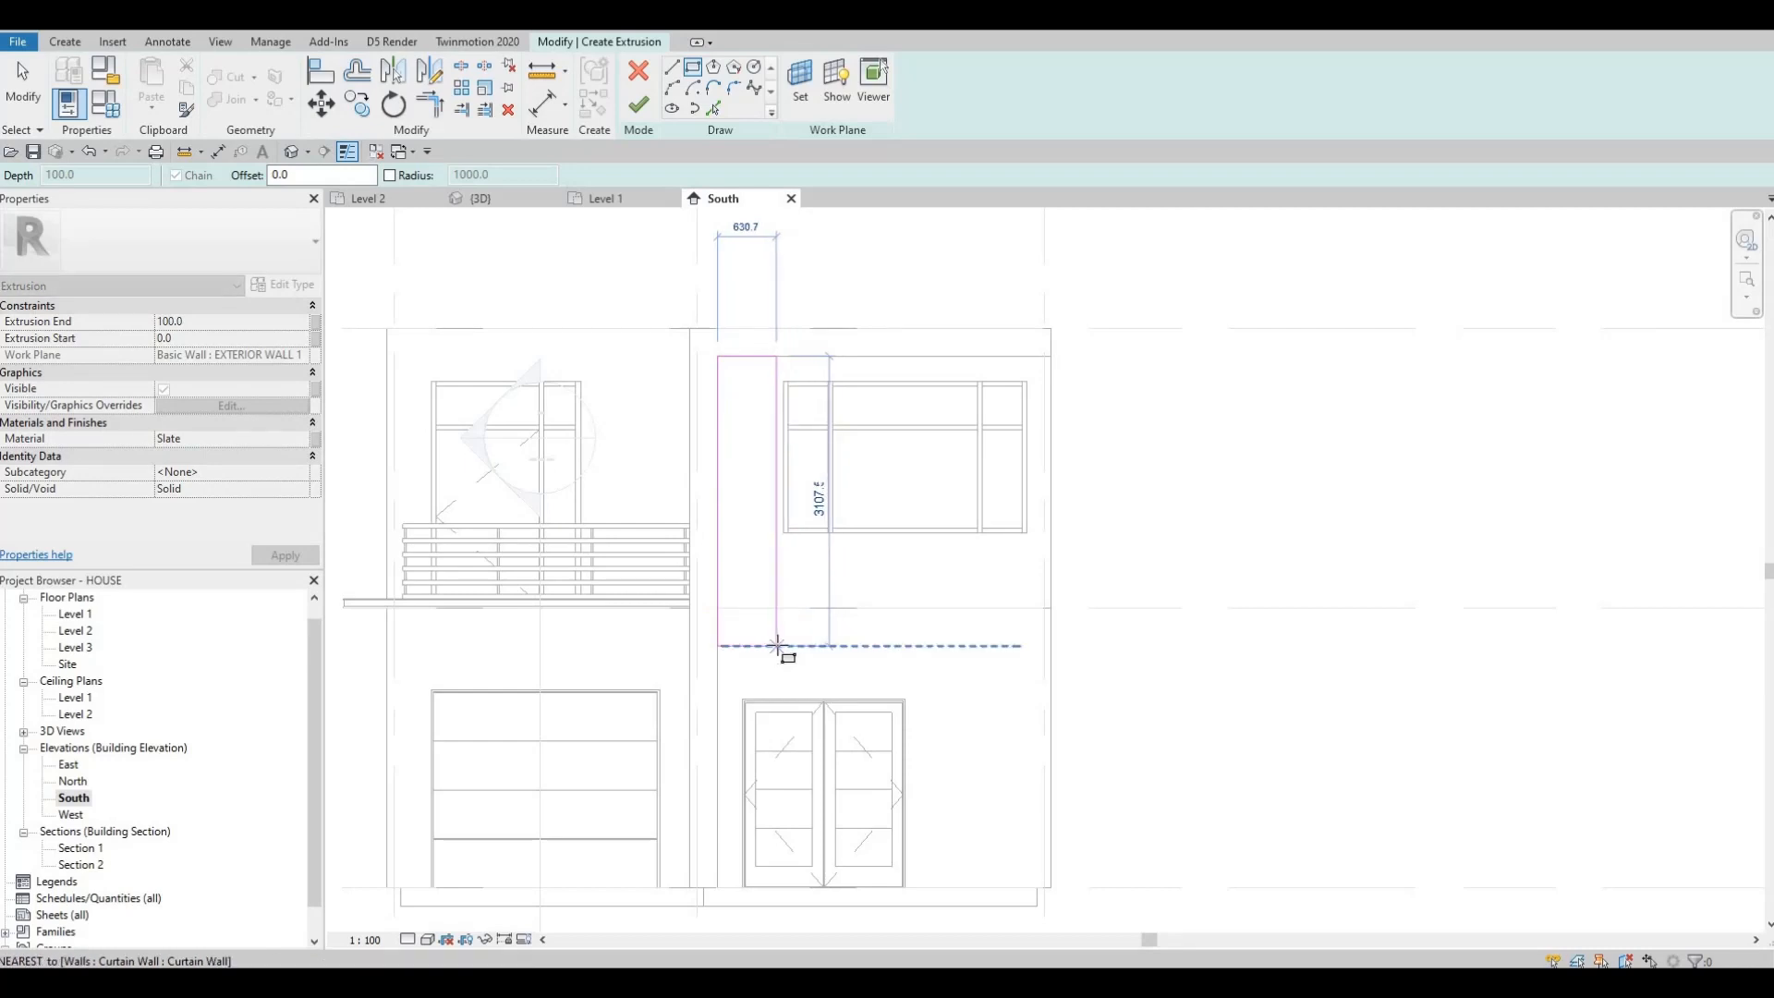
{"action": "left_click", "coordinate": [784, 646]}
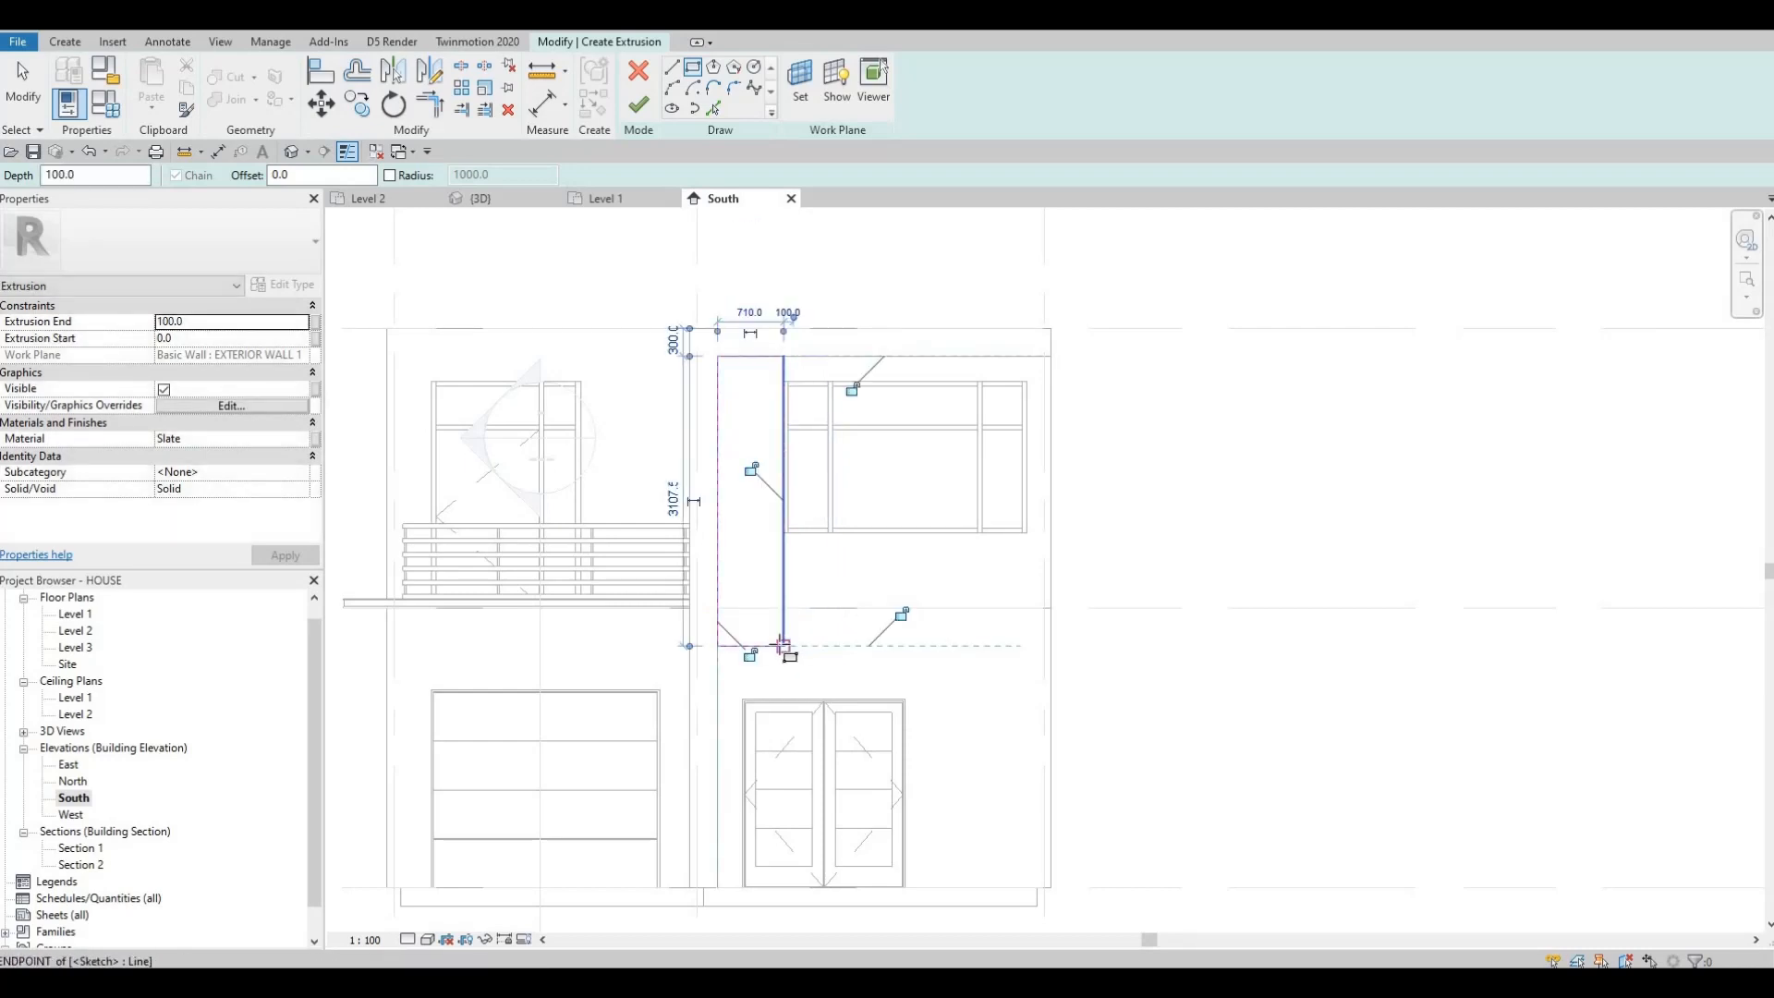
Sketch a horizontal rectangular band about 2867 mm long from the strip's lower end to the building edge, and set its height to 600 mm
{"action": "left_click", "coordinate": [1051, 610]}
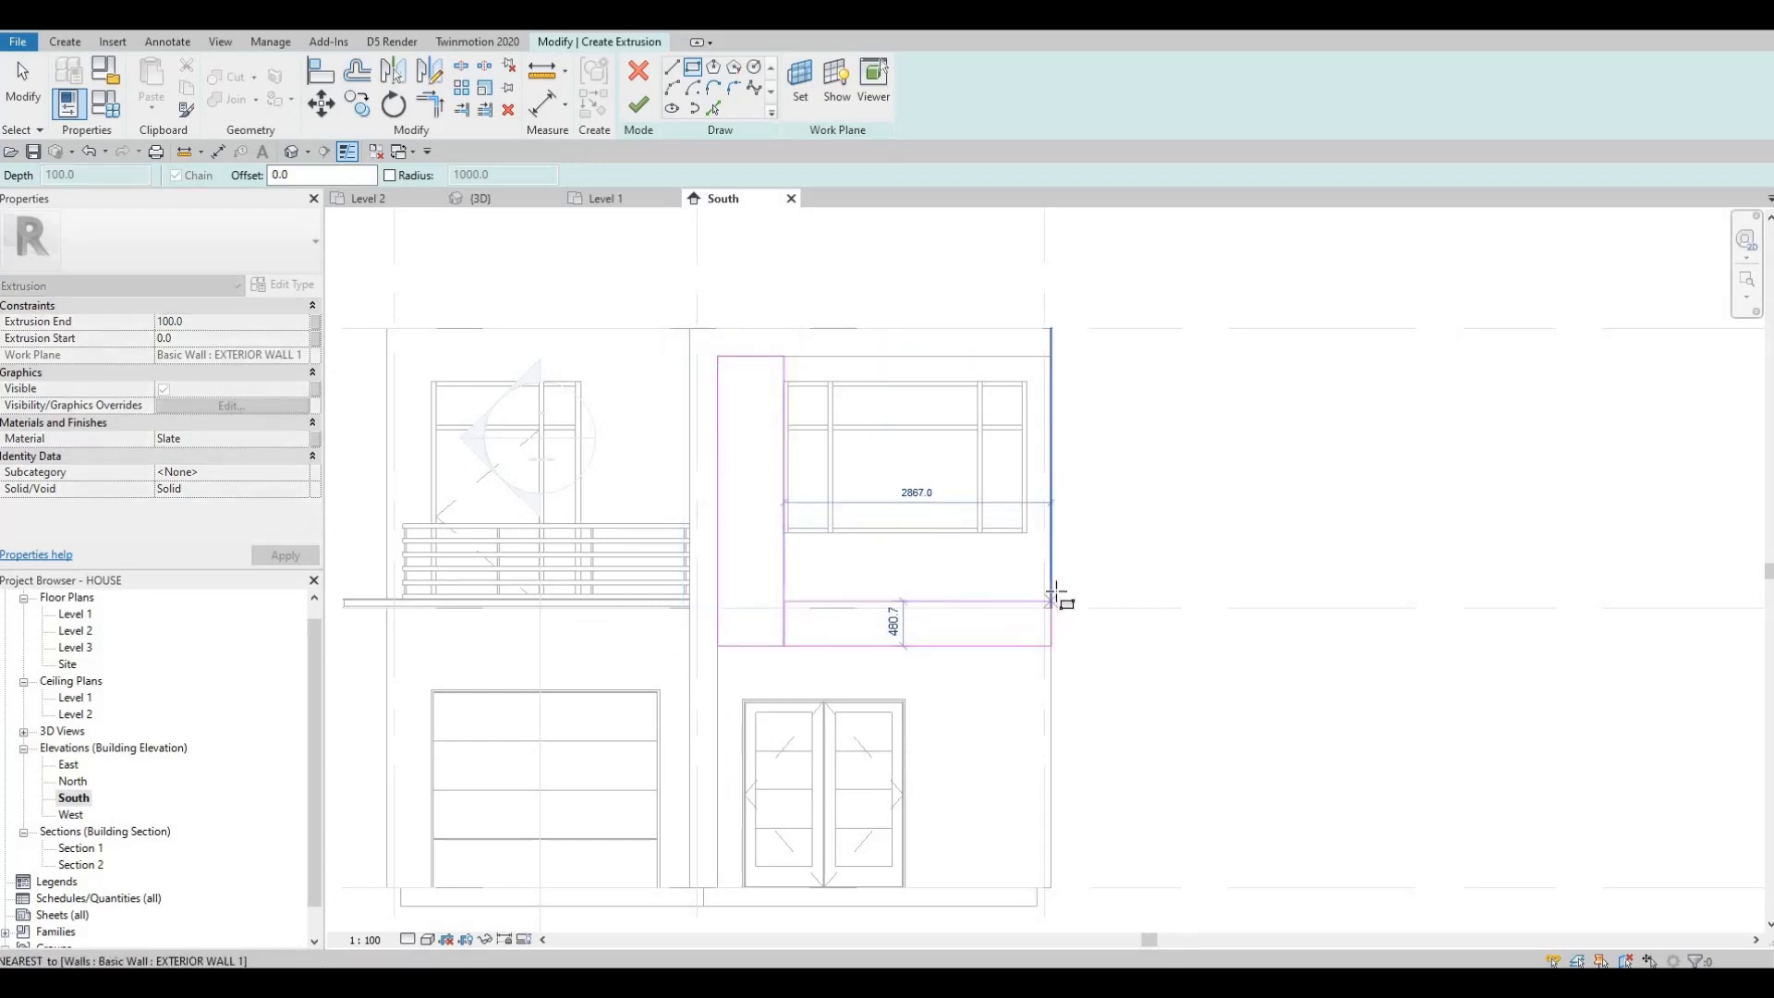
{"action": "left_click", "coordinate": [966, 617]}
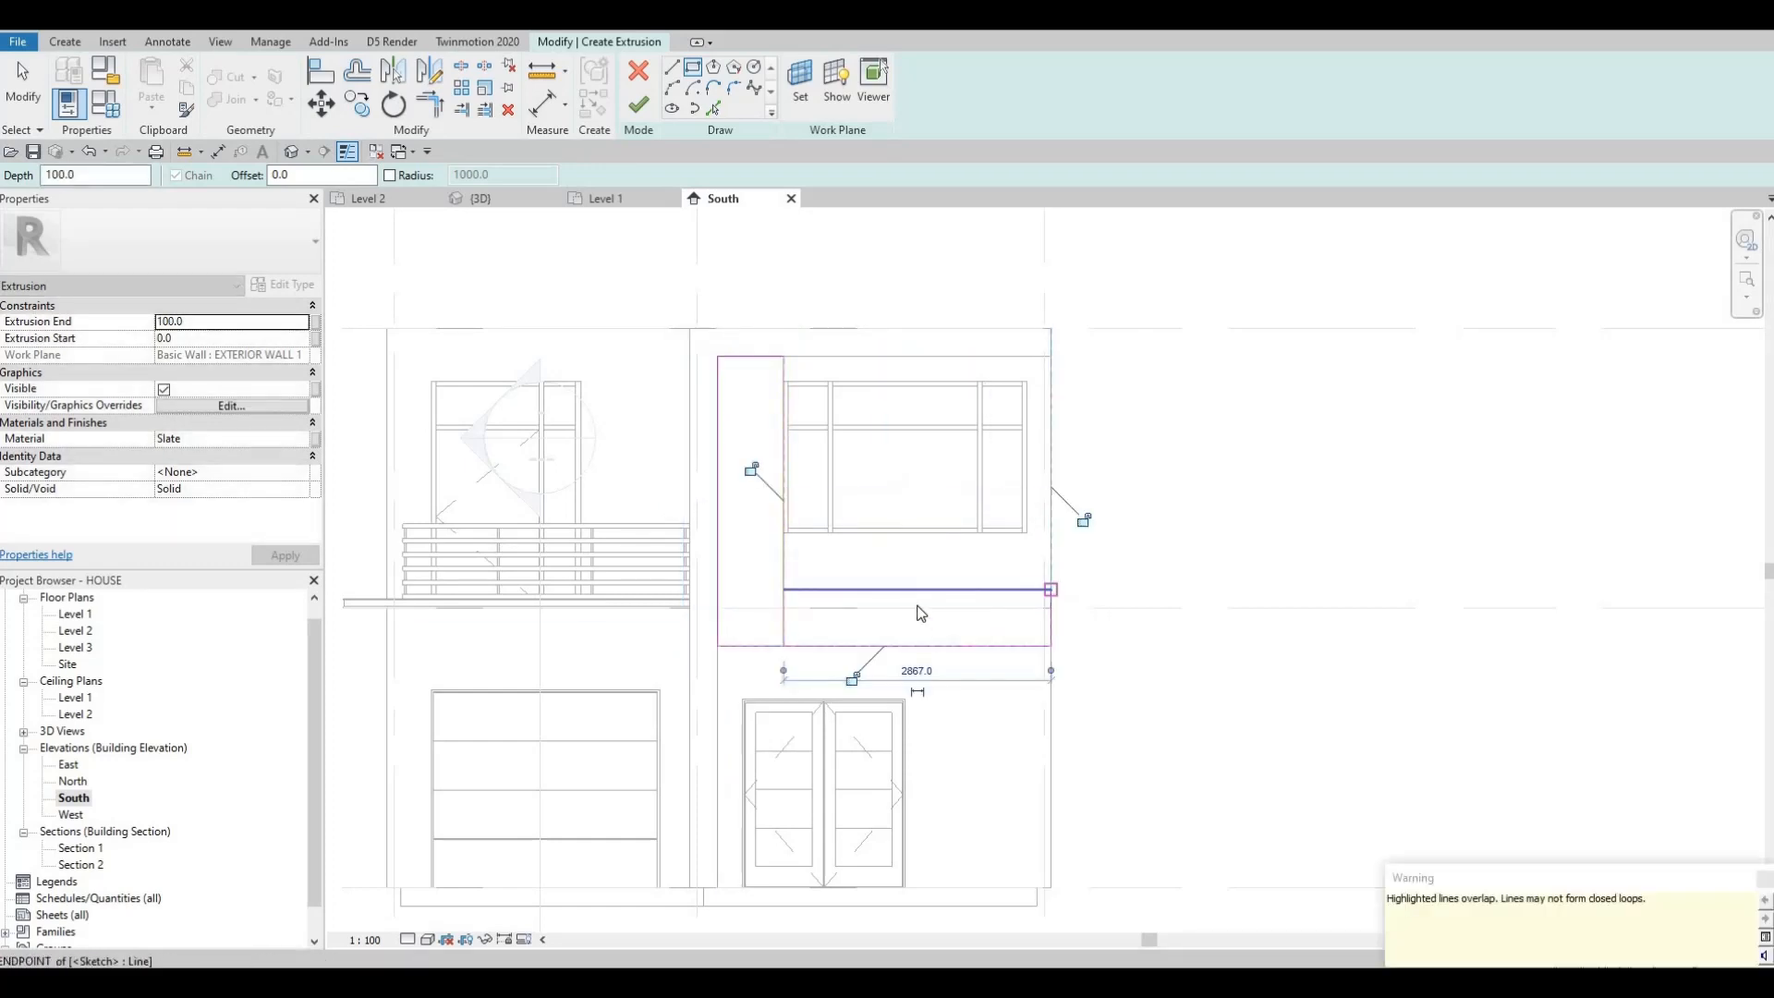
{"action": "key", "text": "Escape"}
{"action": "key", "text": "Escape"}
{"action": "key", "text": "Escape"}
{"action": "left_click", "coordinate": [972, 596]}
{"action": "left_click", "coordinate": [1074, 616]}
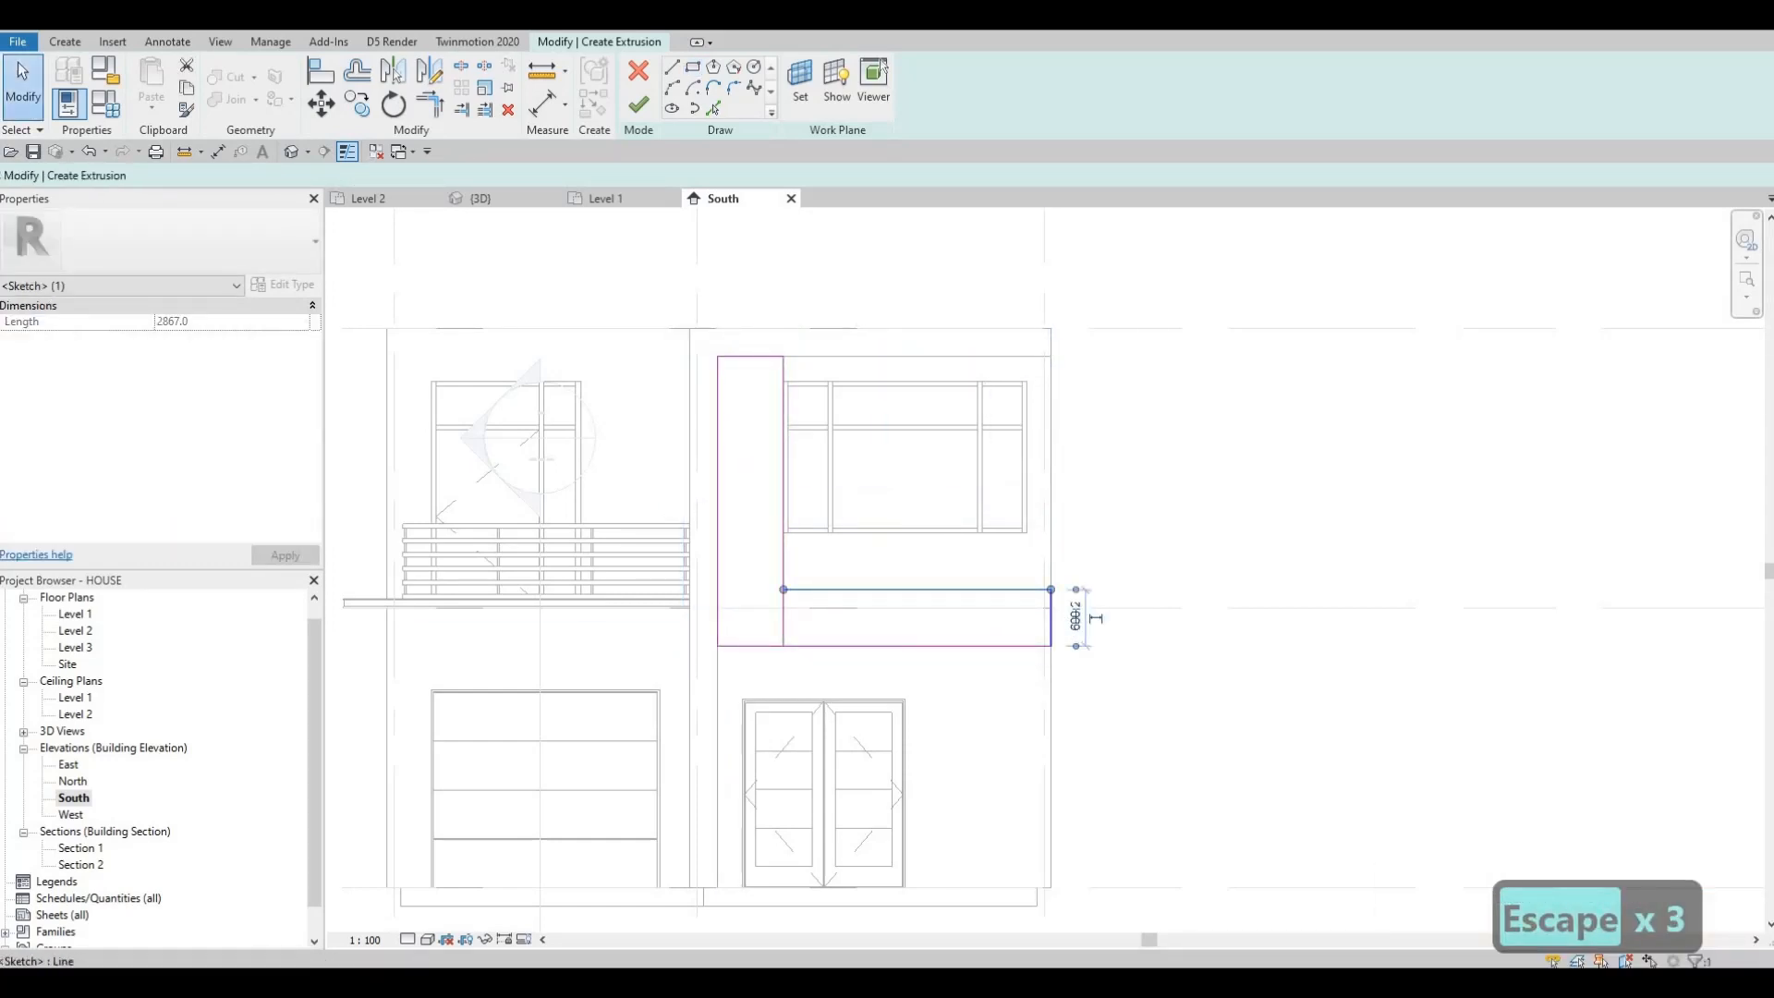
{"action": "type", "text": "6"}
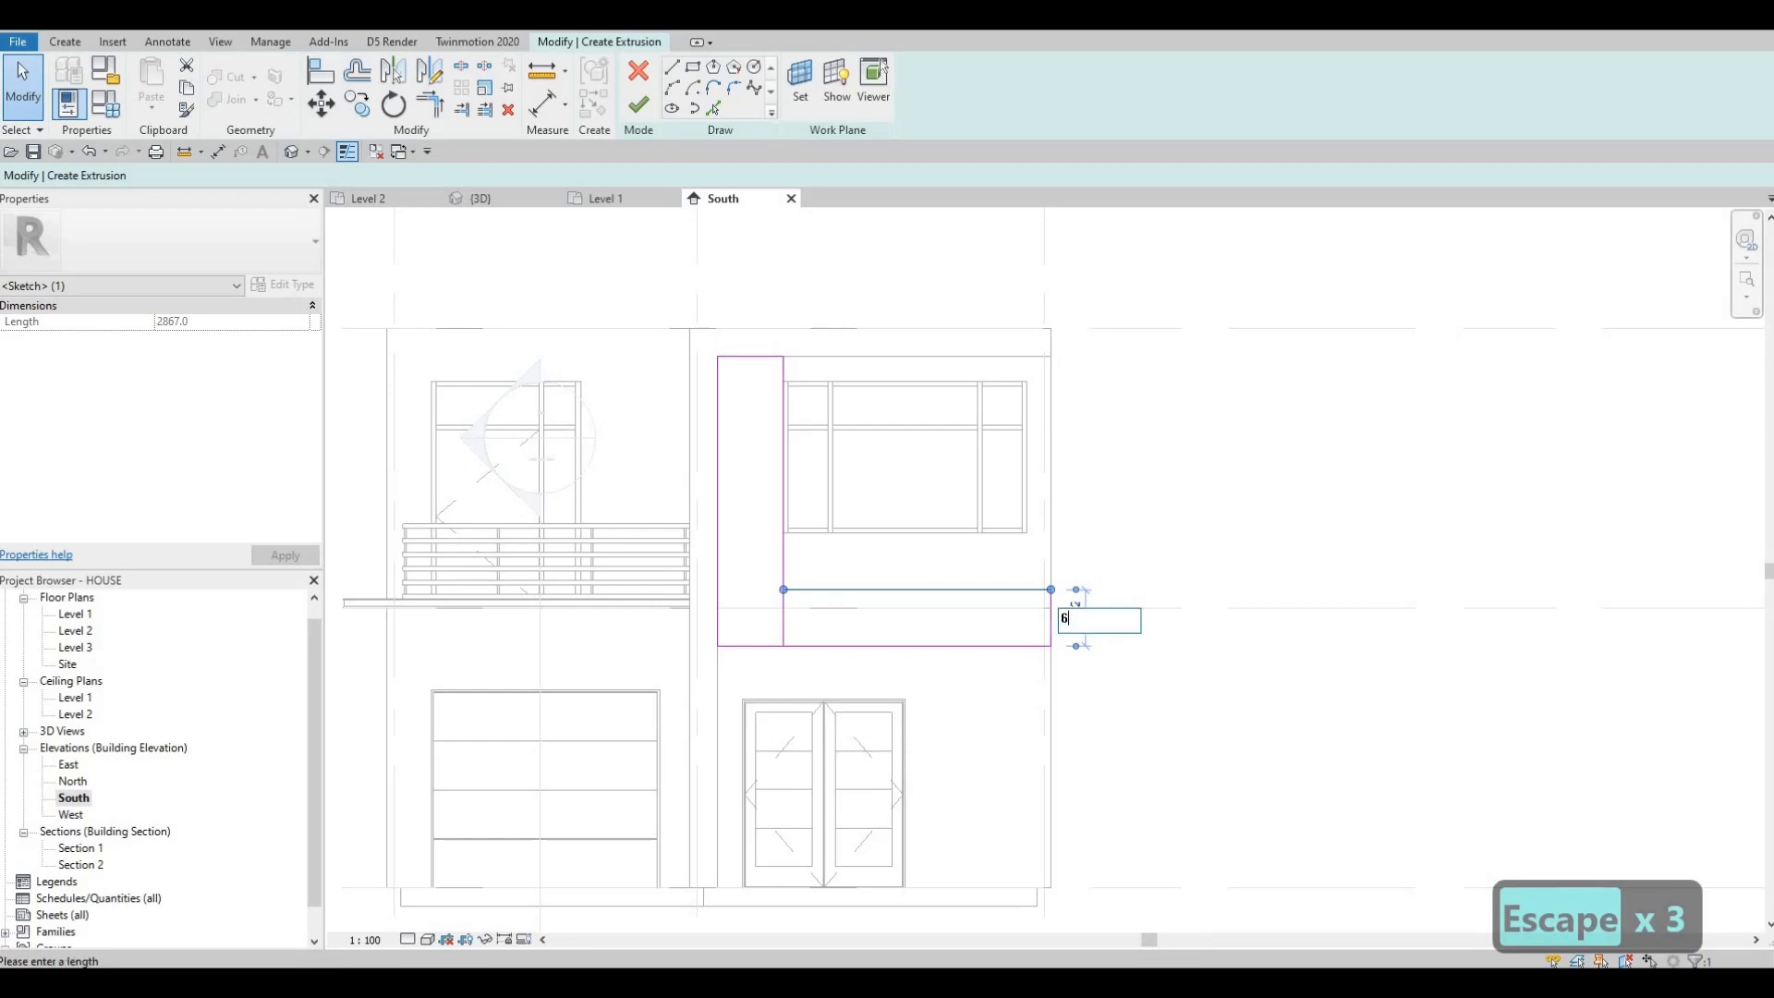
{"action": "type", "text": "00"}
{"action": "key", "text": "Return"}
{"action": "key", "text": "Escape"}
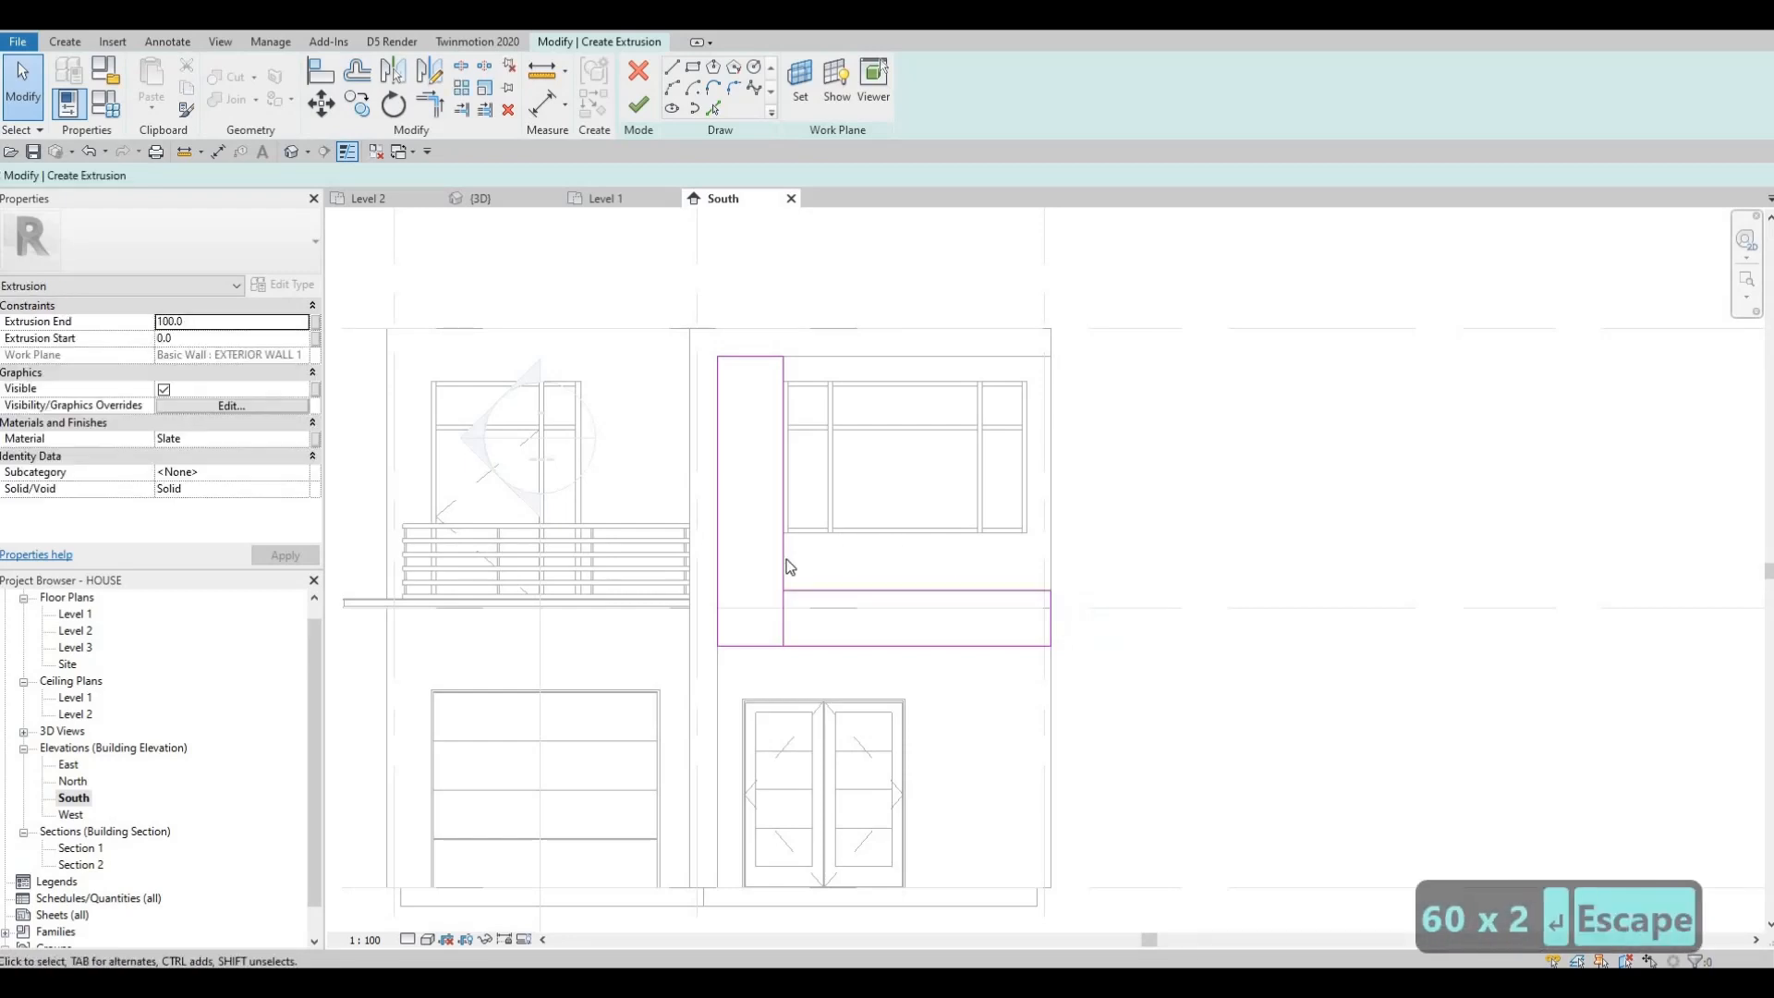
Delete the short overlapping sketch lines where the vertical strip and the horizontal band meet
{"action": "left_click", "coordinate": [783, 370]}
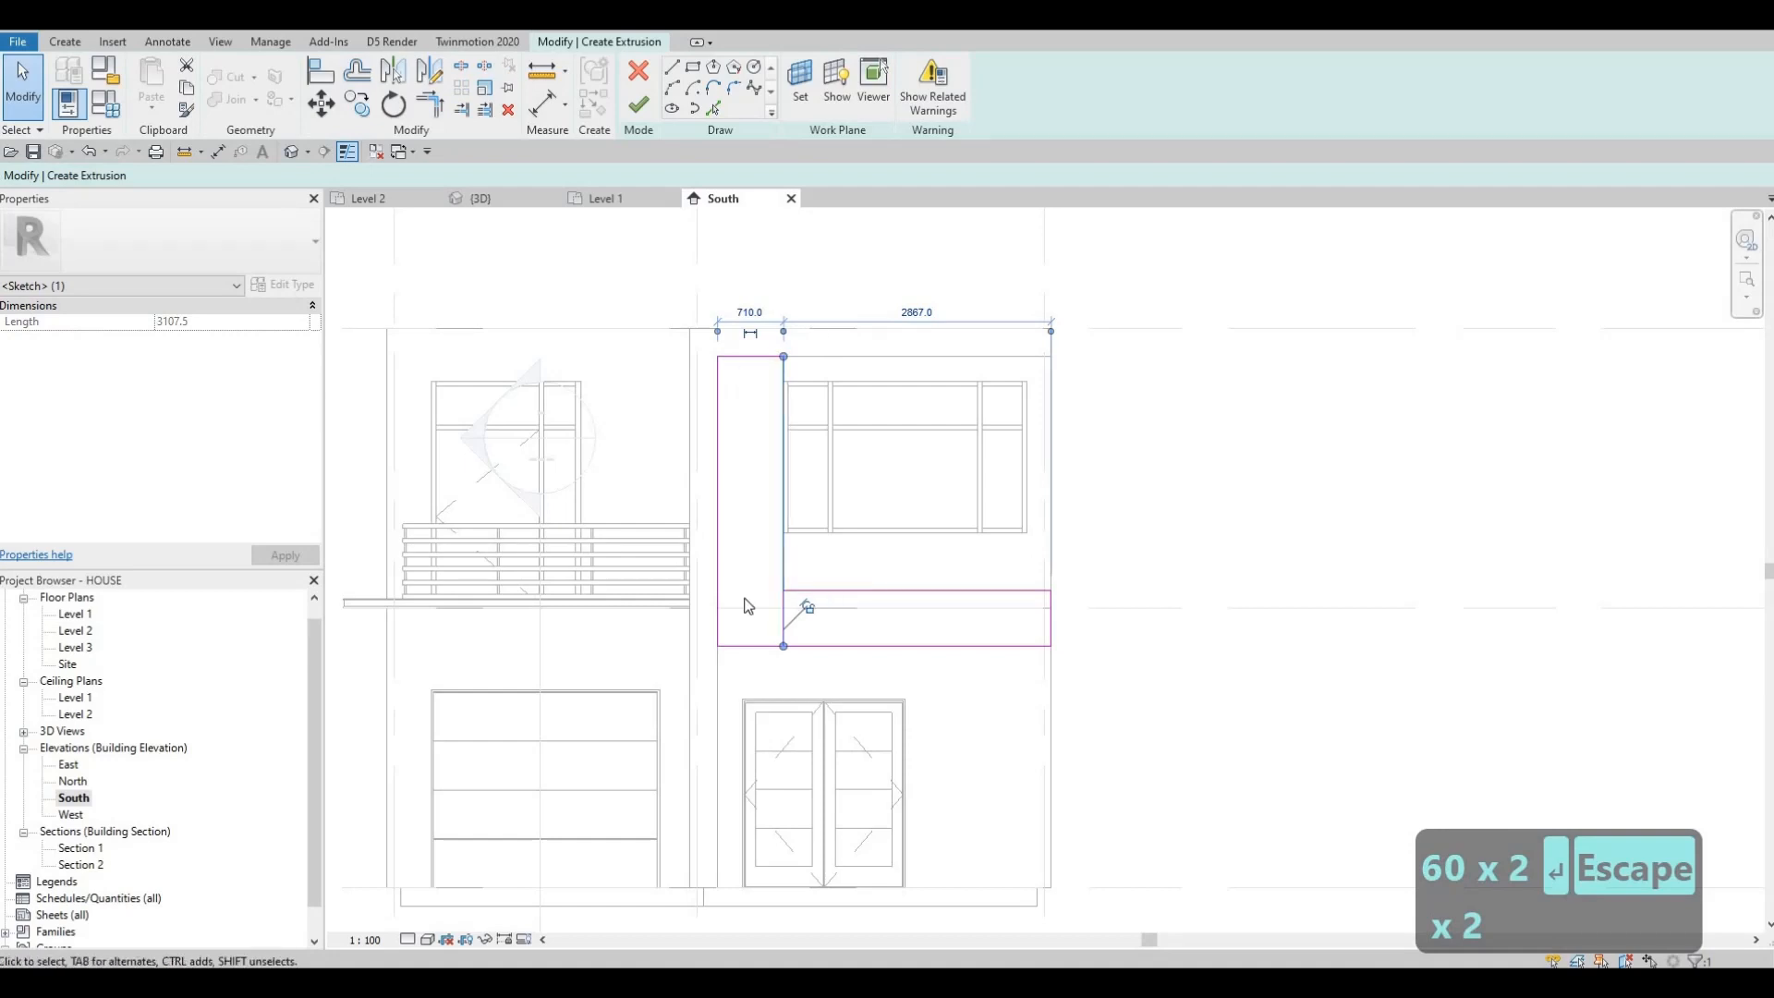
{"action": "key", "text": "Escape"}
{"action": "key", "text": "Escape"}
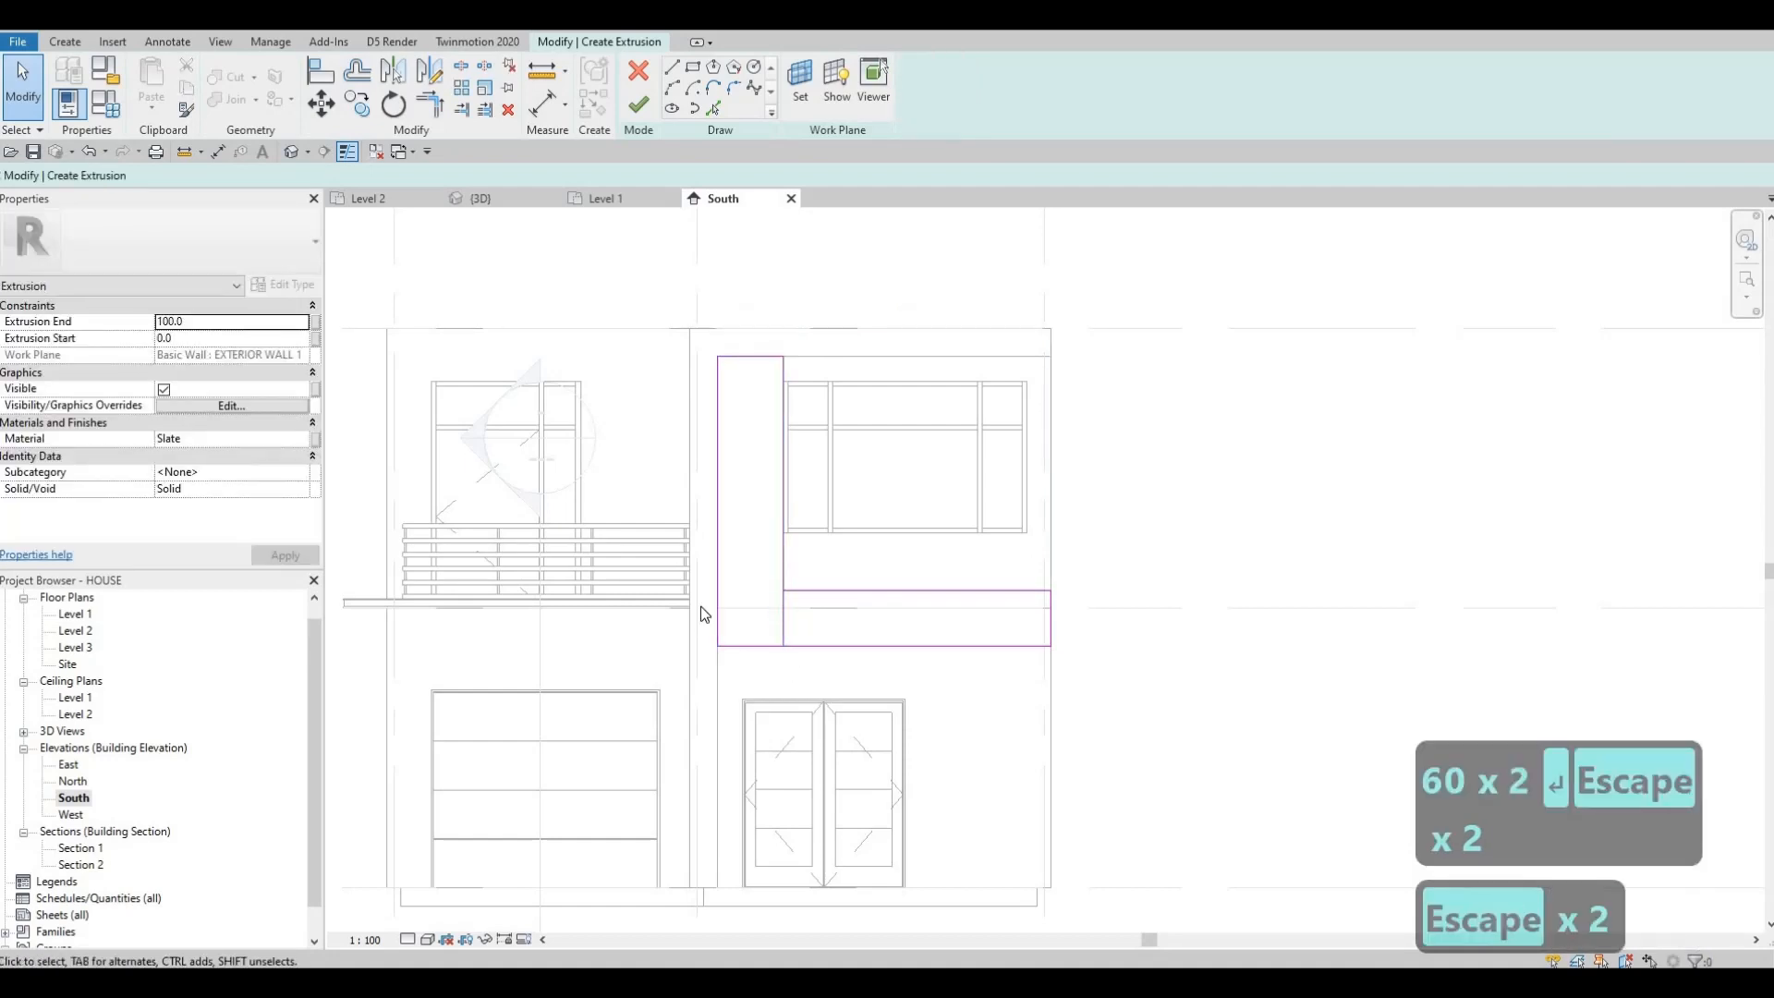
{"action": "mouse_move", "coordinate": [696, 573]}
{"action": "left_mouse_down"}
{"action": "mouse_move", "coordinate": [844, 679]}
{"action": "mouse_move", "coordinate": [830, 678]}
{"action": "left_mouse_up"}
{"action": "key", "text": "Delete"}
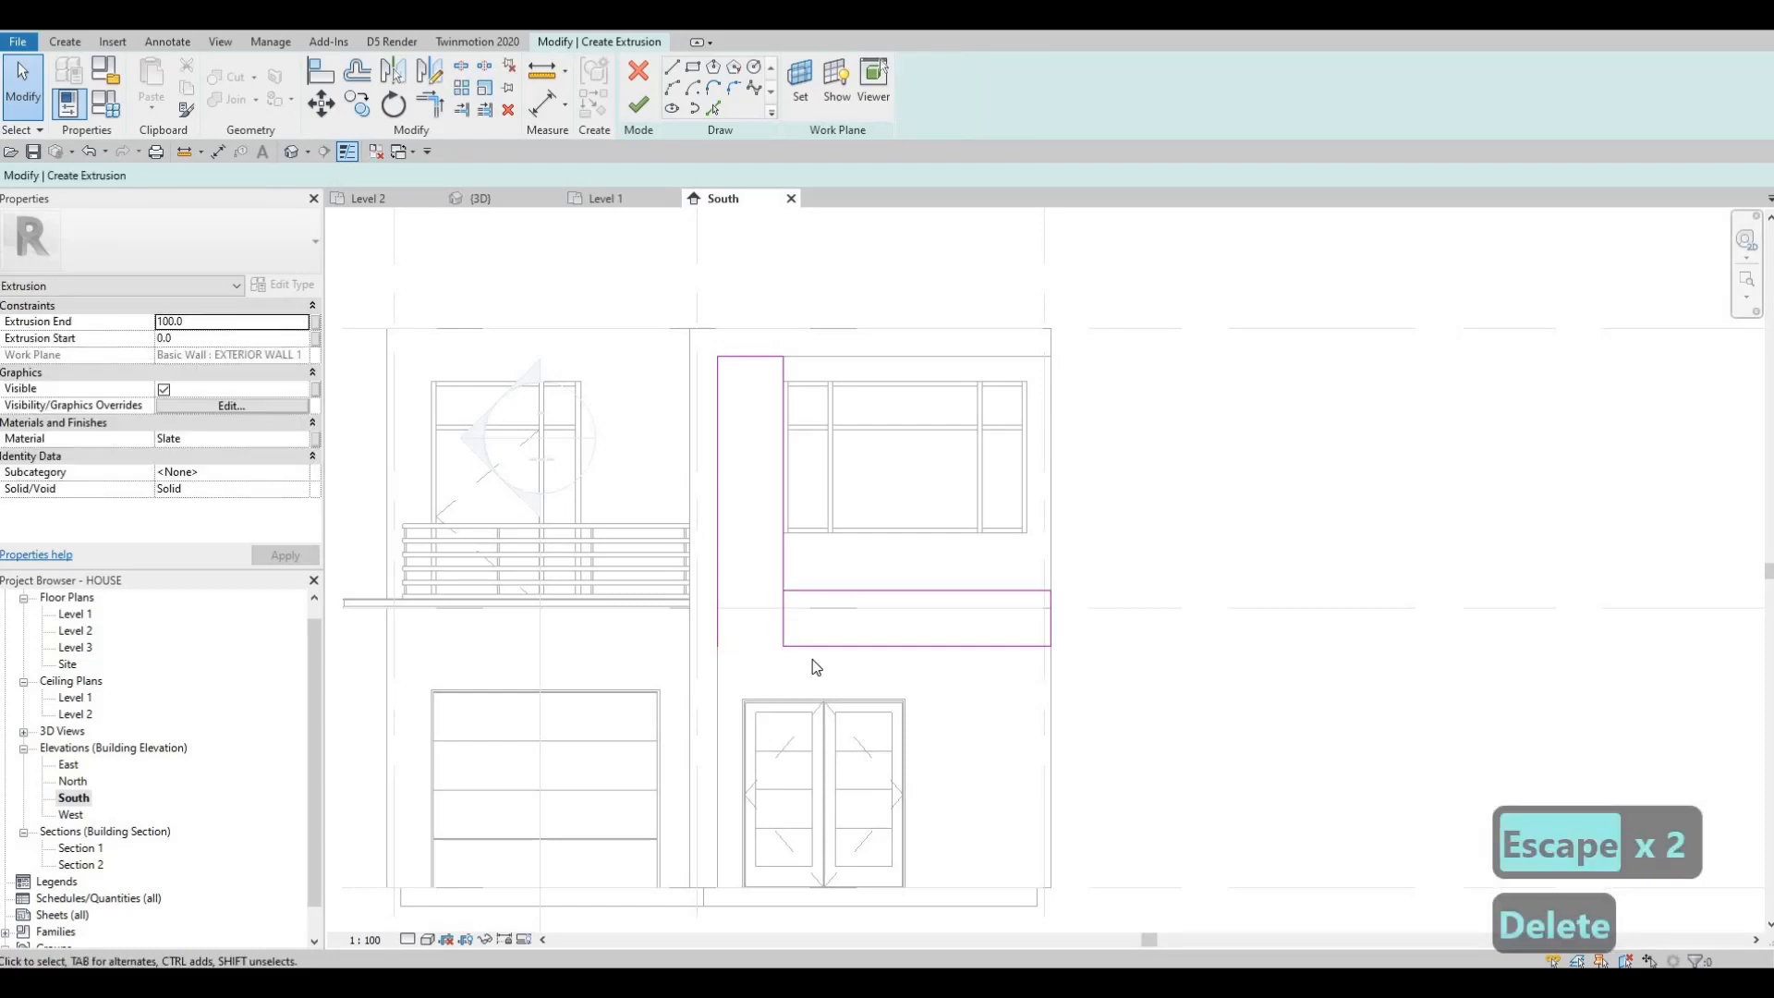
Trim the sketch lines where the vertical strip meets the horizontal band so they form one closed L-shaped outline
{"action": "key", "text": "t"}
{"action": "key", "text": "r"}
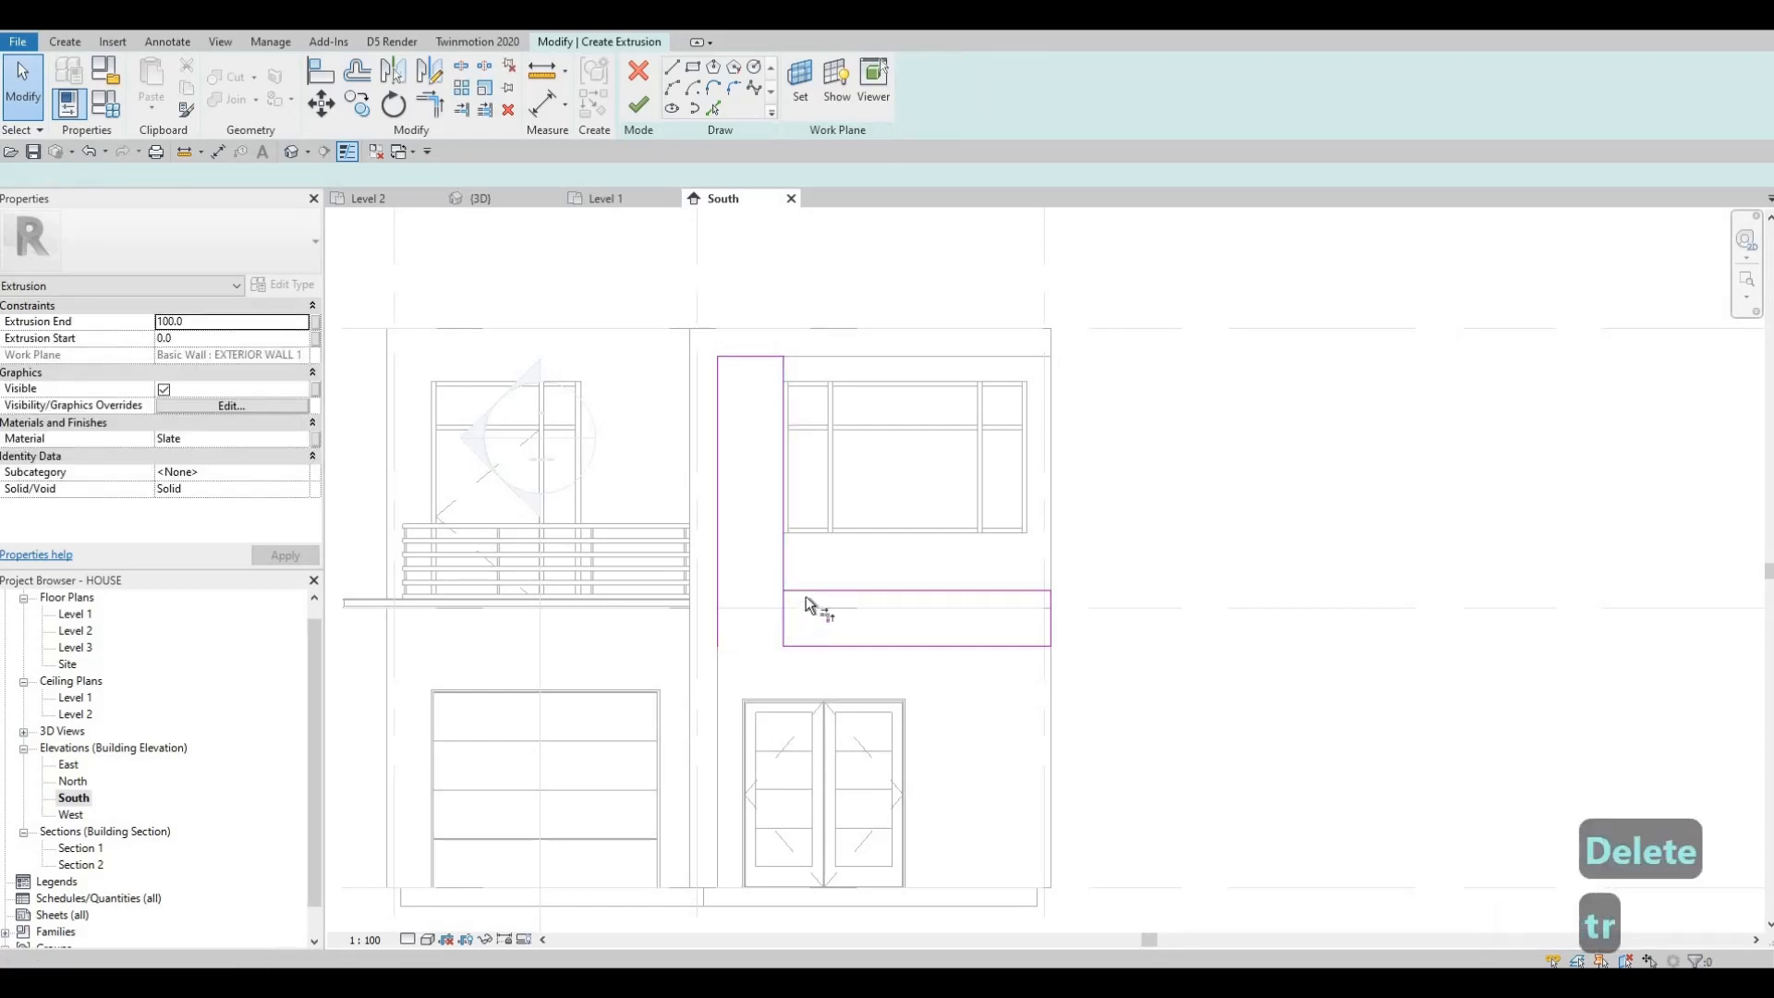
{"action": "left_click", "coordinate": [783, 558]}
{"action": "left_click", "coordinate": [809, 647]}
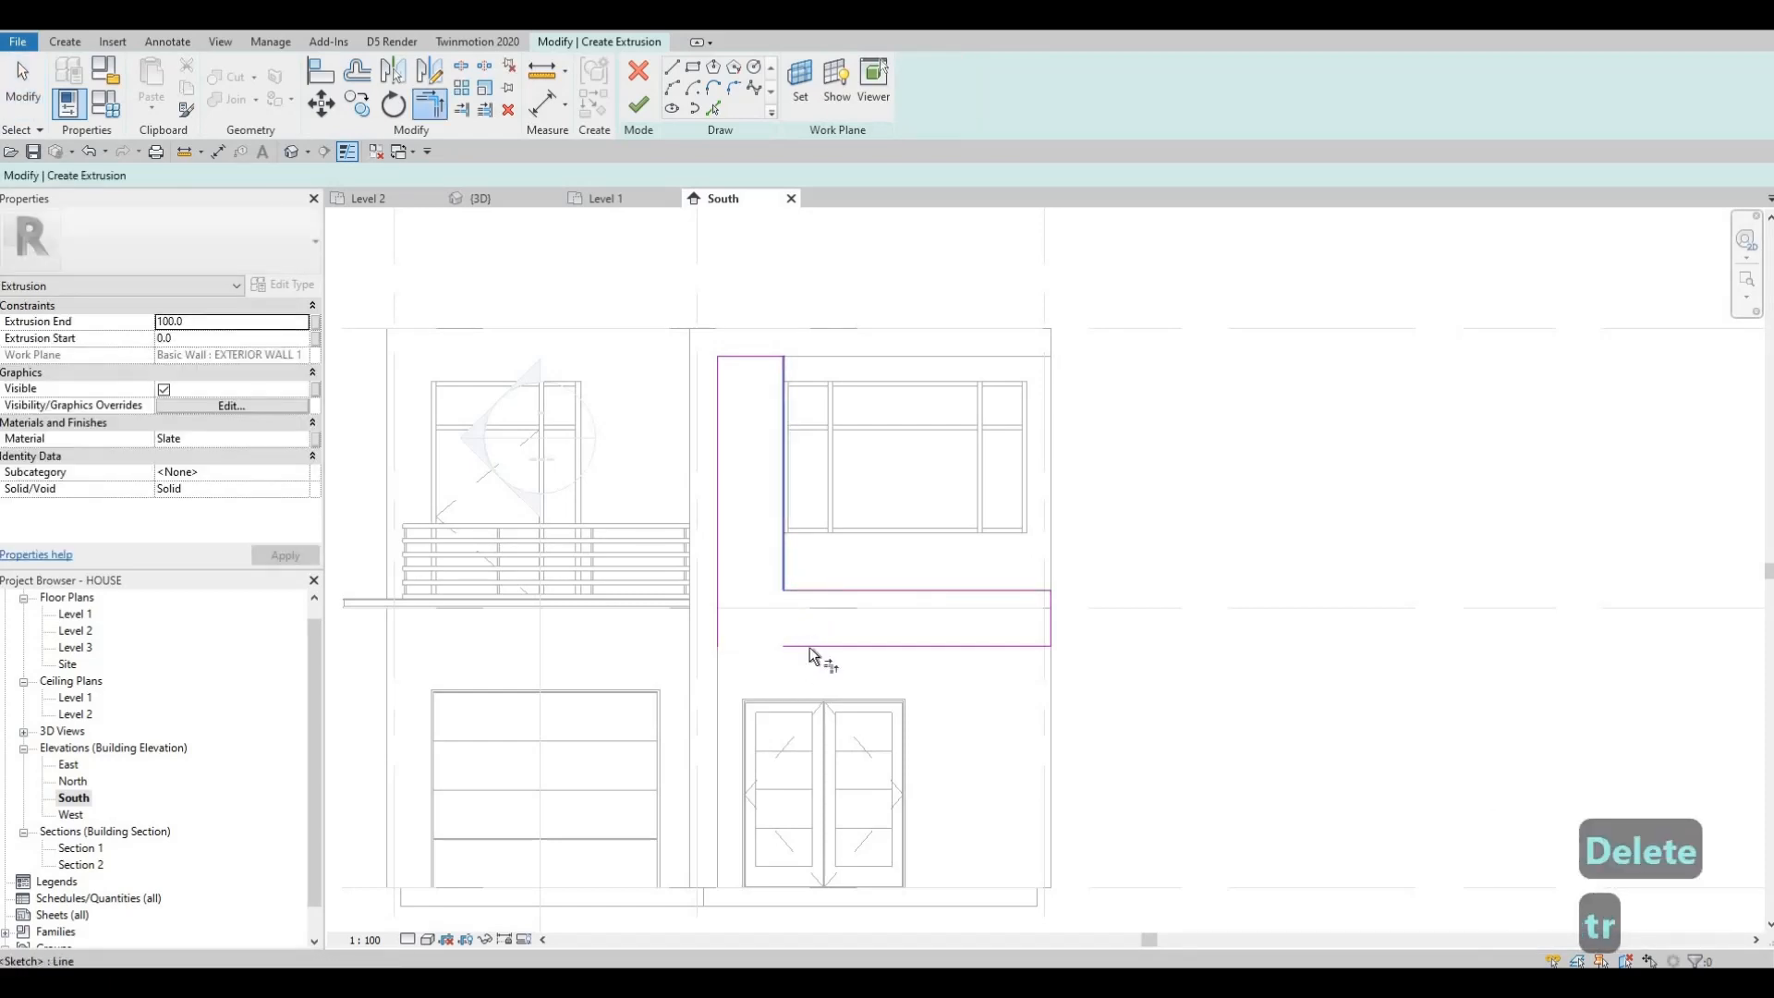
{"action": "left_click", "coordinate": [722, 597]}
{"action": "key", "text": "Escape"}
{"action": "key", "text": "Escape"}
{"action": "key", "text": "Escape"}
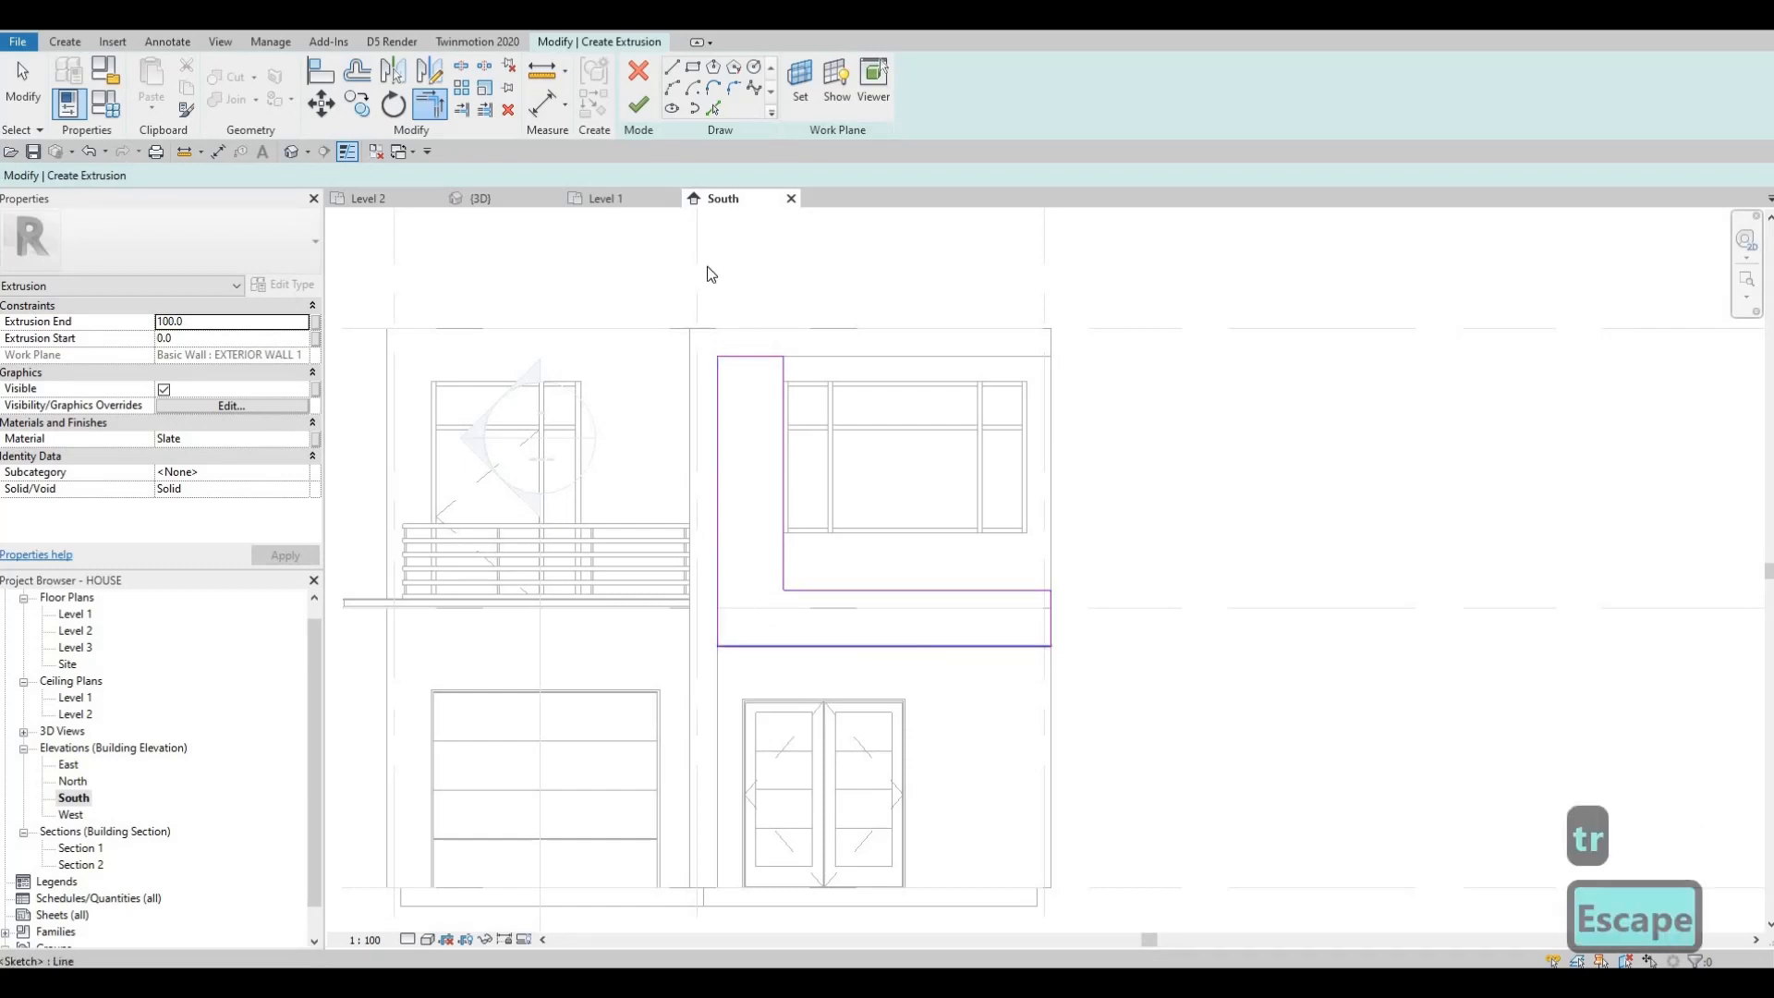
Set the extrusion's material to Lauan, Meranti, added to the project from the Wood category of the AEC Materials library
{"action": "left_click", "coordinate": [295, 438]}
{"action": "left_click", "coordinate": [302, 438]}
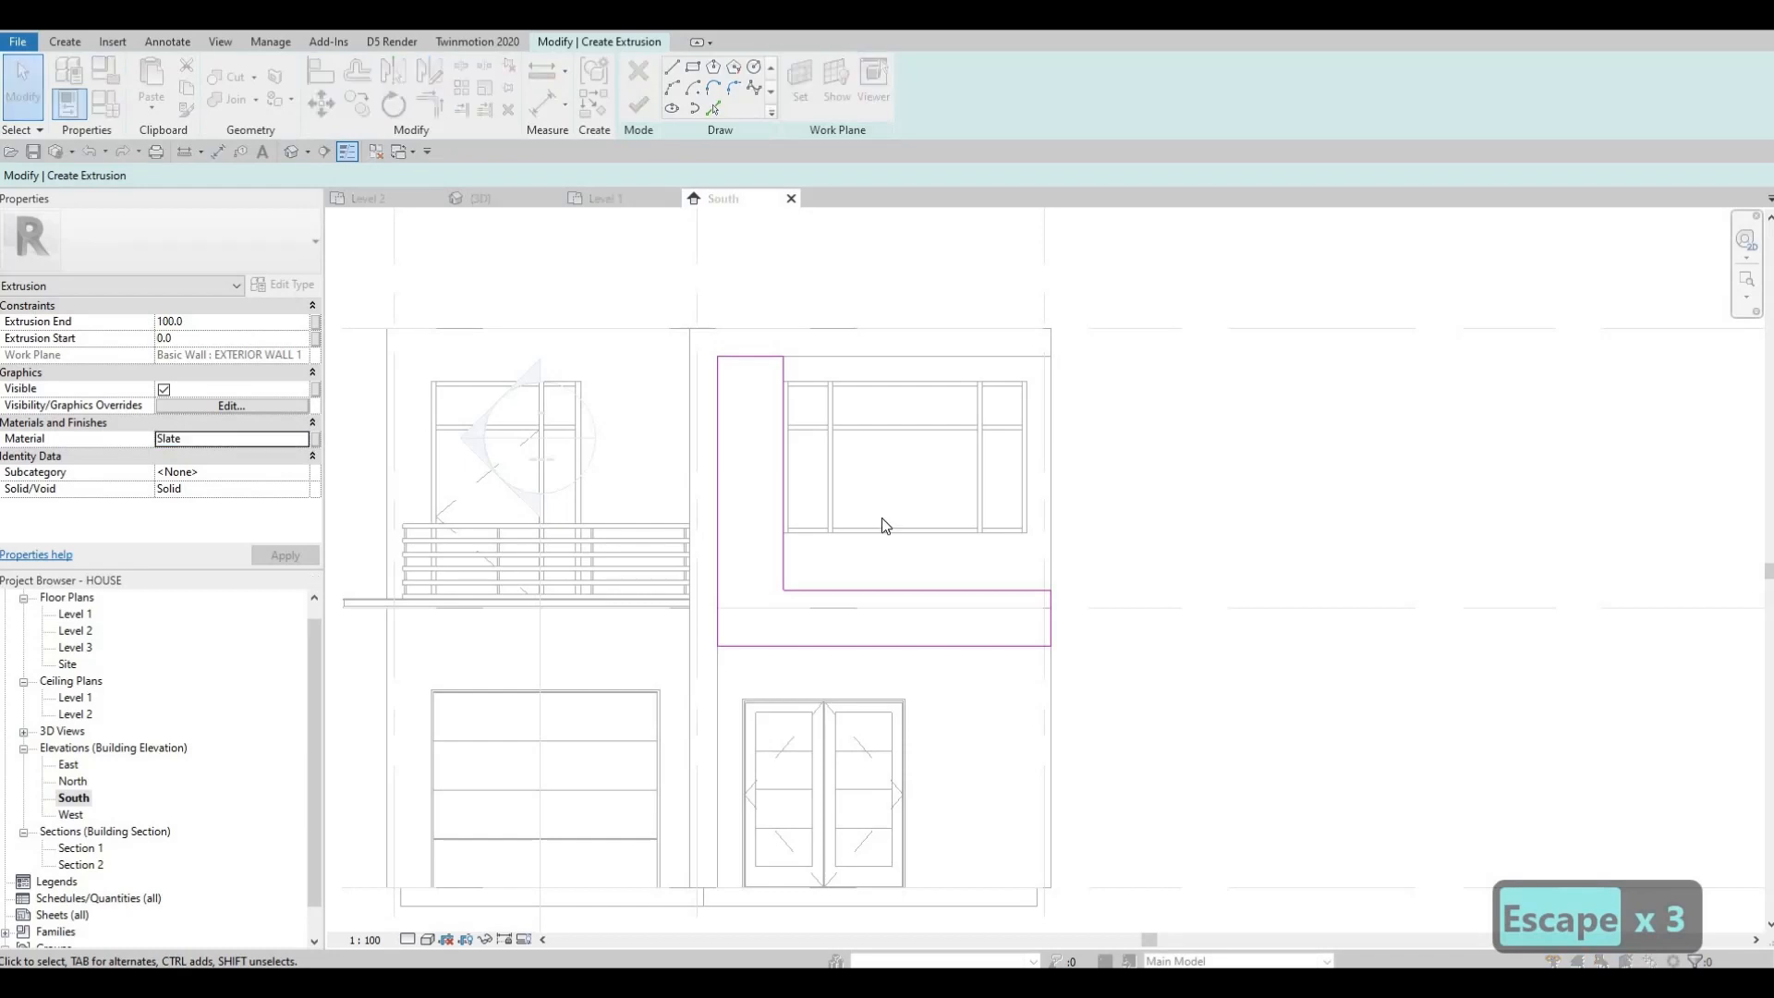
{"action": "scroll", "coordinate": [599, 564], "scroll_direction": "down", "scroll_amount": 2}
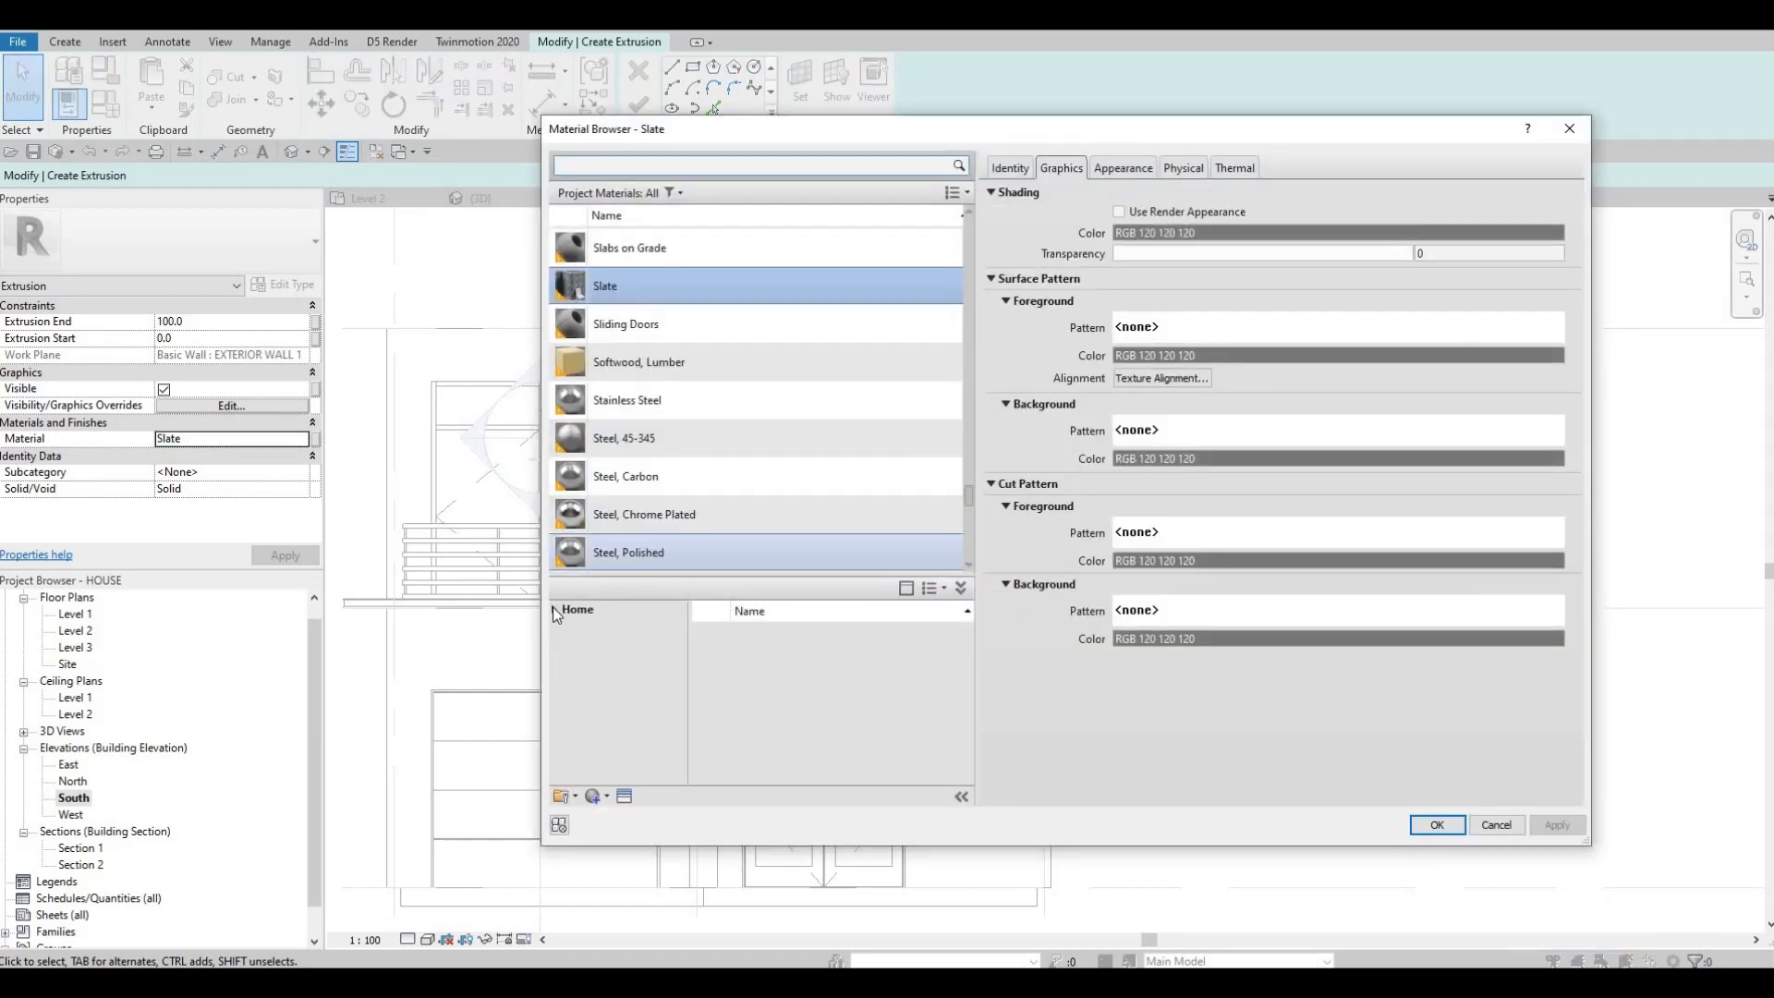
{"action": "left_click", "coordinate": [554, 610]}
{"action": "left_click", "coordinate": [560, 646]}
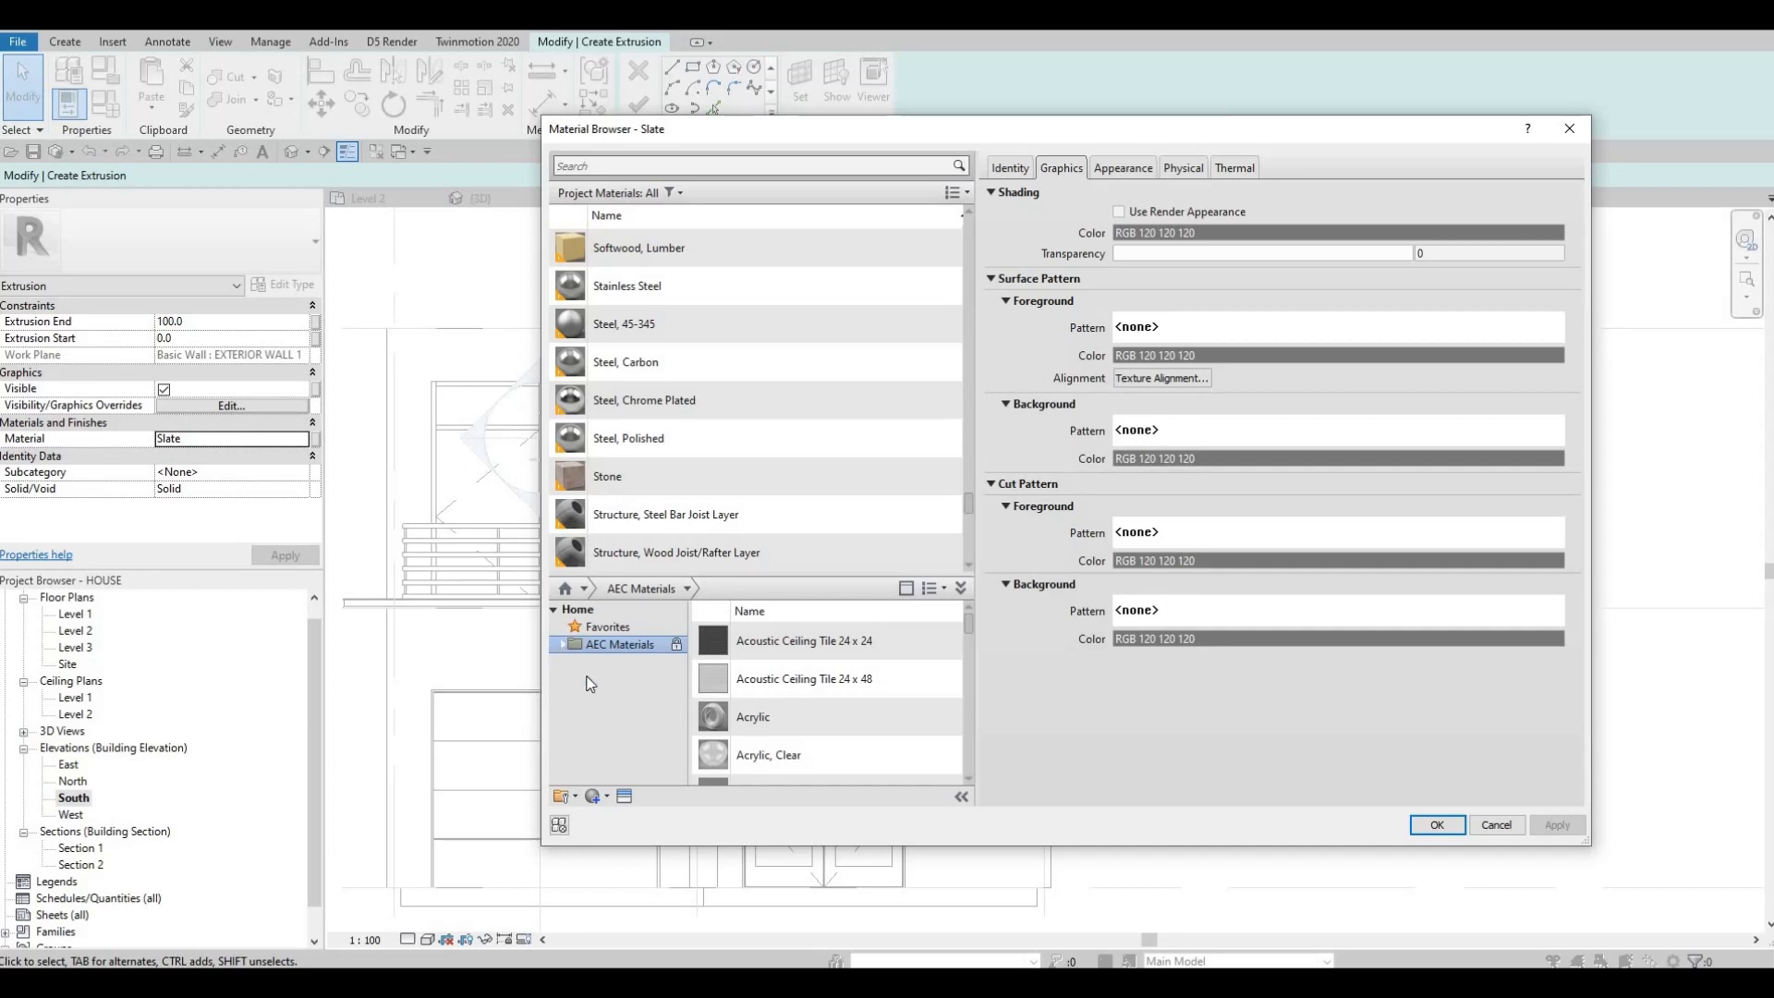
{"action": "scroll", "coordinate": [607, 732], "scroll_direction": "down", "scroll_amount": 4}
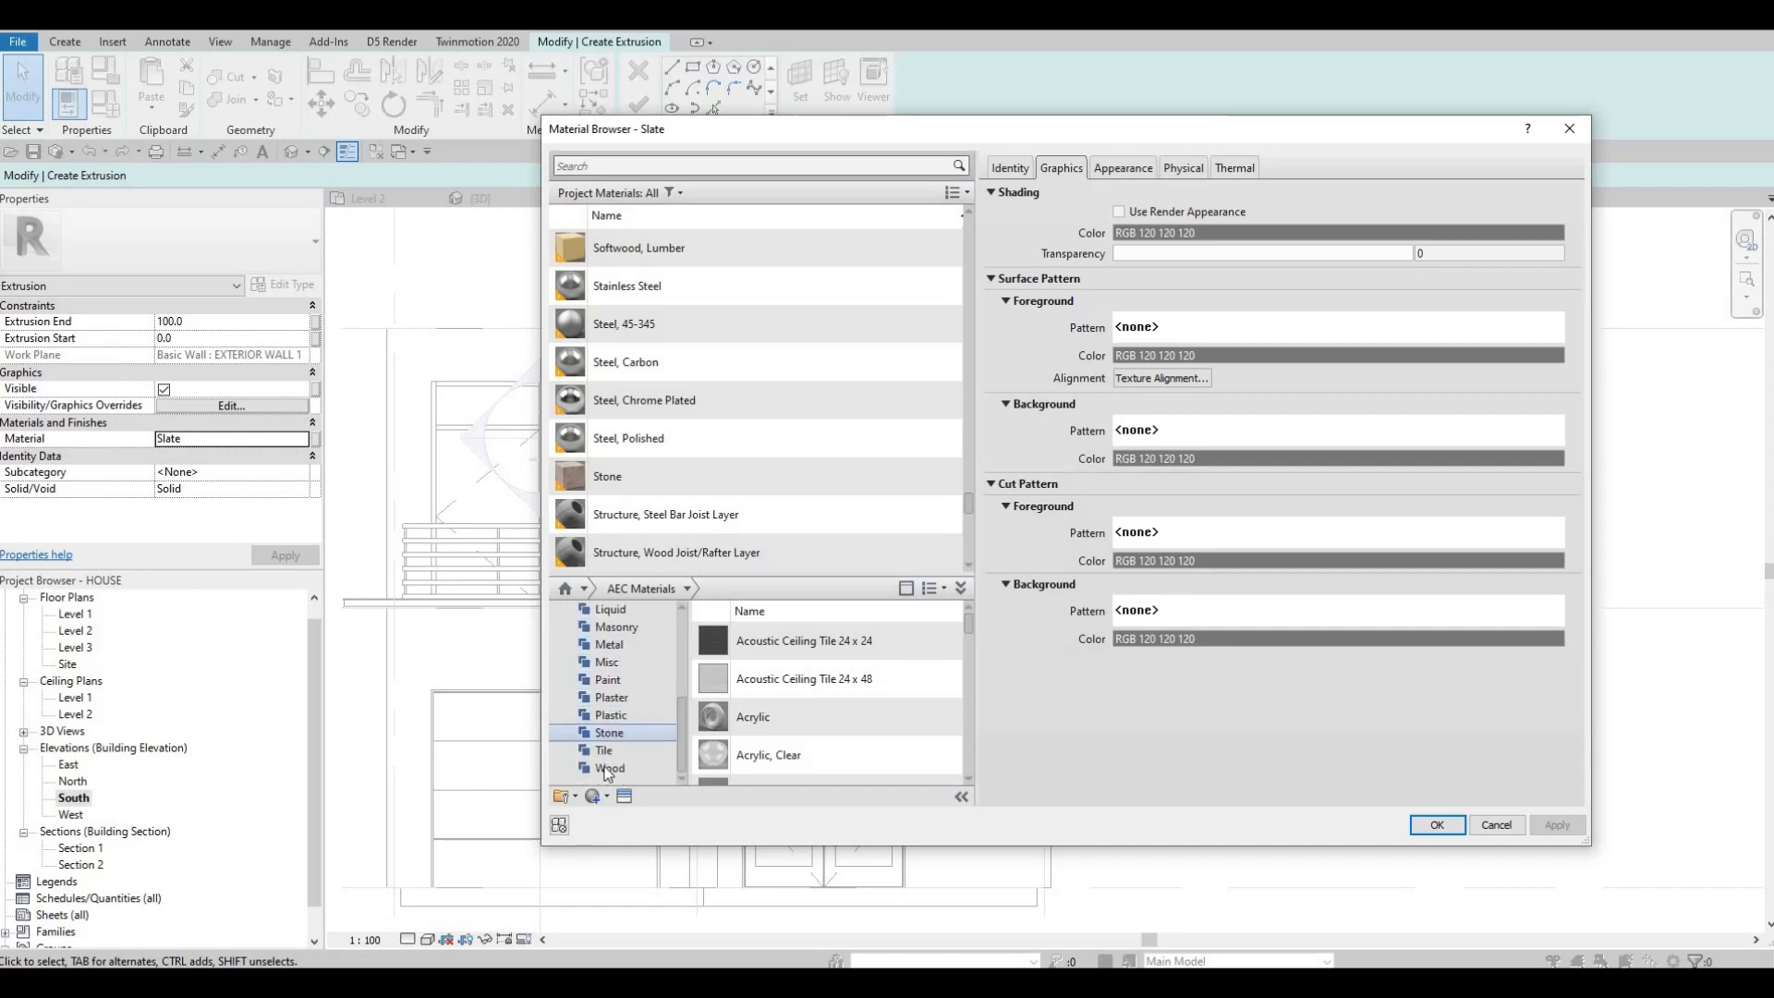
{"action": "left_click", "coordinate": [607, 770]}
{"action": "scroll", "coordinate": [840, 701], "scroll_direction": "down", "scroll_amount": 3}
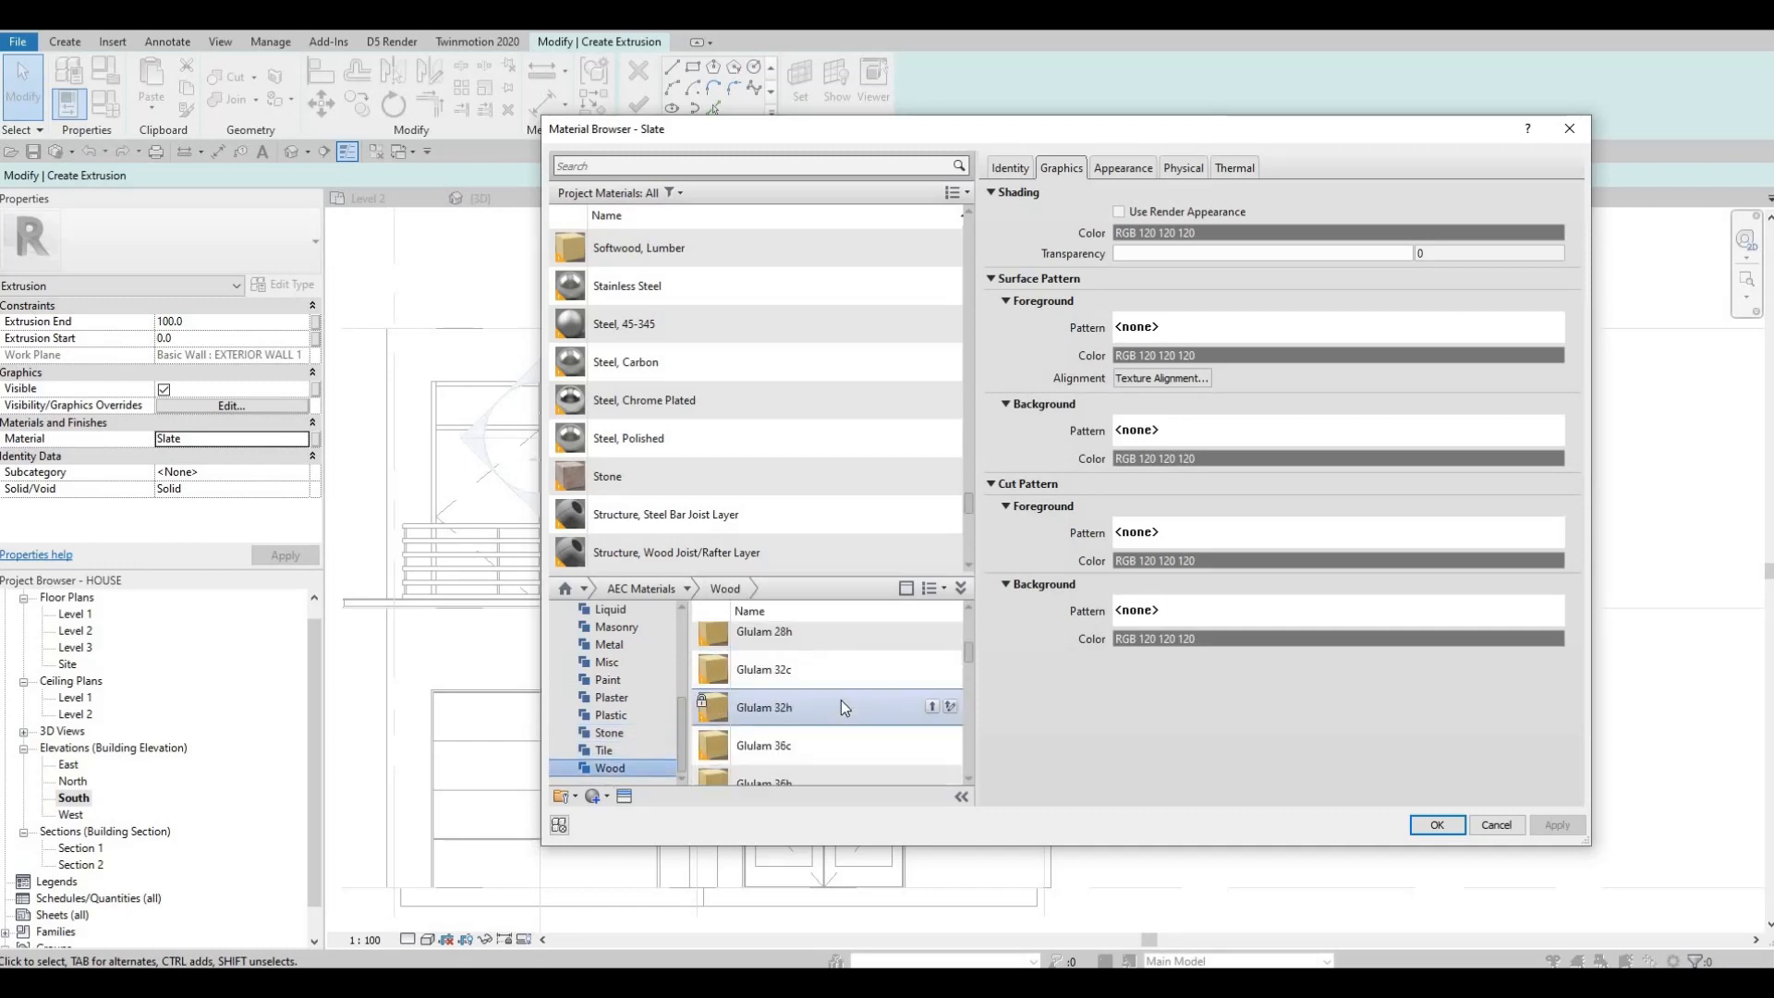
{"action": "scroll", "coordinate": [841, 700], "scroll_direction": "down", "scroll_amount": 4}
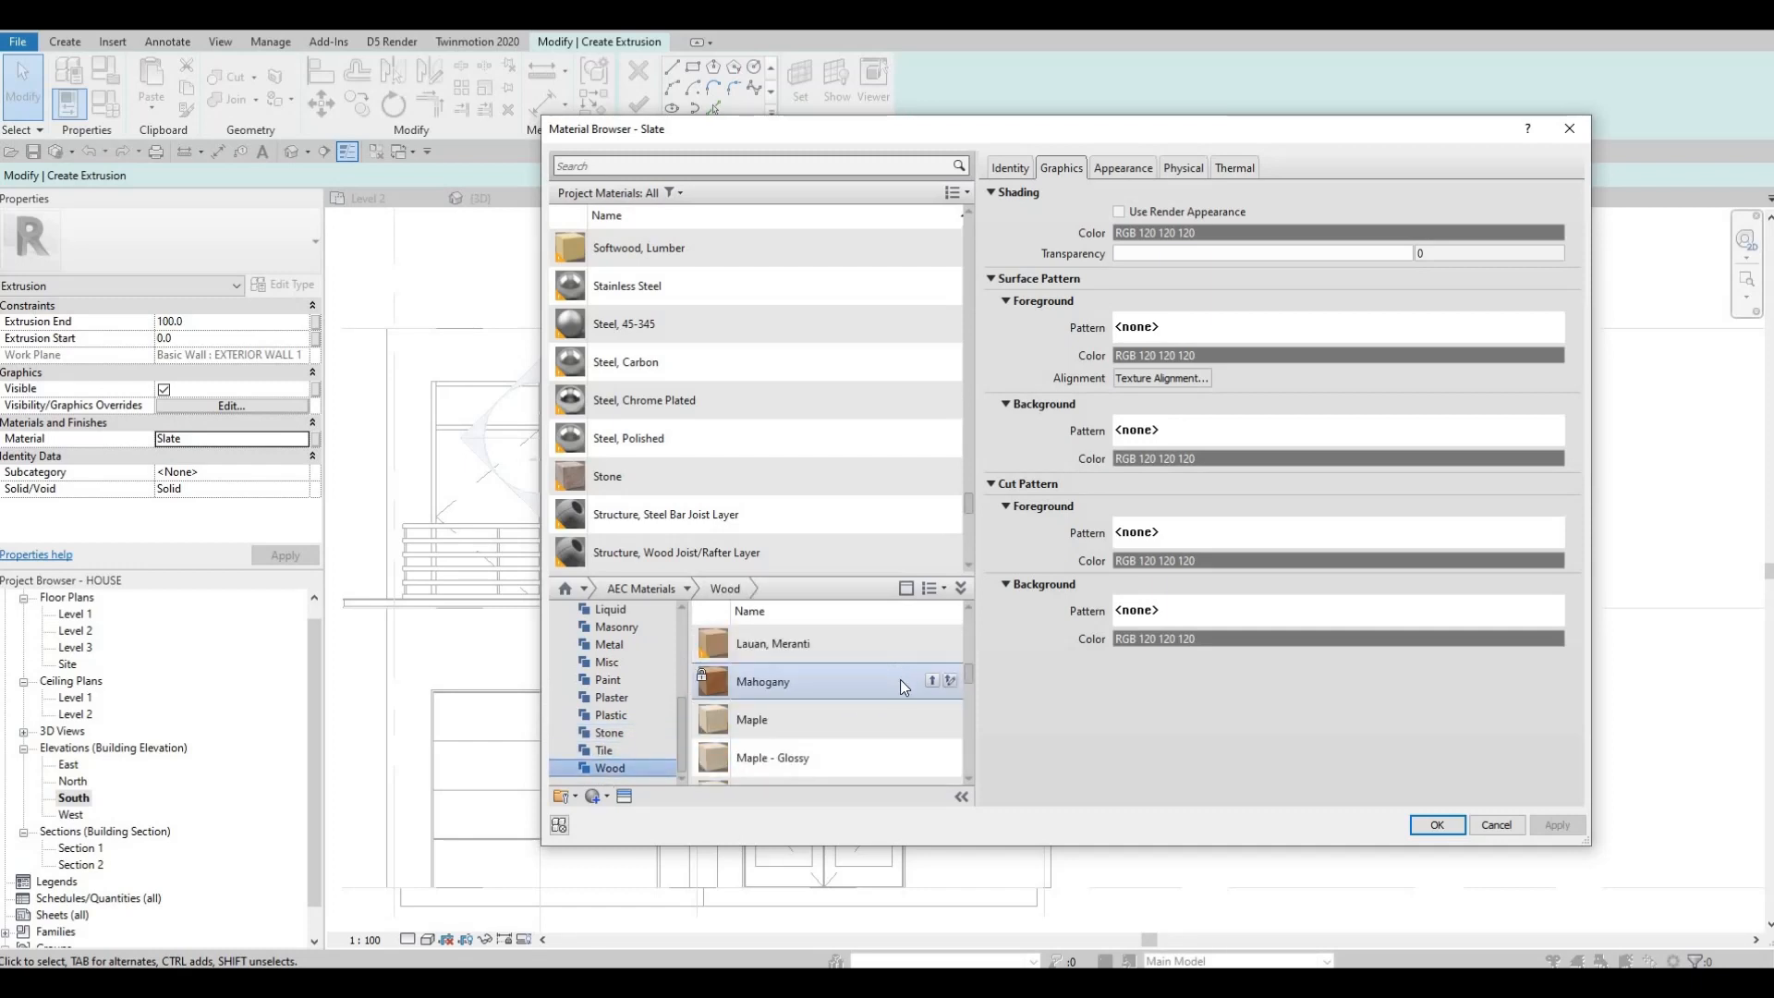
{"action": "scroll", "coordinate": [904, 685], "scroll_direction": "up", "scroll_amount": 1}
{"action": "left_click", "coordinate": [931, 739]}
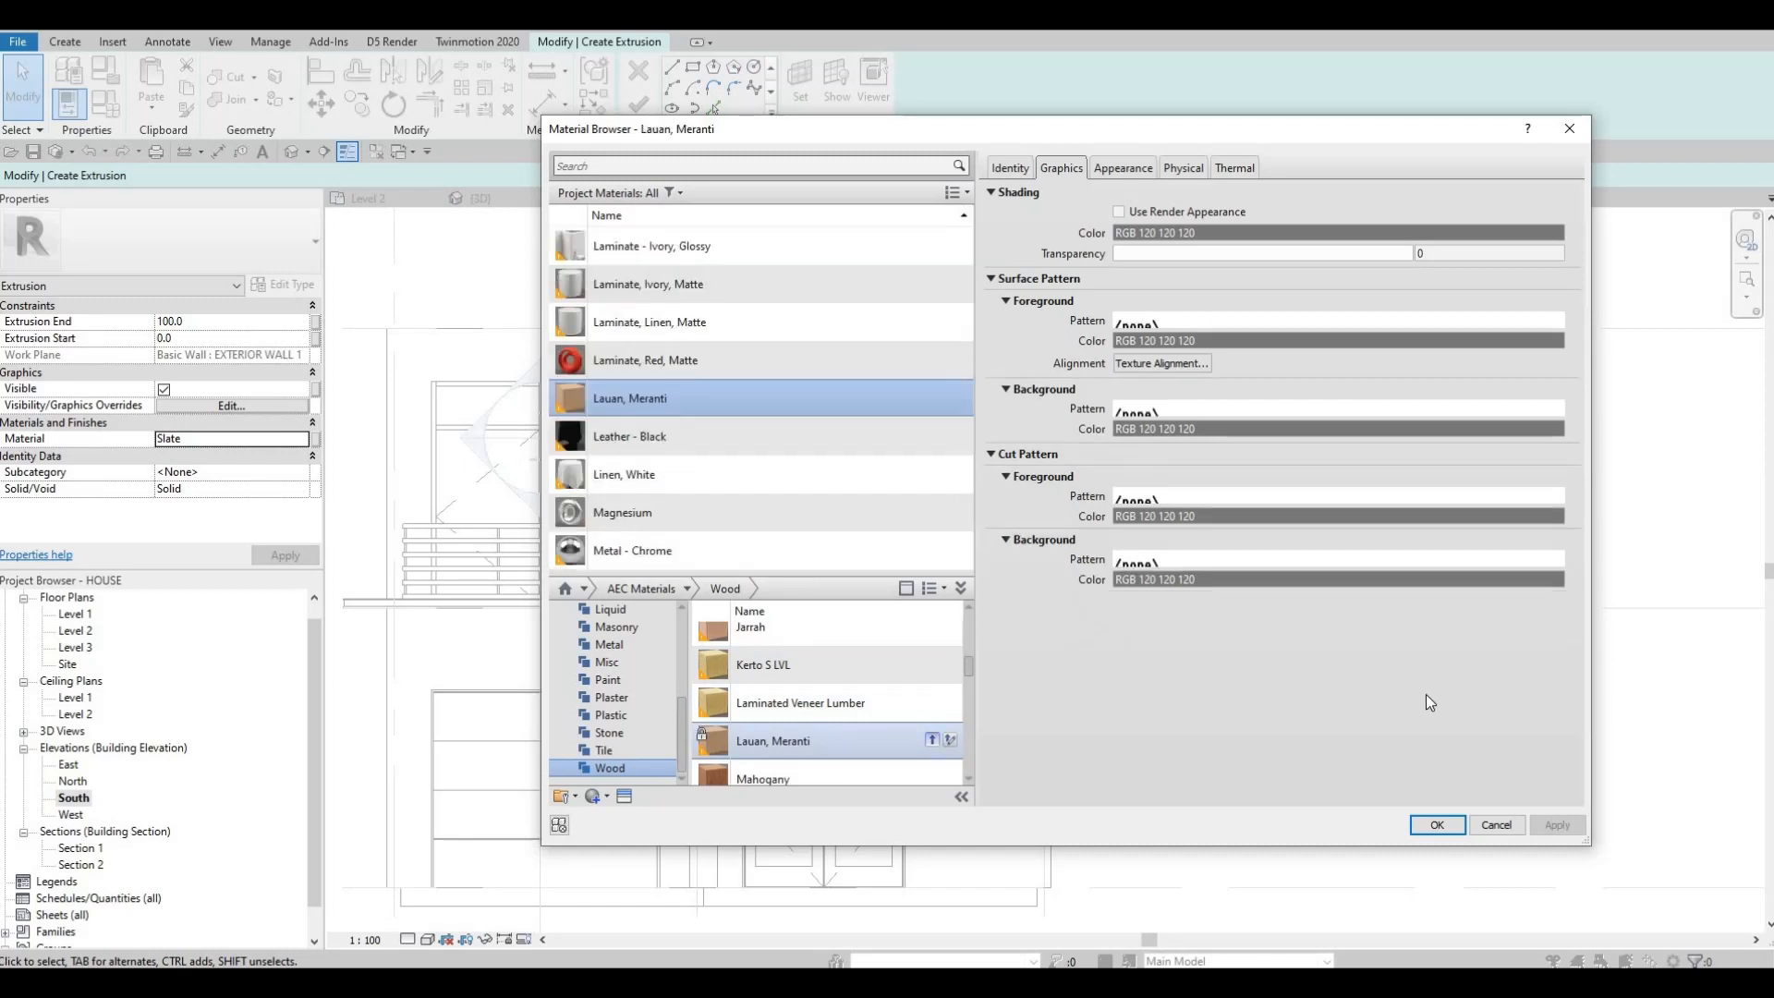
{"action": "left_click", "coordinate": [1438, 825]}
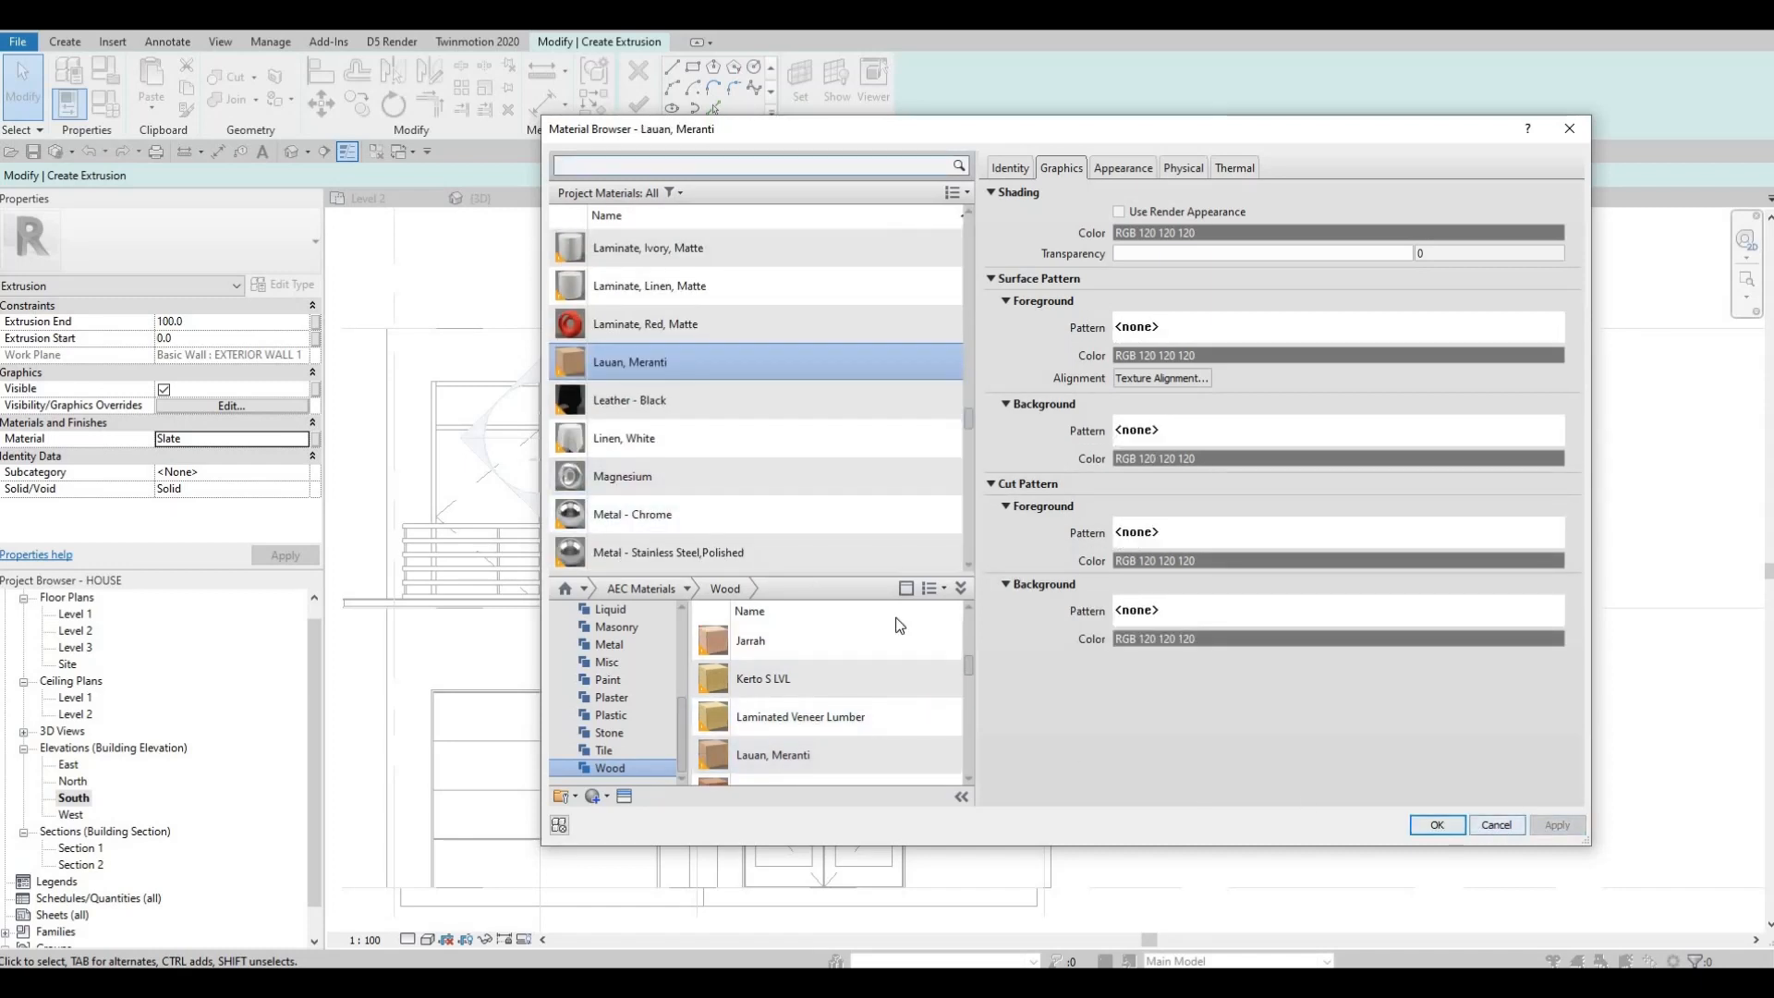
Finish the extrusion sketch, set the L-shaped trim's Extrusion End to 200 in the 3D view, and finish the in-place model
{"action": "left_click", "coordinate": [637, 104]}
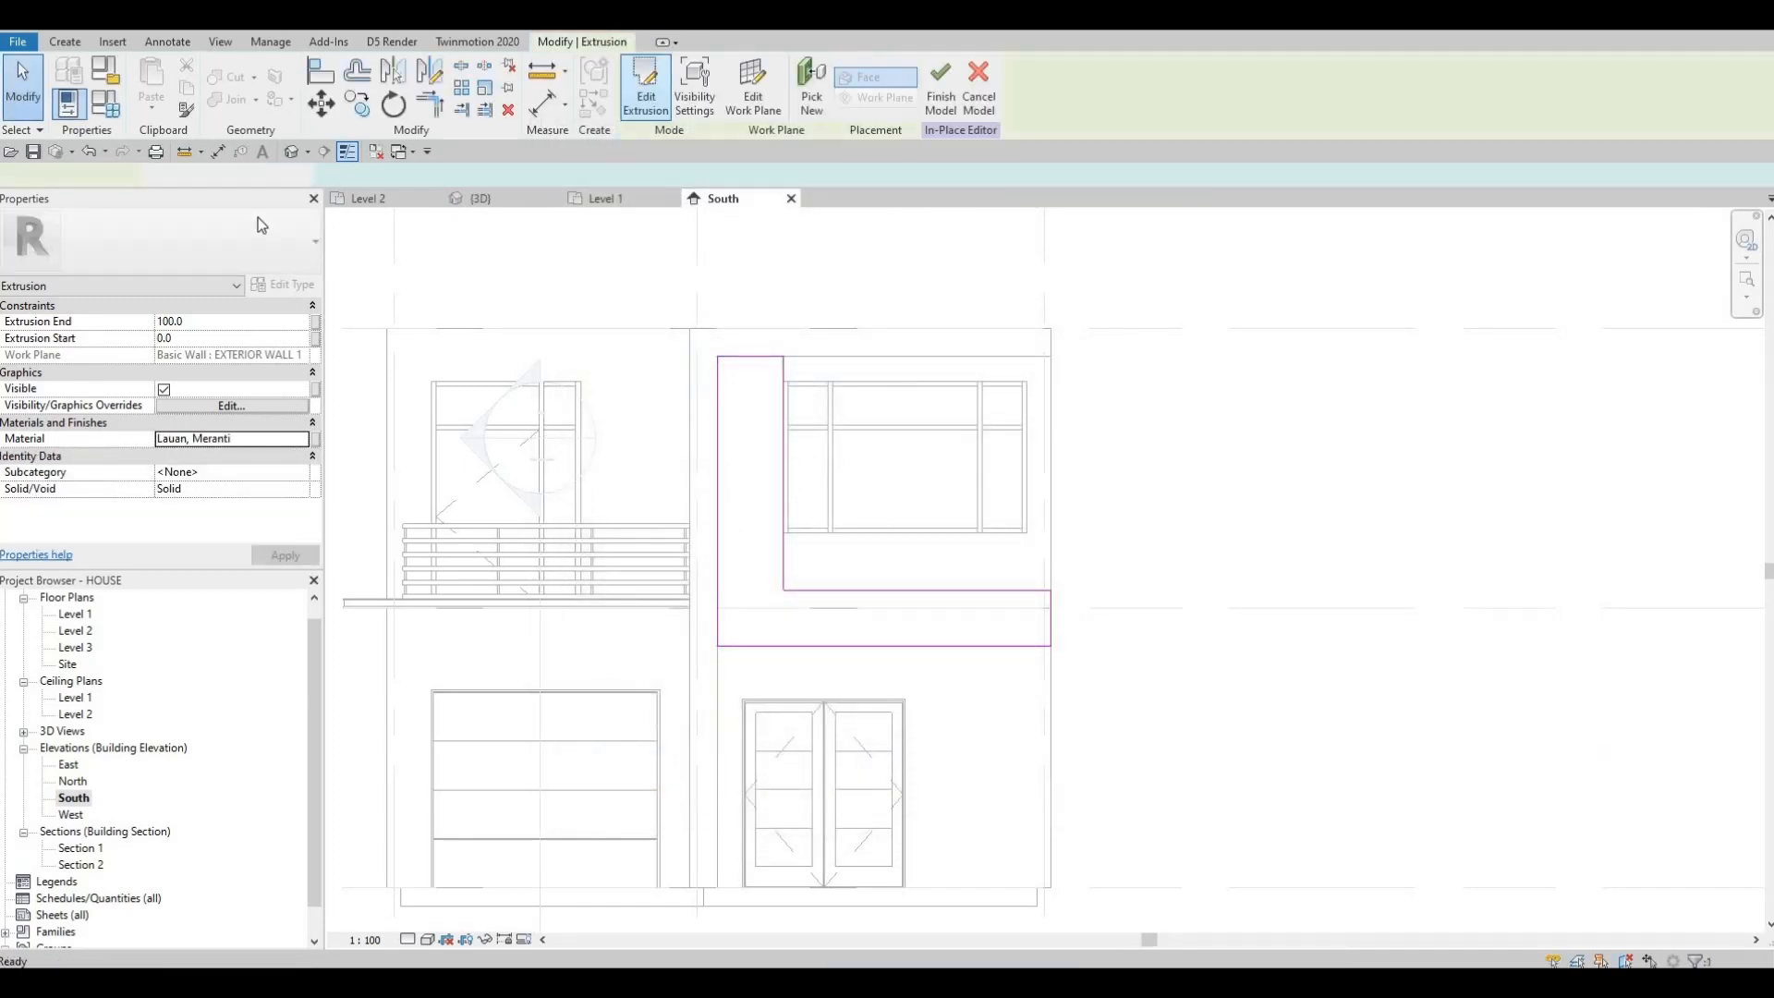
{"action": "left_click", "coordinate": [292, 151]}
{"action": "middle_click_drag", "start_coordinate": [798, 621], "coordinate": [661, 651], "text": "shift"}
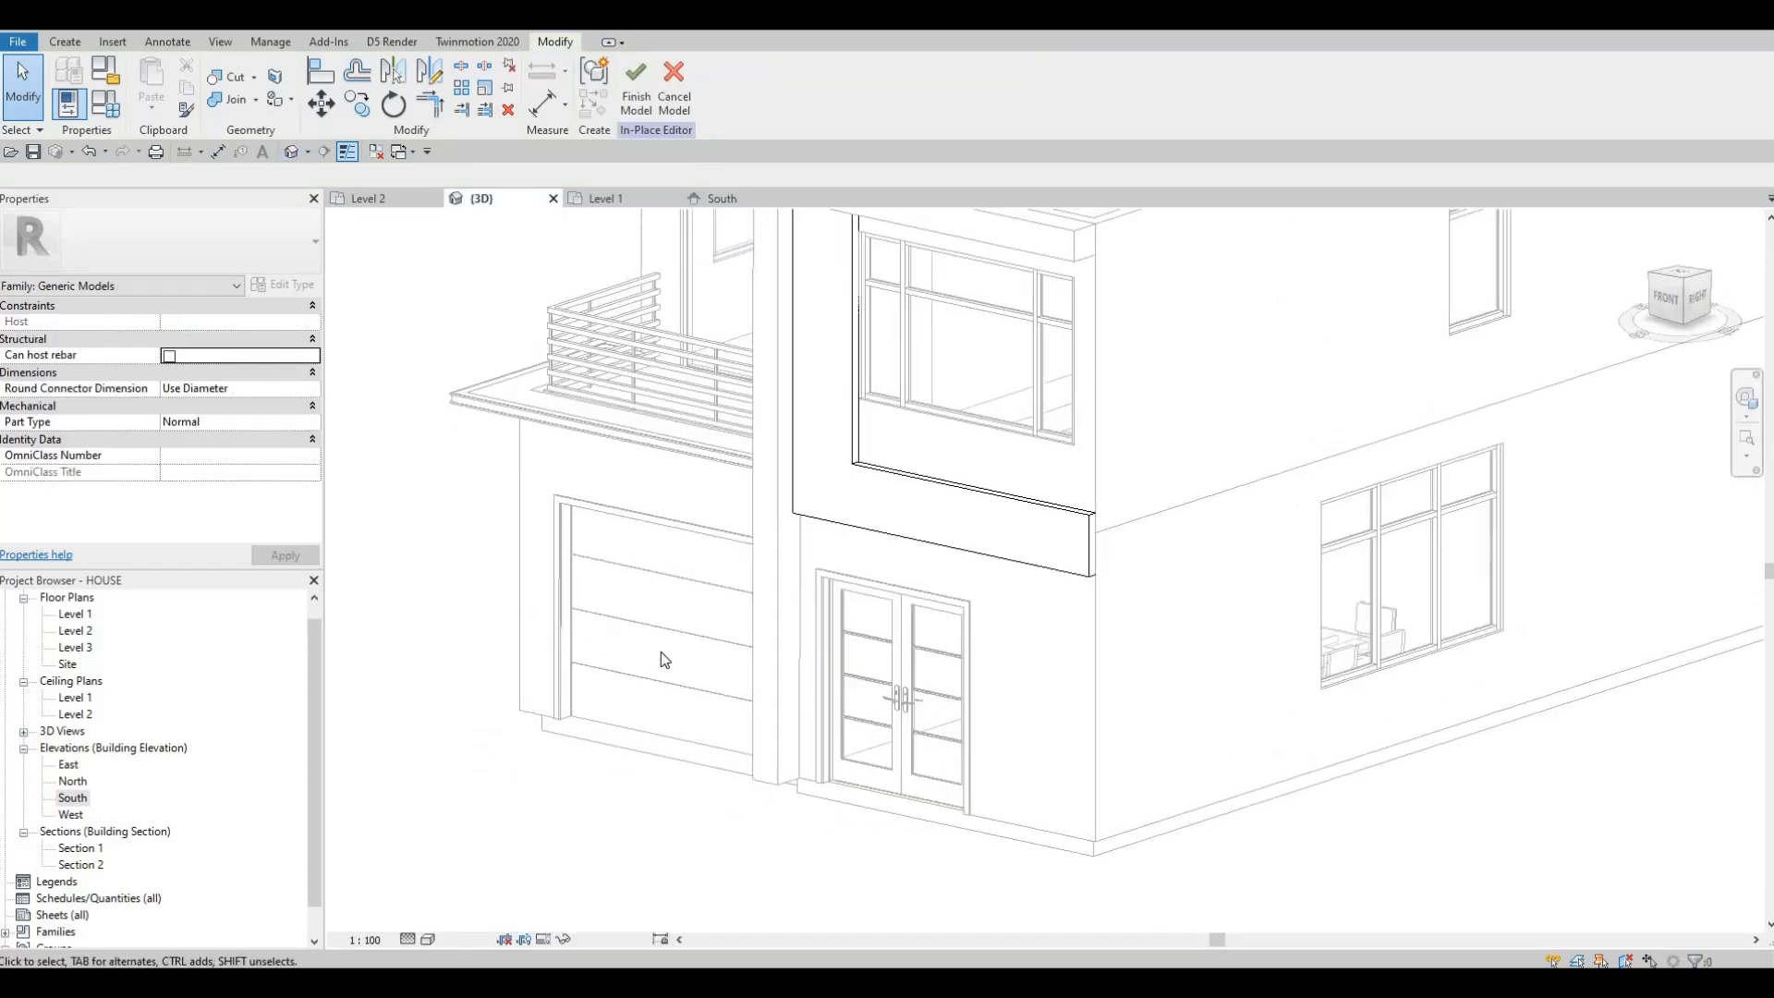
{"action": "middle_click_drag", "start_coordinate": [858, 448], "coordinate": [656, 662]}
{"action": "left_click", "coordinate": [572, 565]}
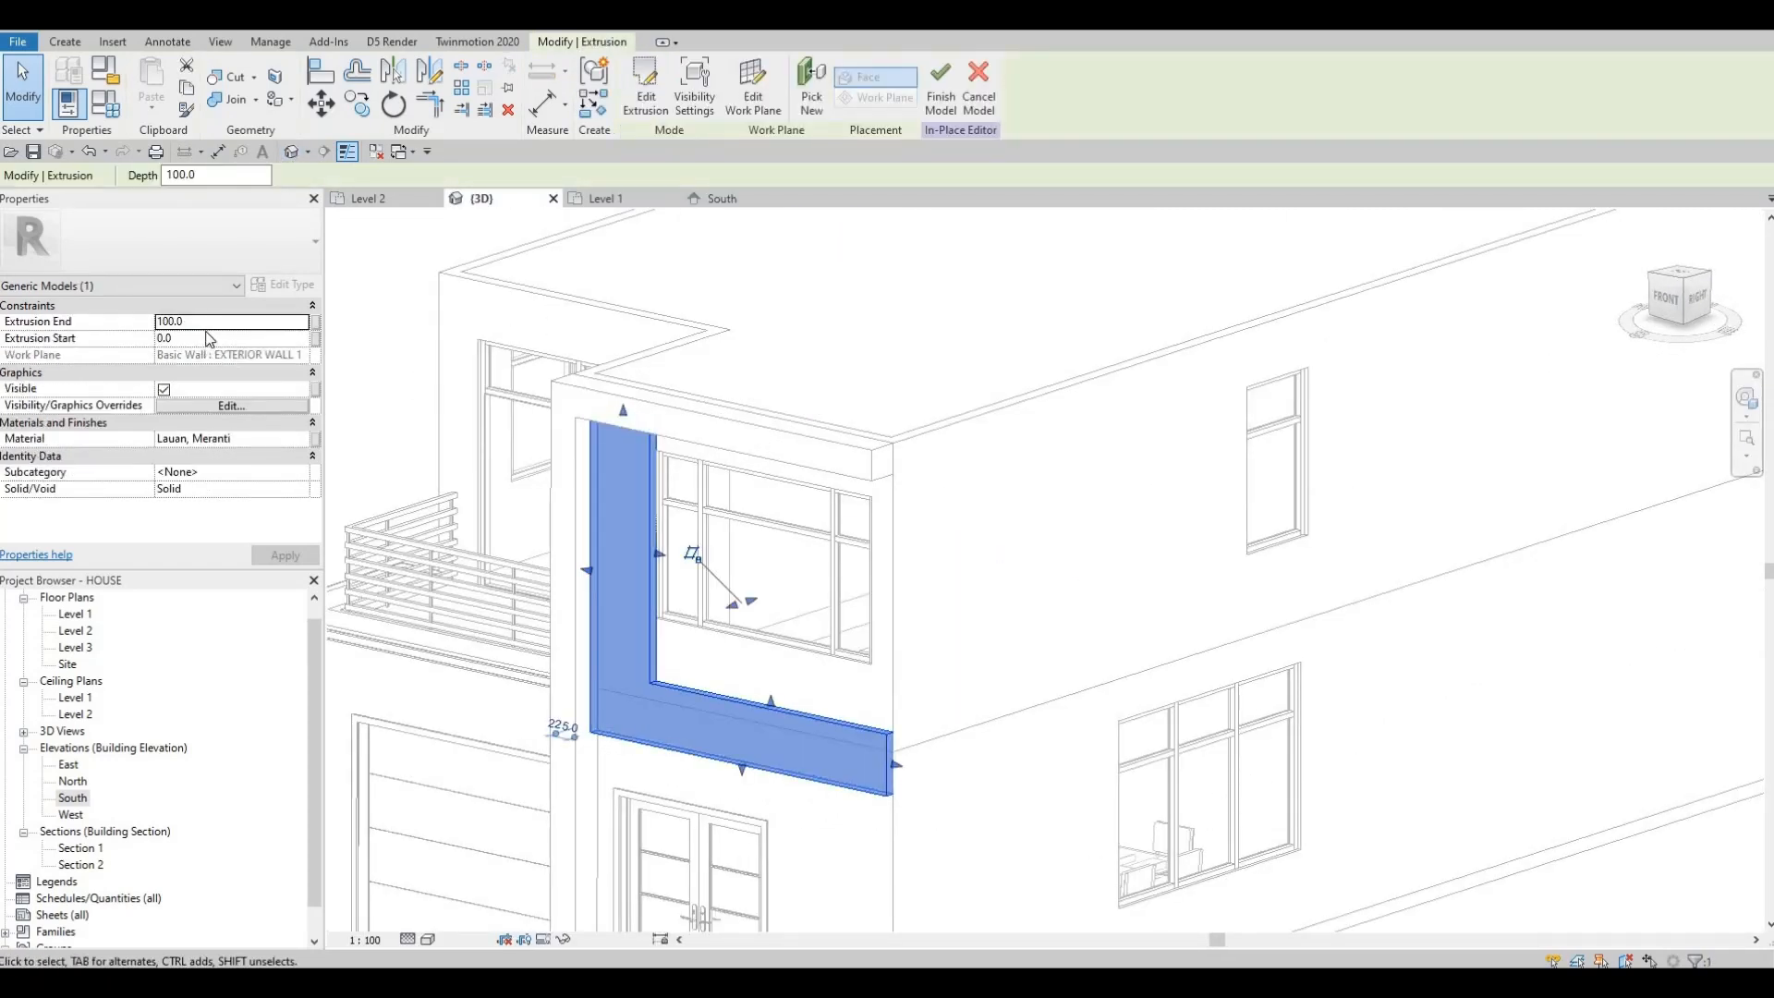
{"action": "left_click", "coordinate": [203, 317]}
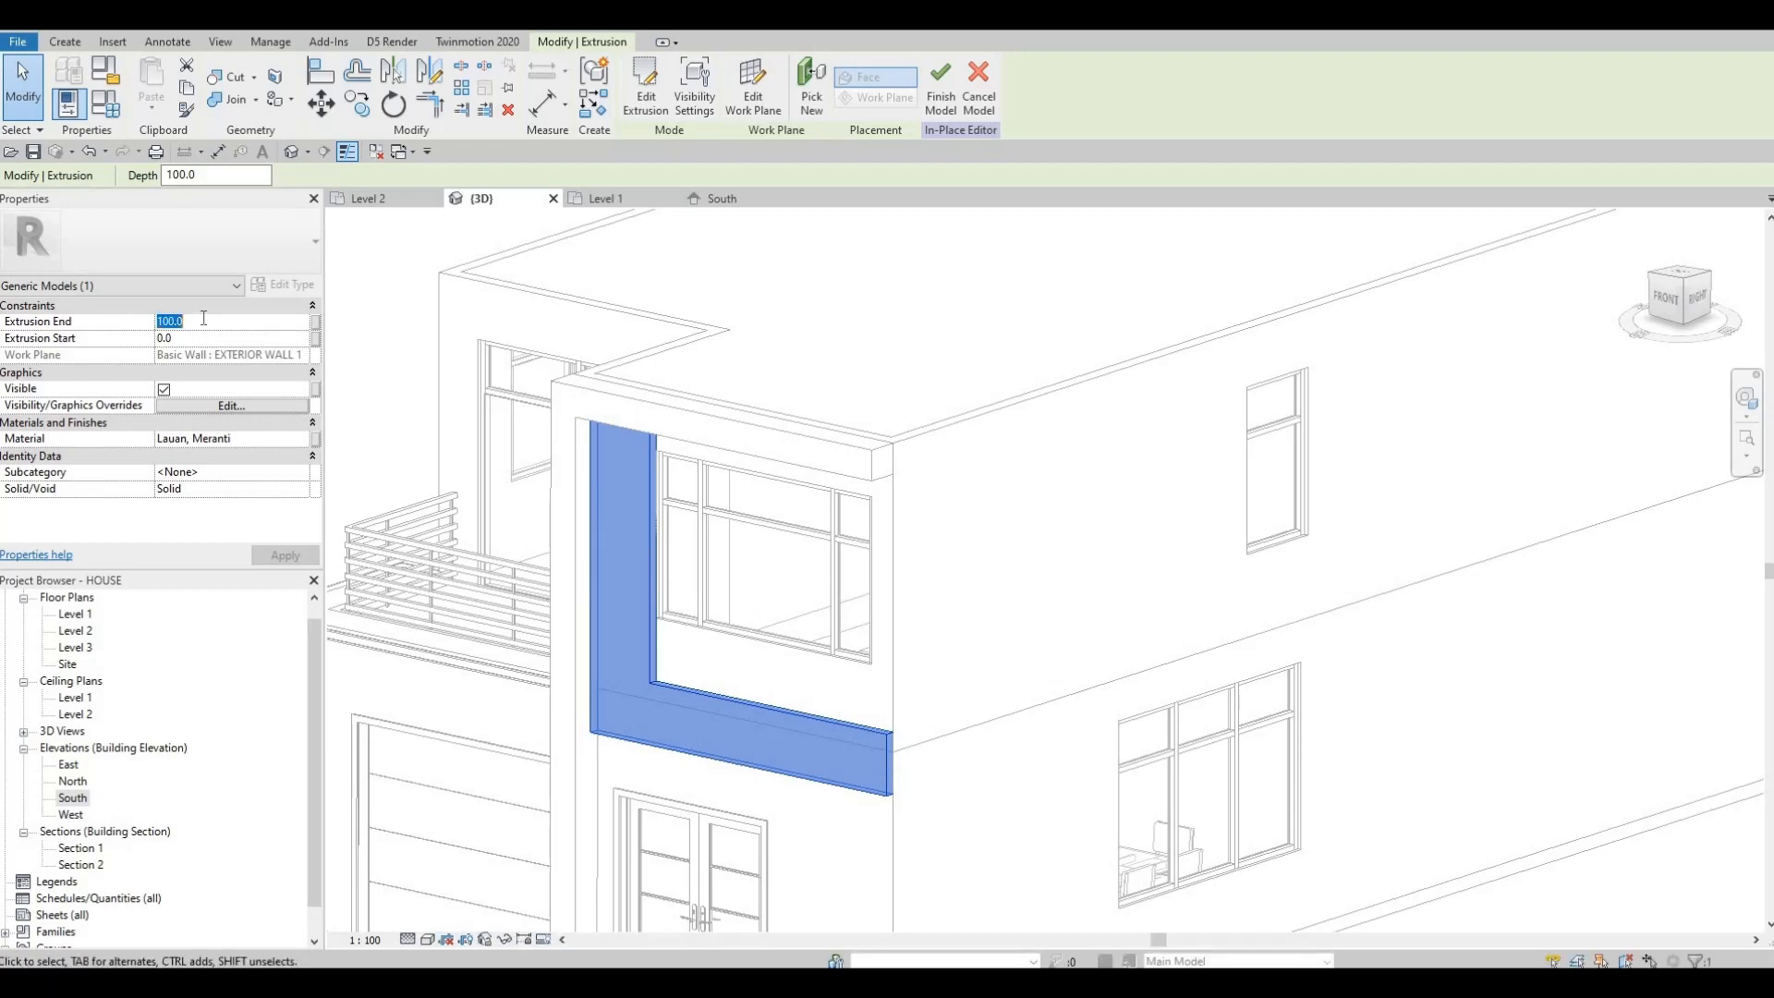
{"action": "type", "text": "200"}
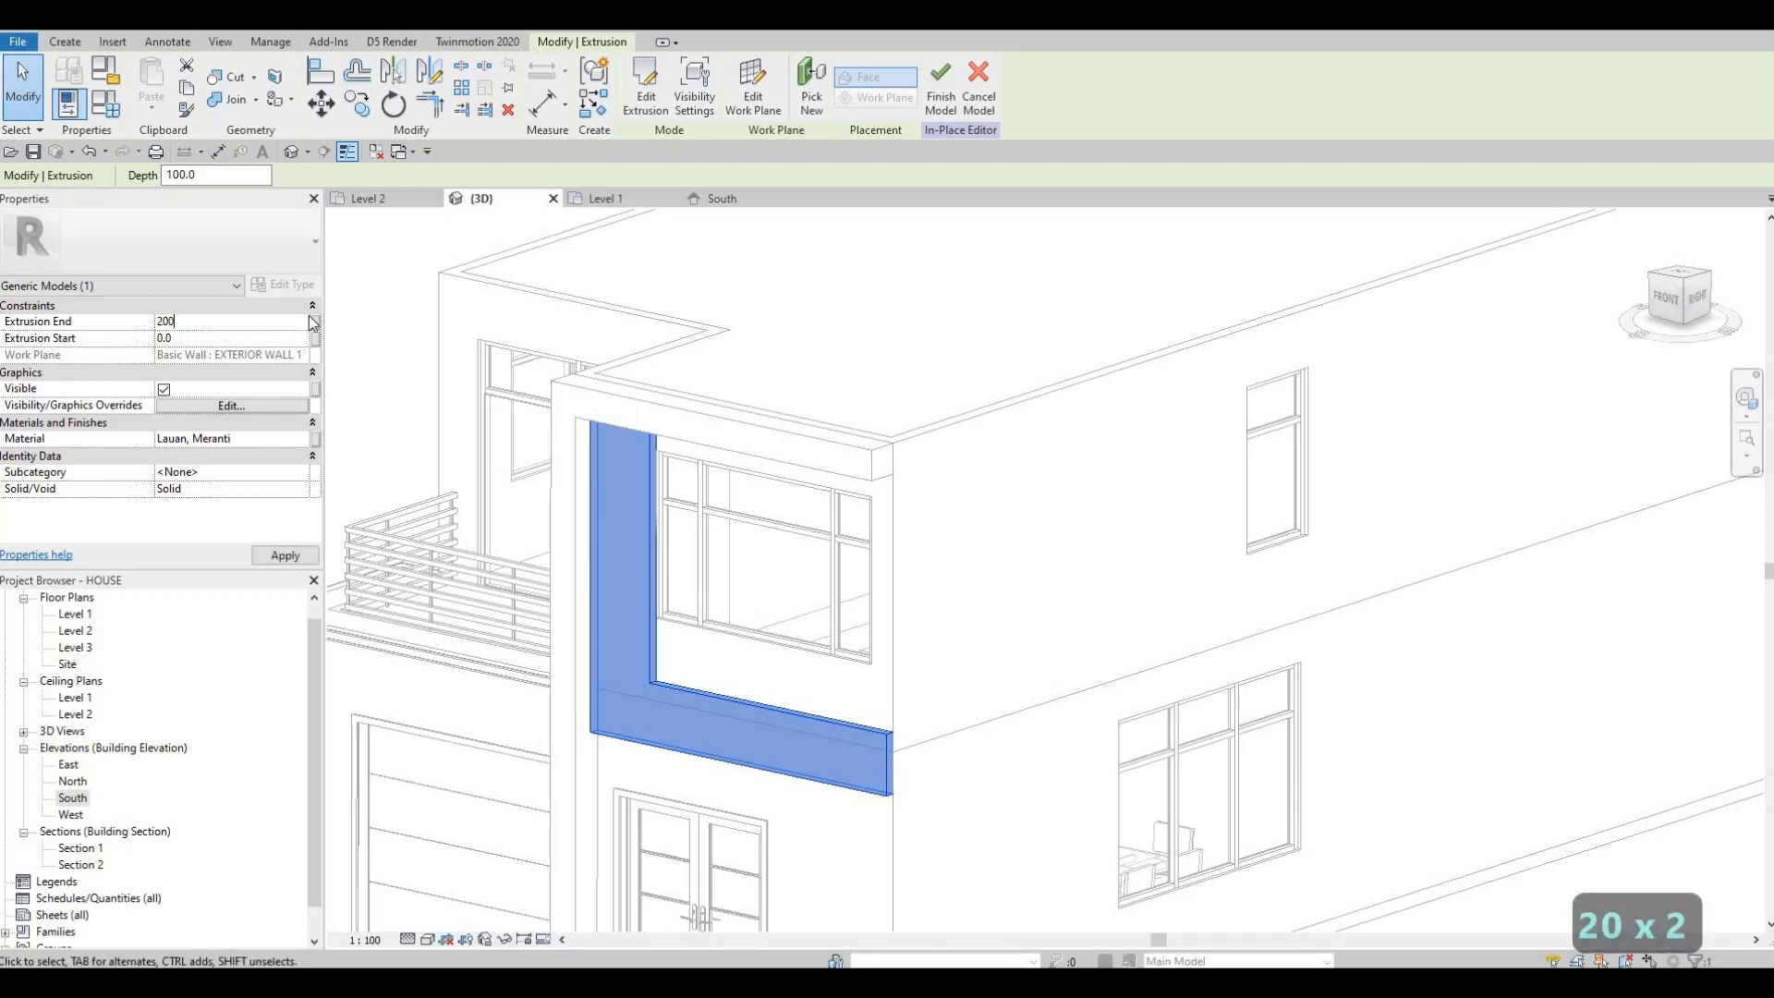
{"action": "left_click", "coordinate": [280, 556]}
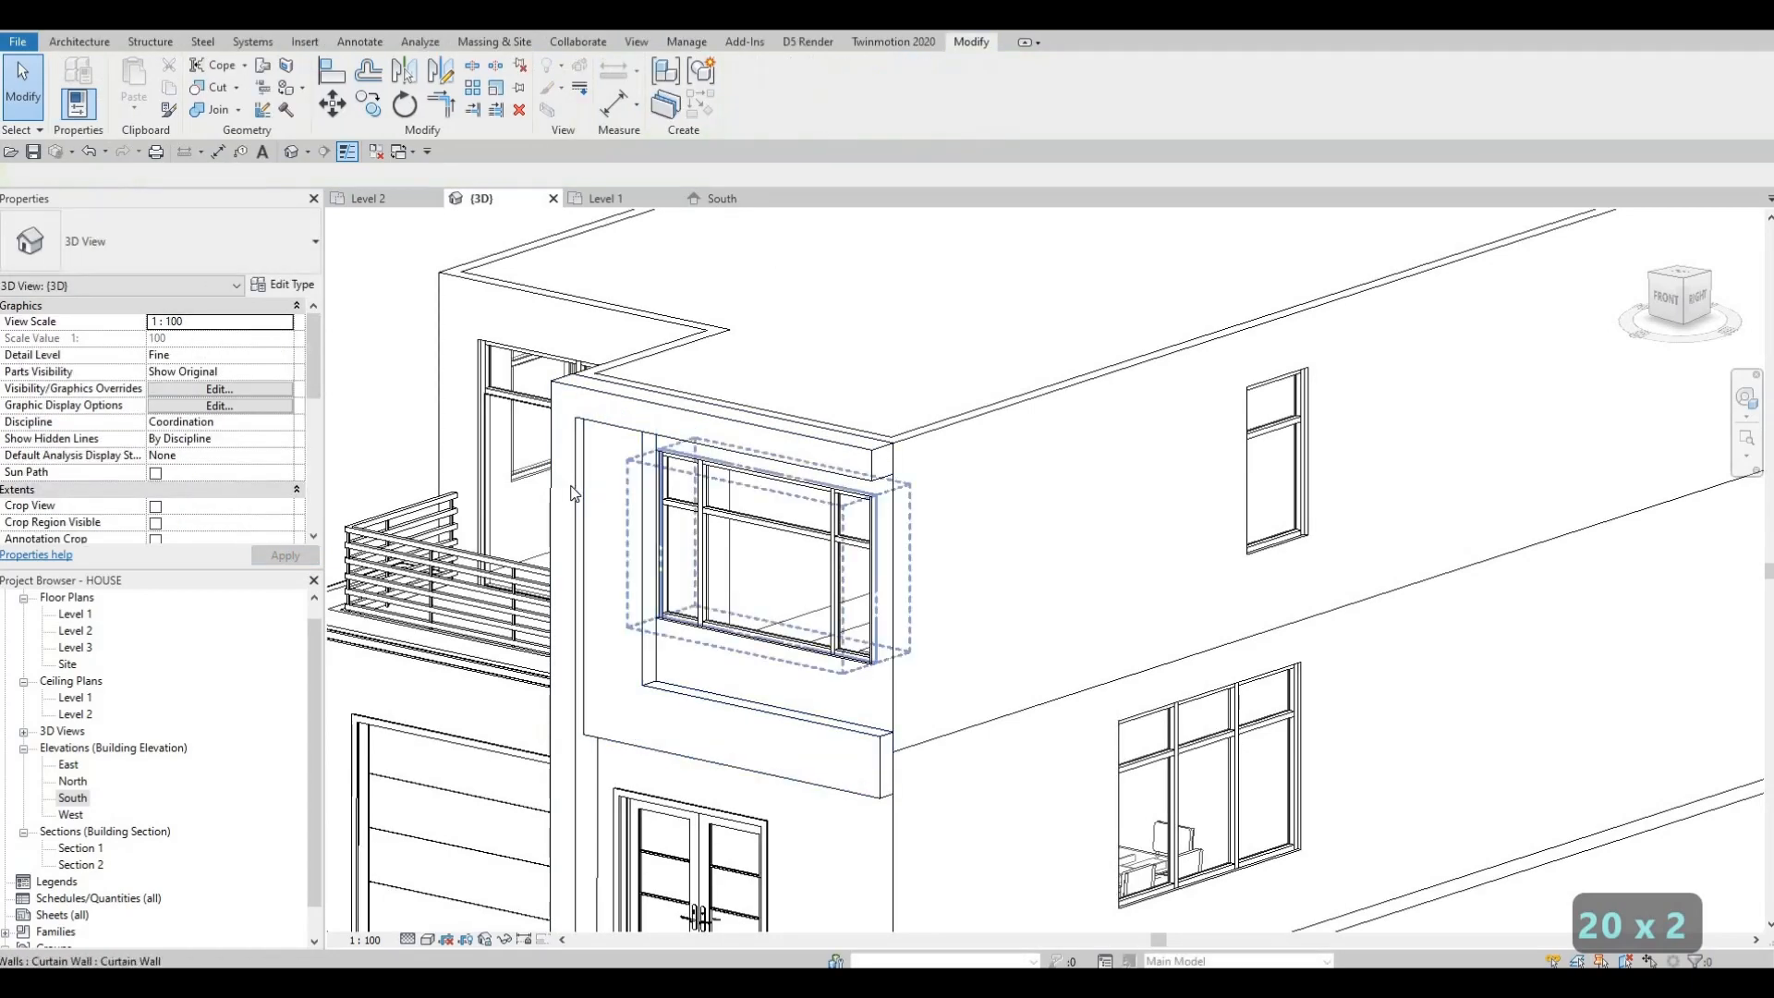
Stretch the existing slate trim outward from the front facade to a volume of about 1.99 m³
{"action": "left_click", "coordinate": [568, 588]}
{"action": "scroll", "coordinate": [647, 619], "scroll_direction": "up", "scroll_amount": 2}
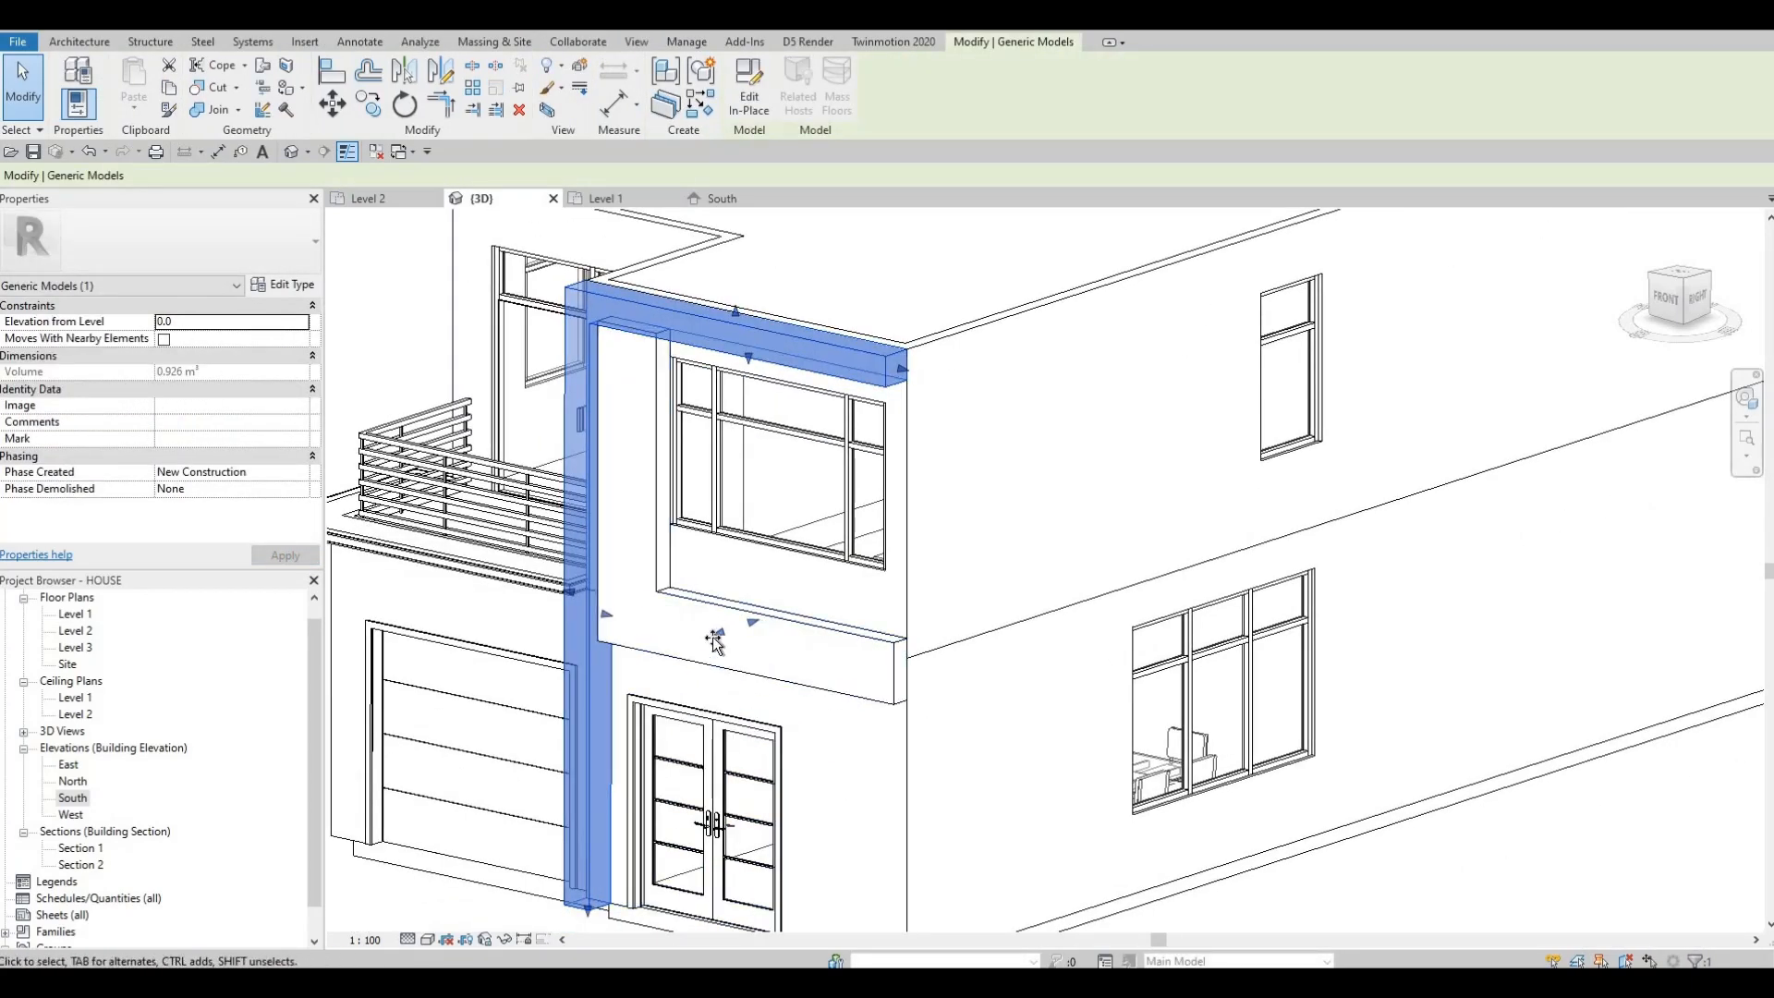
{"action": "left_click_drag", "start_coordinate": [722, 645], "coordinate": [689, 668]}
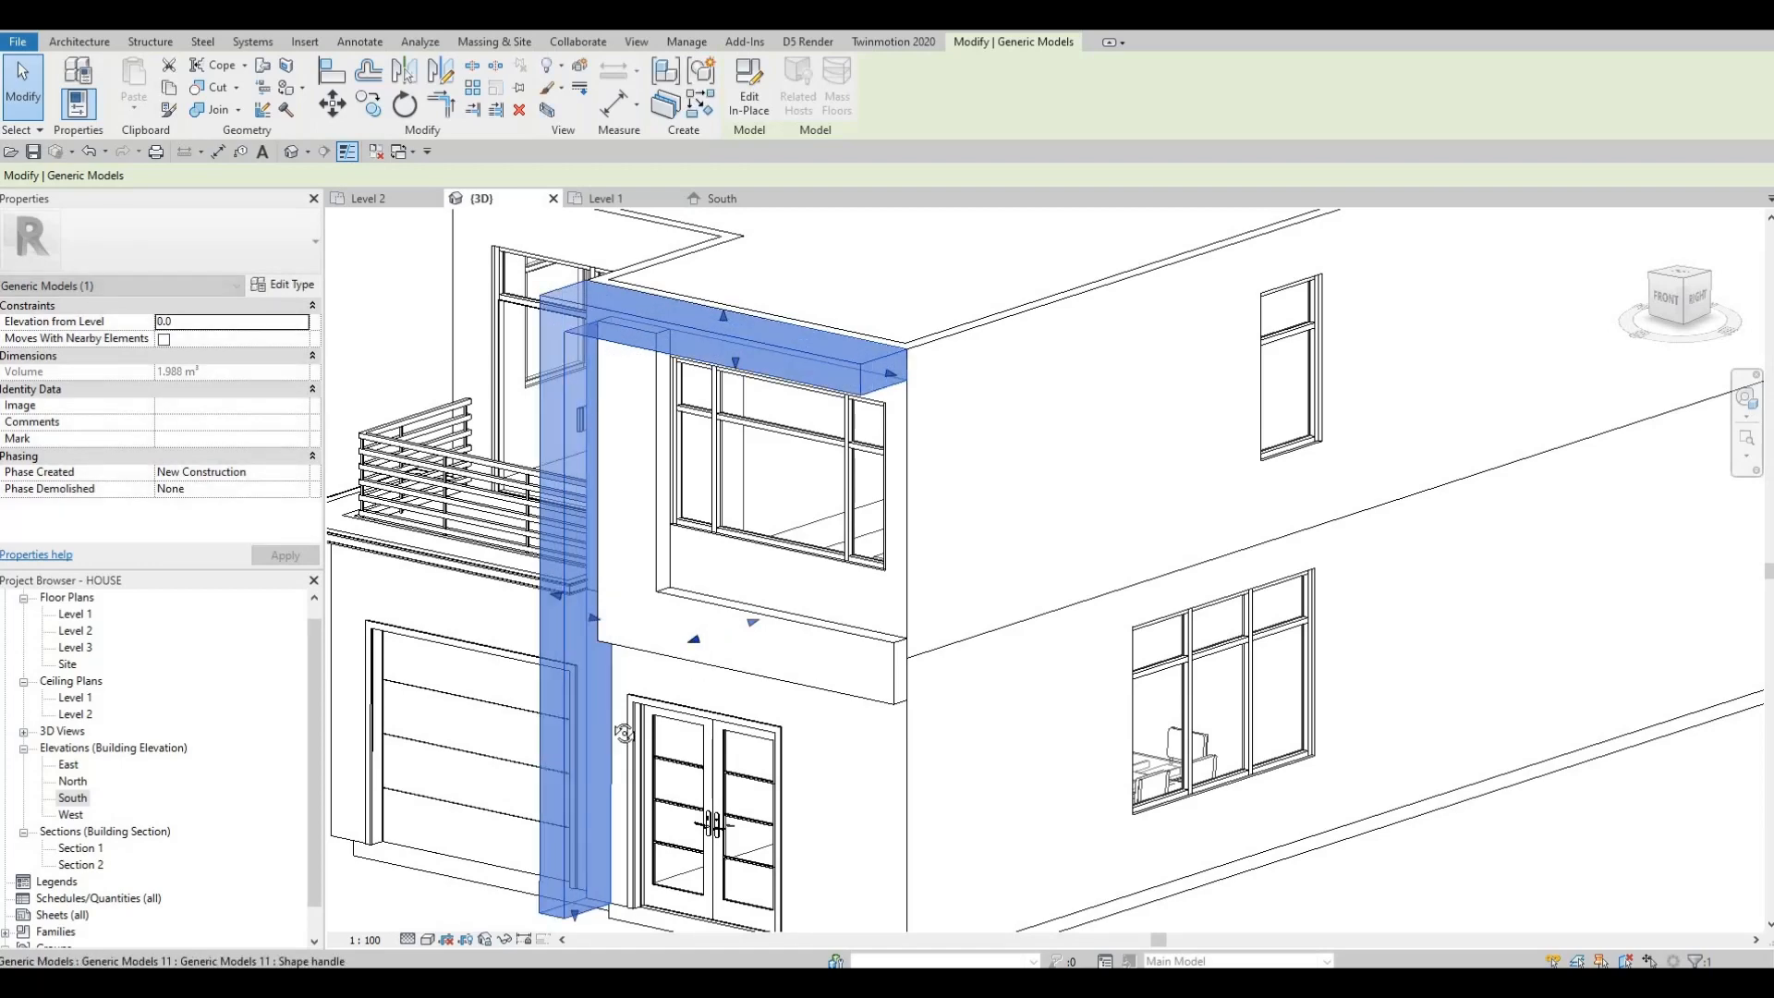
{"action": "key", "text": "Escape"}
Examine how far both facade trims project, viewing the house from the front, the balcony side and the corner
{"action": "mouse_move", "coordinate": [687, 688]}
{"action": "middle_mouse_down", "text": "shift"}
{"action": "mouse_move", "coordinate": [820, 678]}
{"action": "mouse_move", "coordinate": [727, 710]}
{"action": "mouse_move", "coordinate": [659, 701]}
{"action": "middle_mouse_up", "text": "shift"}
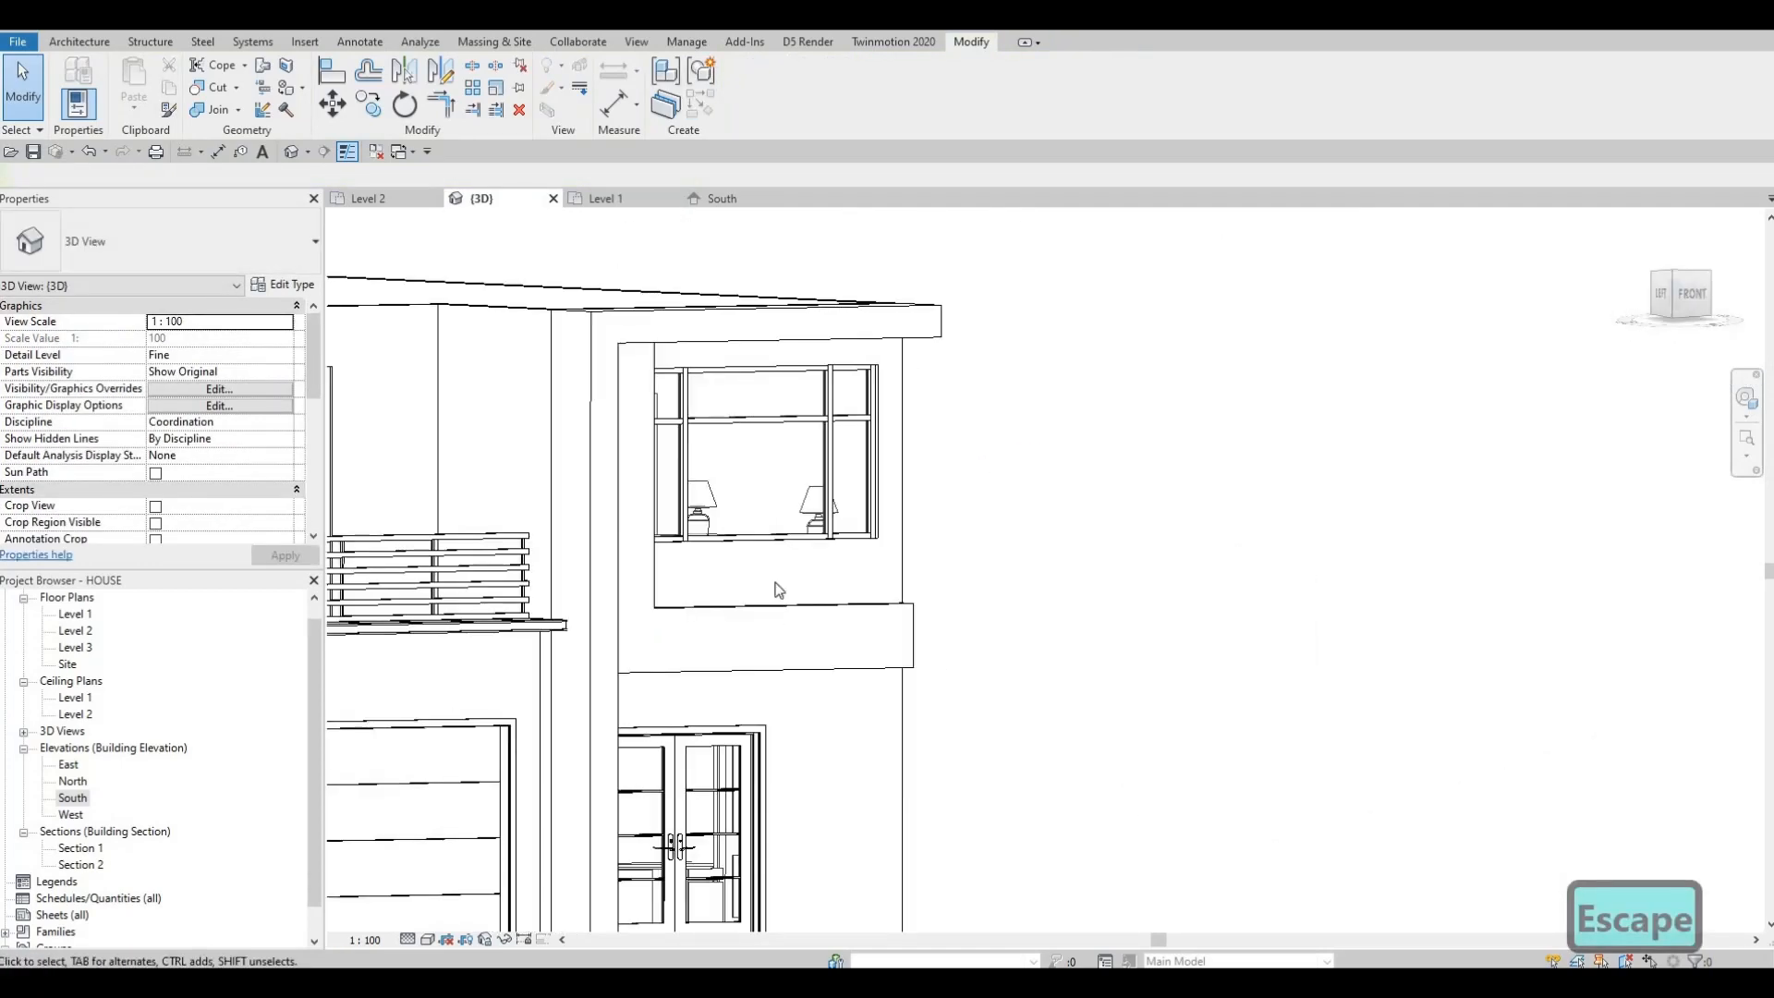
{"action": "middle_click_drag", "start_coordinate": [776, 582], "coordinate": [860, 595], "text": "shift"}
{"action": "scroll", "coordinate": [987, 399], "scroll_direction": "down", "scroll_amount": 2}
{"action": "middle_click_drag", "start_coordinate": [697, 617], "coordinate": [804, 691], "text": "shift"}
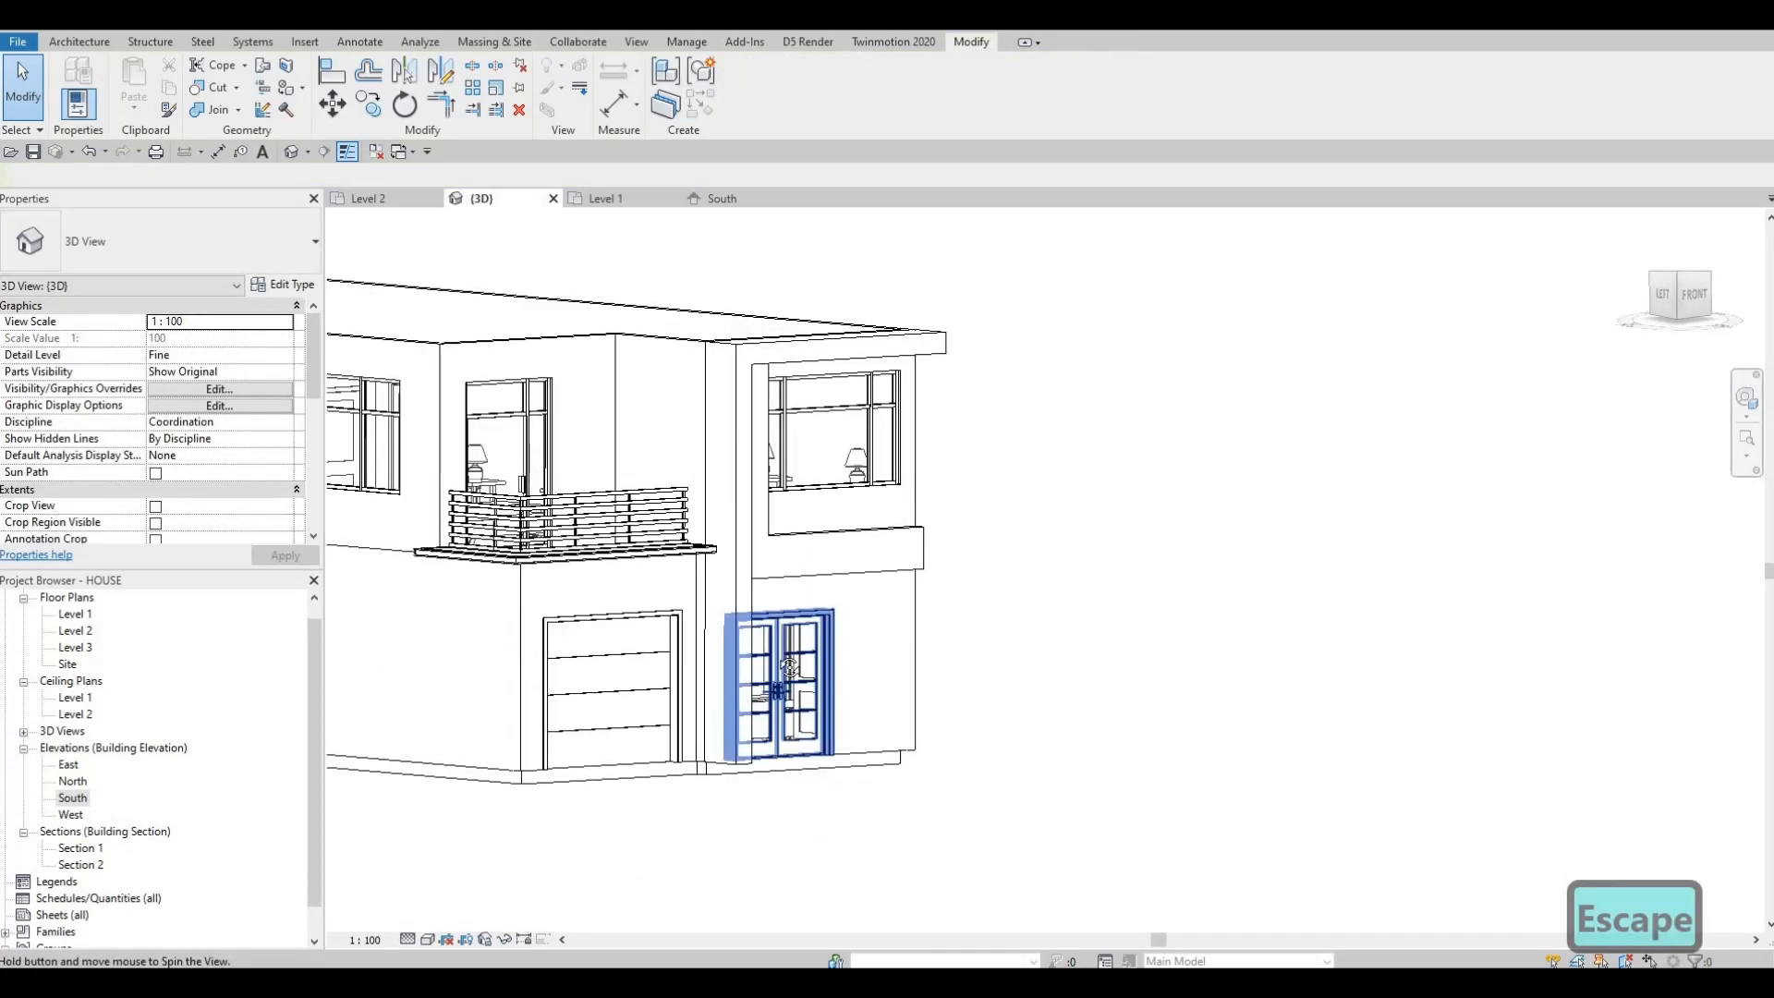
{"action": "middle_click_drag", "start_coordinate": [638, 653], "coordinate": [613, 575], "text": "shift"}
{"action": "scroll", "coordinate": [614, 574], "scroll_direction": "down", "scroll_amount": 2}
{"action": "middle_click_drag", "start_coordinate": [462, 503], "coordinate": [530, 637], "text": "shift"}
{"action": "middle_click_drag", "start_coordinate": [761, 509], "coordinate": [655, 534], "text": "shift"}
{"action": "scroll", "coordinate": [734, 513], "scroll_direction": "up", "scroll_amount": 2}
{"action": "scroll", "coordinate": [655, 528], "scroll_direction": "up", "scroll_amount": 2}
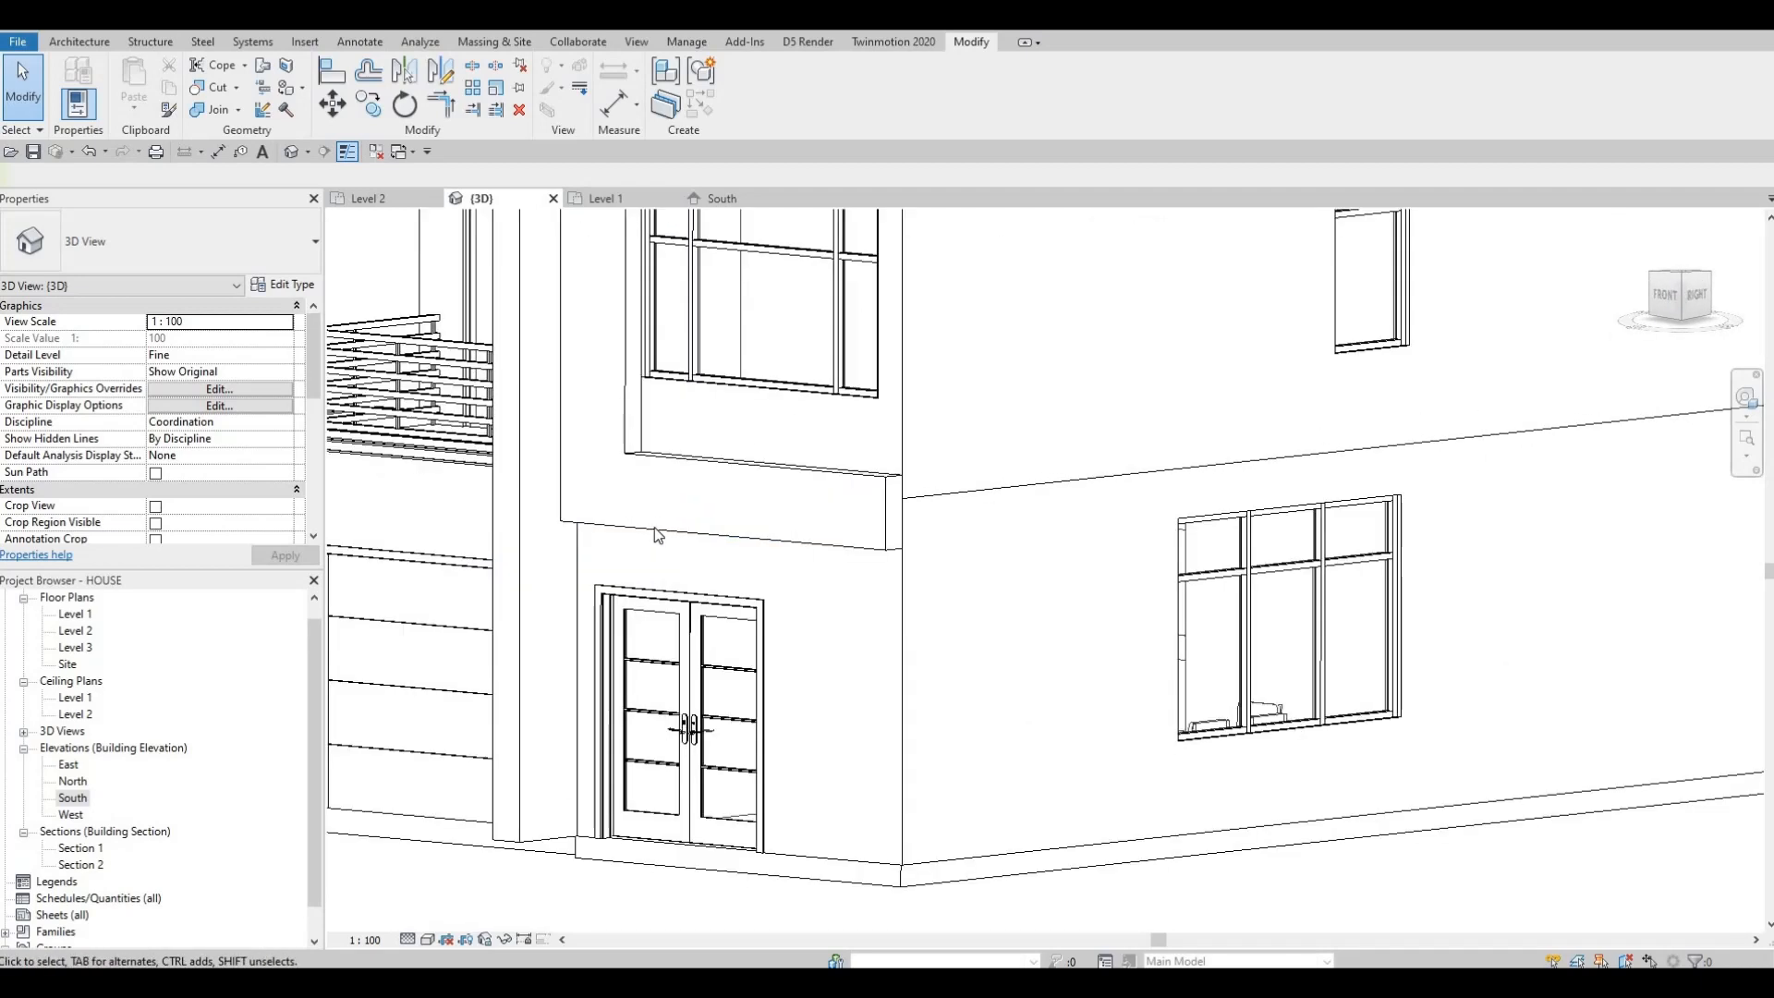
Stretch the L-shaped wood trim beside the upper window outward from the wall to a volume of about 1.82 m³
{"action": "left_click", "coordinate": [669, 407]}
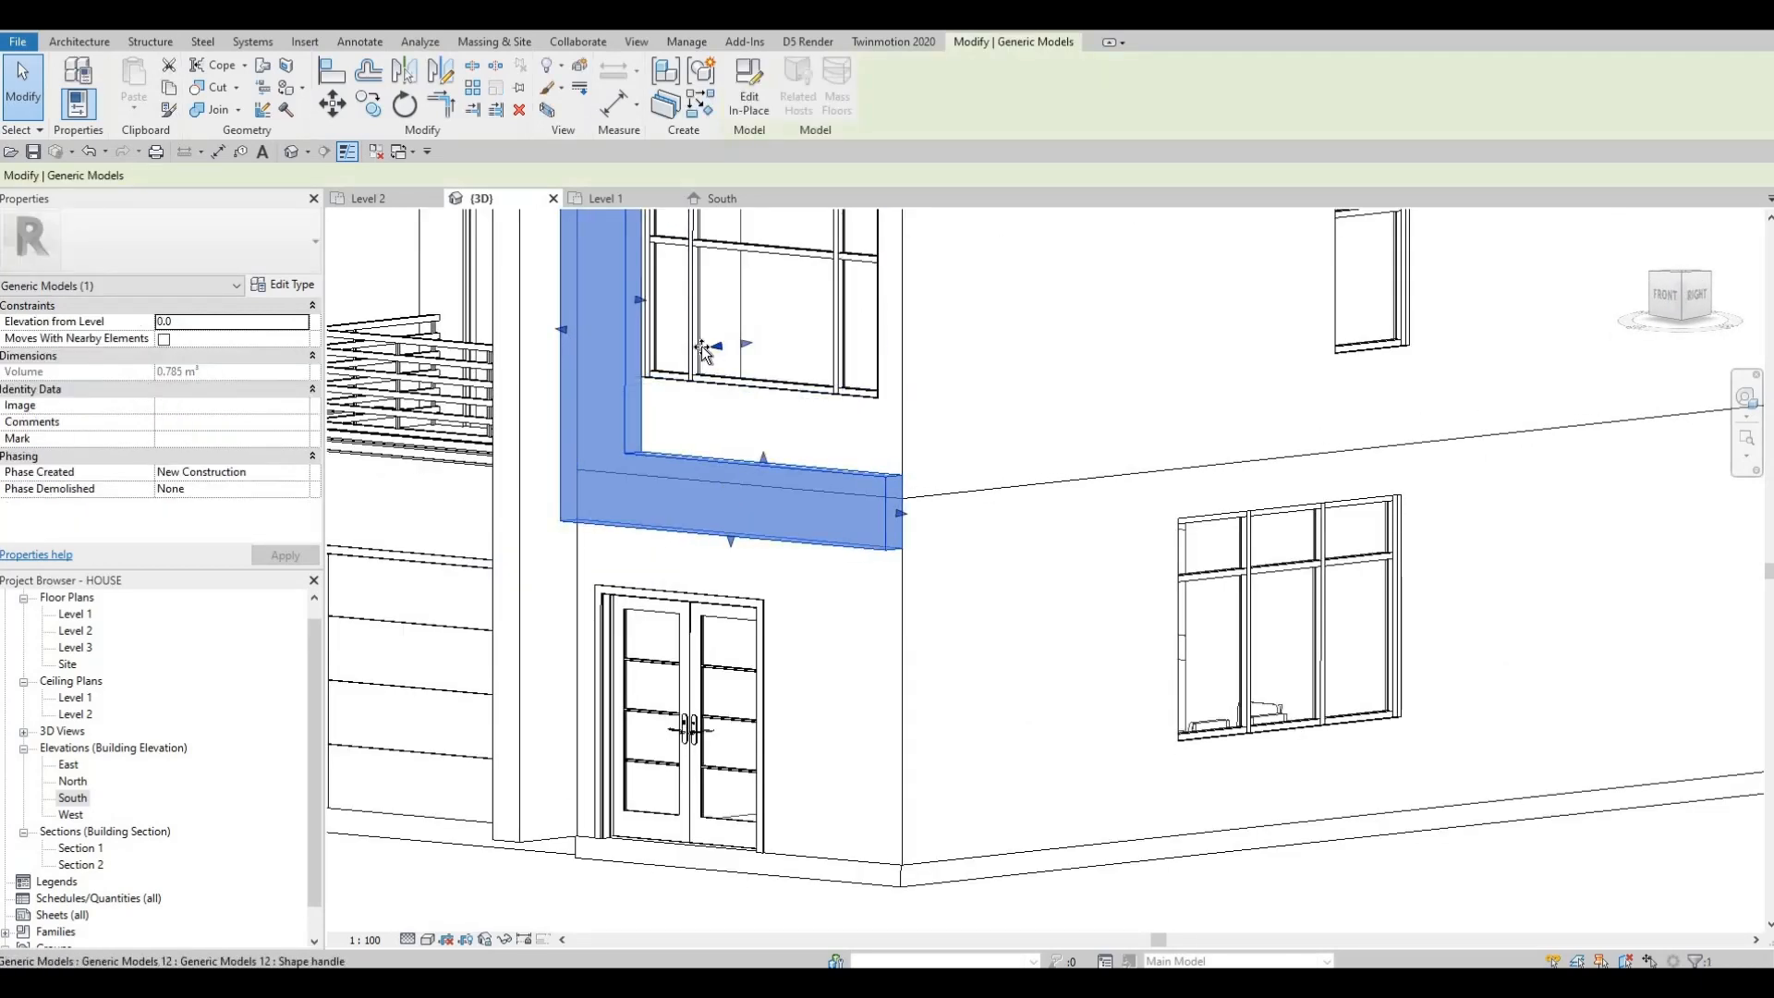
{"action": "left_click_drag", "start_coordinate": [714, 346], "coordinate": [694, 349]}
{"action": "middle_click_drag", "start_coordinate": [781, 396], "coordinate": [864, 610], "text": "shift"}
{"action": "scroll", "coordinate": [563, 546], "scroll_direction": "up", "scroll_amount": 2}
{"action": "key", "text": "Escape"}
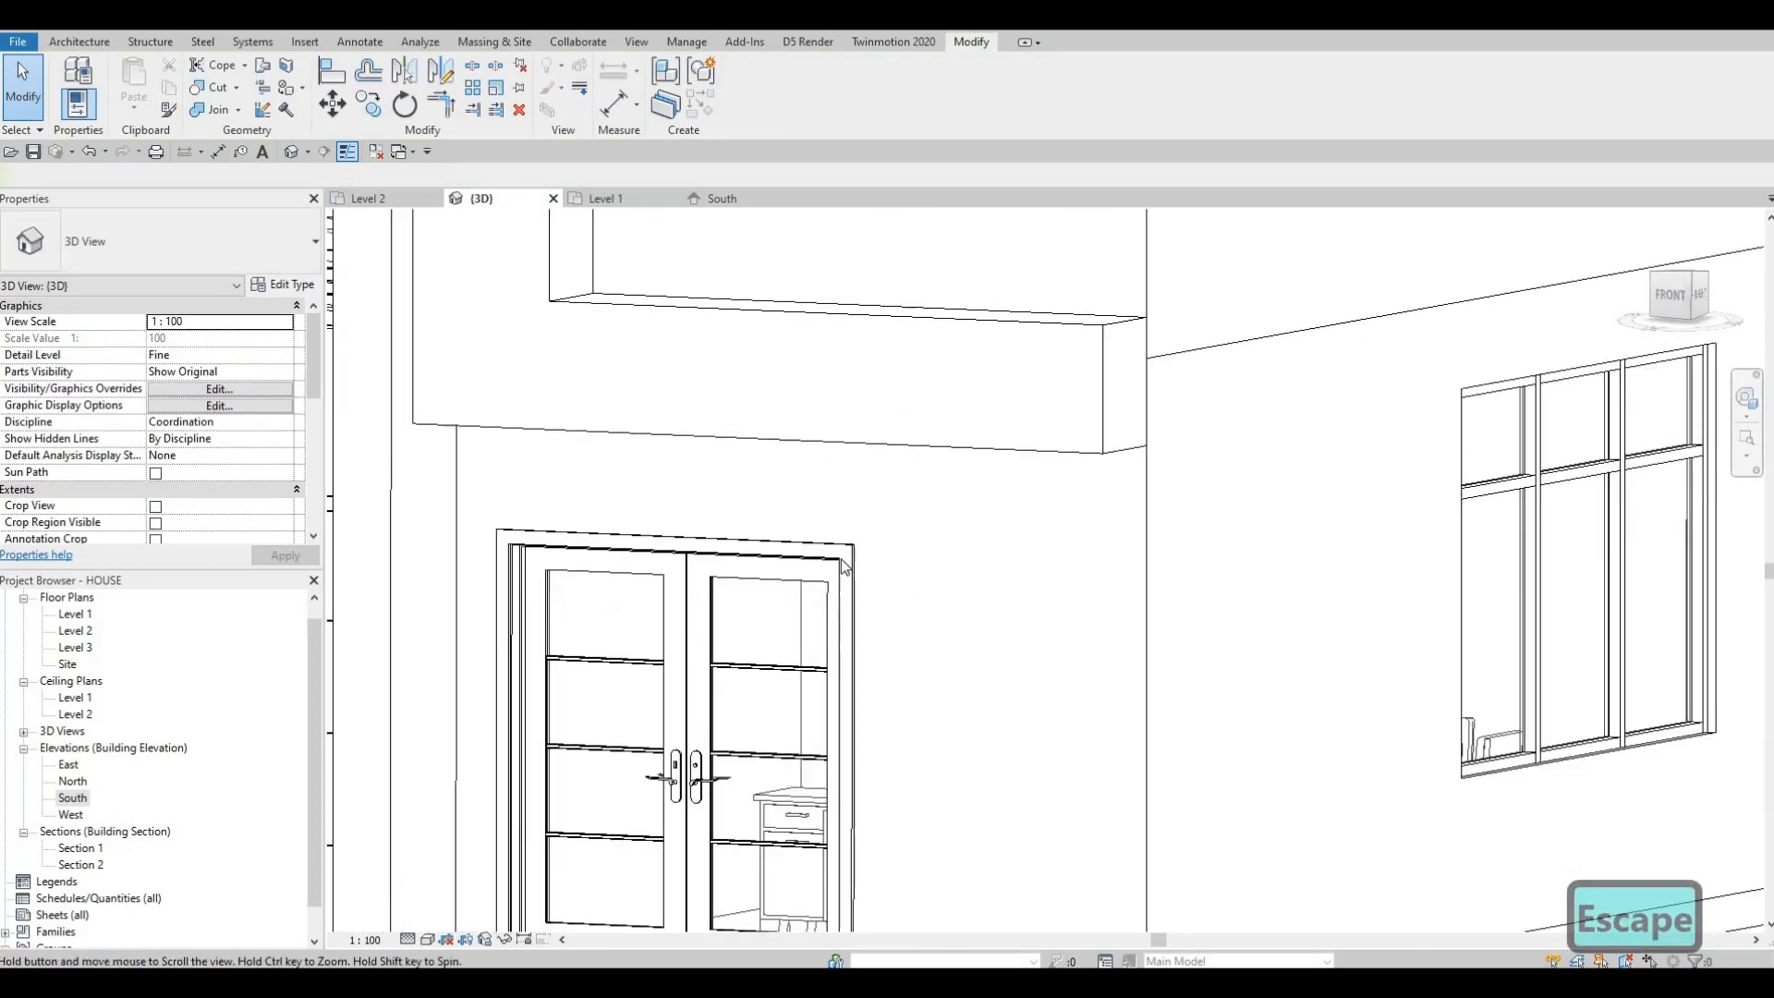
Pull the front face of the L-shaped wood trim slightly back toward the wall, to a volume of about 1.64 m³
{"action": "scroll", "coordinate": [852, 538], "scroll_direction": "down", "scroll_amount": 4}
{"action": "middle_click_drag", "start_coordinate": [832, 416], "coordinate": [768, 452], "text": "shift"}
{"action": "scroll", "coordinate": [764, 451], "scroll_direction": "down", "scroll_amount": 1}
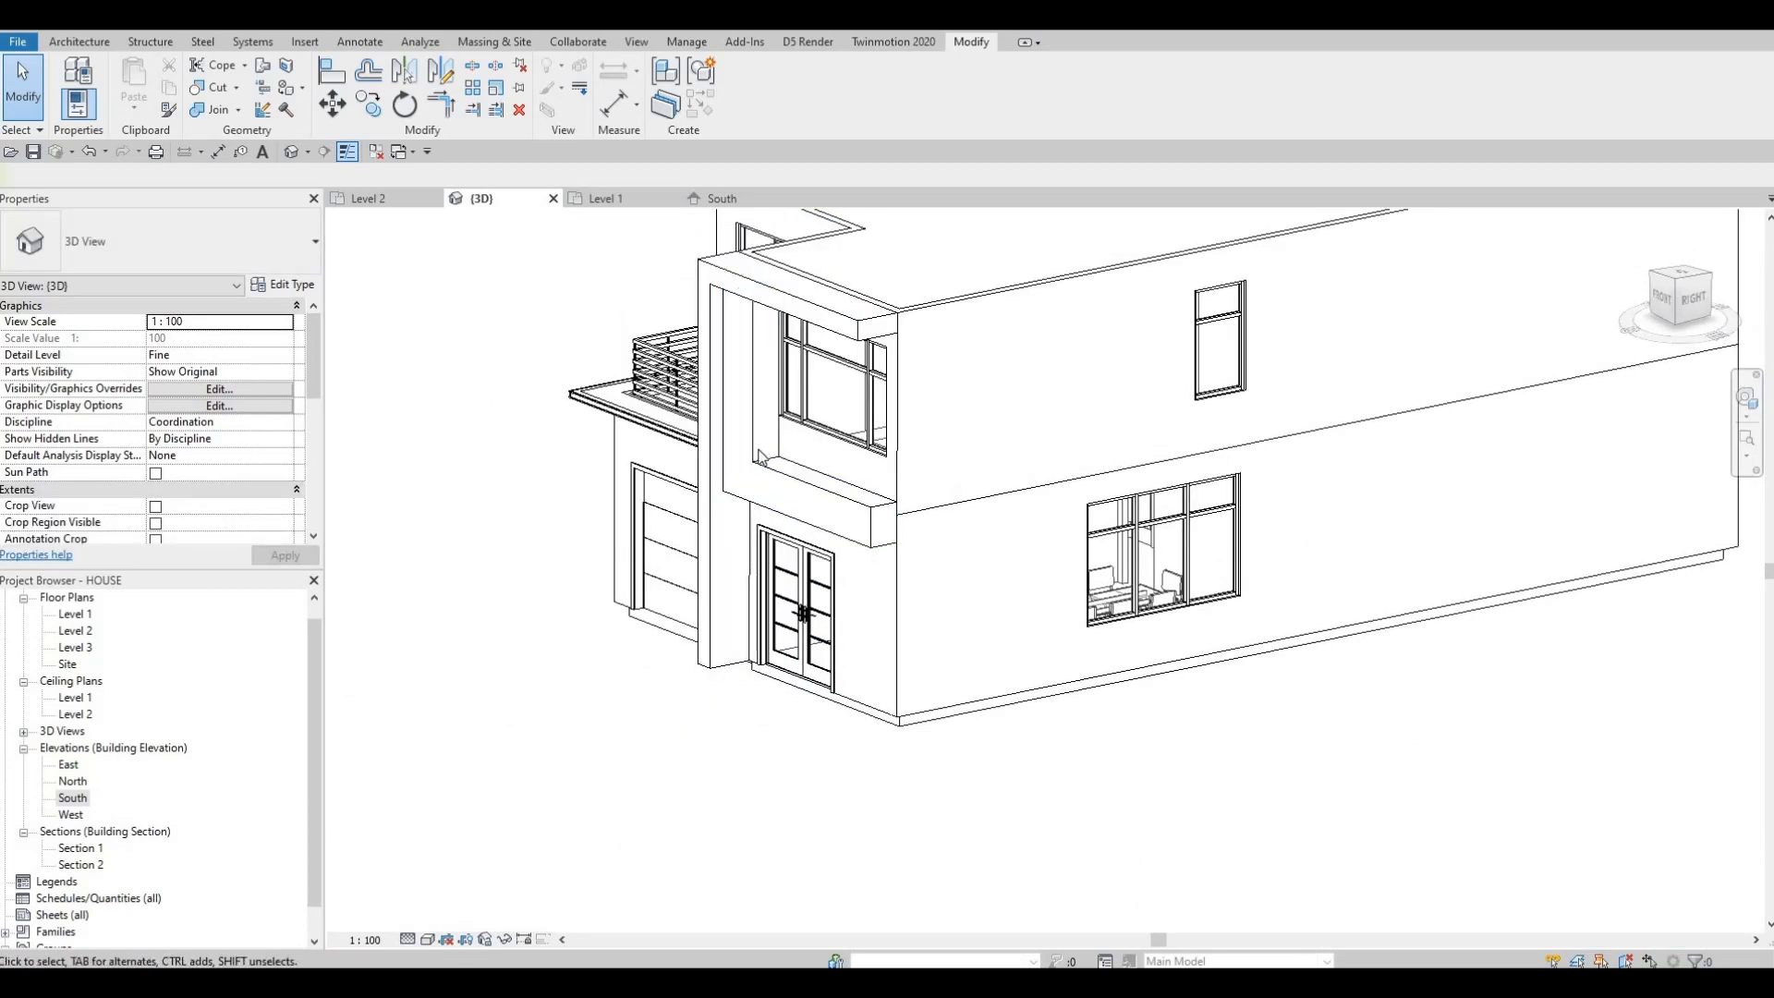
{"action": "left_click", "coordinate": [769, 421]}
{"action": "scroll", "coordinate": [786, 416], "scroll_direction": "up", "scroll_amount": 2}
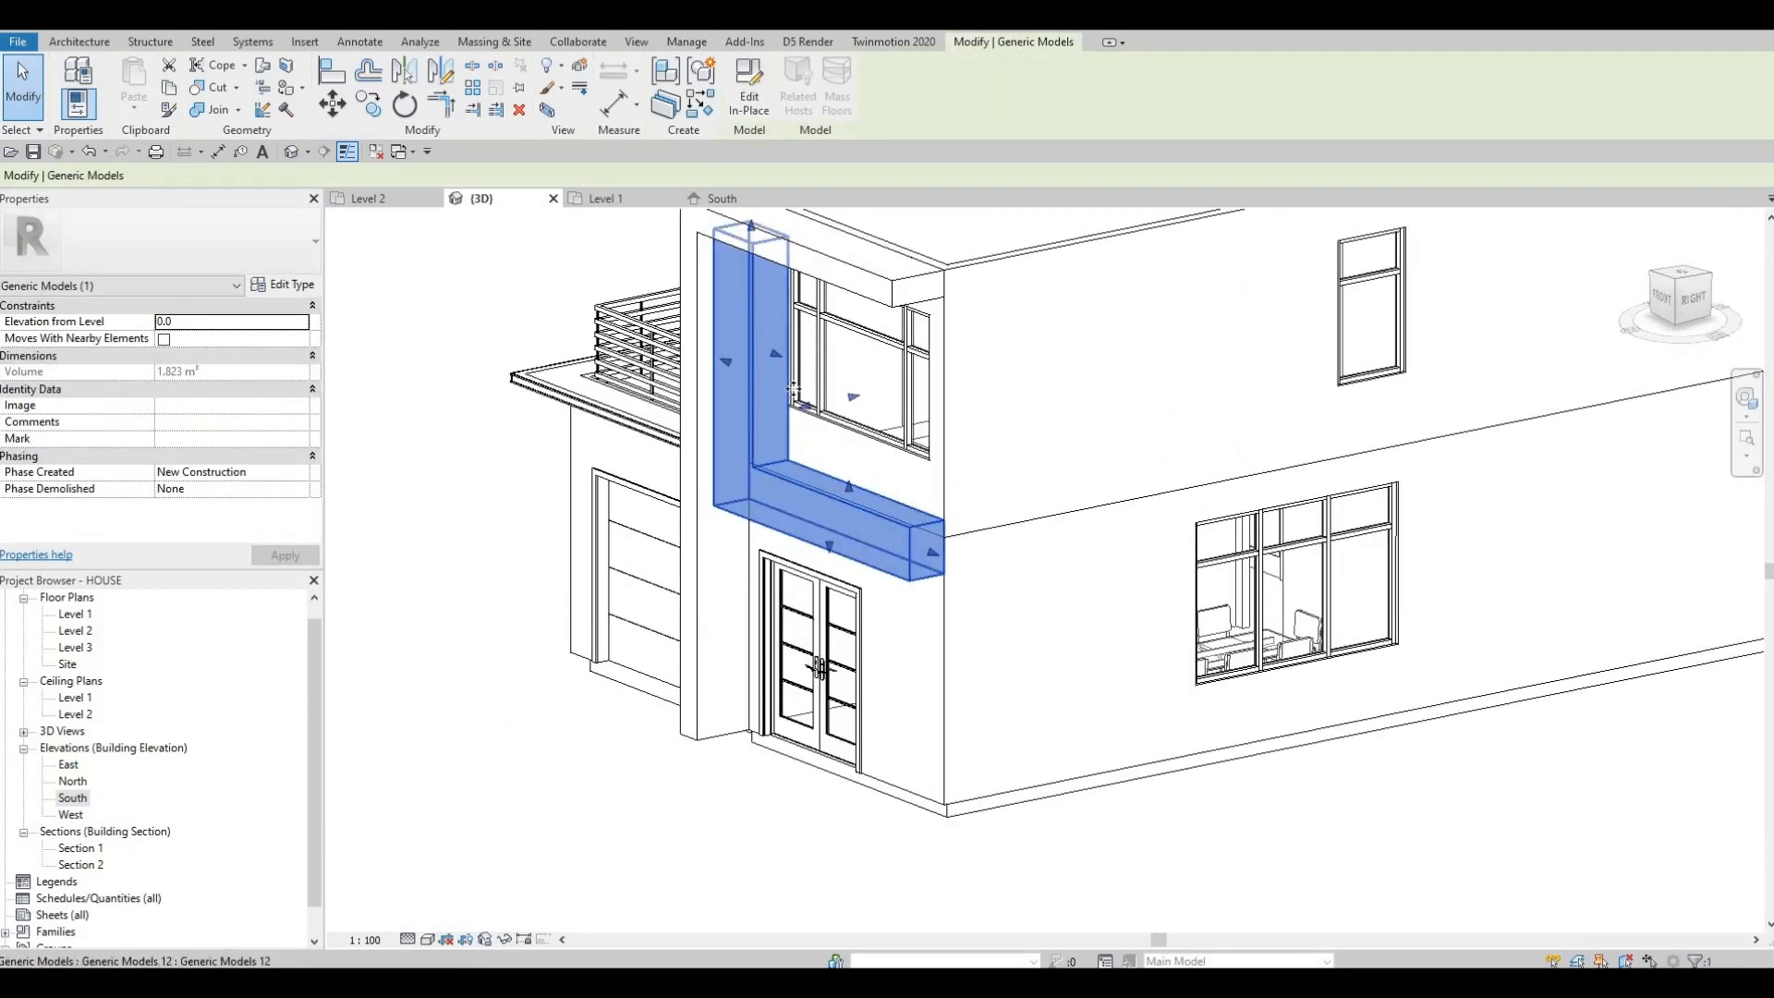
{"action": "left_click_drag", "start_coordinate": [804, 407], "coordinate": [803, 417]}
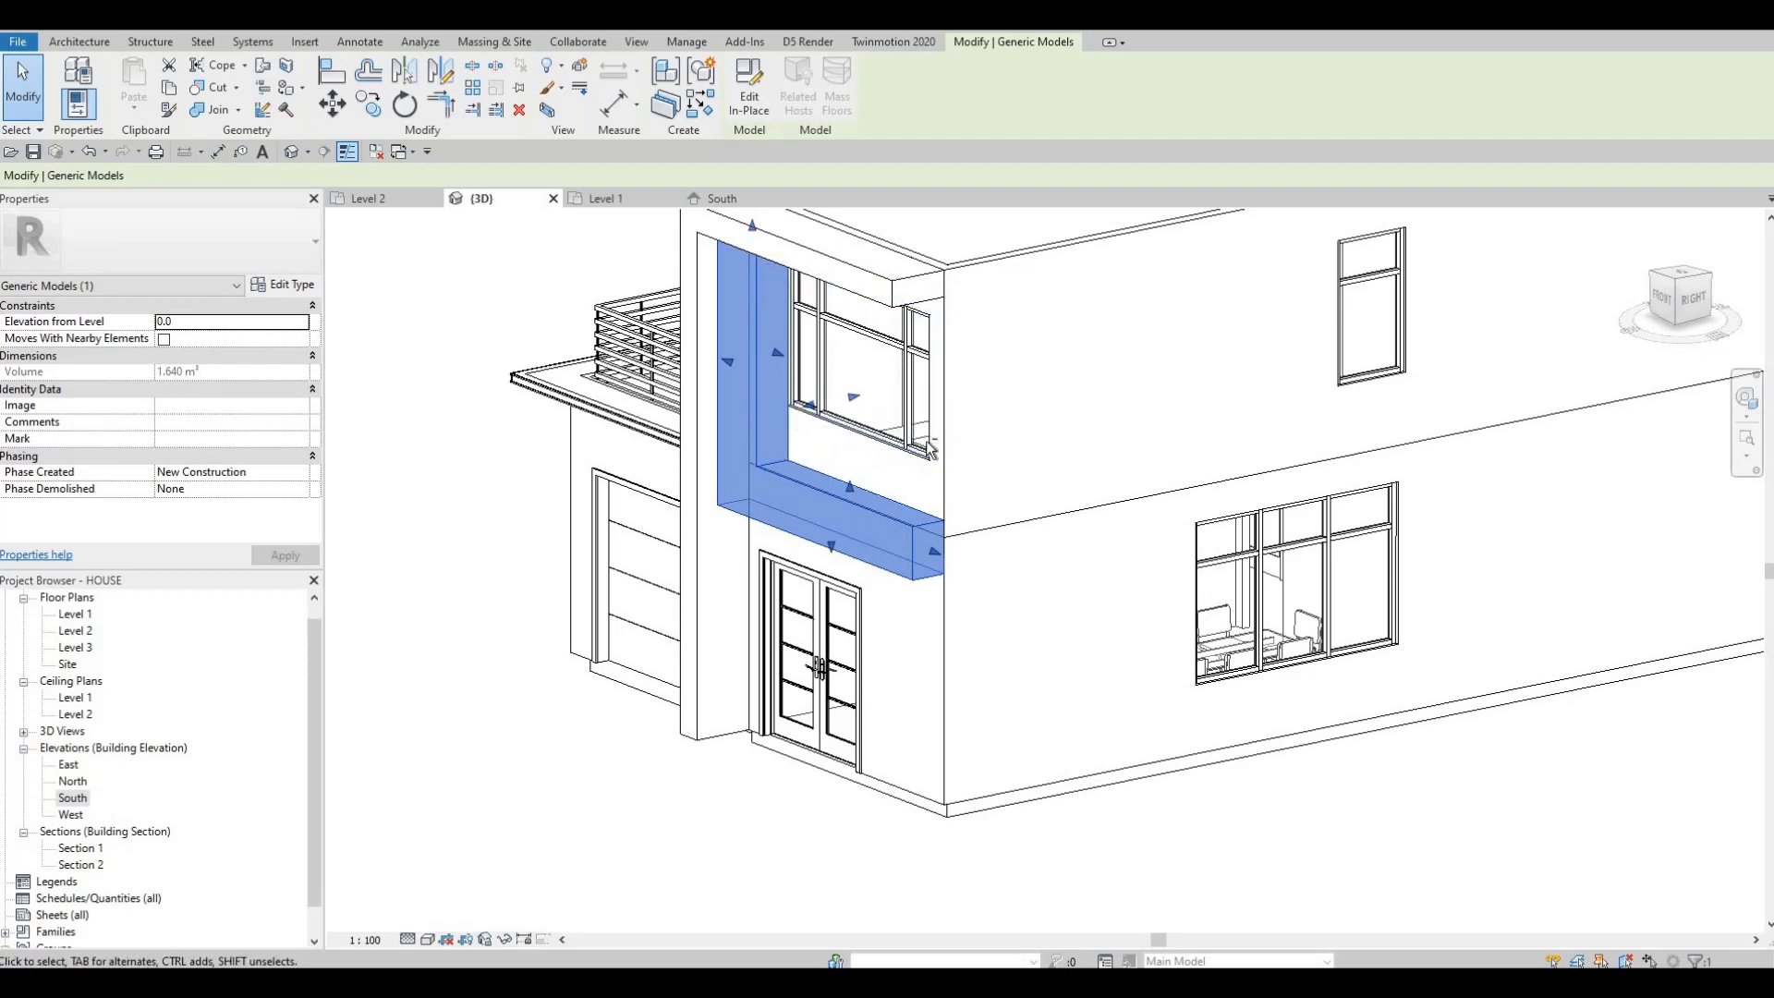
{"action": "middle_click_drag", "start_coordinate": [607, 573], "coordinate": [934, 443], "text": "shift"}
{"action": "key", "text": "Escape"}
{"action": "key", "text": "Escape"}
Examine the finished facade trims from the front, from close up and from below the house
{"action": "middle_click_drag", "start_coordinate": [896, 636], "coordinate": [928, 523], "text": "shift"}
{"action": "key", "text": "Escape"}
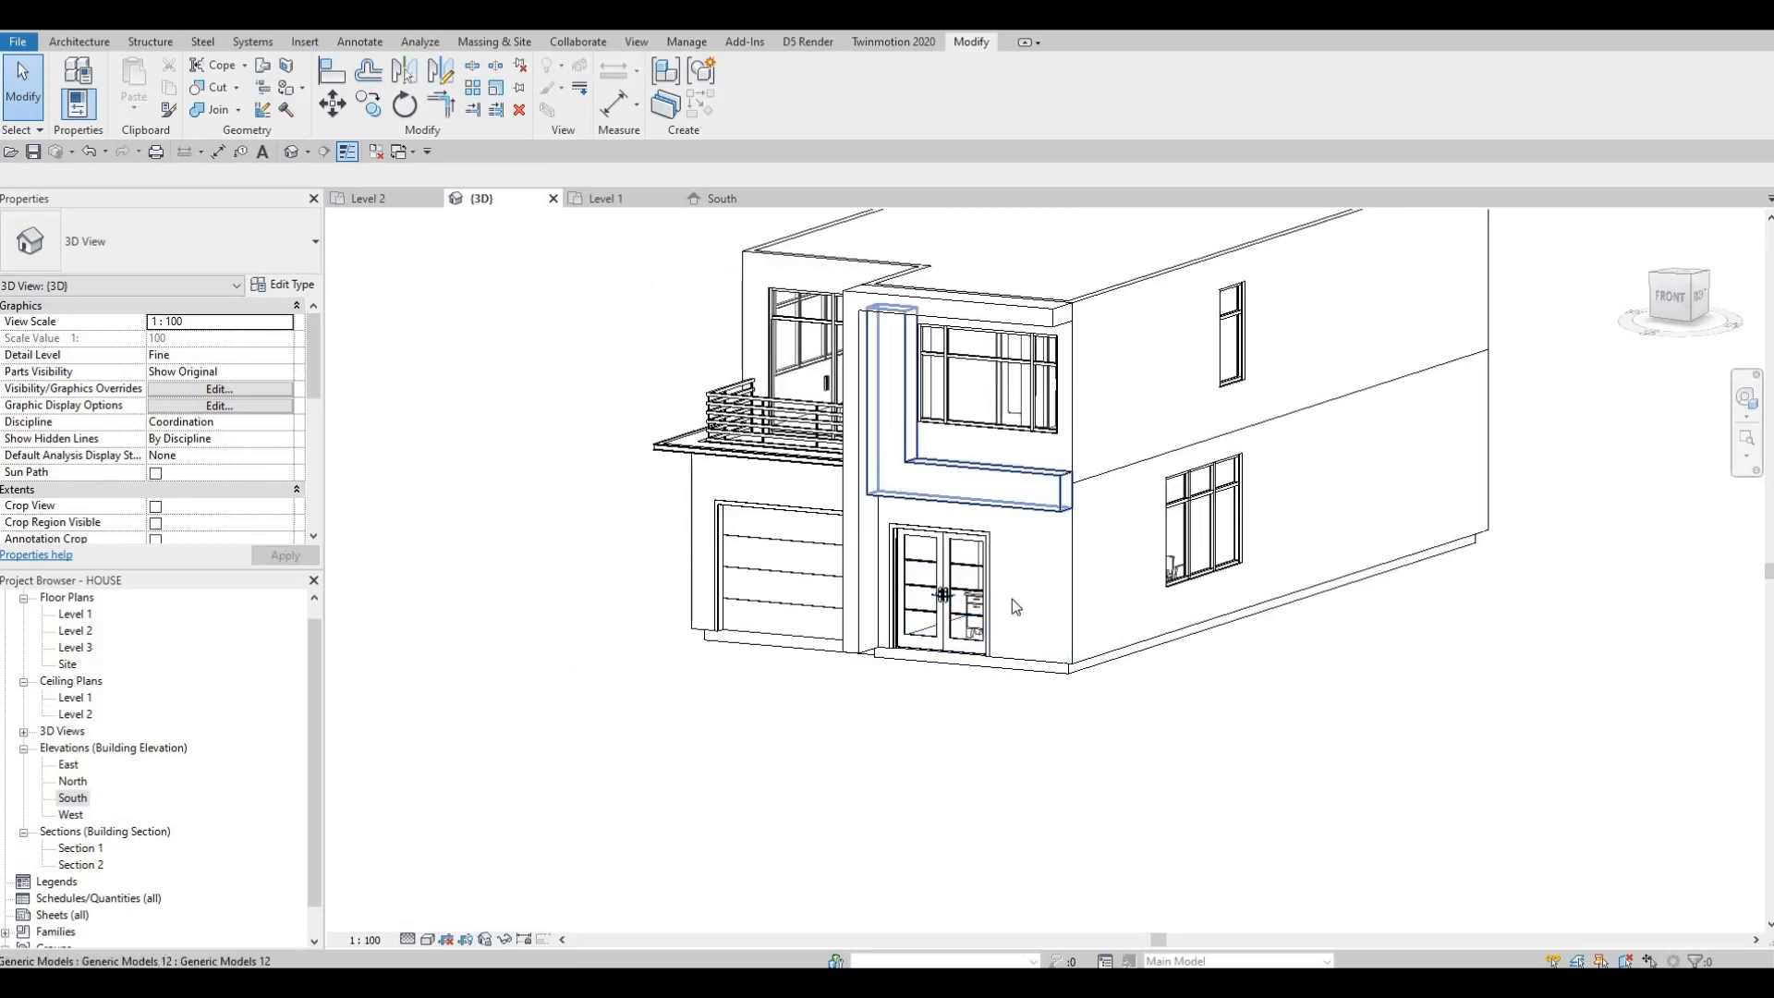
{"action": "middle_click_drag", "start_coordinate": [1195, 514], "coordinate": [1018, 562], "text": "shift"}
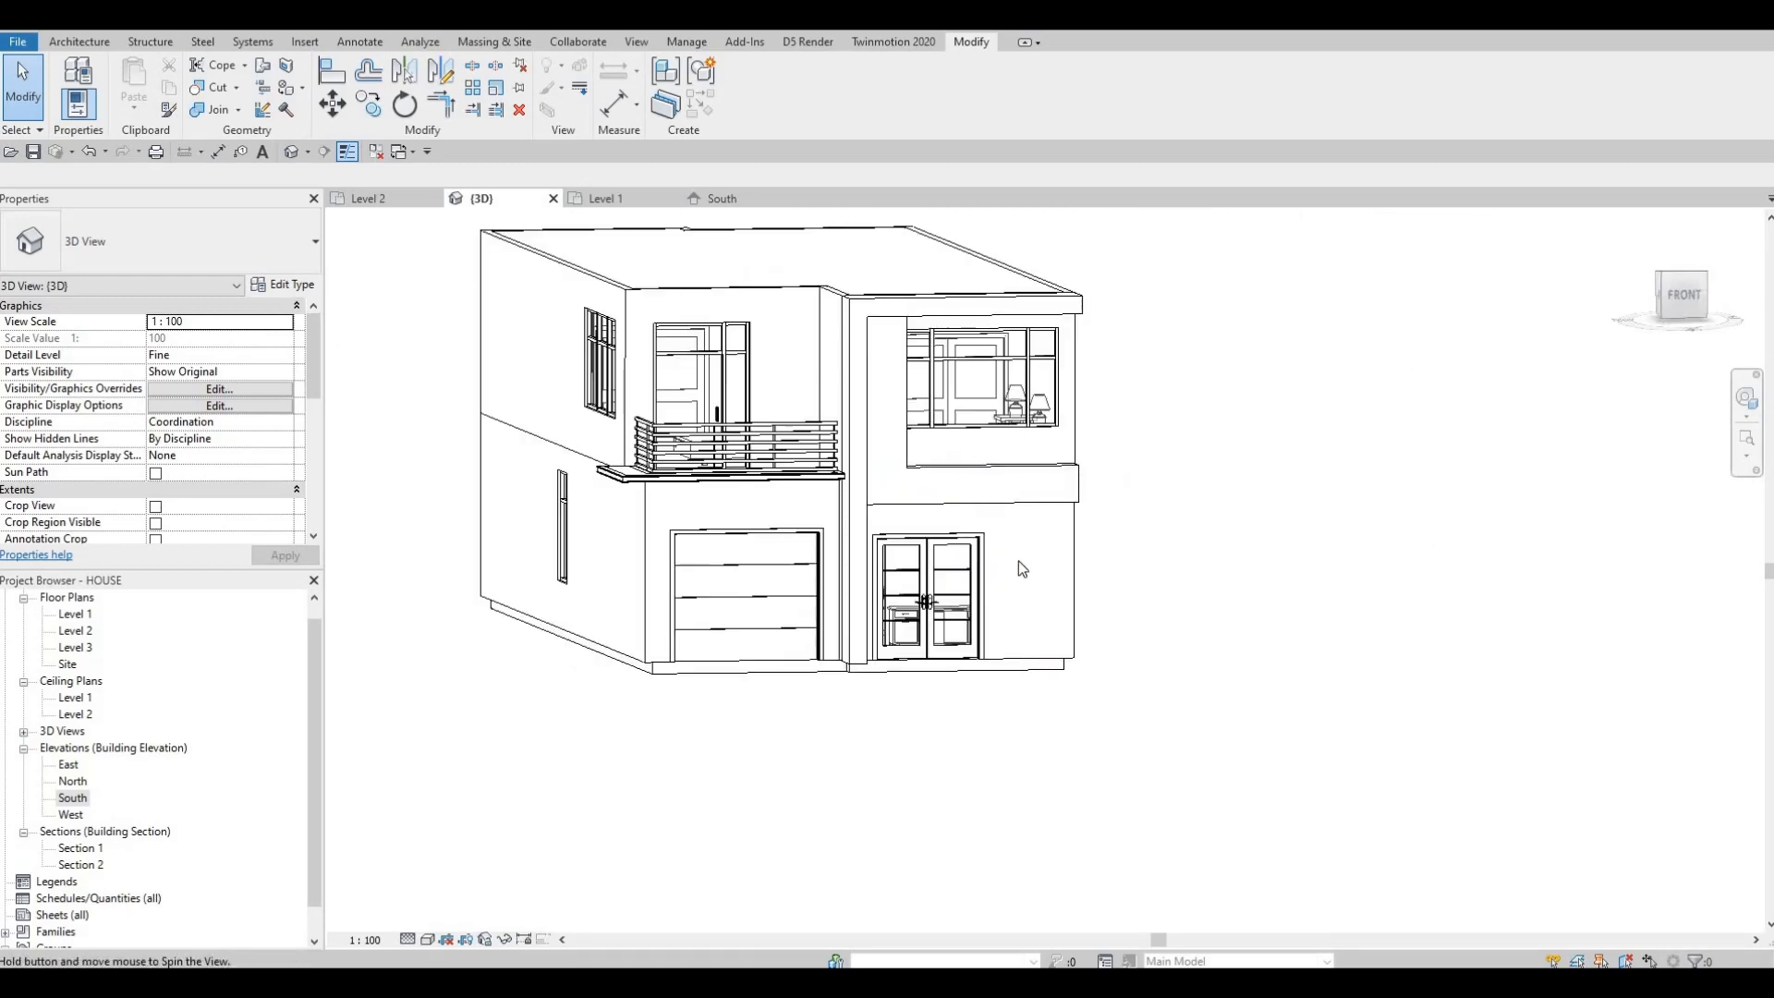
{"action": "scroll", "coordinate": [998, 591], "scroll_direction": "up", "scroll_amount": 5}
{"action": "middle_click_drag", "start_coordinate": [1080, 460], "coordinate": [752, 495], "text": "shift"}
{"action": "middle_click_drag", "start_coordinate": [641, 563], "coordinate": [861, 556], "text": "shift"}
{"action": "scroll", "coordinate": [870, 596], "scroll_direction": "down", "scroll_amount": 4}
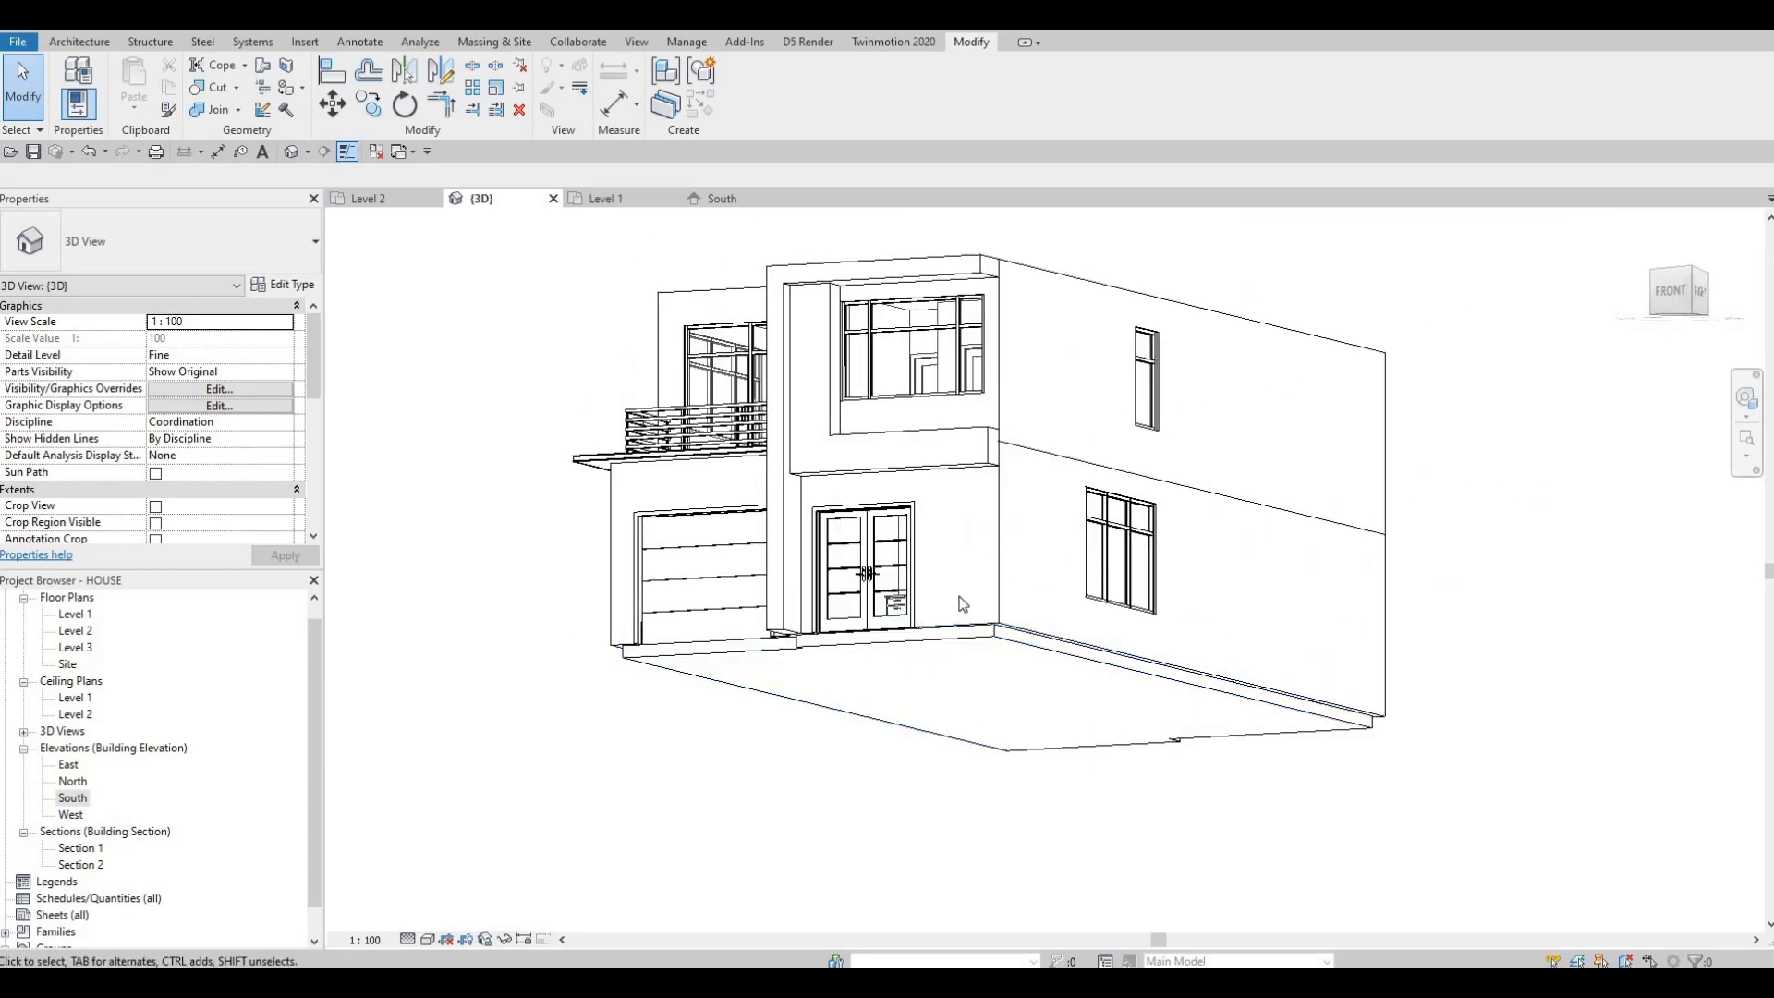
{"action": "middle_click_drag", "start_coordinate": [963, 604], "coordinate": [928, 569], "text": "shift"}
Duplicate the type of the ground-floor front wall around the entrance doors as EXTERIOR WALL 2
{"action": "left_click", "coordinate": [933, 605]}
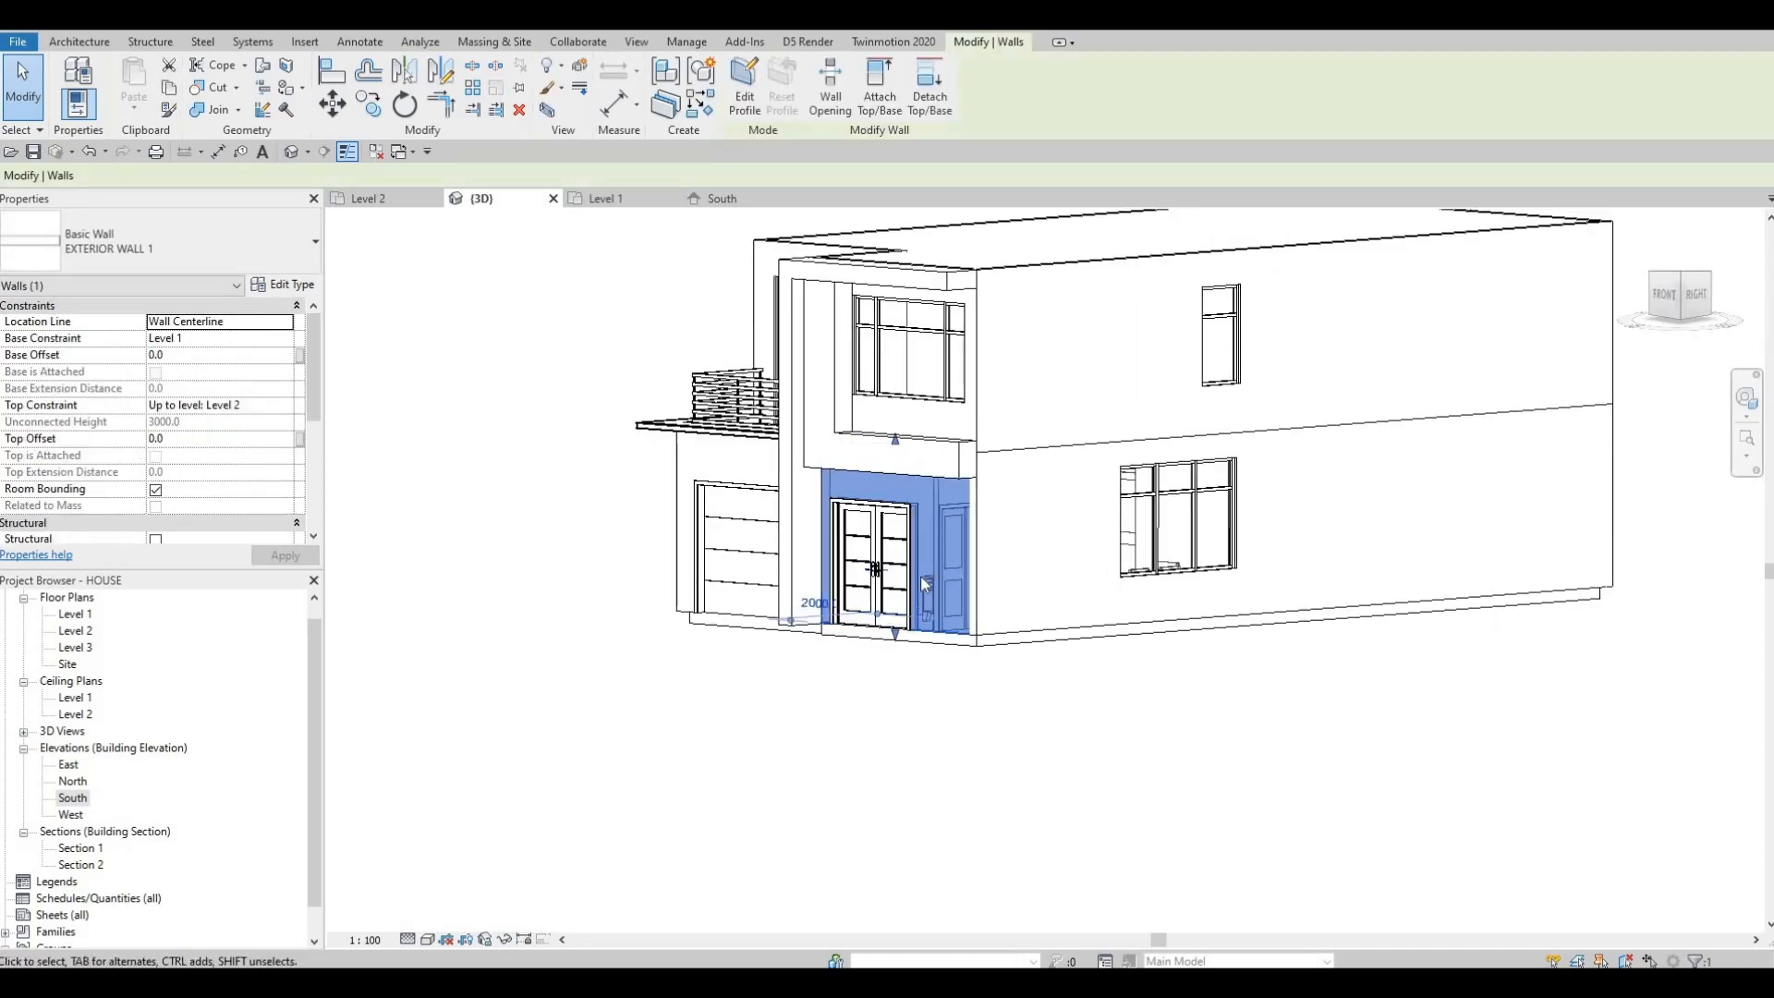
{"action": "scroll", "coordinate": [921, 574], "scroll_direction": "up", "scroll_amount": 2}
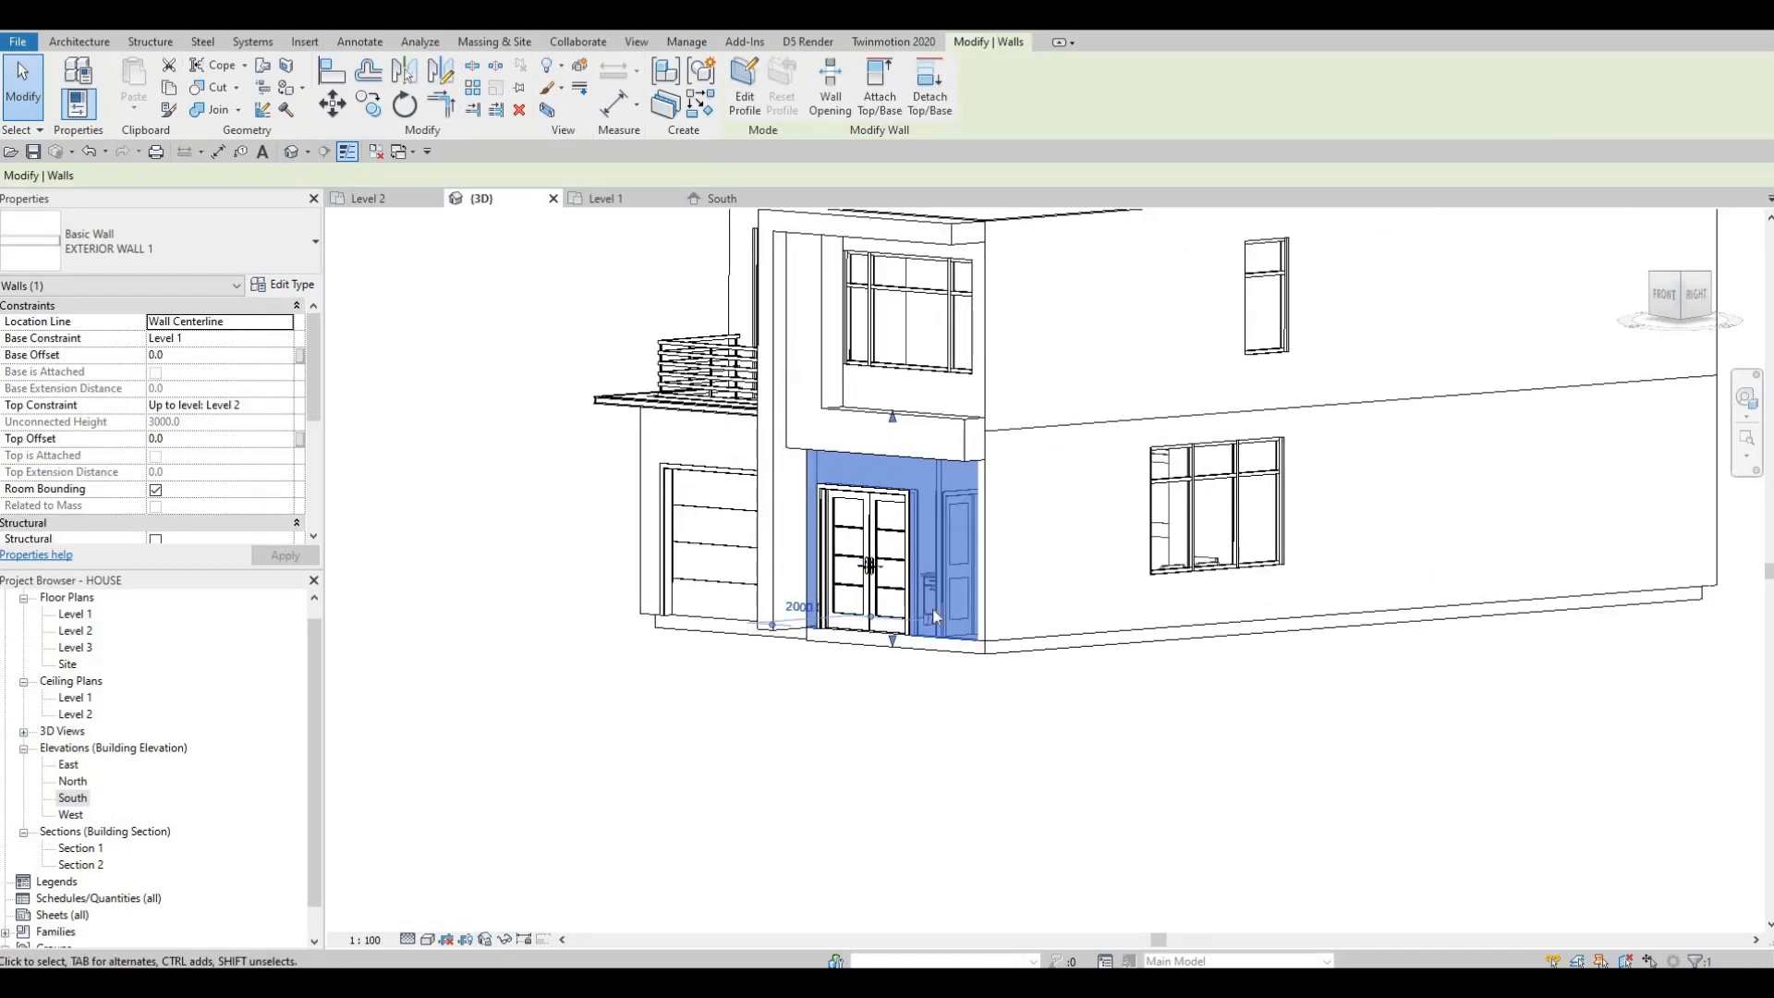
{"action": "left_click", "coordinate": [283, 284]}
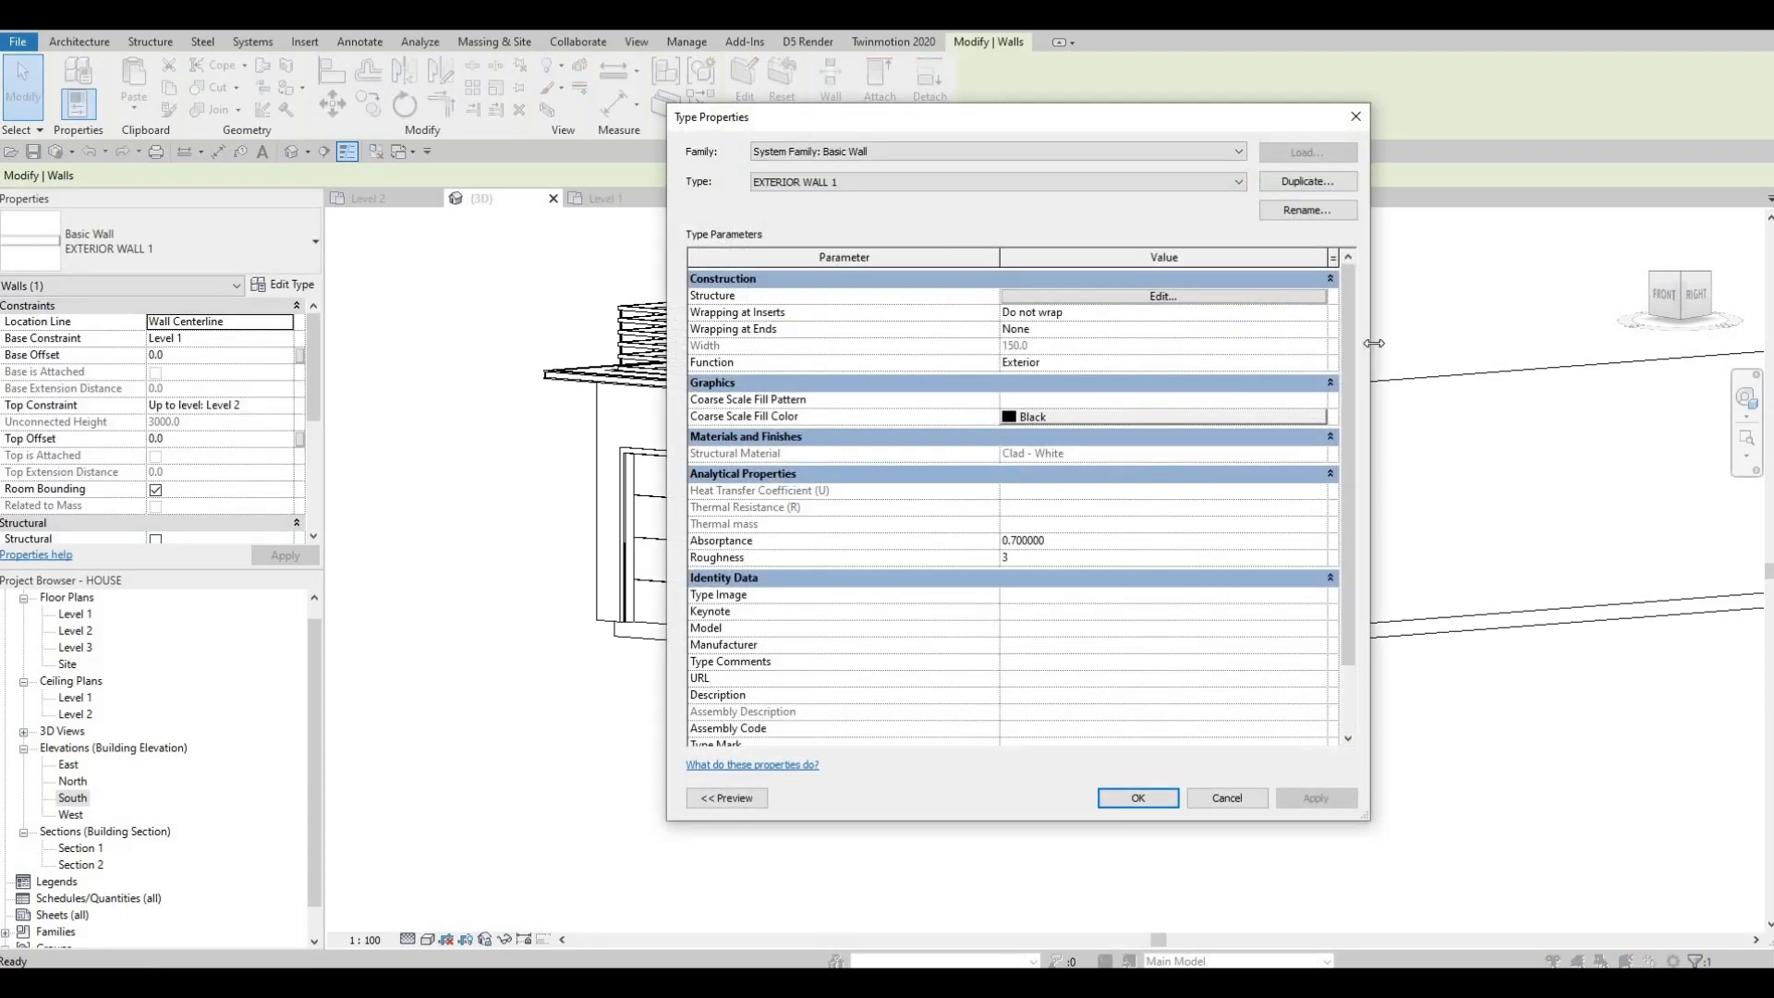
{"action": "left_click", "coordinate": [1306, 182]}
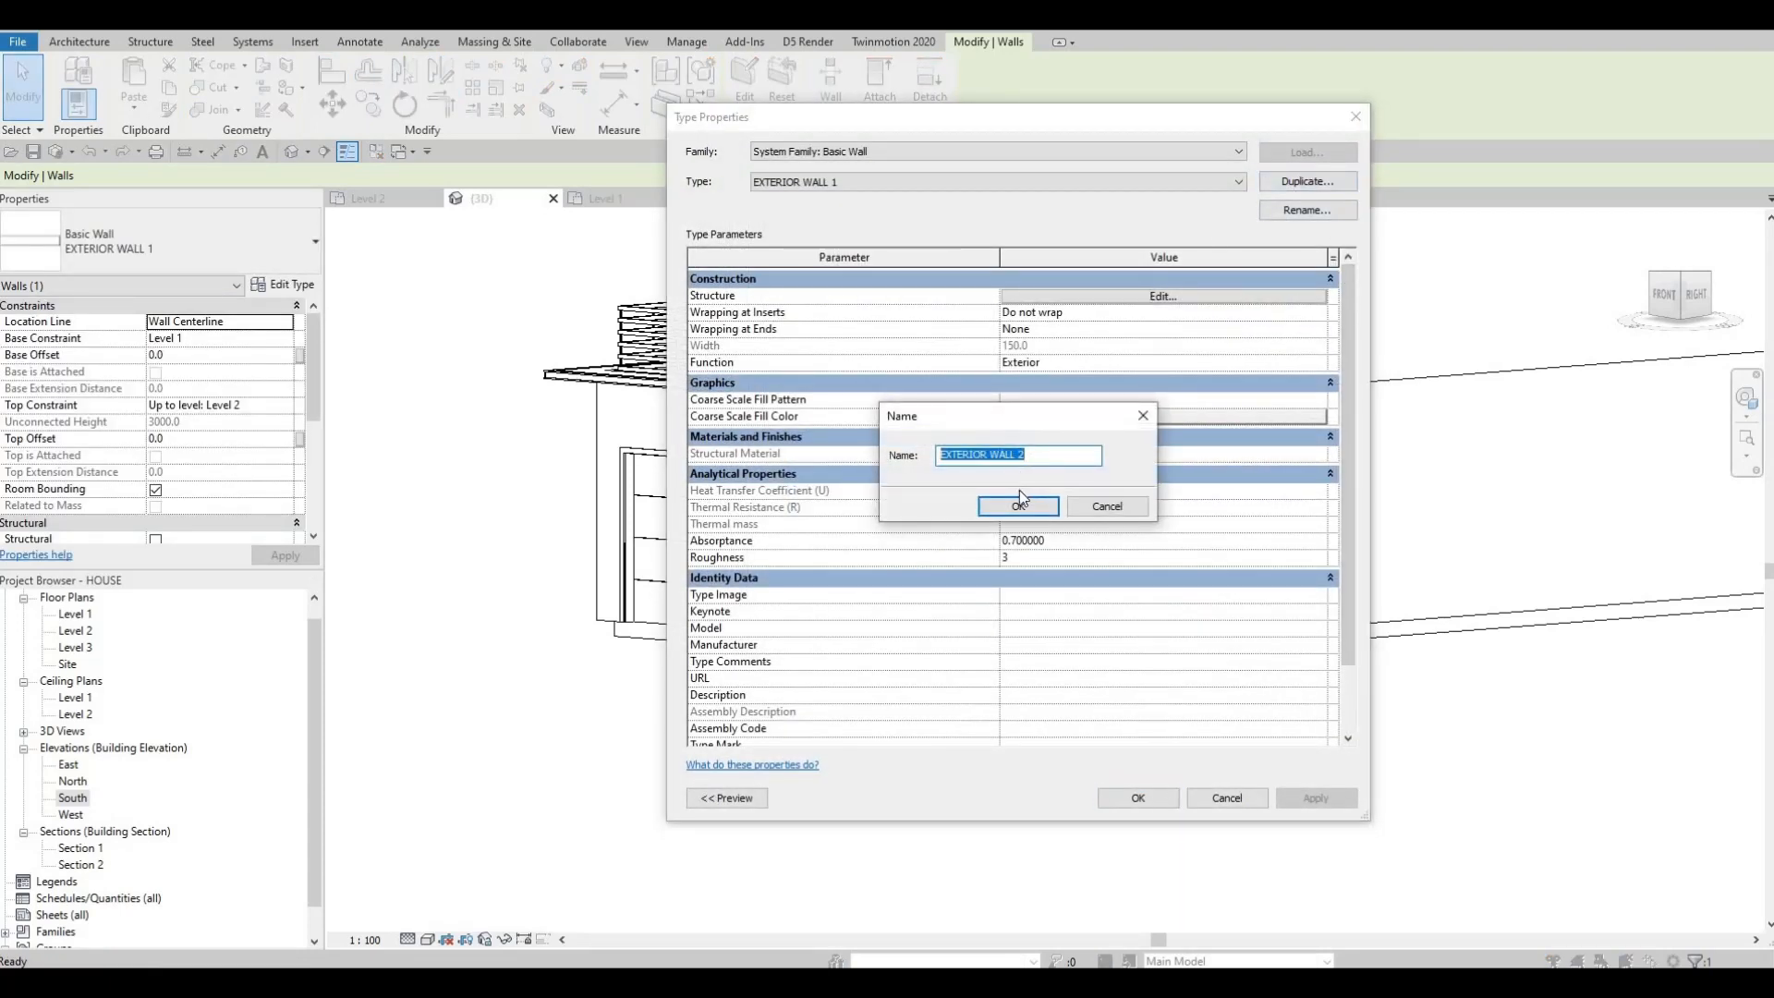
{"action": "left_click", "coordinate": [1013, 509]}
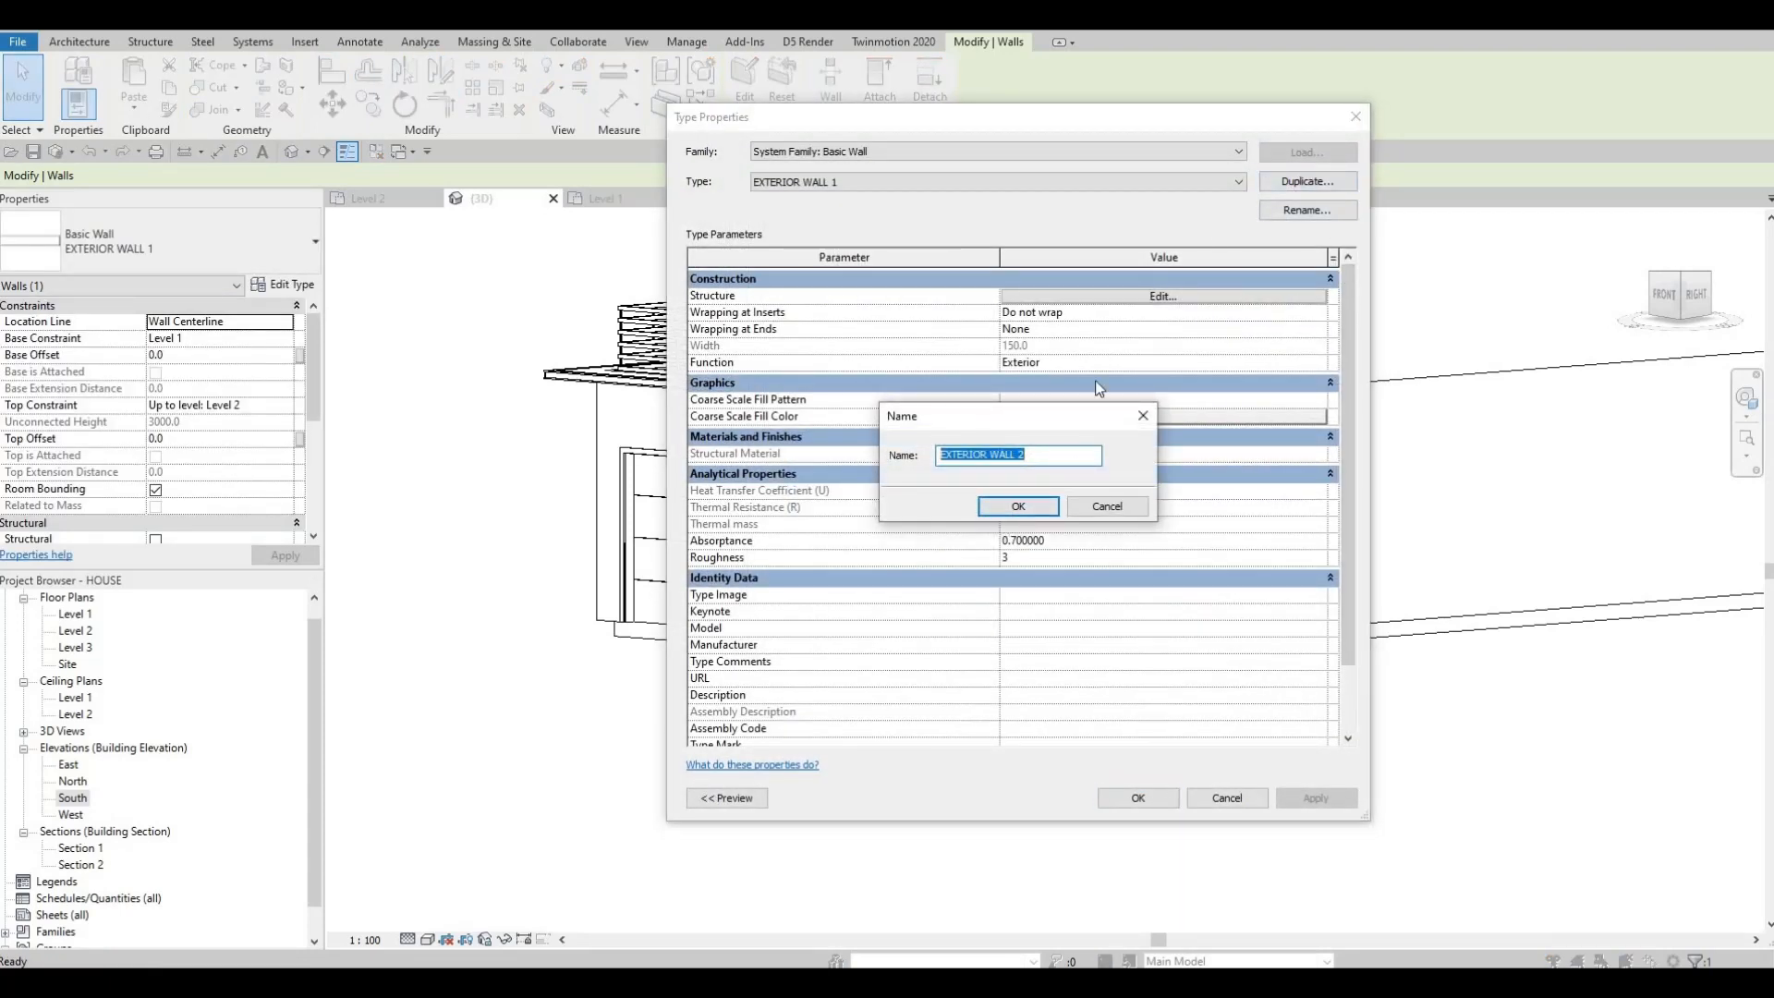
Assign the Jarrah wood material from the AEC library to the structure layer of EXTERIOR WALL 2 and accept the type changes
{"action": "left_click", "coordinate": [1119, 297]}
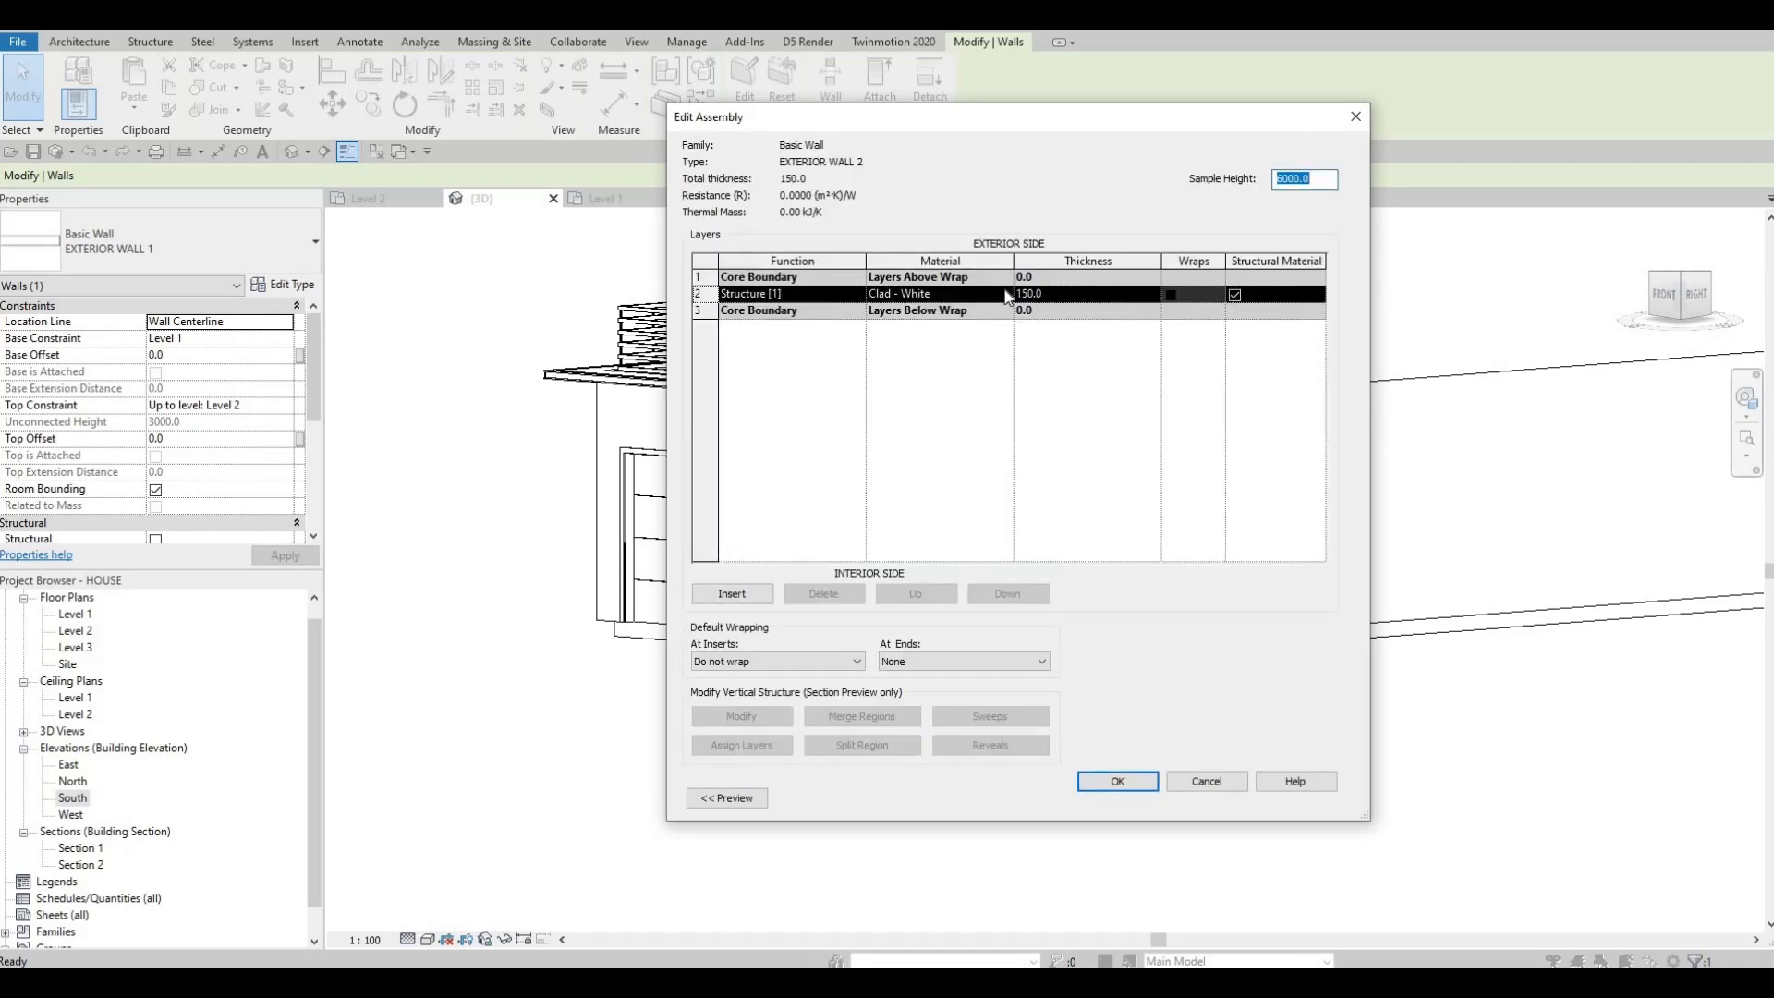
{"action": "left_click", "coordinate": [1007, 294]}
{"action": "left_click", "coordinate": [1005, 294]}
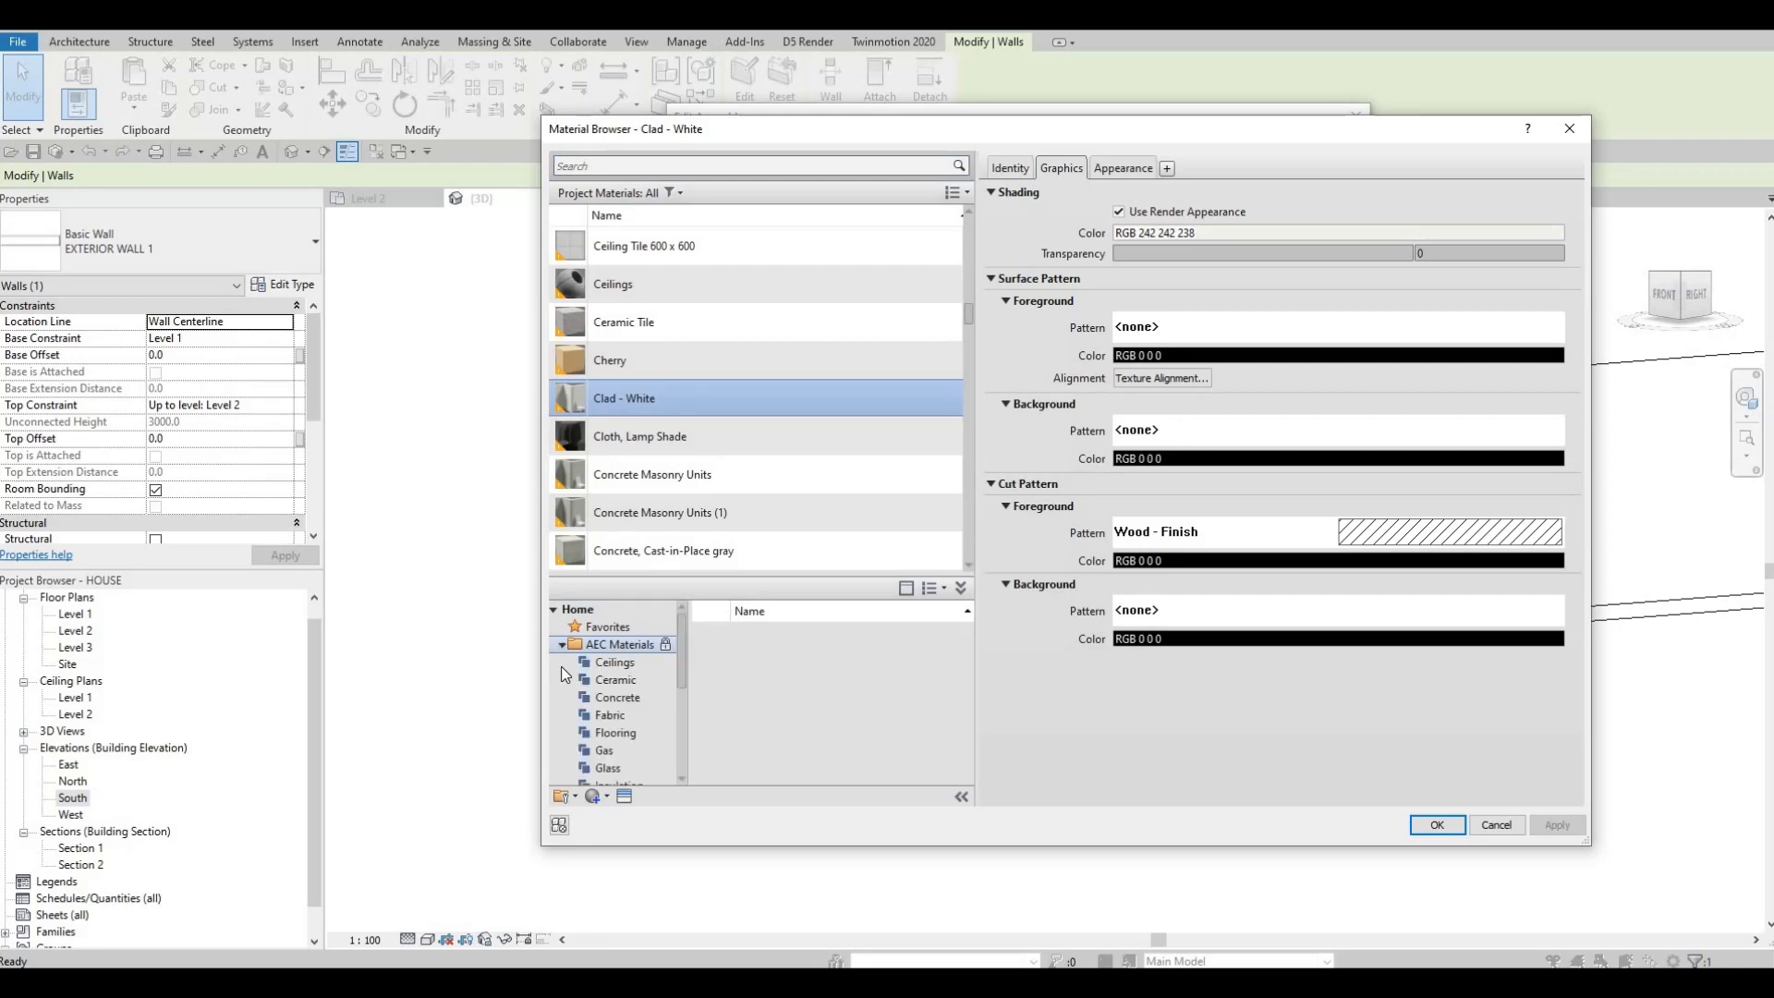
{"action": "scroll", "coordinate": [588, 753], "scroll_direction": "down", "scroll_amount": 4}
{"action": "left_click", "coordinate": [591, 769]}
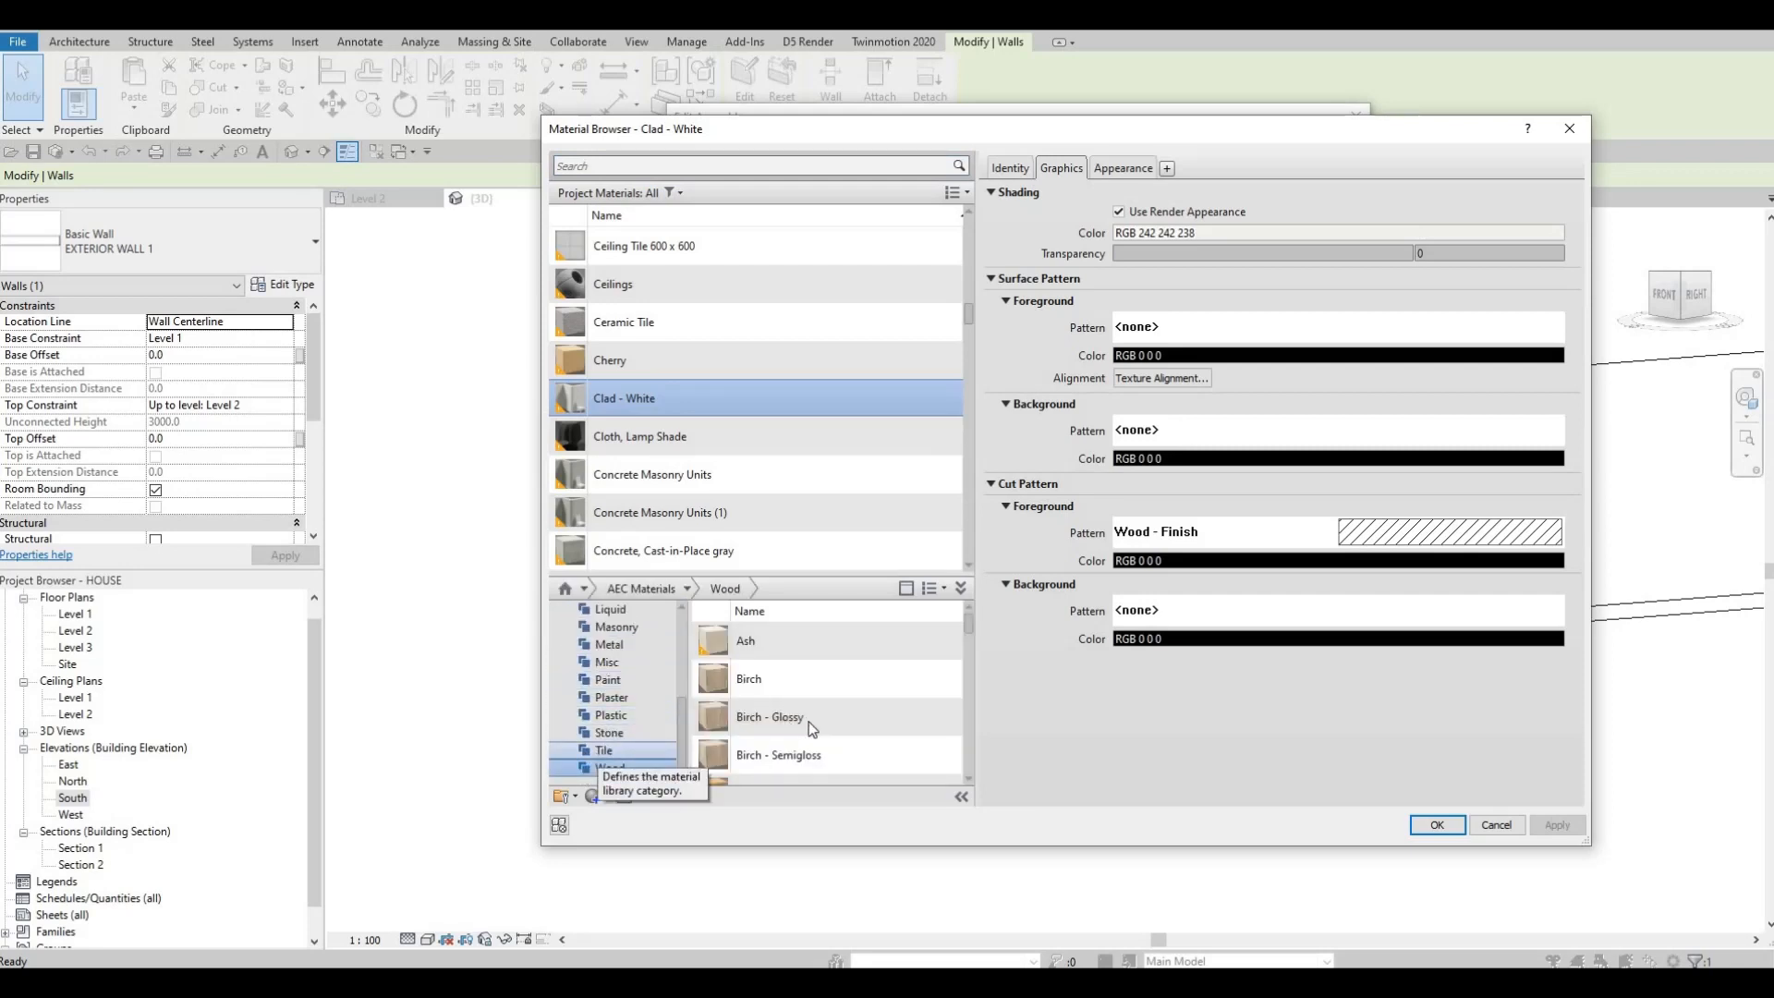
{"action": "scroll", "coordinate": [809, 723], "scroll_direction": "down", "scroll_amount": 3}
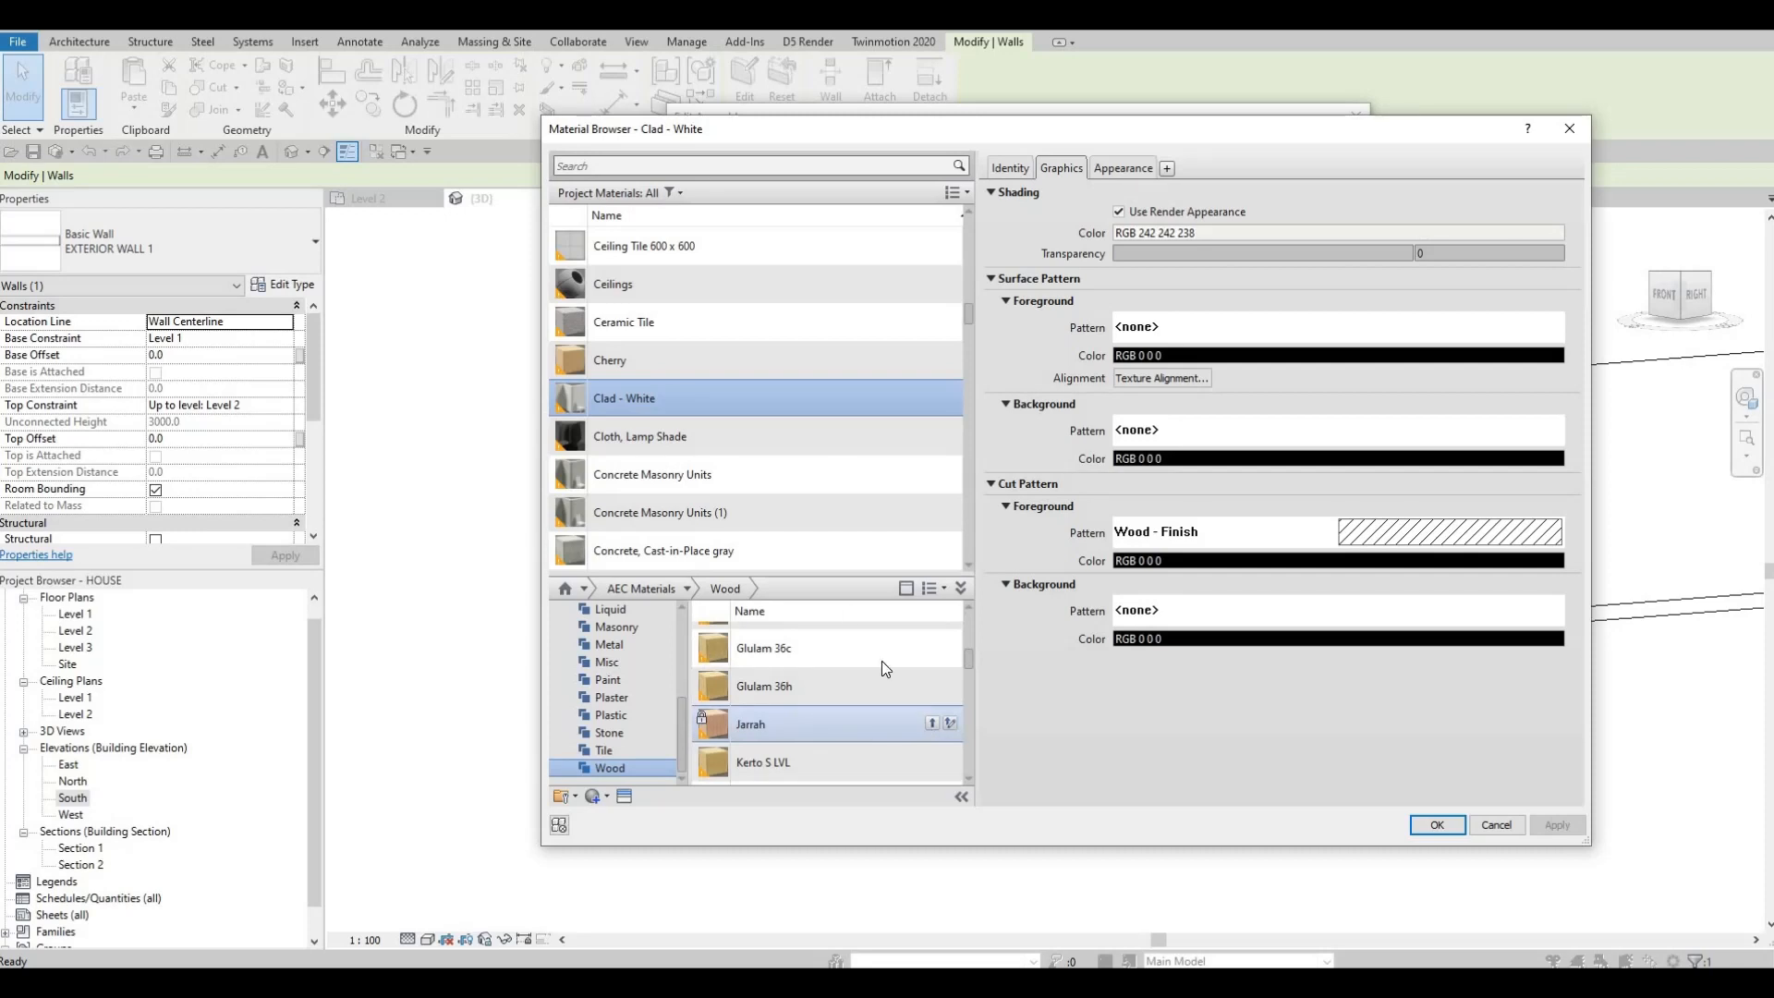
{"action": "left_click", "coordinate": [951, 724]}
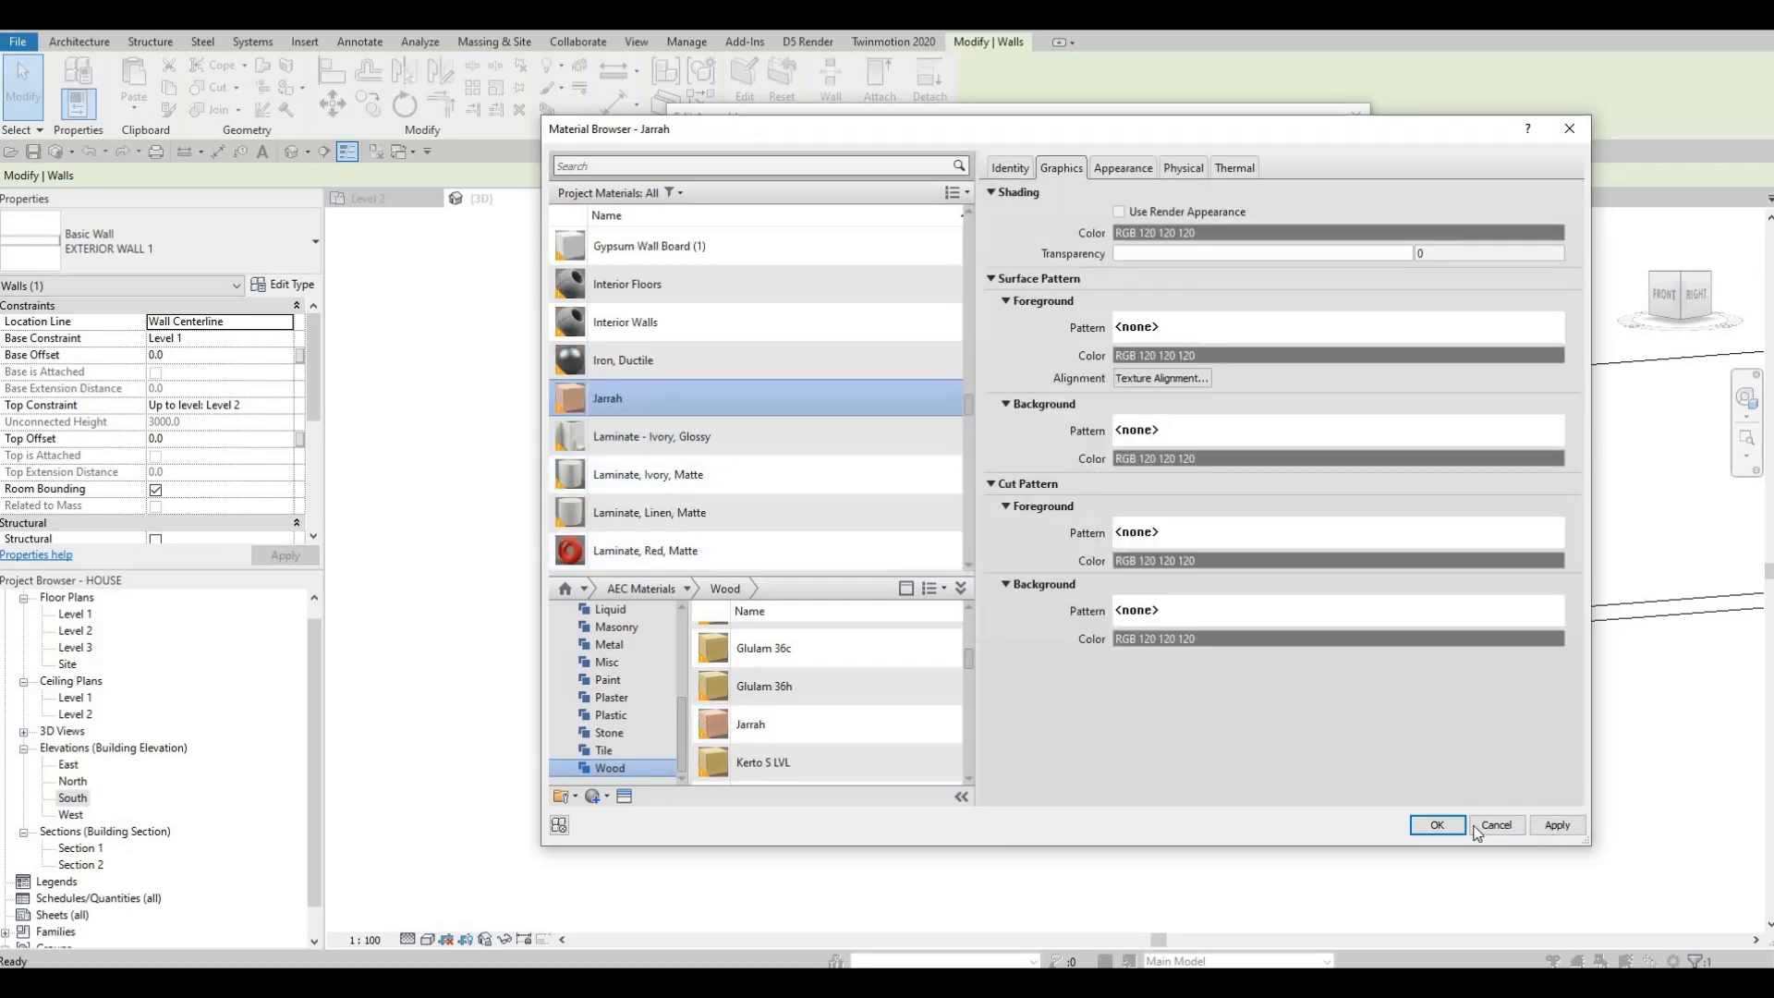
{"action": "left_click", "coordinate": [1437, 826]}
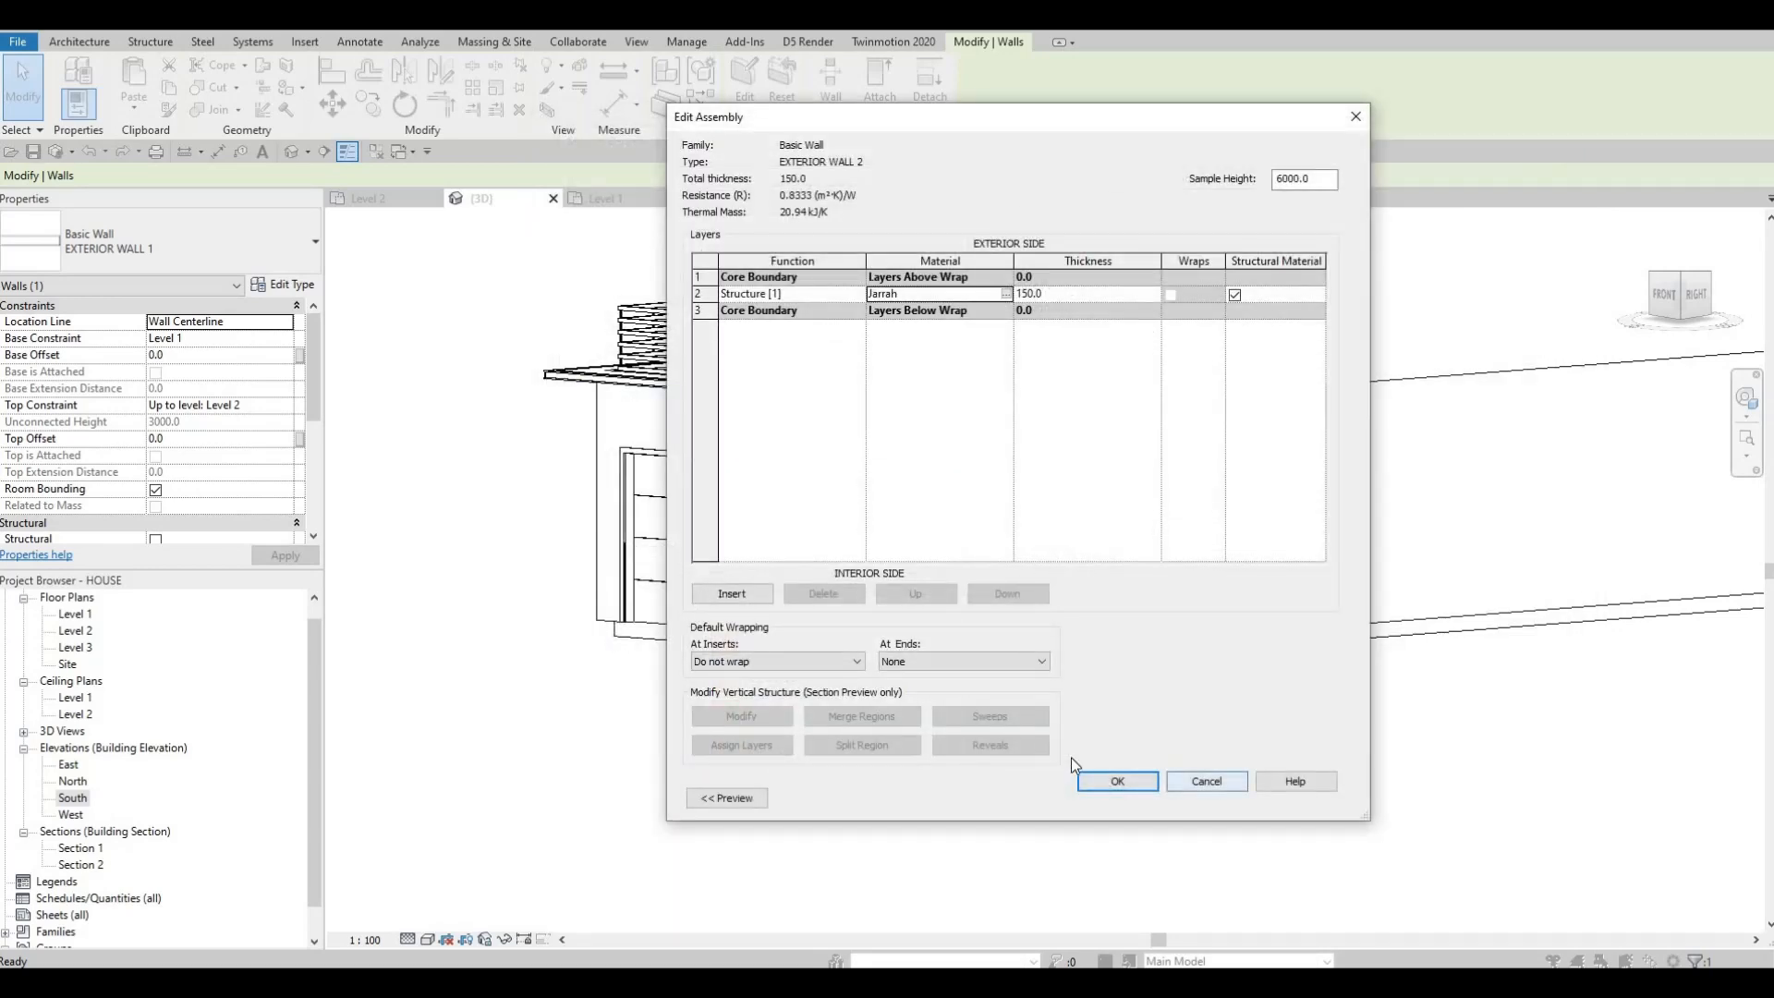
{"action": "left_click", "coordinate": [1120, 783]}
{"action": "left_click", "coordinate": [1116, 796]}
{"action": "key", "text": "Escape"}
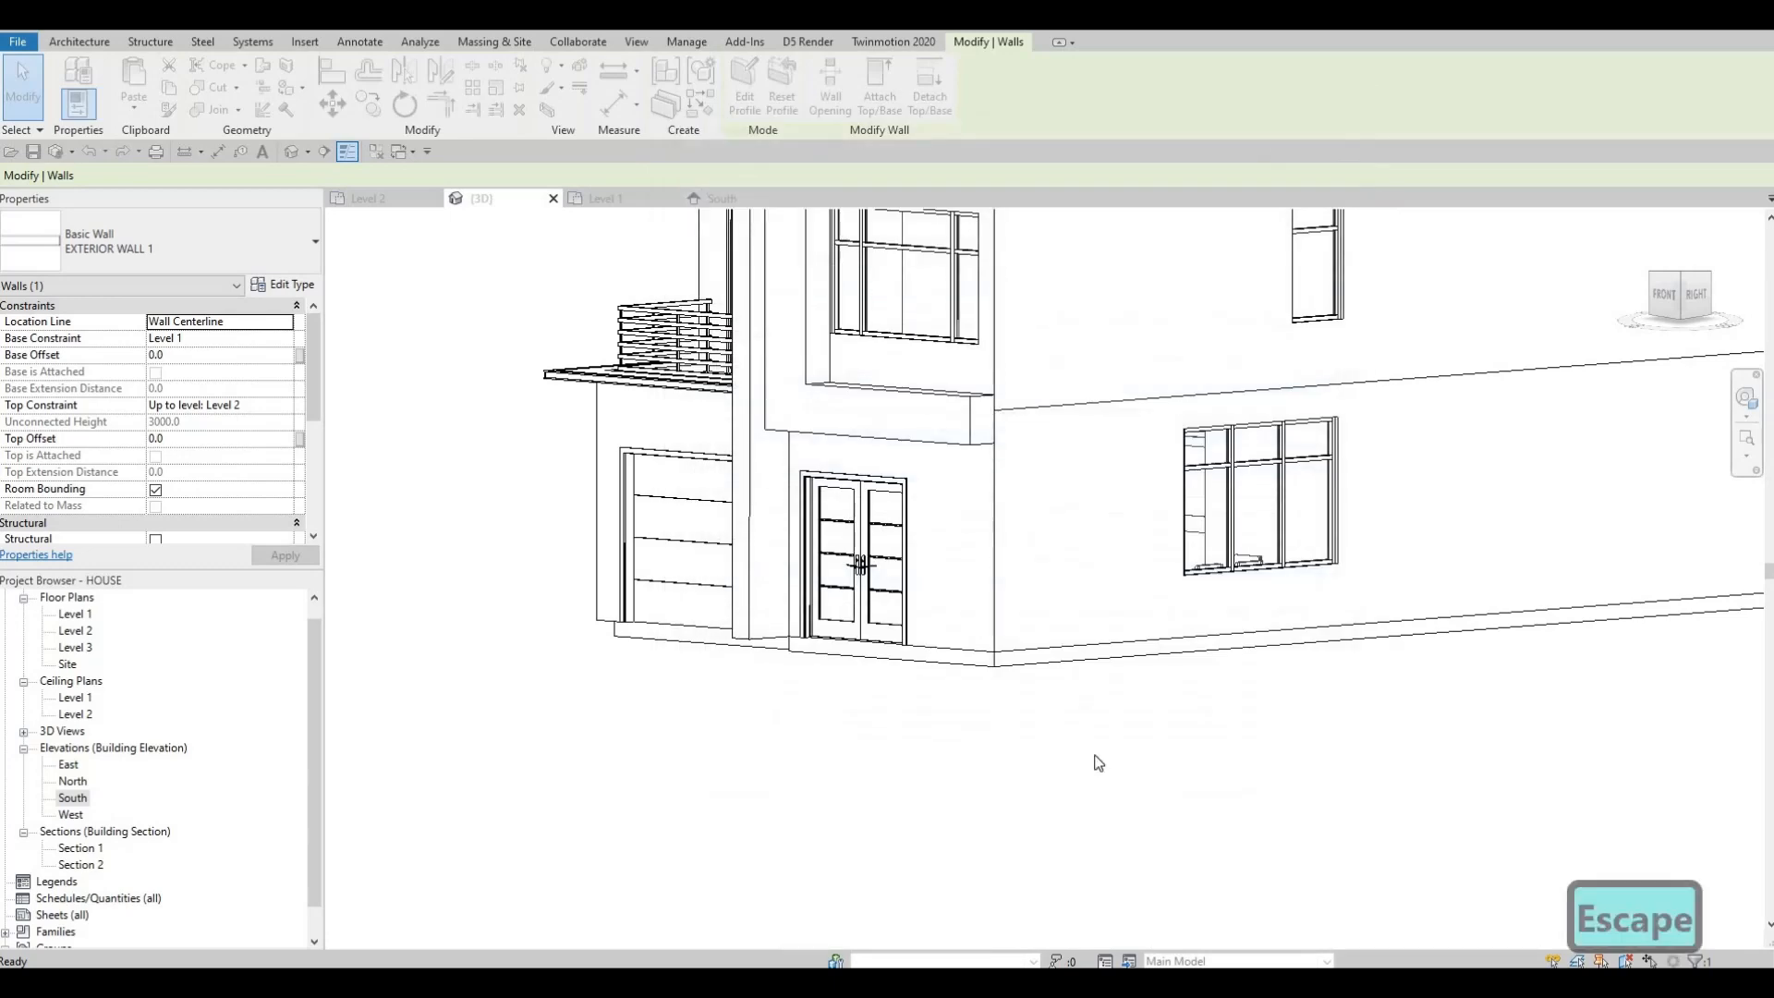
Examine the front facade around the balcony, garage door and entrance from above, below and the corner
{"action": "middle_click_drag", "start_coordinate": [1040, 781], "coordinate": [880, 573], "text": "shift"}
{"action": "scroll", "coordinate": [880, 573], "scroll_direction": "up", "scroll_amount": 2}
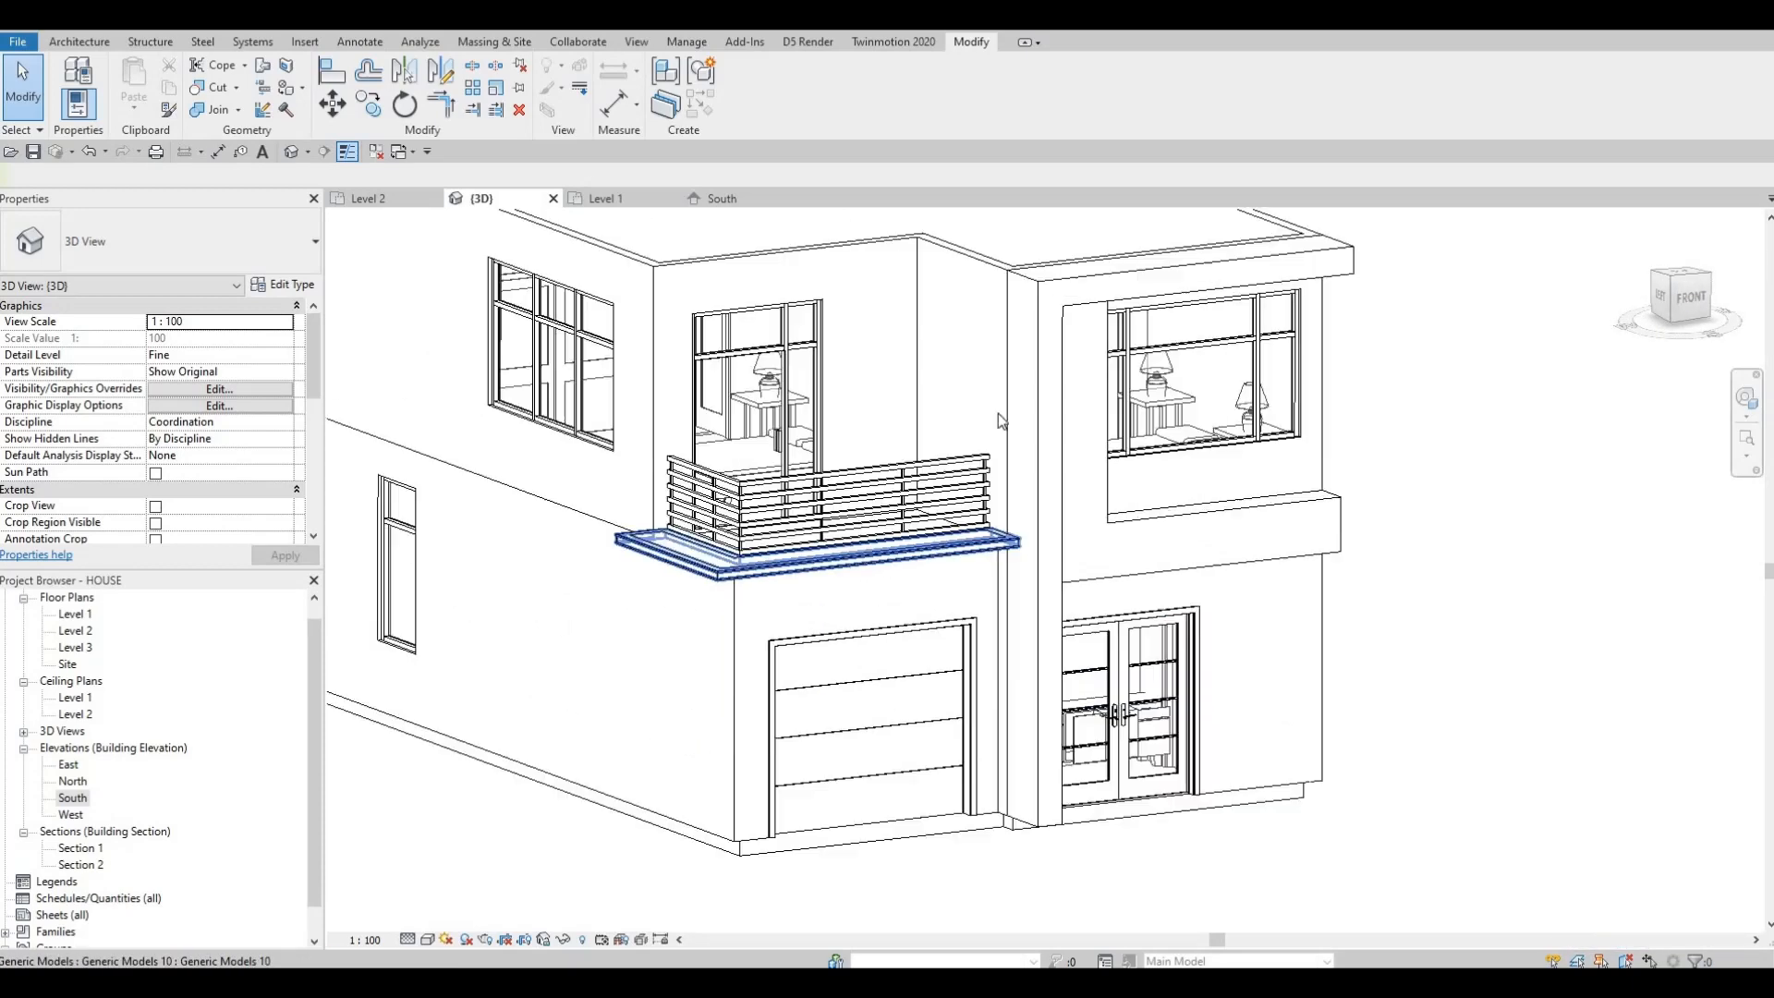
{"action": "middle_click_drag", "start_coordinate": [998, 413], "coordinate": [963, 469], "text": "shift"}
{"action": "scroll", "coordinate": [1012, 462], "scroll_direction": "up", "scroll_amount": 3}
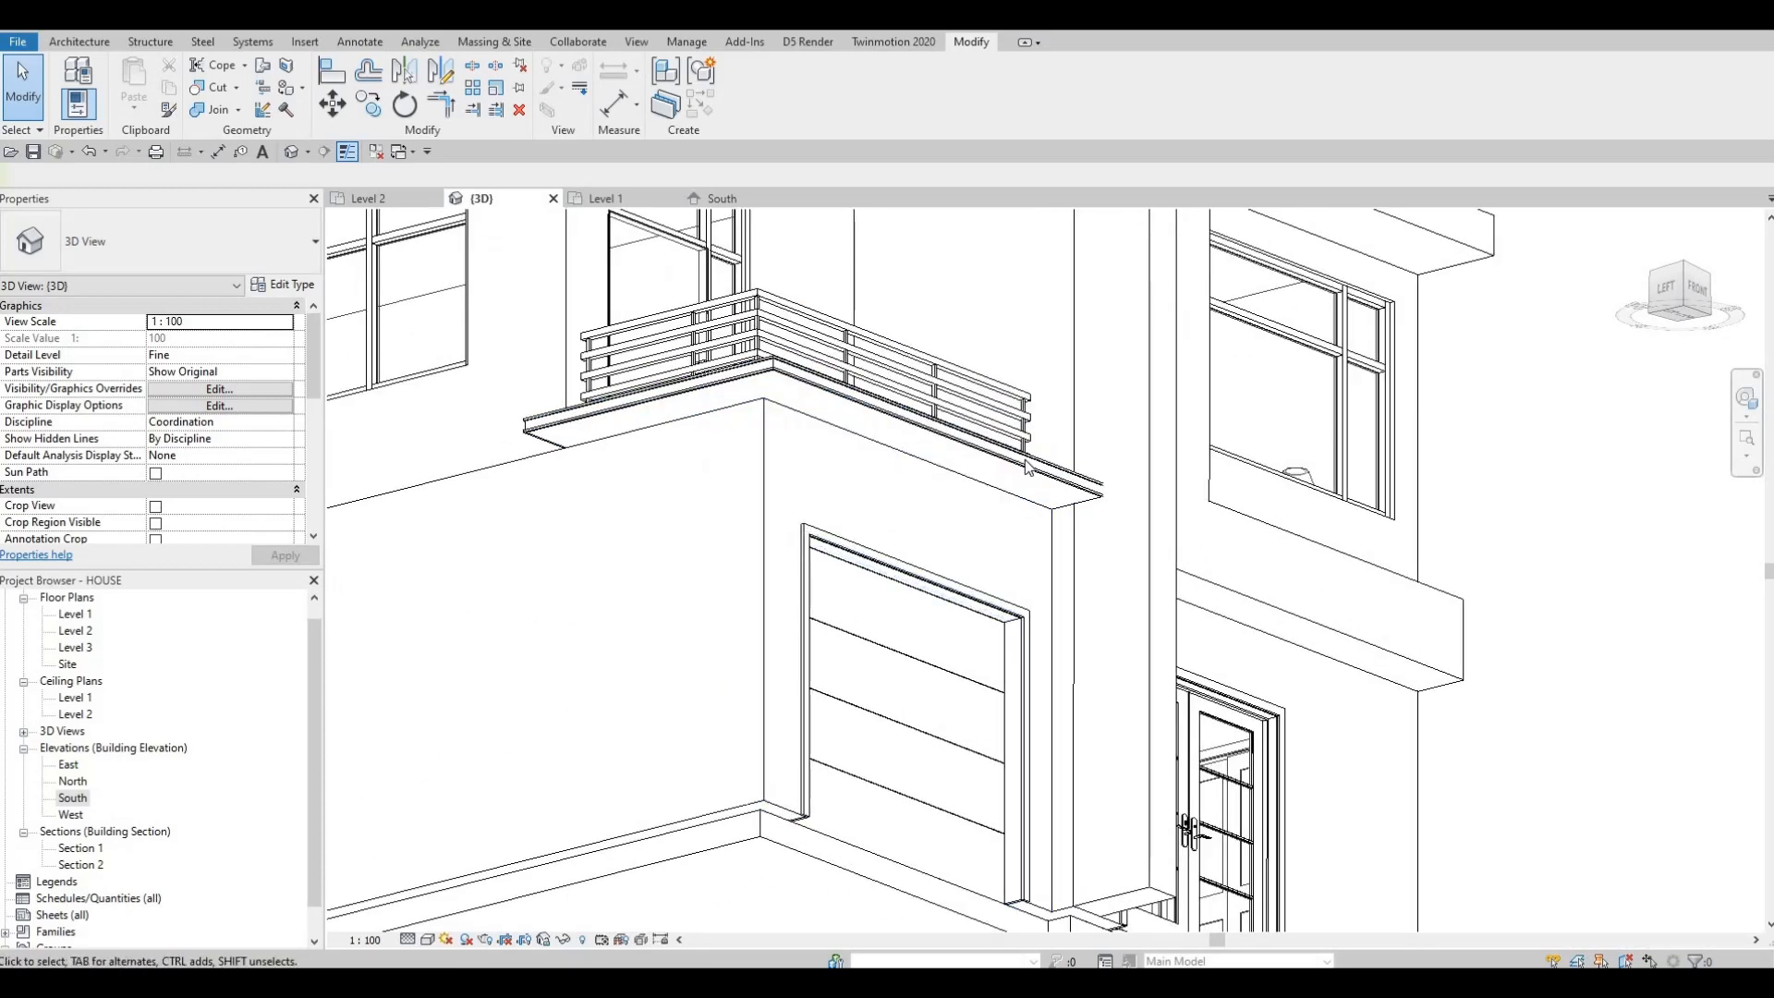
{"action": "middle_click_drag", "start_coordinate": [924, 574], "coordinate": [900, 571], "text": "shift"}
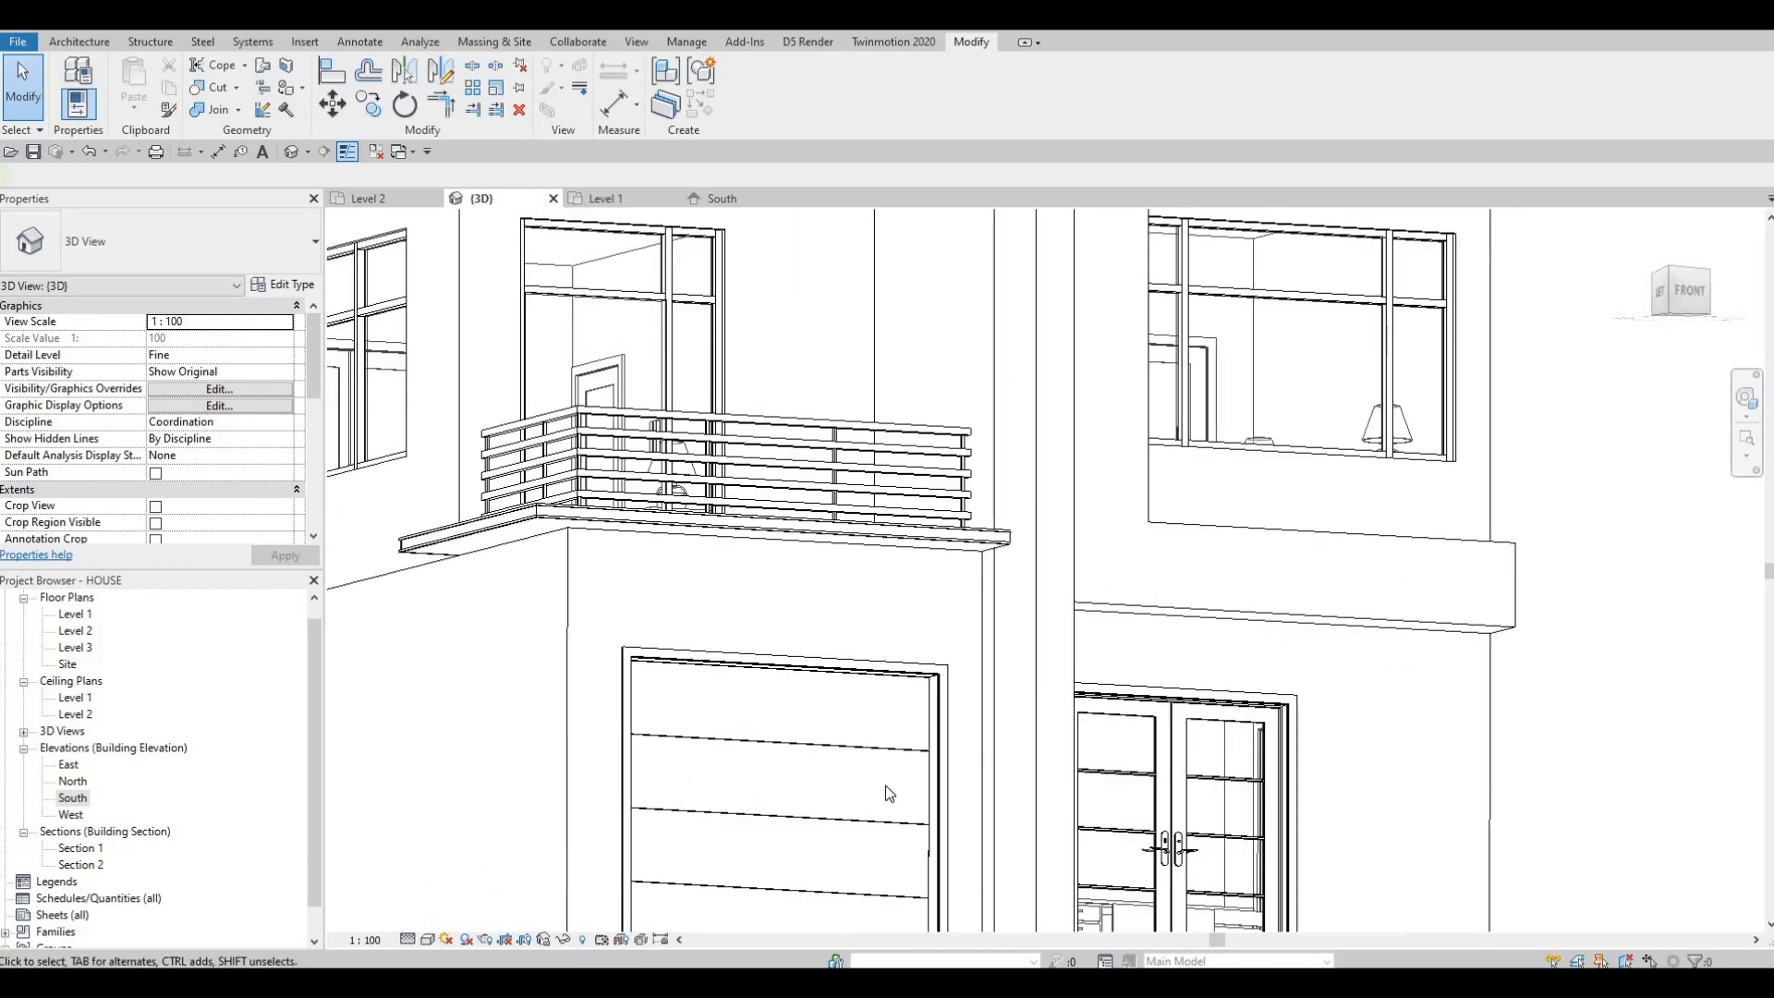
{"action": "middle_click_drag", "start_coordinate": [889, 792], "coordinate": [845, 539], "text": "shift"}
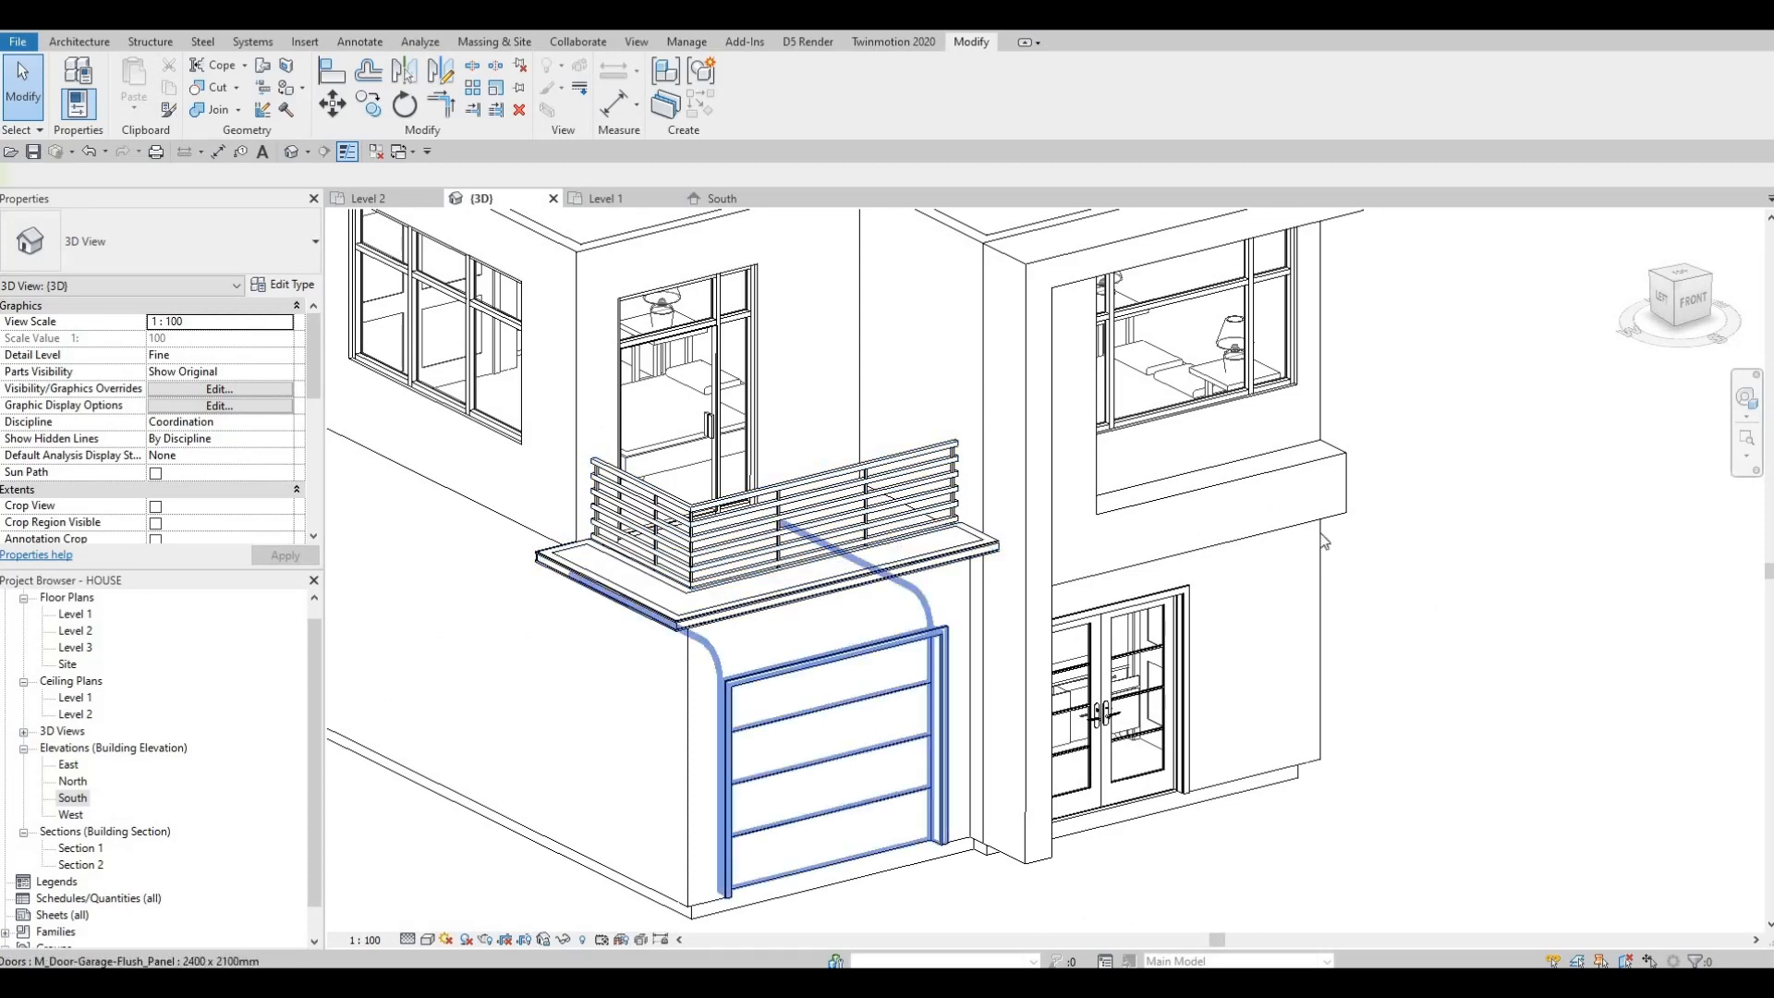
{"action": "scroll", "coordinate": [1320, 538], "scroll_direction": "up", "scroll_amount": 1}
{"action": "middle_click_drag", "start_coordinate": [601, 462], "coordinate": [857, 506]}
{"action": "middle_click_drag", "start_coordinate": [858, 356], "coordinate": [776, 603]}
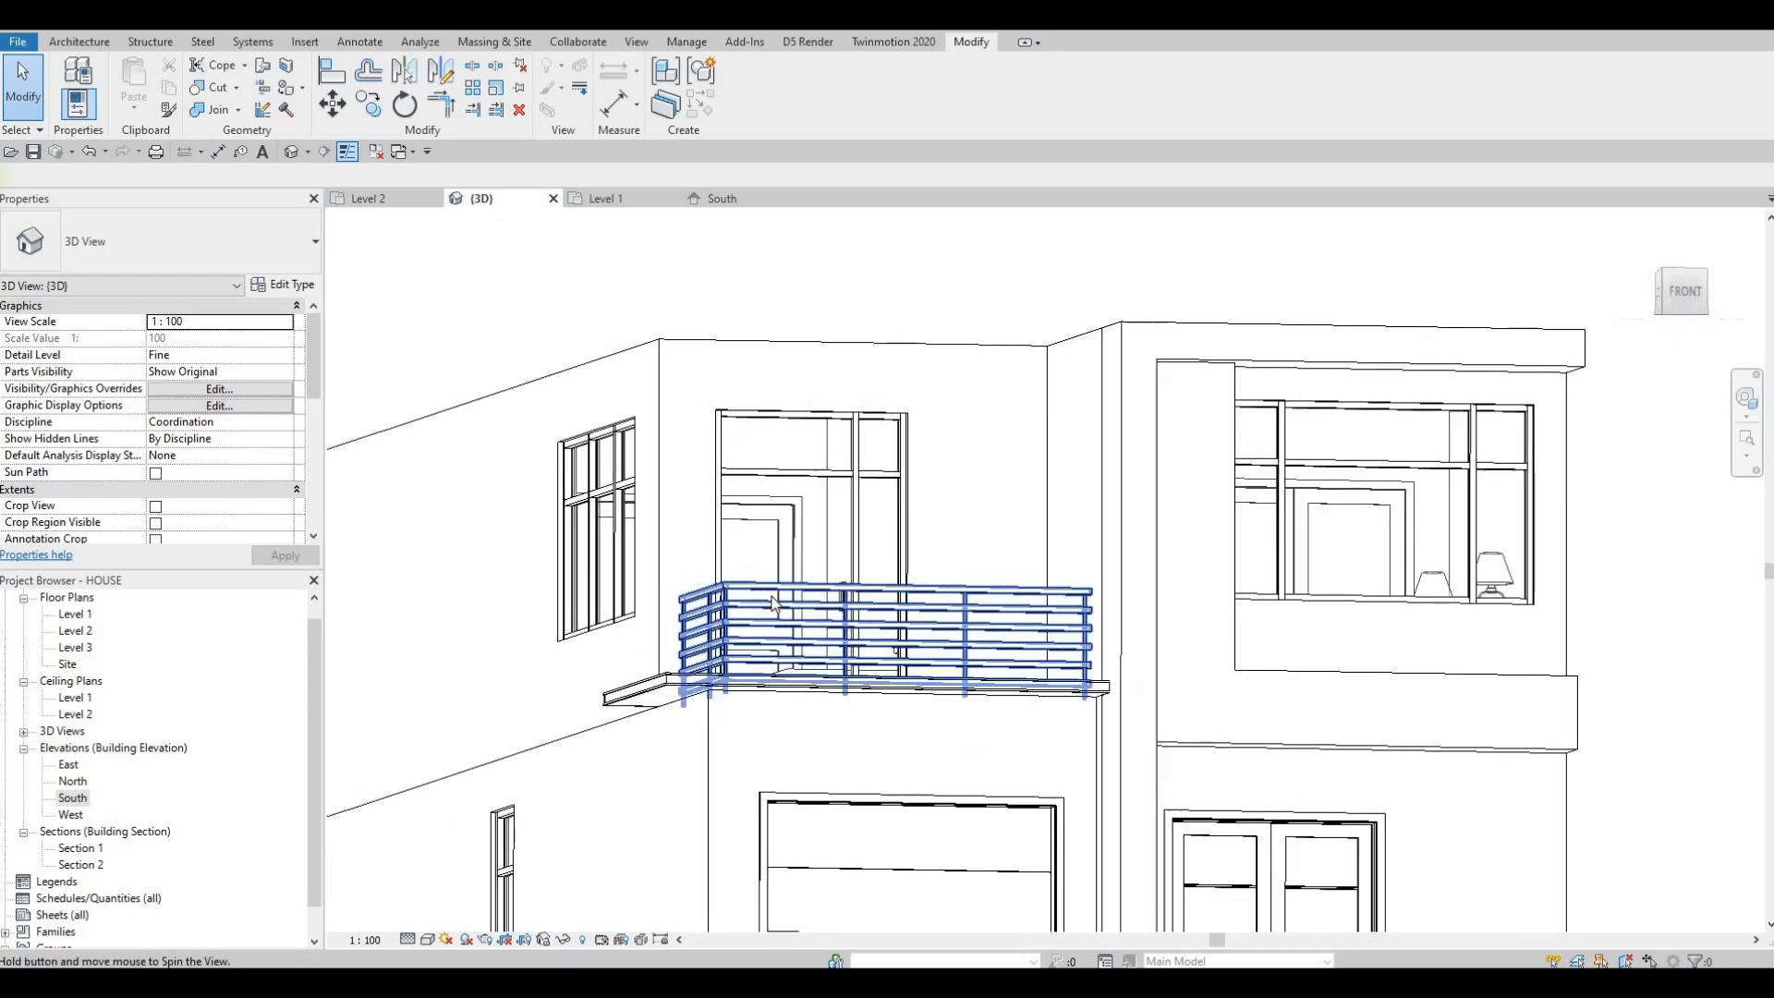
{"action": "middle_click_drag", "start_coordinate": [658, 746], "coordinate": [810, 494]}
{"action": "scroll", "coordinate": [744, 682], "scroll_direction": "up", "scroll_amount": 3}
{"action": "scroll", "coordinate": [819, 591], "scroll_direction": "down", "scroll_amount": 2}
{"action": "scroll", "coordinate": [817, 589], "scroll_direction": "down", "scroll_amount": 1}
{"action": "middle_click_drag", "start_coordinate": [817, 582], "coordinate": [814, 627]}
{"action": "scroll", "coordinate": [813, 601], "scroll_direction": "down", "scroll_amount": 1}
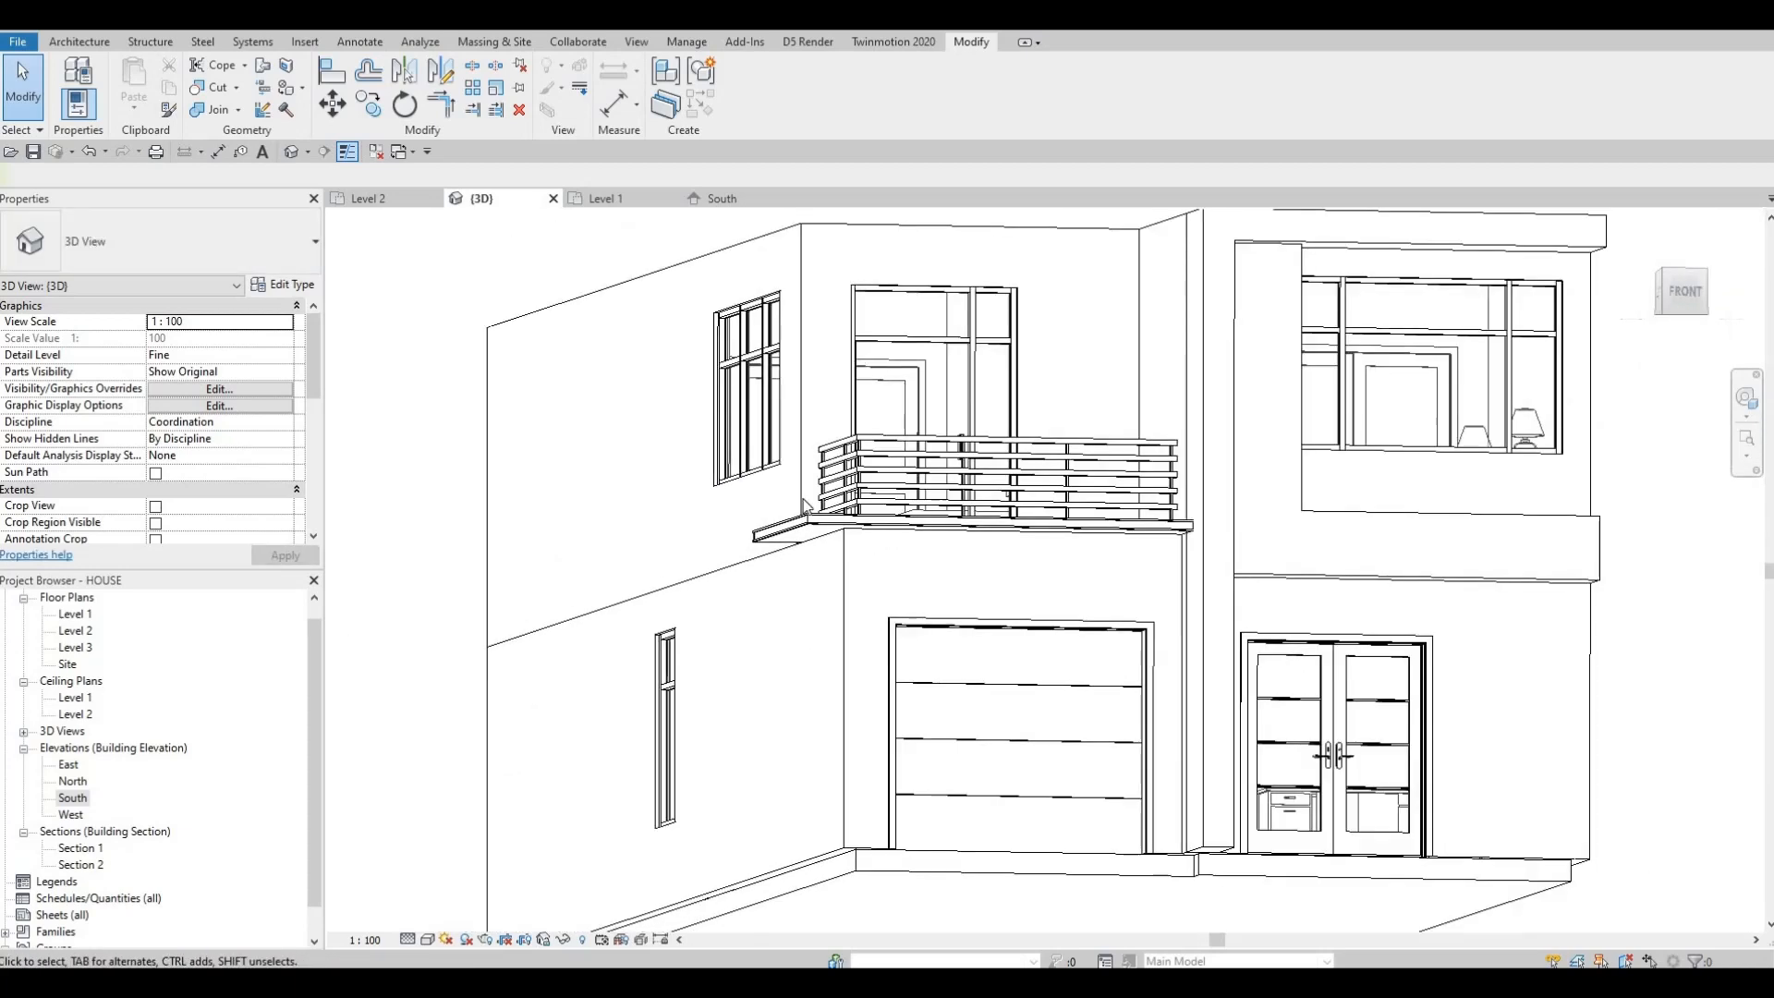
{"action": "middle_click_drag", "start_coordinate": [802, 509], "coordinate": [852, 460], "text": "shift"}
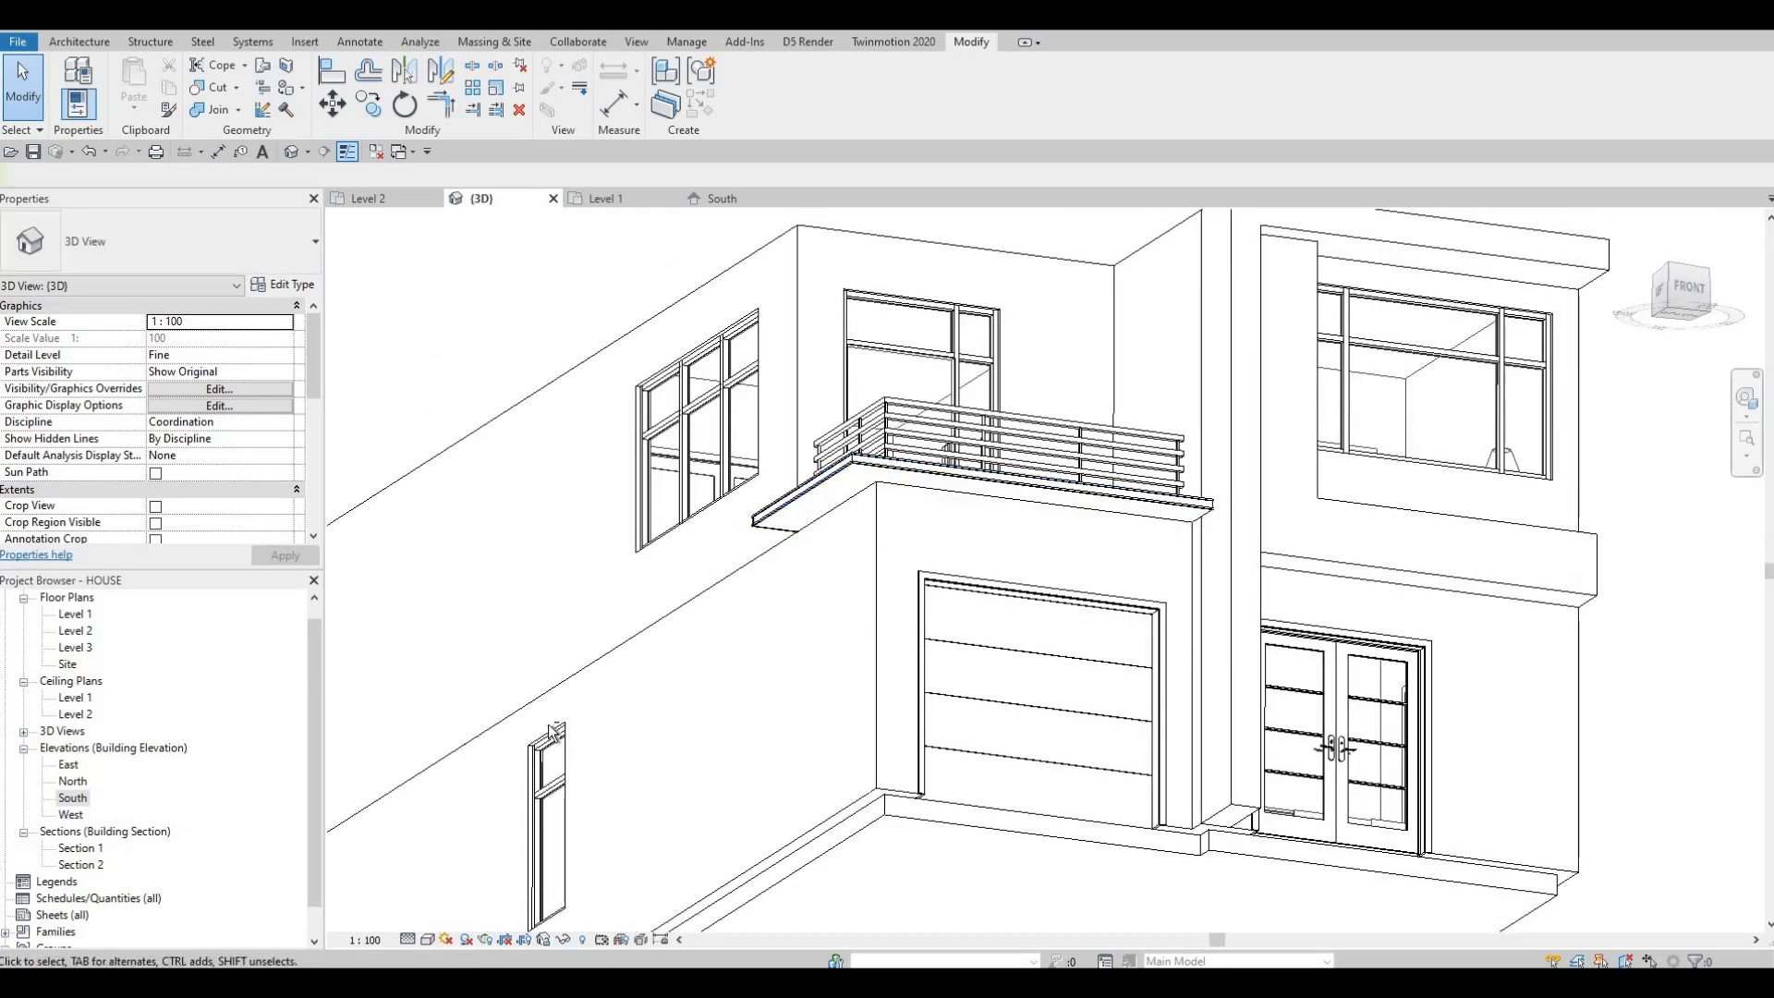
{"action": "middle_click_drag", "start_coordinate": [730, 728], "coordinate": [761, 935], "text": "shift"}
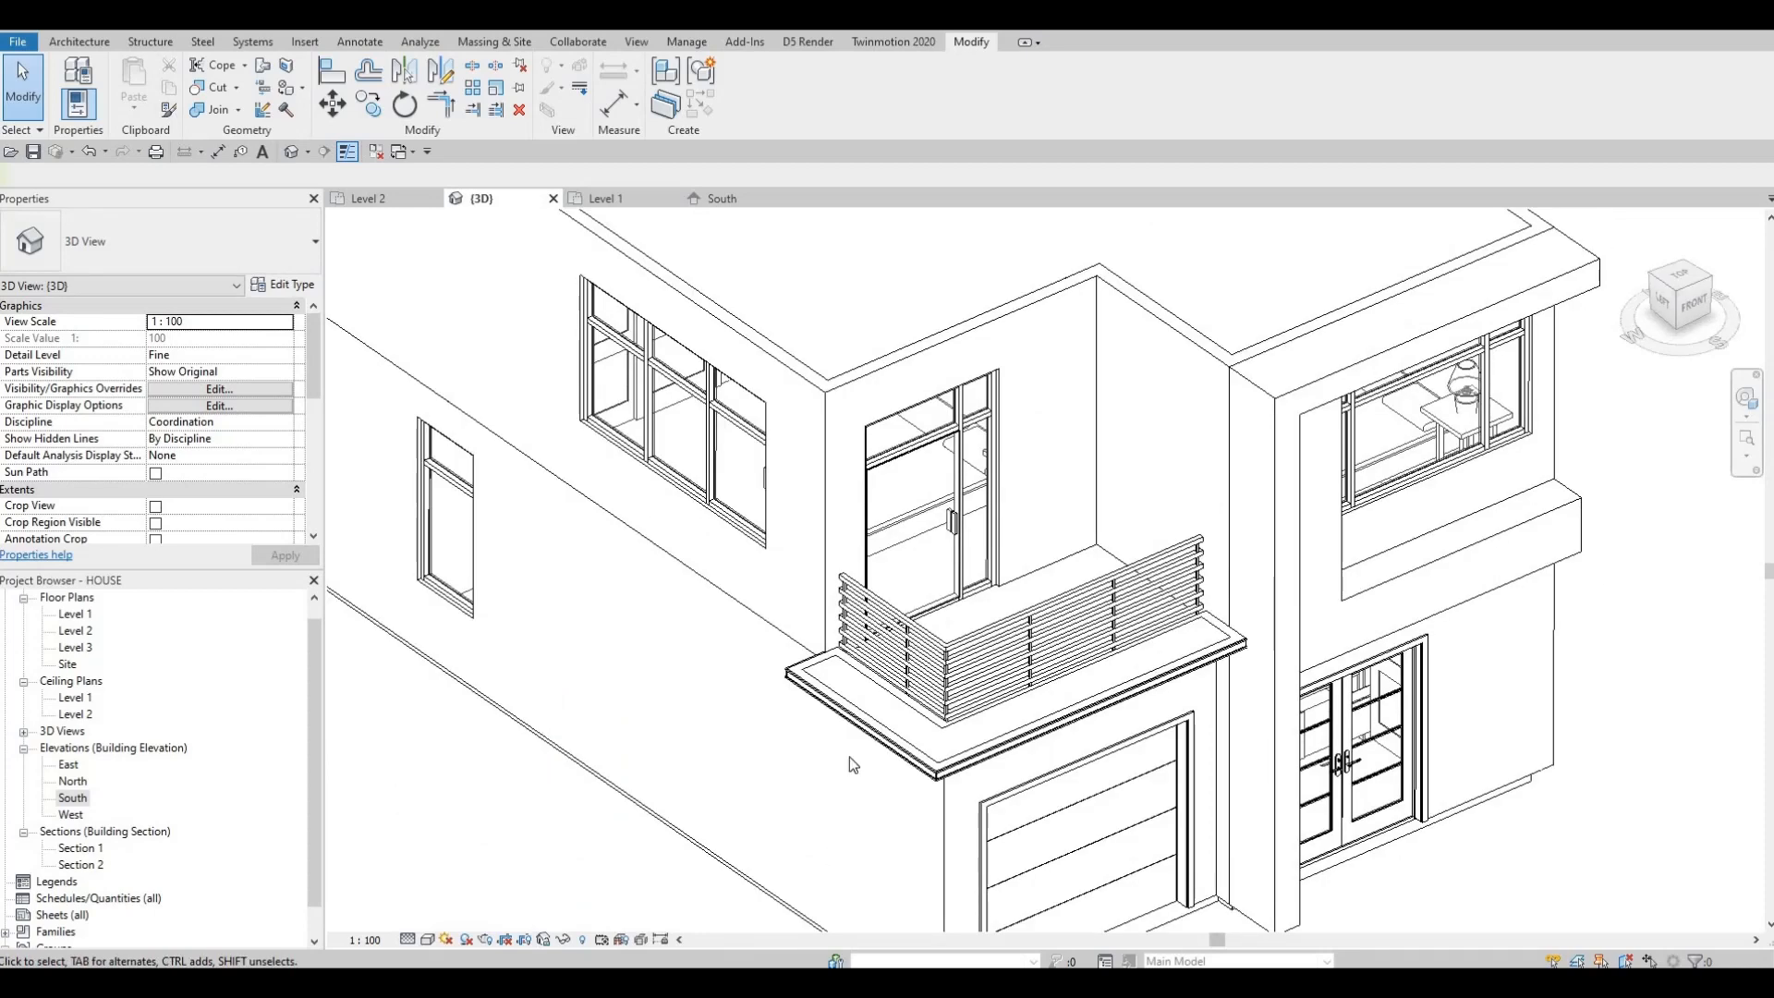
Examine the rear and side walls of the house, ending at the upper wall behind the balcony
{"action": "middle_click_drag", "start_coordinate": [1005, 677], "coordinate": [621, 443], "text": "shift"}
{"action": "scroll", "coordinate": [749, 551], "scroll_direction": "up", "scroll_amount": 3}
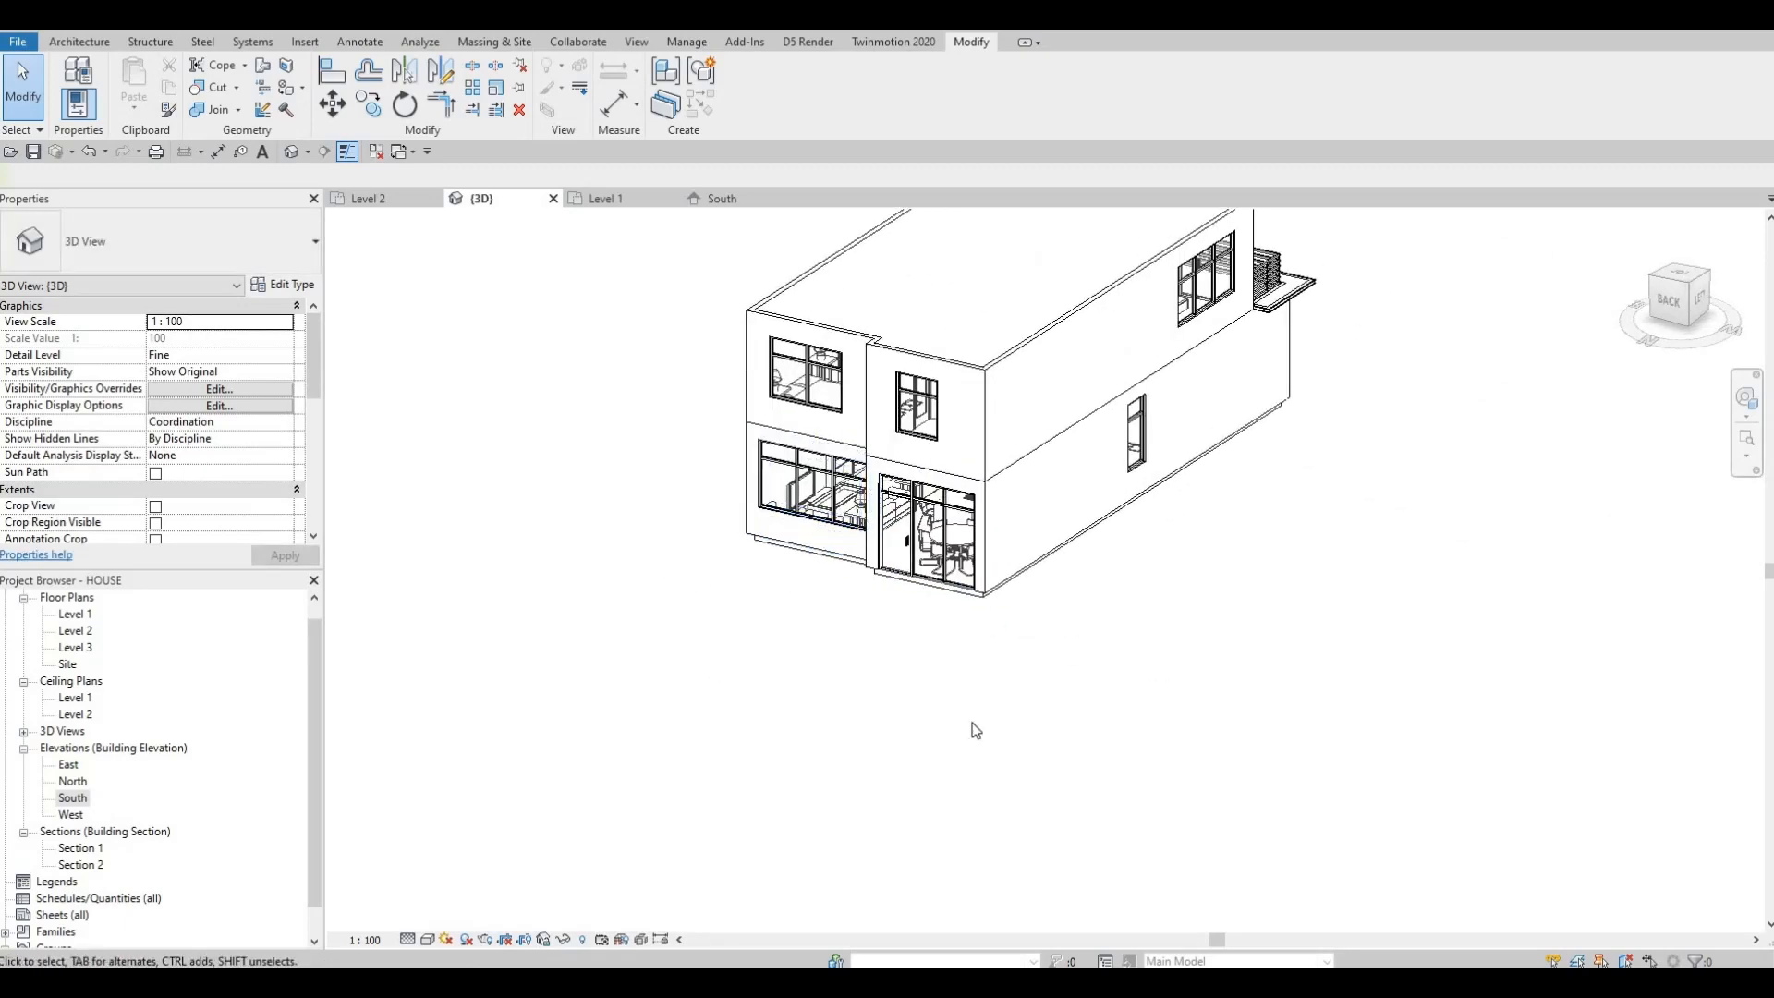
{"action": "middle_click_drag", "start_coordinate": [1115, 720], "coordinate": [1374, 674], "text": "shift"}
{"action": "middle_click_drag", "start_coordinate": [1247, 533], "coordinate": [961, 486], "text": "shift"}
{"action": "scroll", "coordinate": [955, 425], "scroll_direction": "up", "scroll_amount": 2}
{"action": "scroll", "coordinate": [886, 435], "scroll_direction": "up", "scroll_amount": 1}
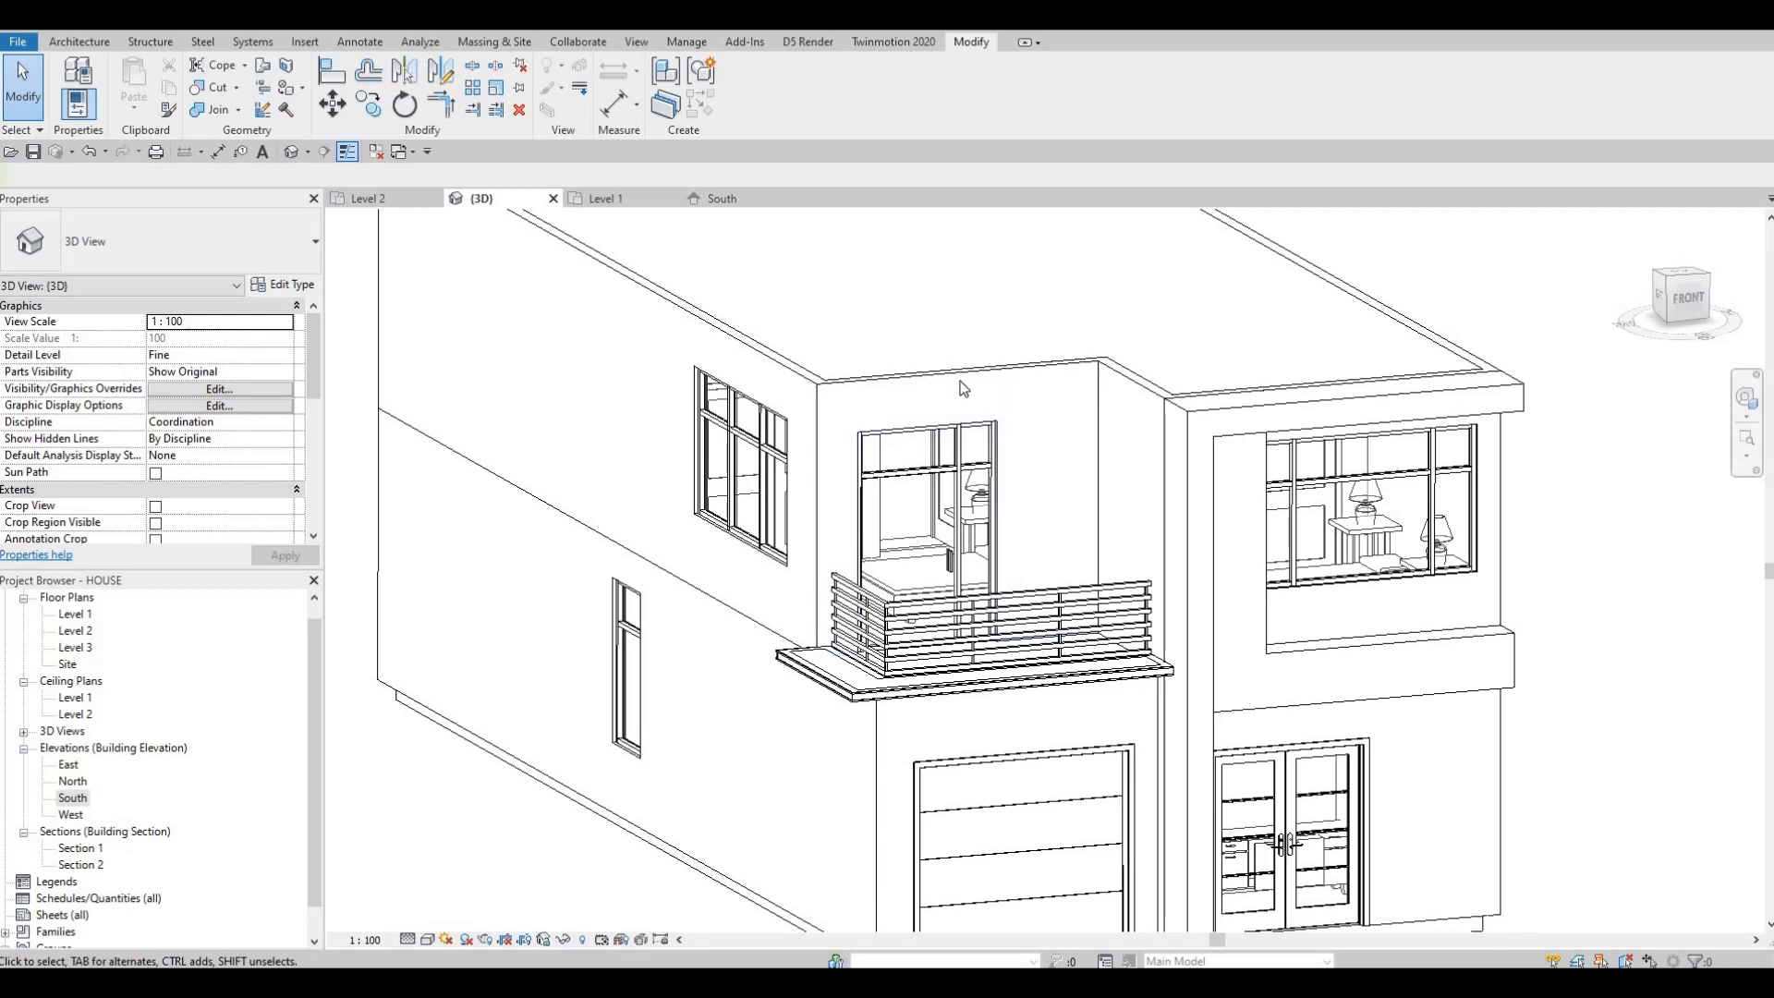
{"action": "middle_click_drag", "start_coordinate": [1040, 424], "coordinate": [1061, 451], "text": "shift"}
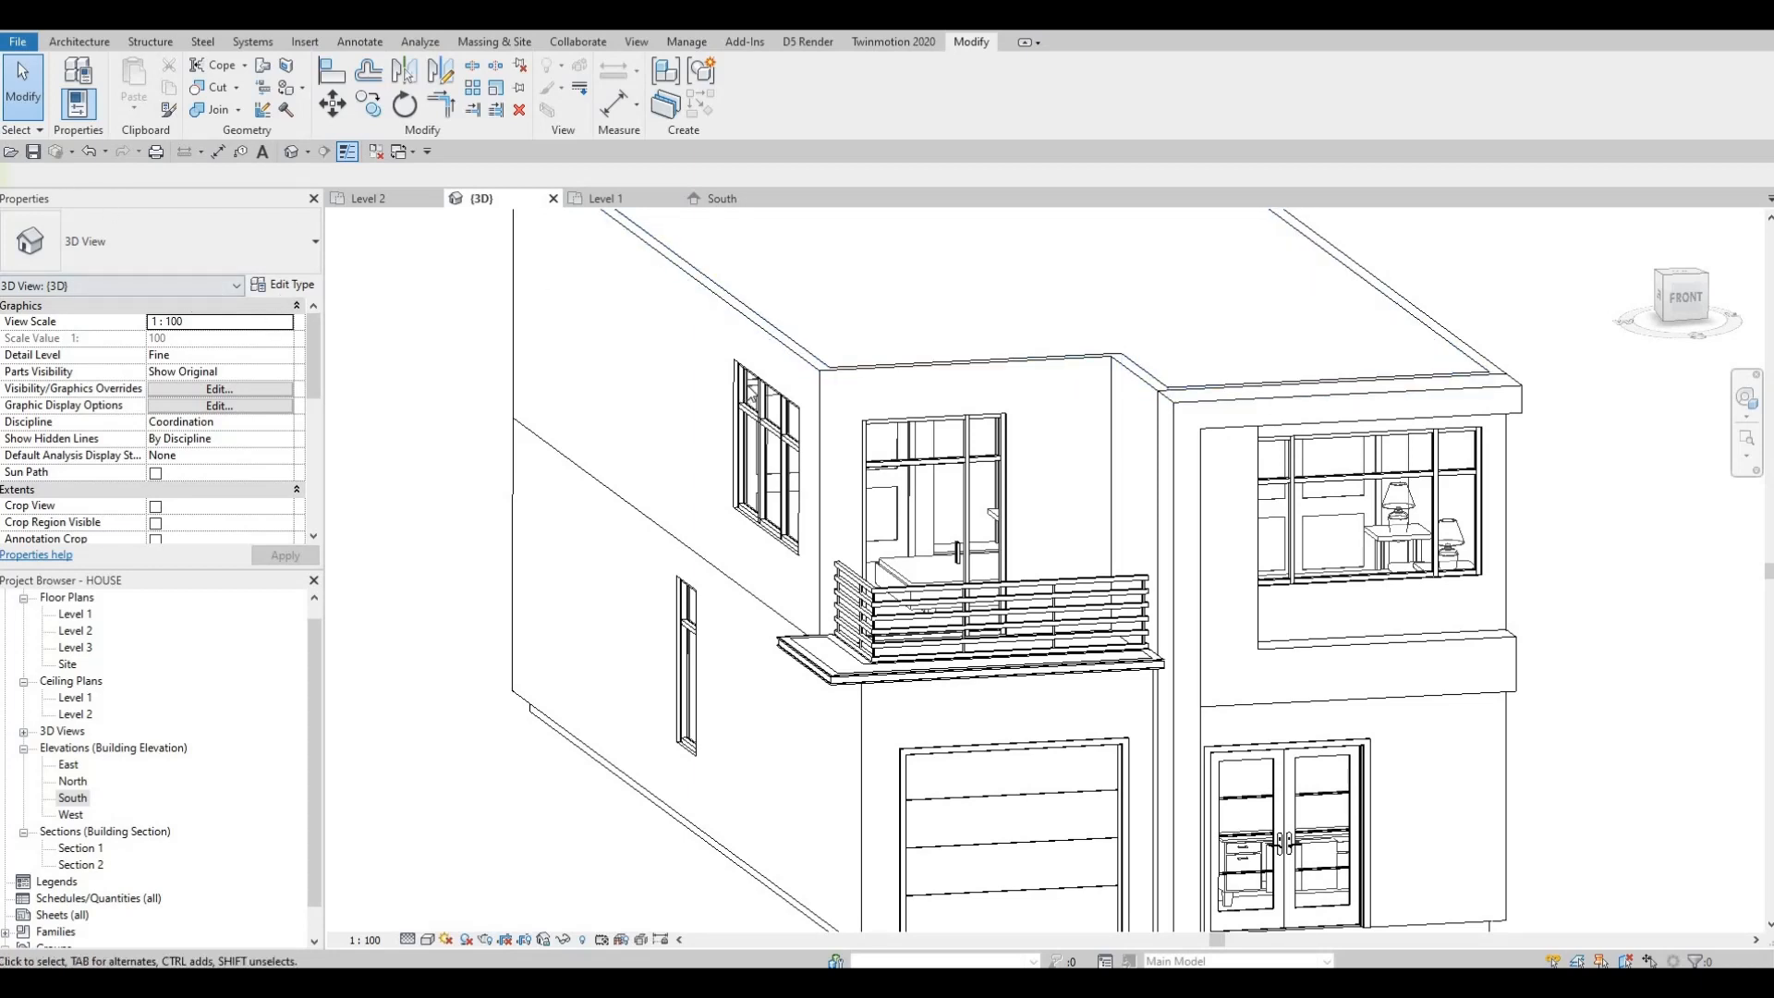
{"action": "middle_click_drag", "start_coordinate": [623, 382], "coordinate": [610, 383], "text": "shift"}
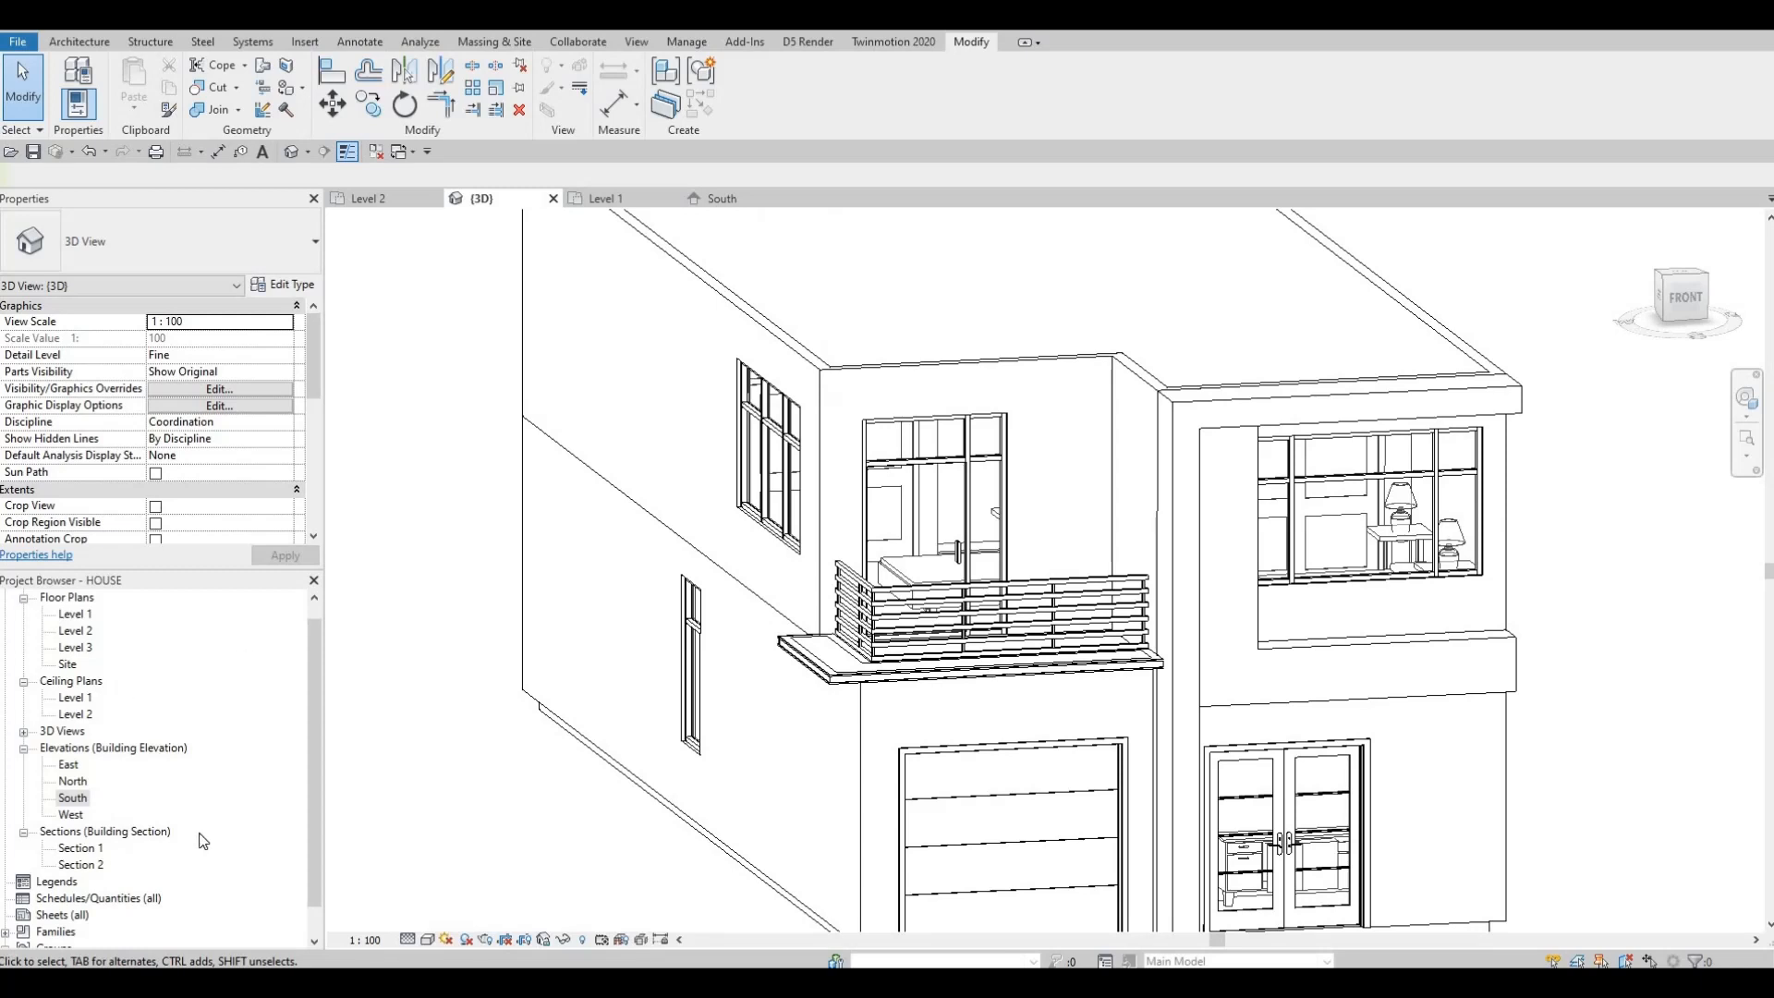
Start an in-place component in the Generic Models category in the South elevation
{"action": "double_click", "coordinate": [89, 796]}
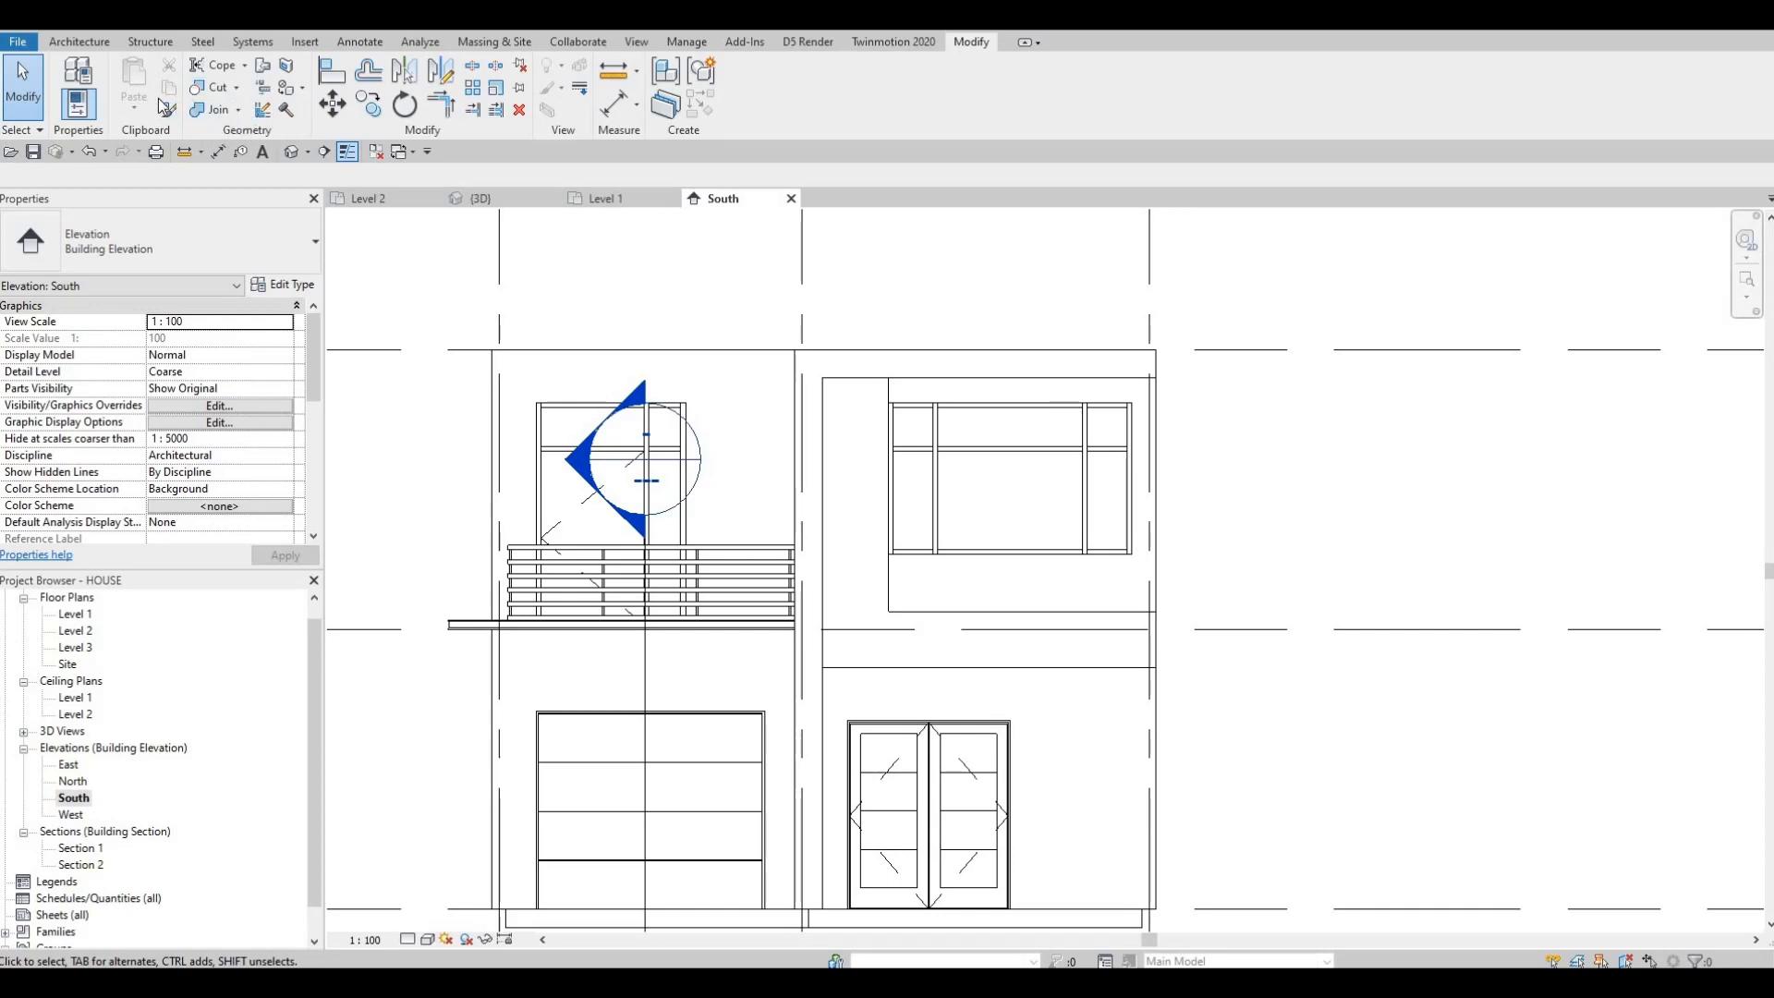
{"action": "left_click", "coordinate": [86, 43]}
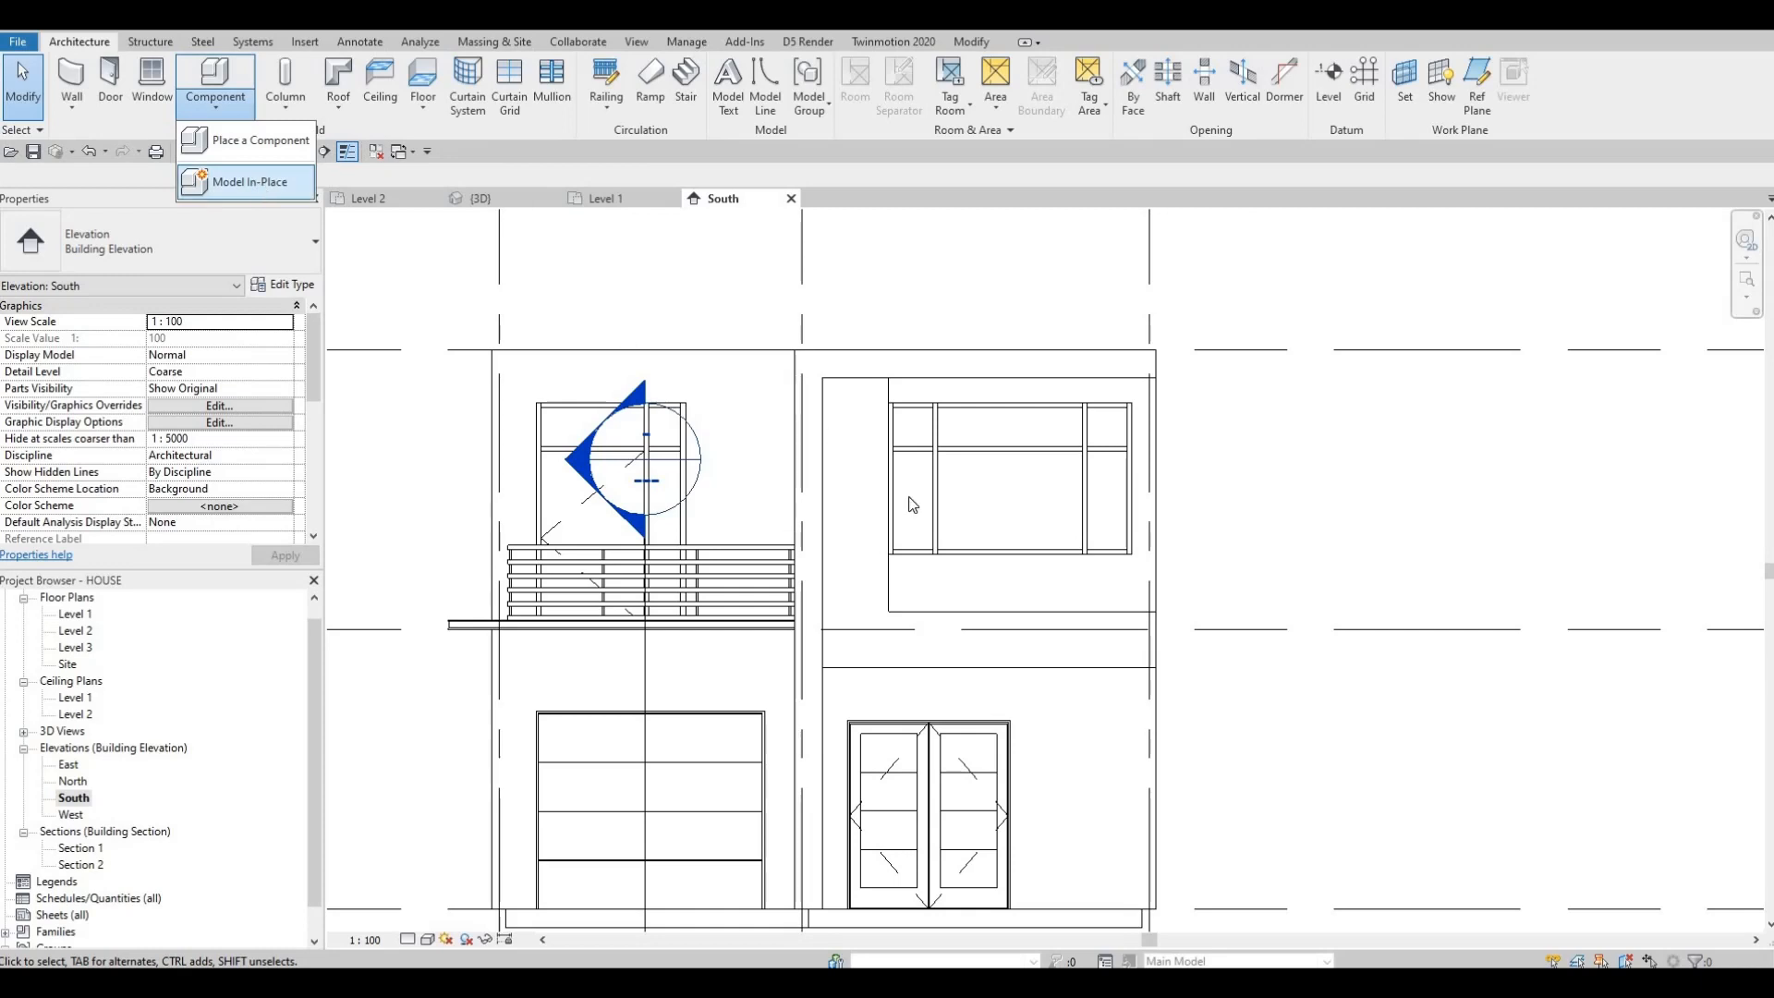
{"action": "left_click", "coordinate": [251, 178]}
{"action": "scroll", "coordinate": [822, 466], "scroll_direction": "down", "scroll_amount": 2}
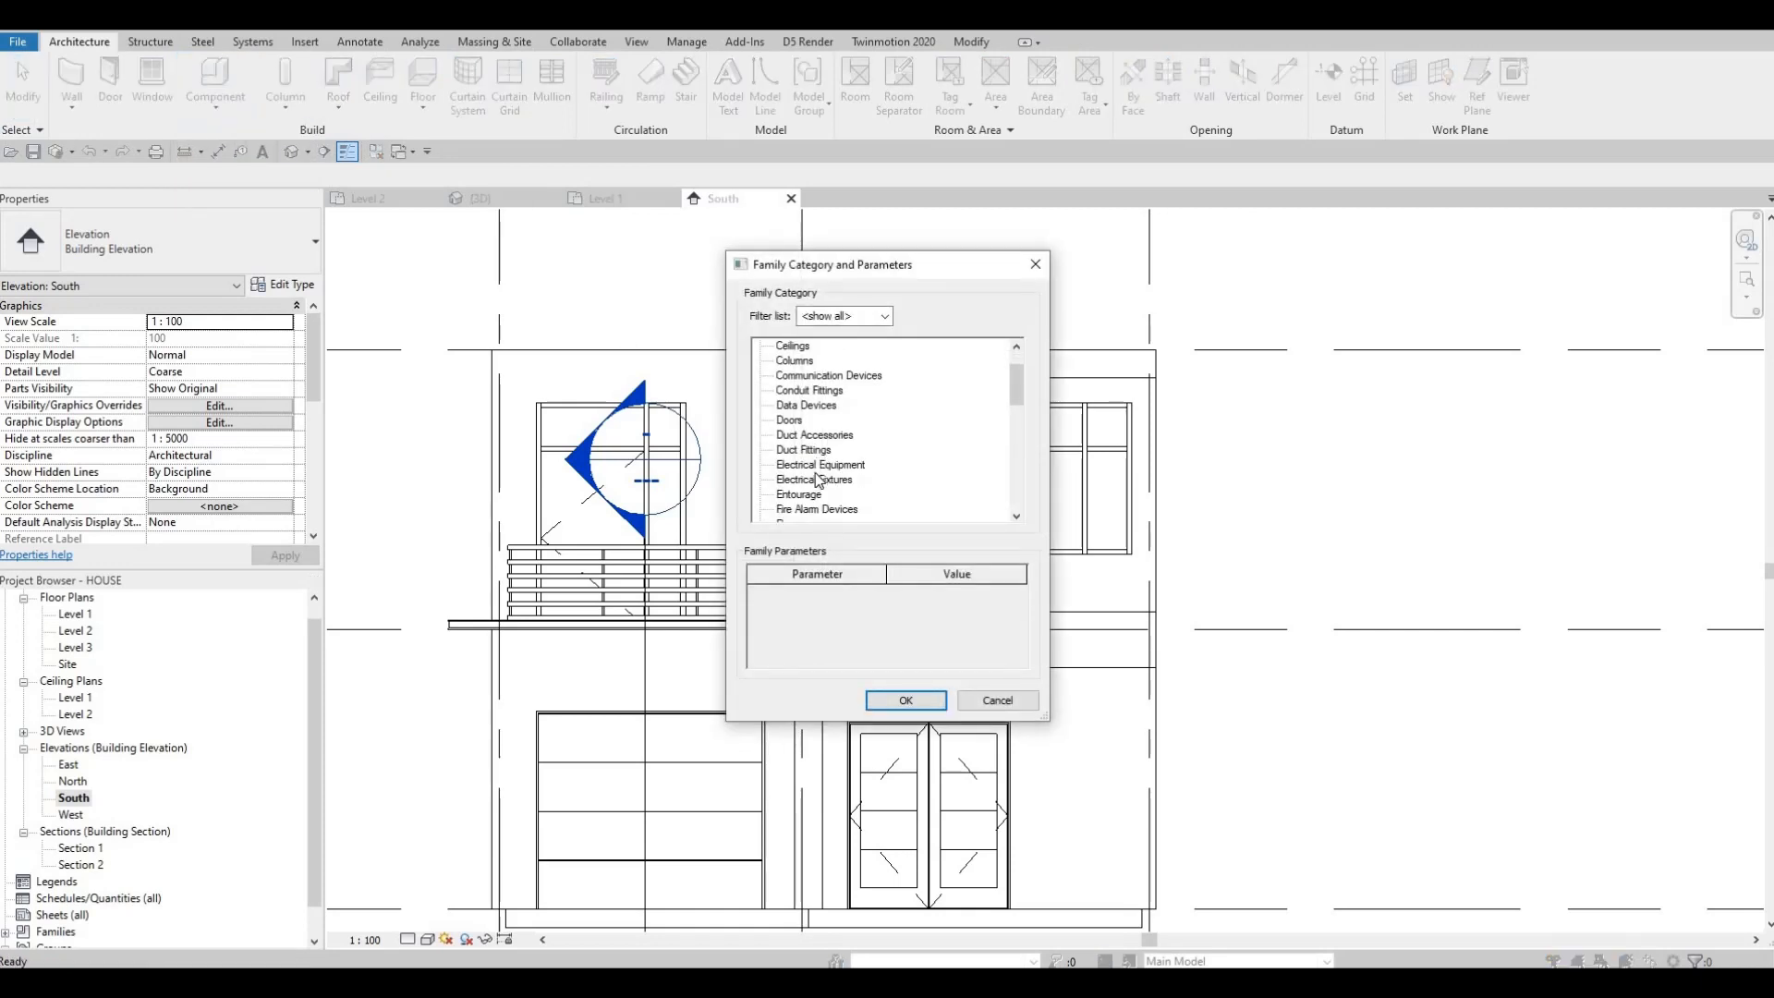
{"action": "scroll", "coordinate": [810, 479], "scroll_direction": "down", "scroll_amount": 1}
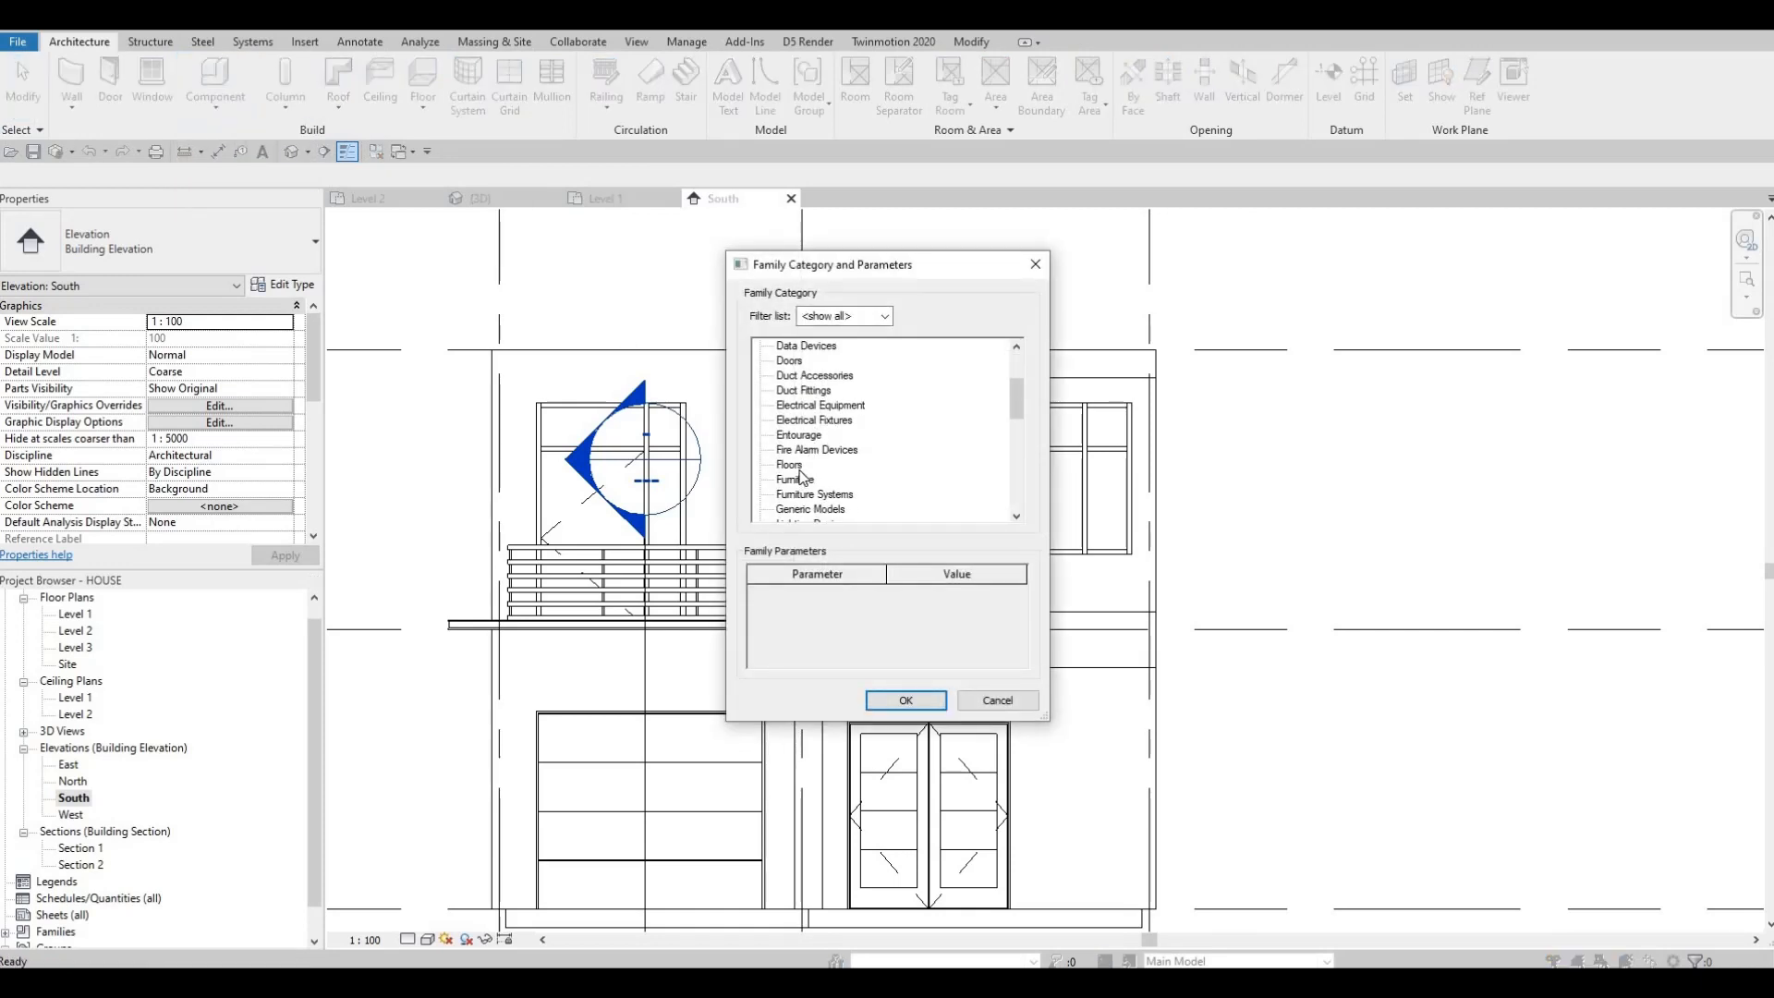
{"action": "scroll", "coordinate": [817, 467], "scroll_direction": "down", "scroll_amount": 1}
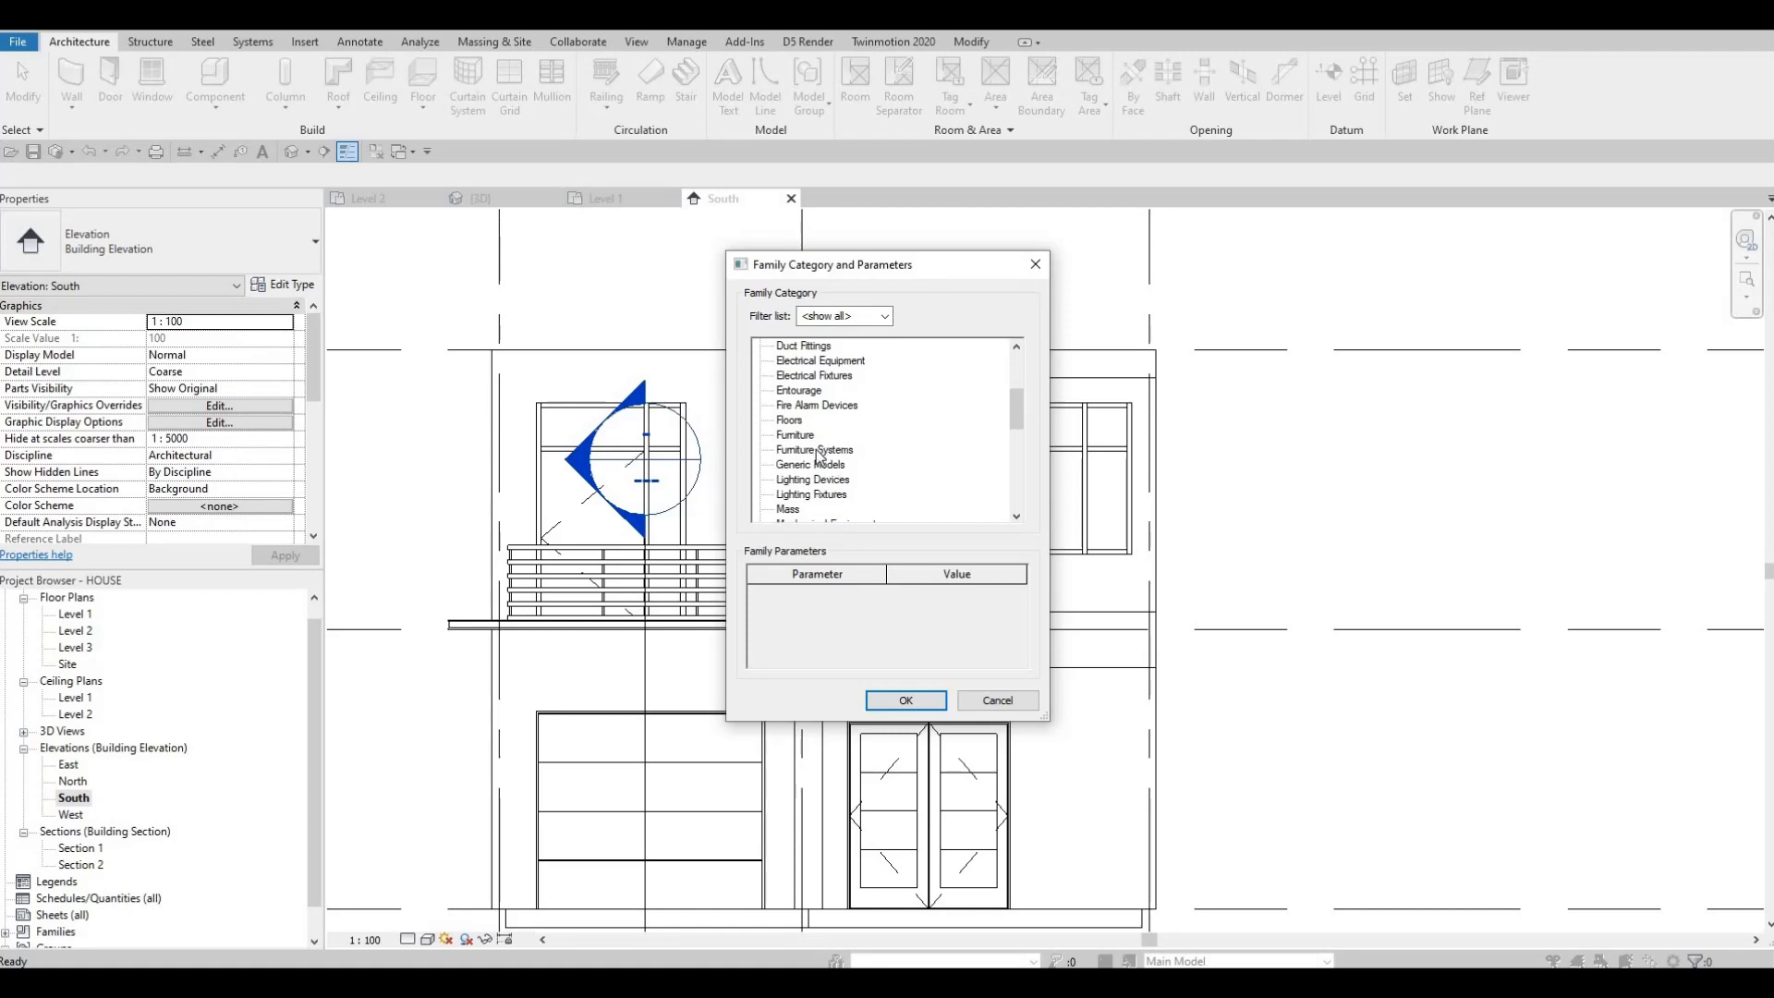
{"action": "left_click", "coordinate": [907, 702]}
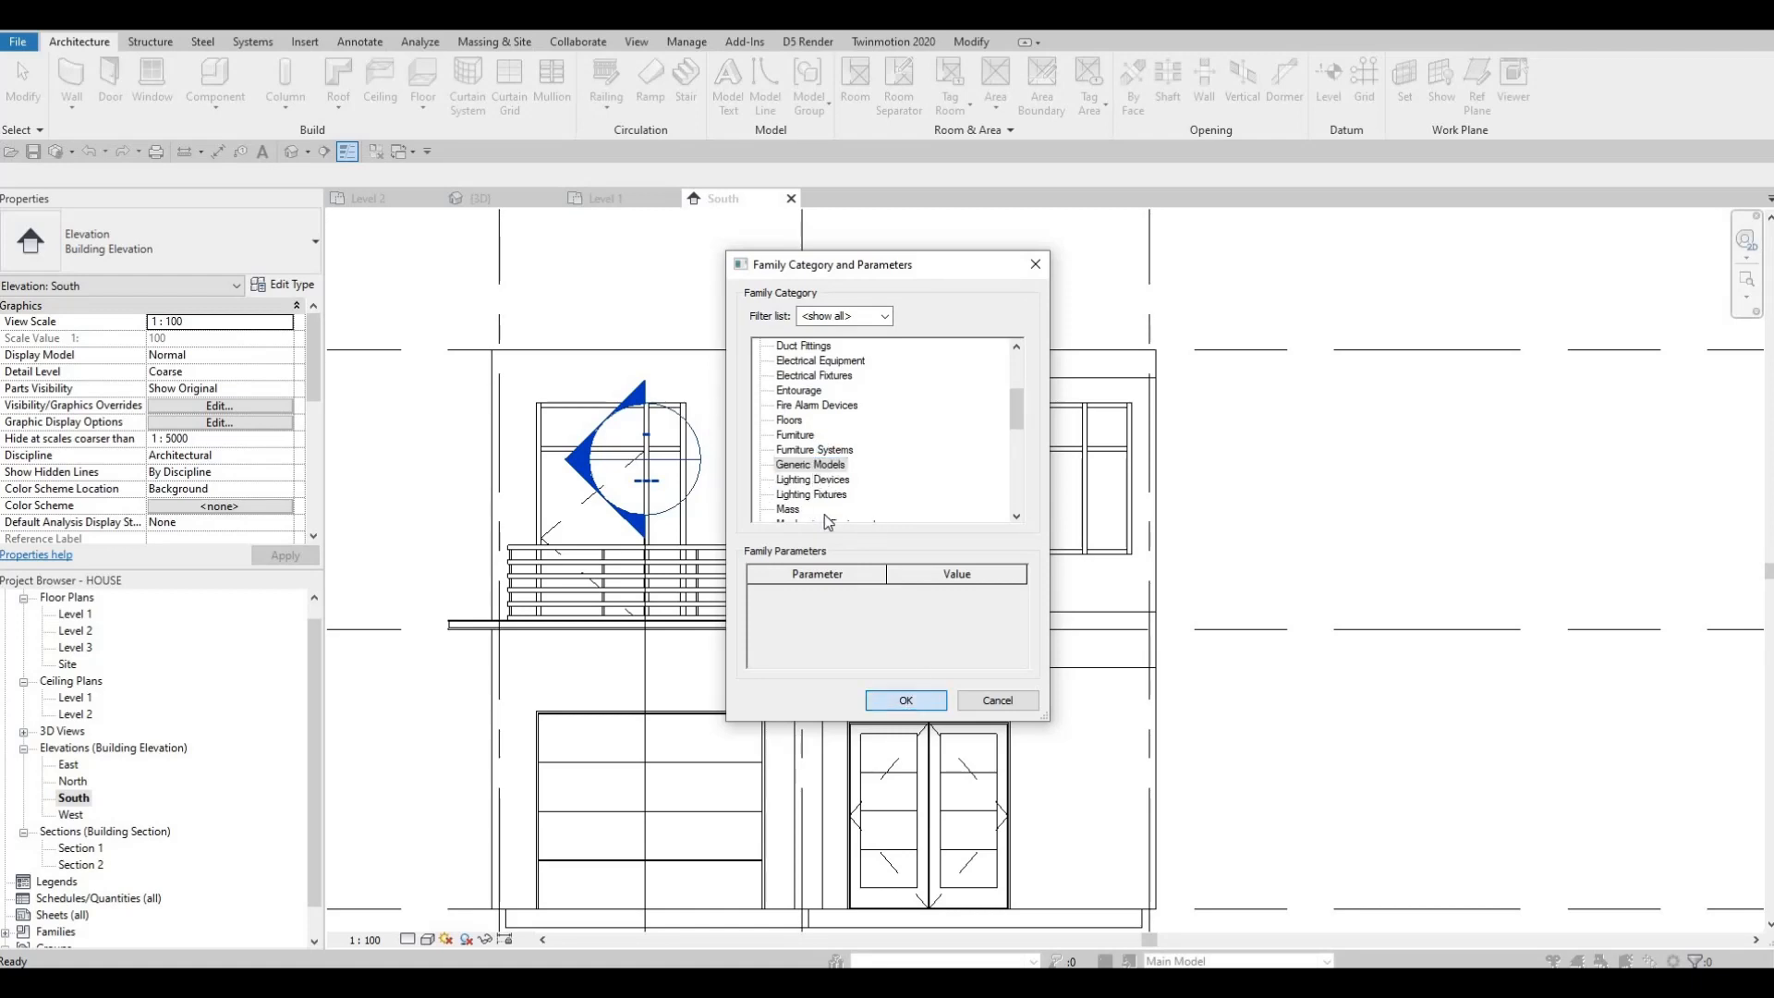
{"action": "key", "text": "Return"}
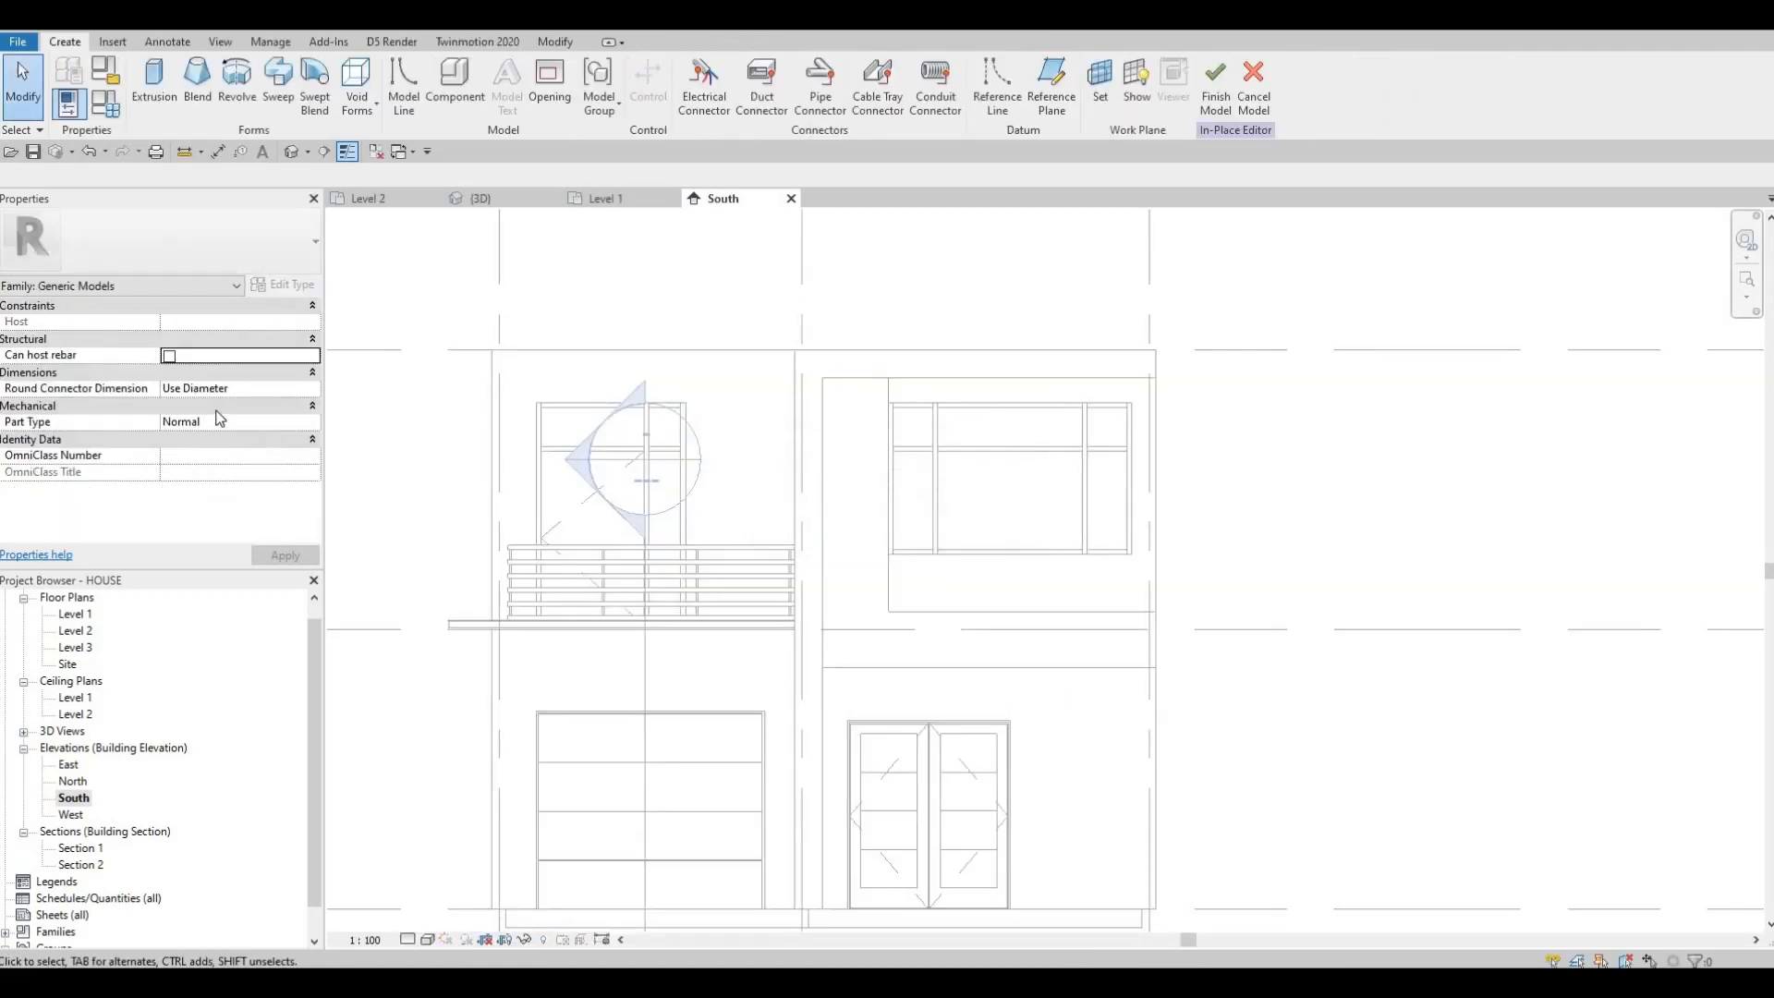
Start an extrusion with the face of the upper-floor wall behind the balcony as its work plane
{"action": "left_click", "coordinate": [153, 85]}
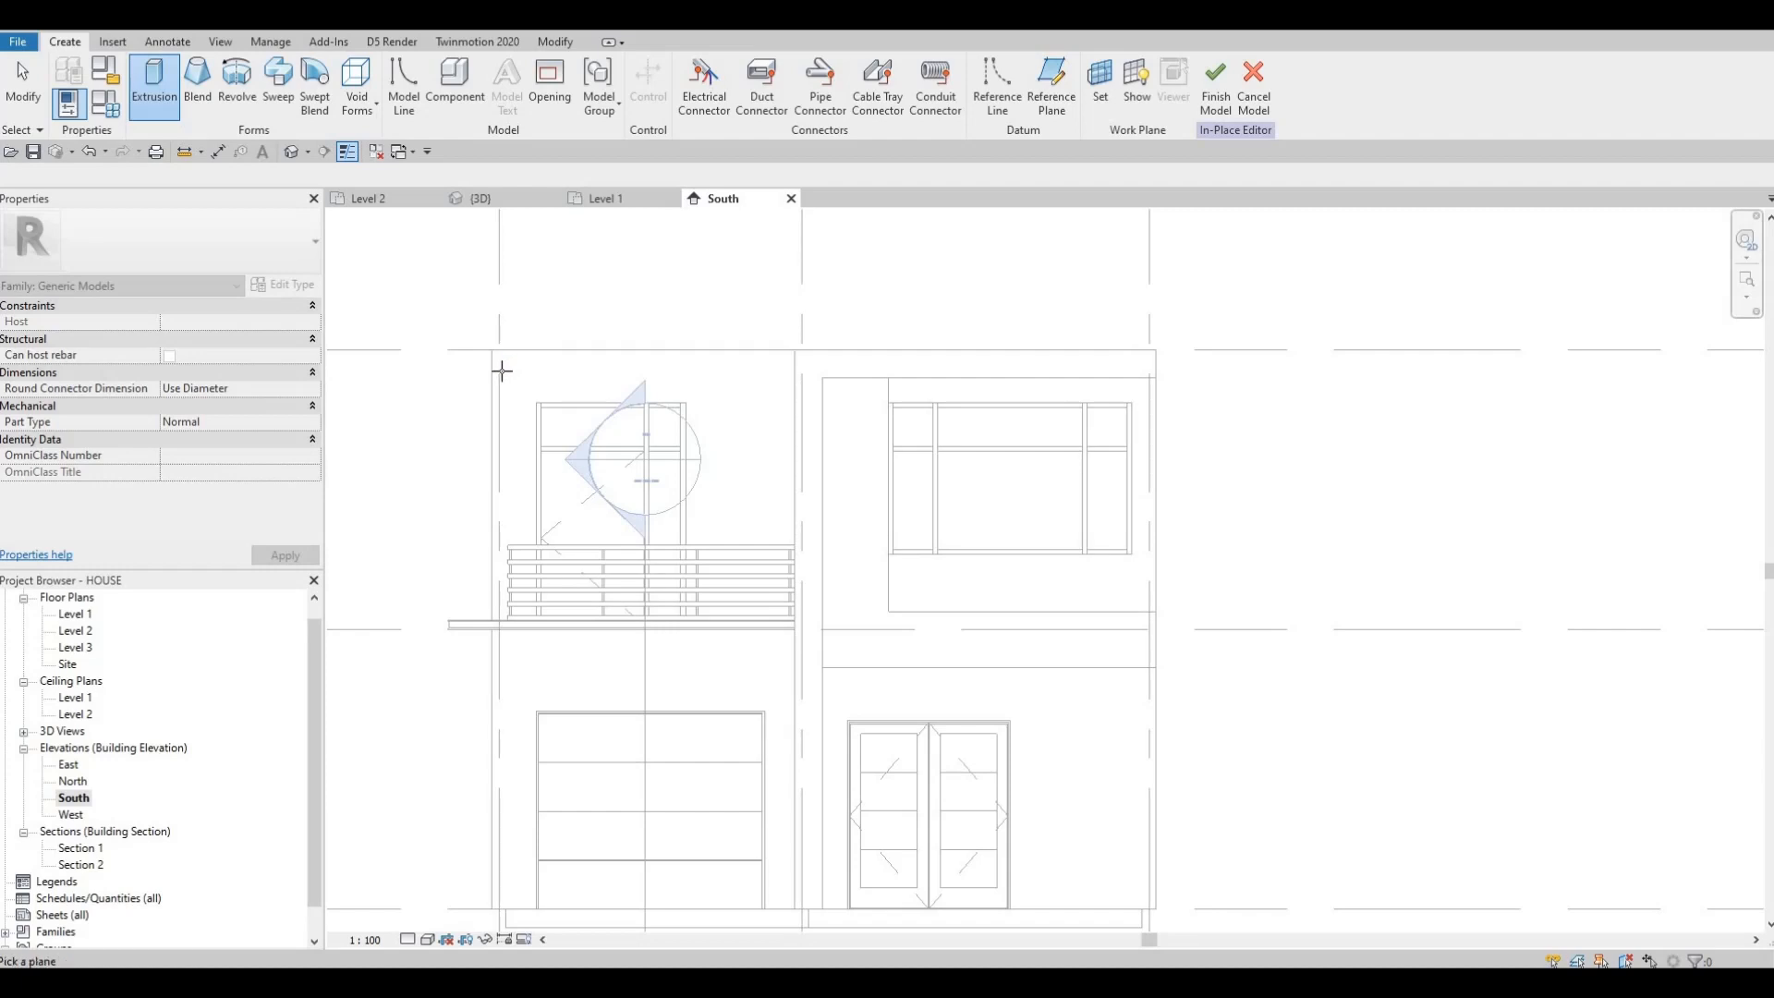
{"action": "key", "text": "Tab"}
{"action": "key", "text": "Tab"}
{"action": "key", "text": "Tab"}
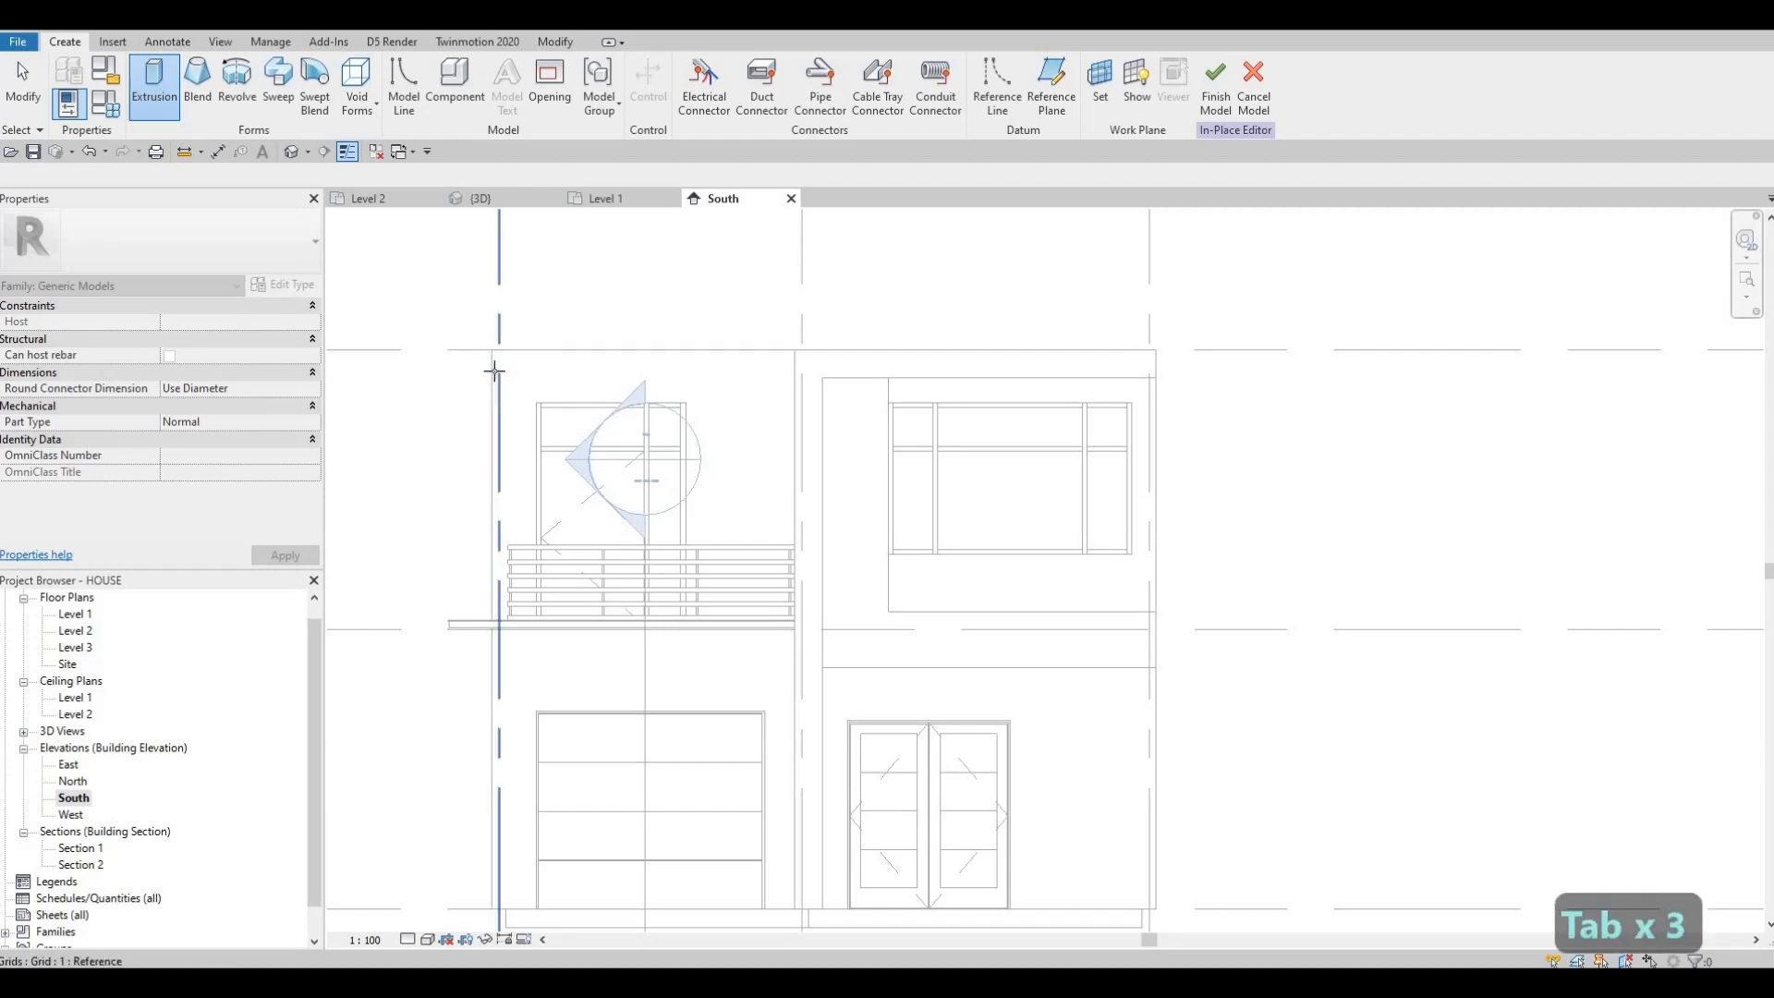
{"action": "key", "text": "Tab"}
{"action": "left_click", "coordinate": [495, 372]}
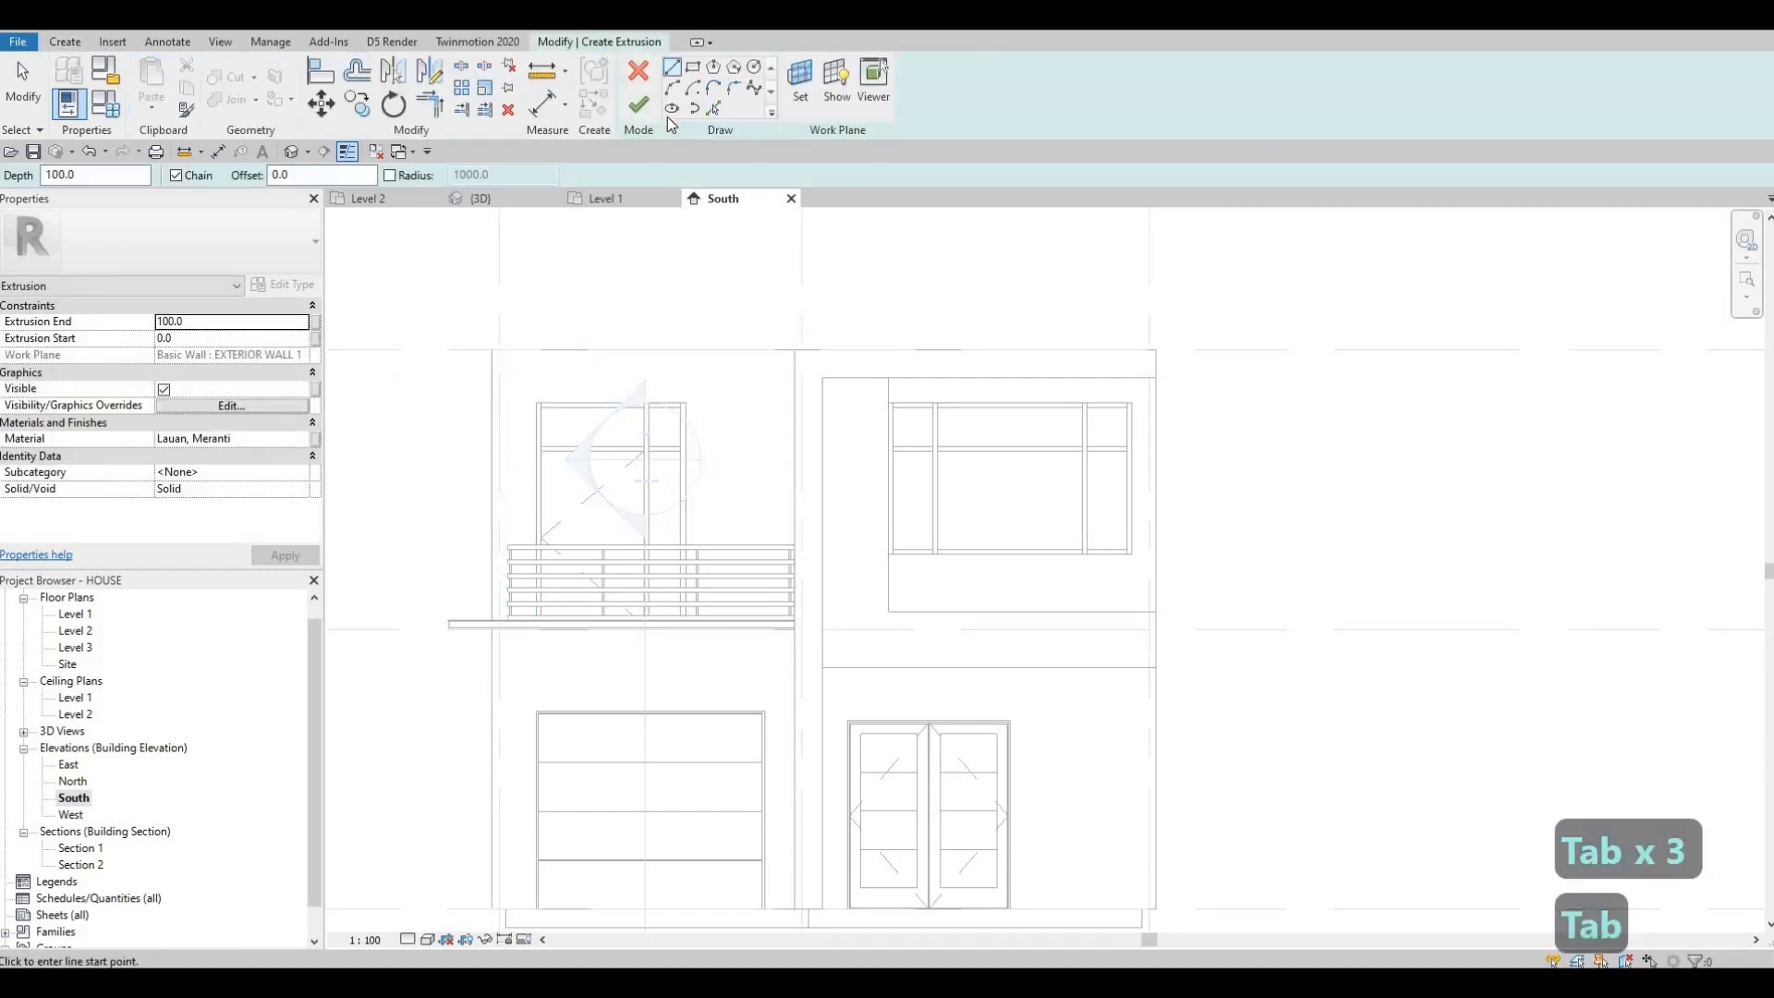
Sketch a small rectangle about 145 mm wide and 171 mm high near the upper outer corner of the balcony wall
{"action": "left_click", "coordinate": [693, 69]}
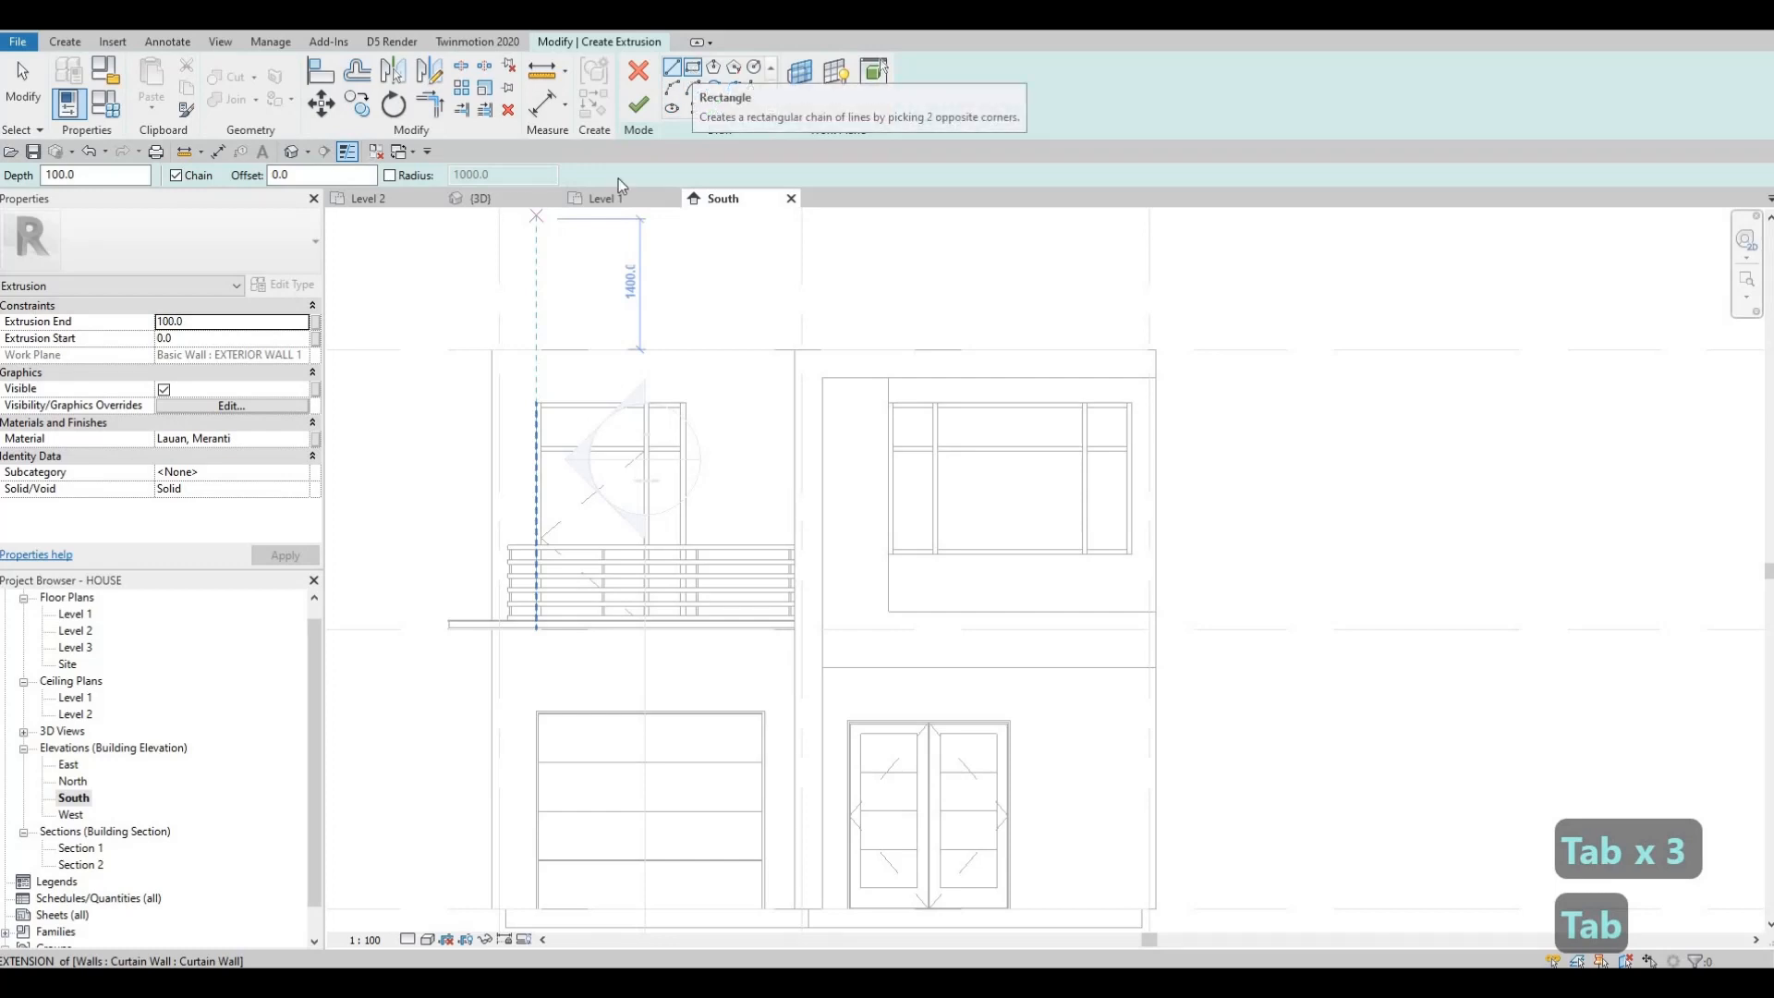
{"action": "scroll", "coordinate": [495, 372], "scroll_direction": "up", "scroll_amount": 2}
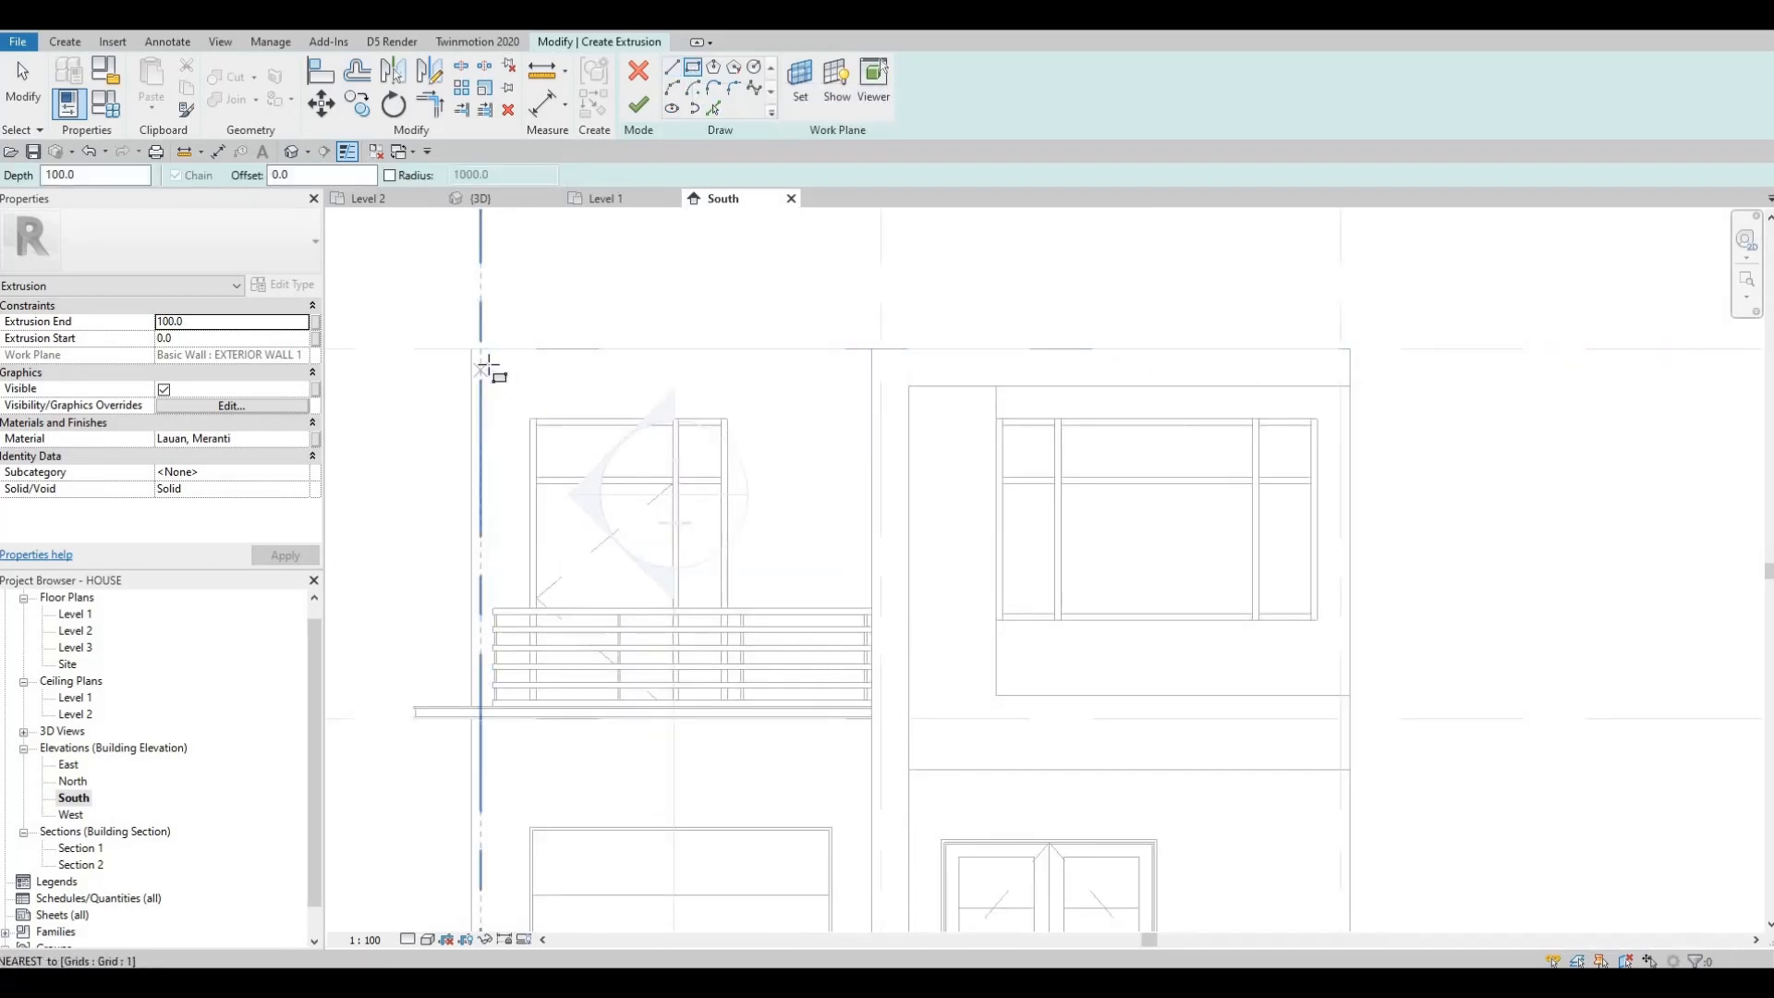
{"action": "scroll", "coordinate": [489, 364], "scroll_direction": "up", "scroll_amount": 1}
{"action": "left_click", "coordinate": [491, 364]}
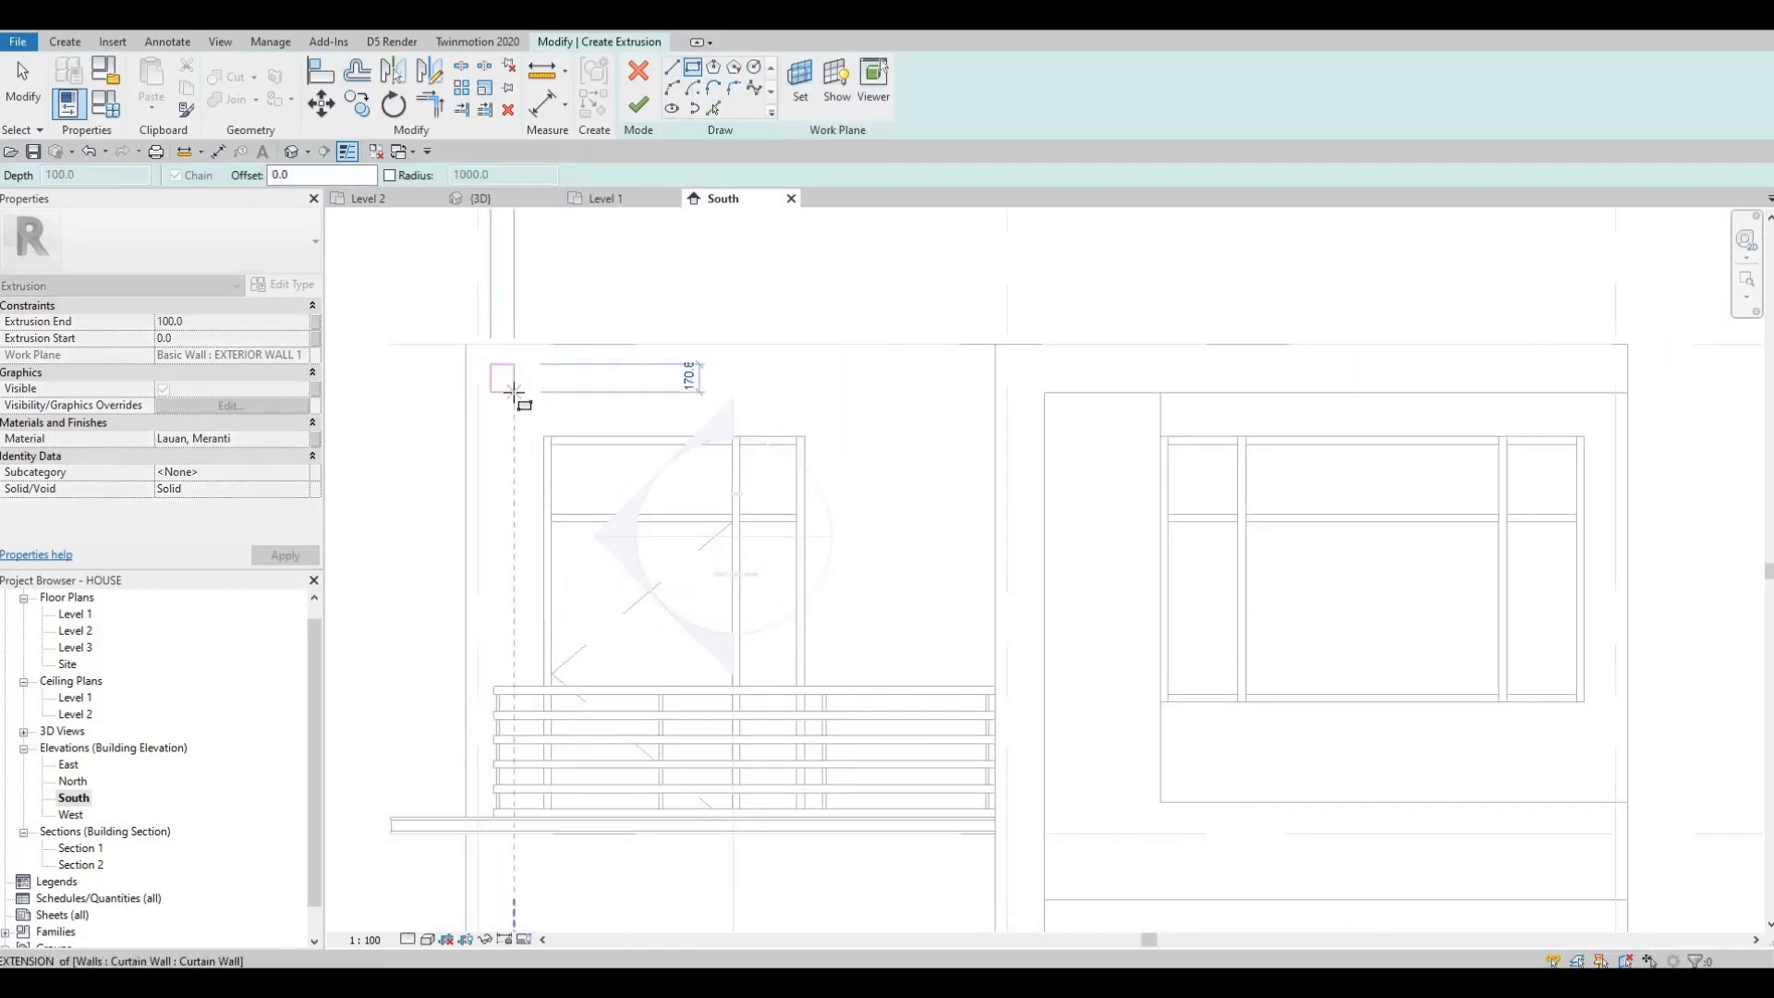
{"action": "left_click", "coordinate": [499, 398]}
{"action": "key", "text": "Escape"}
{"action": "key", "text": "Escape"}
{"action": "key", "text": "Escape"}
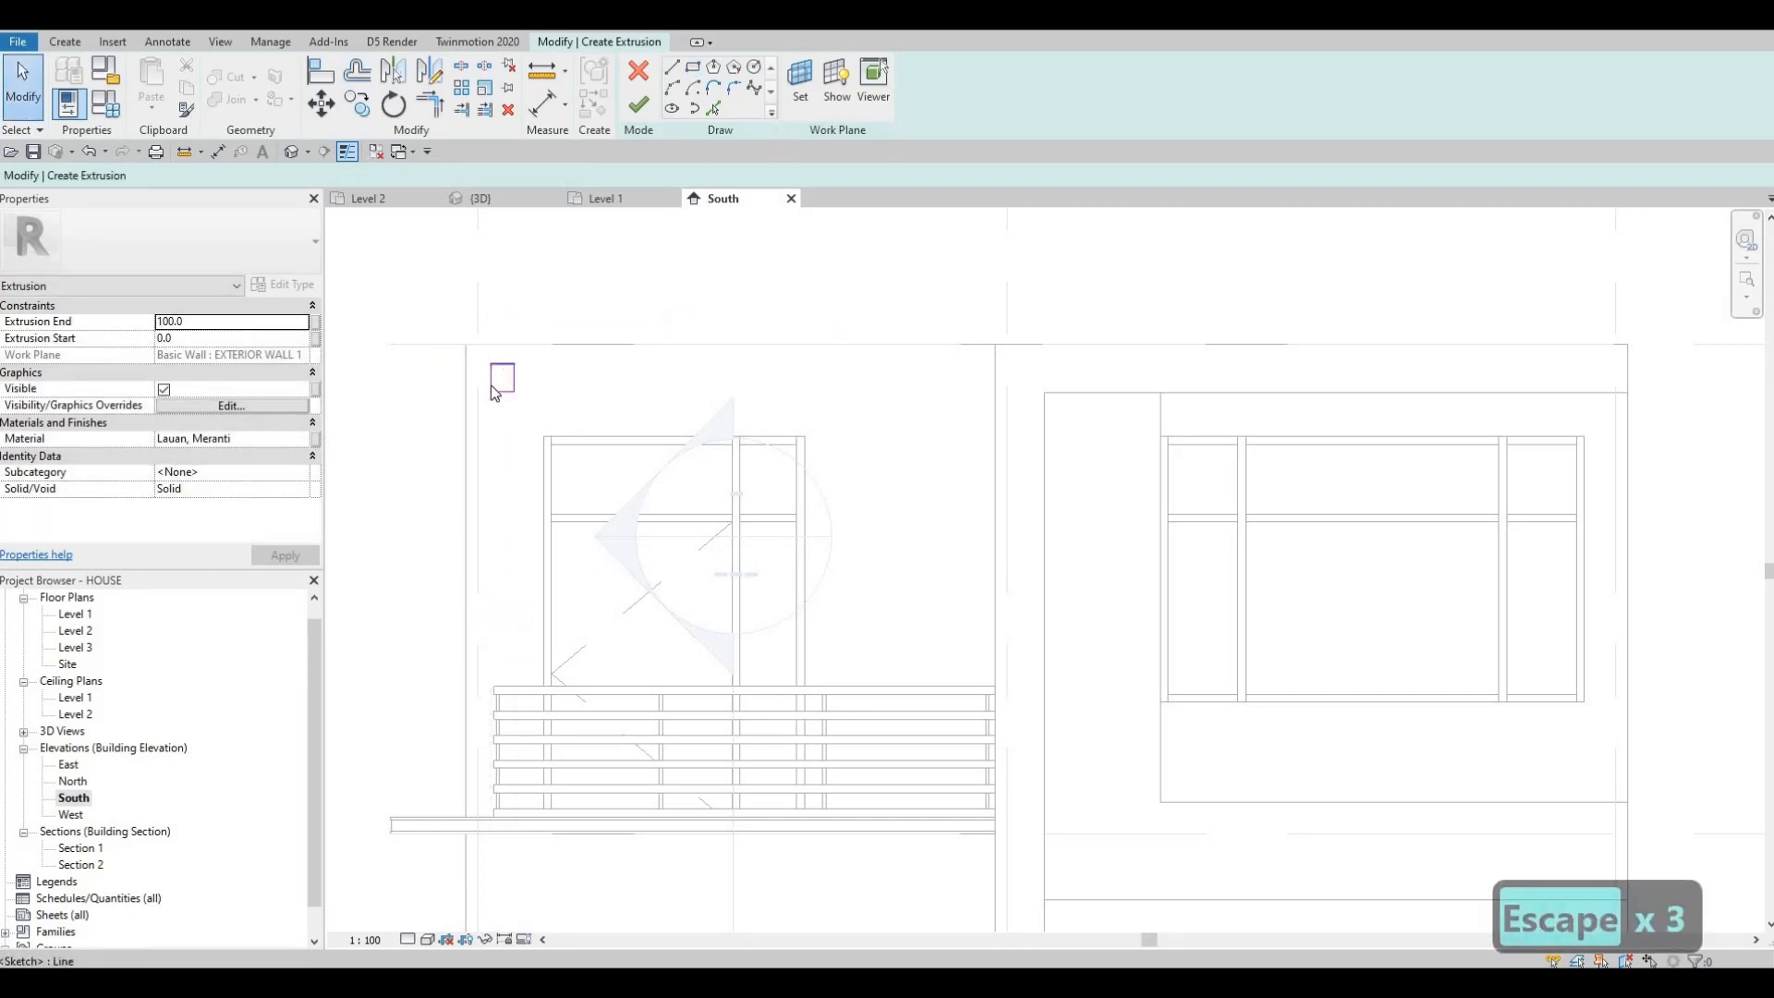
Set the height of the small sketched rectangle to 150 mm
{"action": "left_click", "coordinate": [491, 385]}
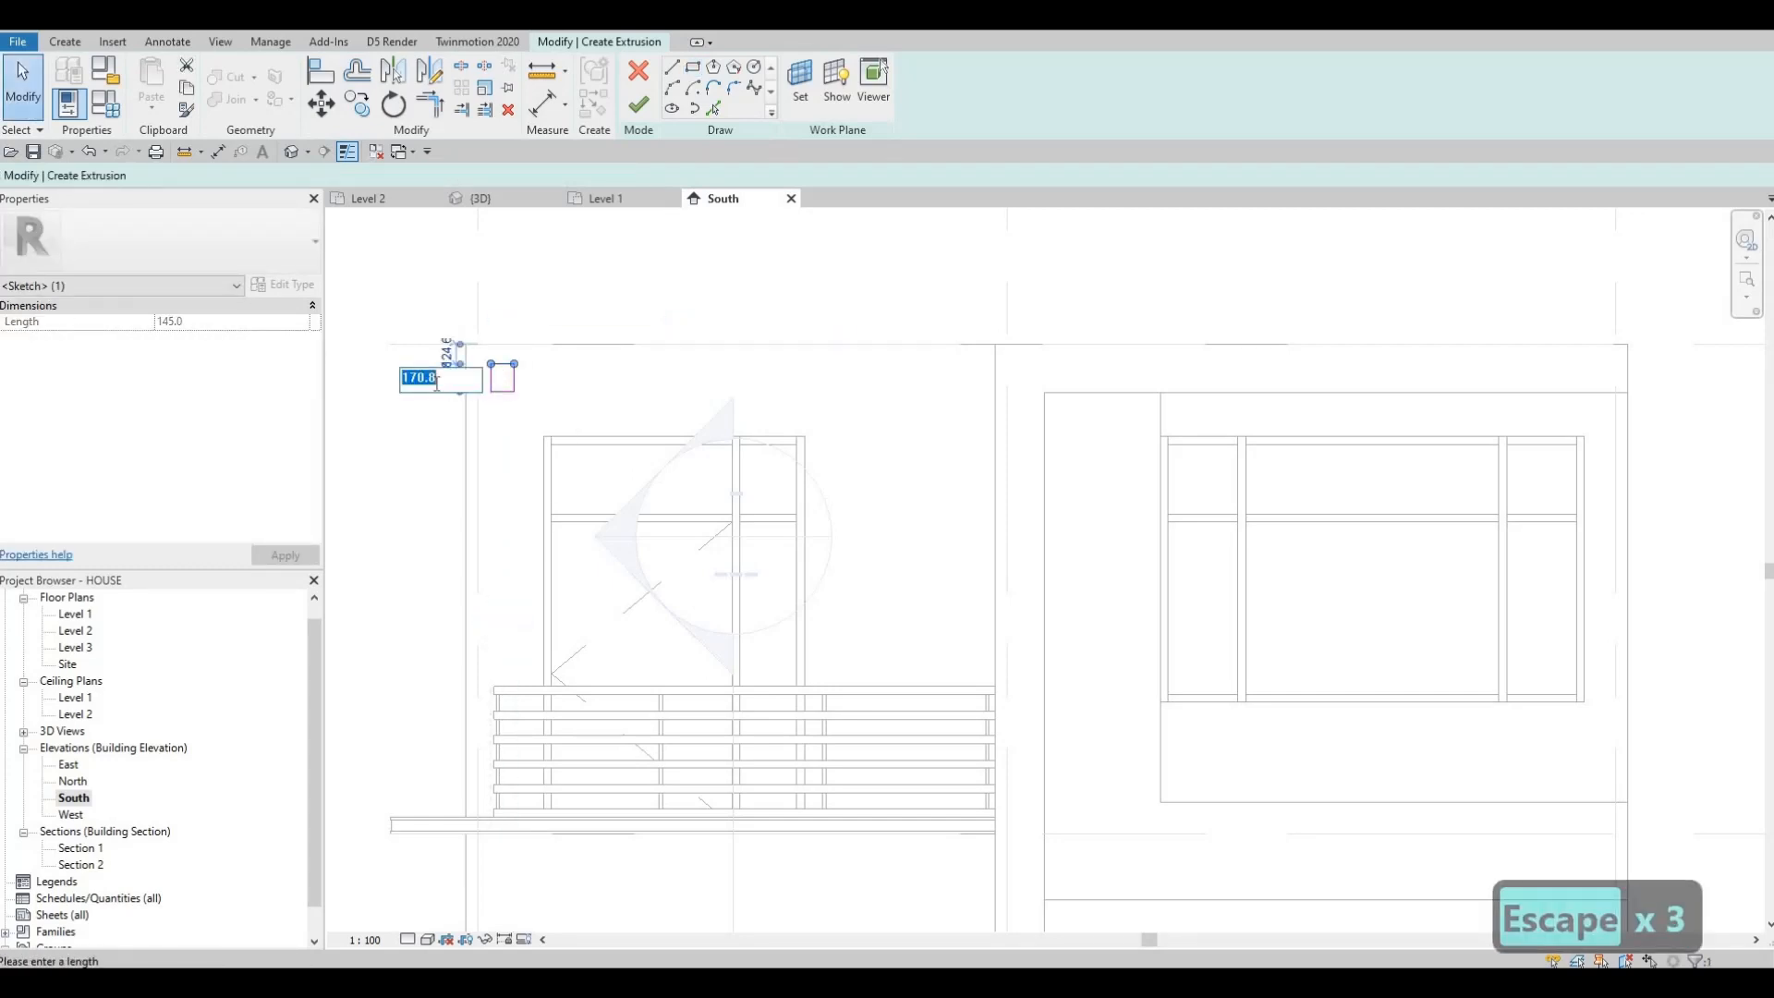
{"action": "type", "text": "150"}
{"action": "key", "text": "Return"}
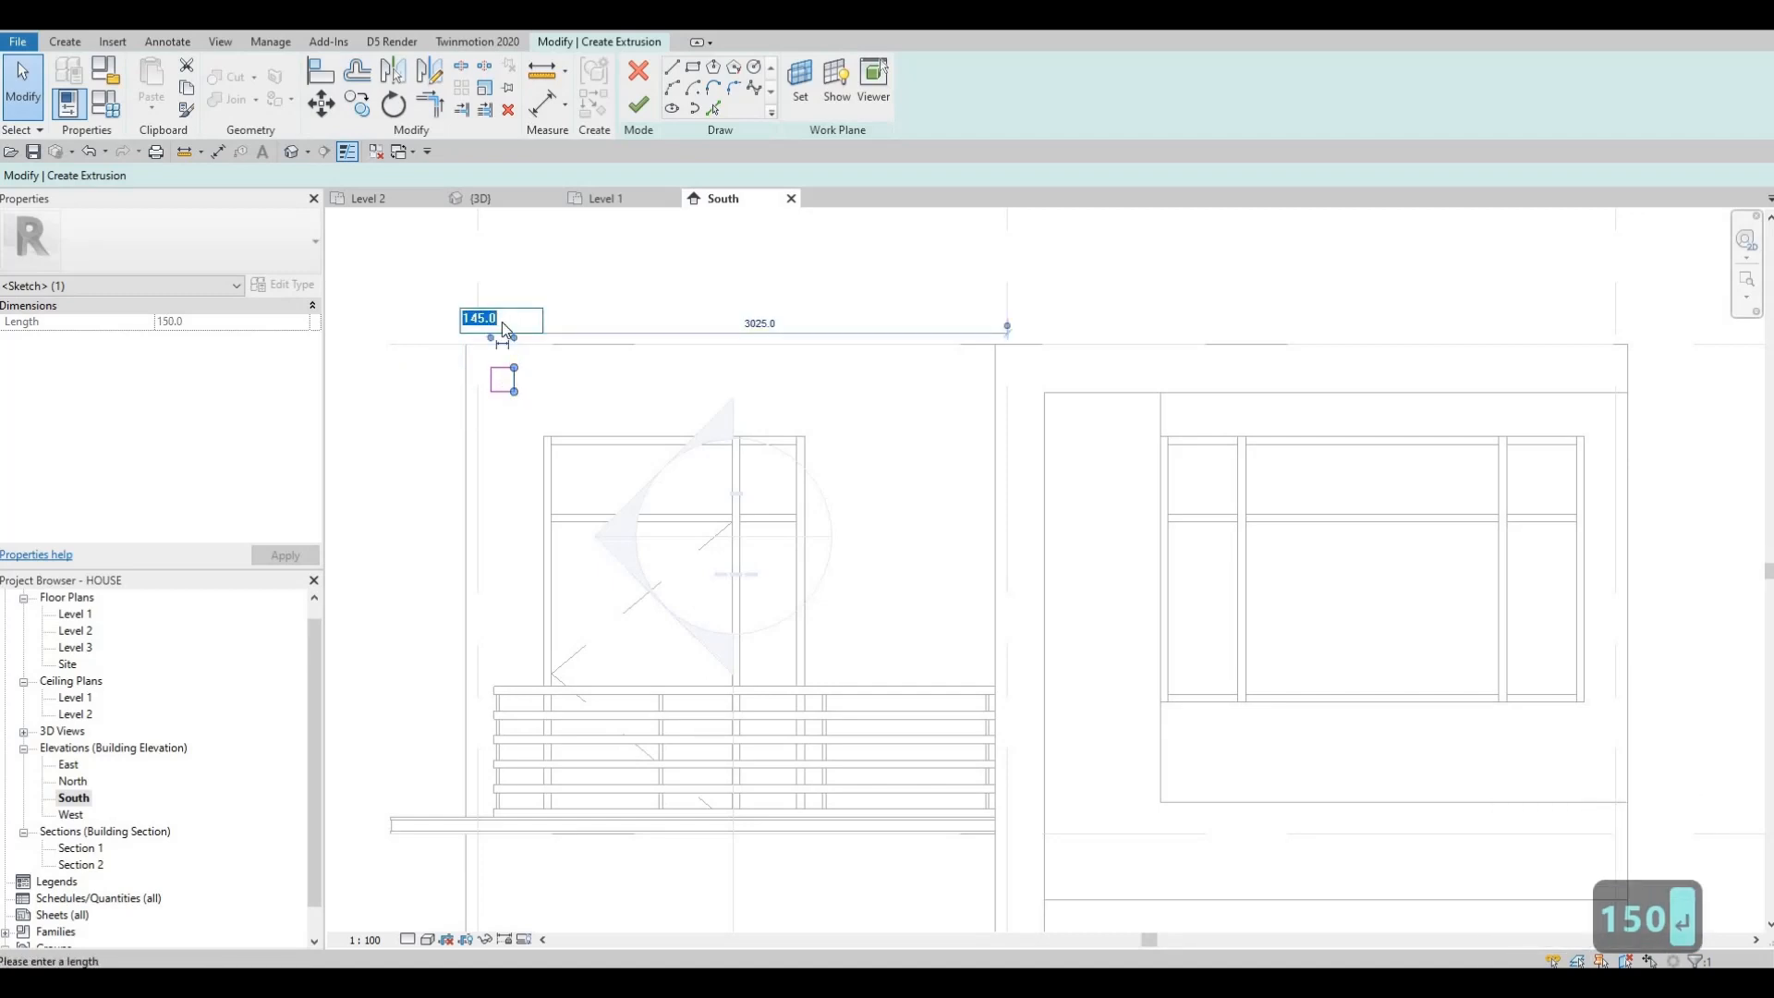
Set the width of the small sketched rectangle near the balcony wall's upper corner to 150 mm
{"action": "type", "text": "150"}
{"action": "key", "text": "Return"}
{"action": "key", "text": "Escape"}
{"action": "key", "text": "Escape"}
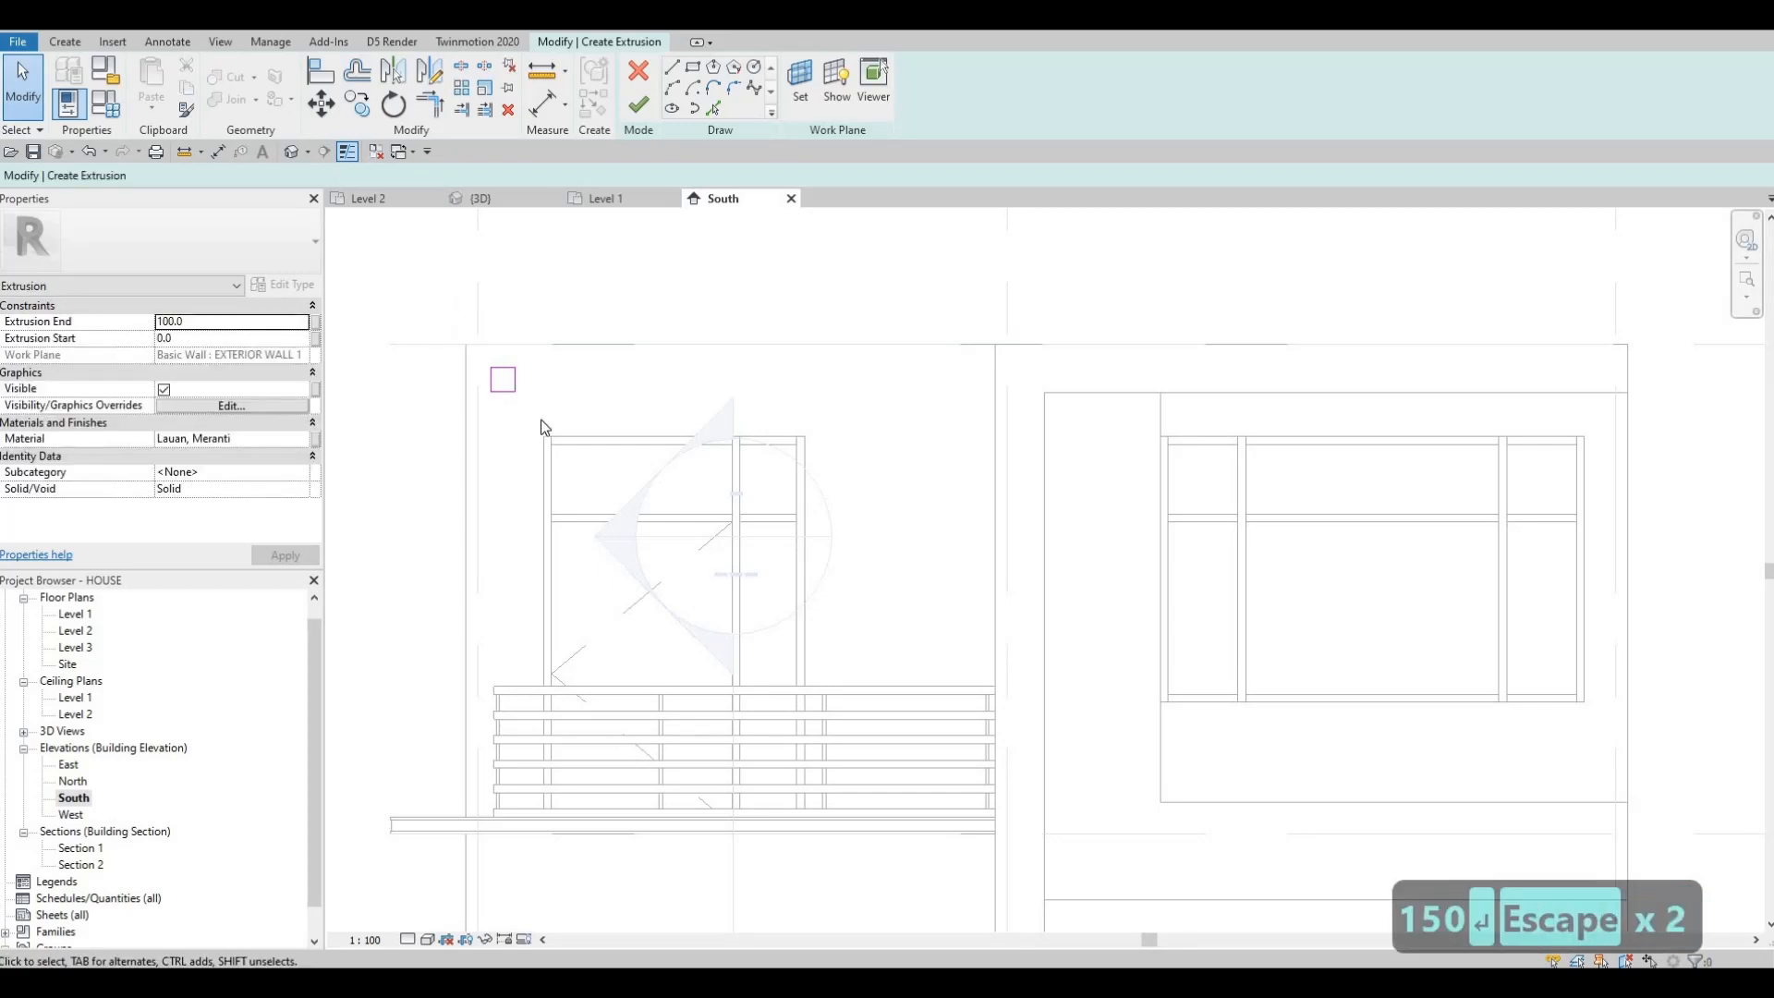
Copy the 150 mm square horizontally in 300 mm steps to form a row of ten squares above the balcony door
{"action": "left_click_drag", "start_coordinate": [543, 419], "coordinate": [544, 422]}
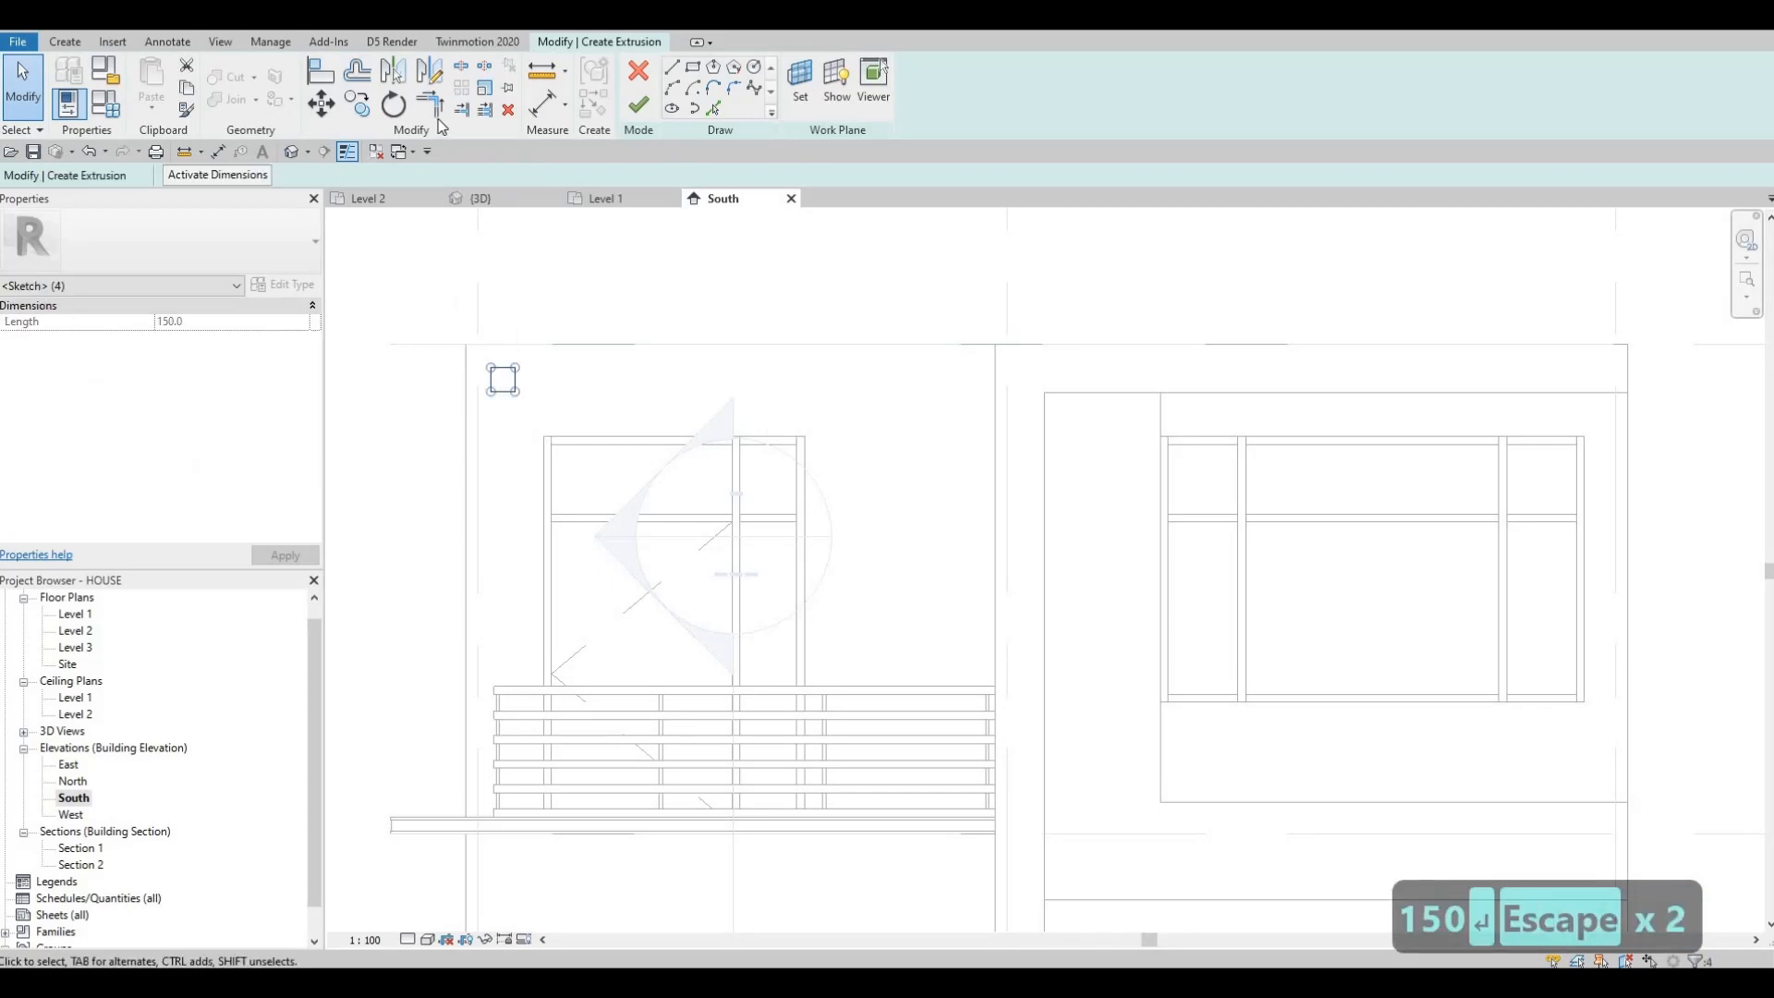
{"action": "left_click", "coordinate": [367, 109]}
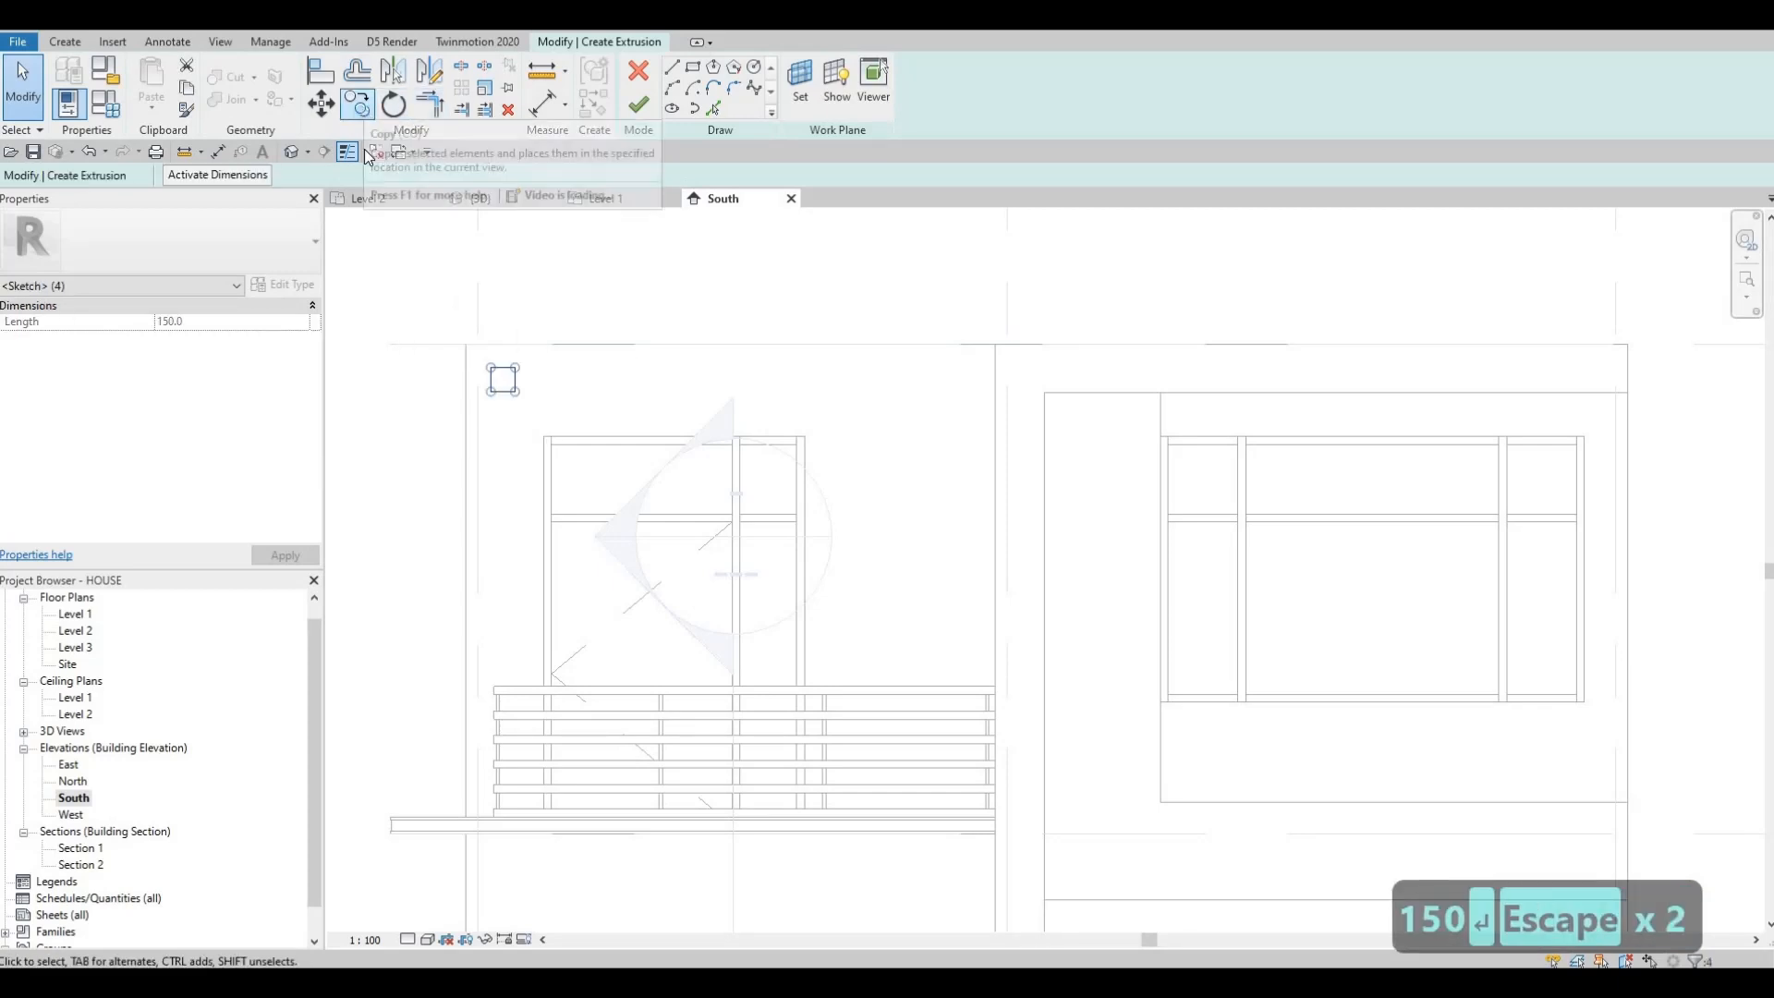
{"action": "scroll", "coordinate": [502, 365], "scroll_direction": "up", "scroll_amount": 3}
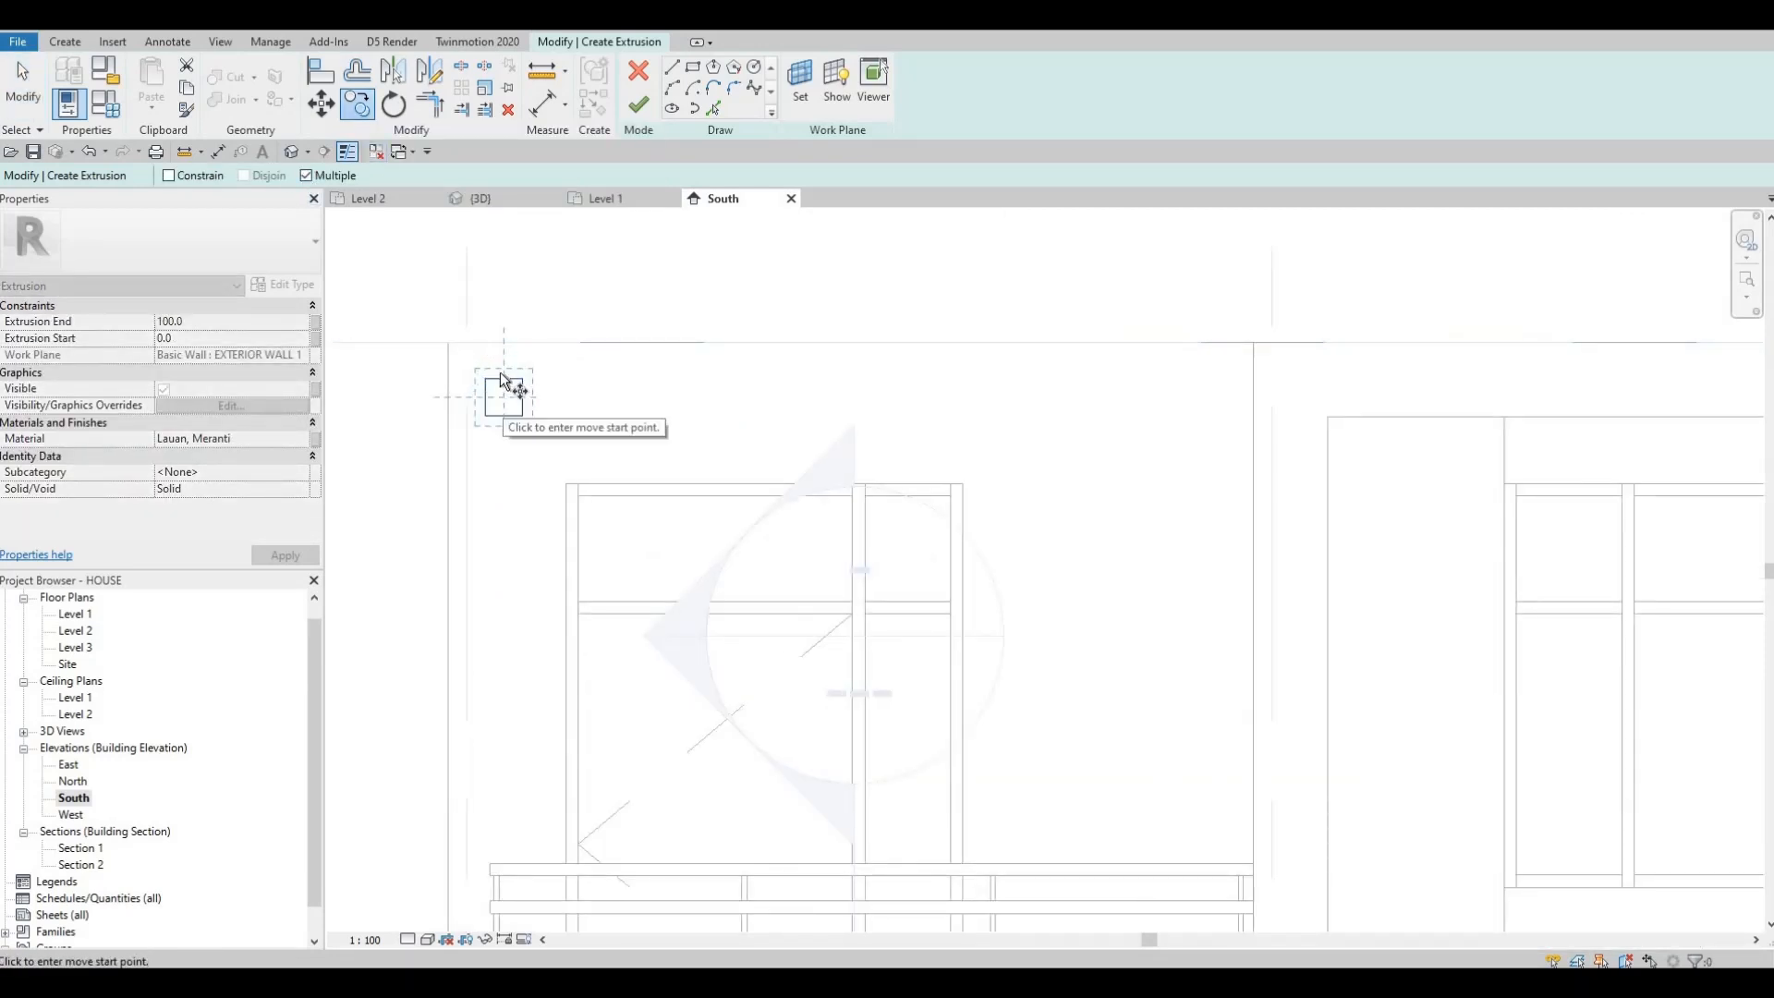
{"action": "left_click", "coordinate": [652, 379]}
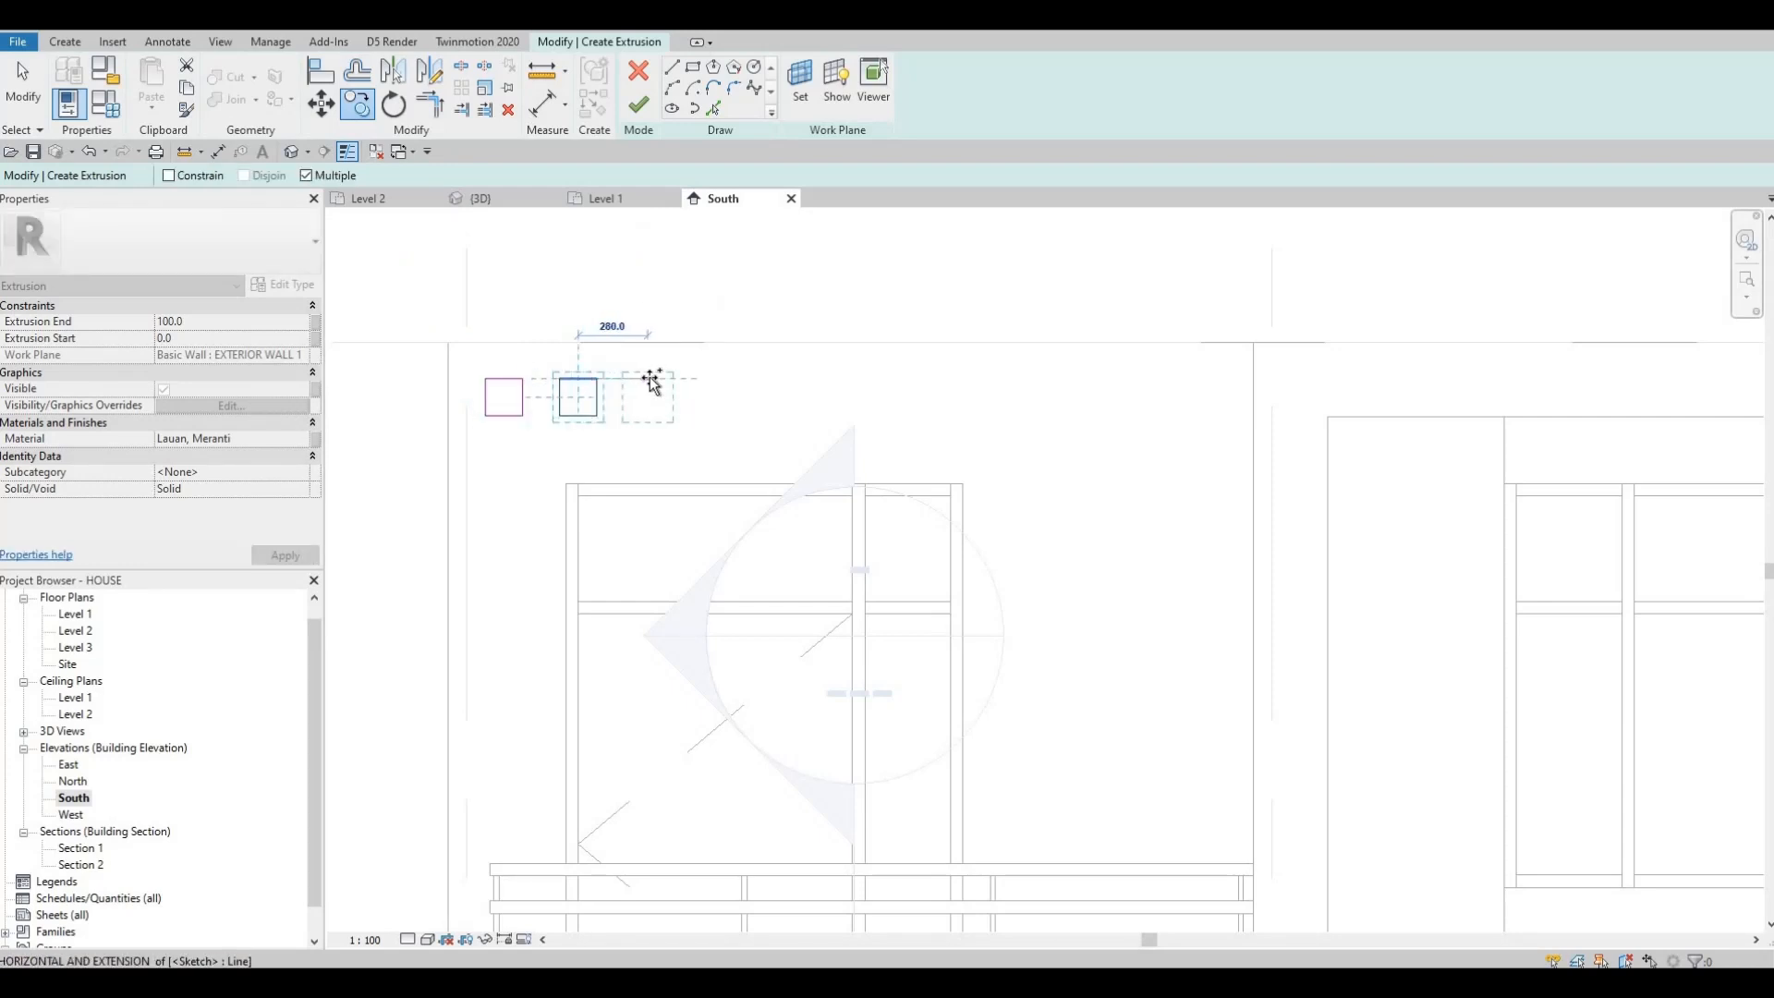
{"action": "type", "text": "300"}
{"action": "key", "text": "Return"}
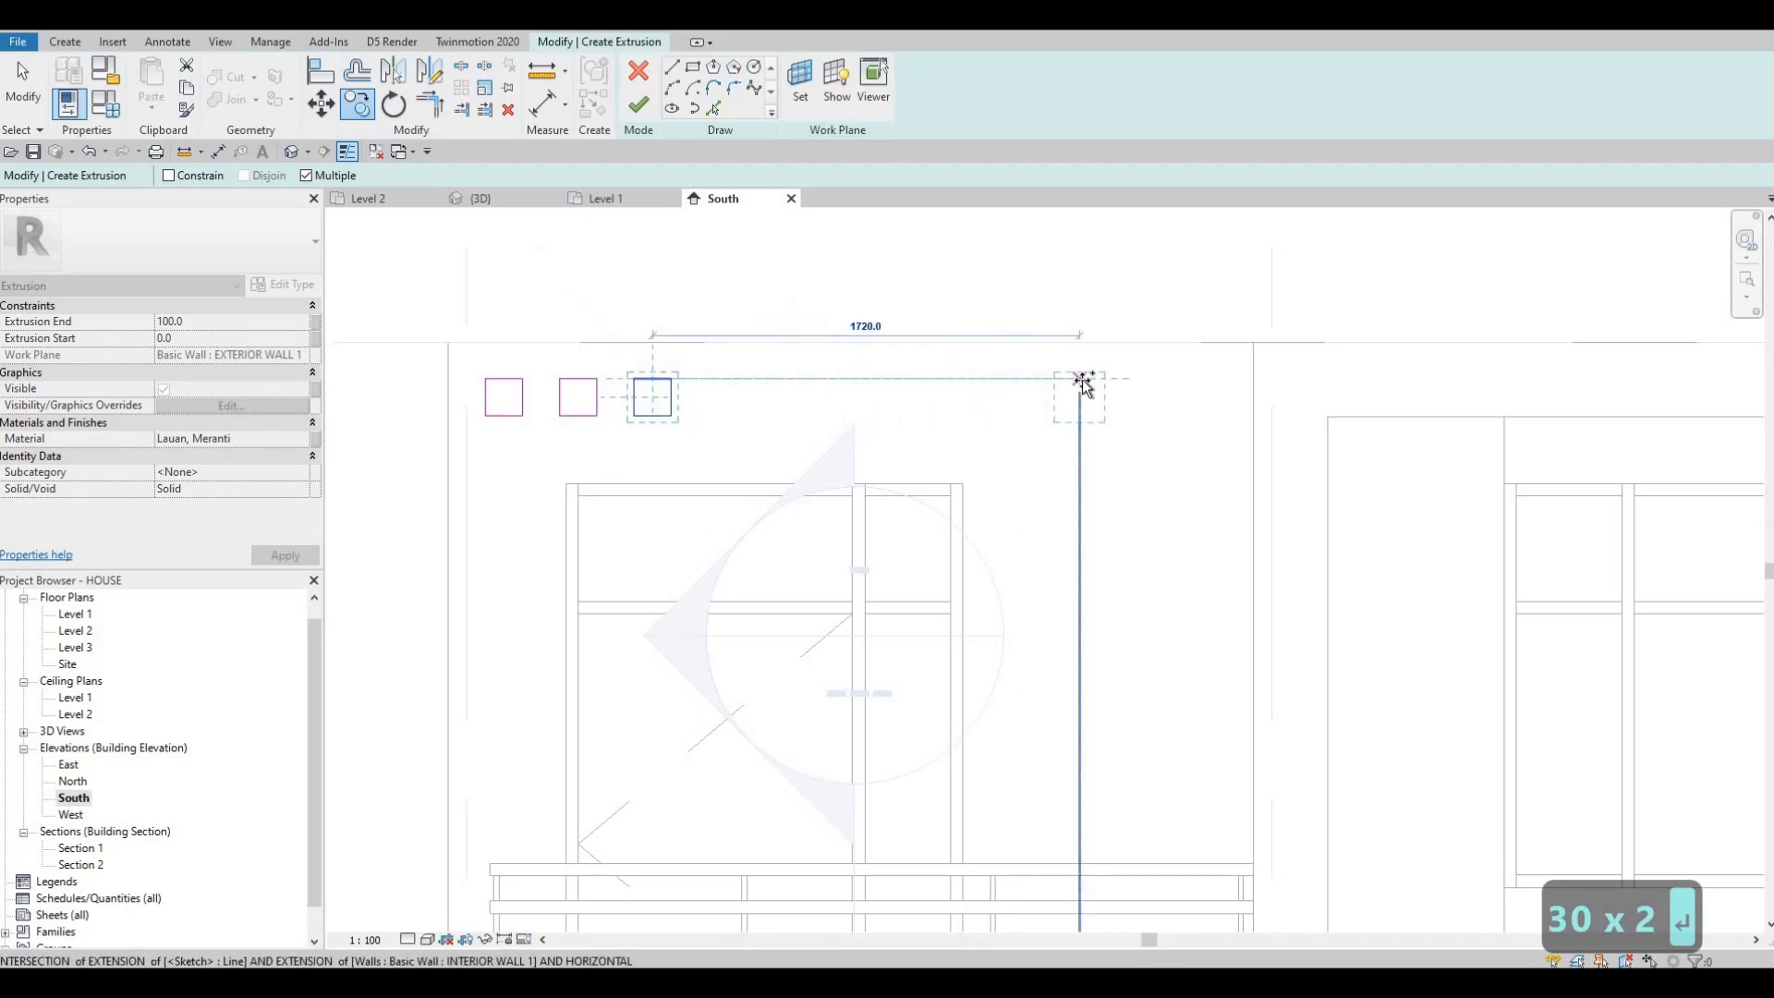
{"action": "type", "text": "00"}
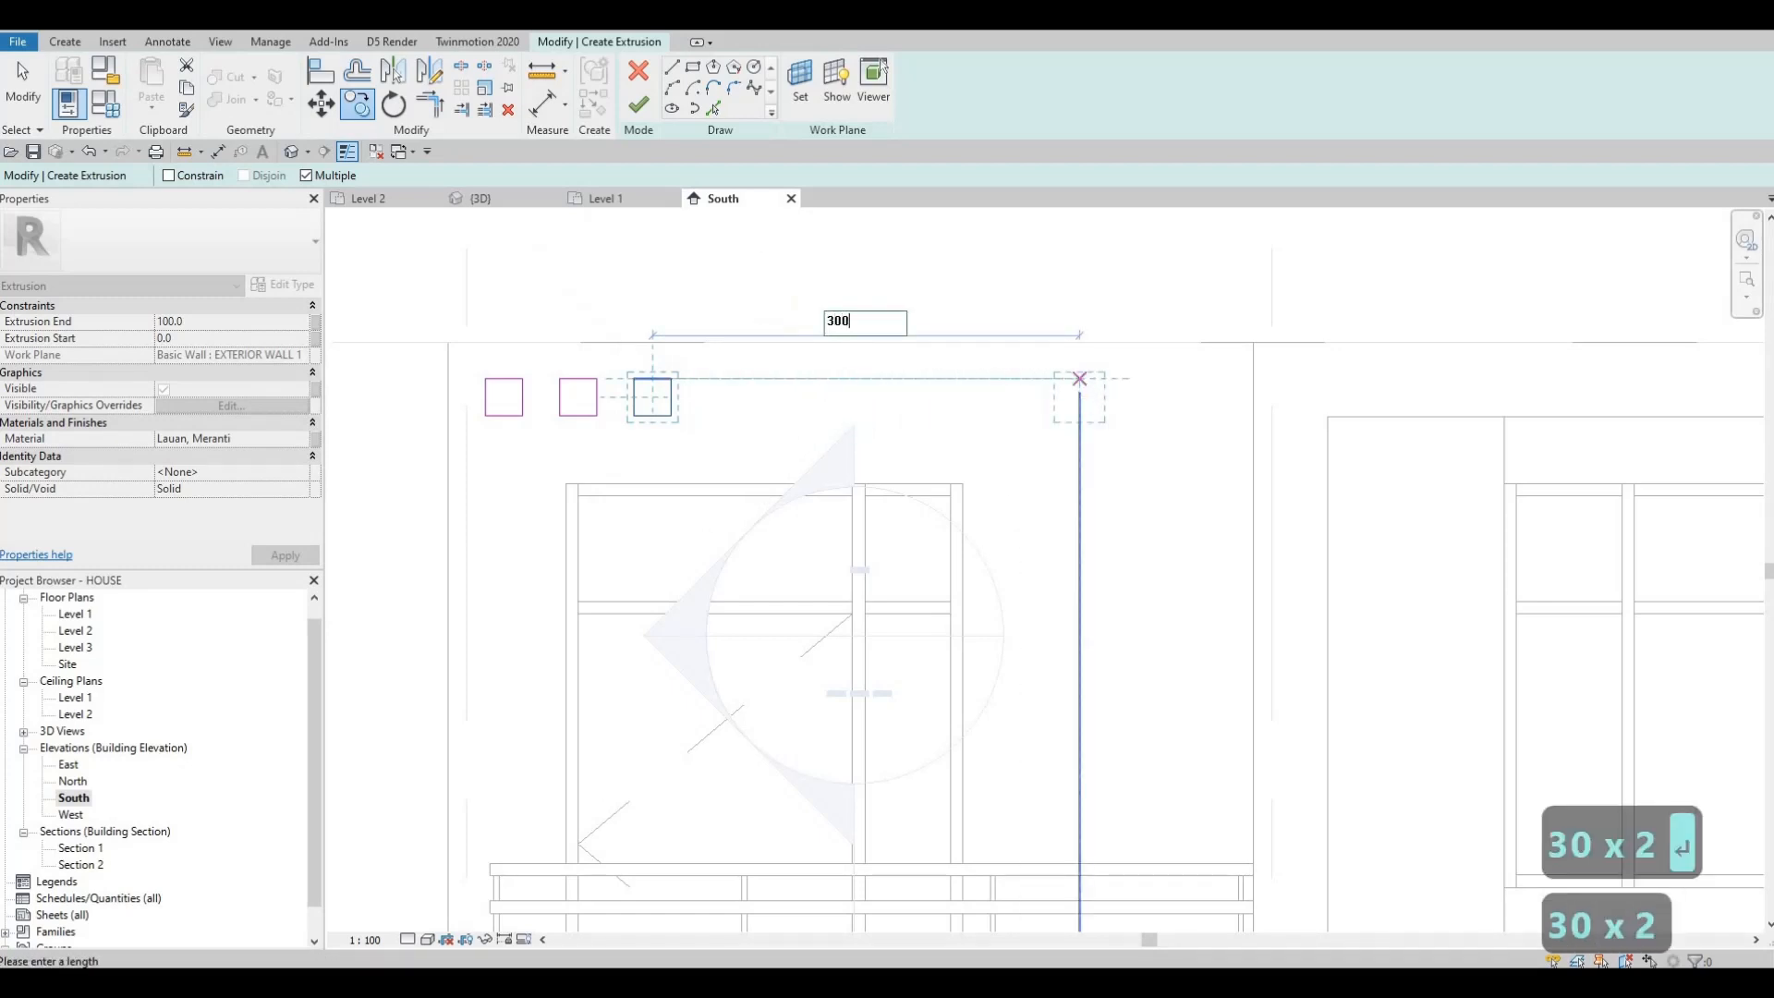
{"action": "key", "text": "Return"}
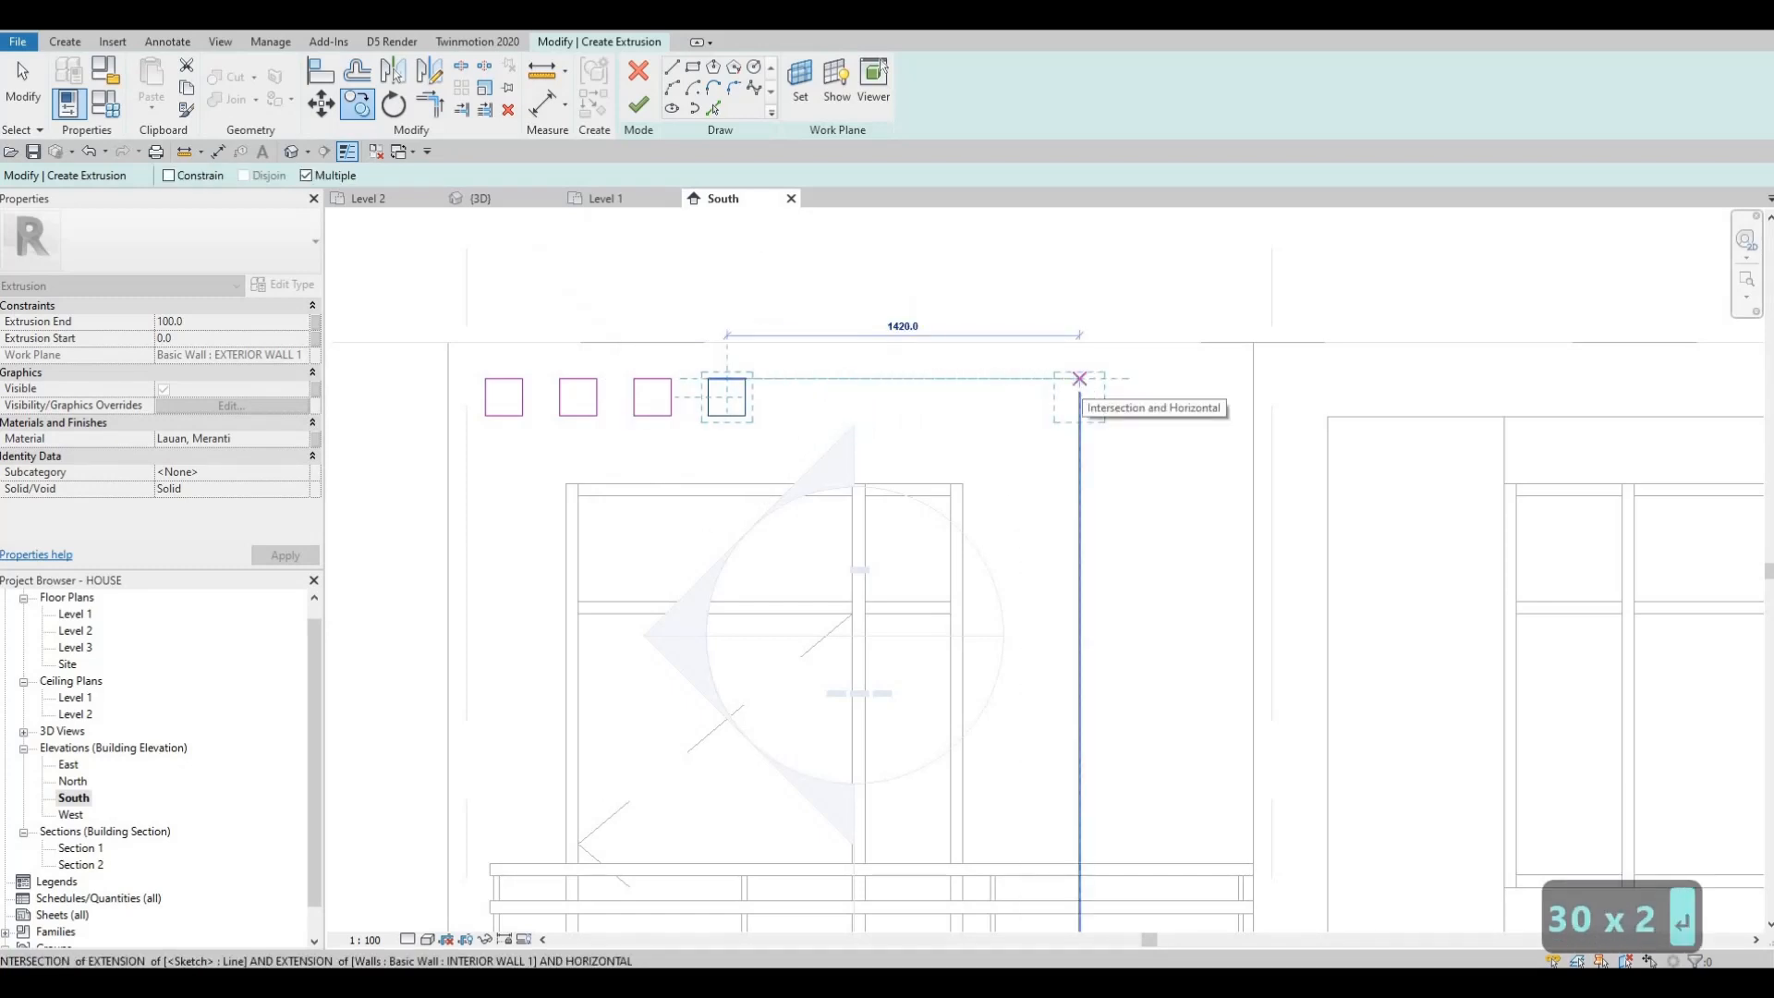
{"action": "type", "text": "300"}
{"action": "key", "text": "Return"}
{"action": "type", "text": "300"}
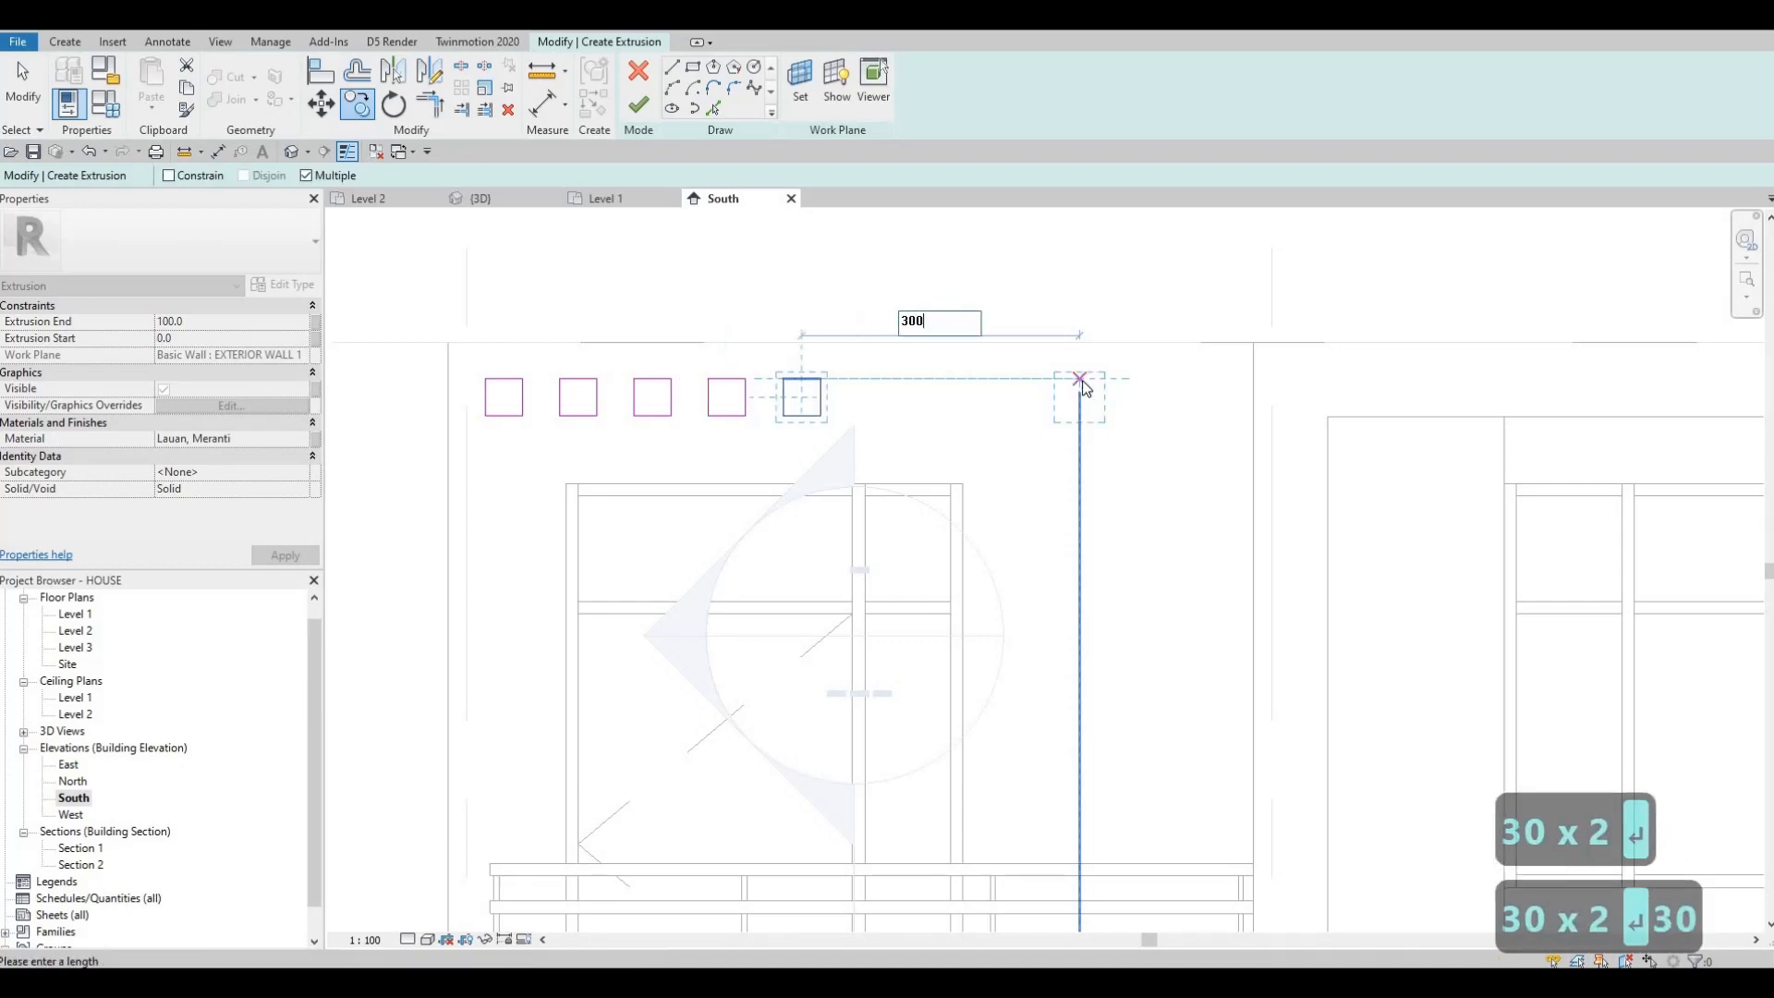
{"action": "key", "text": "Return"}
{"action": "type", "text": "300"}
{"action": "key", "text": "Return"}
{"action": "type", "text": "3"}
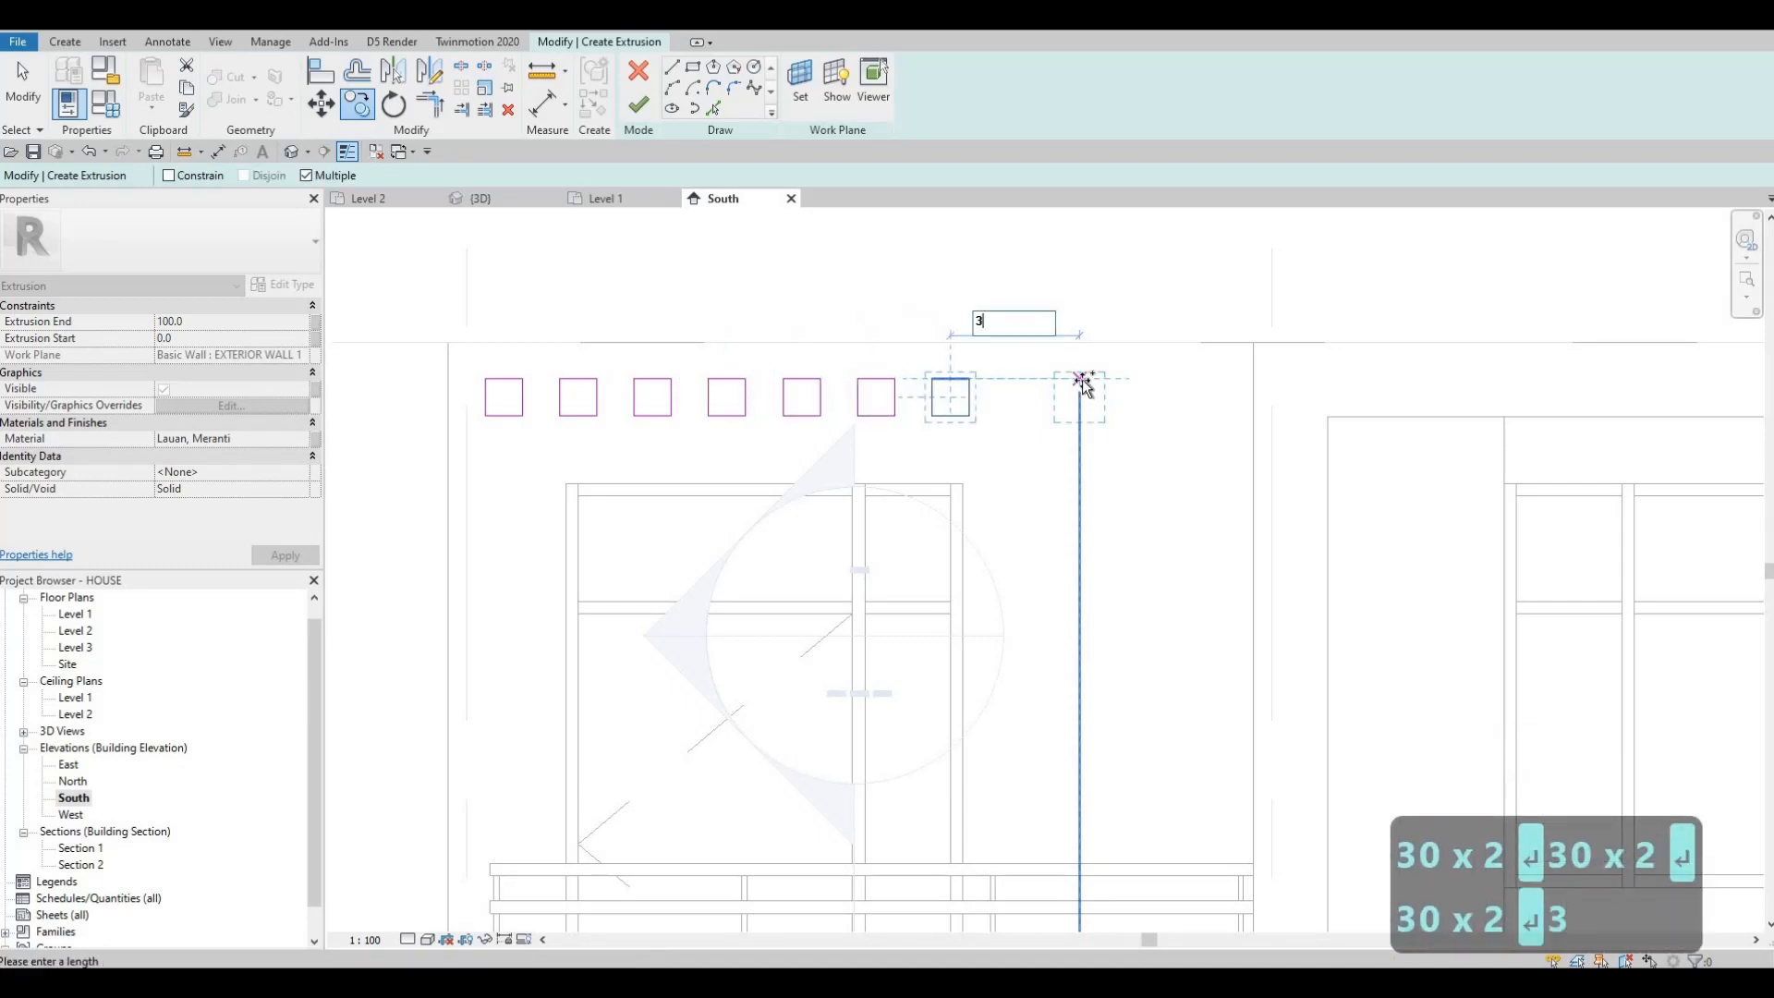
{"action": "type", "text": "00"}
{"action": "key", "text": "Return"}
{"action": "type", "text": "30"}
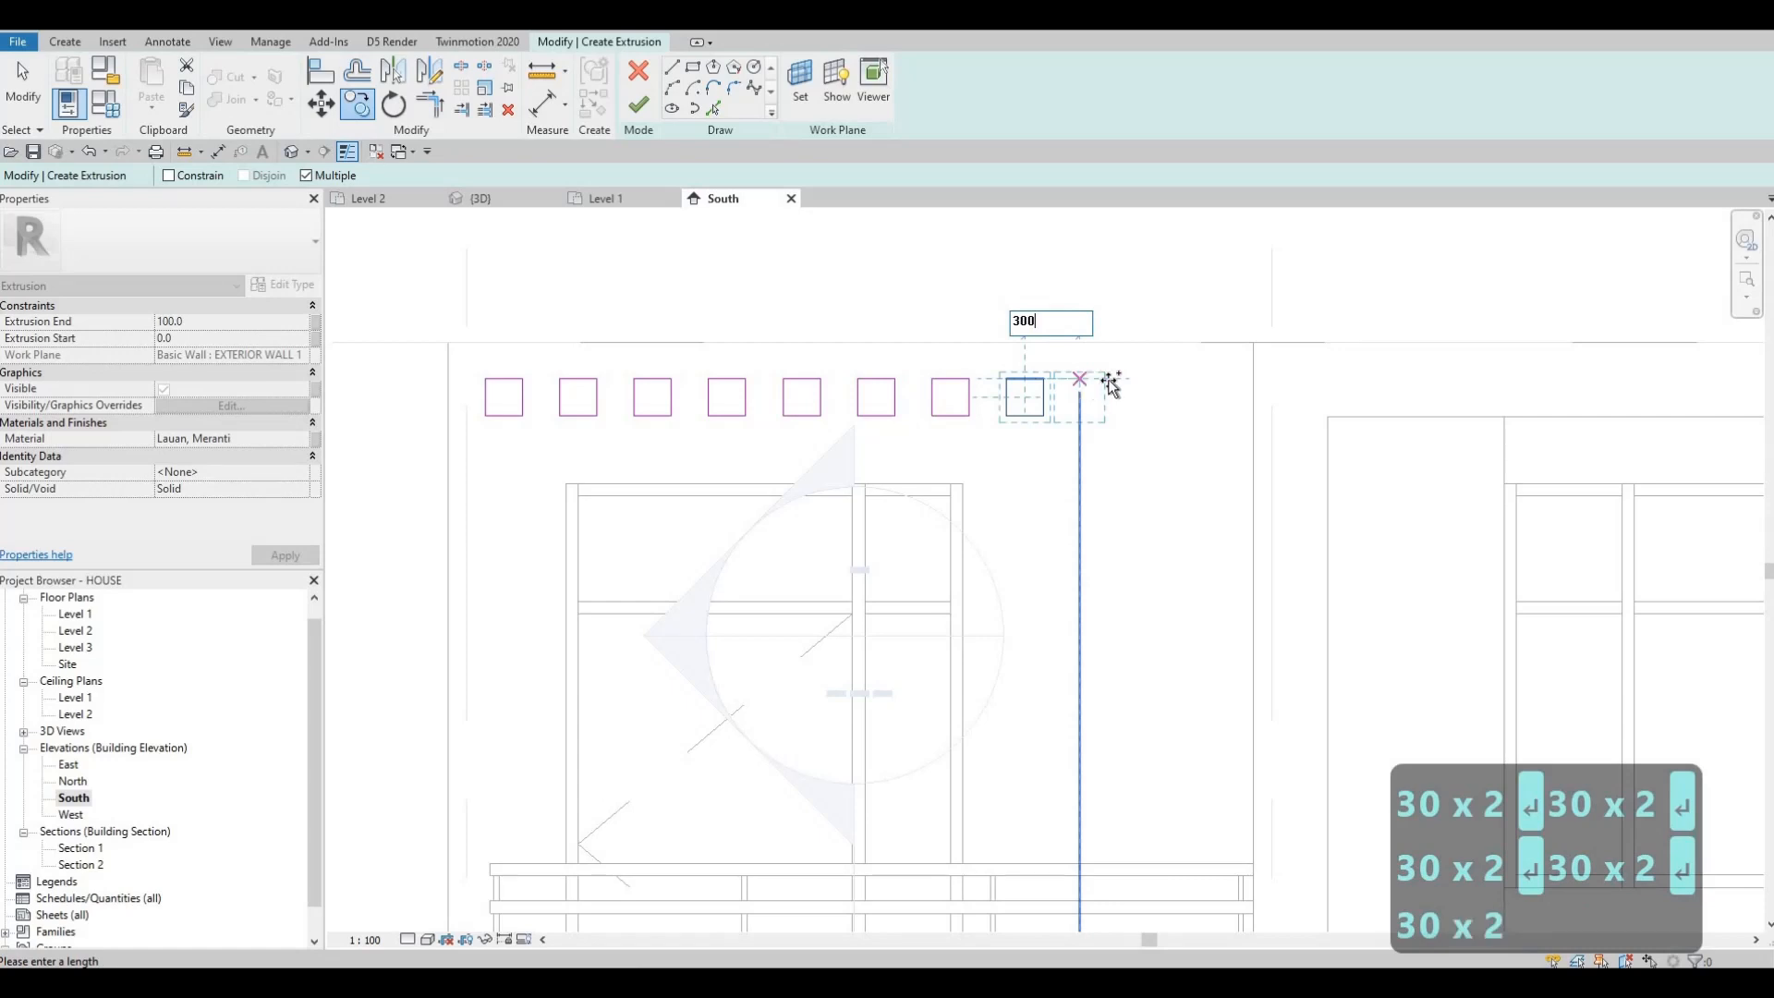
{"action": "type", "text": "0"}
{"action": "key", "text": "Return"}
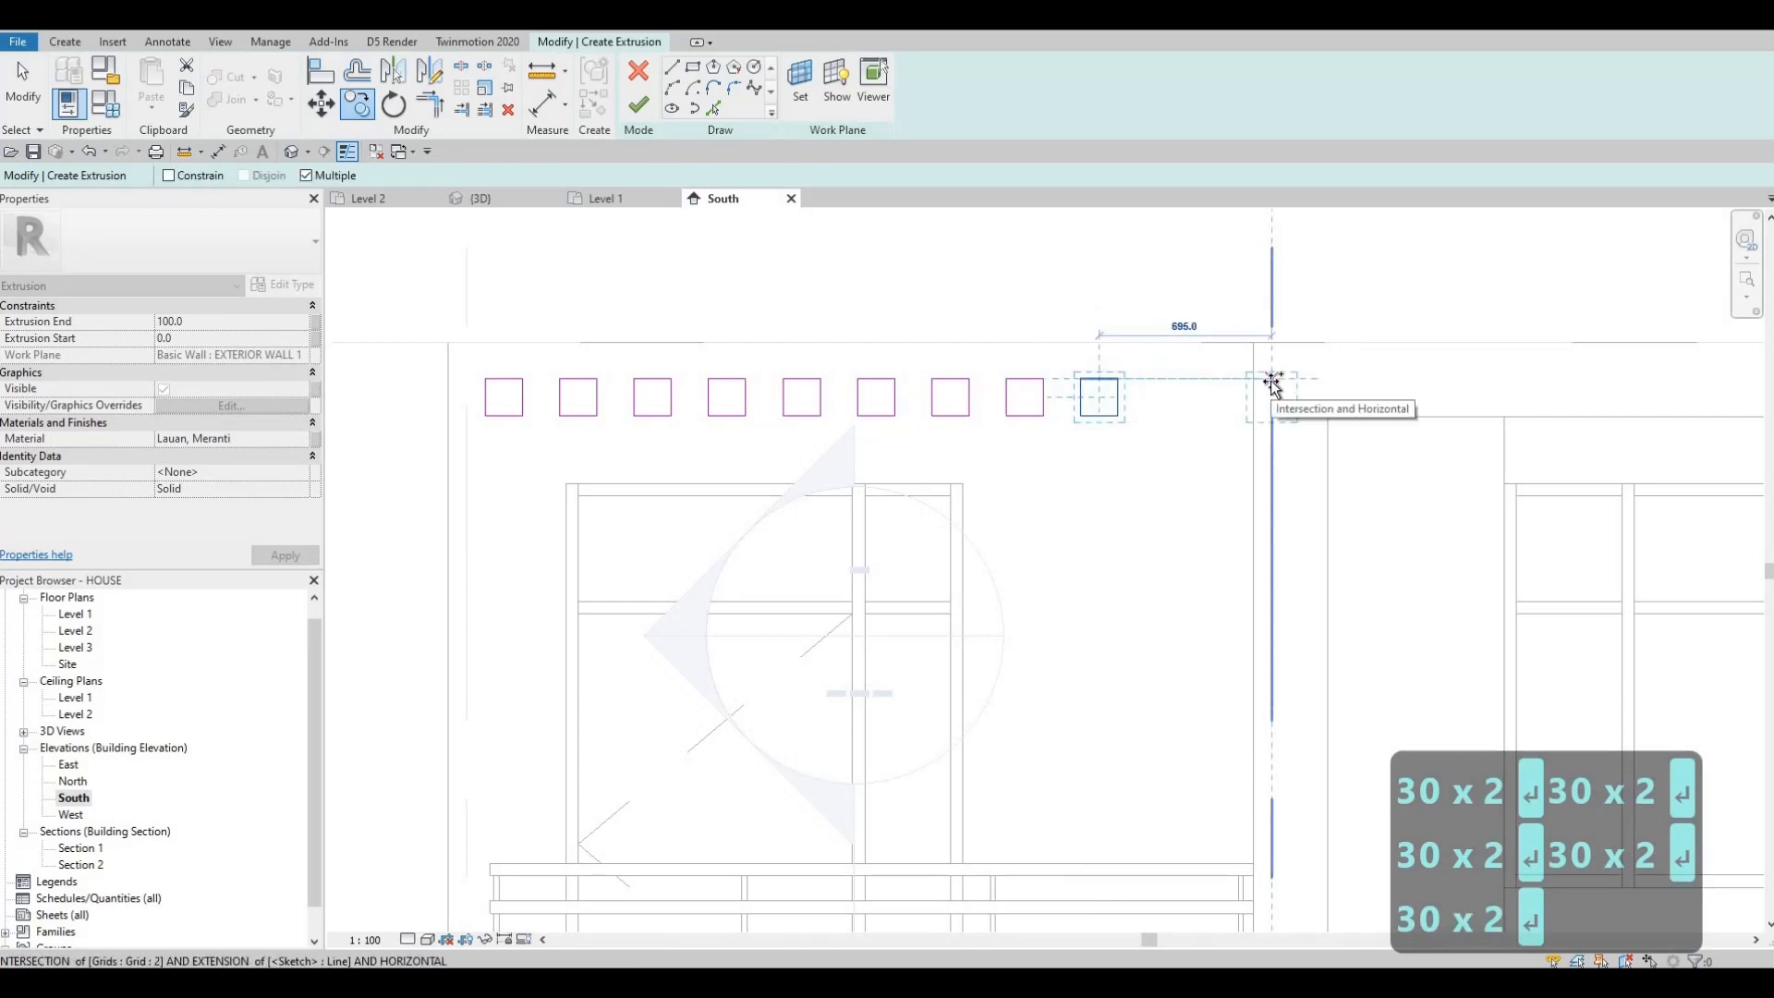
{"action": "type", "text": "300"}
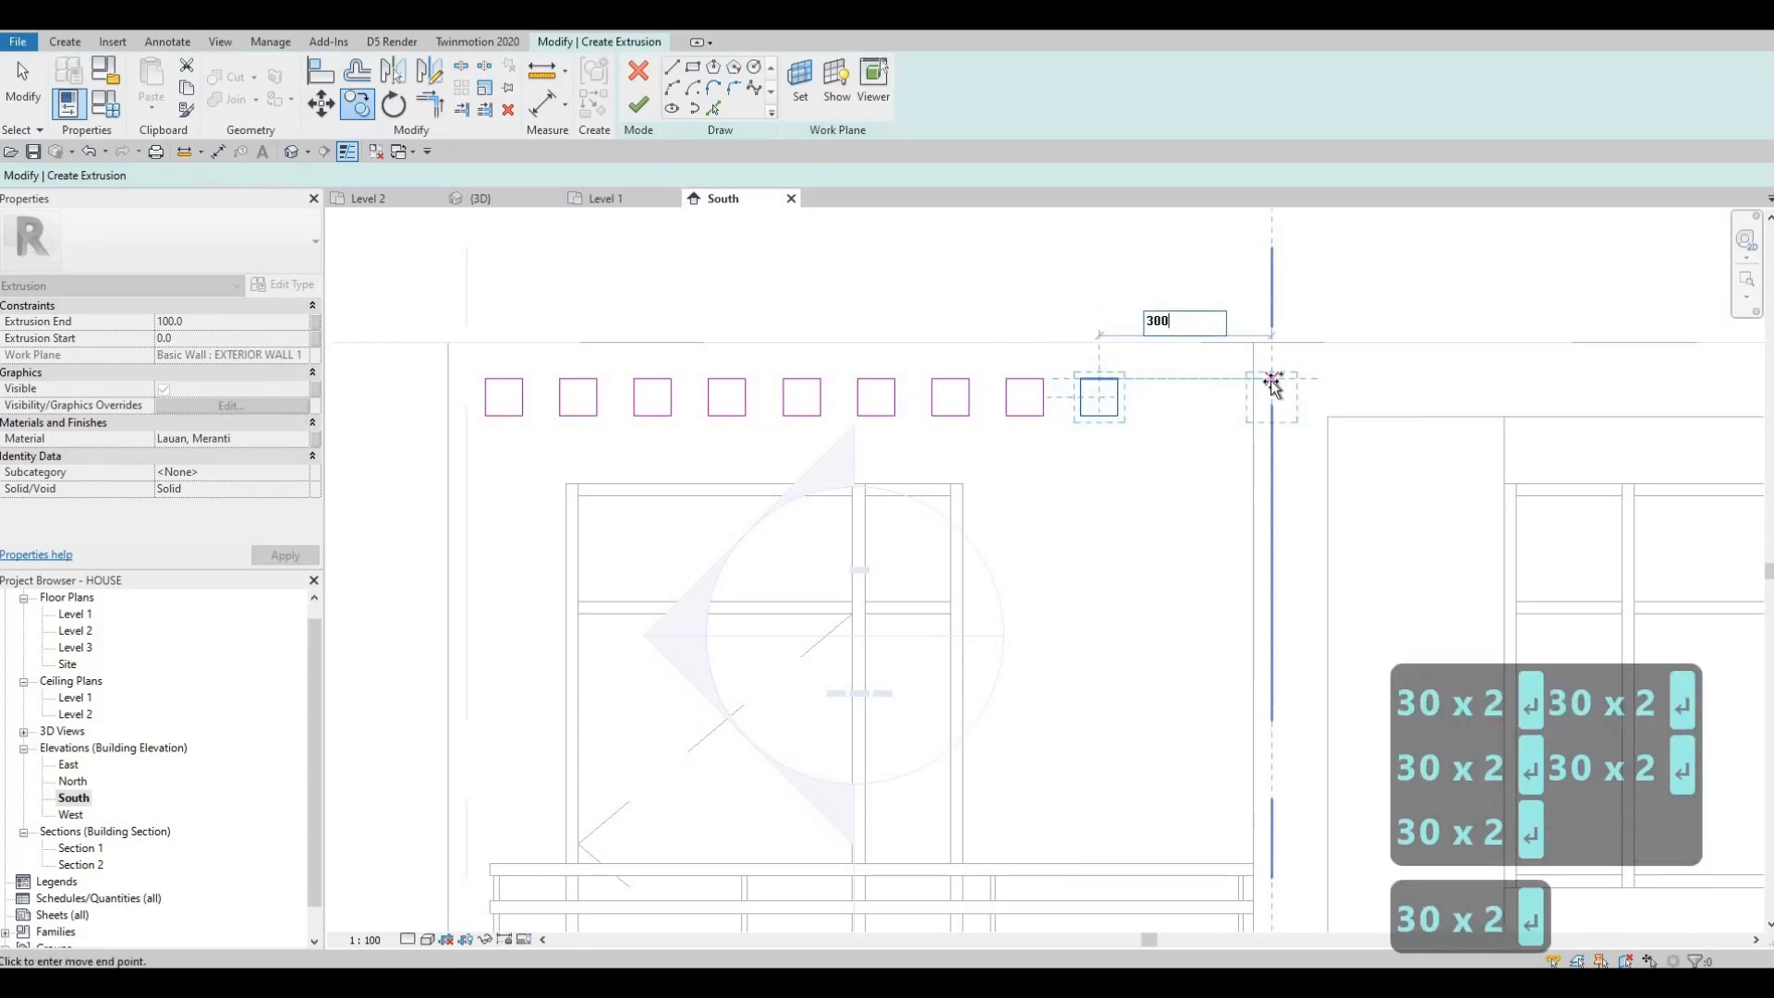
{"action": "key", "text": "Return"}
{"action": "key", "text": "Escape"}
{"action": "key", "text": "Escape"}
{"action": "key", "text": "Escape"}
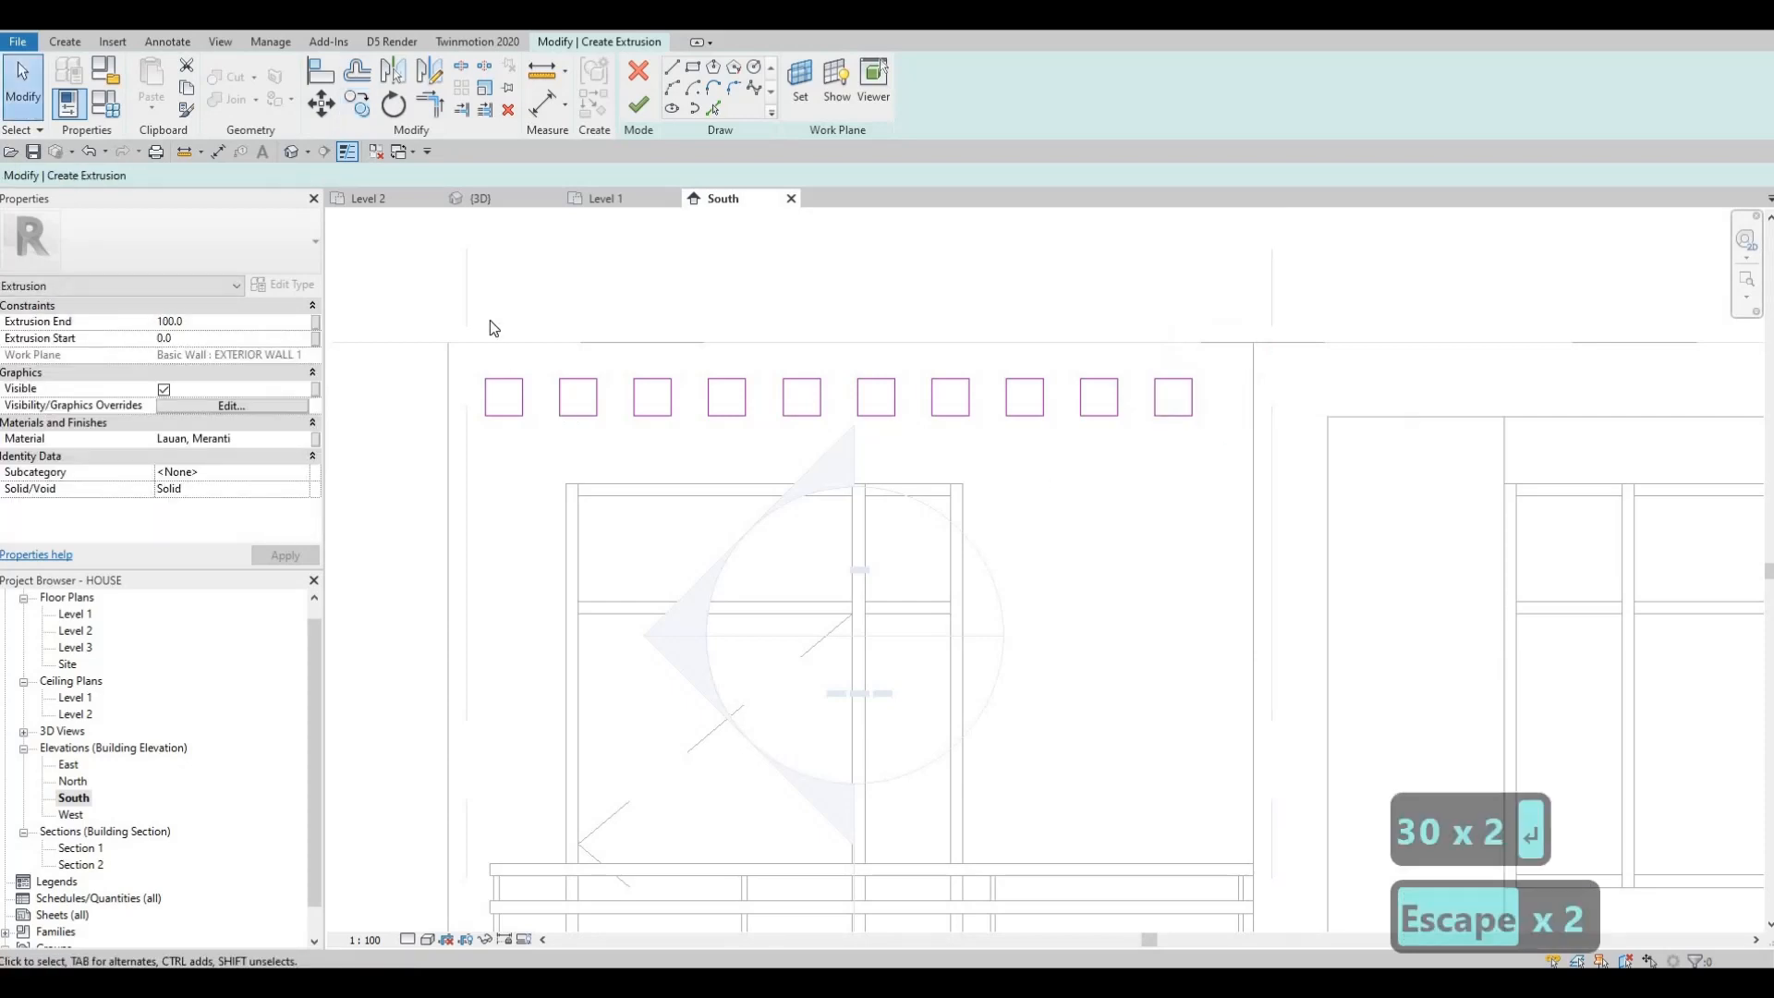
Nudge the whole row of squares six increments to the right and finish the extrusion sketch
{"action": "mouse_move", "coordinate": [460, 297]}
{"action": "left_mouse_down"}
{"action": "mouse_move", "coordinate": [561, 364]}
{"action": "mouse_move", "coordinate": [1247, 490]}
{"action": "left_mouse_up"}
{"action": "key", "text": "Right"}
{"action": "key", "text": "Right"}
{"action": "key", "text": "Right"}
{"action": "key", "text": "Right"}
{"action": "key", "text": "Right"}
{"action": "key", "text": "Right"}
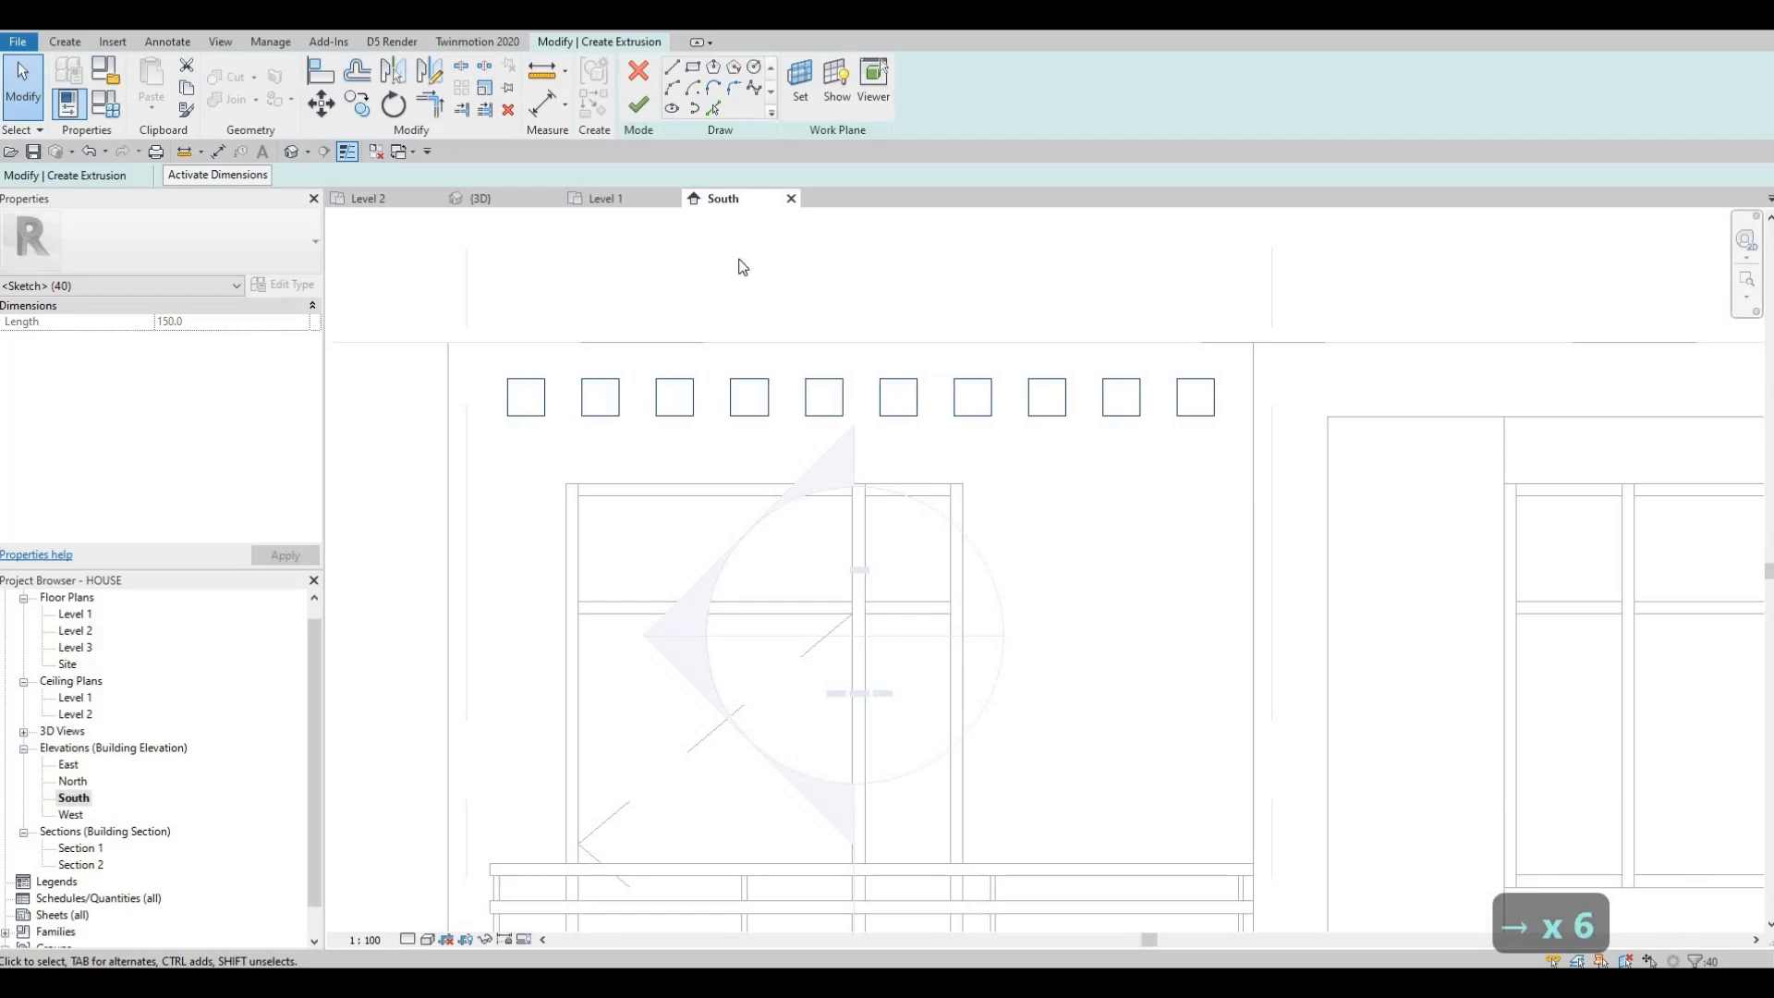
{"action": "key", "text": "Escape"}
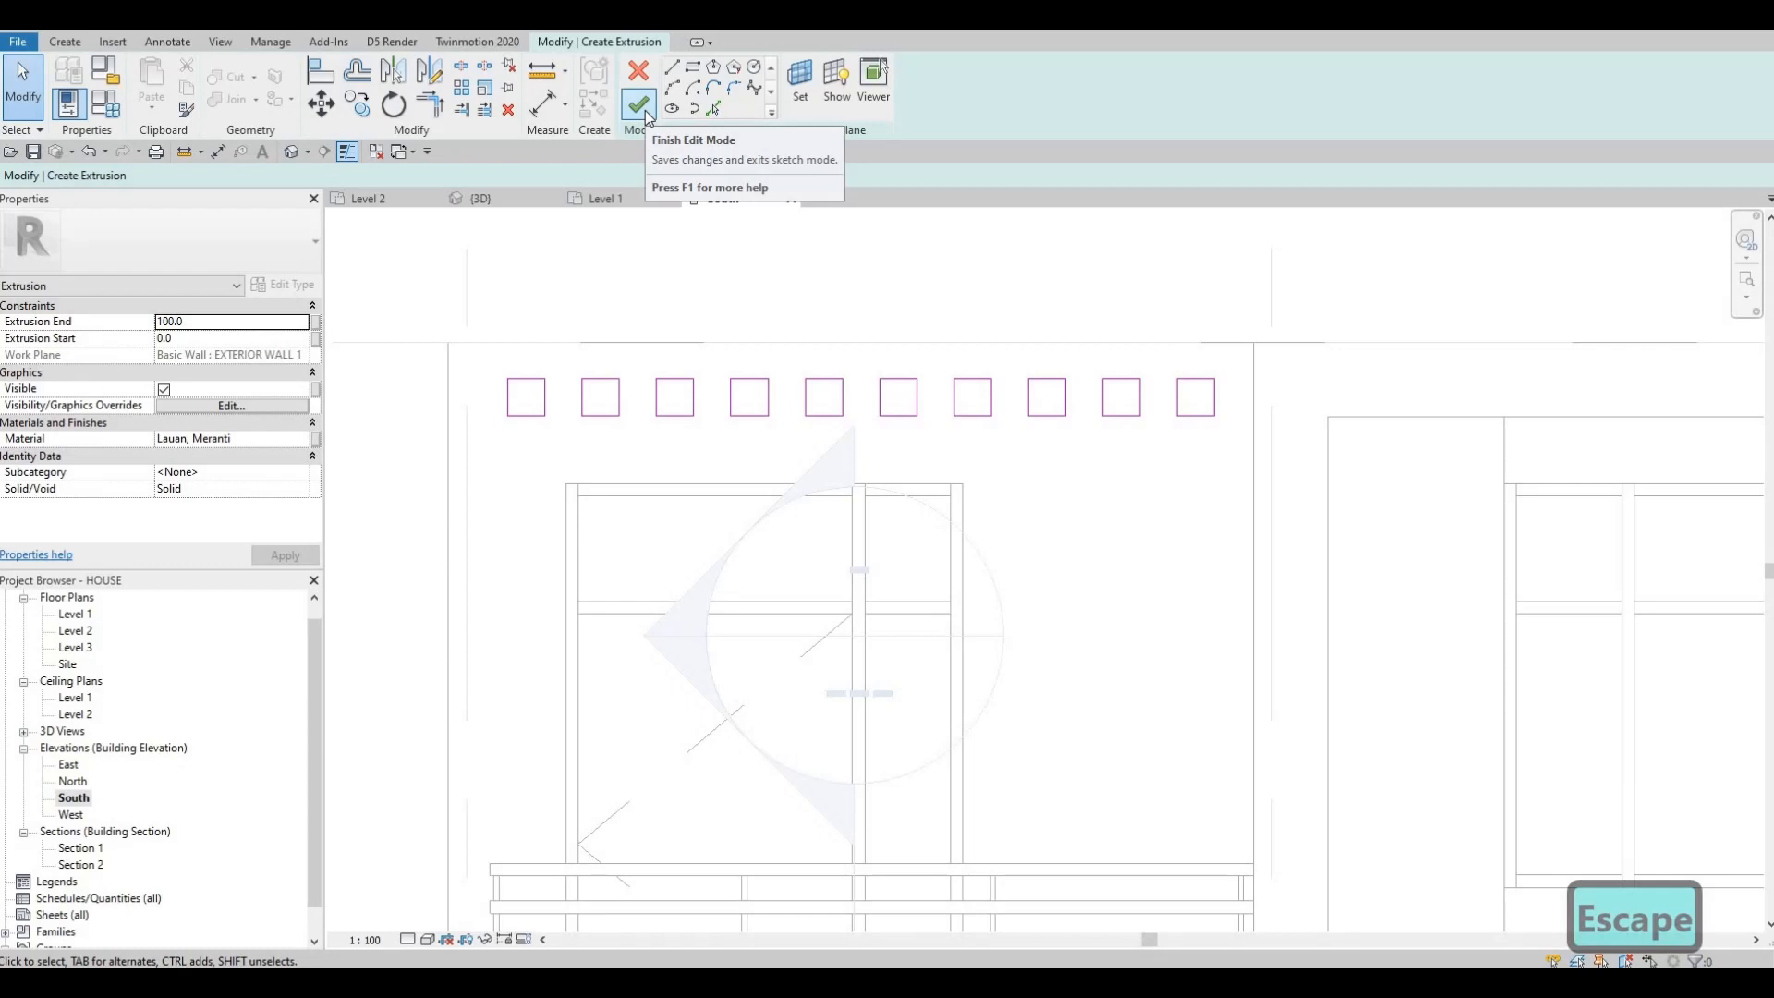
{"action": "left_click", "coordinate": [640, 106]}
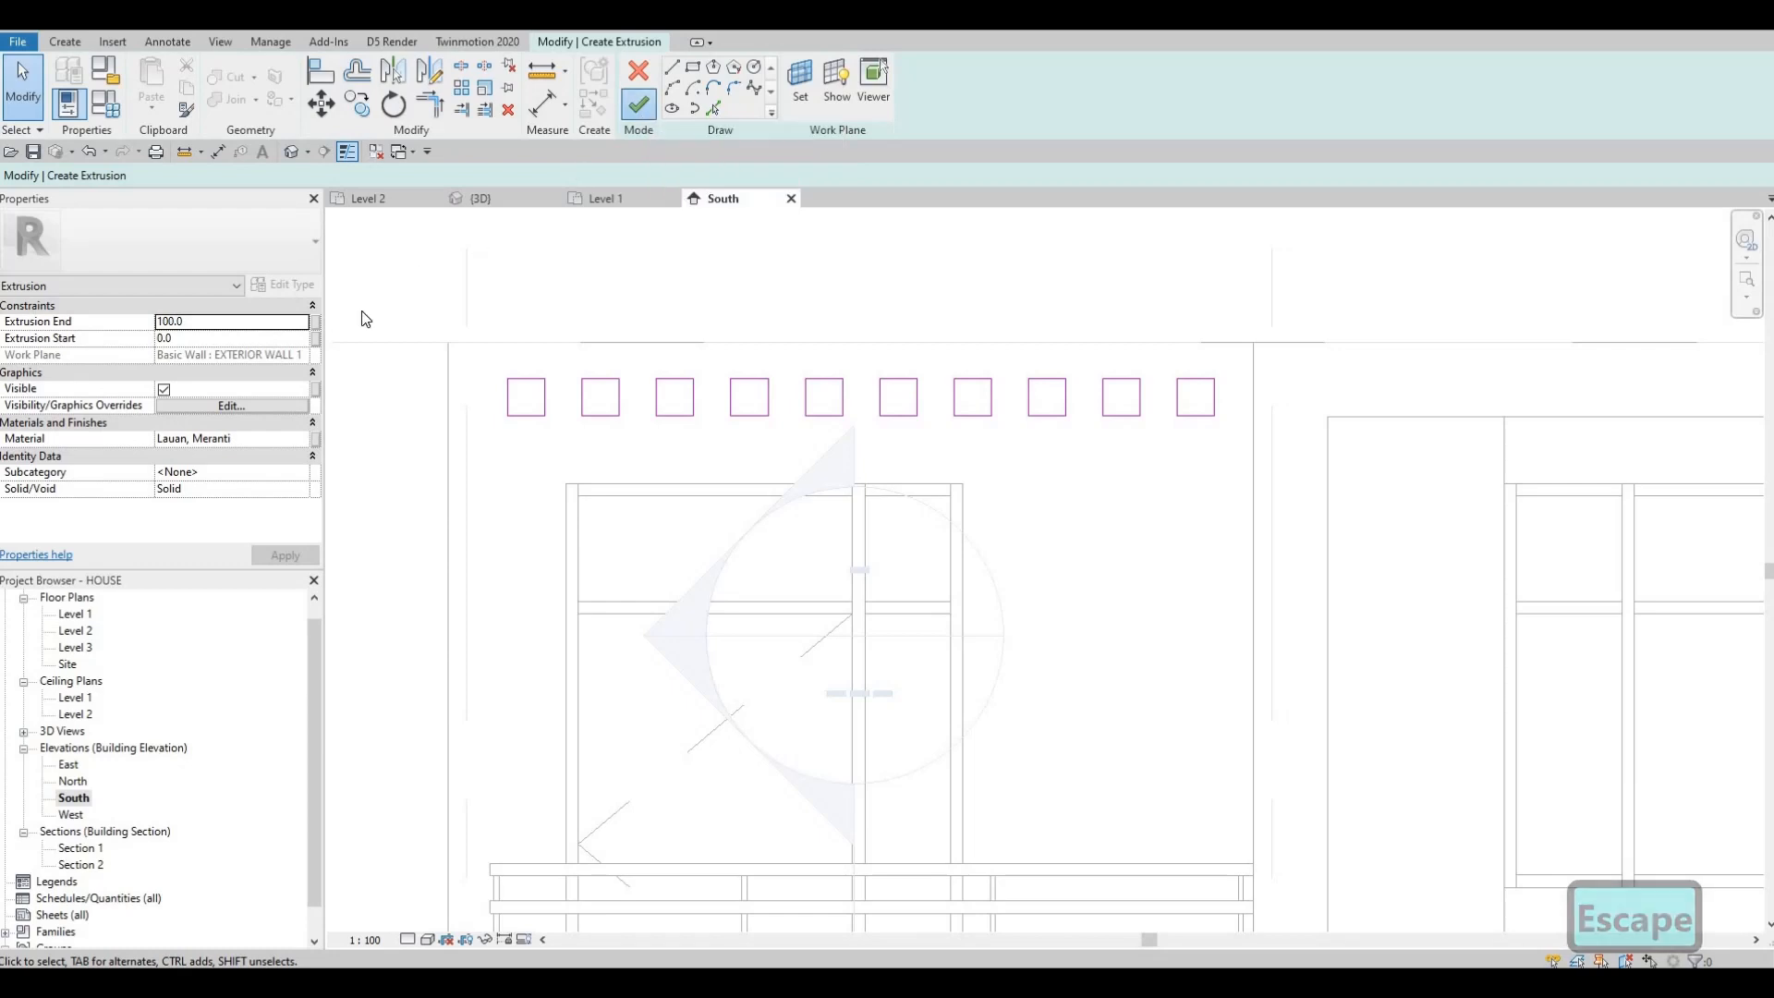
Open the extrusion's material selection and browse the Wood category of the AEC Materials library
{"action": "left_click", "coordinate": [301, 440]}
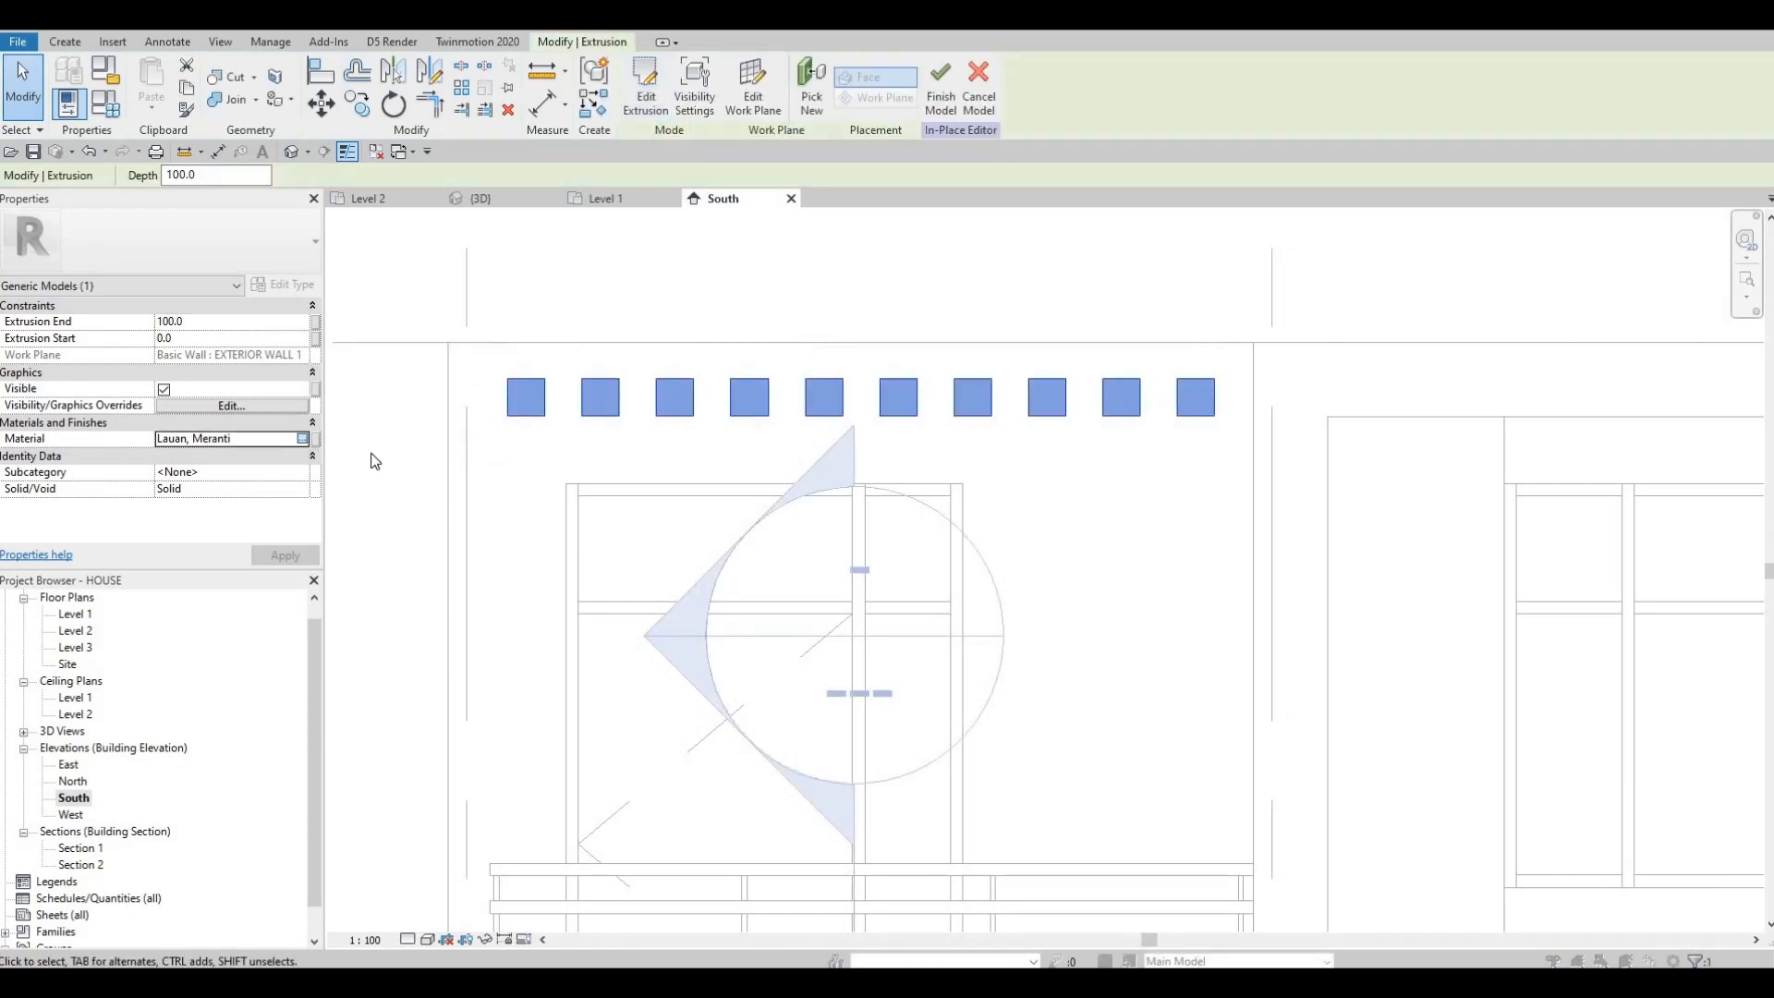
{"action": "left_click", "coordinate": [313, 439]}
{"action": "left_click", "coordinate": [551, 614]}
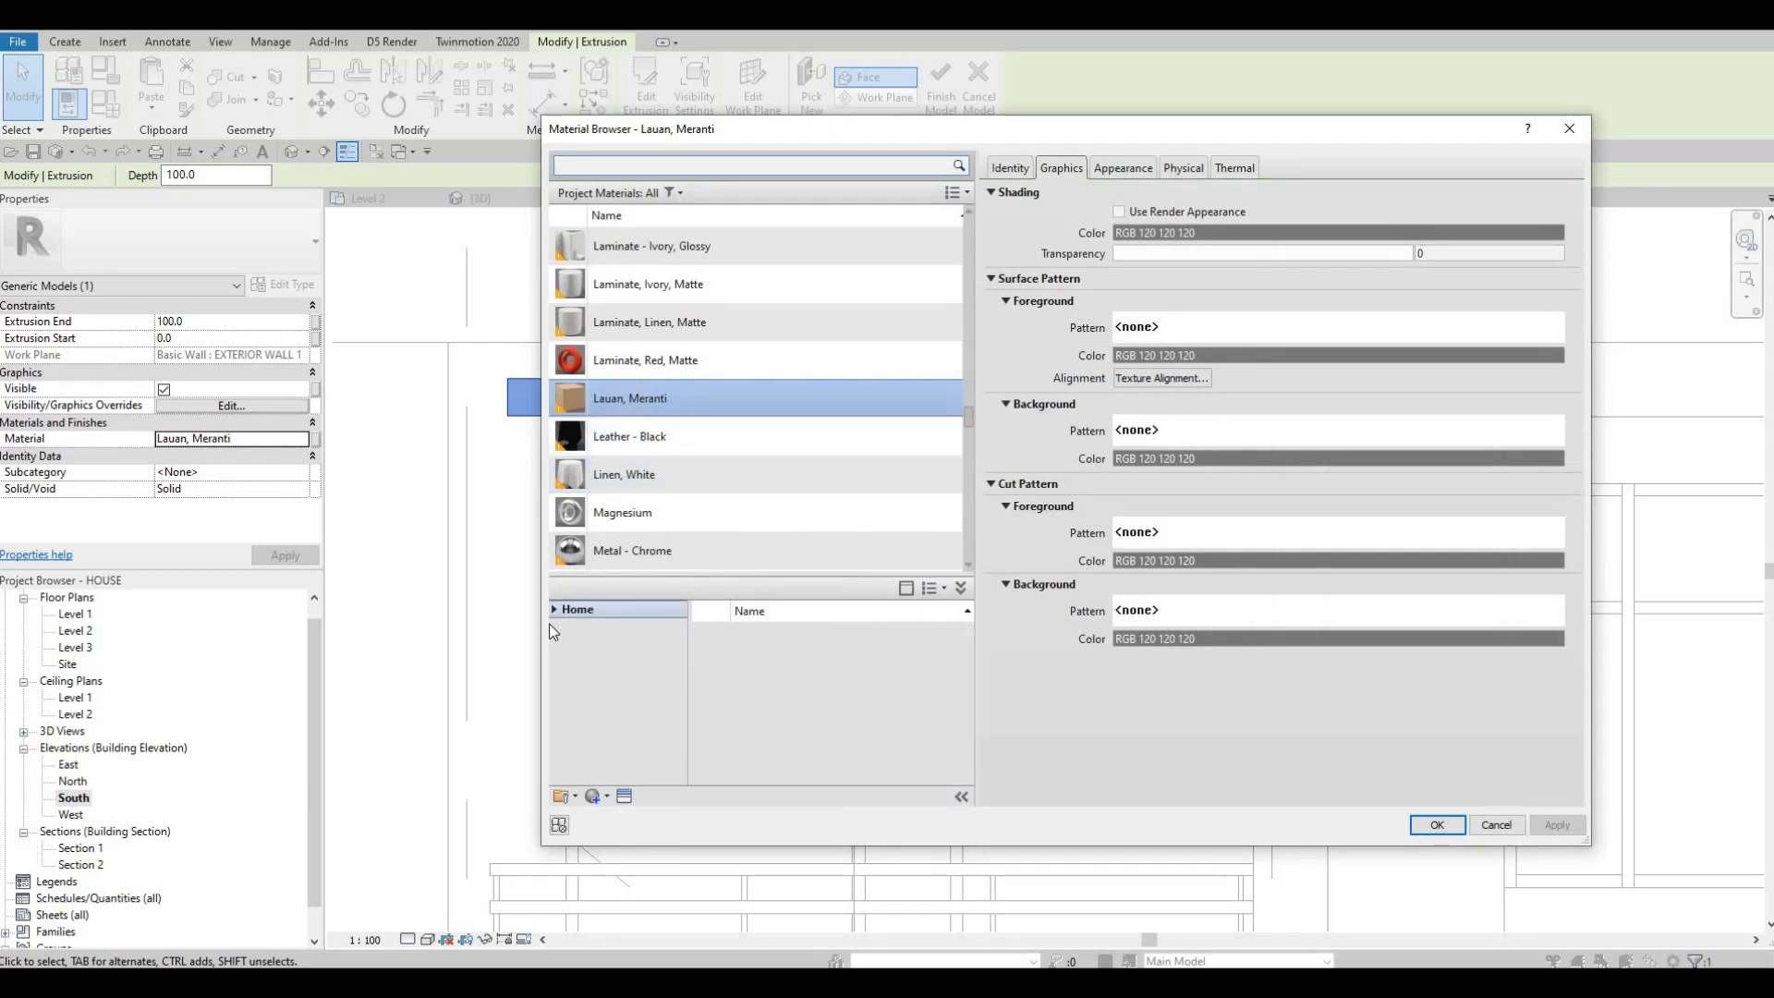
{"action": "left_click", "coordinate": [560, 646]}
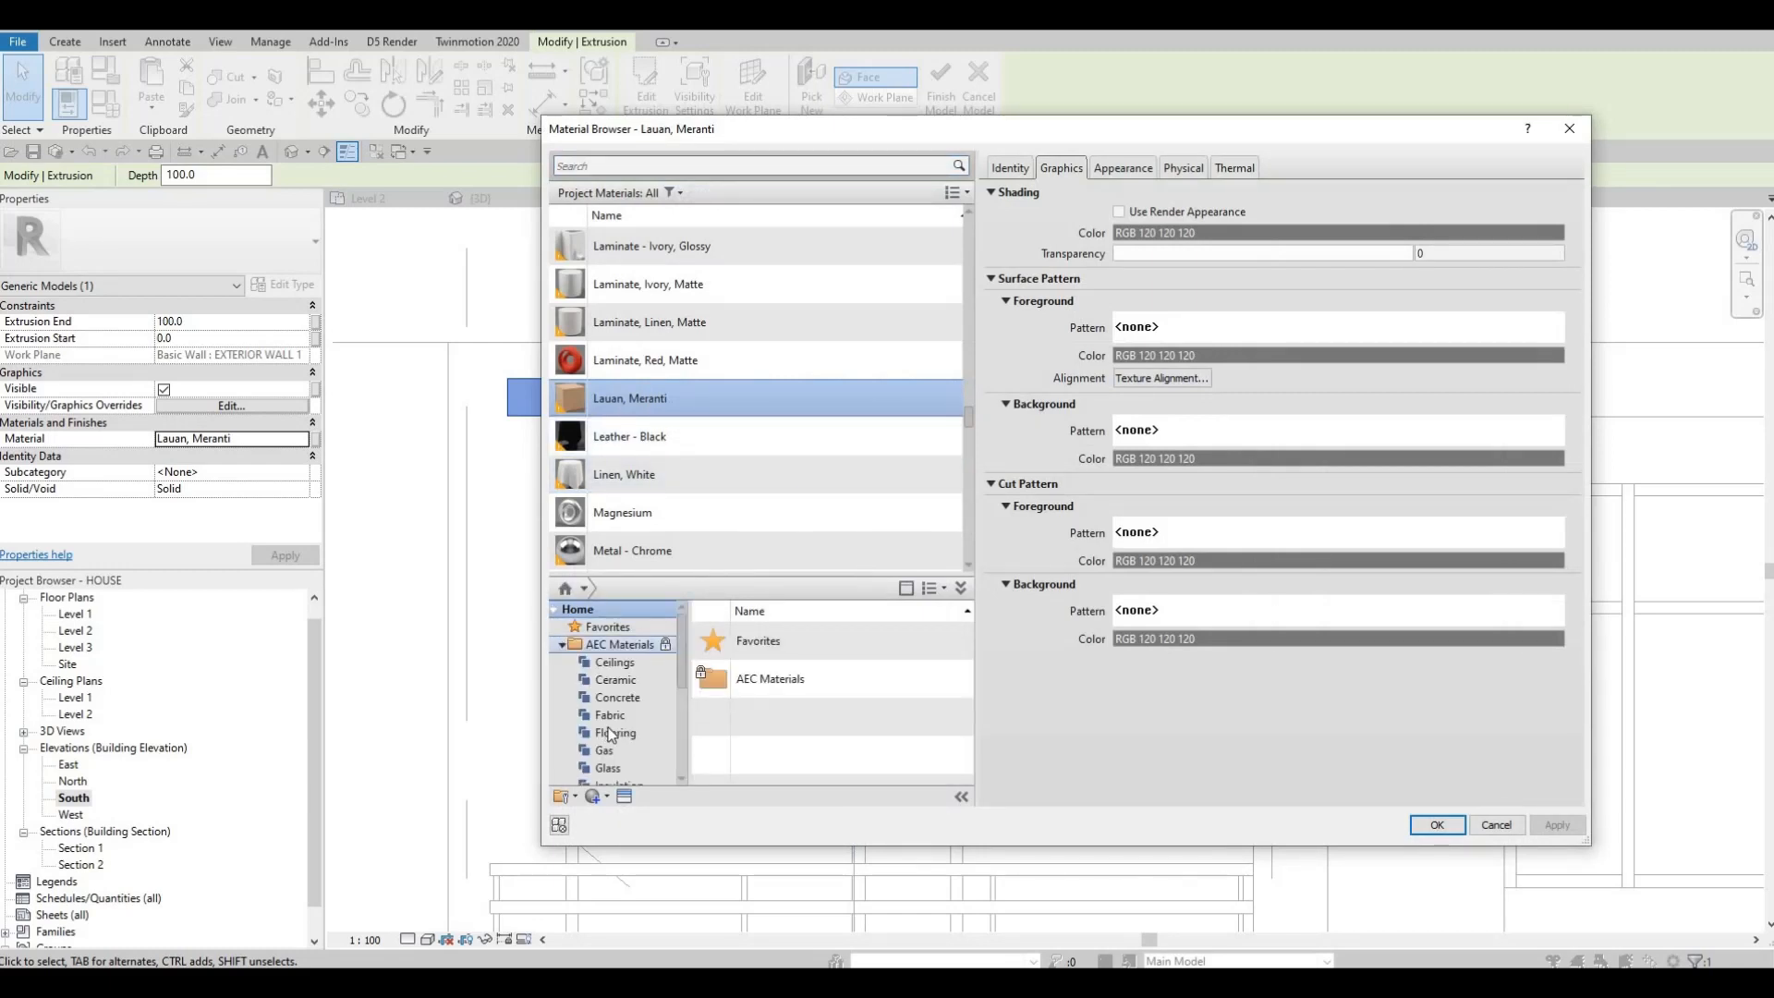
{"action": "scroll", "coordinate": [610, 757], "scroll_direction": "down", "scroll_amount": 4}
{"action": "left_click", "coordinate": [622, 764]}
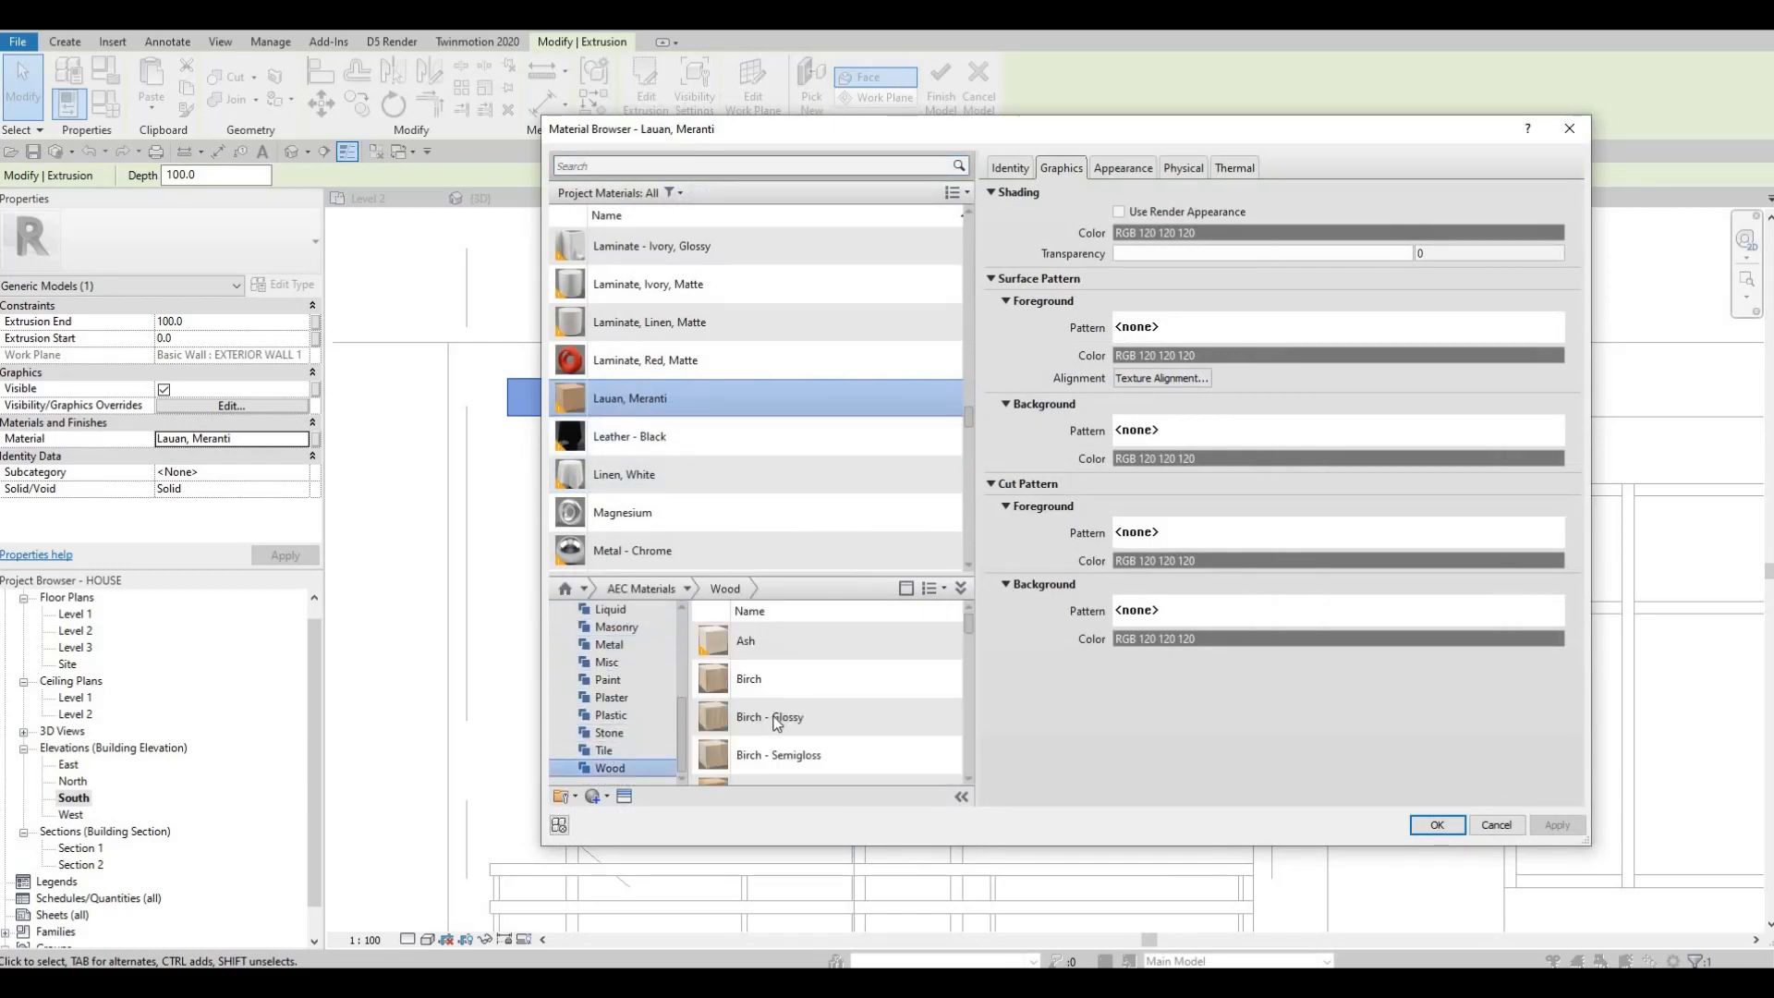
{"action": "scroll", "coordinate": [832, 730], "scroll_direction": "down", "scroll_amount": 5}
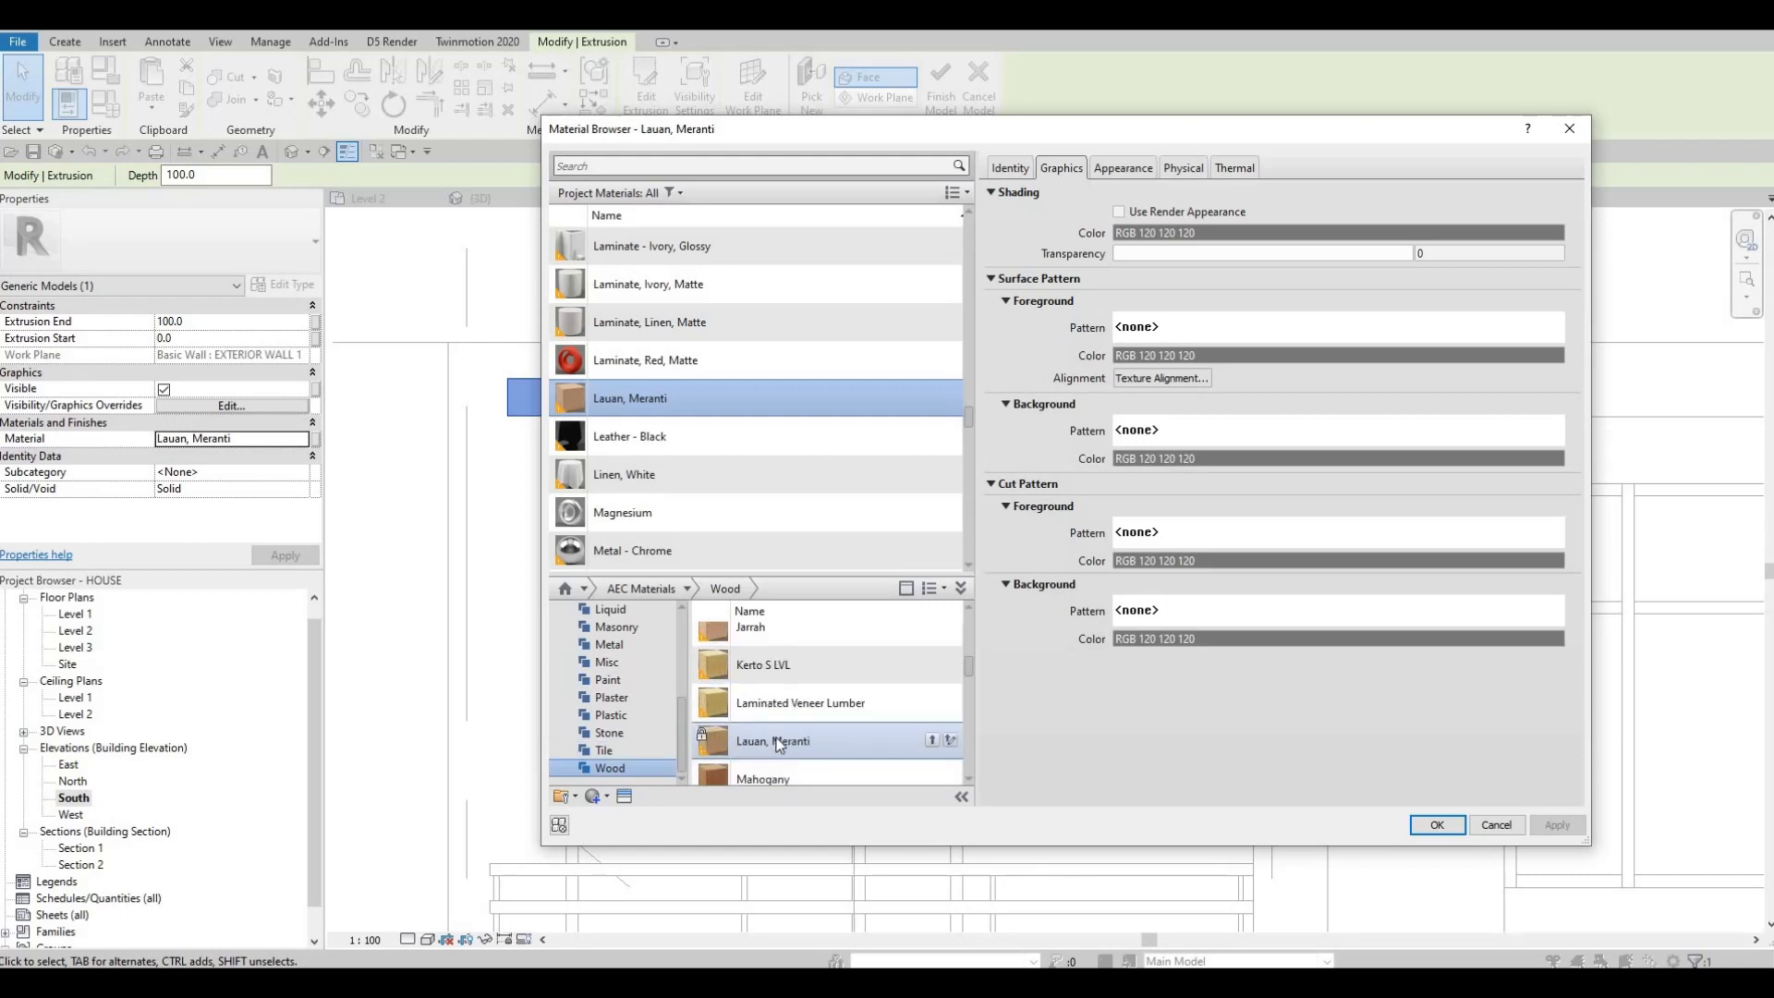
{"action": "left_click", "coordinate": [932, 765]}
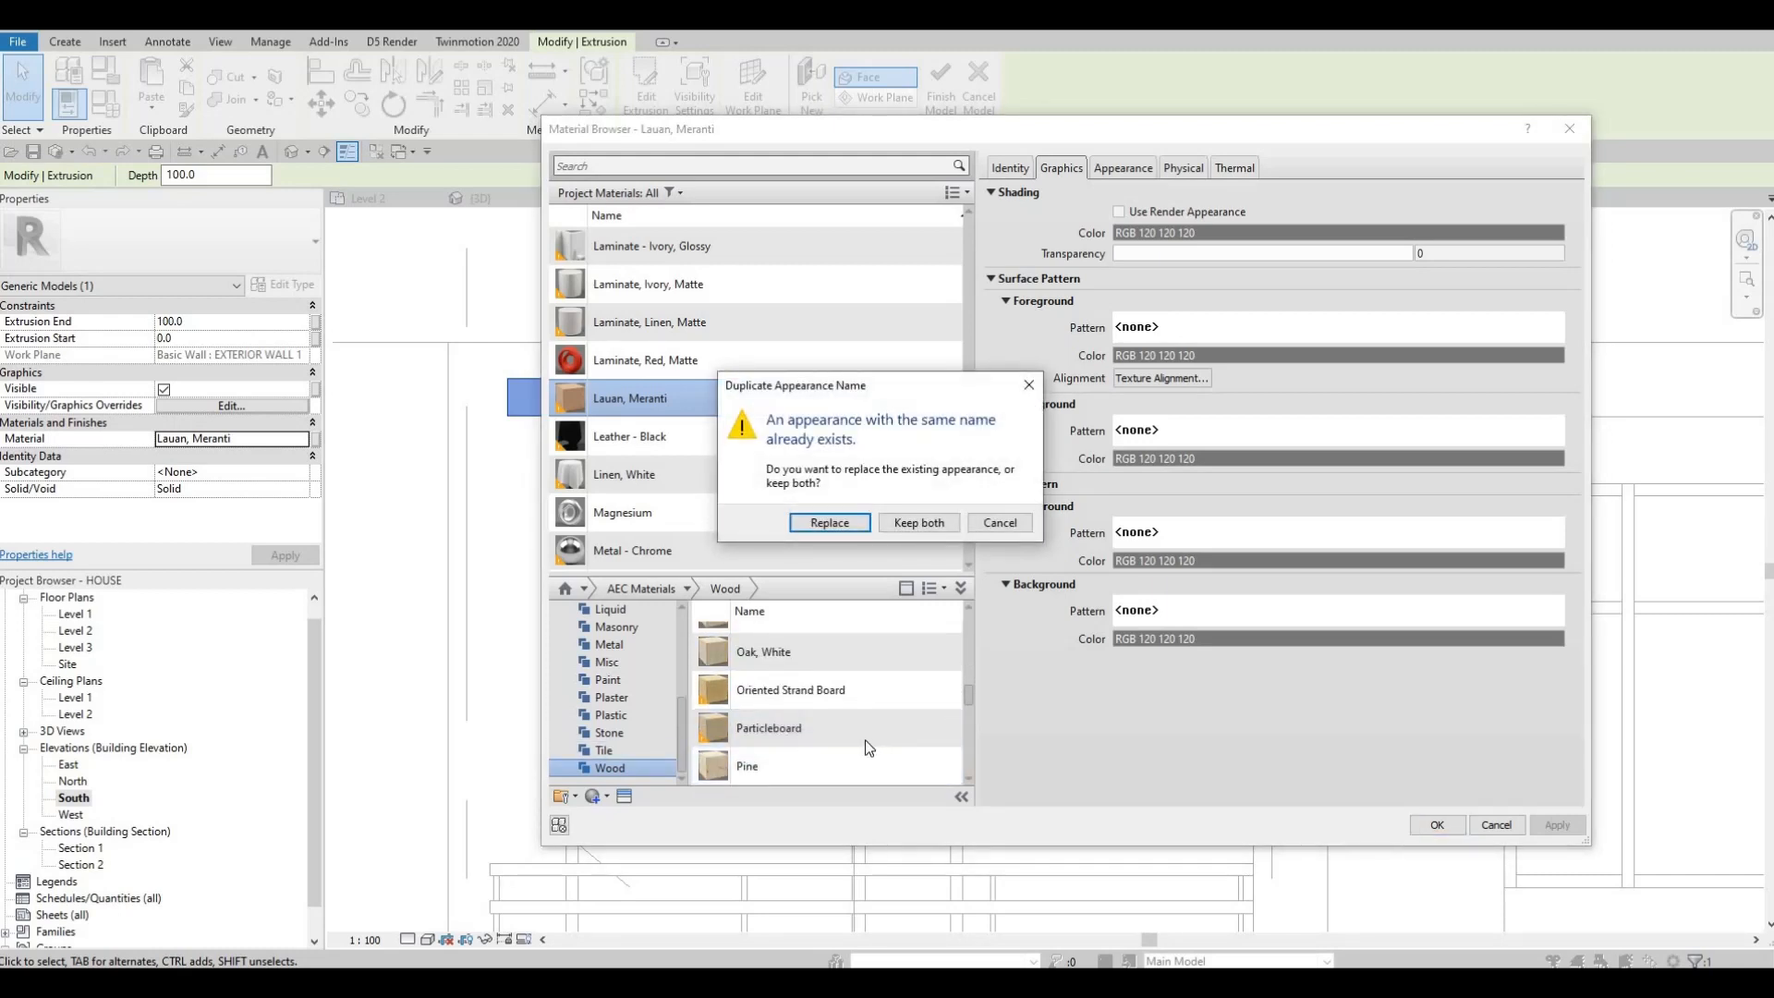
{"action": "key", "text": "Escape"}
{"action": "scroll", "coordinate": [861, 720], "scroll_direction": "up", "scroll_amount": 3}
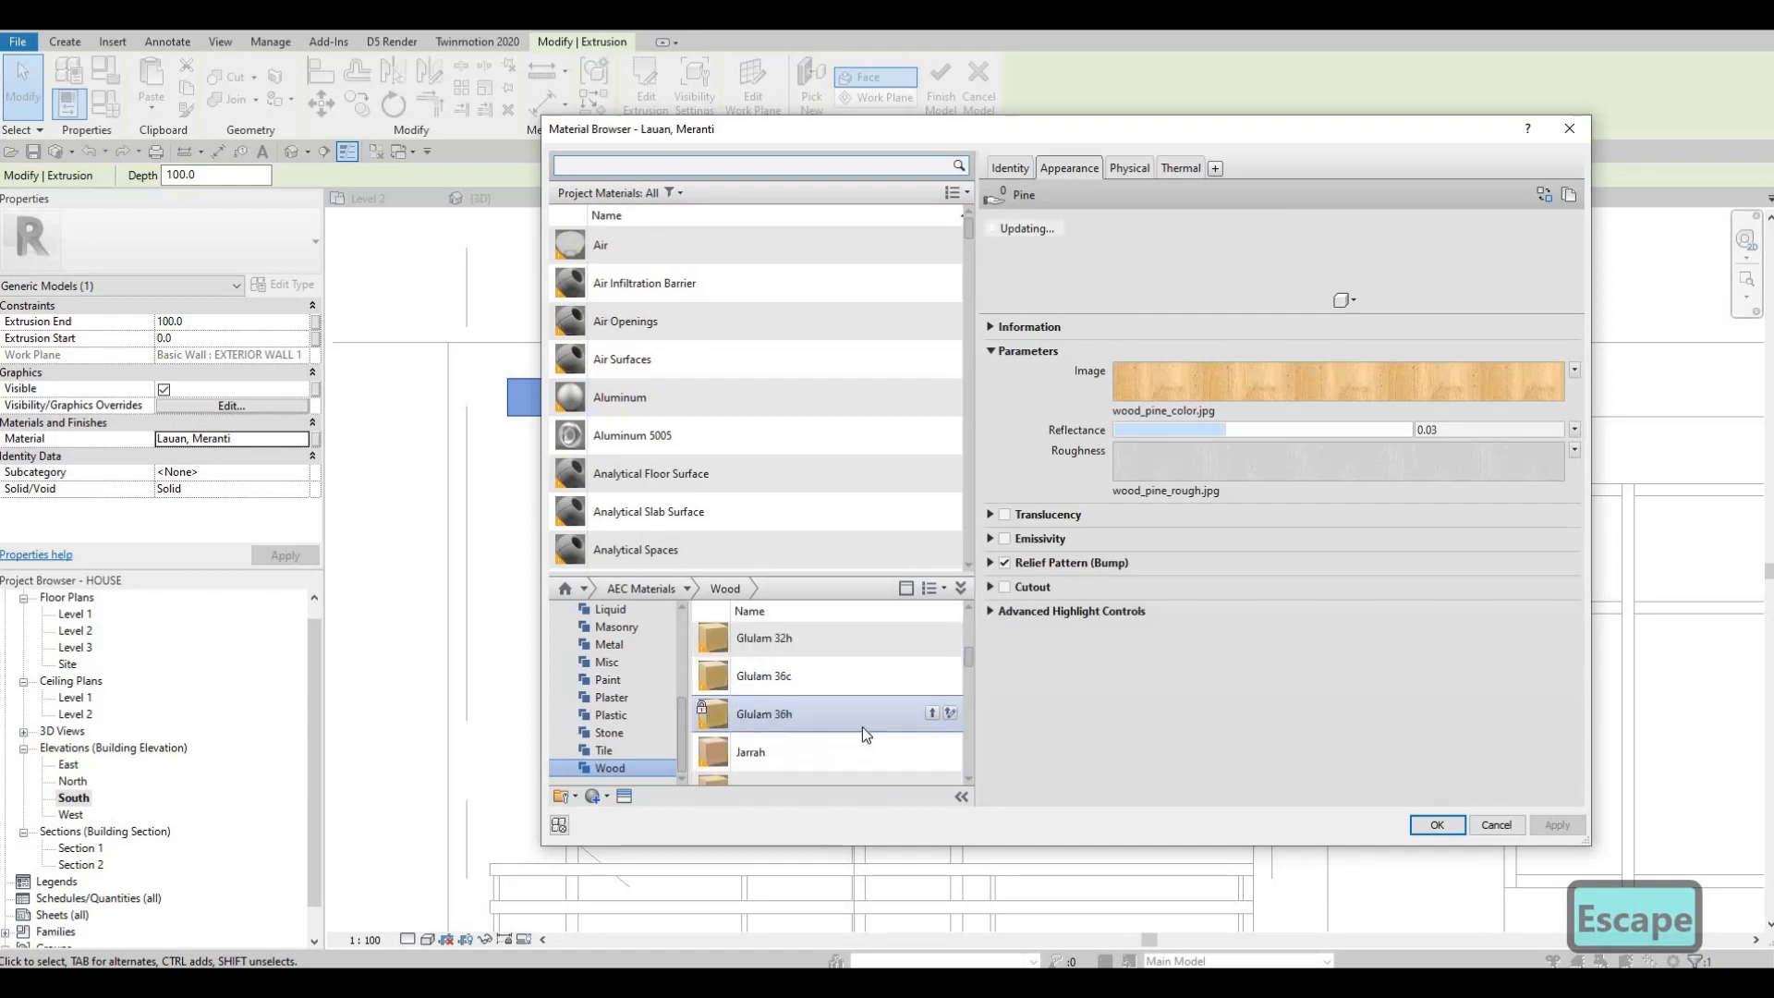
Add Maple from the Wood library to the project materials and assign it to the square extrusions
{"action": "scroll", "coordinate": [862, 726], "scroll_direction": "down", "scroll_amount": 2}
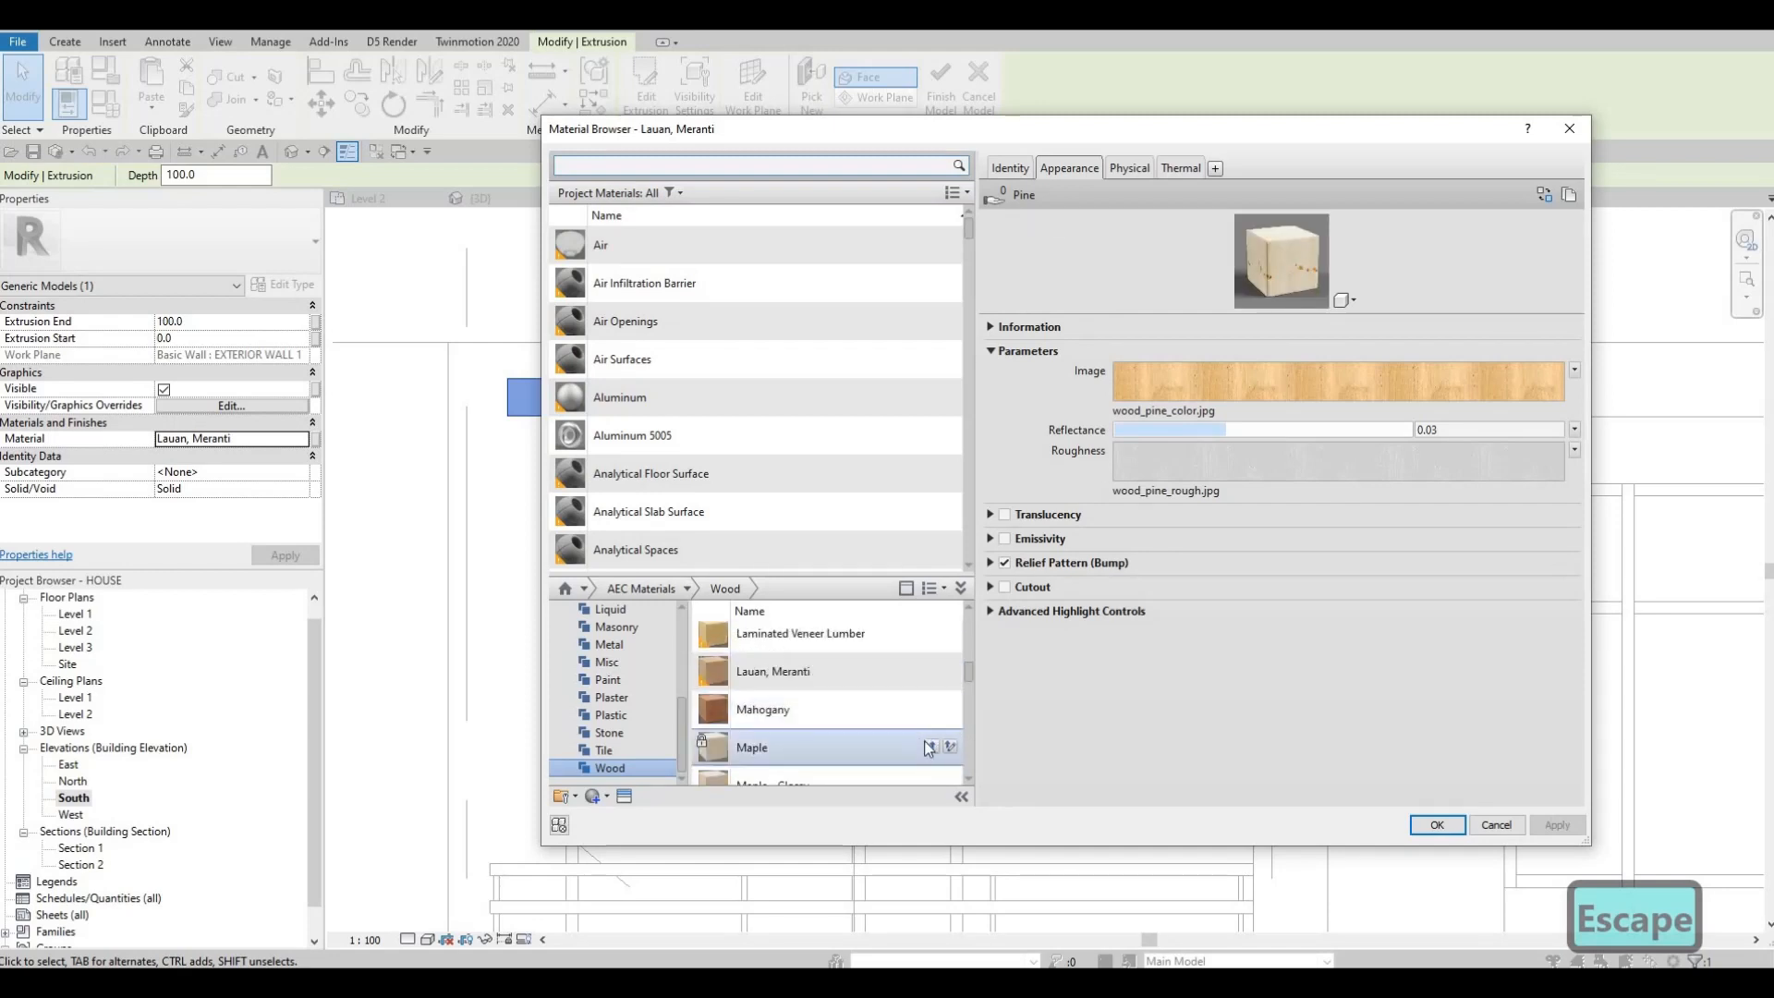
{"action": "left_click", "coordinate": [930, 747]}
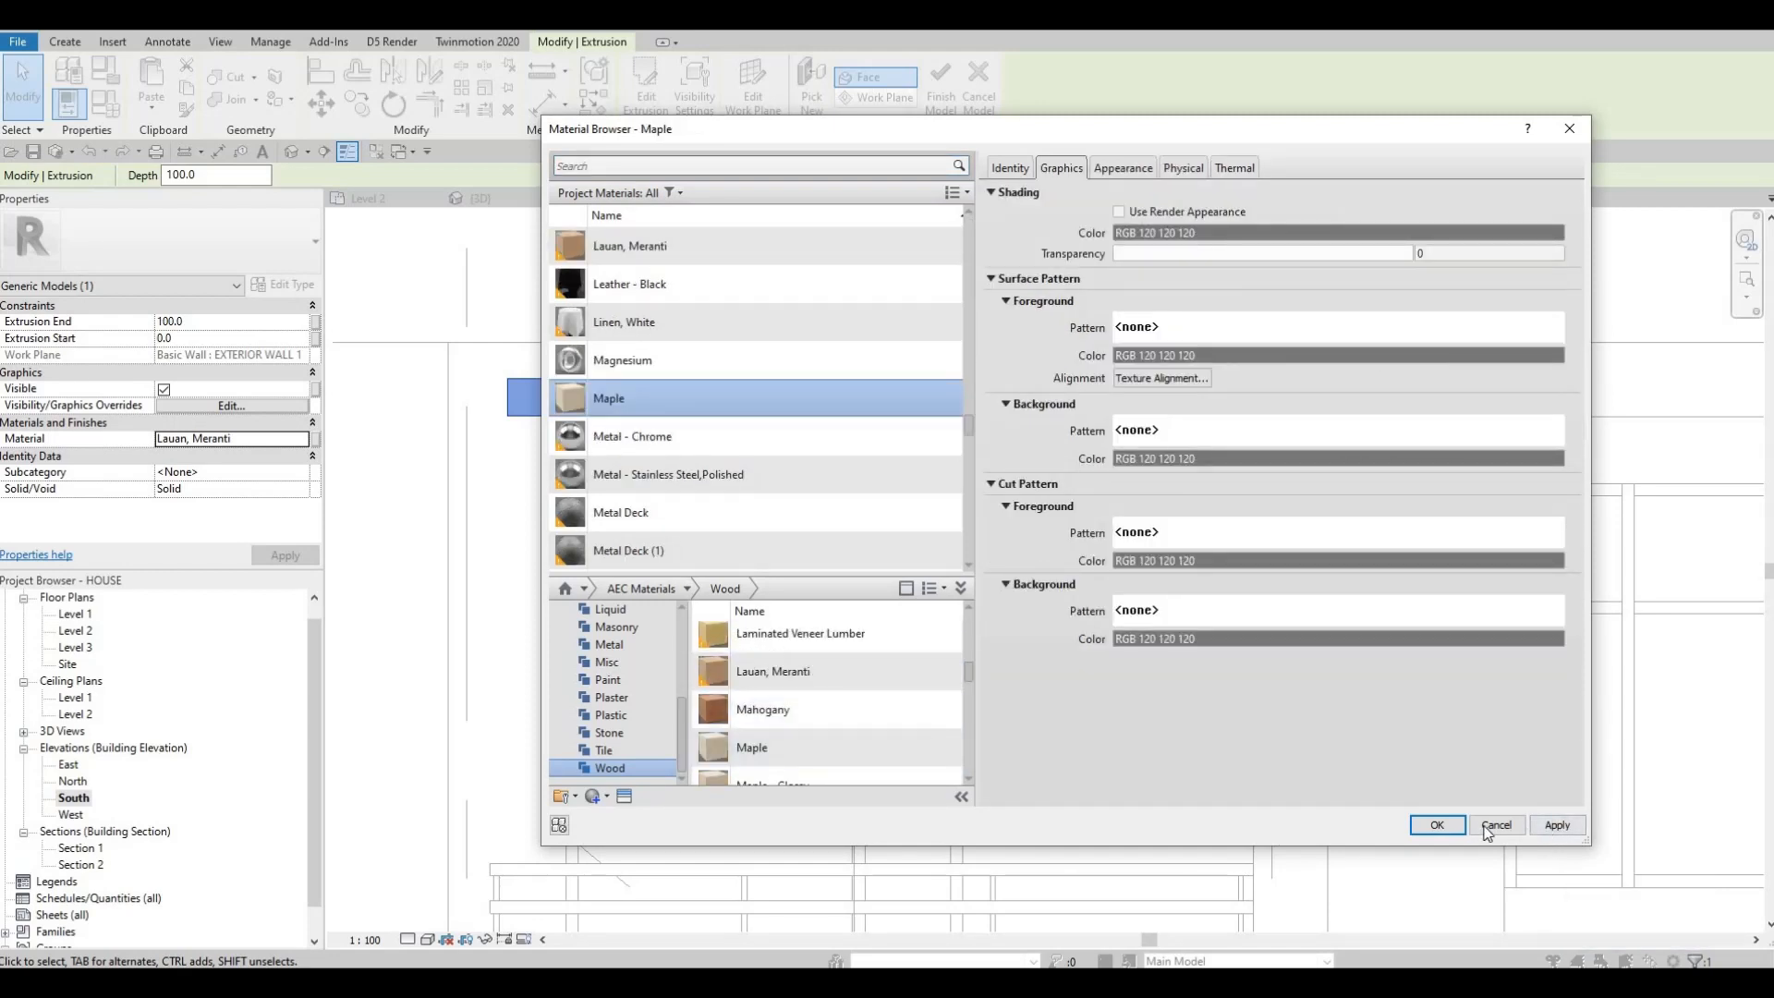
{"action": "left_click", "coordinate": [1437, 824]}
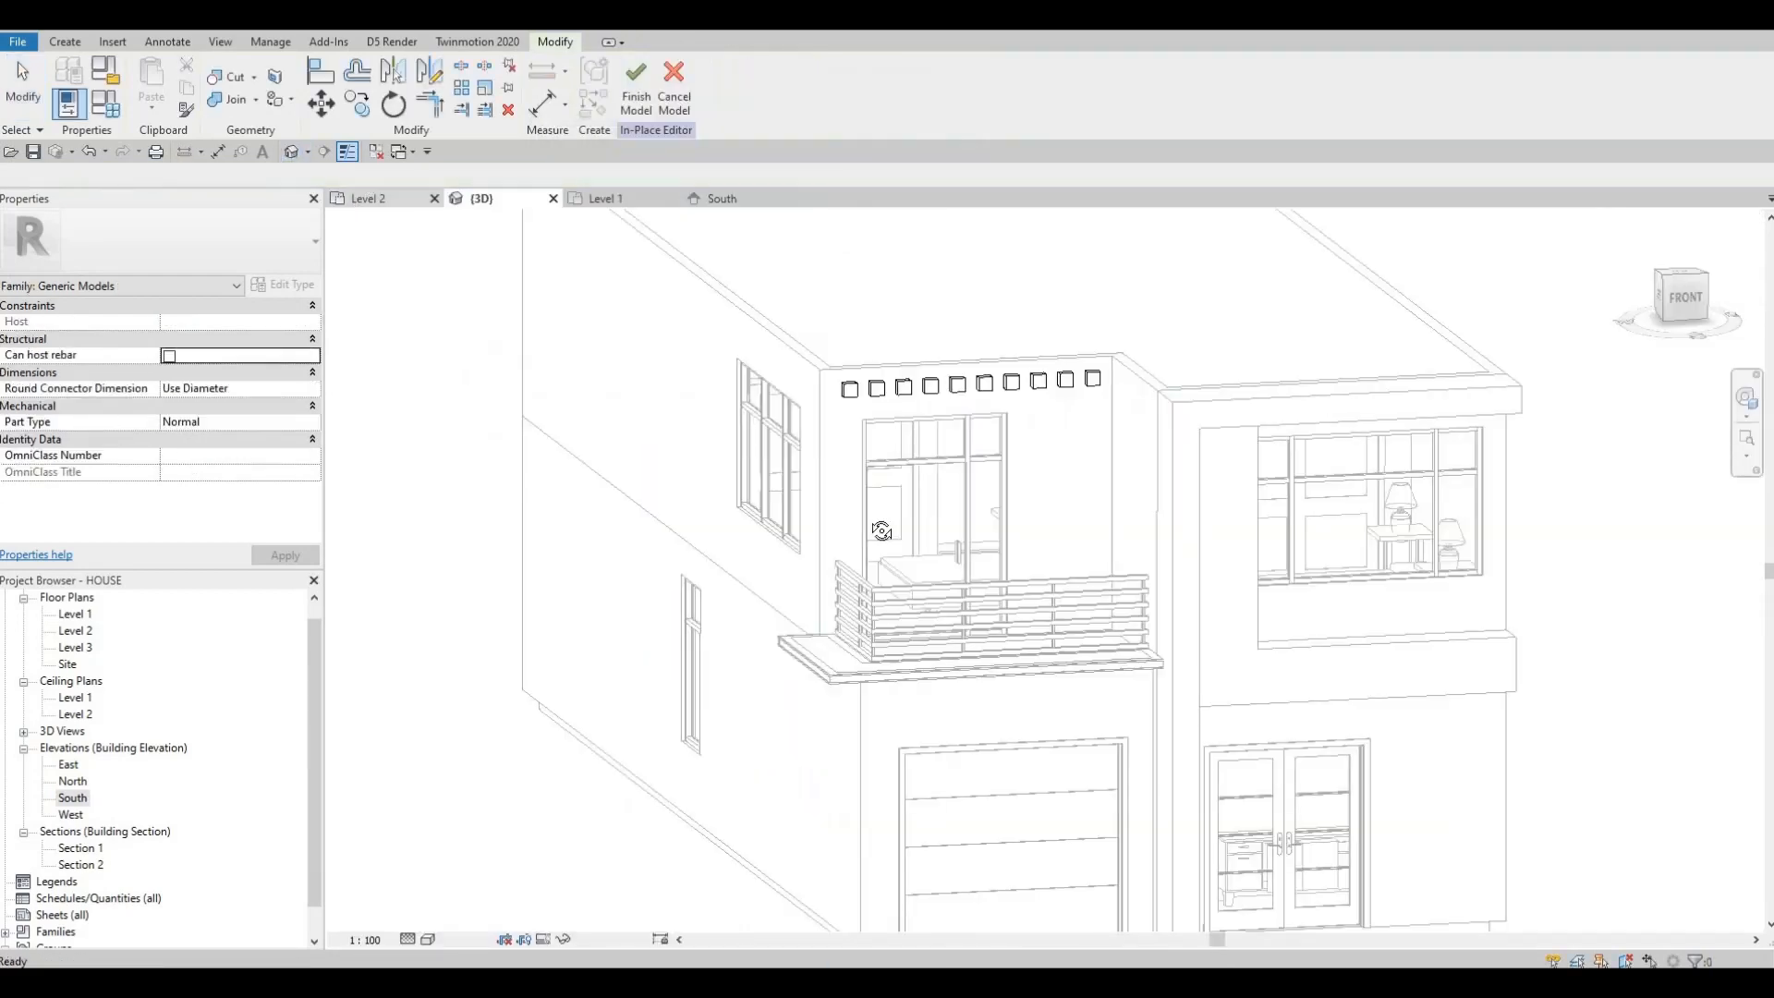
Set the extrusion end of the row of squares to 2000 mm in the 3D view
{"action": "middle_click_drag", "start_coordinate": [962, 475], "coordinate": [952, 451], "text": "shift"}
{"action": "left_click", "coordinate": [957, 453]}
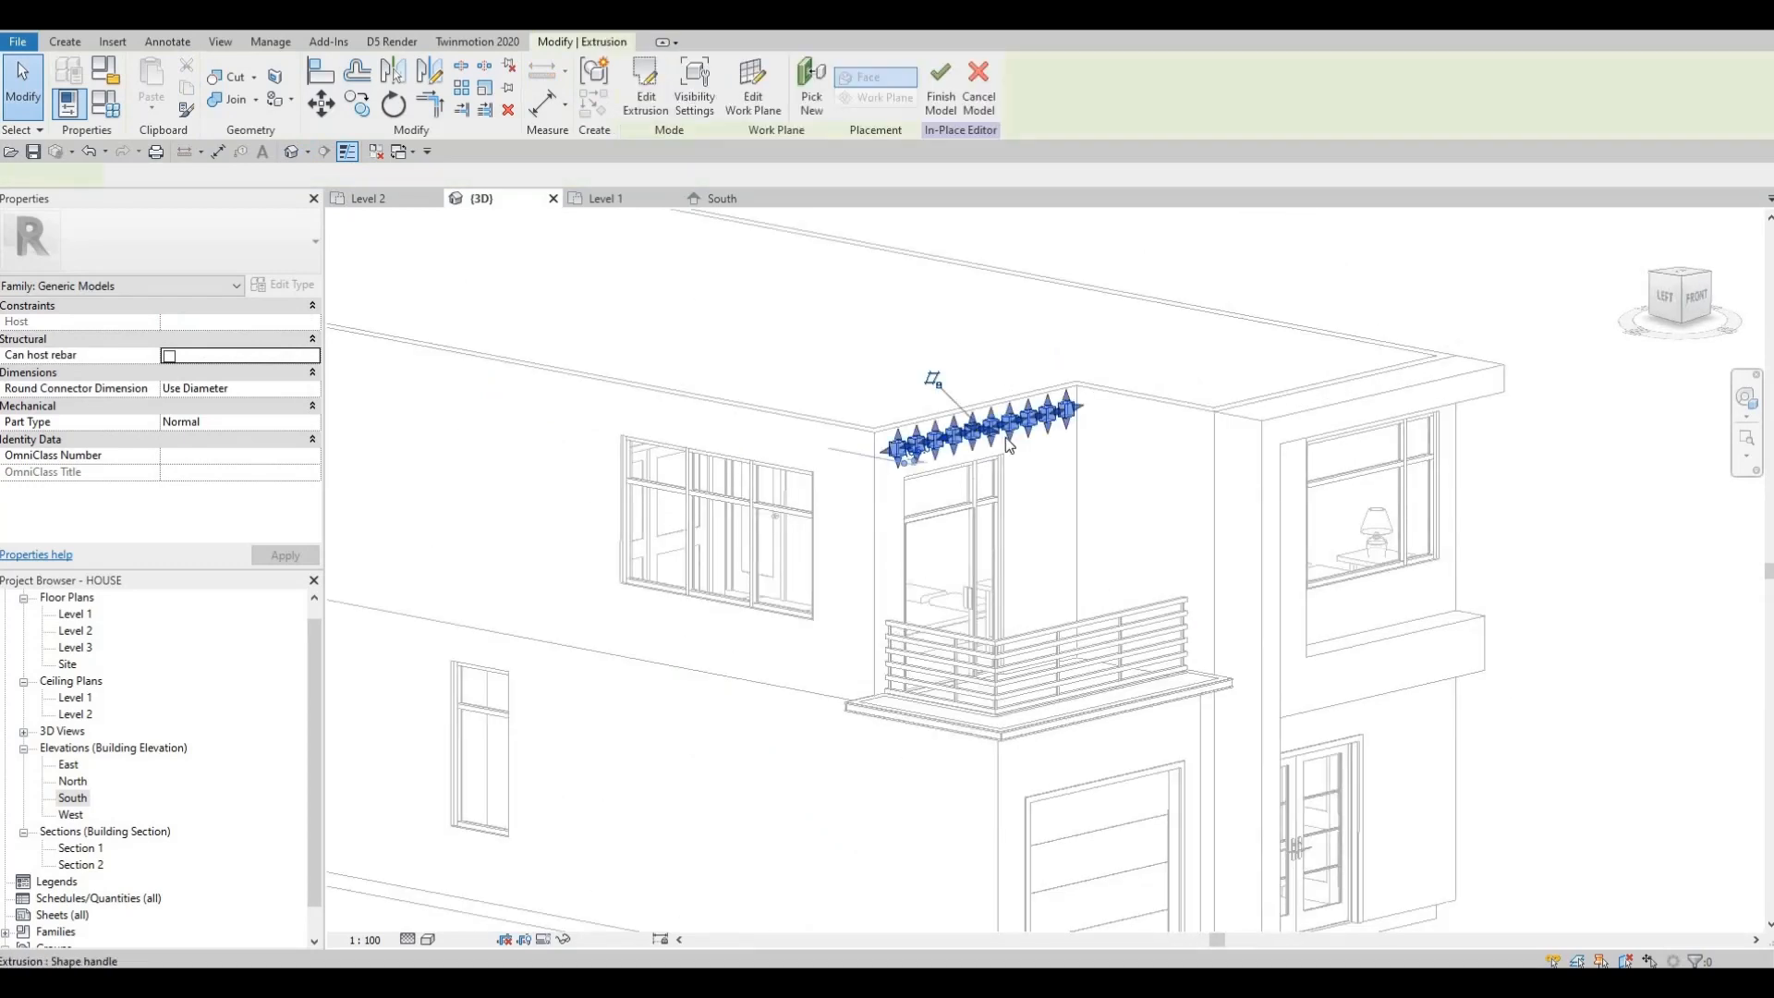
{"action": "left_click", "coordinate": [212, 326]}
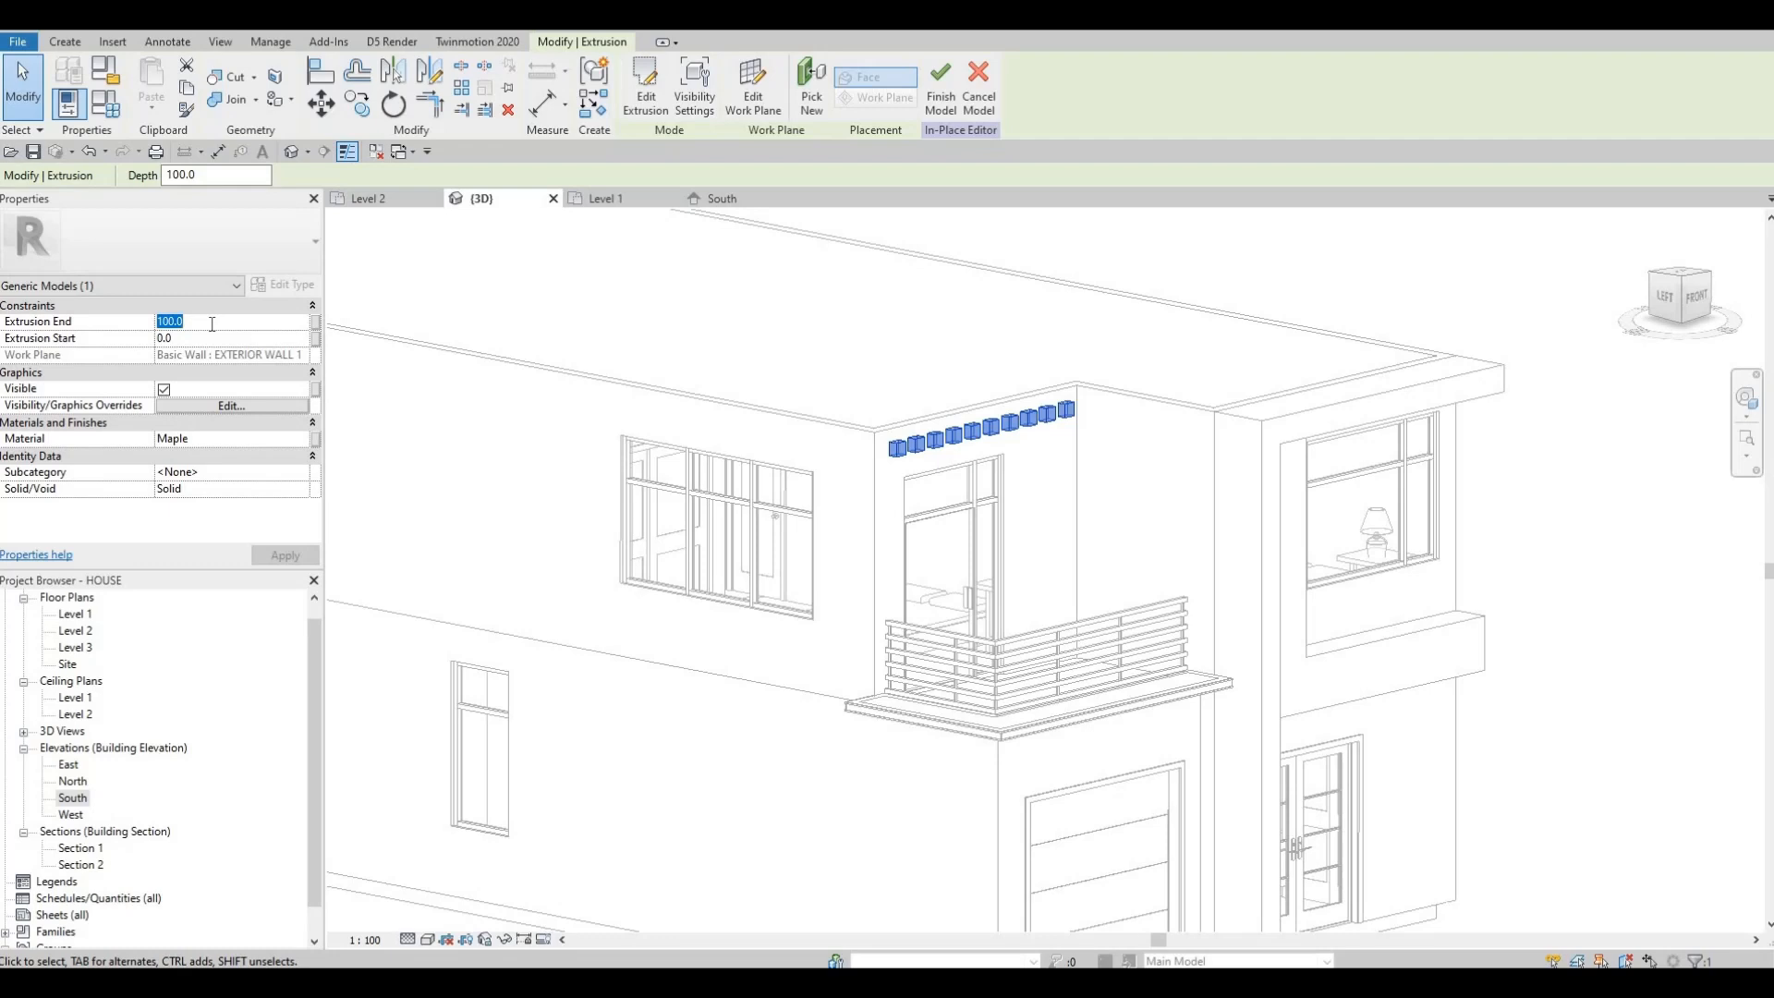
{"action": "type", "text": "2000"}
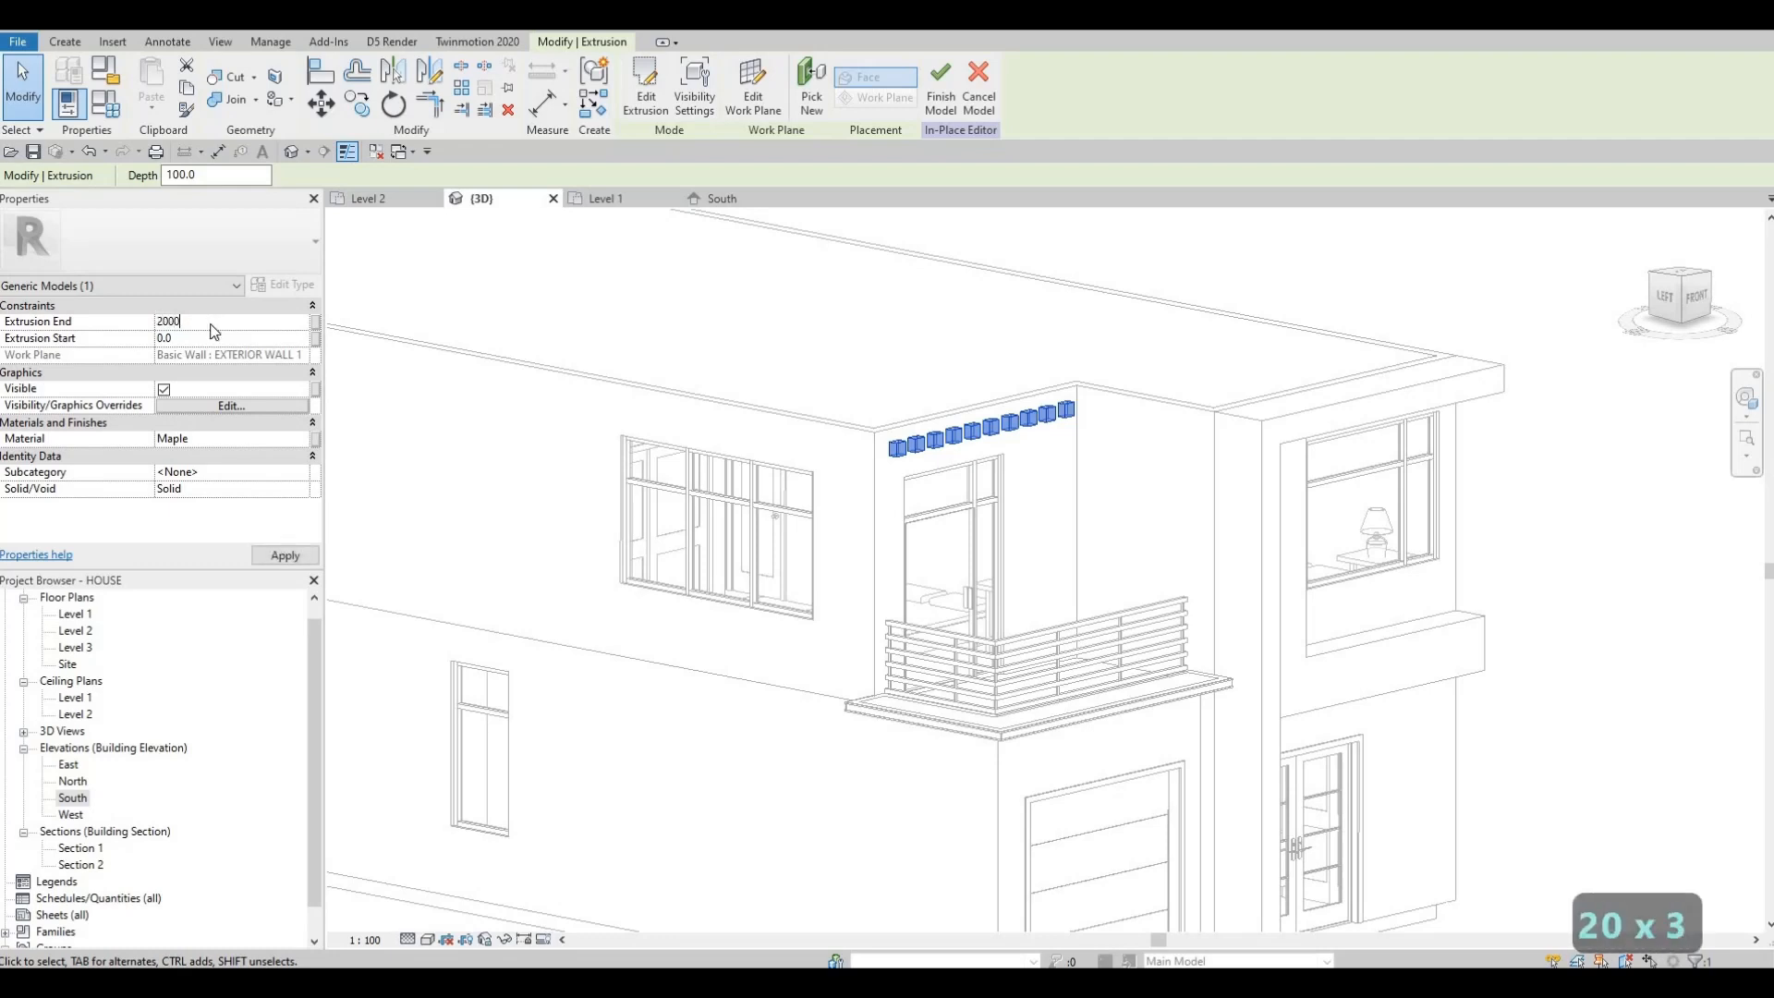
{"action": "key", "text": "Return"}
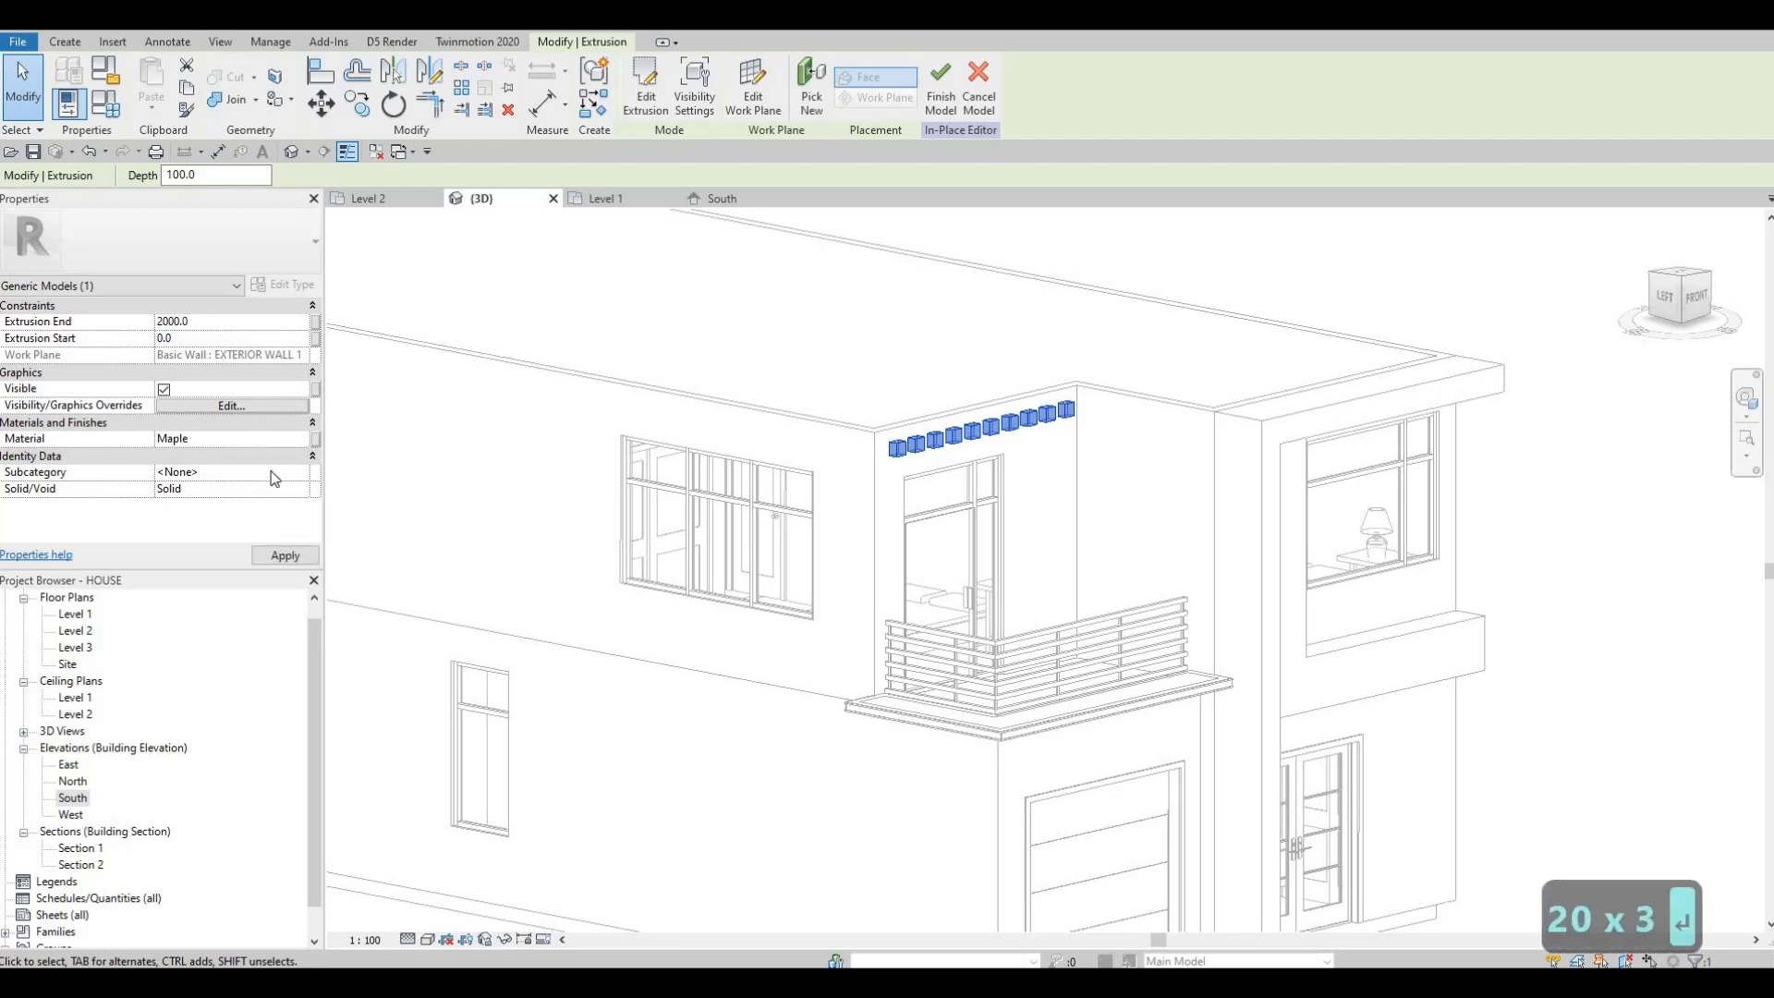
{"action": "left_click", "coordinate": [287, 552]}
Open the West elevation to view the balcony beams from the side
{"action": "middle_click_drag", "start_coordinate": [1072, 522], "coordinate": [1219, 605], "text": "shift"}
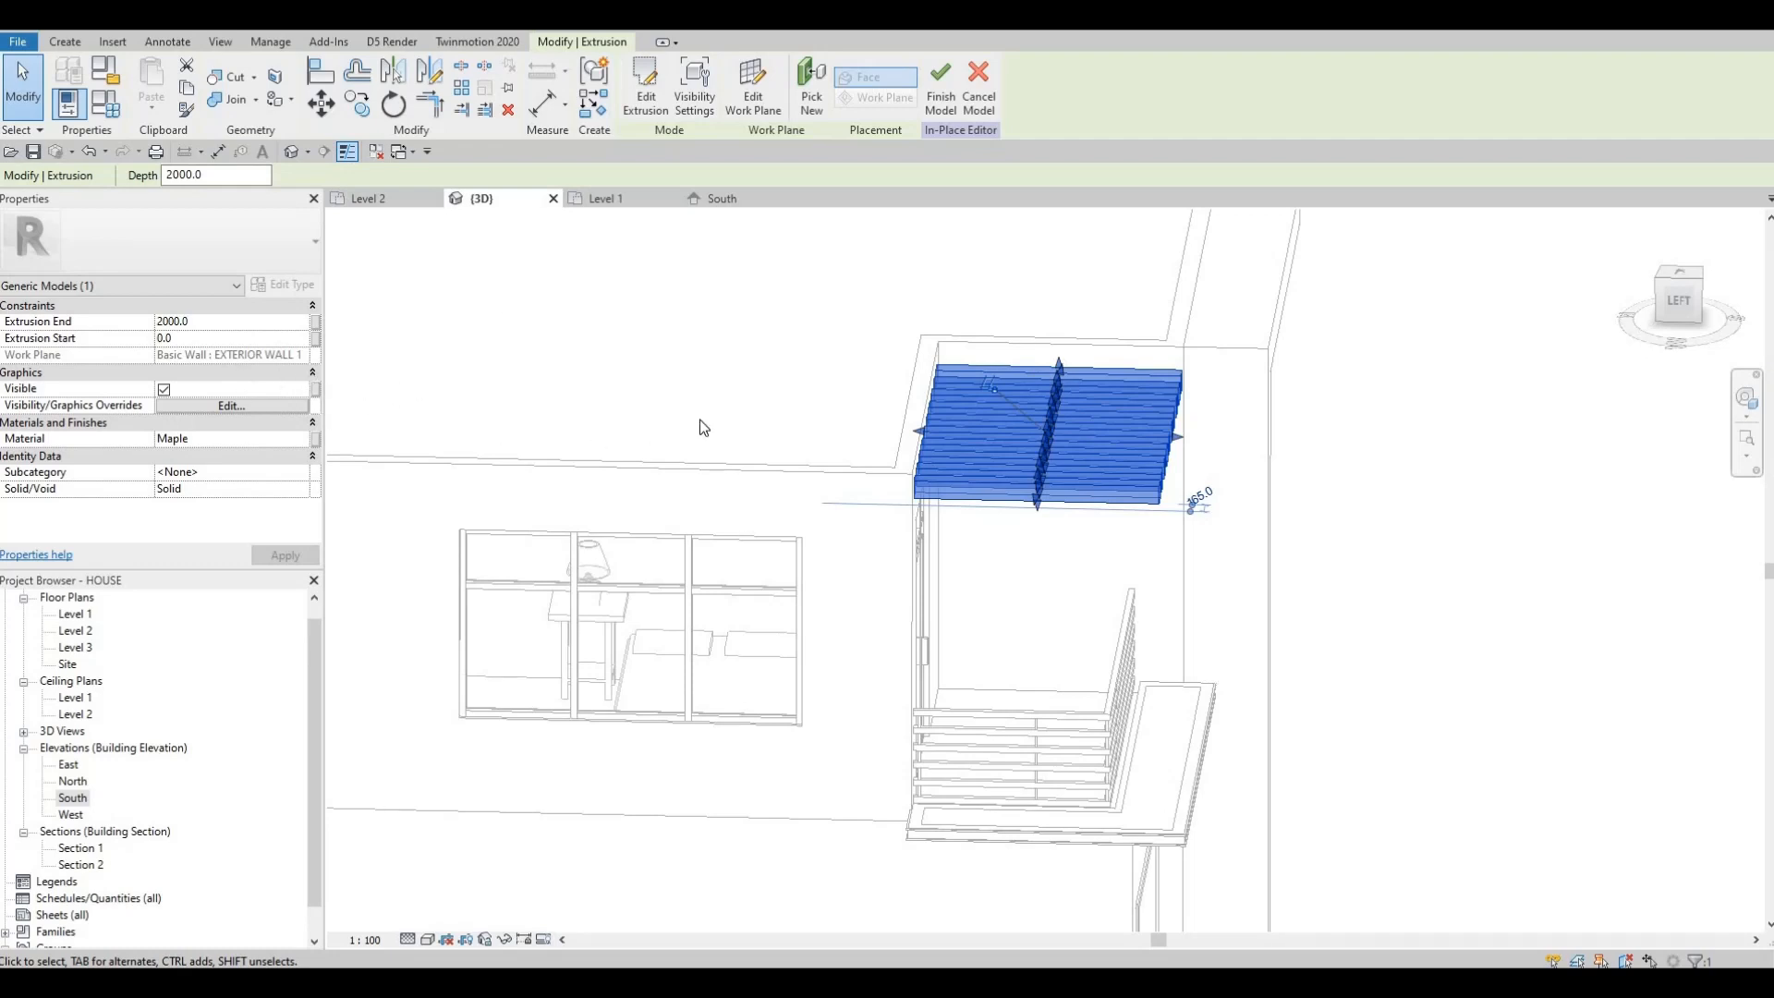
{"action": "middle_click_drag", "start_coordinate": [1049, 429], "coordinate": [985, 425], "text": "shift"}
{"action": "scroll", "coordinate": [1033, 421], "scroll_direction": "up", "scroll_amount": 2}
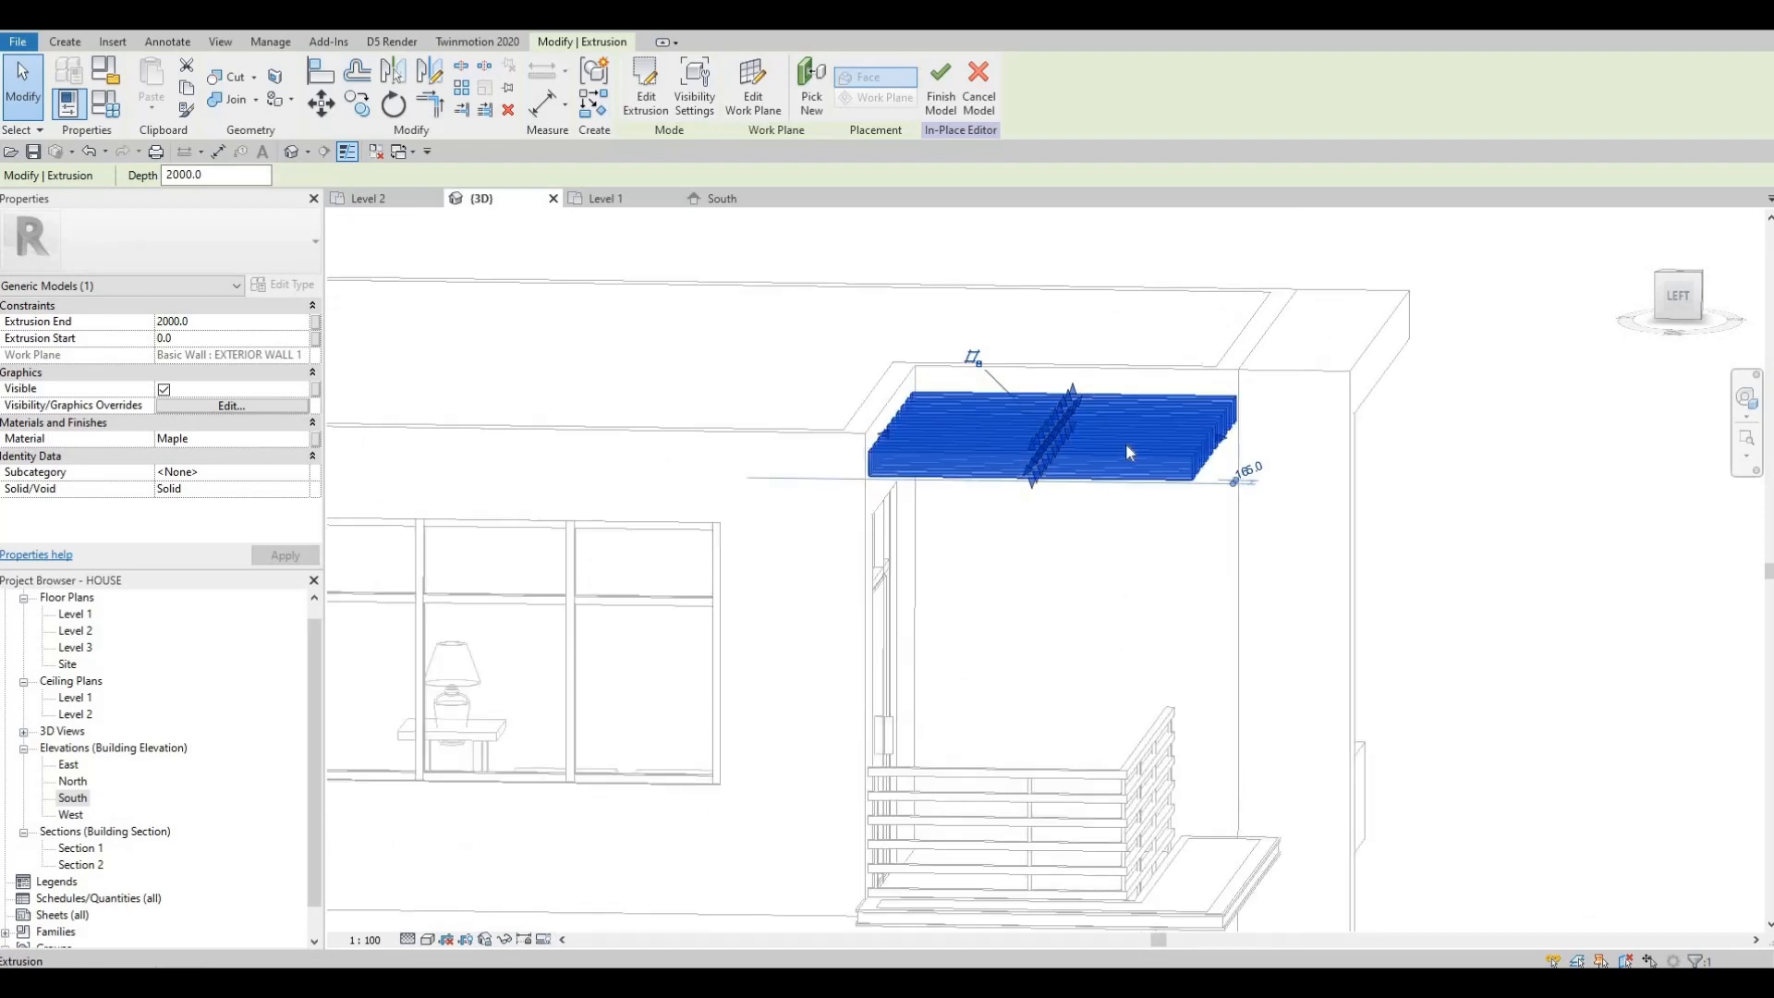
{"action": "middle_click_drag", "start_coordinate": [1161, 472], "coordinate": [1112, 452]}
{"action": "scroll", "coordinate": [1114, 457], "scroll_direction": "up", "scroll_amount": 3}
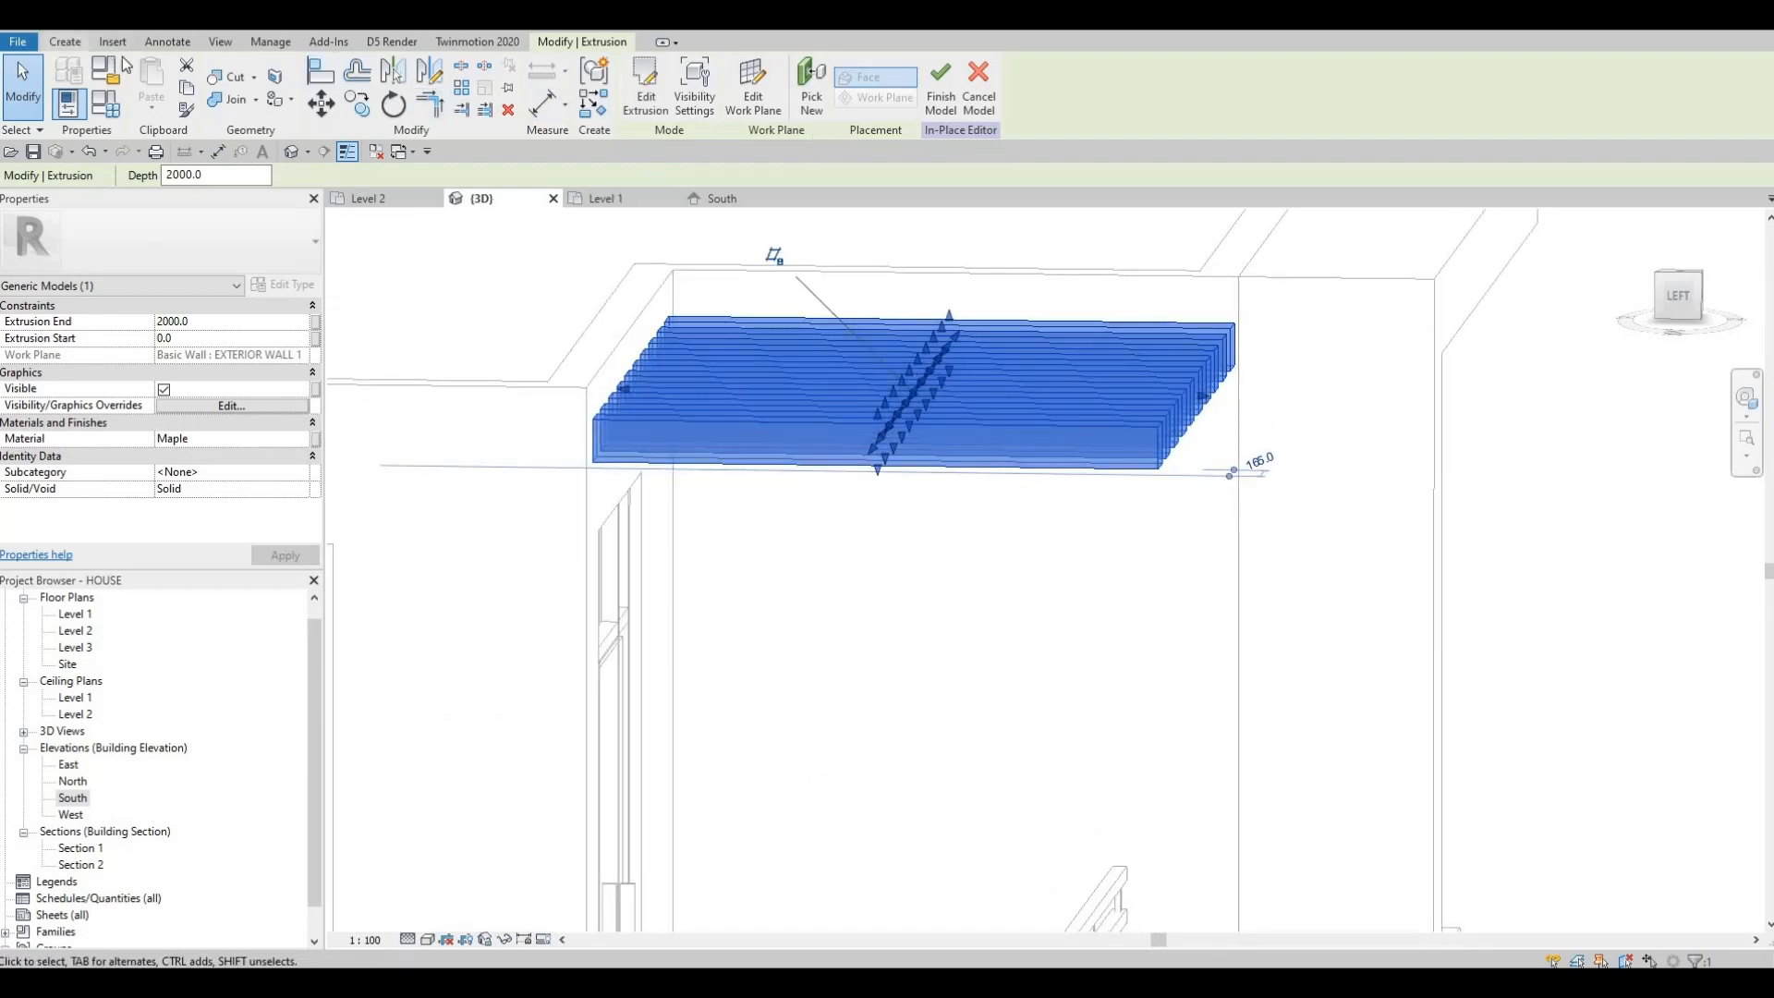
{"action": "left_click", "coordinate": [65, 41]}
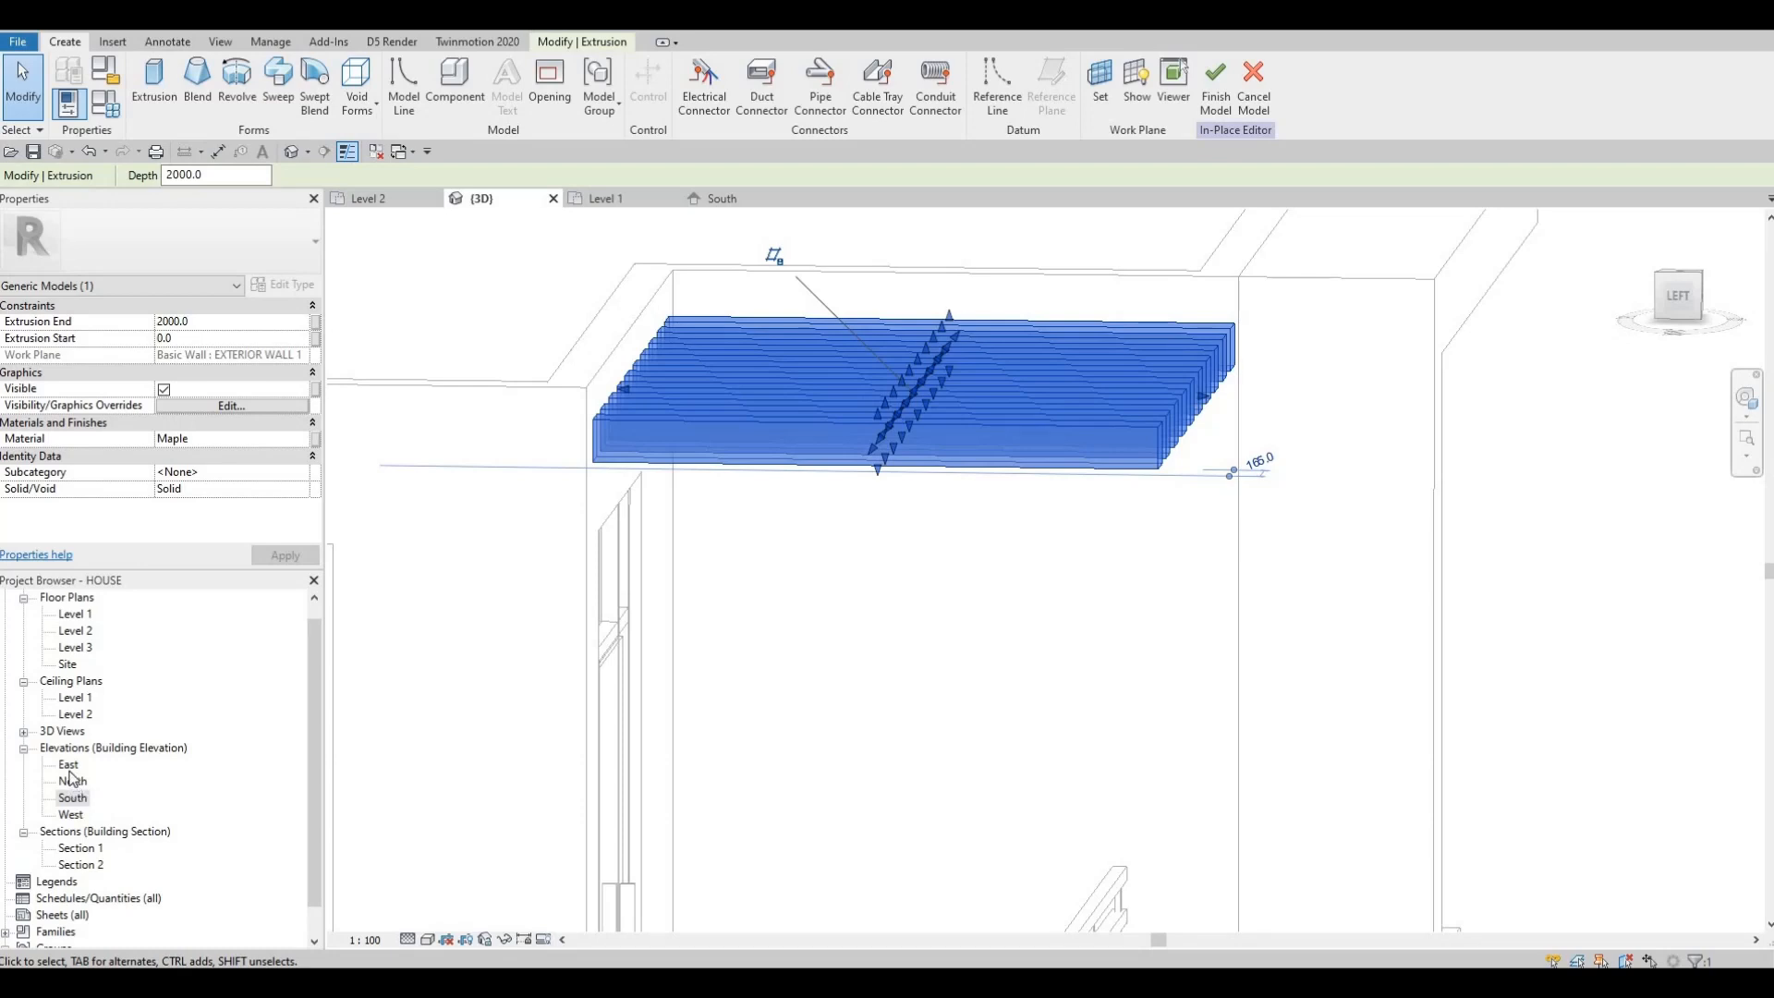
{"action": "double_click", "coordinate": [70, 814]}
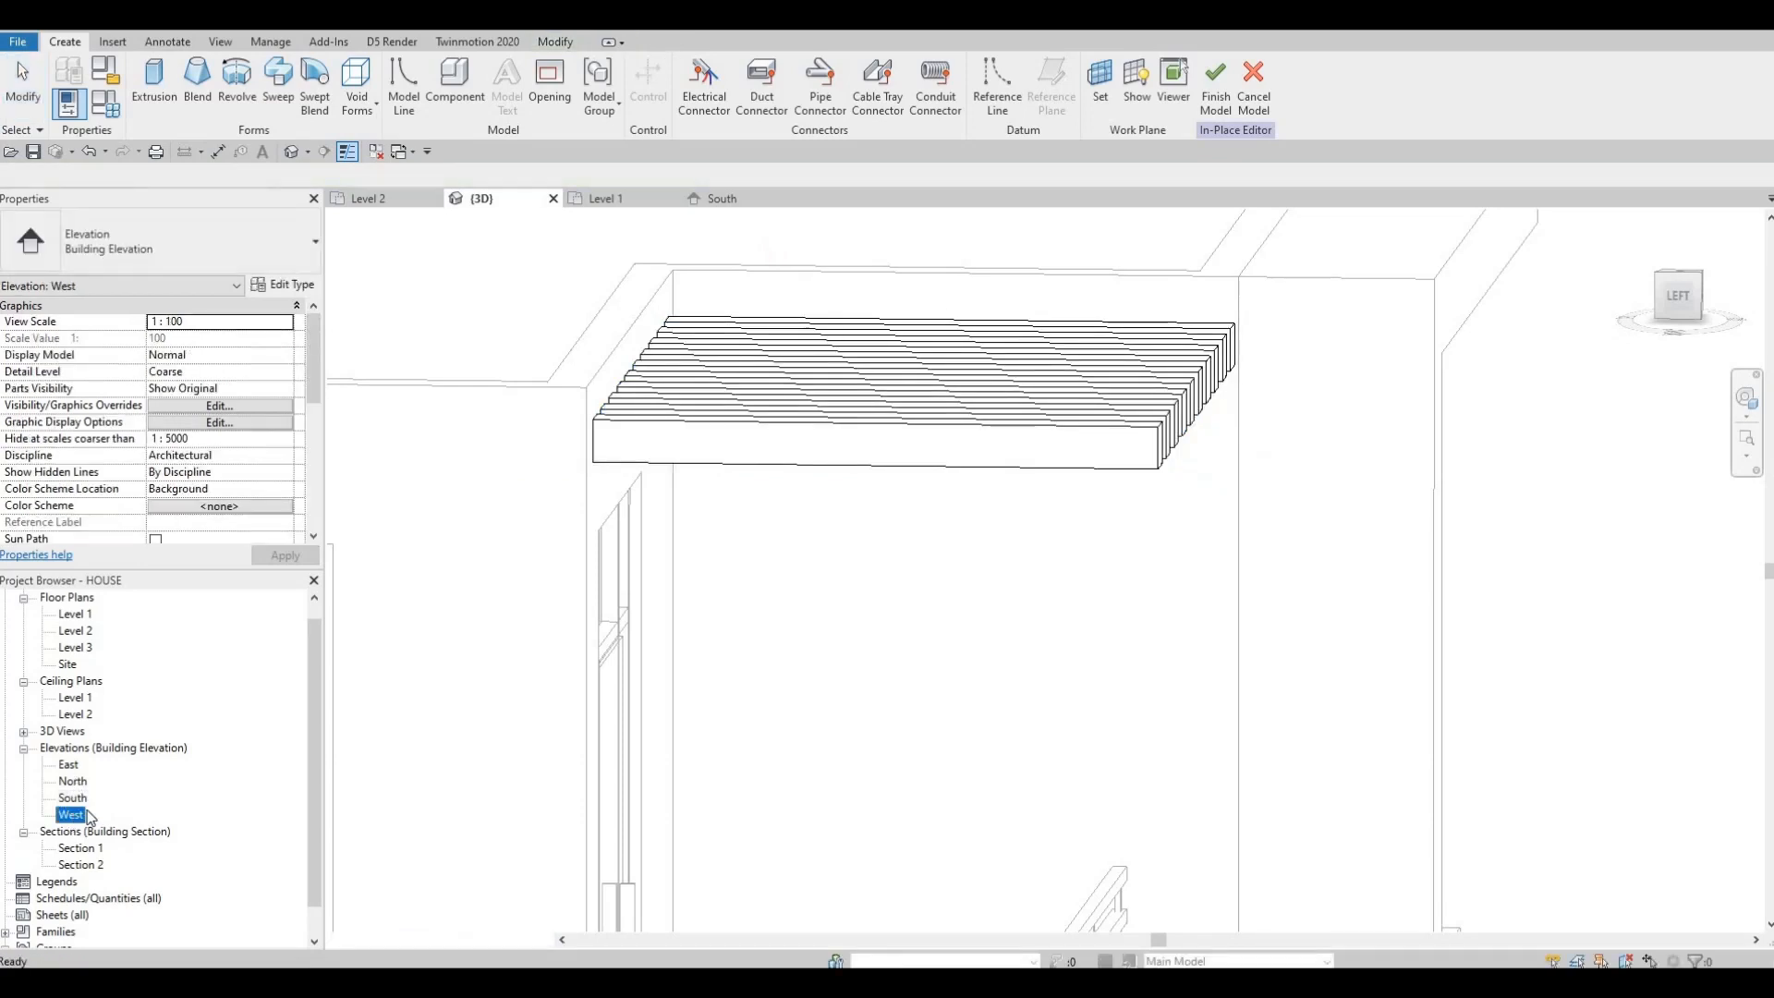
{"action": "scroll", "coordinate": [872, 361], "scroll_direction": "up", "scroll_amount": 5}
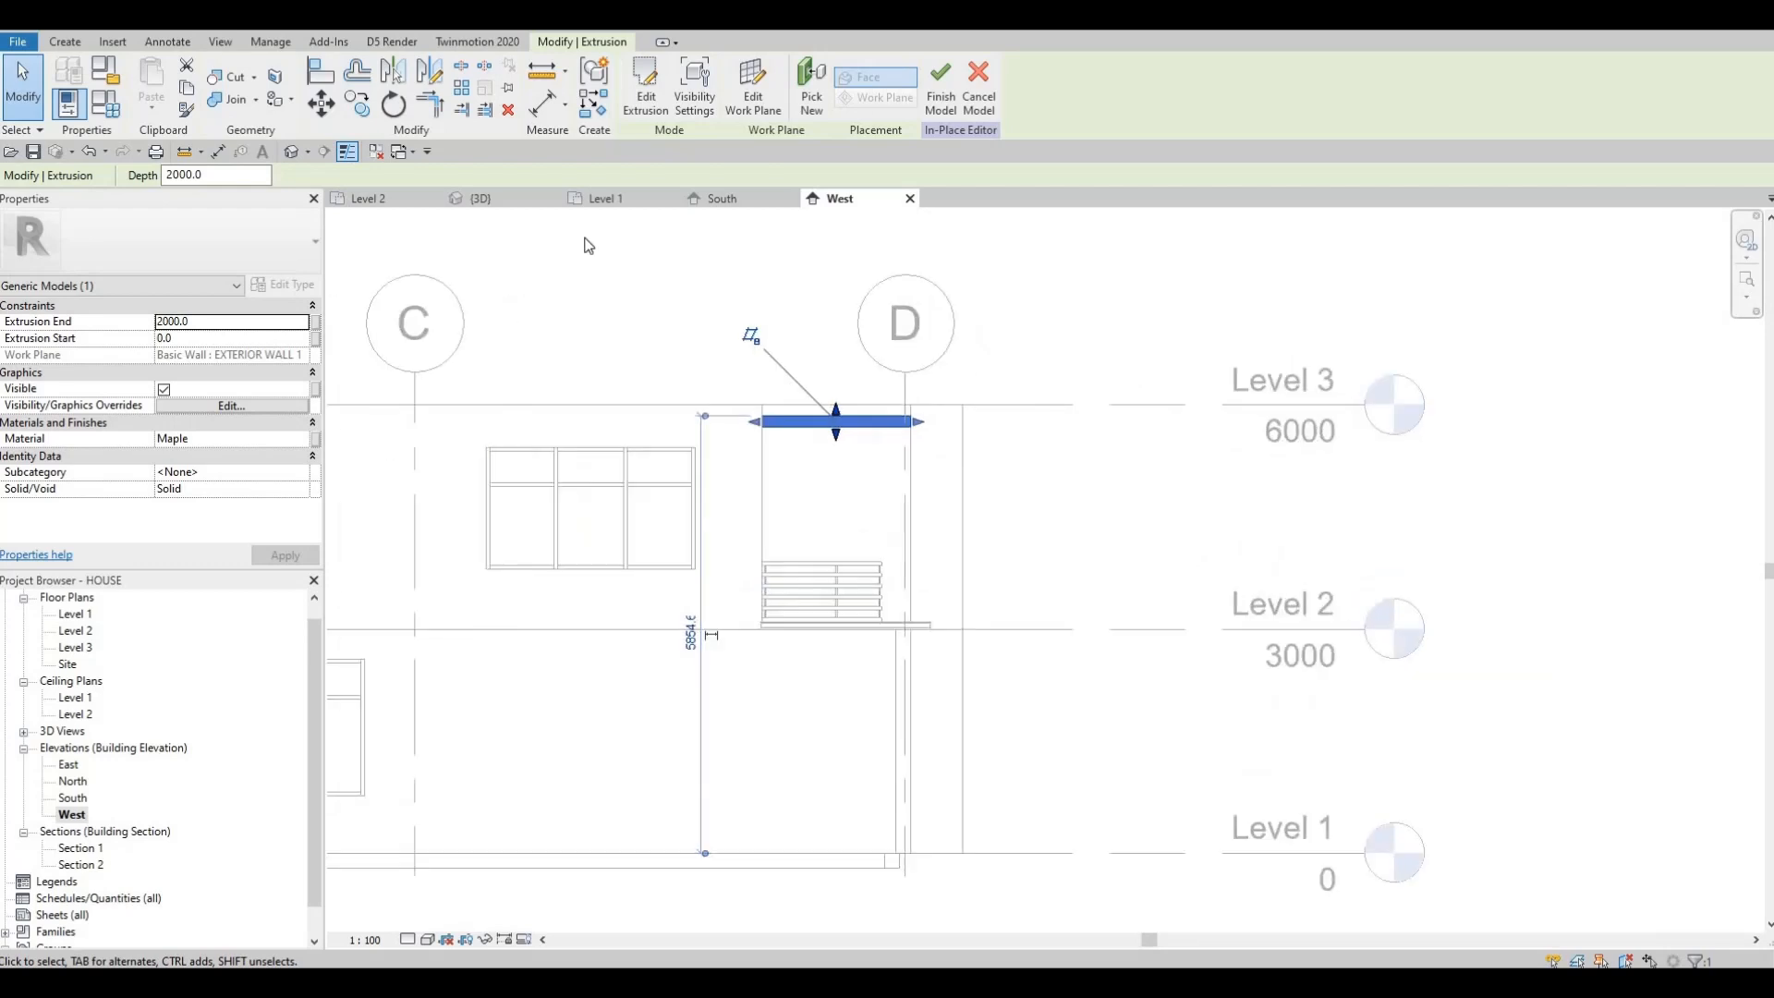
Start a void extrusion in the in-place model, picking the exterior wall in the West elevation as its work plane
{"action": "left_click", "coordinate": [61, 42]}
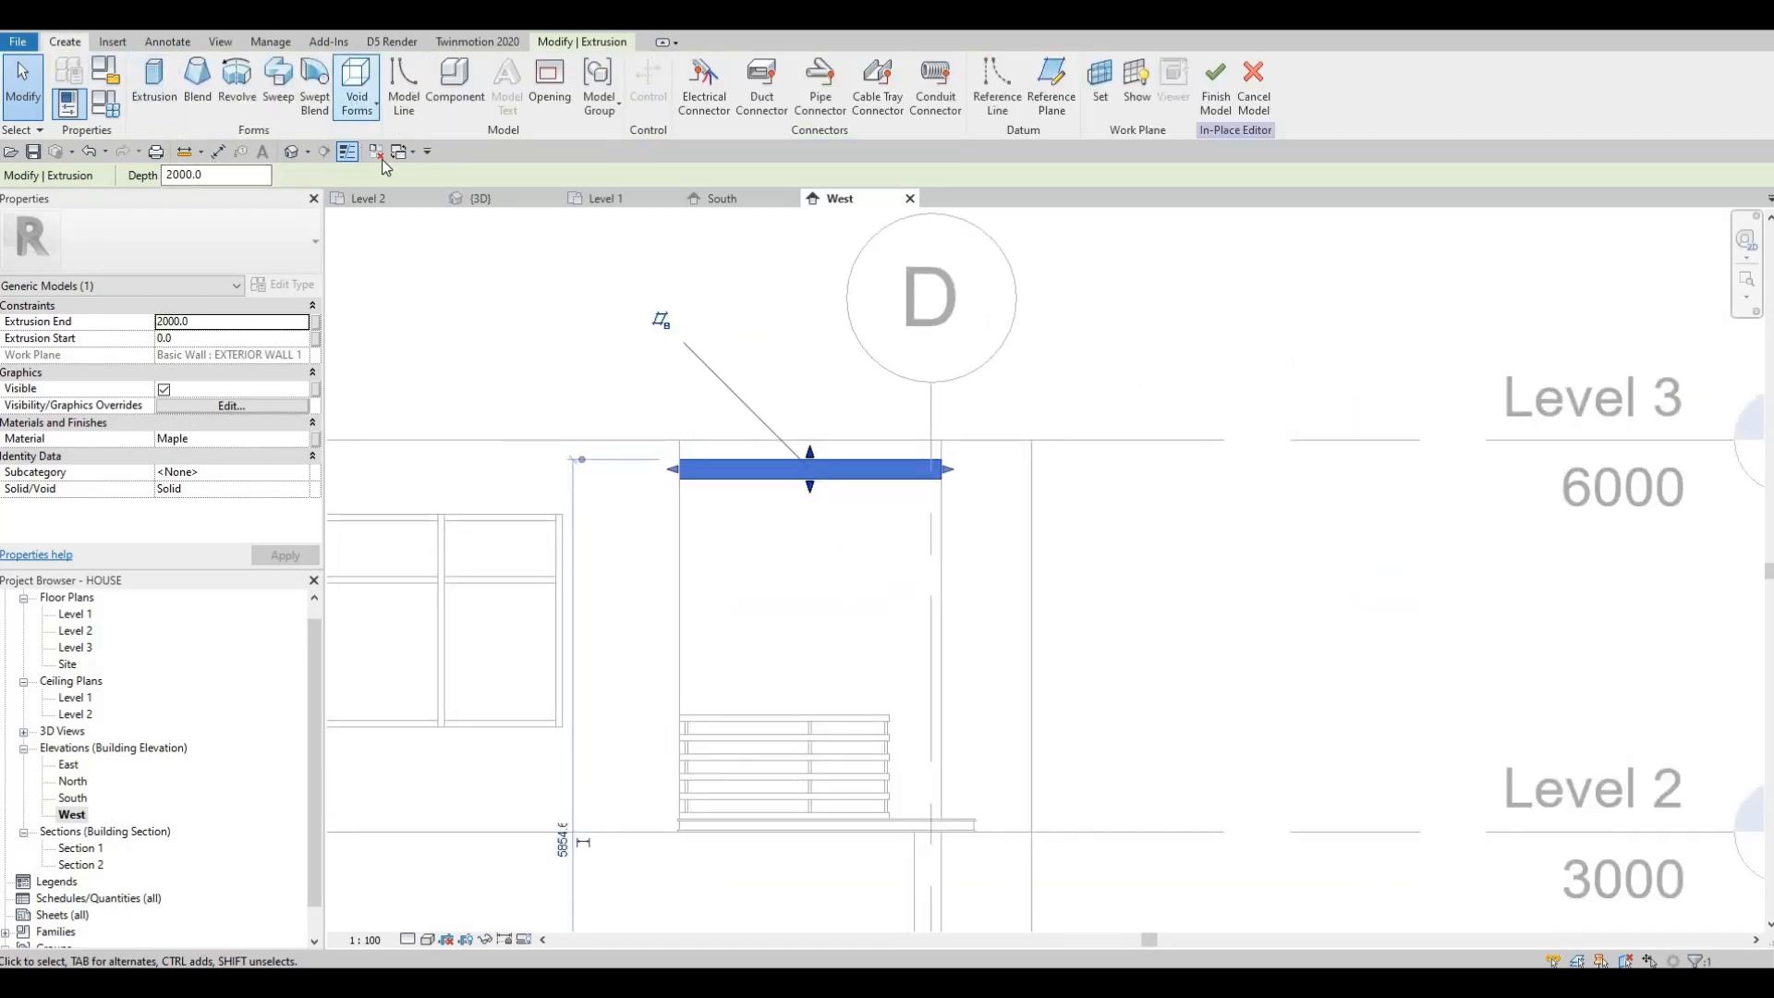
{"action": "left_click", "coordinate": [355, 101]}
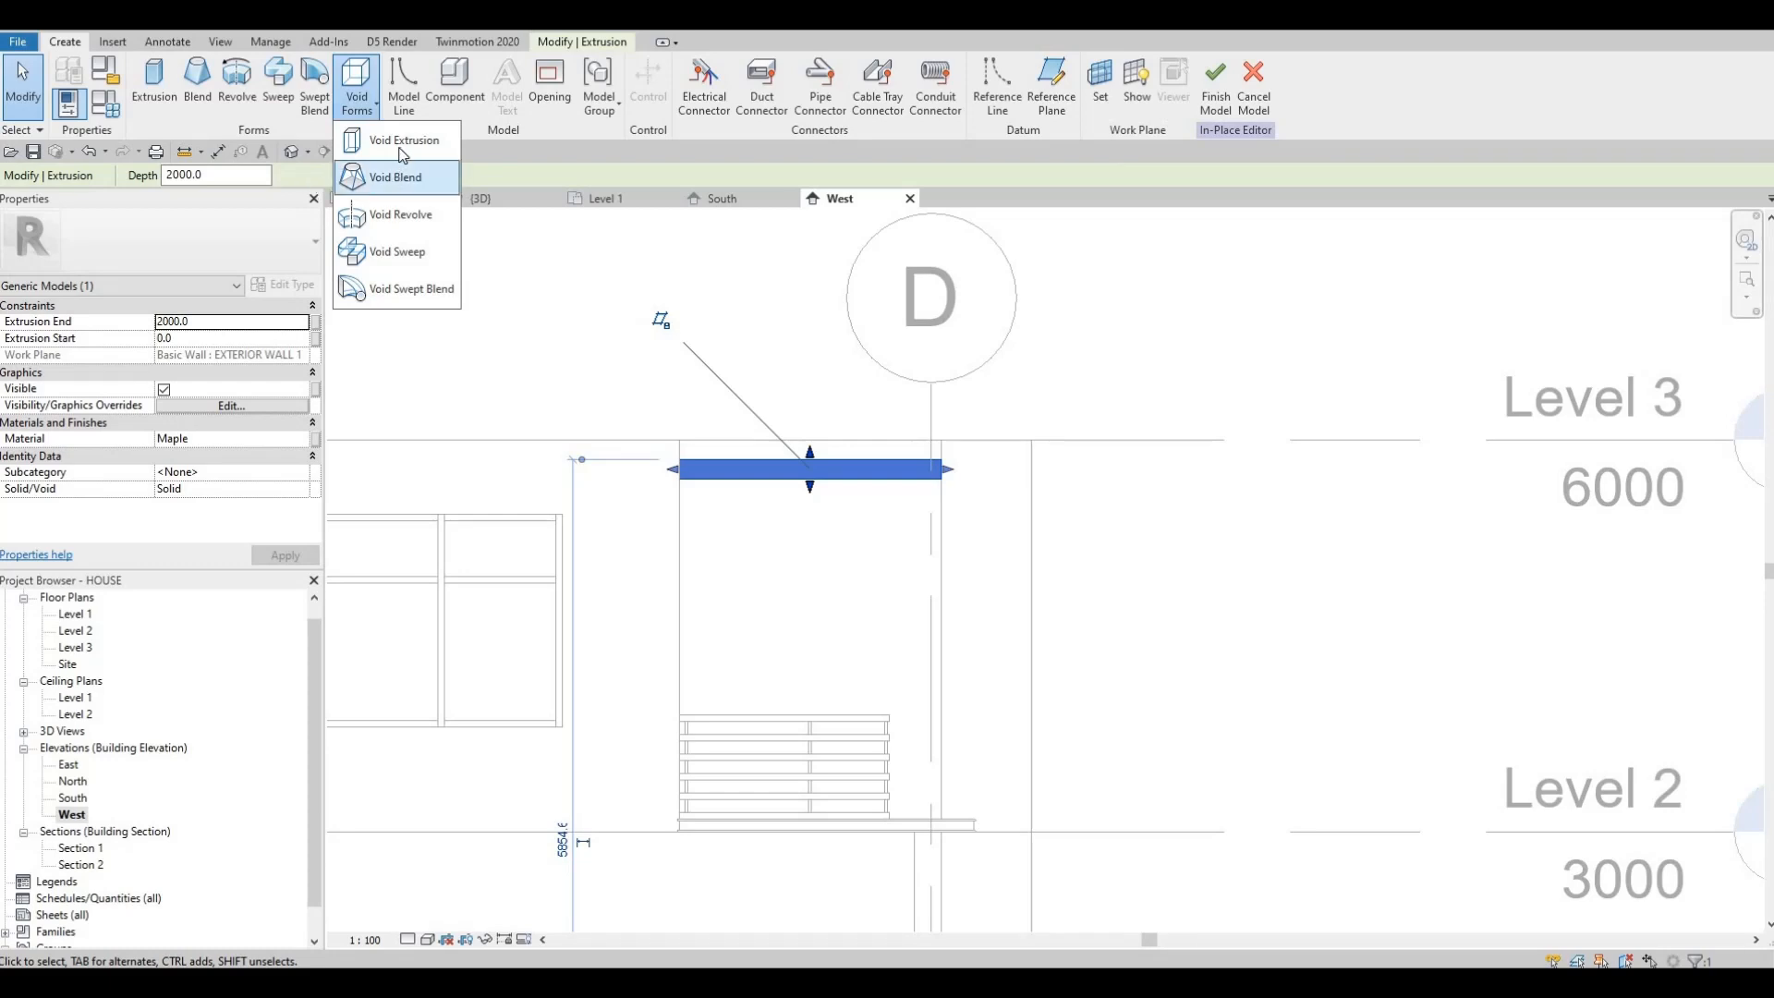
{"action": "left_click", "coordinate": [401, 148]}
{"action": "left_click", "coordinate": [838, 607]}
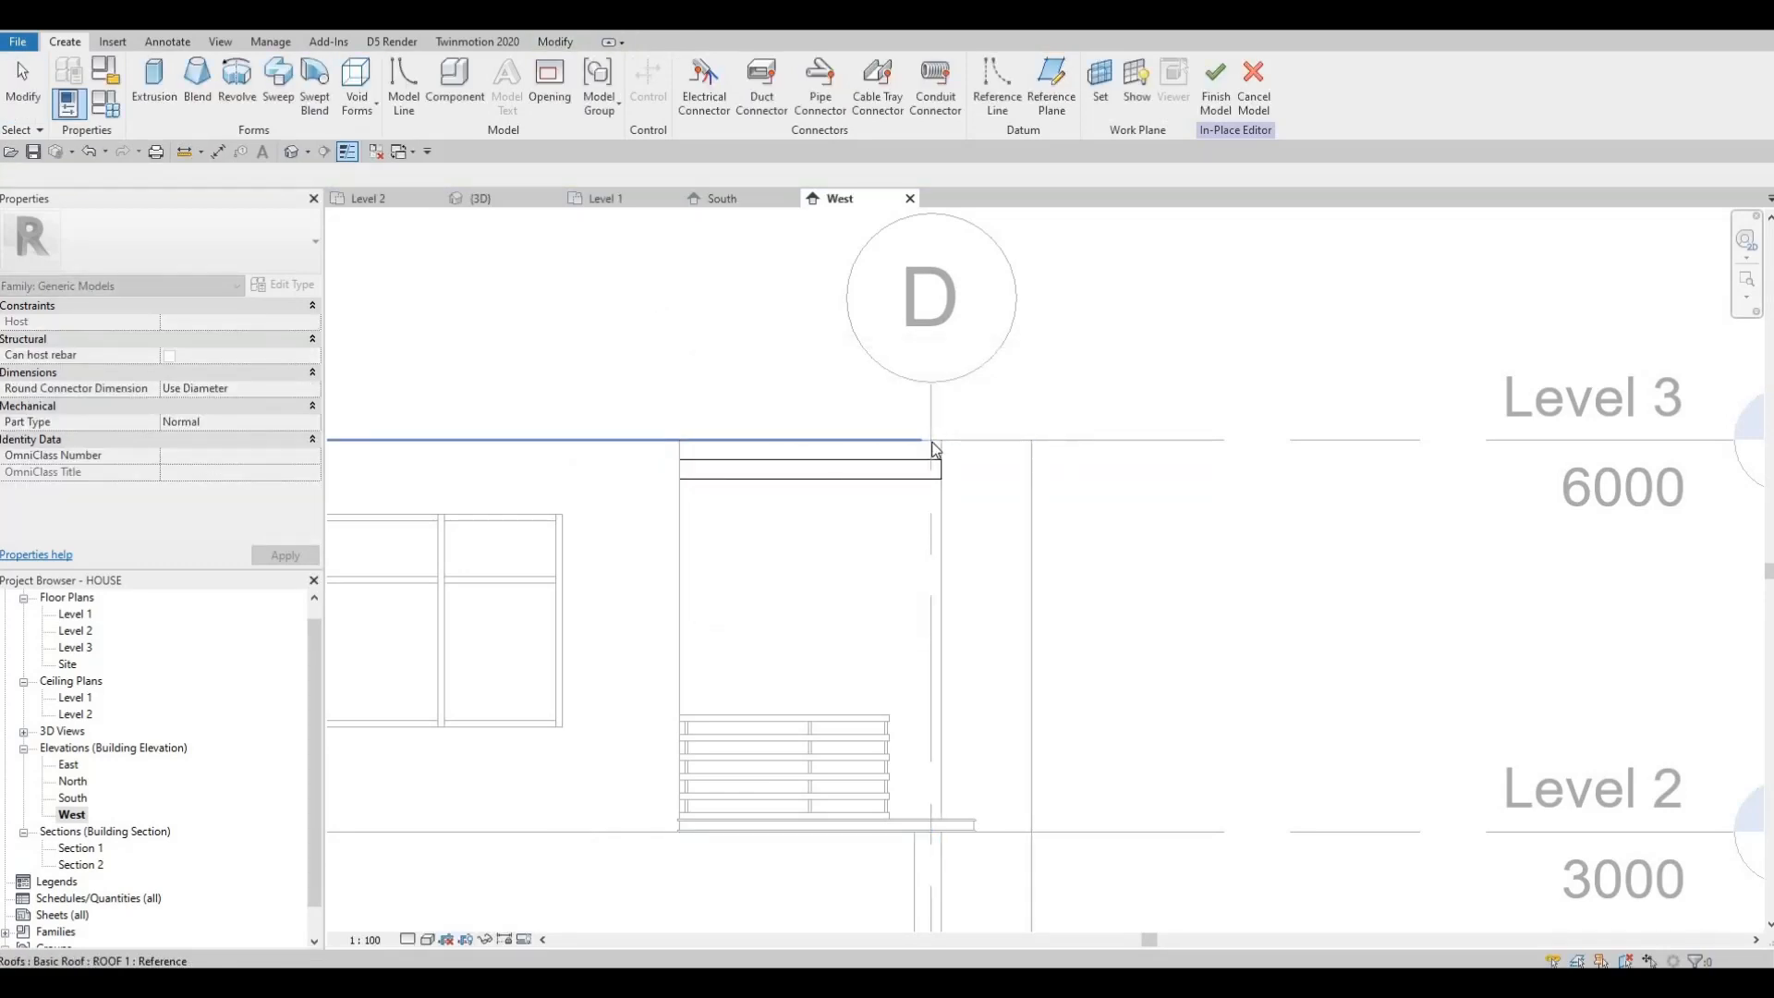
{"action": "left_click", "coordinate": [929, 439]}
{"action": "left_click", "coordinate": [695, 69]}
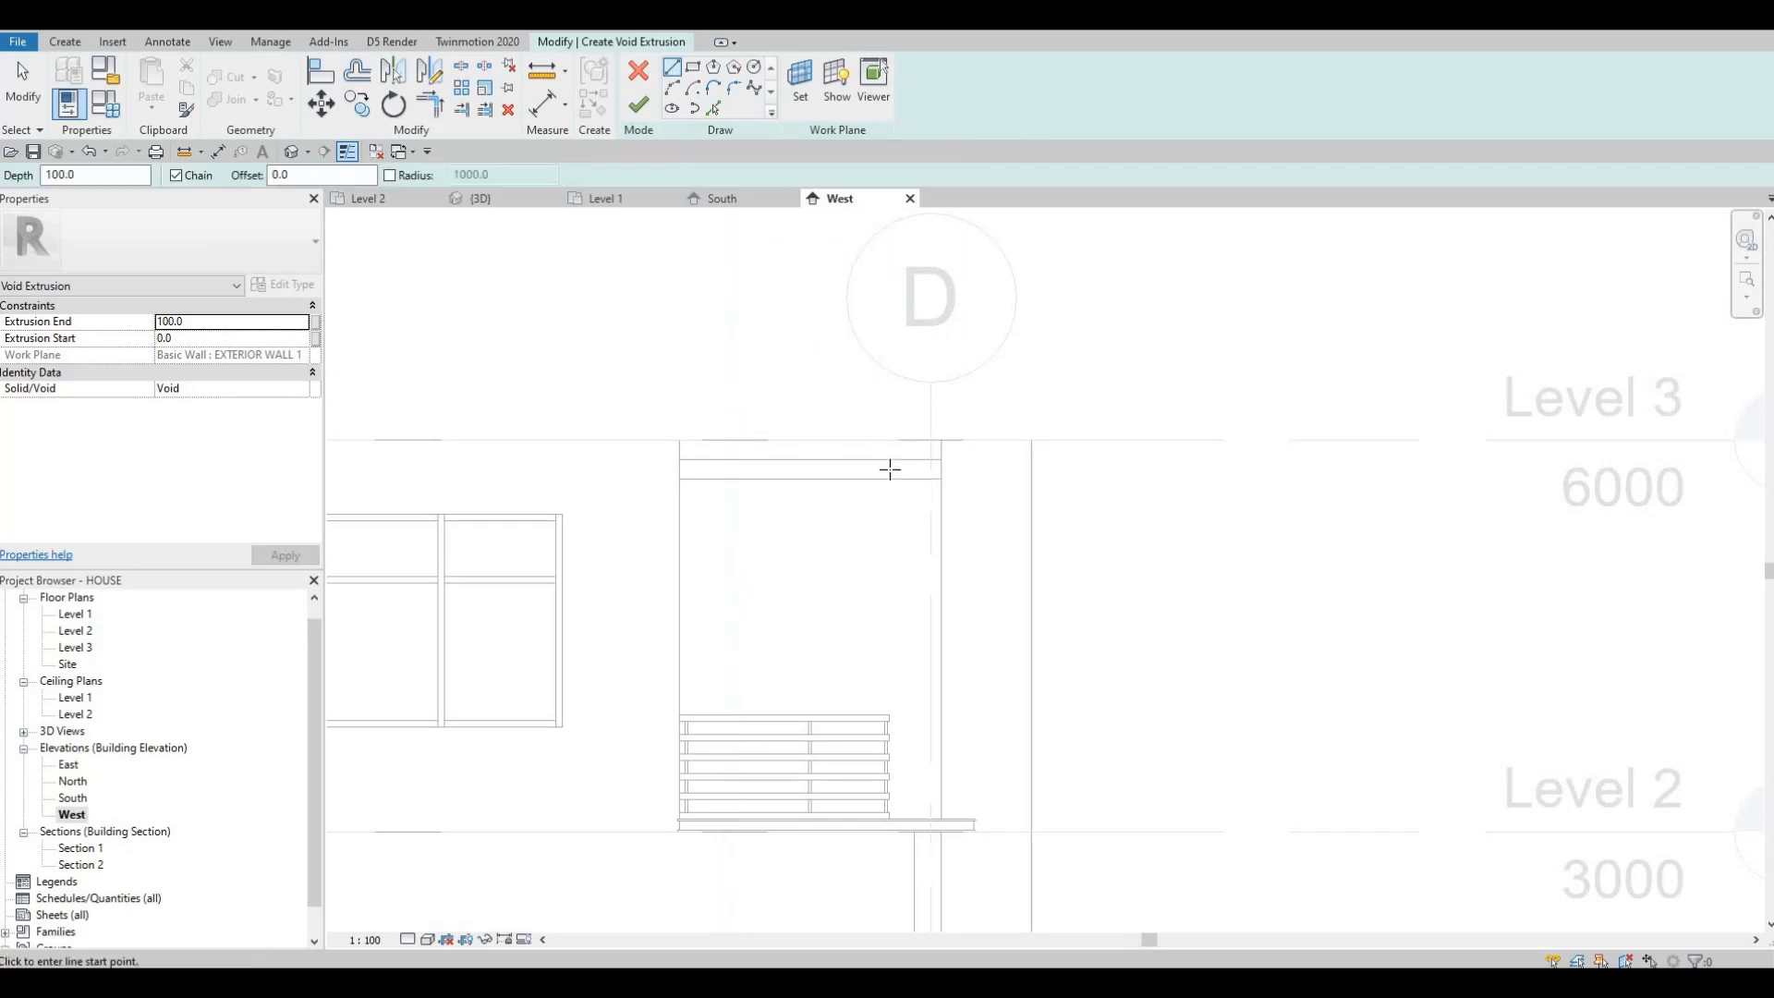
Sketch a closed four-sided void profile below the beam's outer end, sloping about 219 mm from the end's midpoint to the underside, and finish the sketch
{"action": "scroll", "coordinate": [896, 468], "scroll_direction": "up", "scroll_amount": 4}
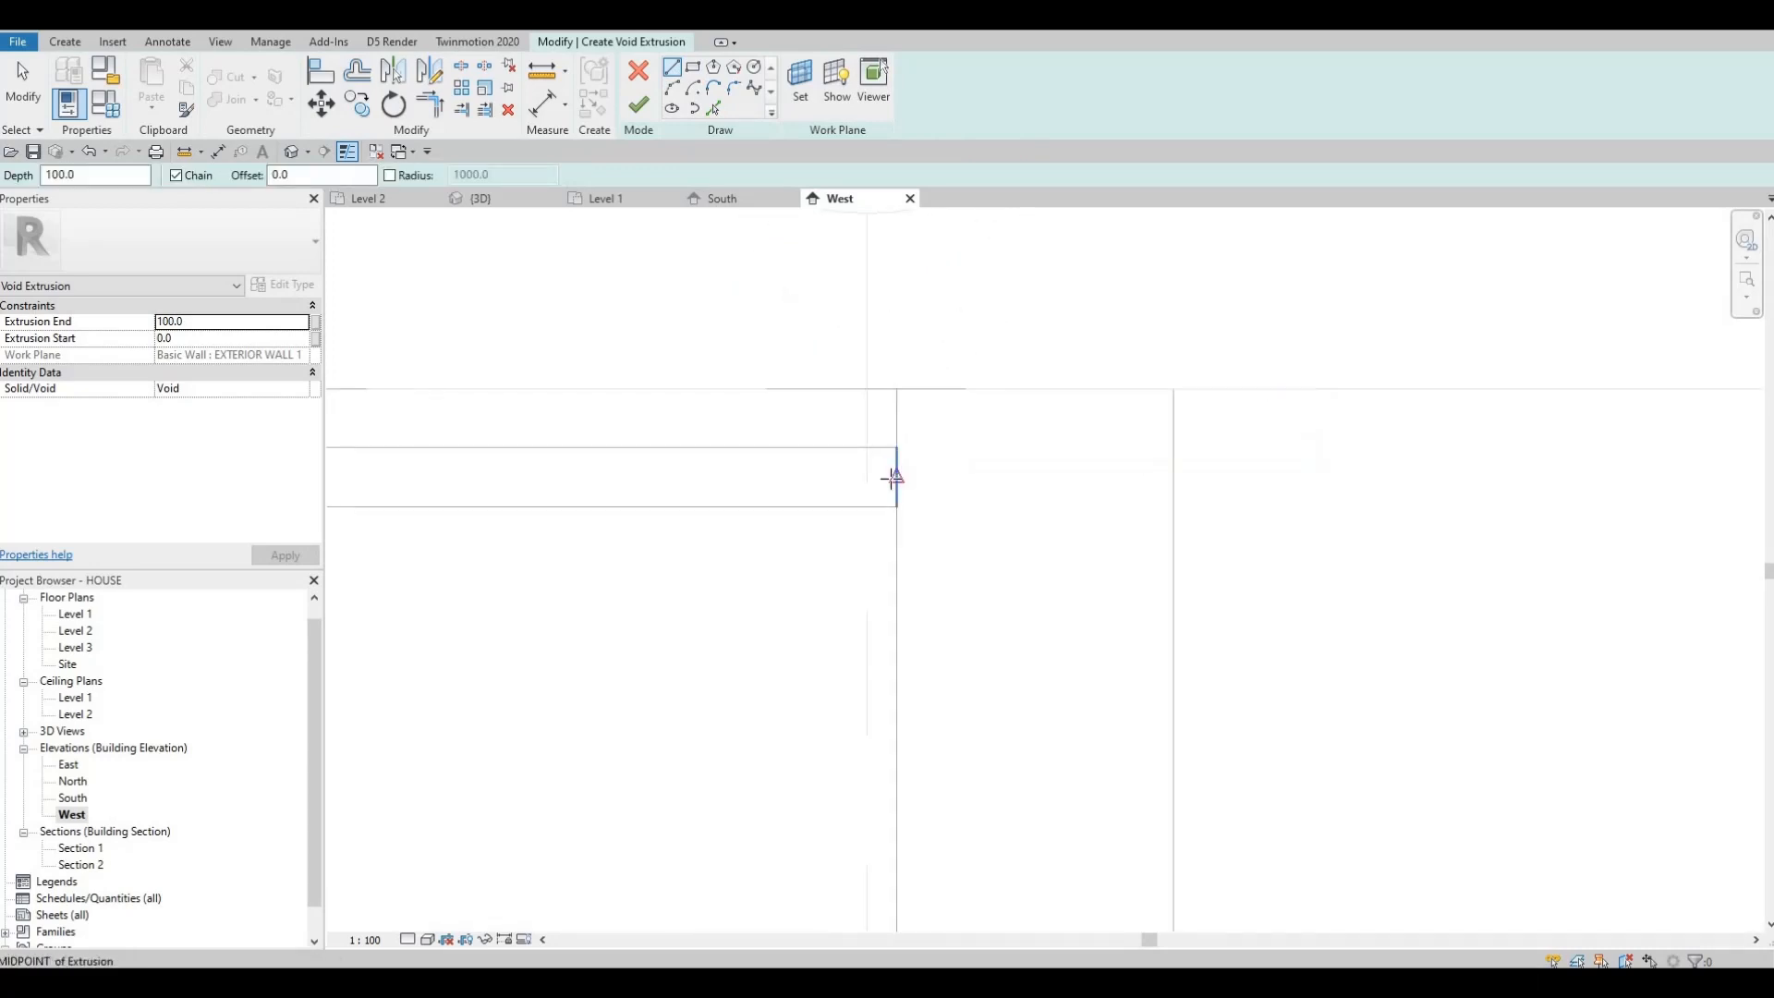
{"action": "left_click", "coordinate": [842, 501]}
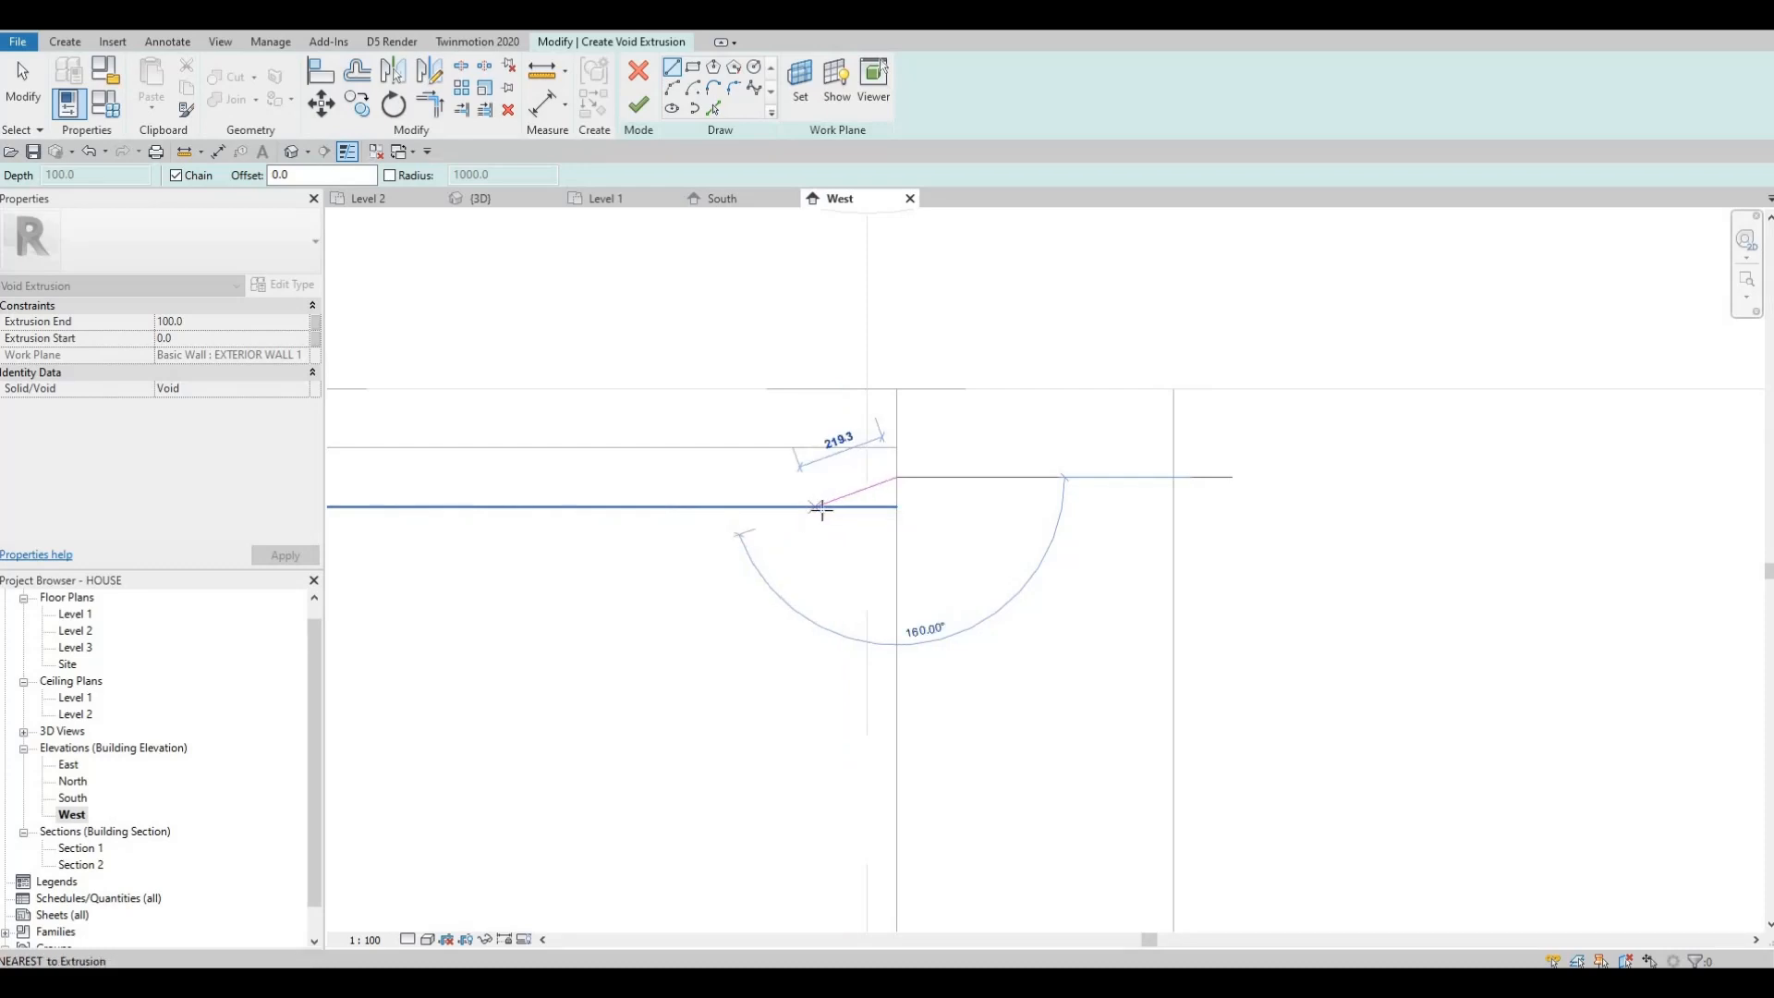
{"action": "left_click", "coordinate": [818, 506]}
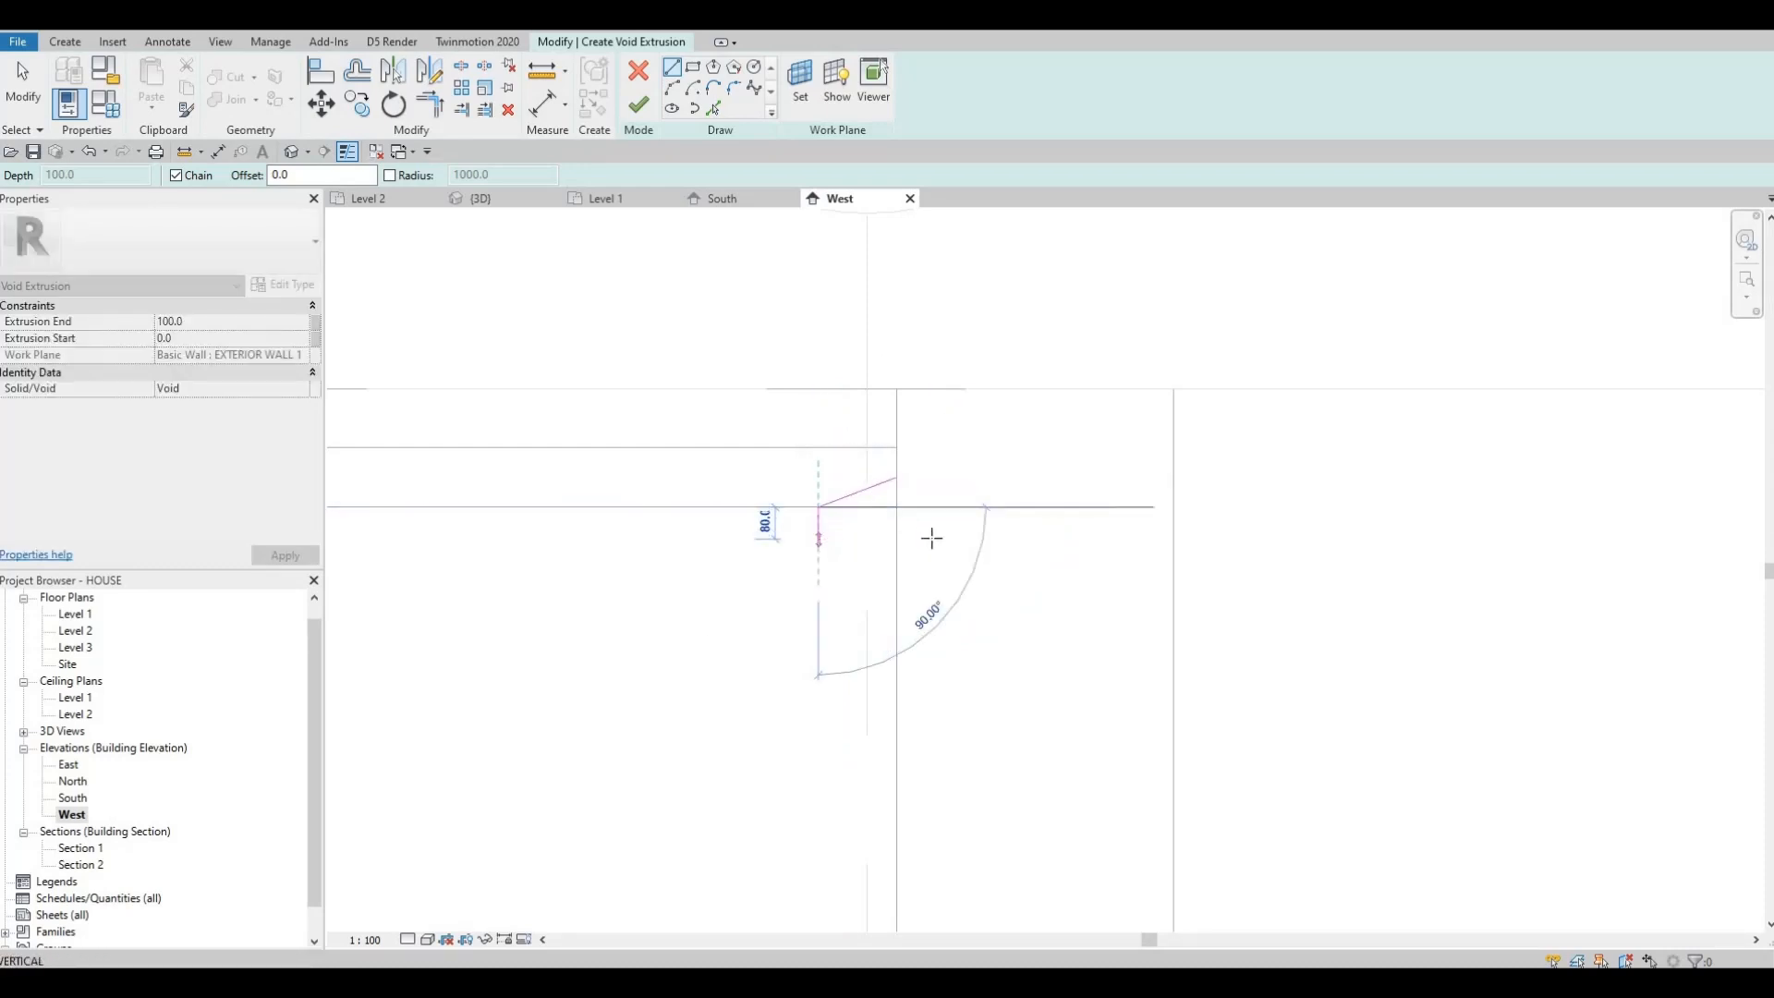
{"action": "left_click", "coordinate": [931, 538]}
{"action": "left_click", "coordinate": [921, 473]}
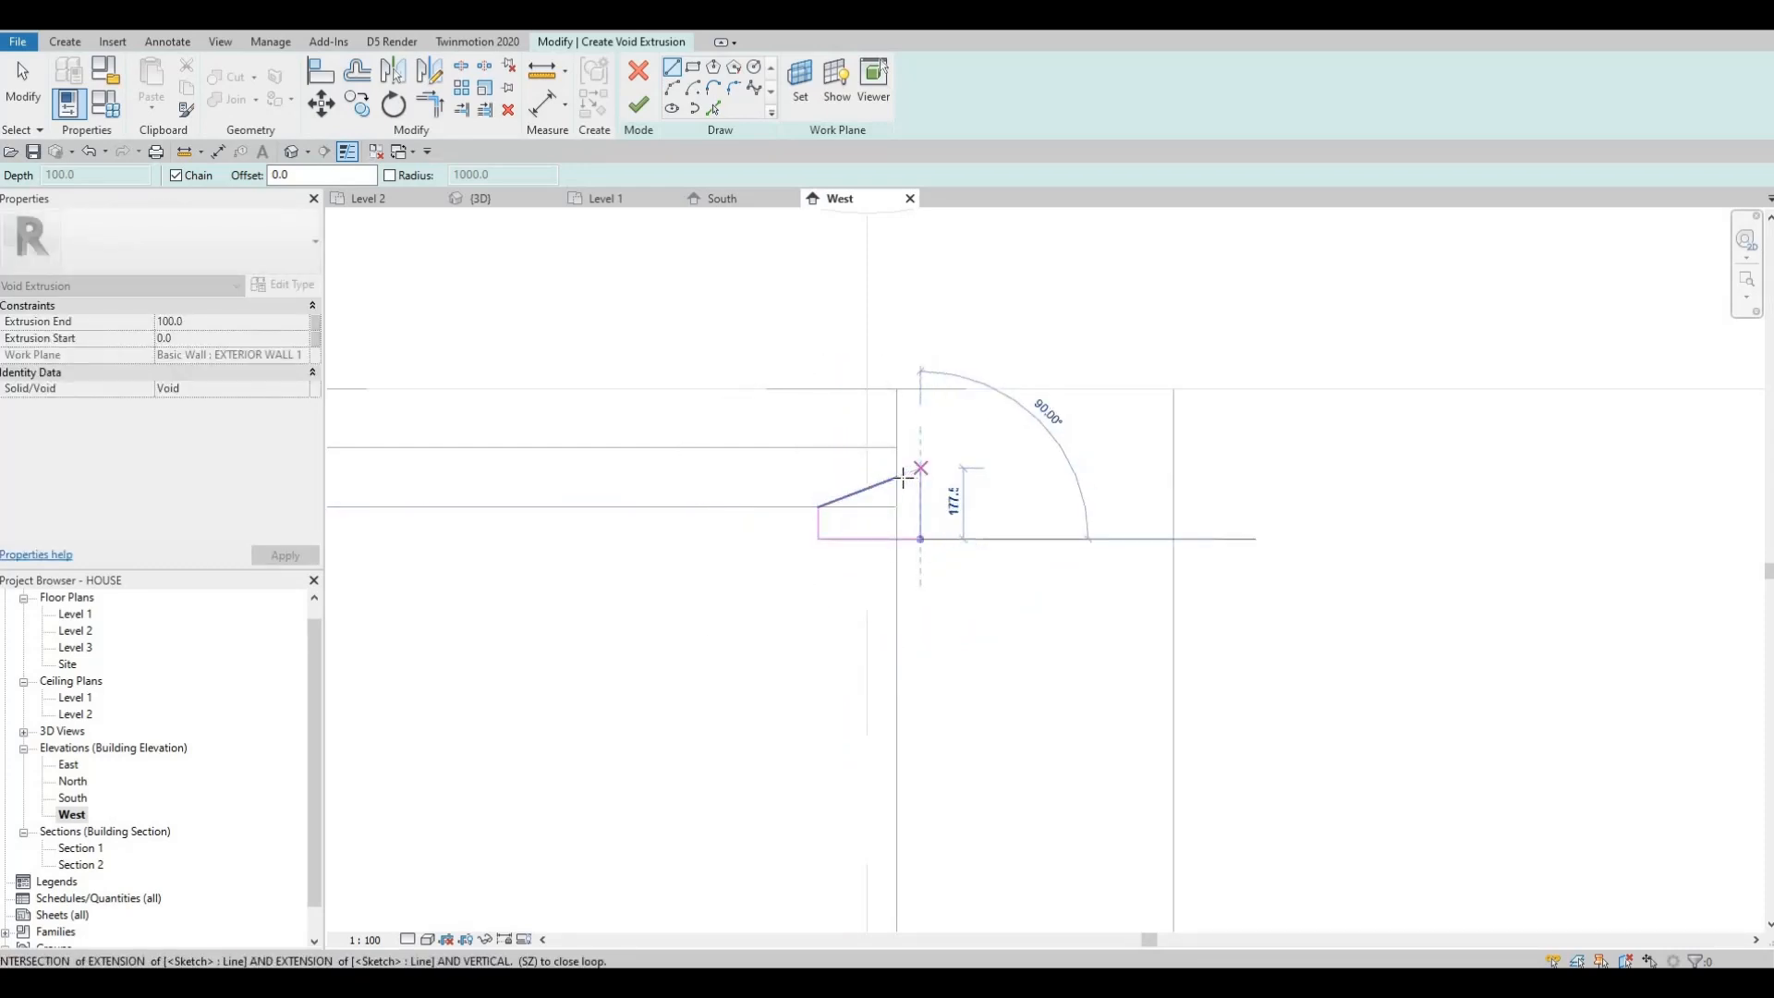
{"action": "left_click", "coordinate": [921, 468]}
{"action": "key", "text": "Escape"}
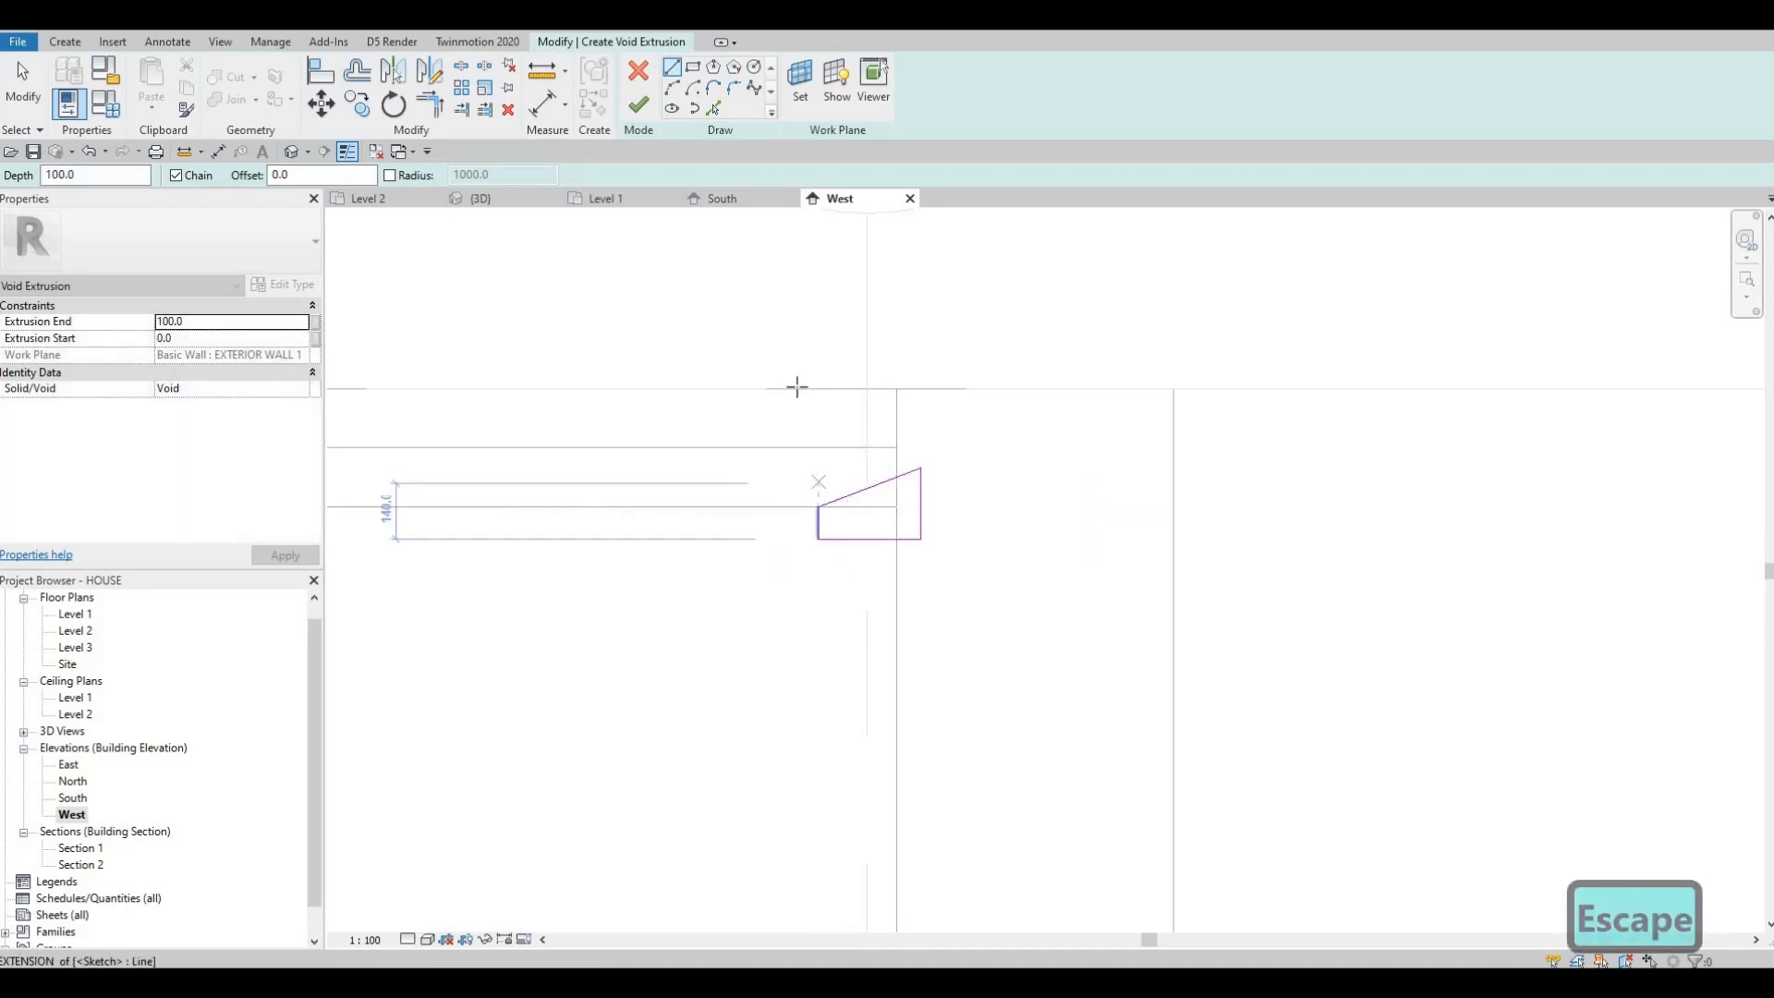
{"action": "left_click", "coordinate": [637, 104]}
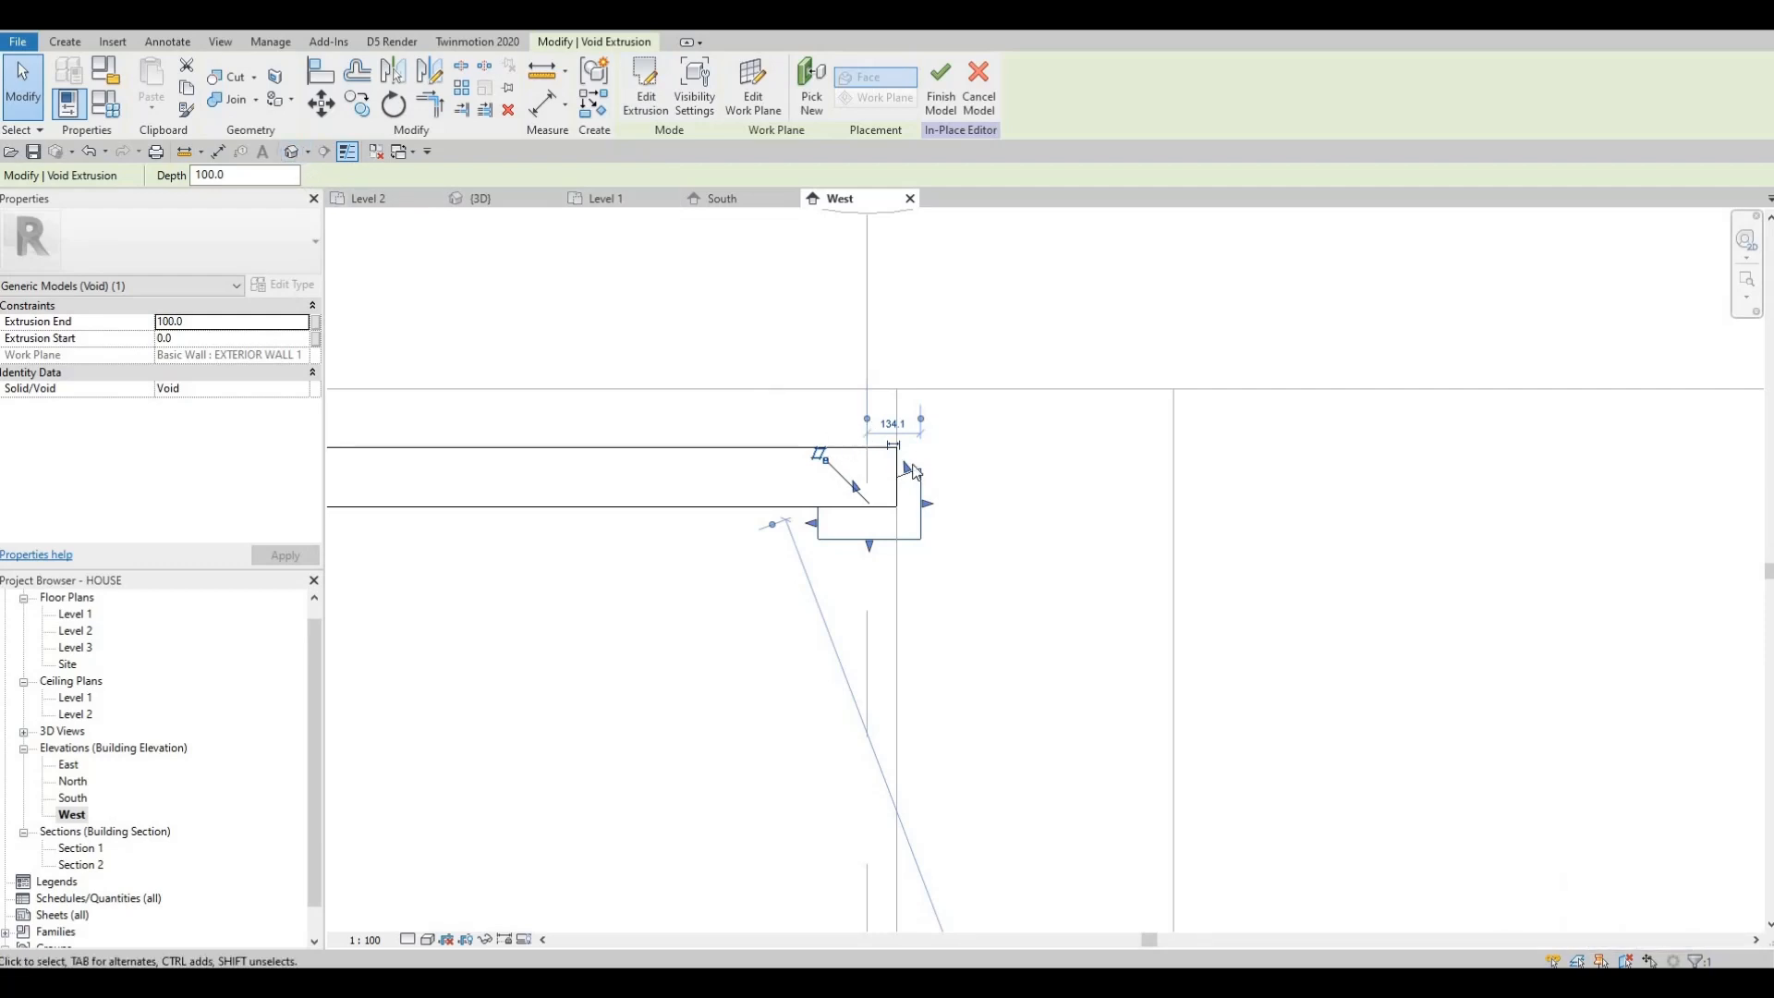
Stretch the void past the whole row of beams in the 3D view, to an extrusion start of about -3372 mm, and try to finish the model
{"action": "middle_click_drag", "start_coordinate": [850, 640], "coordinate": [746, 743]}
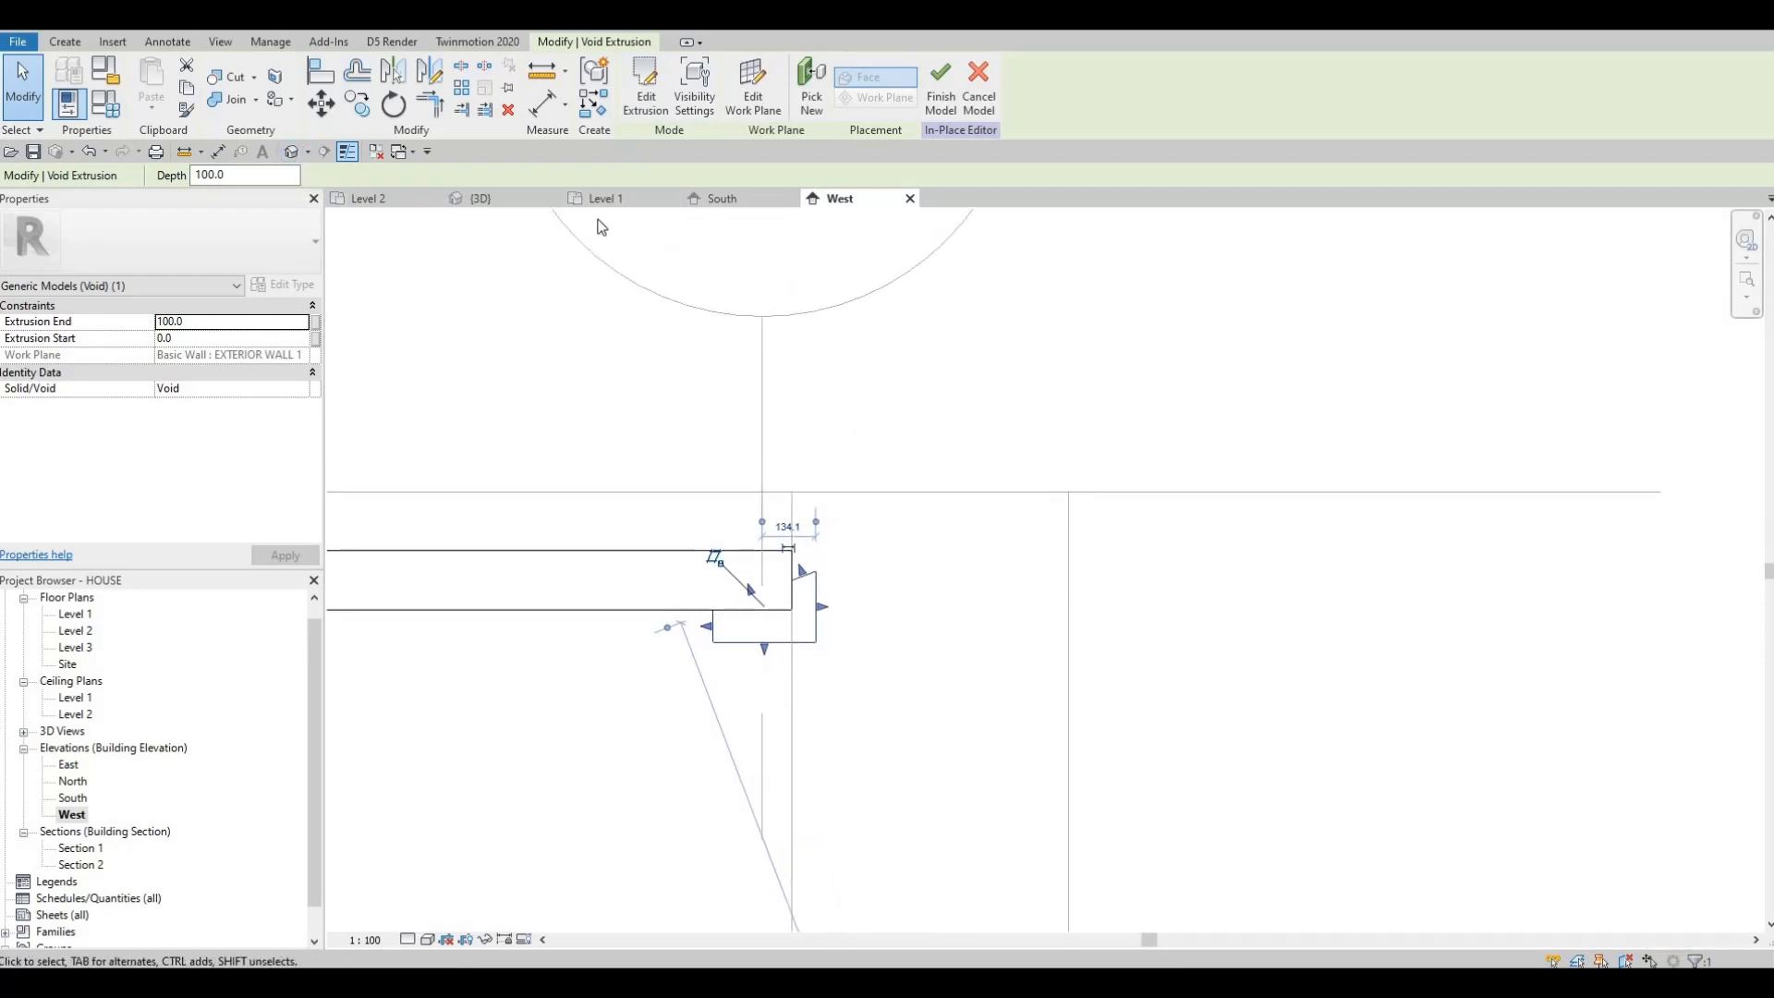
{"action": "left_click", "coordinate": [485, 200]}
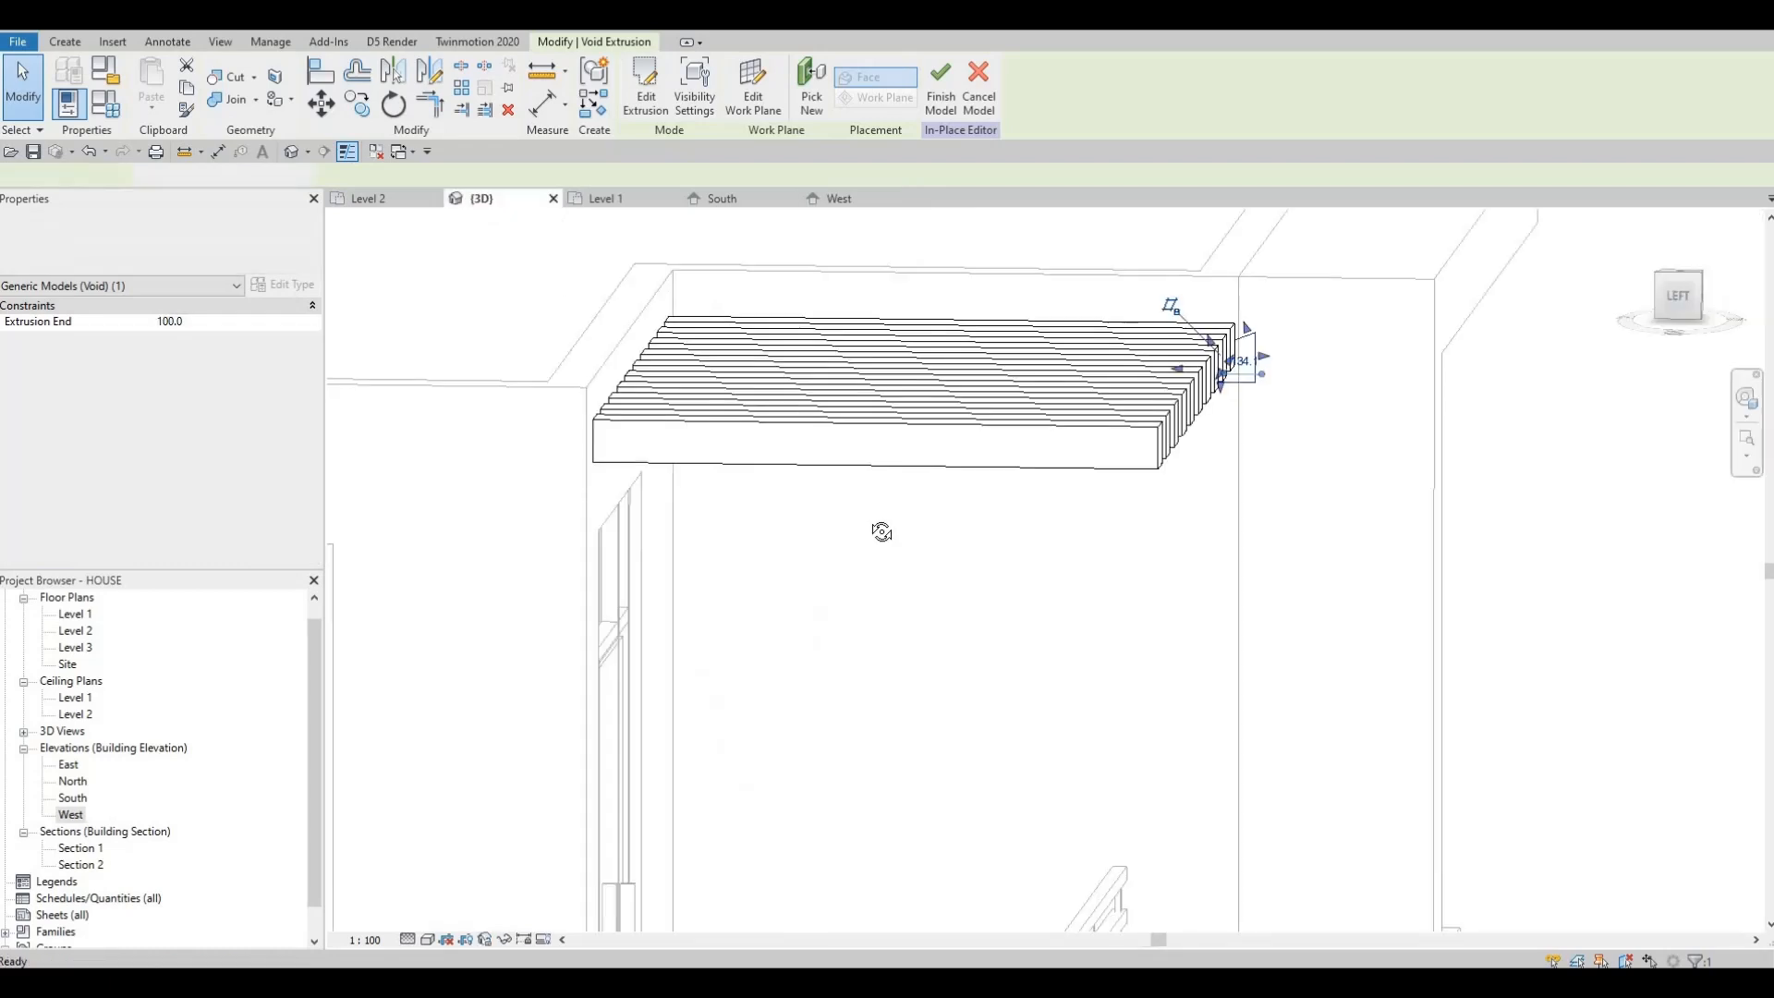
{"action": "left_click_drag", "start_coordinate": [1206, 379], "coordinate": [713, 543]}
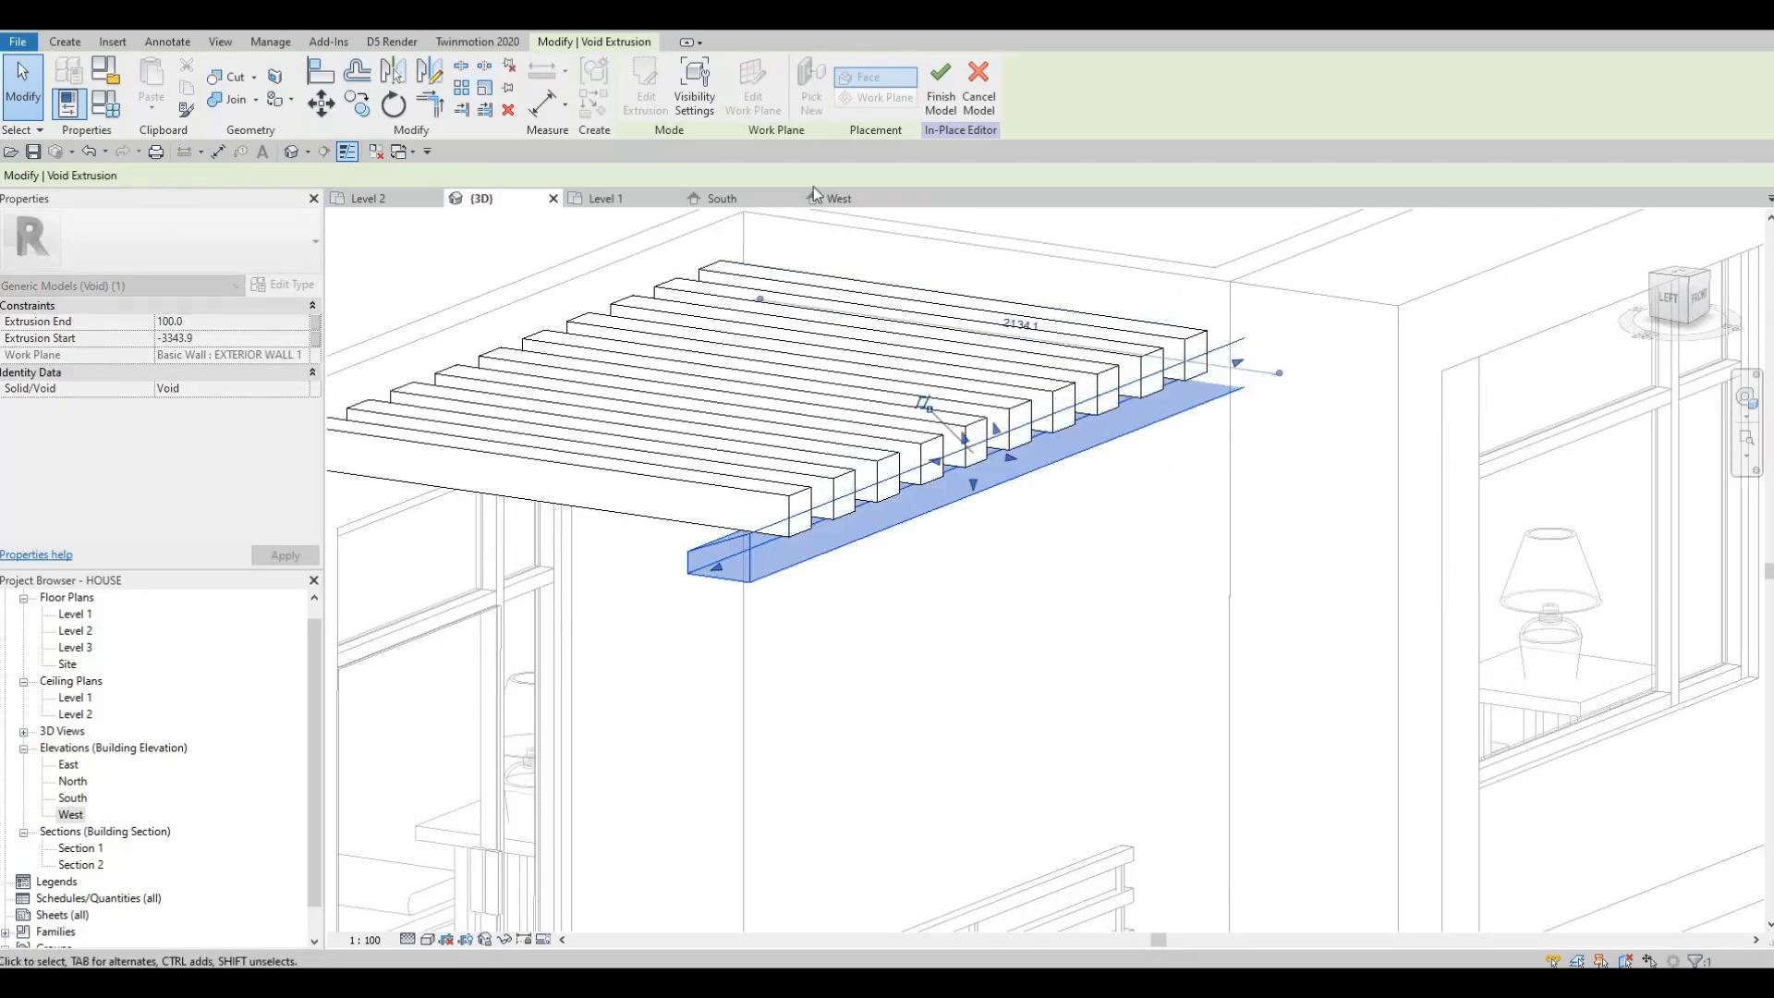
{"action": "left_click", "coordinate": [941, 98]}
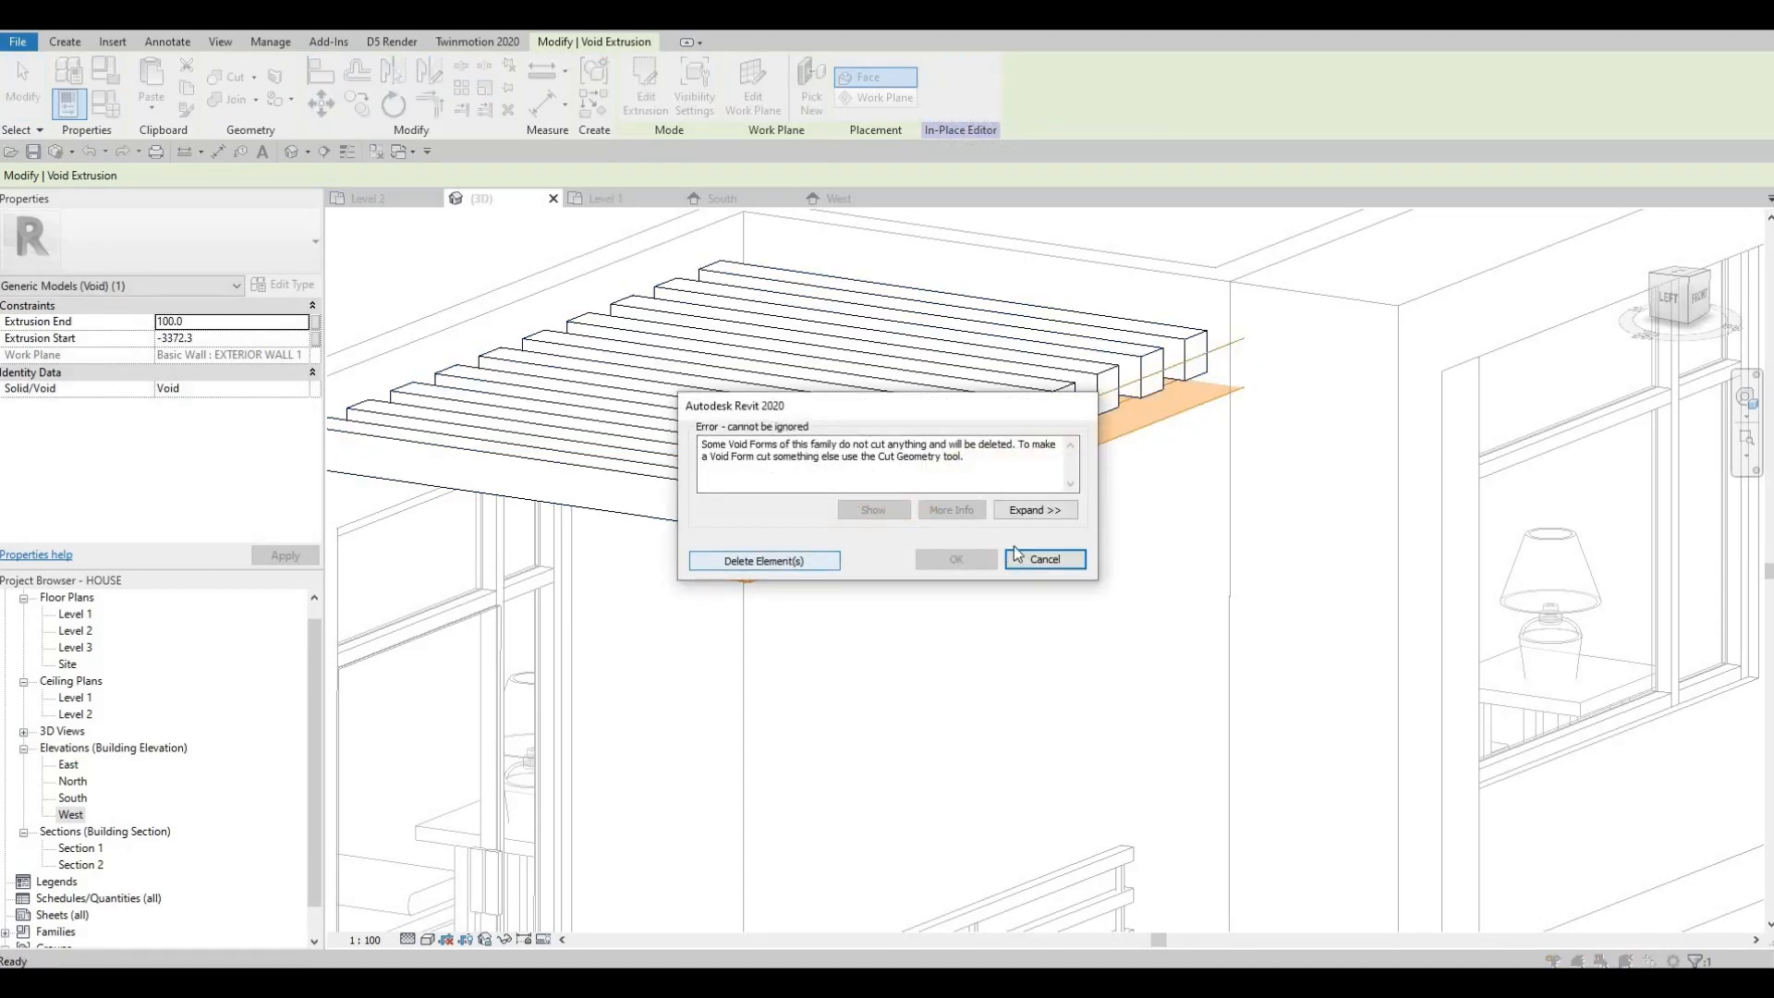
{"action": "key", "text": "Escape"}
Pull the void's other end back to an extrusion end of about -79 mm and try to finish the model again
{"action": "middle_click_drag", "start_coordinate": [1152, 474], "coordinate": [1590, 390], "text": "shift"}
{"action": "left_click", "coordinate": [1097, 500]}
{"action": "left_click_drag", "start_coordinate": [1501, 395], "coordinate": [1458, 403]}
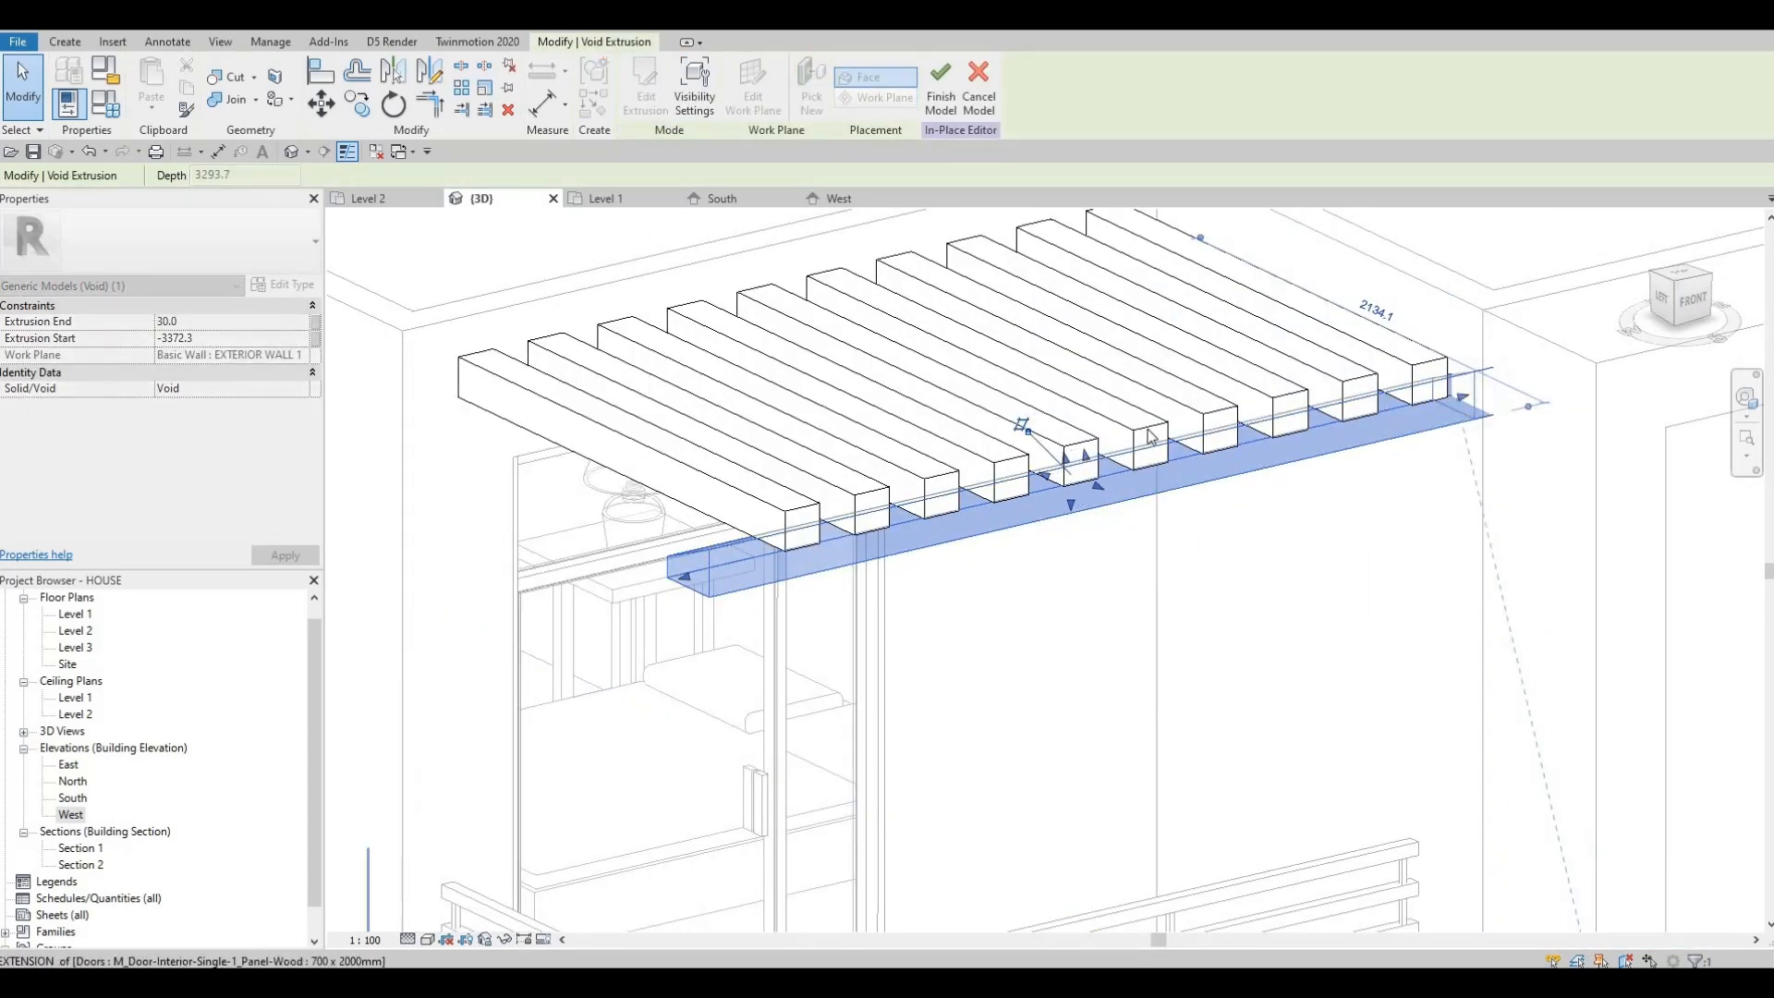
{"action": "left_click", "coordinate": [939, 97]}
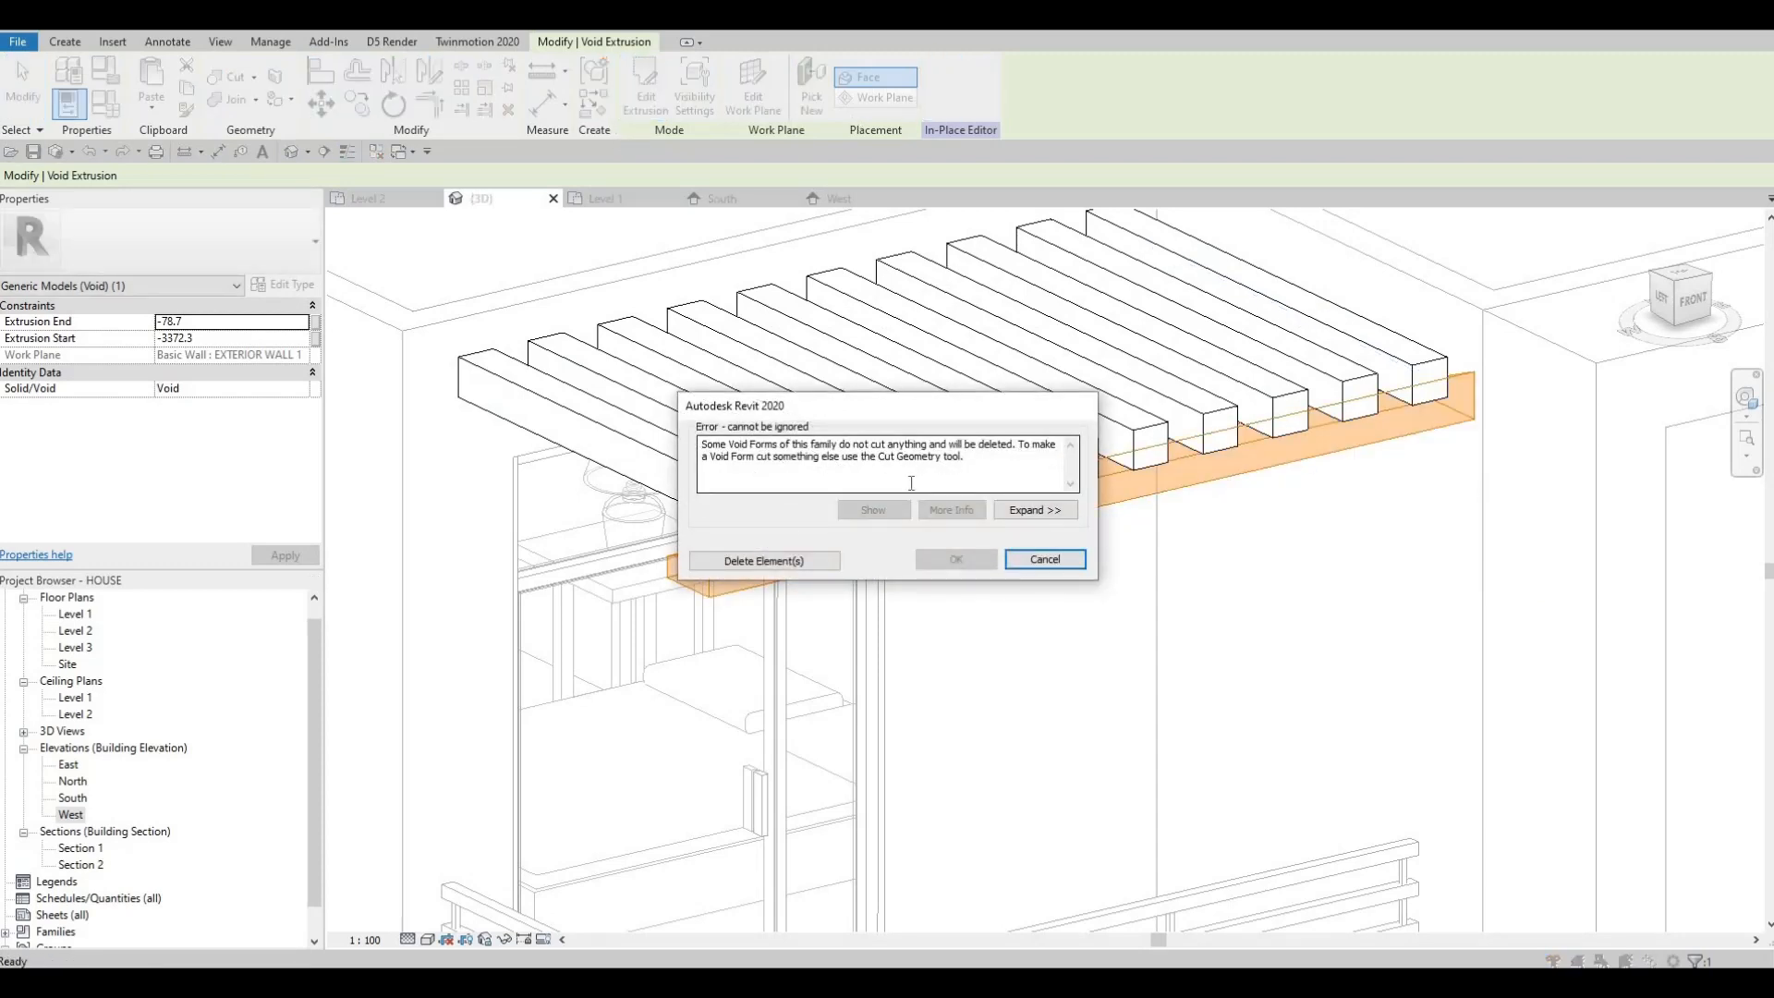
{"action": "key", "text": "Escape"}
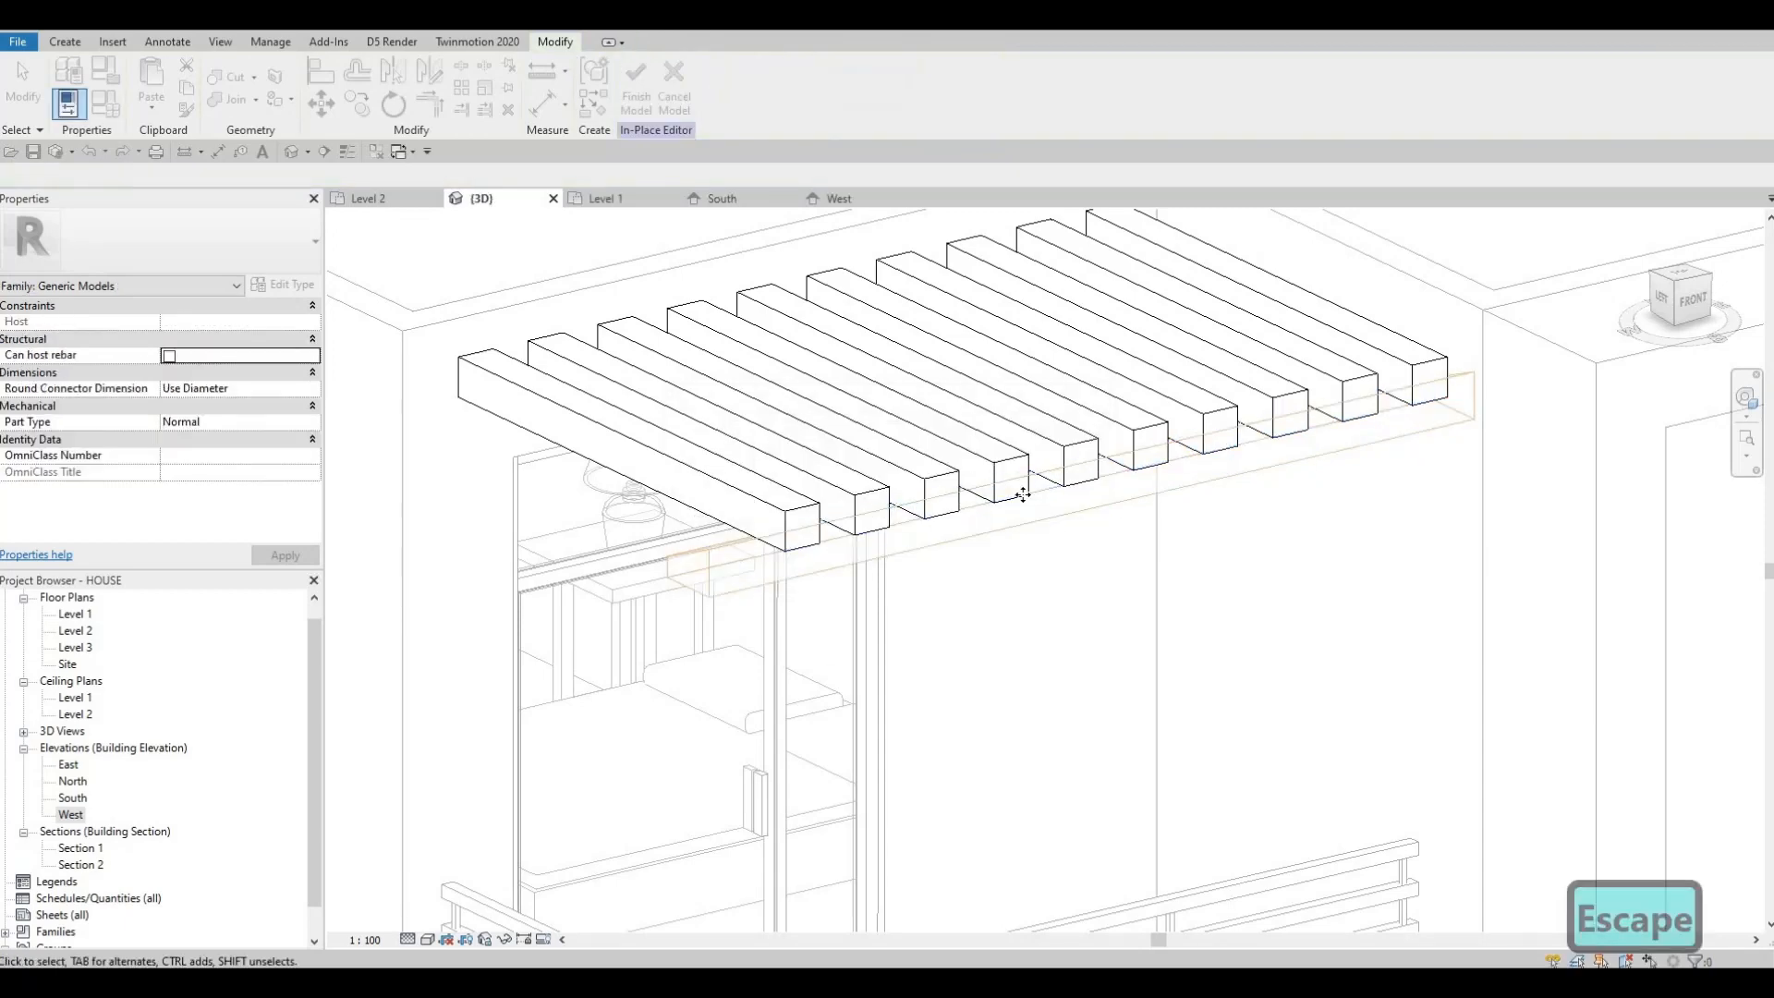
{"action": "key", "text": "Escape"}
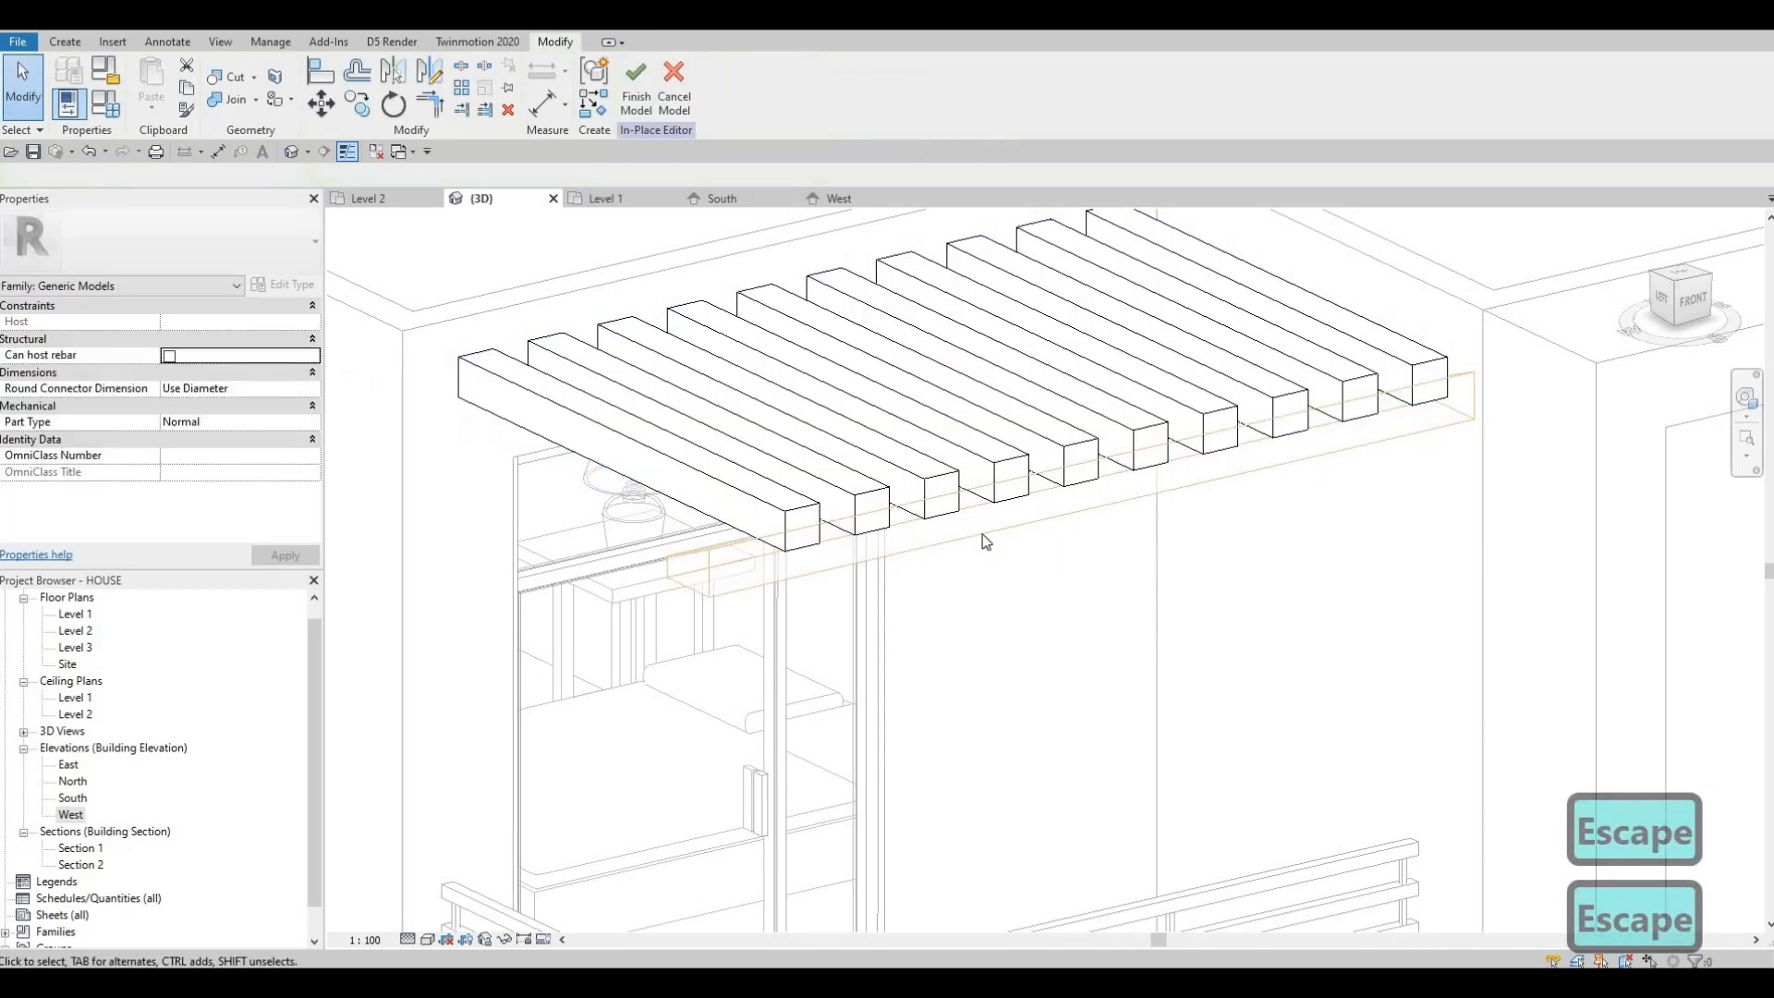
Select the row of Maple beams and try to finish the in-place model with them selected
{"action": "middle_click_drag", "start_coordinate": [953, 584], "coordinate": [892, 533], "text": "shift"}
{"action": "left_click", "coordinate": [920, 530]}
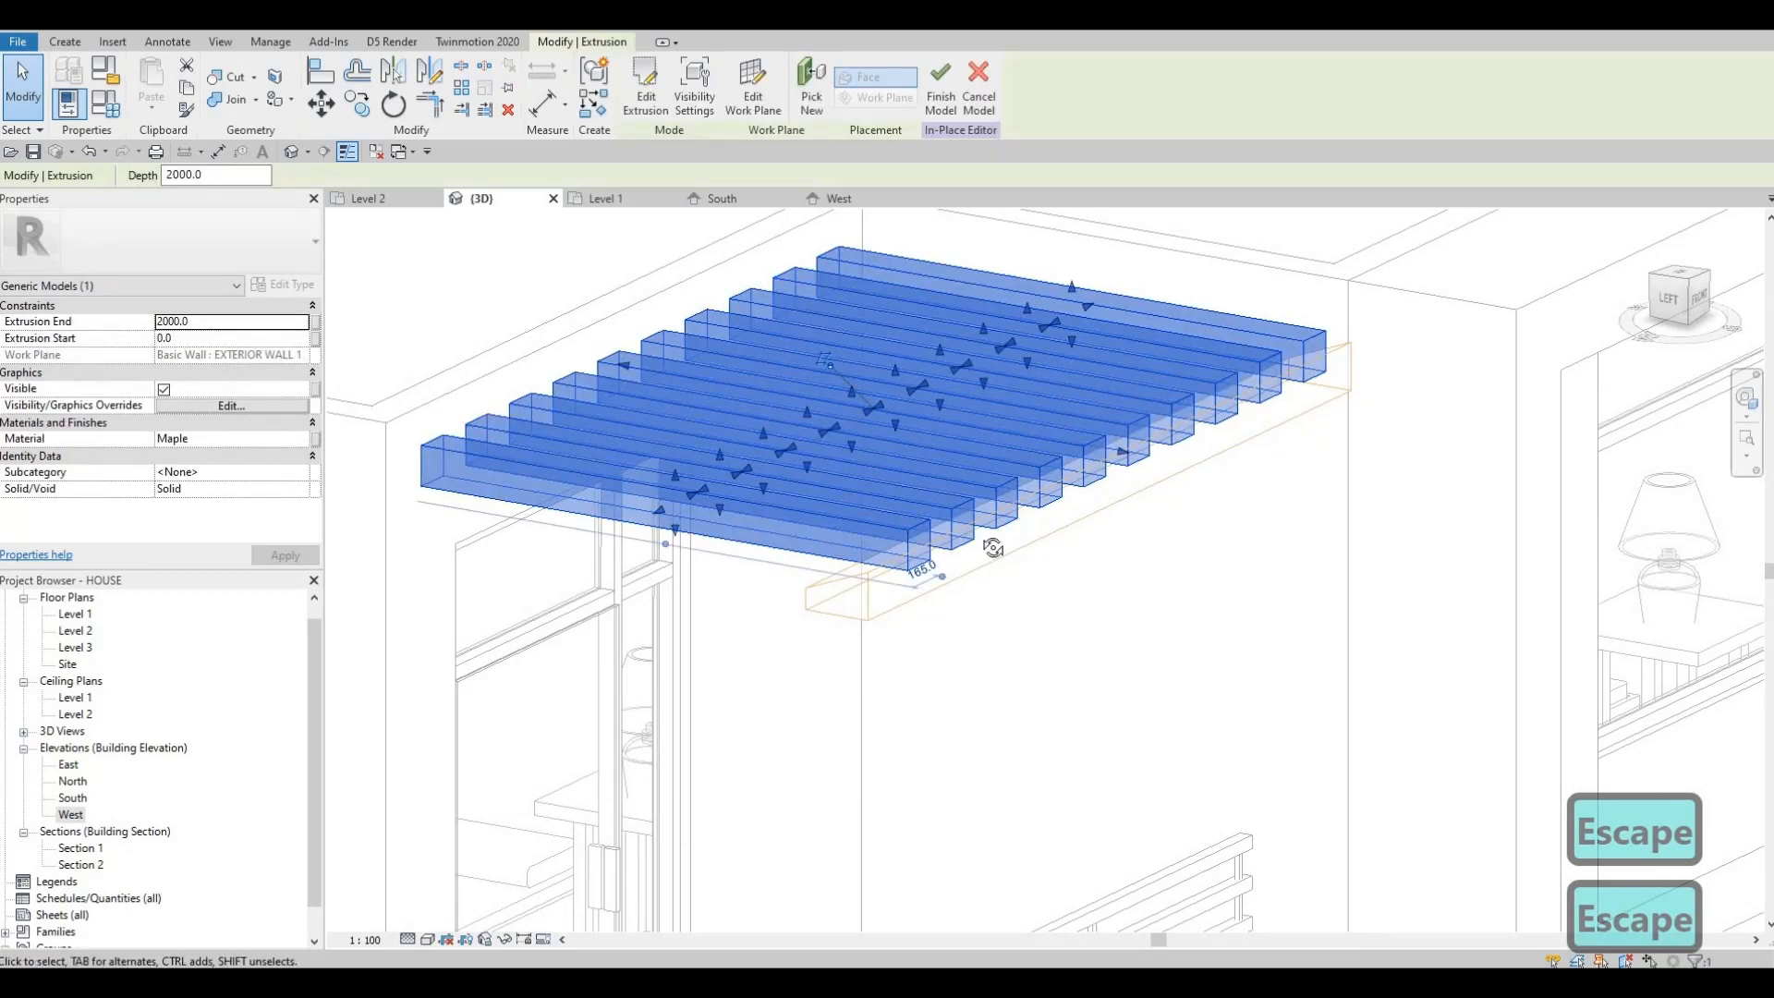
{"action": "middle_click_drag", "start_coordinate": [1035, 504], "coordinate": [1097, 444], "text": "shift"}
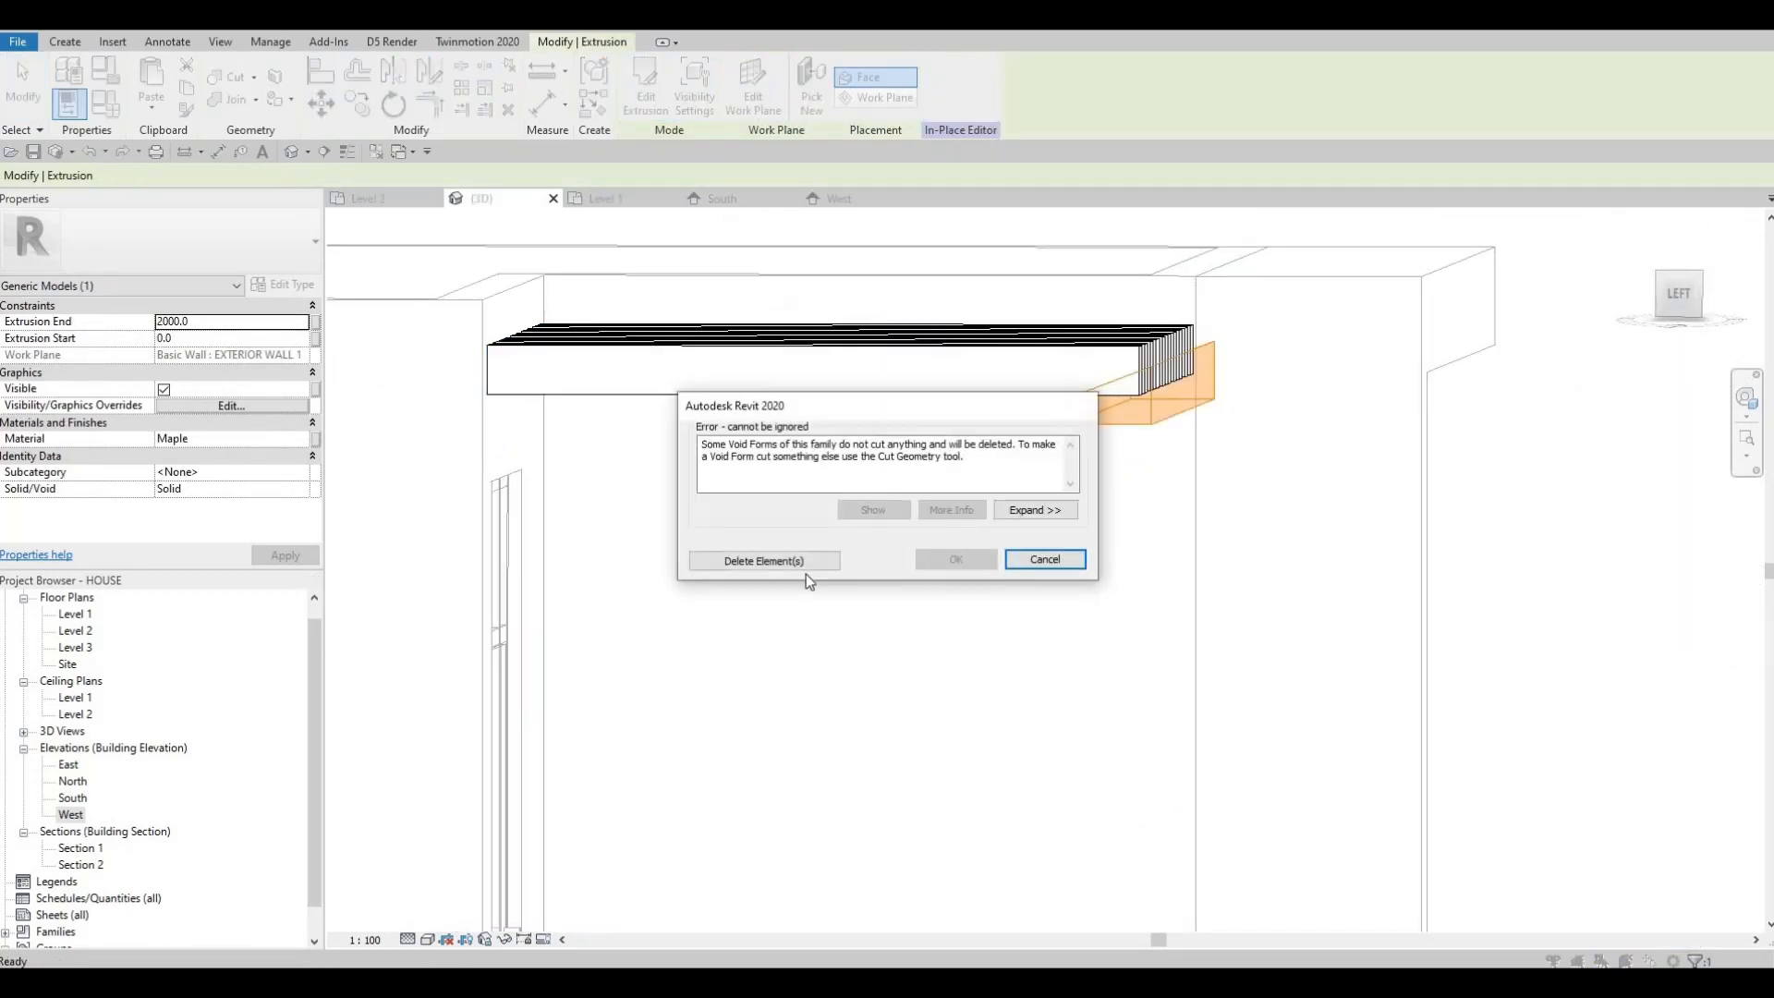
{"action": "key", "text": "Escape"}
{"action": "key", "text": "Escape"}
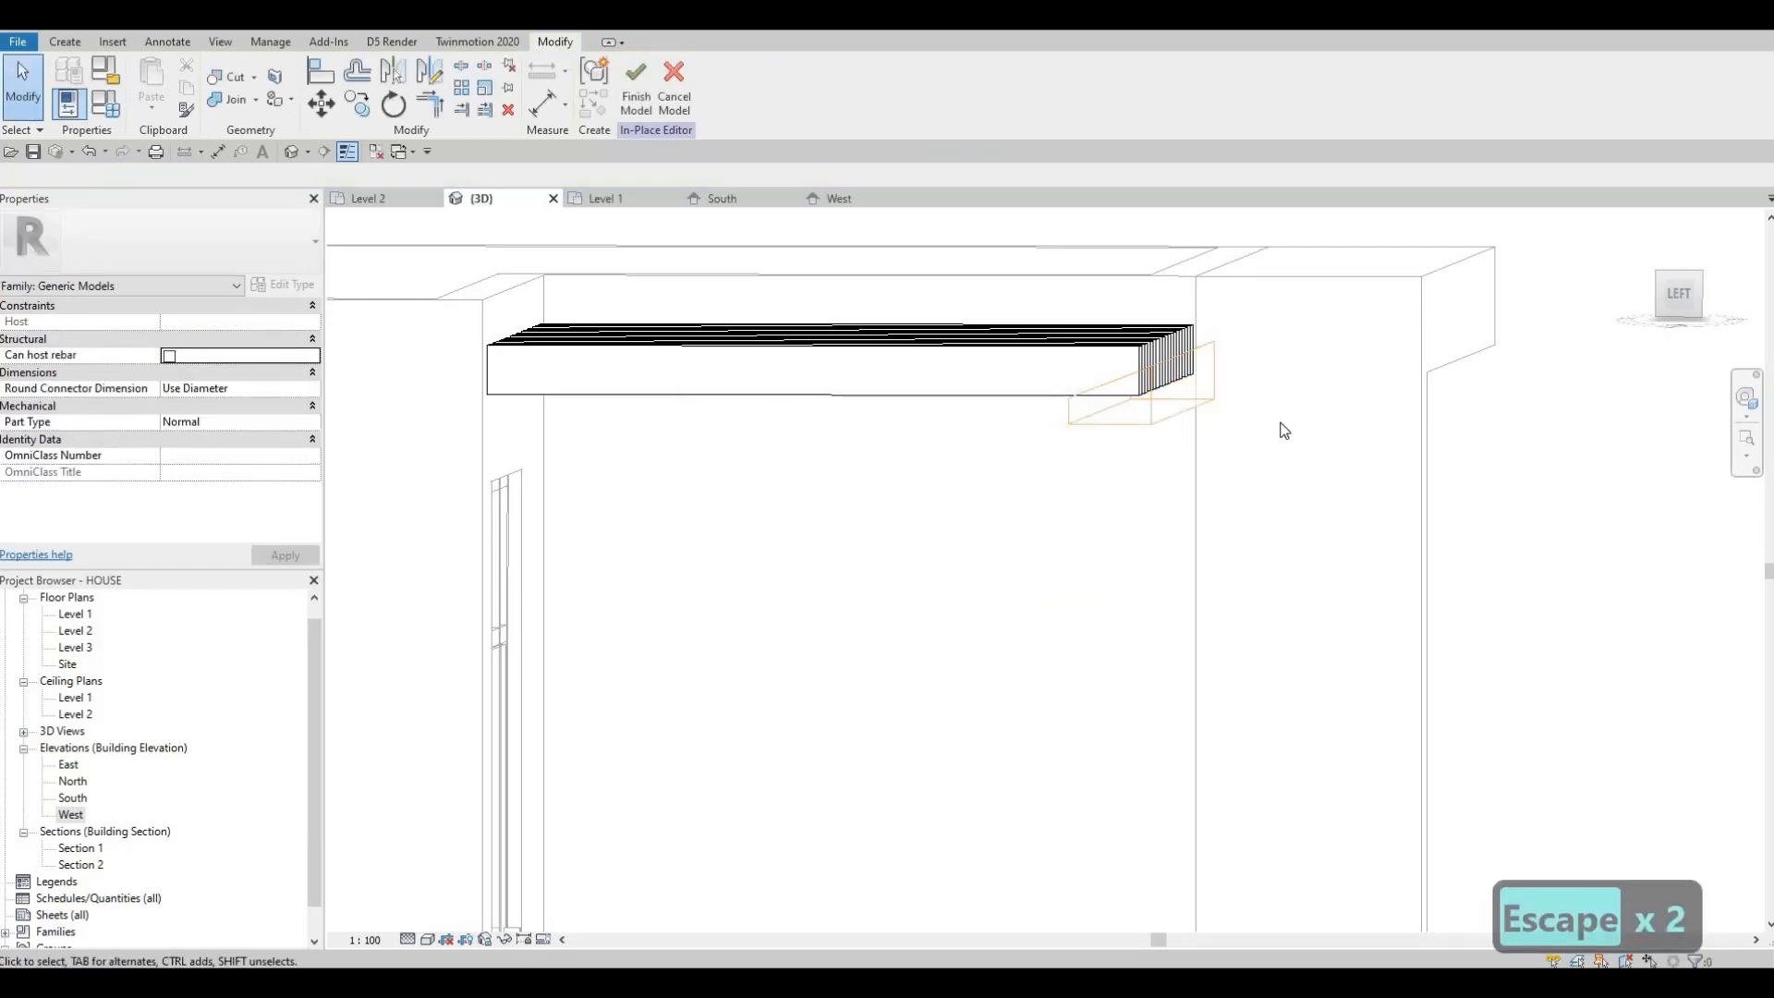
Shorten the void beneath the beam ends to an extrusion start of about -3119 mm
{"action": "middle_click_drag", "start_coordinate": [1279, 428], "coordinate": [1333, 387], "text": "shift"}
{"action": "left_click", "coordinate": [1026, 498]}
{"action": "middle_click_drag", "start_coordinate": [1026, 499], "coordinate": [1145, 402], "text": "shift"}
{"action": "middle_click_drag", "start_coordinate": [931, 523], "coordinate": [883, 566], "text": "shift"}
{"action": "middle_click_drag", "start_coordinate": [531, 511], "coordinate": [524, 522], "text": "shift"}
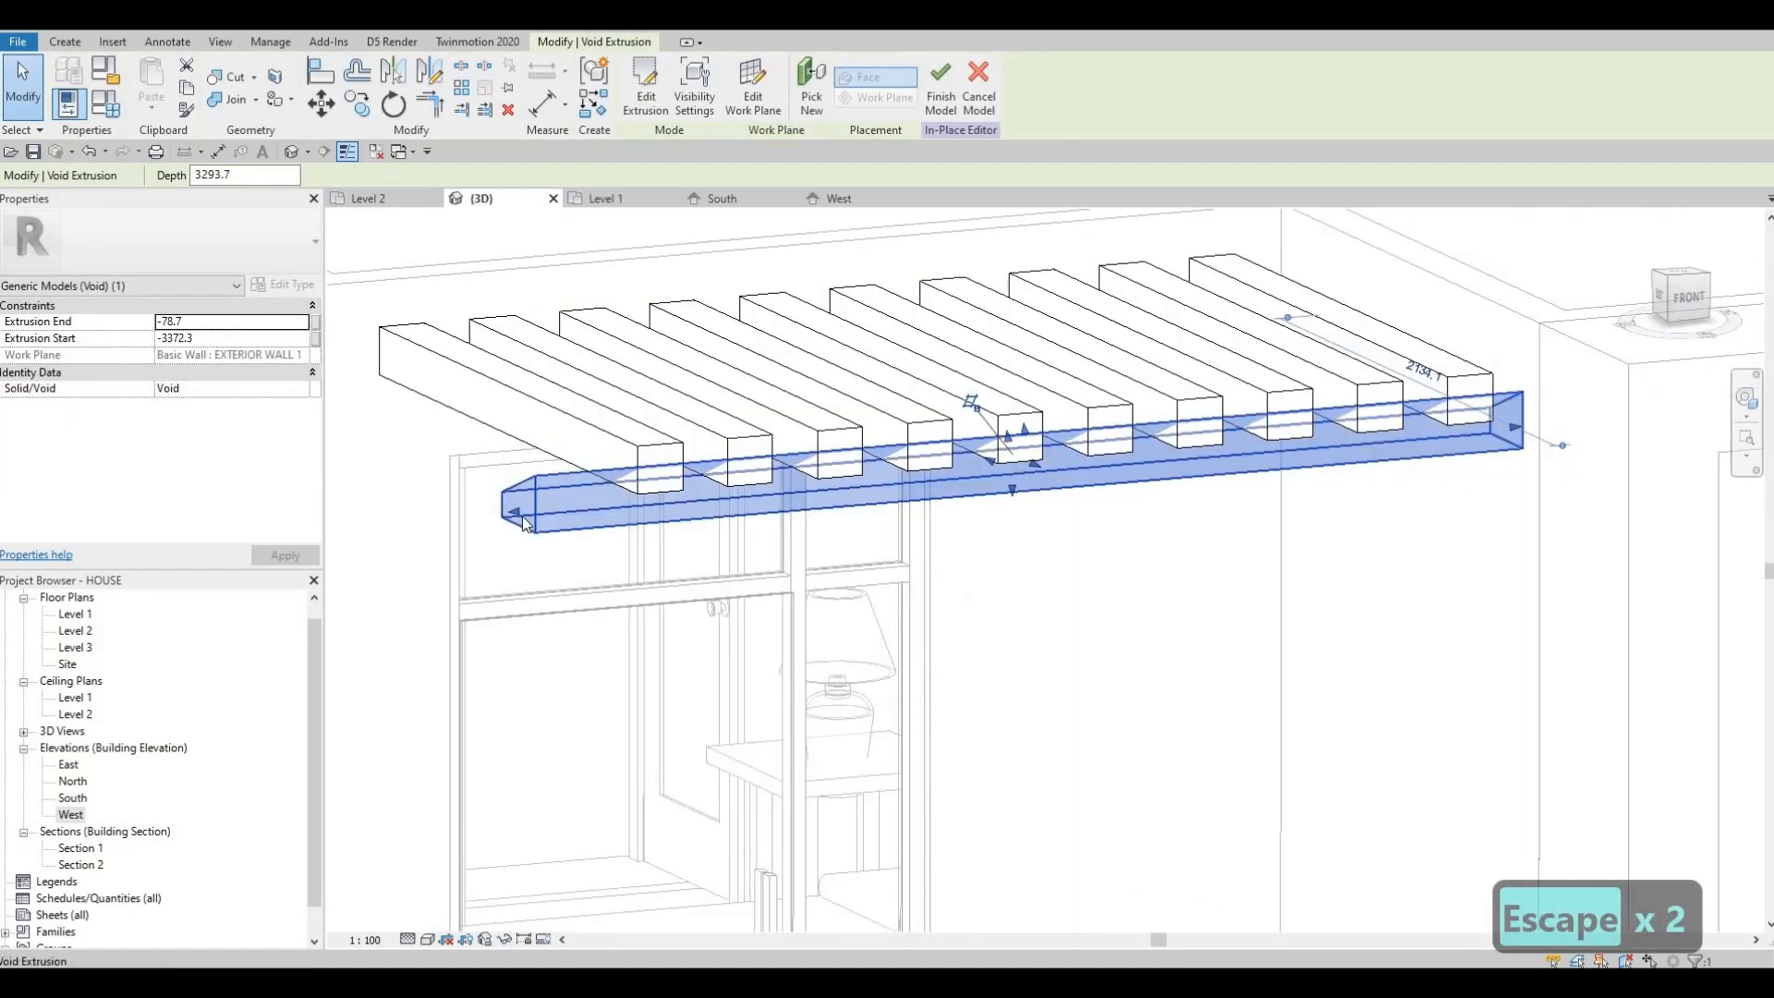
{"action": "left_click_drag", "start_coordinate": [514, 511], "coordinate": [597, 504]}
{"action": "middle_click_drag", "start_coordinate": [1516, 540], "coordinate": [1556, 520], "text": "shift"}
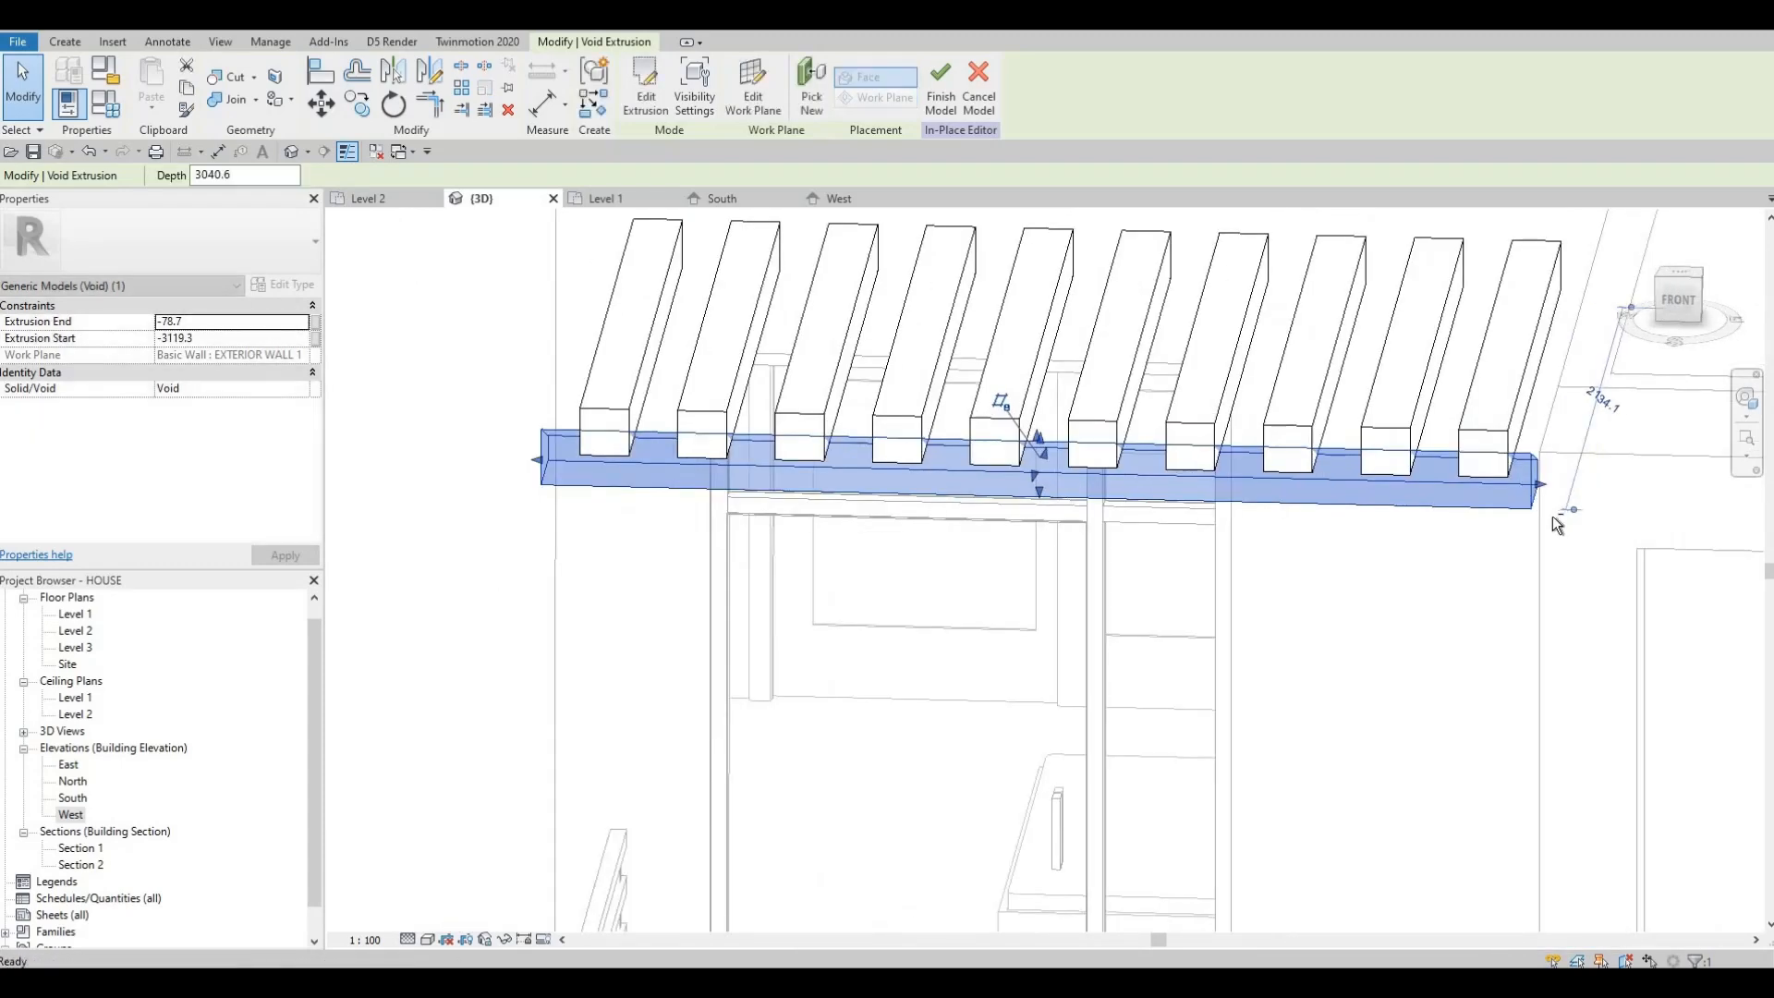
{"action": "middle_click_drag", "start_coordinate": [1610, 628], "coordinate": [1136, 463], "text": "shift"}
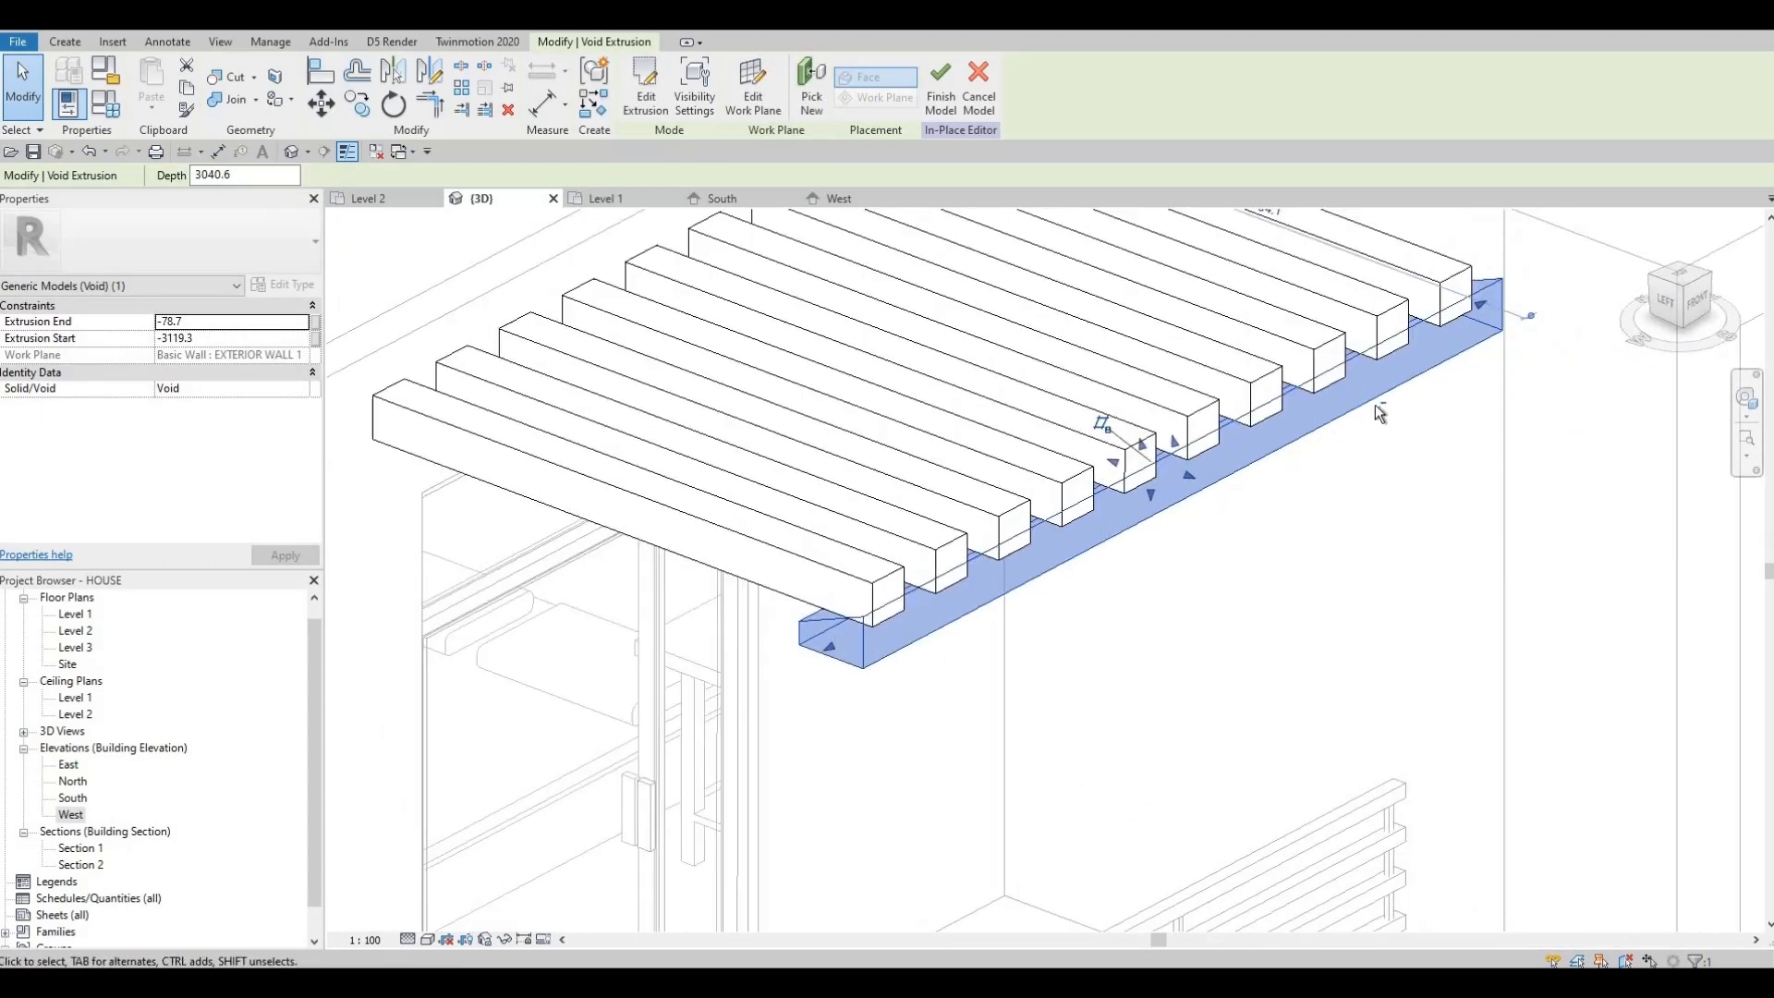
Finish the in-place beam model, deleting the void extrusion
{"action": "key", "text": "Escape"}
{"action": "middle_click_drag", "start_coordinate": [1022, 424], "coordinate": [1026, 426], "text": "shift"}
{"action": "left_click", "coordinate": [1160, 474]}
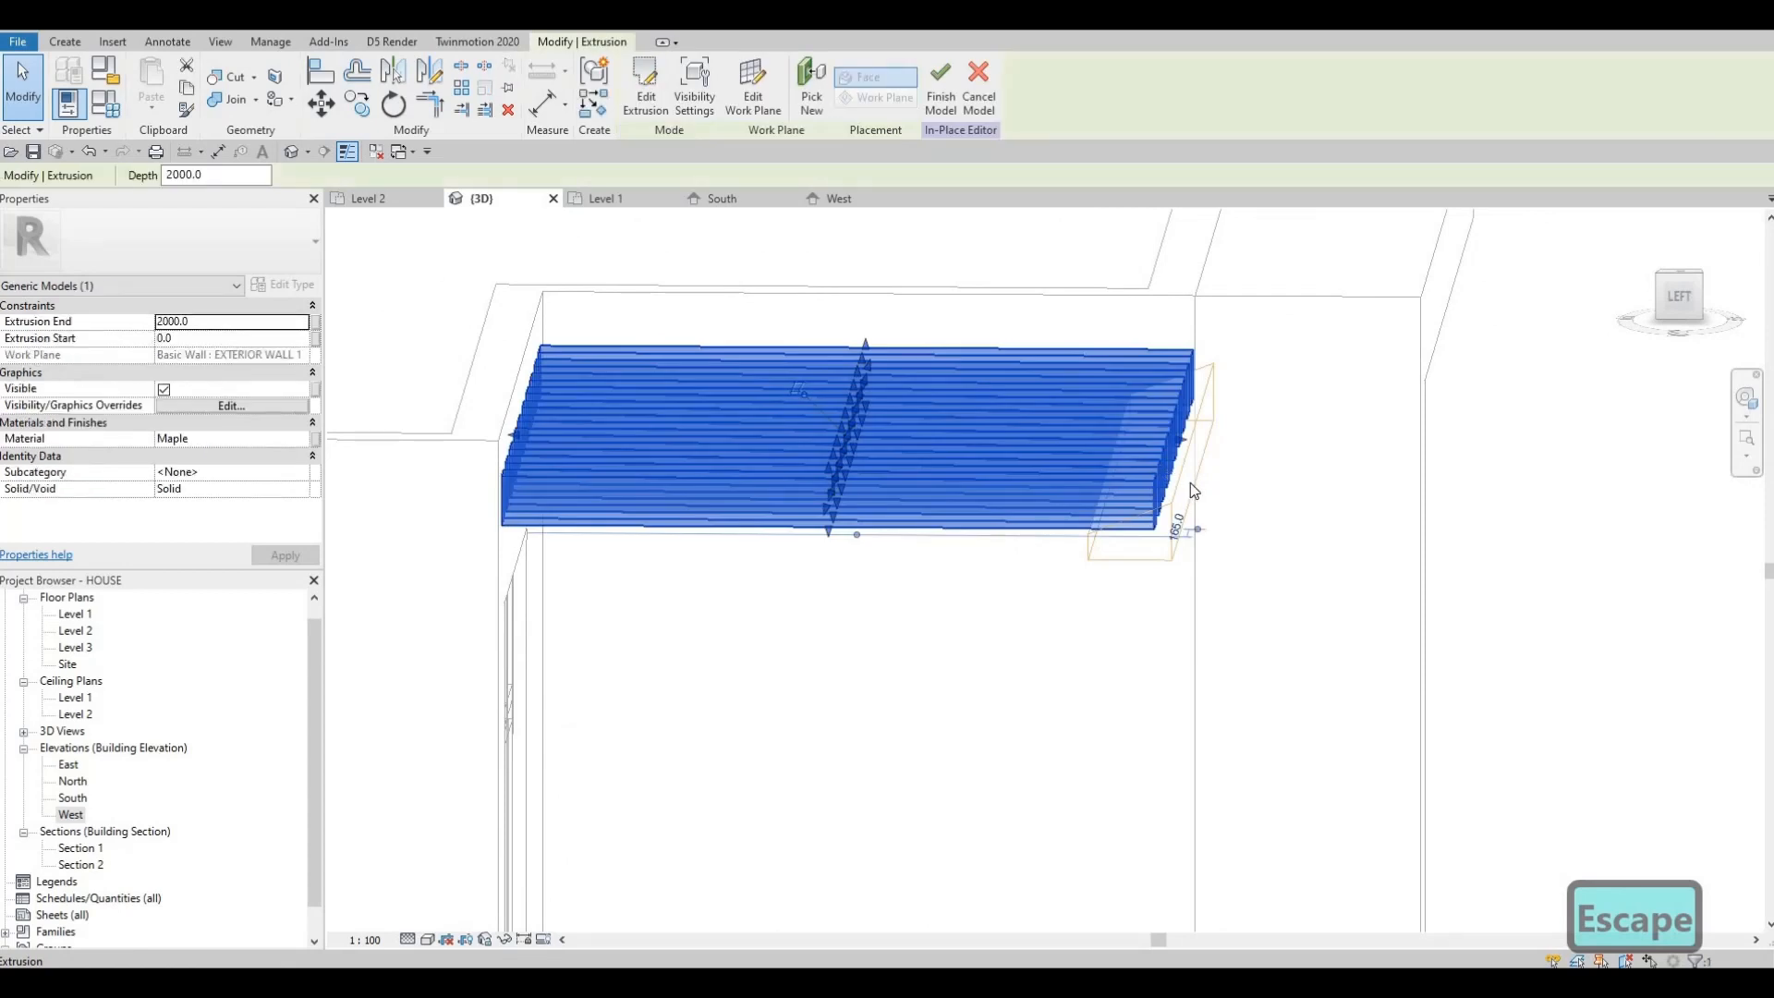
{"action": "left_click", "coordinate": [1190, 483]}
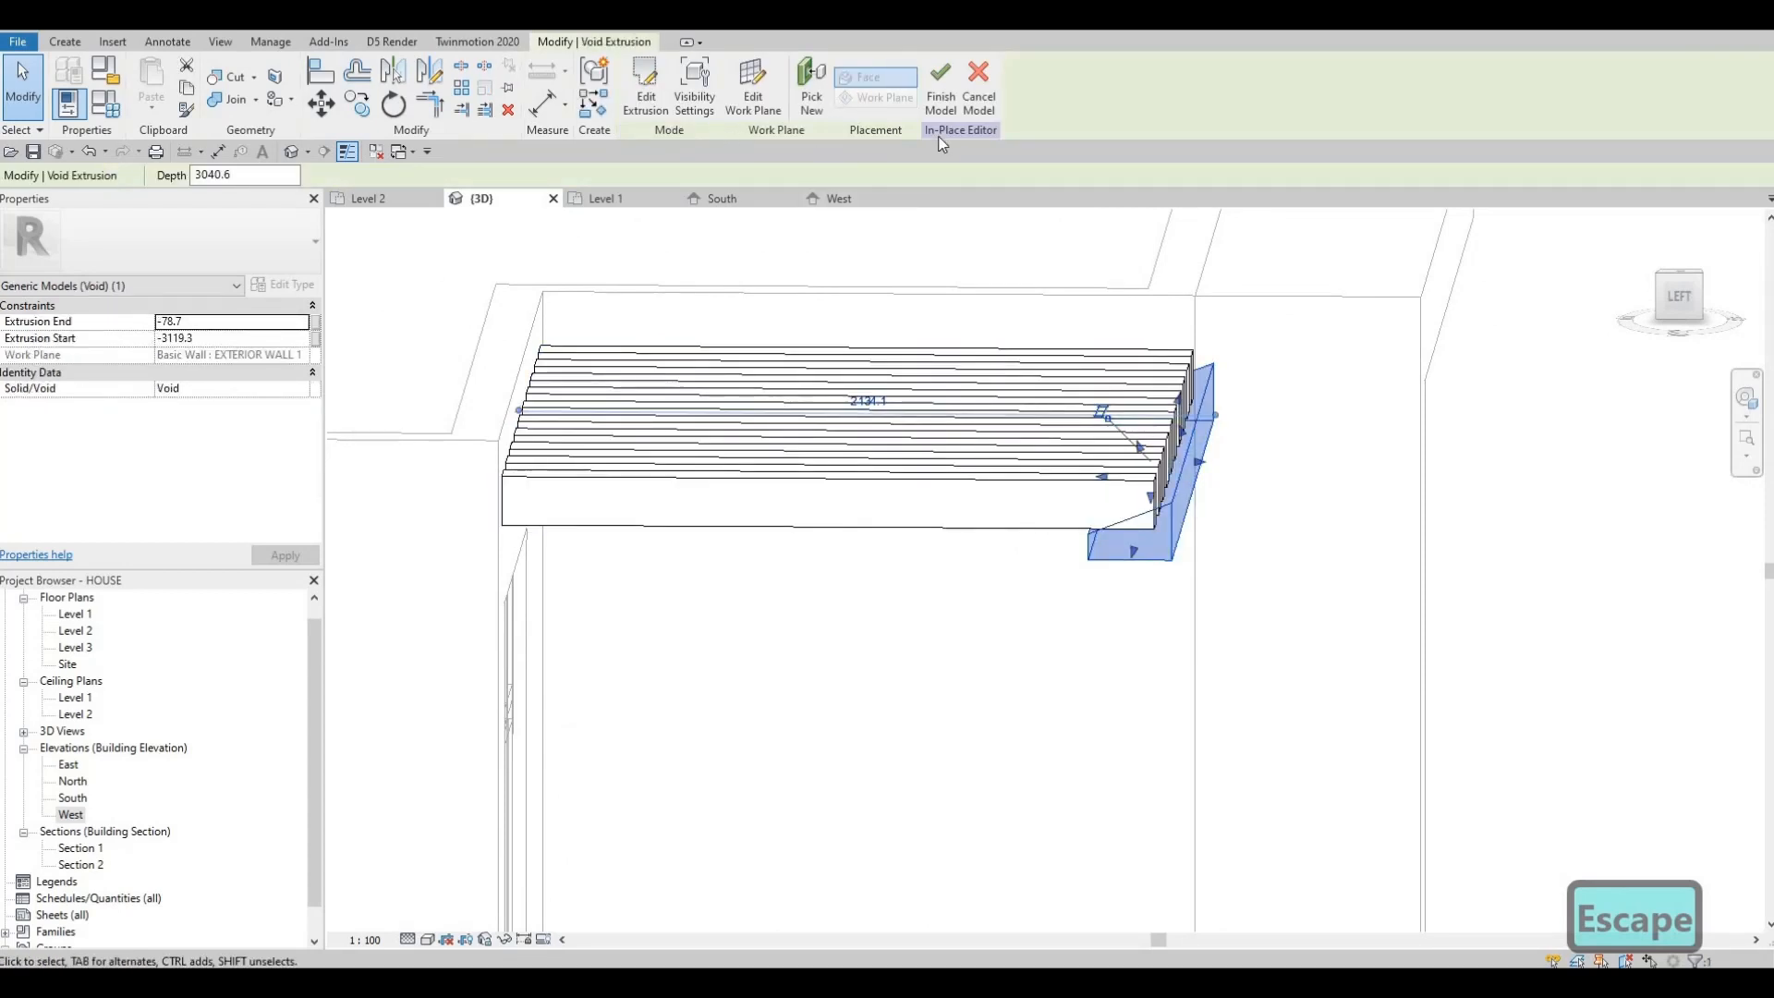
{"action": "left_click", "coordinate": [941, 97]}
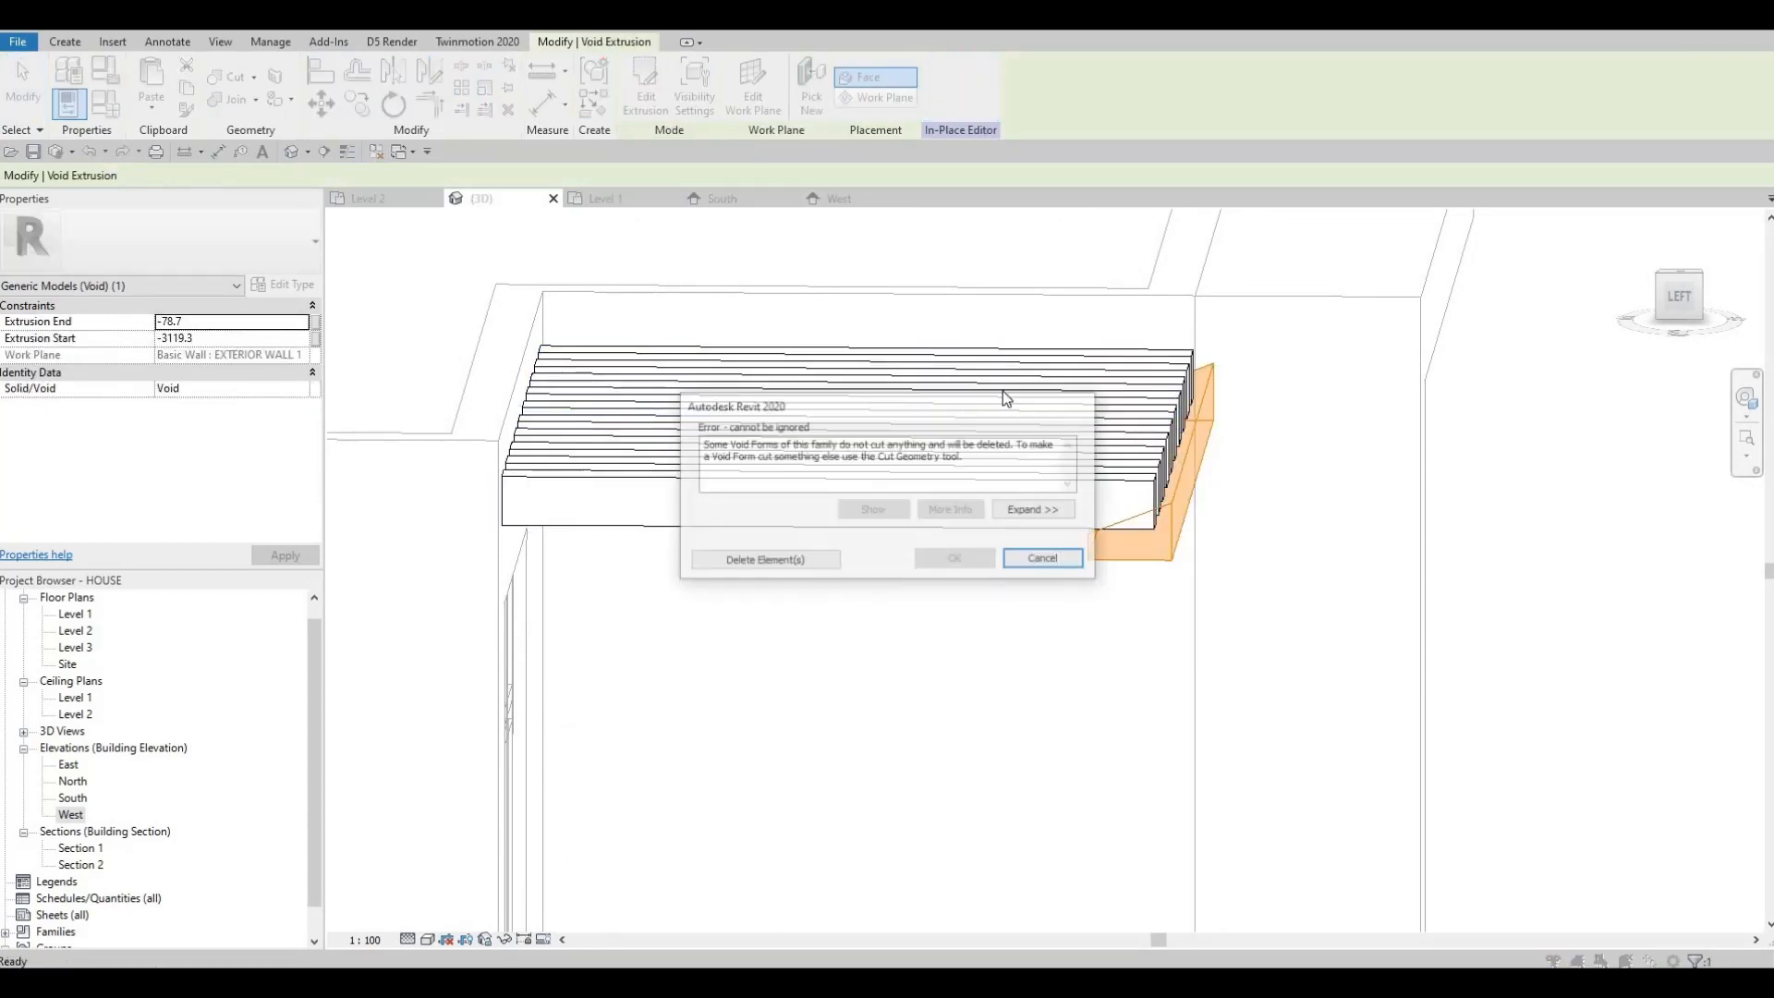
{"action": "left_click", "coordinate": [798, 561]}
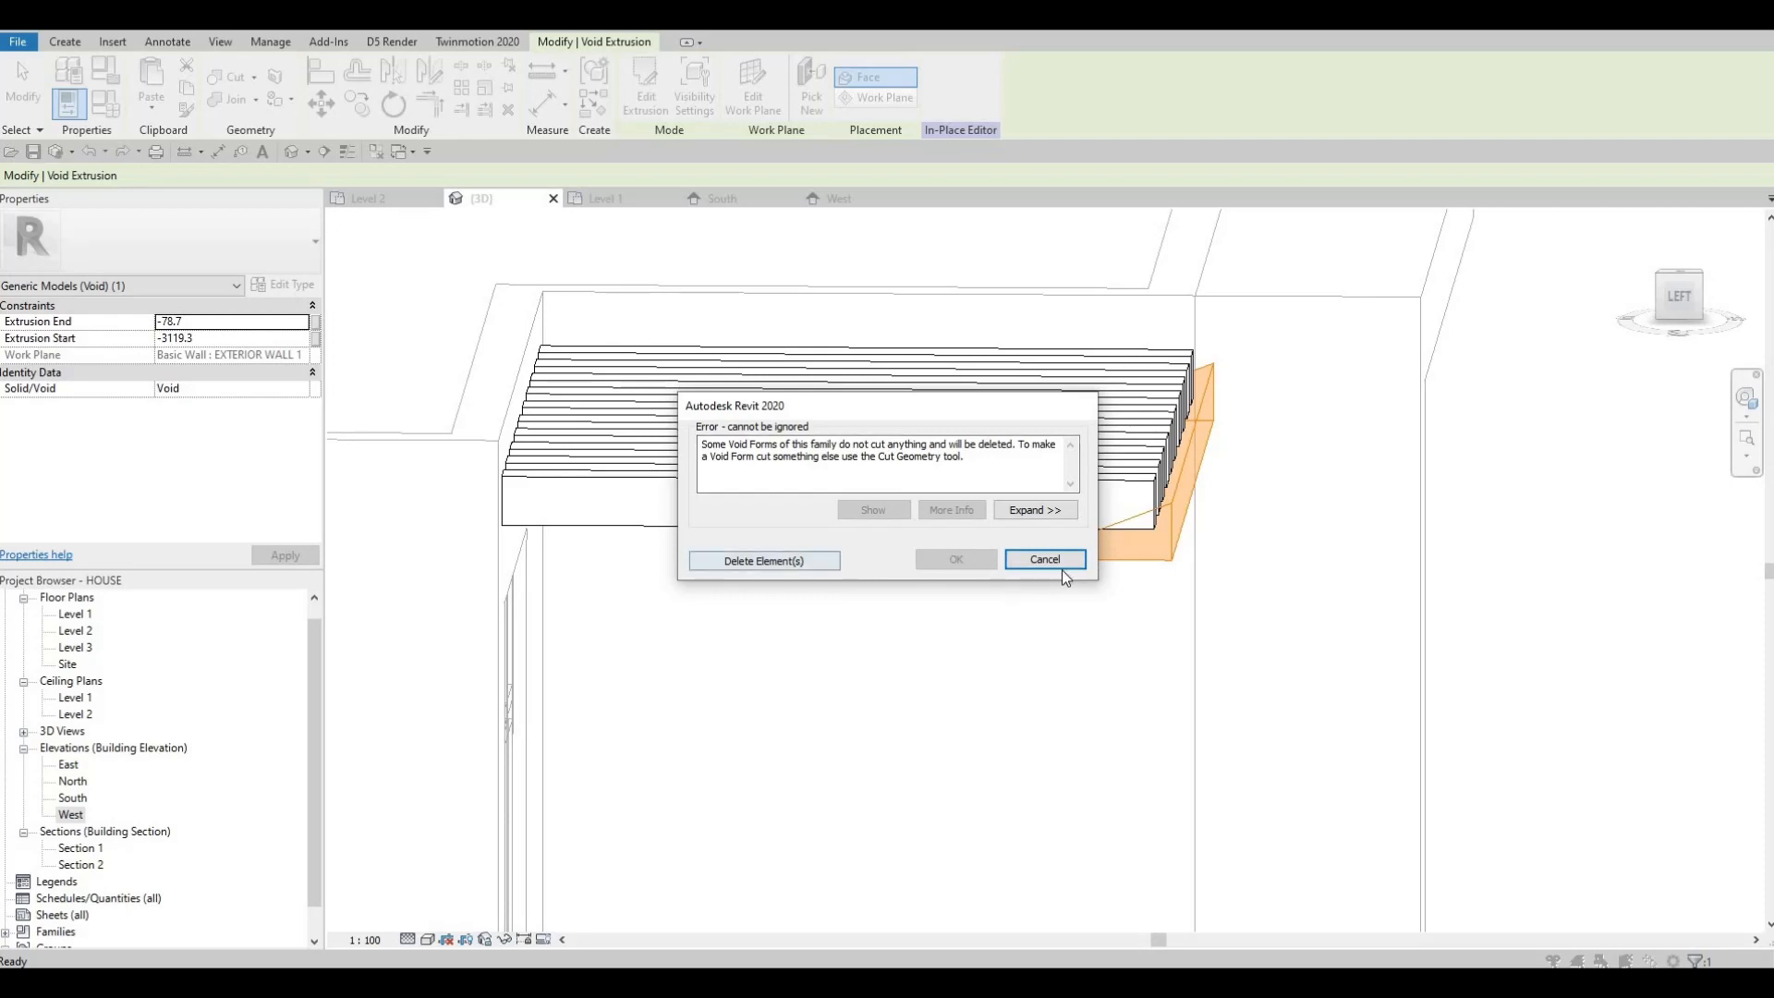
{"action": "scroll", "coordinate": [1107, 427], "scroll_direction": "down", "scroll_amount": 3}
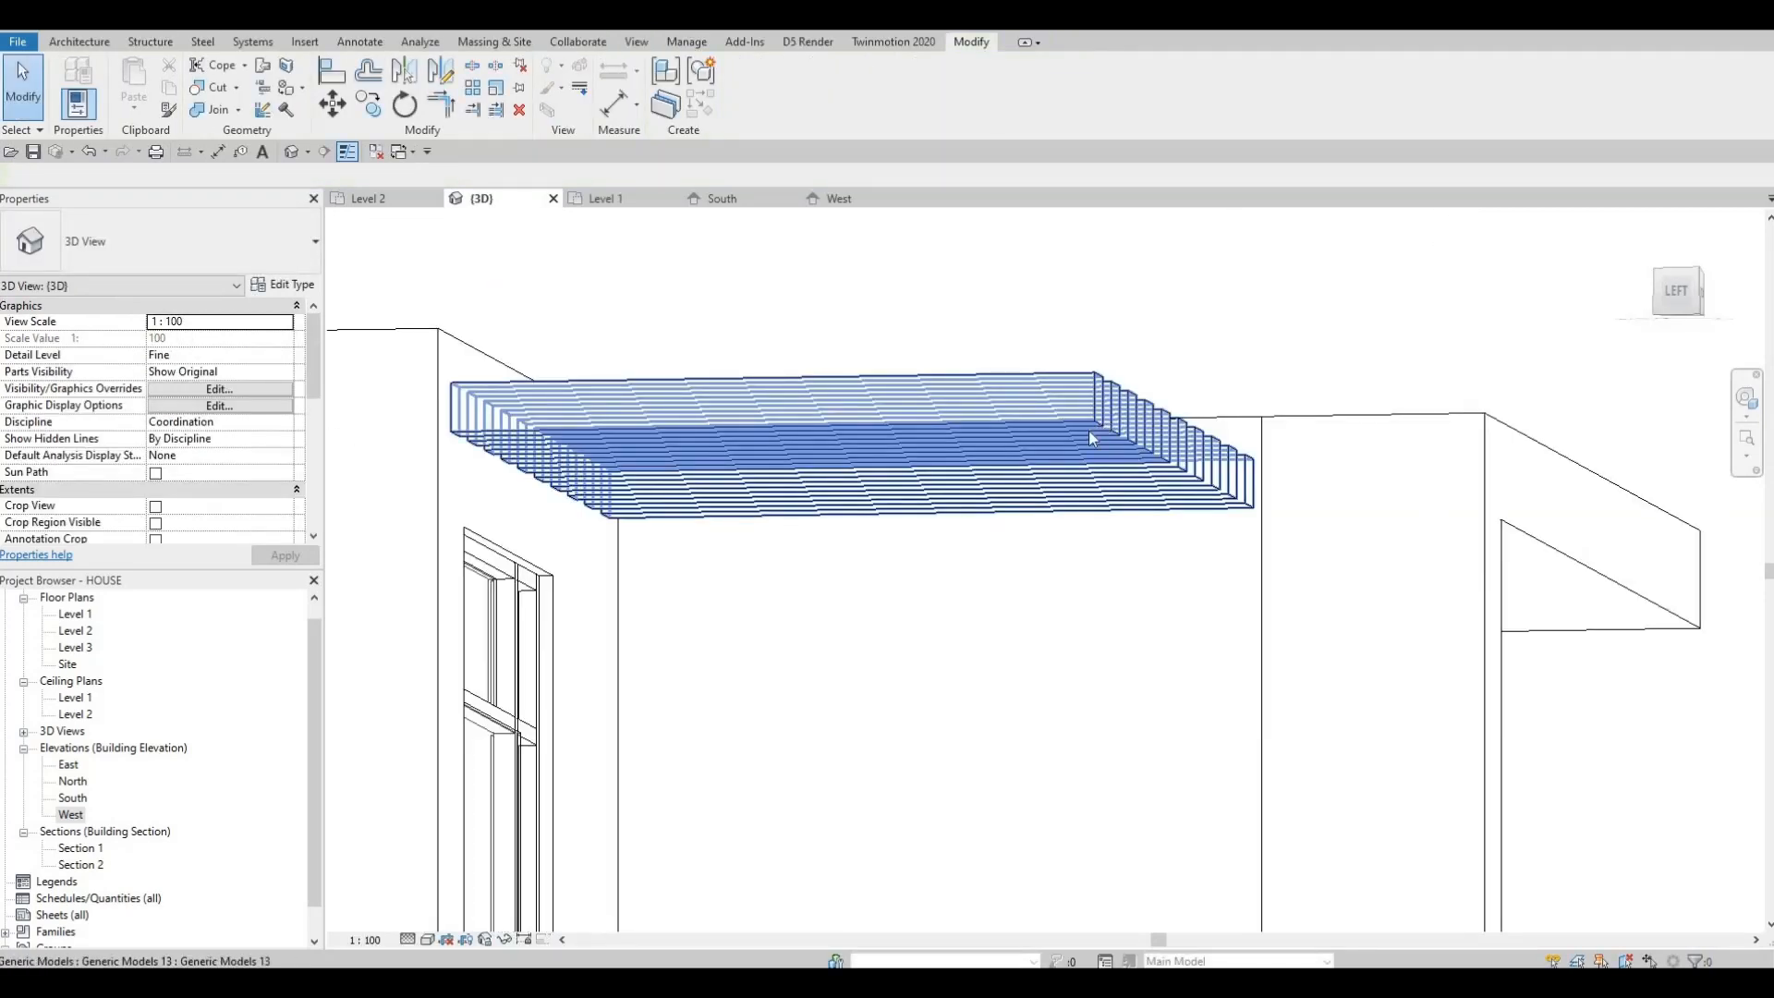
Undo finishing the in-place beam model and deleting the void extrusion beneath the beam ends
{"action": "left_click", "coordinate": [1155, 460]}
{"action": "key", "text": "Escape"}
{"action": "key", "text": "ctrl+z"}
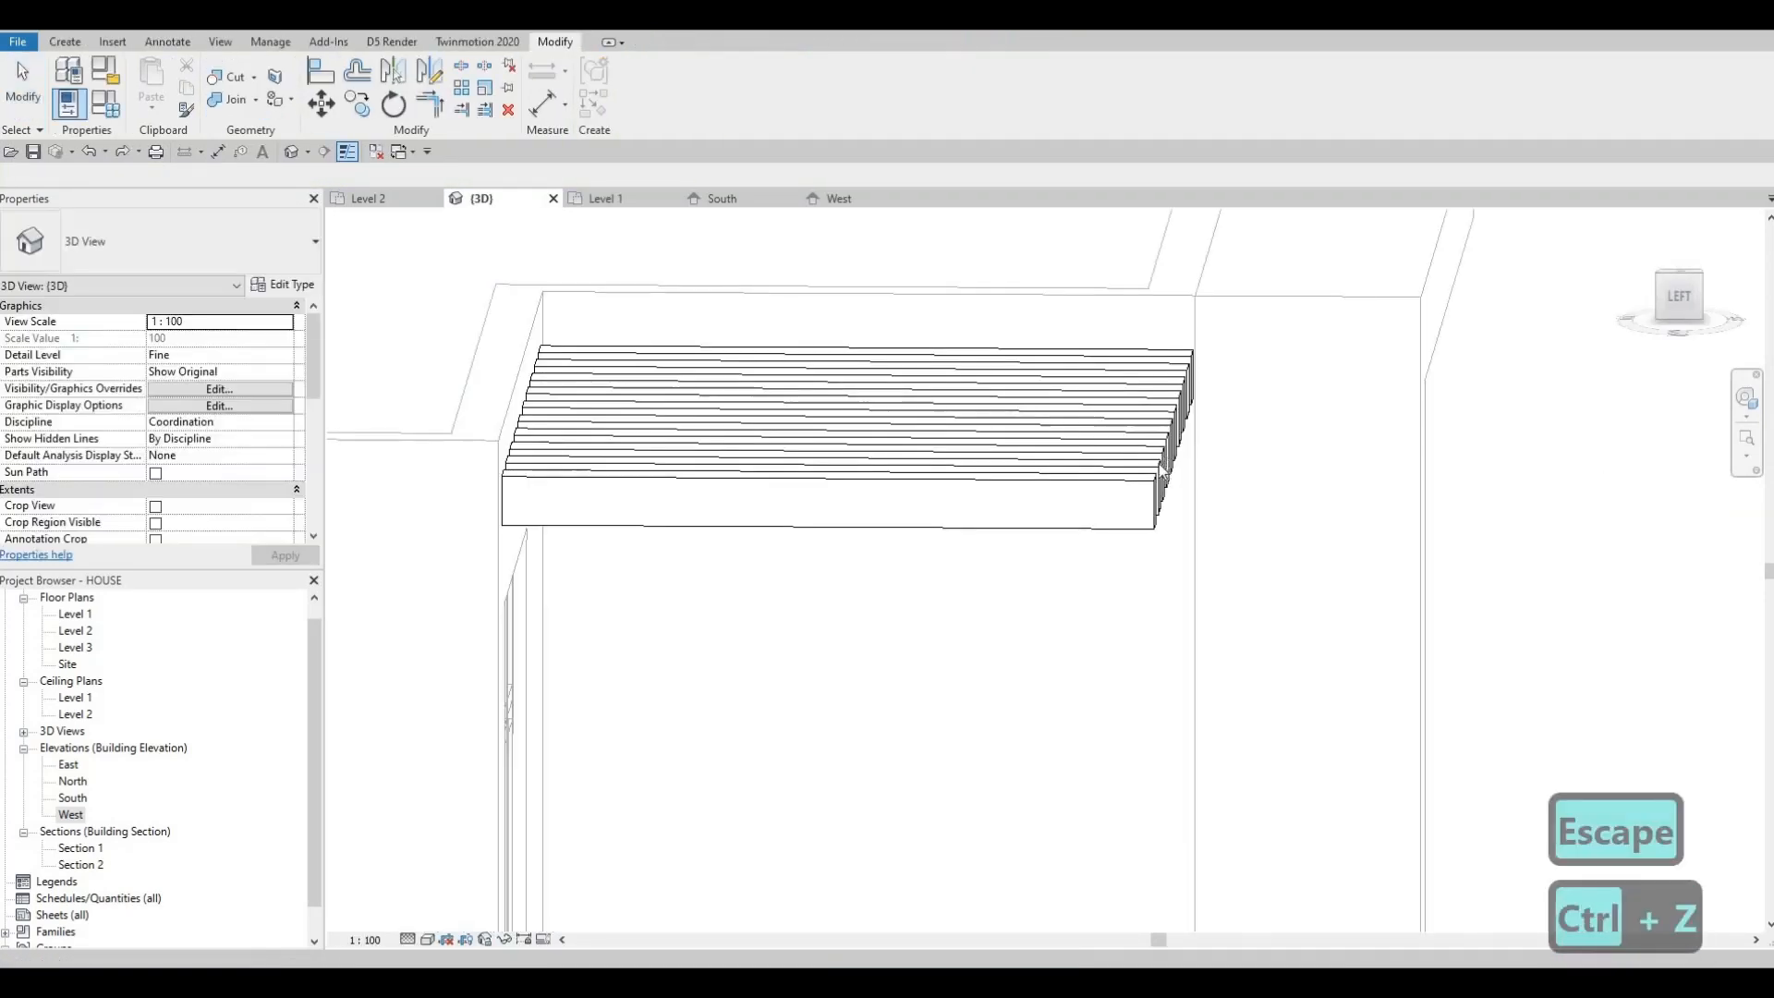
{"action": "key", "text": "ctrl+z"}
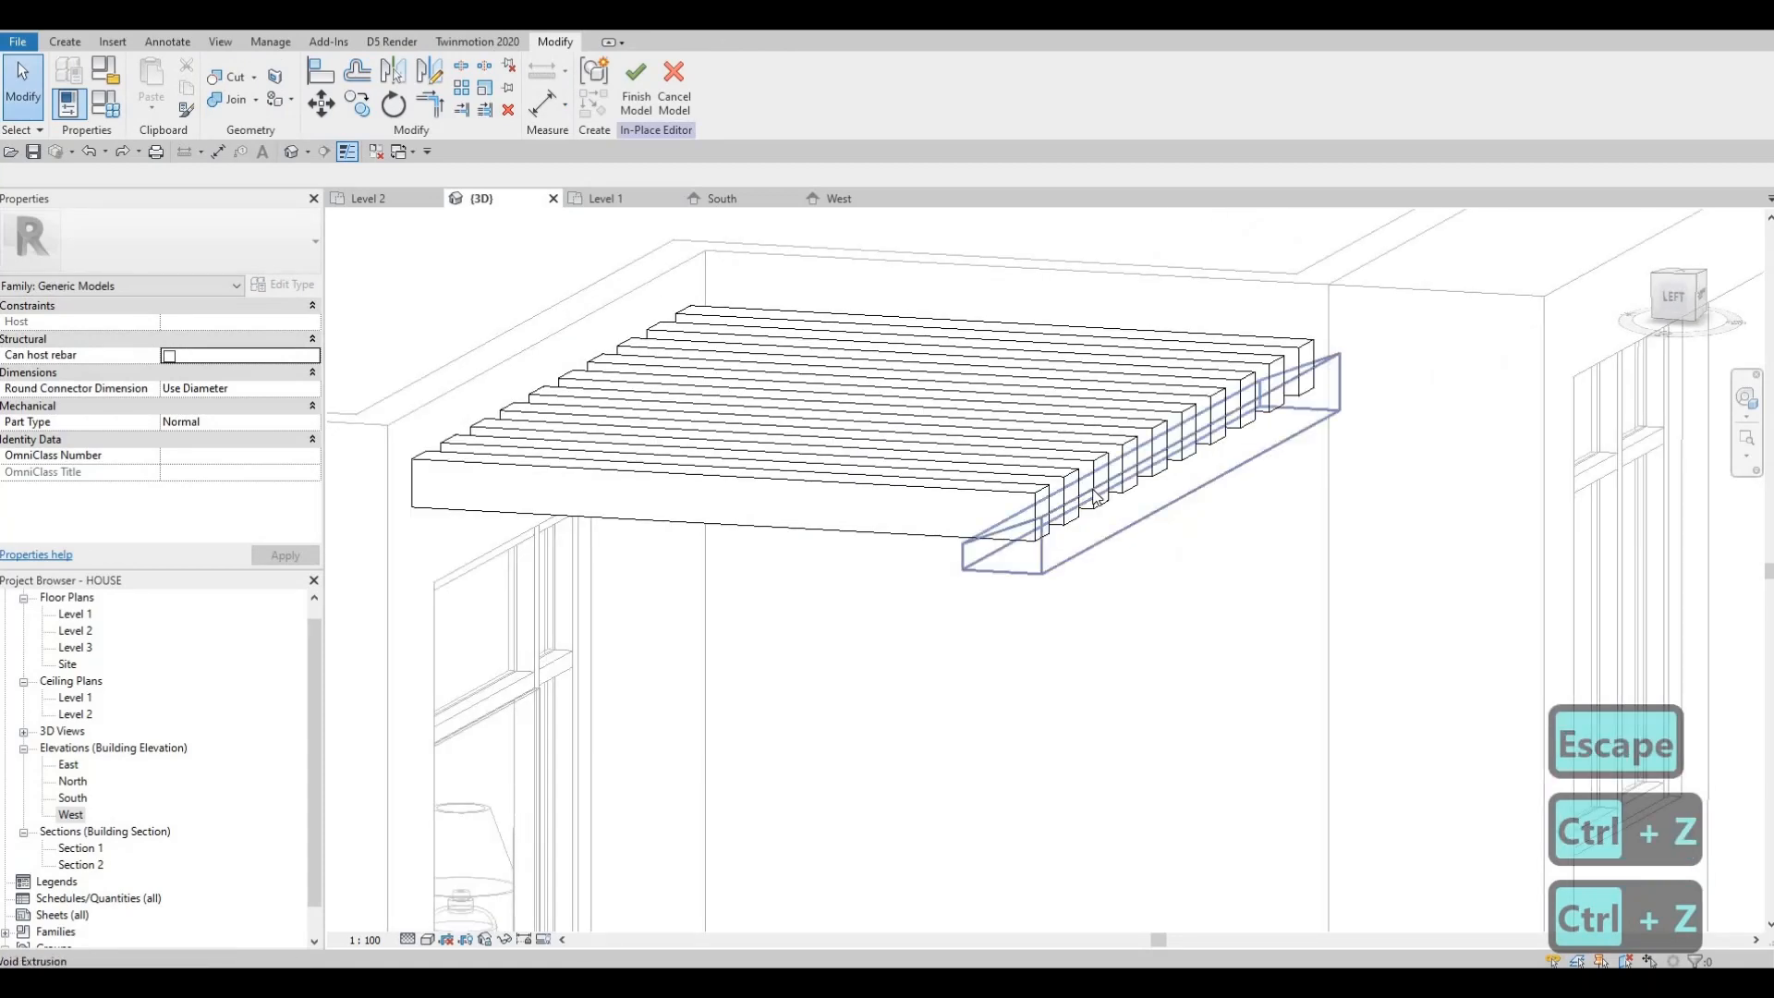
{"action": "left_click", "coordinate": [821, 536]}
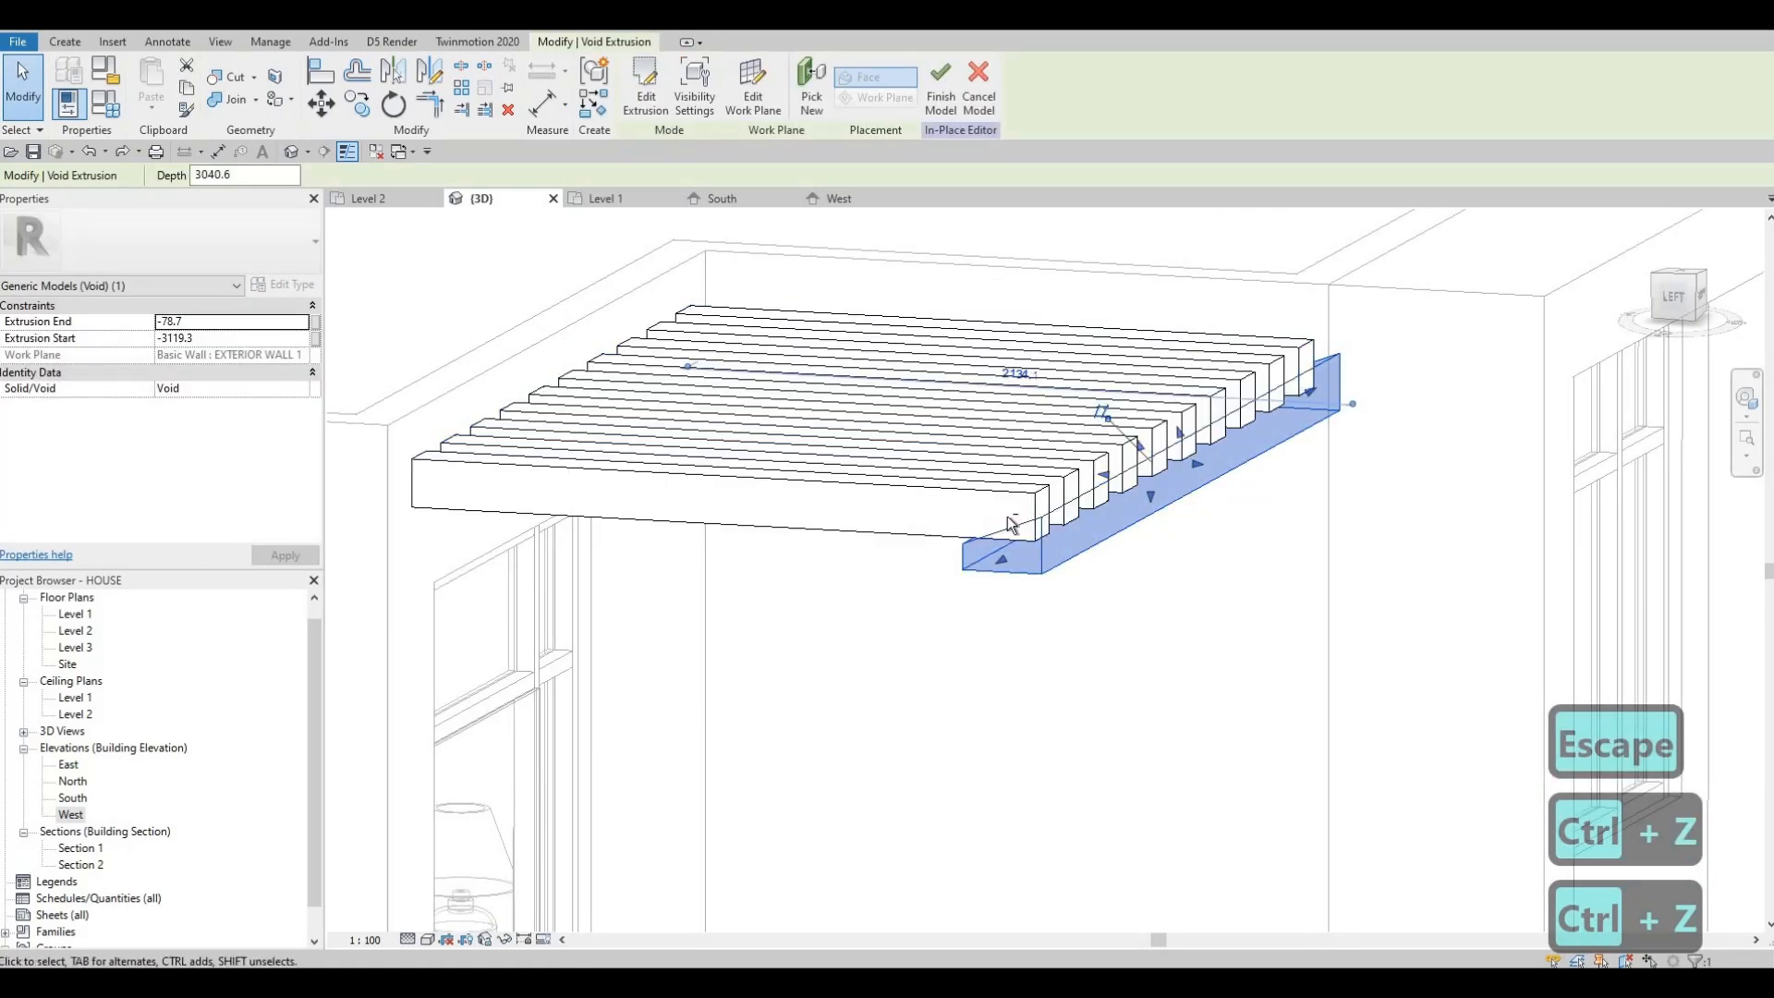
{"action": "key", "text": "Escape"}
Cut the row of Maple beams with the void extrusion to bevel the undersides of their projecting ends
{"action": "key", "text": "F1"}
{"action": "middle_click_drag", "start_coordinate": [1010, 523], "coordinate": [1010, 598], "text": "shift"}
{"action": "scroll", "coordinate": [1010, 598], "scroll_direction": "up", "scroll_amount": 1}
{"action": "scroll", "coordinate": [1010, 598], "scroll_direction": "down", "scroll_amount": 2}
{"action": "middle_click_drag", "start_coordinate": [1013, 665], "coordinate": [1018, 691]}
{"action": "scroll", "coordinate": [1117, 607], "scroll_direction": "down", "scroll_amount": 1}
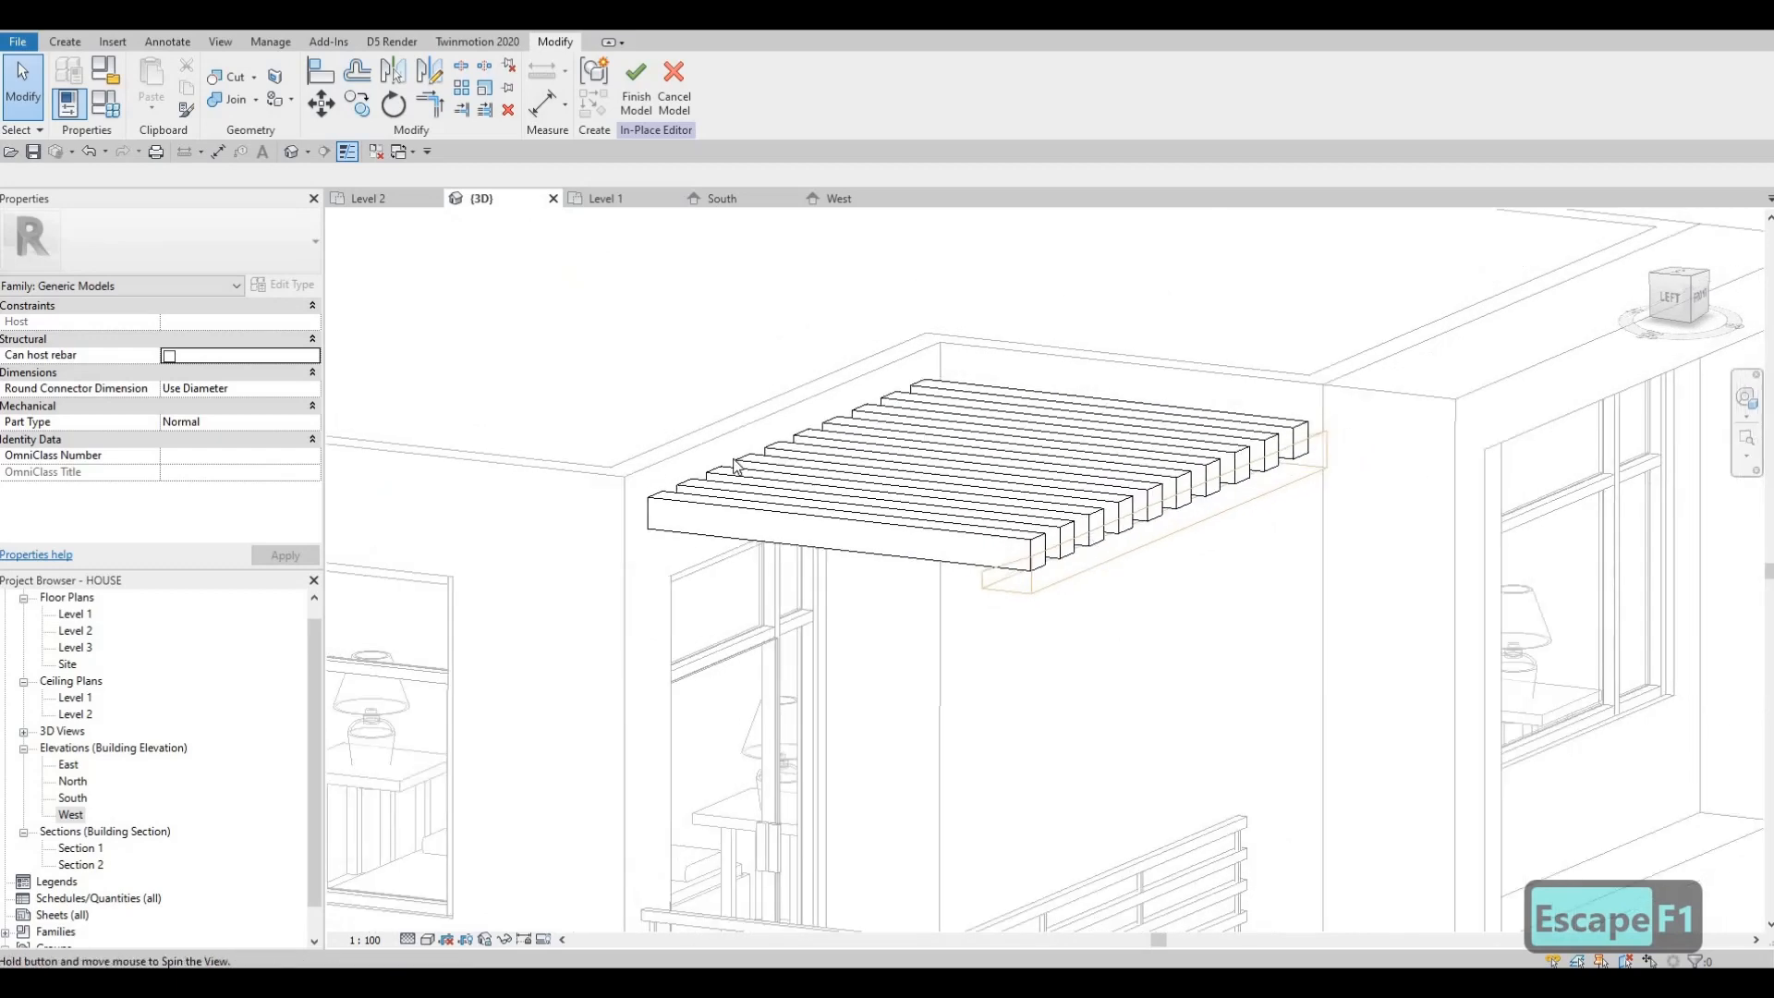
{"action": "scroll", "coordinate": [1139, 471], "scroll_direction": "up", "scroll_amount": 3}
{"action": "left_click", "coordinate": [242, 81]}
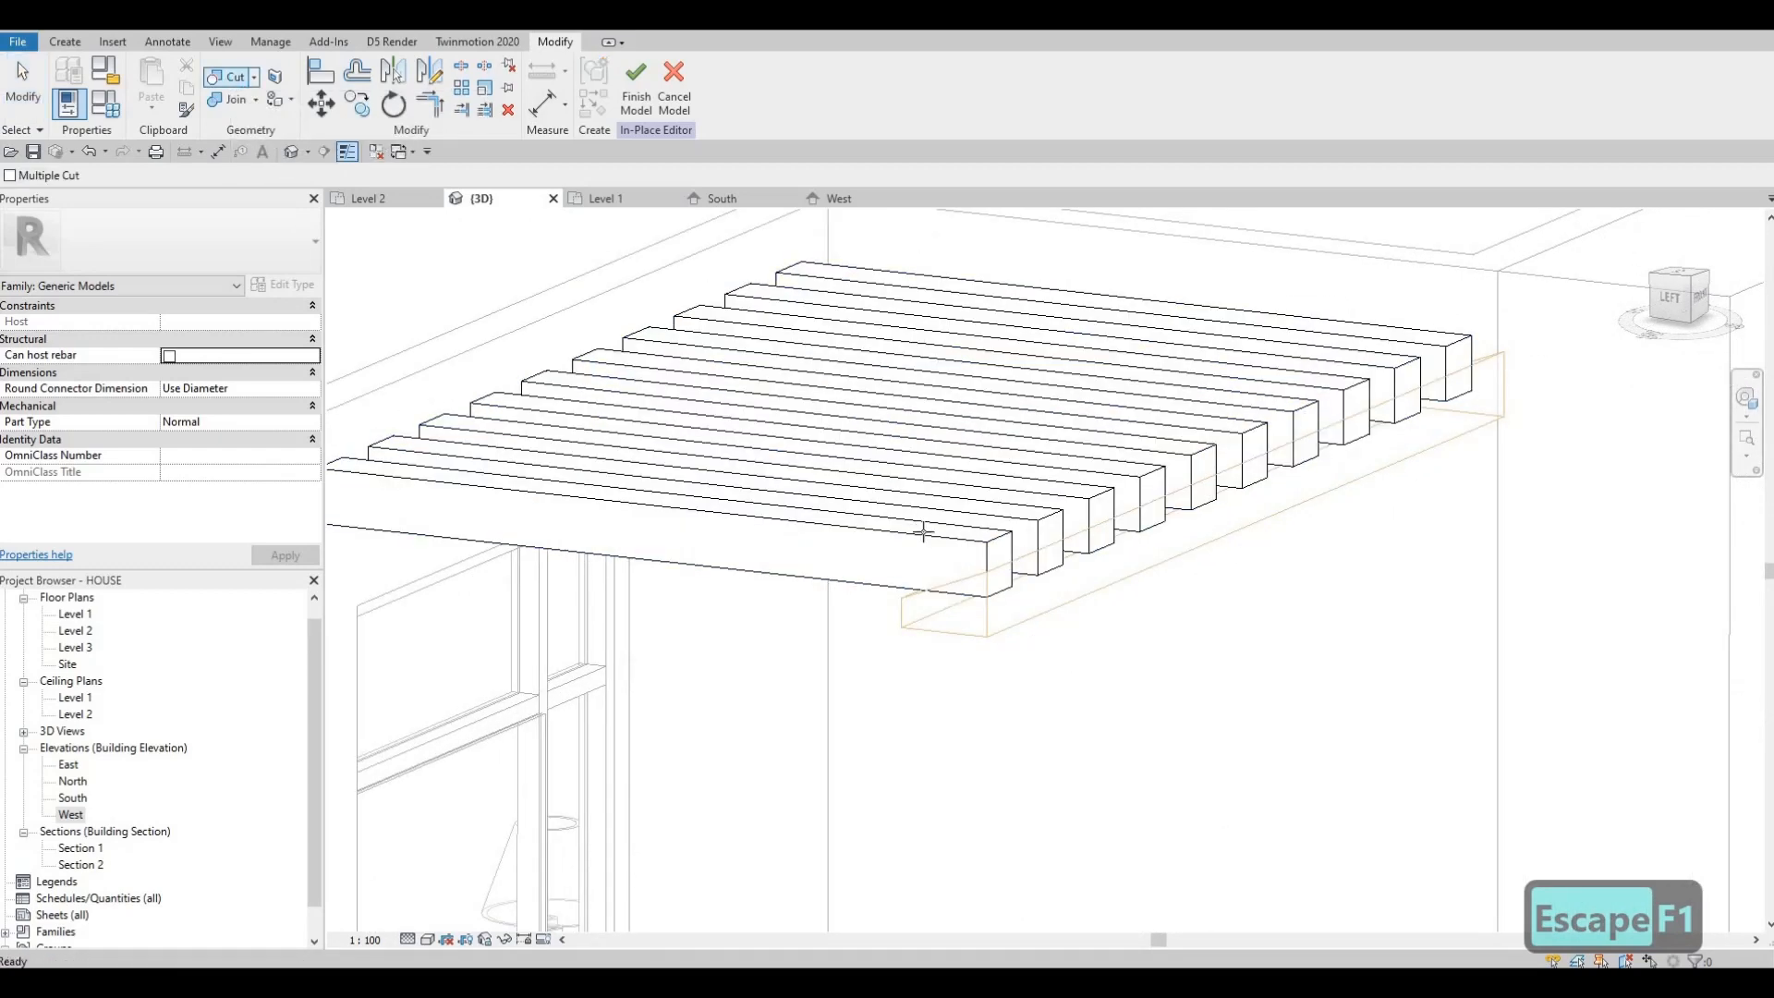
{"action": "left_click", "coordinate": [961, 581]}
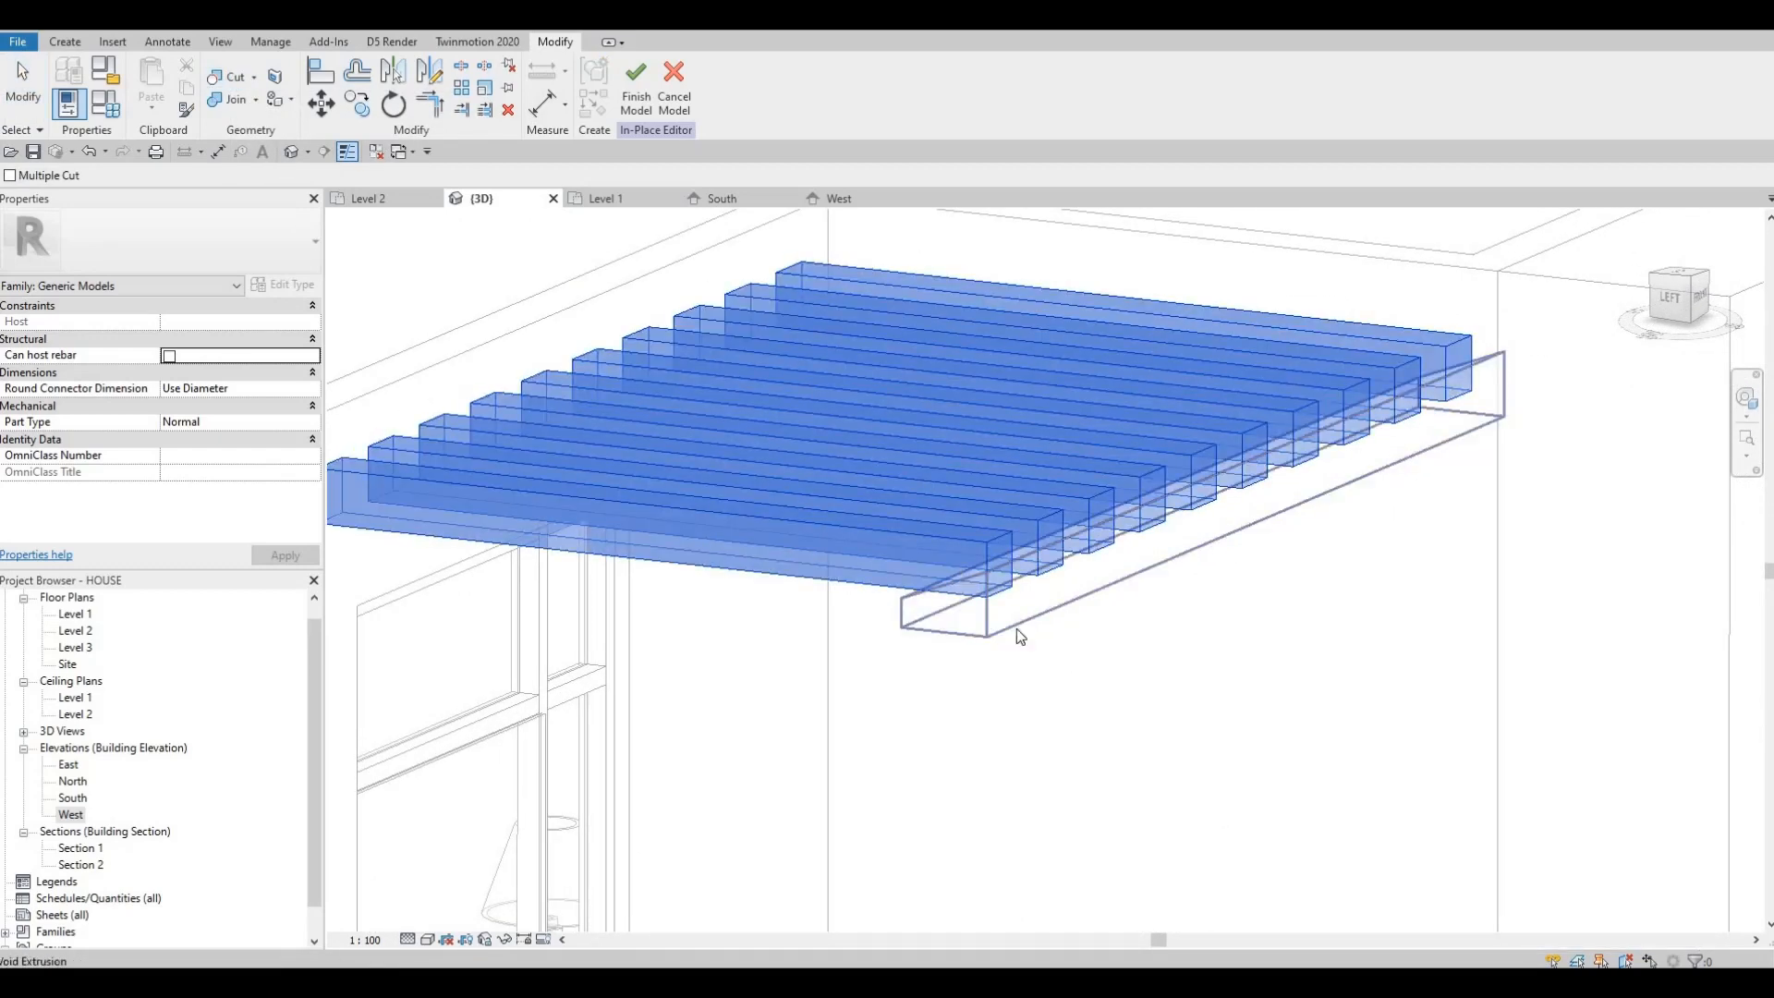
{"action": "left_click", "coordinate": [990, 647]}
{"action": "key", "text": "Escape"}
Check the beveled beam ends from the side and finish the in-place model
{"action": "middle_click_drag", "start_coordinate": [1137, 595], "coordinate": [1251, 507], "text": "shift"}
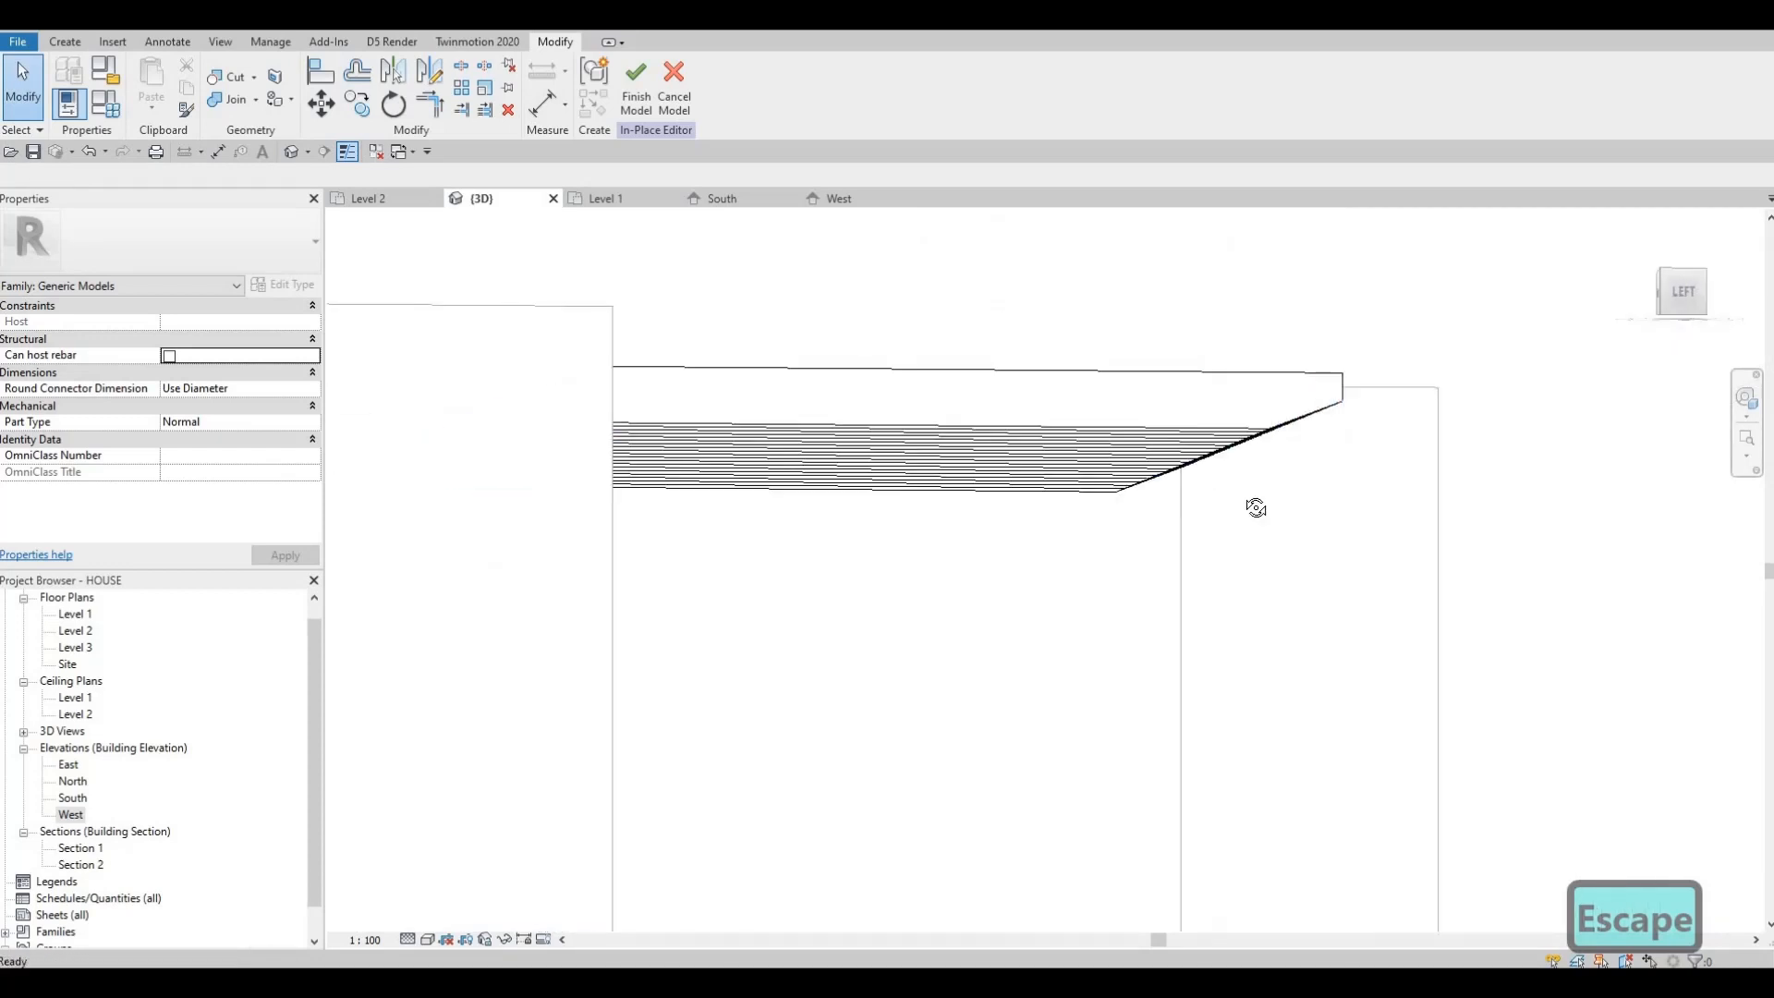
{"action": "scroll", "coordinate": [1075, 436], "scroll_direction": "down", "scroll_amount": 2}
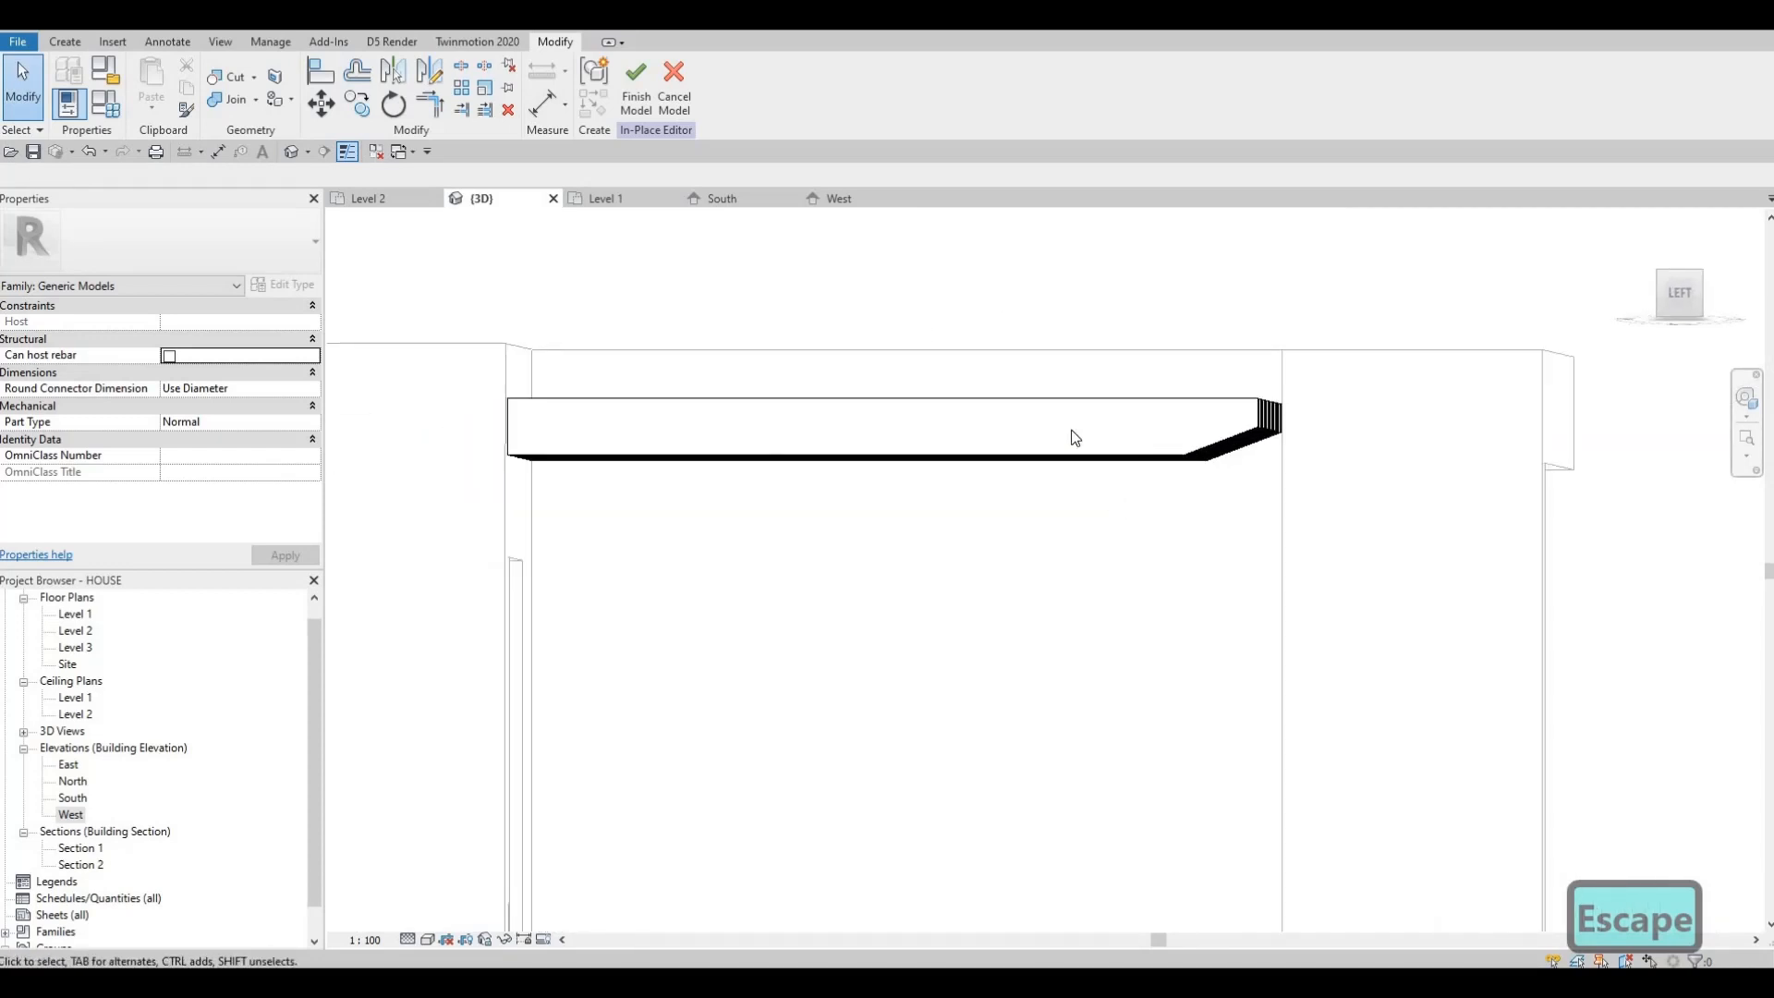
{"action": "left_click", "coordinate": [644, 109]}
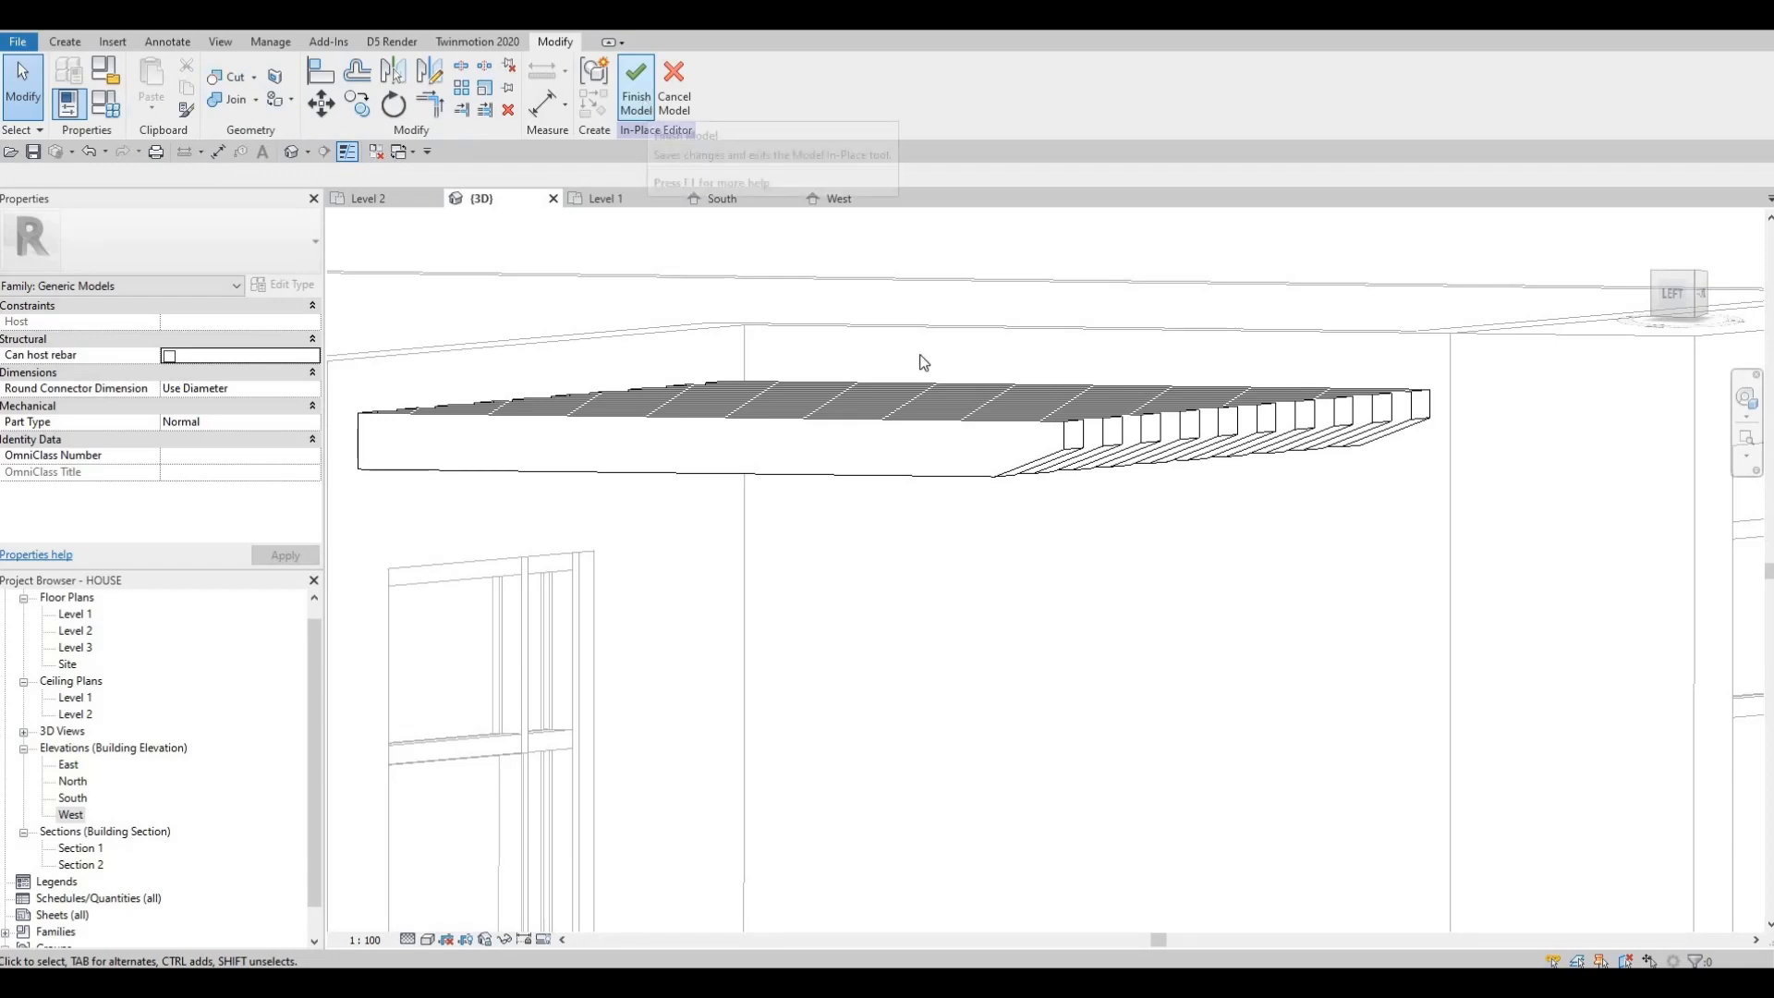
Examine the beveled beams over the balcony and the whole house front from several angles
{"action": "middle_click_drag", "start_coordinate": [1012, 377], "coordinate": [851, 246], "text": "shift"}
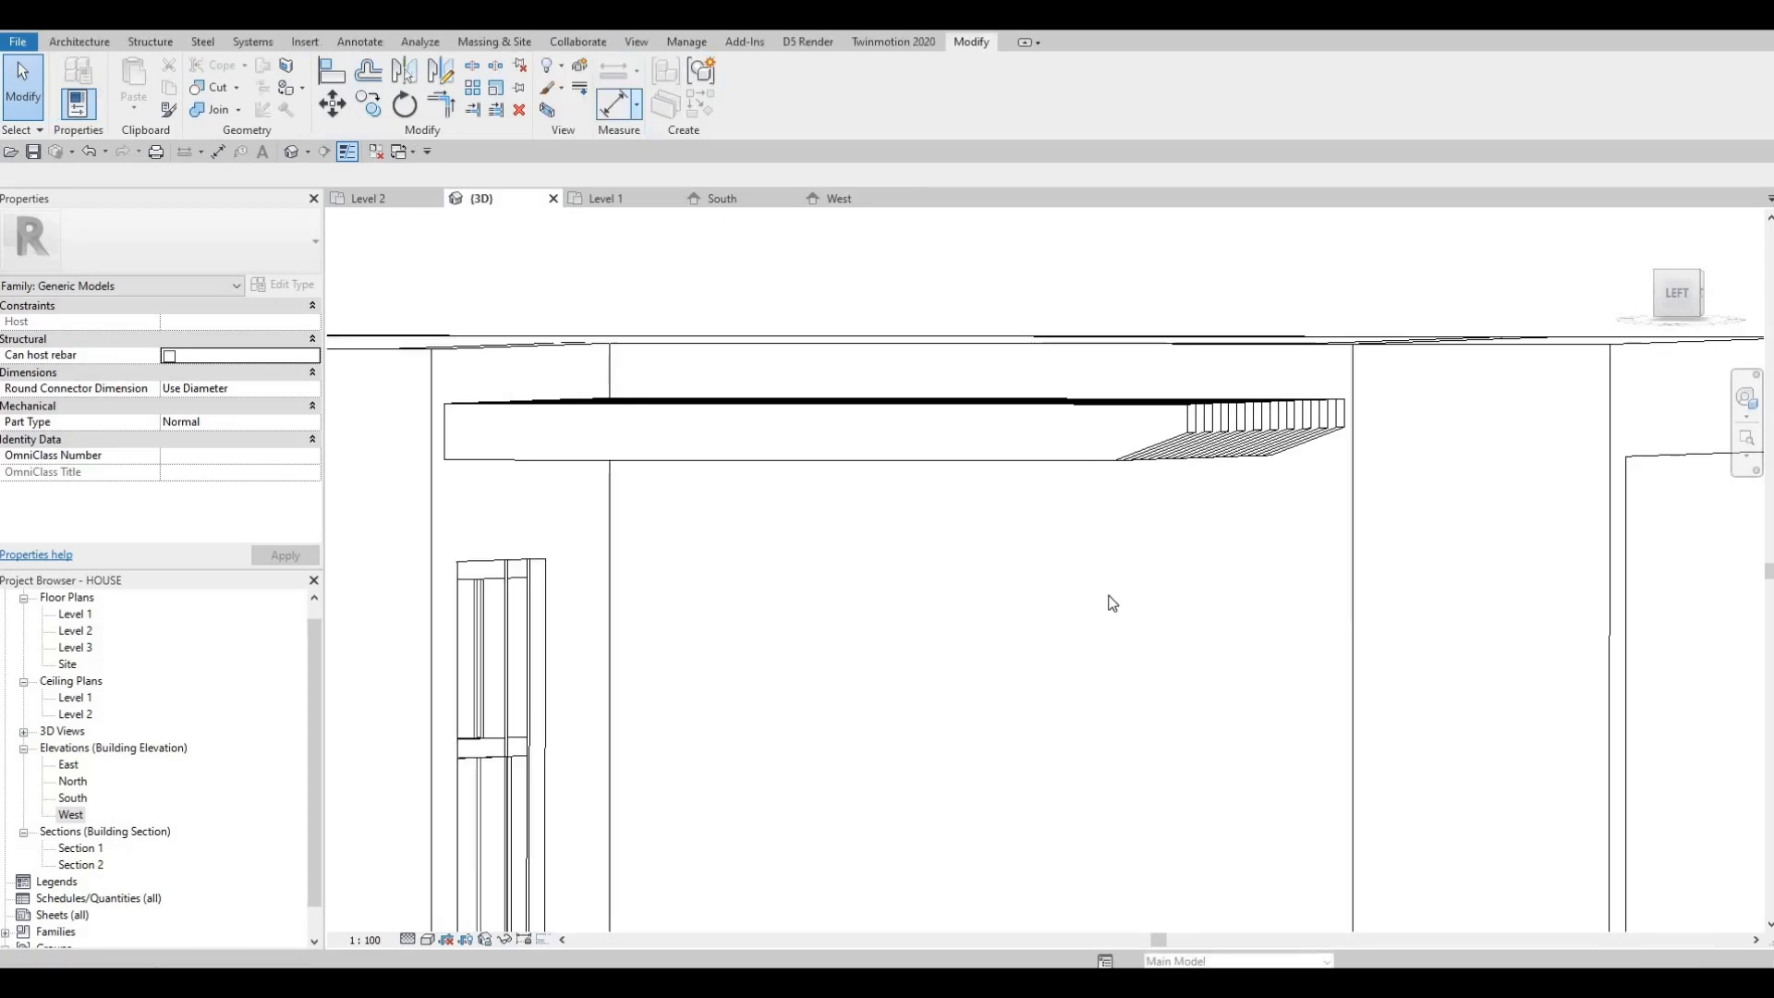
{"action": "middle_click_drag", "start_coordinate": [902, 724], "coordinate": [985, 609], "text": "shift"}
{"action": "scroll", "coordinate": [926, 586], "scroll_direction": "down", "scroll_amount": 2}
{"action": "scroll", "coordinate": [1071, 518], "scroll_direction": "down", "scroll_amount": 2}
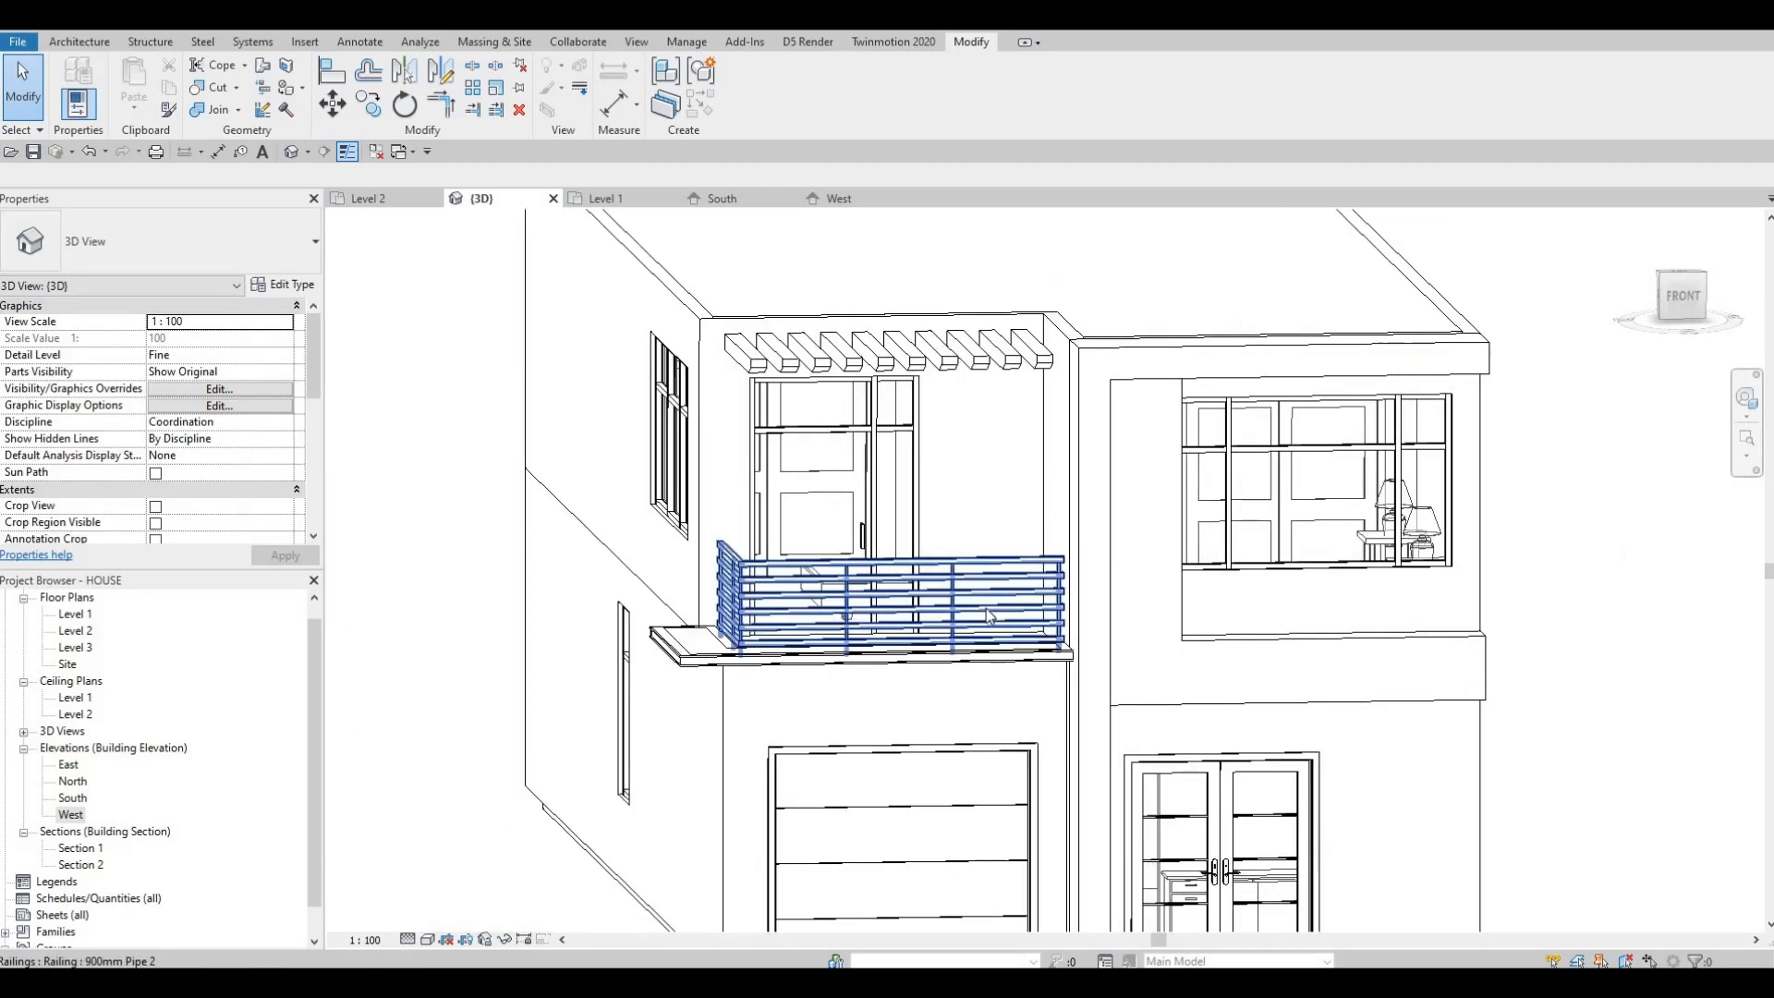
{"action": "key", "text": "Escape"}
{"action": "key", "text": "Escape"}
{"action": "middle_click_drag", "start_coordinate": [848, 535], "coordinate": [804, 530], "text": "shift"}
{"action": "scroll", "coordinate": [804, 530], "scroll_direction": "down", "scroll_amount": 1}
{"action": "middle_click_drag", "start_coordinate": [1017, 693], "coordinate": [980, 370], "text": "shift"}
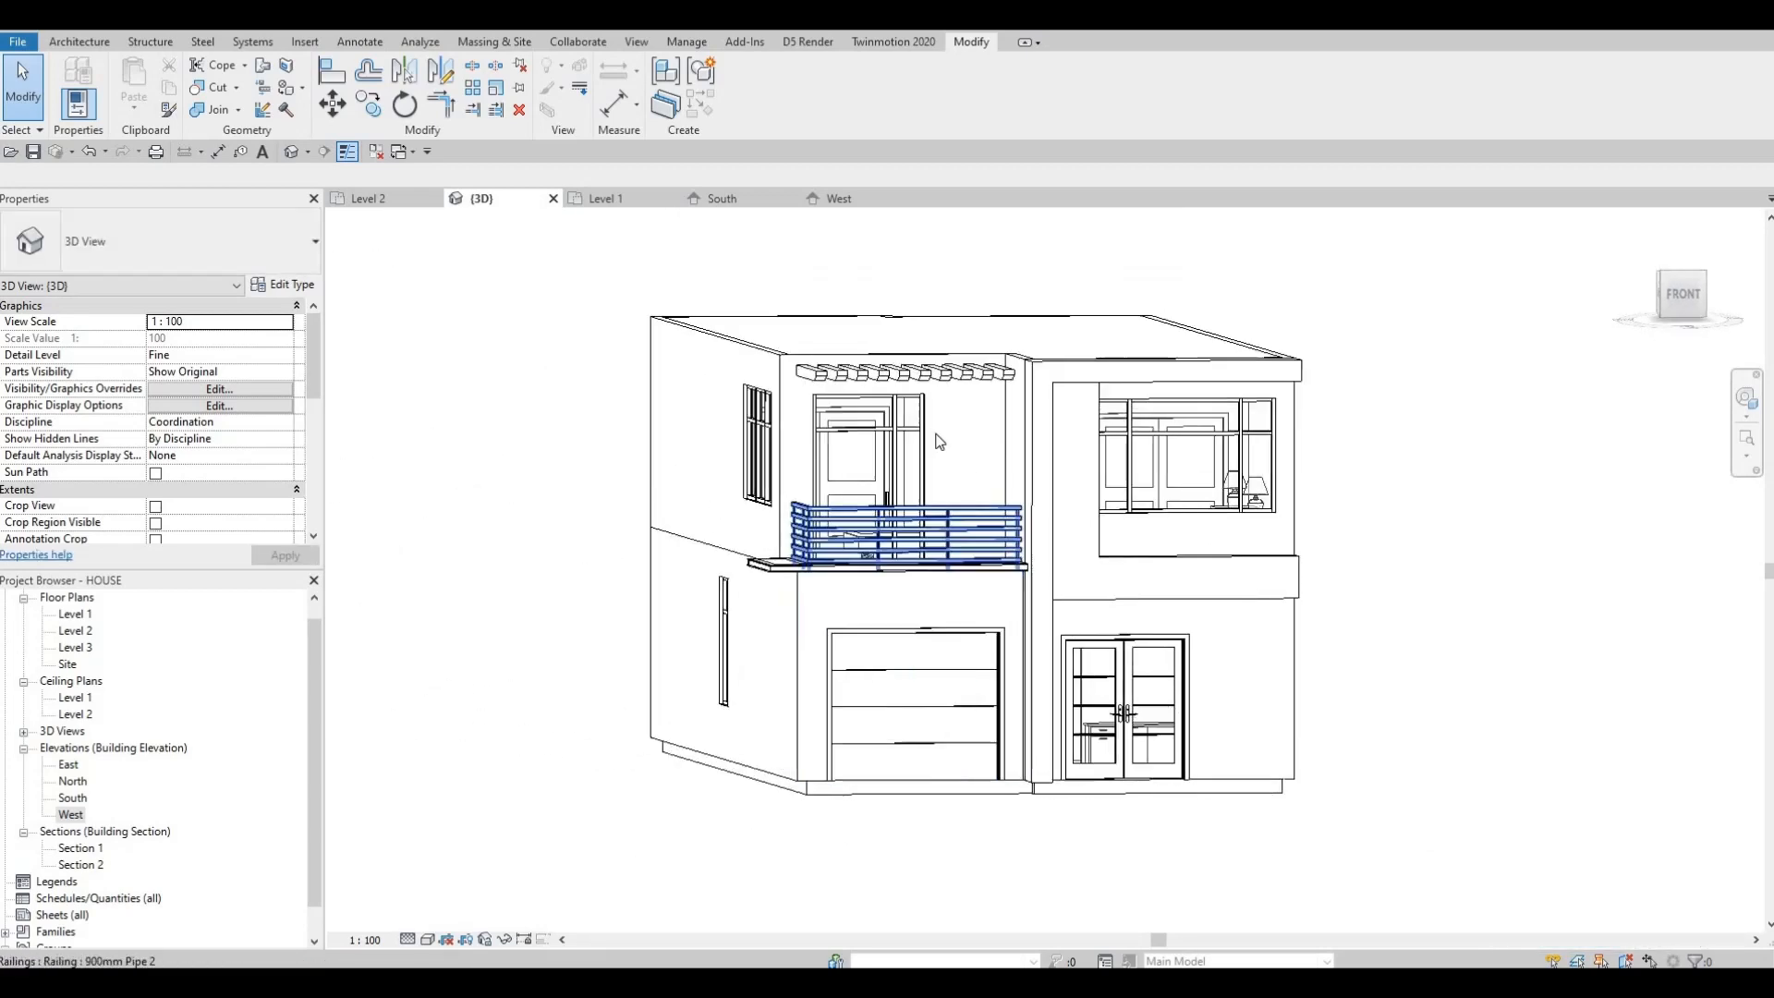
Split the face of the balcony wall with a vertical line from its top edge down to the door opening's upper corner
{"action": "scroll", "coordinate": [978, 342], "scroll_direction": "up", "scroll_amount": 4}
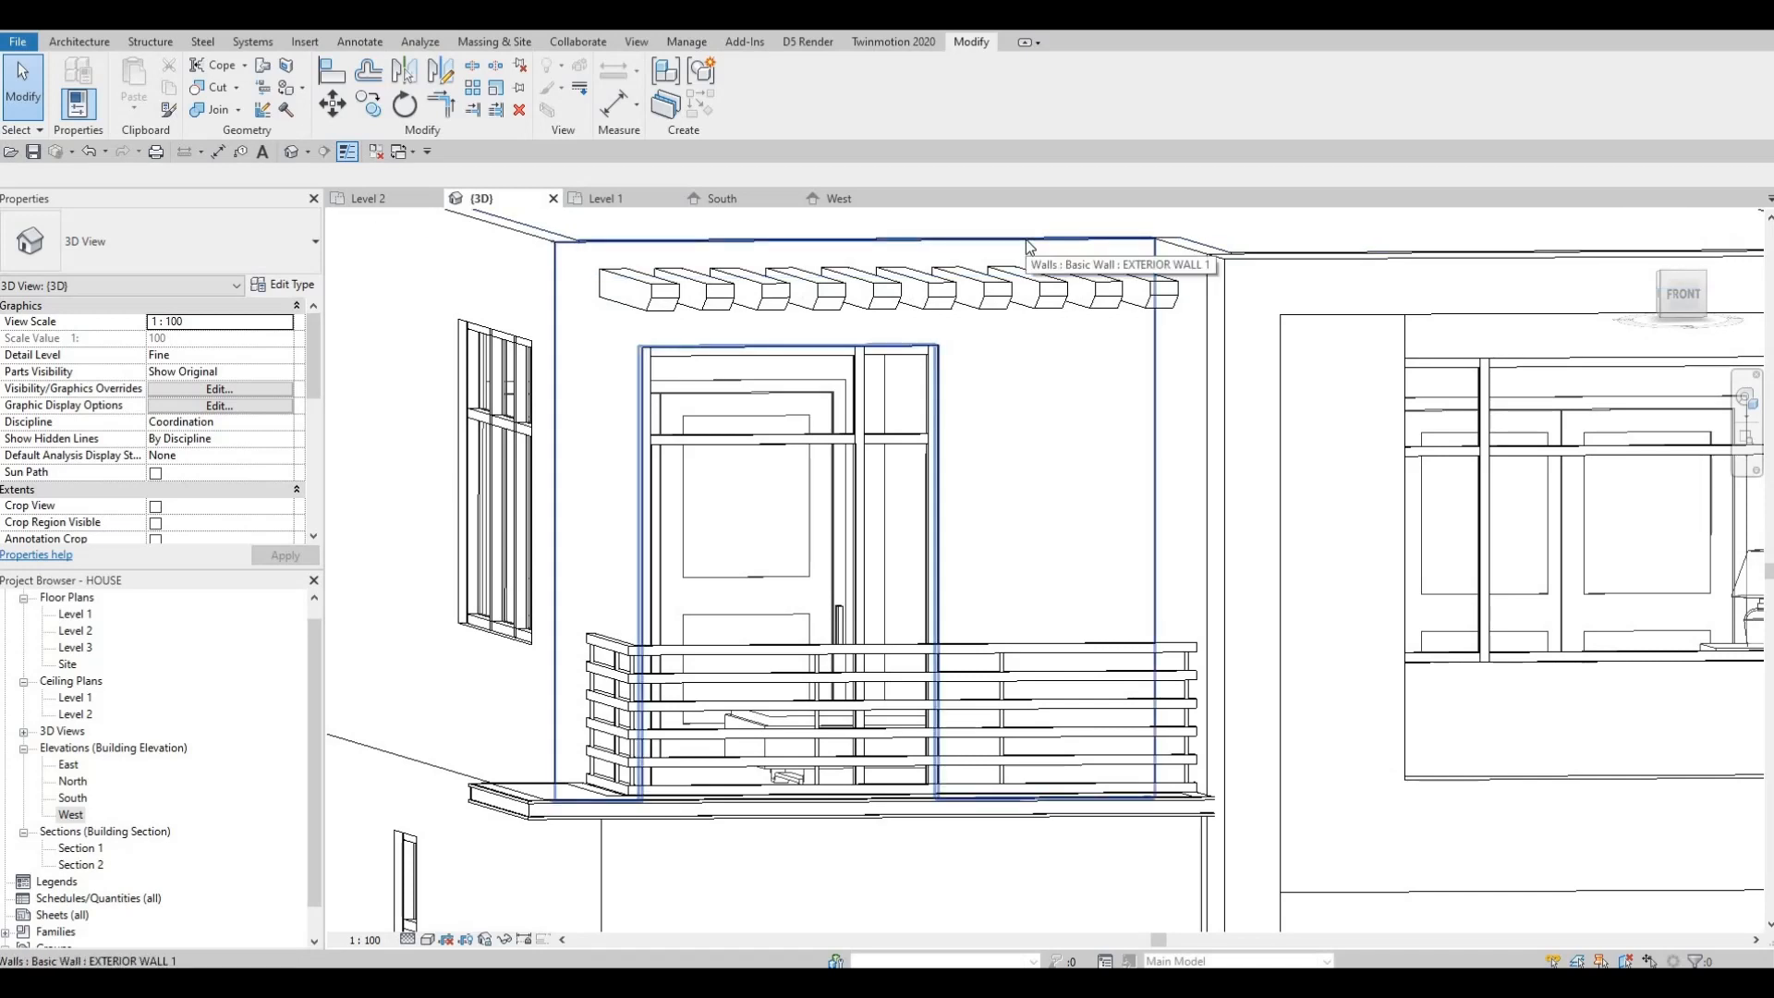
{"action": "left_click", "coordinate": [1028, 245]}
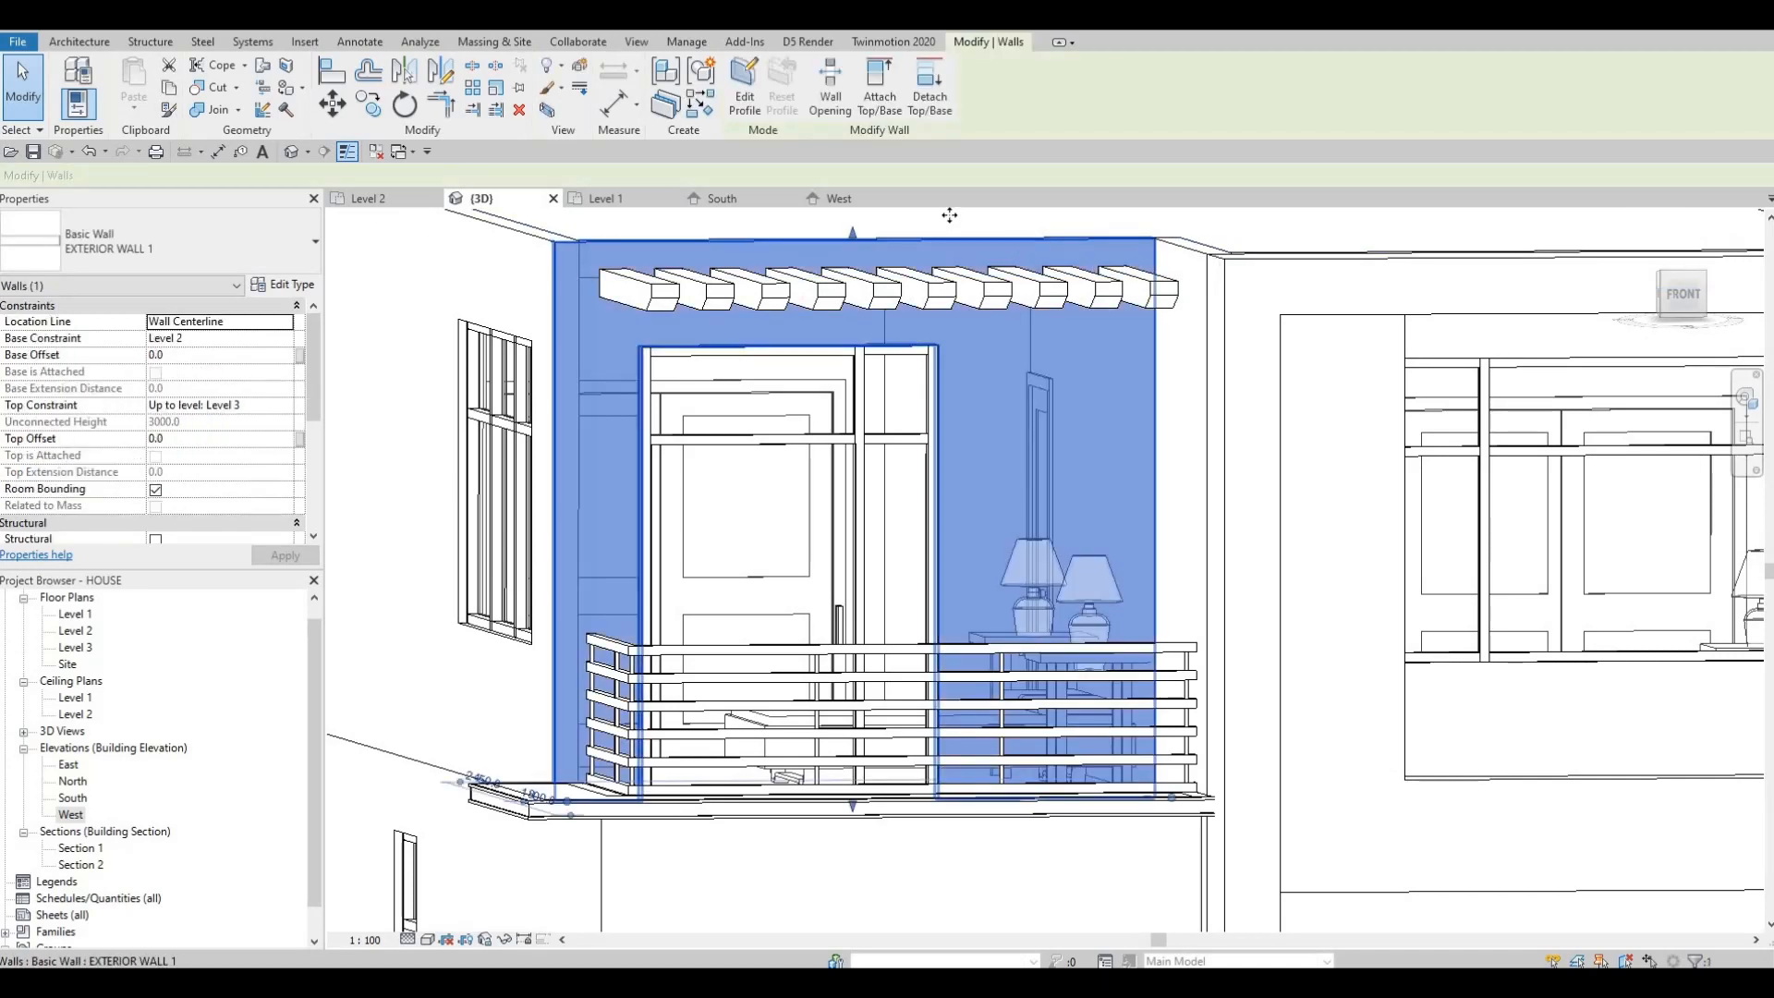
{"action": "left_click", "coordinate": [285, 69]}
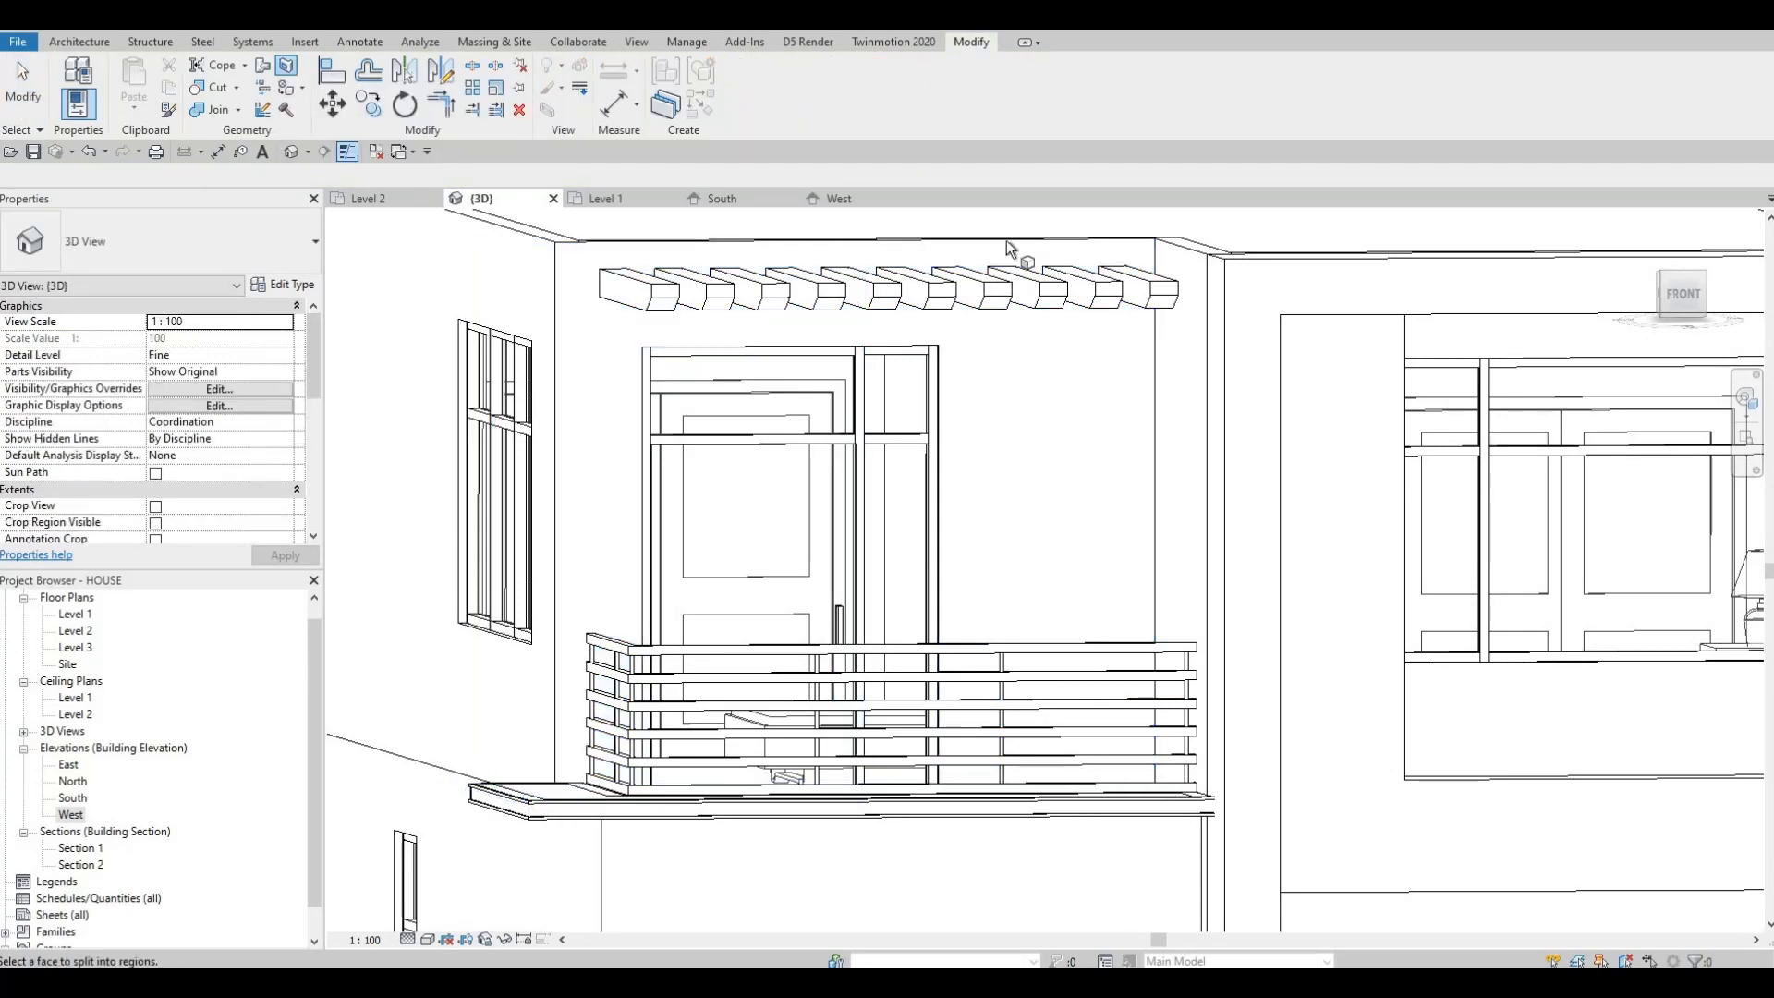
{"action": "left_click", "coordinate": [690, 215]}
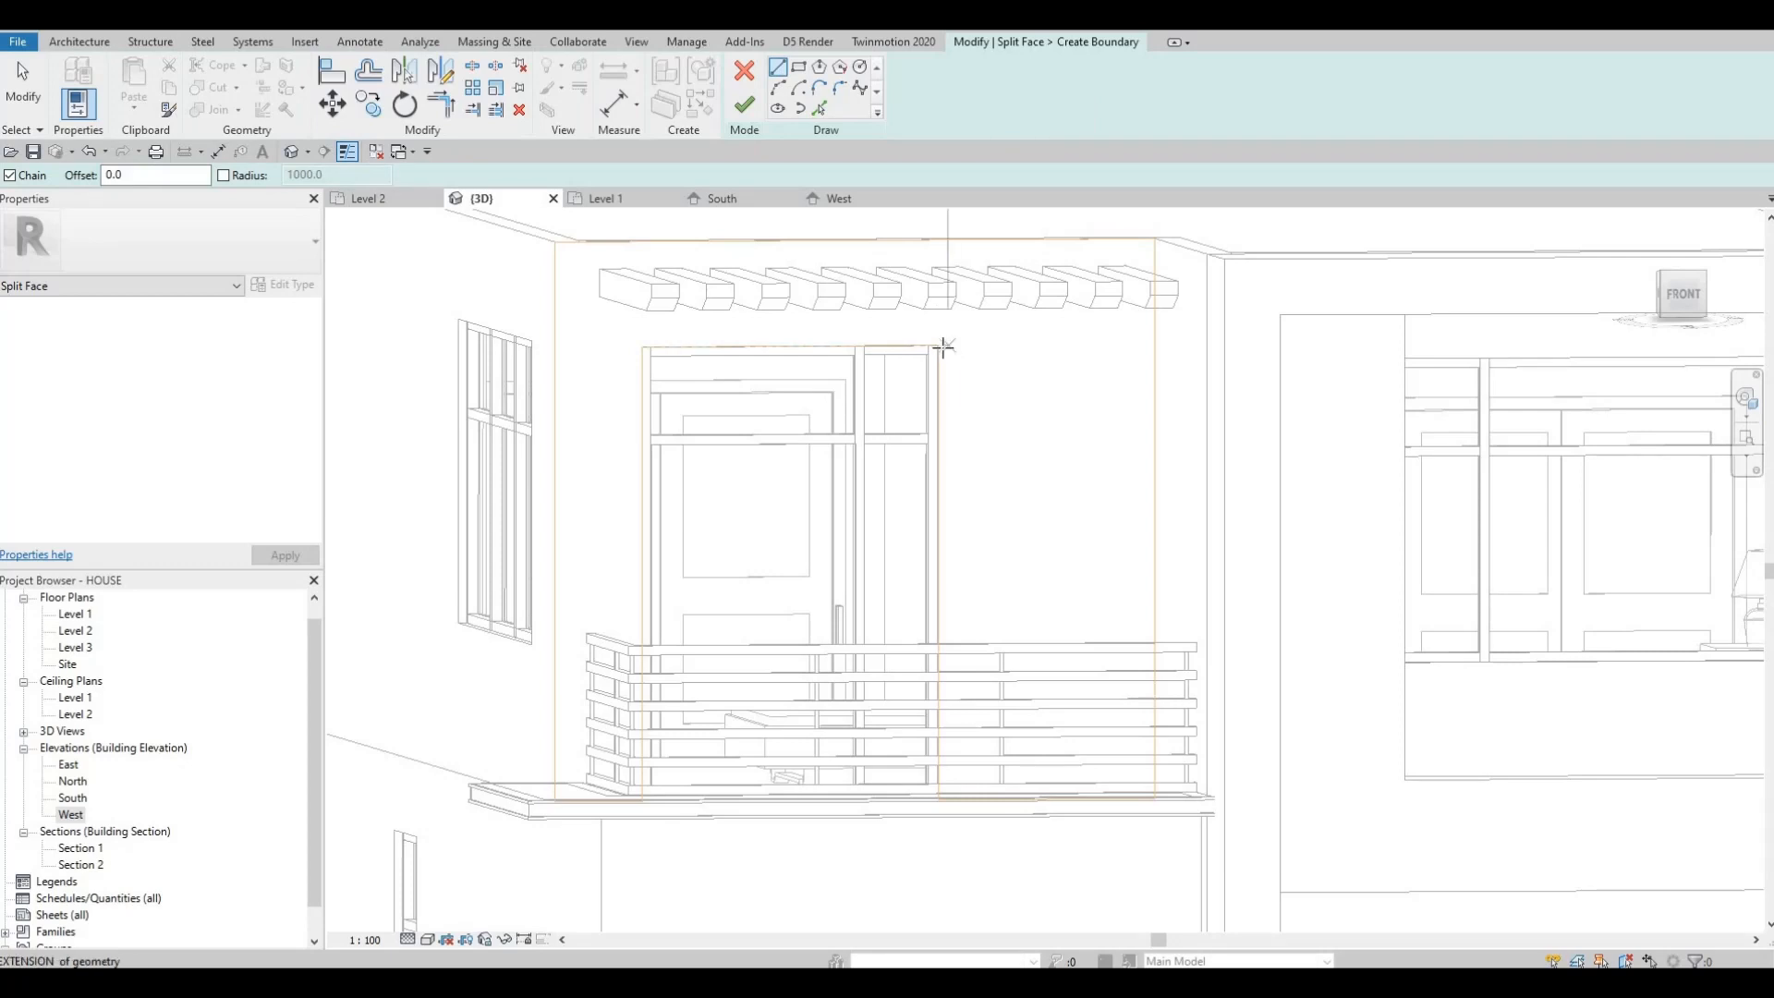
{"action": "left_click", "coordinate": [935, 267]}
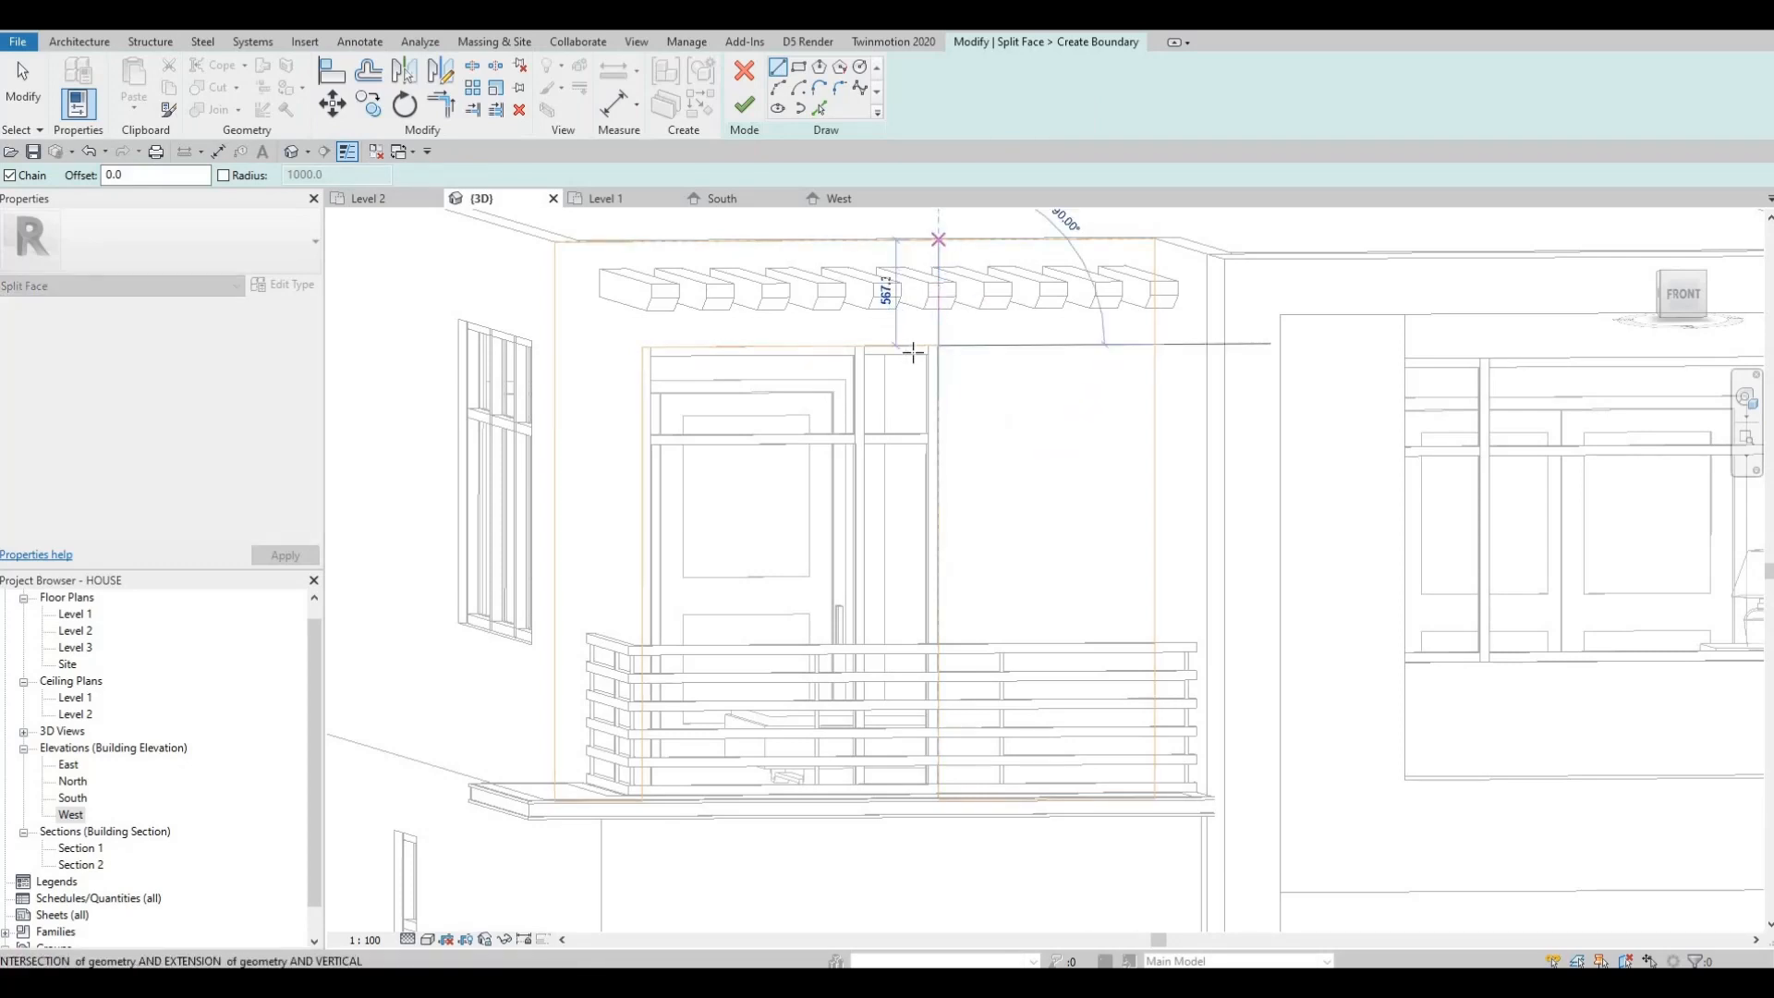
{"action": "key", "text": "Escape"}
{"action": "left_click", "coordinate": [744, 105]}
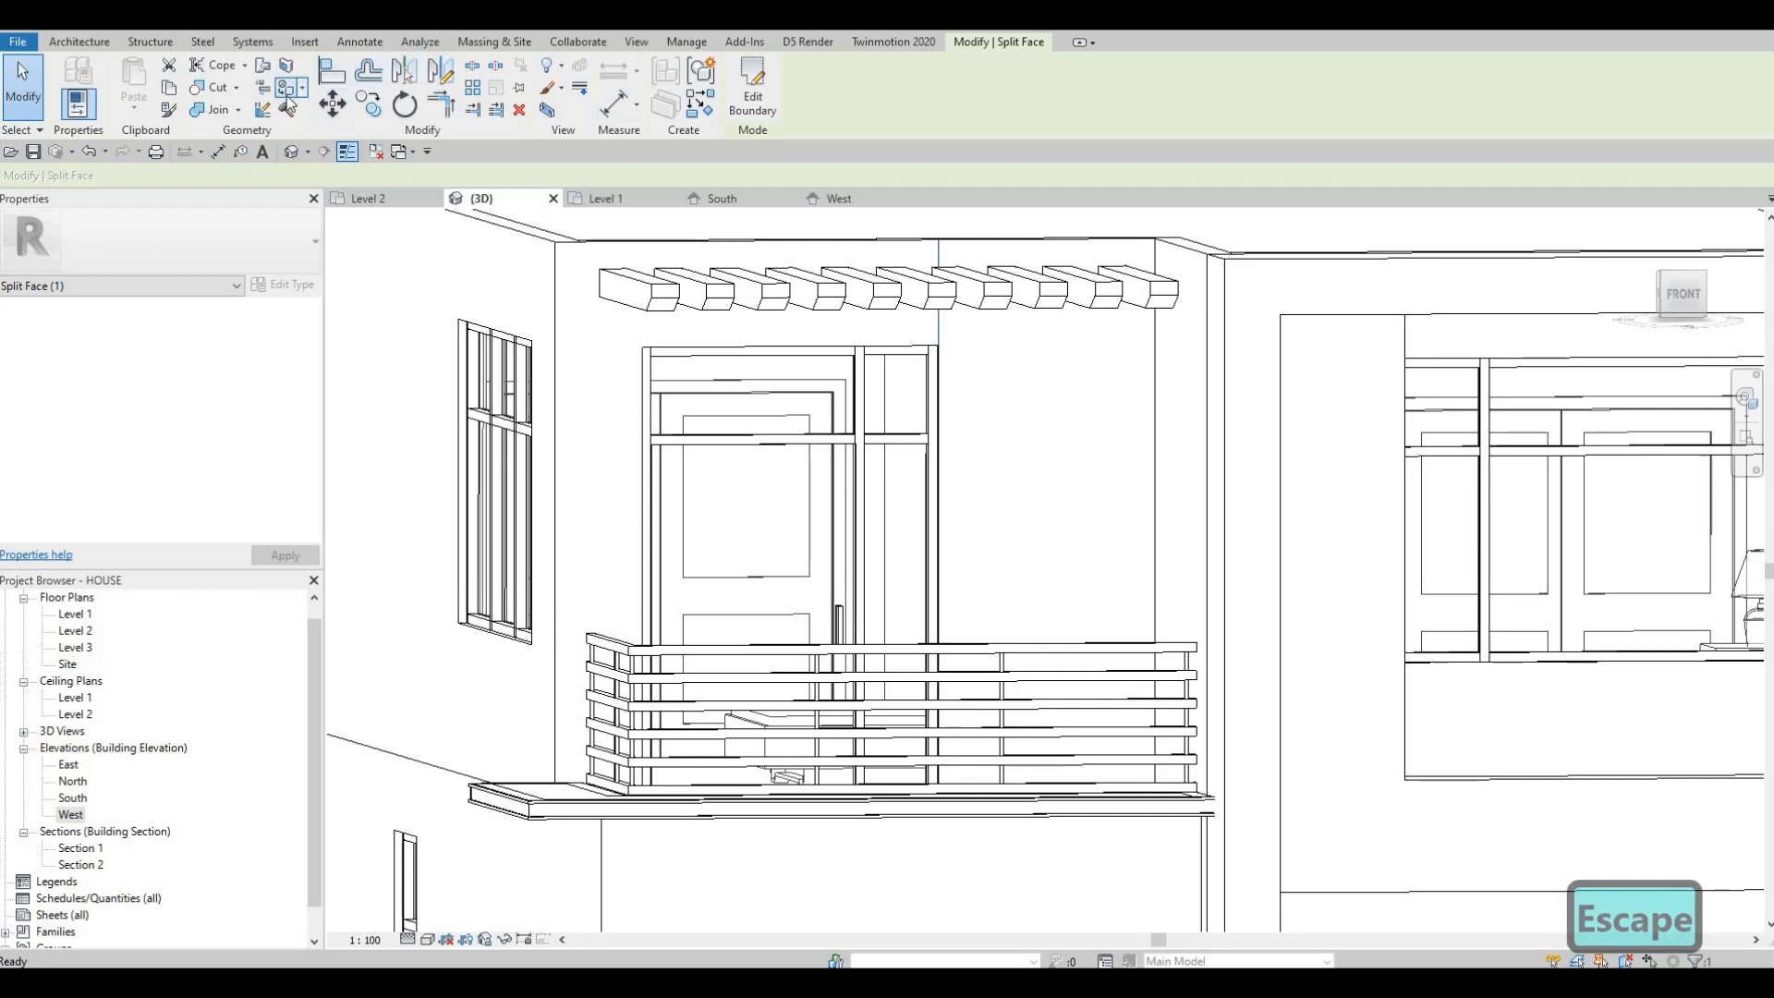
Paint the split wall region beside the balcony door with the Default Mass Opening material
{"action": "left_click", "coordinate": [170, 109]}
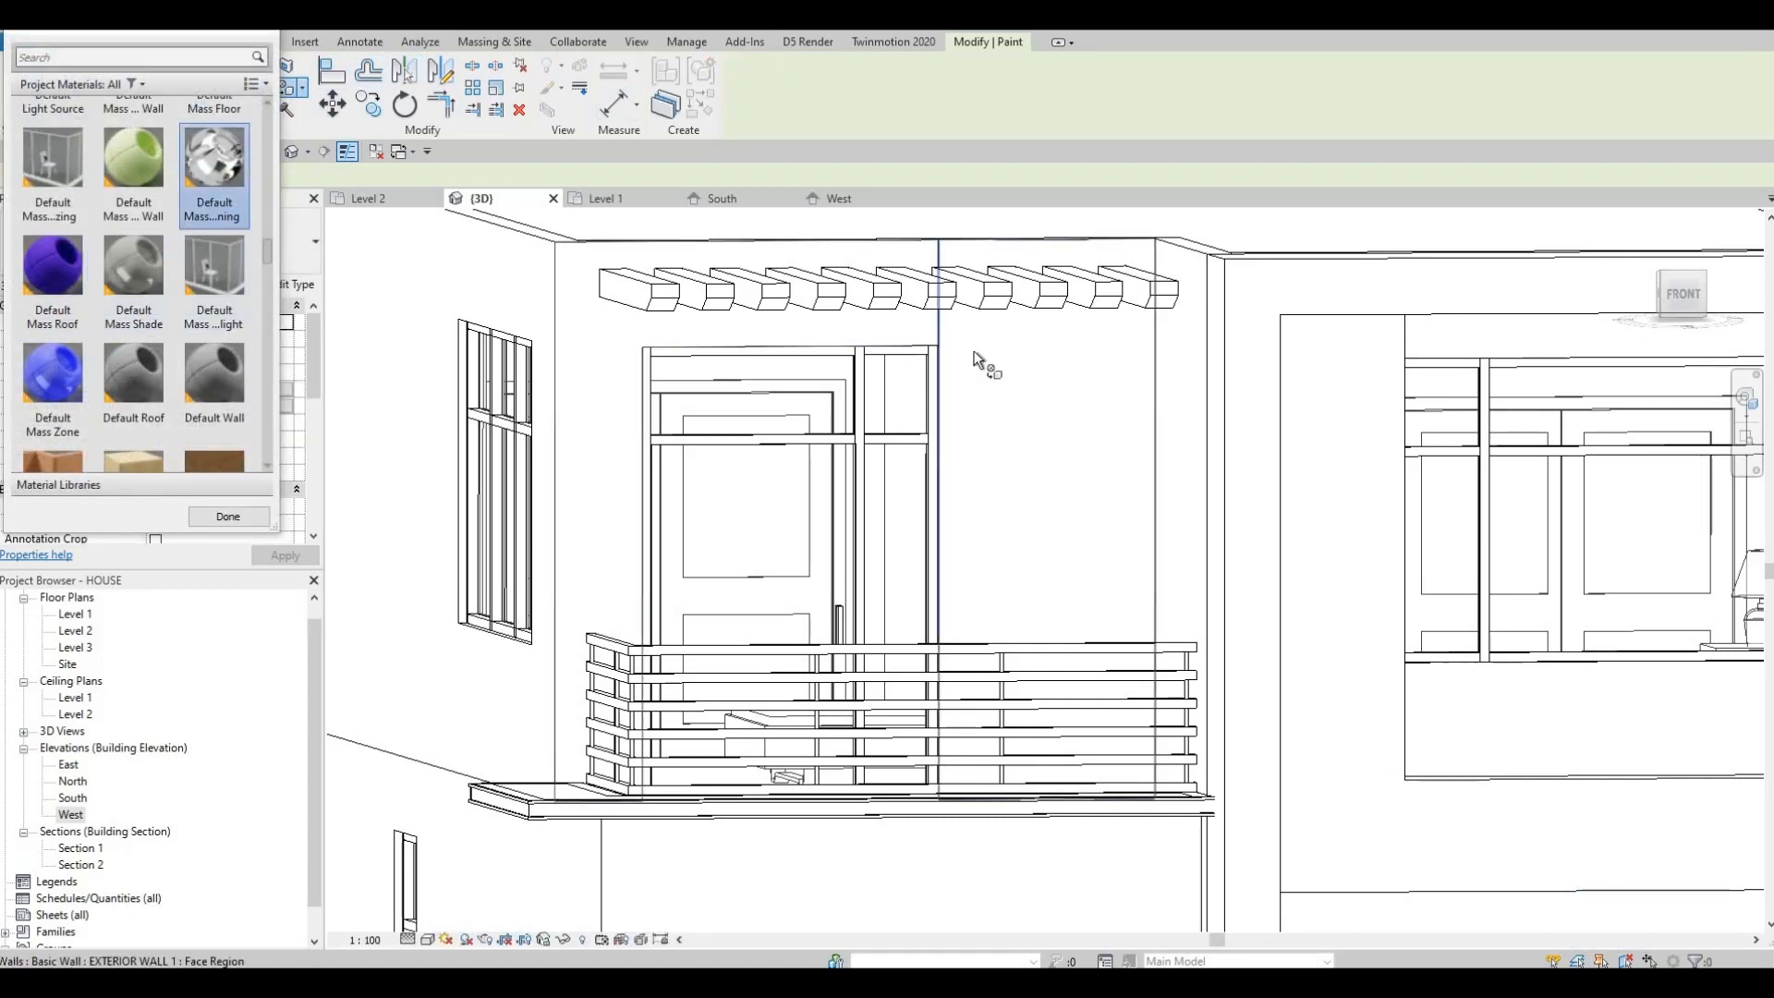
{"action": "left_click", "coordinate": [976, 497]}
{"action": "key", "text": "Escape"}
{"action": "scroll", "coordinate": [927, 596], "scroll_direction": "down", "scroll_amount": 2}
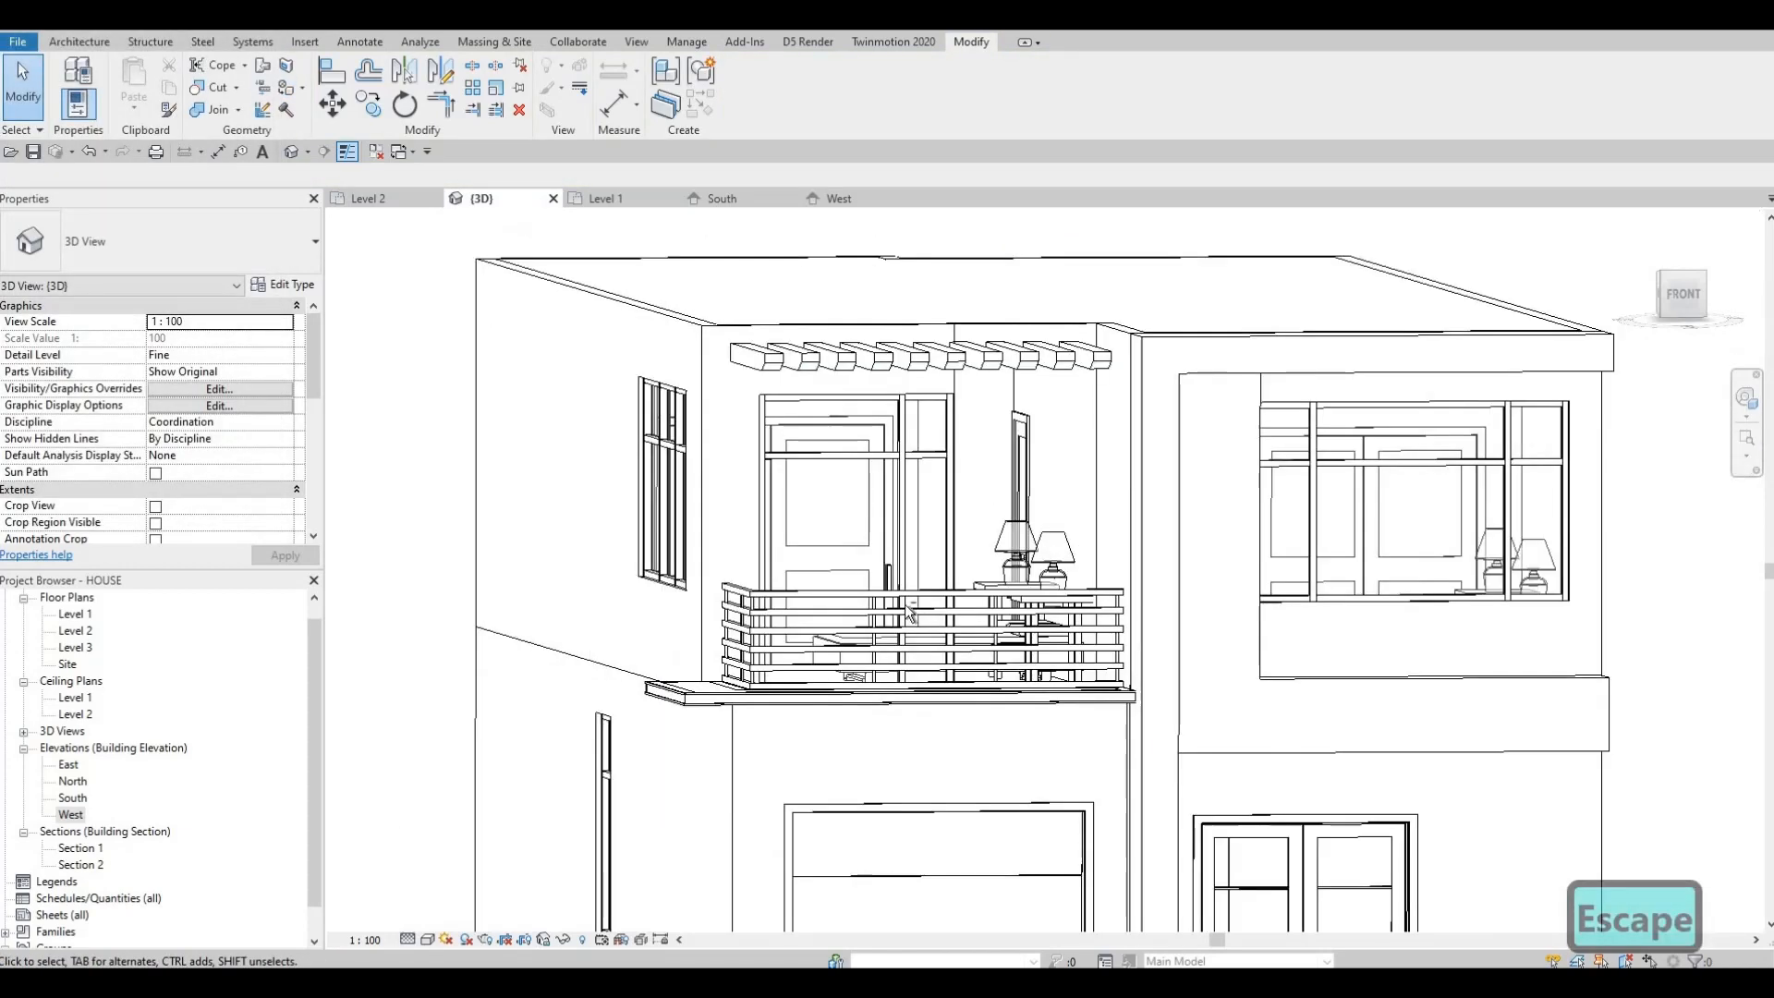
Set the 3D view's visual style to Shaded
{"action": "middle_click_drag", "start_coordinate": [920, 616], "coordinate": [1192, 638], "text": "shift"}
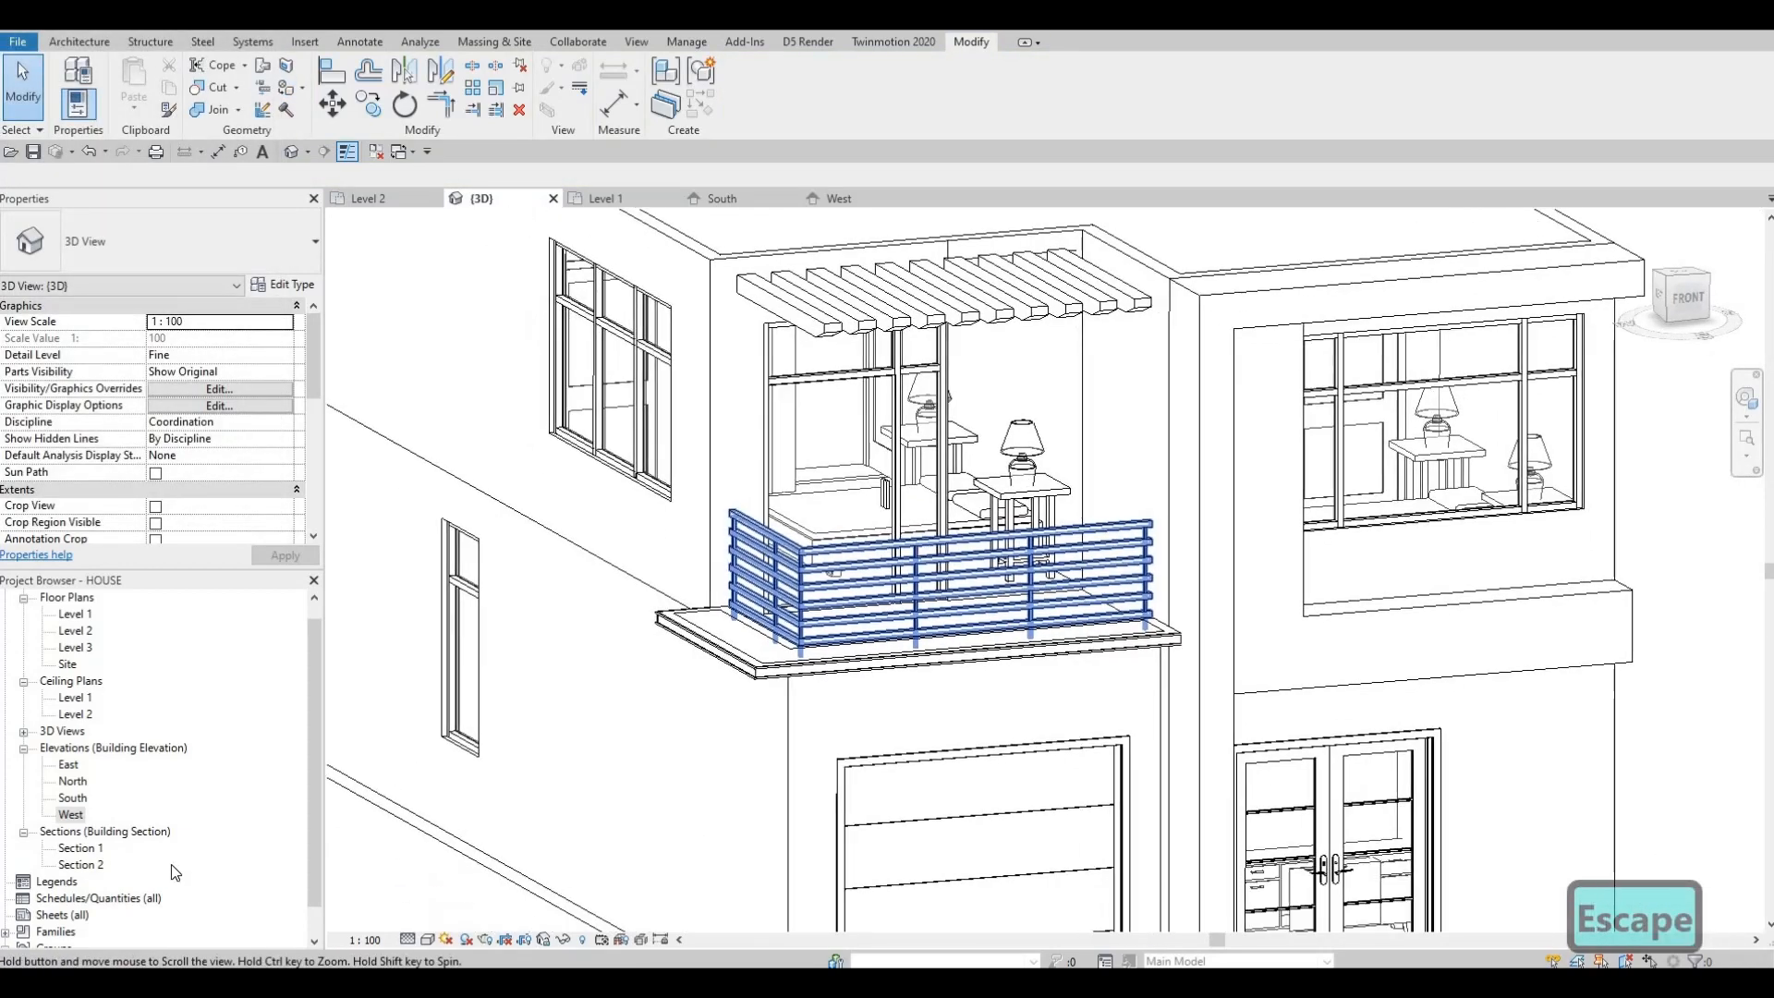
{"action": "left_click", "coordinate": [429, 940]}
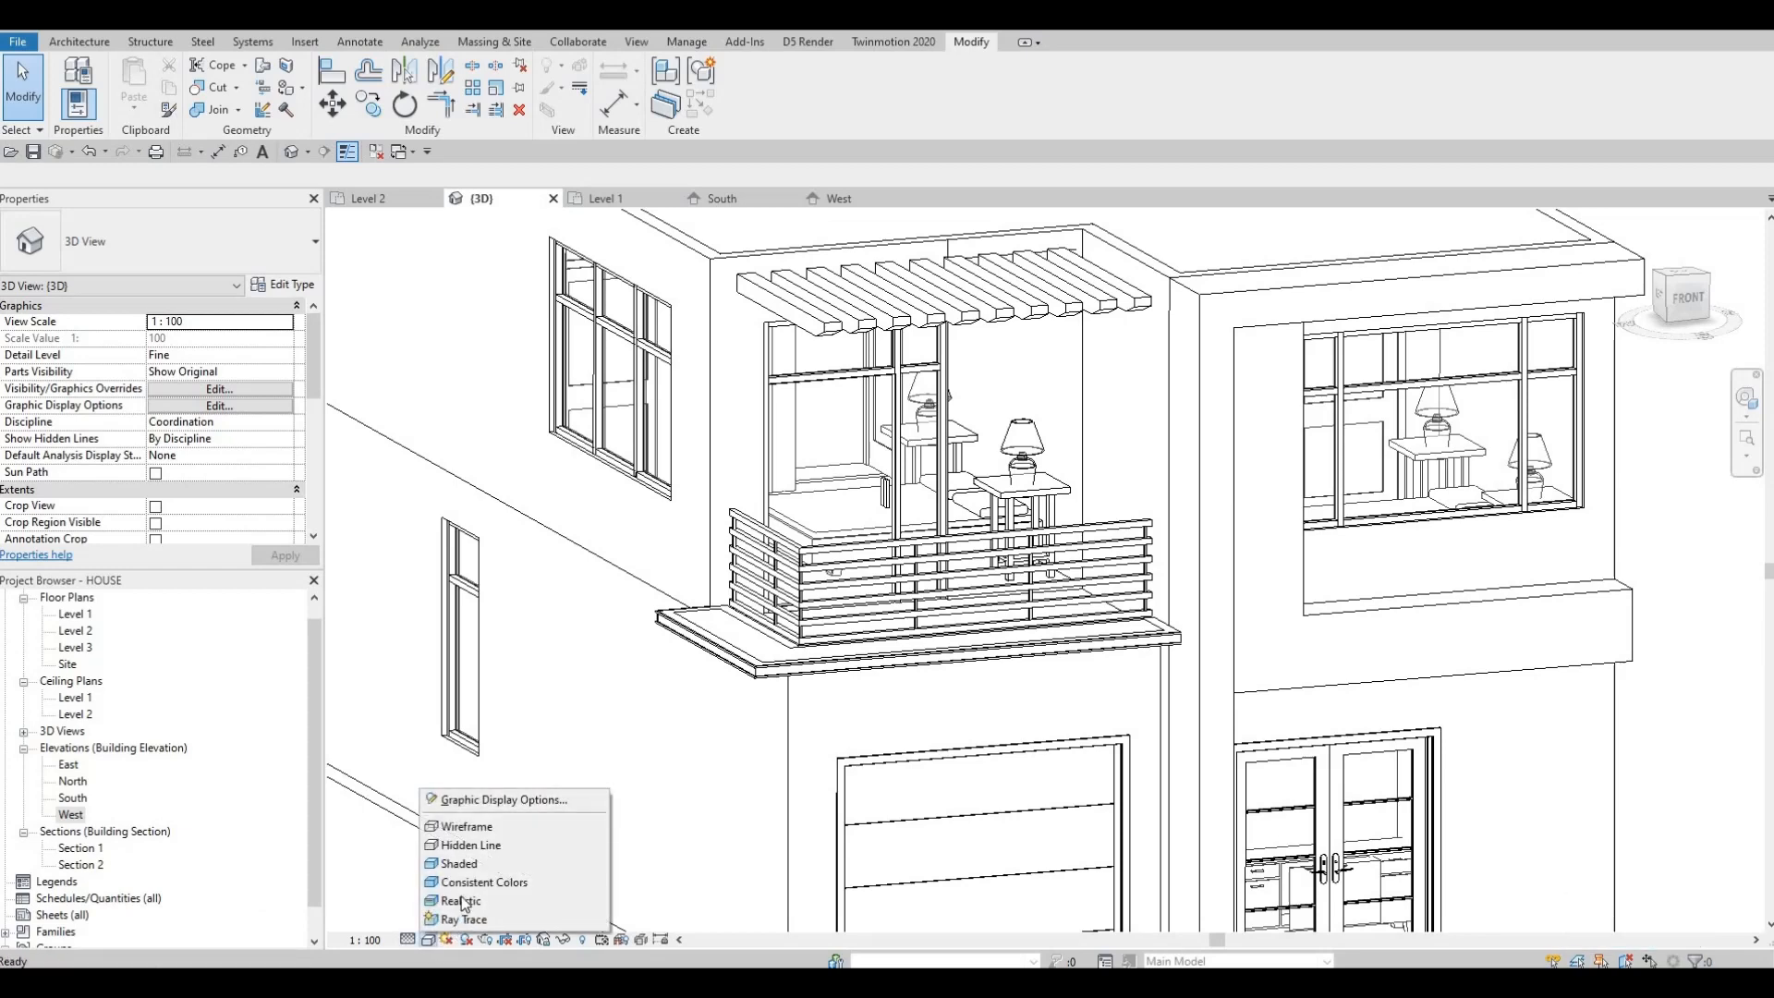
{"action": "left_click", "coordinate": [554, 861]}
{"action": "mouse_move", "coordinate": [625, 784]}
{"action": "middle_mouse_down", "text": "shift"}
{"action": "mouse_move", "coordinate": [651, 922]}
{"action": "mouse_move", "coordinate": [633, 844]}
{"action": "mouse_move", "coordinate": [591, 795]}
{"action": "middle_mouse_up", "text": "shift"}
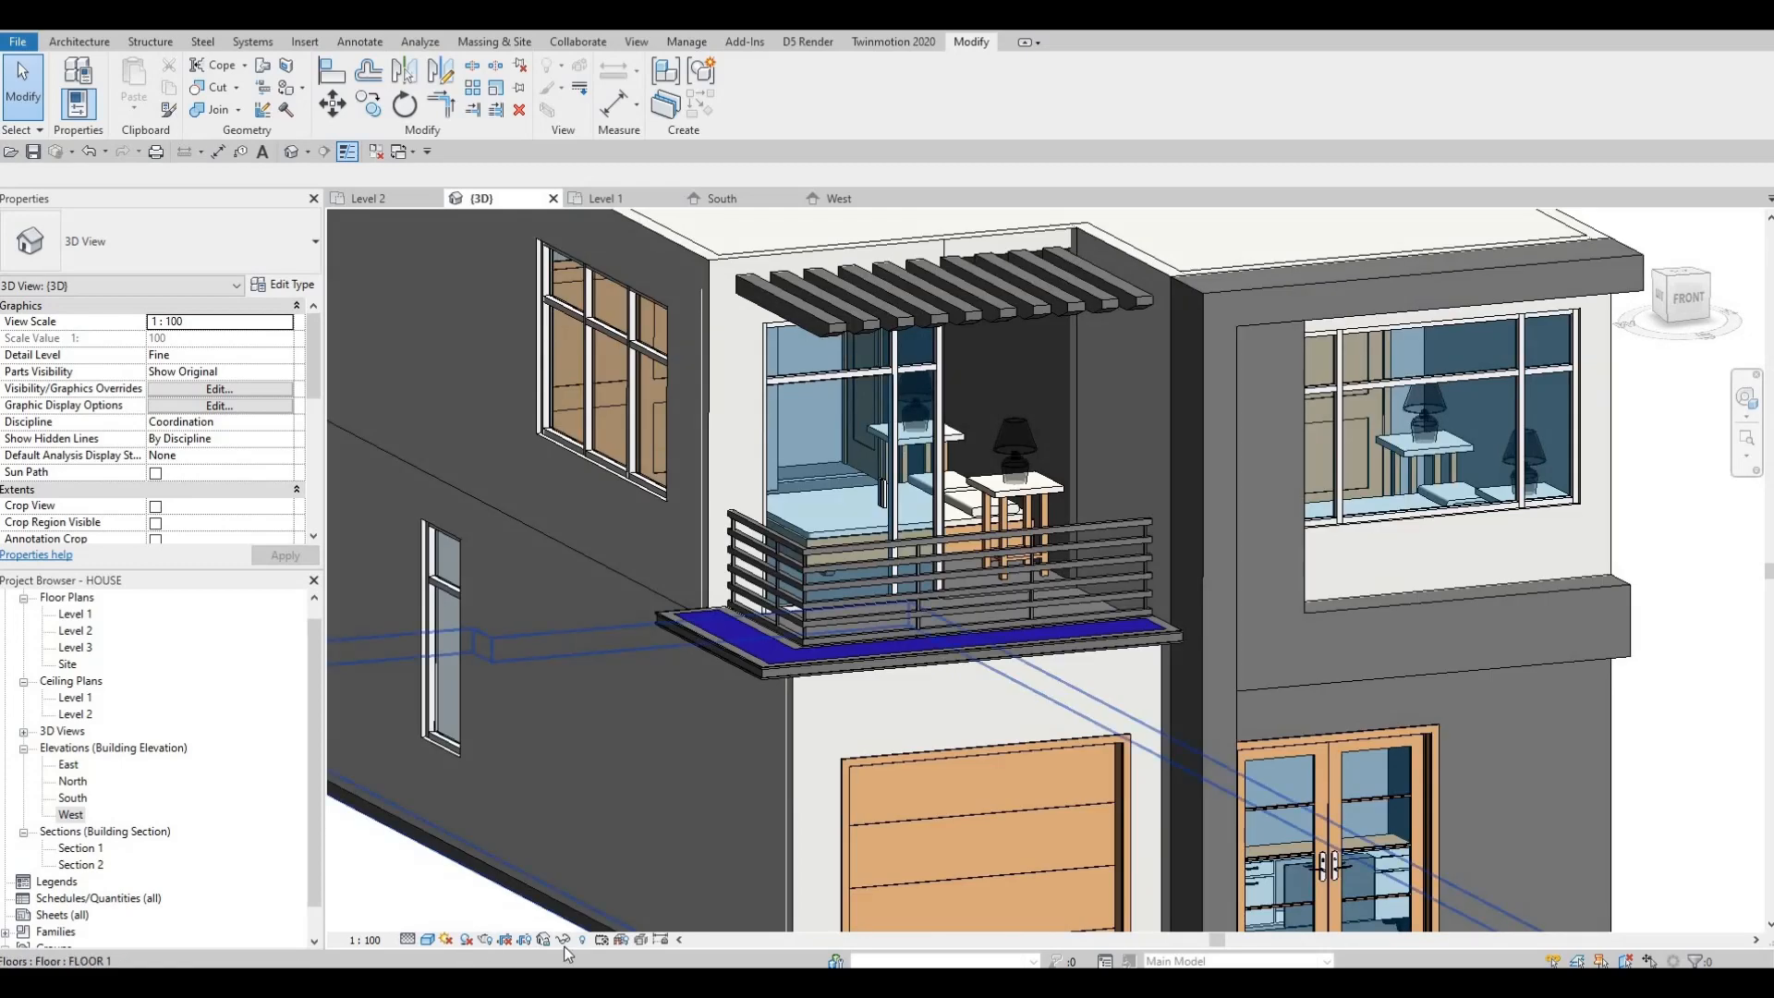
{"action": "left_click", "coordinate": [294, 91]}
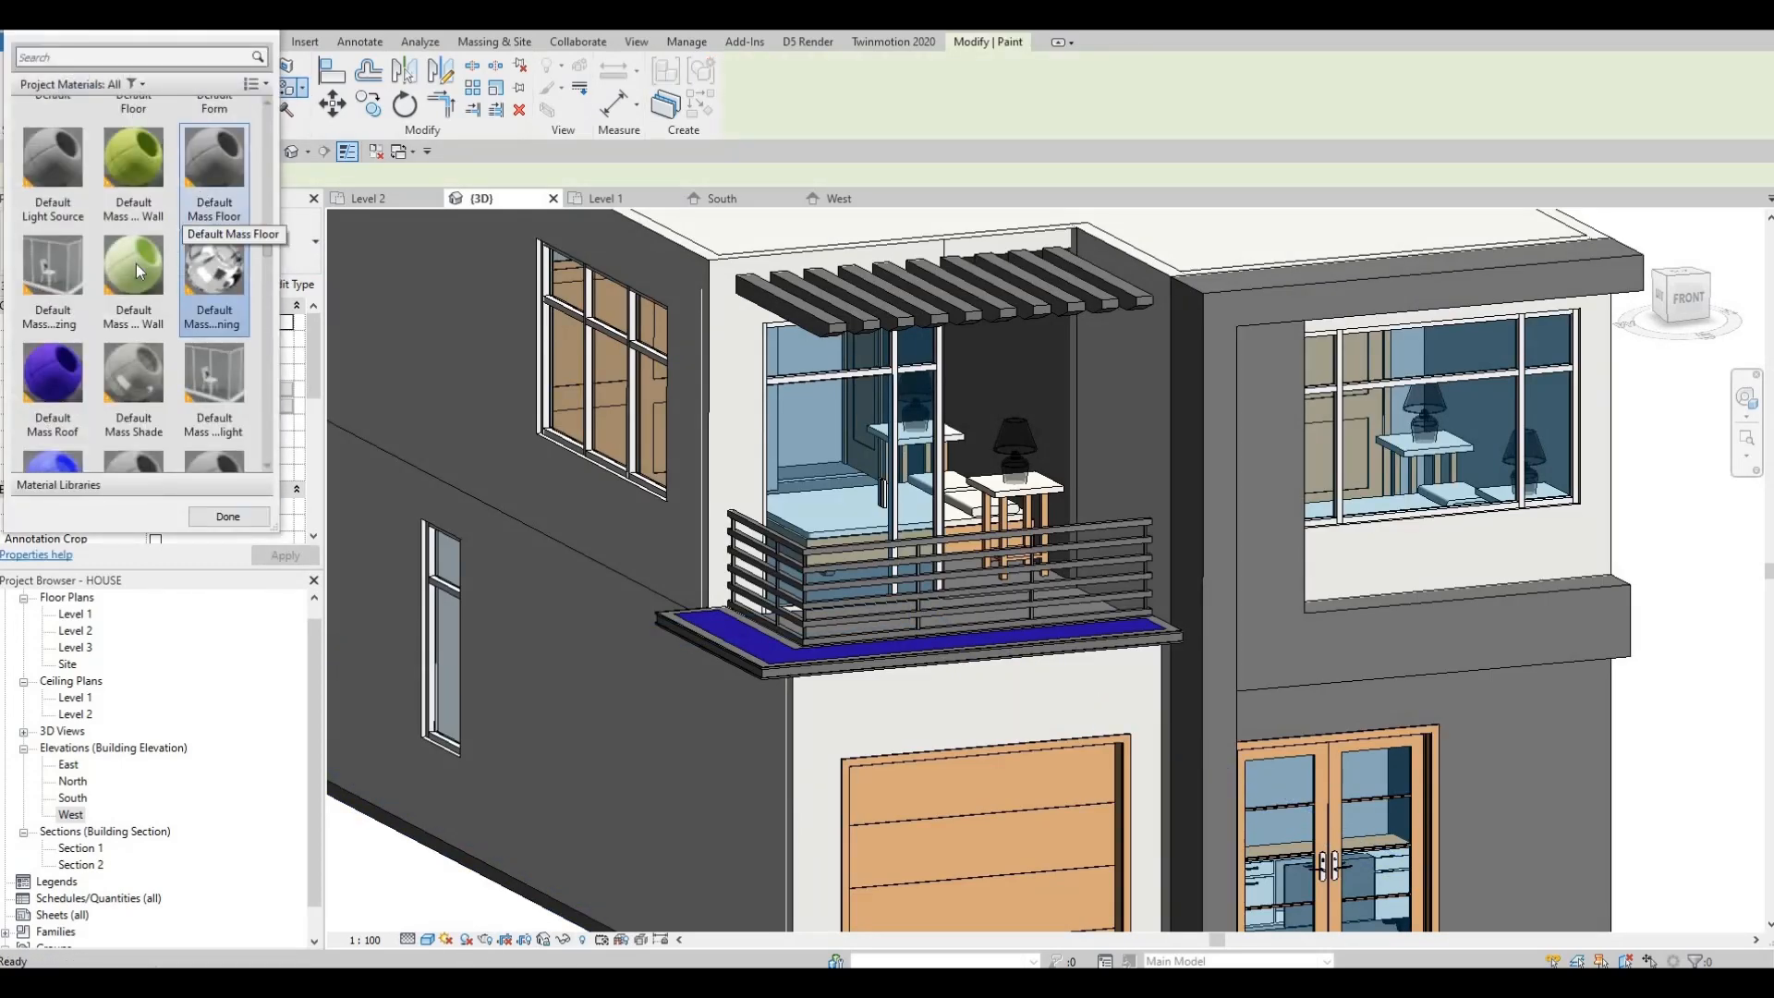
{"action": "scroll", "coordinate": [141, 362], "scroll_direction": "down", "scroll_amount": 10}
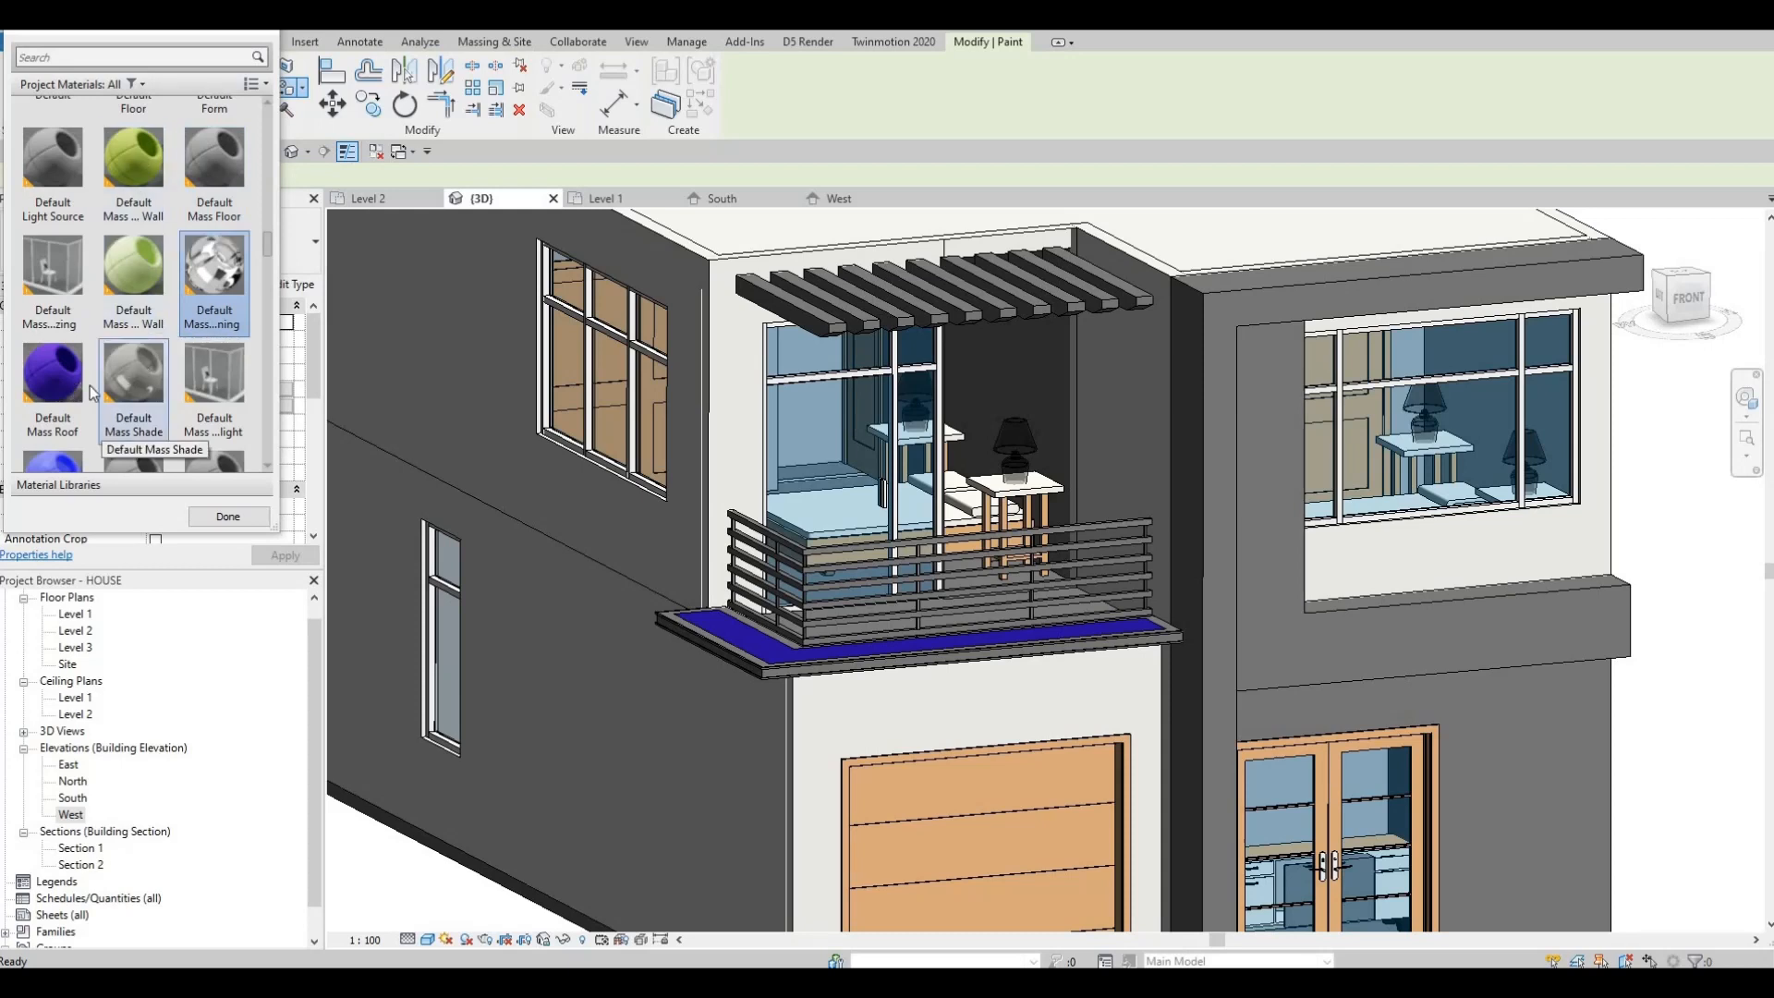
{"action": "scroll", "coordinate": [74, 369], "scroll_direction": "up", "scroll_amount": 10}
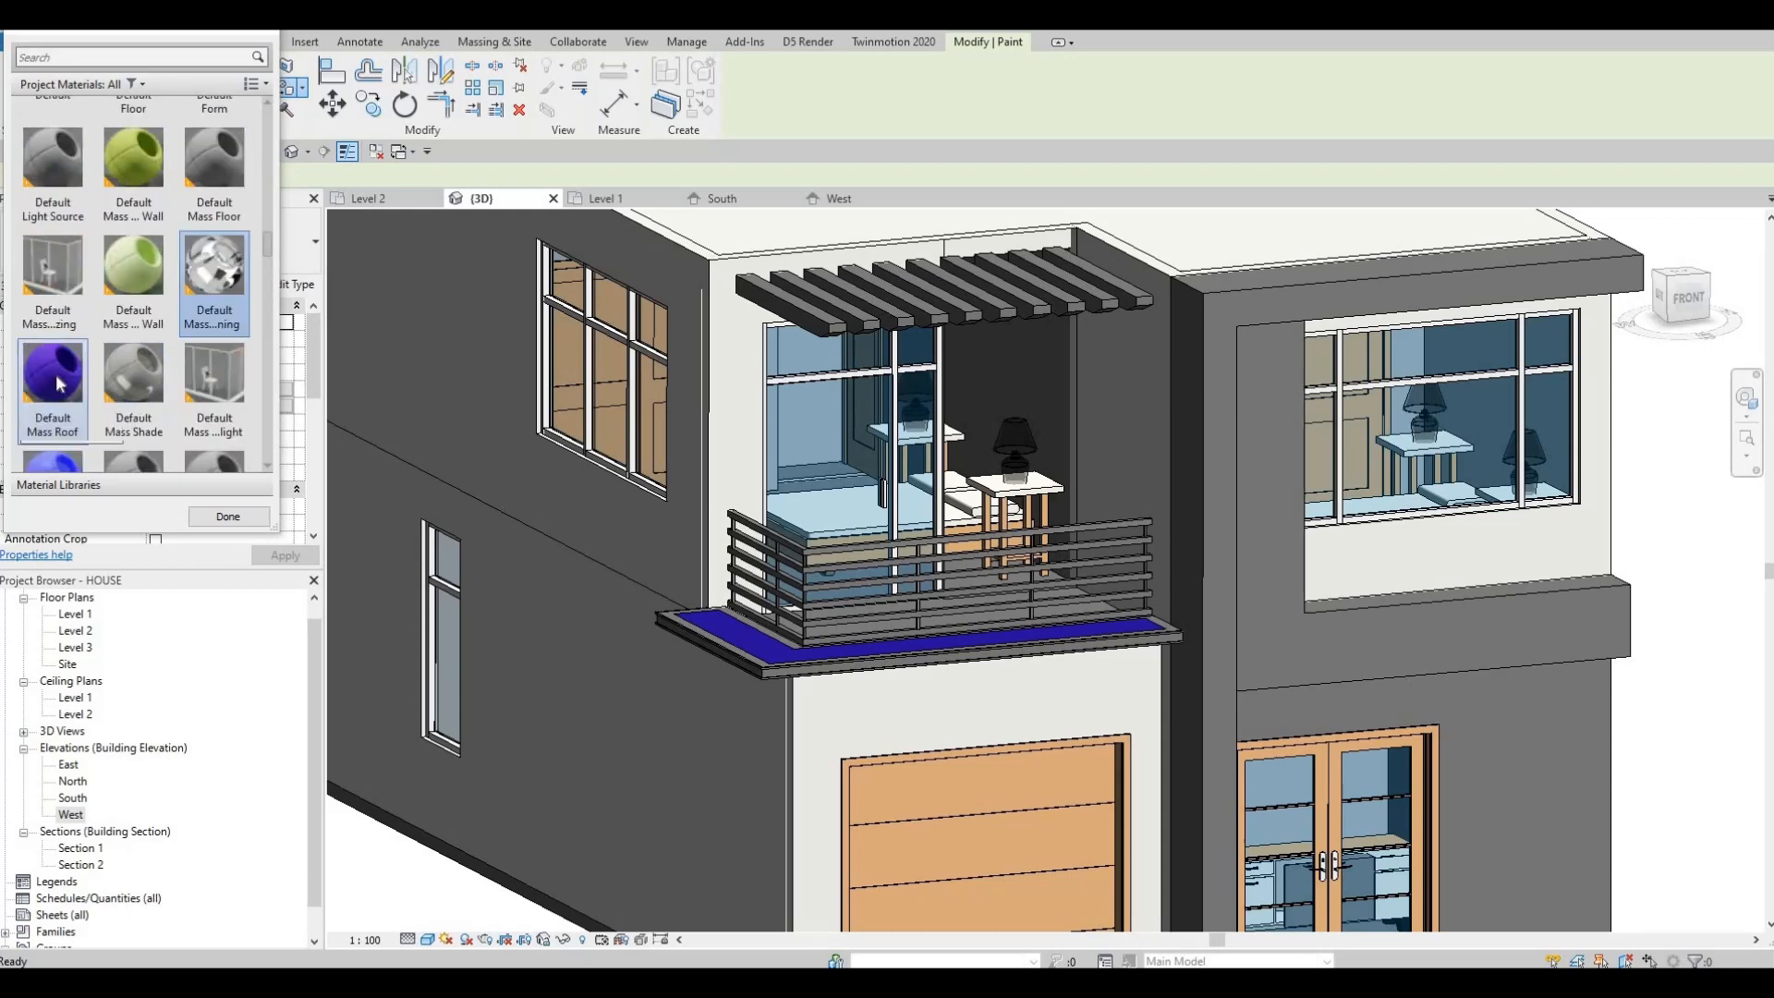
{"action": "key", "text": "Escape"}
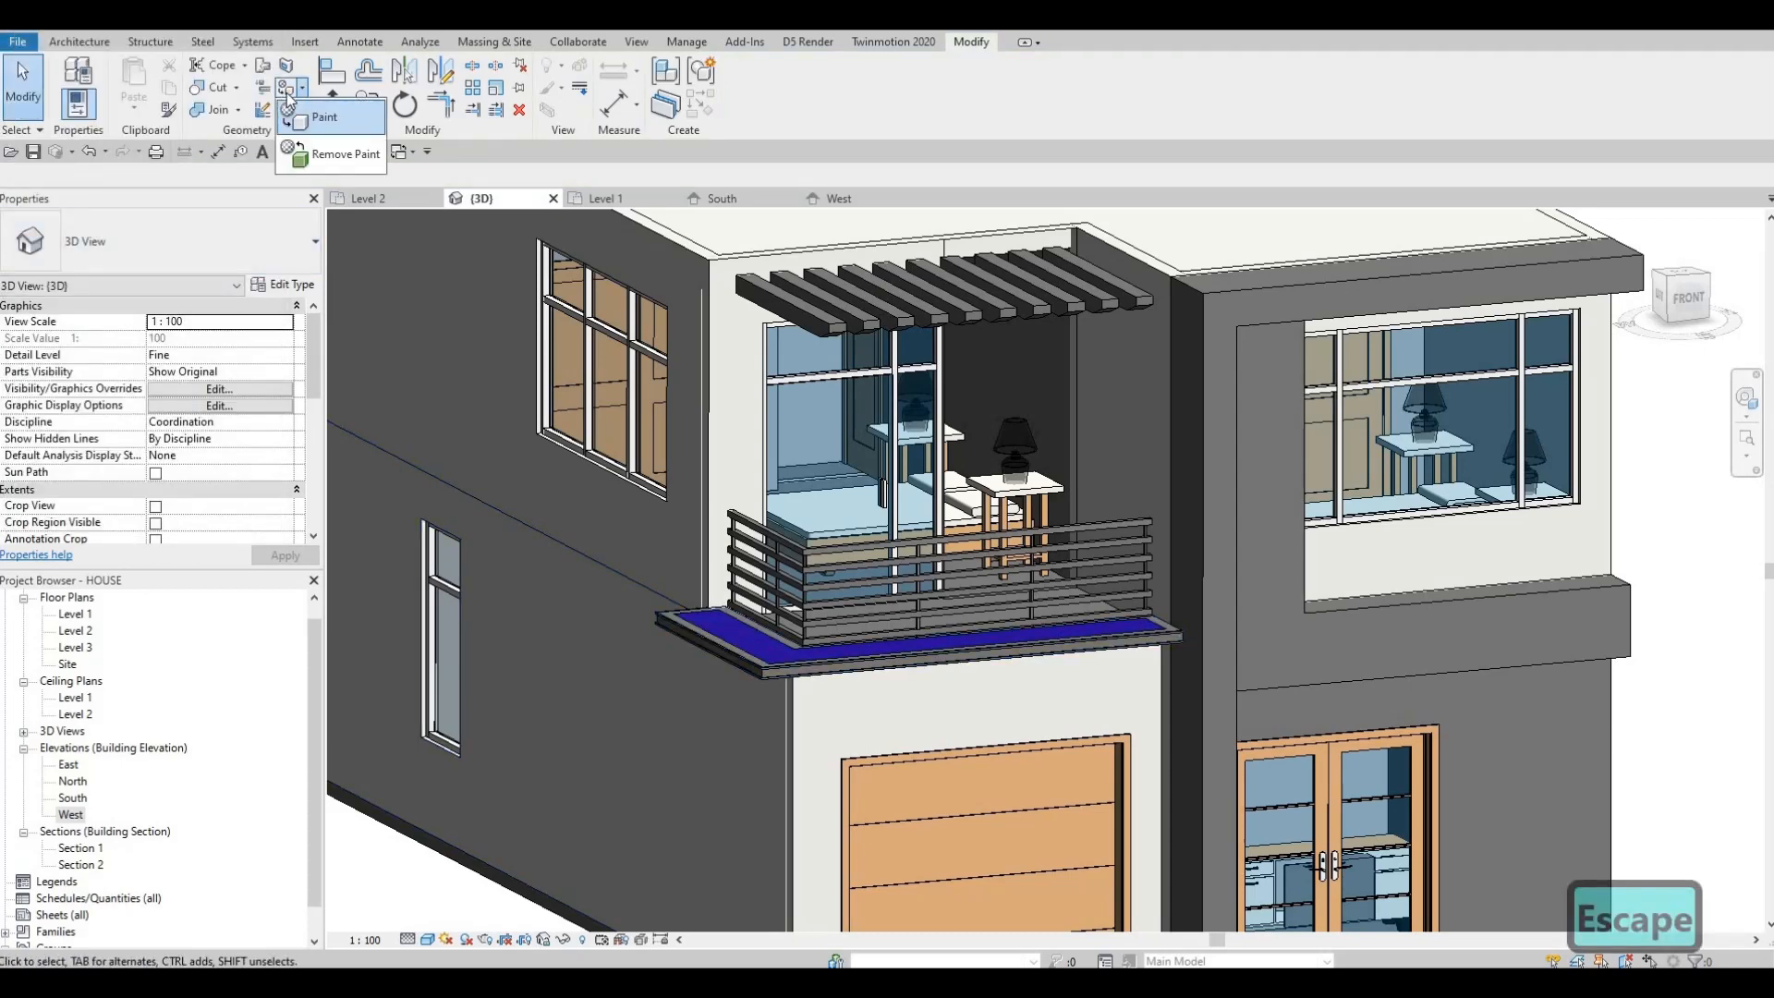
Paint the split wall region beside the balcony door with the green Default Mass Exterior Wall material
{"action": "left_click", "coordinate": [288, 93]}
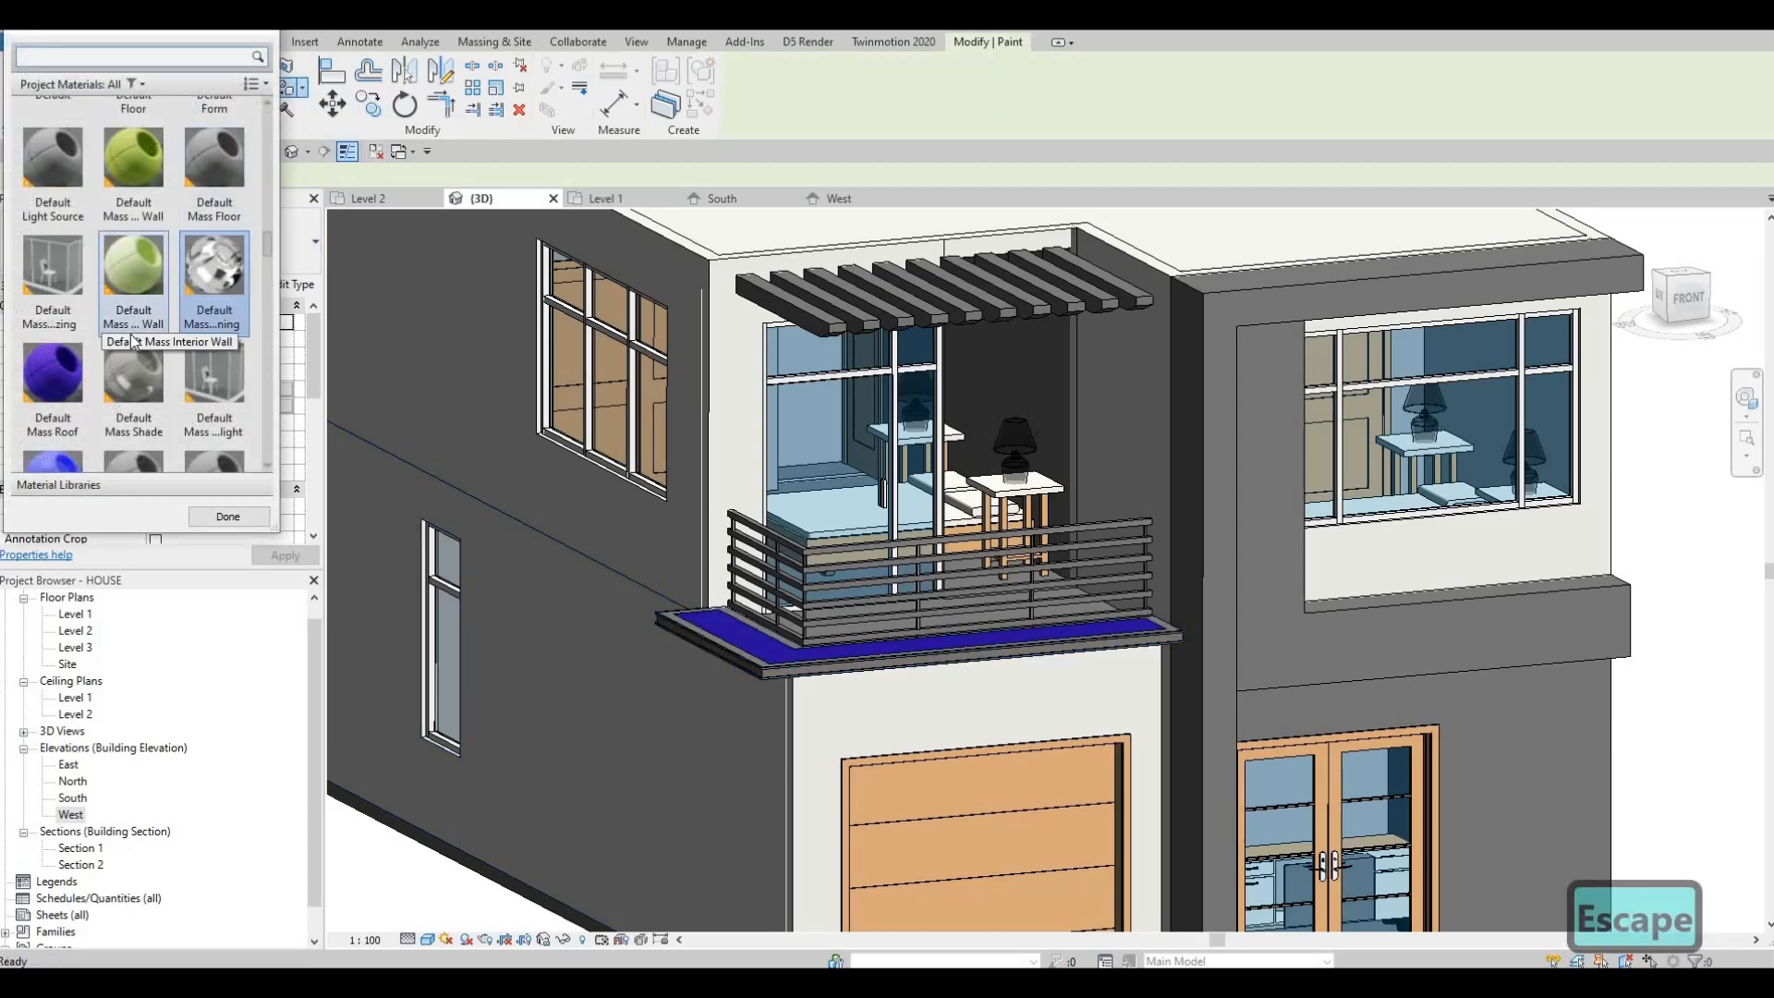
{"action": "scroll", "coordinate": [120, 328], "scroll_direction": "down", "scroll_amount": 3}
{"action": "scroll", "coordinate": [74, 379], "scroll_direction": "up", "scroll_amount": 4}
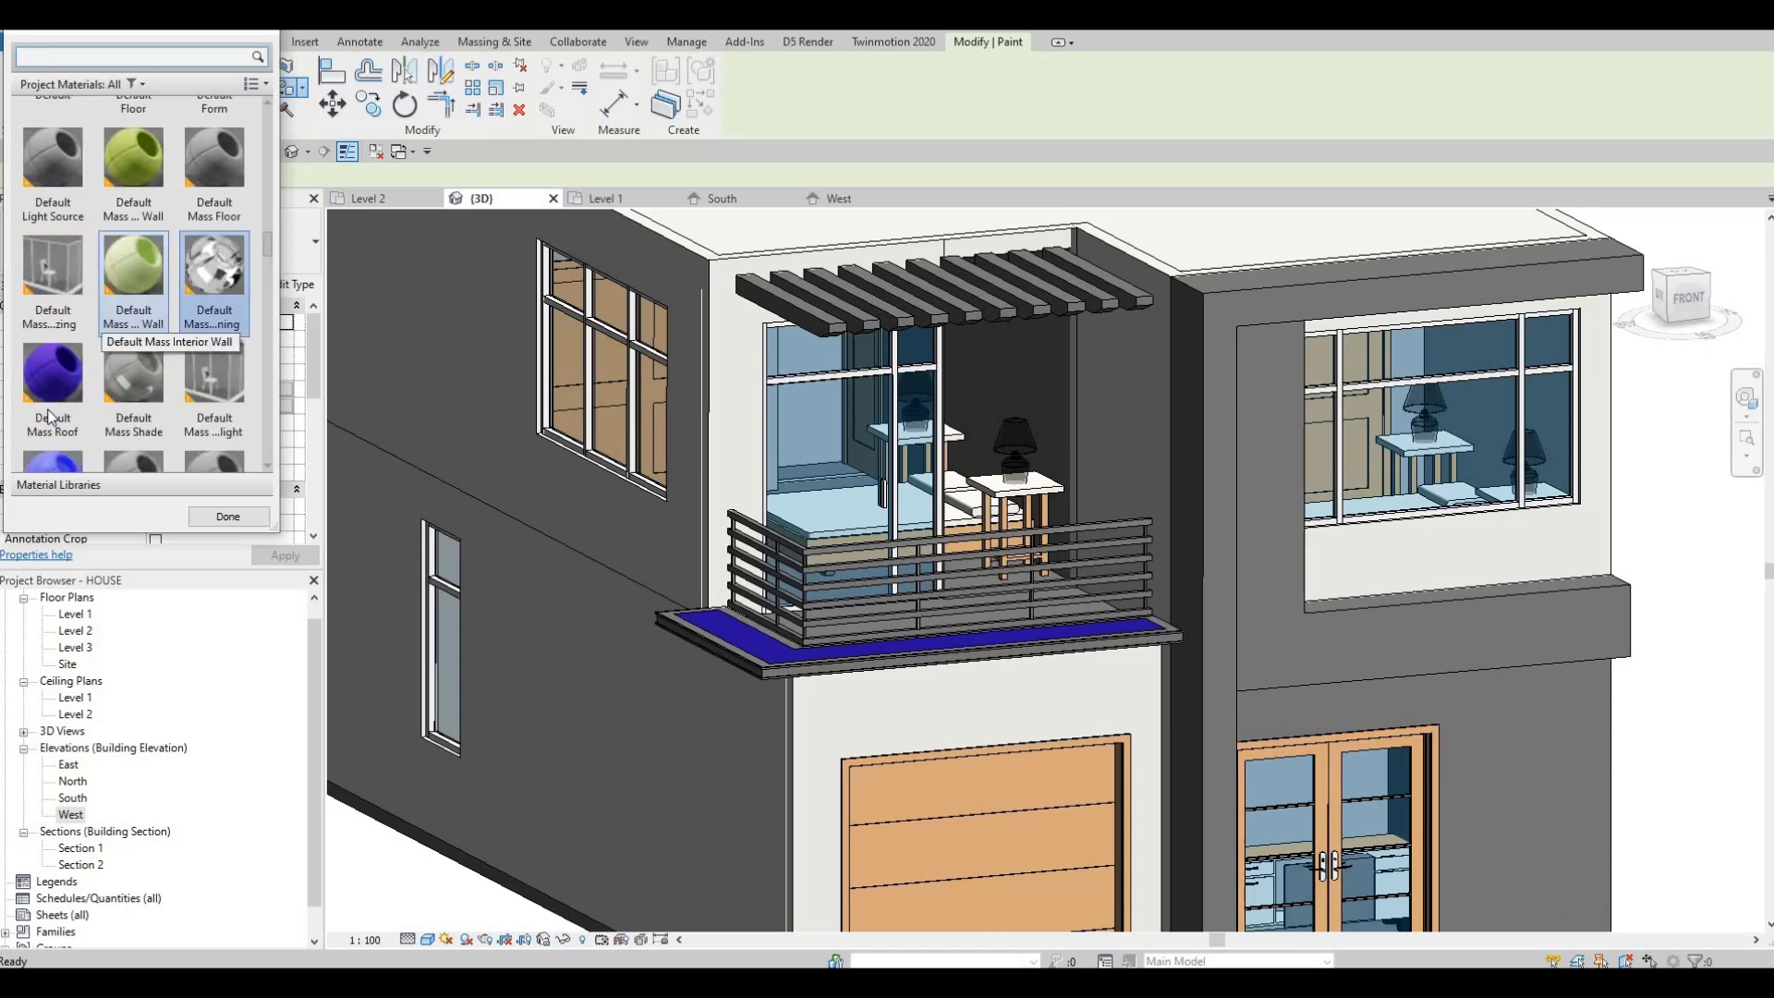
{"action": "scroll", "coordinate": [72, 370], "scroll_direction": "down", "scroll_amount": 3}
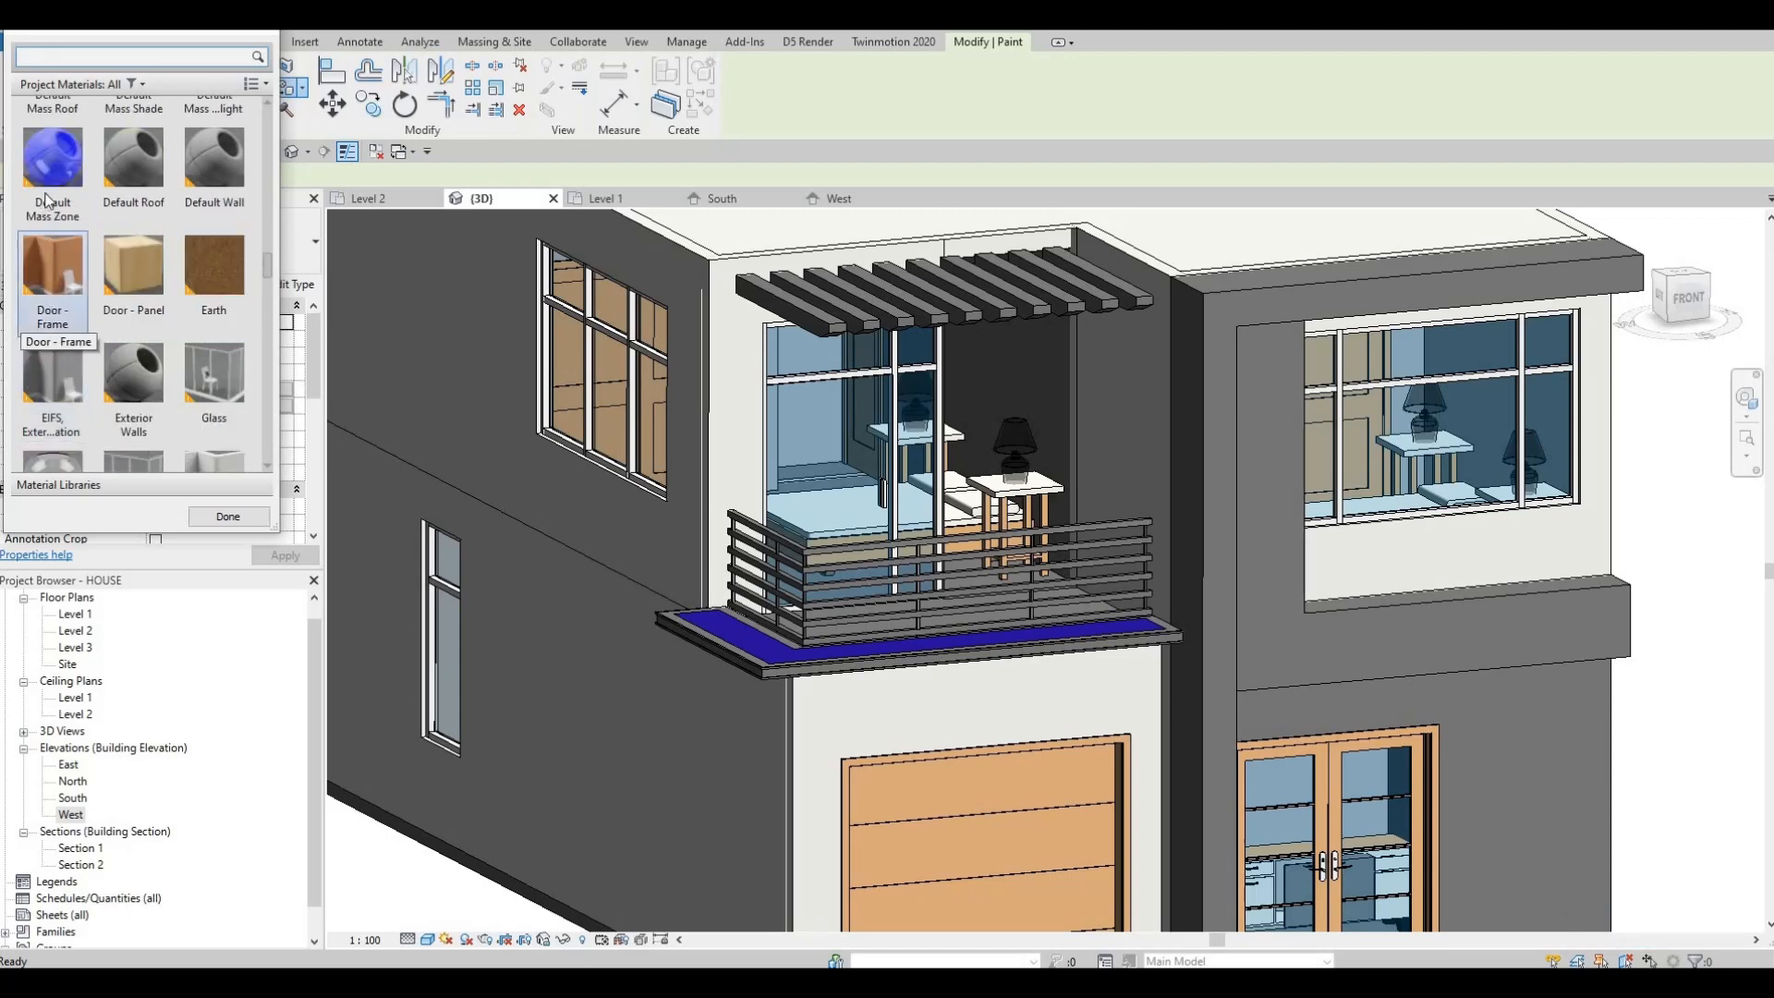
{"action": "scroll", "coordinate": [139, 315], "scroll_direction": "up", "scroll_amount": 3}
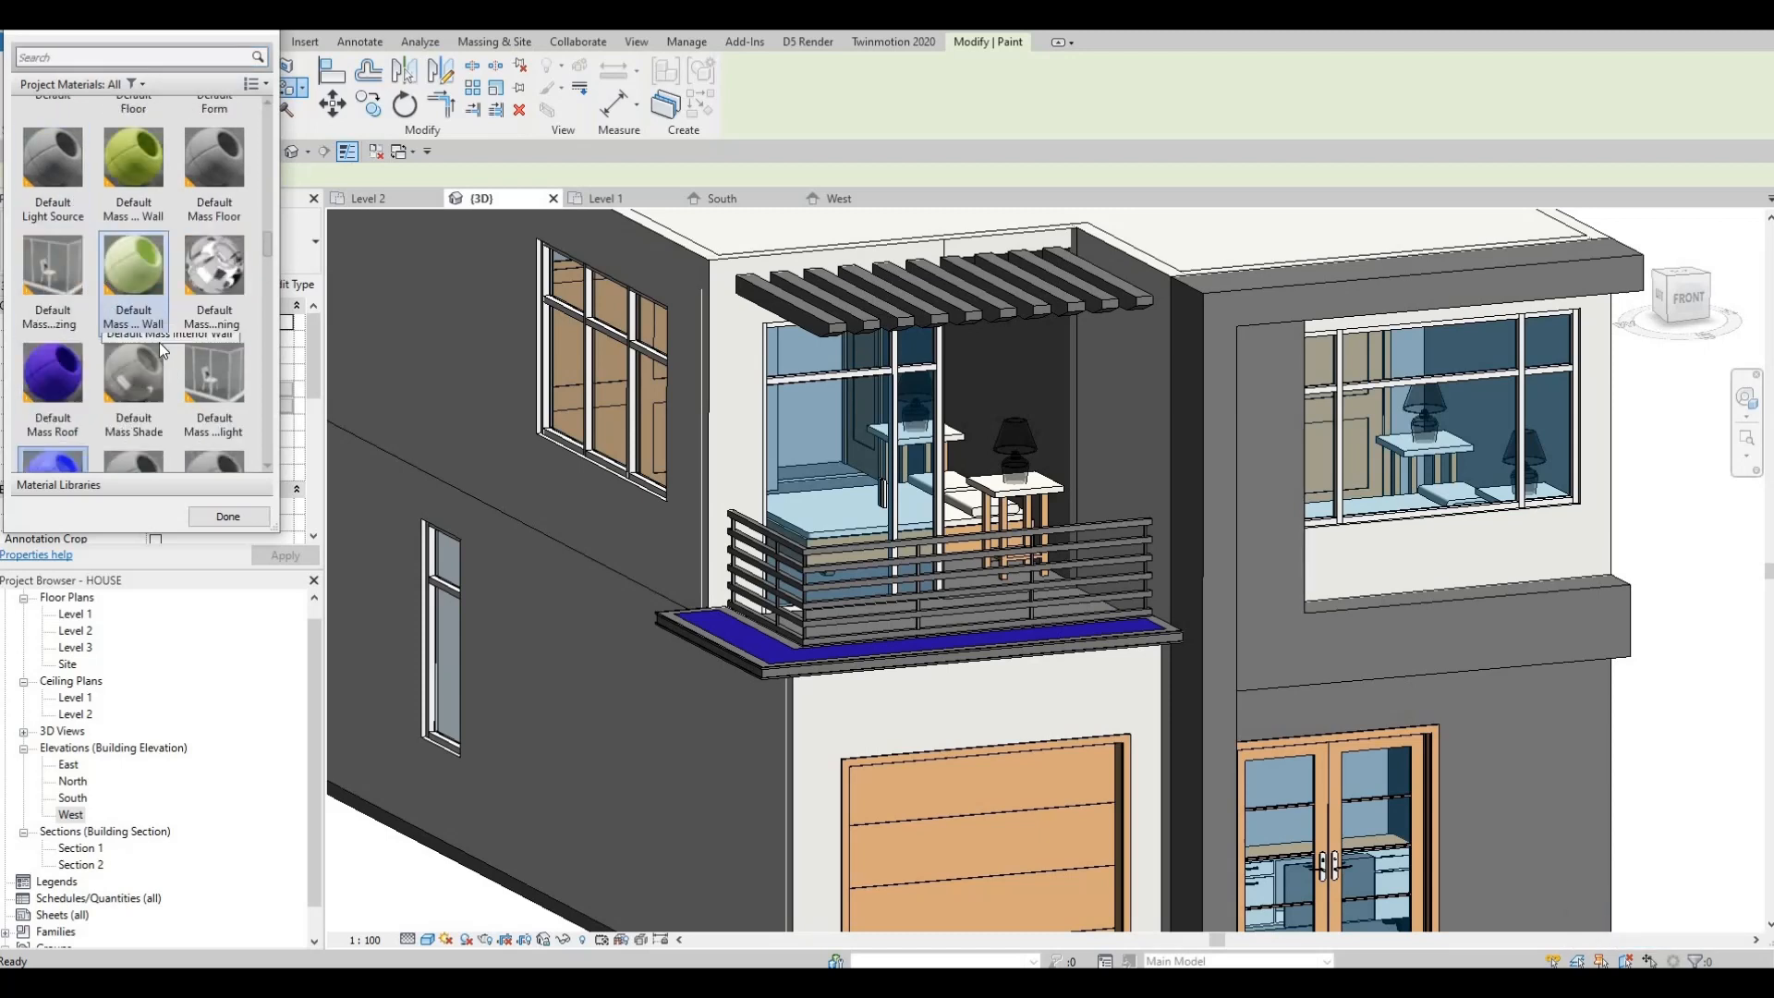
{"action": "scroll", "coordinate": [155, 330], "scroll_direction": "up", "scroll_amount": 2}
{"action": "scroll", "coordinate": [148, 277], "scroll_direction": "down", "scroll_amount": 2}
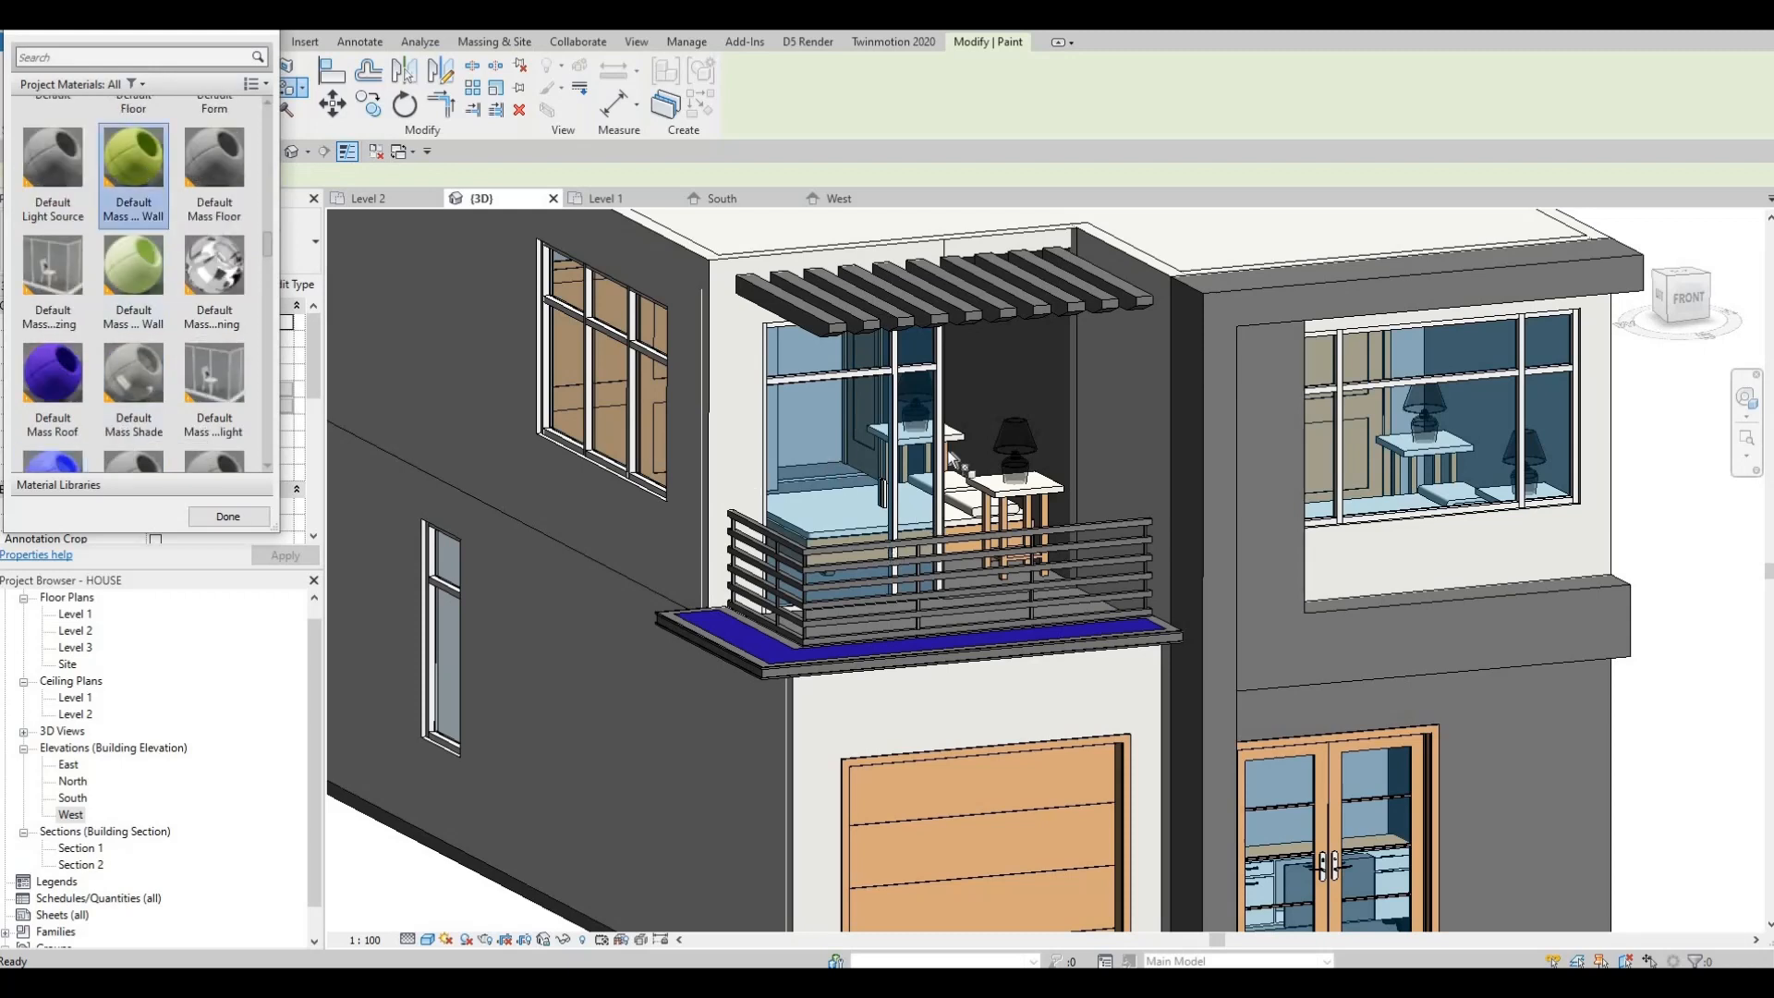
{"action": "left_click", "coordinate": [969, 250]}
{"action": "key", "text": "Escape"}
{"action": "key", "text": "Escape"}
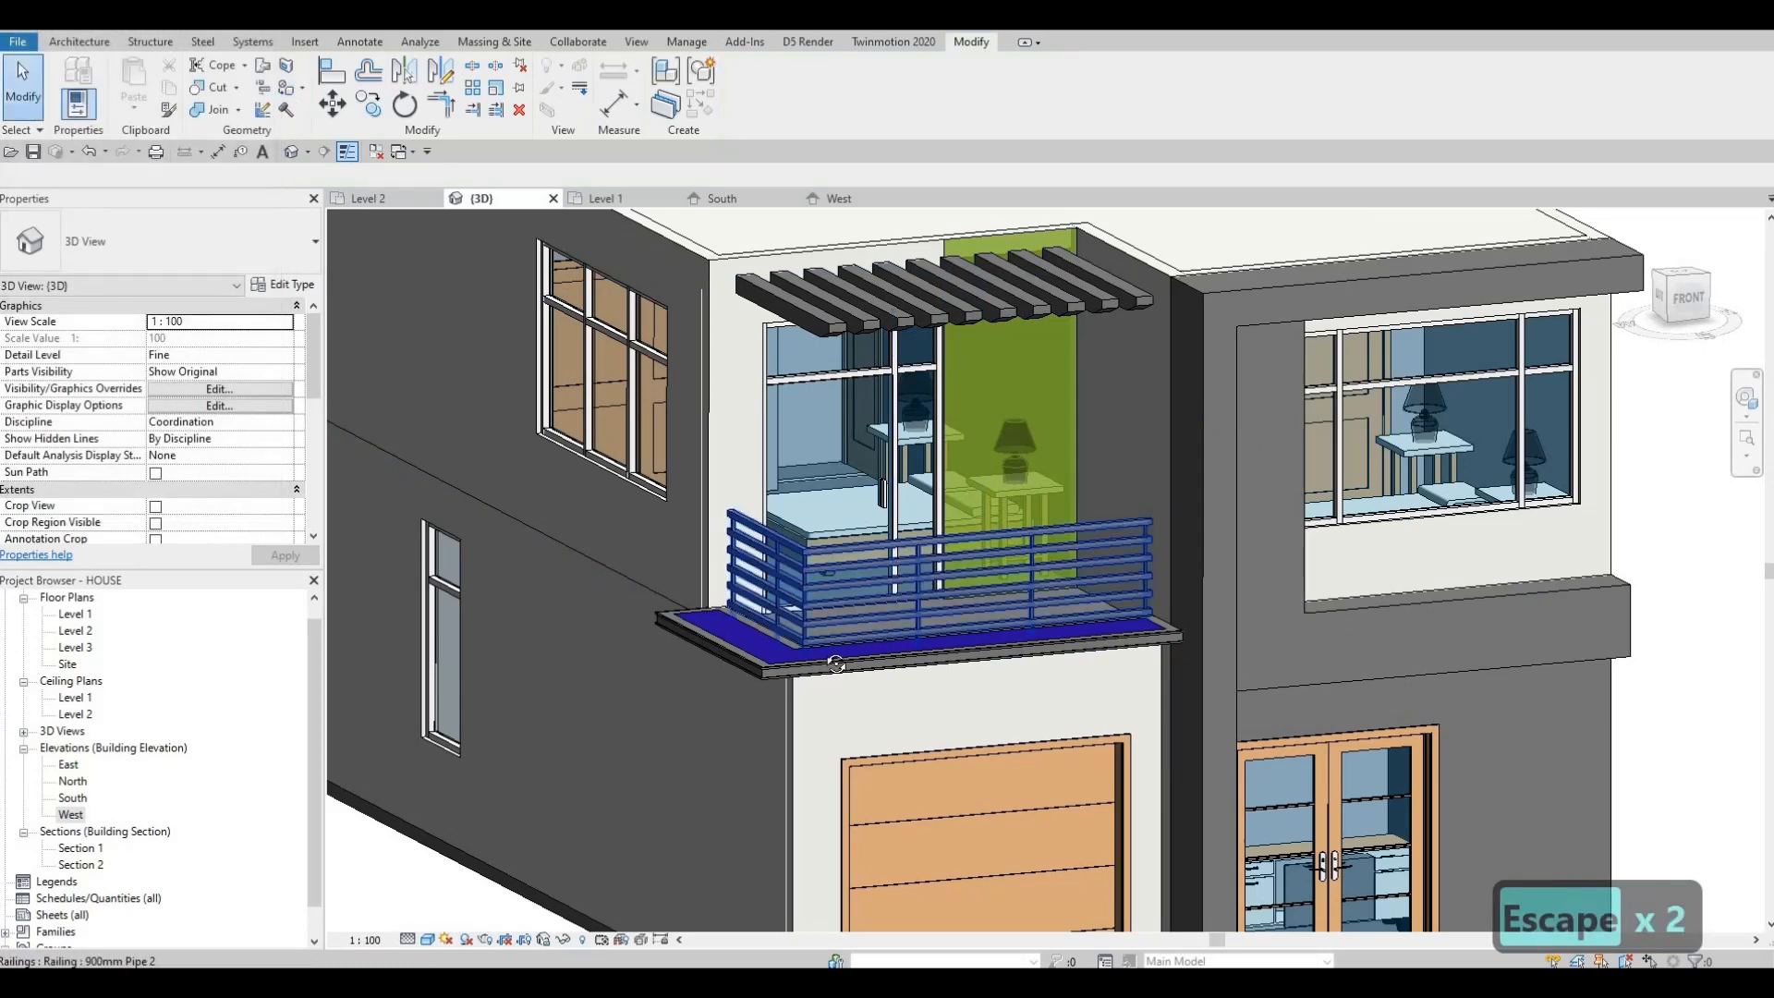
Examine the painted wall region and the beams within the overall house front
{"action": "mouse_move", "coordinate": [591, 702]}
{"action": "middle_mouse_down", "text": "shift"}
{"action": "mouse_move", "coordinate": [655, 705]}
{"action": "mouse_move", "coordinate": [574, 697]}
{"action": "mouse_move", "coordinate": [848, 567]}
{"action": "mouse_move", "coordinate": [942, 681]}
{"action": "mouse_move", "coordinate": [795, 625]}
{"action": "mouse_move", "coordinate": [840, 717]}
{"action": "mouse_move", "coordinate": [926, 765]}
{"action": "mouse_move", "coordinate": [857, 624]}
{"action": "mouse_move", "coordinate": [769, 627]}
{"action": "mouse_move", "coordinate": [721, 593]}
{"action": "middle_mouse_up", "text": "shift"}
{"action": "key", "text": "Escape"}
{"action": "key", "text": "Escape"}
{"action": "scroll", "coordinate": [840, 717], "scroll_direction": "down", "scroll_amount": 1}
{"action": "scroll", "coordinate": [817, 661], "scroll_direction": "down", "scroll_amount": 1}
{"action": "scroll", "coordinate": [816, 661], "scroll_direction": "down", "scroll_amount": 1}
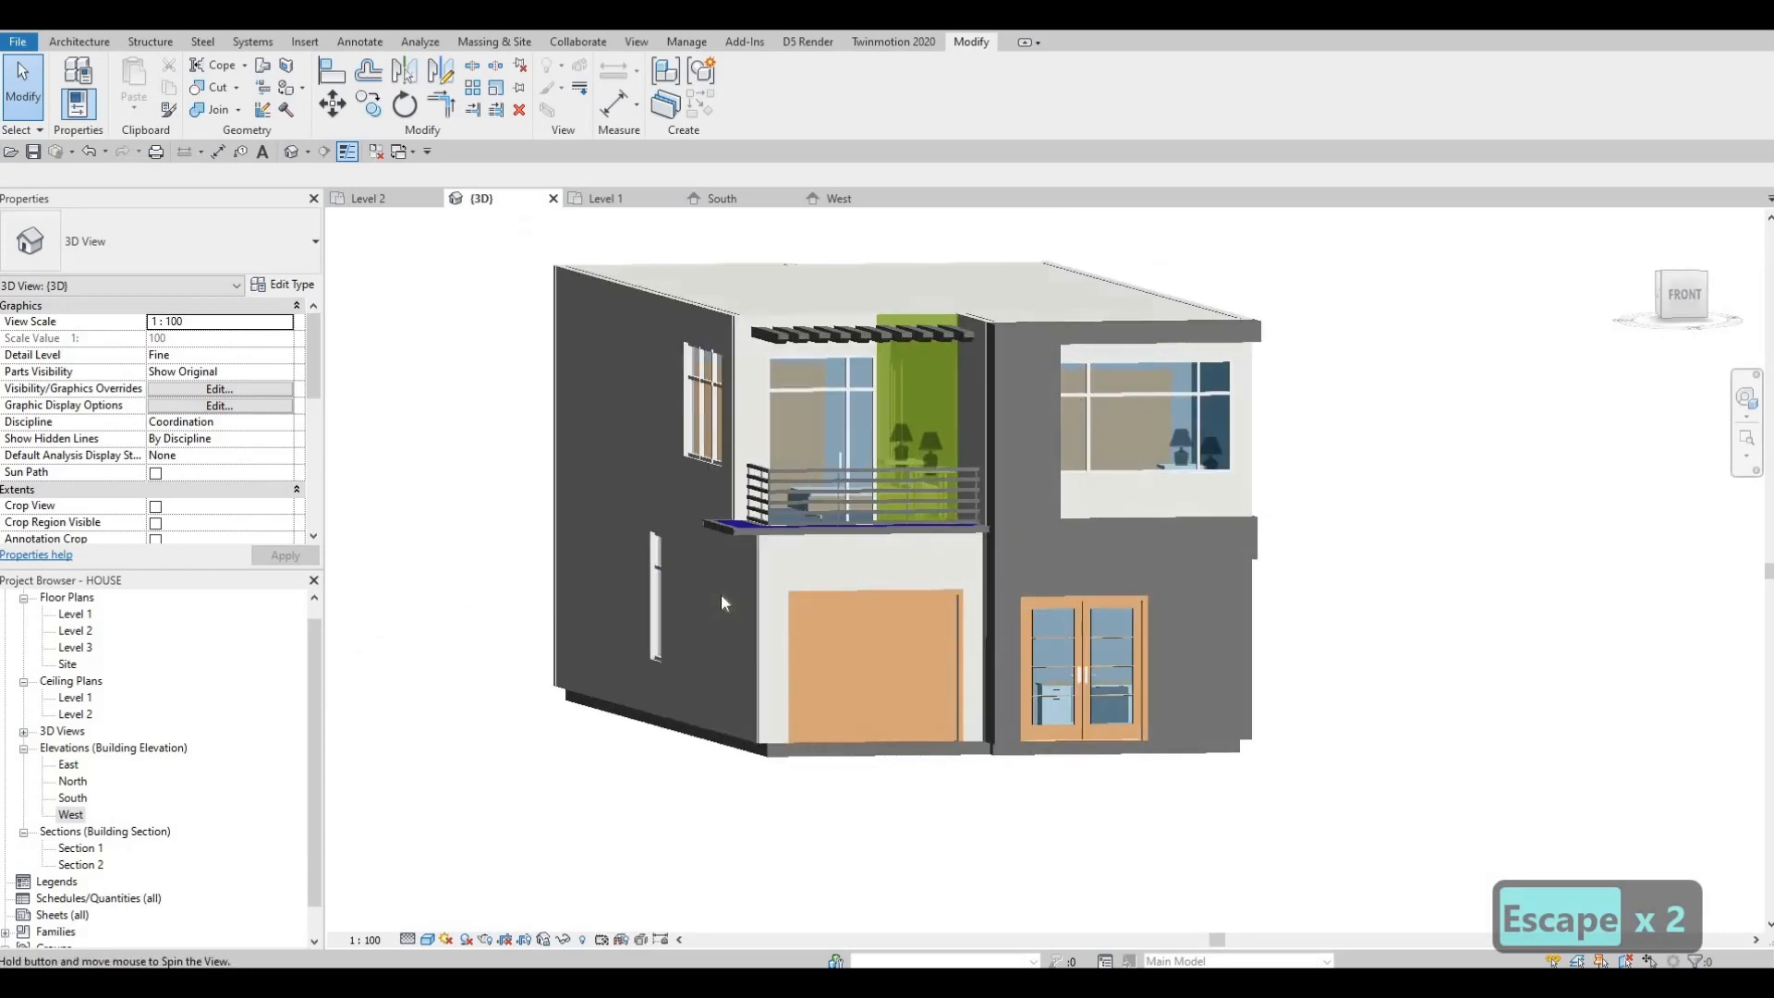
{"action": "middle_click_drag", "start_coordinate": [726, 673], "coordinate": [737, 678], "text": "shift"}
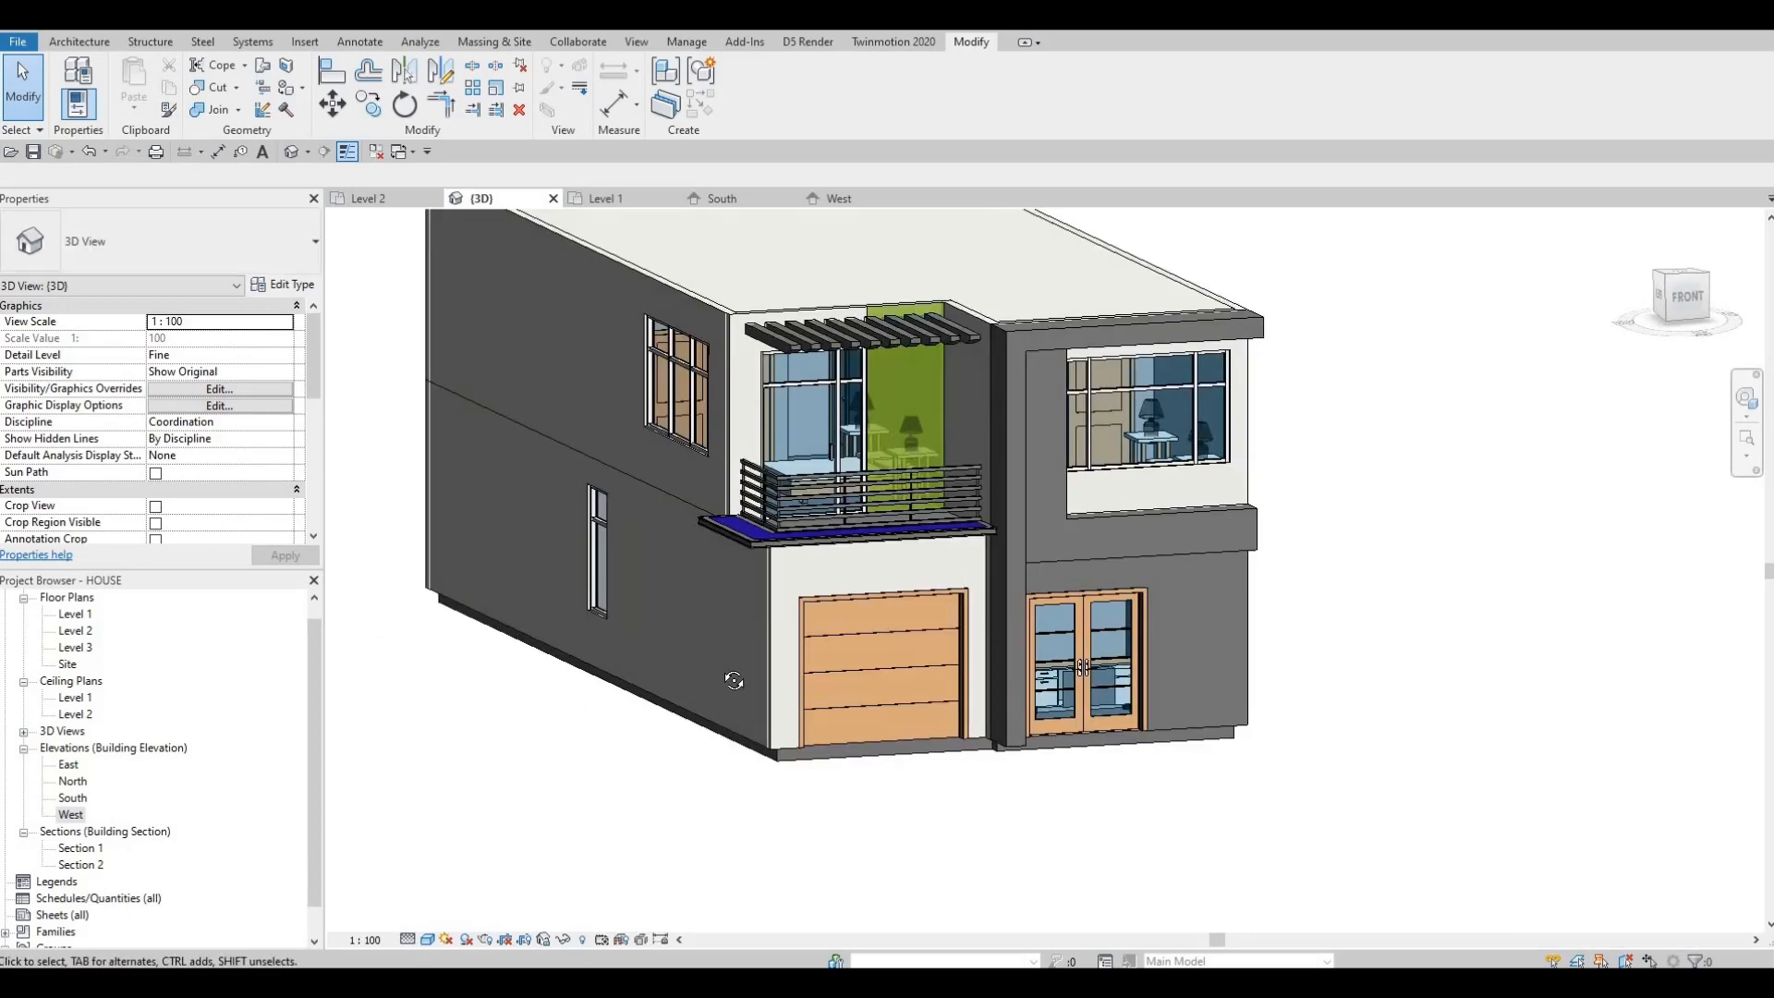
Examine the house front from both sides, focusing on the ground-floor walls around the garage door and the entrance
{"action": "middle_click_drag", "start_coordinate": [891, 727], "coordinate": [570, 644], "text": "shift"}
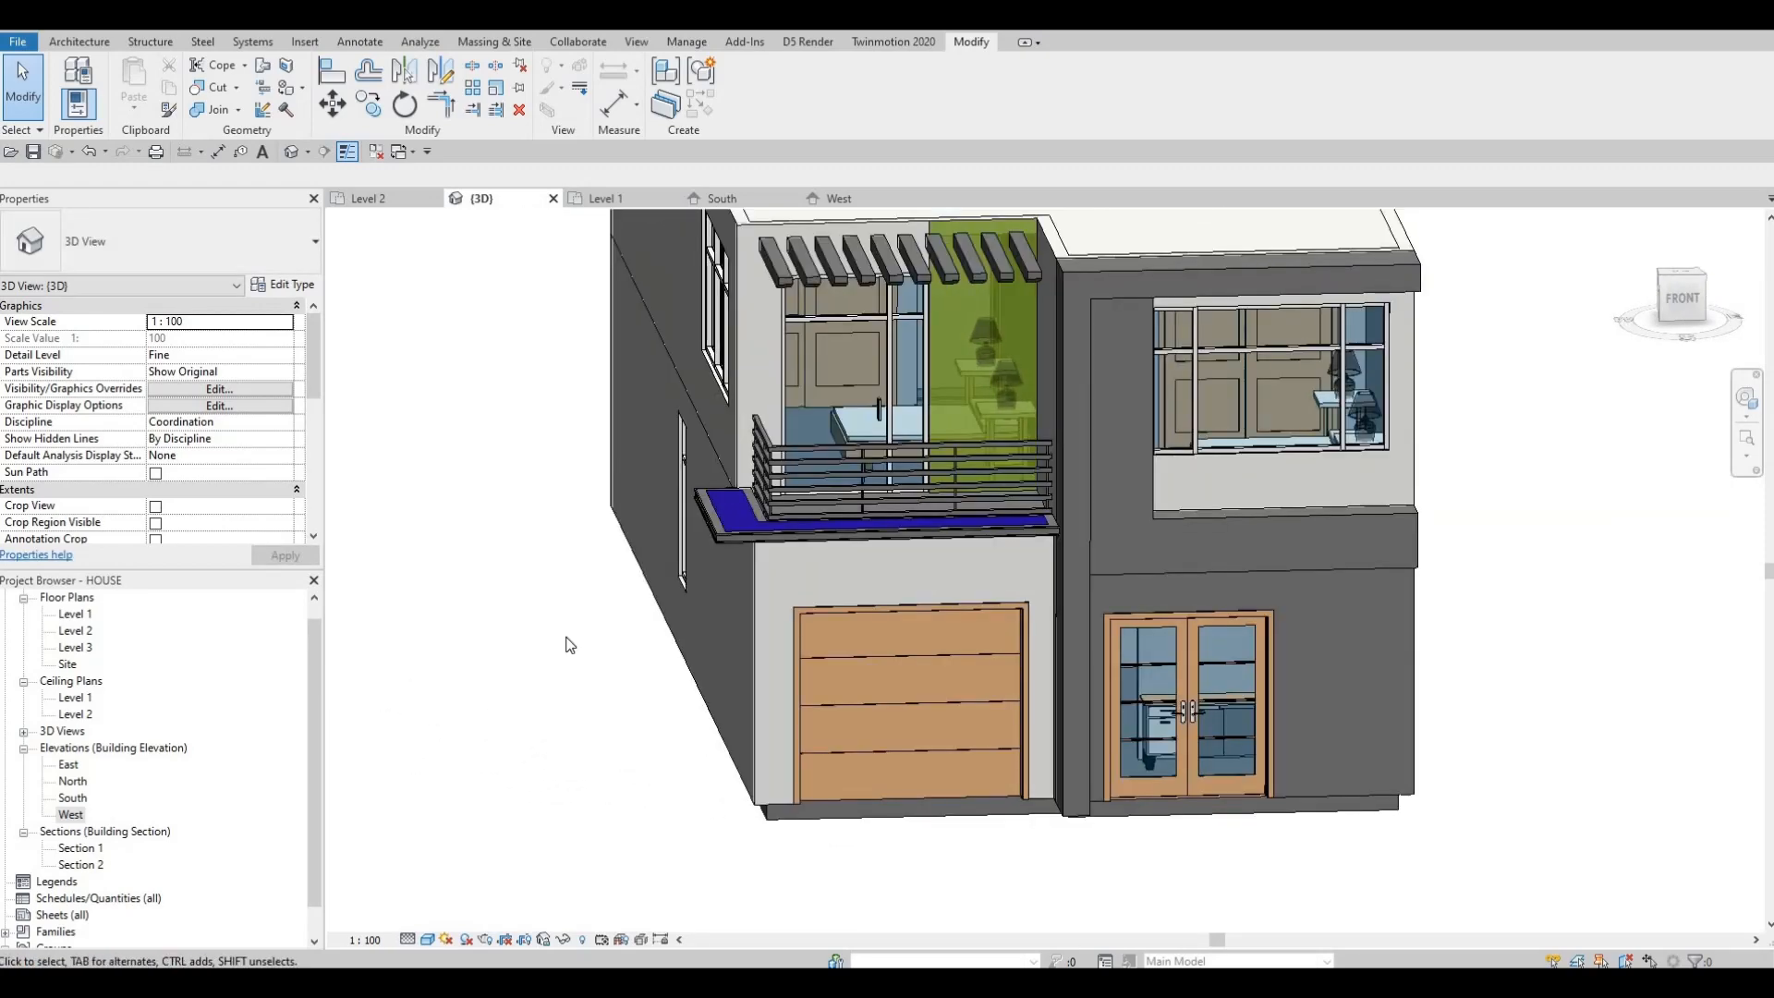
{"action": "middle_click_drag", "start_coordinate": [358, 688], "coordinate": [574, 661], "text": "shift"}
{"action": "key", "text": "Escape"}
{"action": "middle_click_drag", "start_coordinate": [713, 693], "coordinate": [831, 711], "text": "shift"}
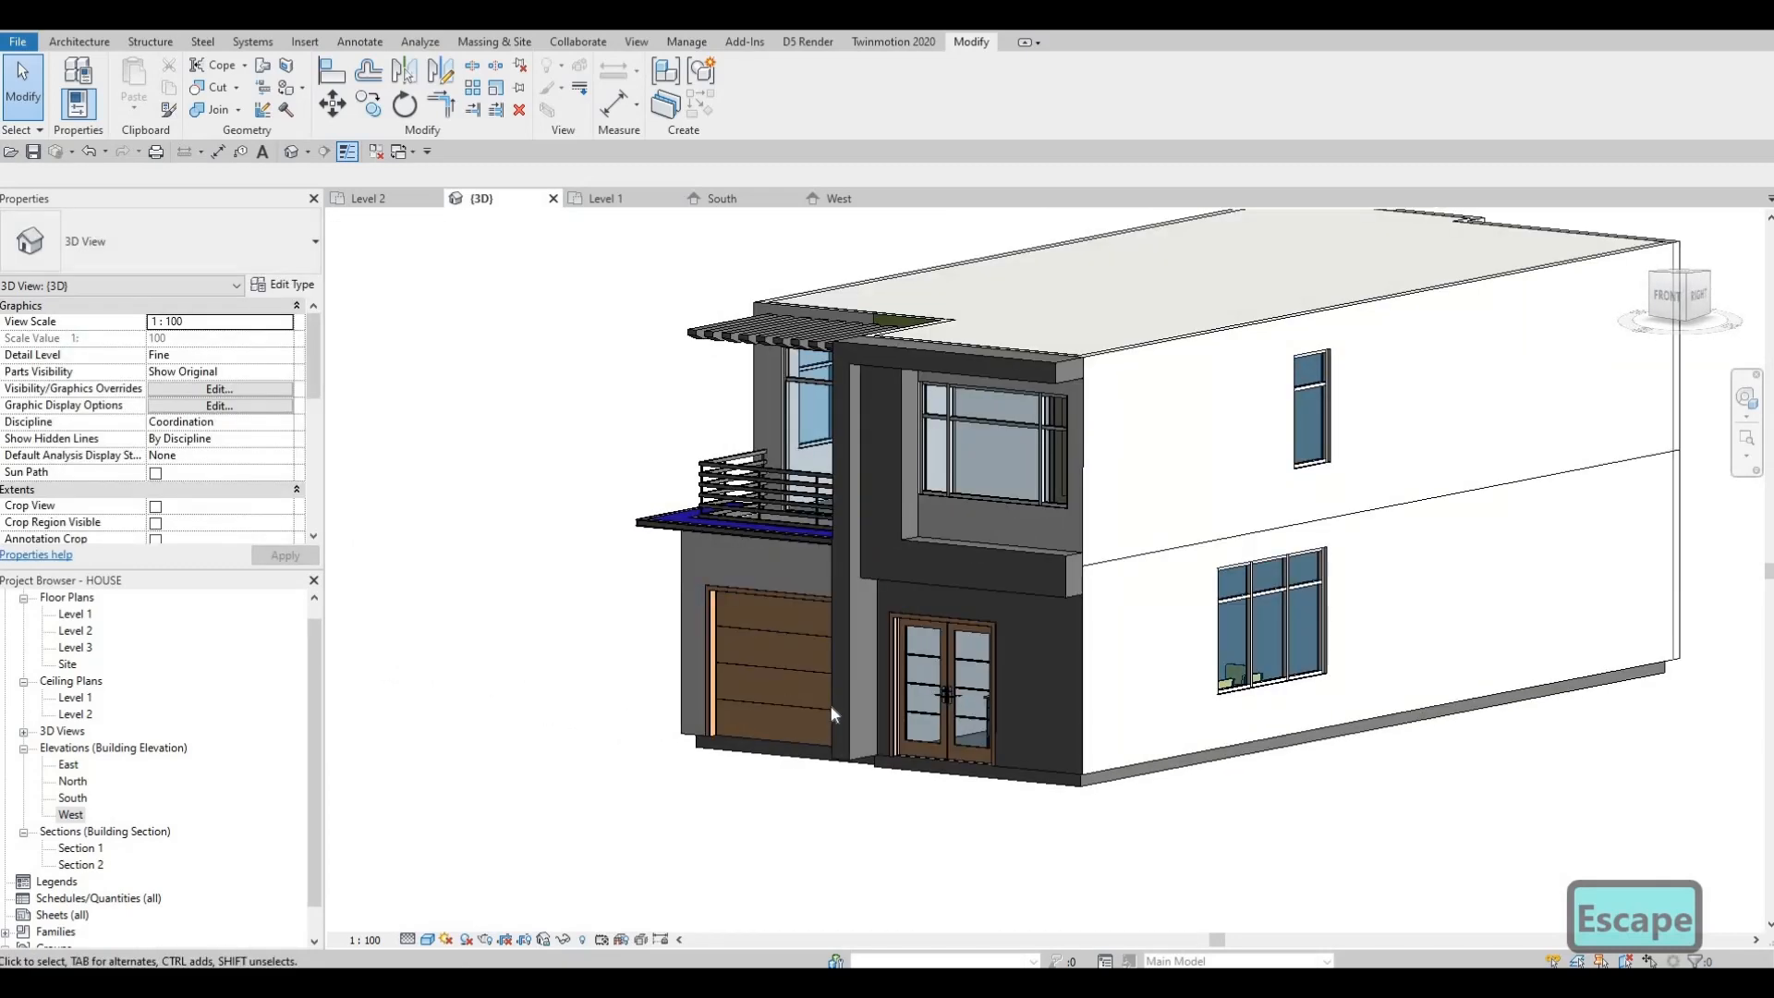
{"action": "scroll", "coordinate": [831, 714], "scroll_direction": "up", "scroll_amount": 8}
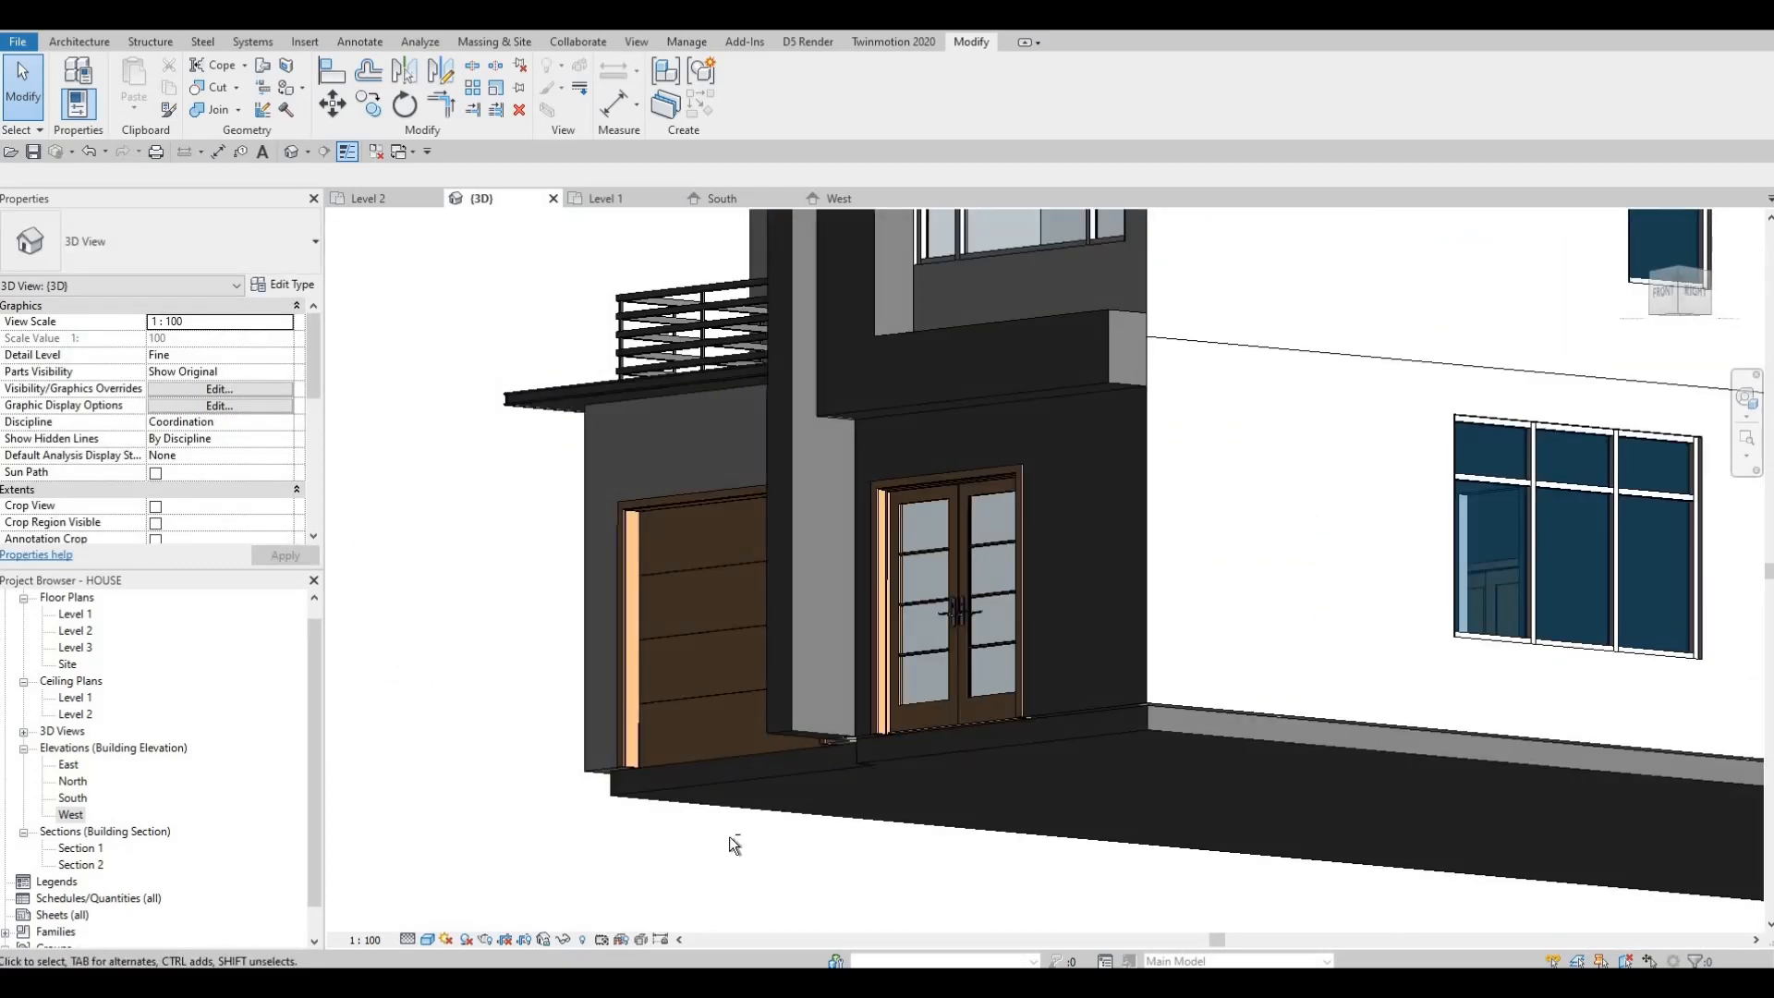
{"action": "middle_click_drag", "start_coordinate": [735, 845], "coordinate": [1083, 545], "text": "shift"}
{"action": "key", "text": "Escape"}
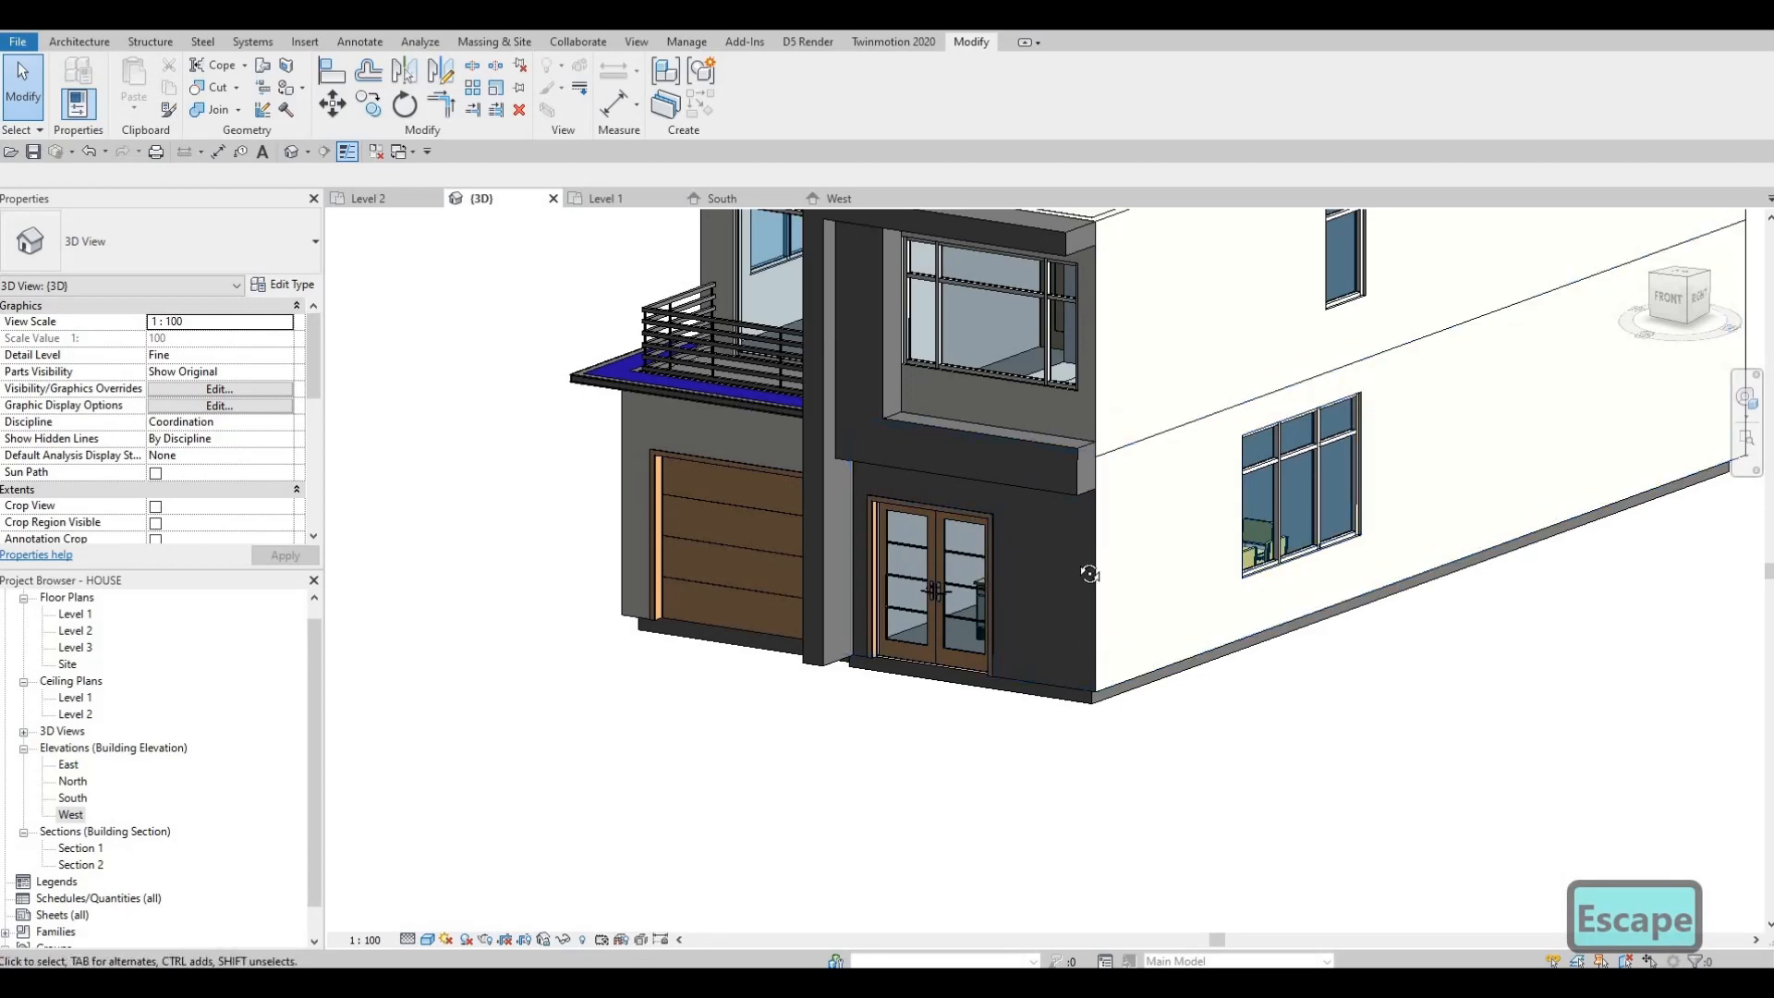
{"action": "middle_click_drag", "start_coordinate": [825, 595], "coordinate": [726, 614], "text": "shift"}
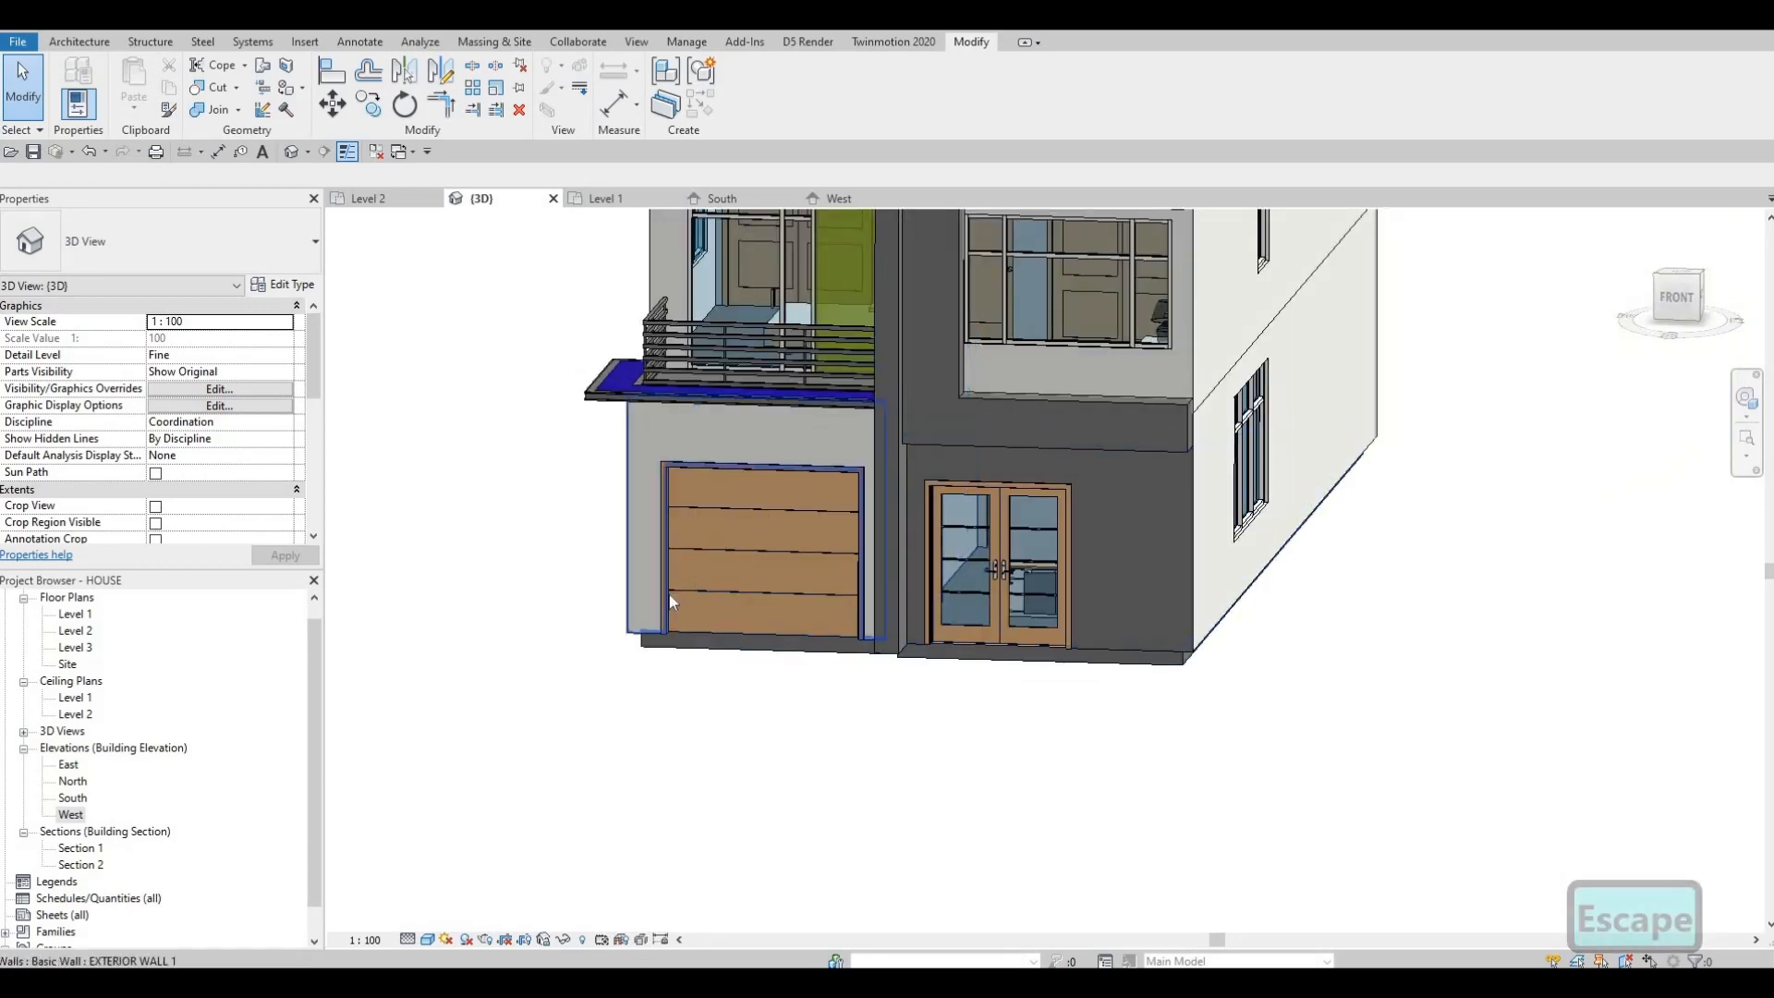
Change the ground-floor wall around the garage door to the EXTERIOR WALL 2 type
{"action": "left_click", "coordinate": [639, 539]}
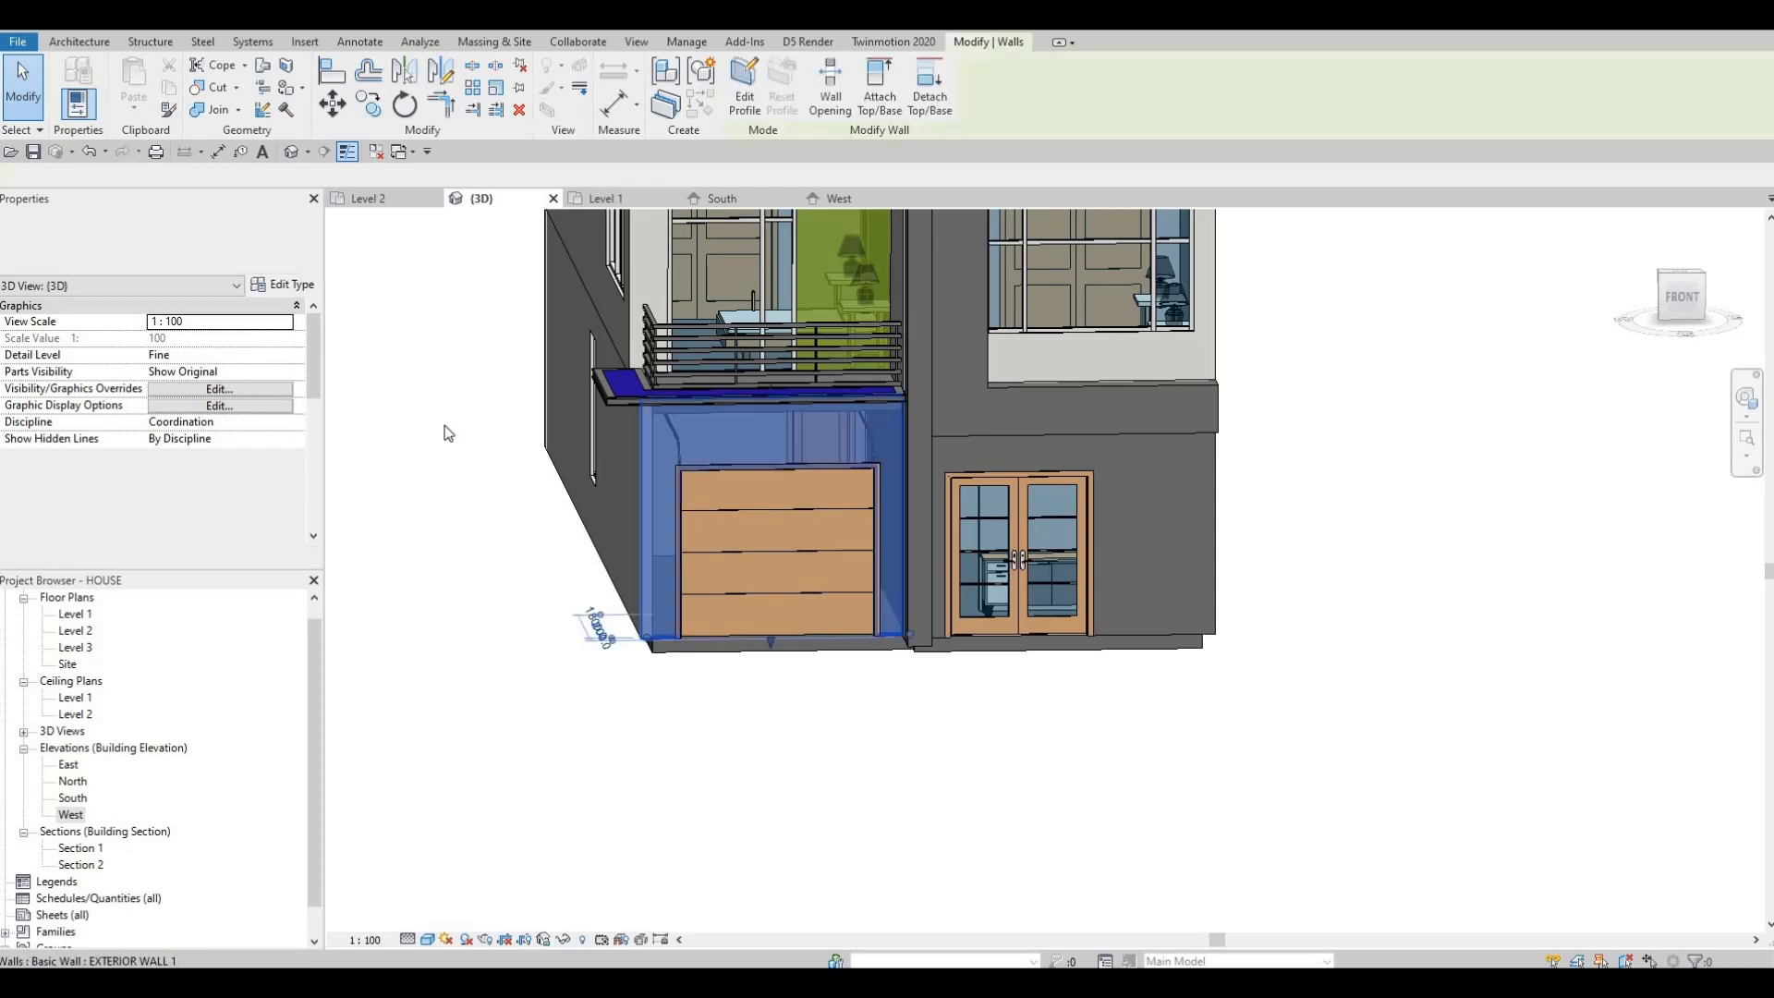
{"action": "left_click", "coordinate": [276, 249]}
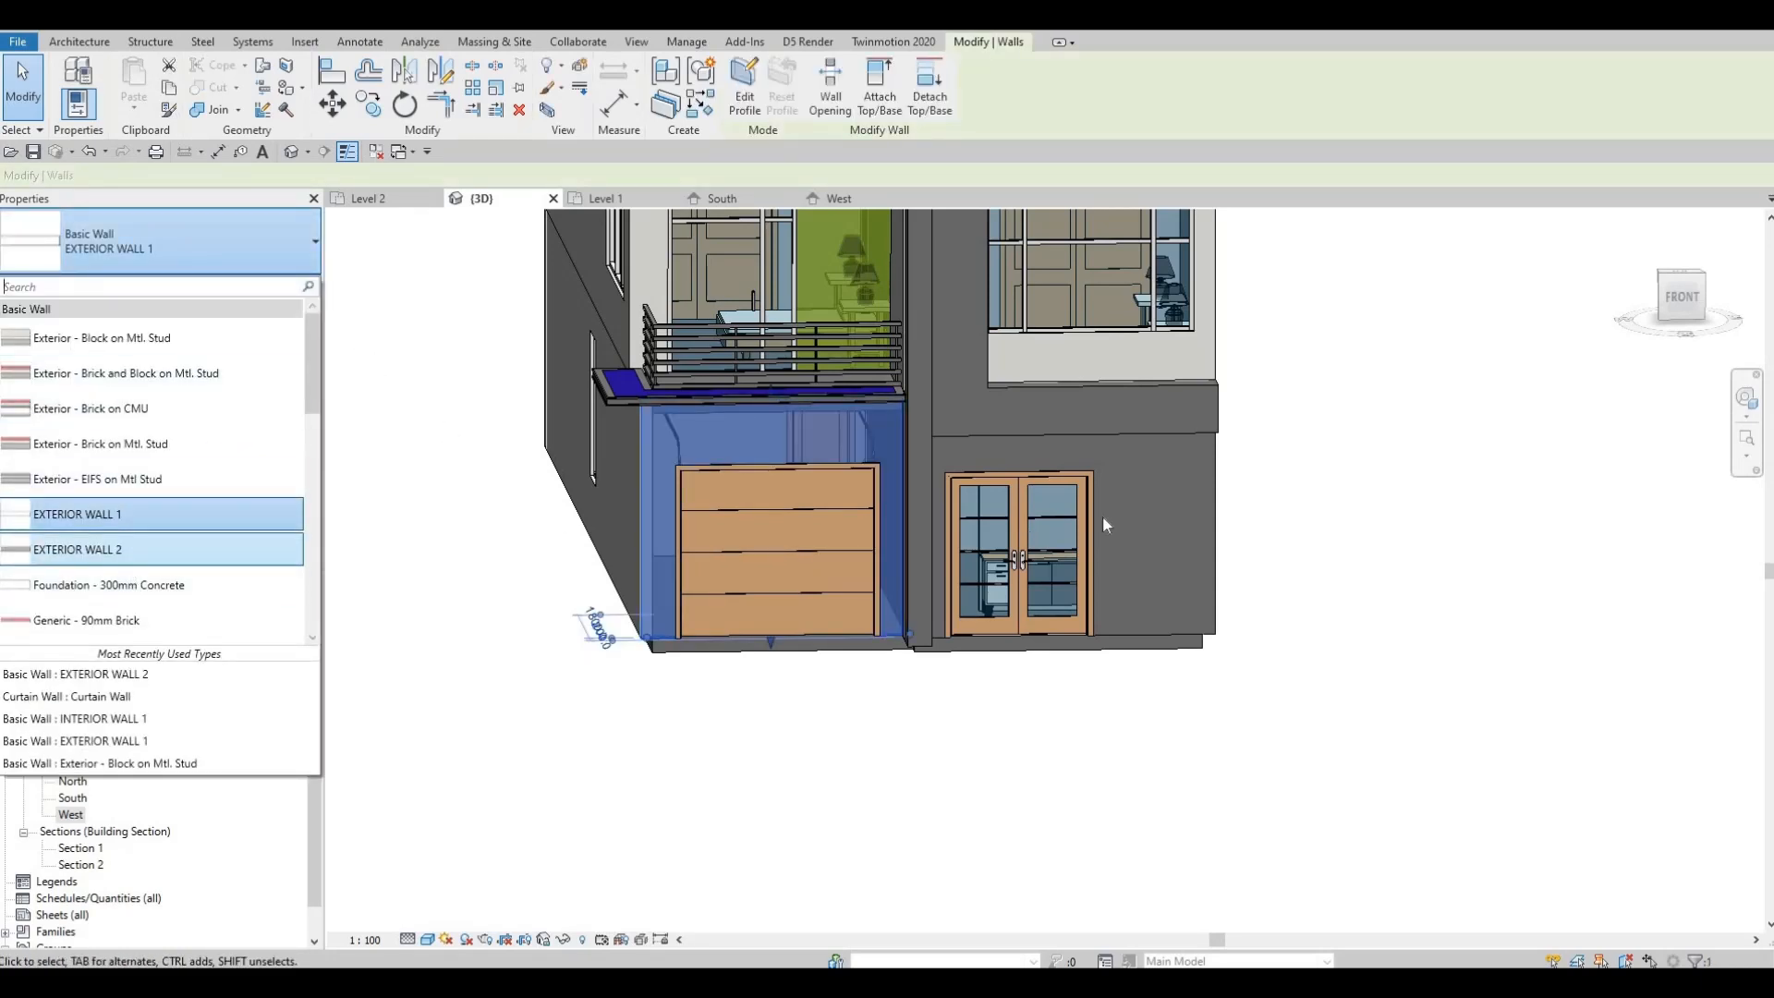
{"action": "key", "text": "Escape"}
{"action": "key", "text": "Escape"}
{"action": "key", "text": "Escape"}
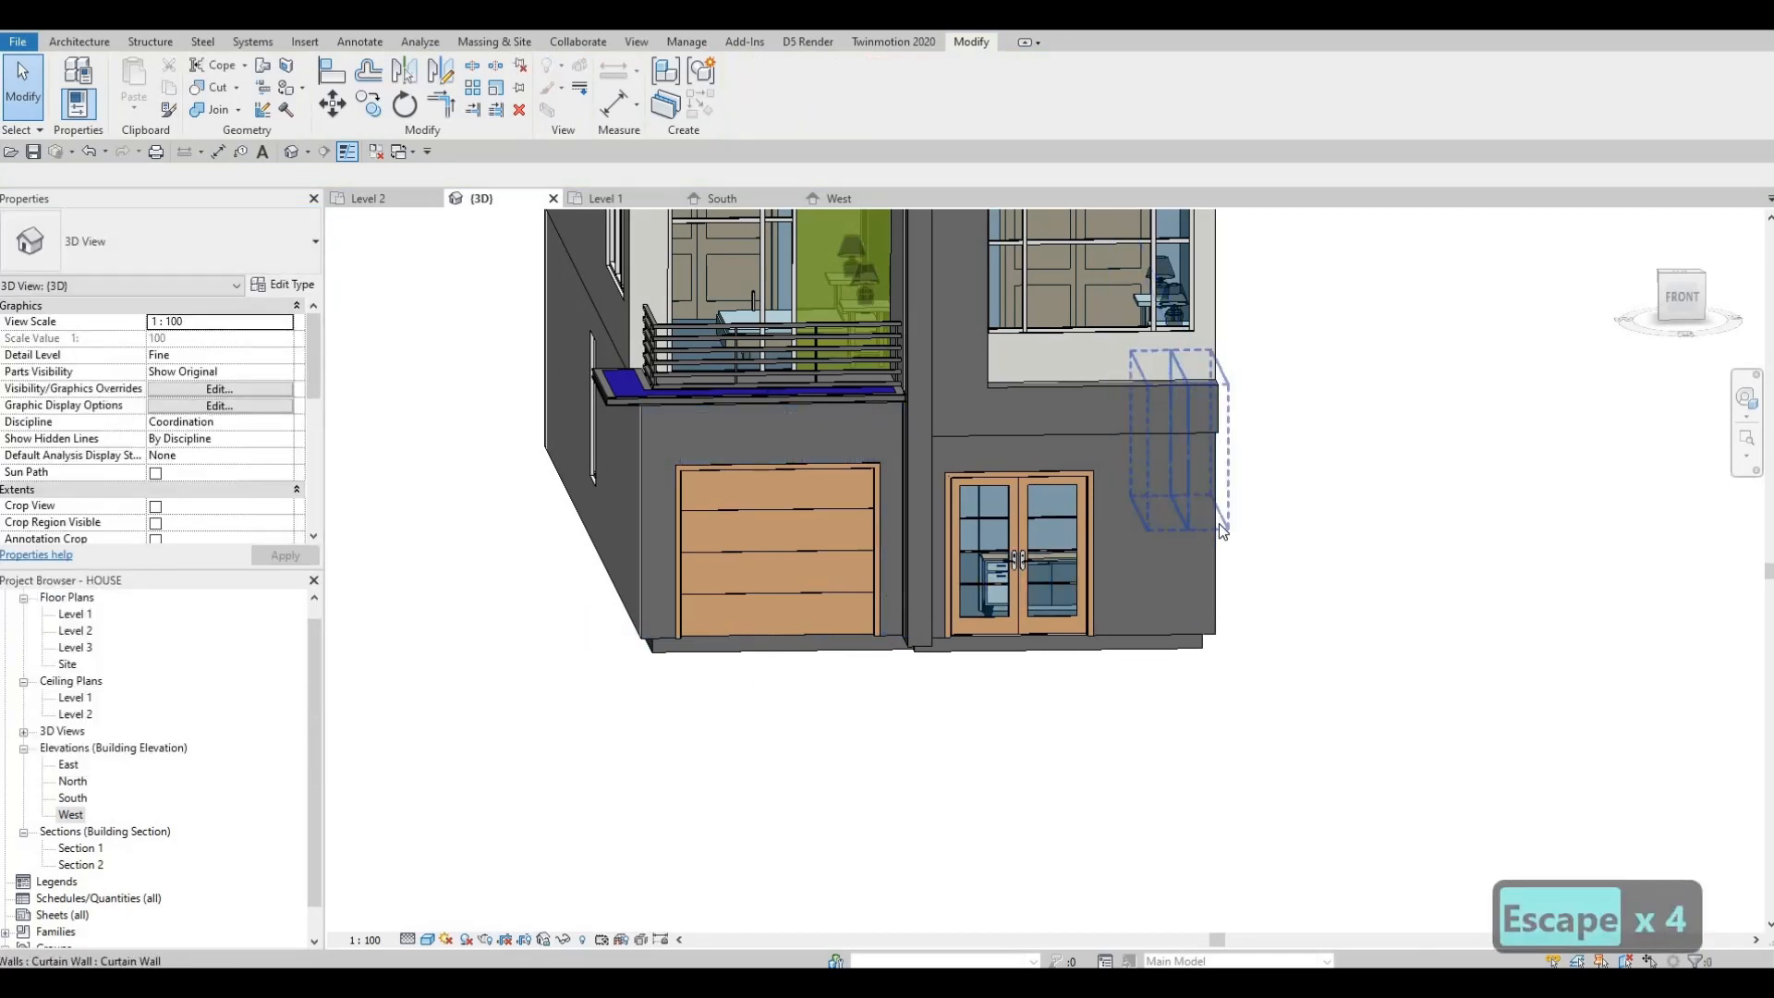
Change the ground-floor wall around the double entrance door to the EXTERIOR WALL 1 type
{"action": "left_click", "coordinate": [1218, 526]}
{"action": "key", "text": "Escape"}
{"action": "left_click", "coordinate": [1171, 617]}
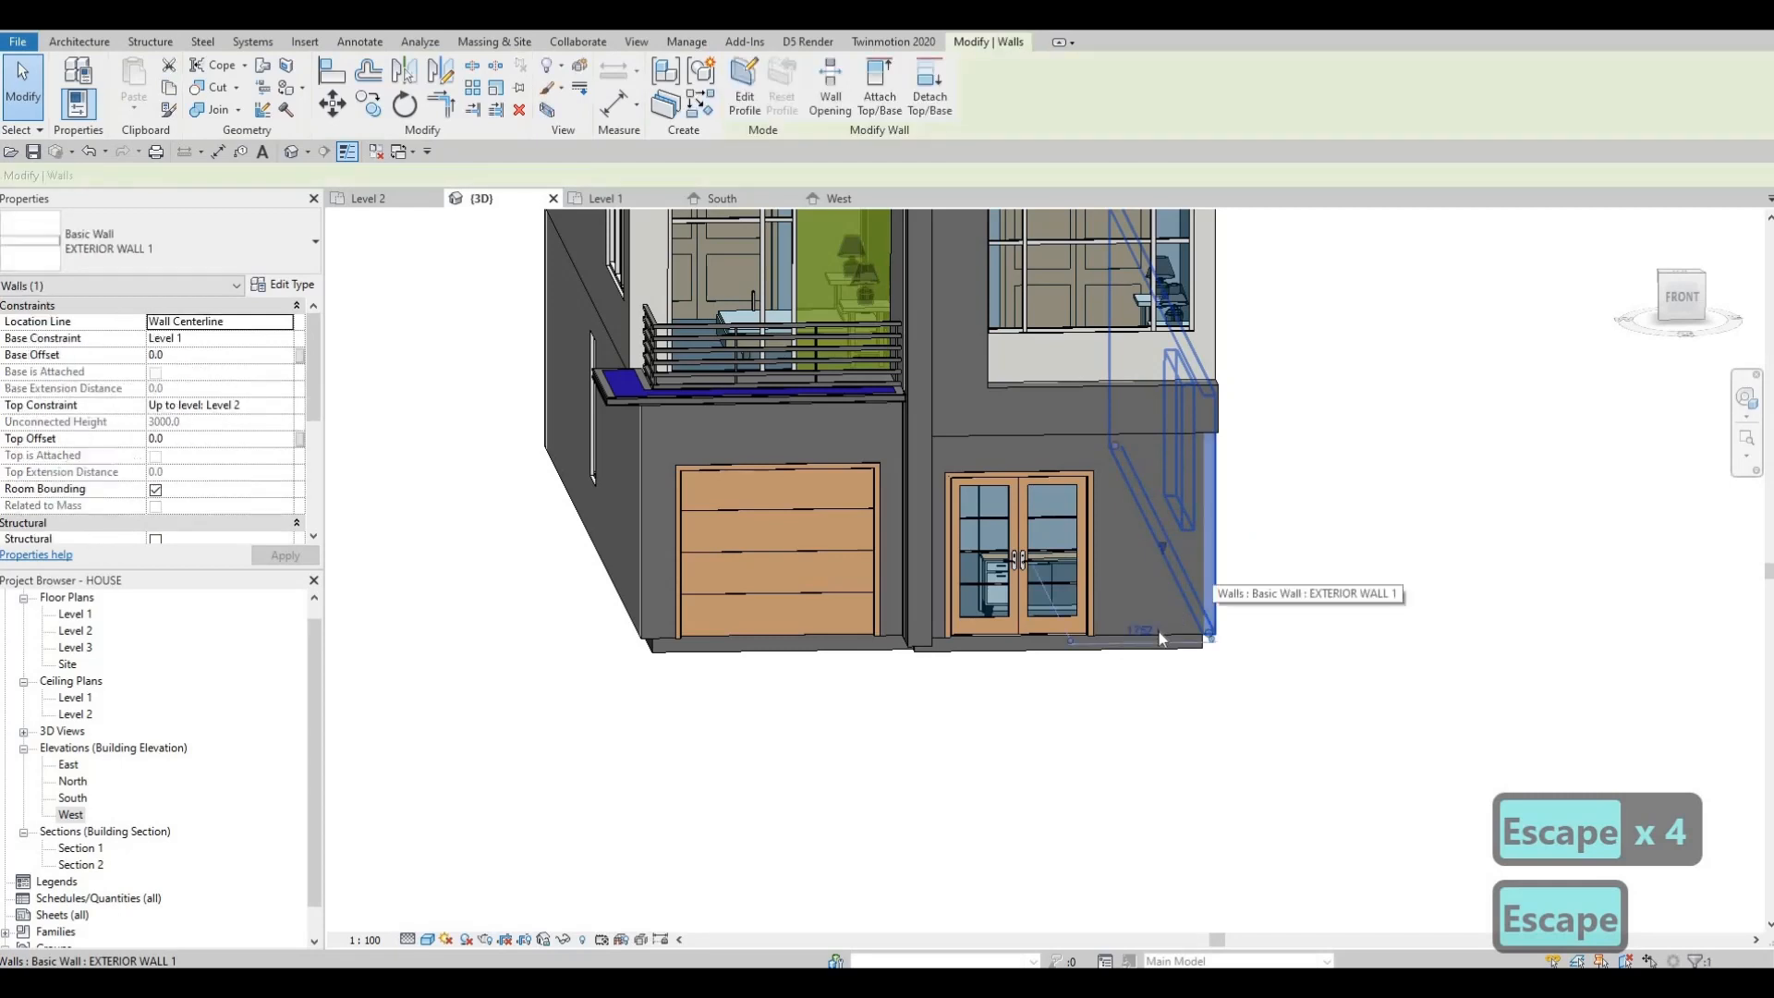
{"action": "key", "text": "Escape"}
{"action": "left_click", "coordinate": [1122, 605]}
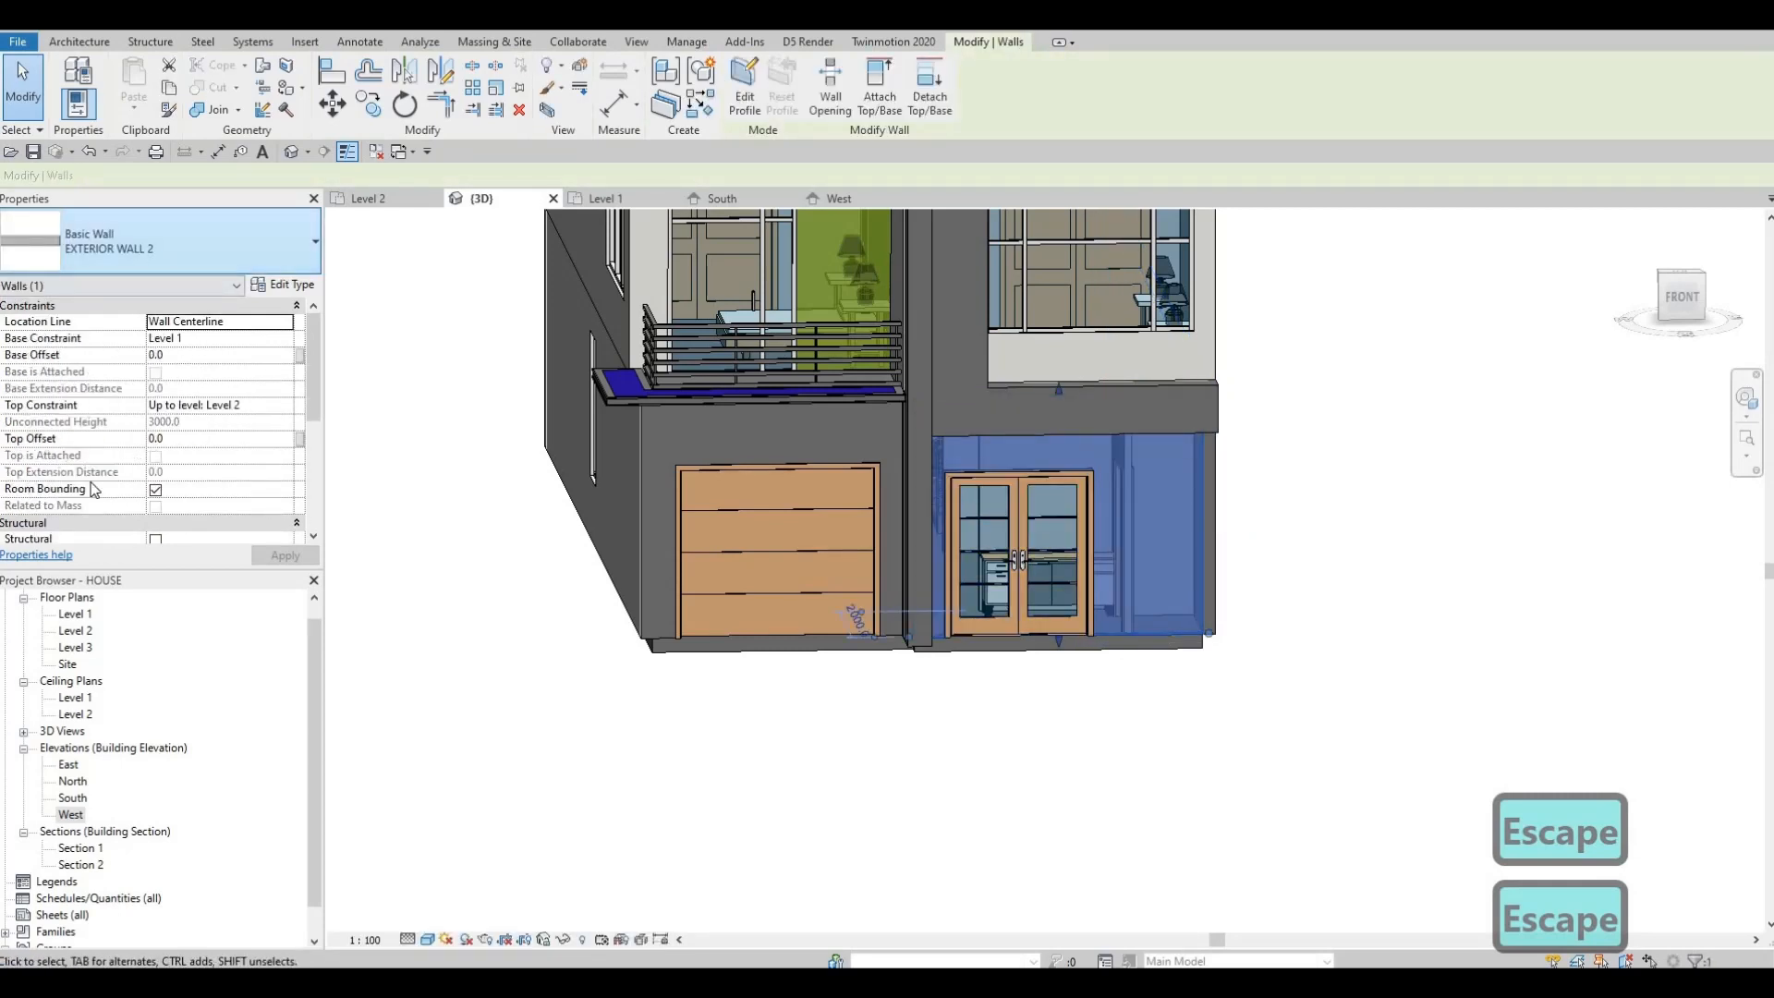
{"action": "left_click", "coordinate": [138, 242]}
{"action": "left_click", "coordinate": [85, 515]}
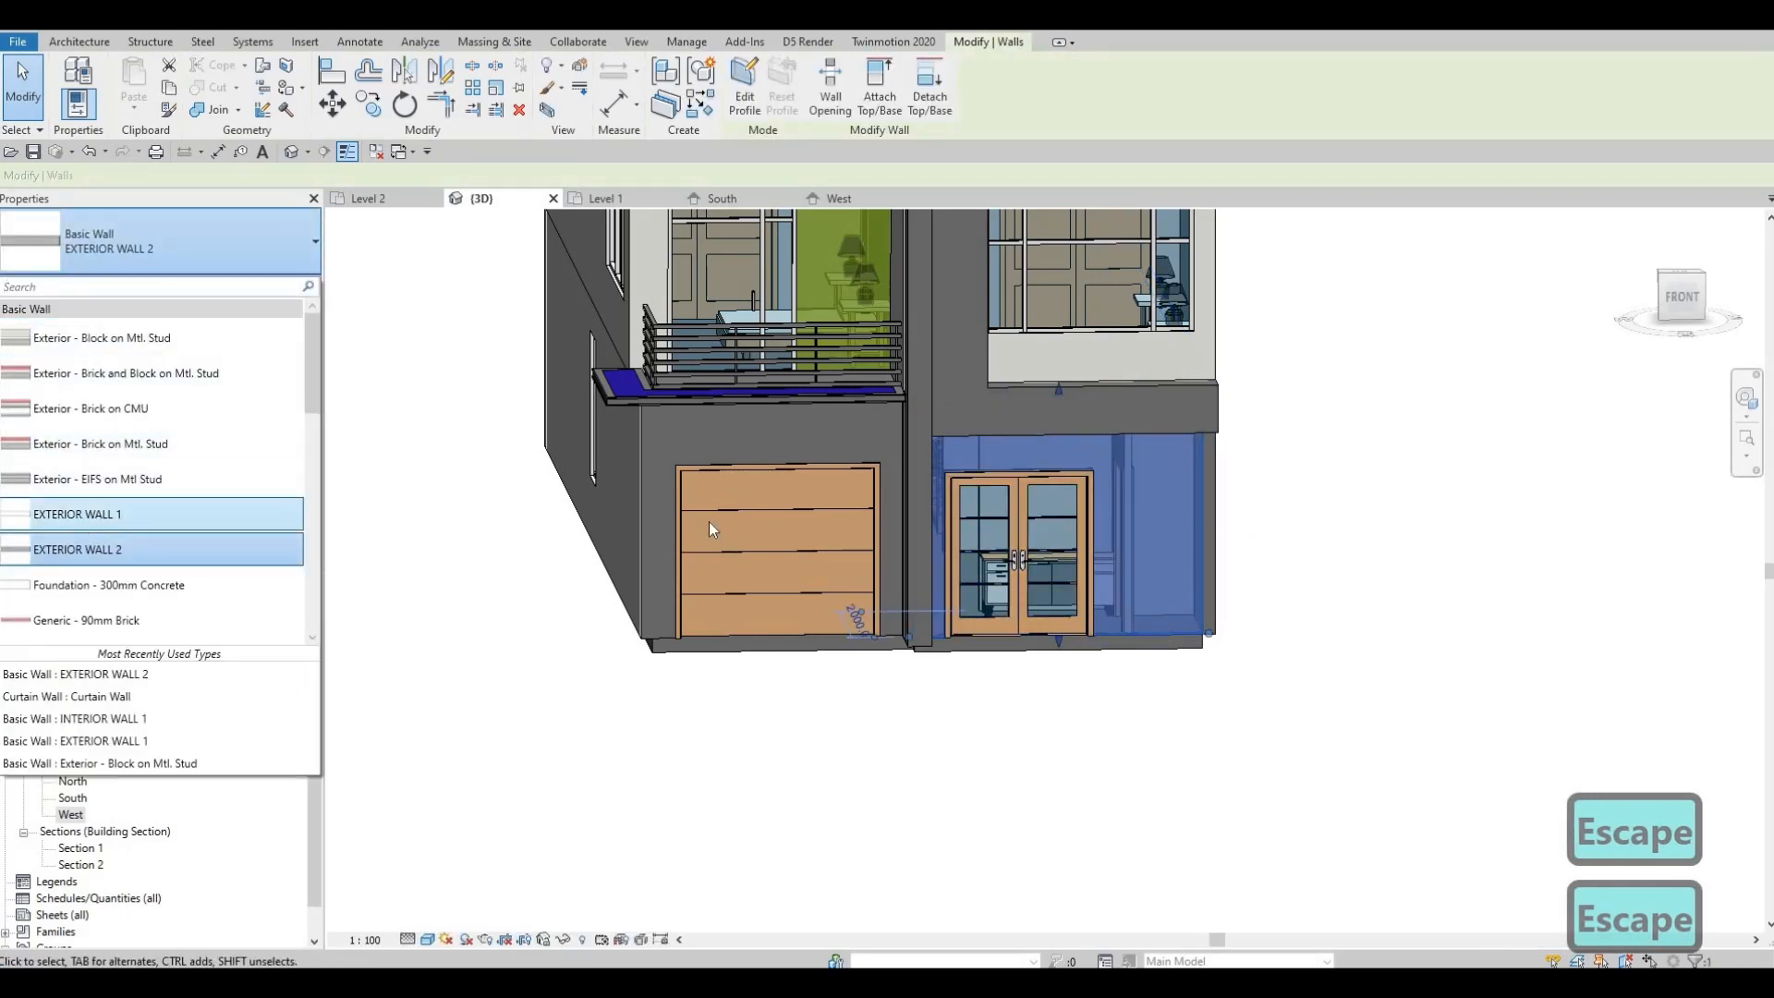
{"action": "key", "text": "Escape"}
{"action": "middle_click_drag", "start_coordinate": [1112, 659], "coordinate": [994, 600], "text": "shift"}
{"action": "scroll", "coordinate": [1007, 665], "scroll_direction": "up", "scroll_amount": 3}
{"action": "middle_click_drag", "start_coordinate": [1016, 714], "coordinate": [1029, 740], "text": "shift"}
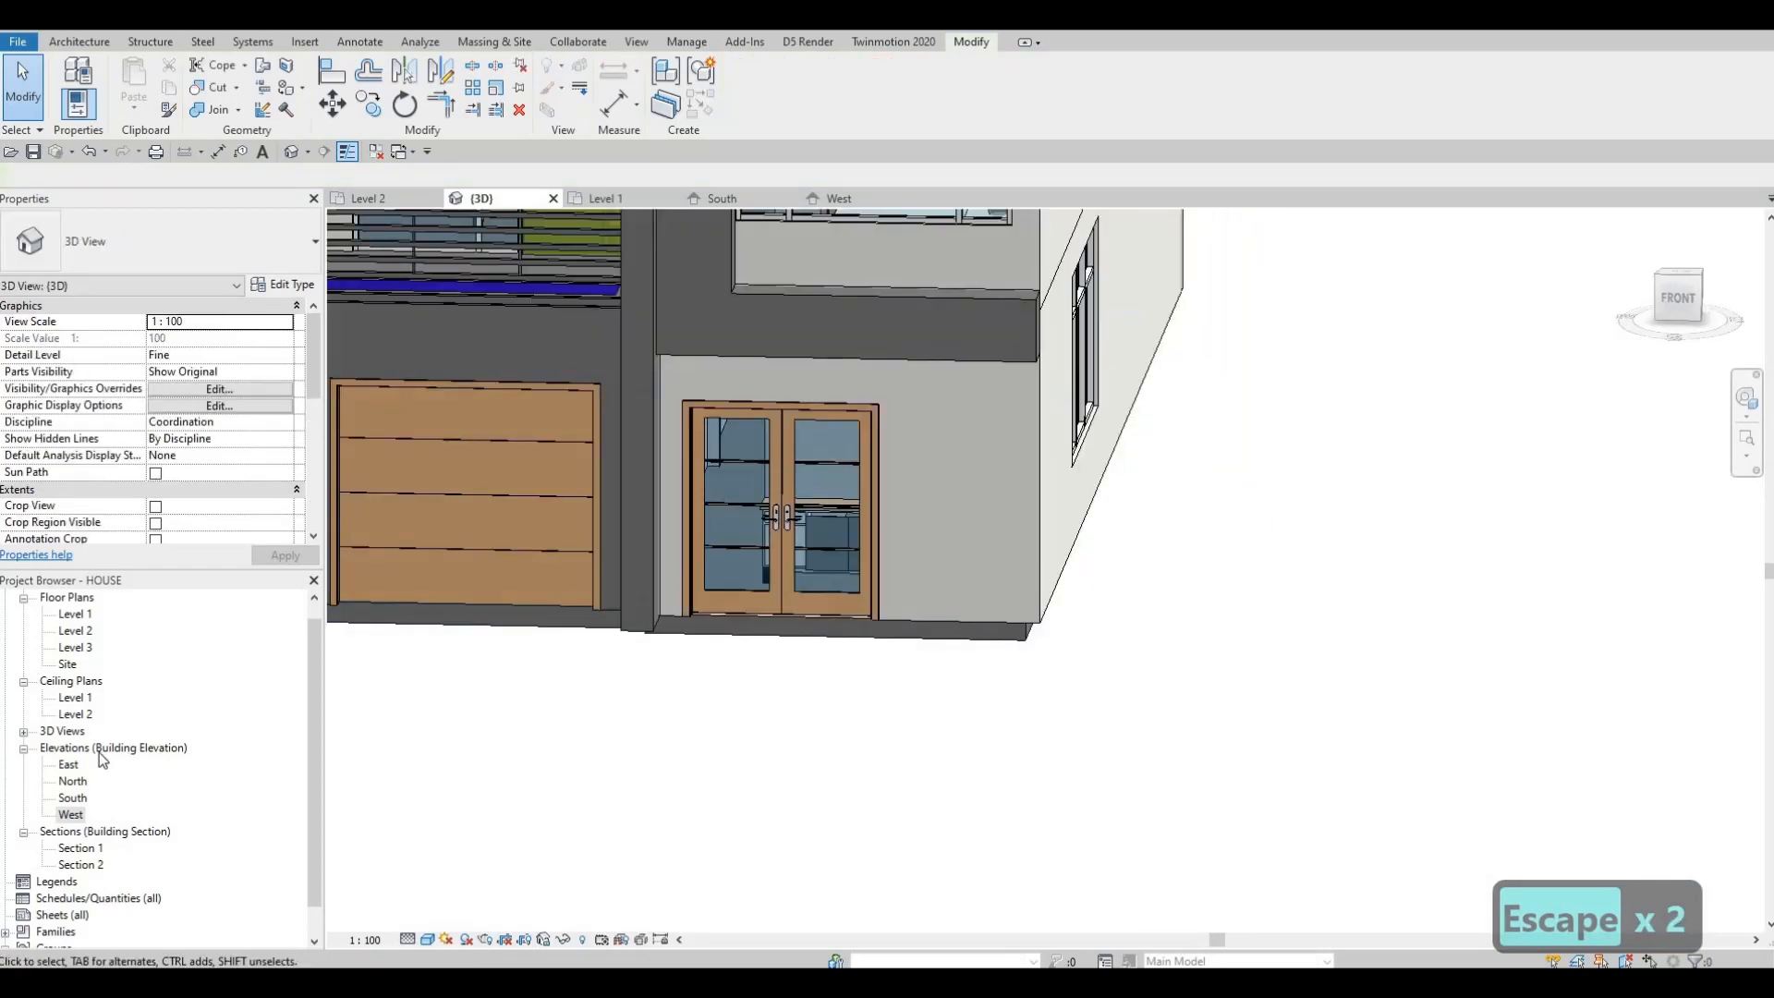
Start an in-place Generic Models component in the Level 1 floor plan, keeping the suggested name
{"action": "double_click", "coordinate": [67, 615]}
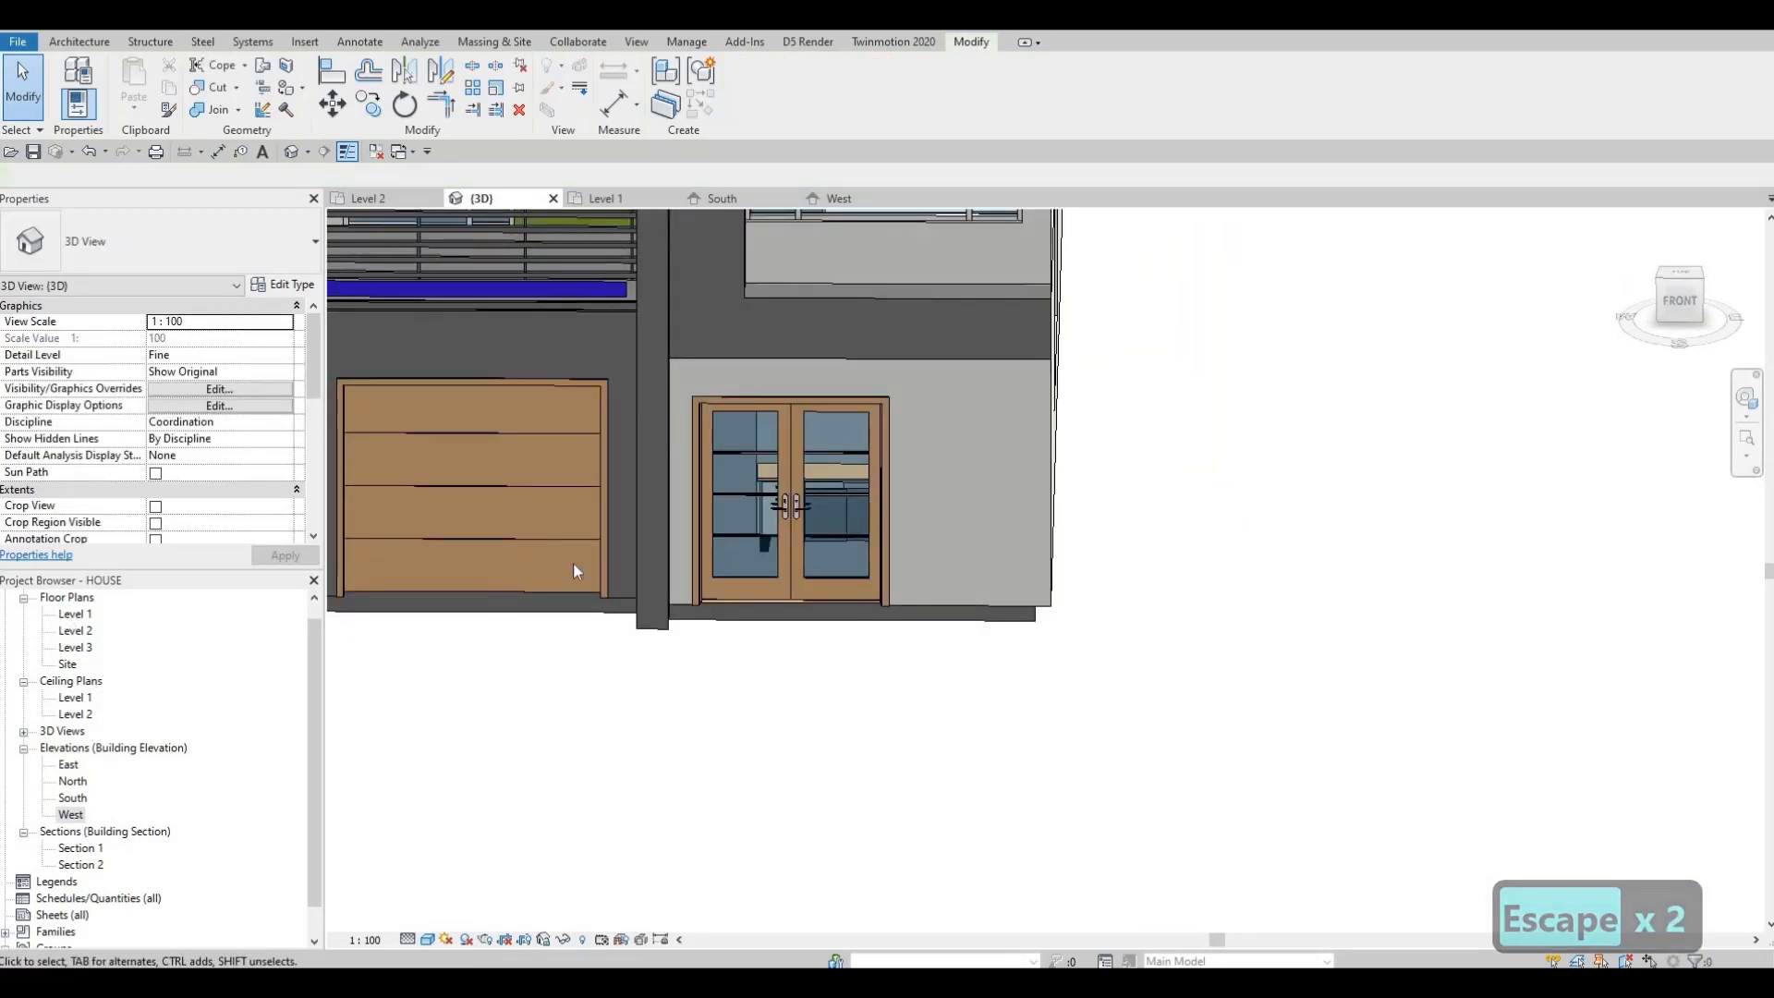
{"action": "key", "text": "Escape"}
{"action": "key", "text": "Escape"}
{"action": "scroll", "coordinate": [861, 578], "scroll_direction": "up", "scroll_amount": 10}
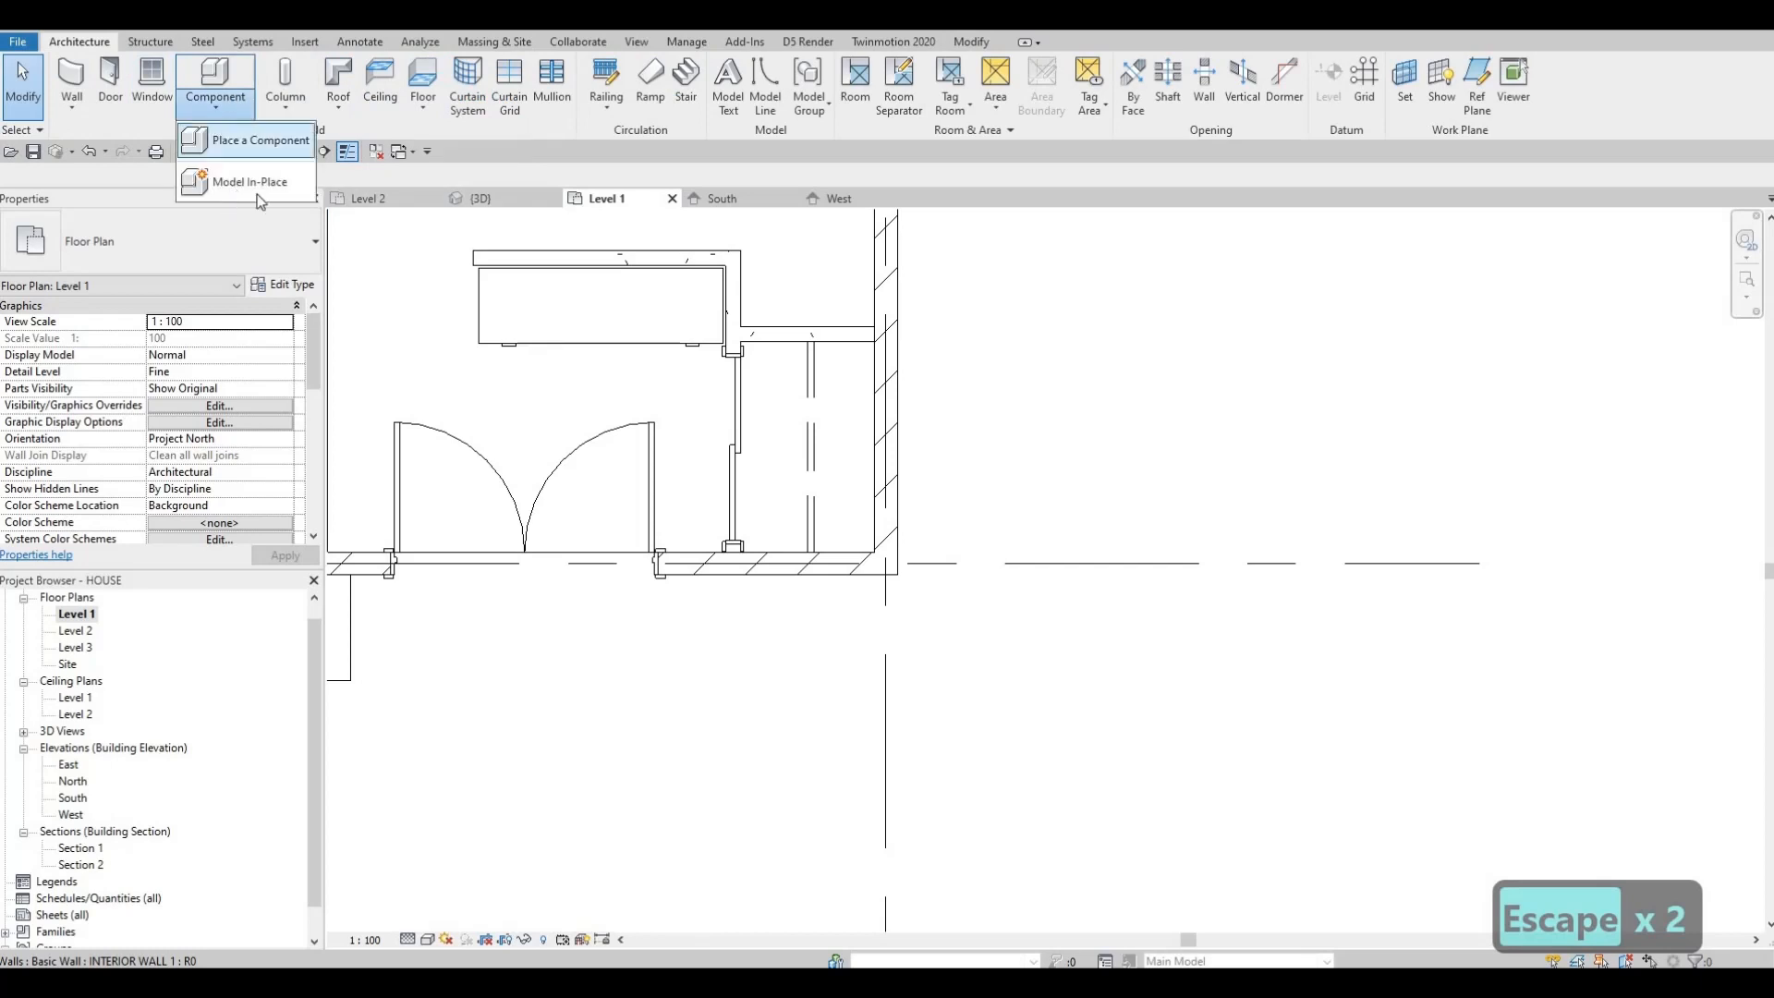
{"action": "scroll", "coordinate": [829, 497], "scroll_direction": "down", "scroll_amount": 5}
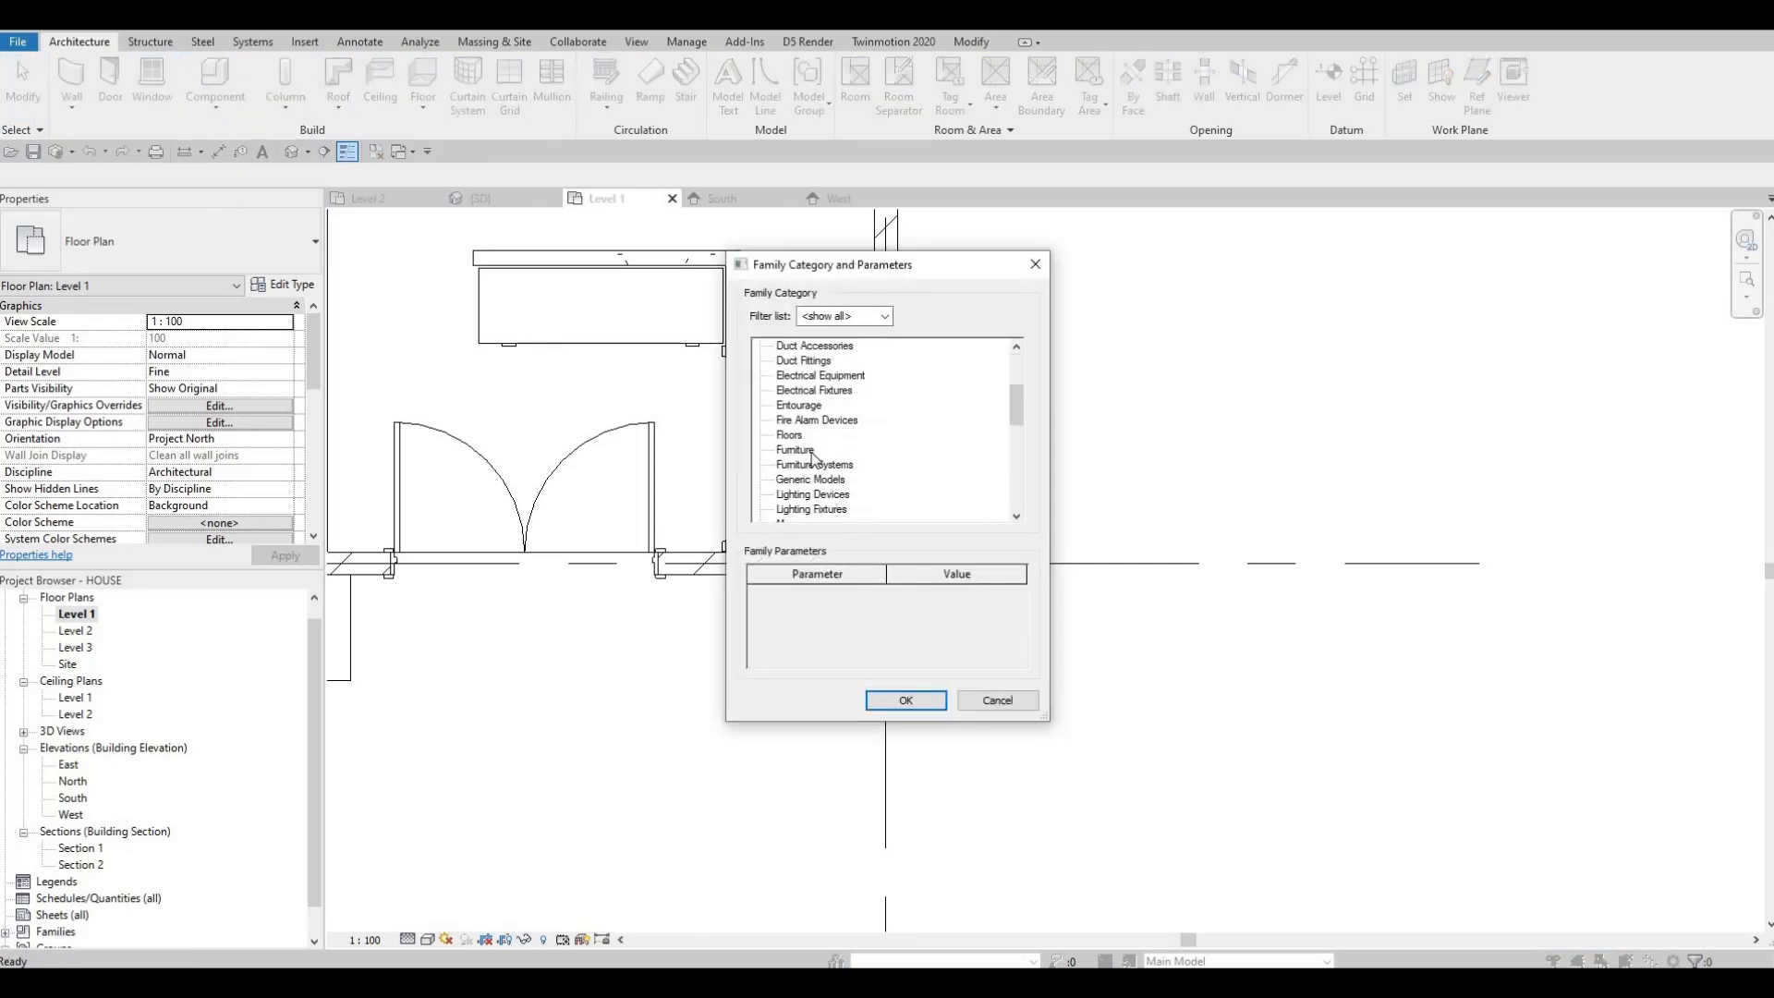
{"action": "left_click", "coordinate": [879, 700]}
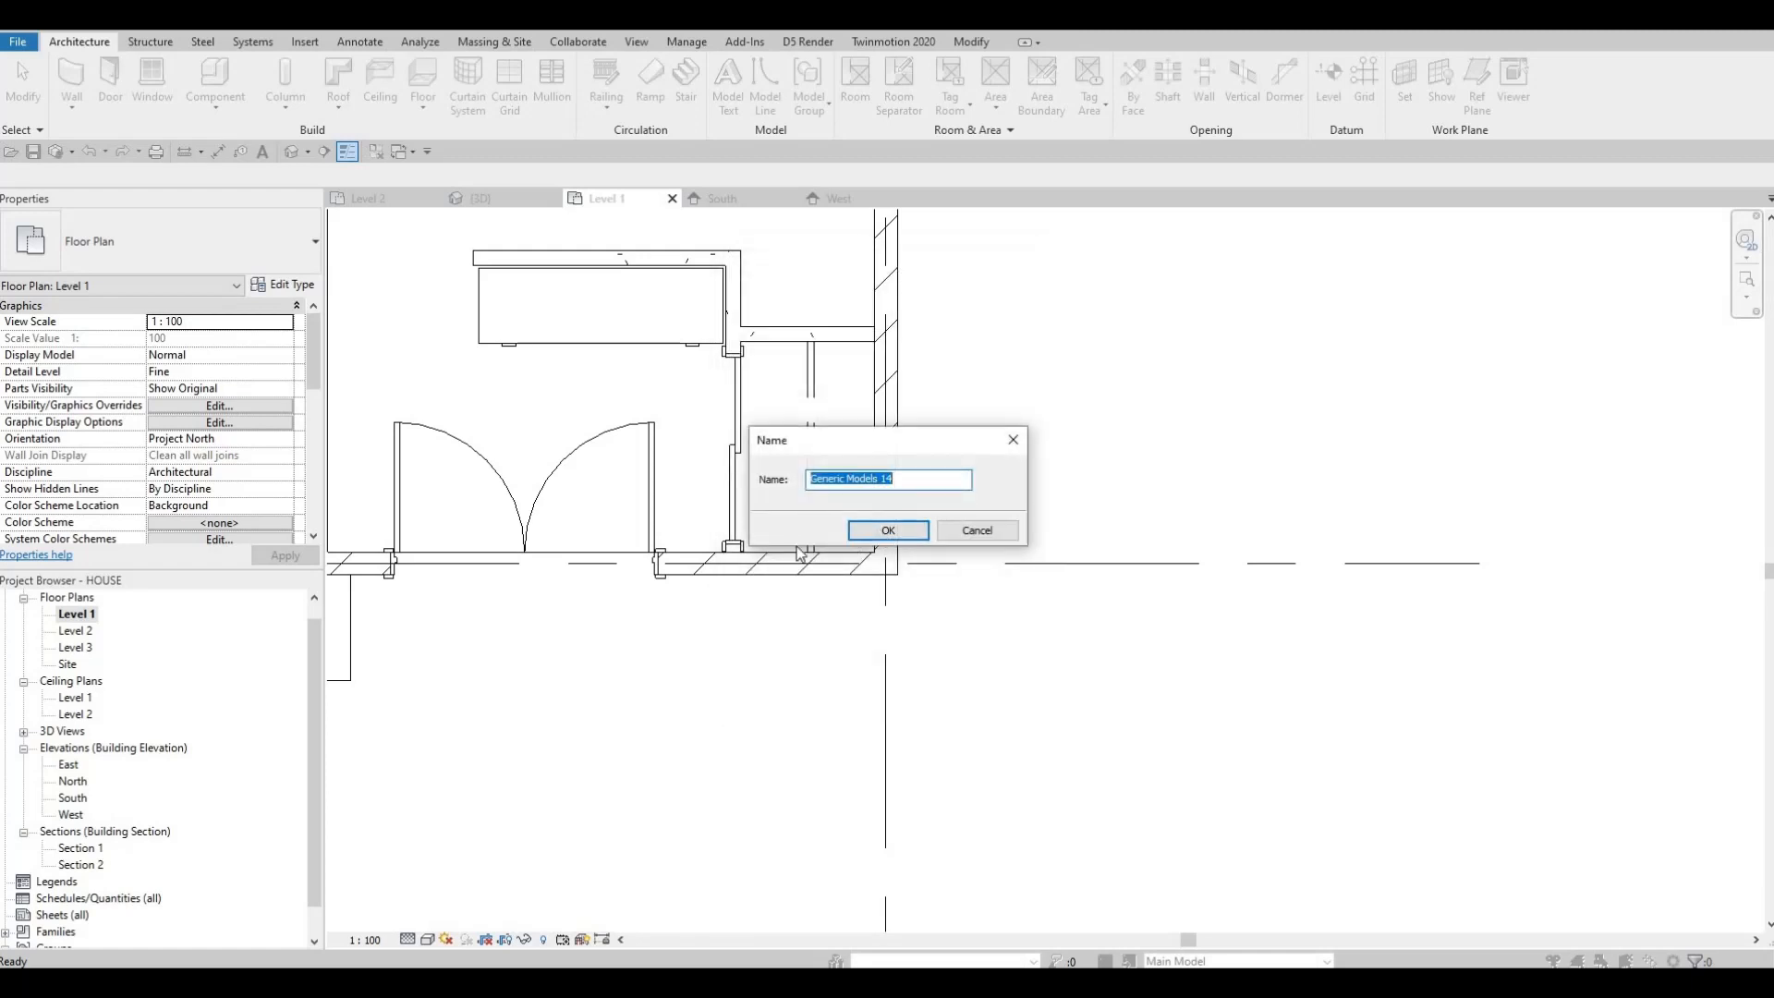
{"action": "key", "text": "Return"}
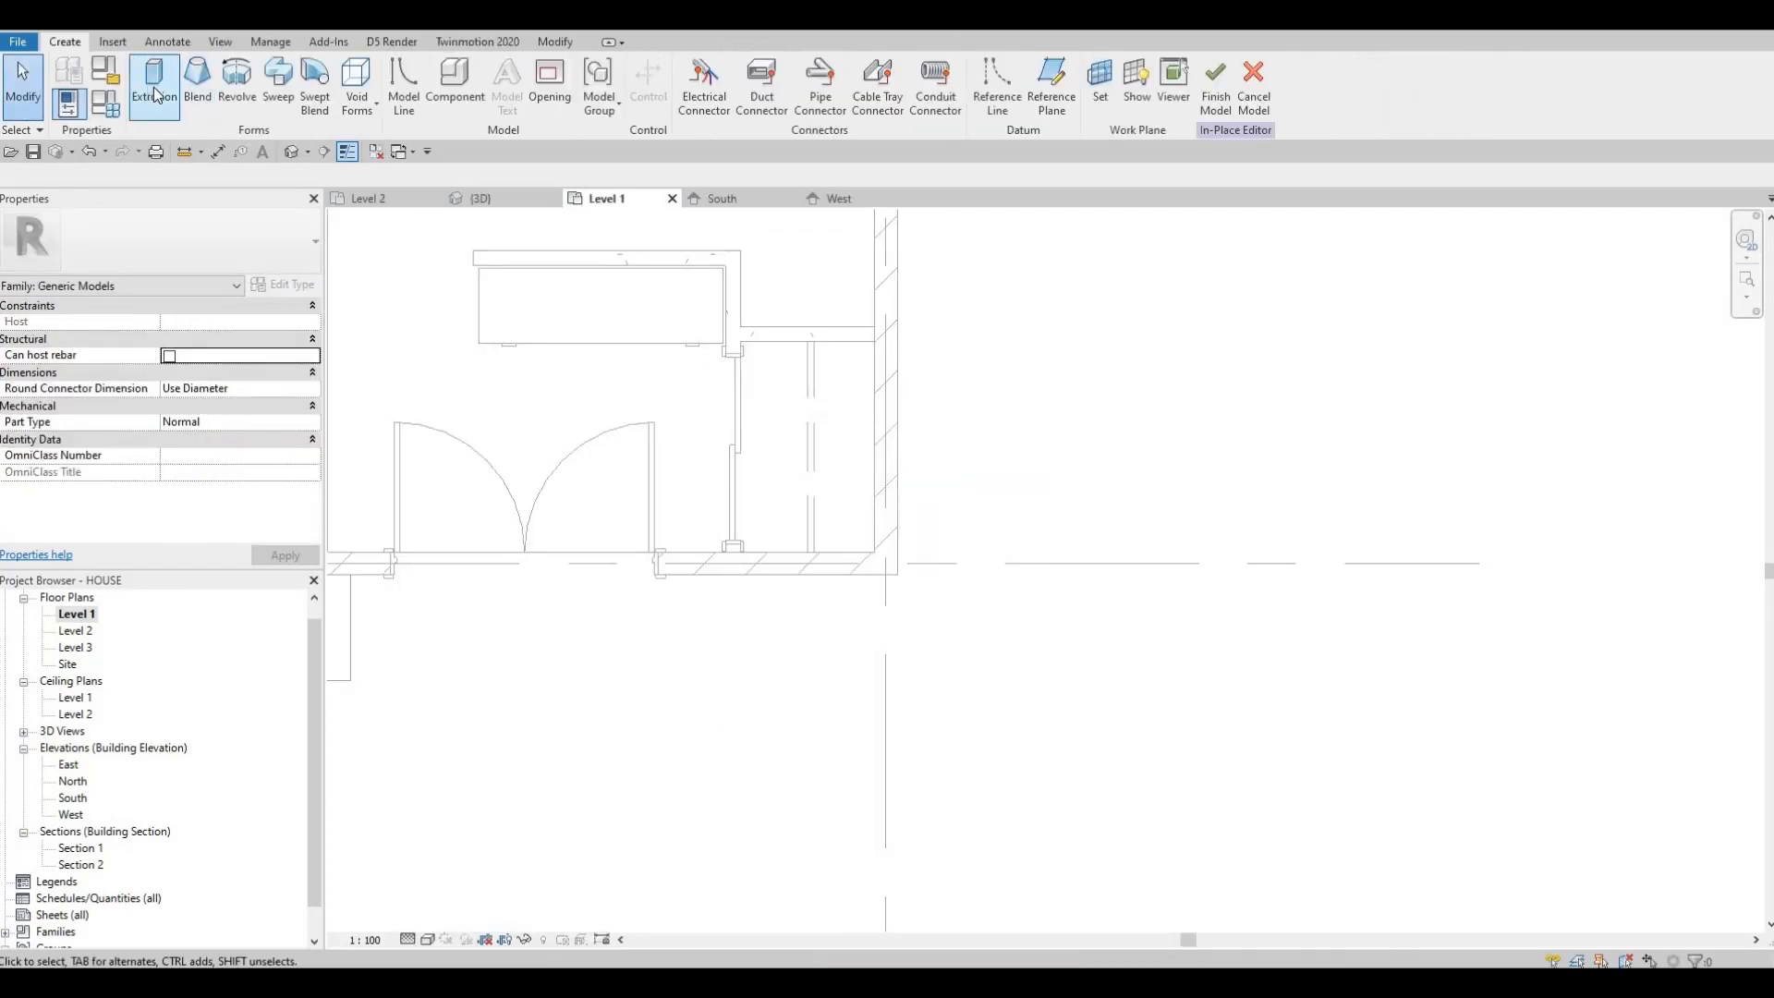
Sketch an extrusion rectangle about 20 by 120 mm against the outer wall face beside the entrance door
{"action": "left_click", "coordinate": [154, 79]}
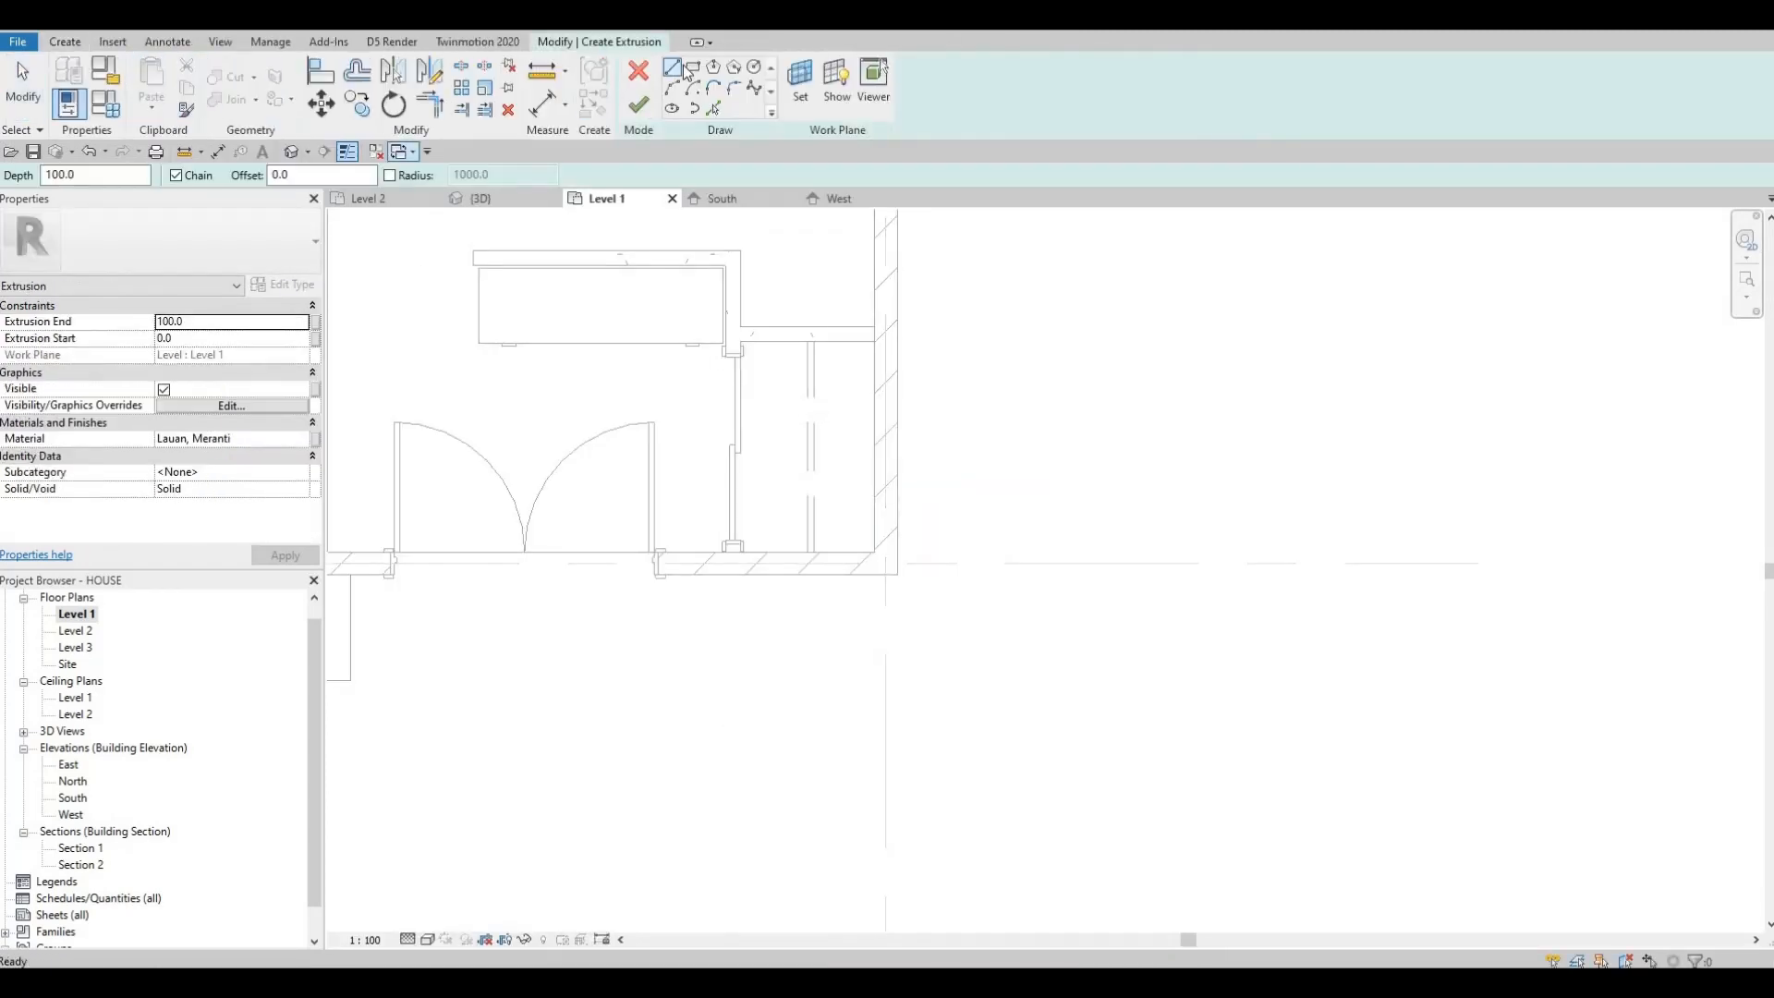
{"action": "scroll", "coordinate": [739, 563], "scroll_direction": "up", "scroll_amount": 5}
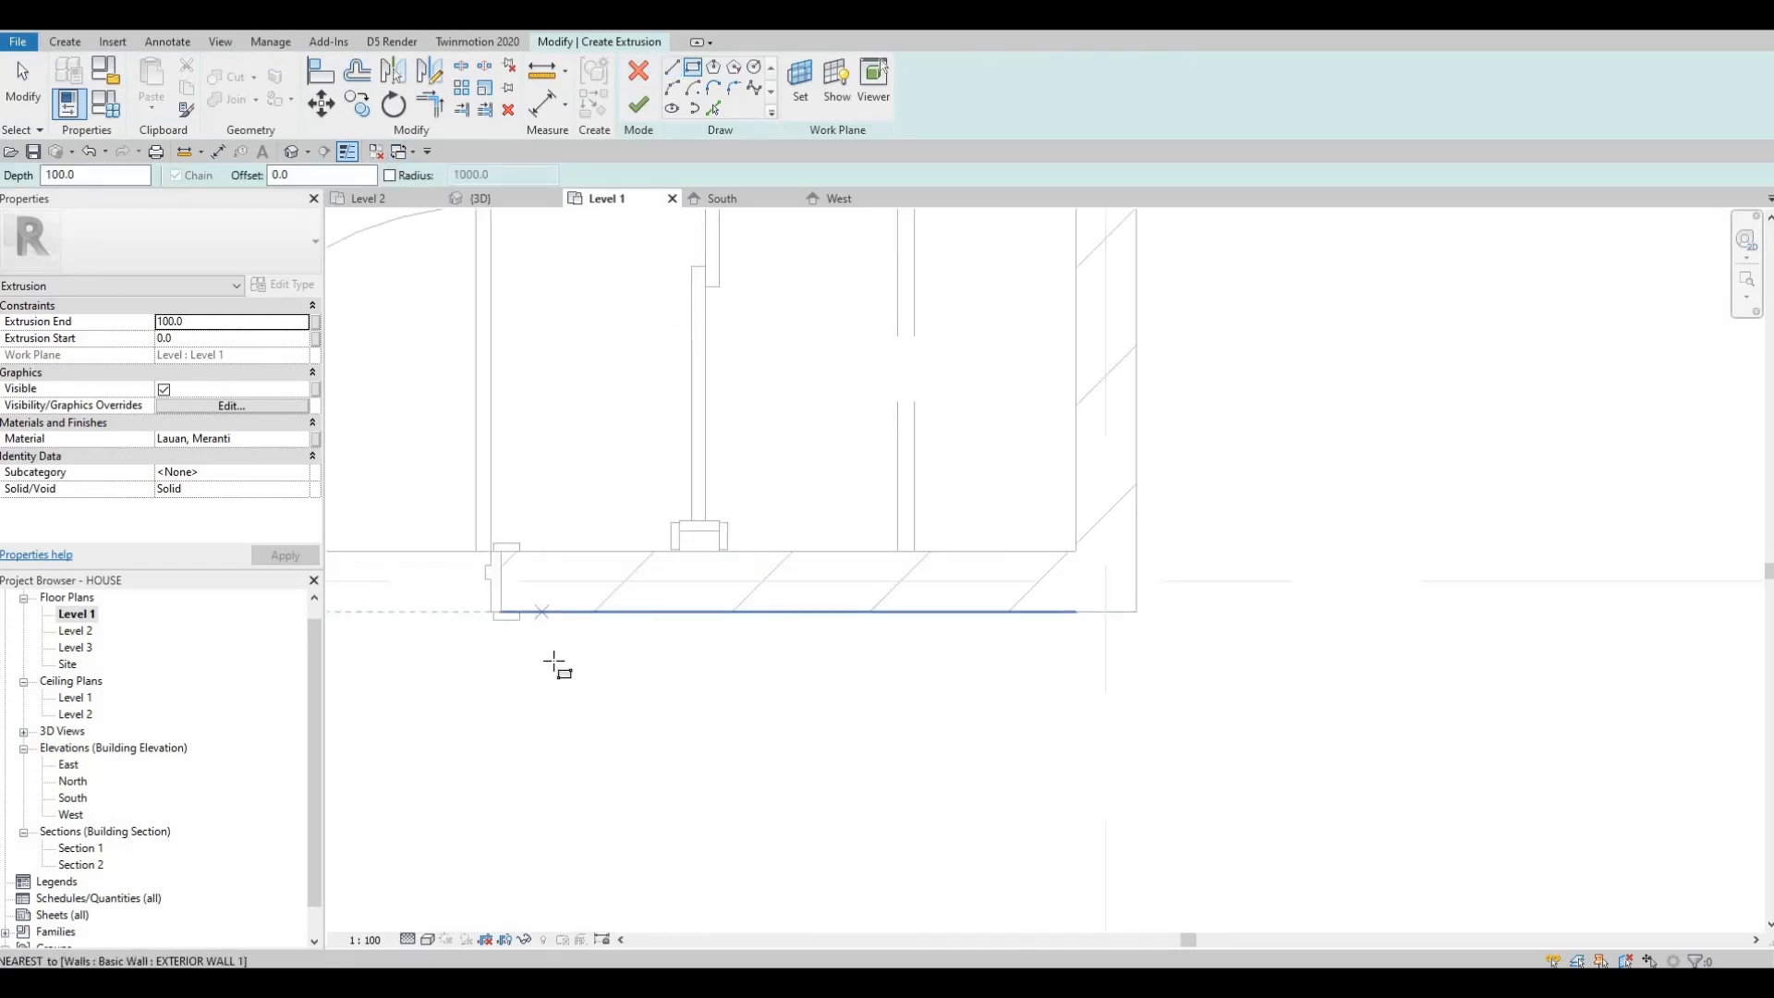
{"action": "left_click", "coordinate": [556, 667]}
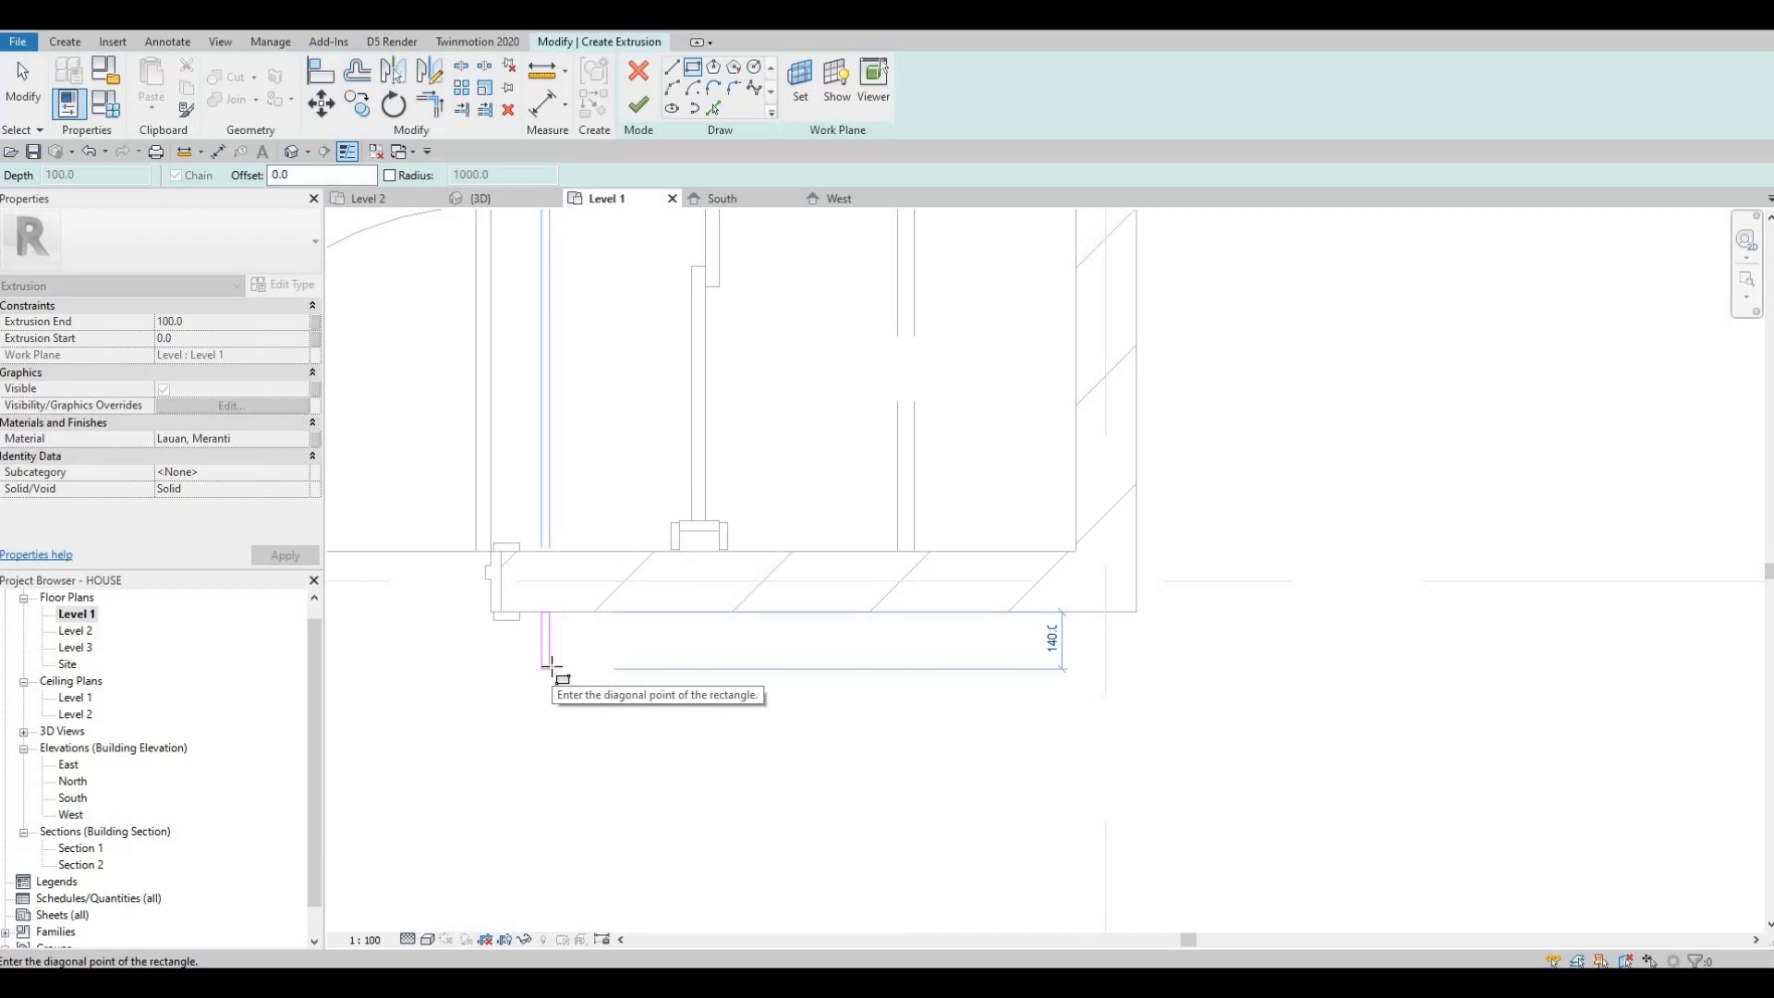
{"action": "left_click", "coordinate": [549, 661]}
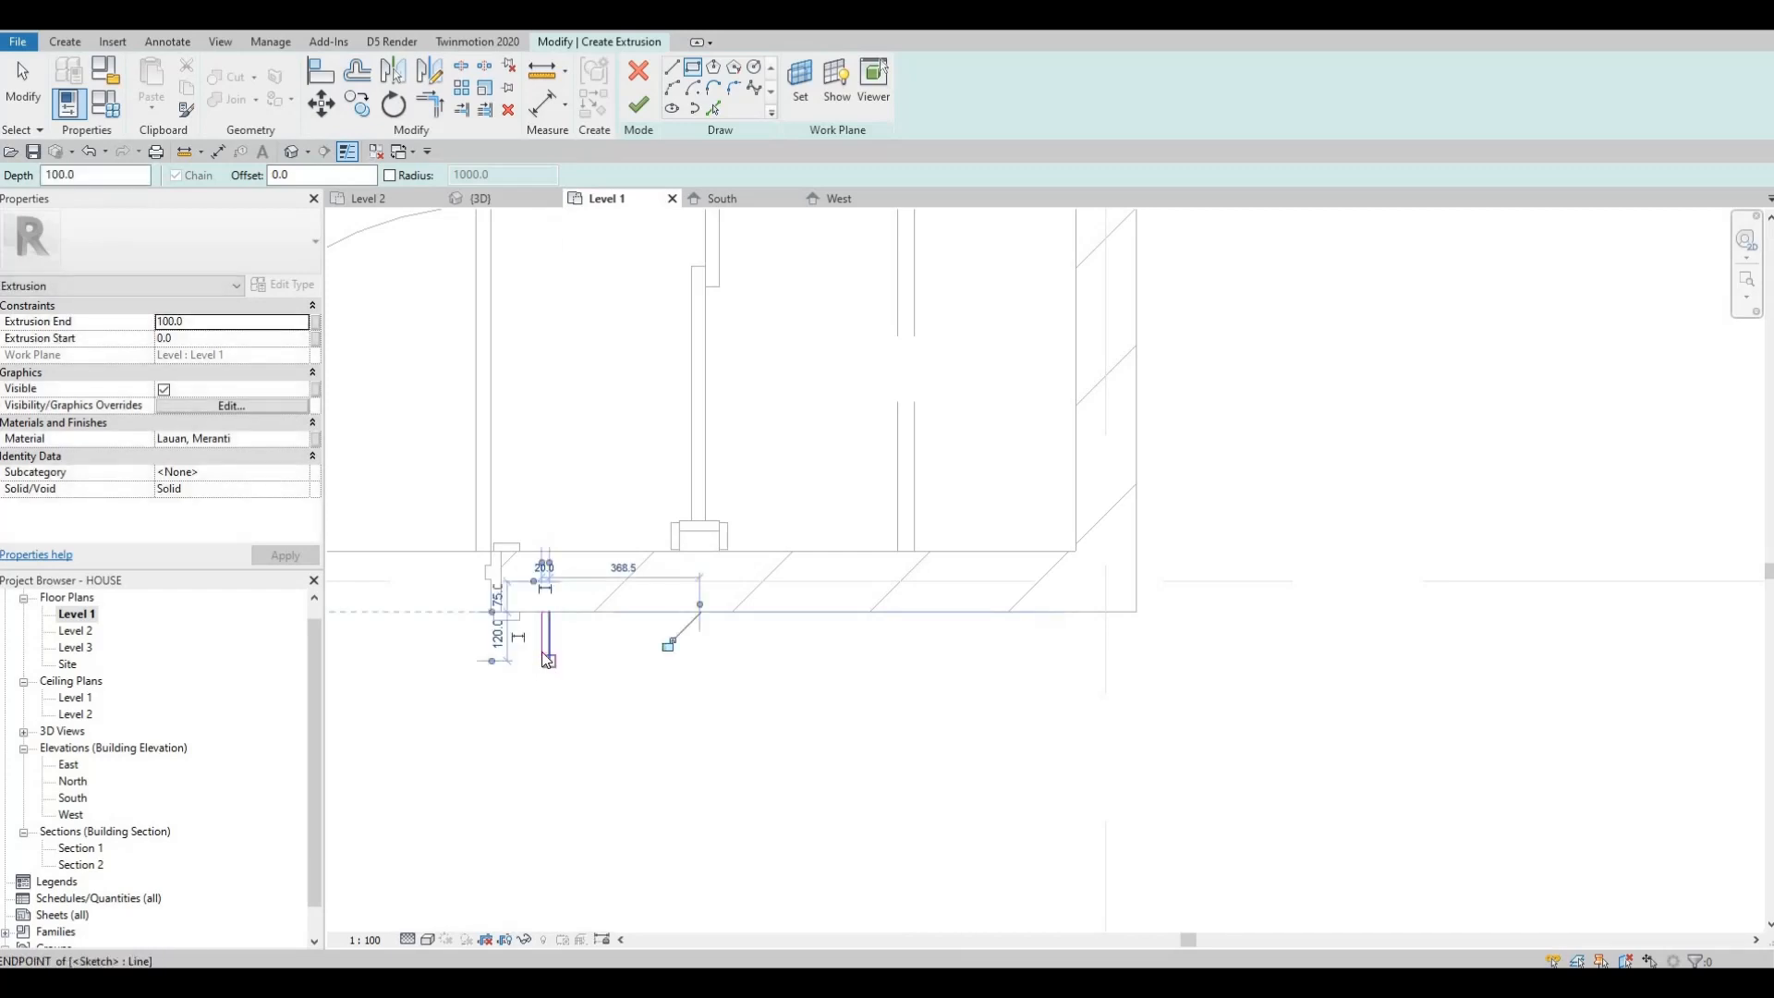
{"action": "key", "text": "Escape"}
{"action": "key", "text": "Escape"}
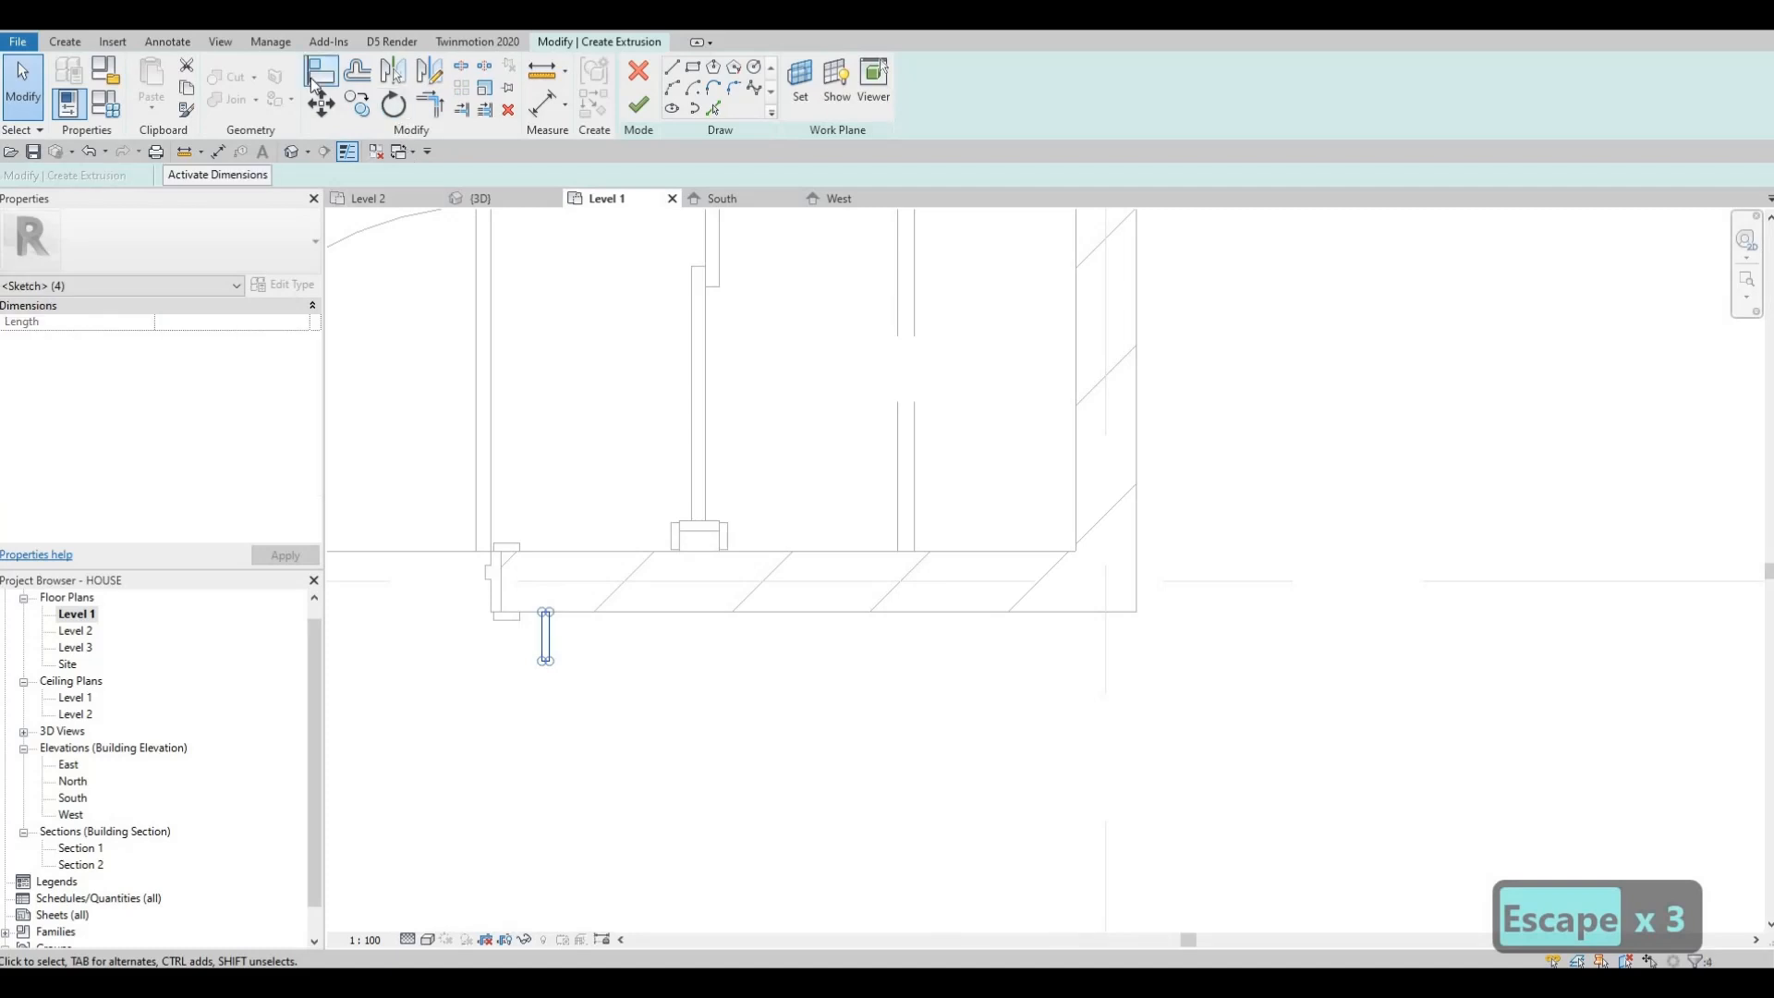
Copy the sketched rectangle 50 mm along the wall face, away from the entrance door
{"action": "left_click", "coordinate": [358, 103]}
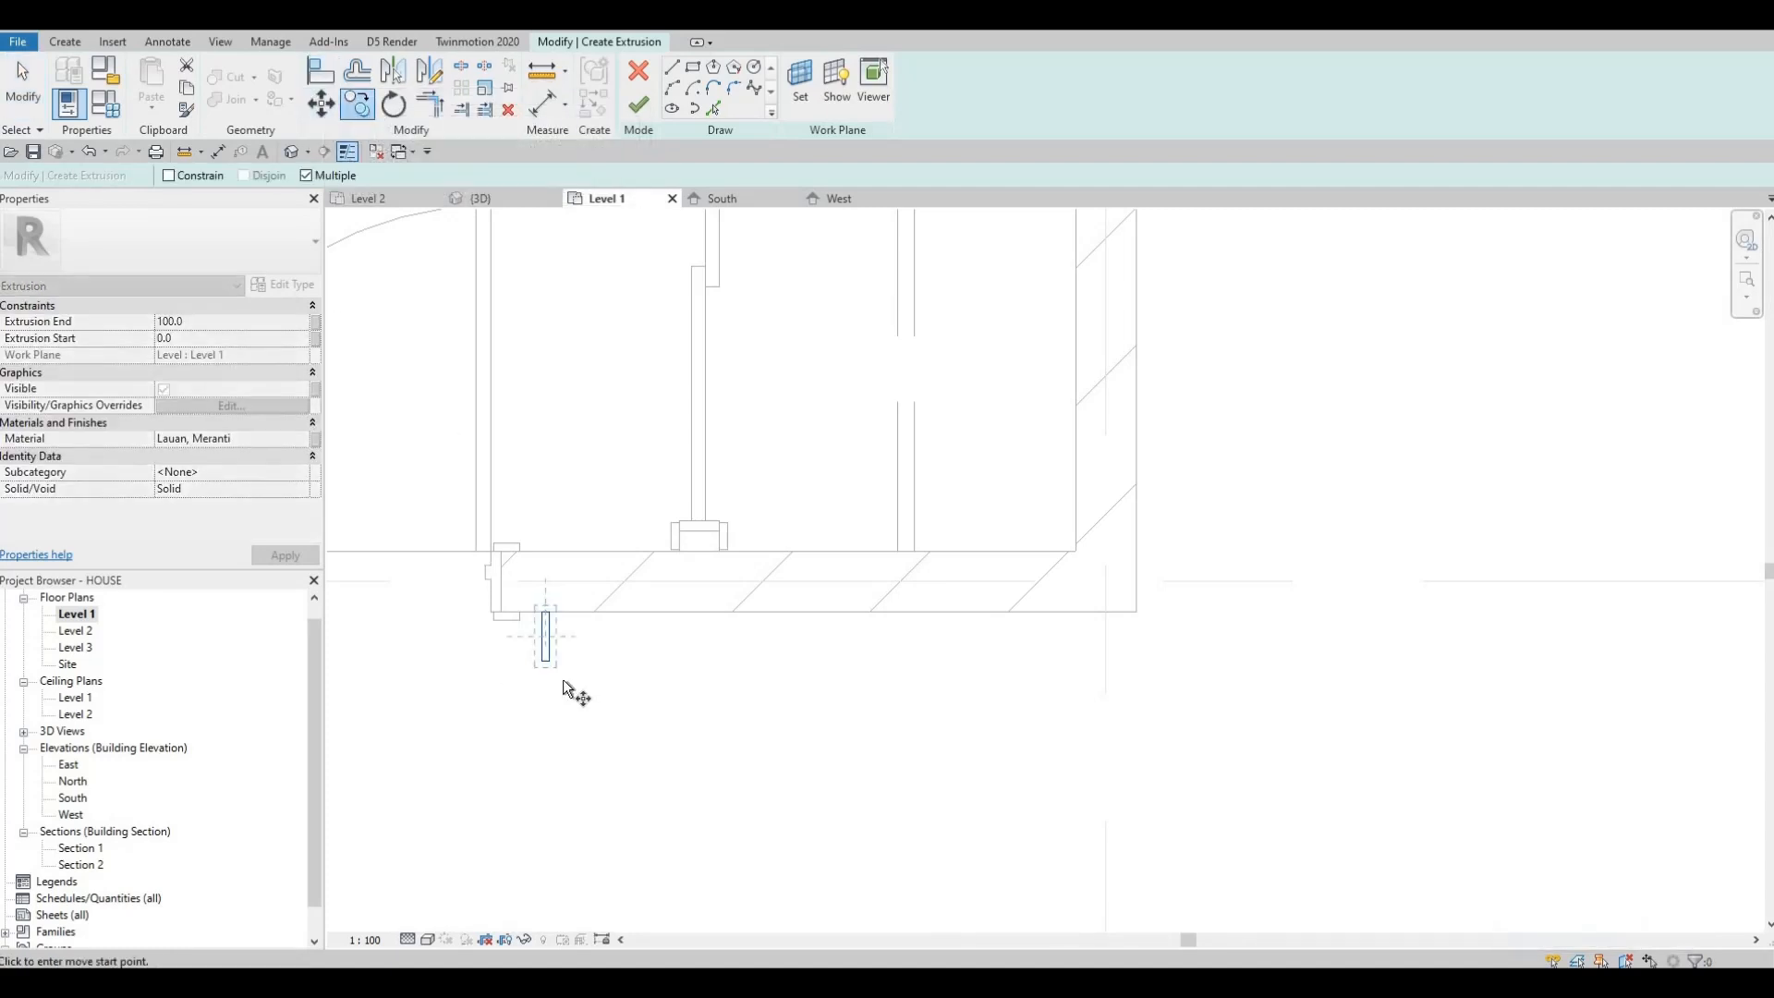
{"action": "scroll", "coordinate": [570, 661], "scroll_direction": "up", "scroll_amount": 1}
{"action": "scroll", "coordinate": [569, 661], "scroll_direction": "up", "scroll_amount": 2}
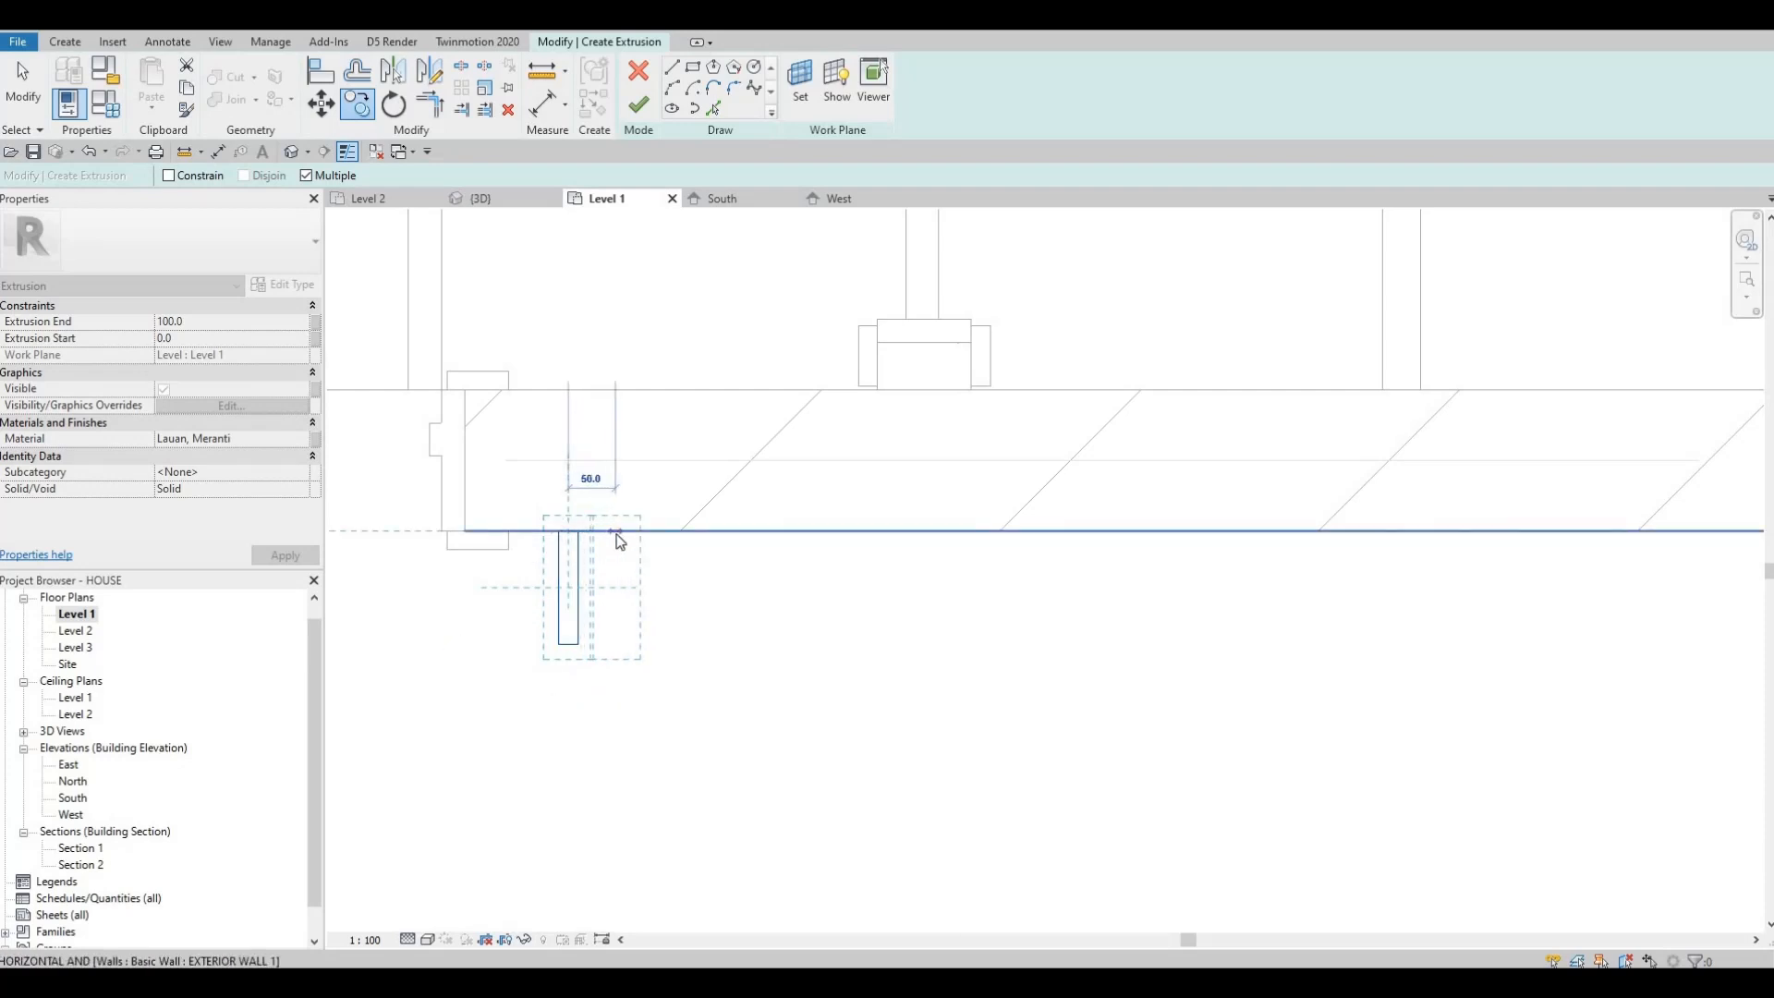
{"action": "type", "text": "50"}
{"action": "key", "text": "Return"}
{"action": "key", "text": "Escape"}
{"action": "key", "text": "Escape"}
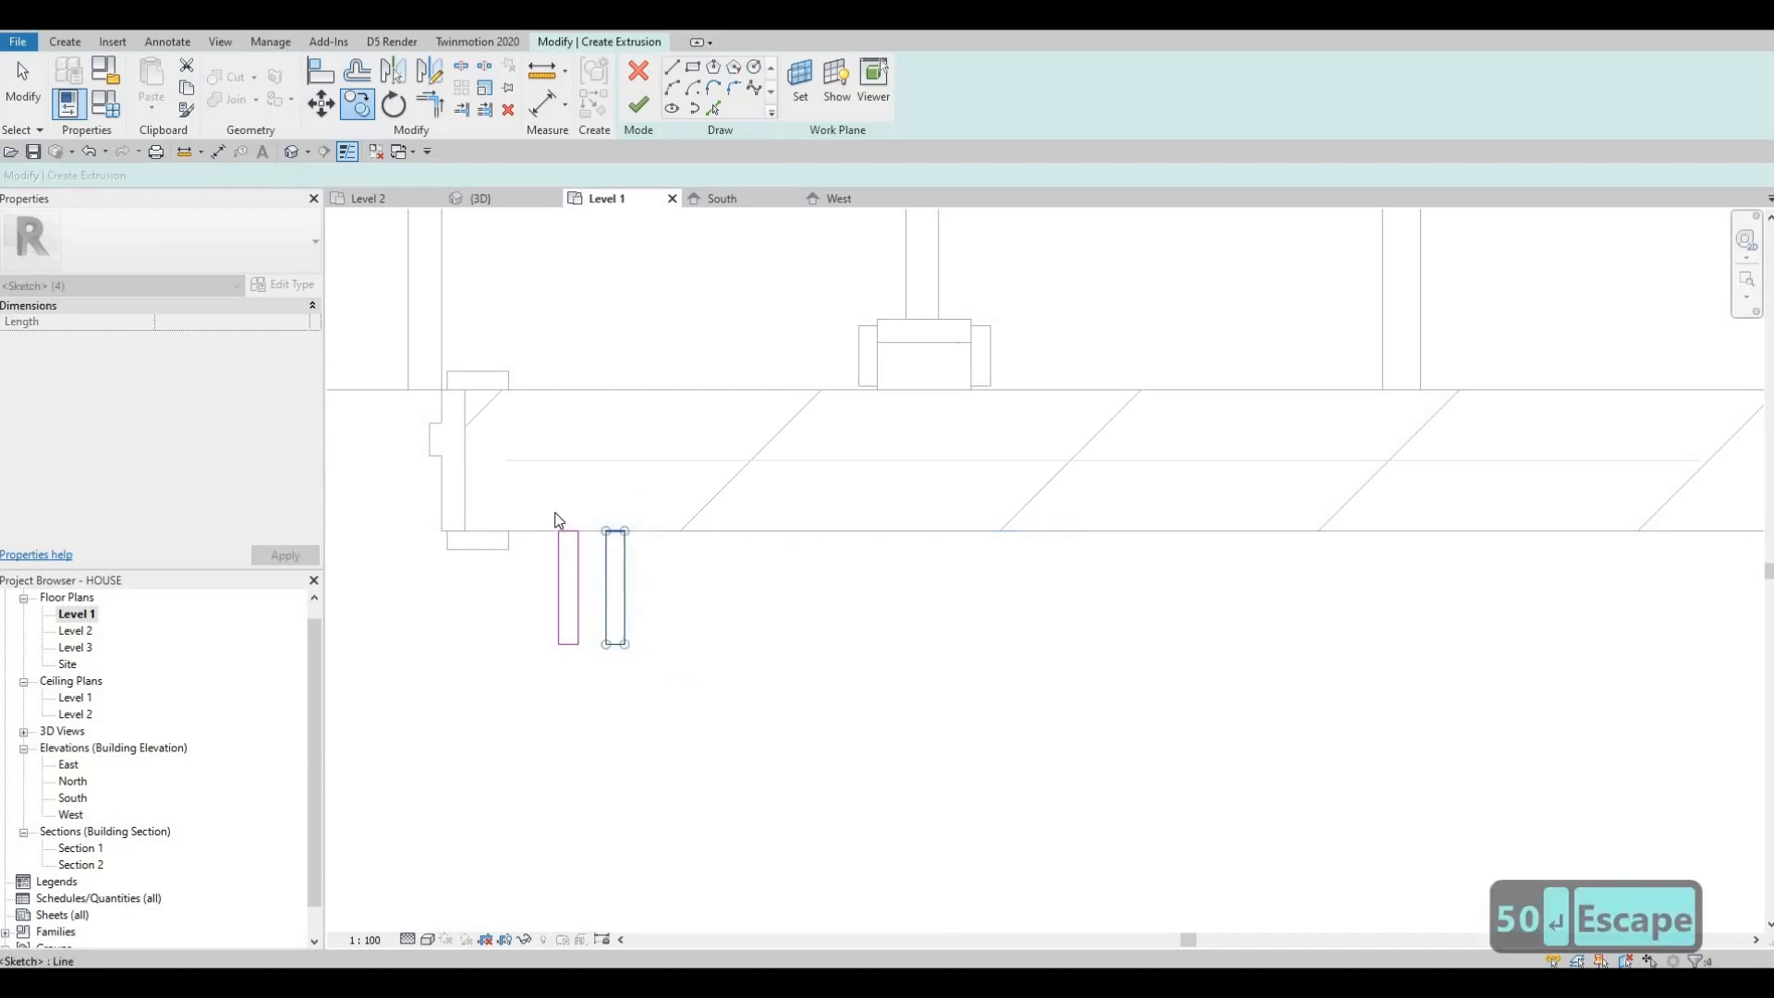
Copy the pair of rectangles five times along the wall face at 100 mm spacing to form a row of twelve
{"action": "left_click_drag", "start_coordinate": [713, 675], "coordinate": [529, 501]}
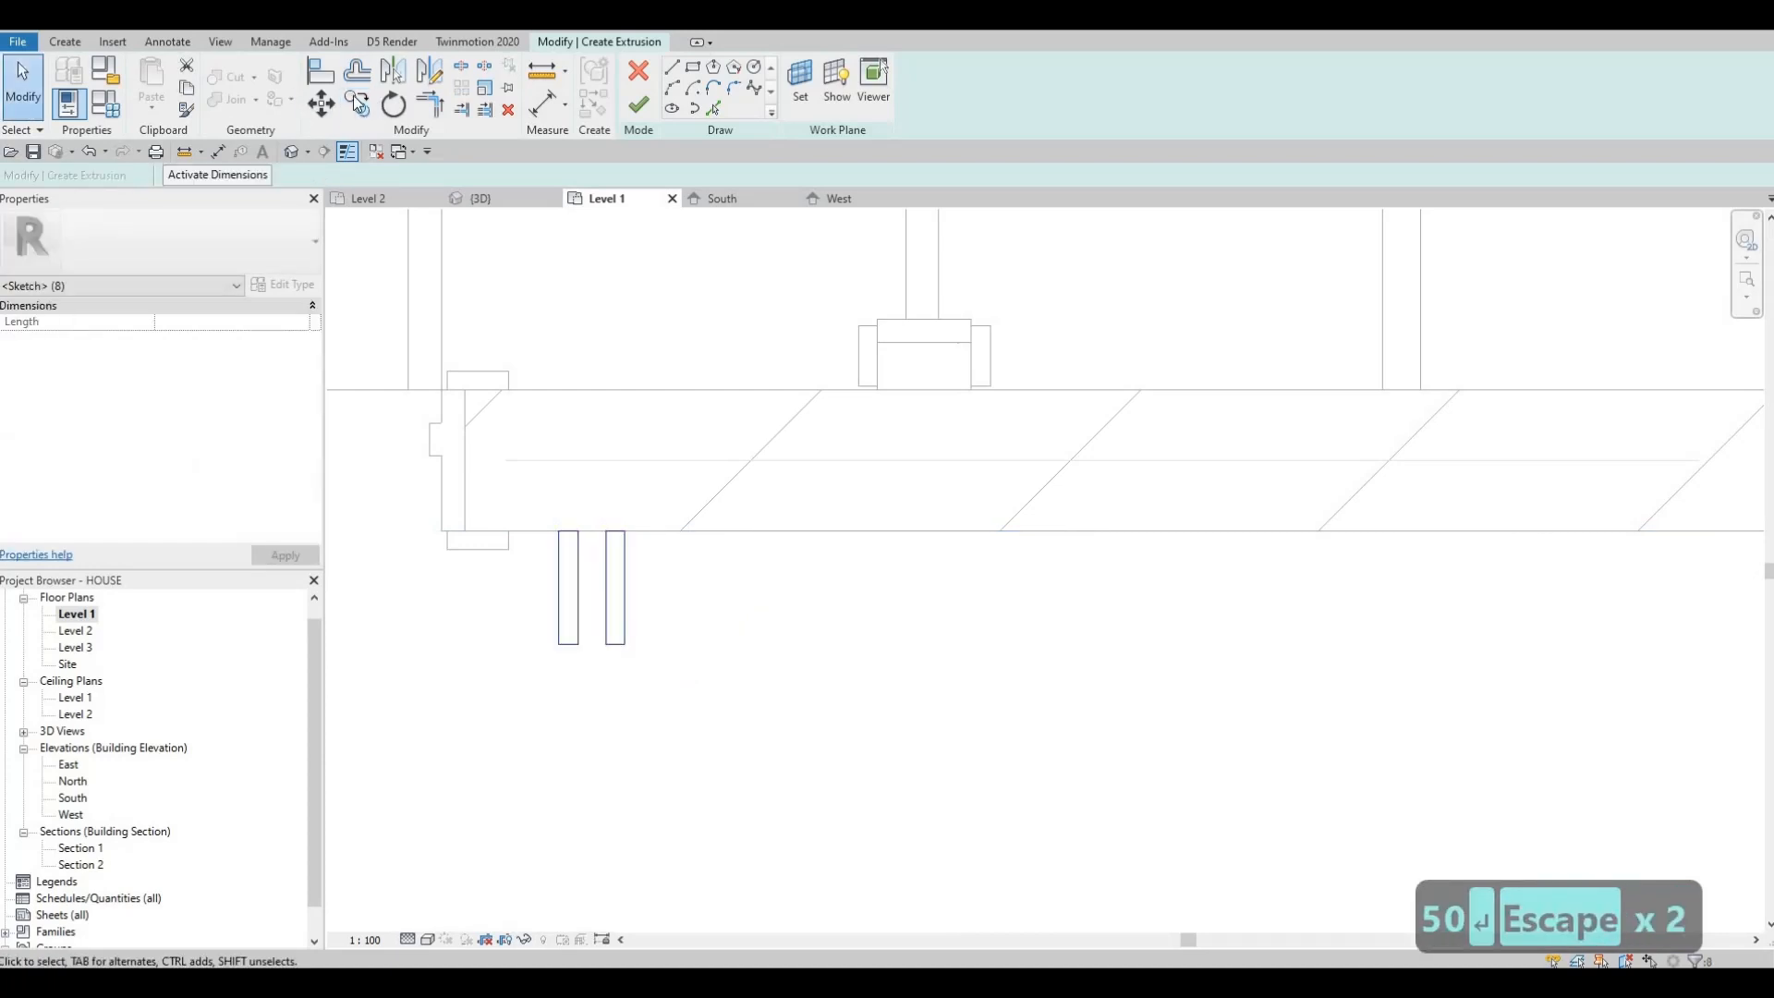
{"action": "key", "text": "c"}
{"action": "key", "text": "o"}
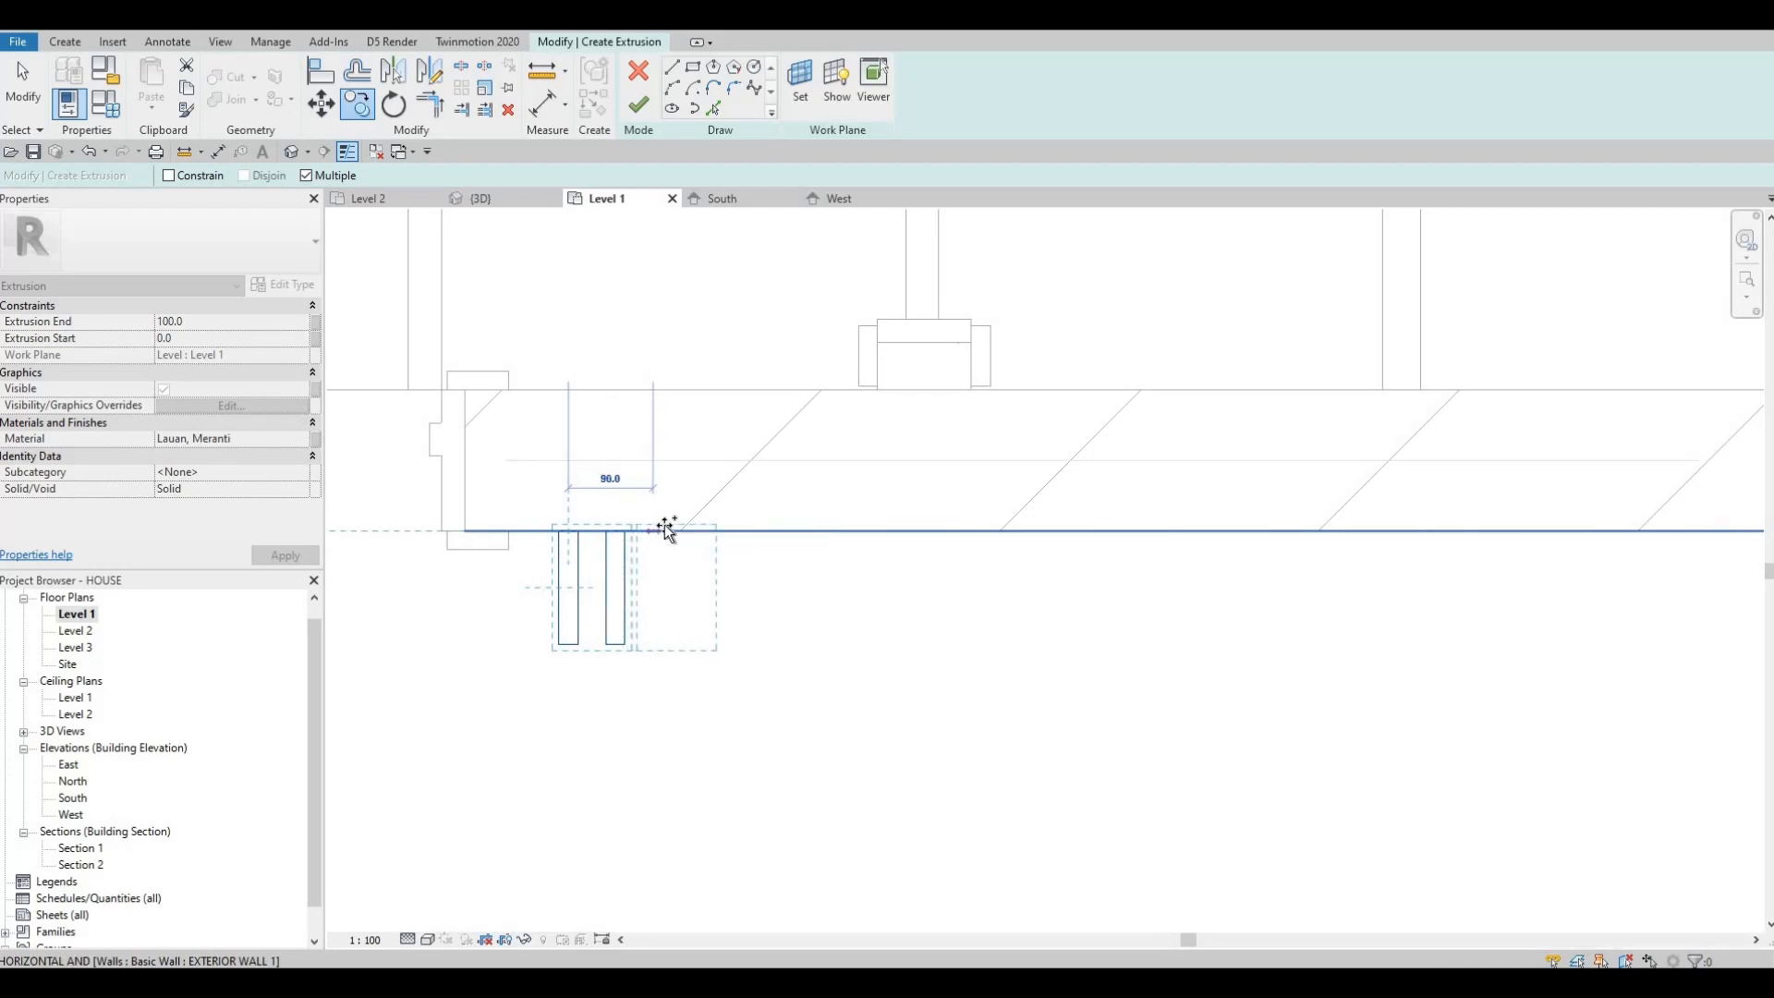
{"action": "type", "text": "1"}
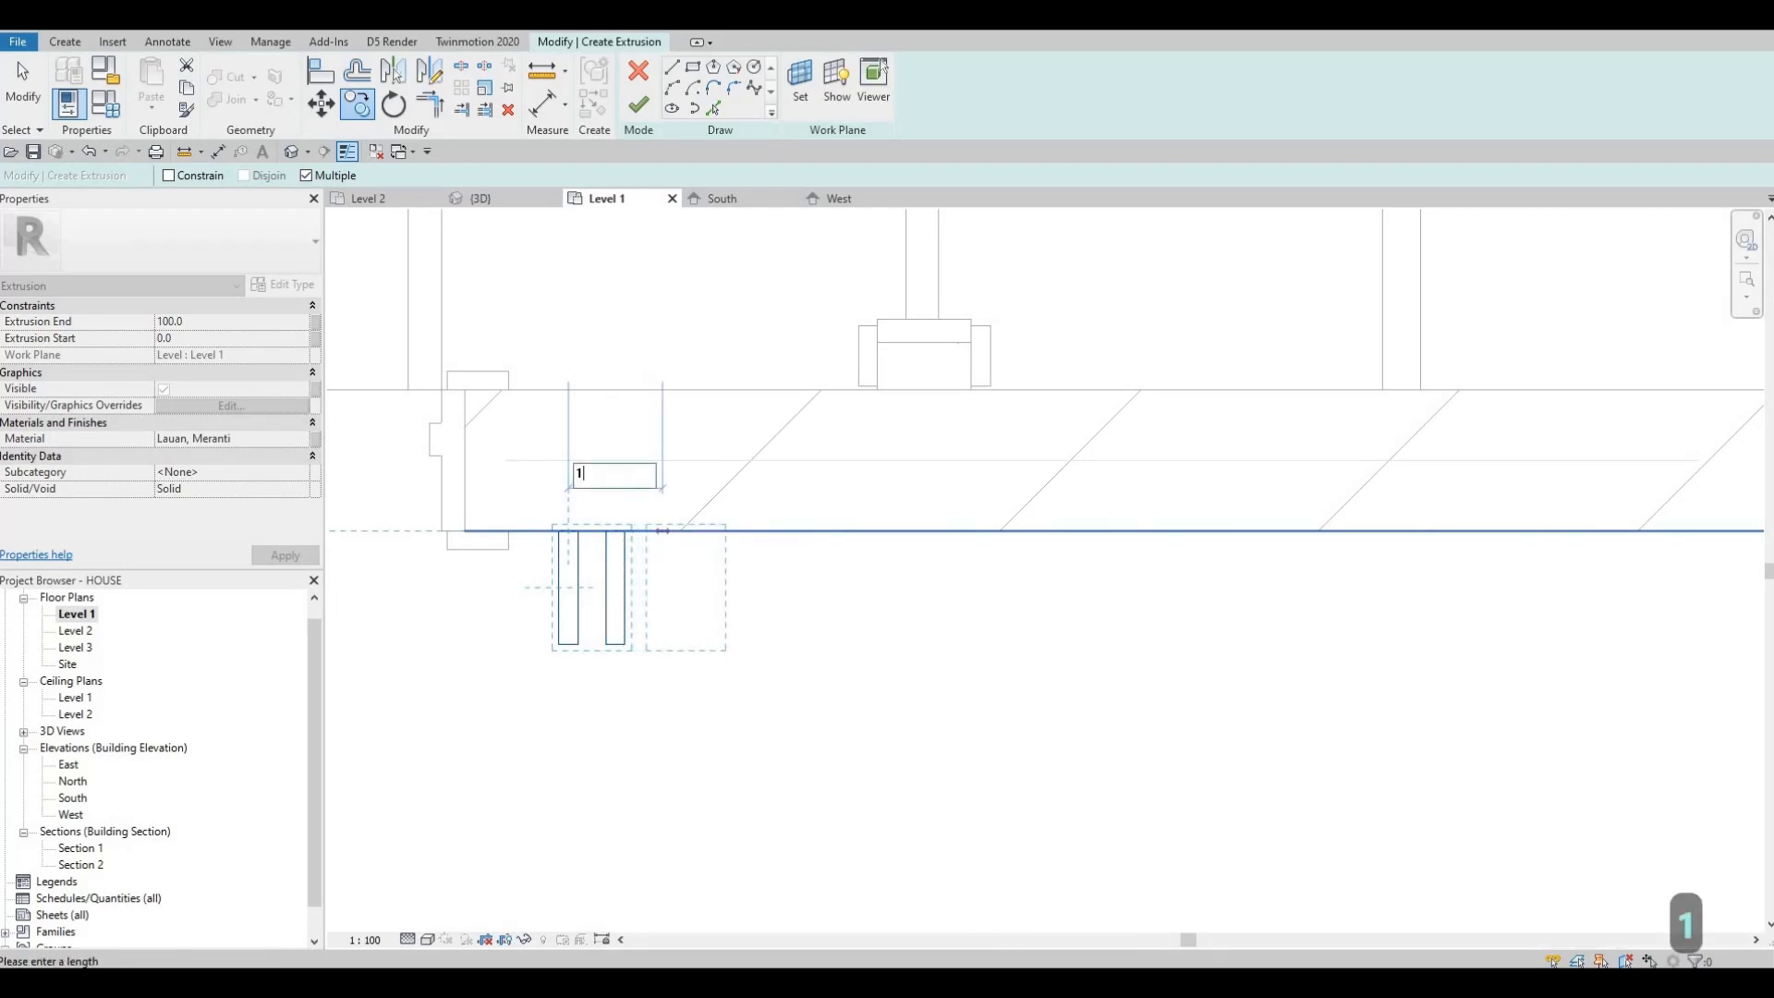
{"action": "type", "text": "00"}
{"action": "key", "text": "Return"}
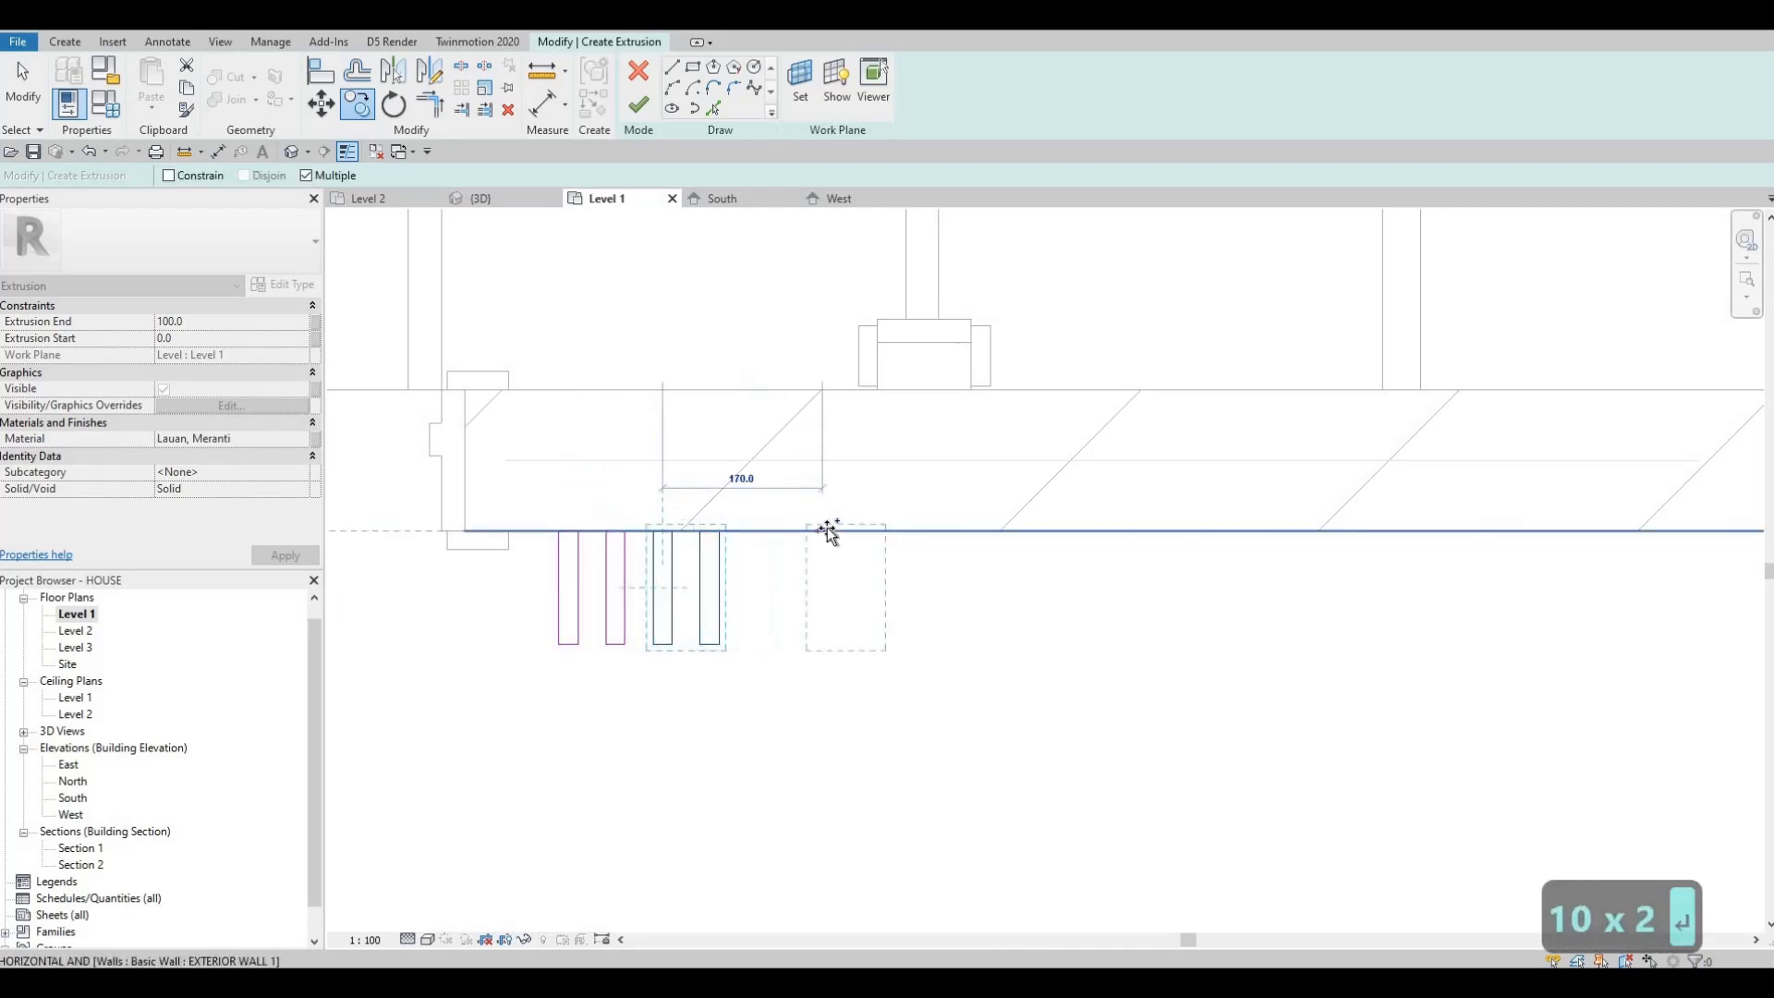
{"action": "type", "text": "100"}
{"action": "key", "text": "Return"}
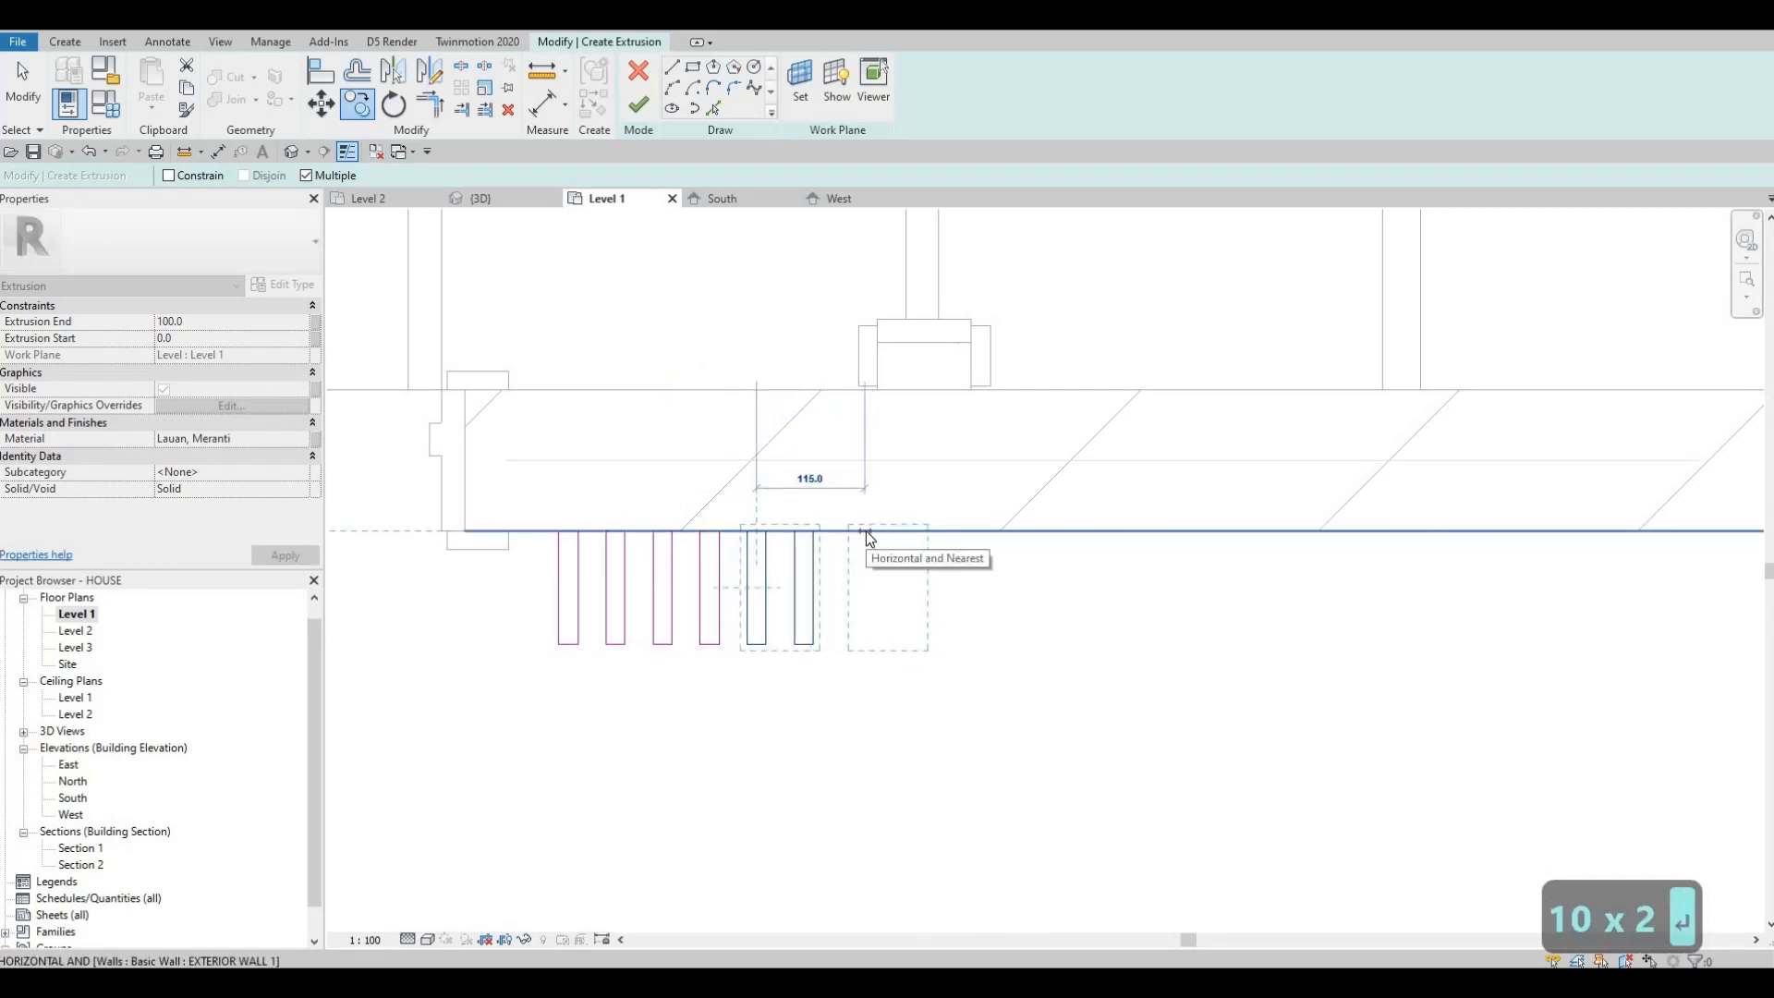
{"action": "type", "text": "100"}
{"action": "key", "text": "Return"}
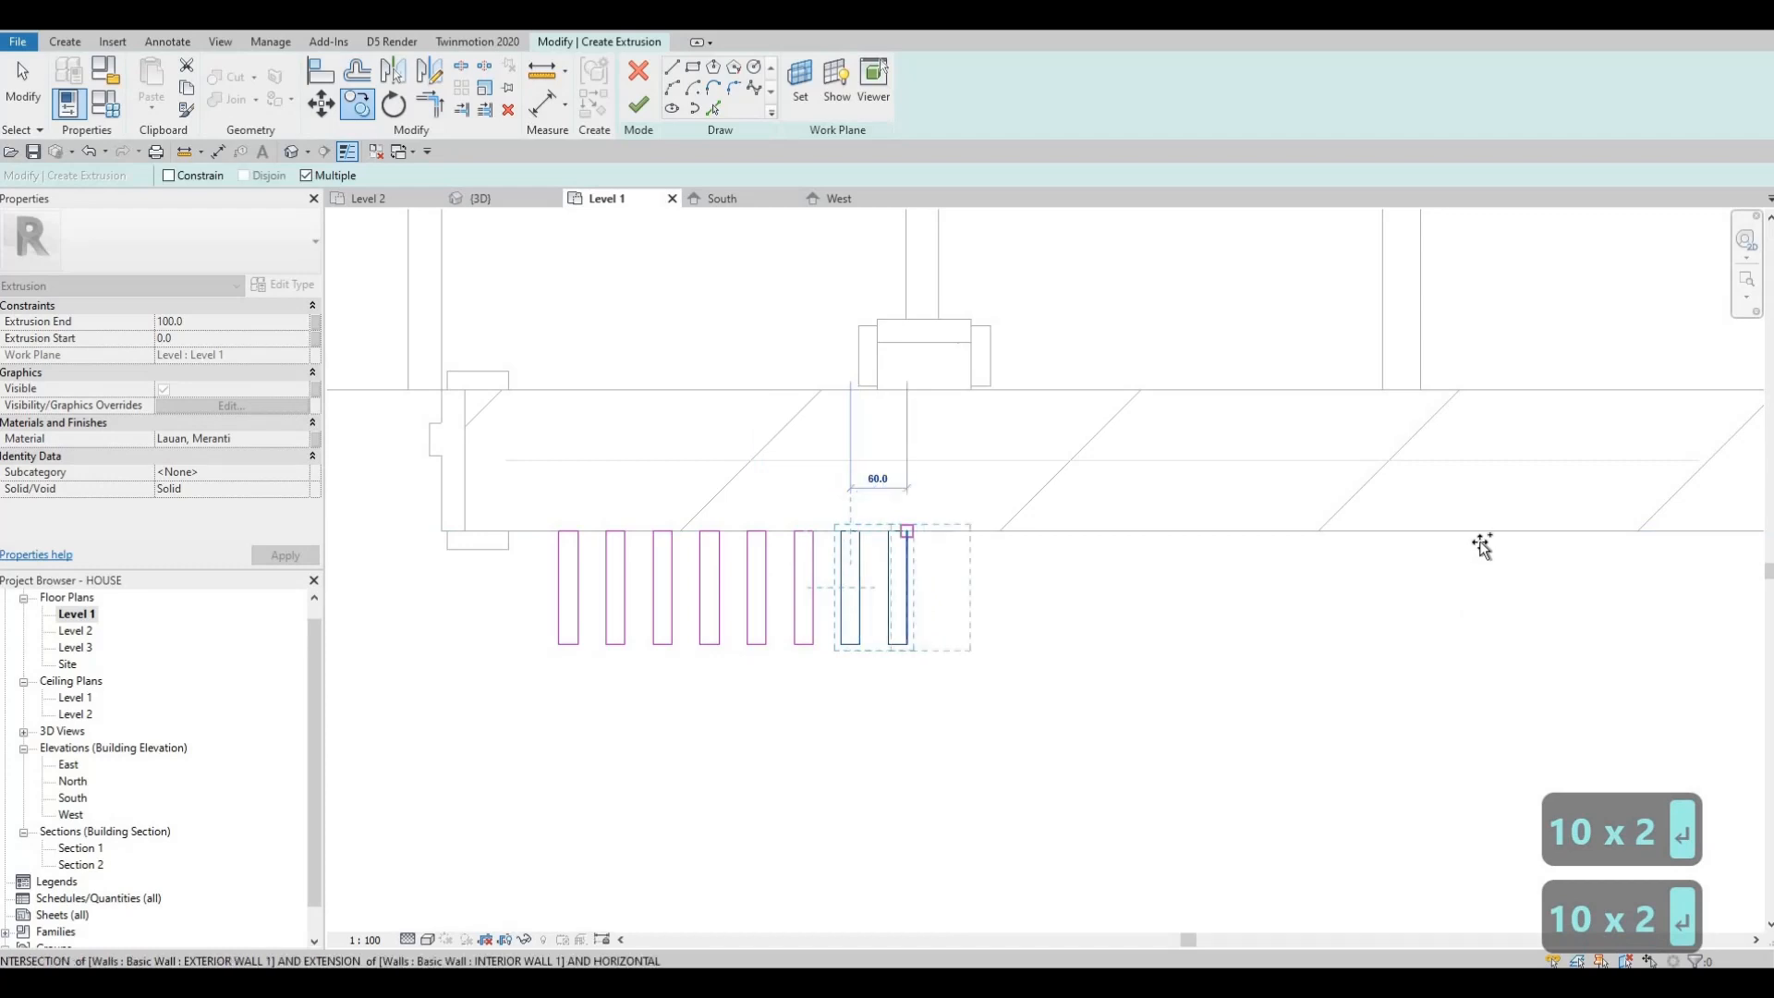
{"action": "type", "text": "1"}
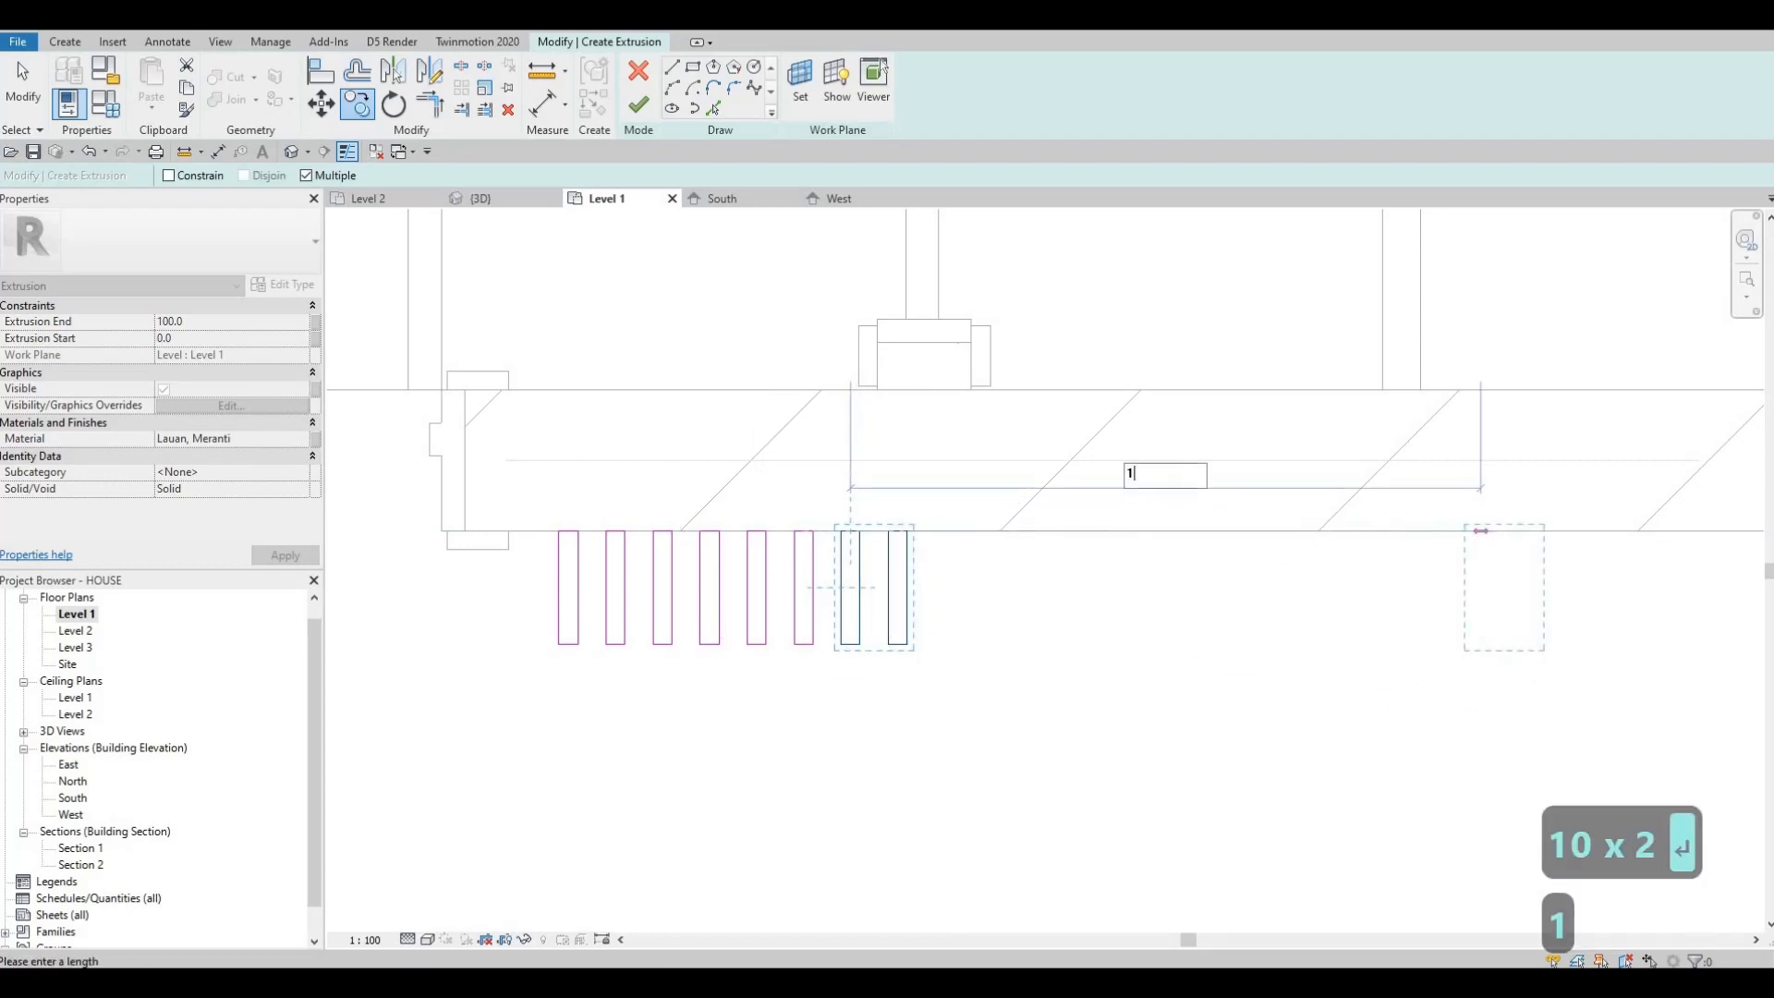
{"action": "type", "text": "00"}
{"action": "key", "text": "Return"}
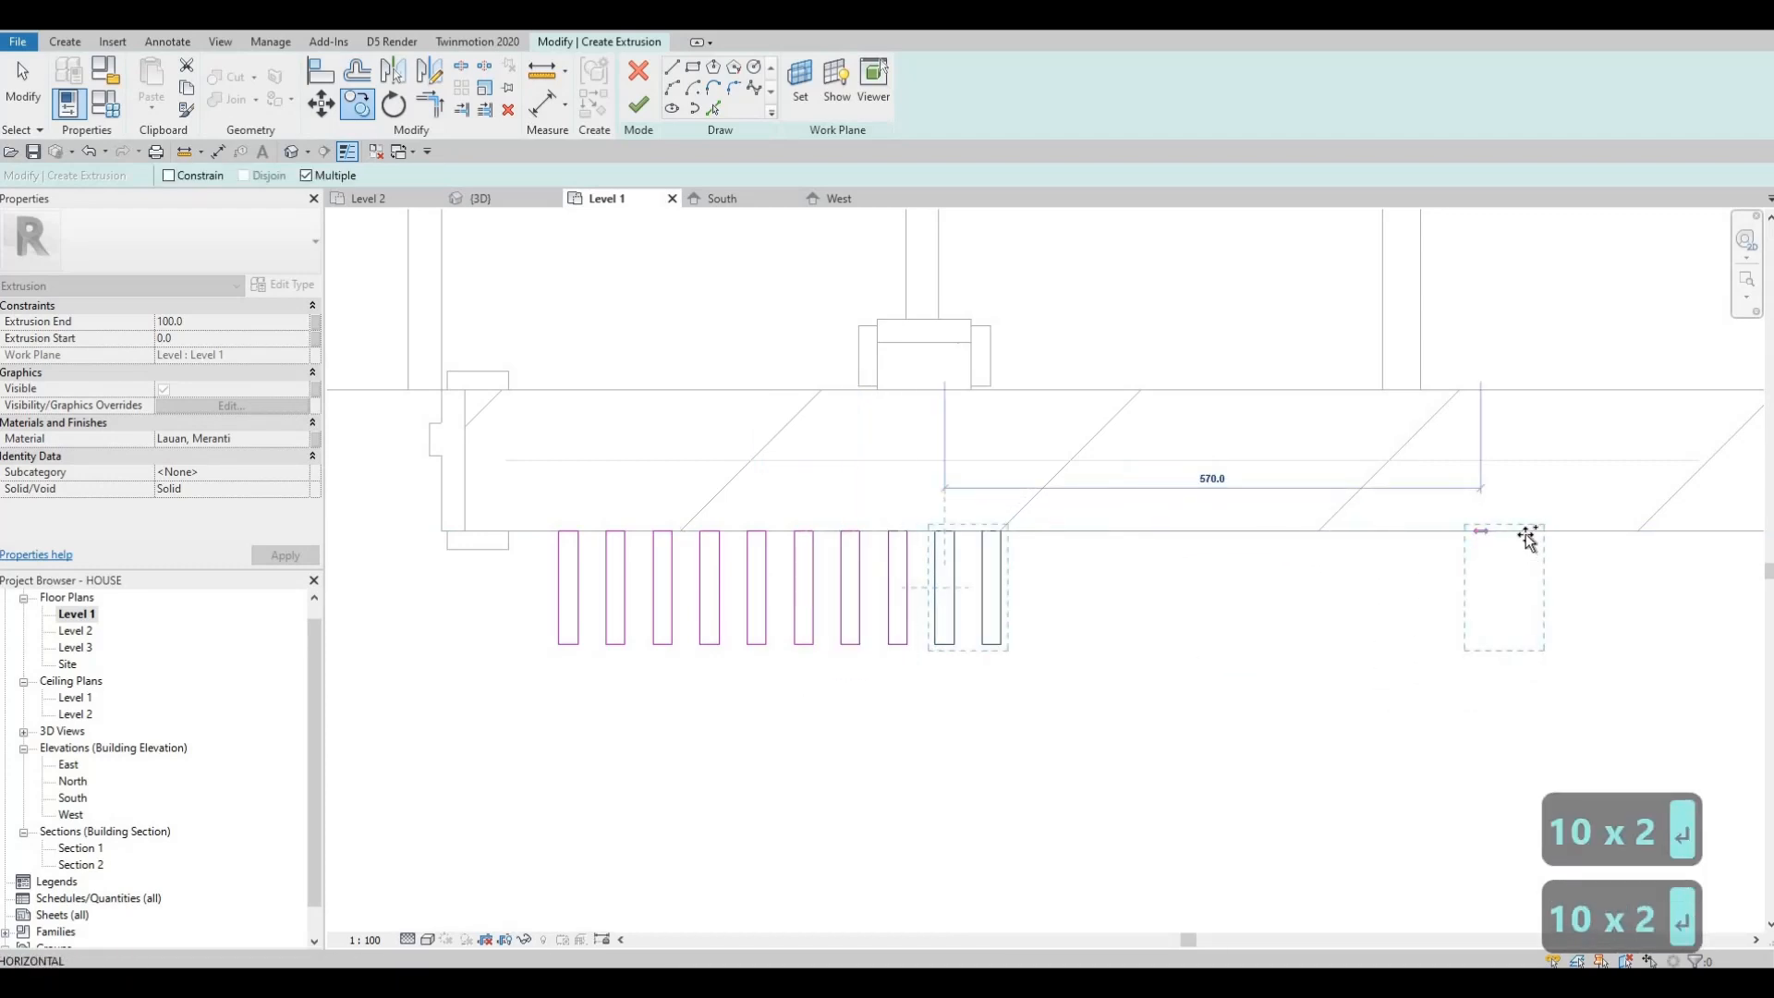
{"action": "type", "text": "100"}
{"action": "key", "text": "Return"}
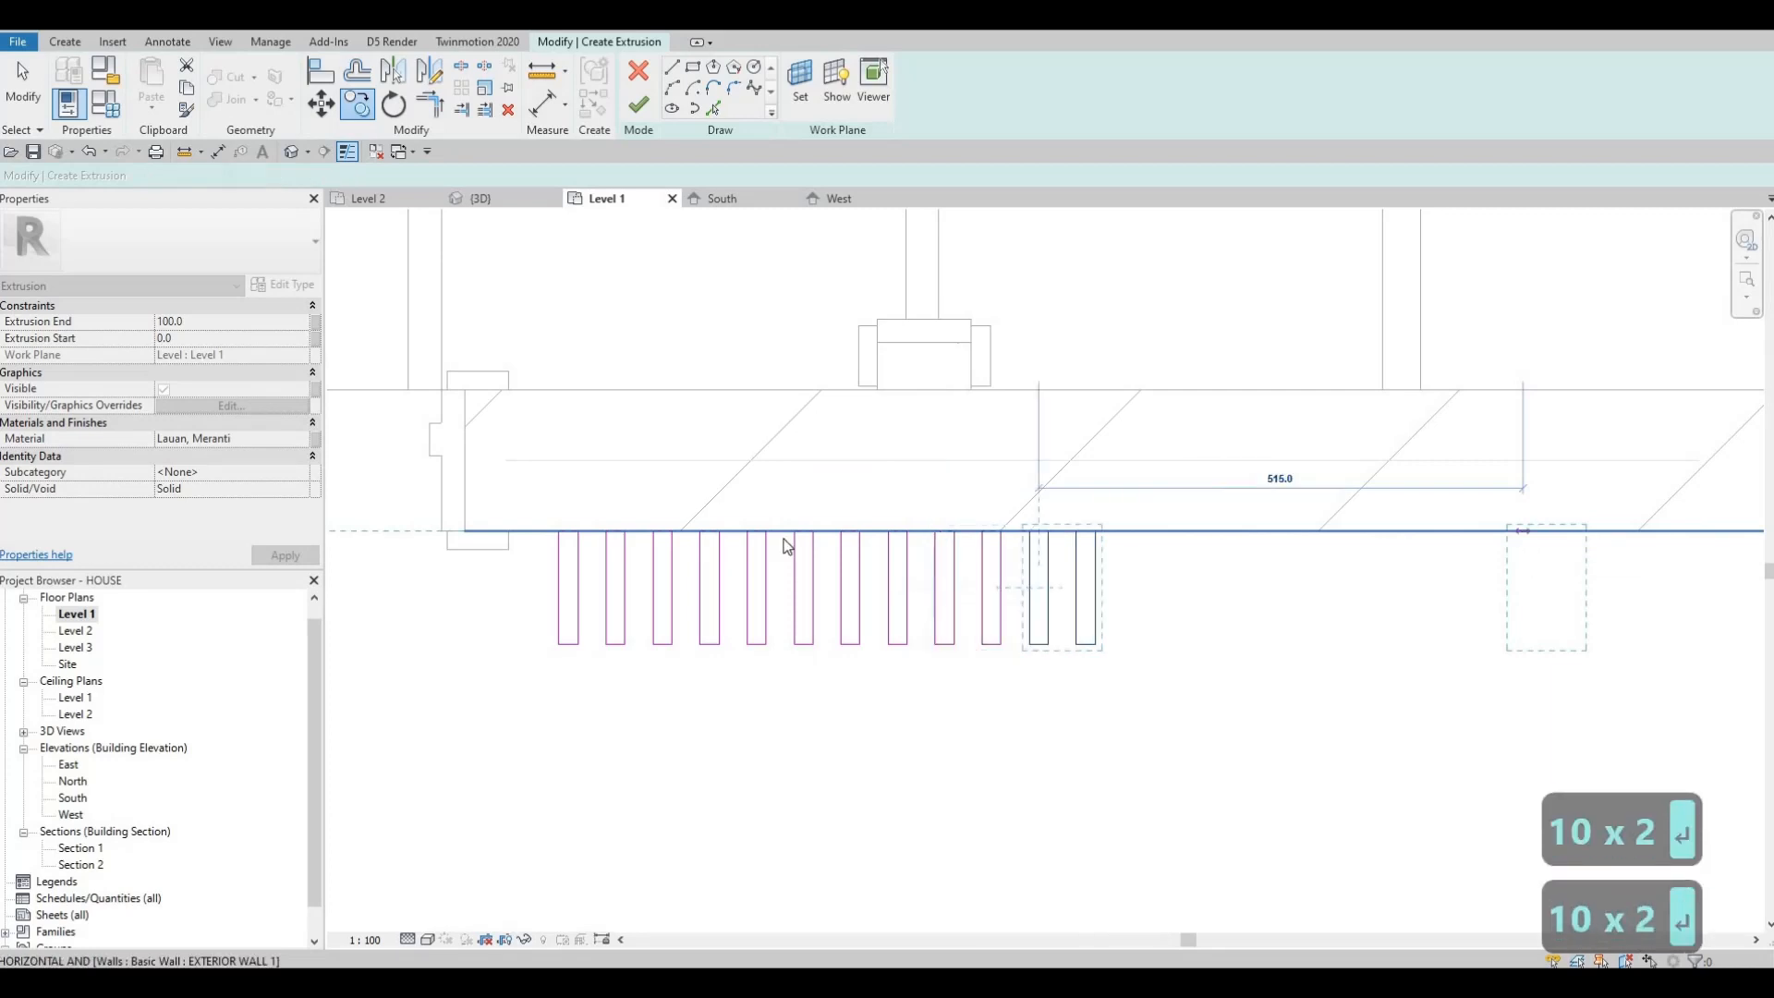
{"action": "key", "text": "Escape"}
{"action": "key", "text": "Escape"}
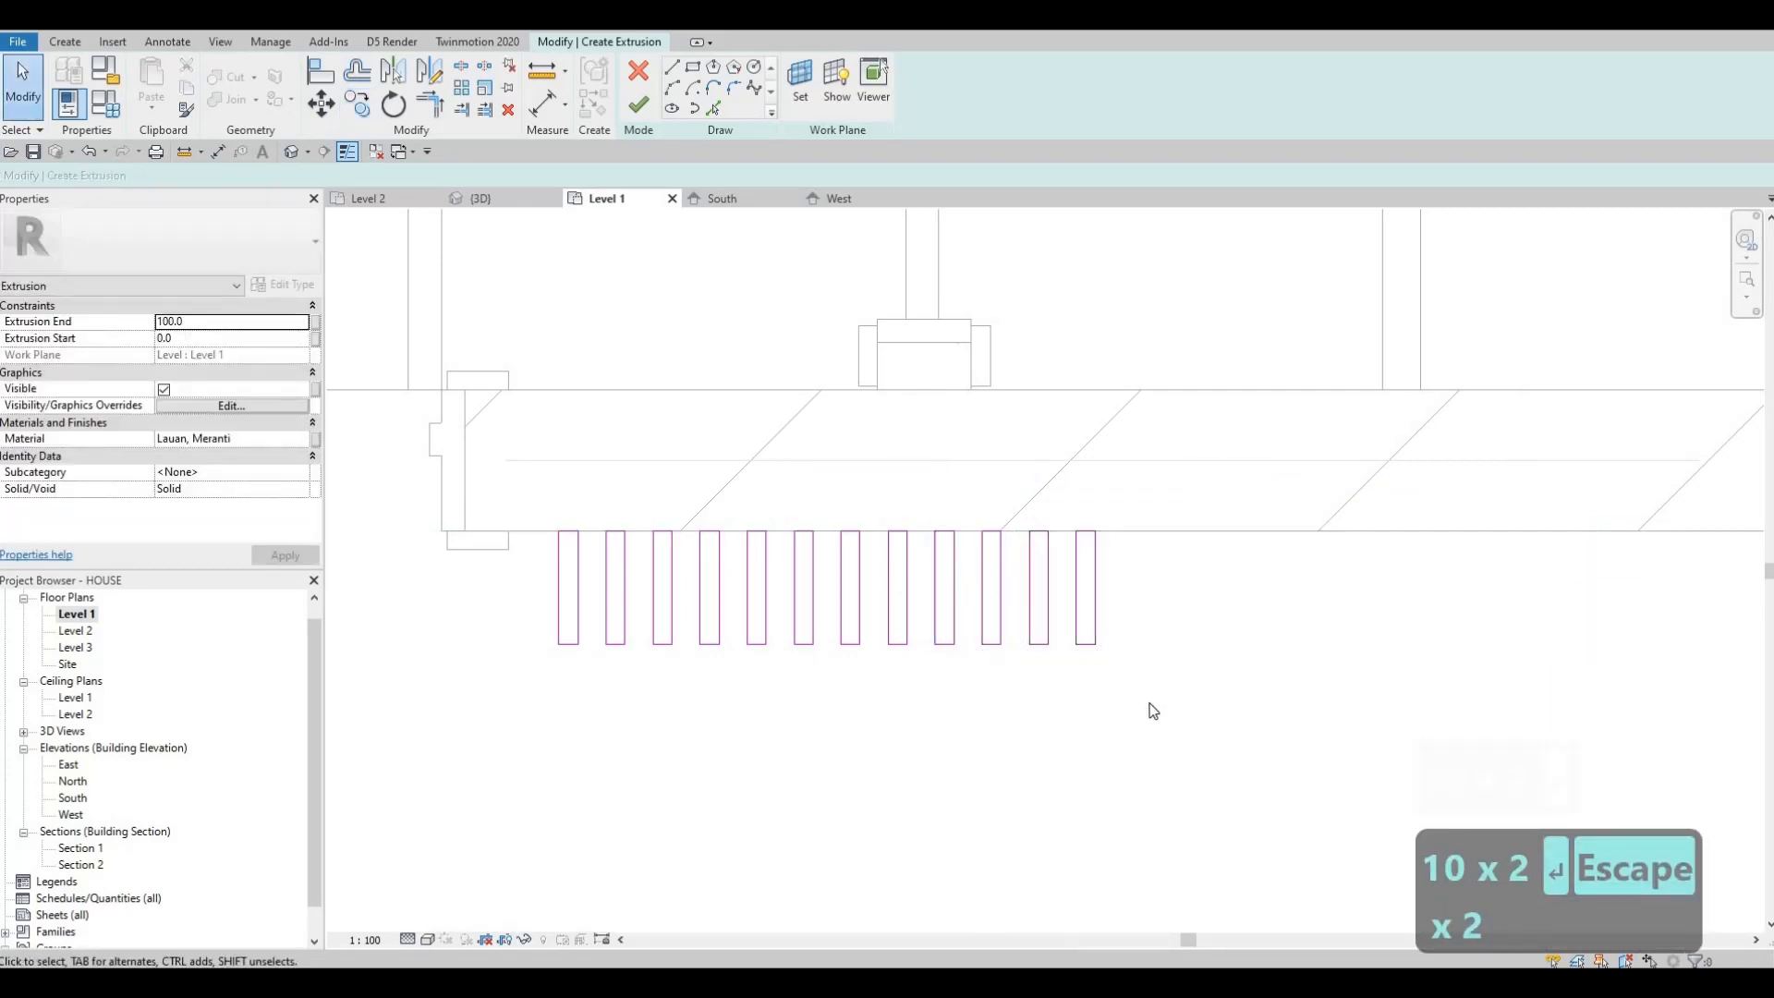
Copy the eleven rectangles farthest from the entrance door twice along the wall face at 550 mm spacing
{"action": "left_click_drag", "start_coordinate": [580, 477], "coordinate": [1152, 704]}
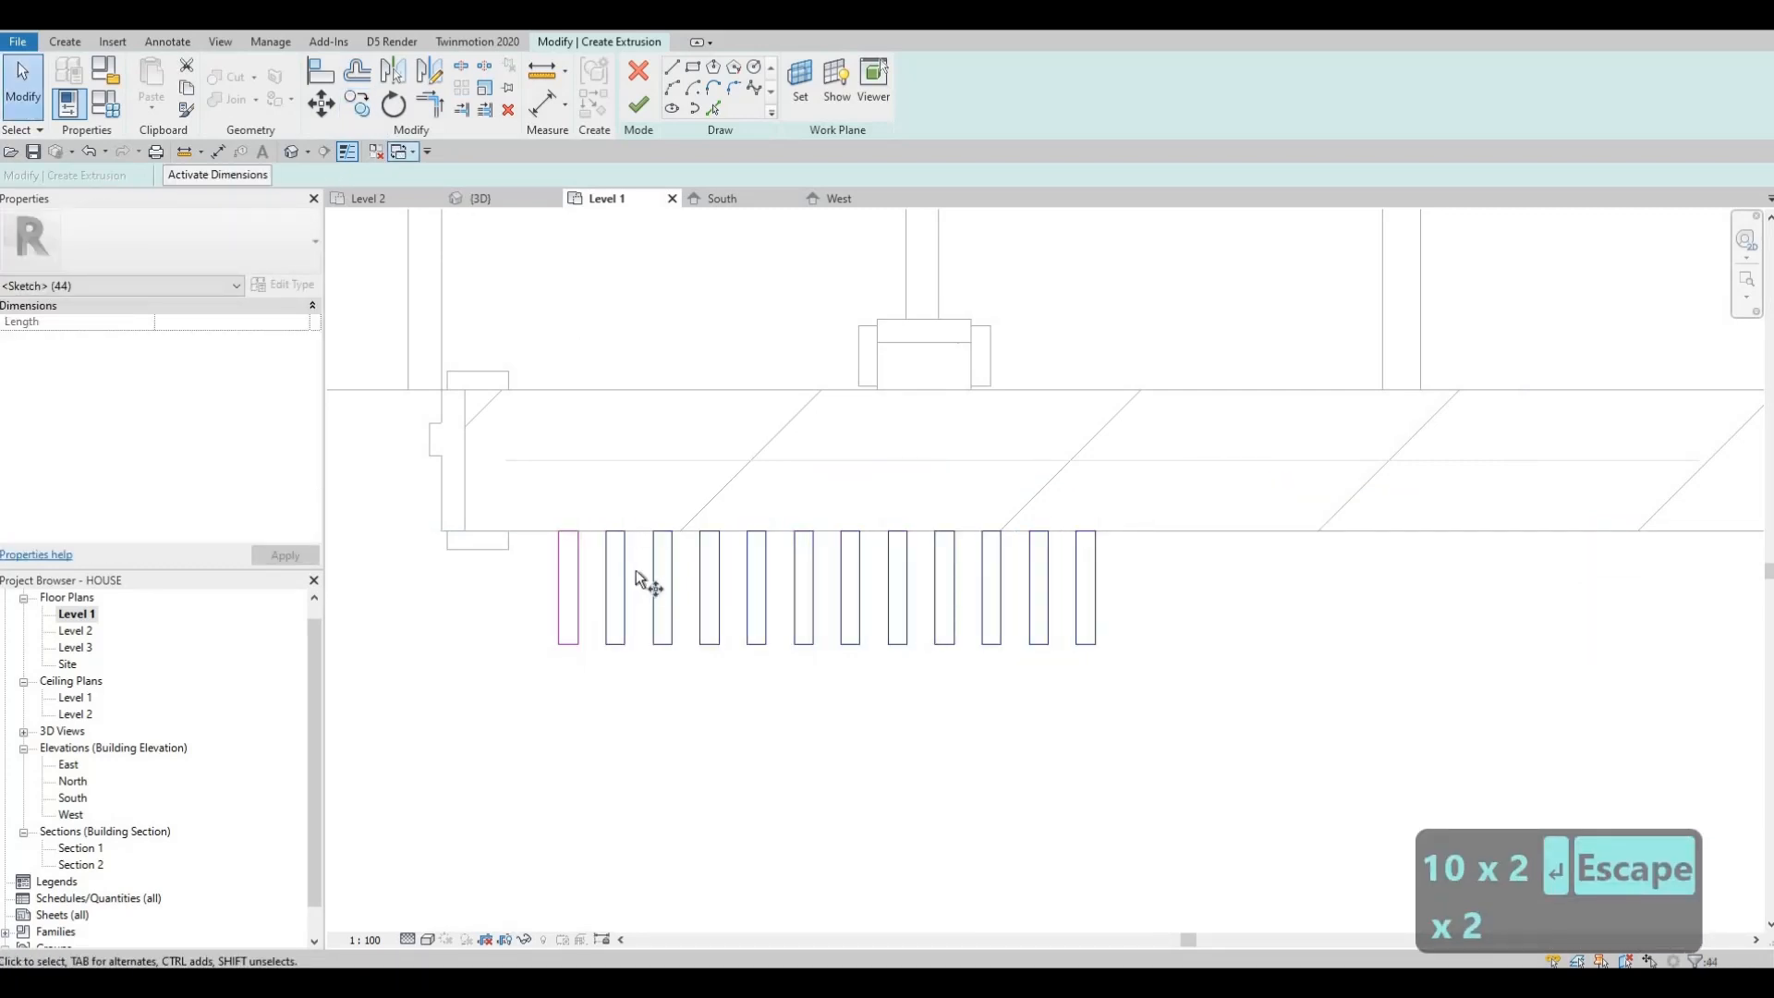
{"action": "key", "text": "c"}
{"action": "key", "text": "o"}
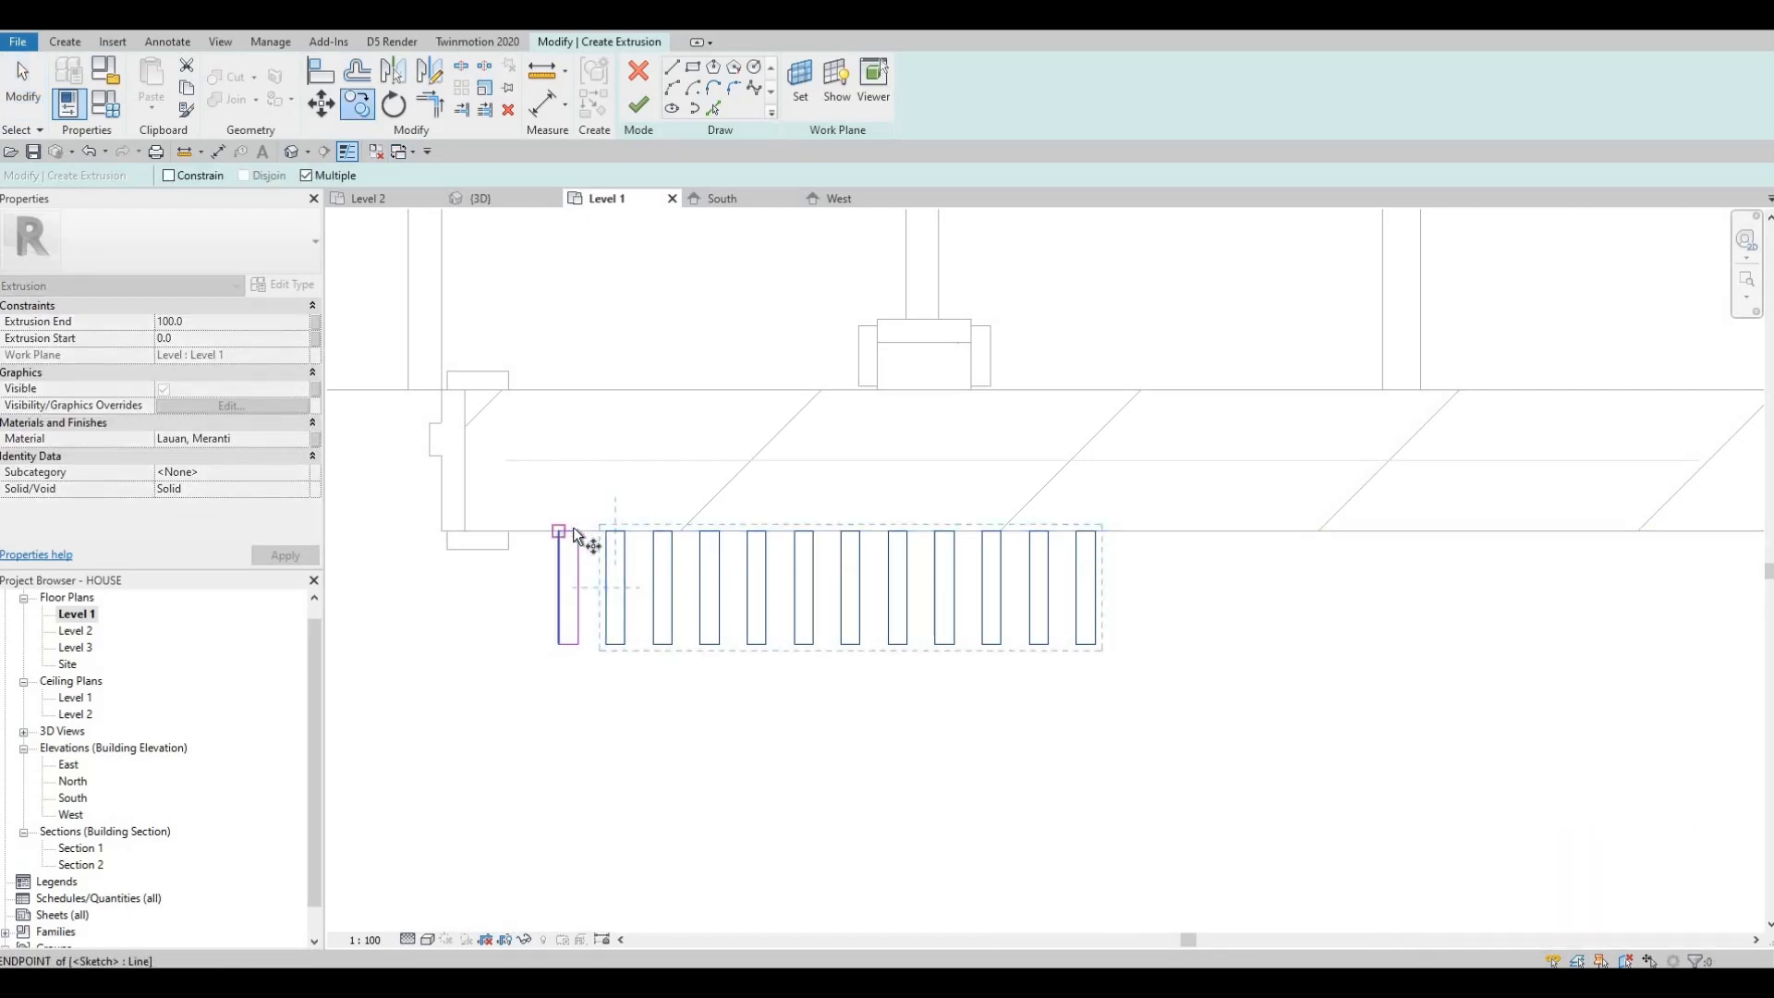
{"action": "scroll", "coordinate": [571, 535], "scroll_direction": "up", "scroll_amount": 1}
{"action": "left_click", "coordinate": [569, 530]}
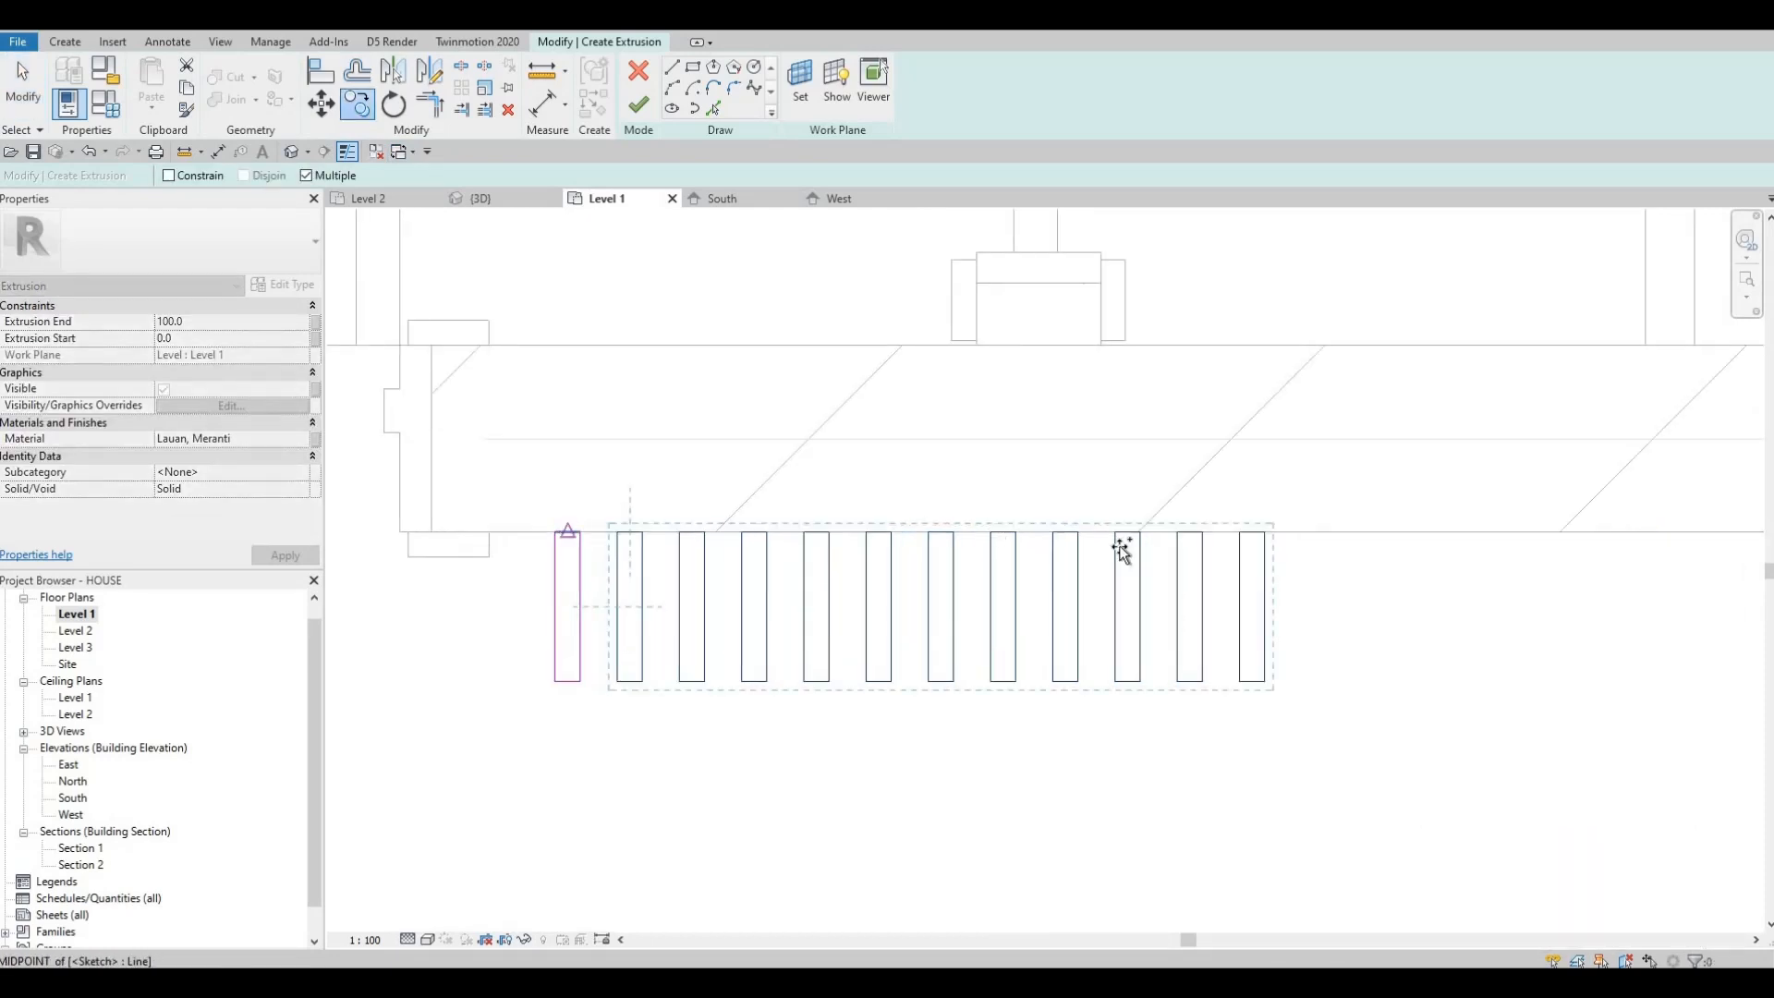
{"action": "middle_click_drag", "start_coordinate": [1164, 552], "coordinate": [875, 553]}
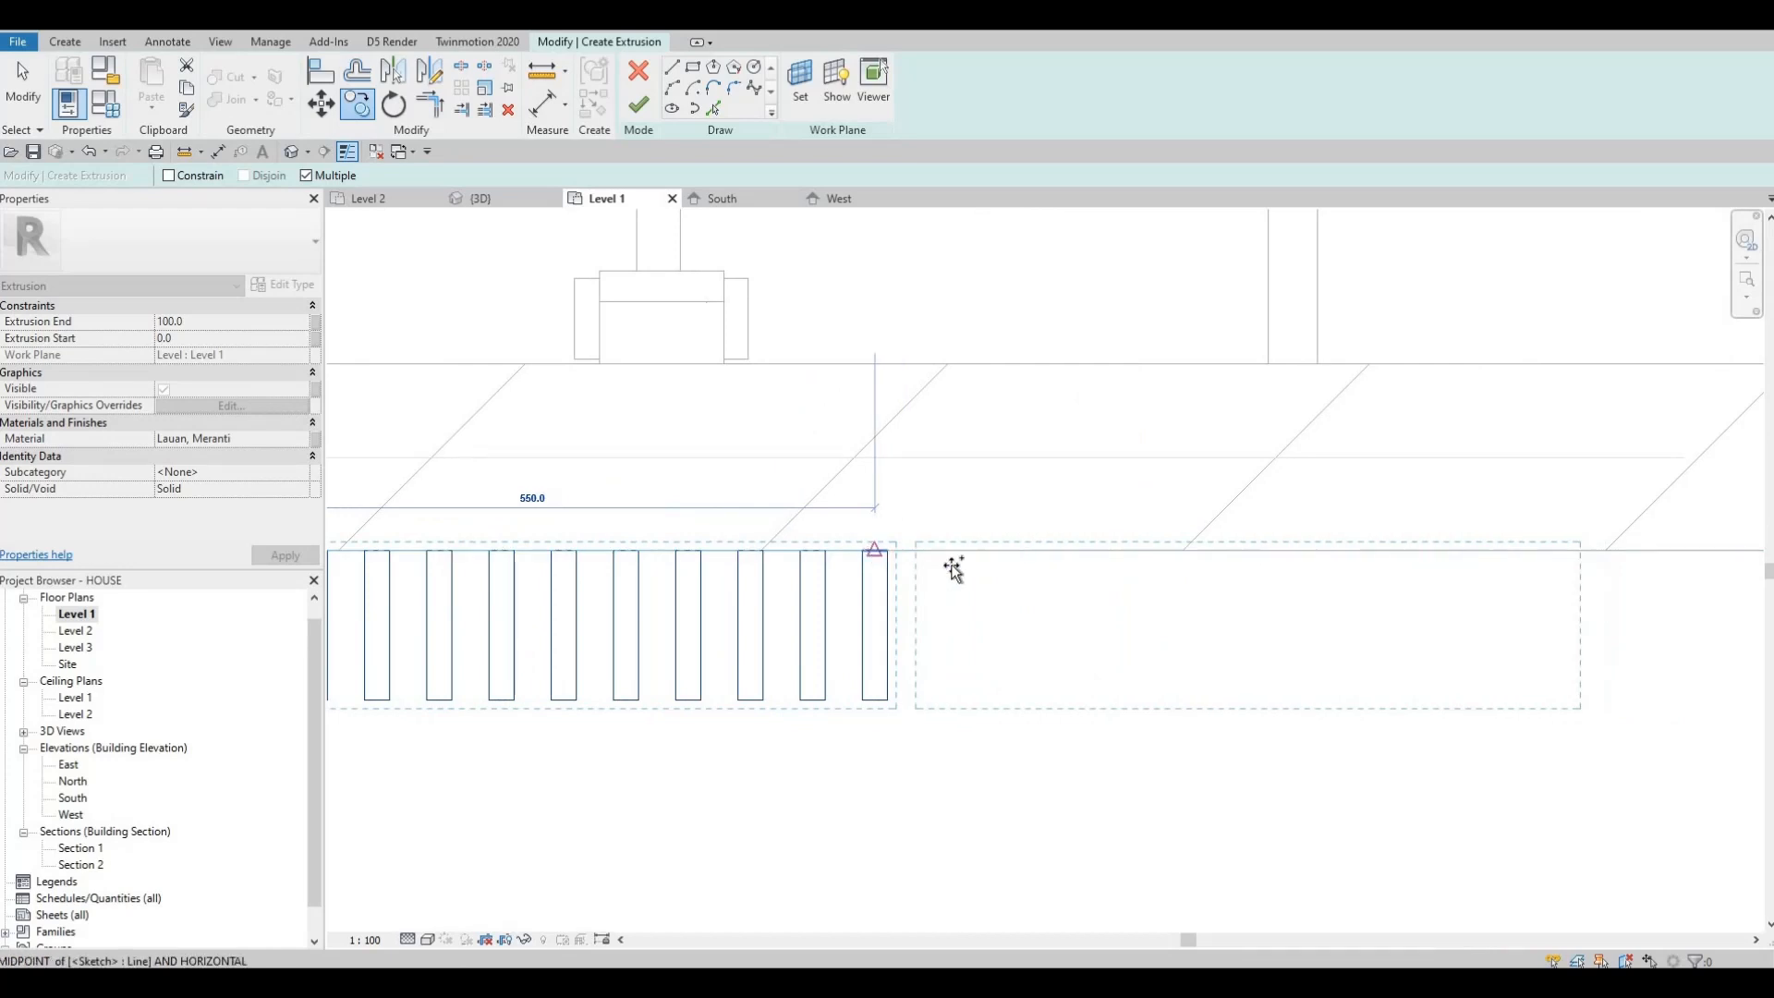
{"action": "left_click", "coordinate": [874, 550]}
{"action": "middle_click_drag", "start_coordinate": [1049, 577], "coordinate": [425, 584]}
{"action": "scroll", "coordinate": [424, 585], "scroll_direction": "down", "scroll_amount": 1}
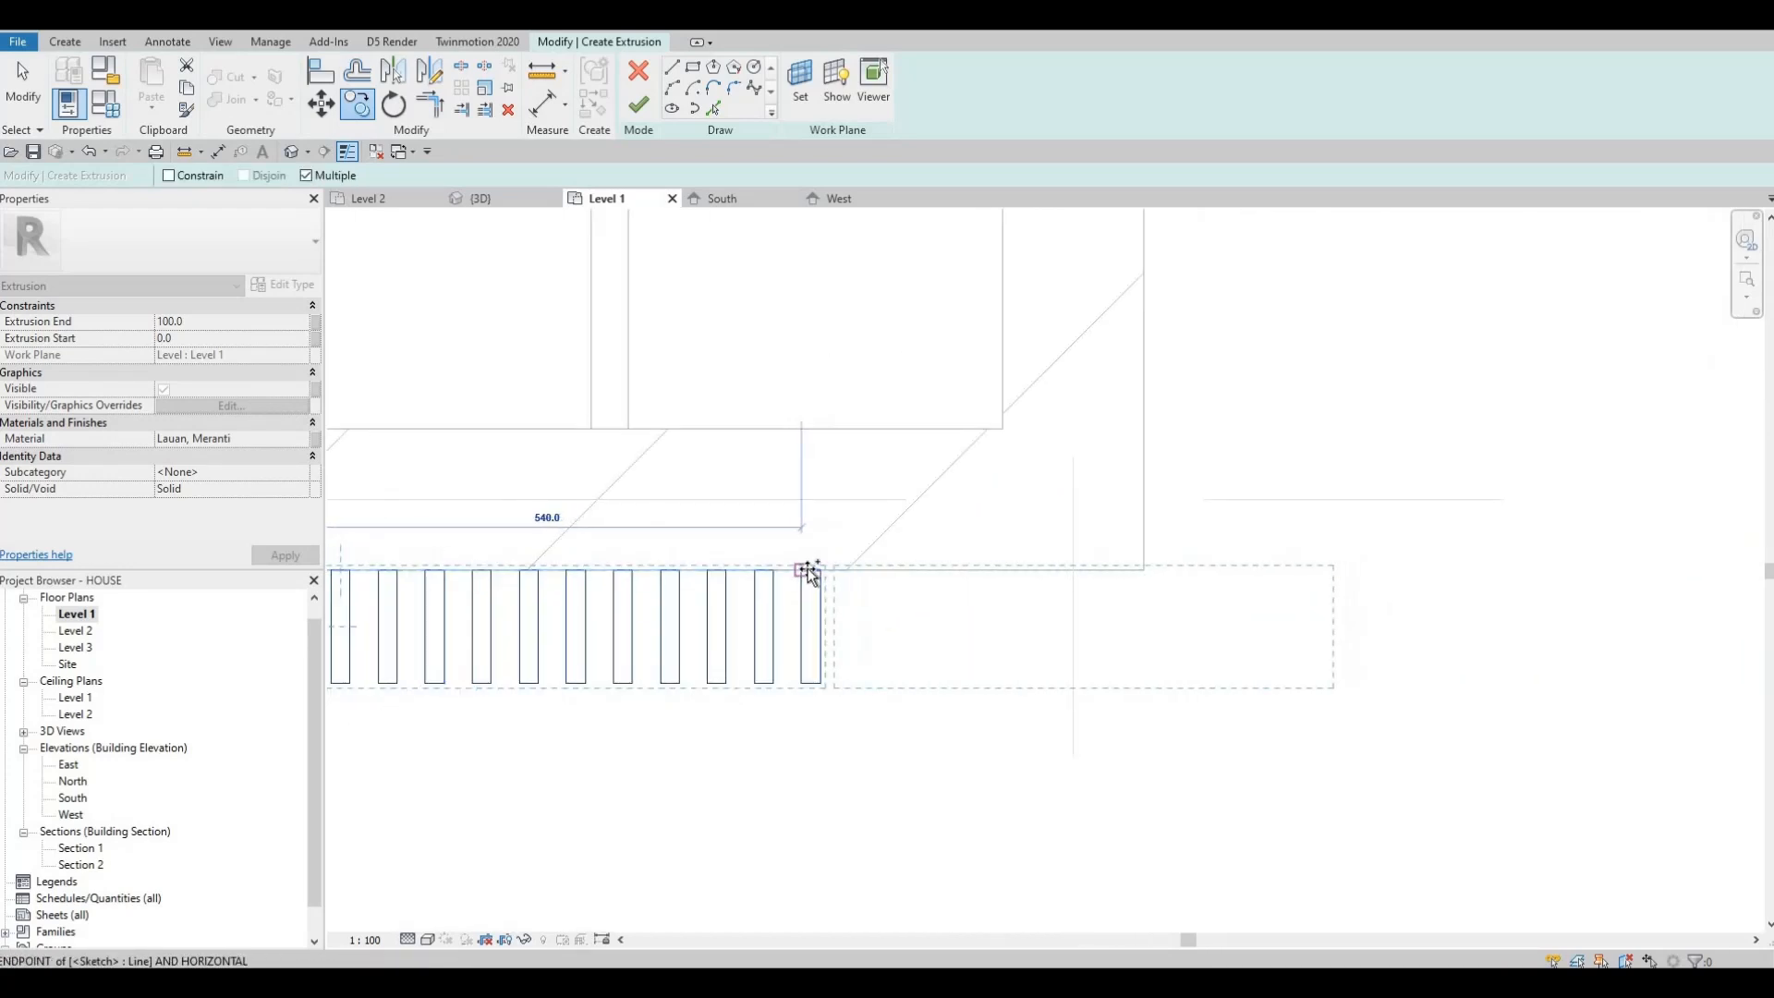
{"action": "scroll", "coordinate": [811, 572], "scroll_direction": "up", "scroll_amount": 1}
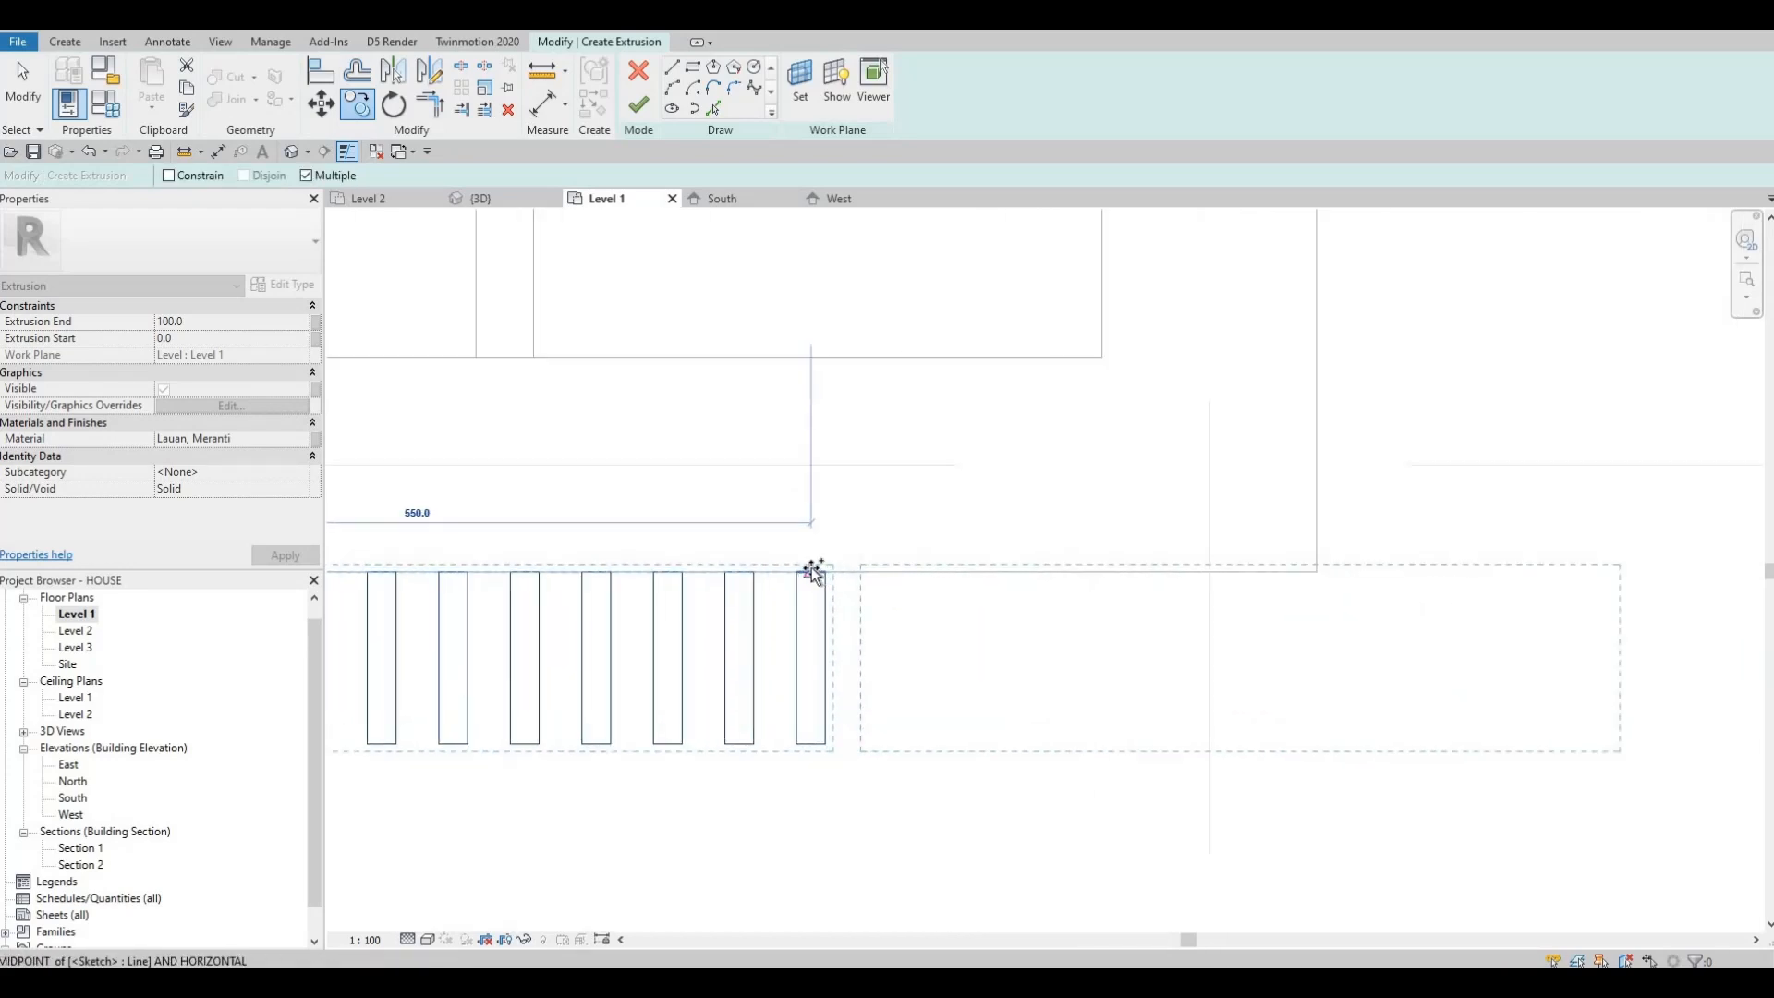
{"action": "left_click", "coordinate": [840, 634]}
{"action": "key", "text": "Escape"}
{"action": "key", "text": "Escape"}
Delete the surplus rectangles that extend past the wall's outer corner
{"action": "scroll", "coordinate": [1029, 551], "scroll_direction": "down", "scroll_amount": 1}
{"action": "left_click_drag", "start_coordinate": [997, 514], "coordinate": [1281, 722]}
{"action": "key", "text": "Delete"}
{"action": "key", "text": "Escape"}
{"action": "key", "text": "Escape"}
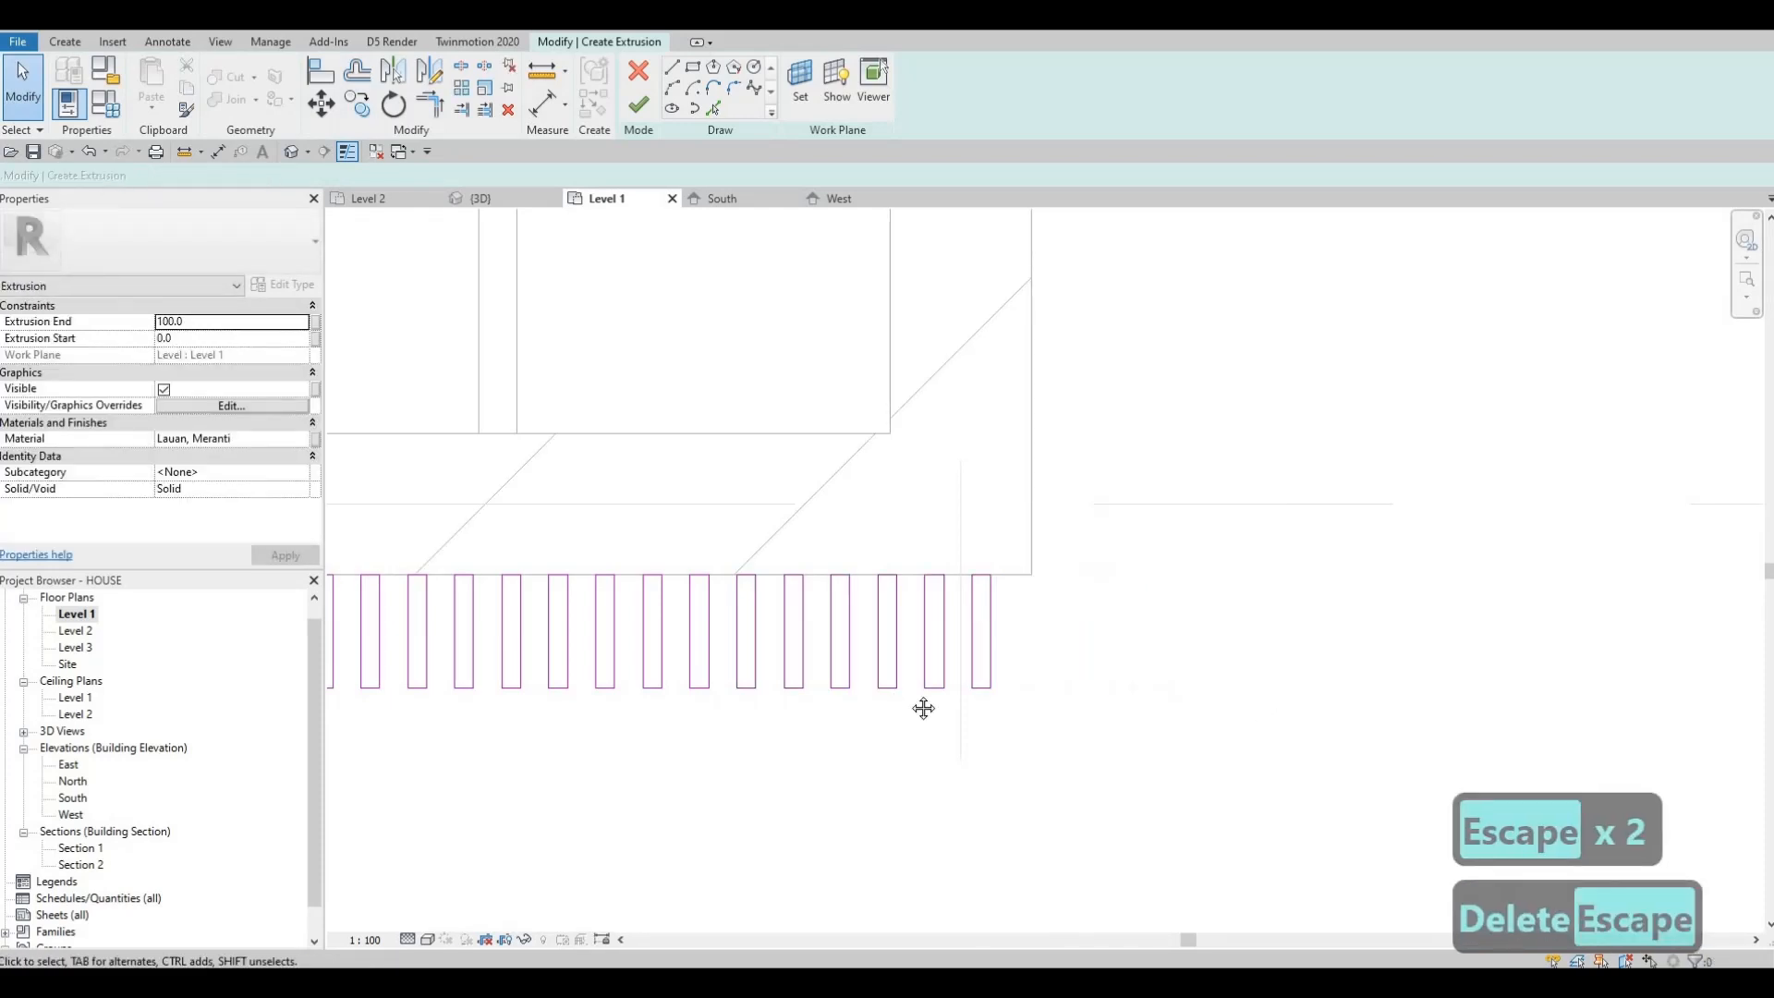
Nudge the whole row of rectangles slightly away from the entrance door and finish the extrusion sketch
{"action": "scroll", "coordinate": [859, 634], "scroll_direction": "down", "scroll_amount": 3}
{"action": "left_click_drag", "start_coordinate": [482, 552], "coordinate": [1115, 706]}
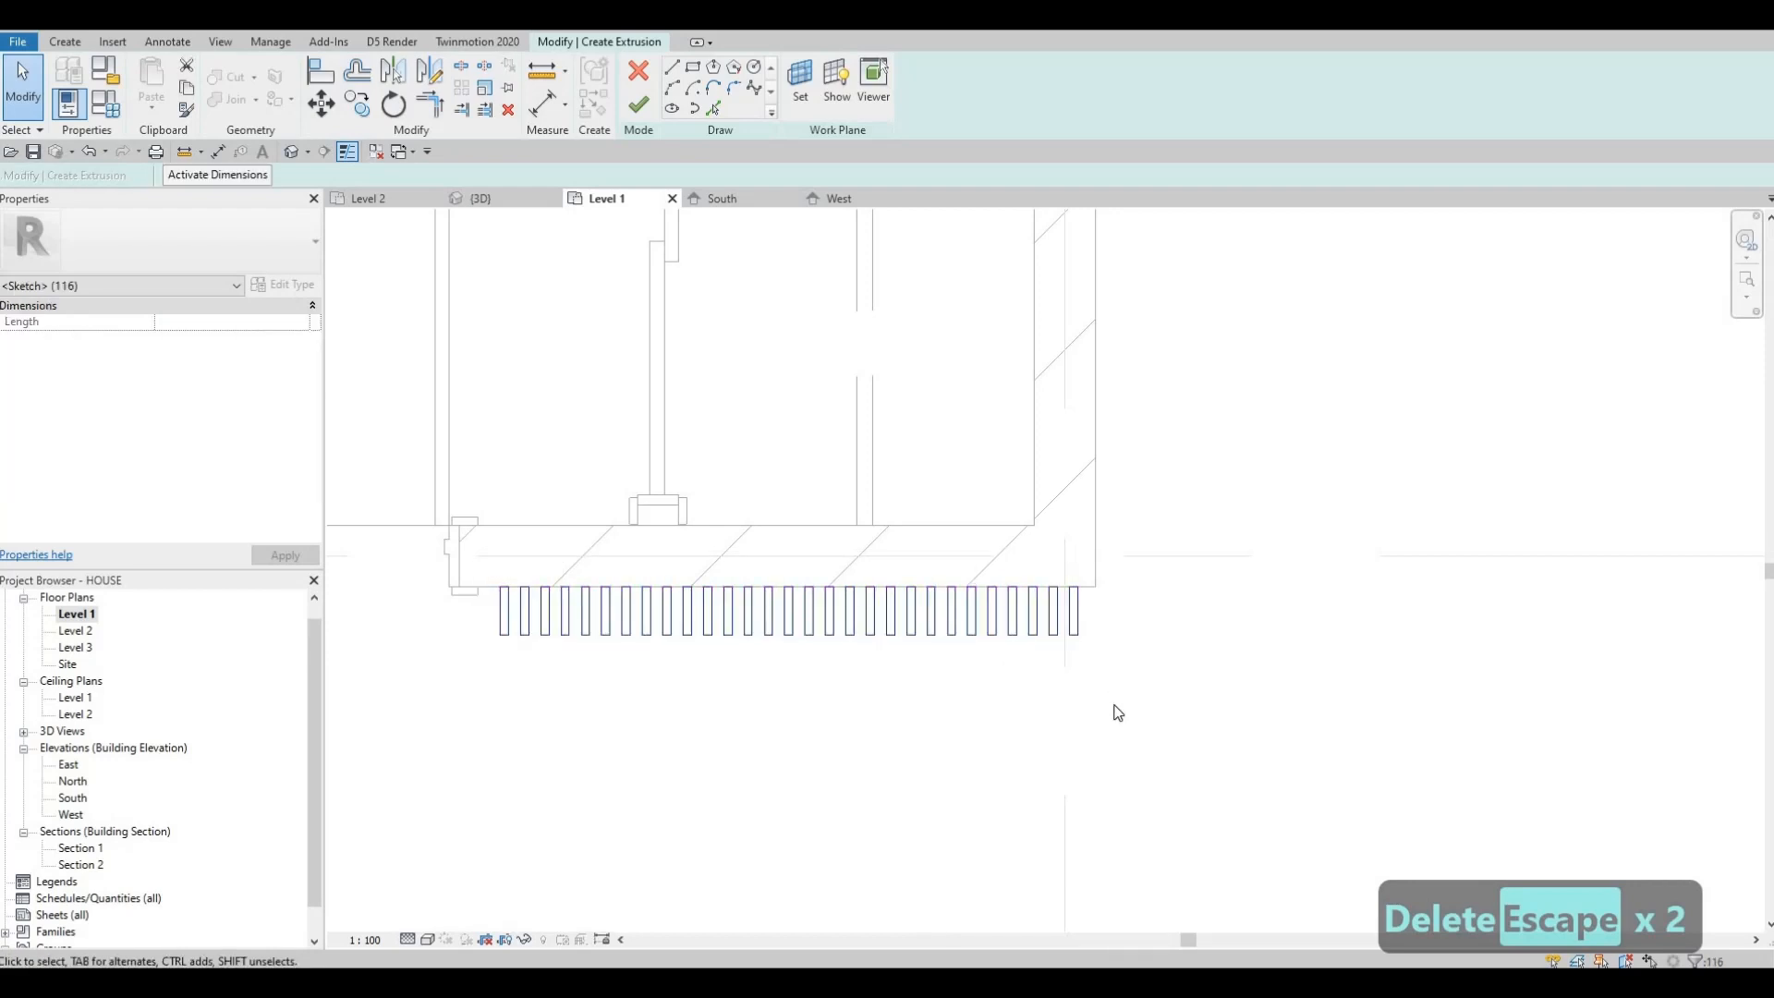
{"action": "key", "text": "Escape"}
{"action": "key", "text": "Escape"}
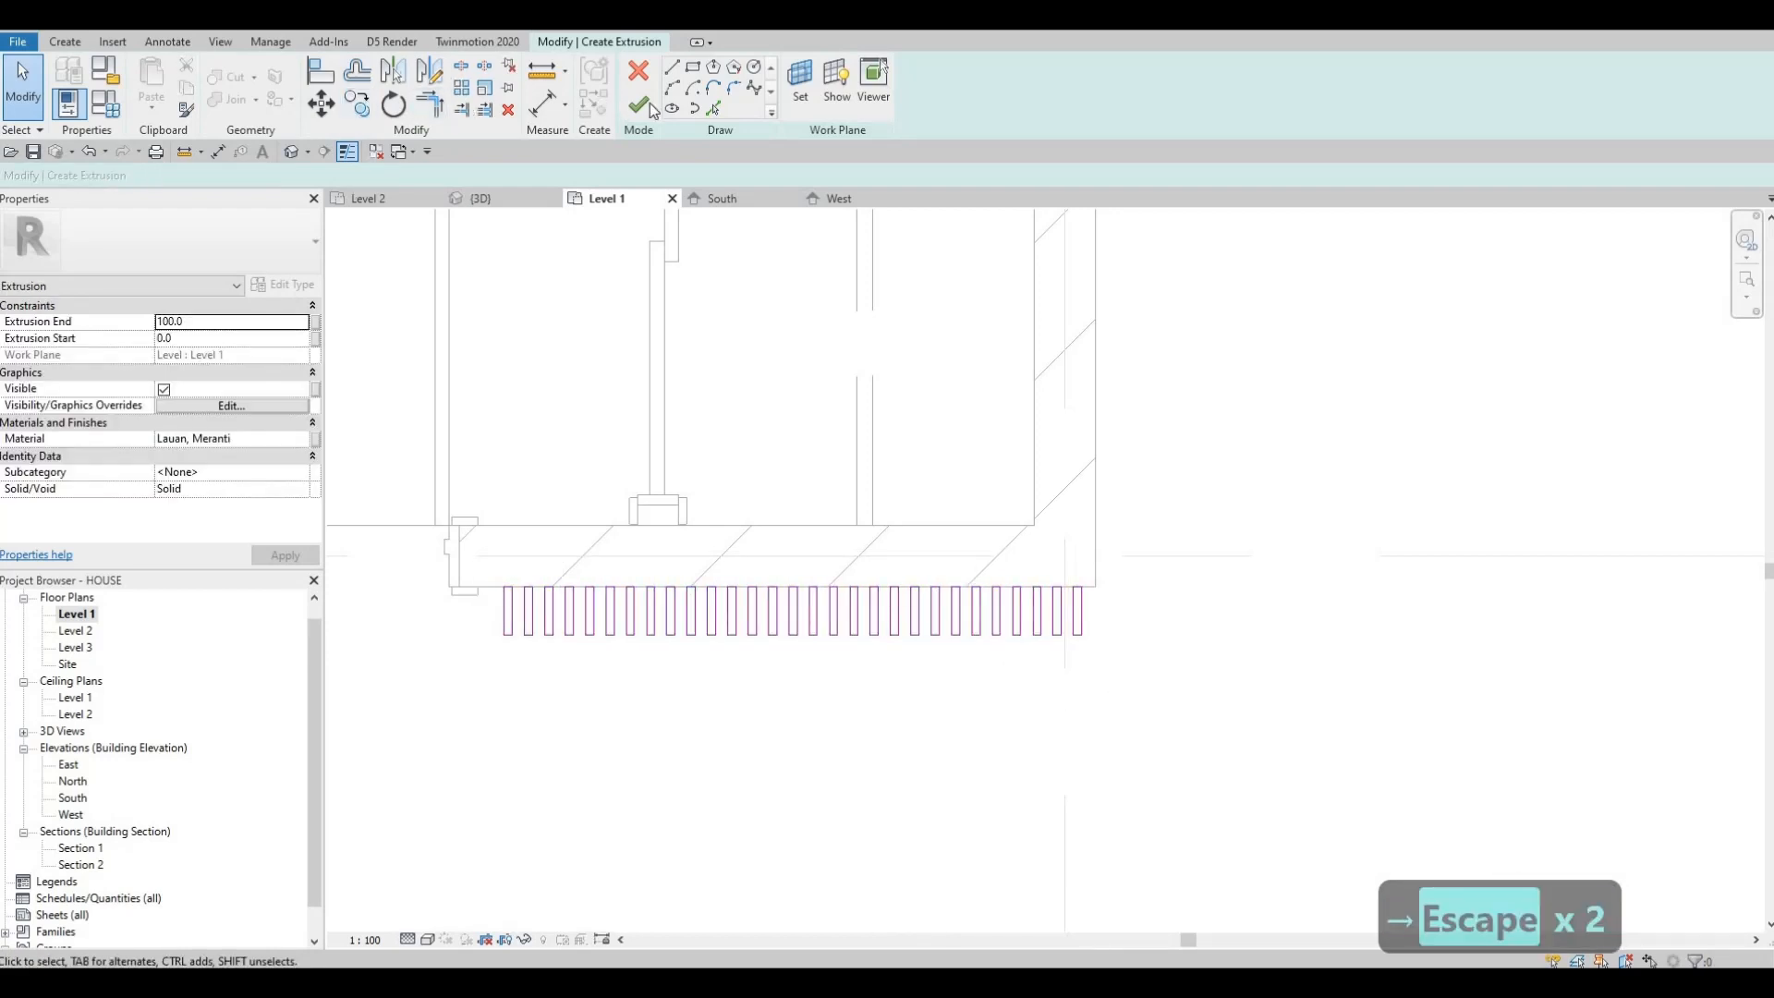
{"action": "left_click", "coordinate": [647, 105]}
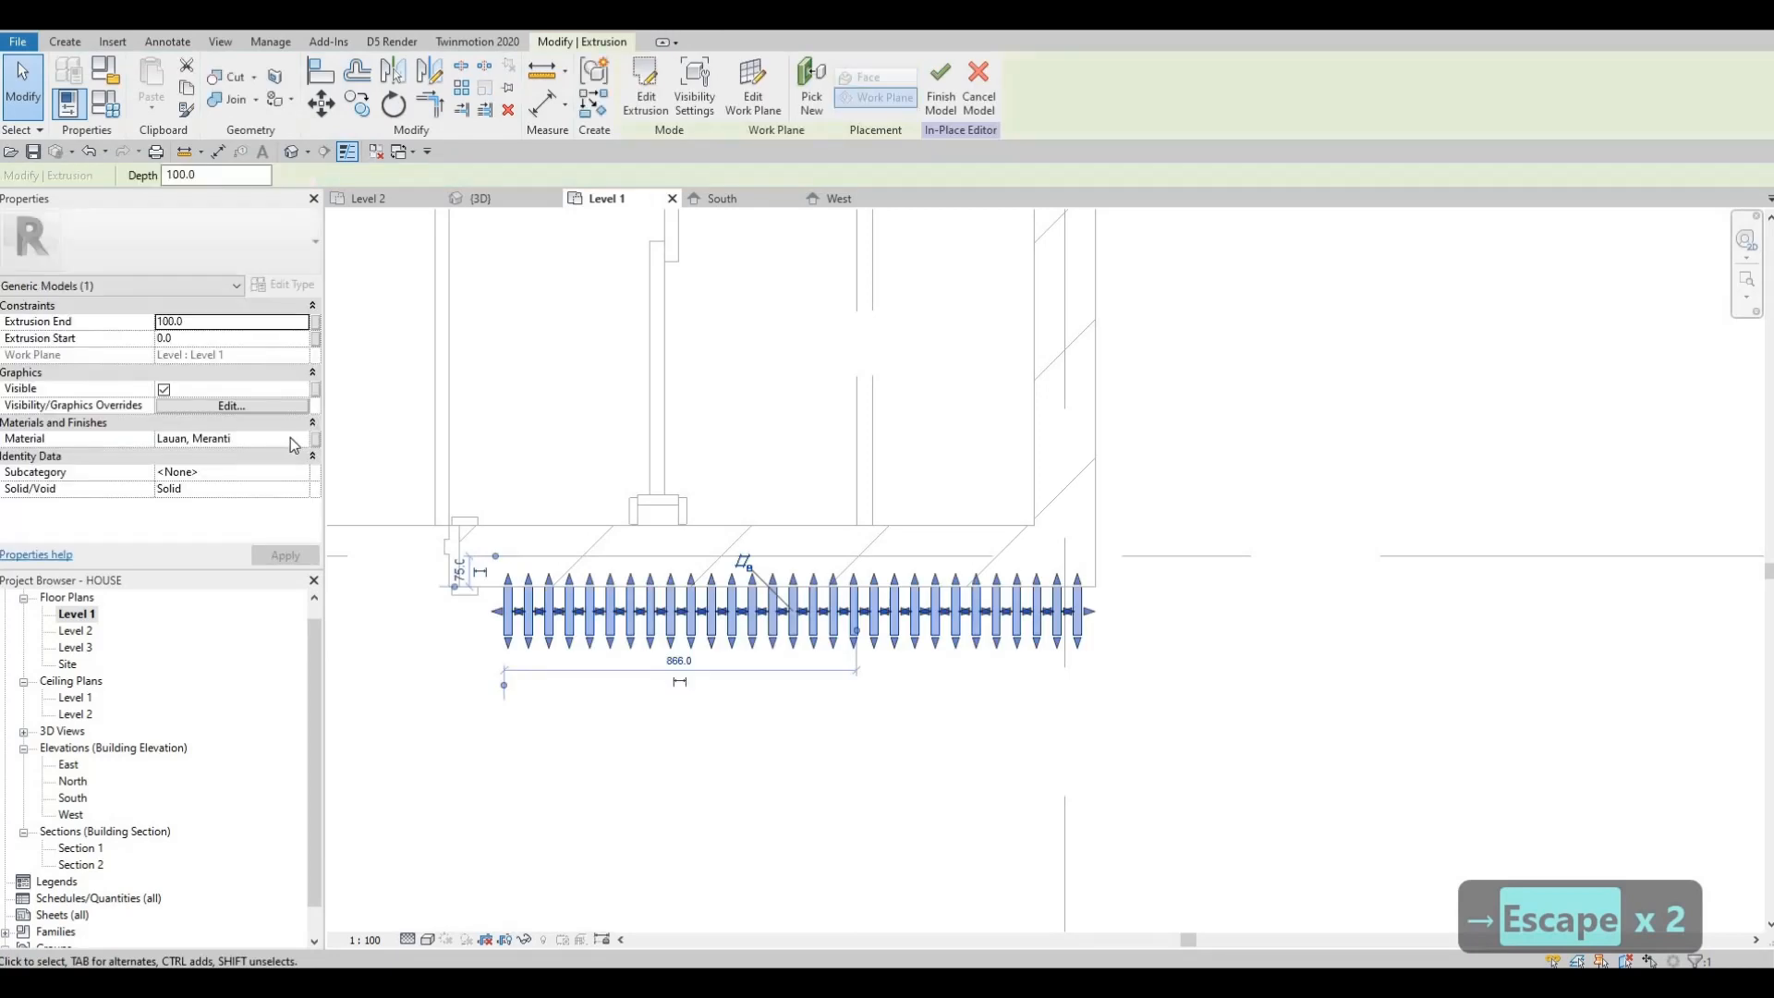
Assign the Birch - Glossy material from the AEC Materials Wood library to the slat extrusion
{"action": "left_click", "coordinate": [295, 440]}
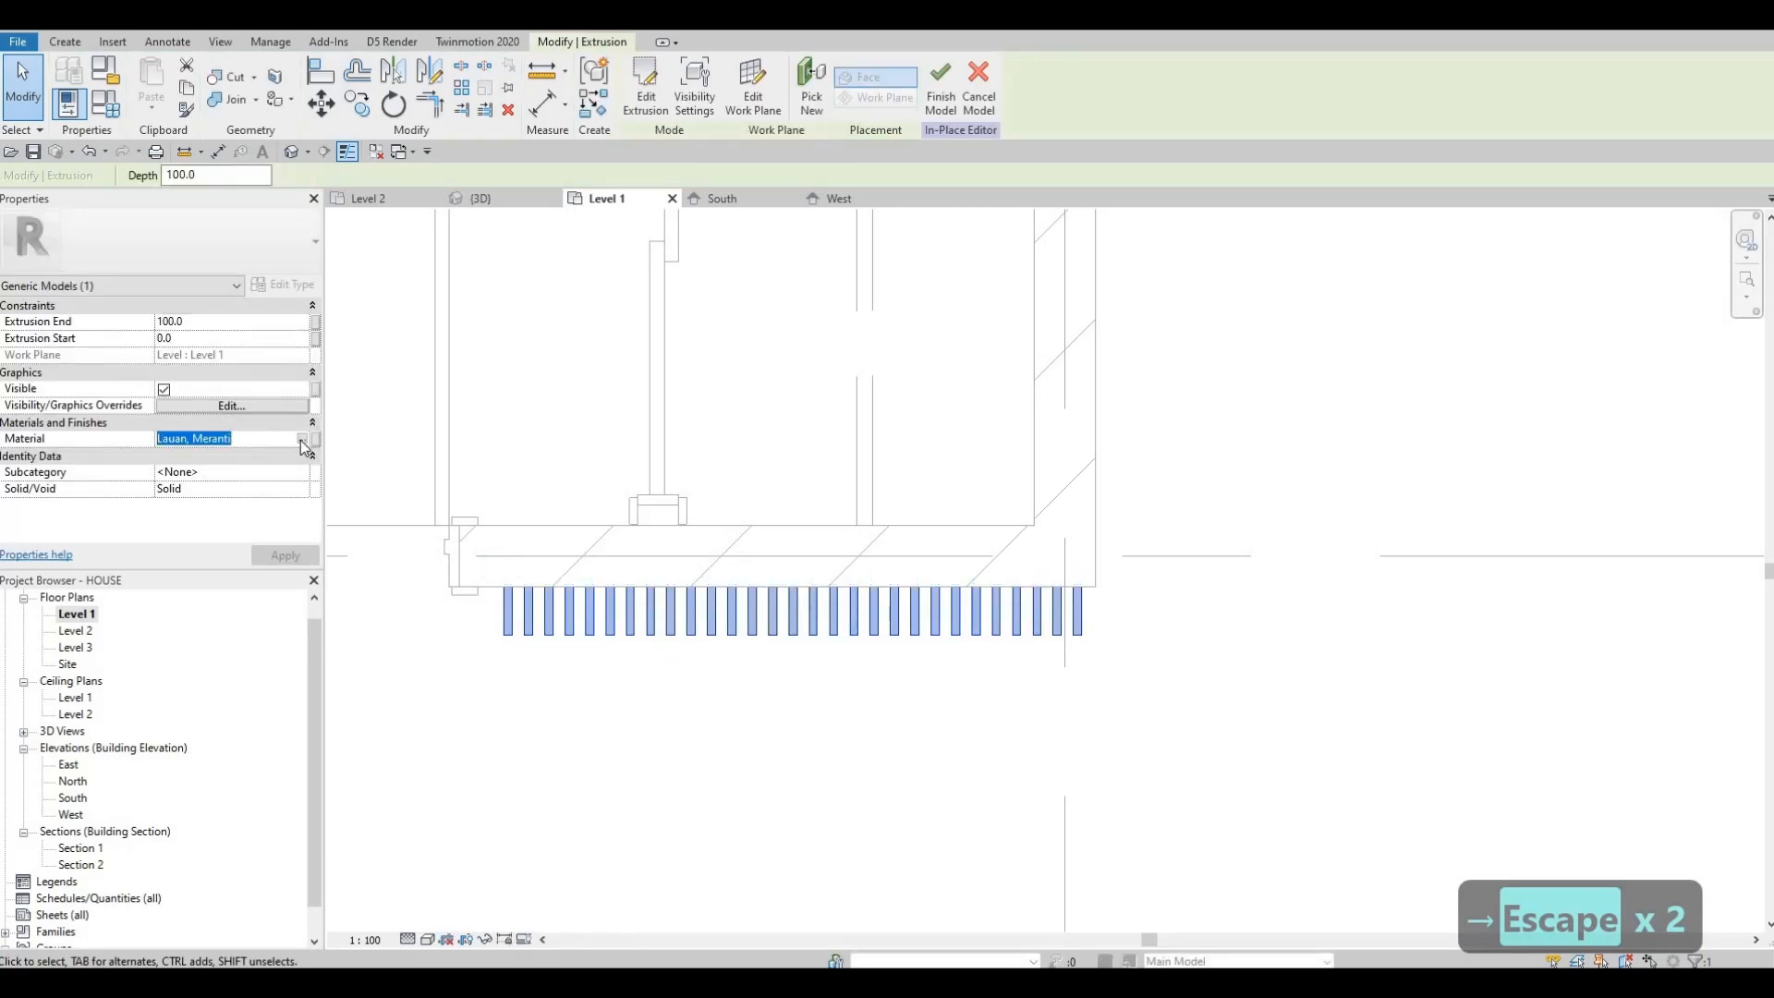
{"action": "left_click", "coordinate": [302, 440]}
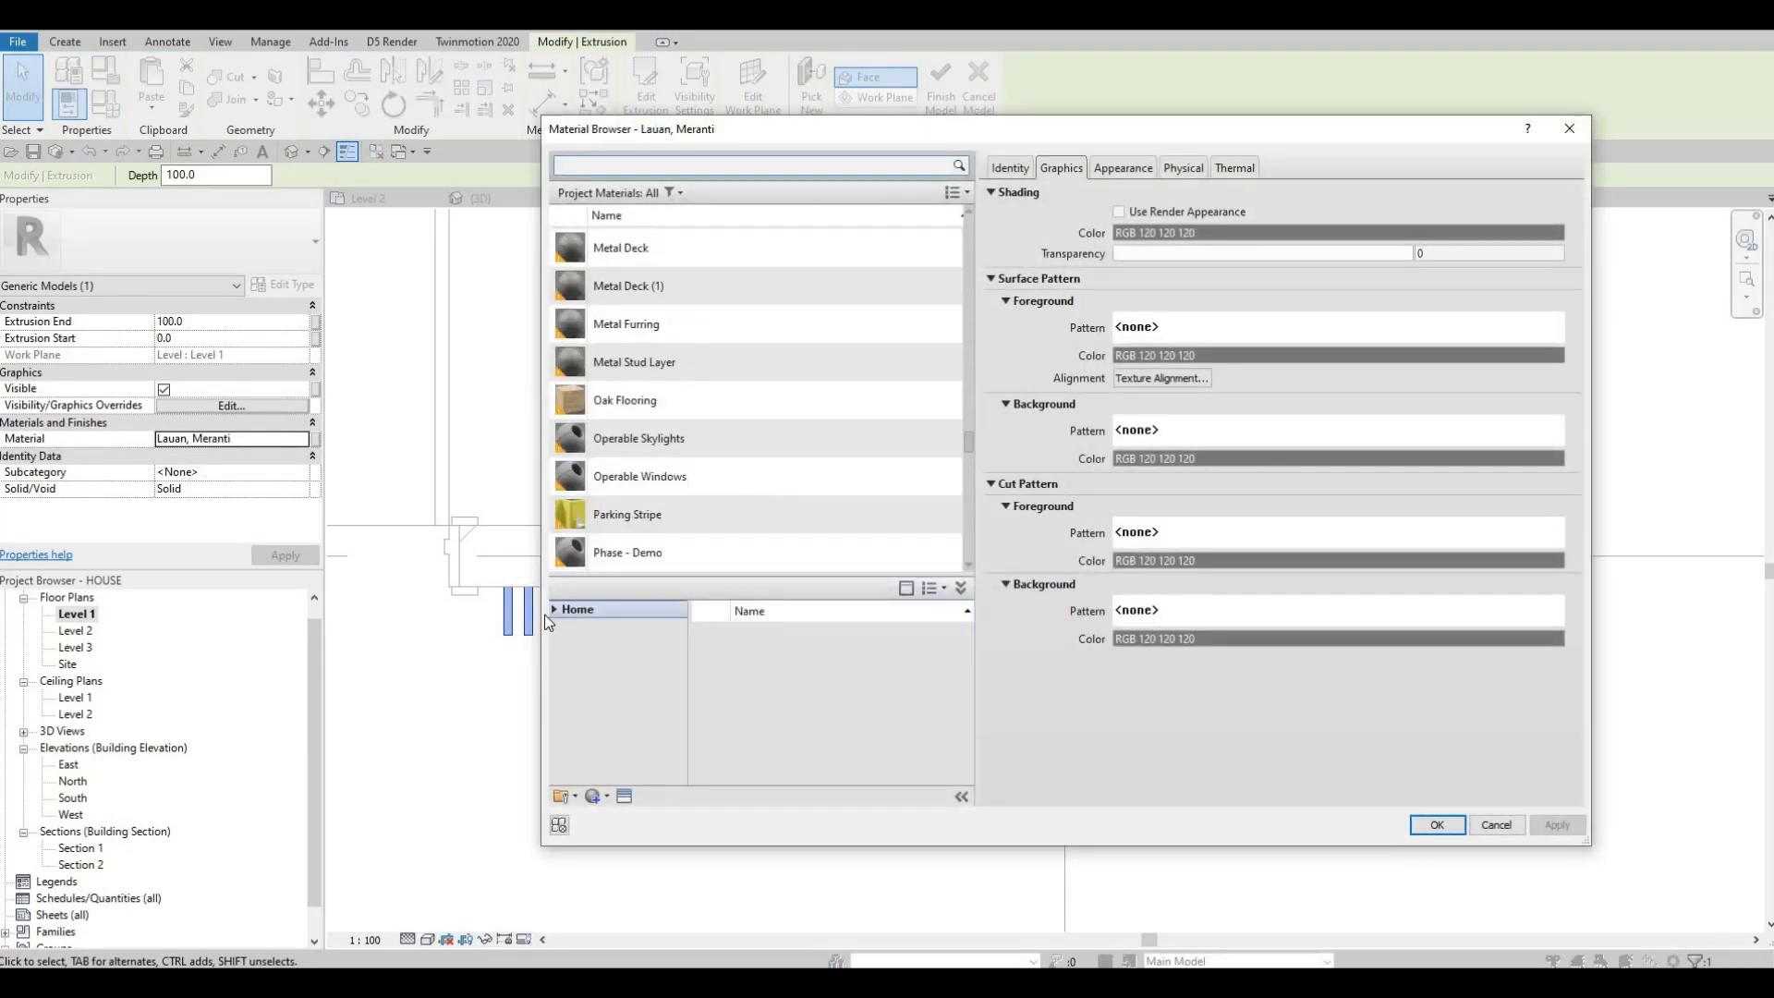
{"action": "left_click", "coordinate": [553, 610]}
{"action": "double_click", "coordinate": [619, 645]}
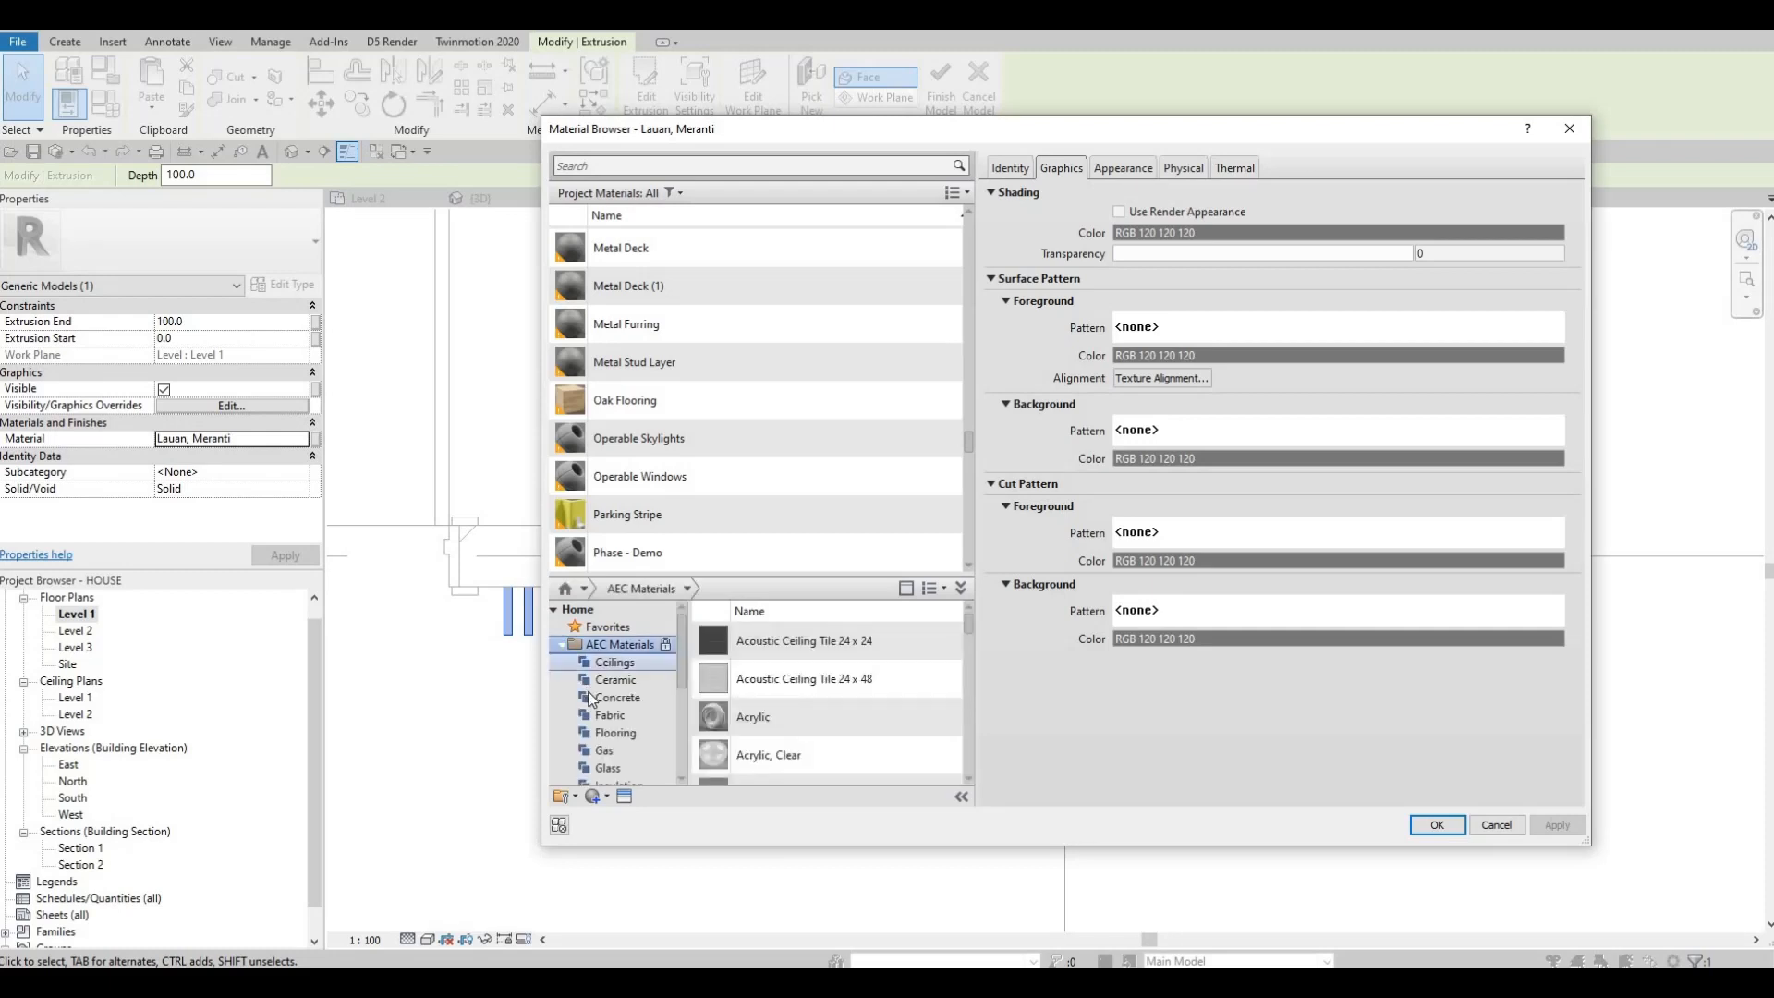
{"action": "scroll", "coordinate": [614, 702], "scroll_direction": "down", "scroll_amount": 3}
{"action": "left_click", "coordinate": [610, 768]}
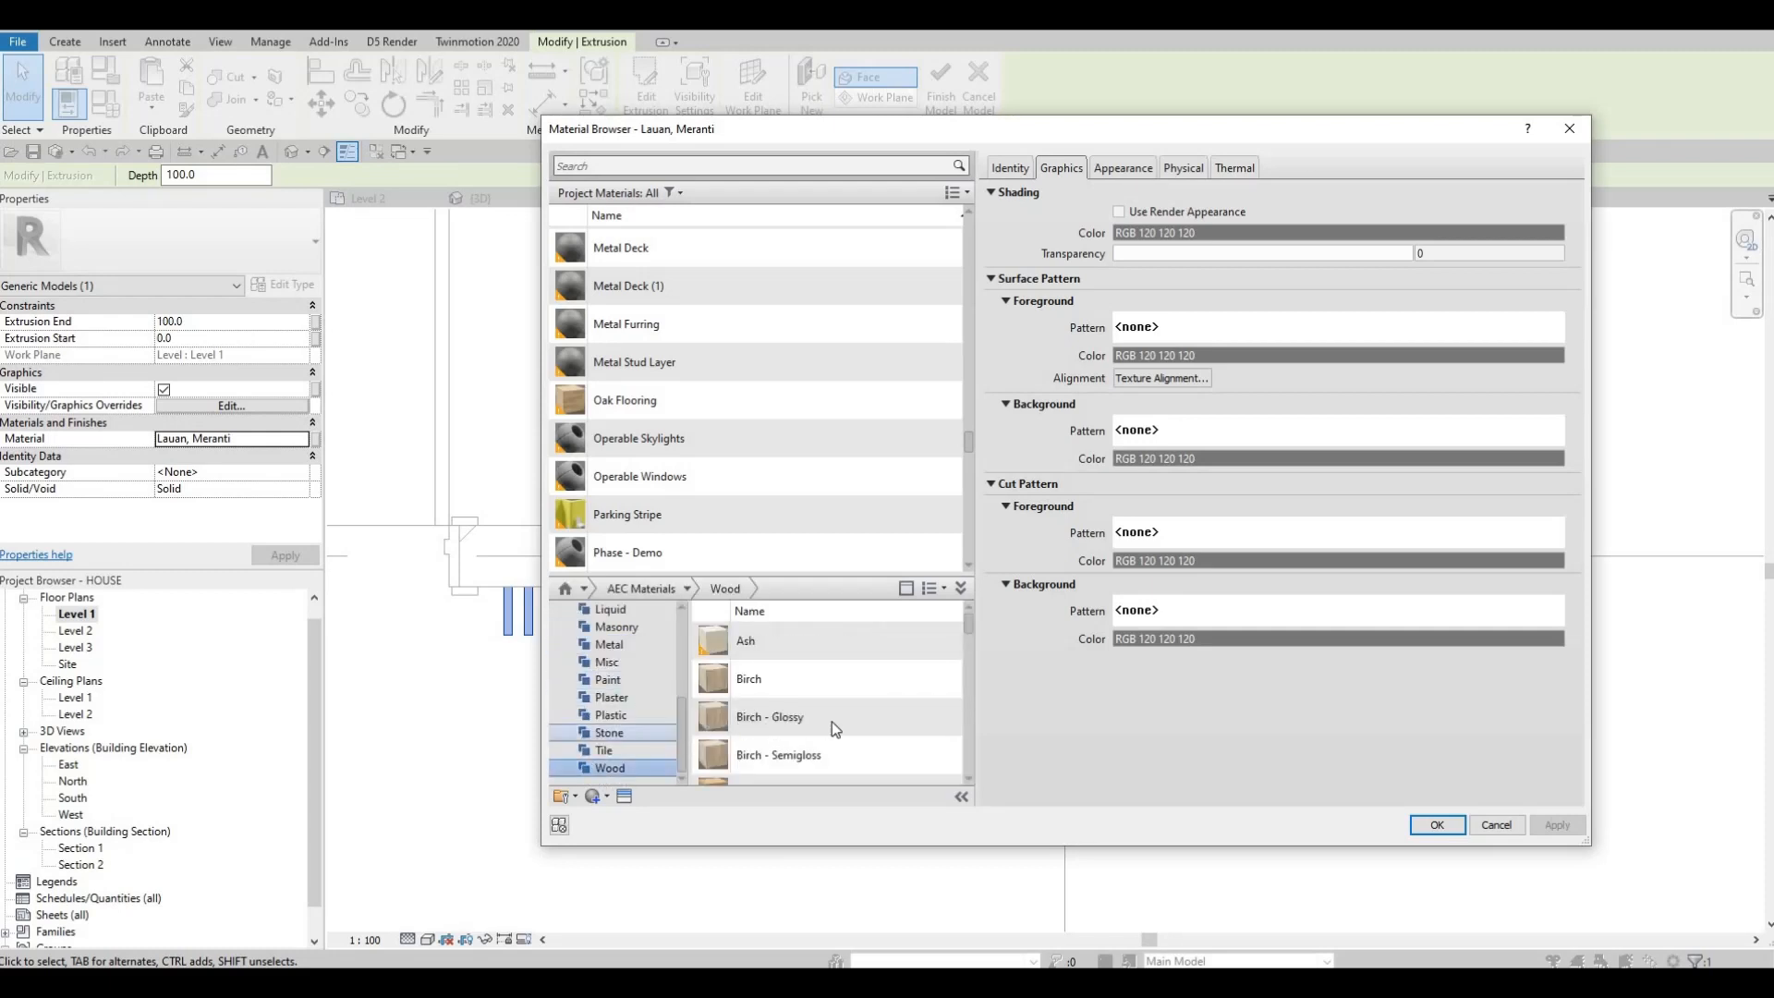
{"action": "left_click", "coordinate": [930, 716]}
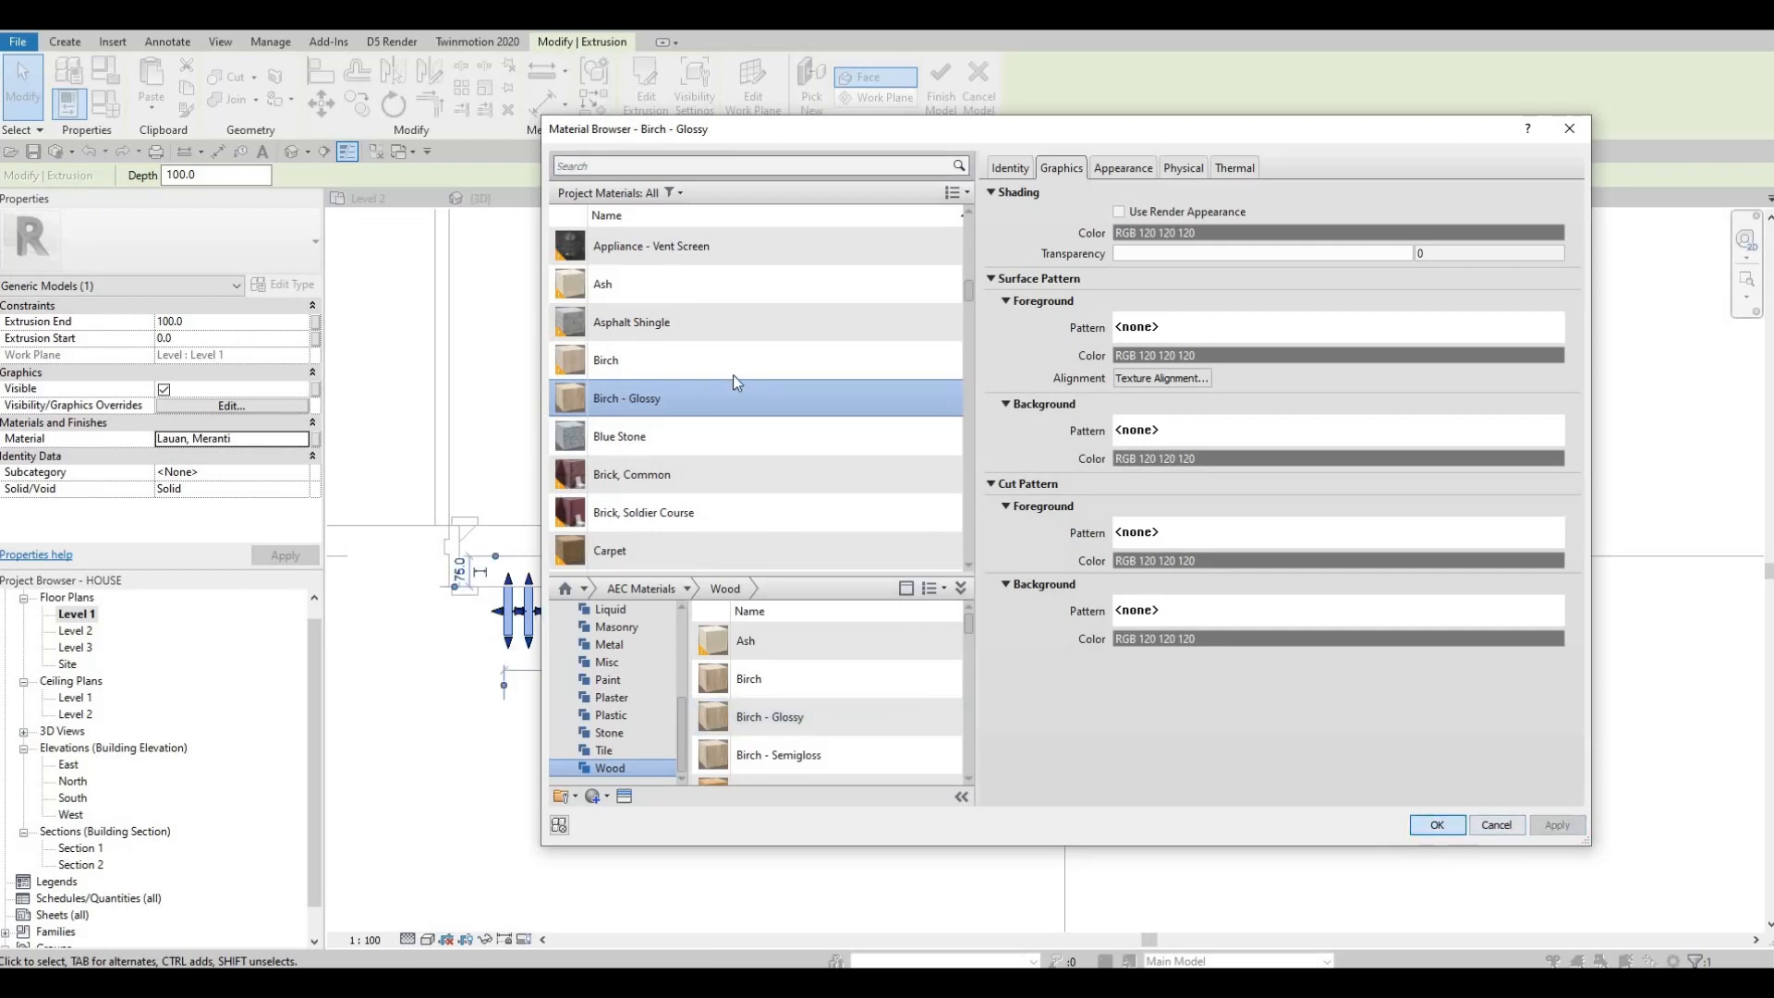
{"action": "left_click", "coordinate": [1437, 825]}
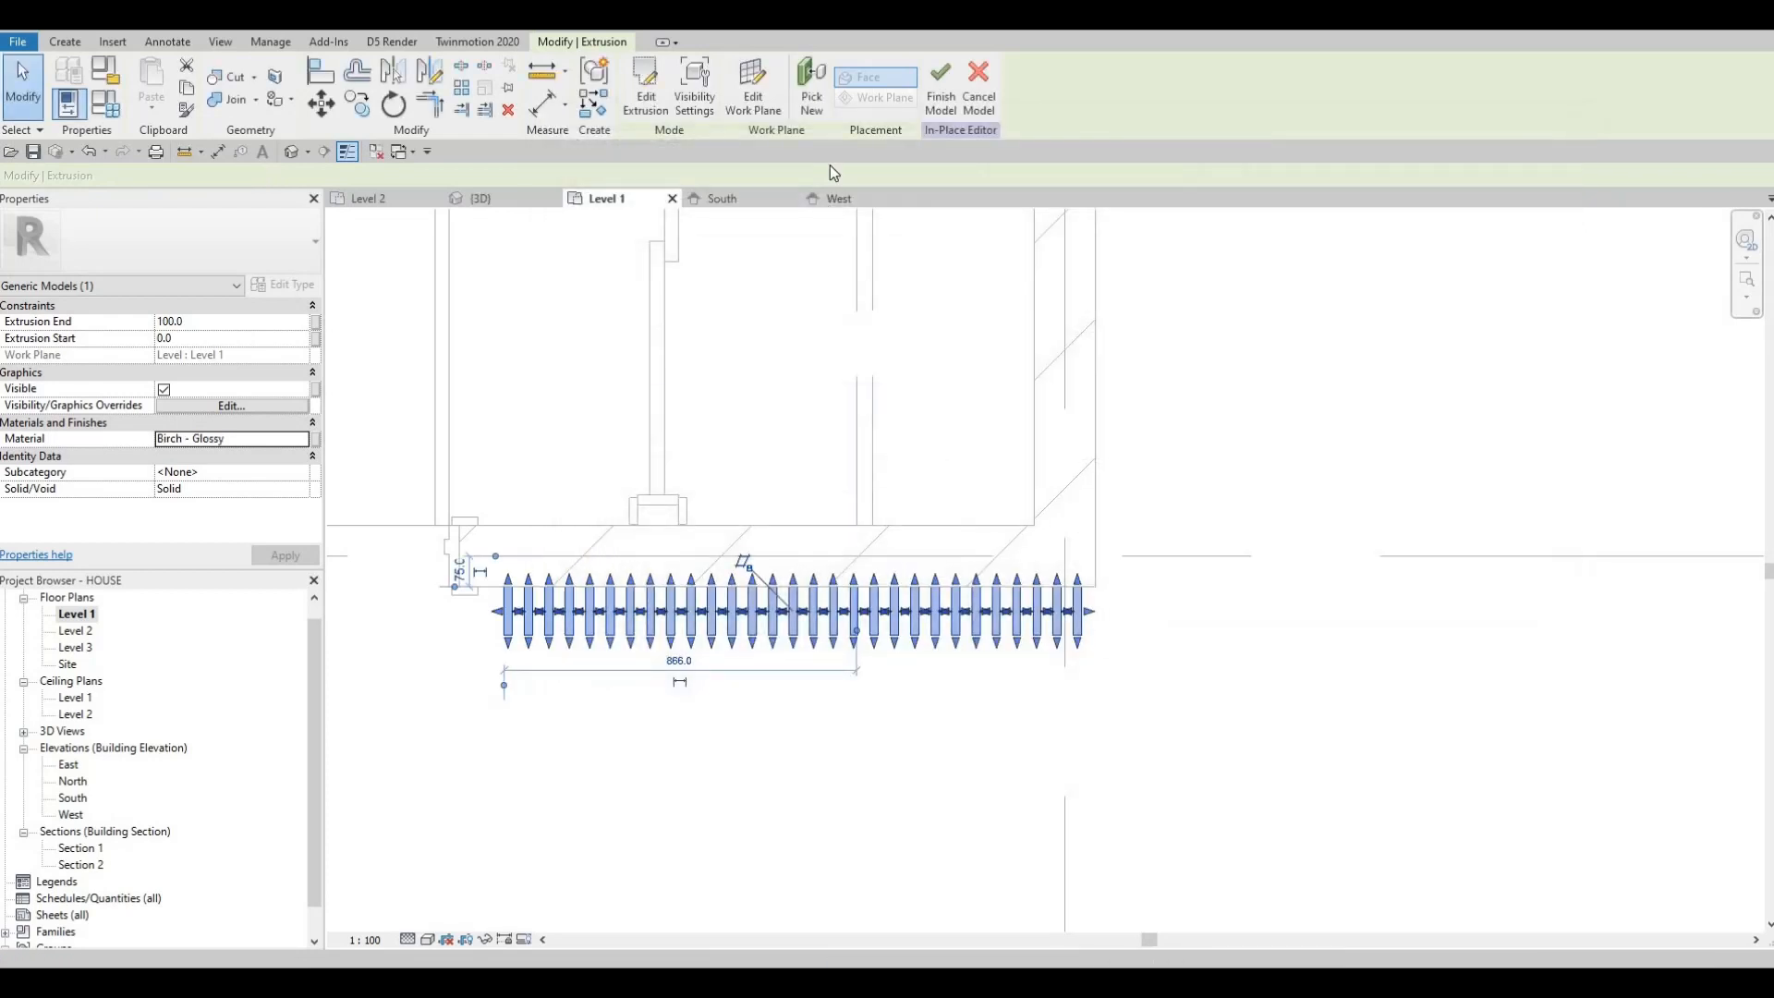
Set the slats' extrusion end to 2500 mm in the 3D view
{"action": "left_click", "coordinate": [475, 199]}
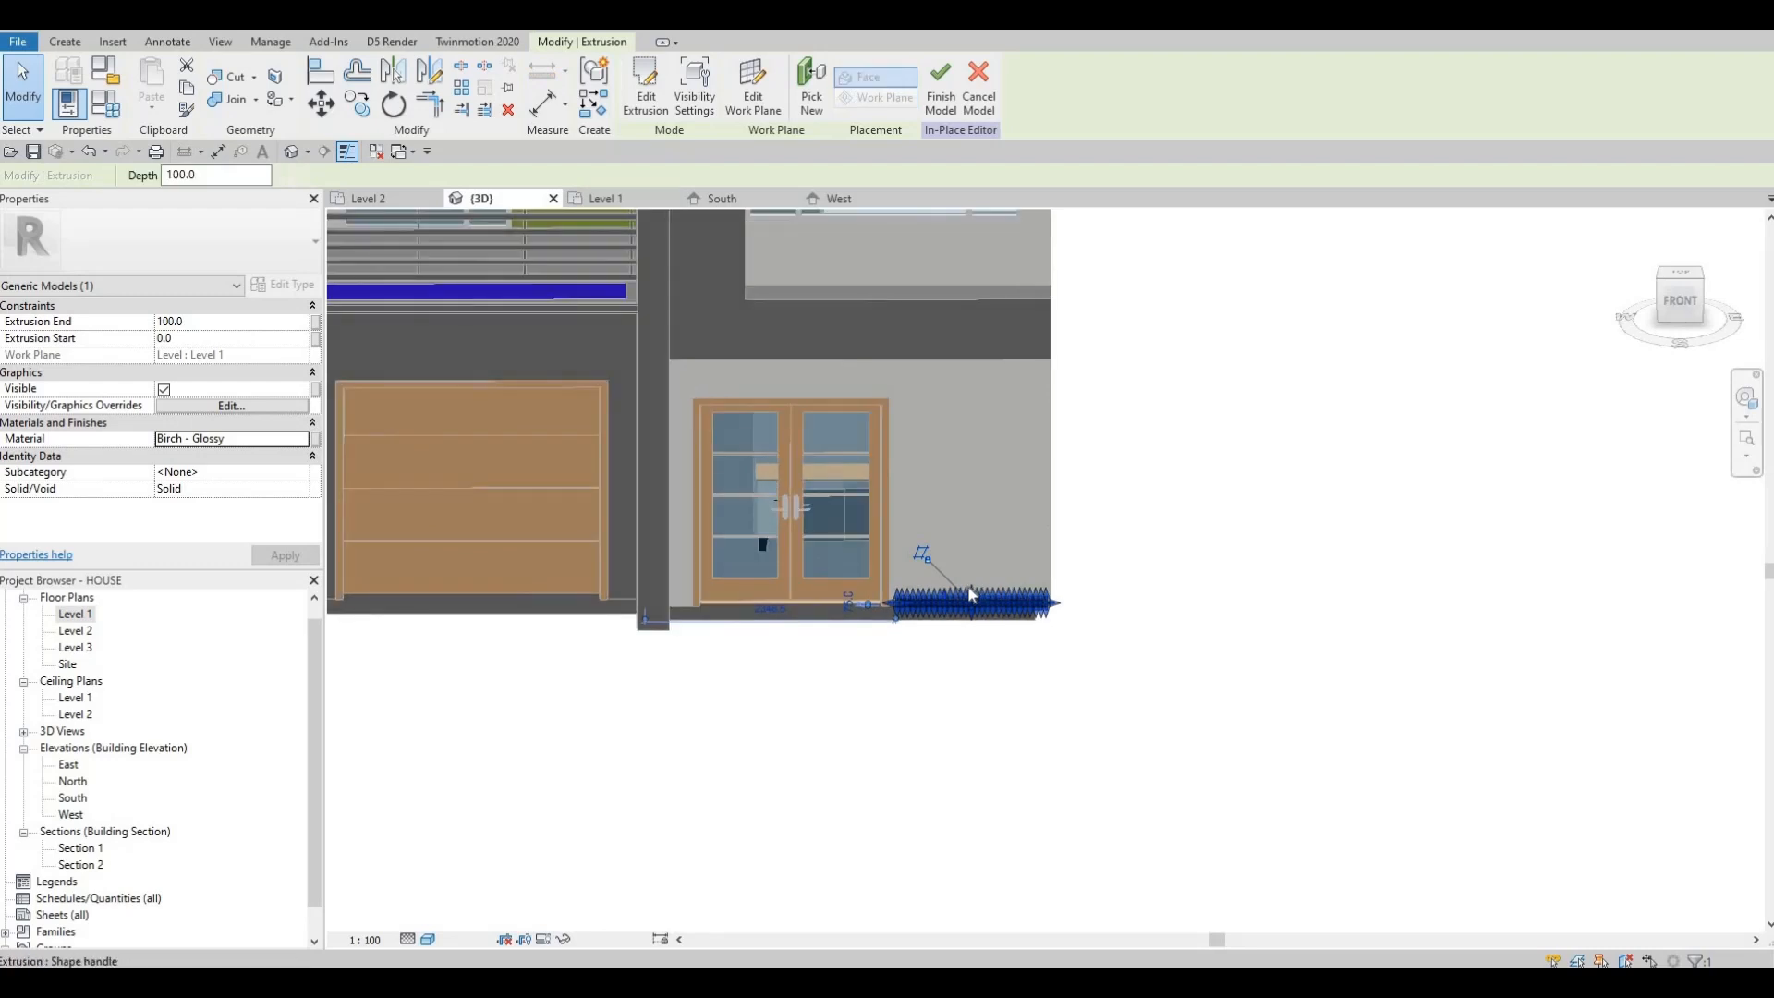
{"action": "left_click", "coordinate": [213, 322]}
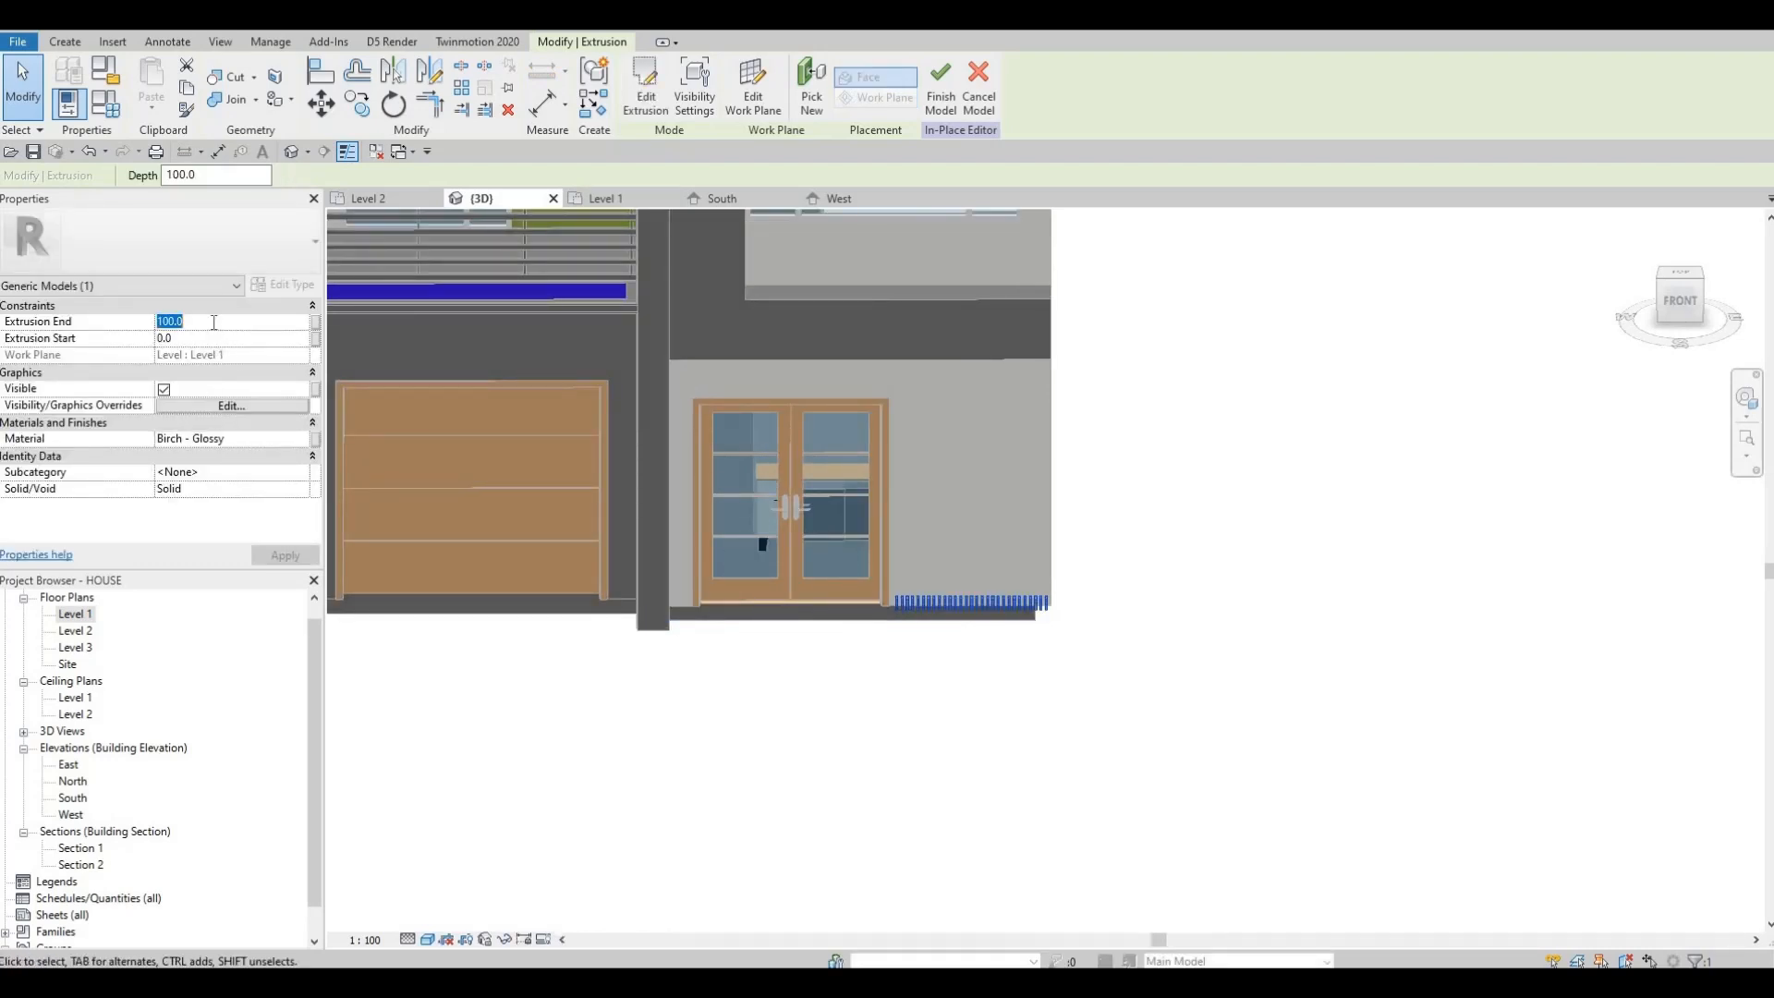
{"action": "type", "text": "2500"}
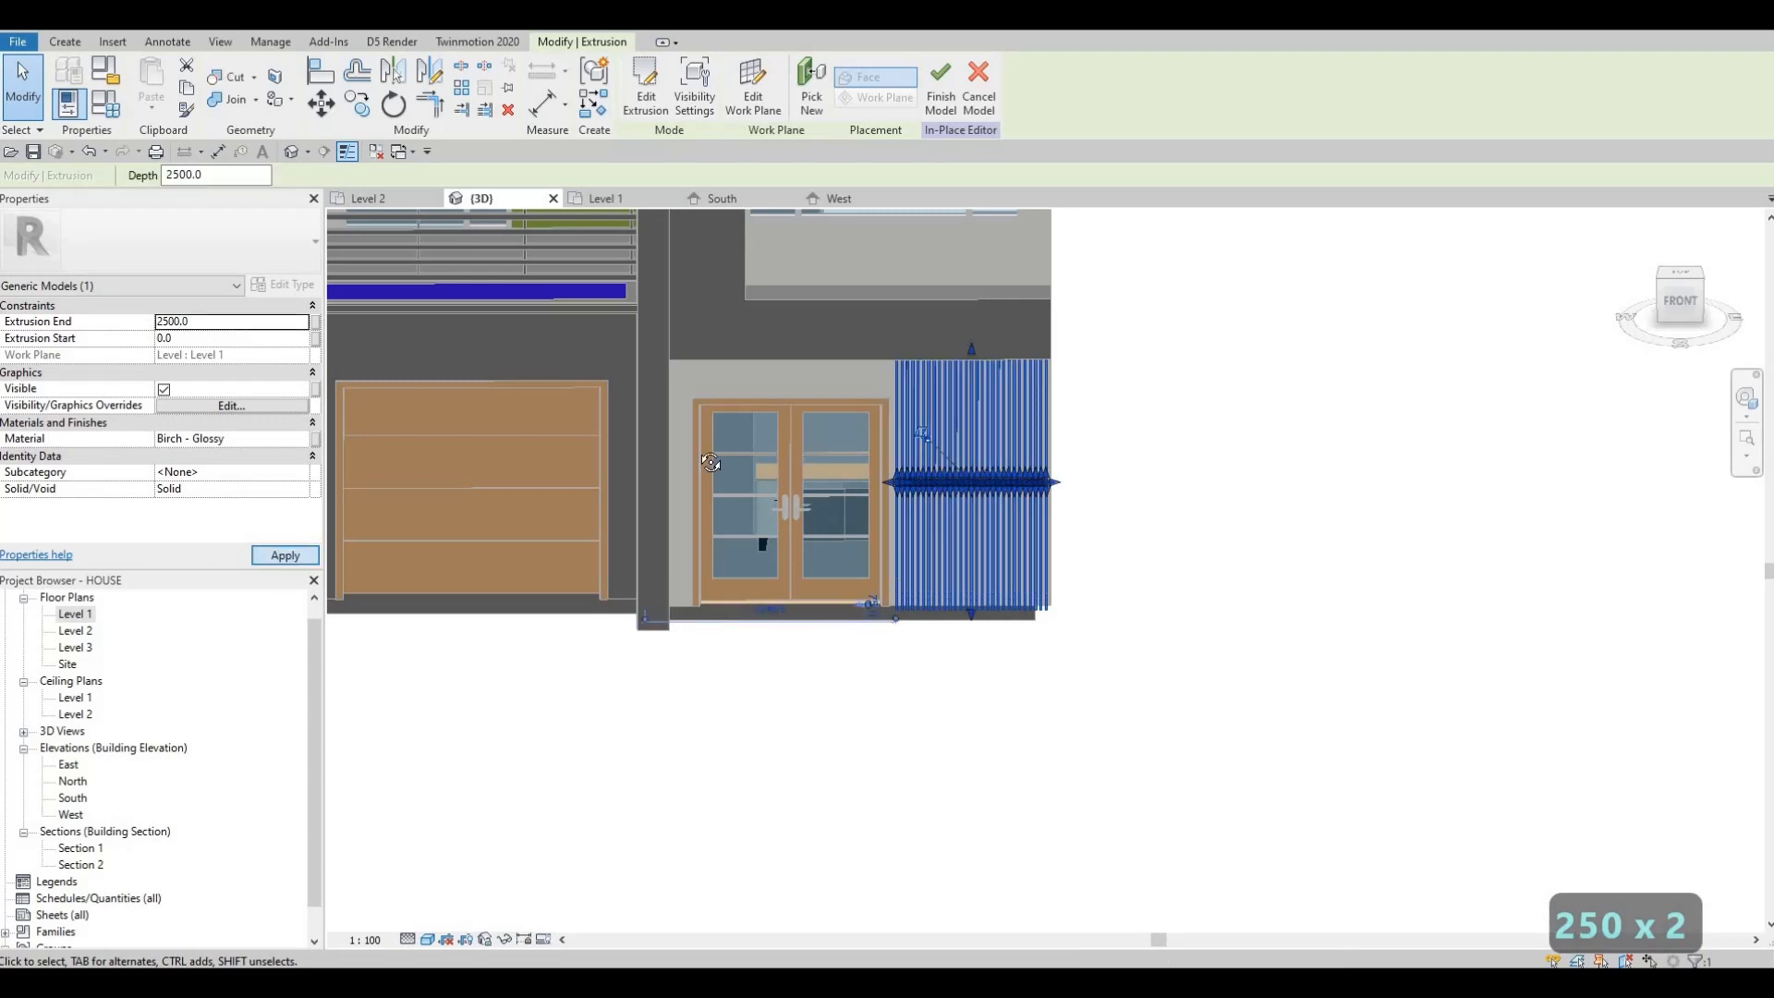
Stretch the top of the slats up to the underside of the dark overhang and finish the in-place model
{"action": "middle_click_drag", "start_coordinate": [1192, 351], "coordinate": [945, 347], "text": "shift"}
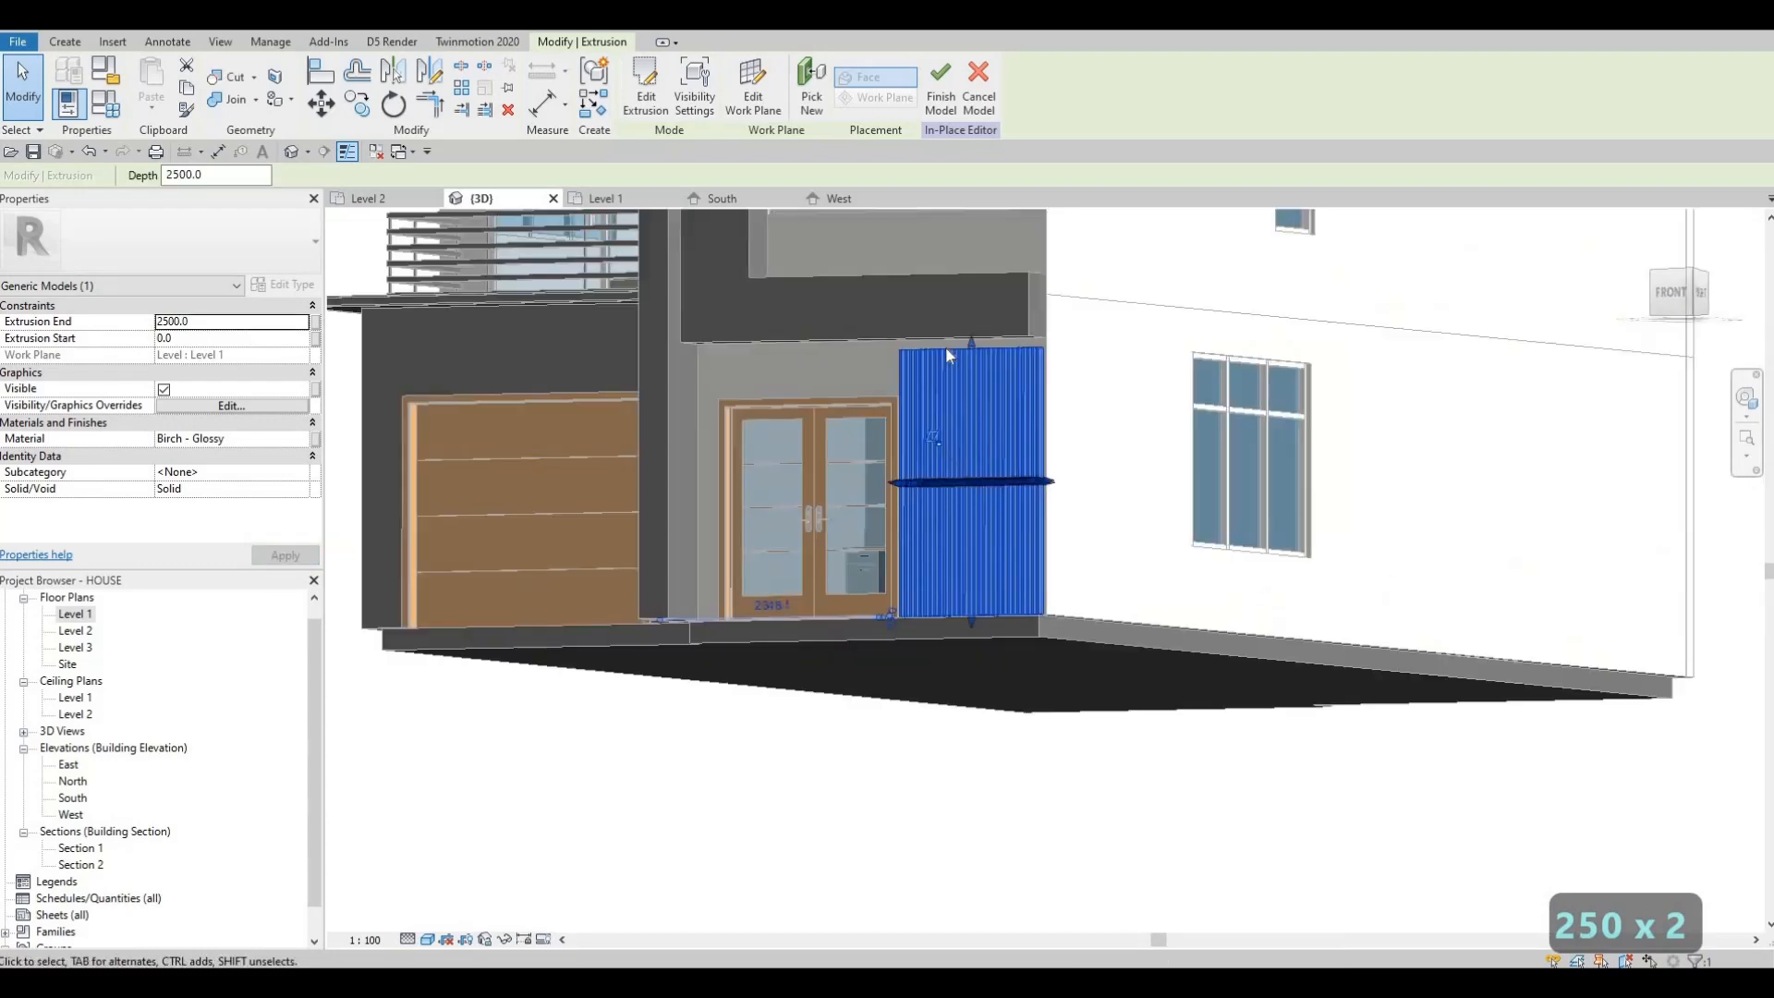
{"action": "scroll", "coordinate": [942, 362], "scroll_direction": "up", "scroll_amount": 5}
{"action": "left_click_drag", "start_coordinate": [946, 368], "coordinate": [955, 340]}
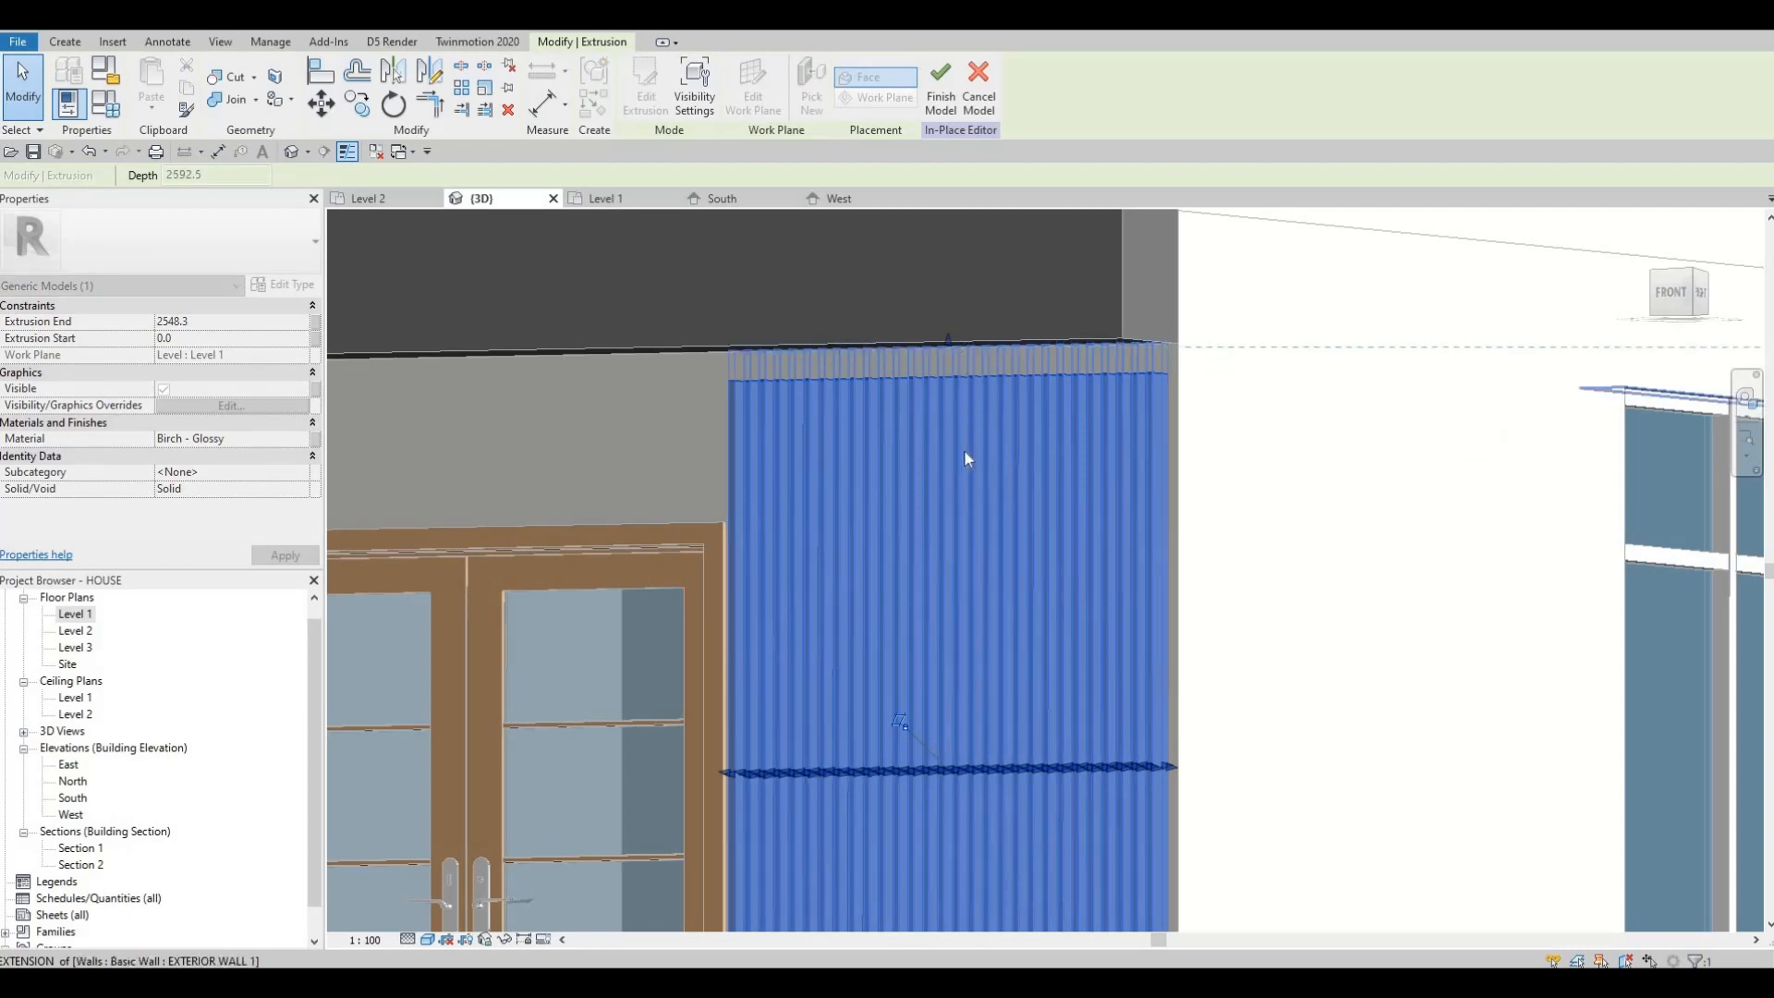
{"action": "key", "text": "Escape"}
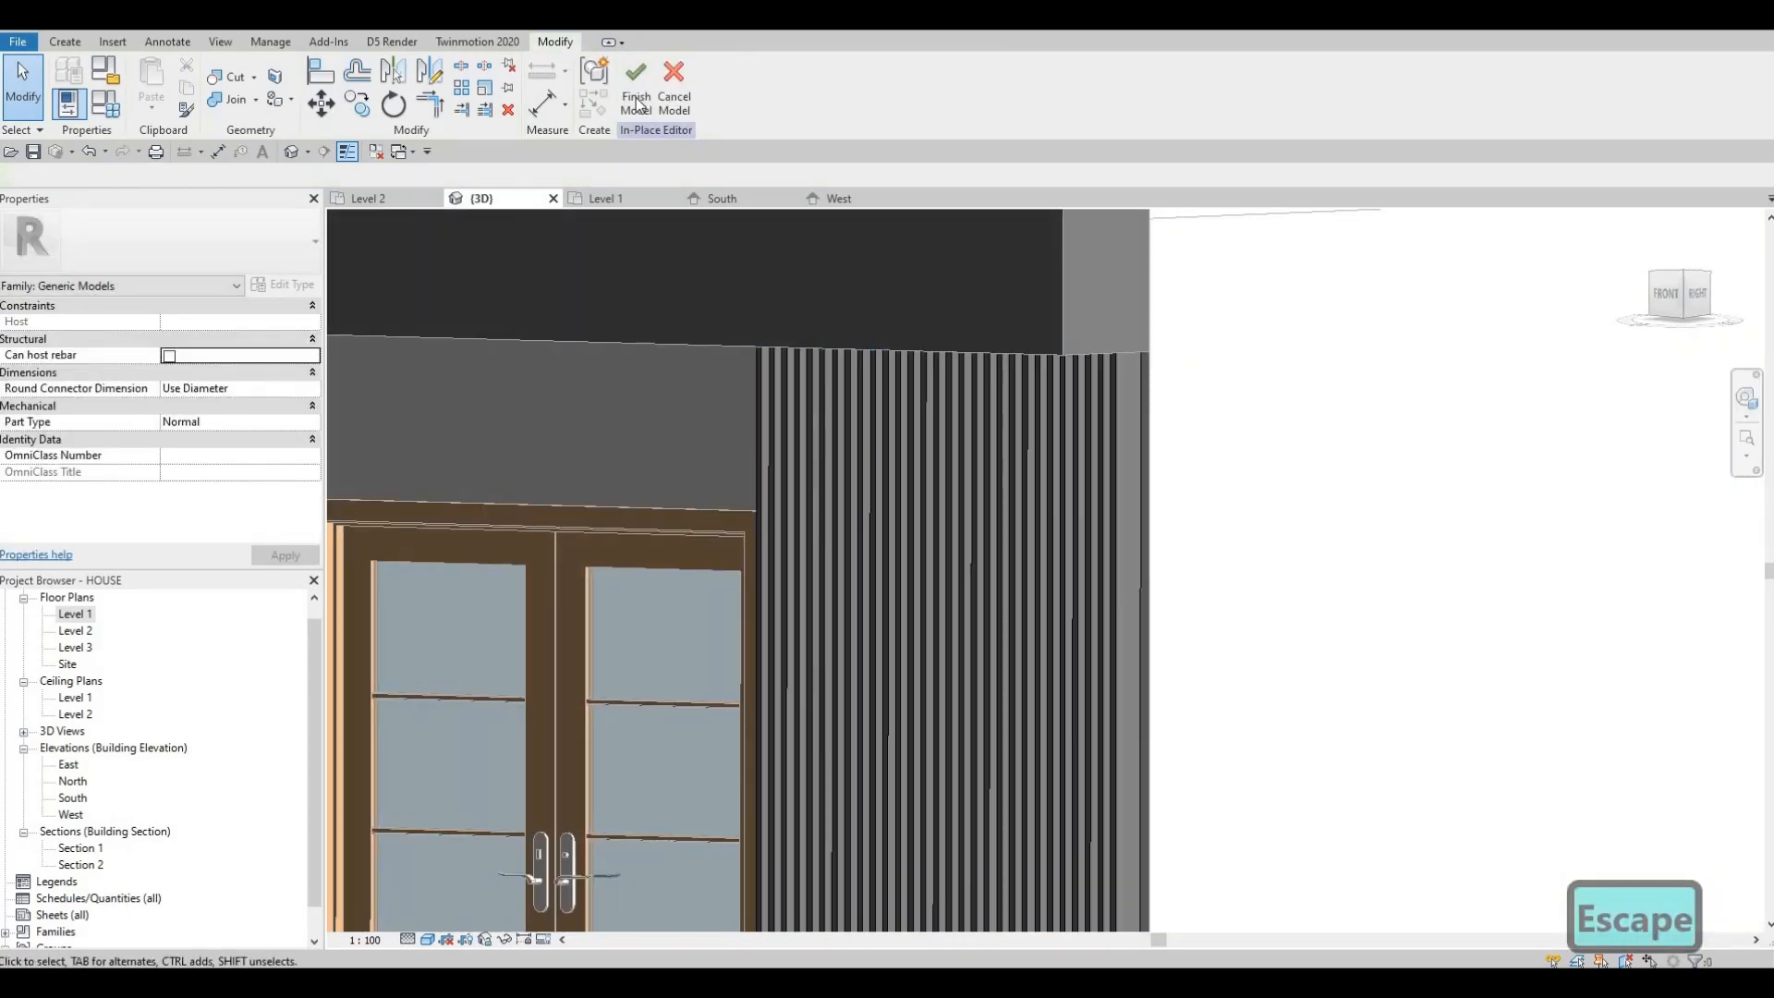
{"action": "left_click", "coordinate": [635, 88]}
Examine the new slats and the whole south facade from the corner and from the front in the 3D view
{"action": "scroll", "coordinate": [813, 254], "scroll_direction": "down", "scroll_amount": 4}
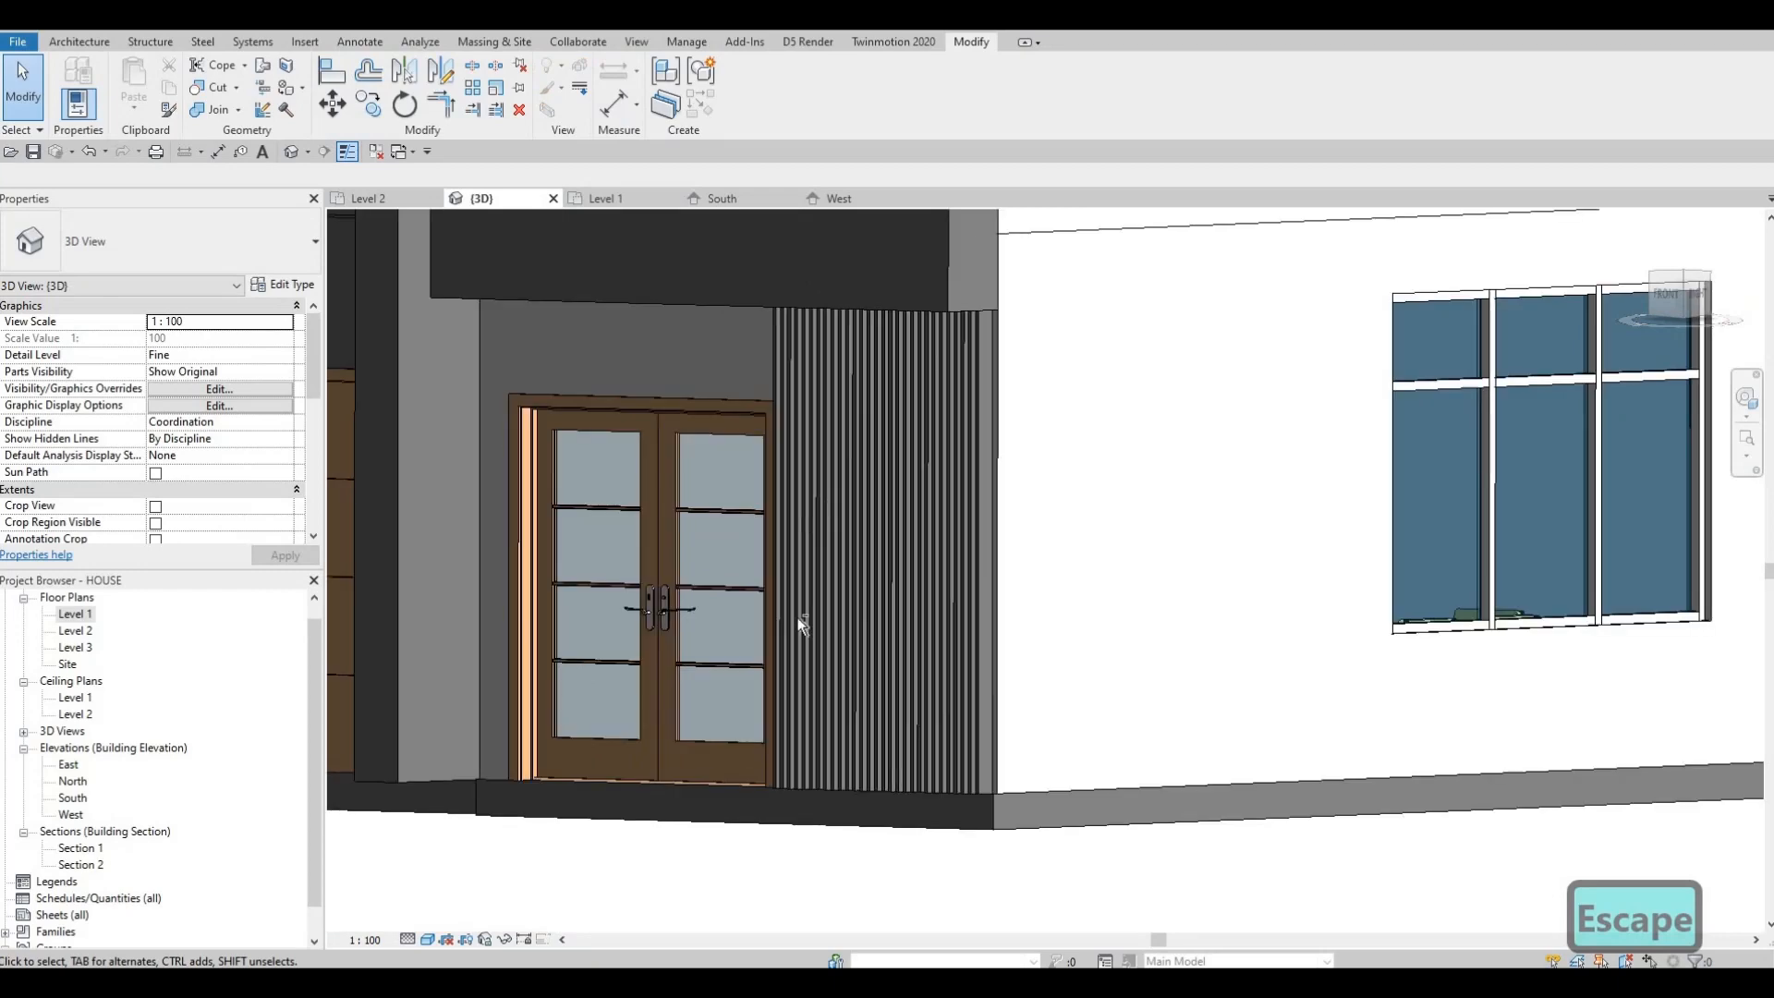
{"action": "key", "text": "Escape"}
{"action": "middle_click_drag", "start_coordinate": [868, 767], "coordinate": [668, 742], "text": "shift"}
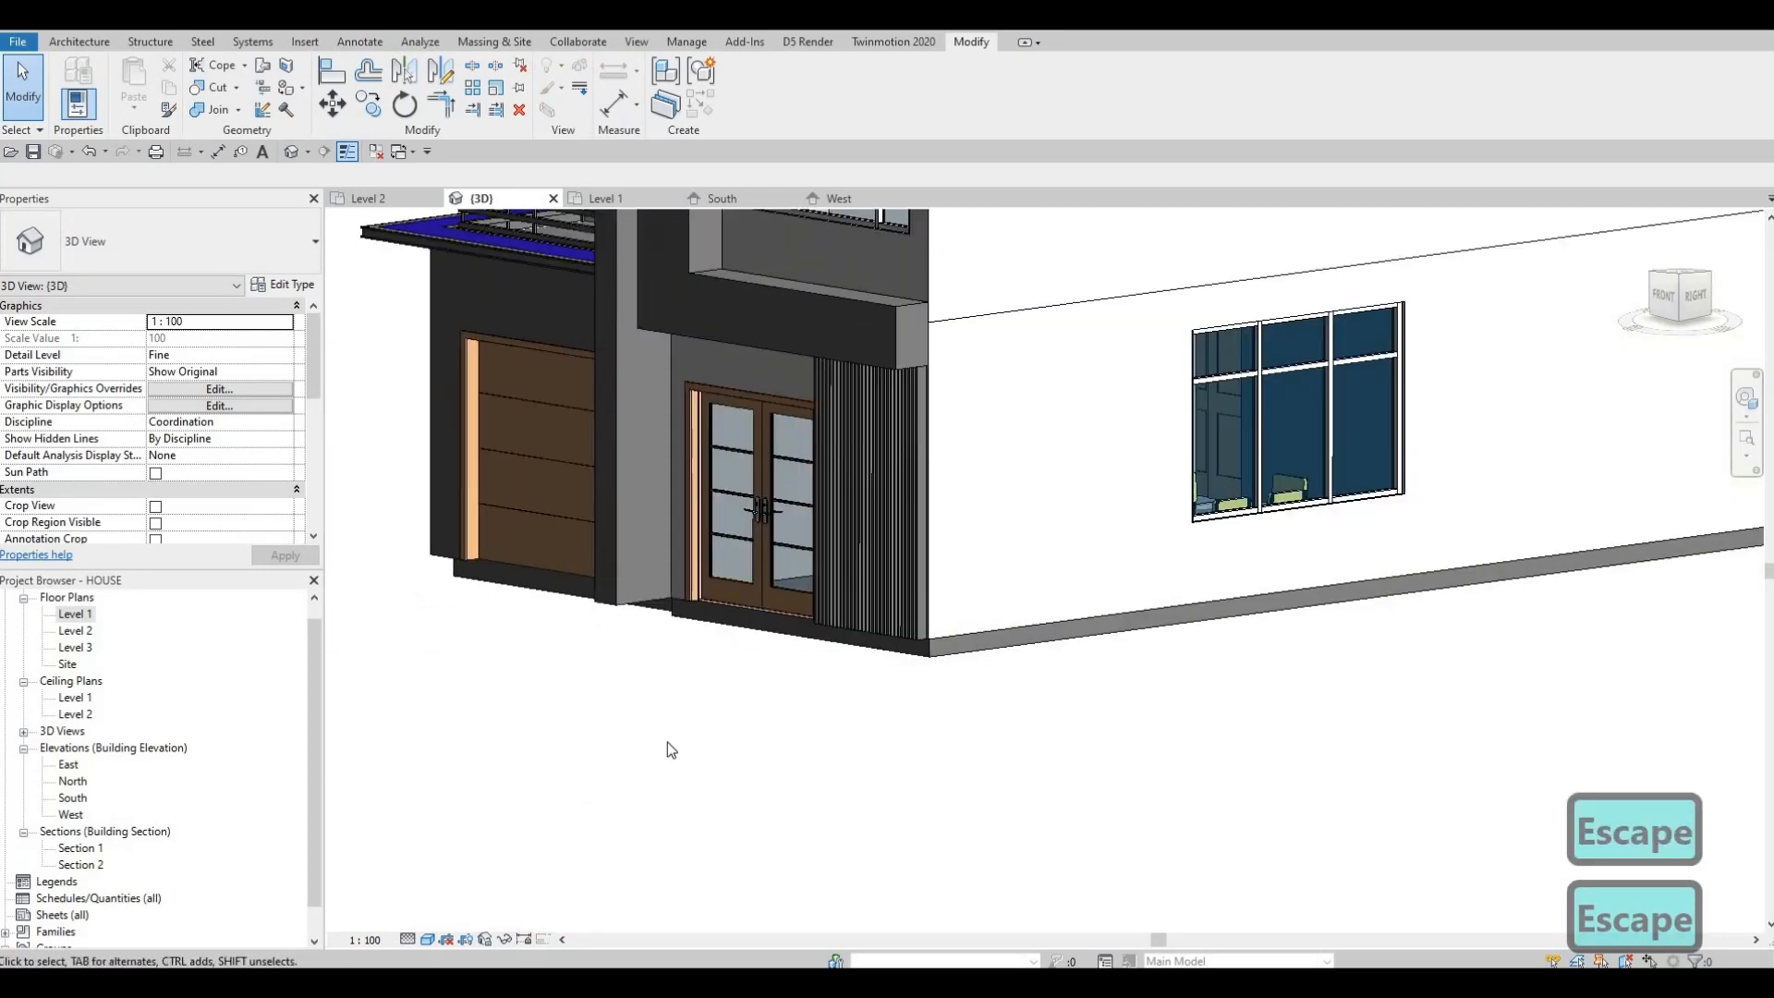
{"action": "scroll", "coordinate": [752, 745], "scroll_direction": "down", "scroll_amount": 2}
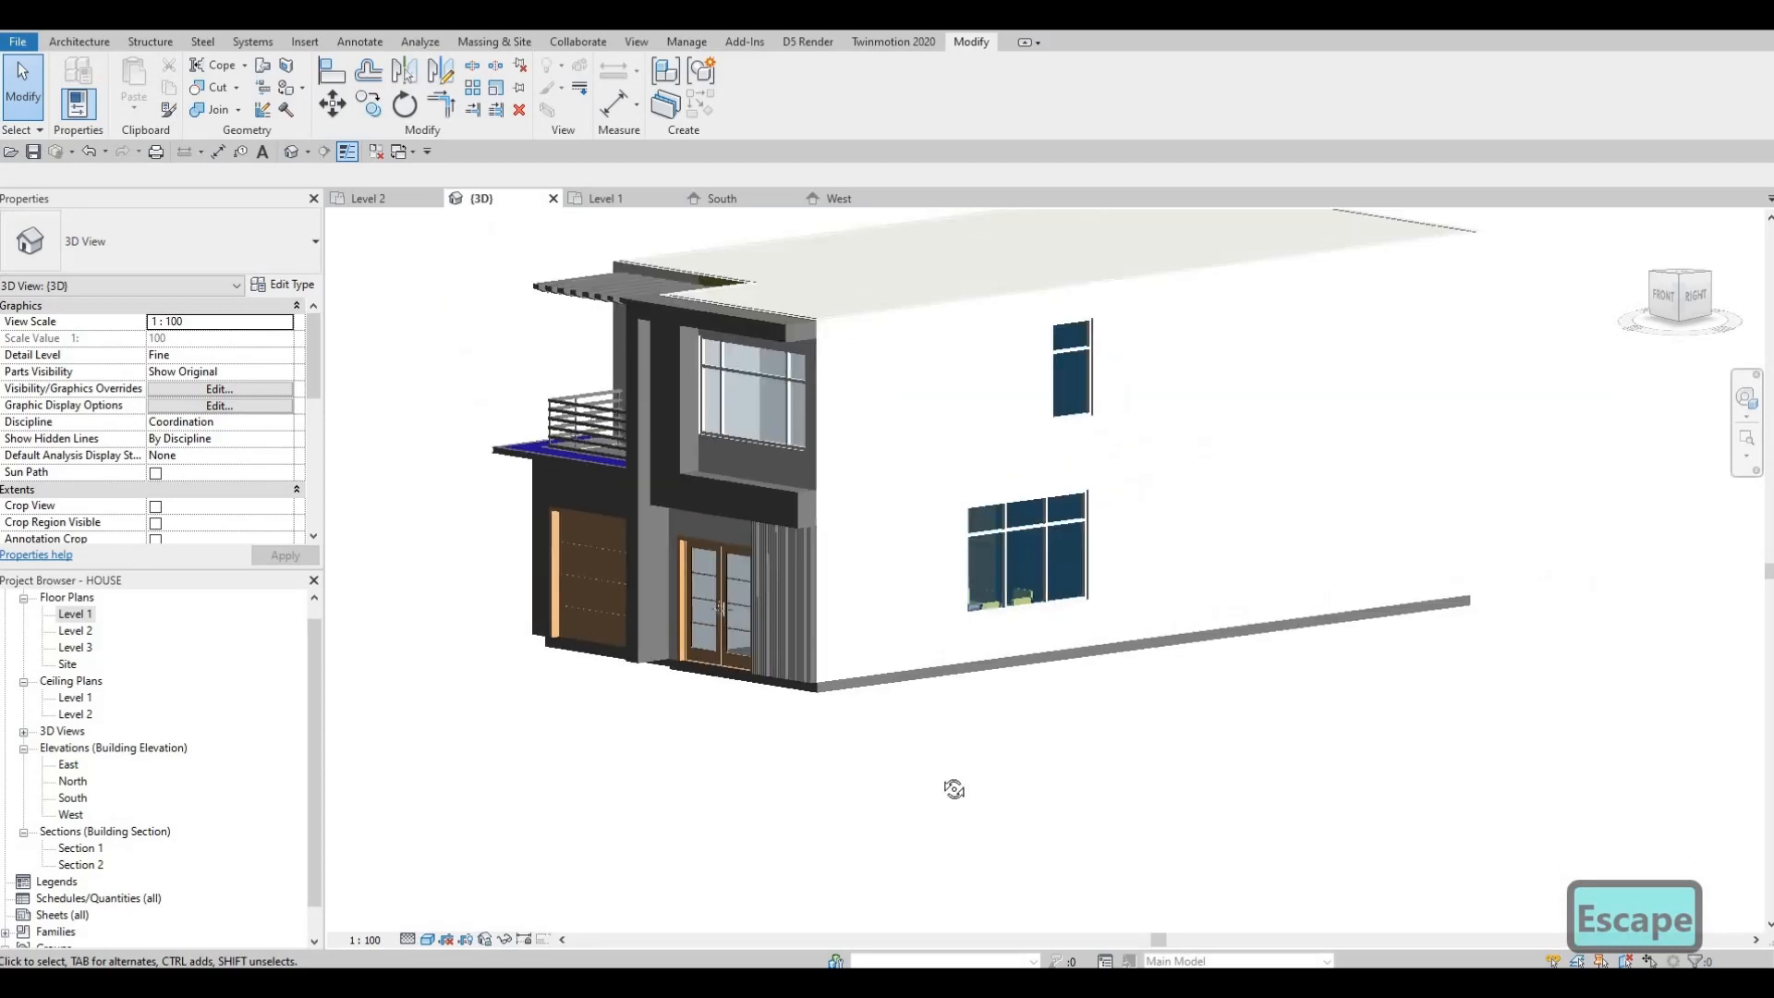
{"action": "scroll", "coordinate": [870, 802], "scroll_direction": "up", "scroll_amount": 1}
{"action": "middle_click_drag", "start_coordinate": [871, 802], "coordinate": [1419, 819]}
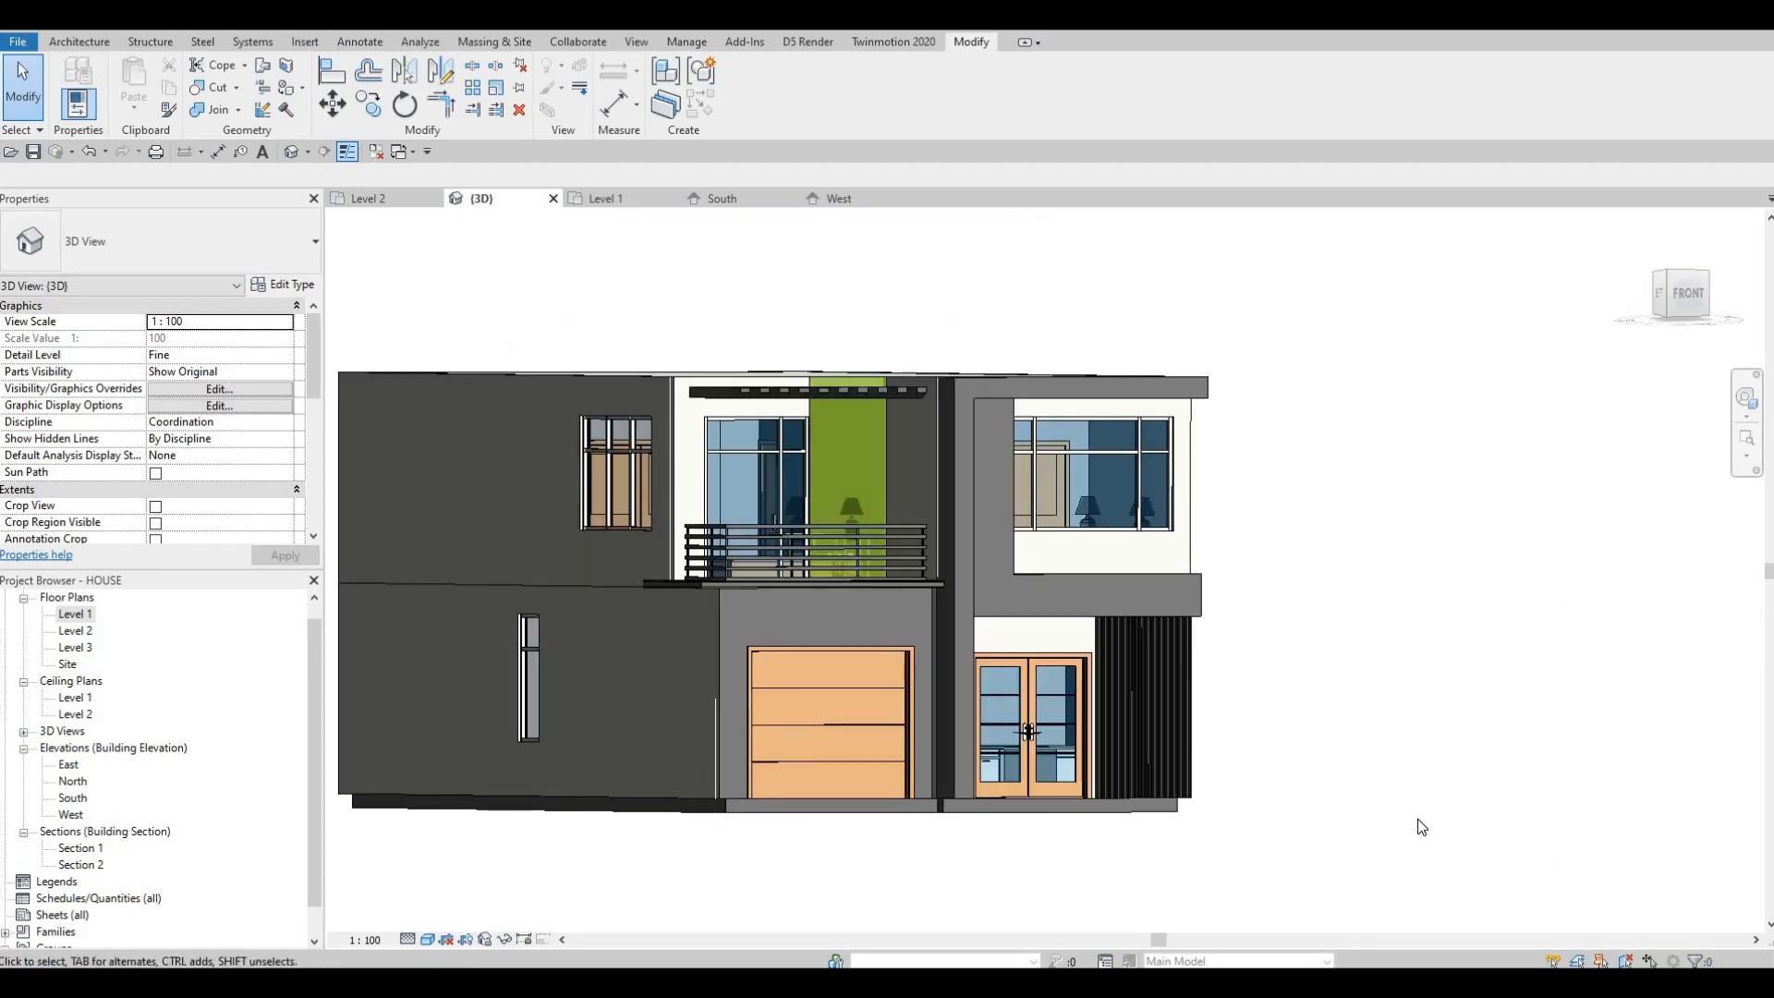